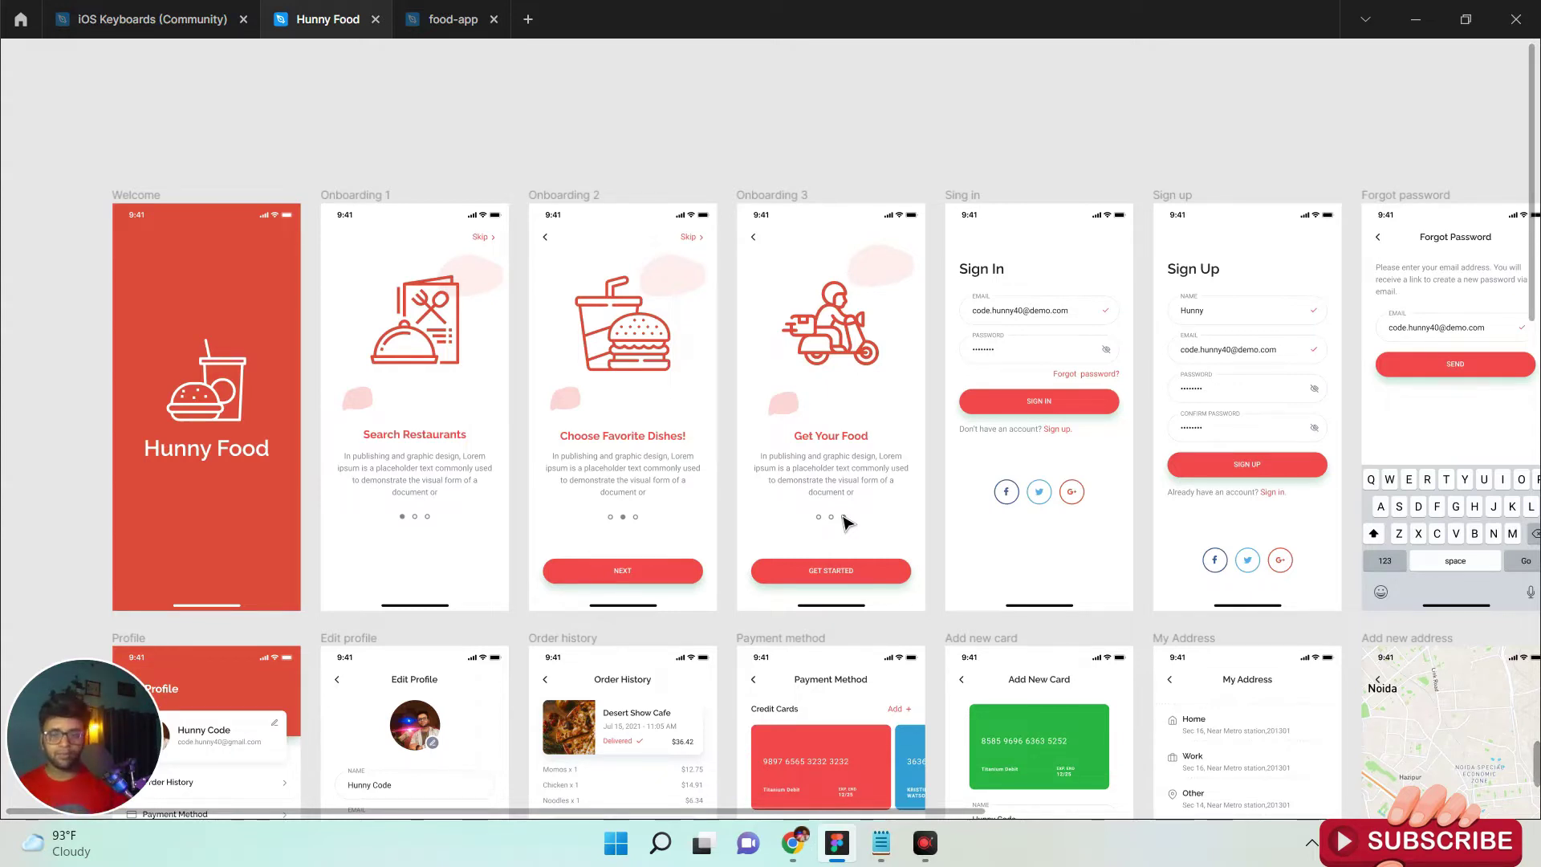
- Switch to the food-app file and open its Mobile-Screens page showing welcome and onboarding screens
scroll(1282, 260, "down", 3)
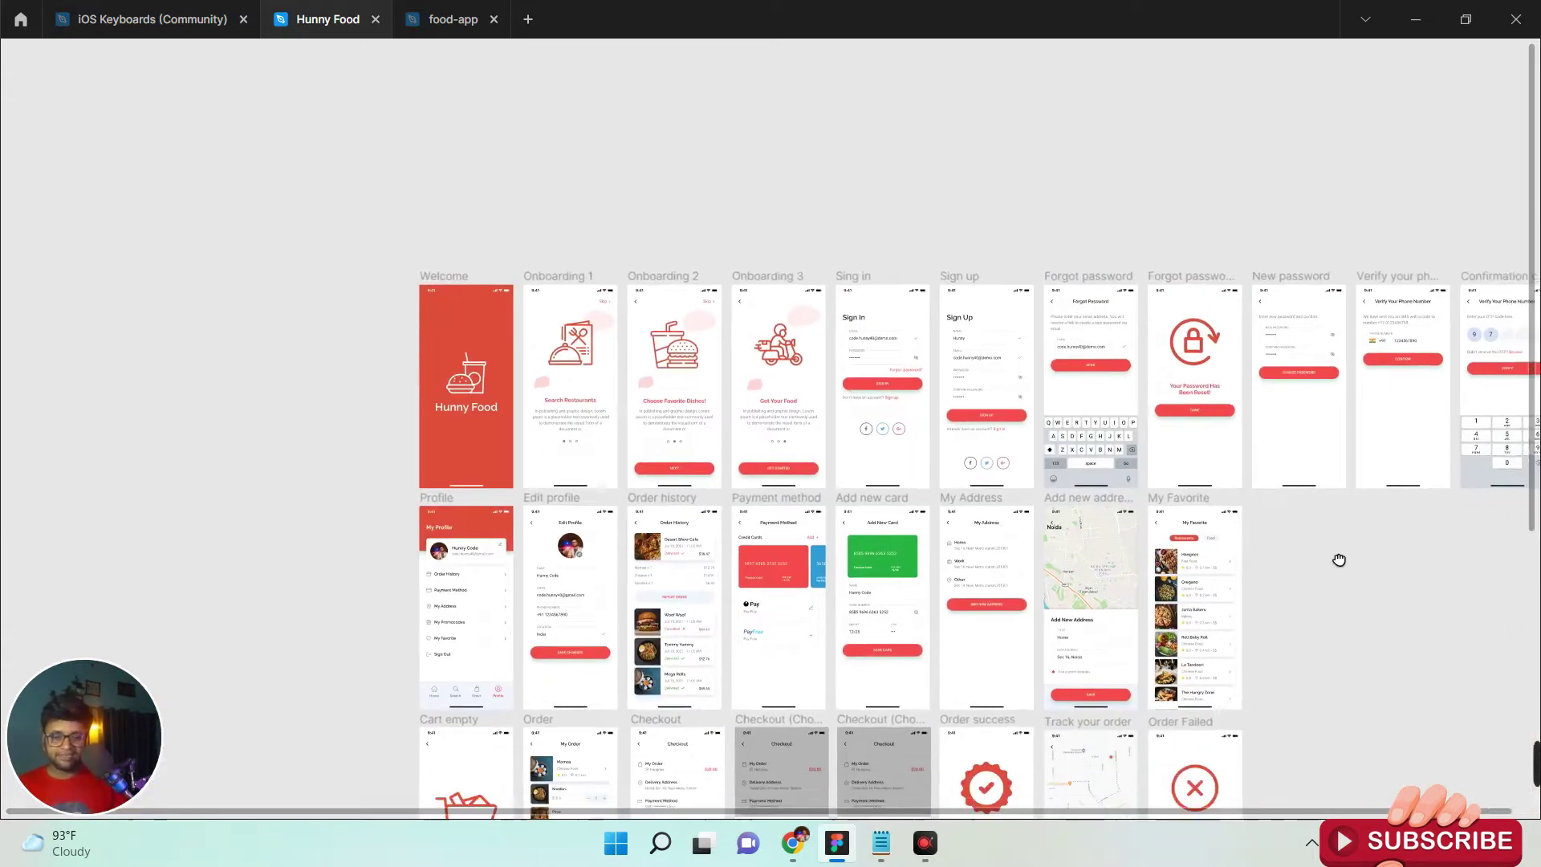
scroll(1248, 370, "down", 5)
scroll(1249, 369, "down", 4)
scroll(1212, 334, "down", 1)
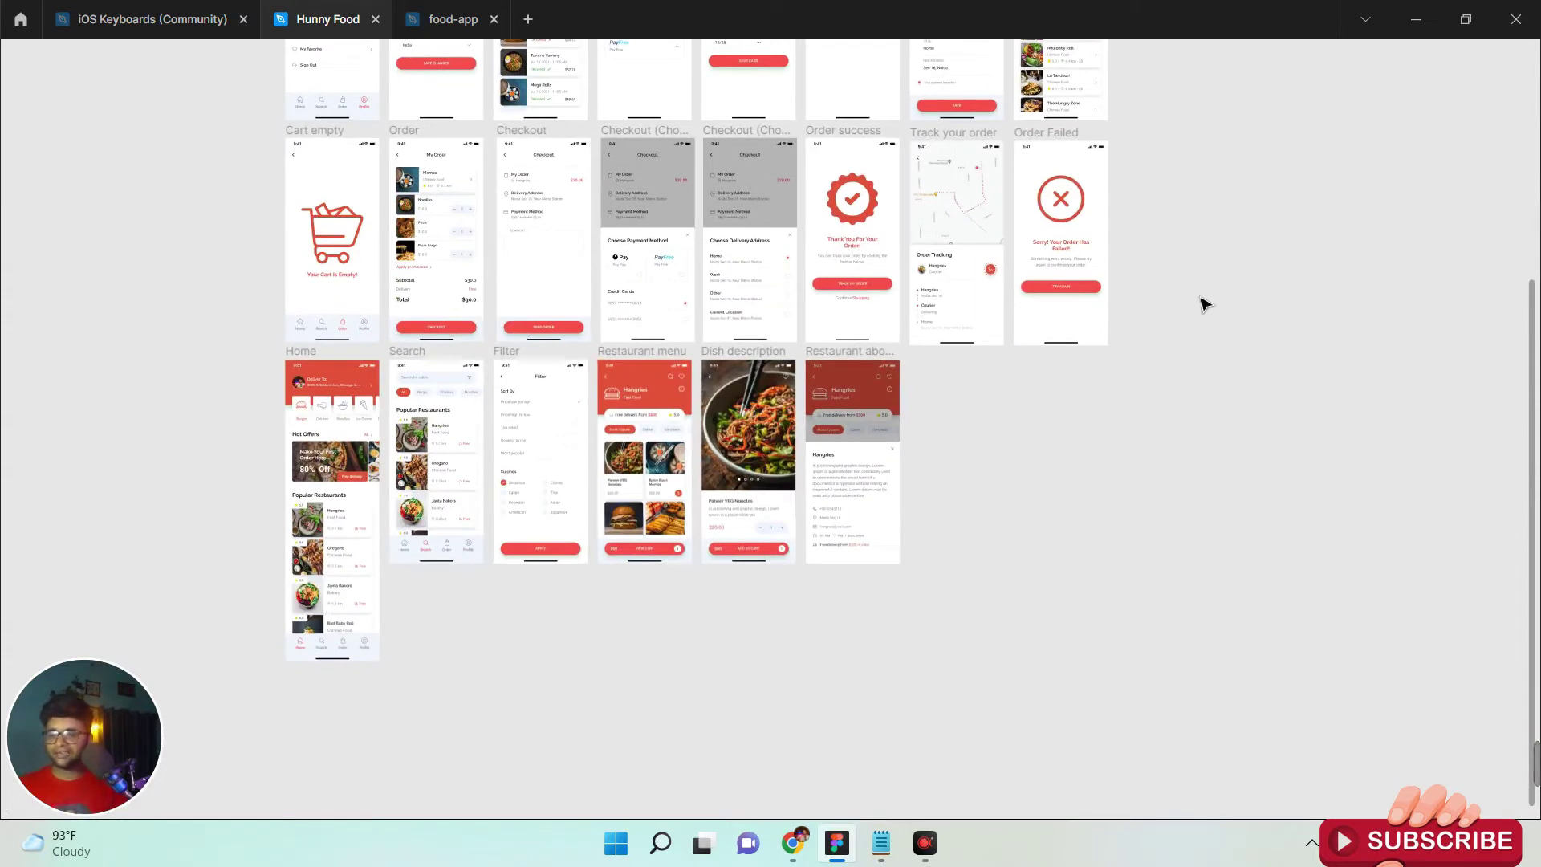
scroll(1189, 337, "up", 3)
scroll(1097, 543, "up", 3)
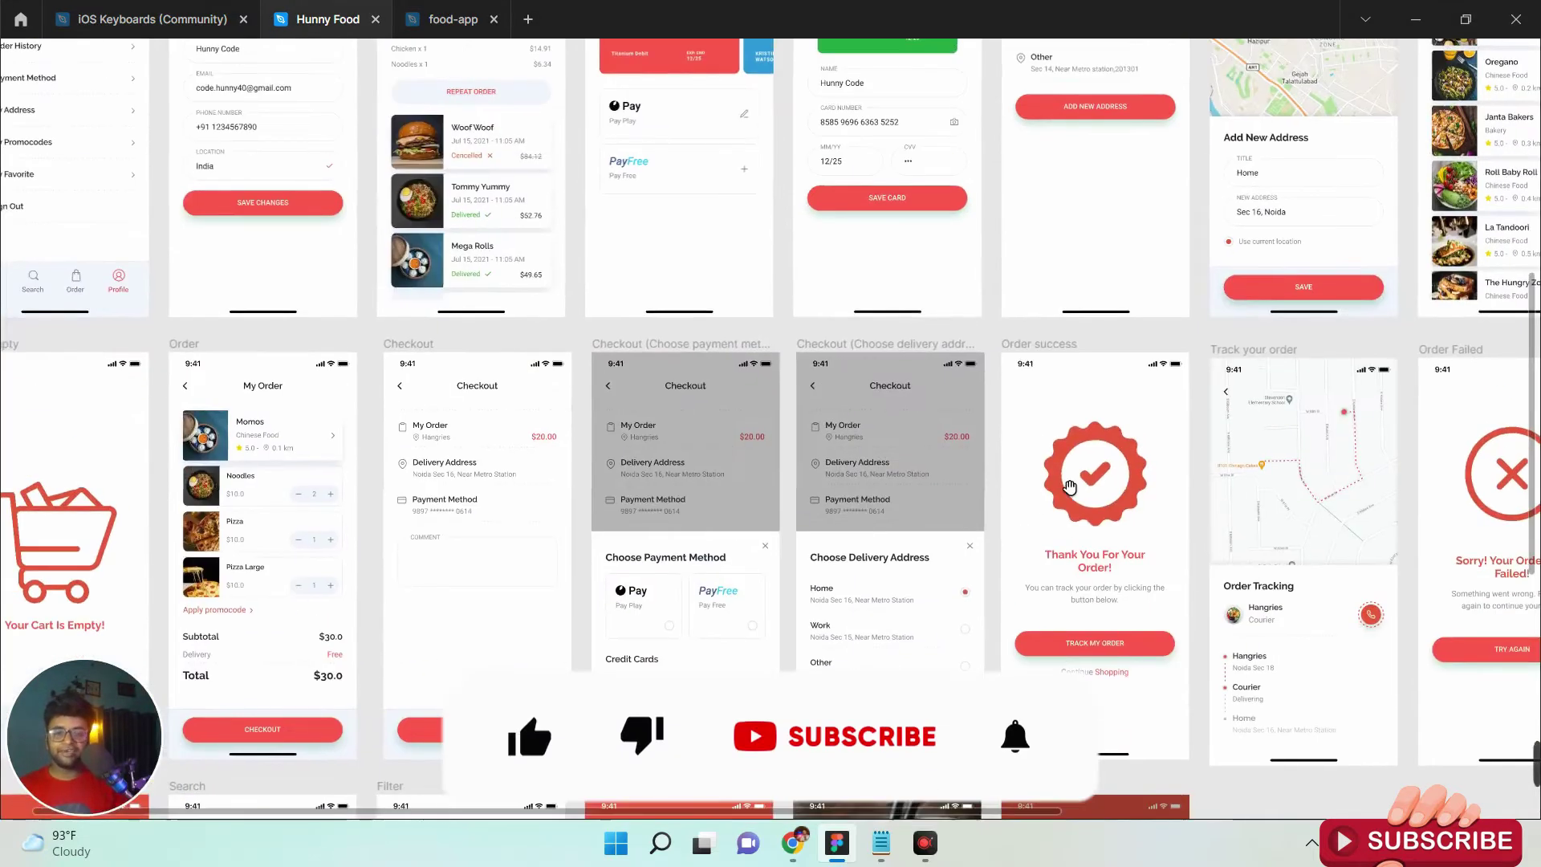
scroll(1124, 682, "up", 2)
scroll(819, 399, "up", 2)
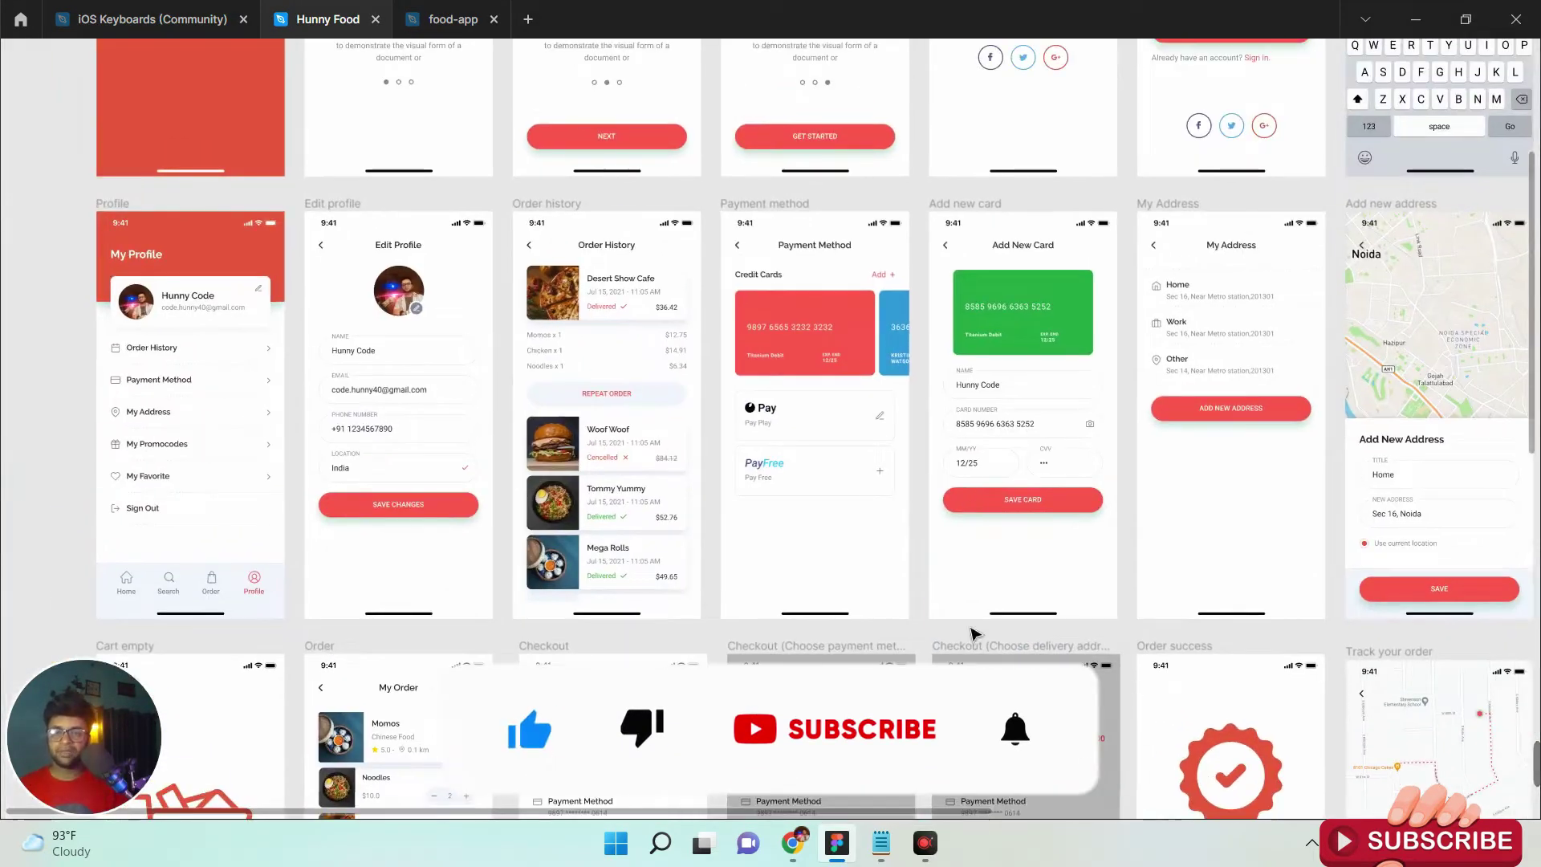
scroll(942, 161, "up", 5)
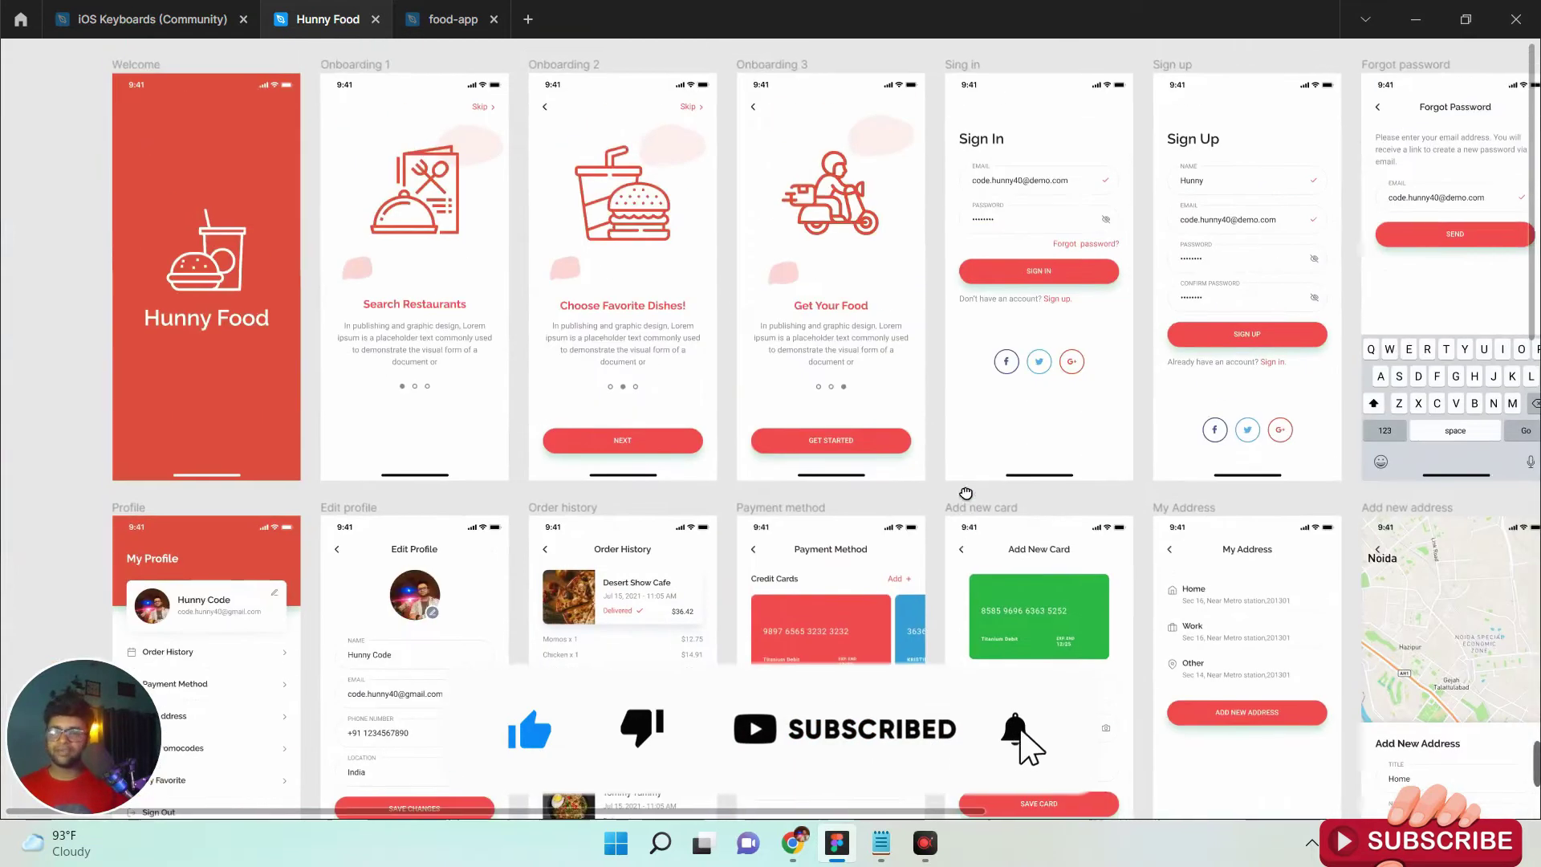
left_click(454, 24)
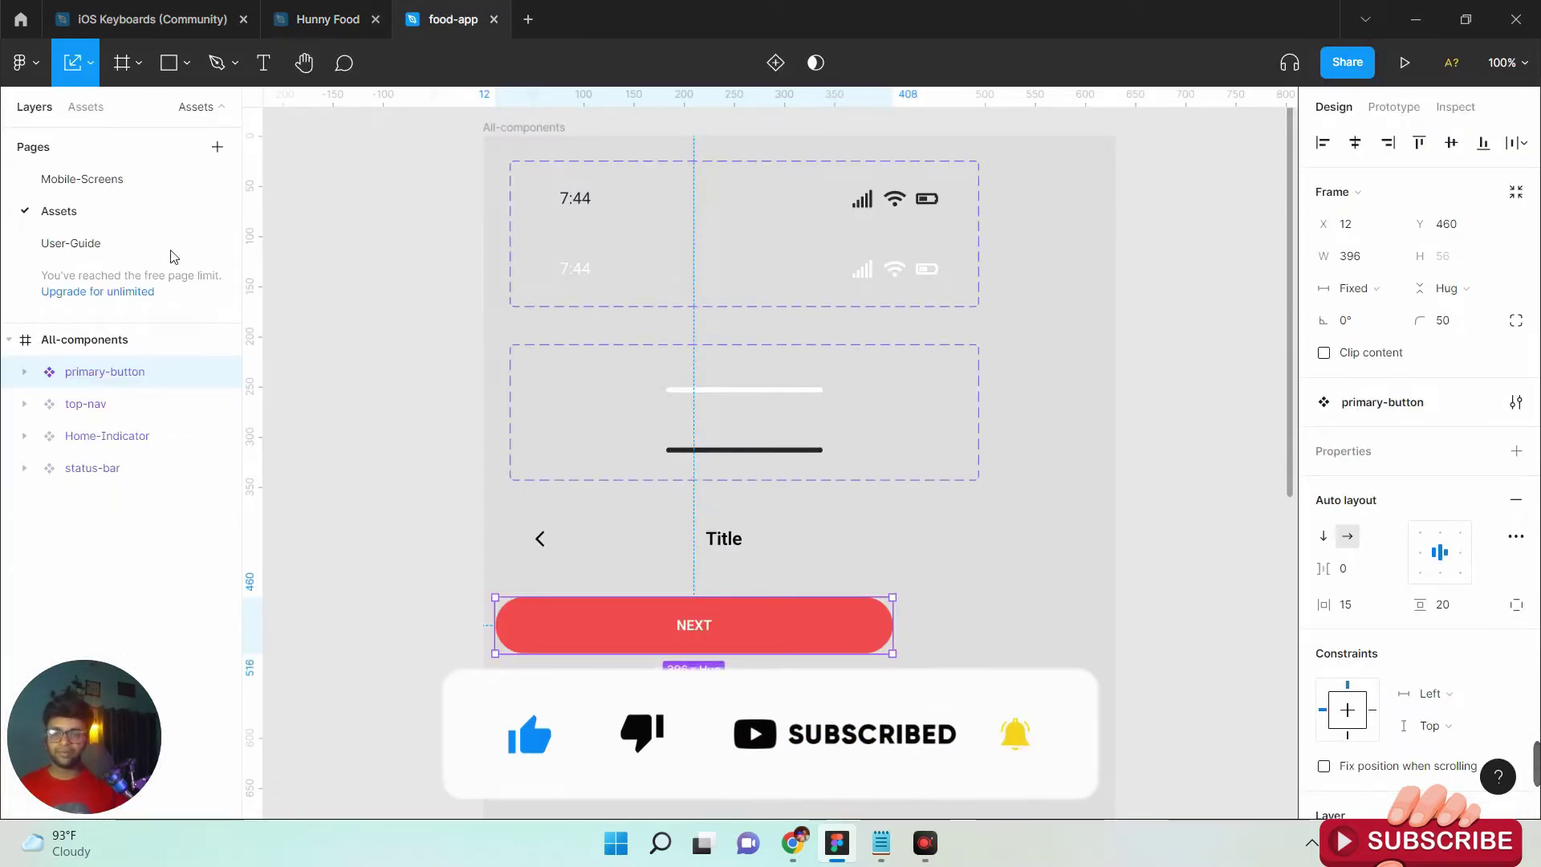
key("minus")
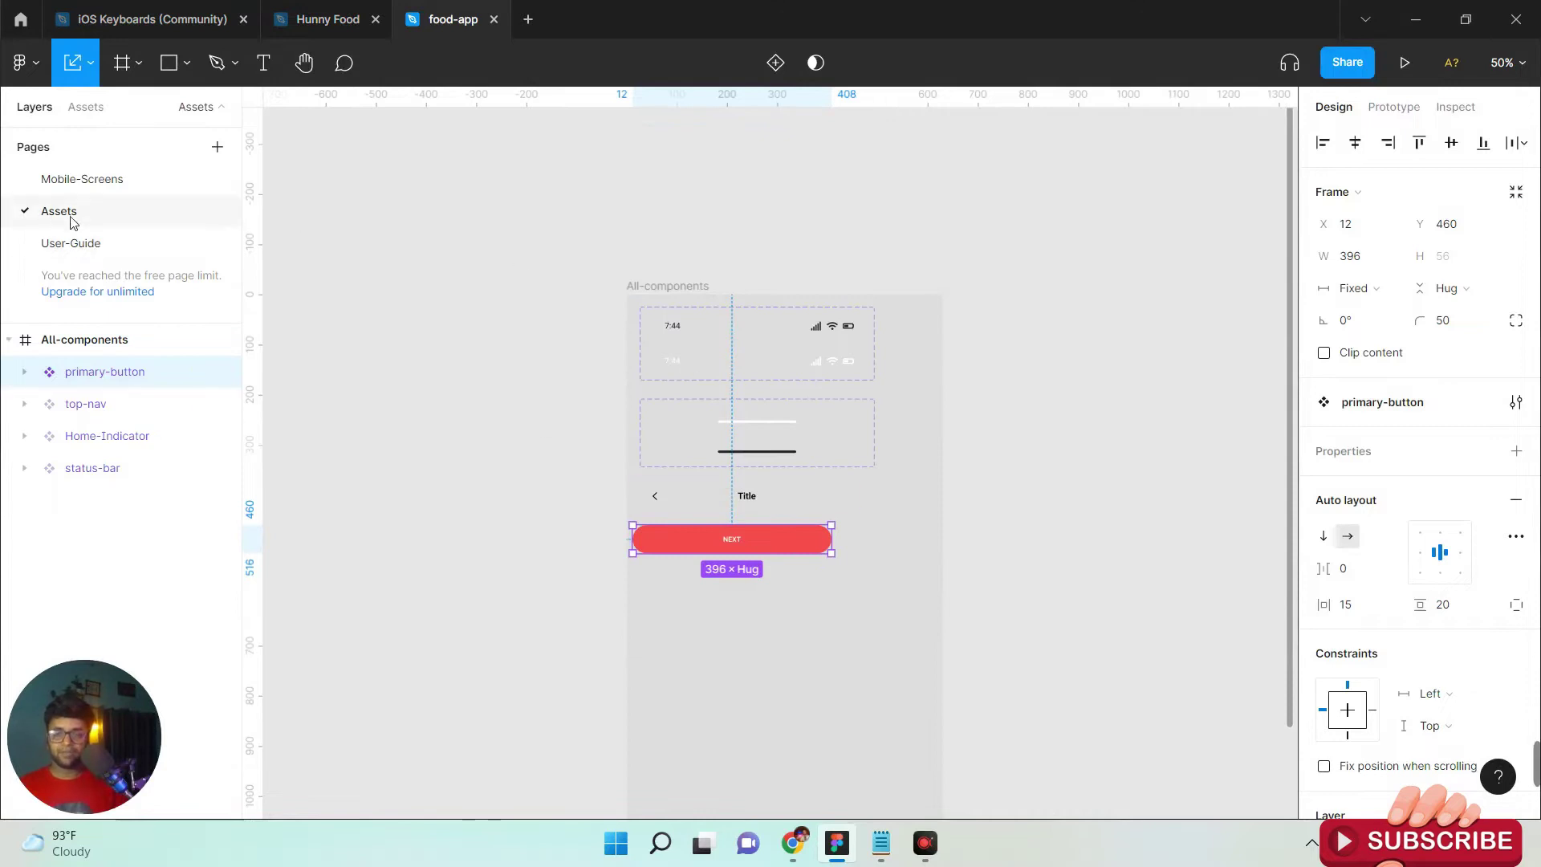
left_click(71, 244)
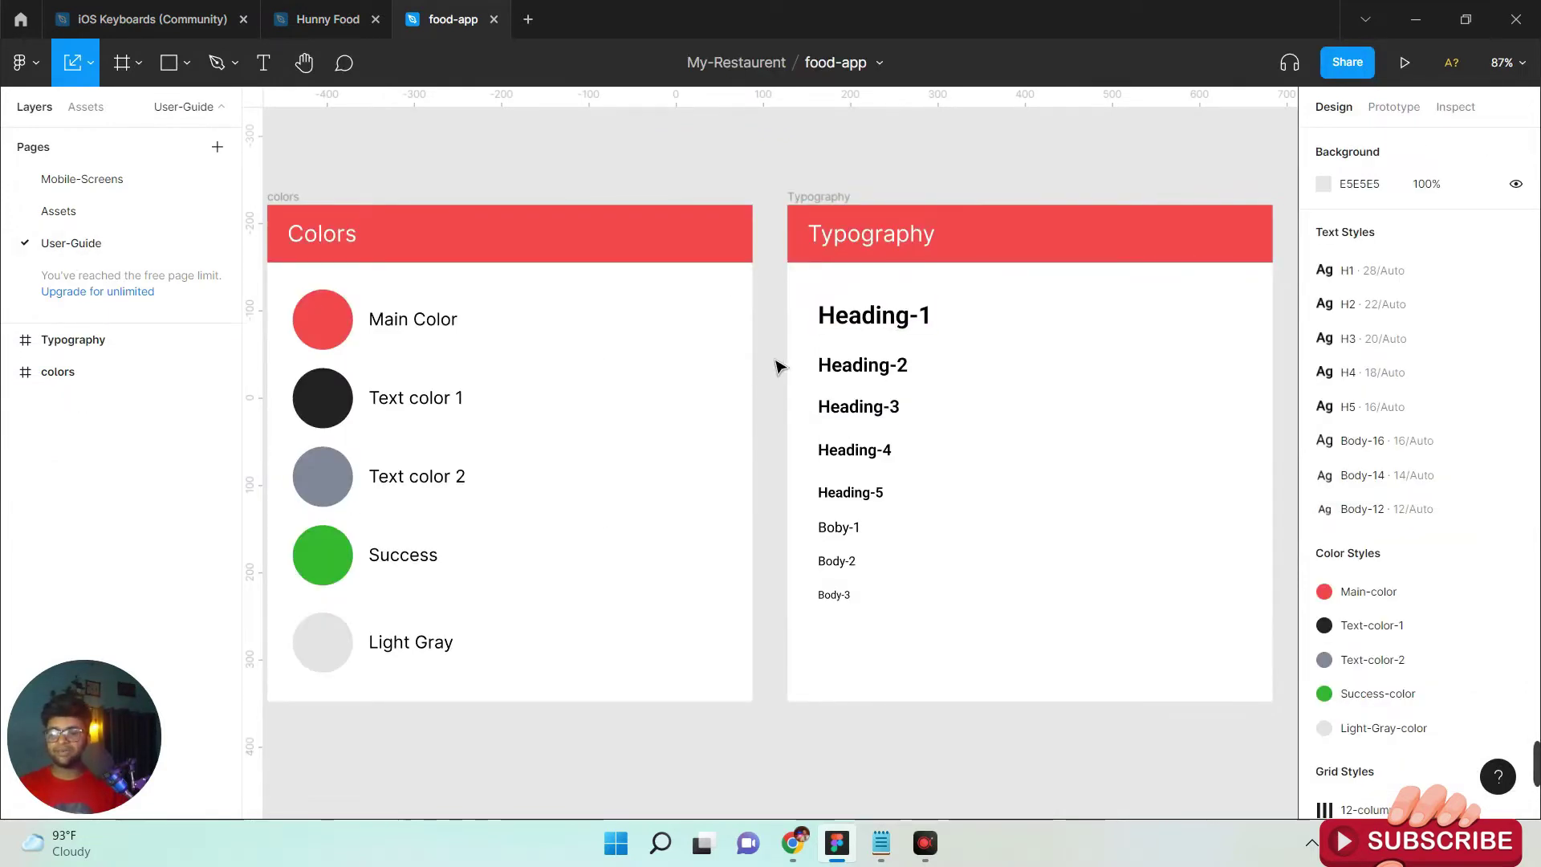
left_click(96, 179)
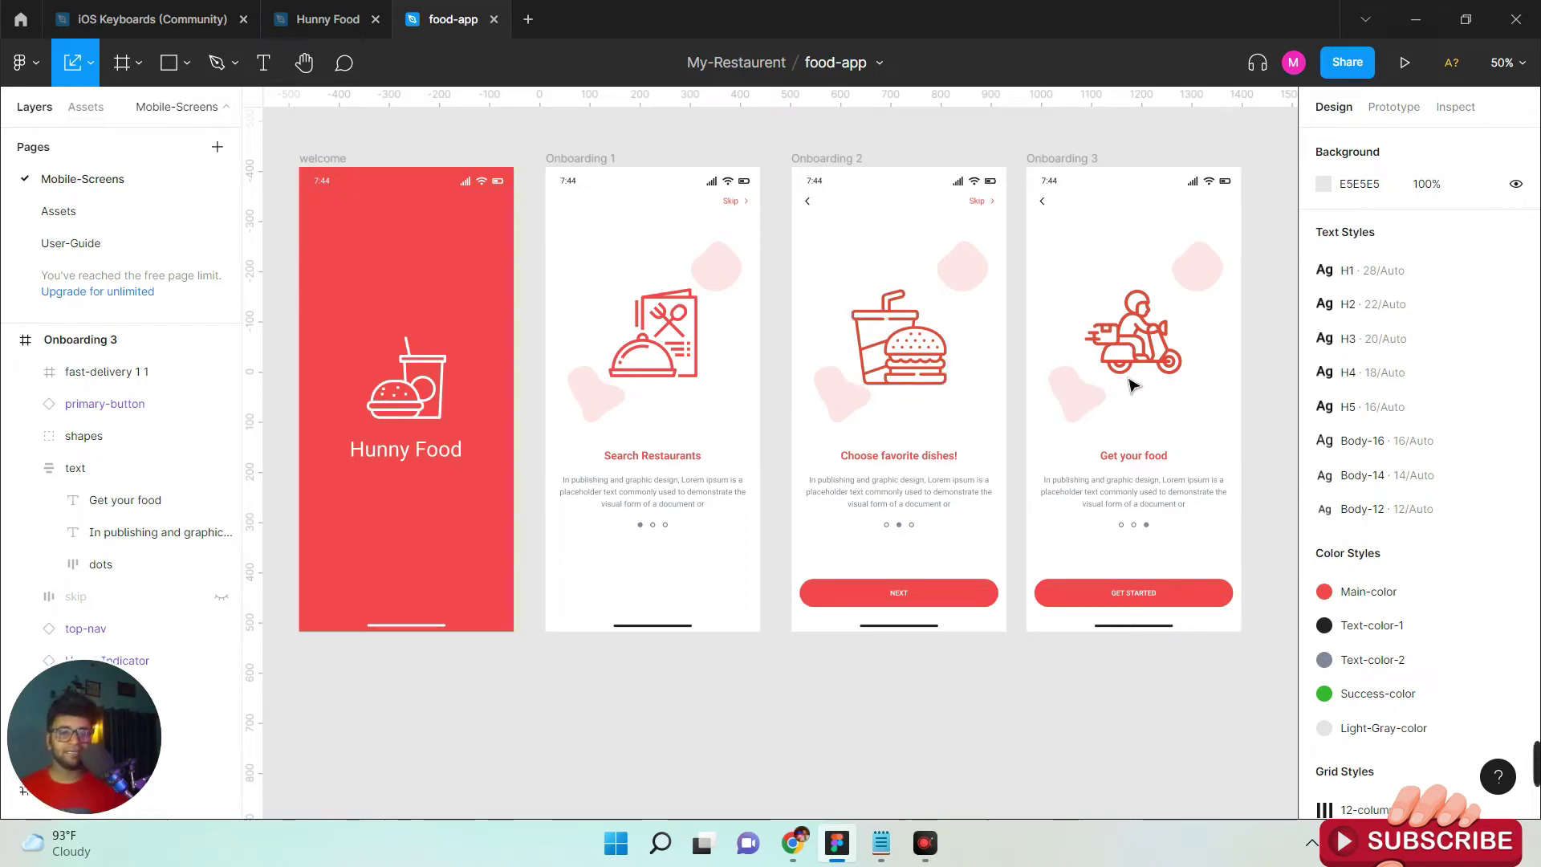
left_click(328, 19)
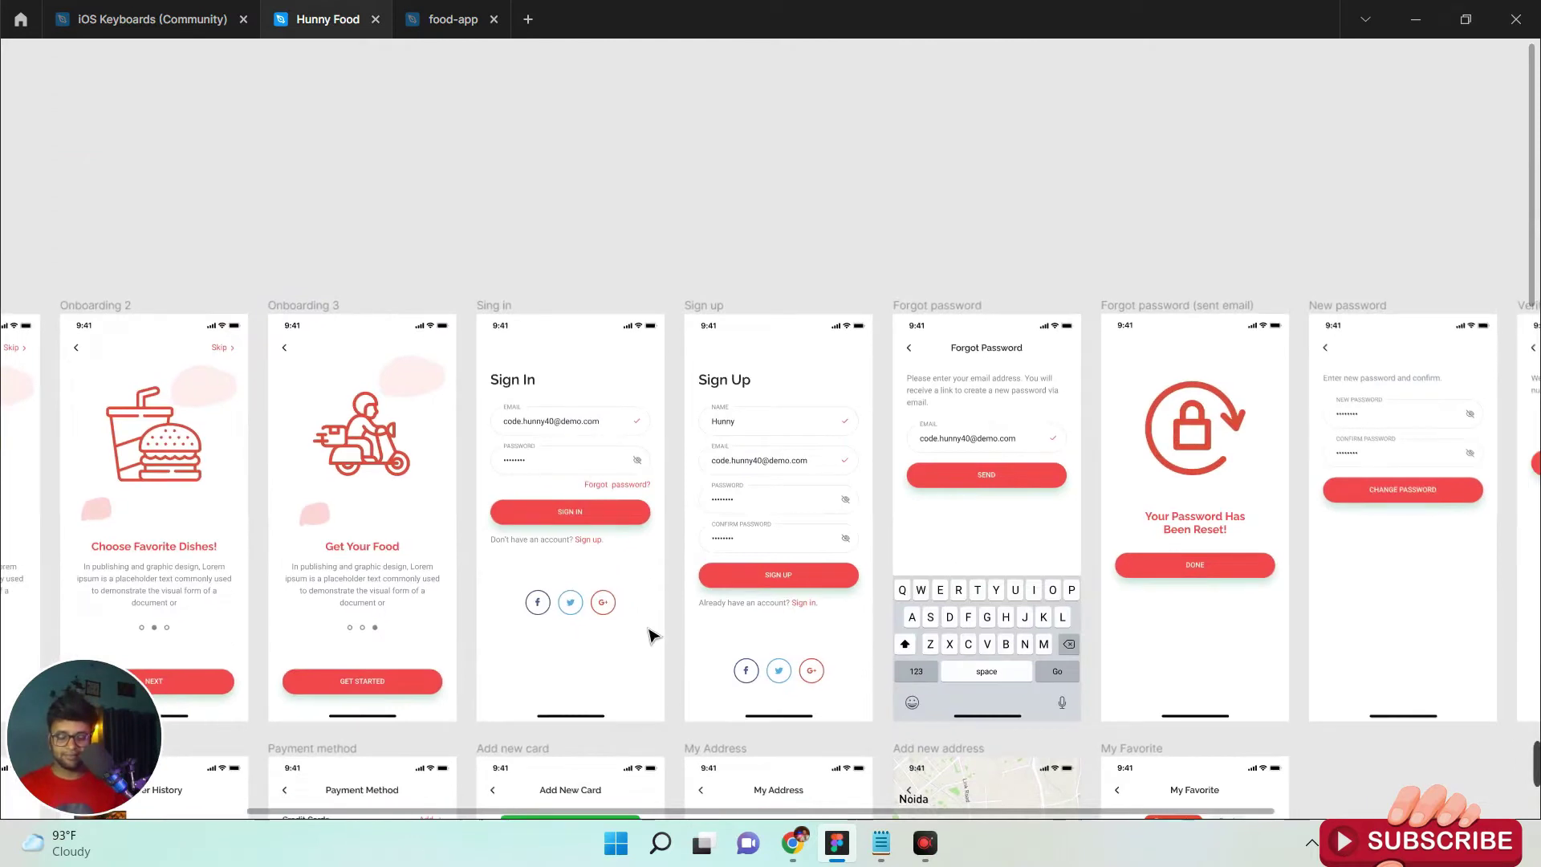
scroll(651, 637, "up", 5, "ctrl")
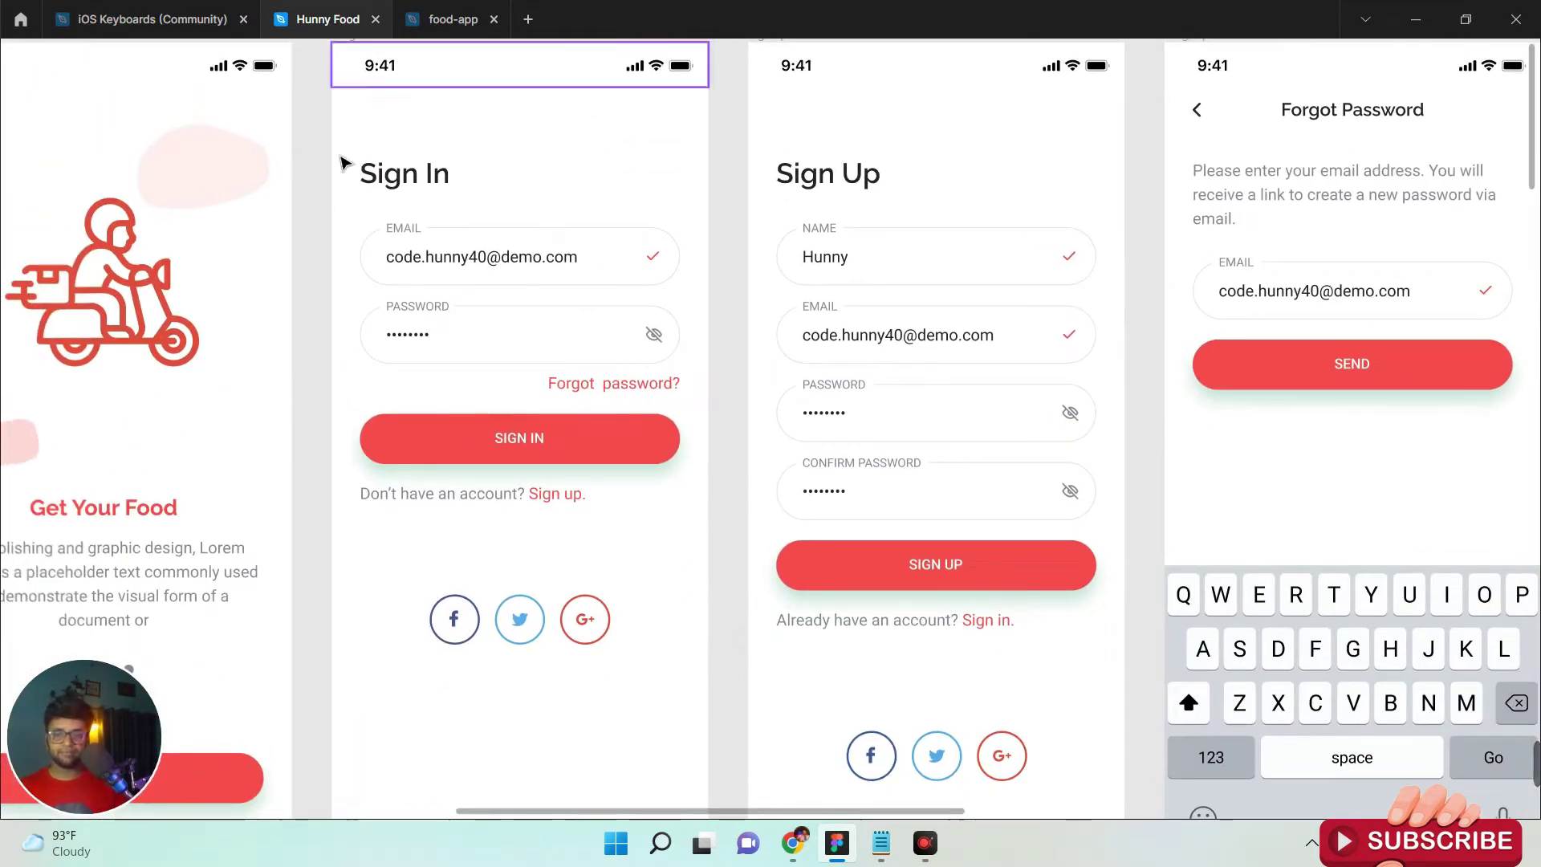
scroll(340, 165, "right", 3)
scroll(688, 298, "up", 3)
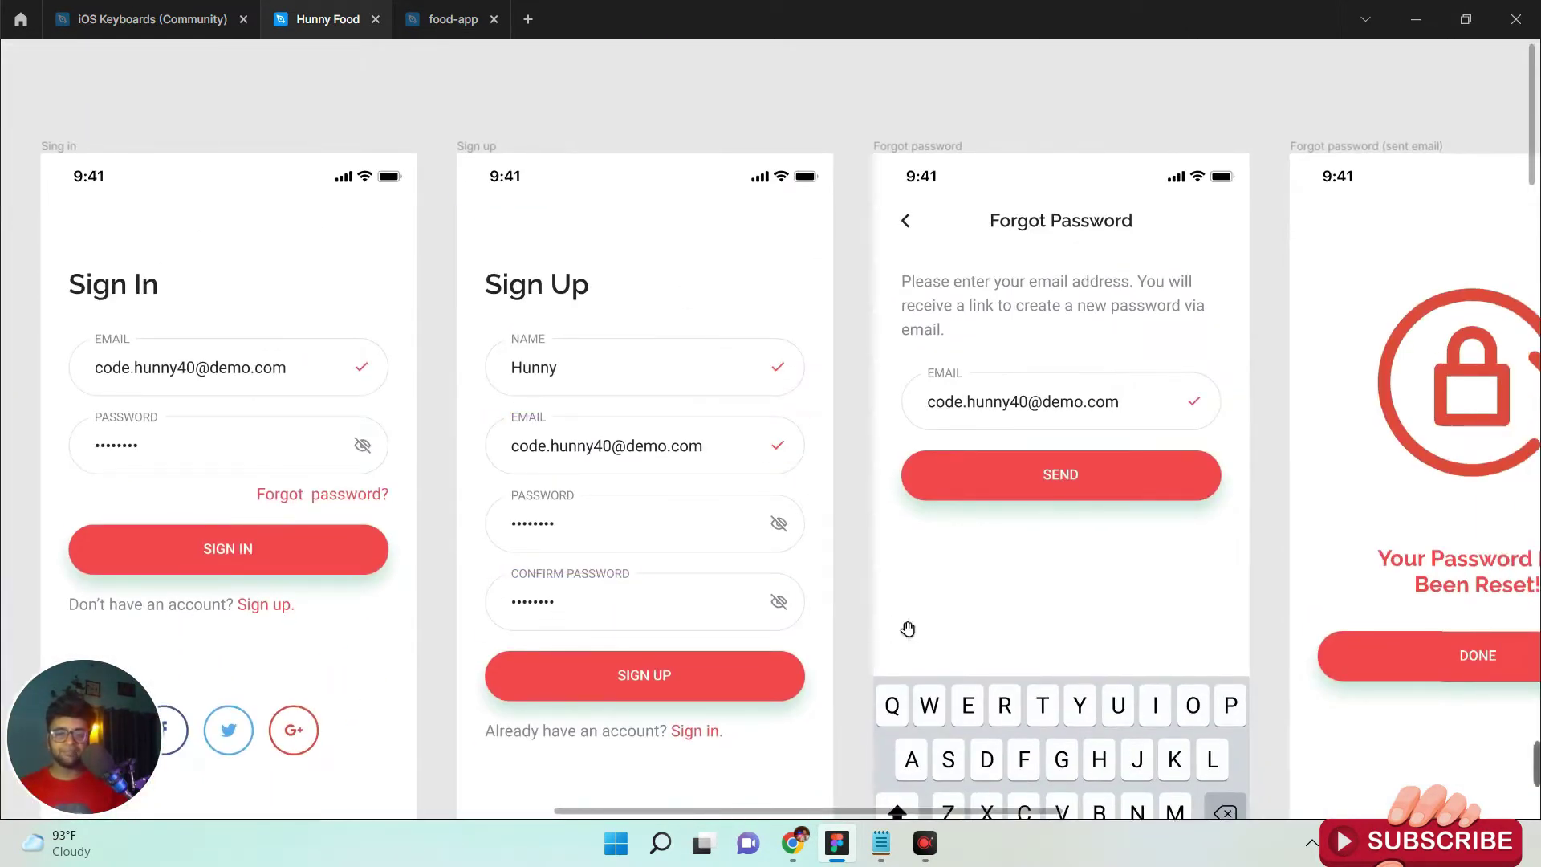
scroll(908, 627, "right", 5)
scroll(908, 626, "down", 3)
scroll(723, 337, "up", 3)
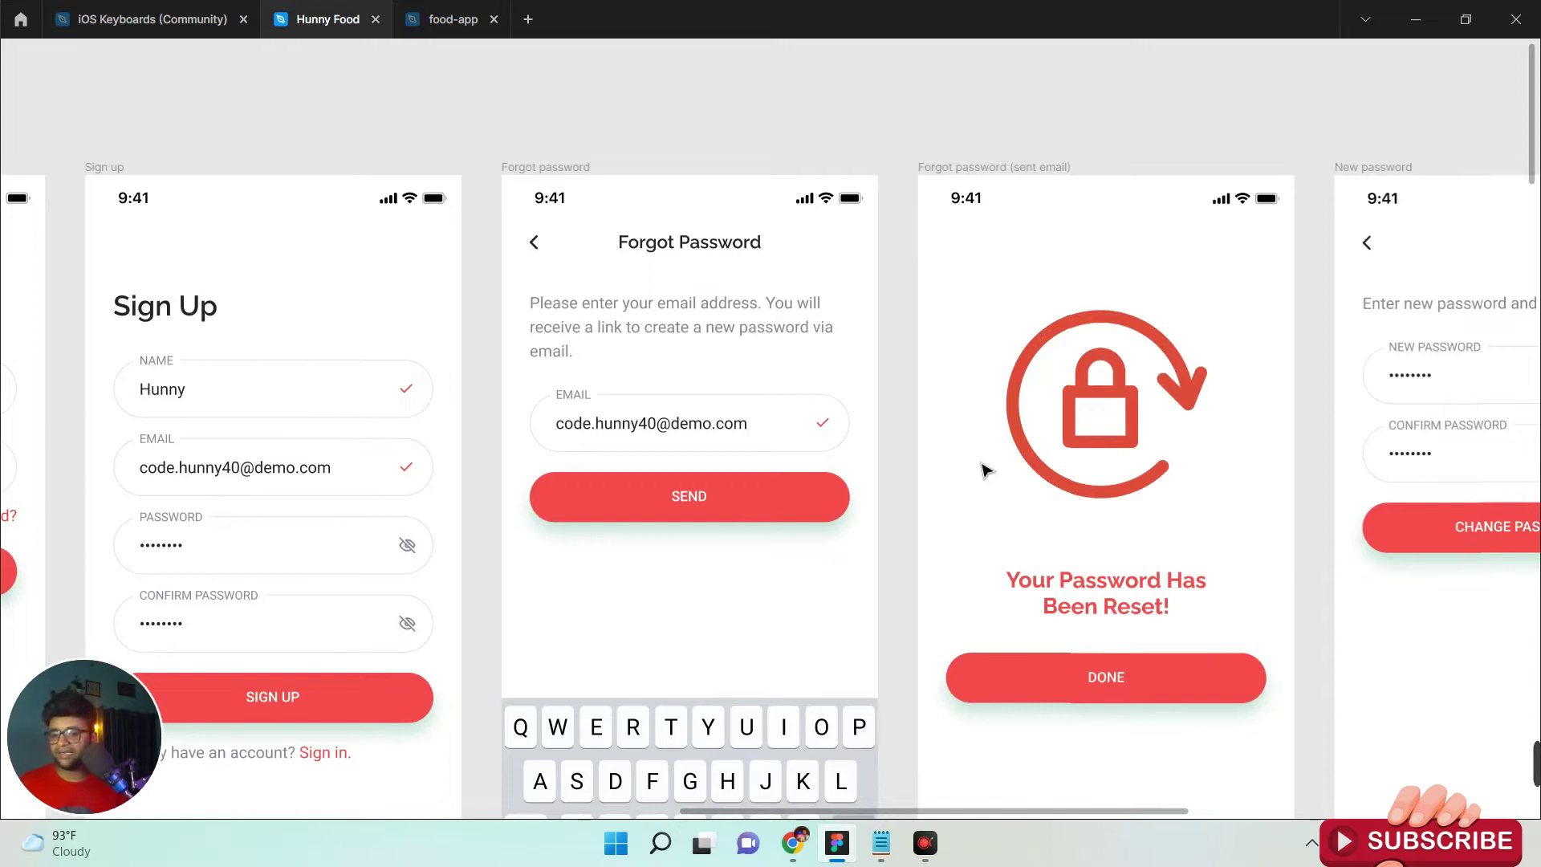
scroll(986, 469, "down", 3)
left_click(448, 19)
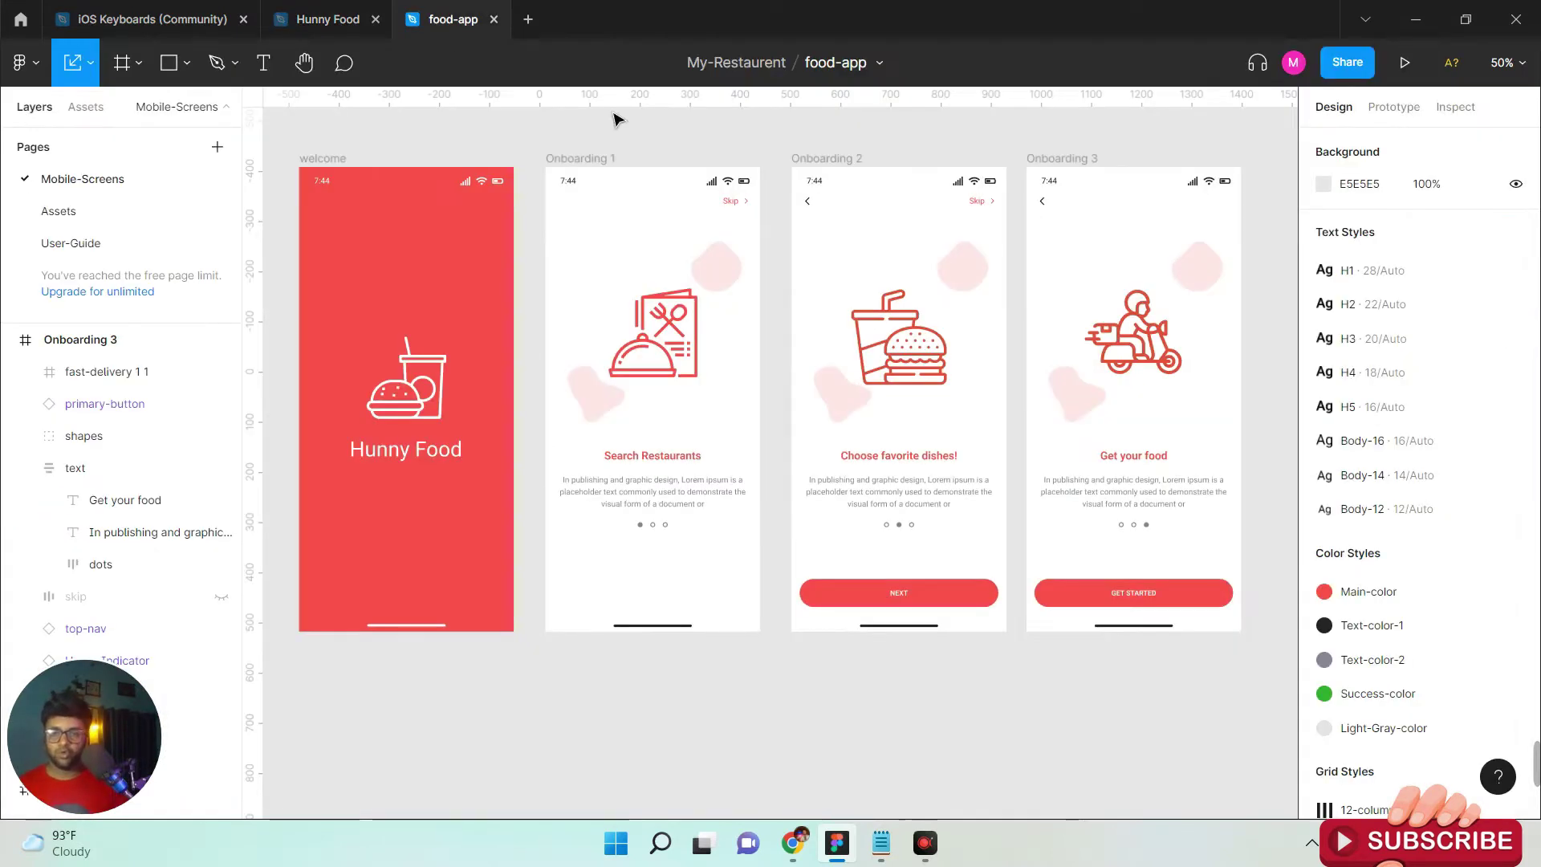
left_click(71, 244)
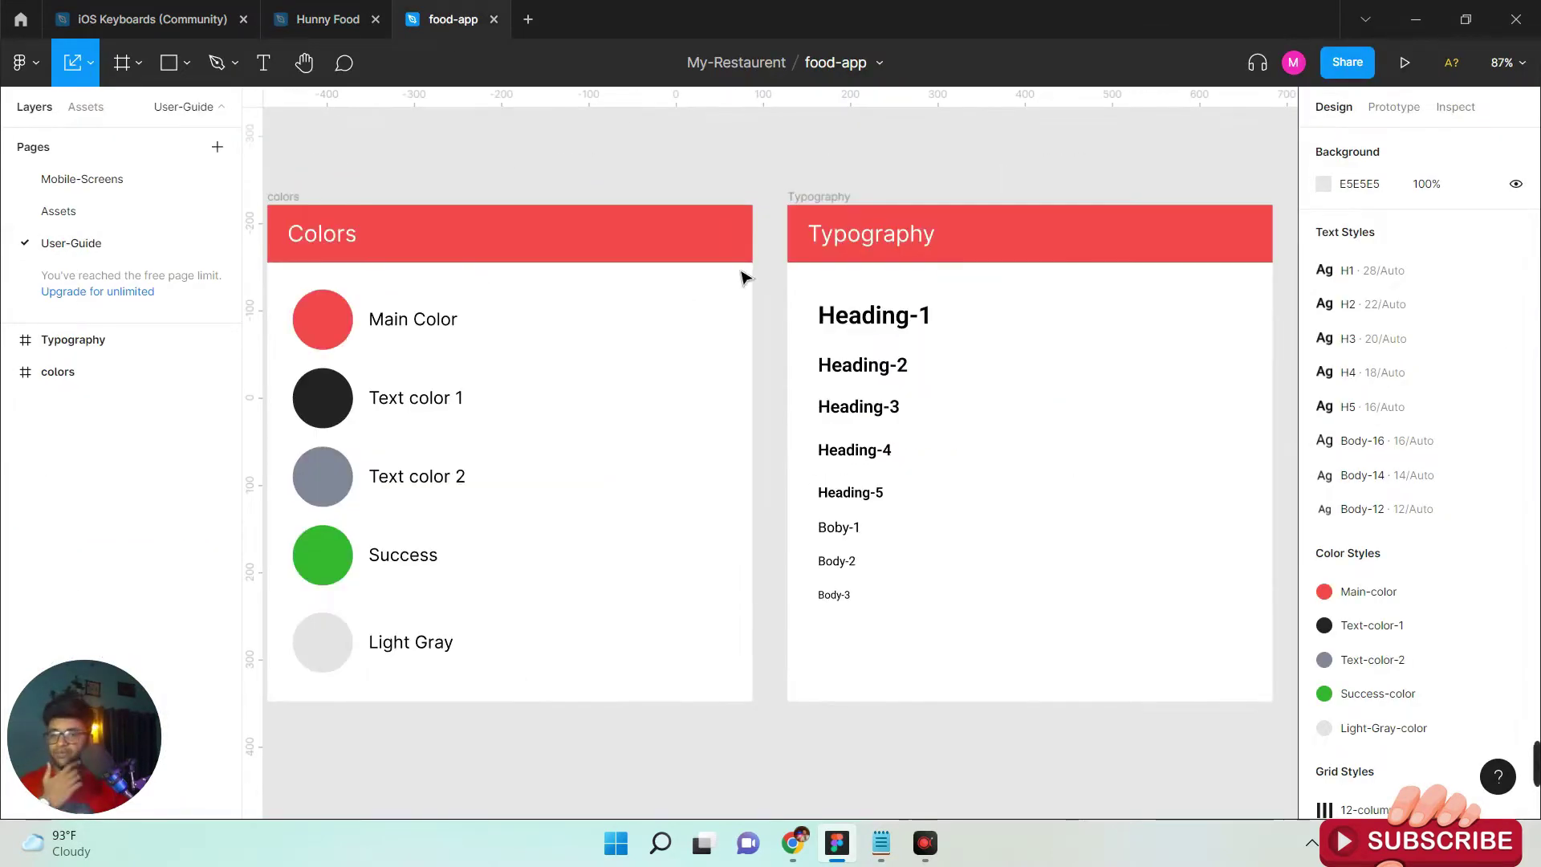
left_click(113, 212)
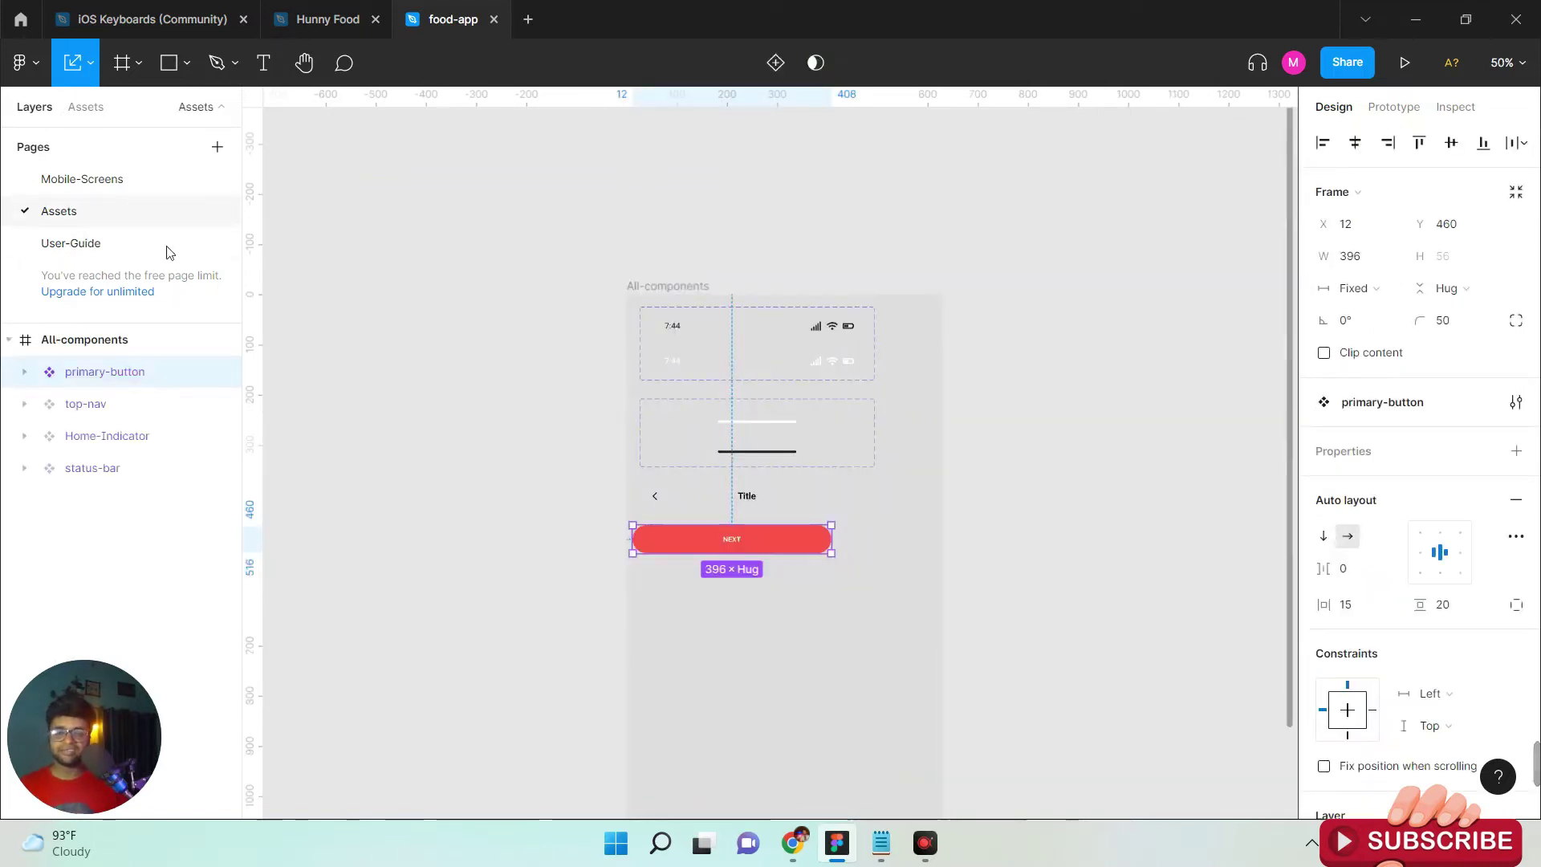
key("shift+0")
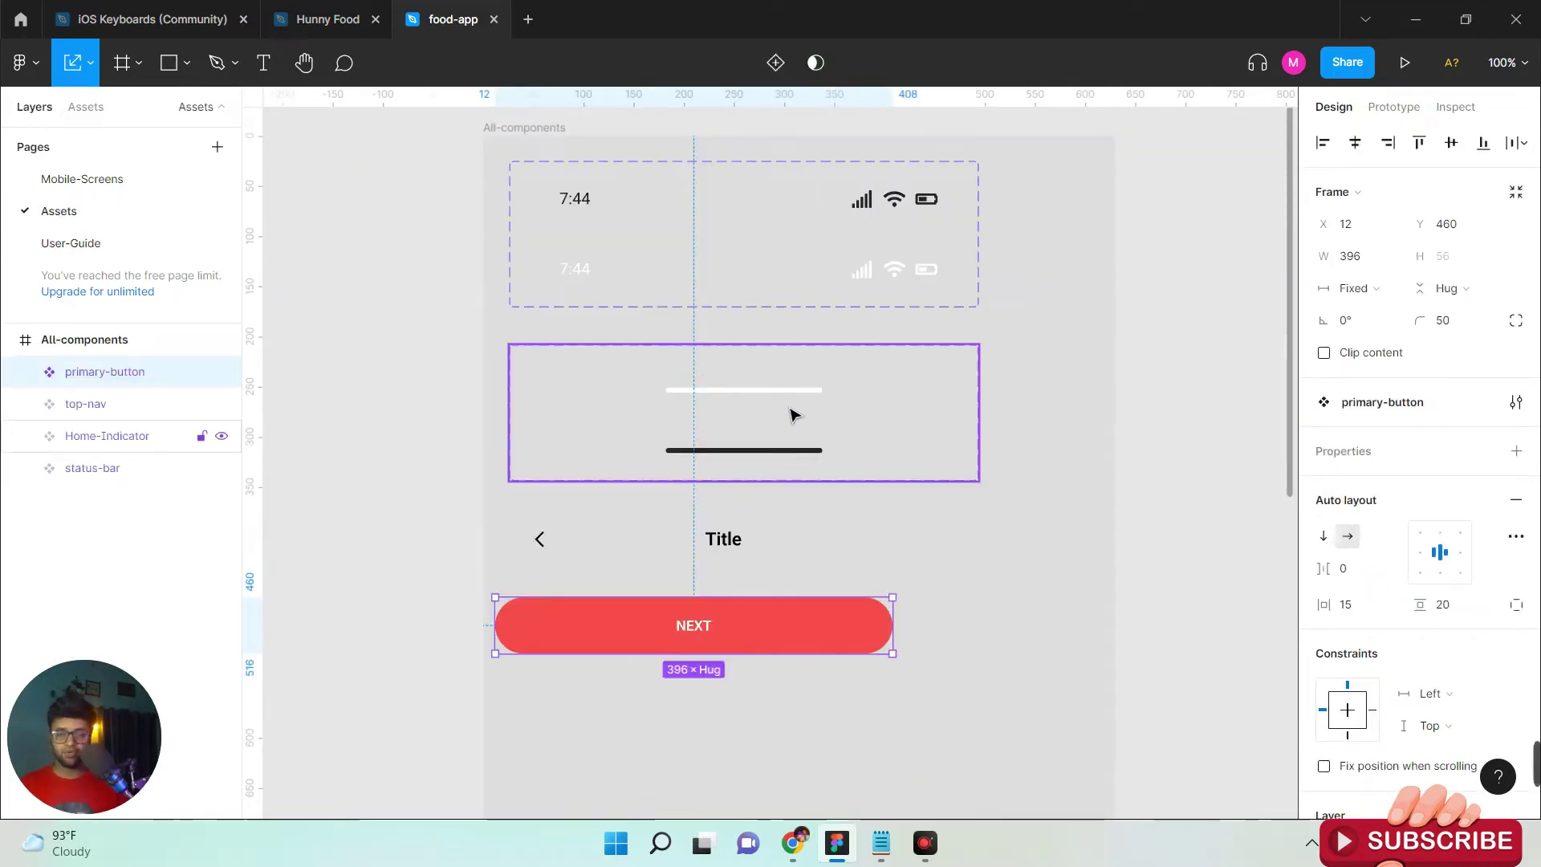
left_click(756, 284)
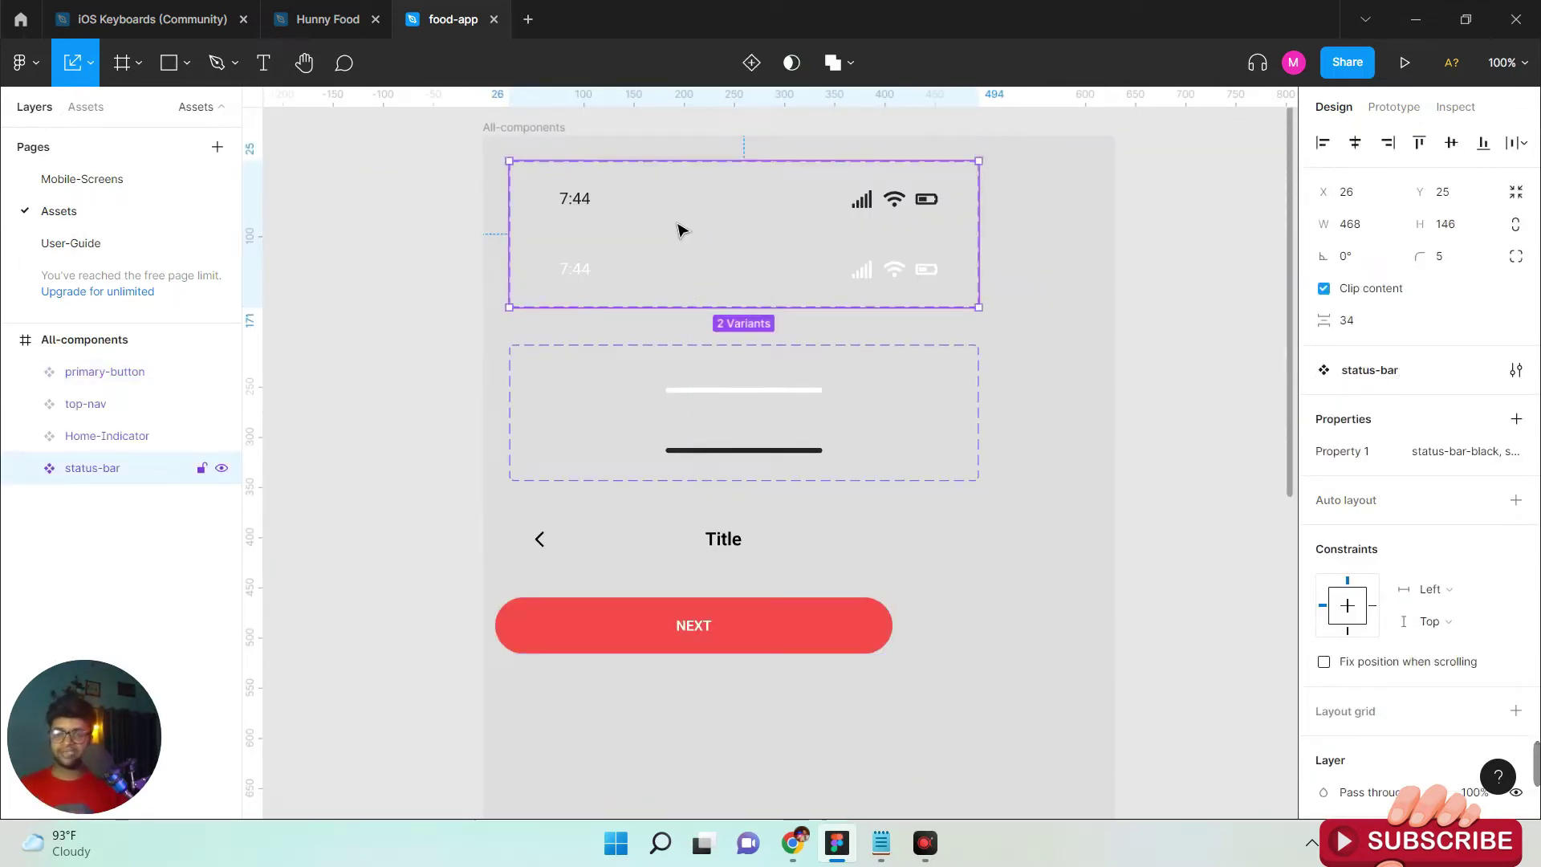
left_click(661, 425)
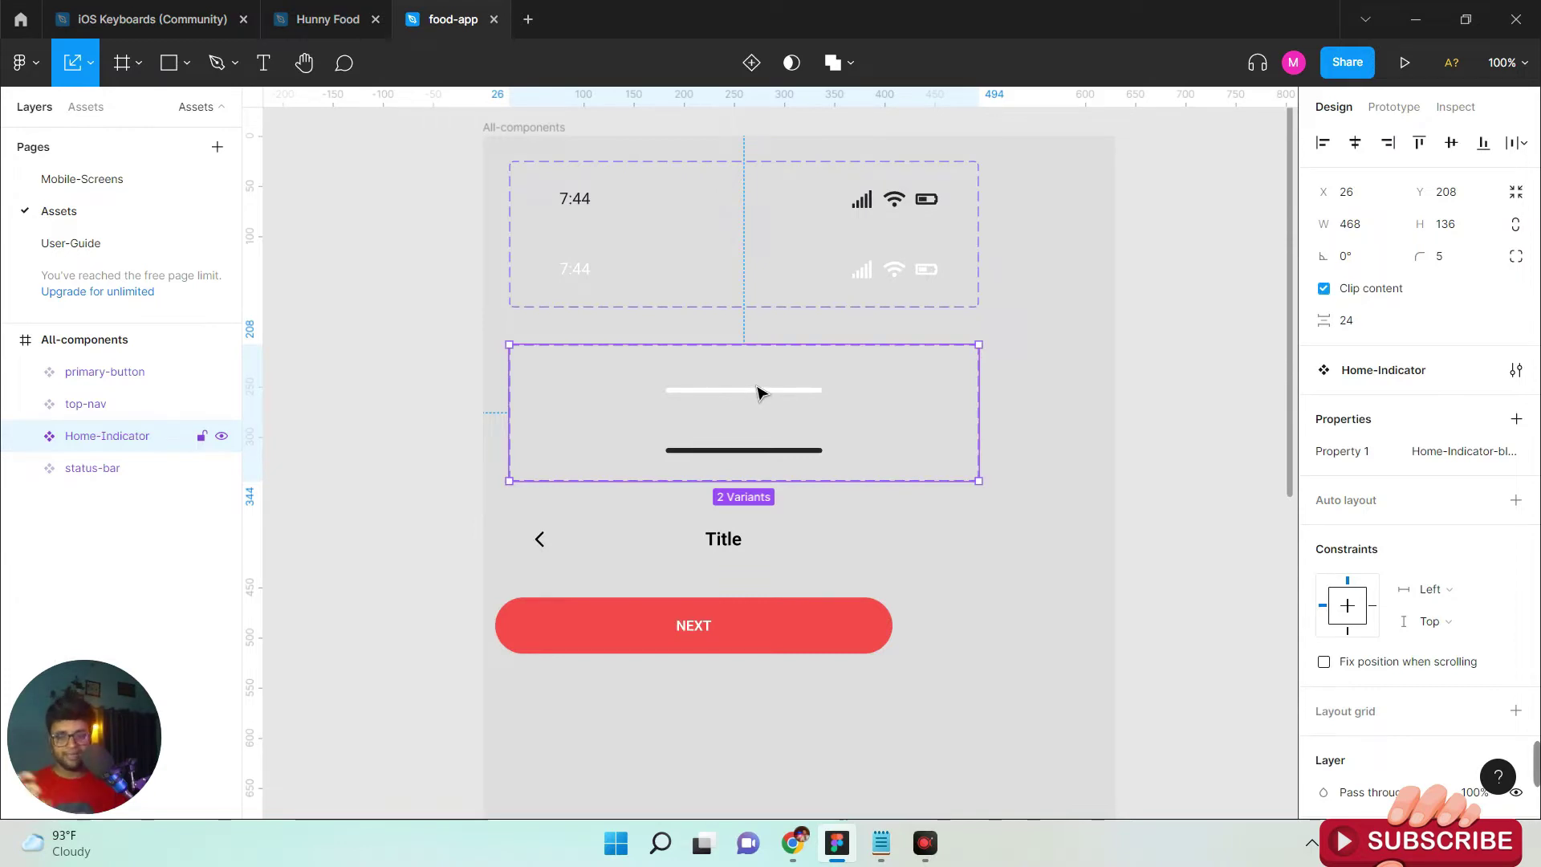
left_click(87, 404)
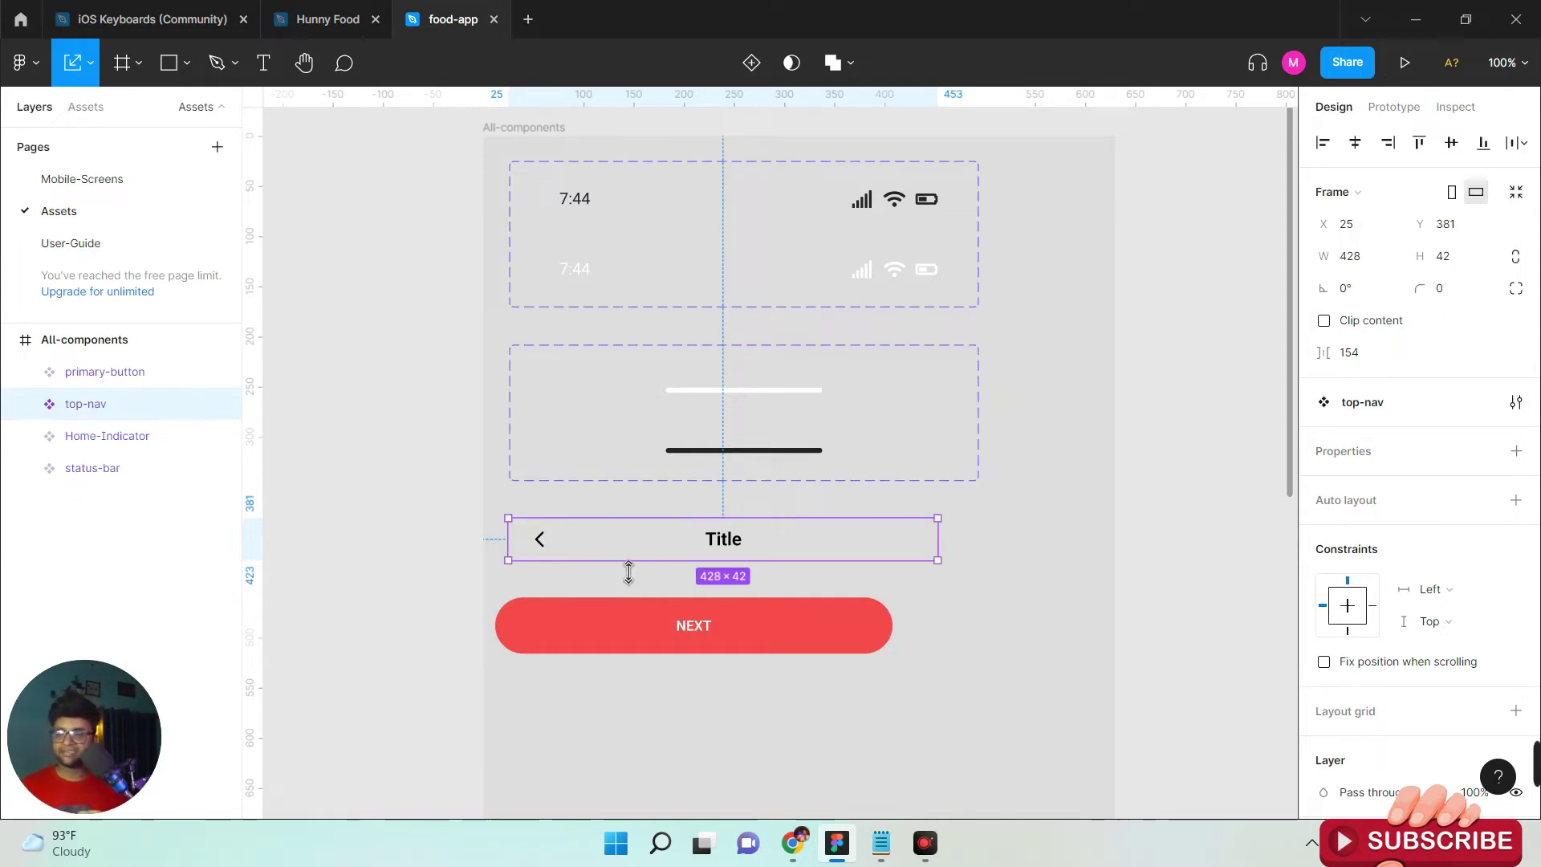
left_click(70, 384)
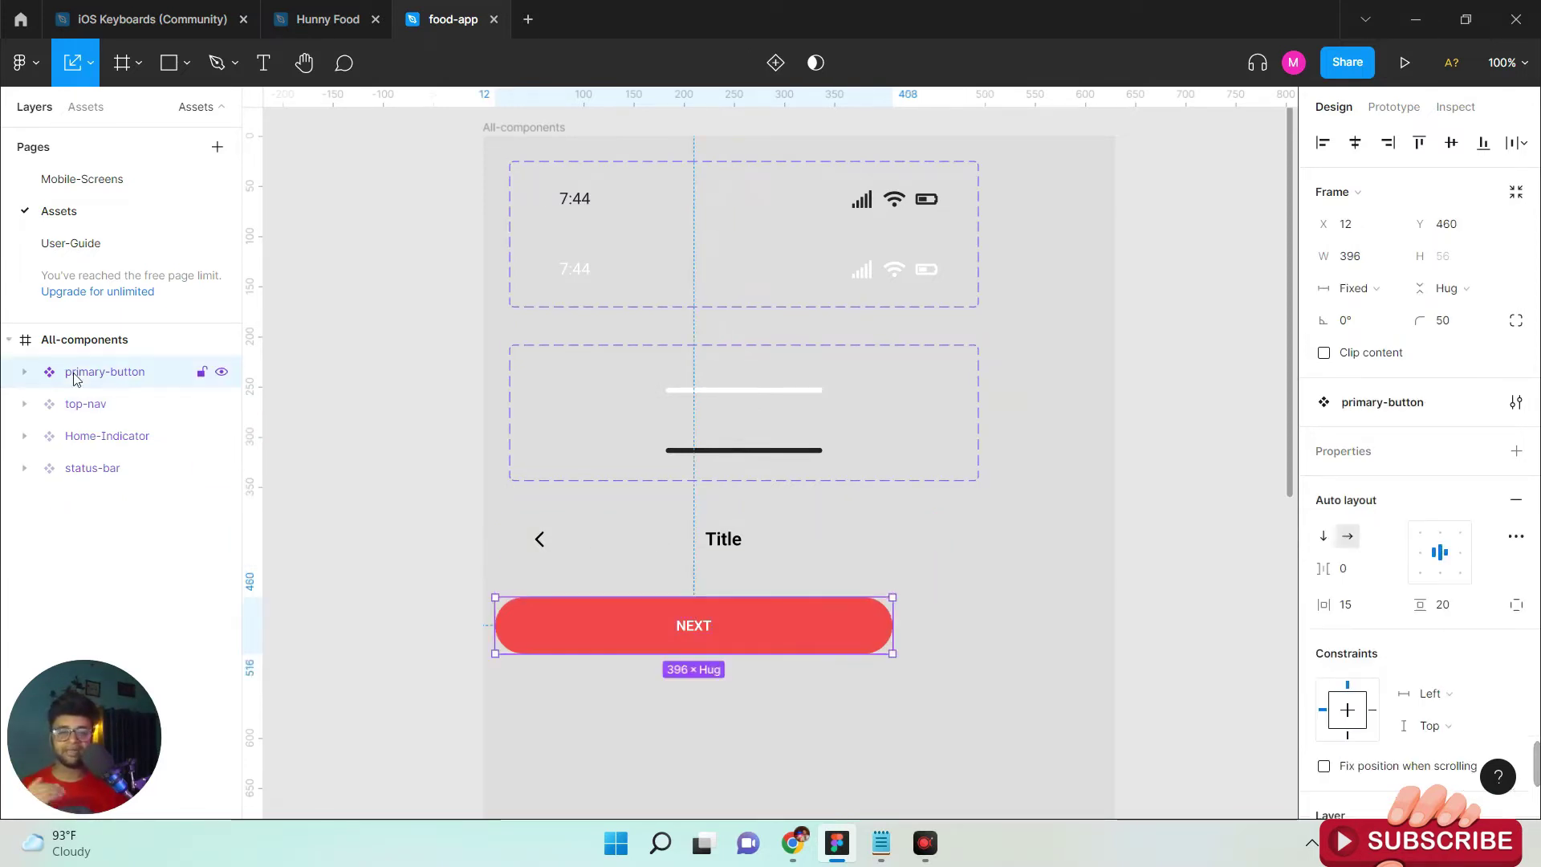
key("minus")
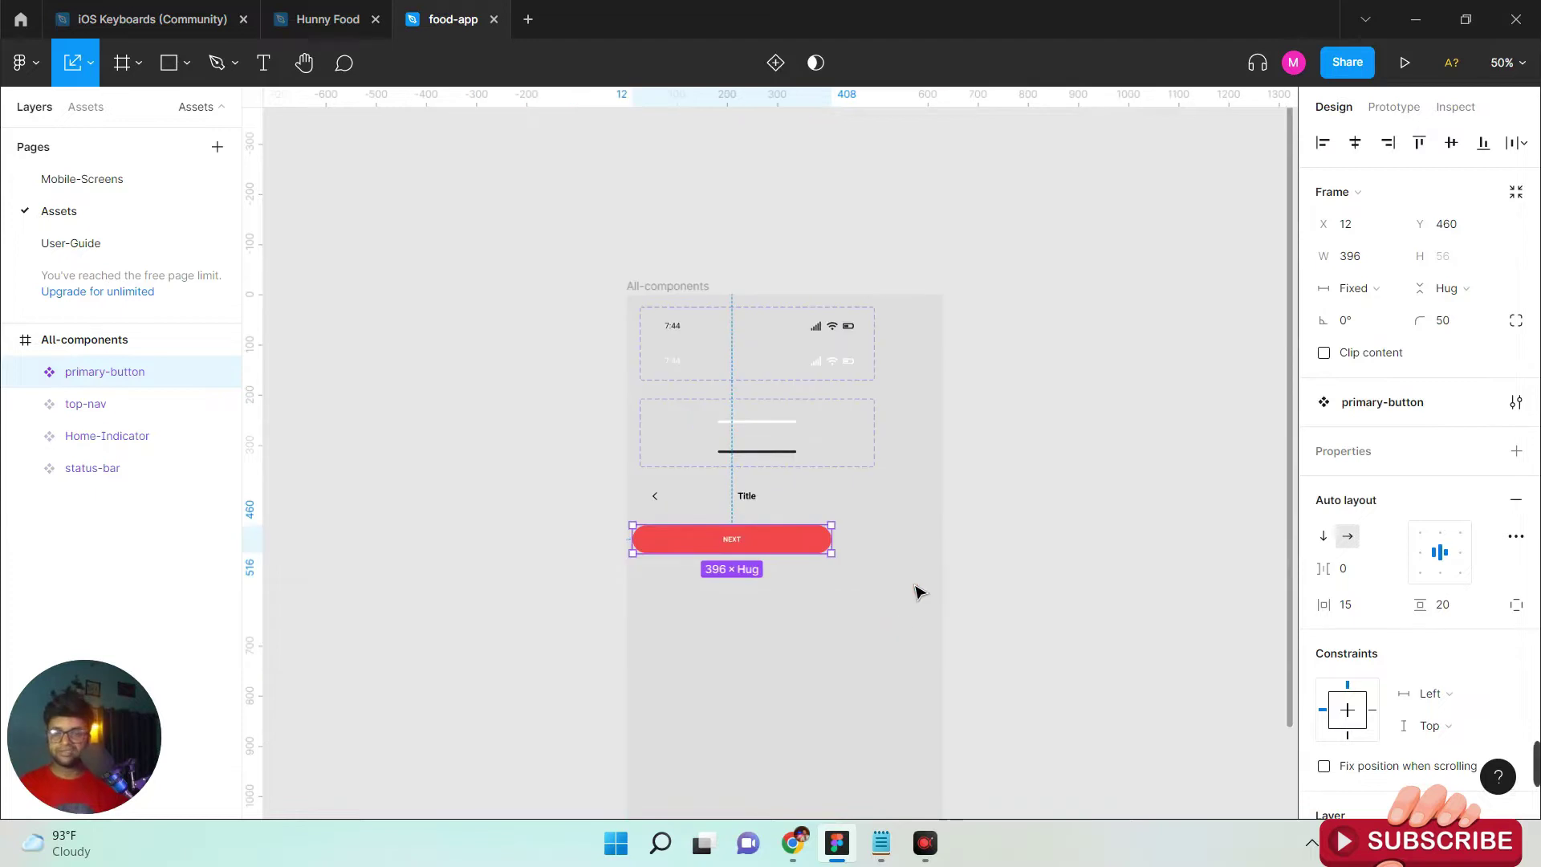
left_click(82, 179)
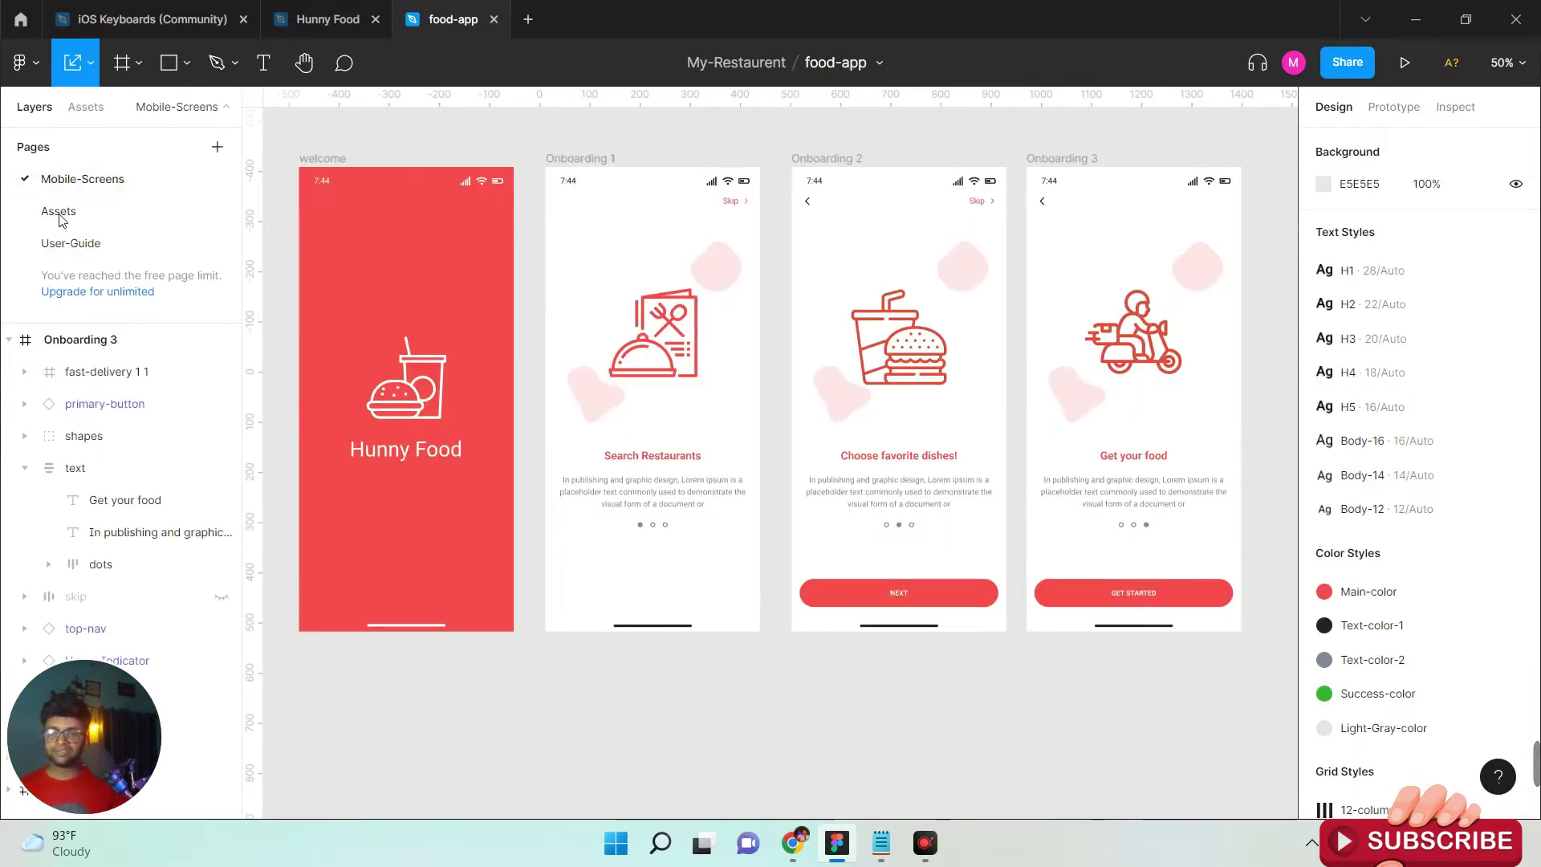
- Add a new iPhone 13 Pro Max frame beside Onboarding 3
scroll(672, 664, "right", 10)
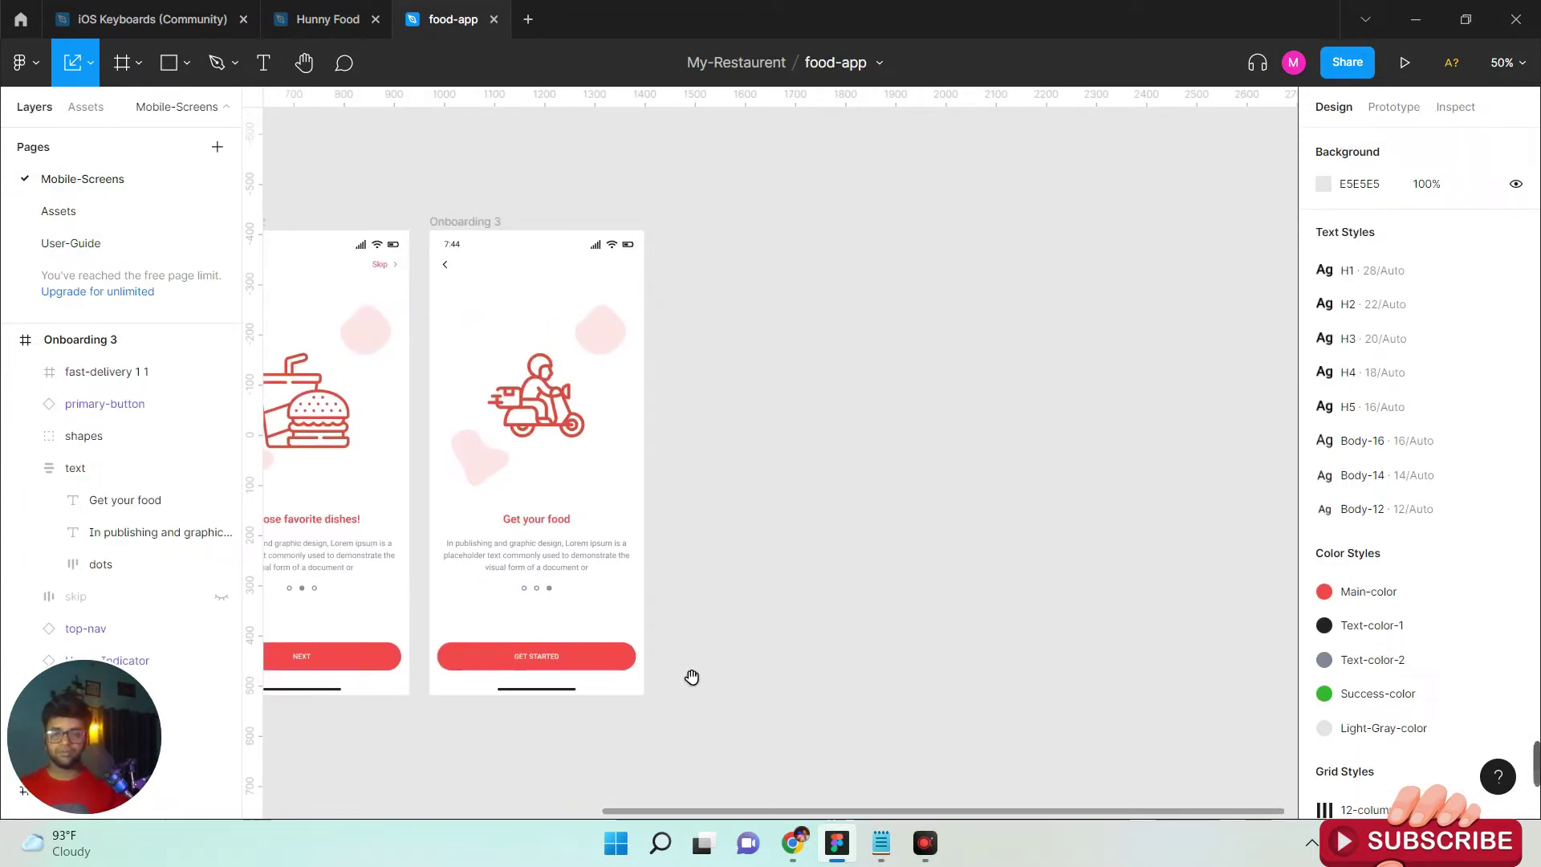
scroll(691, 677, "up", 1)
left_click(138, 62)
left_click(138, 112)
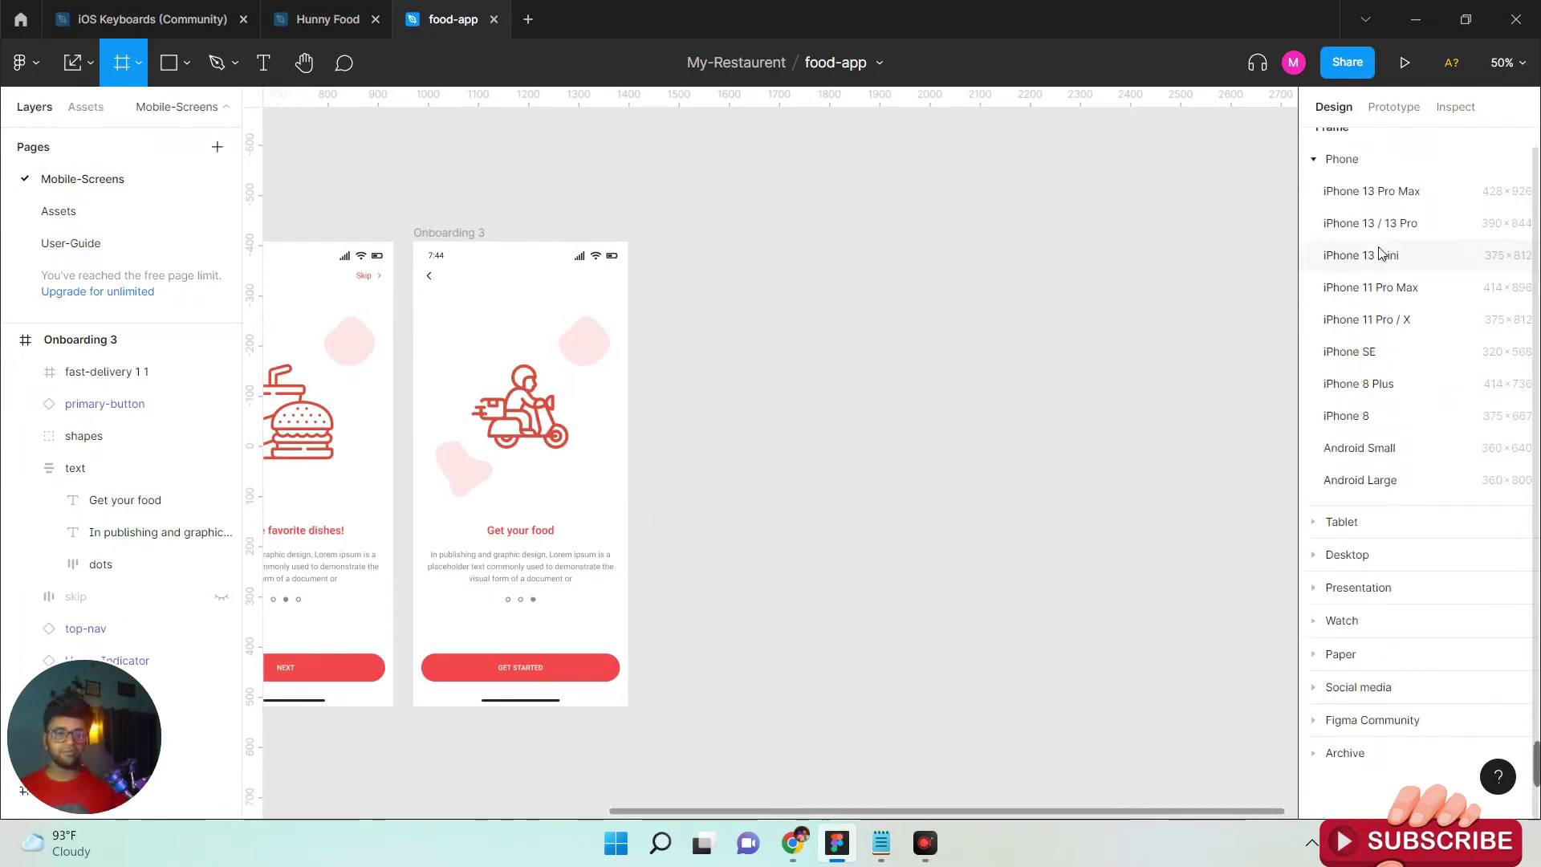
left_click(1381, 193)
left_click(732, 411)
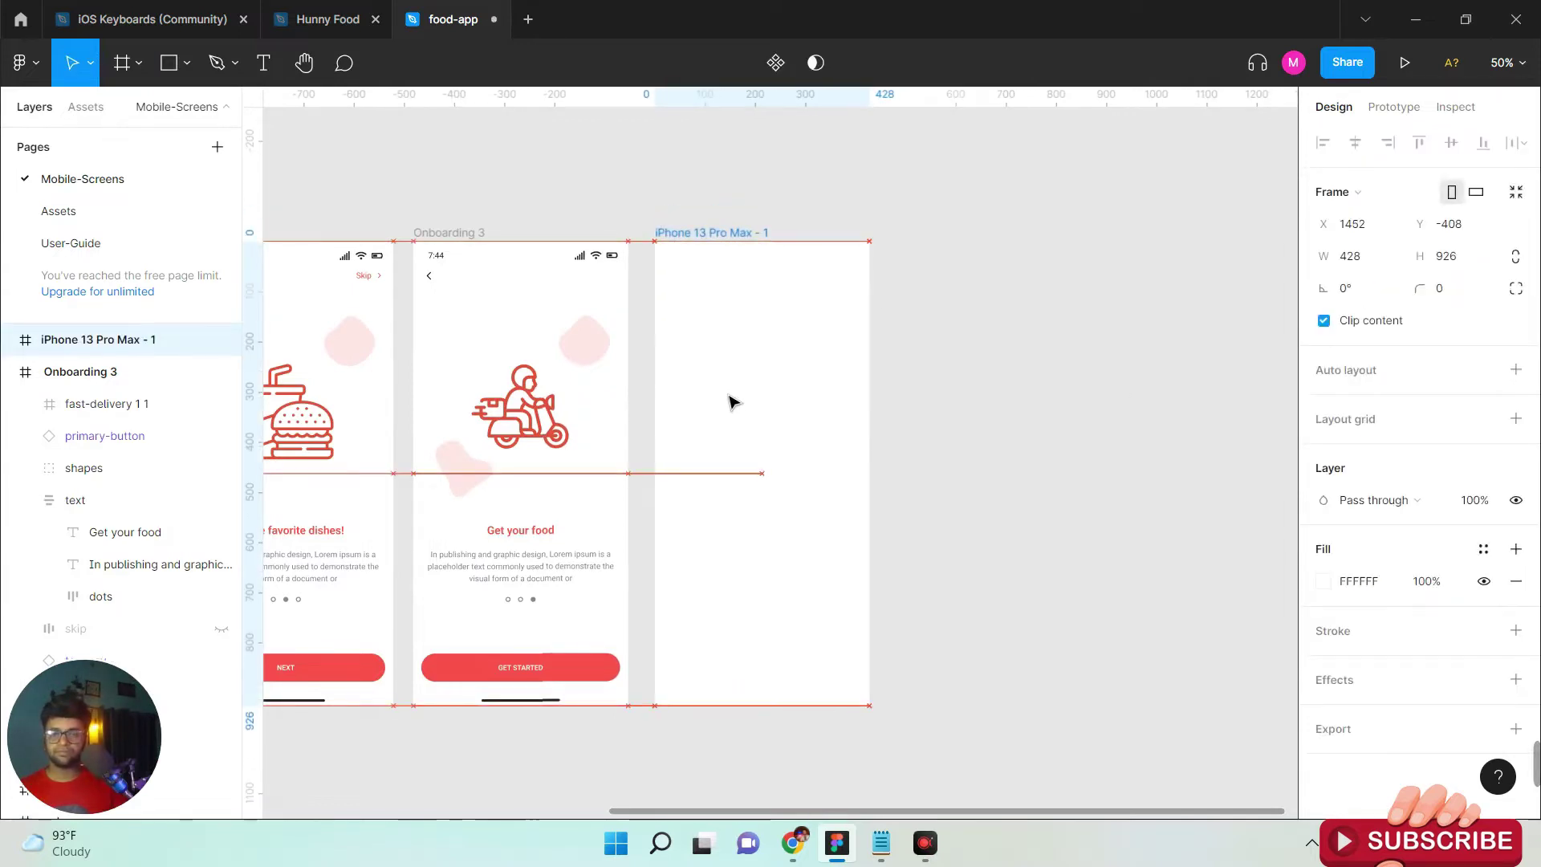
- Name the new frame 'Sing in' after the Hunny Food screen and list local components in Assets
left_click(306, 24)
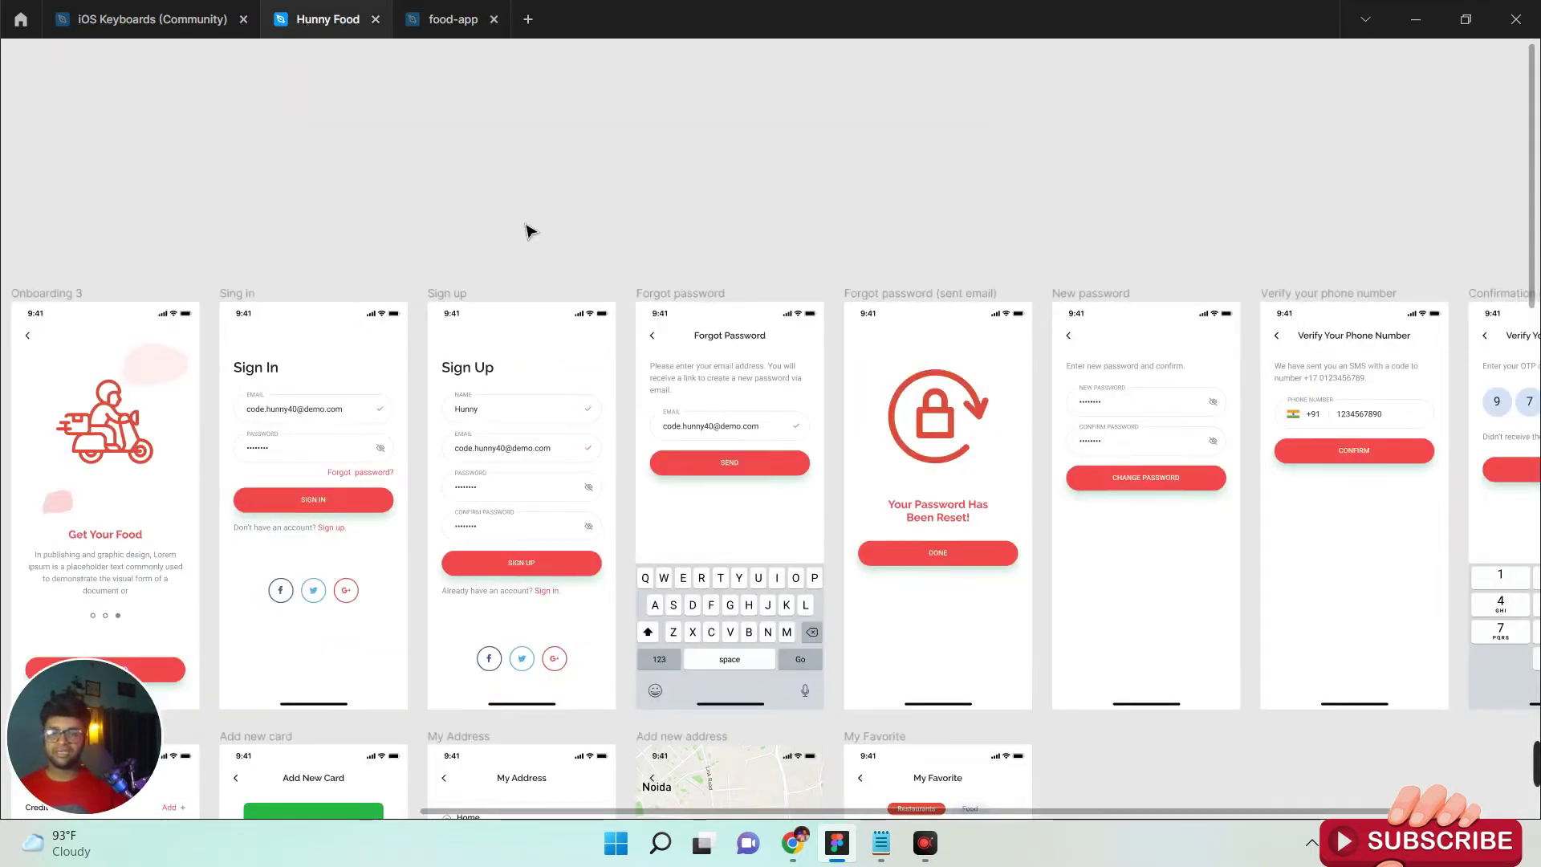
double_click(255, 295)
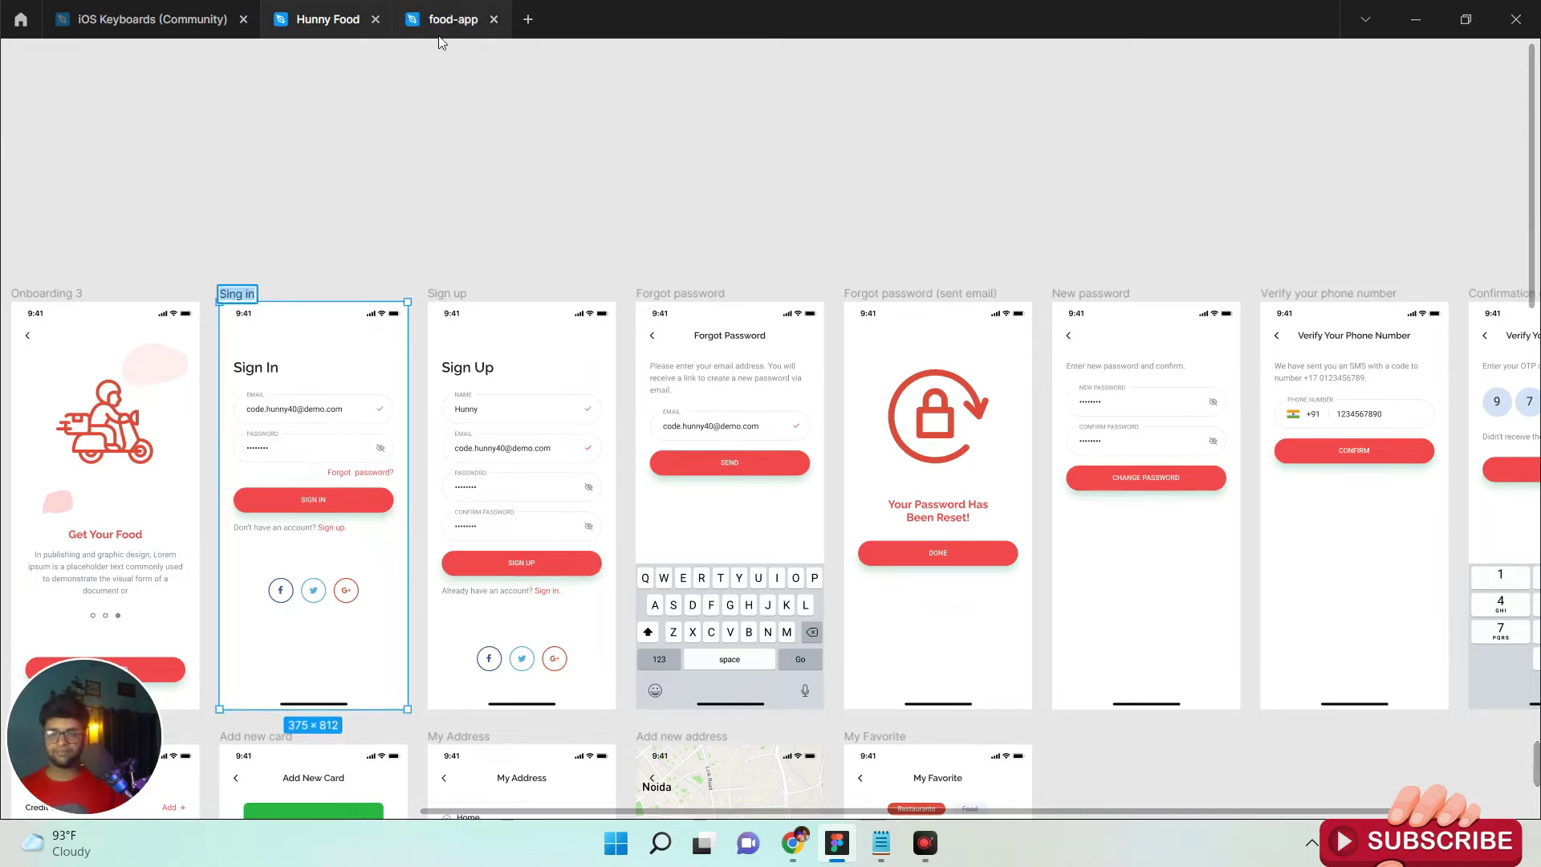
left_click(443, 22)
double_click(90, 353)
type("Sing in")
left_click(948, 315)
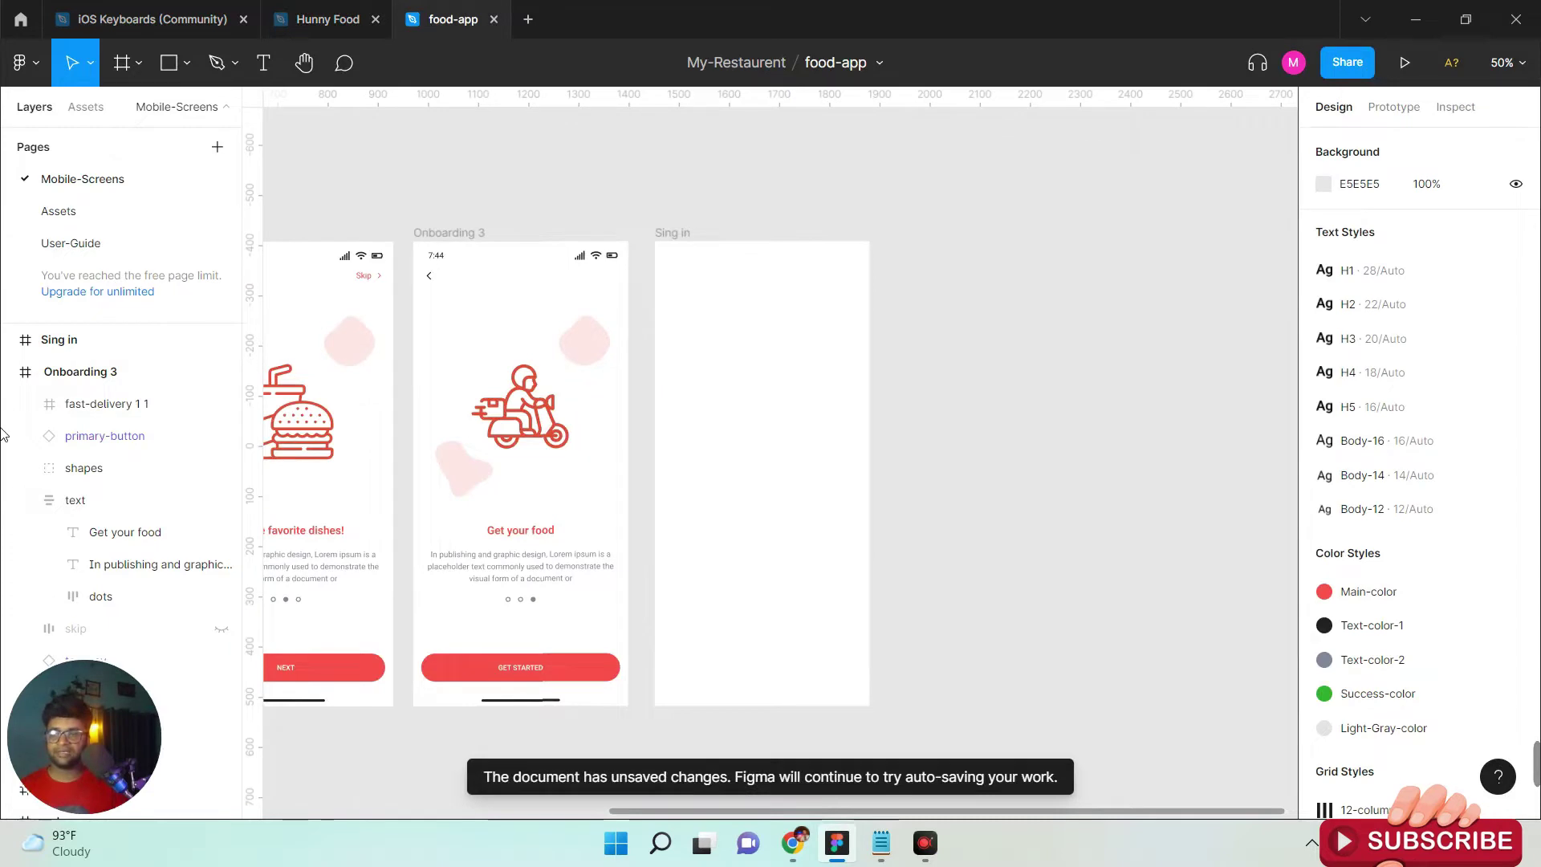
left_click(8, 372)
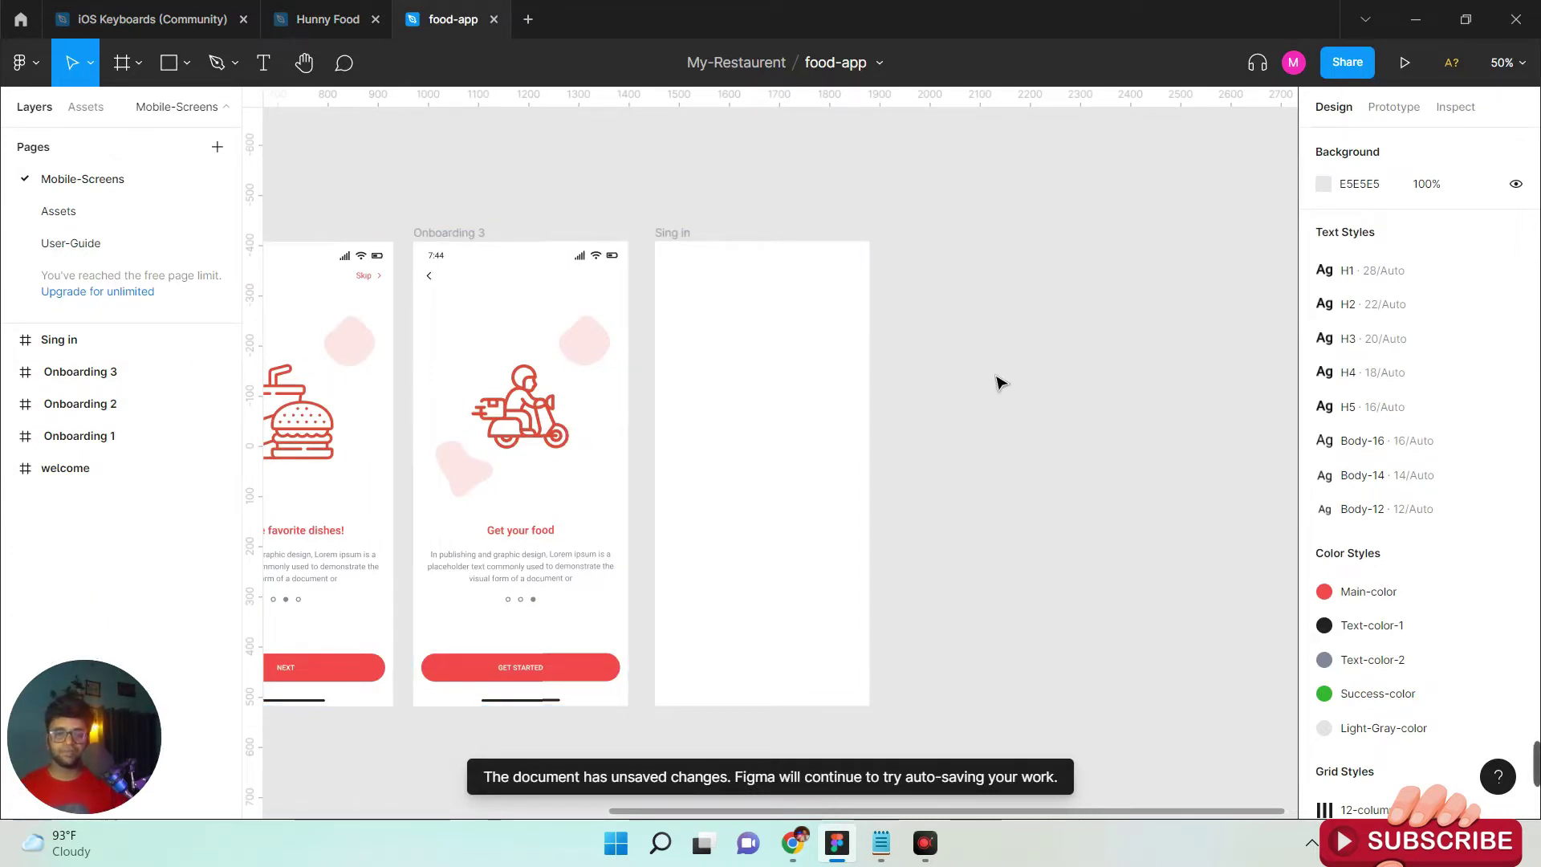
left_click(86, 108)
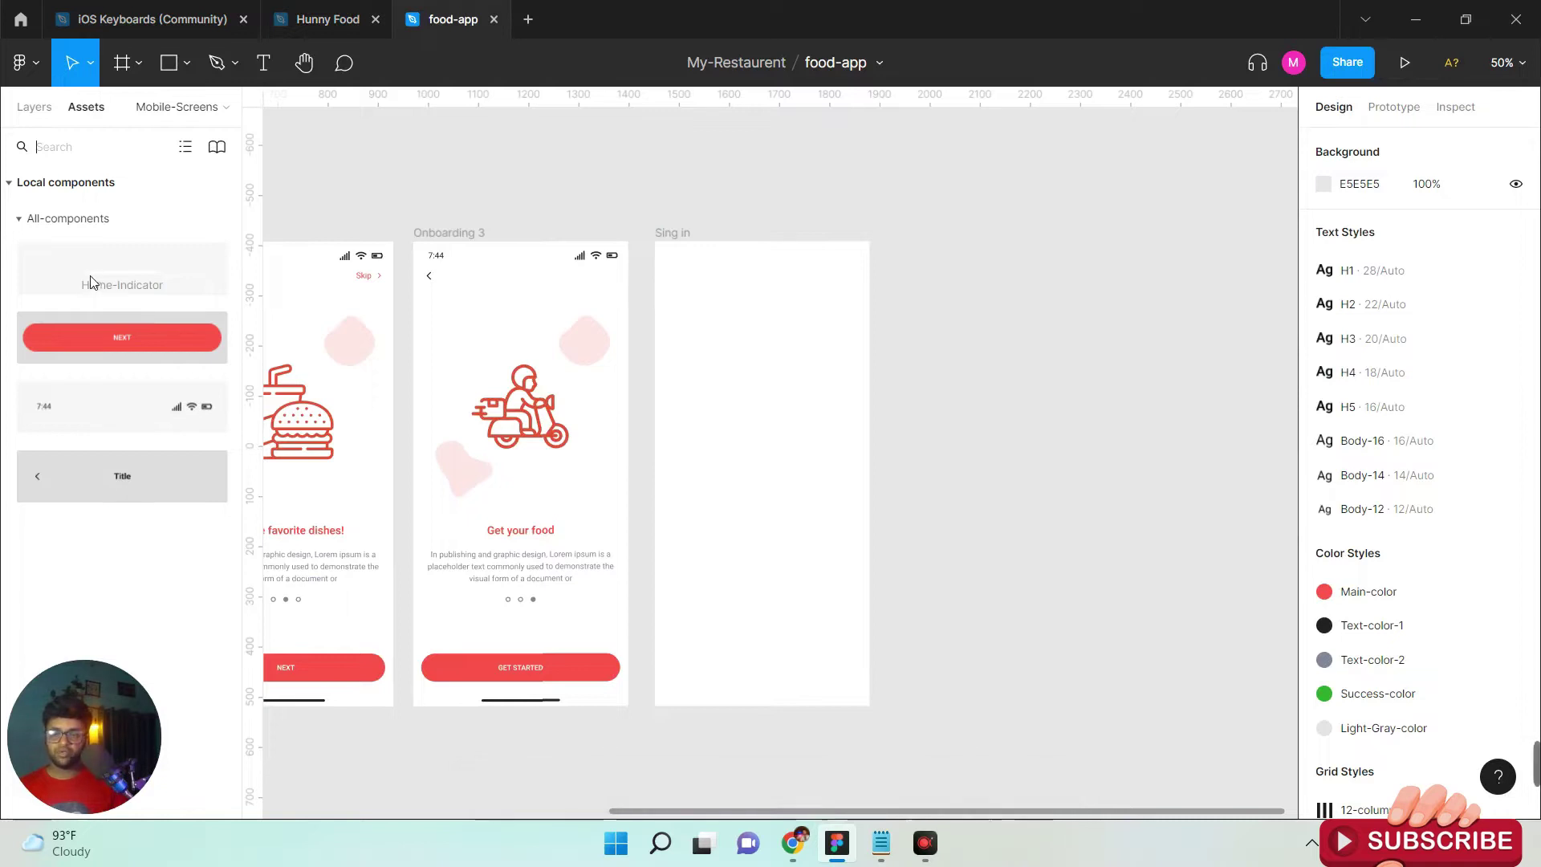
- Drop the status-bar component into the Sing in frame, aligned to its left edge (X 0)
left_click_drag(112, 407, 755, 285)
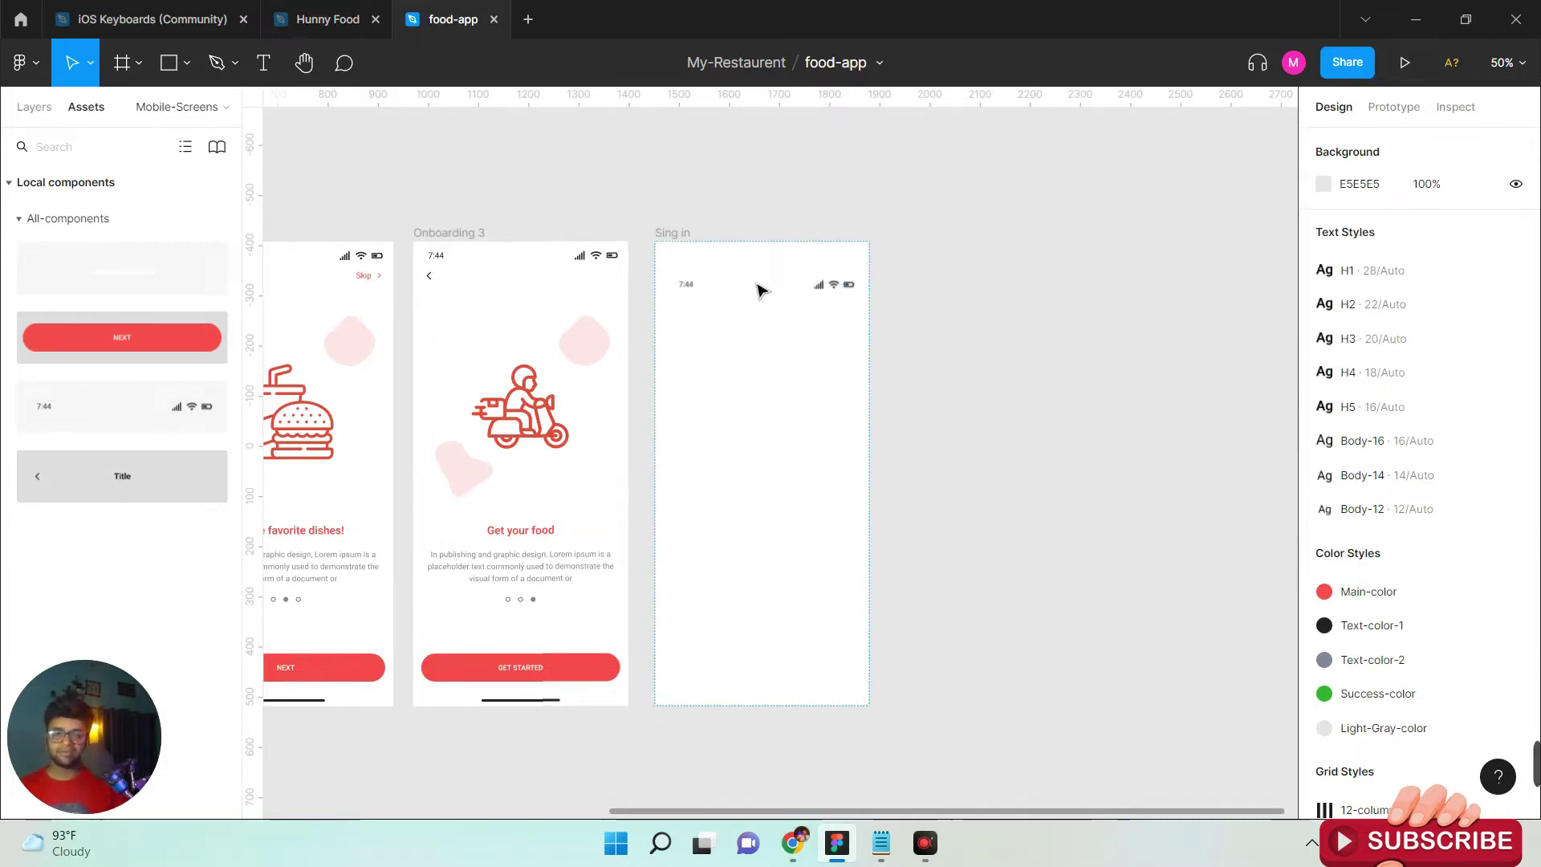
left_click(1355, 143)
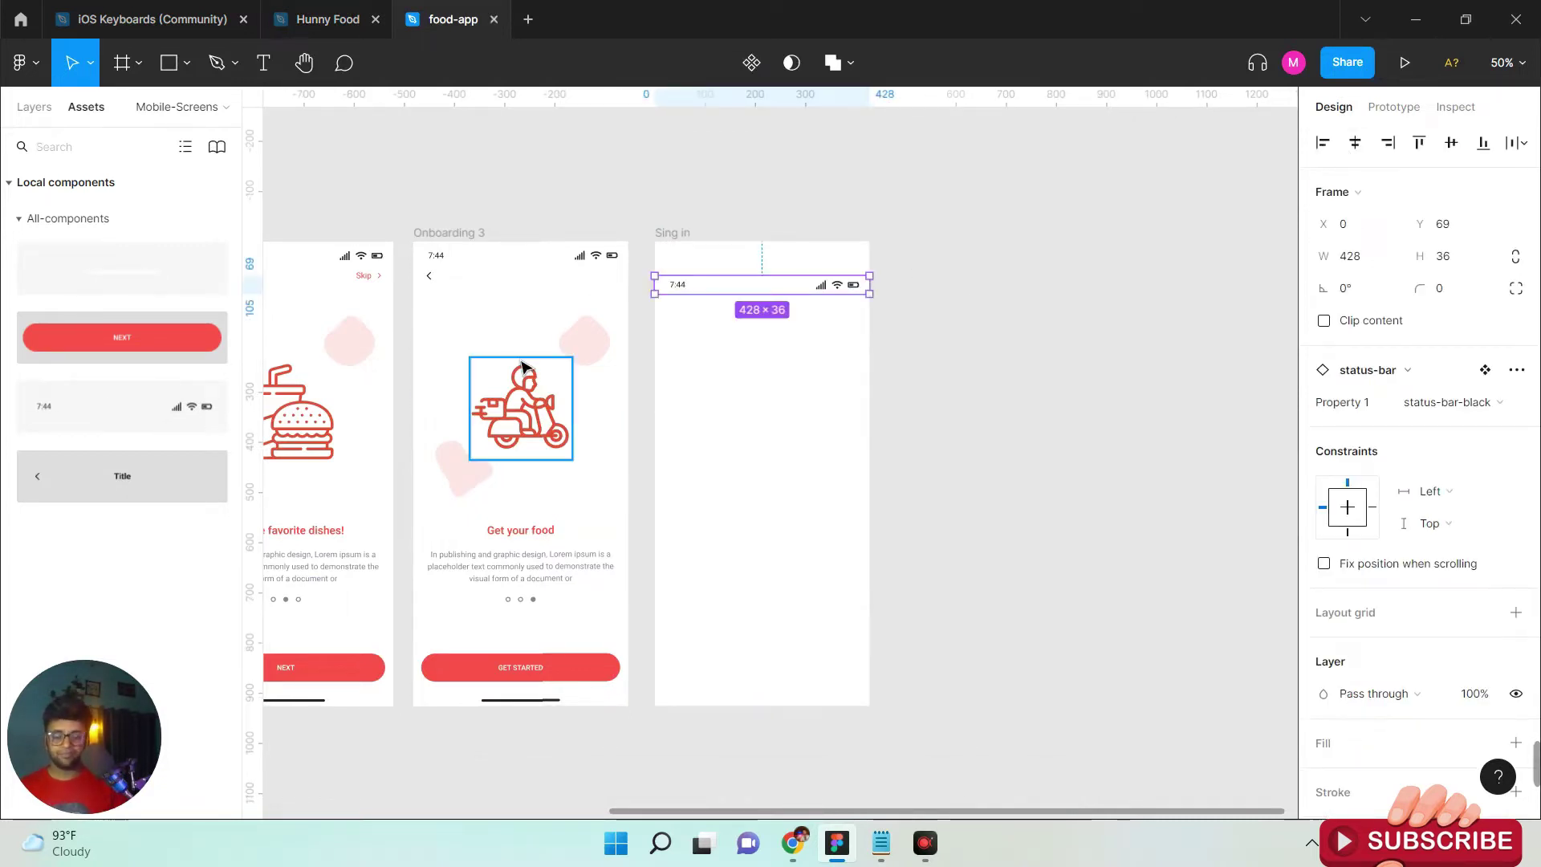
key("shift+0")
left_click_drag(562, 490, 575, 761)
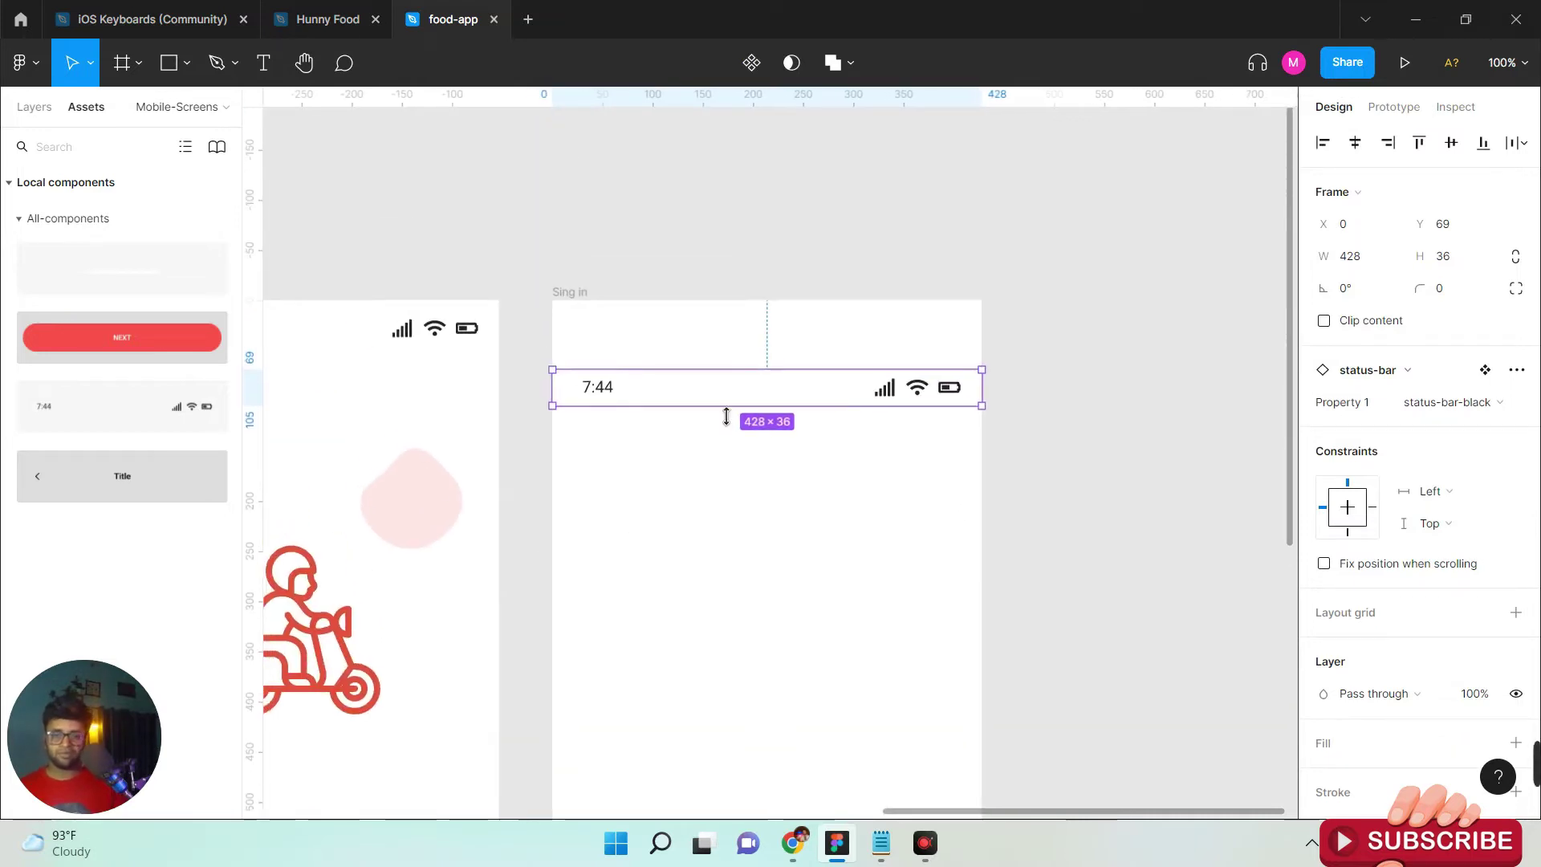
key("shift+Up")
key("shift+Up")
key("shift+Up")
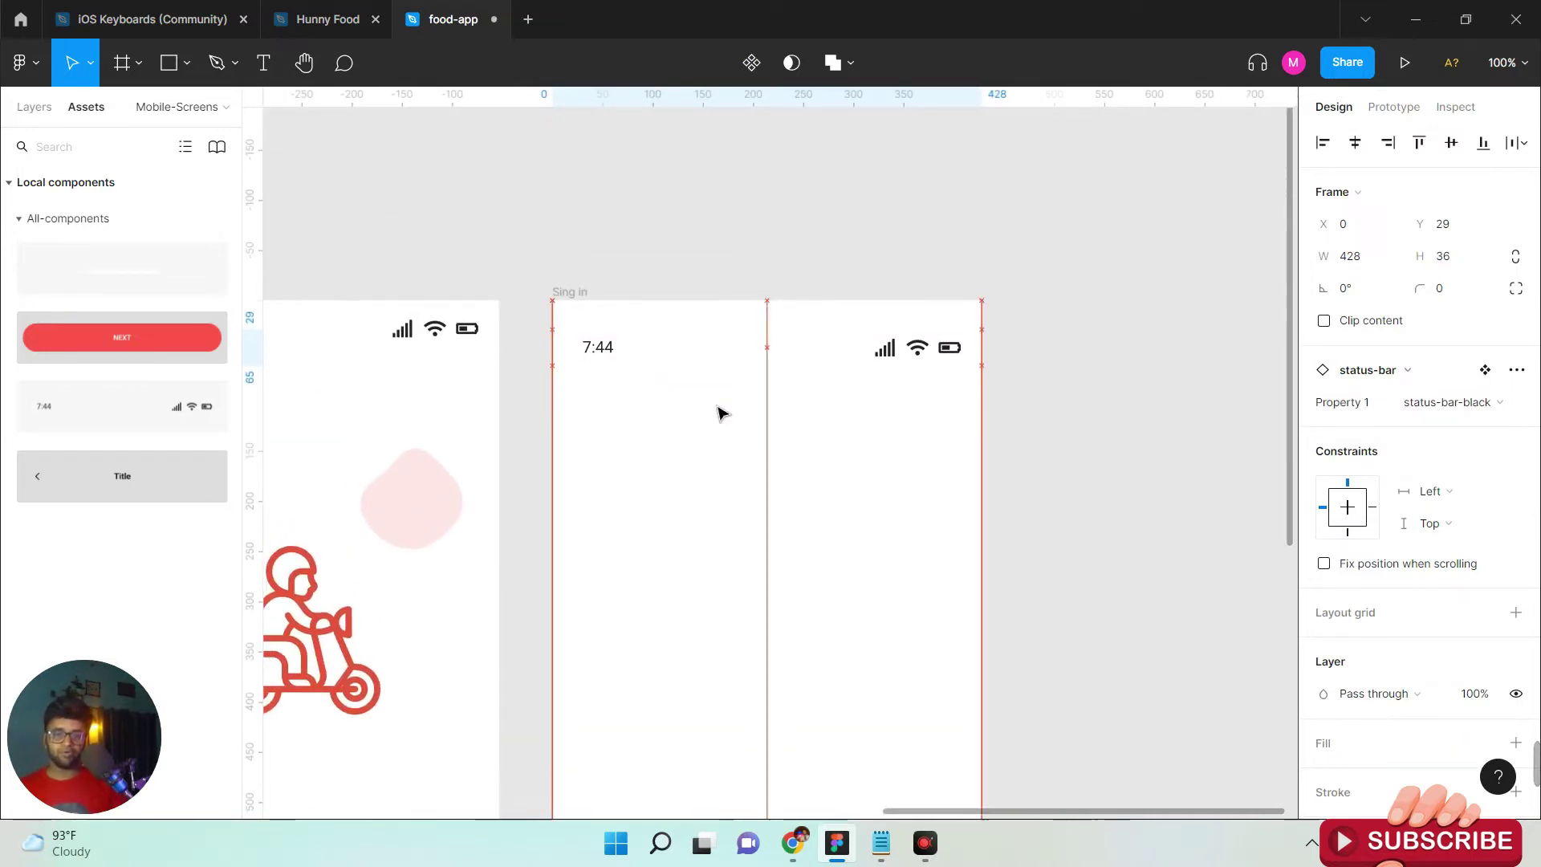
key("shift+Up")
- Nudge the status bar to Y 10 below the frame top and verify its spacing
left_click(307, 334)
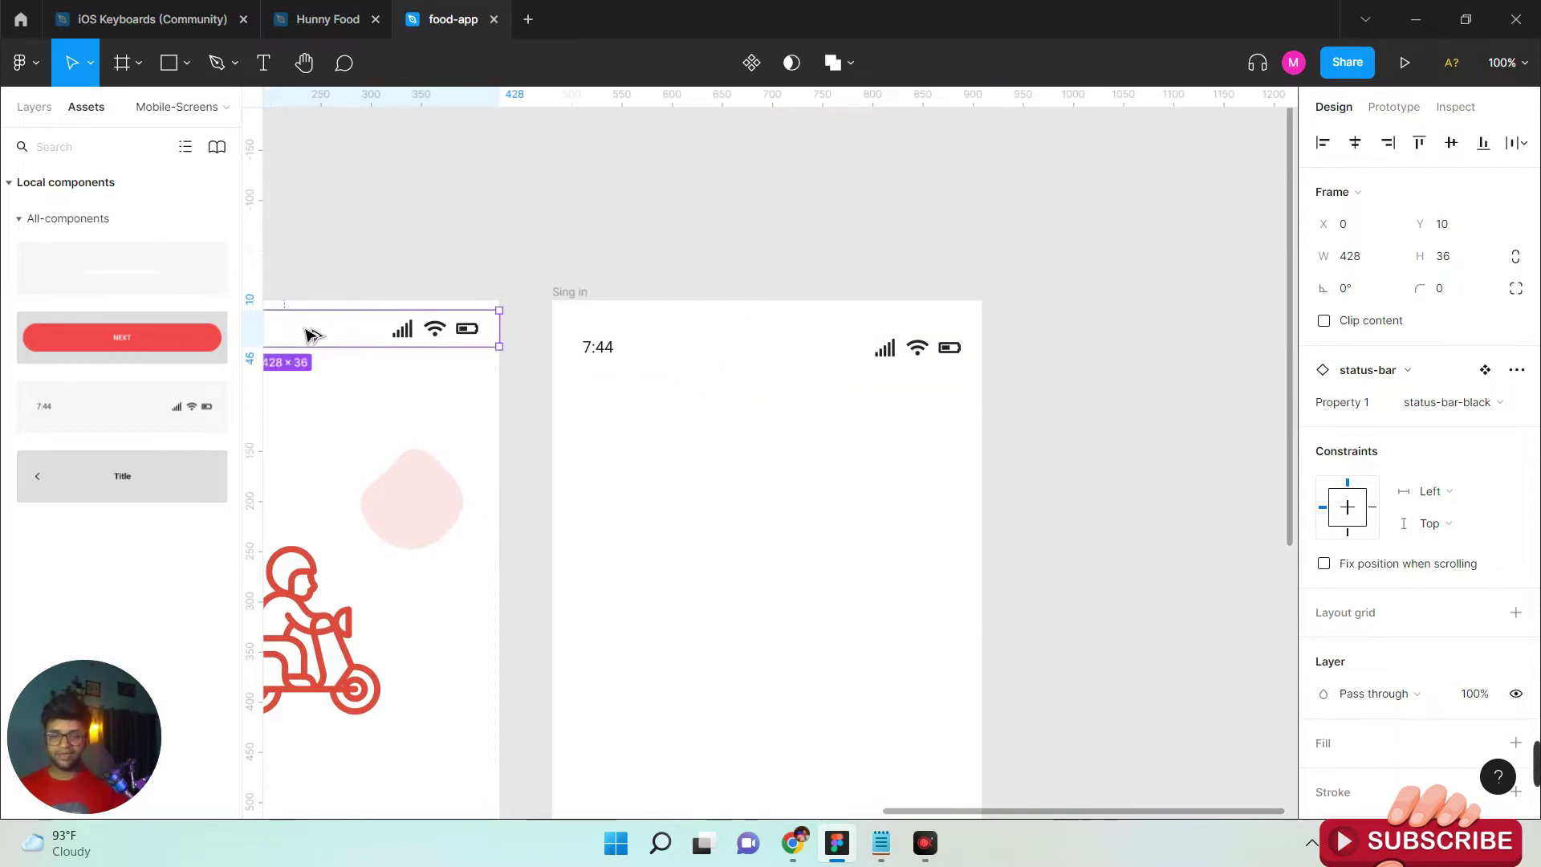
left_click(793, 337)
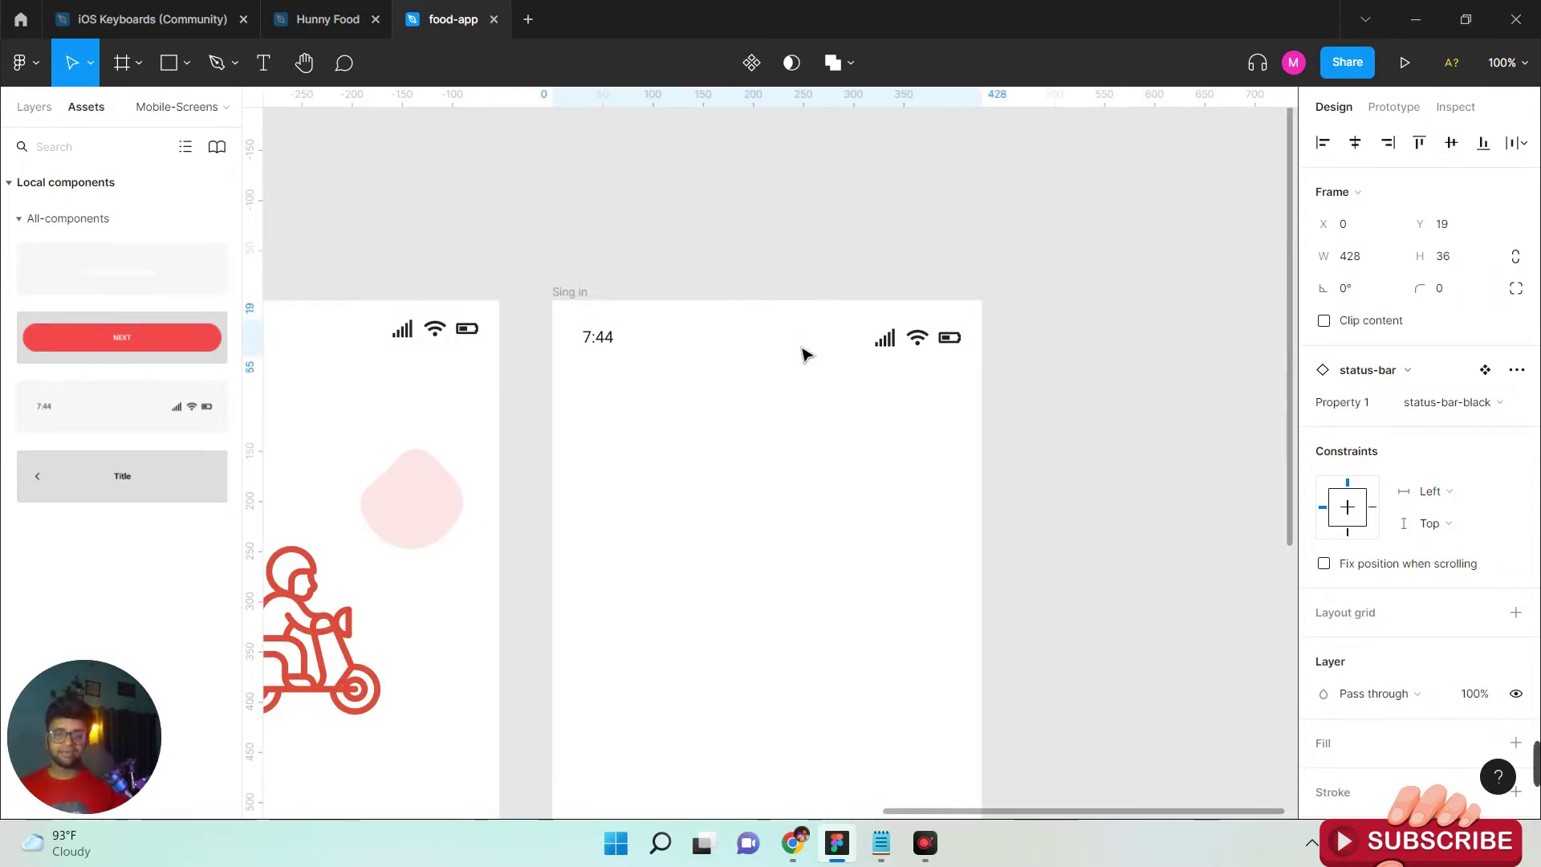
key("shift+Up")
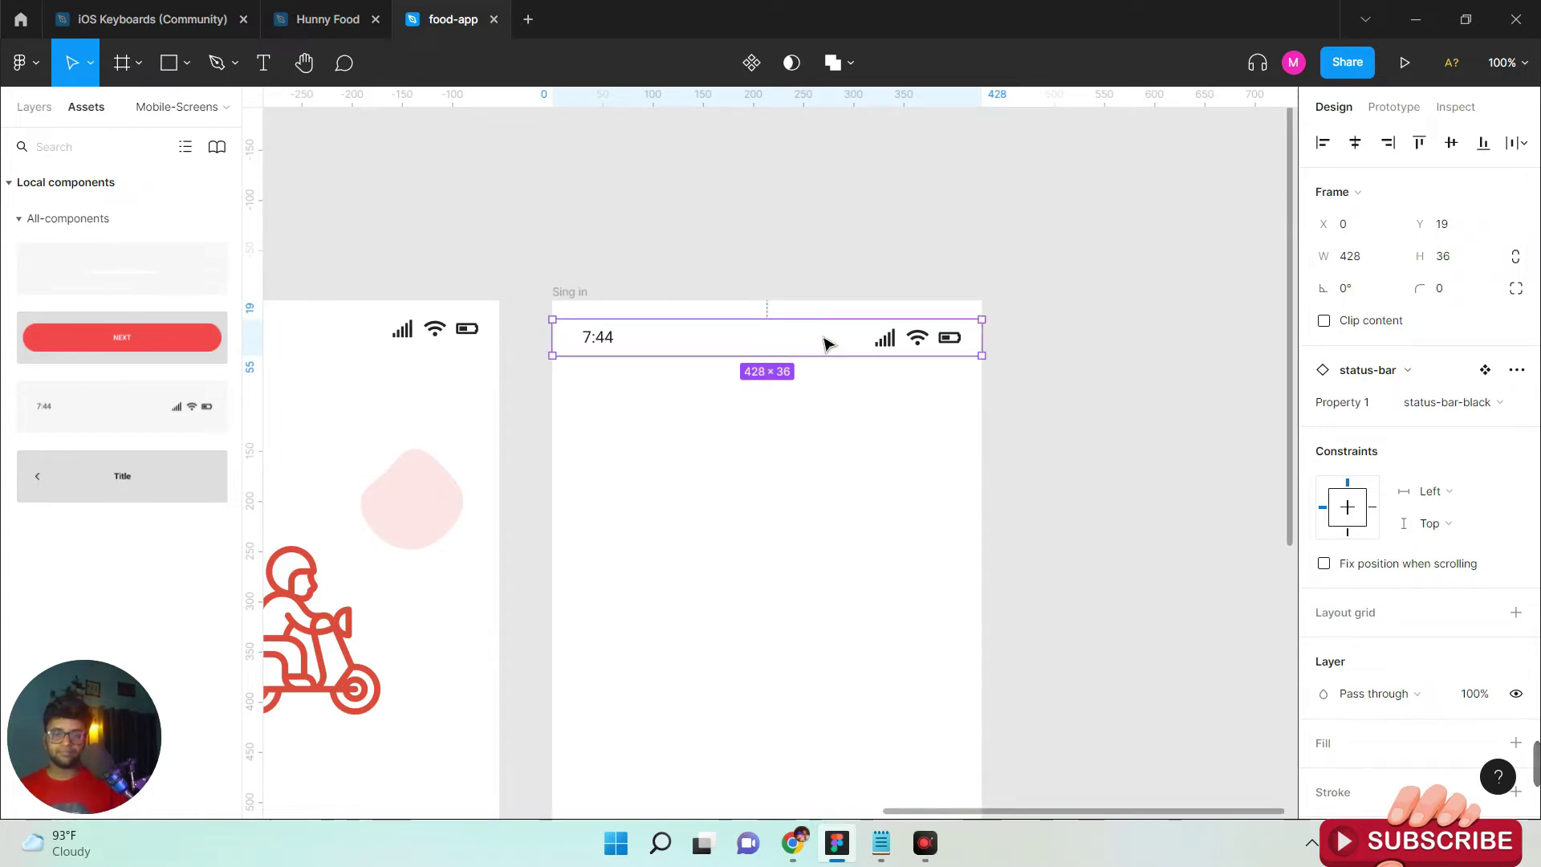
key("Up")
key("Up")
key("Up")
key("Up")
key("Up")
key("Up")
key("Up")
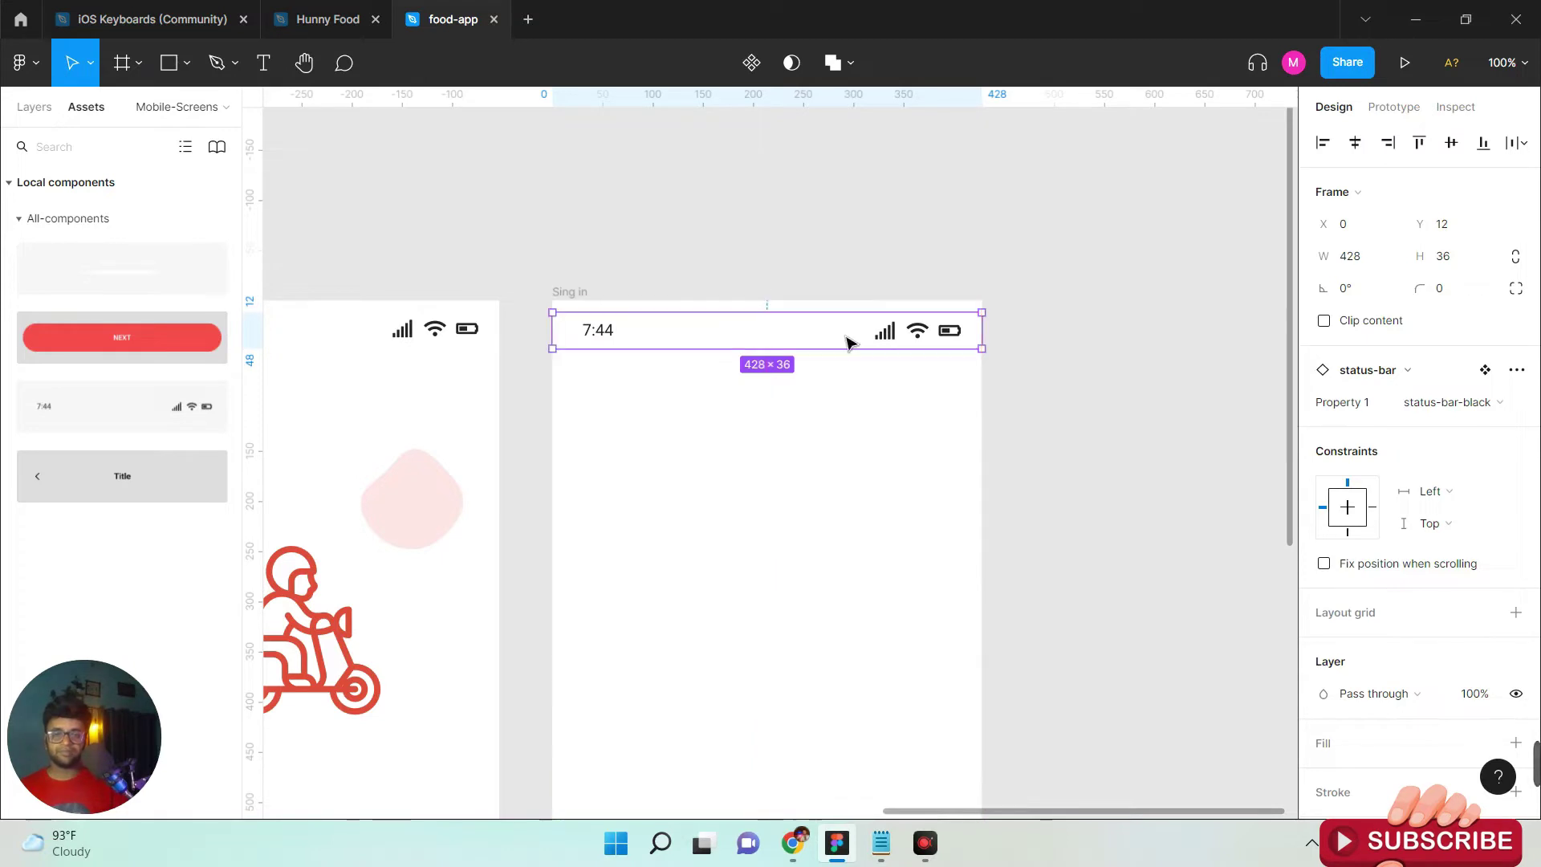
key("Up")
key("Up")
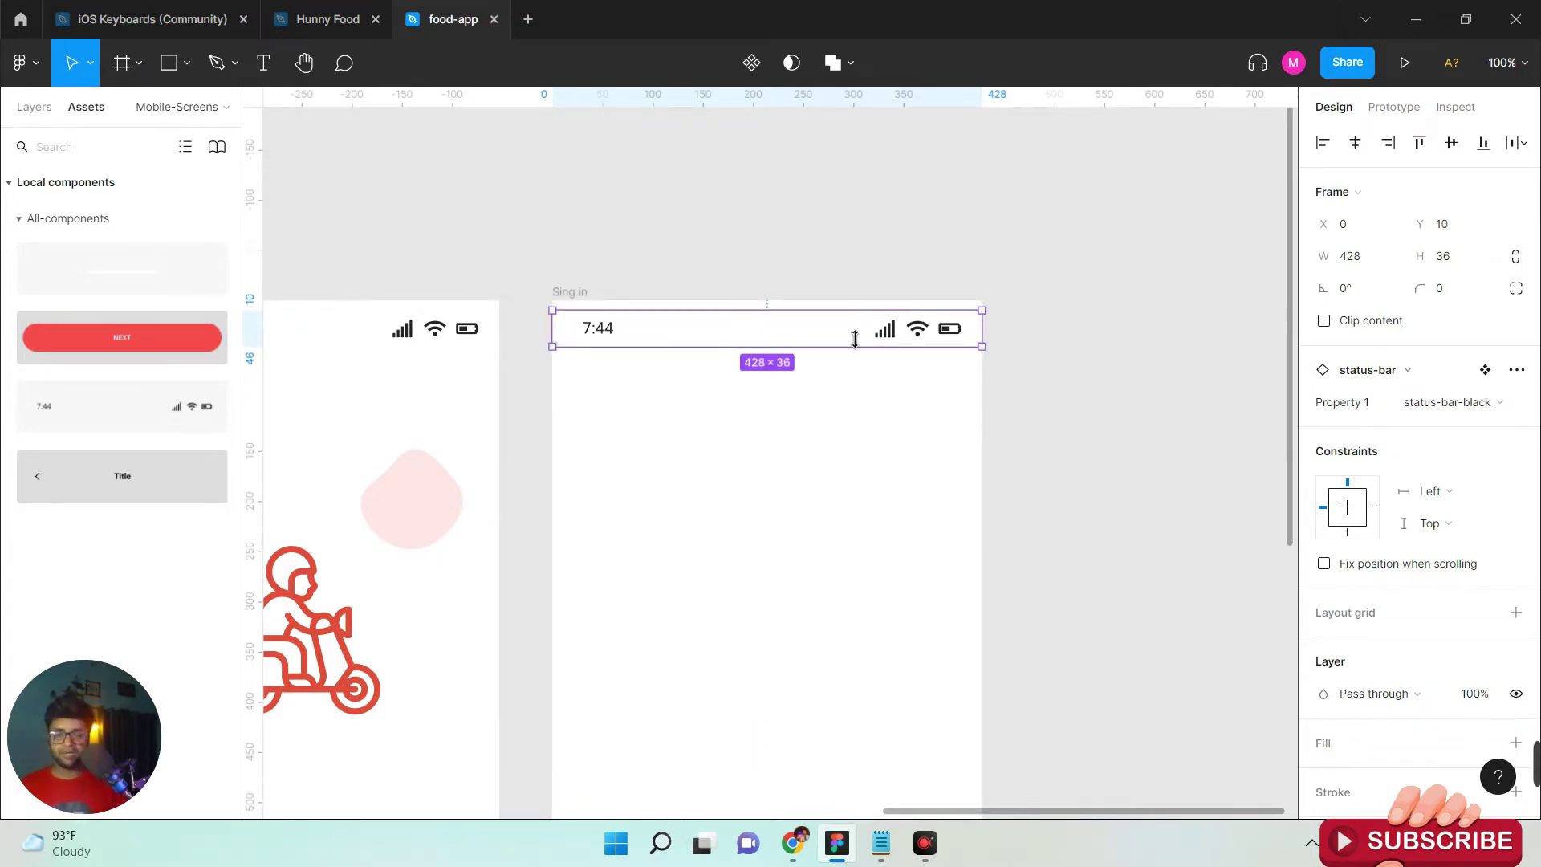
left_click(35, 107)
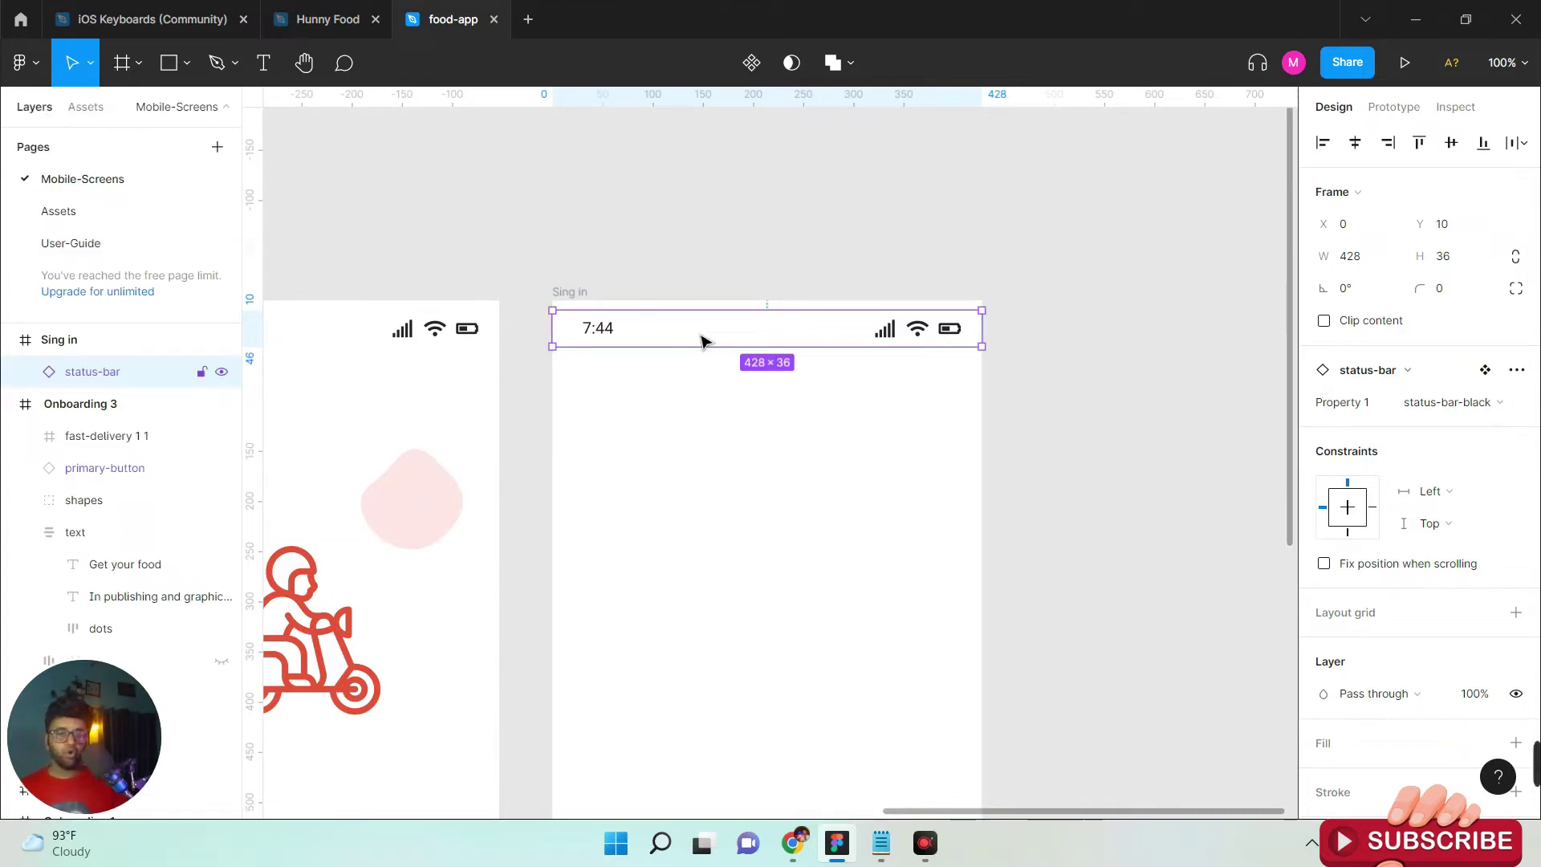
key("alt")
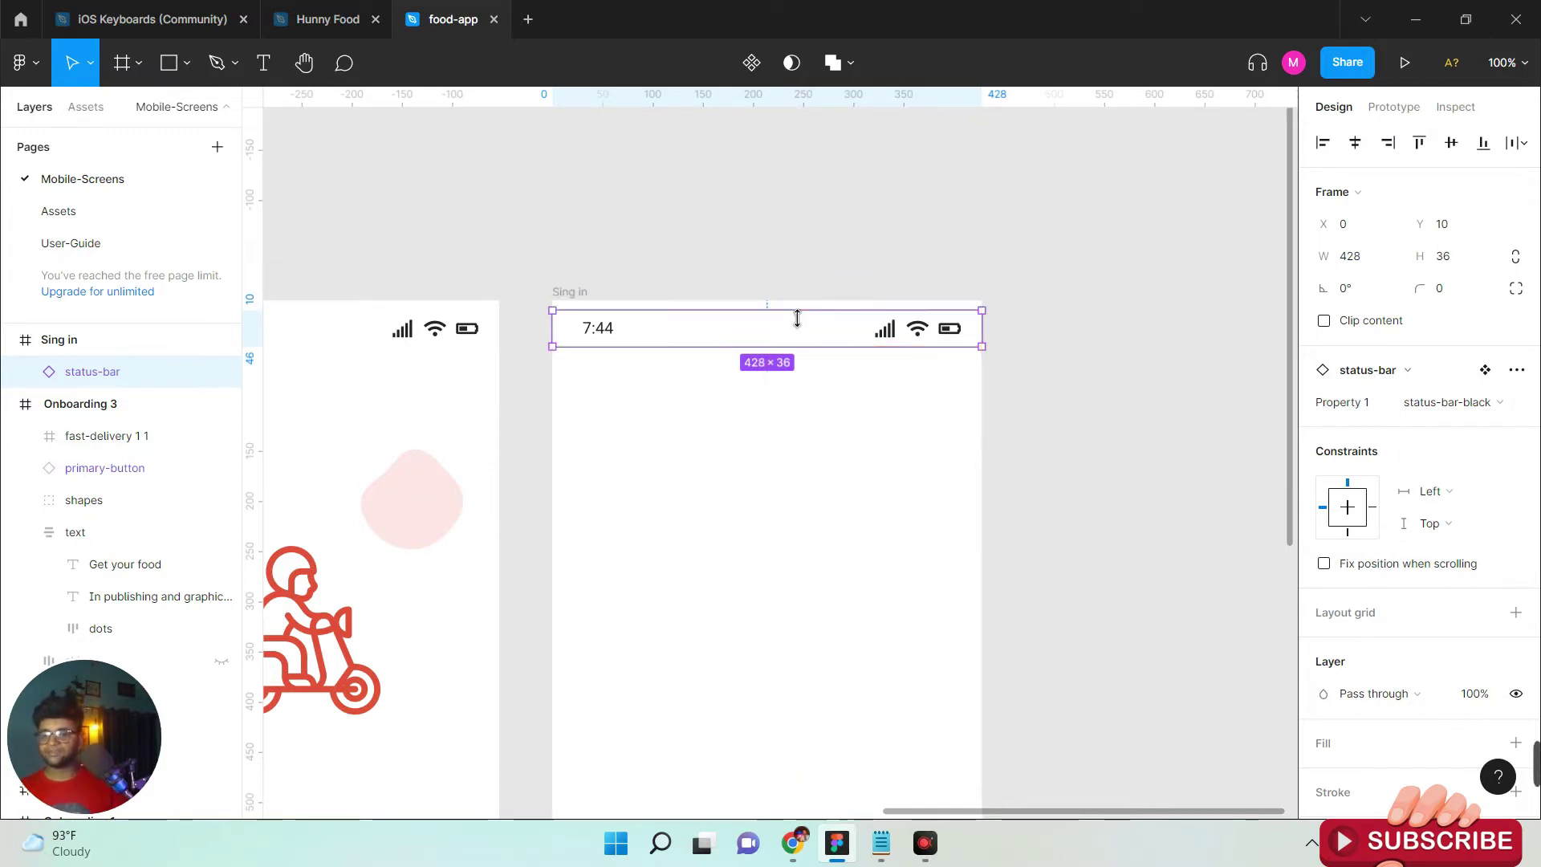
left_click(1004, 410)
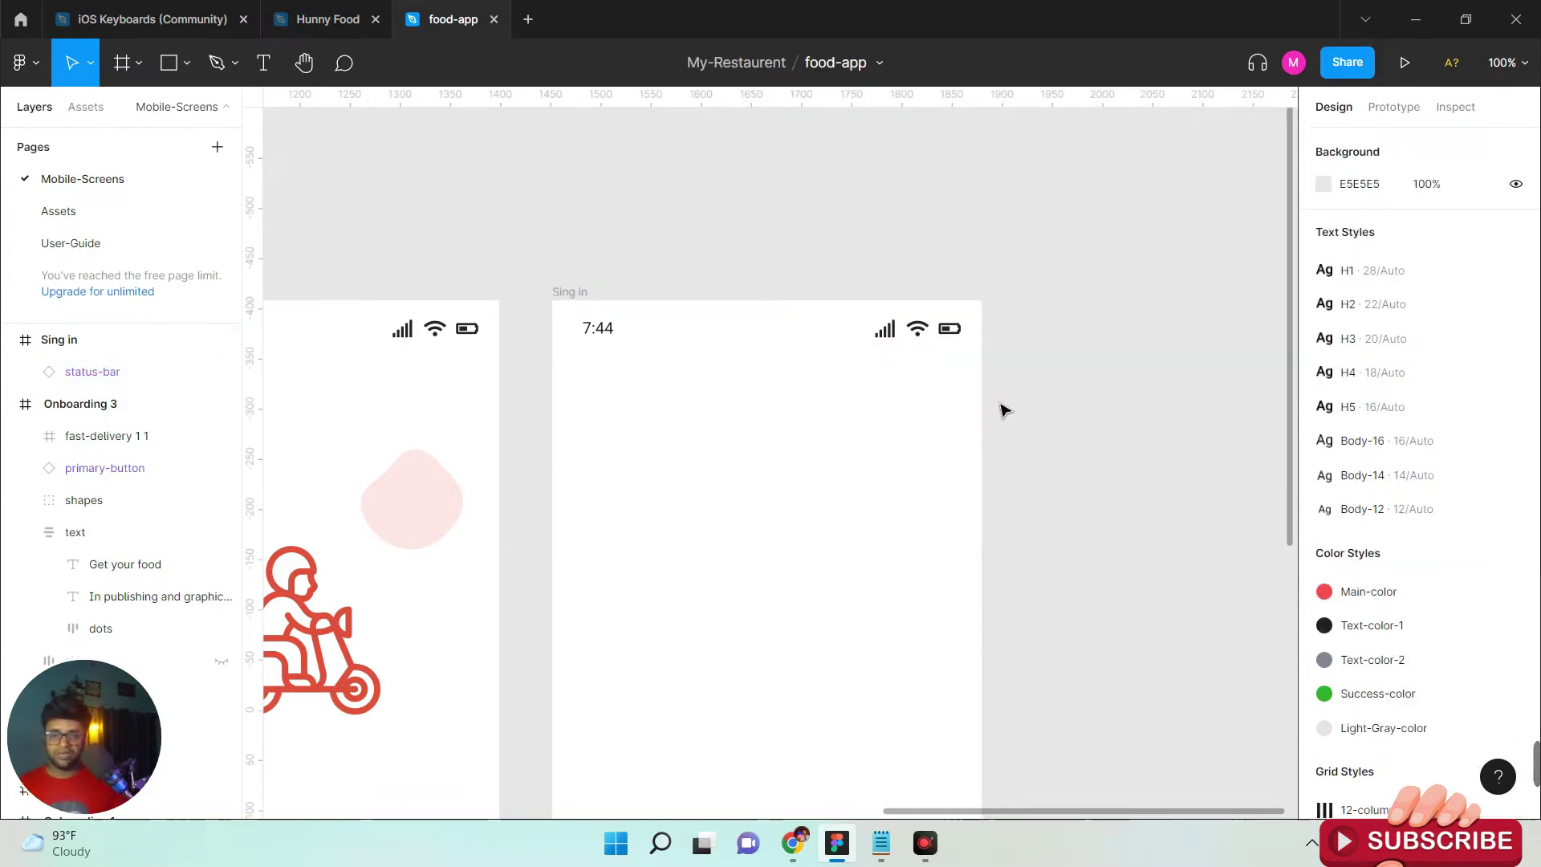
left_click(317, 18)
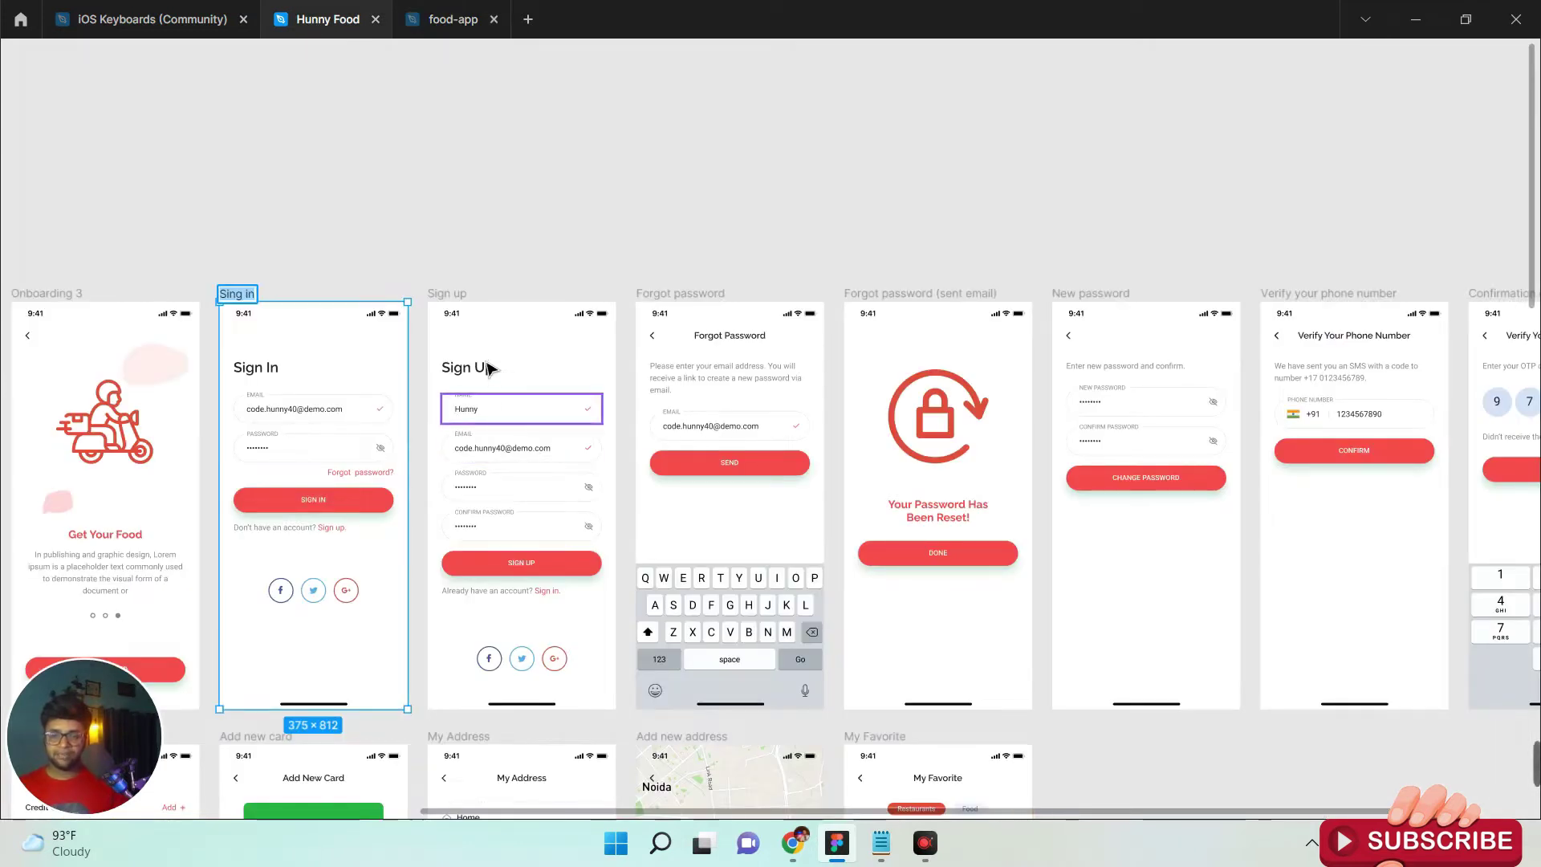
left_click(466, 19)
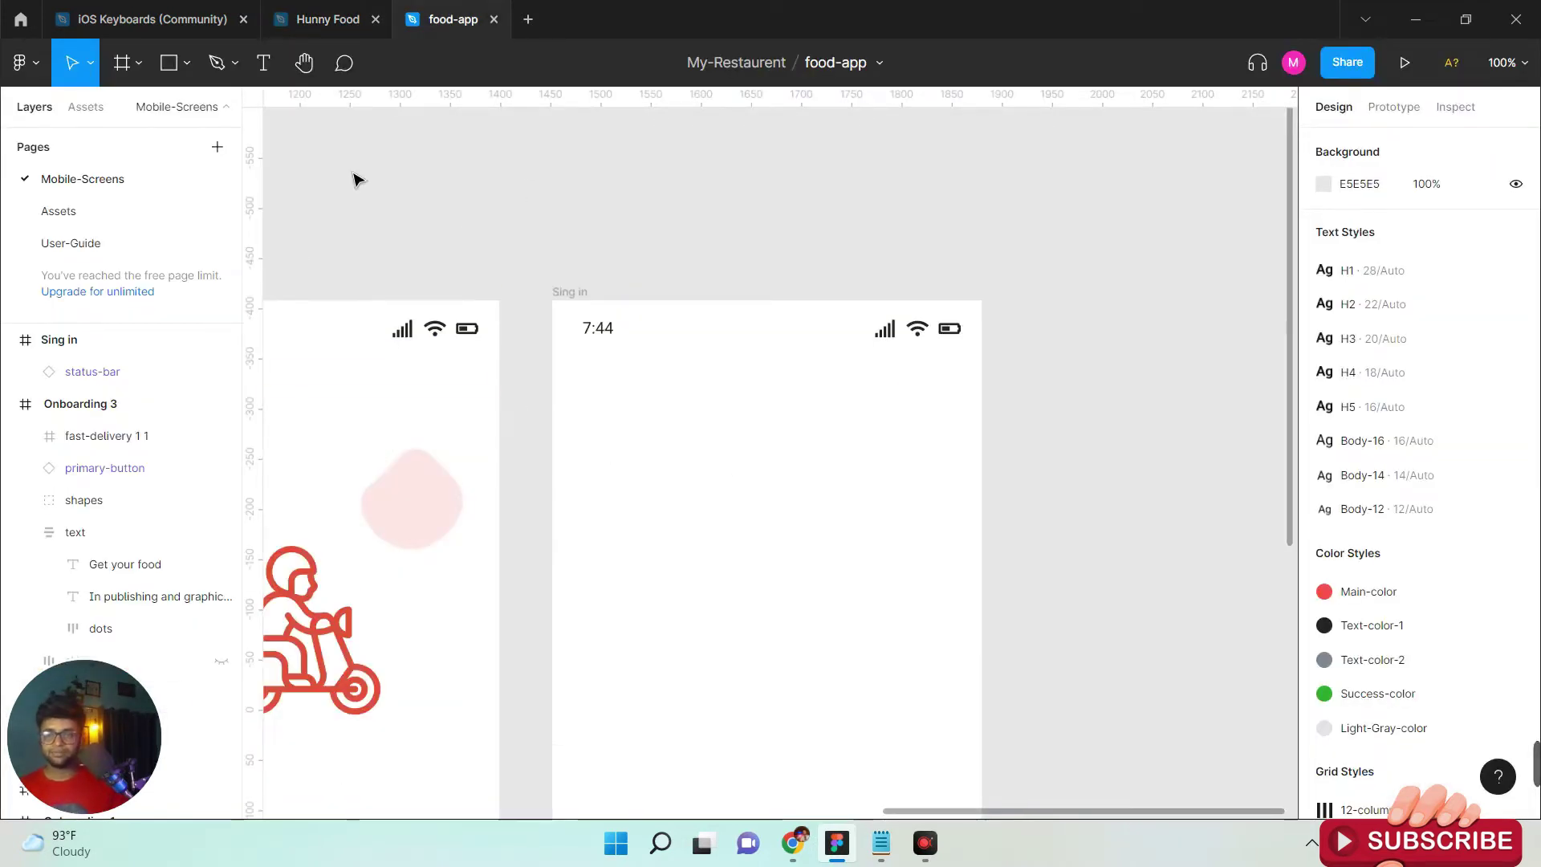
left_click(328, 19)
scroll(485, 428, "up", 3)
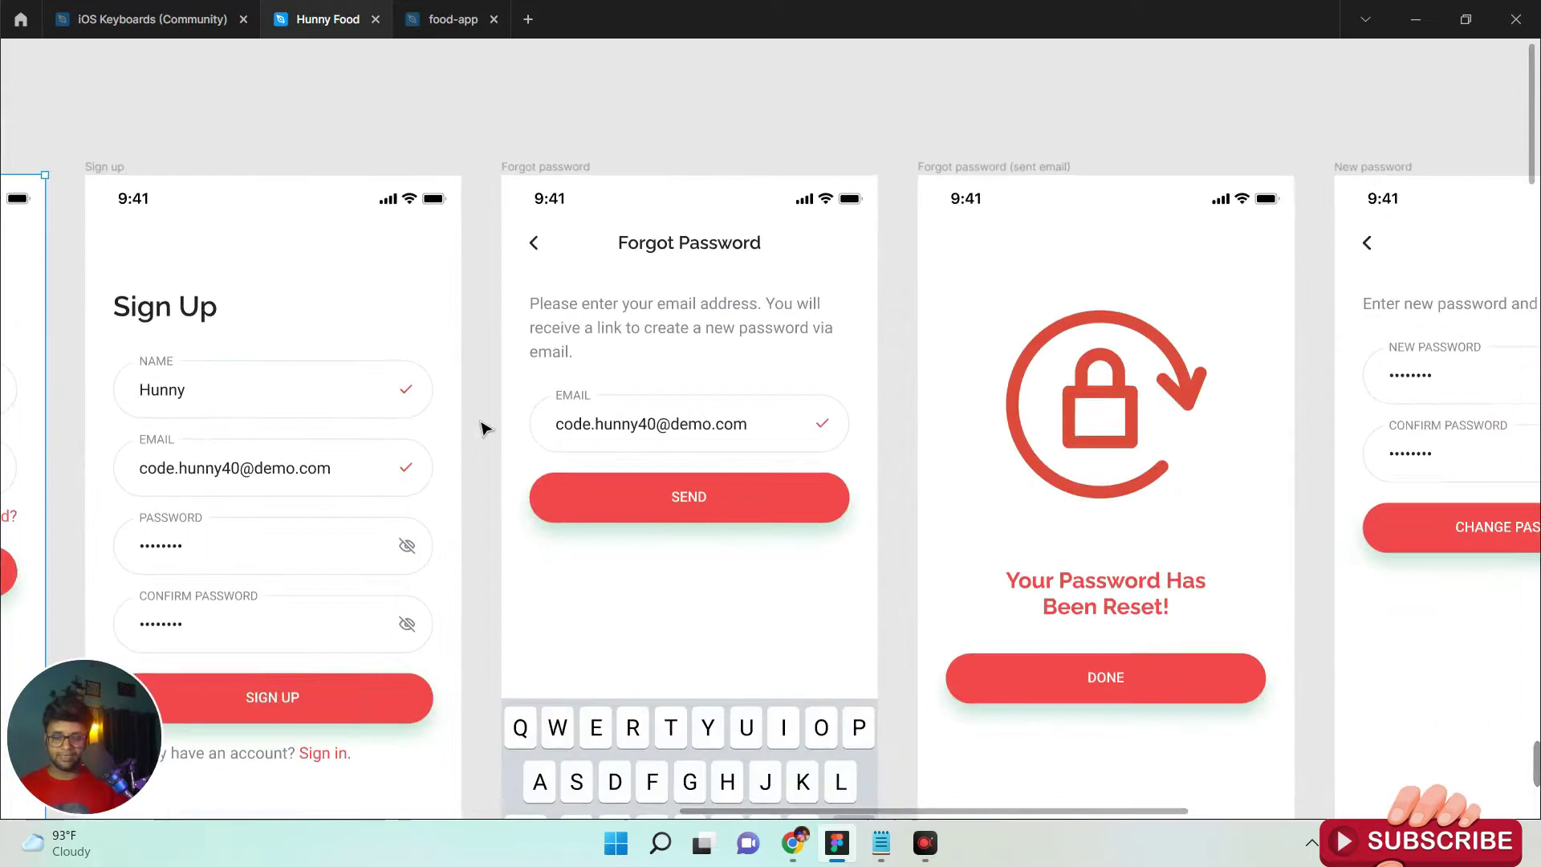
left_click(783, 444)
left_click(482, 434)
left_click_drag(357, 423, 1021, 418)
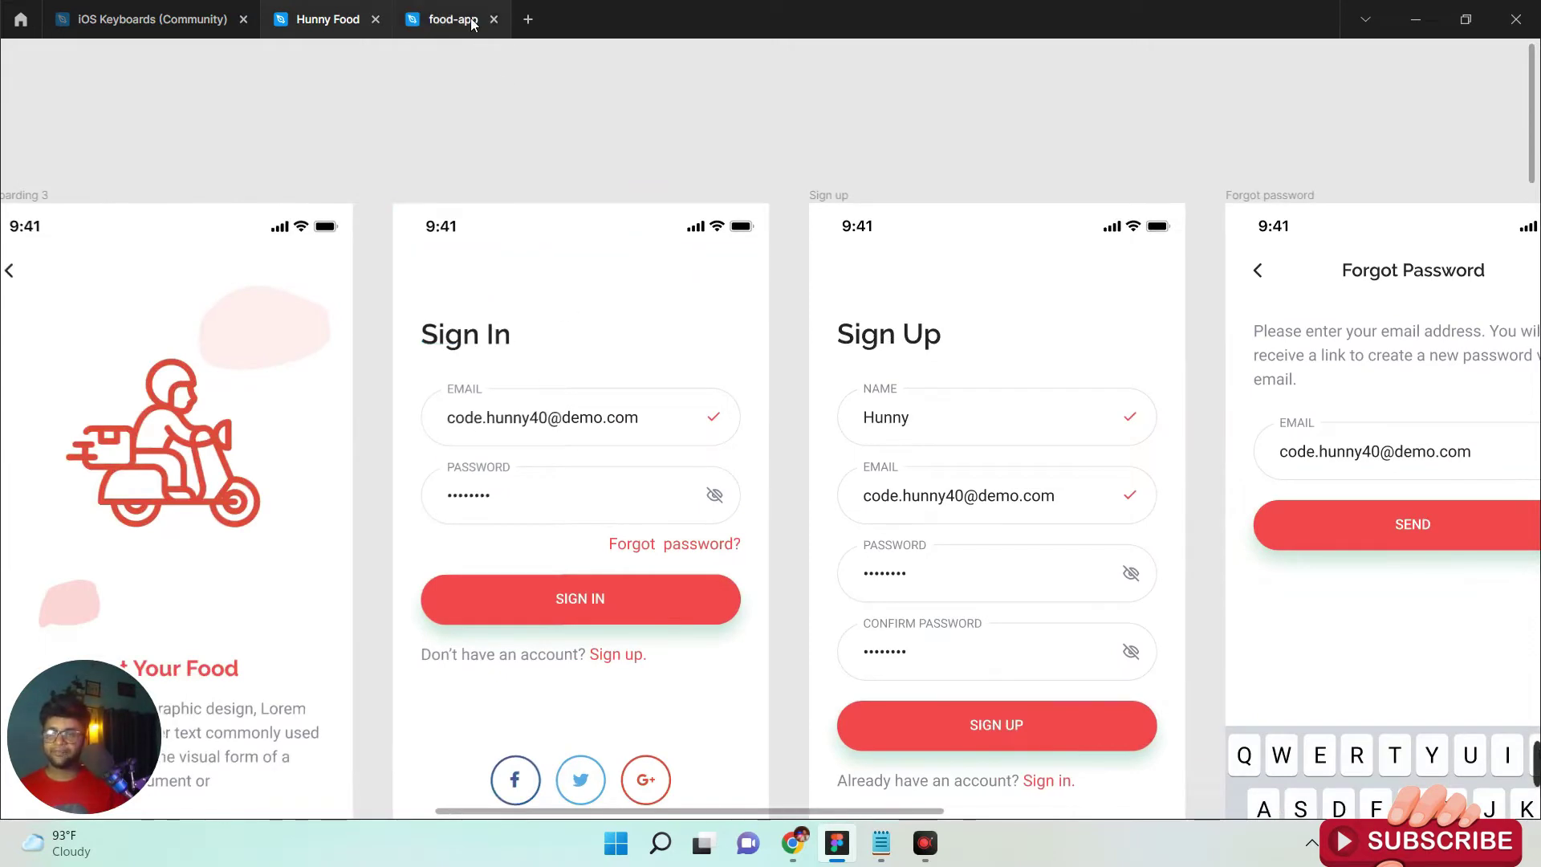
left_click(462, 18)
- Add a 'Sign In' text layer below the status bar in the Sing in frame
left_click(268, 66)
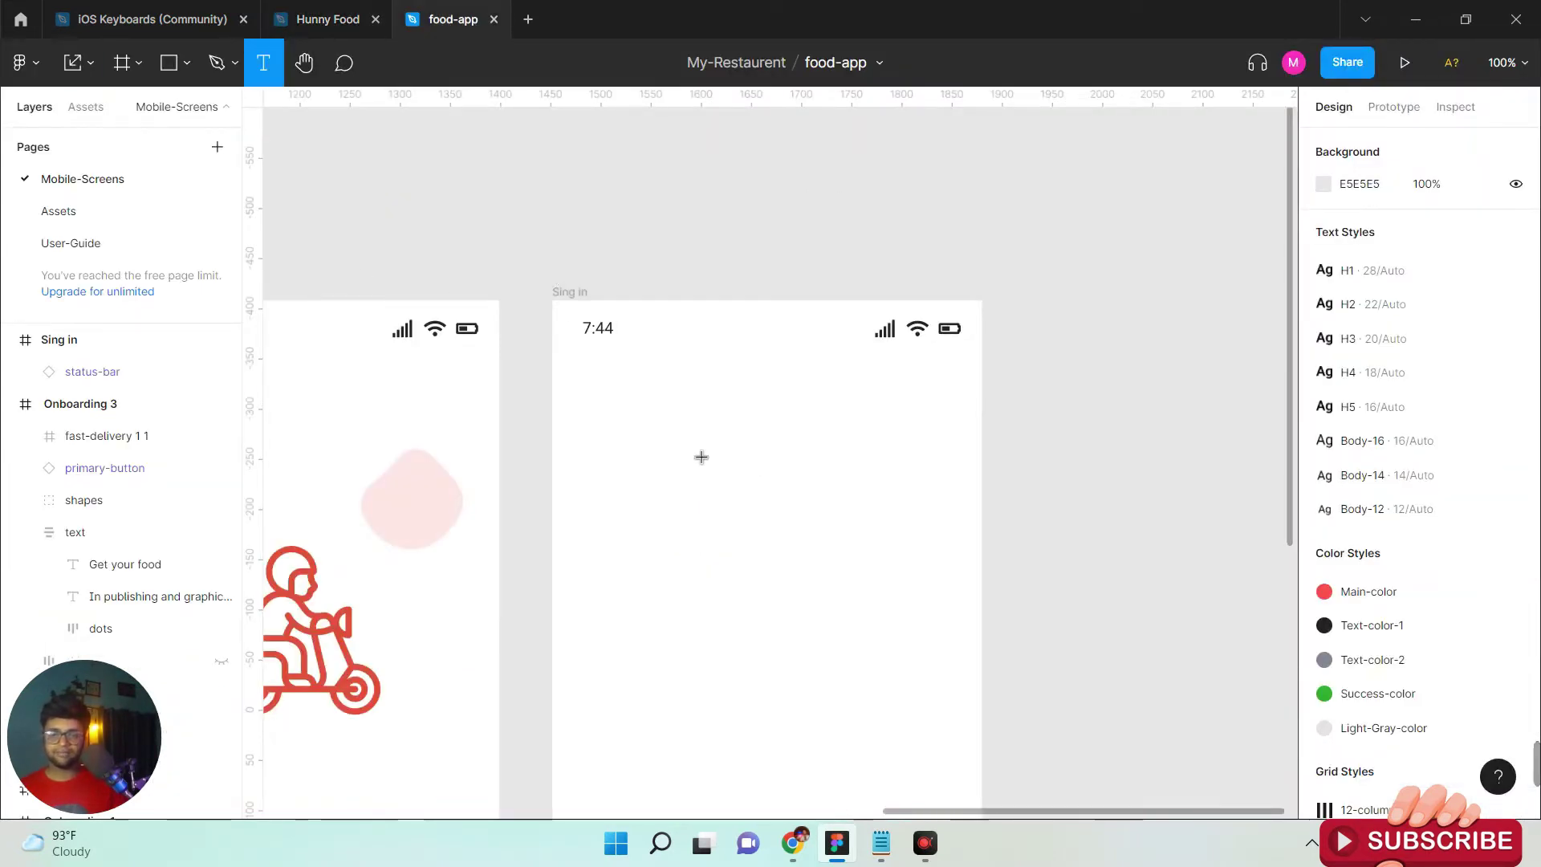
left_click(633, 424)
type("Sign In")
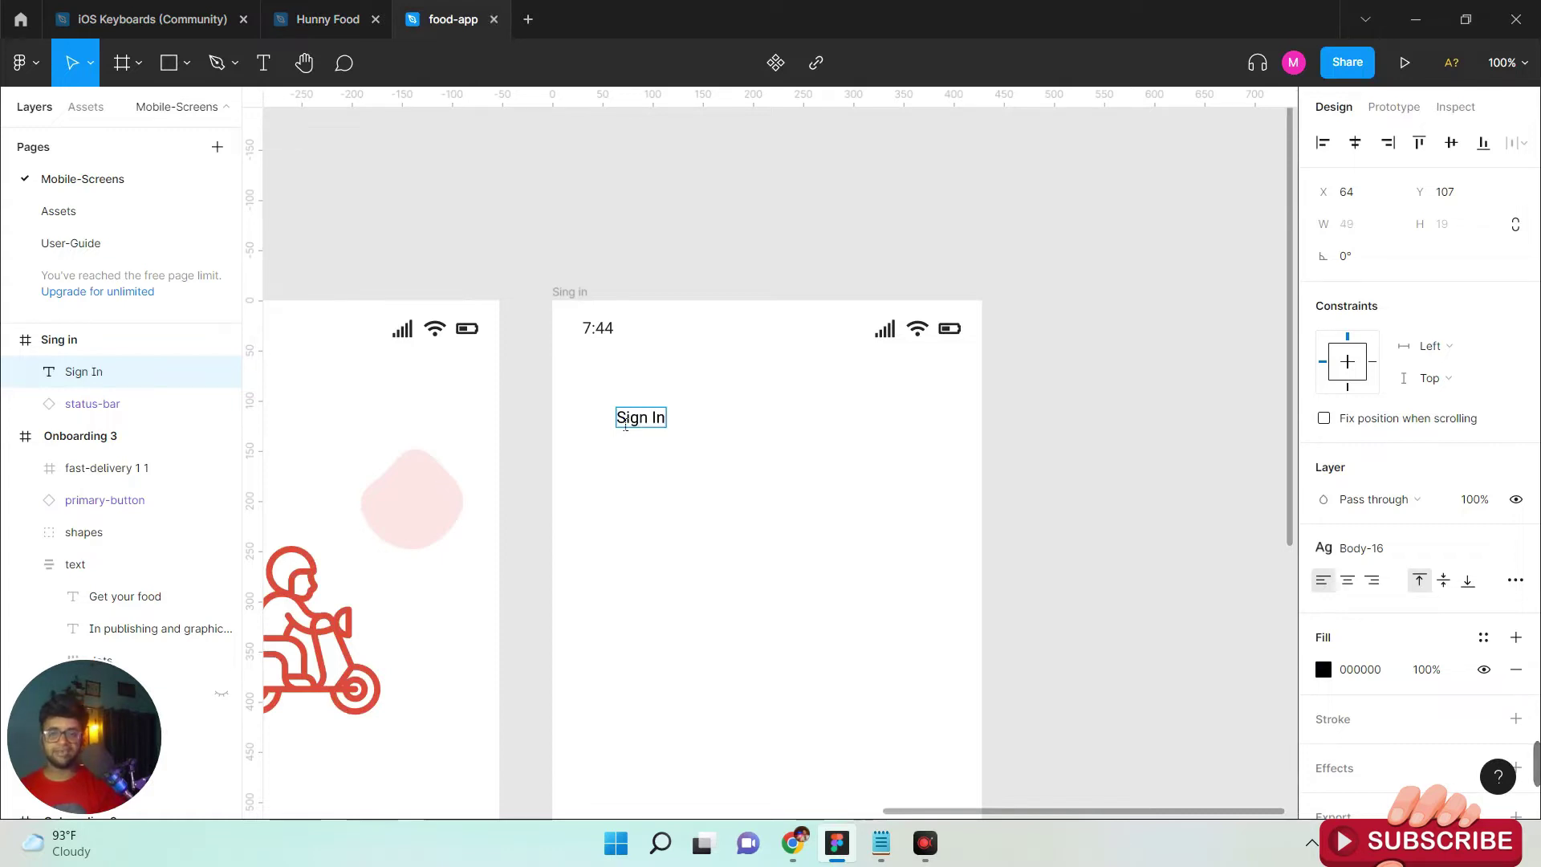
key("Escape")
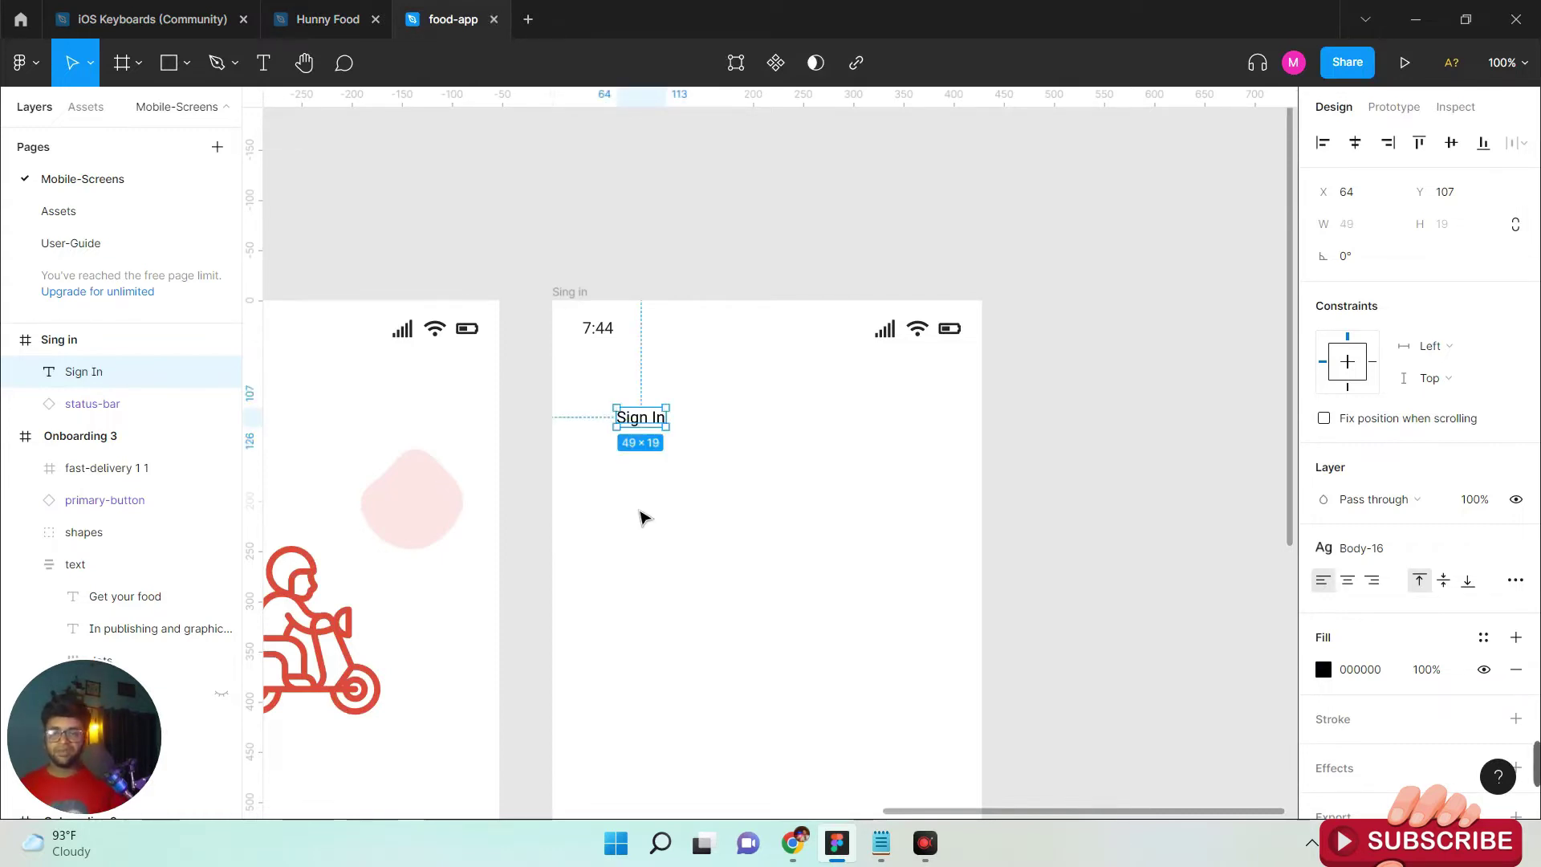
left_click(327, 19)
left_click(449, 19)
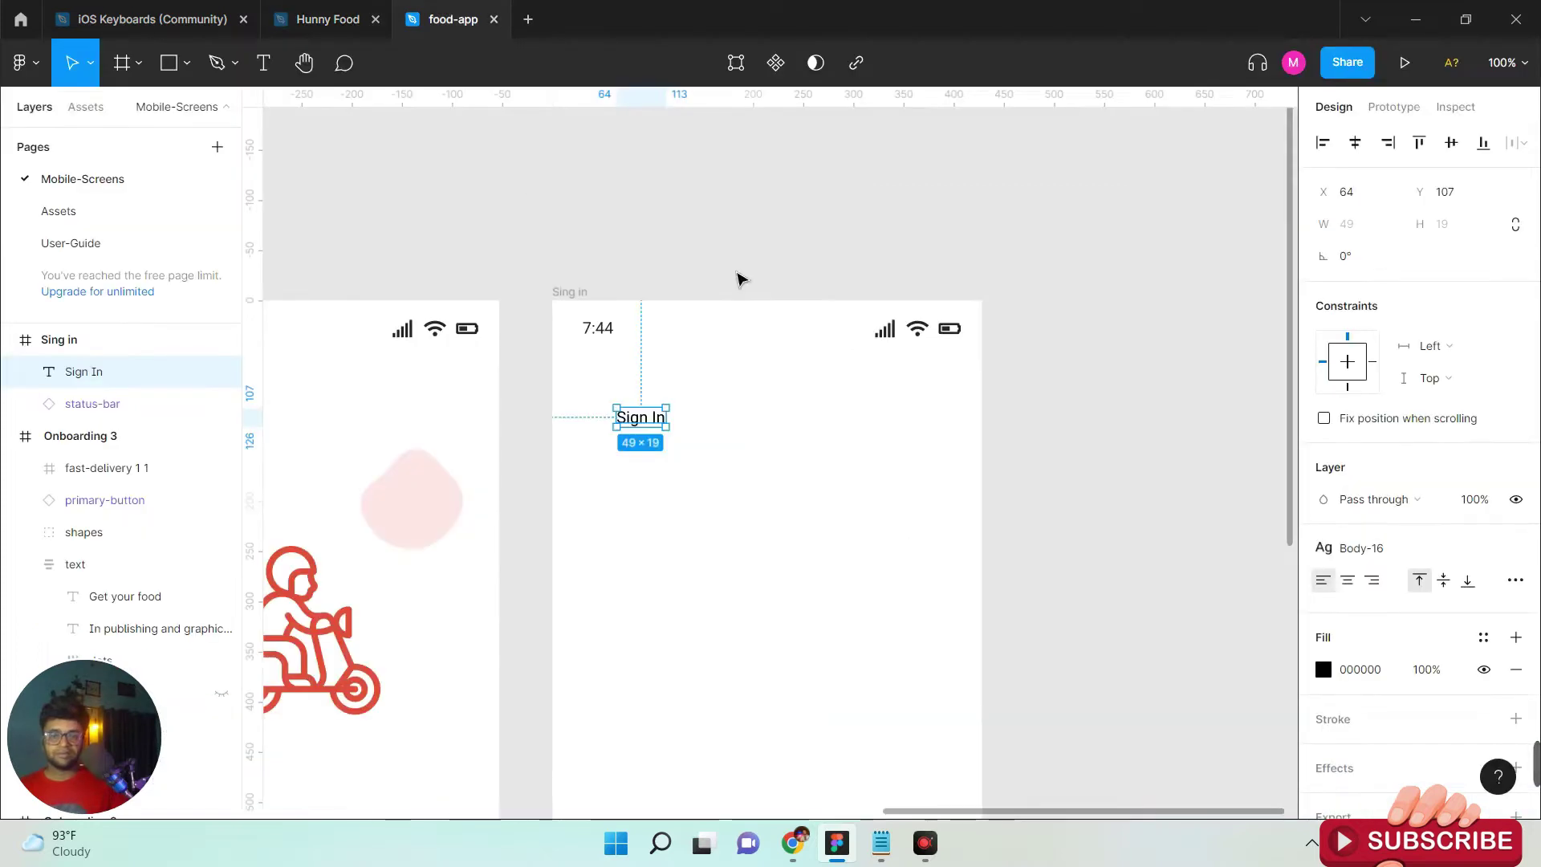
left_click(706, 500)
left_click(637, 431)
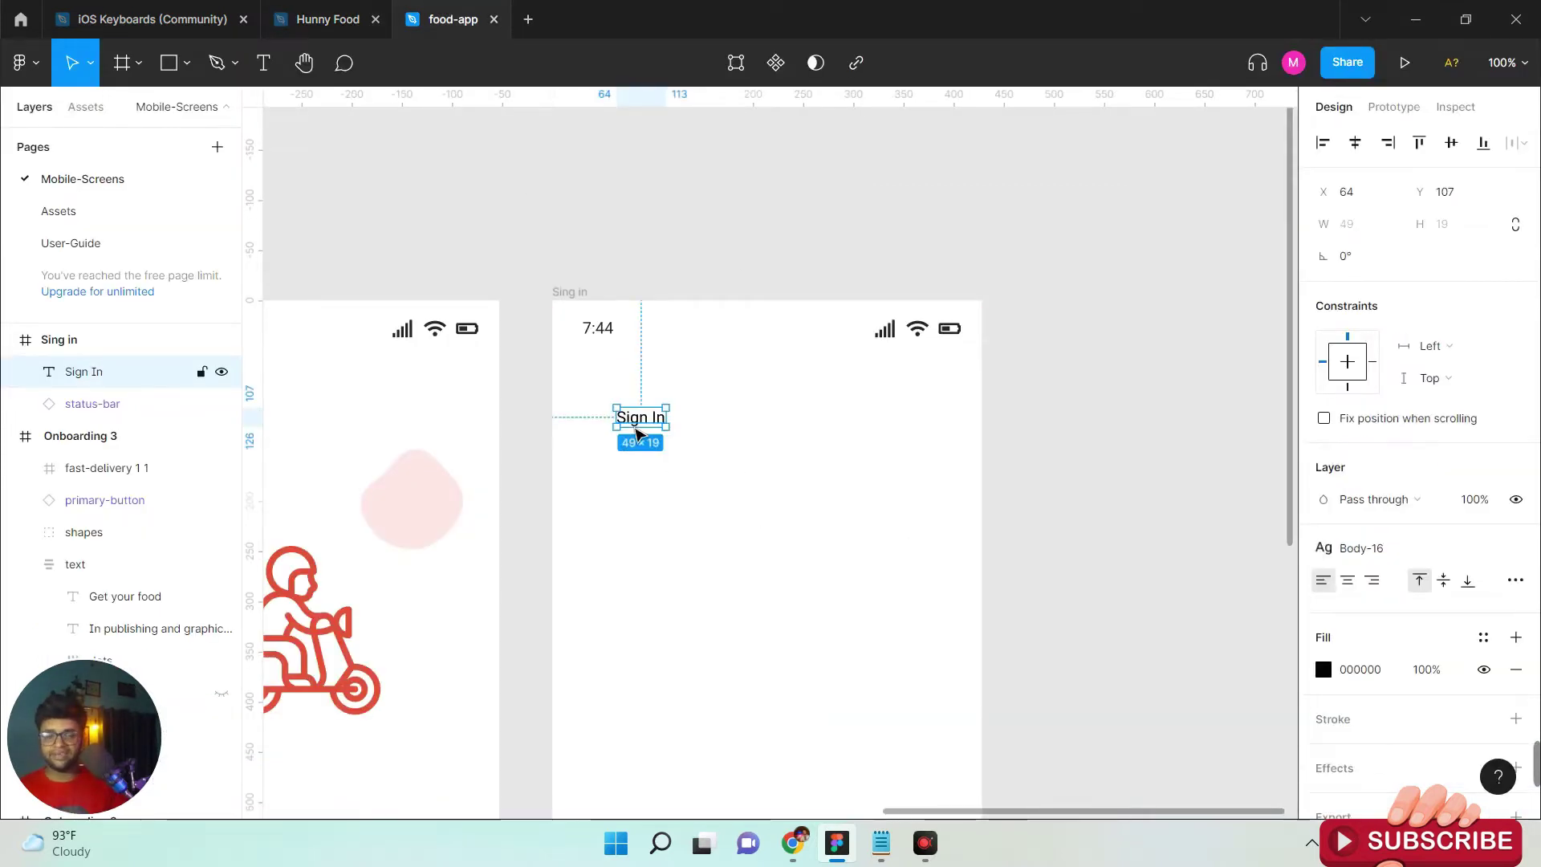
mouse_move(1397, 549)
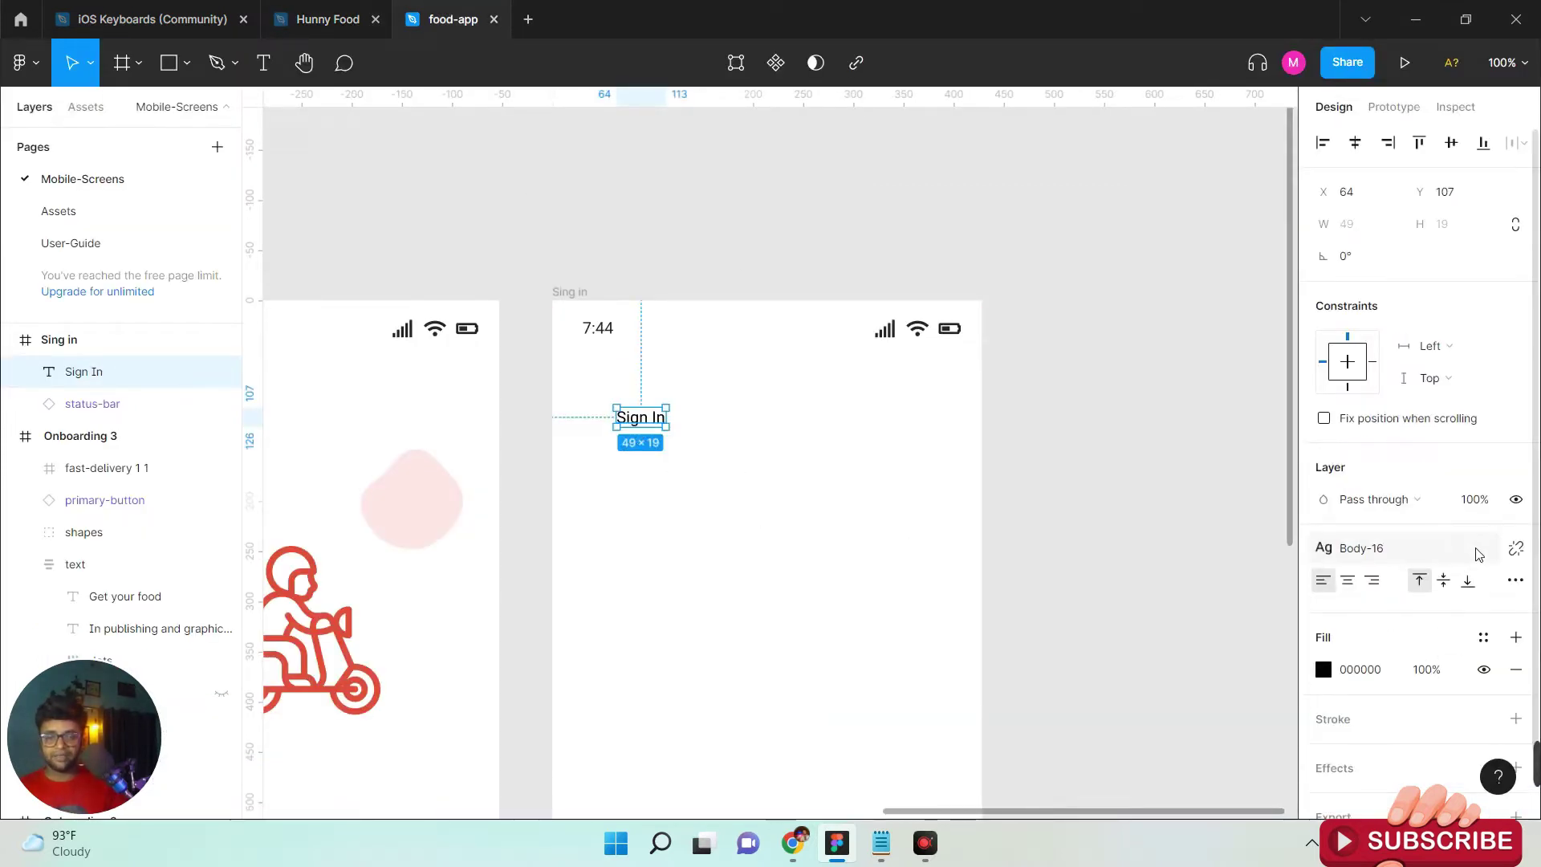
- Apply the H1 text style to Sign In and move it up under the status bar
left_click(1377, 551)
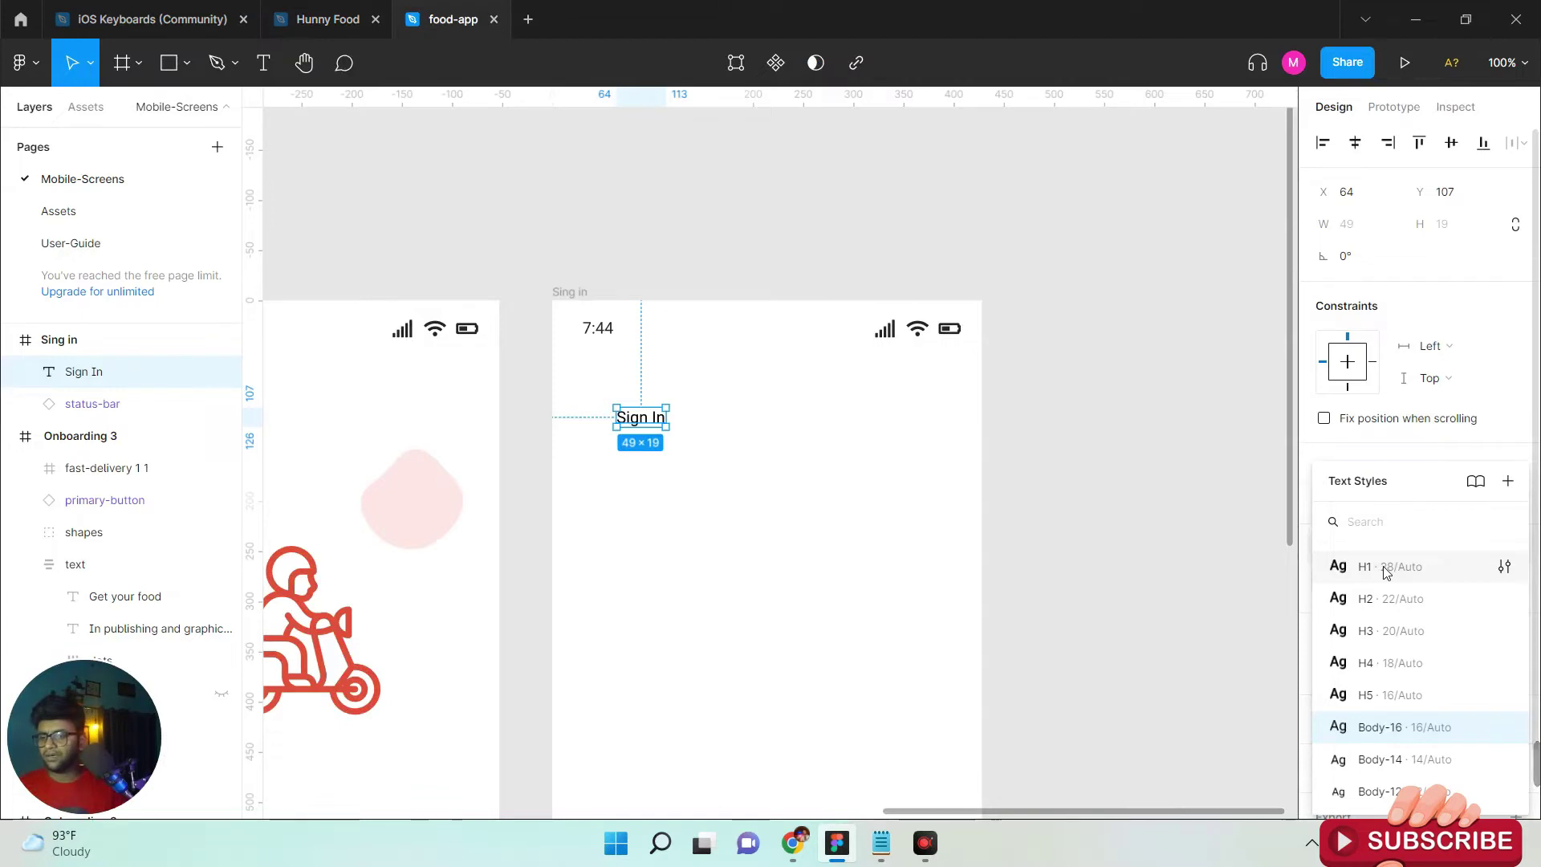
left_click(1390, 680)
left_click(795, 618)
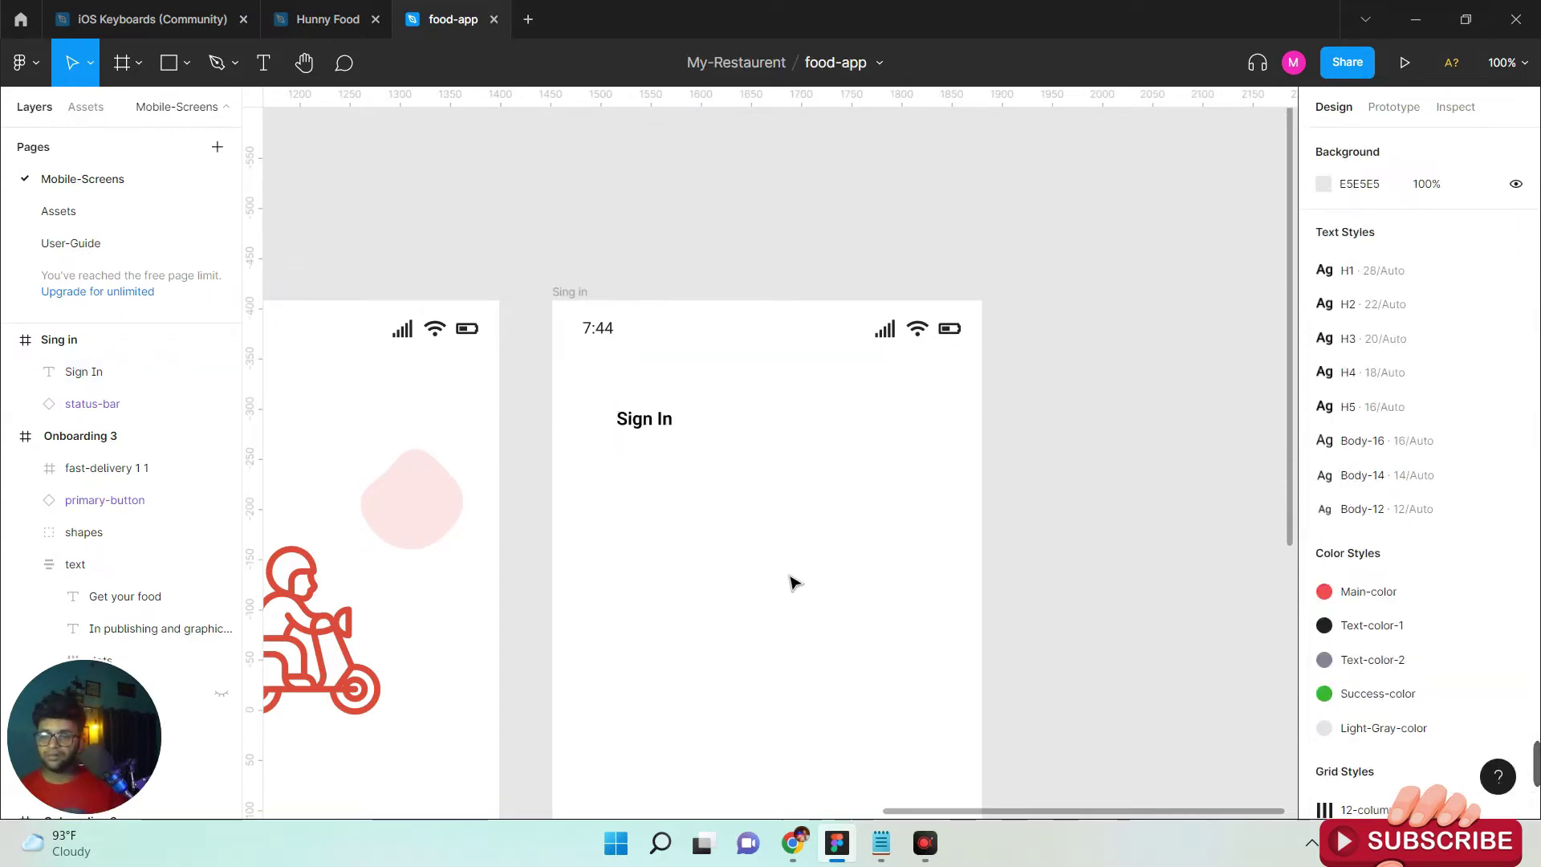
left_click(666, 428)
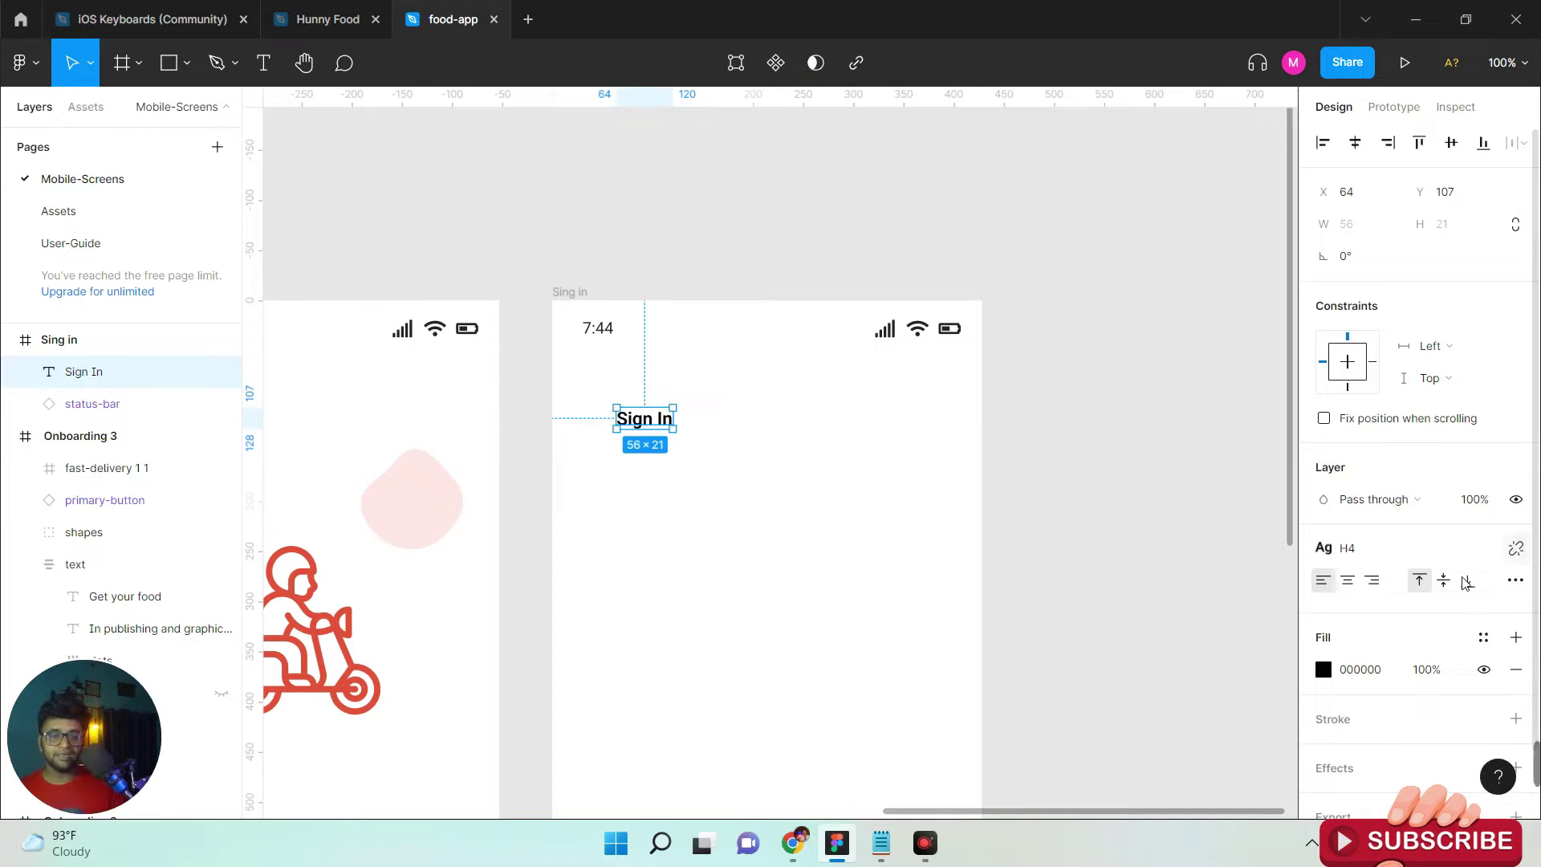
left_click(1348, 548)
left_click(1370, 566)
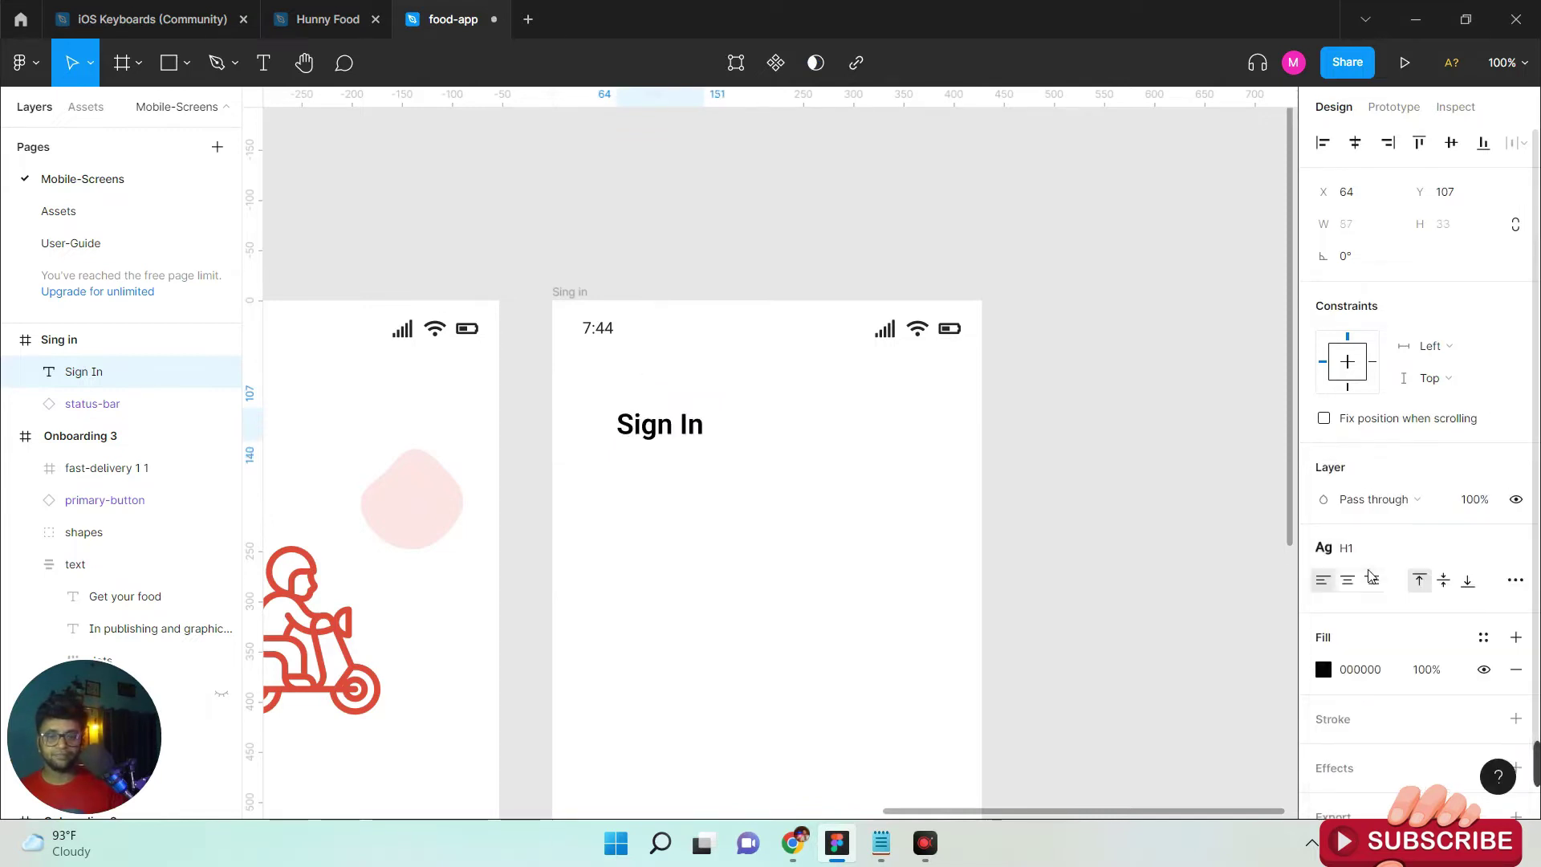
left_click(682, 585)
left_click_drag(671, 434, 624, 413)
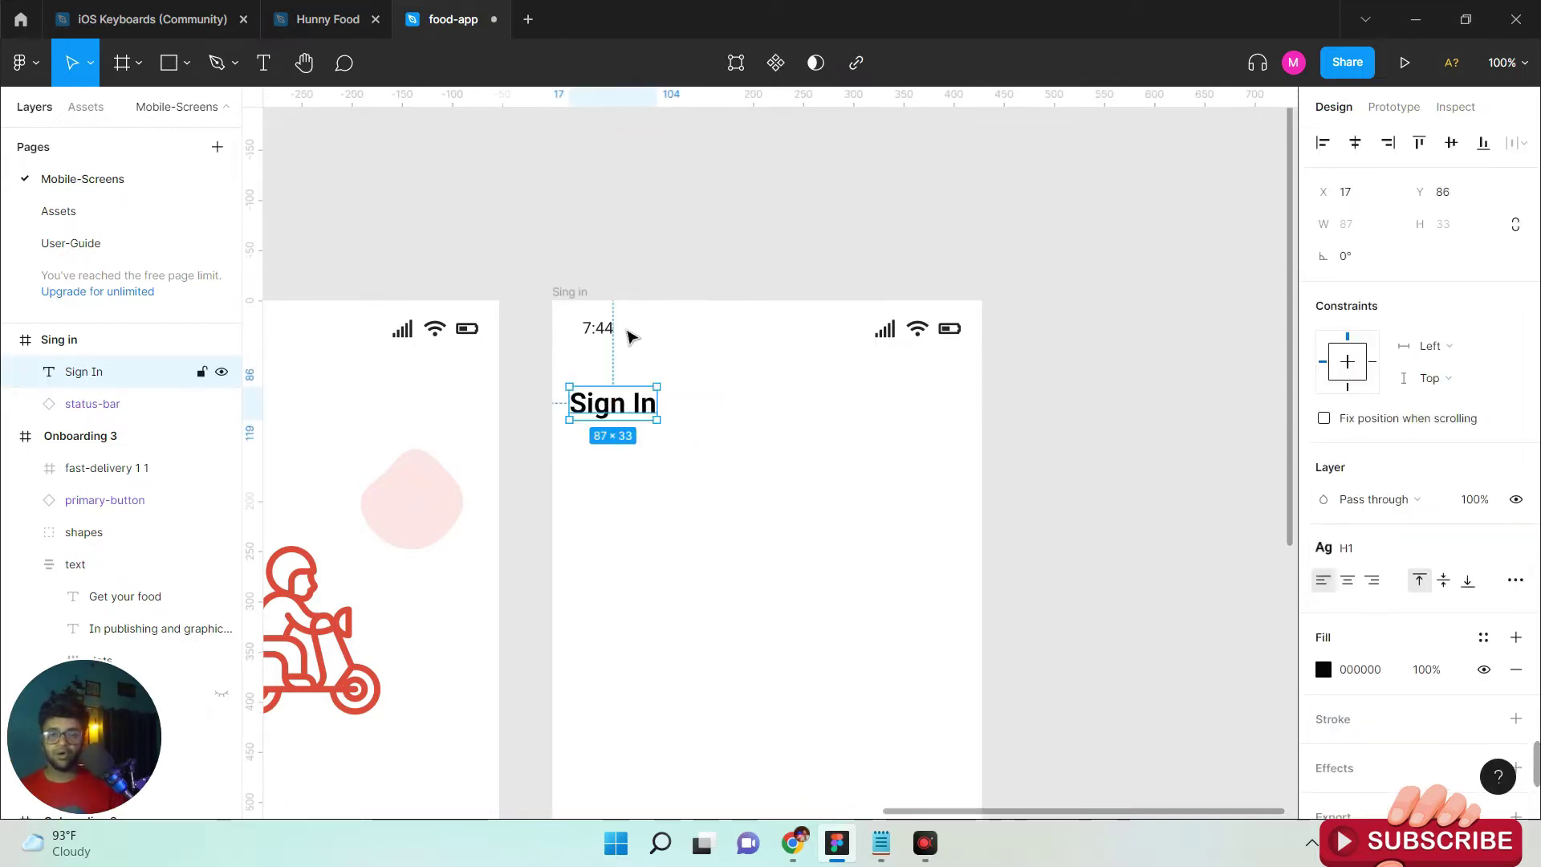
left_click(583, 295)
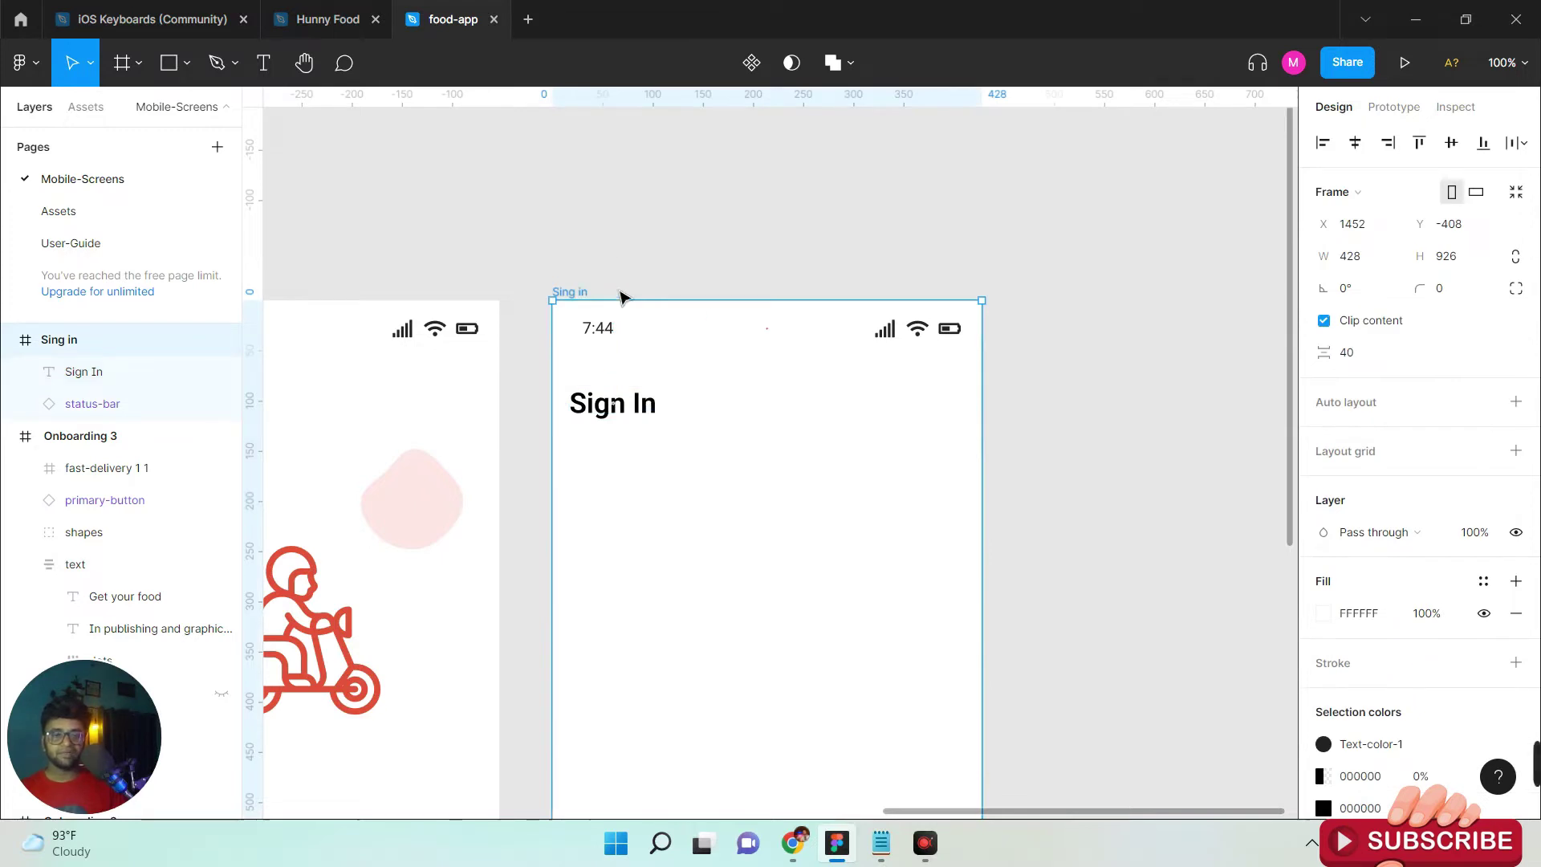
- Apply the 12-columns-grid layout style to the Sing in frame and toggle its visibility
left_click(1484, 451)
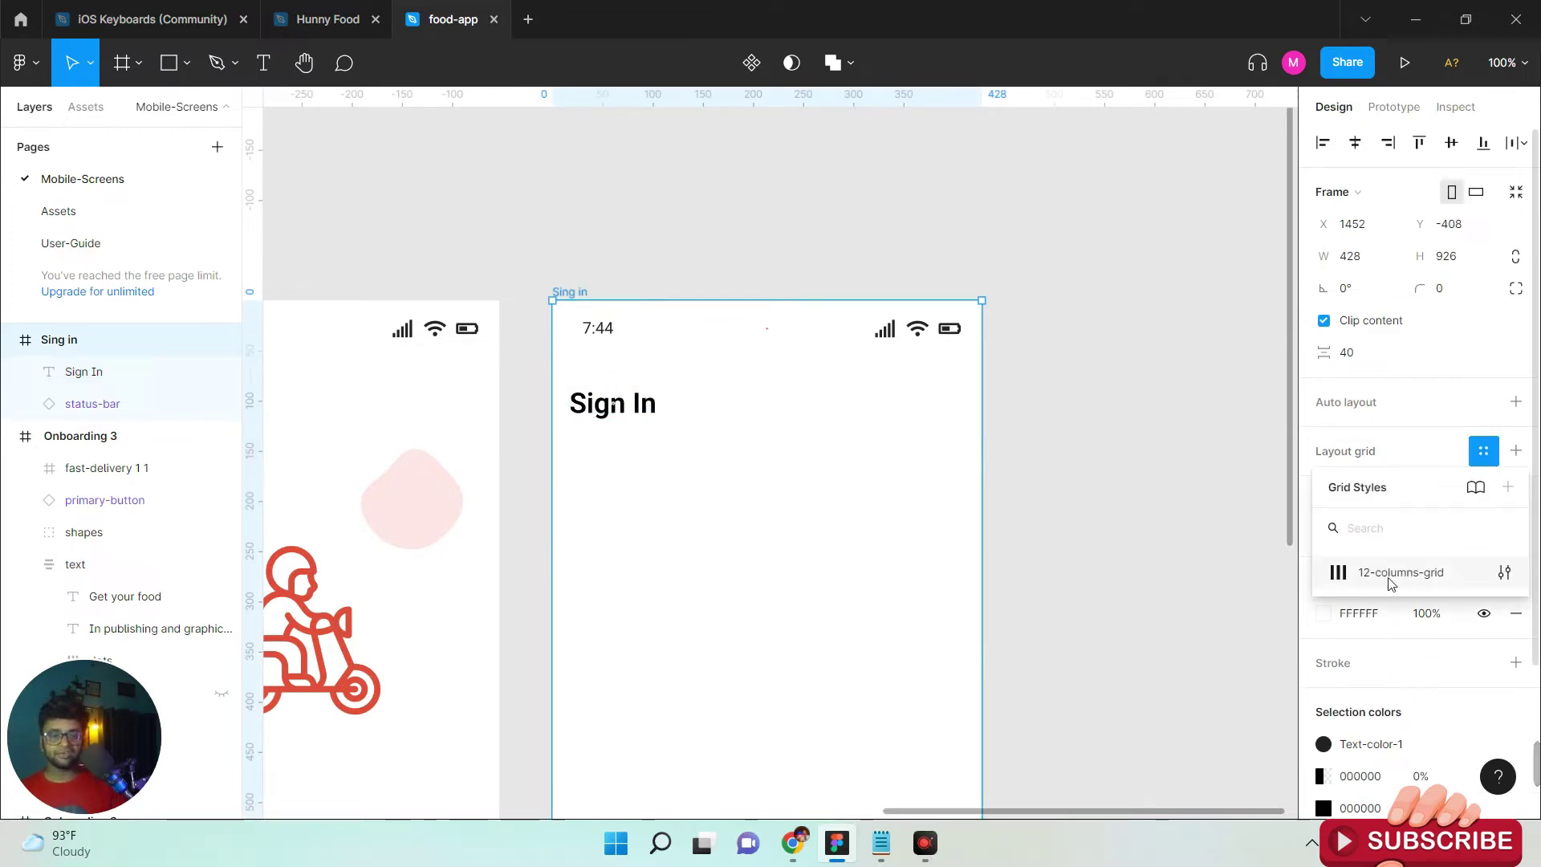
left_click(1389, 580)
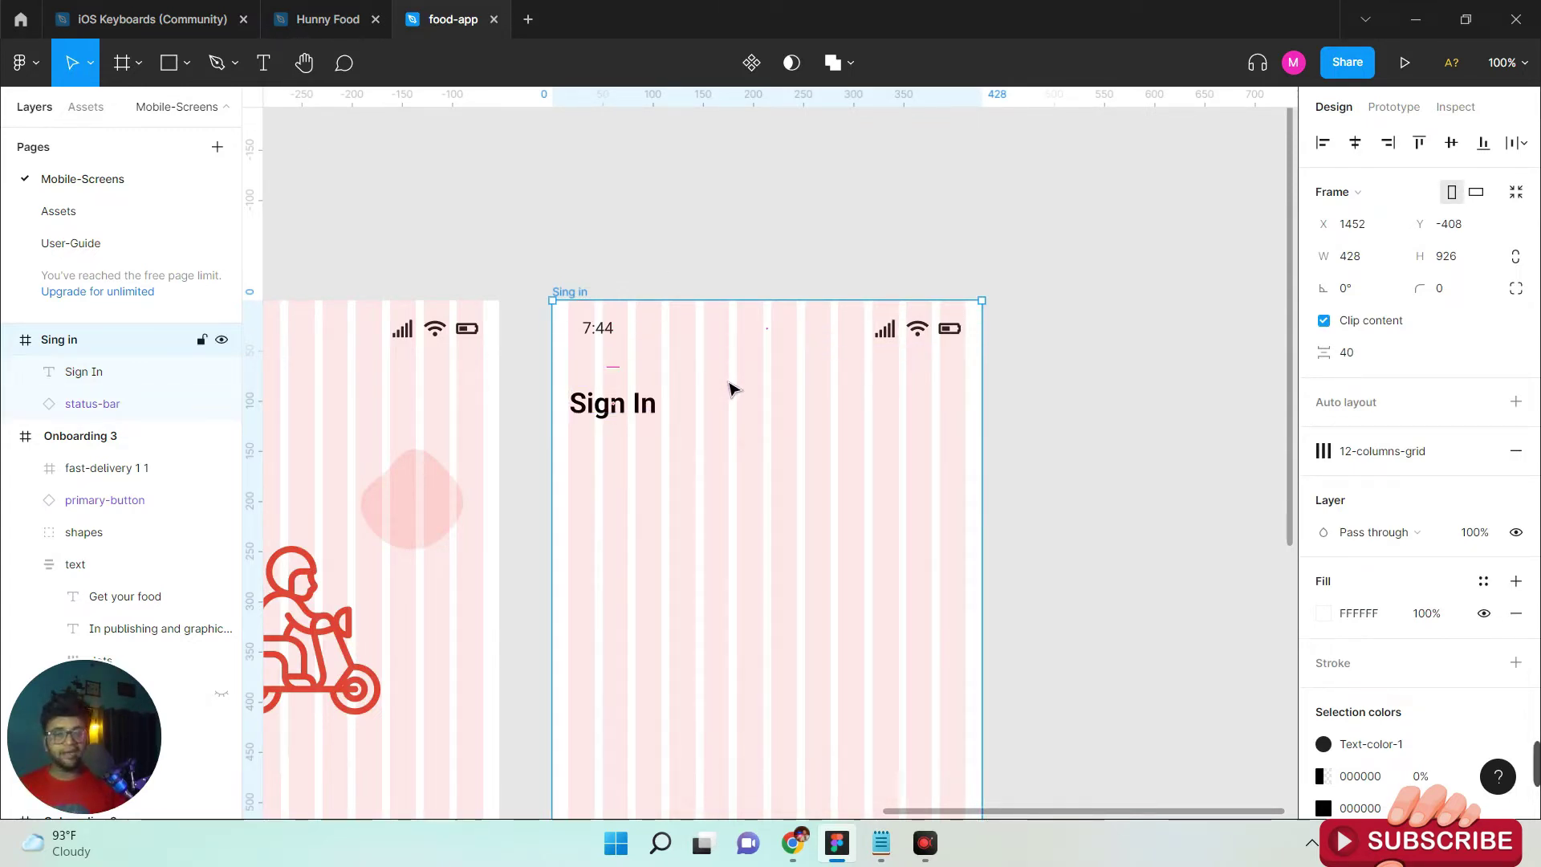
key("ctrl+g")
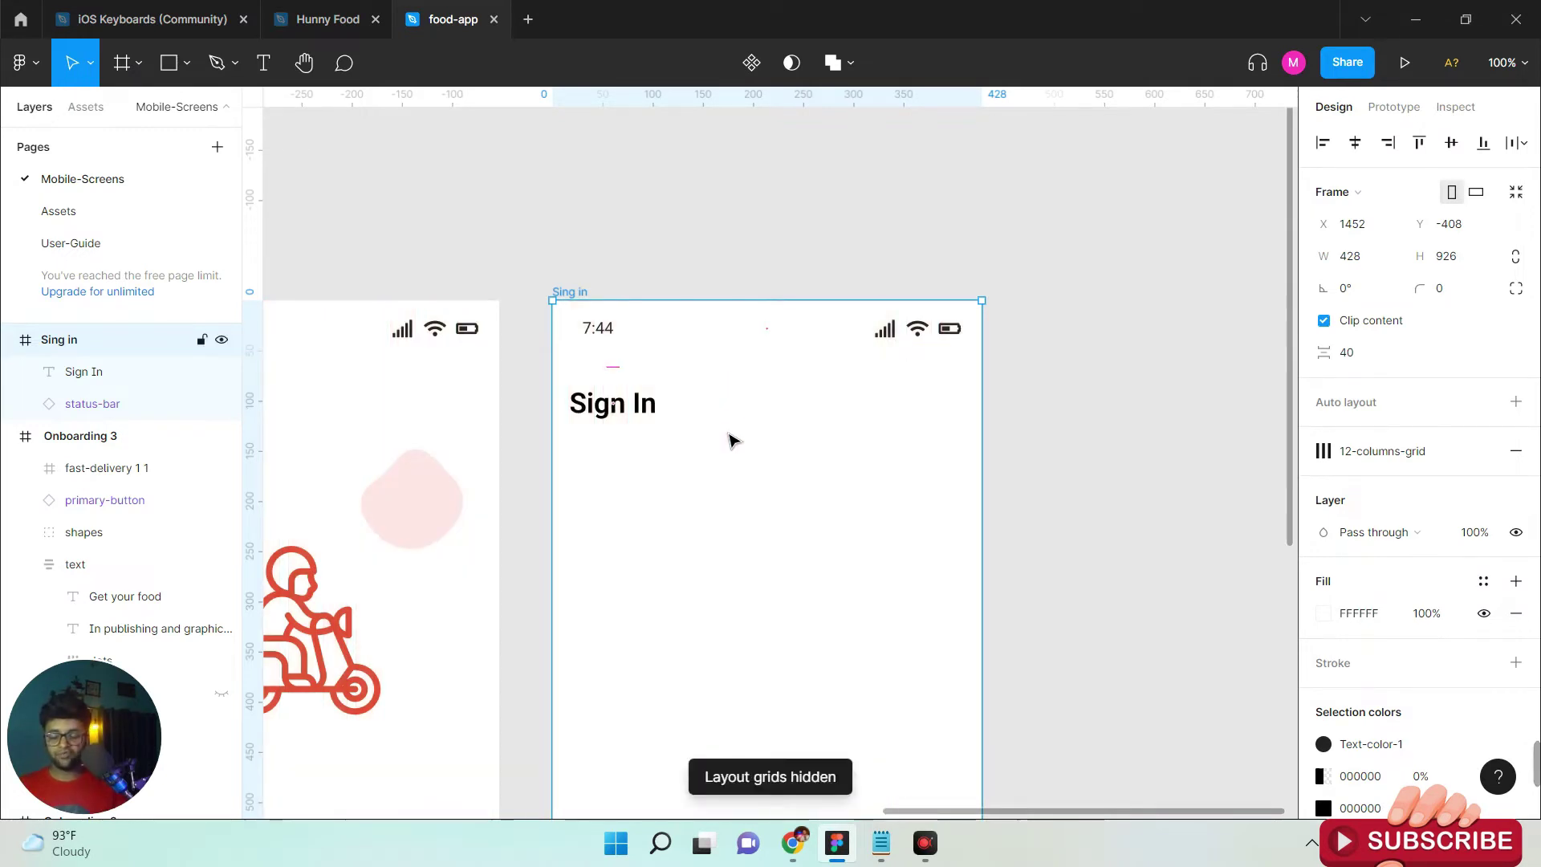
key("ctrl+shift+4")
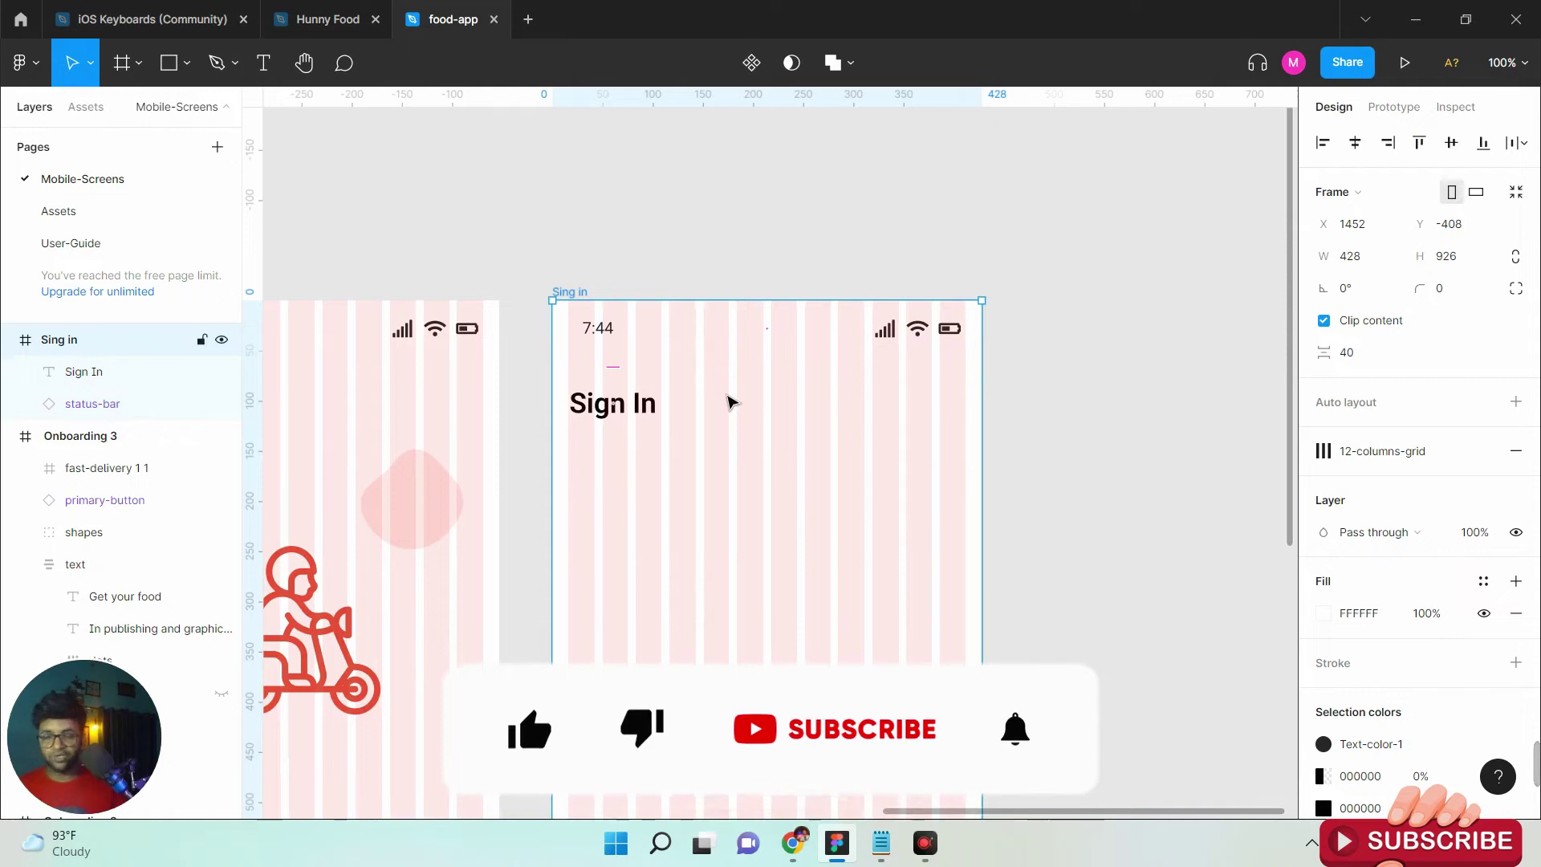
key("ctrl+shift+4")
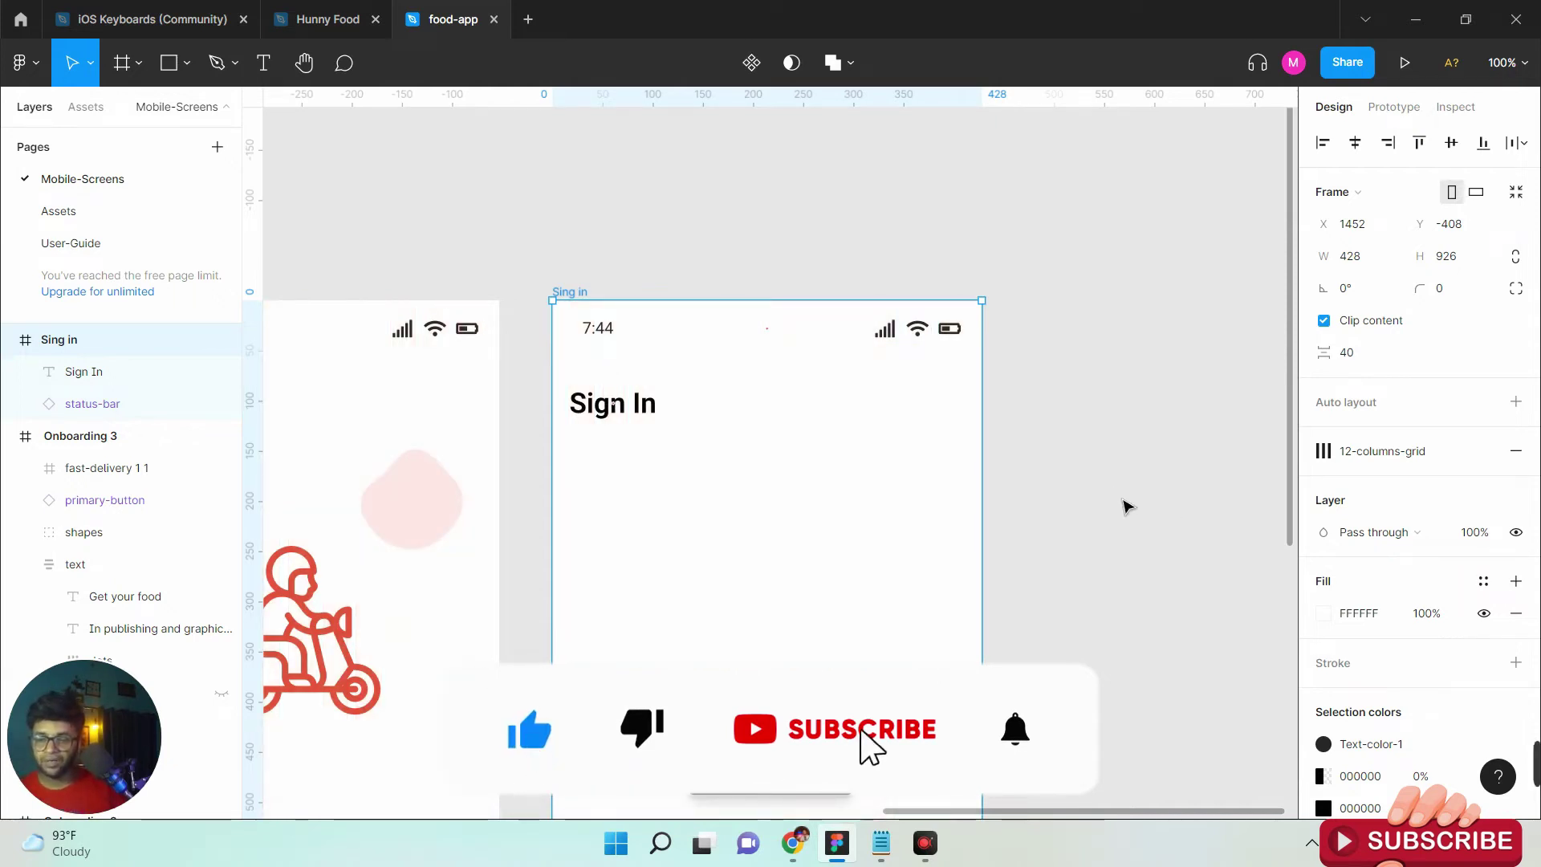
- Show the layout grids and zoom in on the selected Sign In heading
left_click(995, 414)
left_click(636, 408)
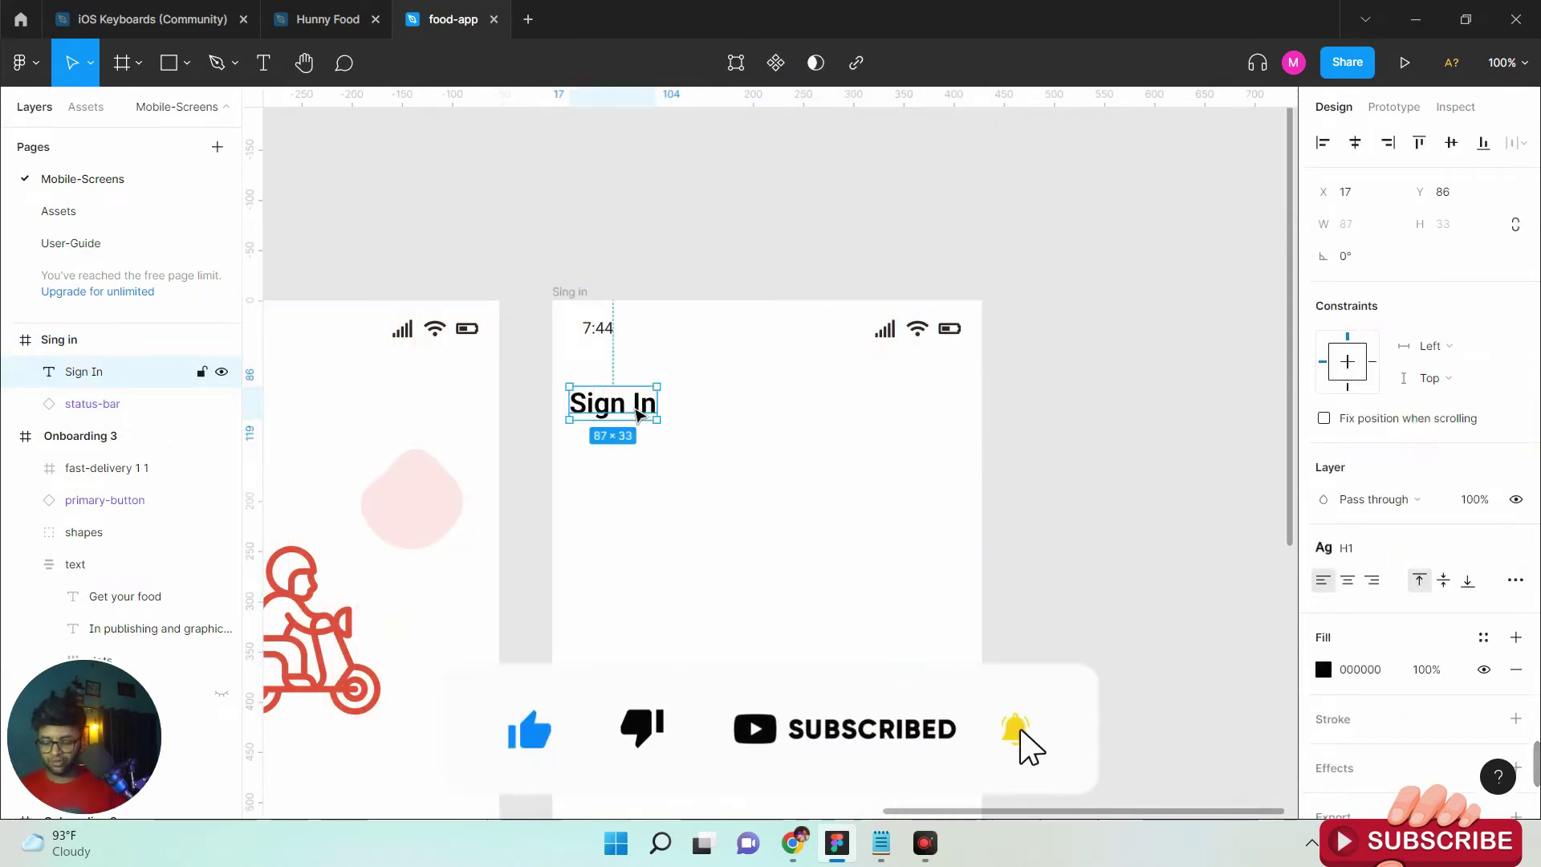
key("ctrl+shift+4")
key("ctrl+plus")
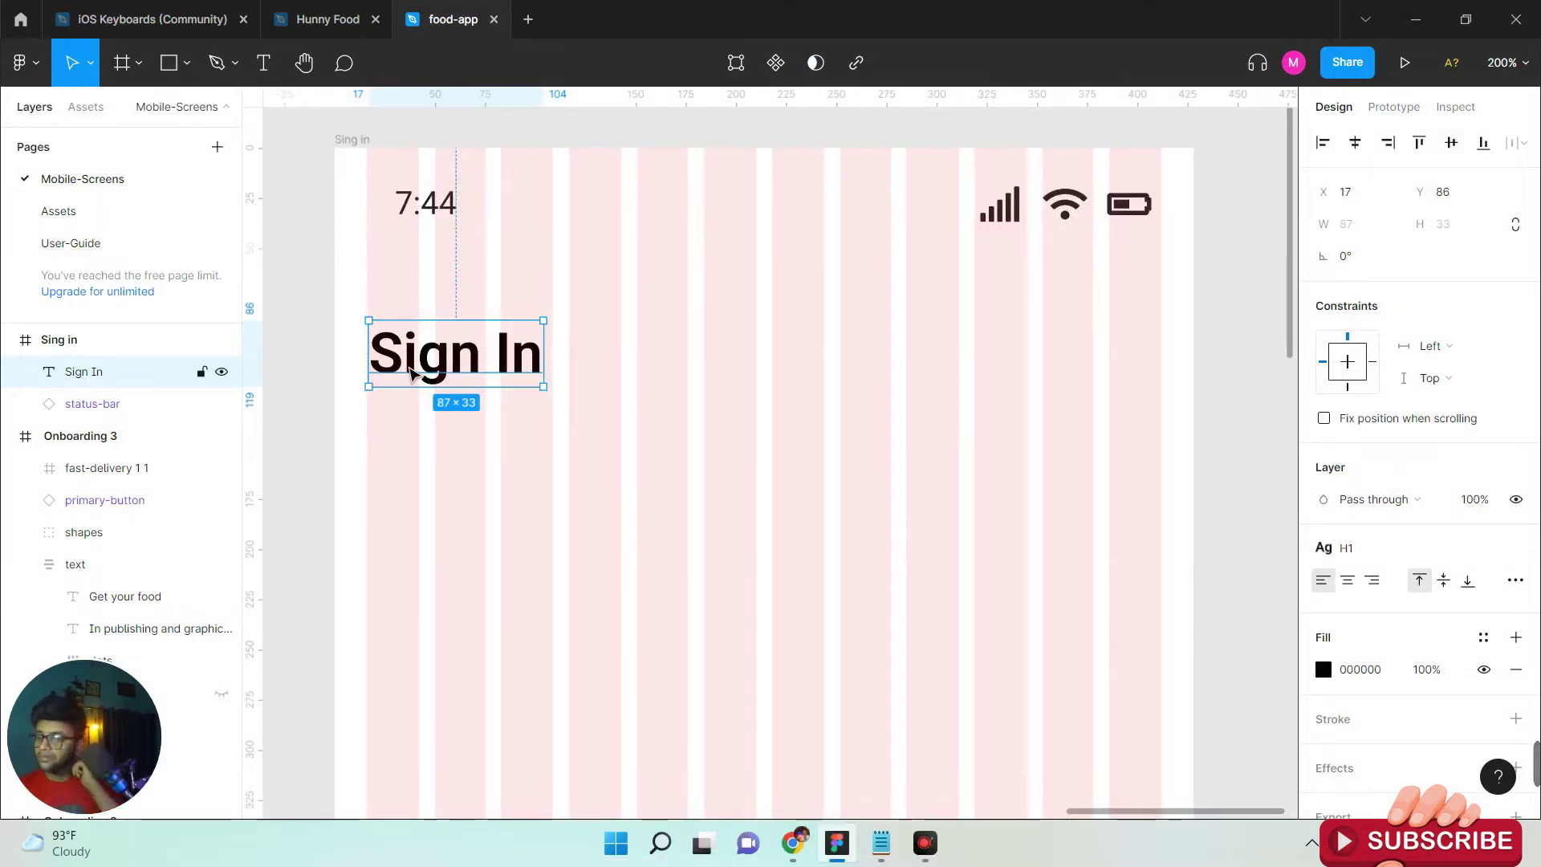
- Measure the status bar-to-heading gap and drag the Sign In heading down
left_click(448, 233)
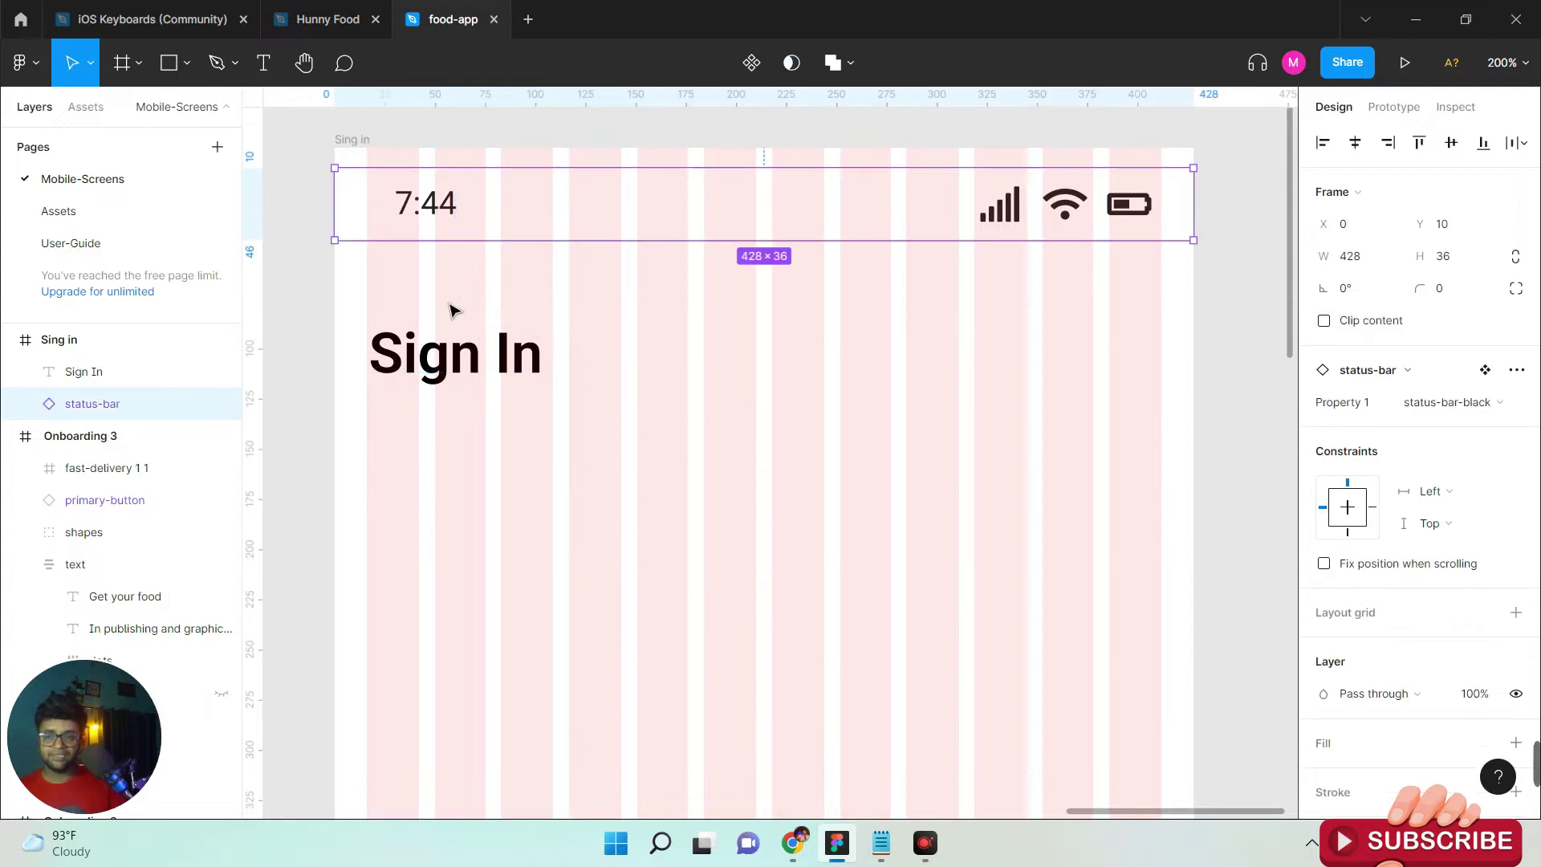
left_click(465, 369)
left_click(481, 207)
left_click(472, 367)
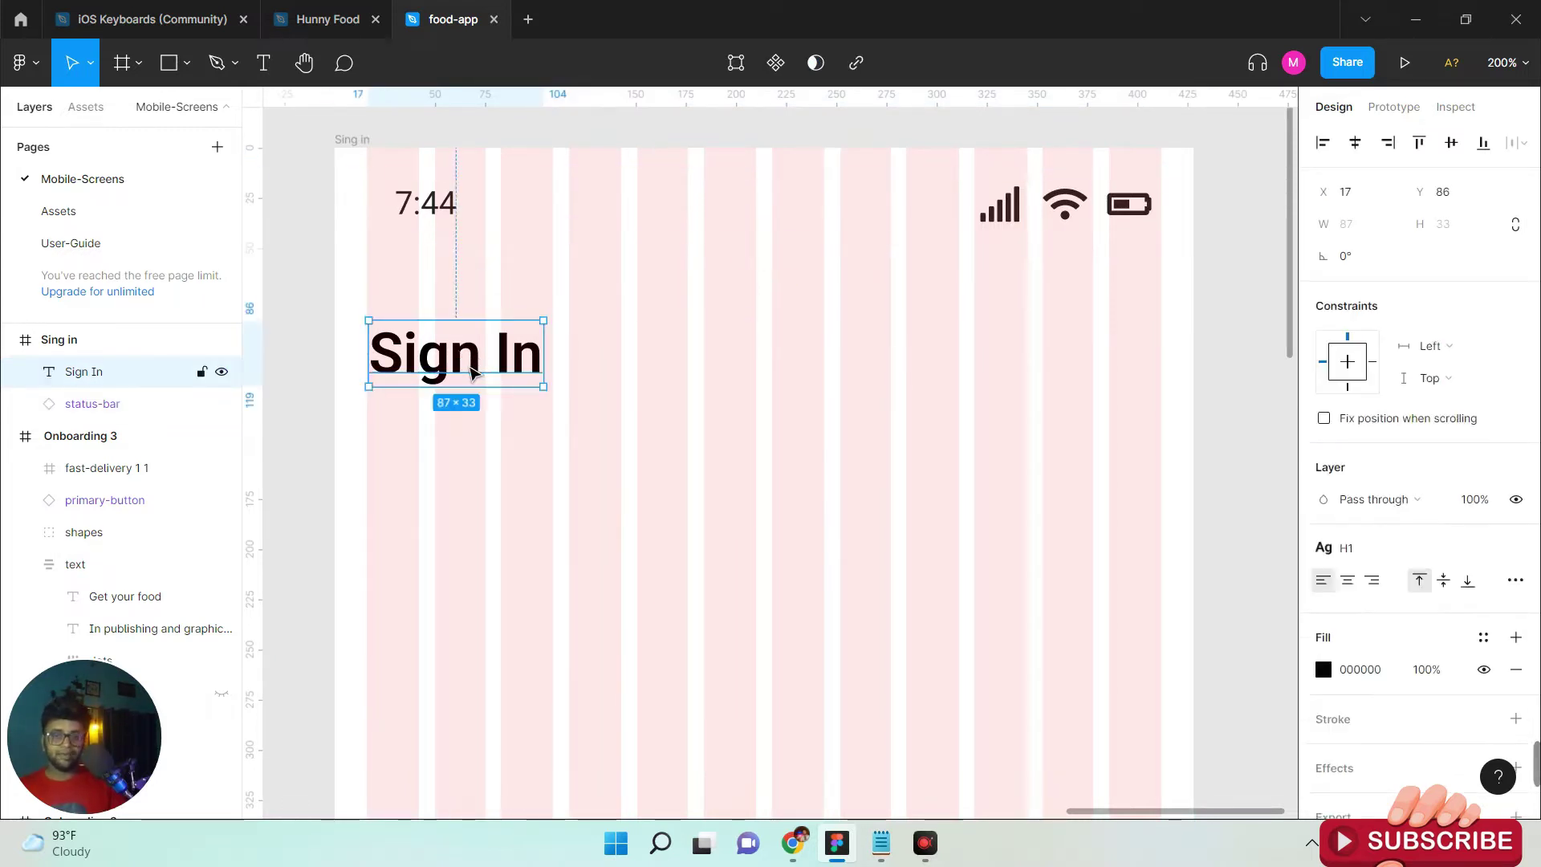
left_click_drag(473, 370, 474, 412)
left_click(476, 234)
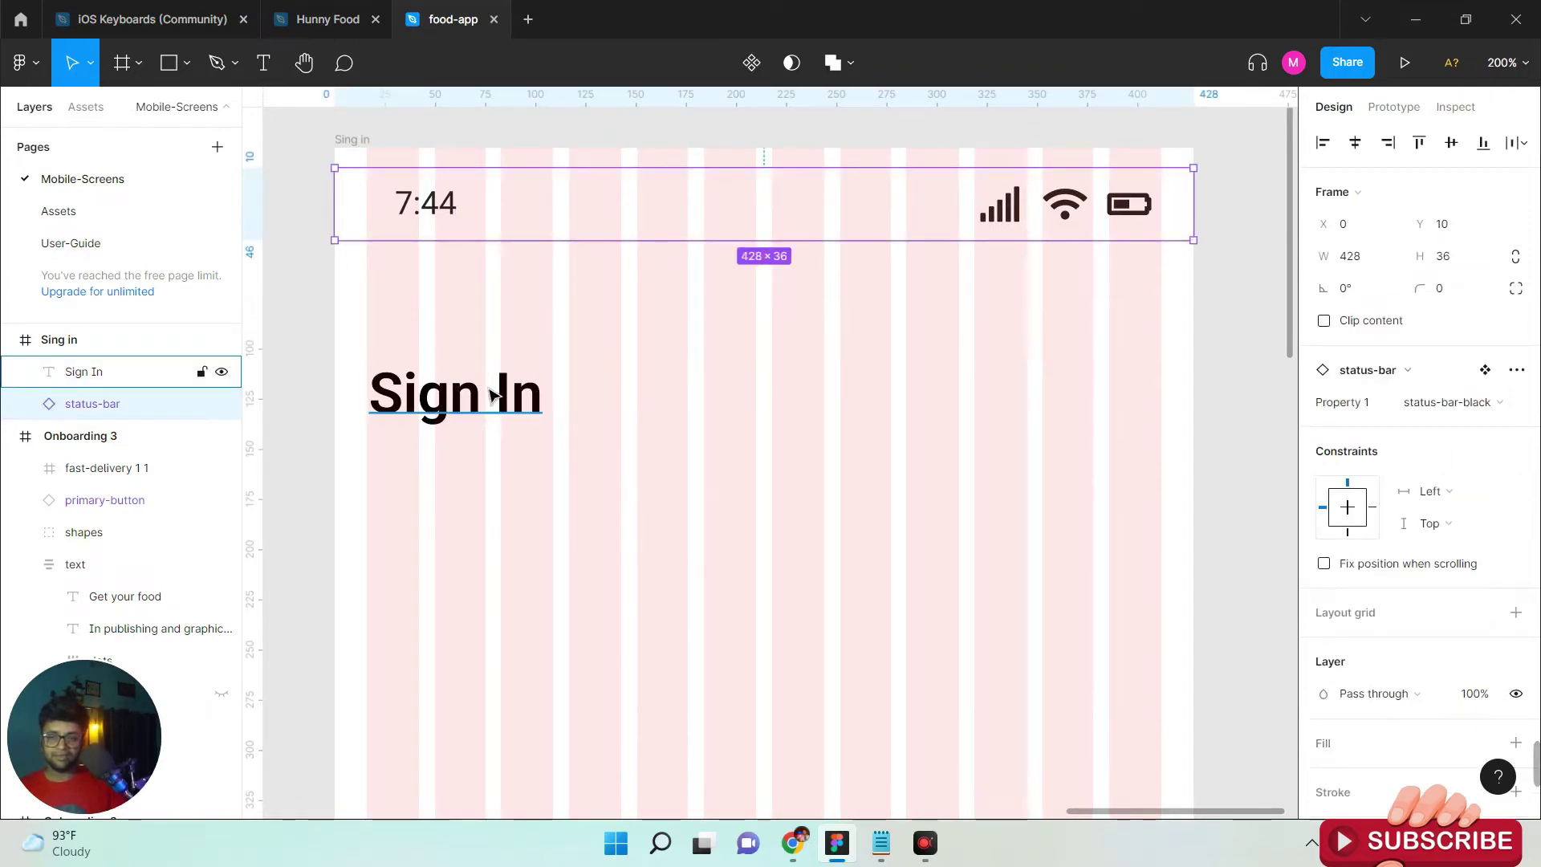
left_click_drag(493, 395, 492, 415)
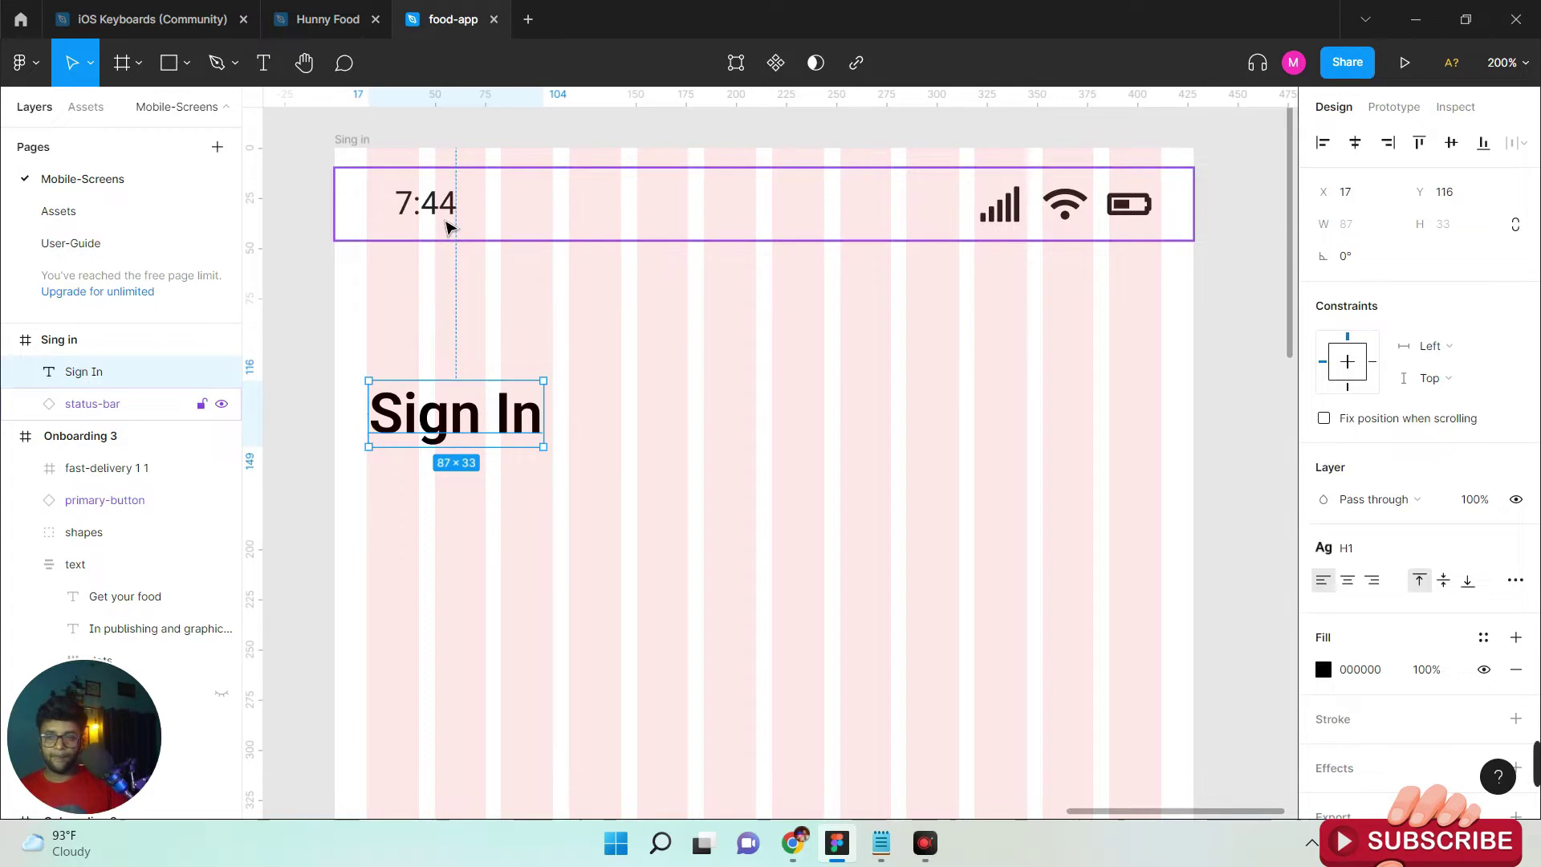
- Fine-tune the Sign In heading to sit 72 px below the status bar
left_click(448, 227)
left_click(495, 446)
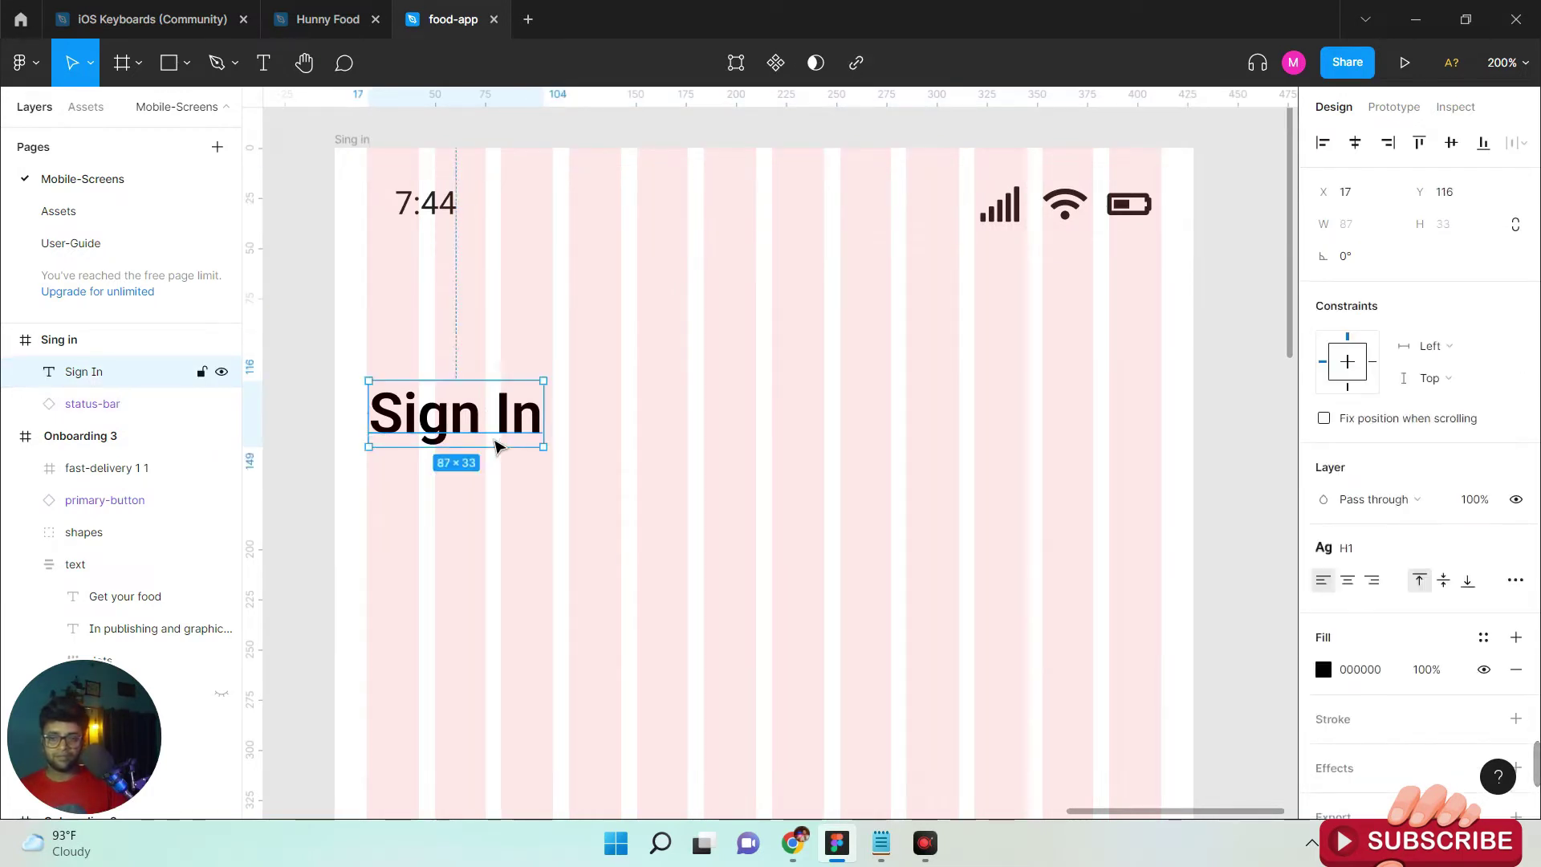
key("Down")
key("Down")
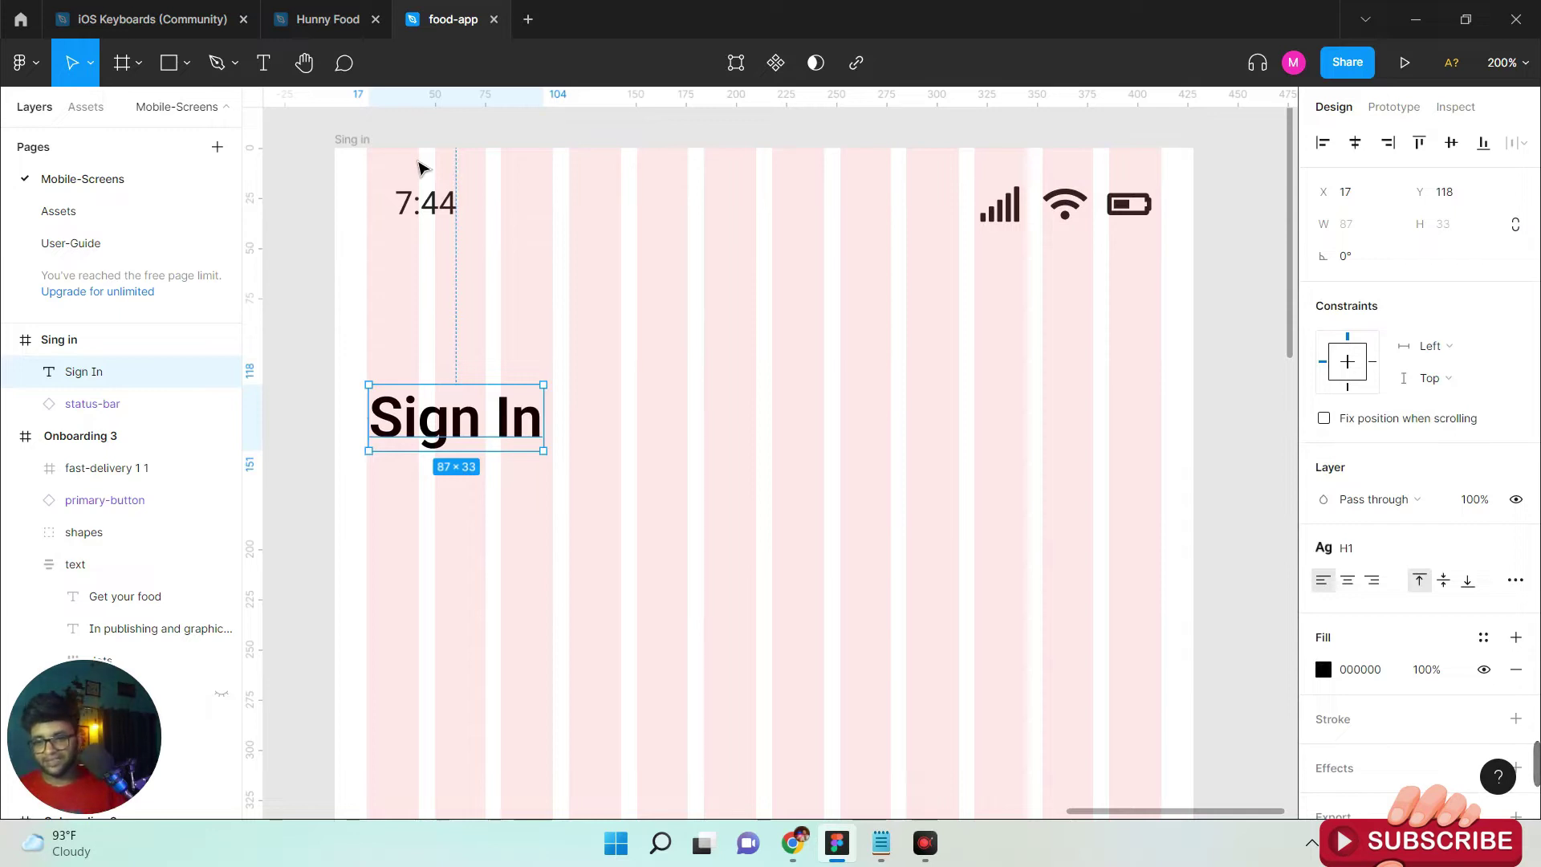
left_click(439, 231)
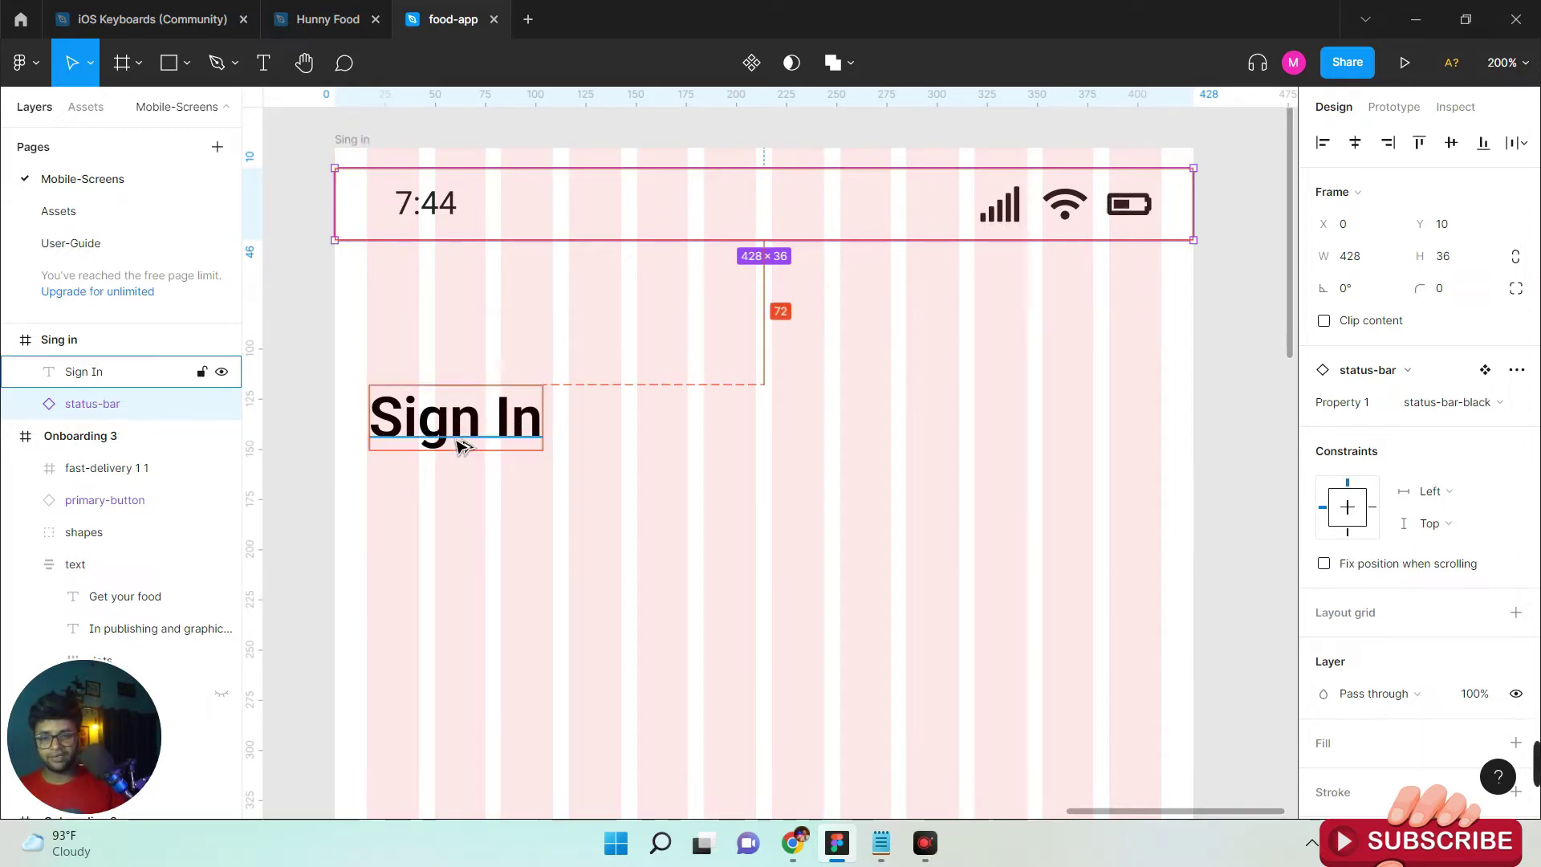
left_click(787, 130)
key("minus")
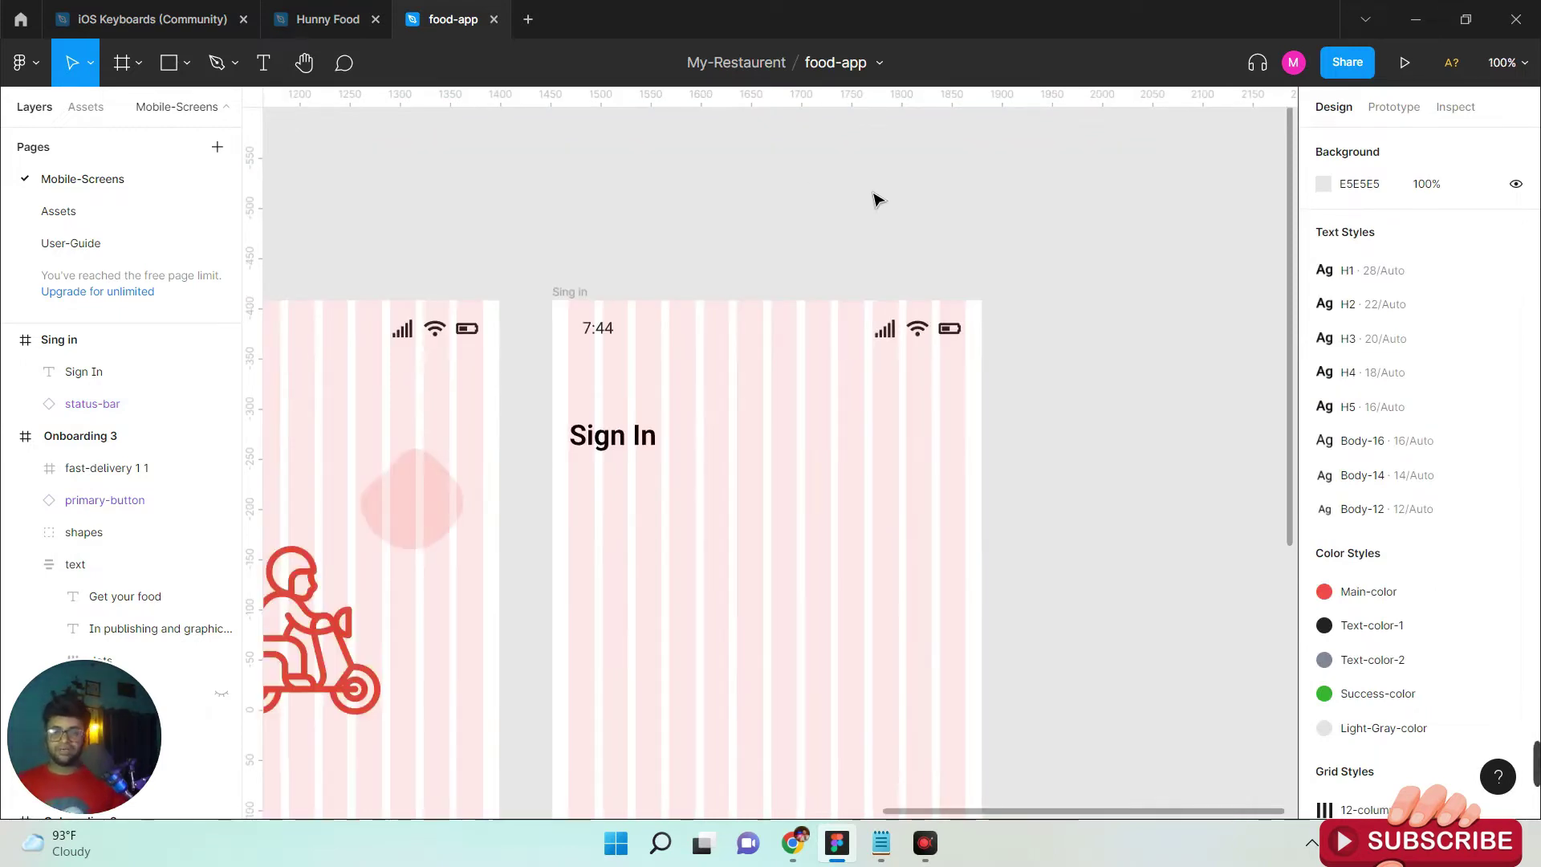
scroll(761, 409, "down", 3)
- Add a 'Placeholder' text line below the Sign In heading, referencing the Hunny Food design
left_click(328, 19)
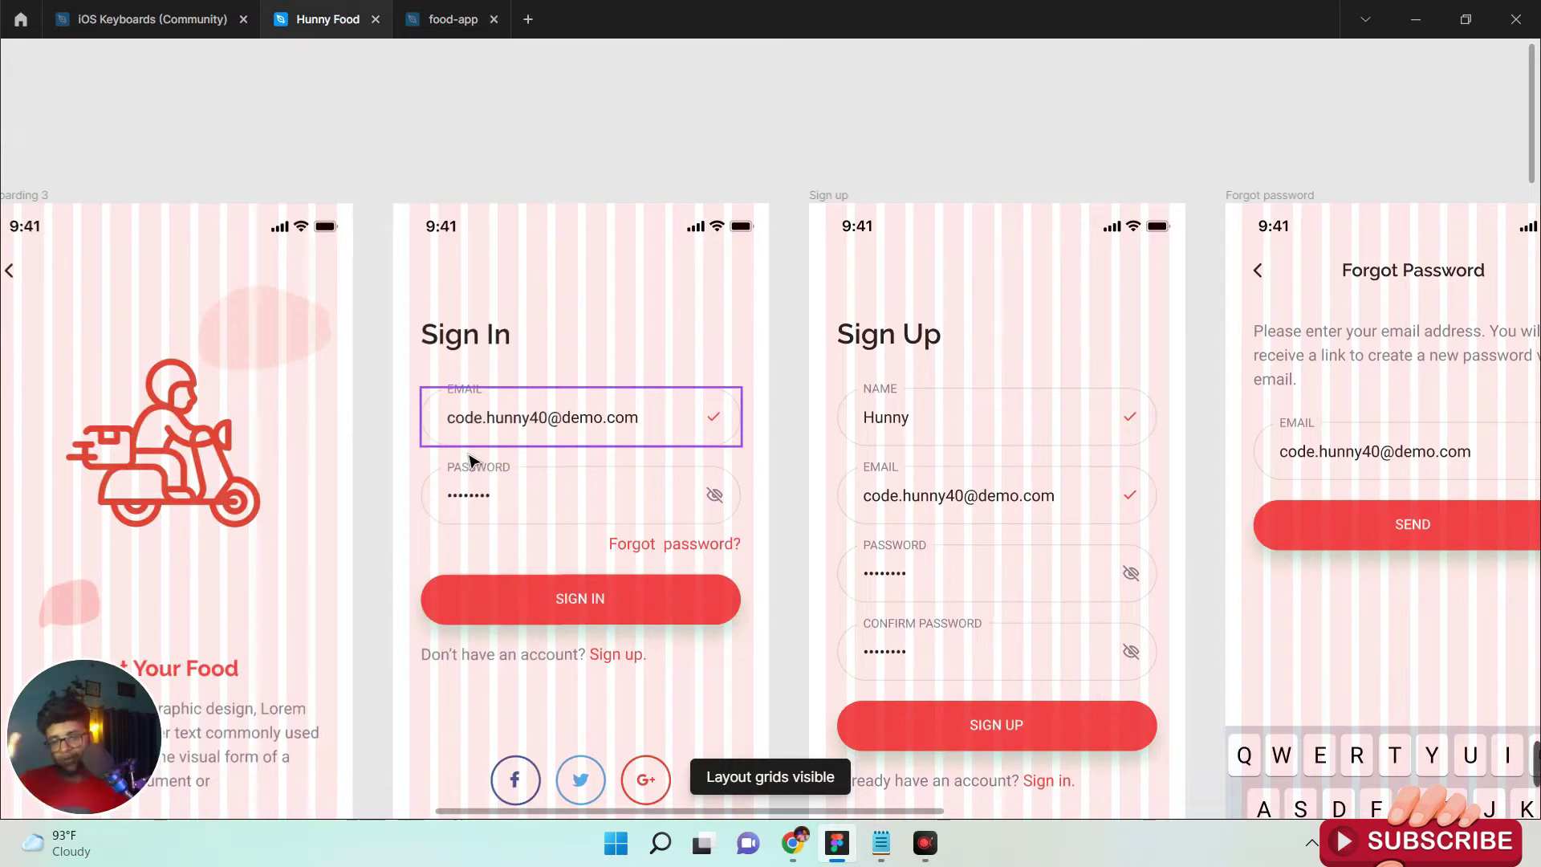
left_click(454, 13)
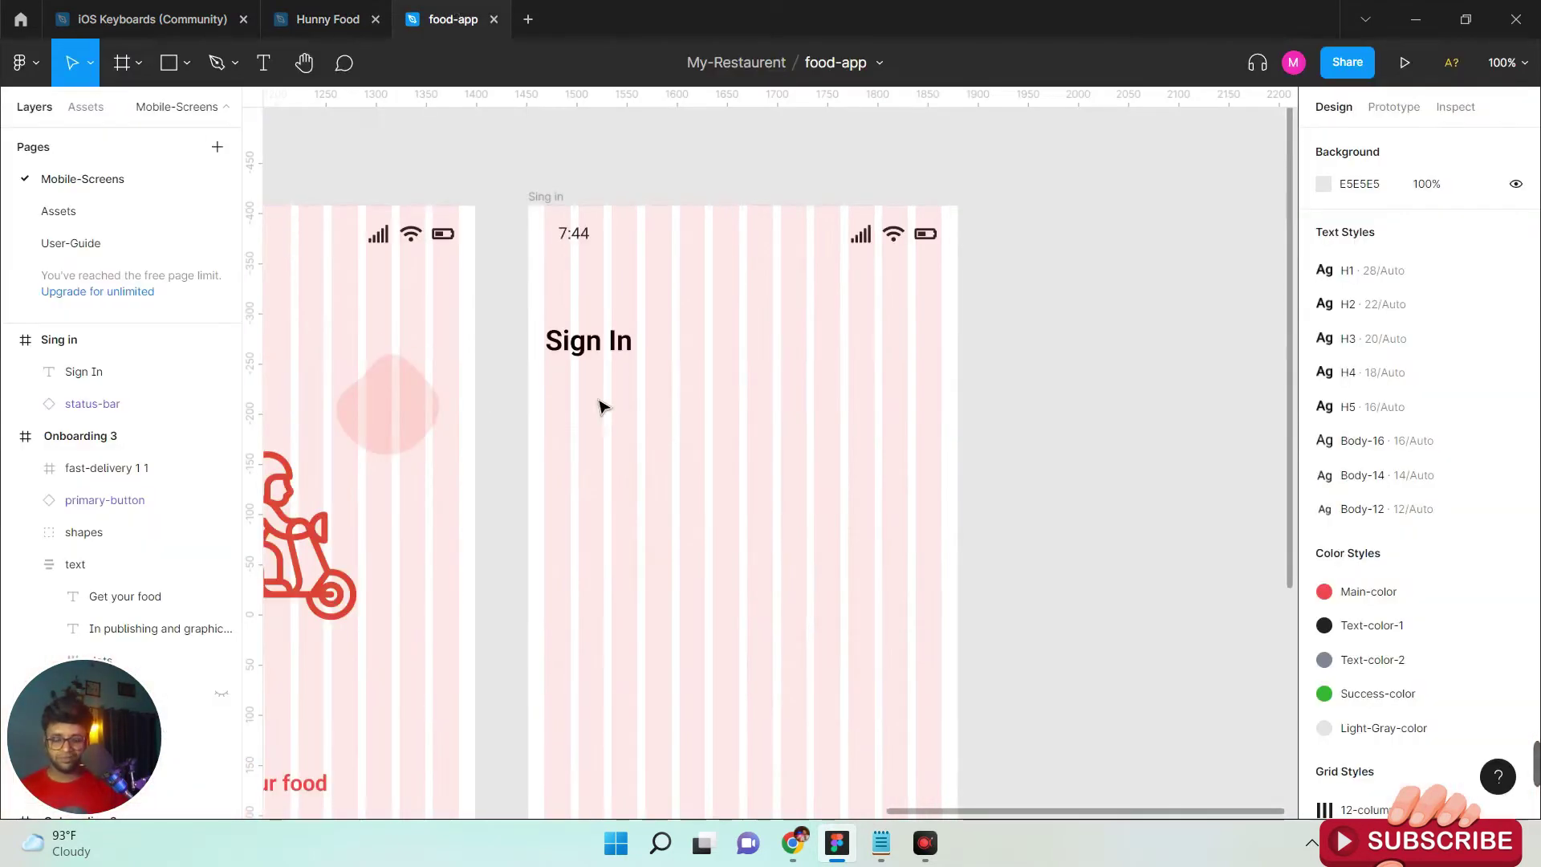
key("ctrl+plus")
scroll(706, 472, "up", 1)
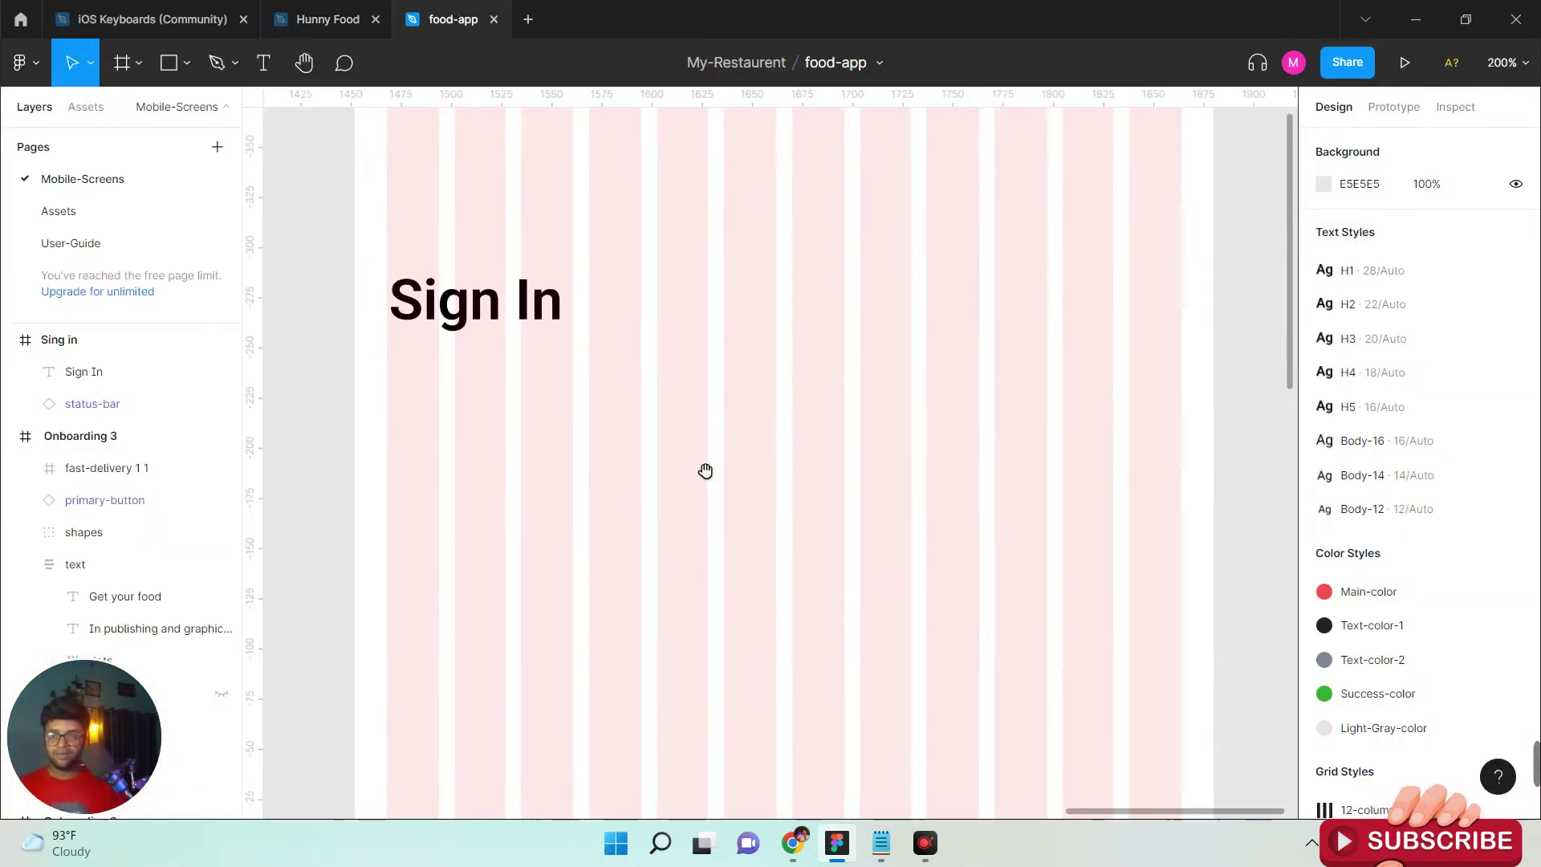
key("t")
left_click(456, 435)
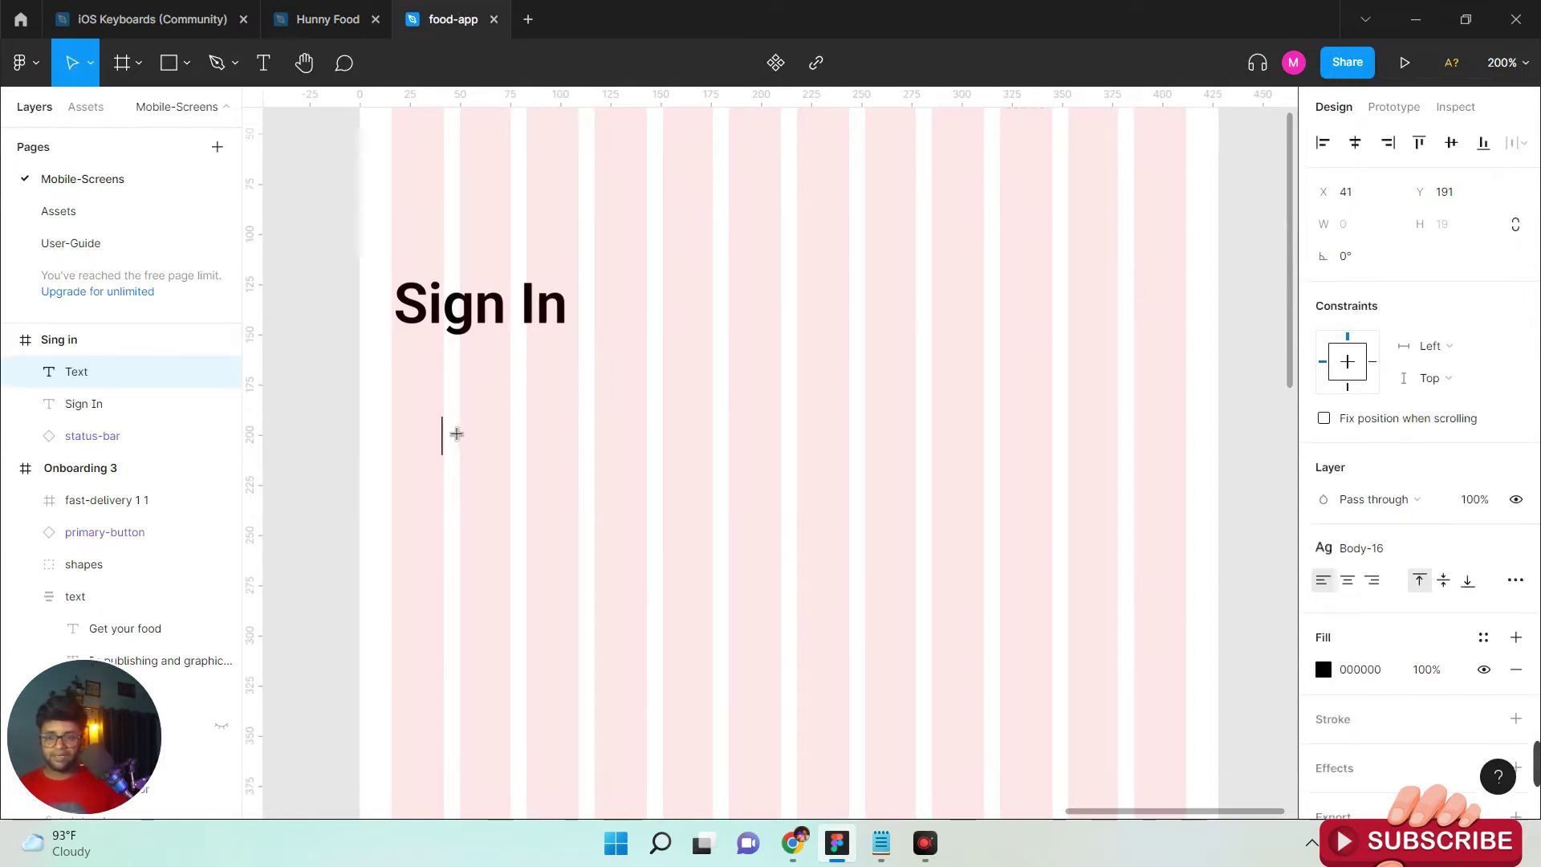
type("Placeholde")
key("Escape")
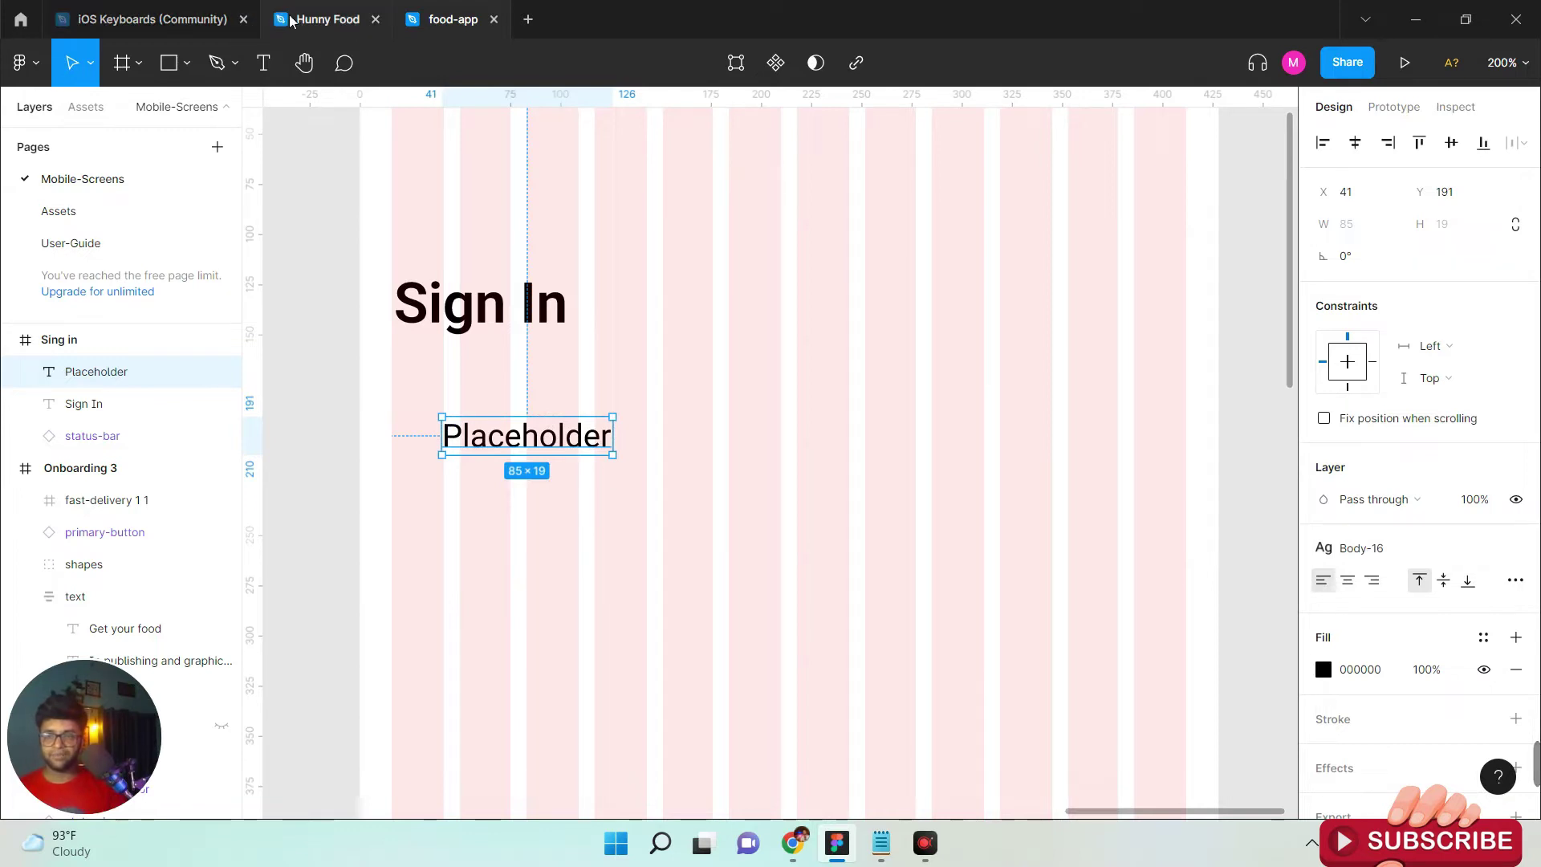
- Position the Placeholder text to match the Hunny Food sign-in screen's email field
left_click(326, 20)
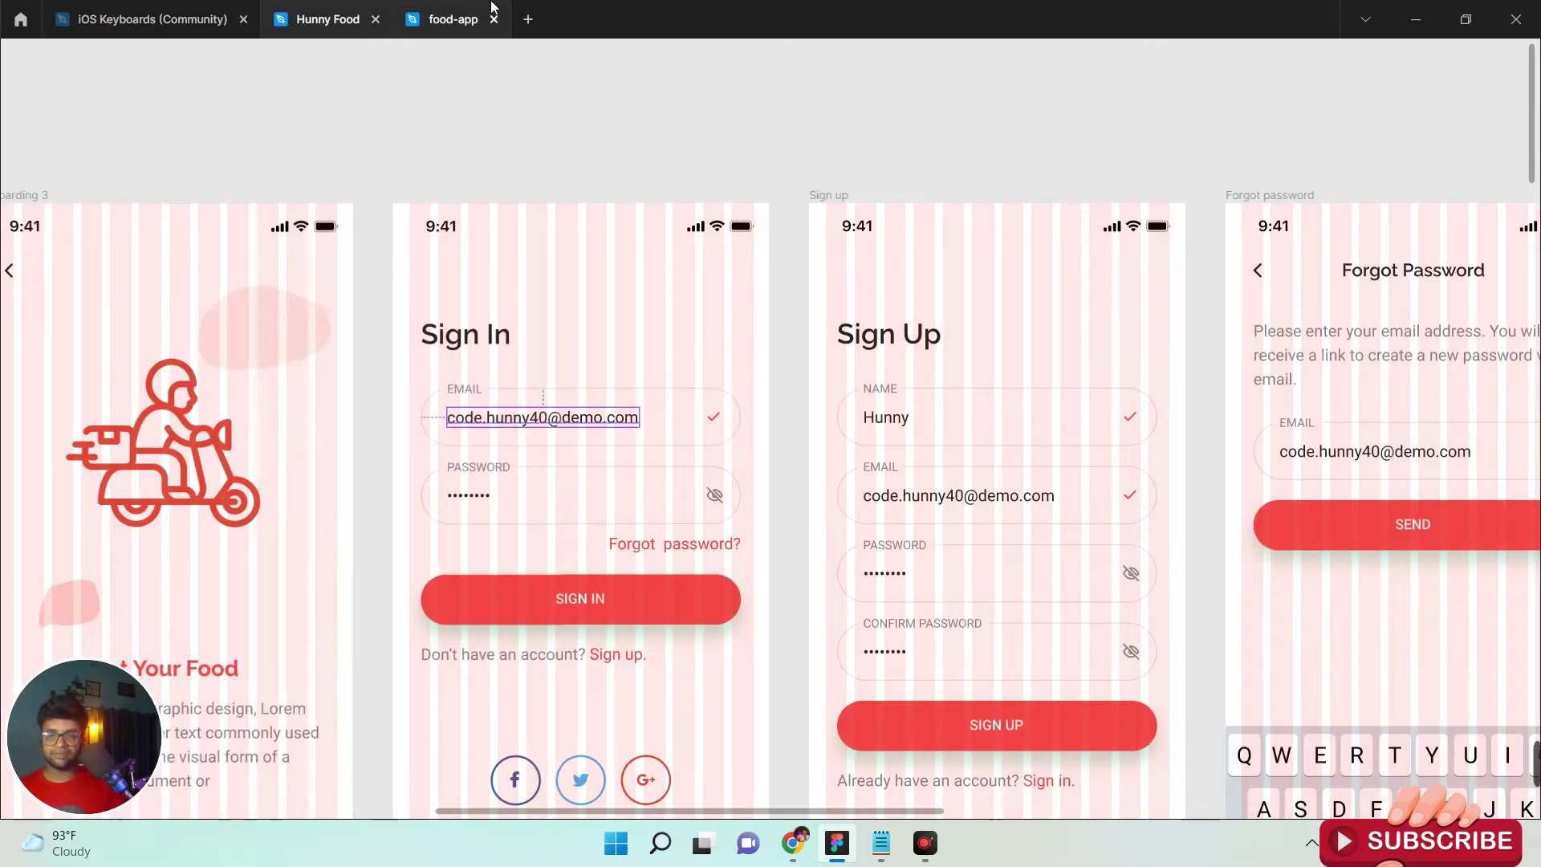
left_click(475, 19)
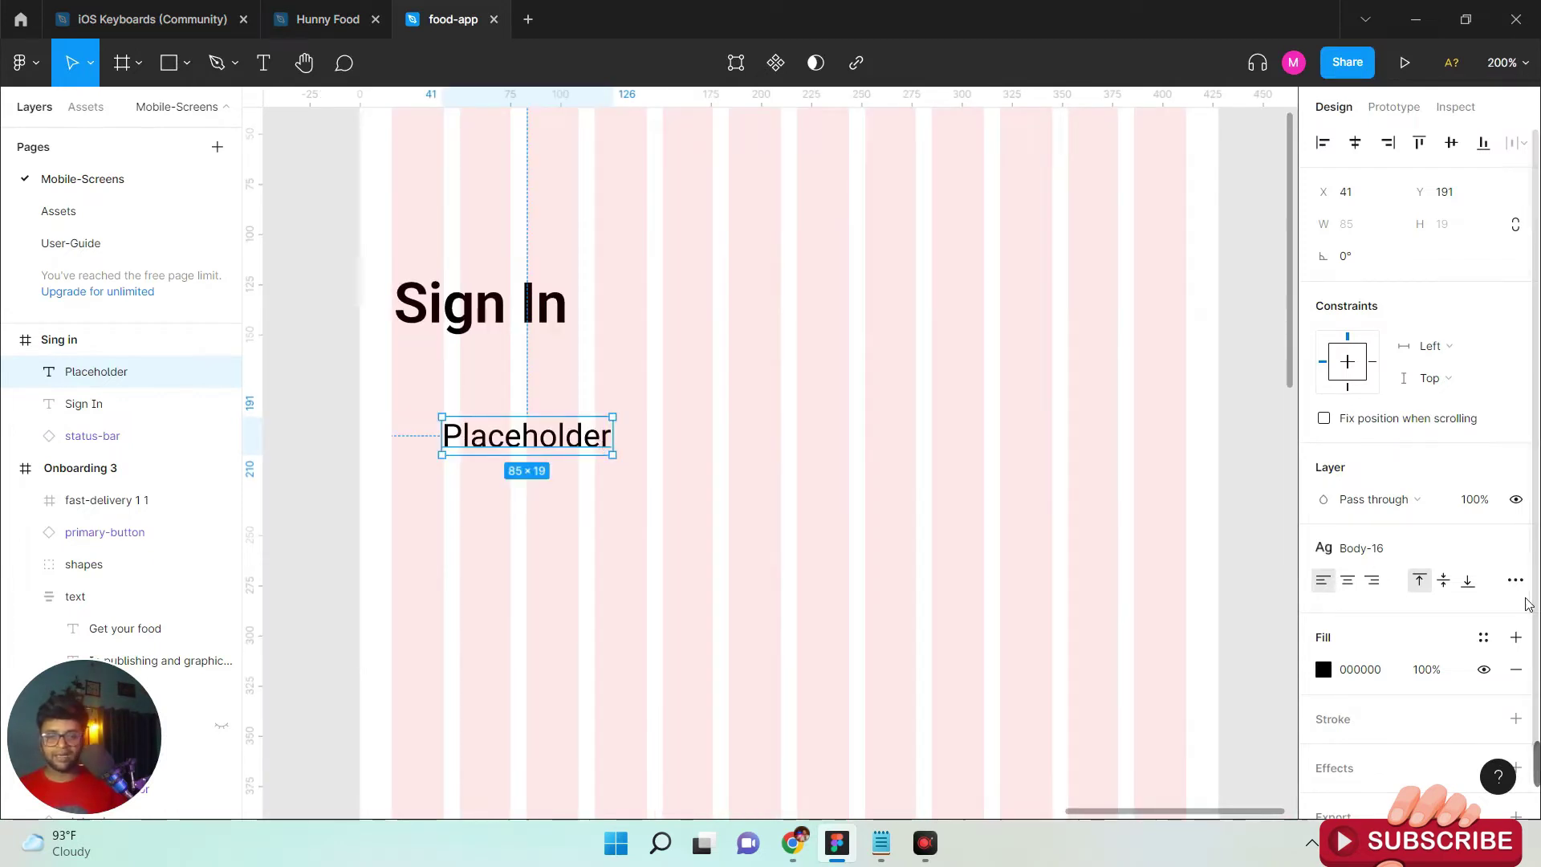
left_click_drag(568, 449, 562, 448)
key("ctrl+shift+Tab")
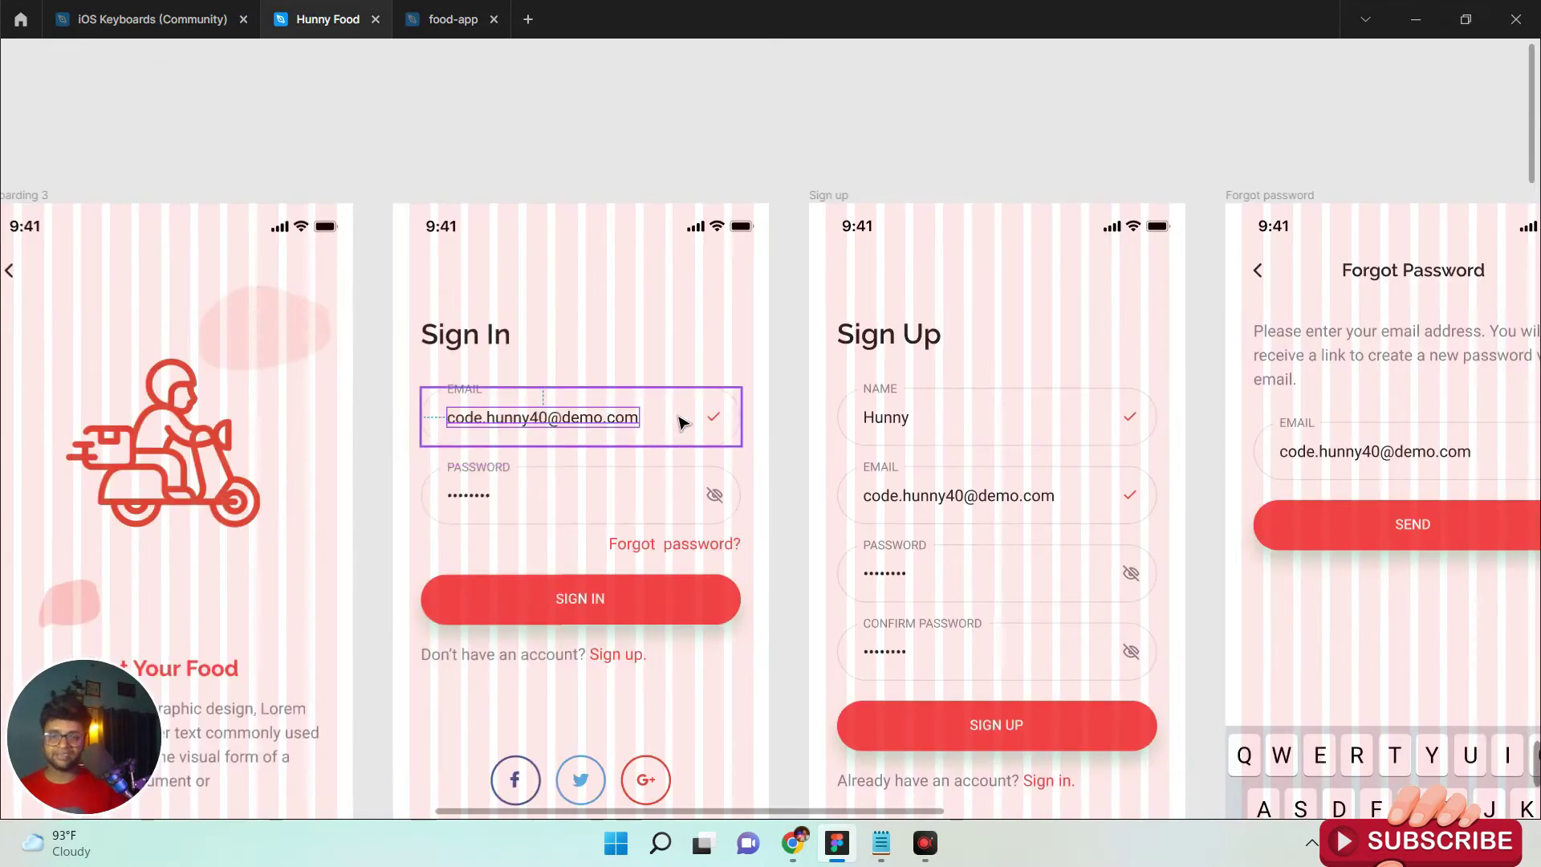
left_click(438, 34)
left_click(570, 475)
left_click(571, 441)
scroll(594, 682, "right", 5)
scroll(595, 681, "up", 2)
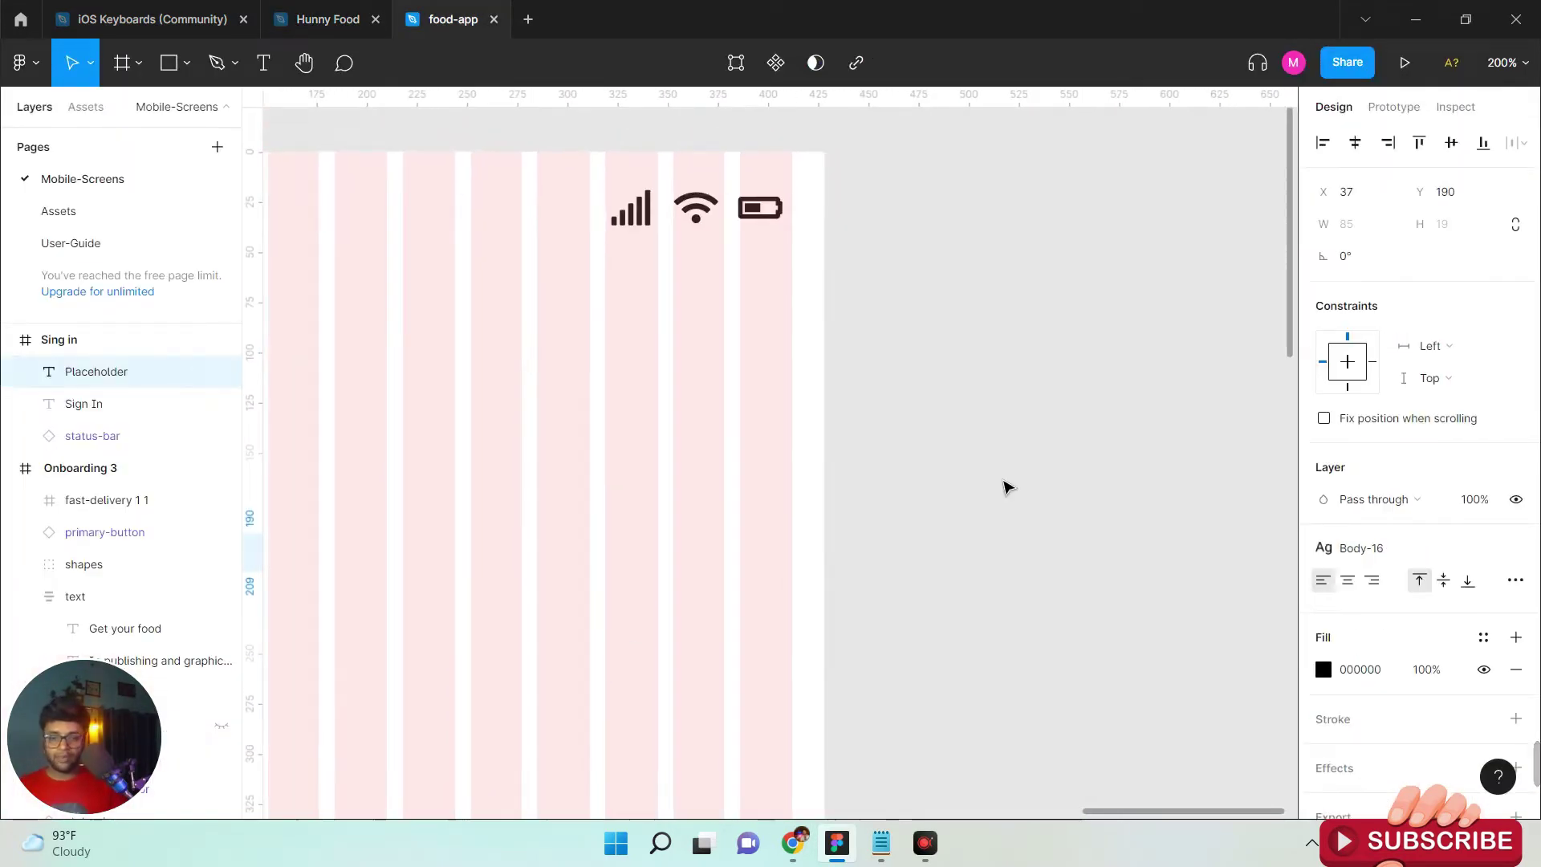
left_click(1006, 486)
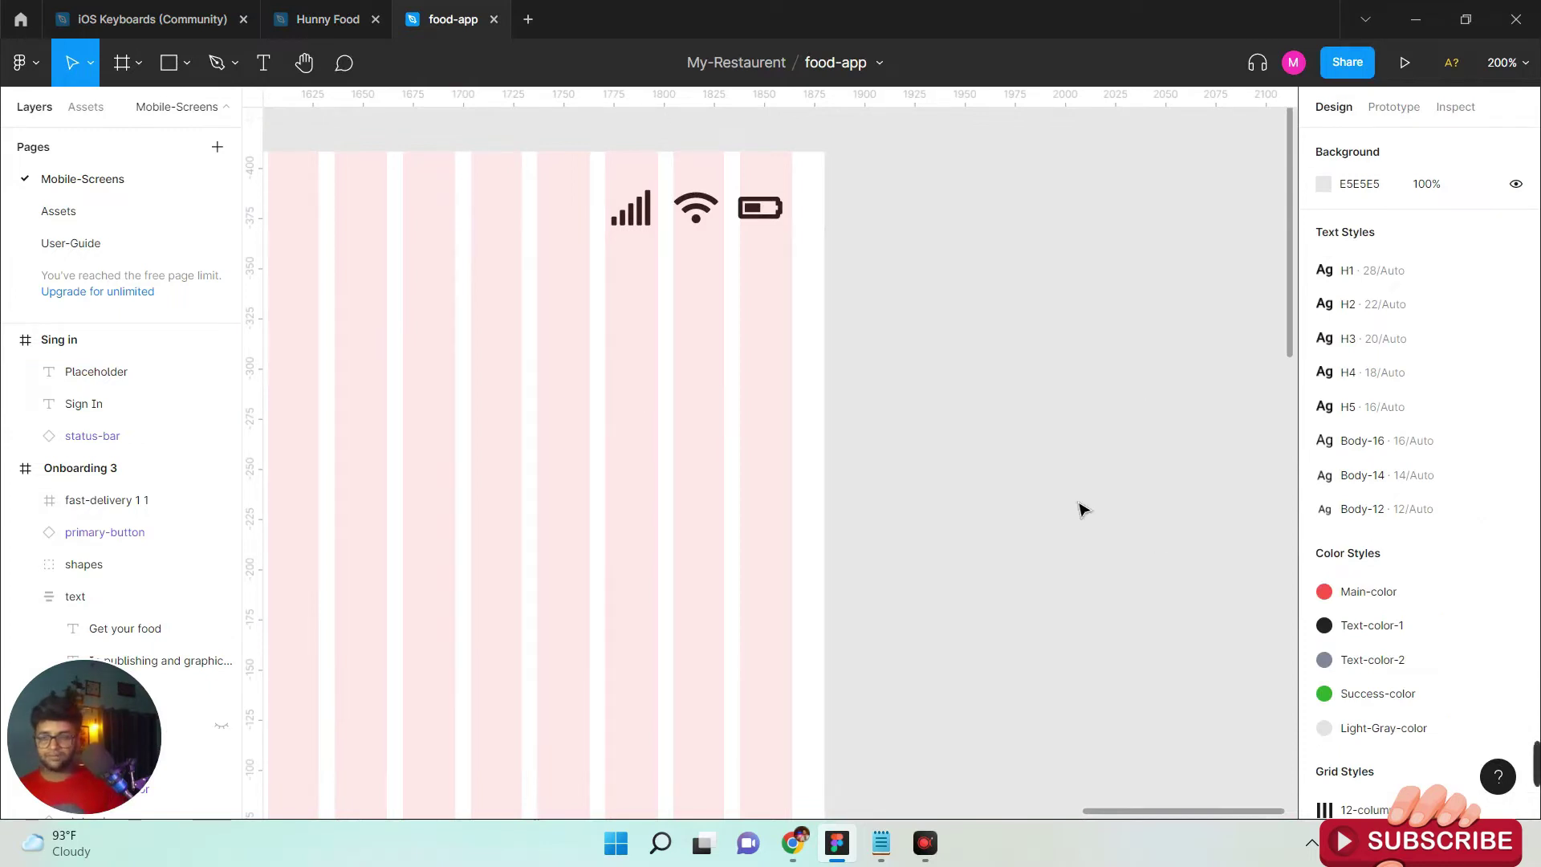
left_click(190, 62)
- Place the check-svgrepo-com SVG as a 24×24 icon on the canvas beside the Sing in frame
left_click(190, 256)
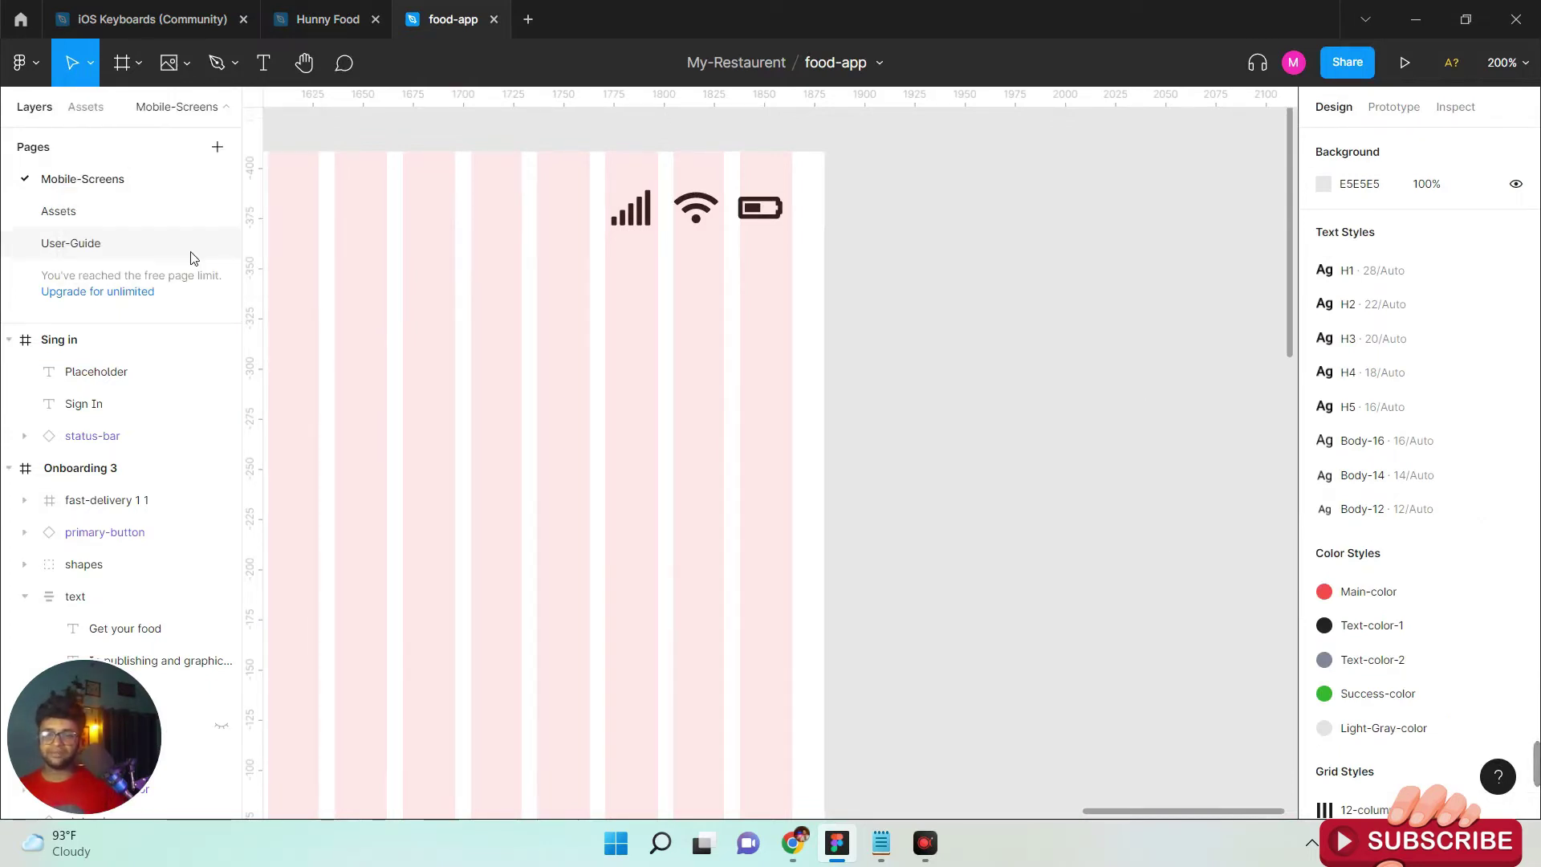
double_click(582, 170)
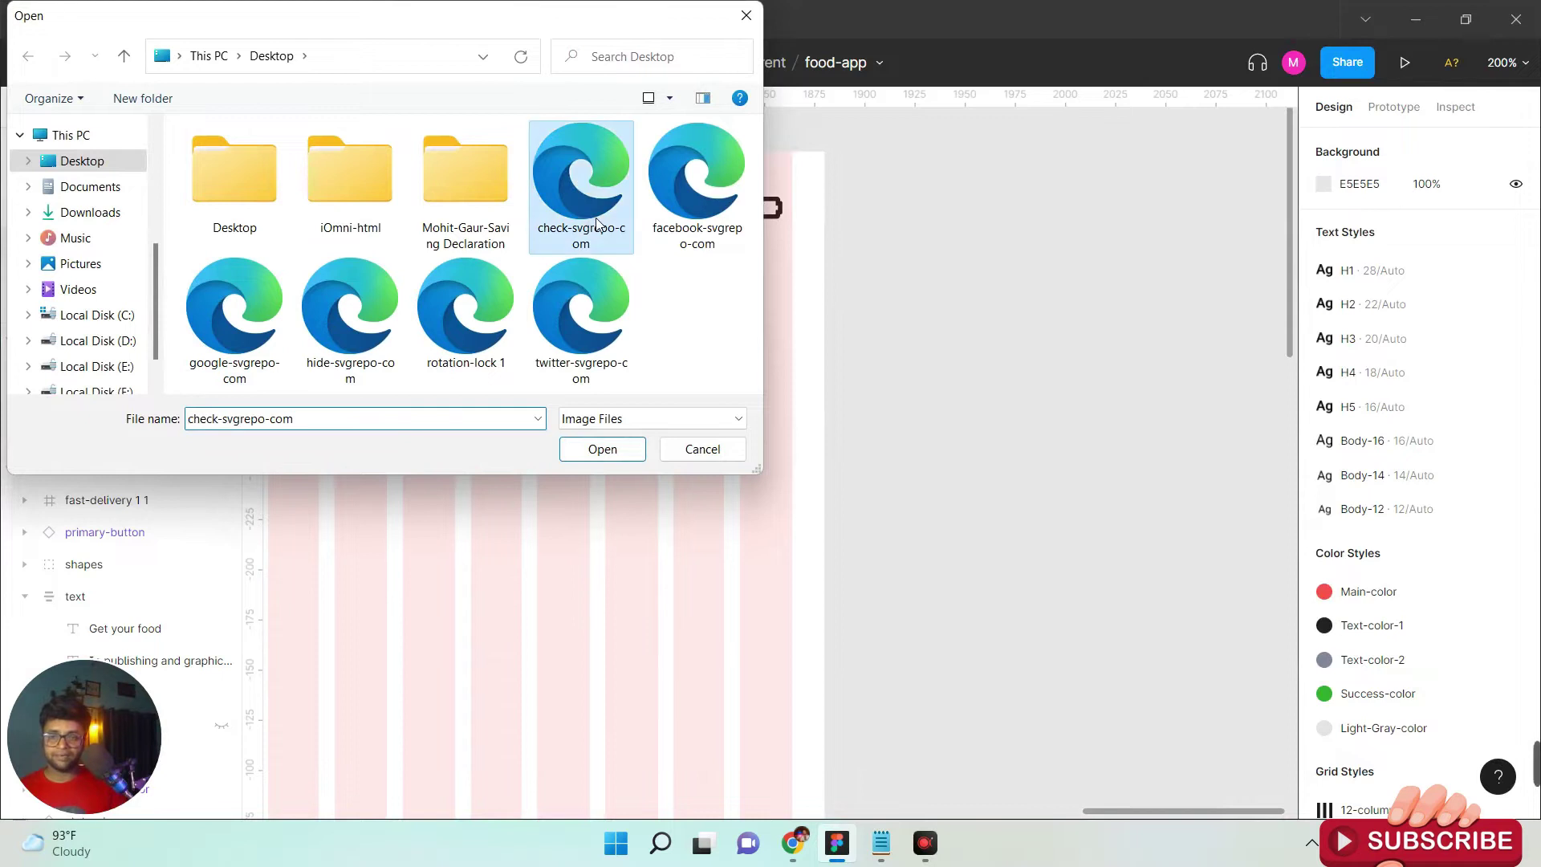
left_click(1018, 433)
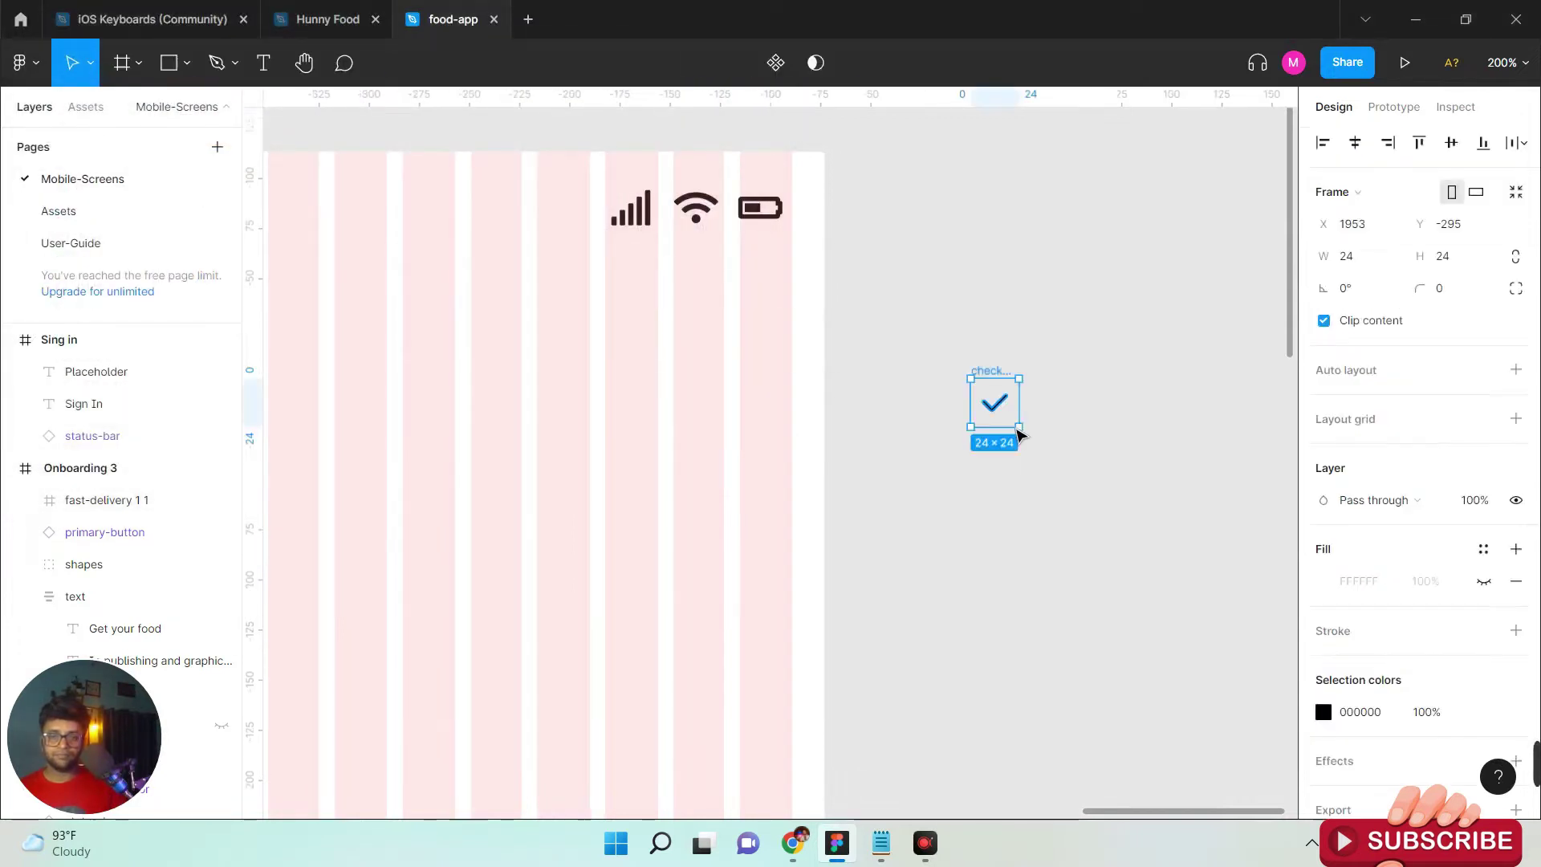
left_click(1003, 383)
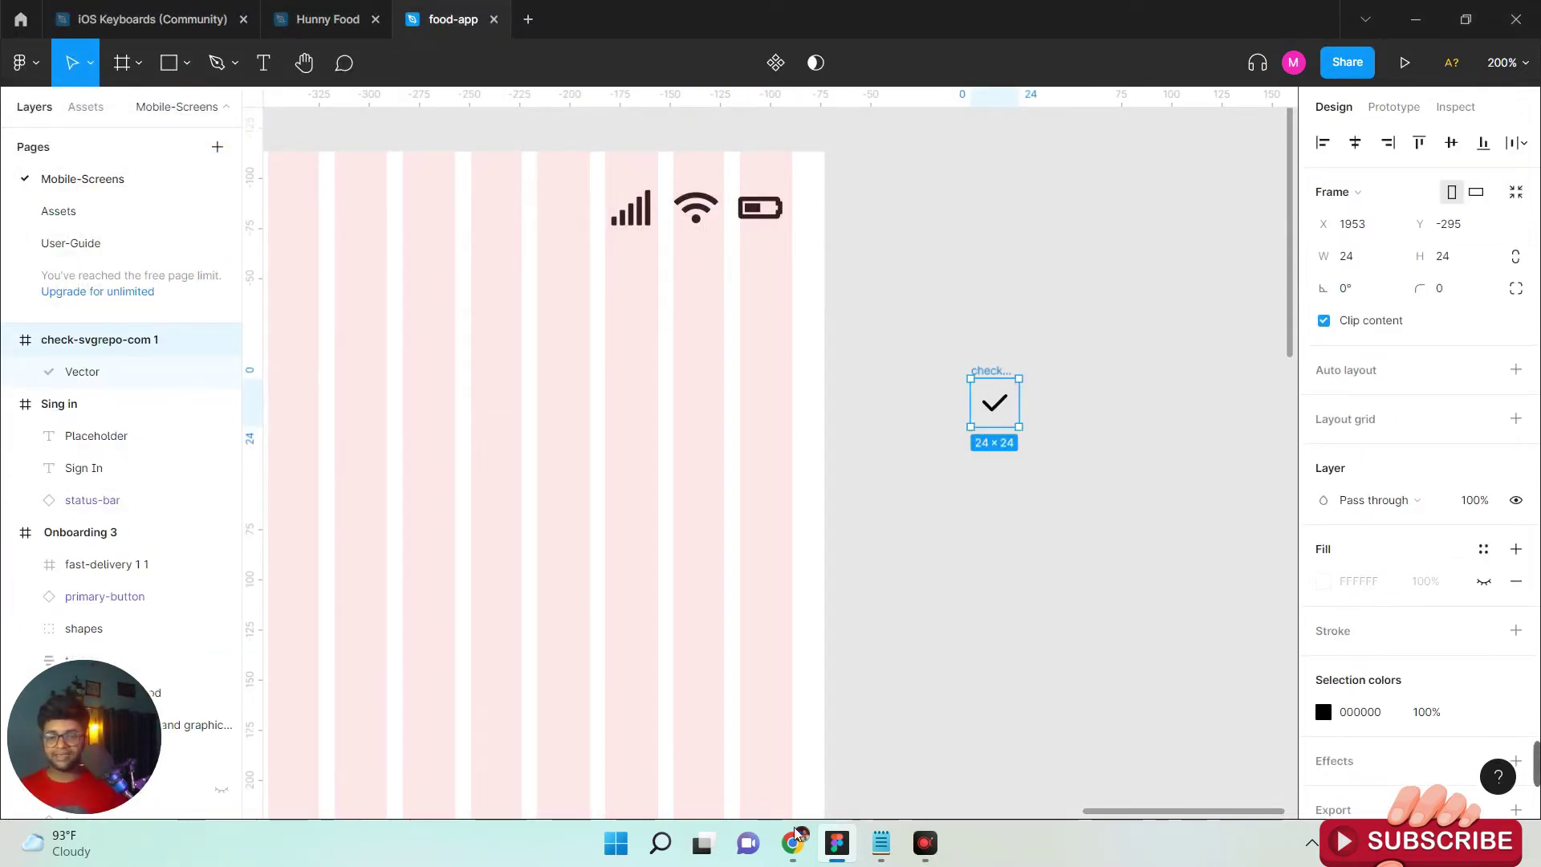
left_click(792, 842)
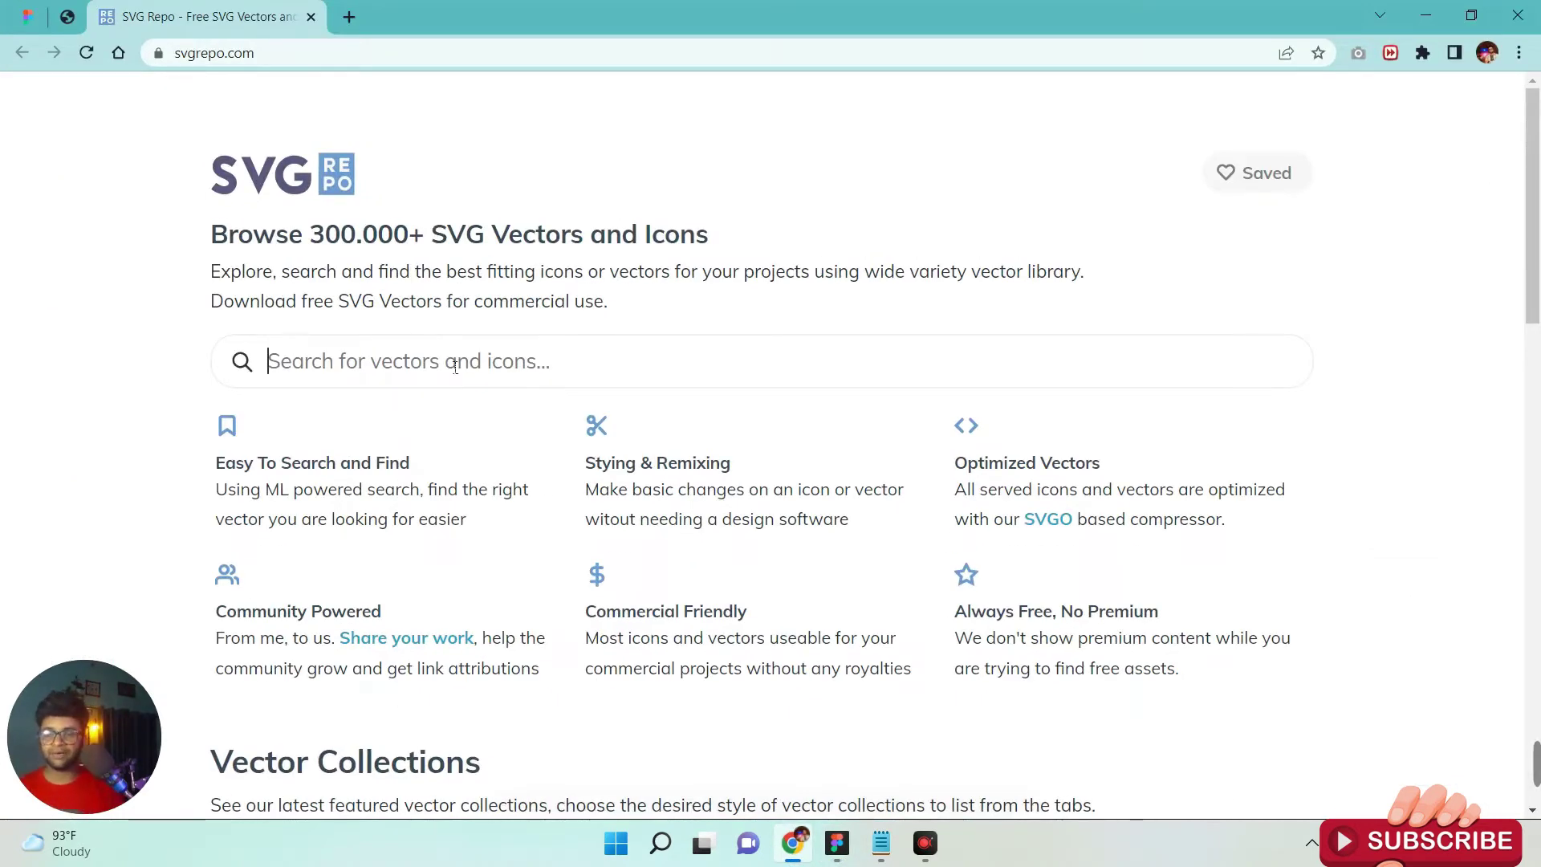
- Search SVG Repo for 'check' icons and go to the second results page
left_click(455, 367)
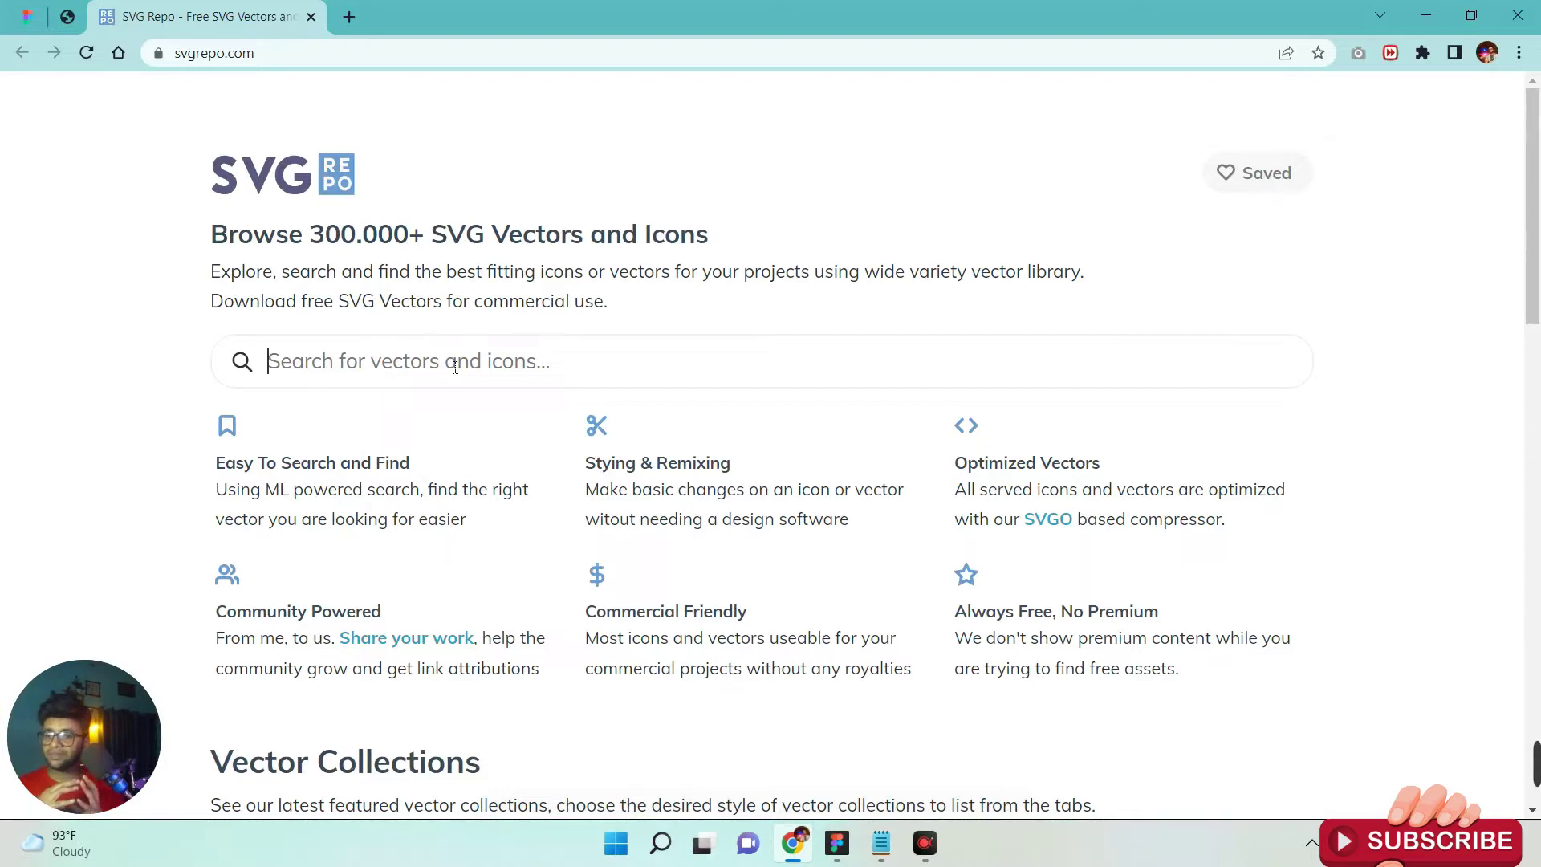
type("check")
key("Return")
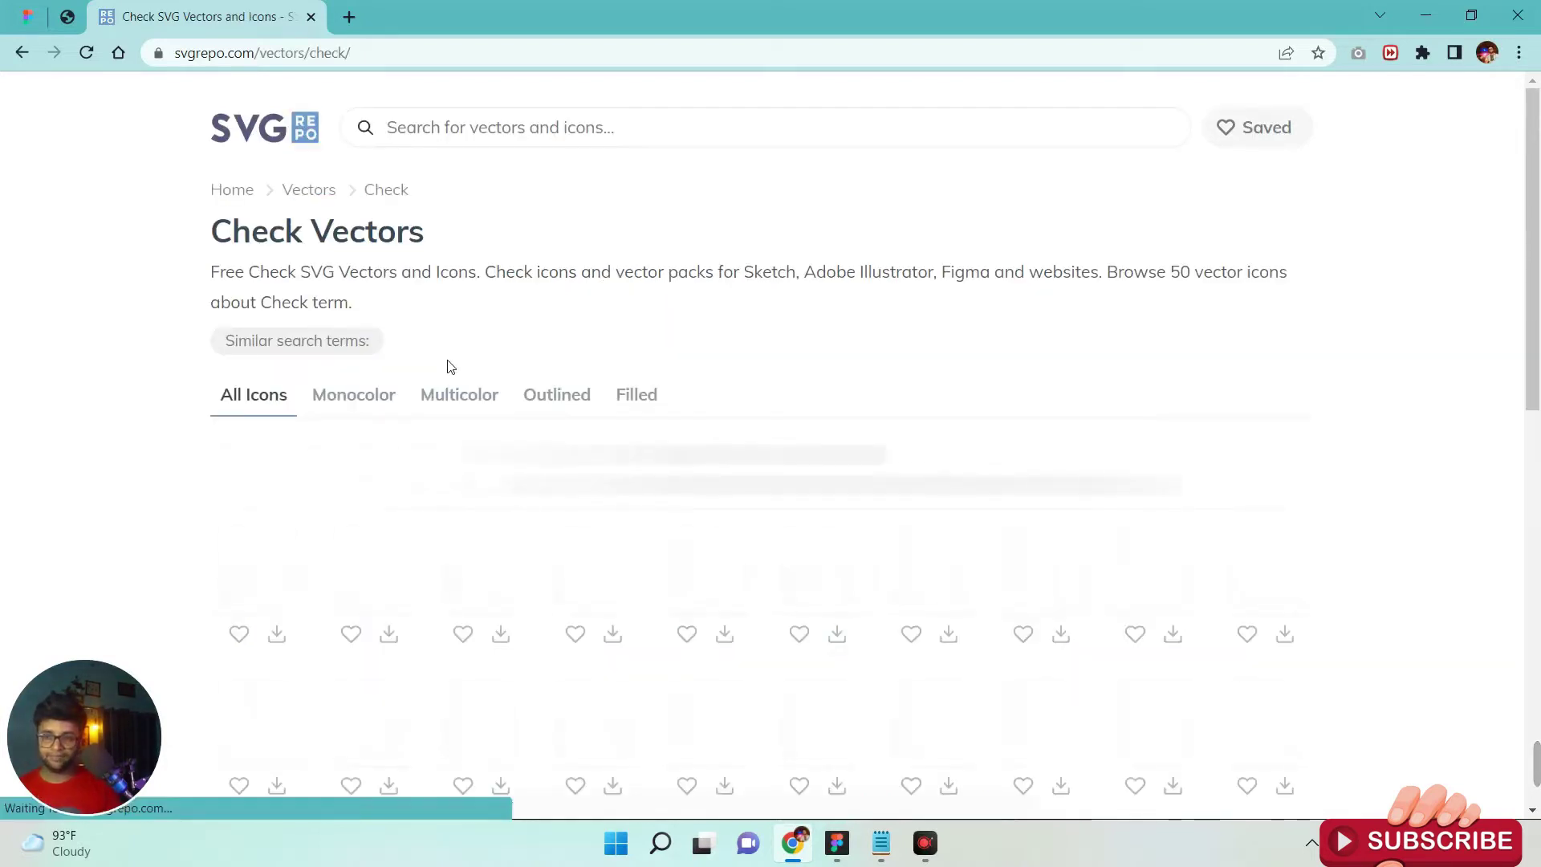
scroll(1051, 332, "down", 2)
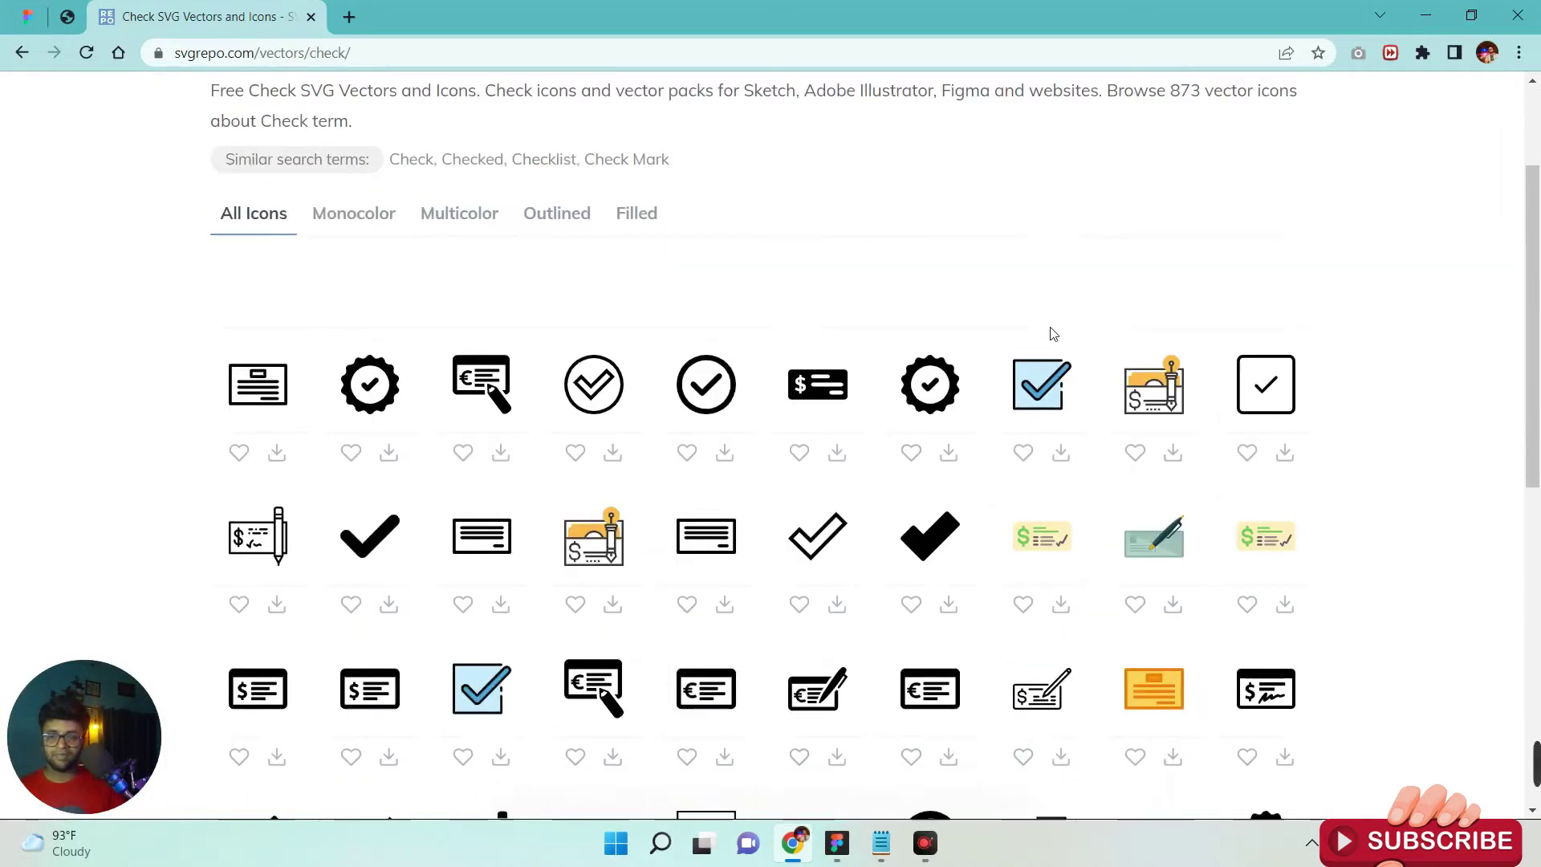
scroll(827, 541, "down", 3)
scroll(851, 543, "down", 4)
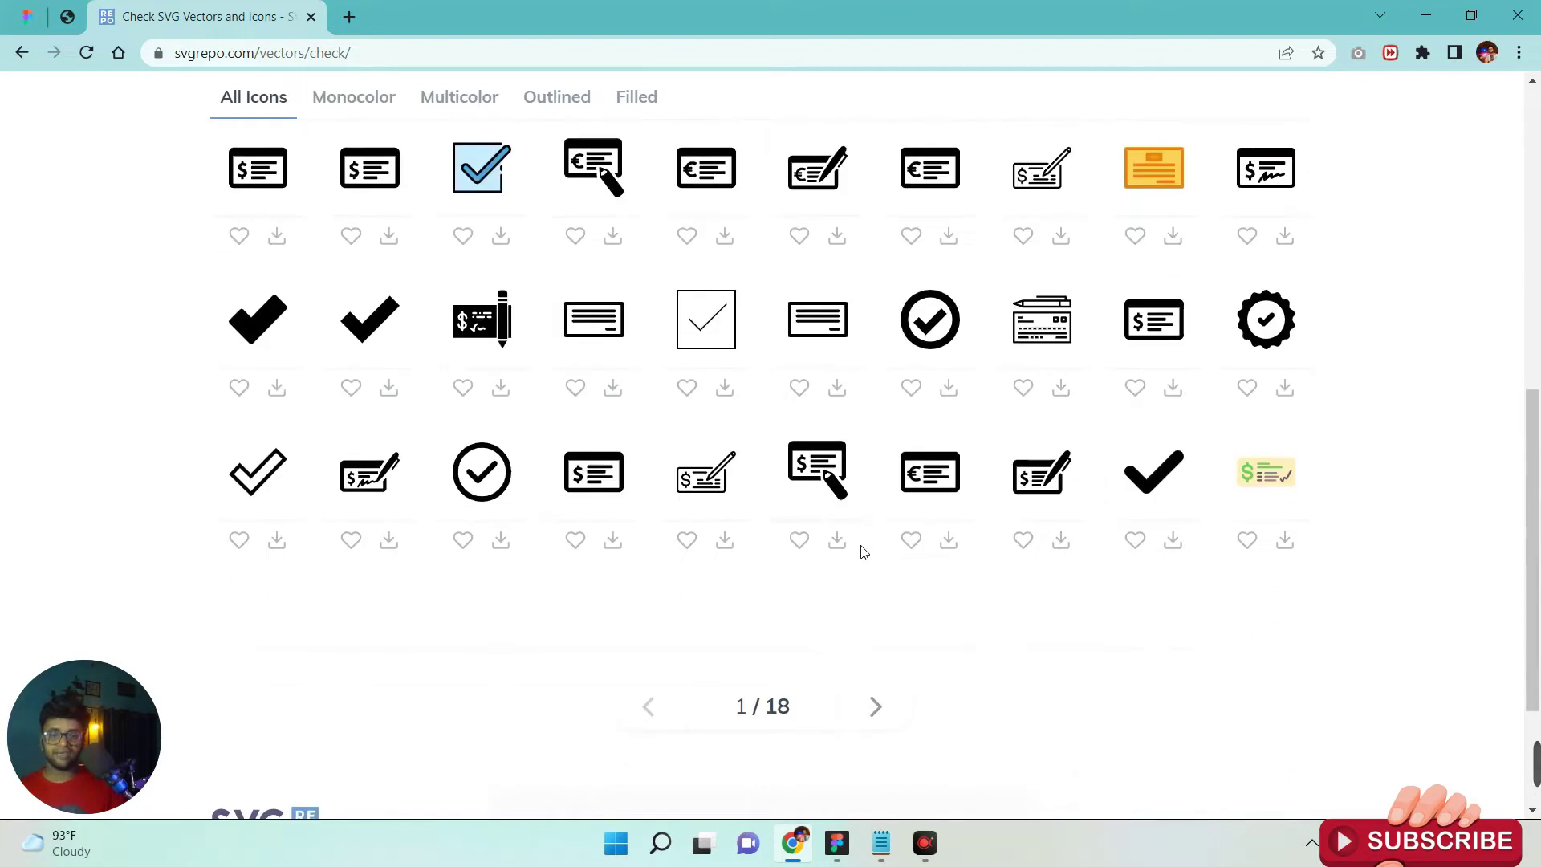
left_click(875, 706)
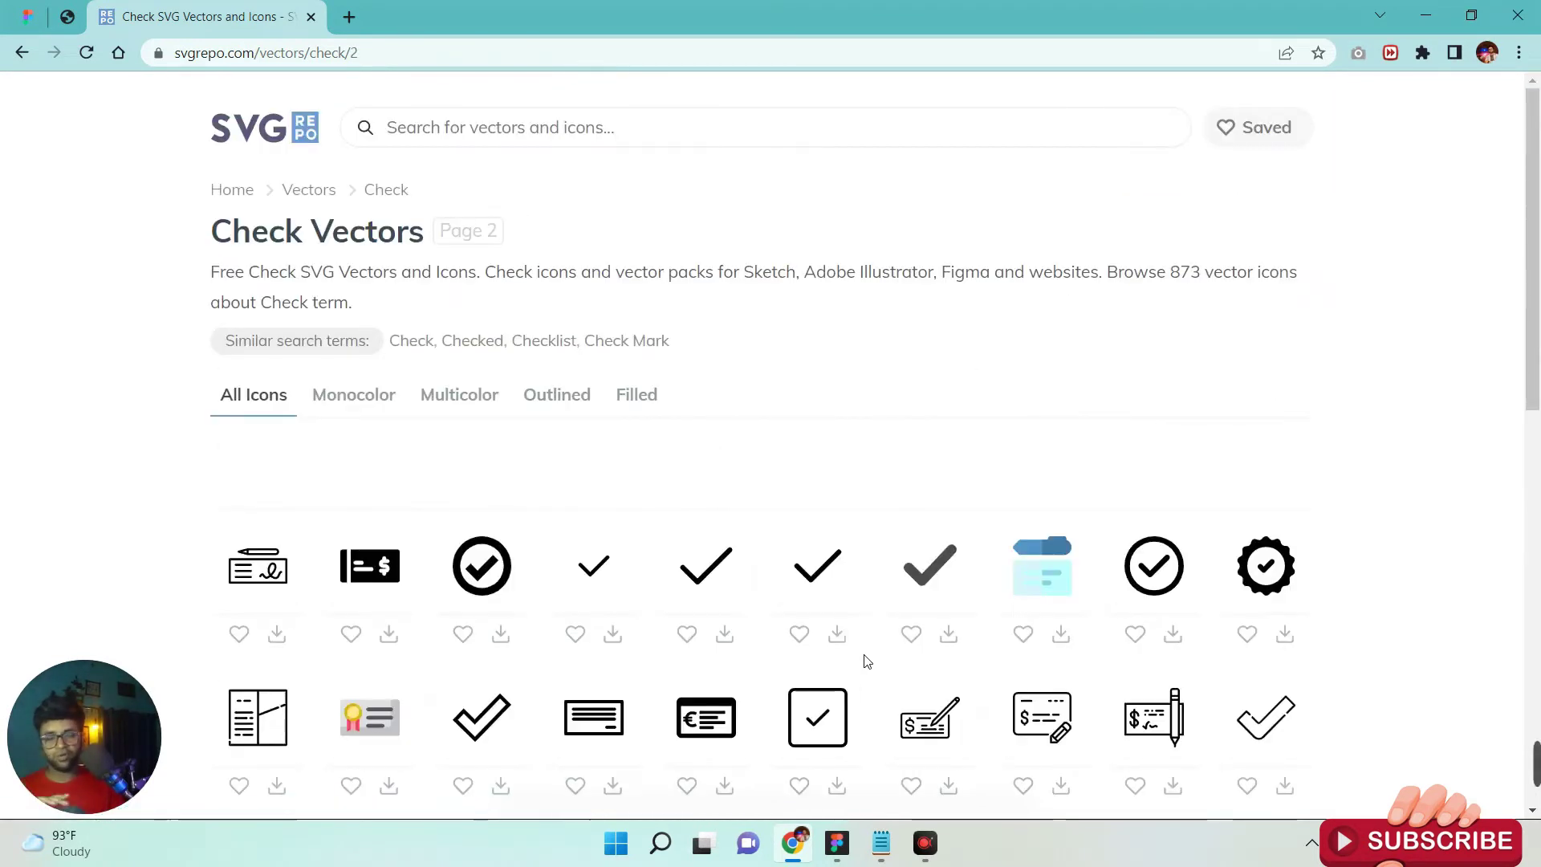
- Download the plain IconPark 'Check 100' icon as SVG and drag it onto the Figma canvas
scroll(752, 571, "down", 2)
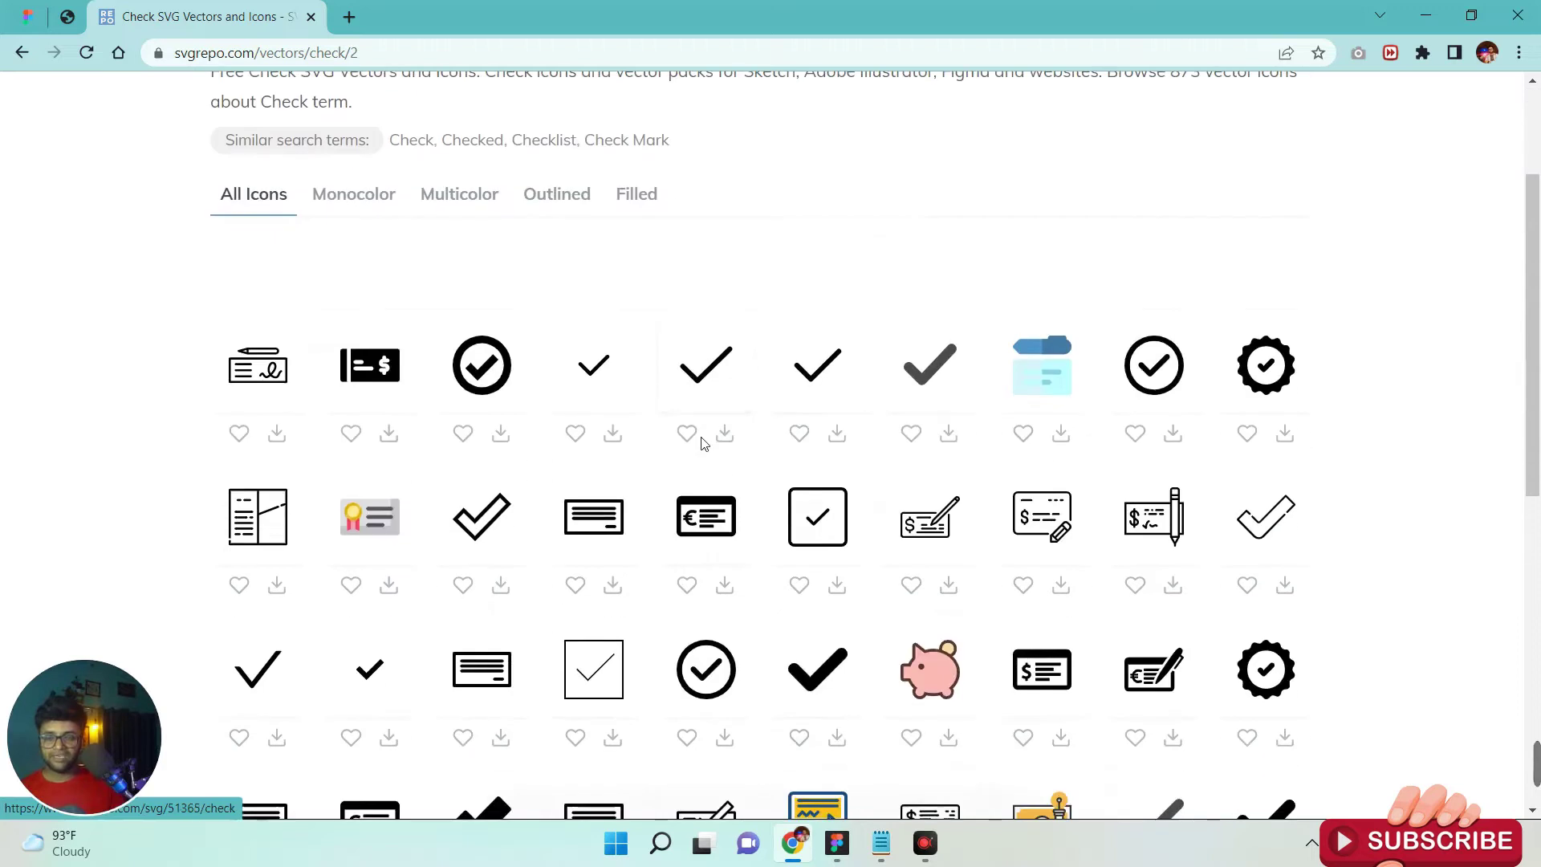
left_click(712, 374)
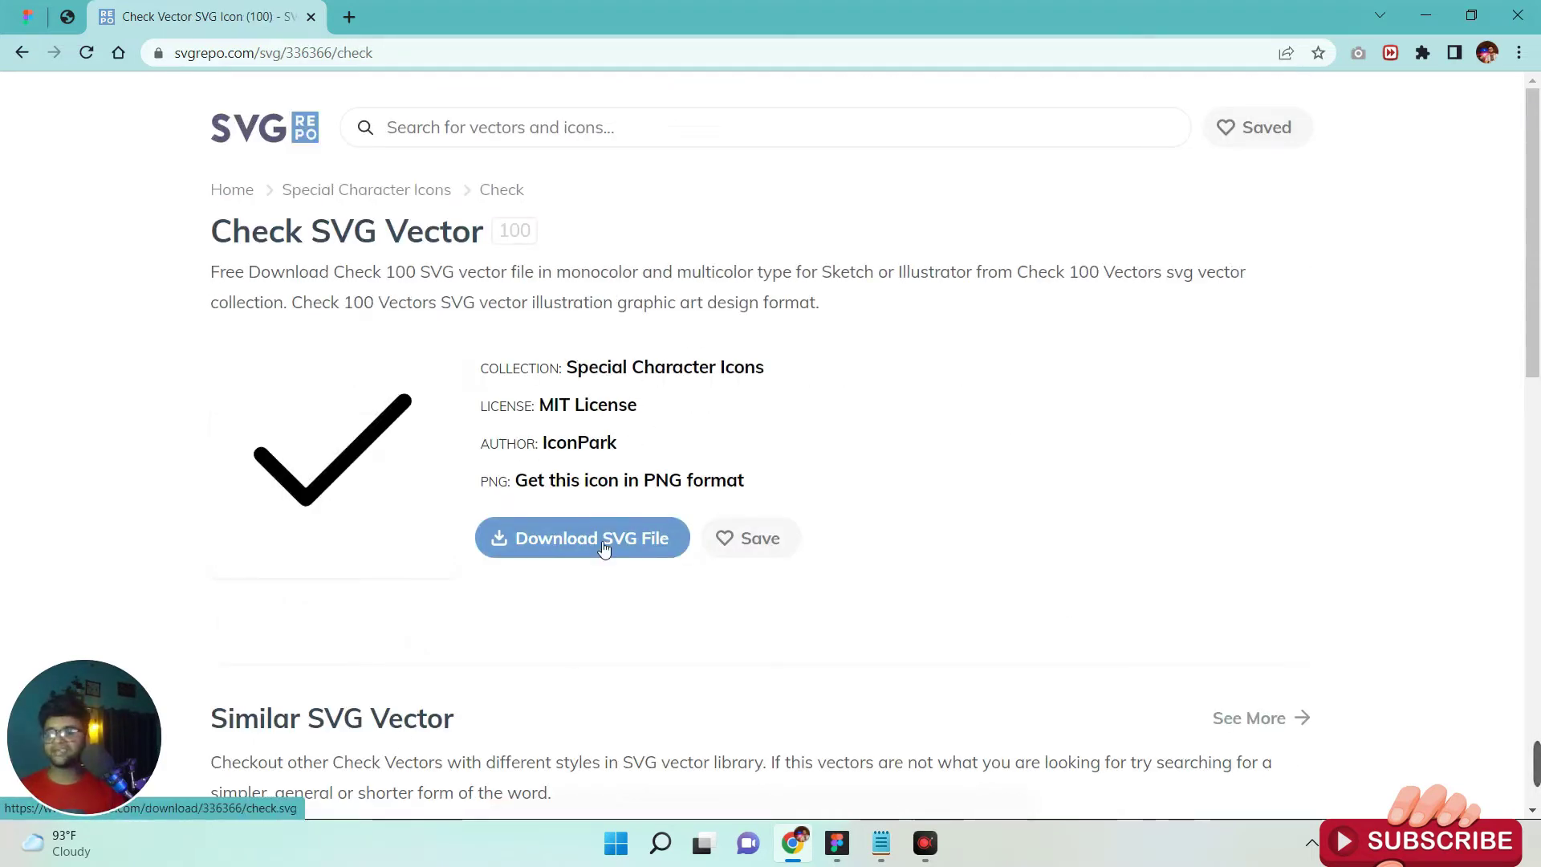
left_click(604, 545)
left_click_drag(81, 806, 1002, 398)
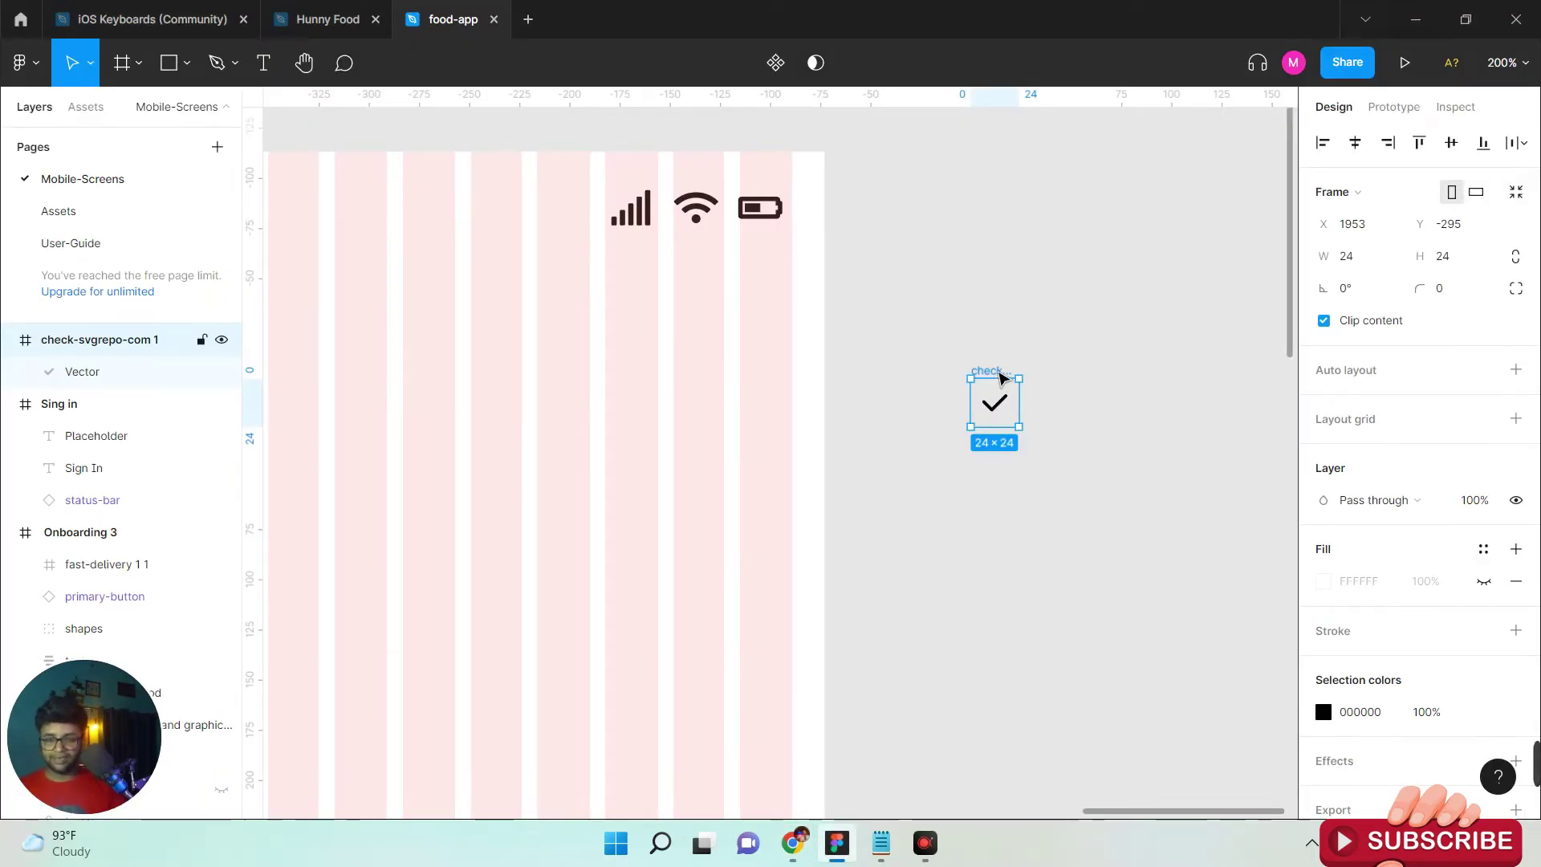
- Cut the imported check icon and paste it into the Sing in frame
key("Delete")
scroll(994, 503, "left", 5)
left_click(560, 614)
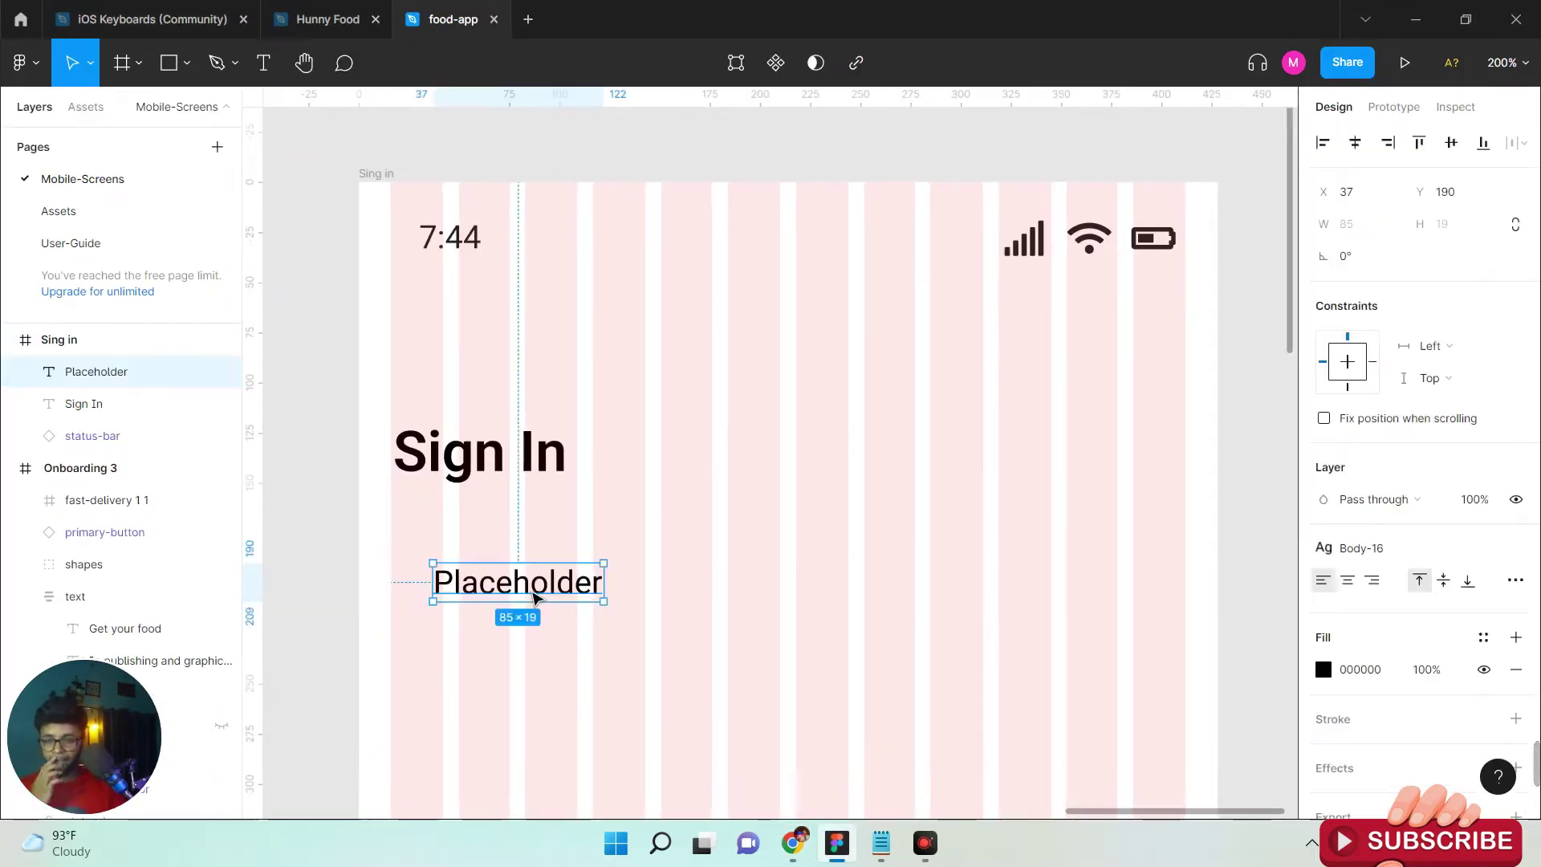
left_click_drag(778, 647, 614, 589)
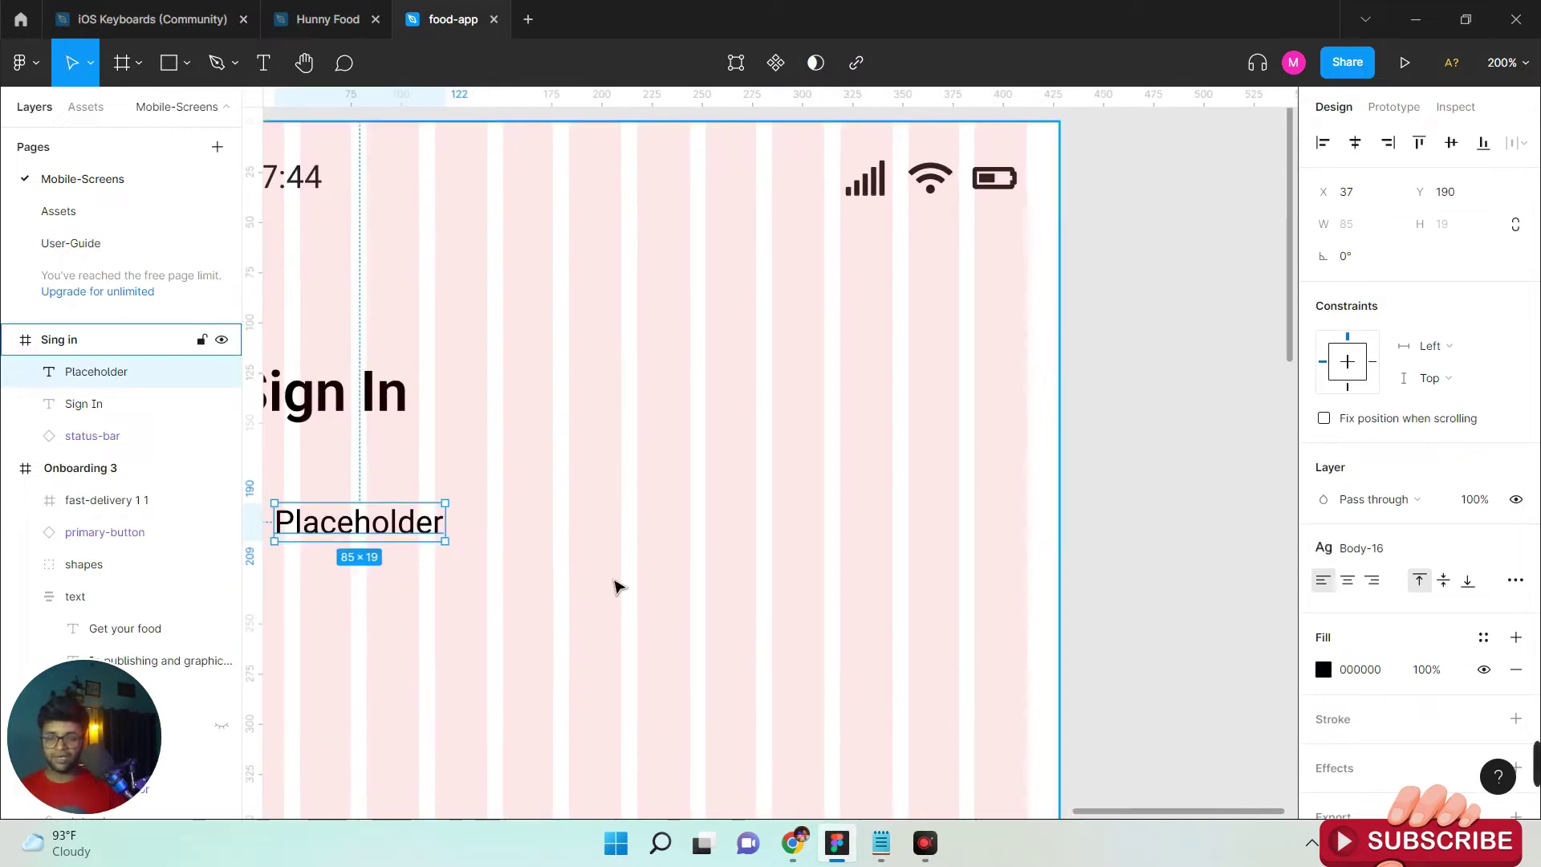
key("ctrl+v")
left_click(27, 373)
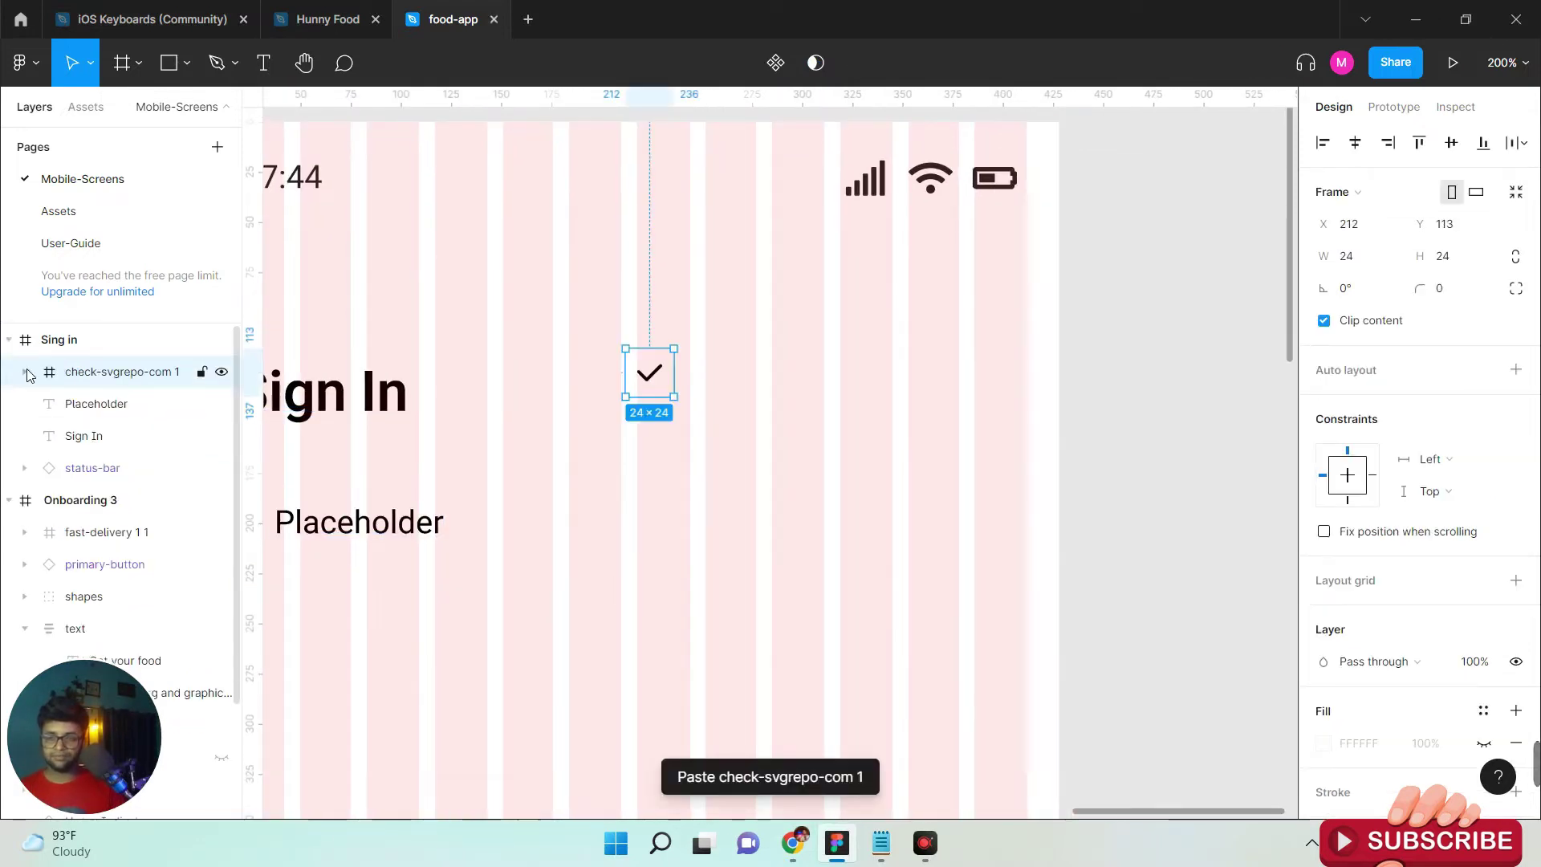
- Nudge the check icon to Y 183, level with Placeholder, and select both layers
left_click(71, 405, "shift")
left_click(90, 404)
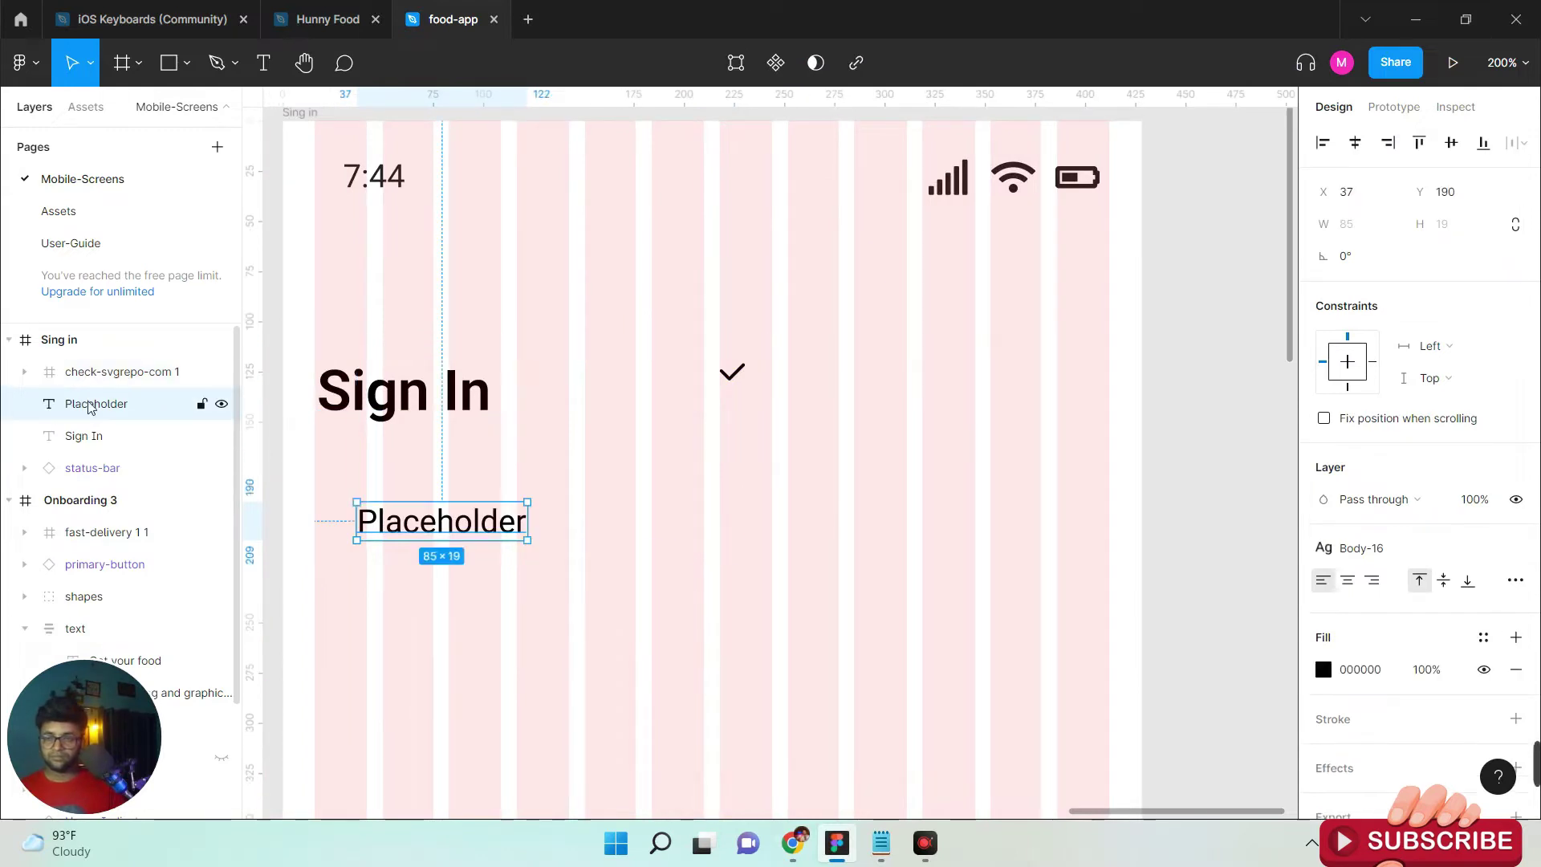
left_click(734, 377)
key("shift+Down")
key("shift+Down")
key("shift+Down")
key("shift+Down")
key("shift+Down")
key("shift+Down")
key("shift+Down")
key("shift+Down")
key("shift+Down")
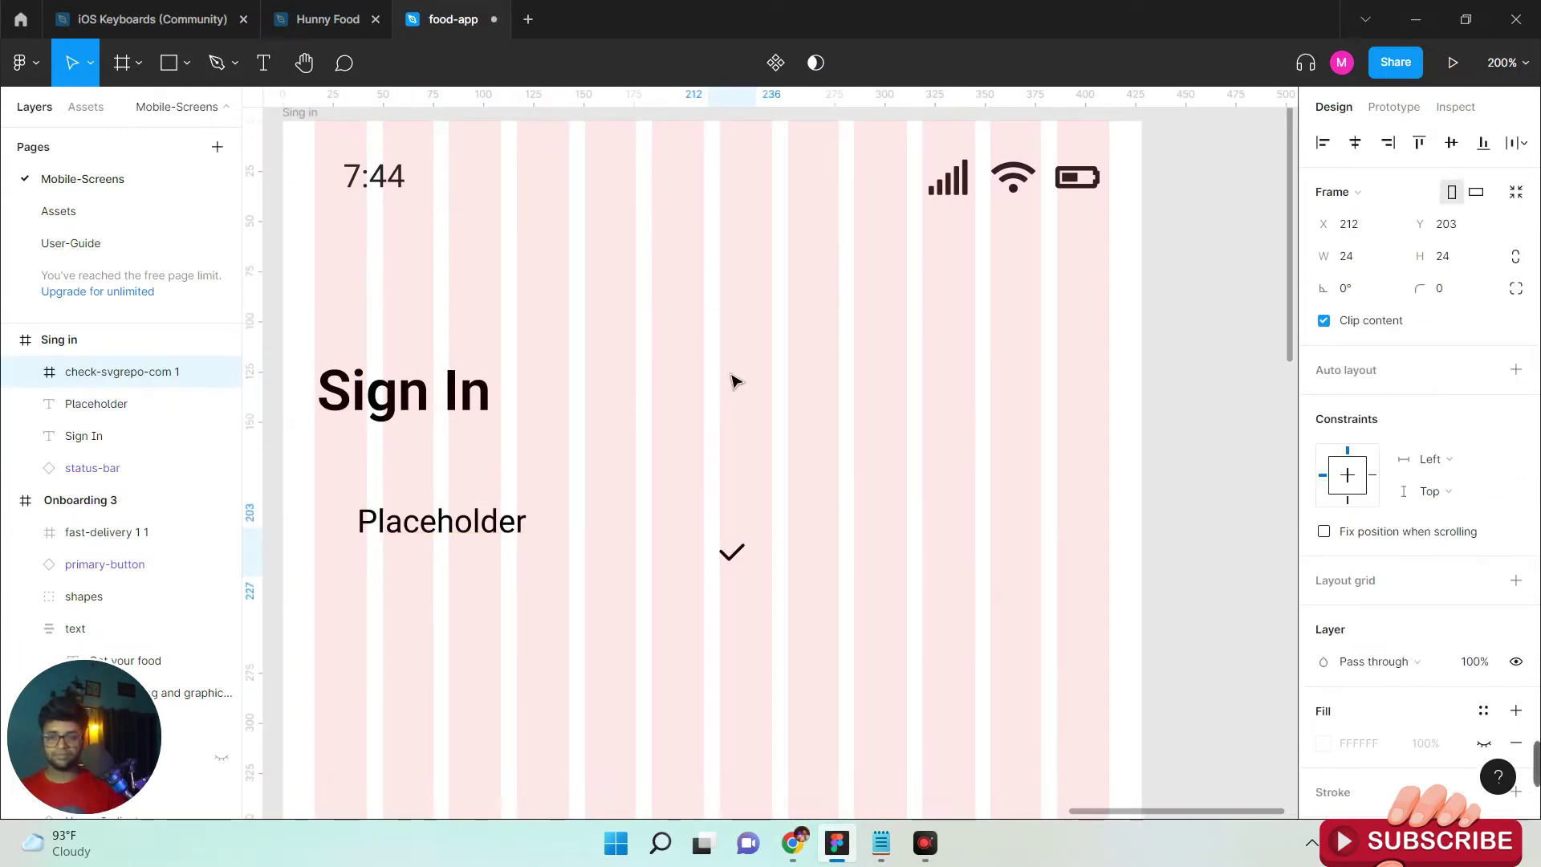
key("shift+Up")
key("shift+Up")
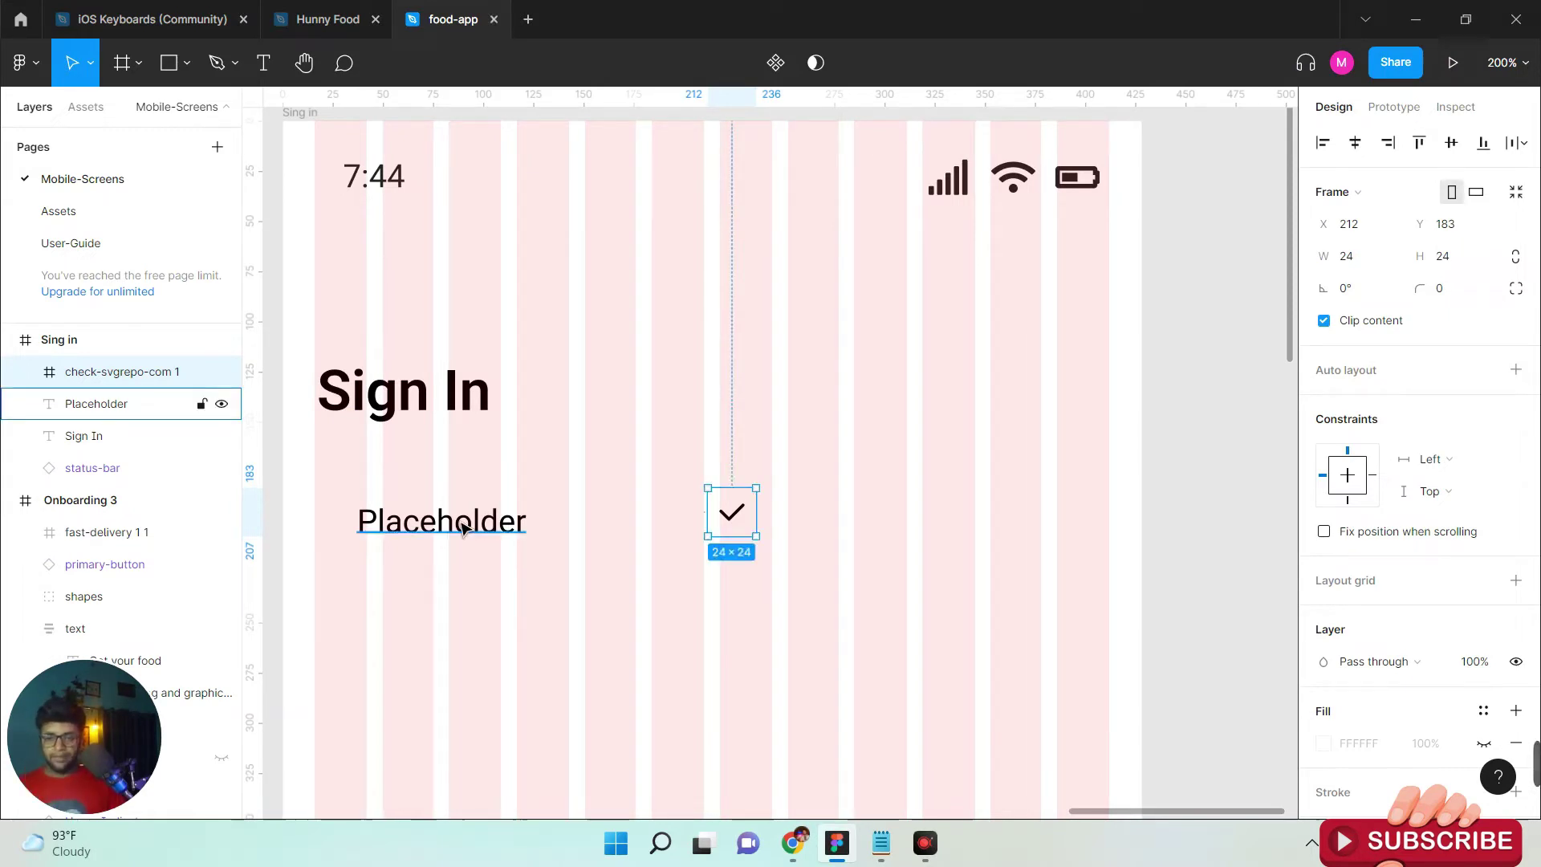
left_click(464, 528)
left_click(747, 520)
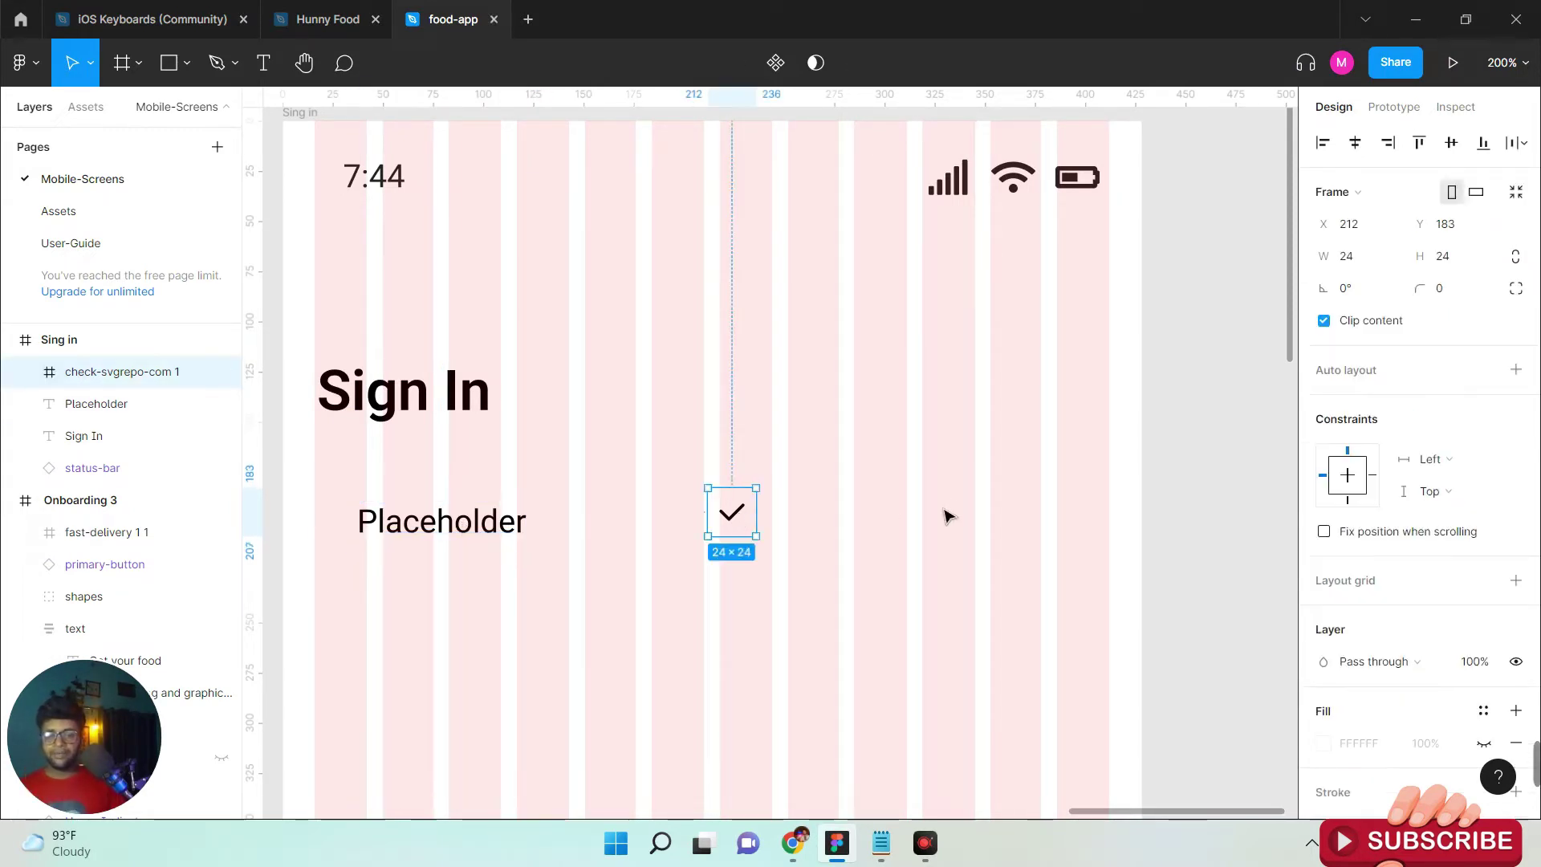
left_click(100, 410, "shift")
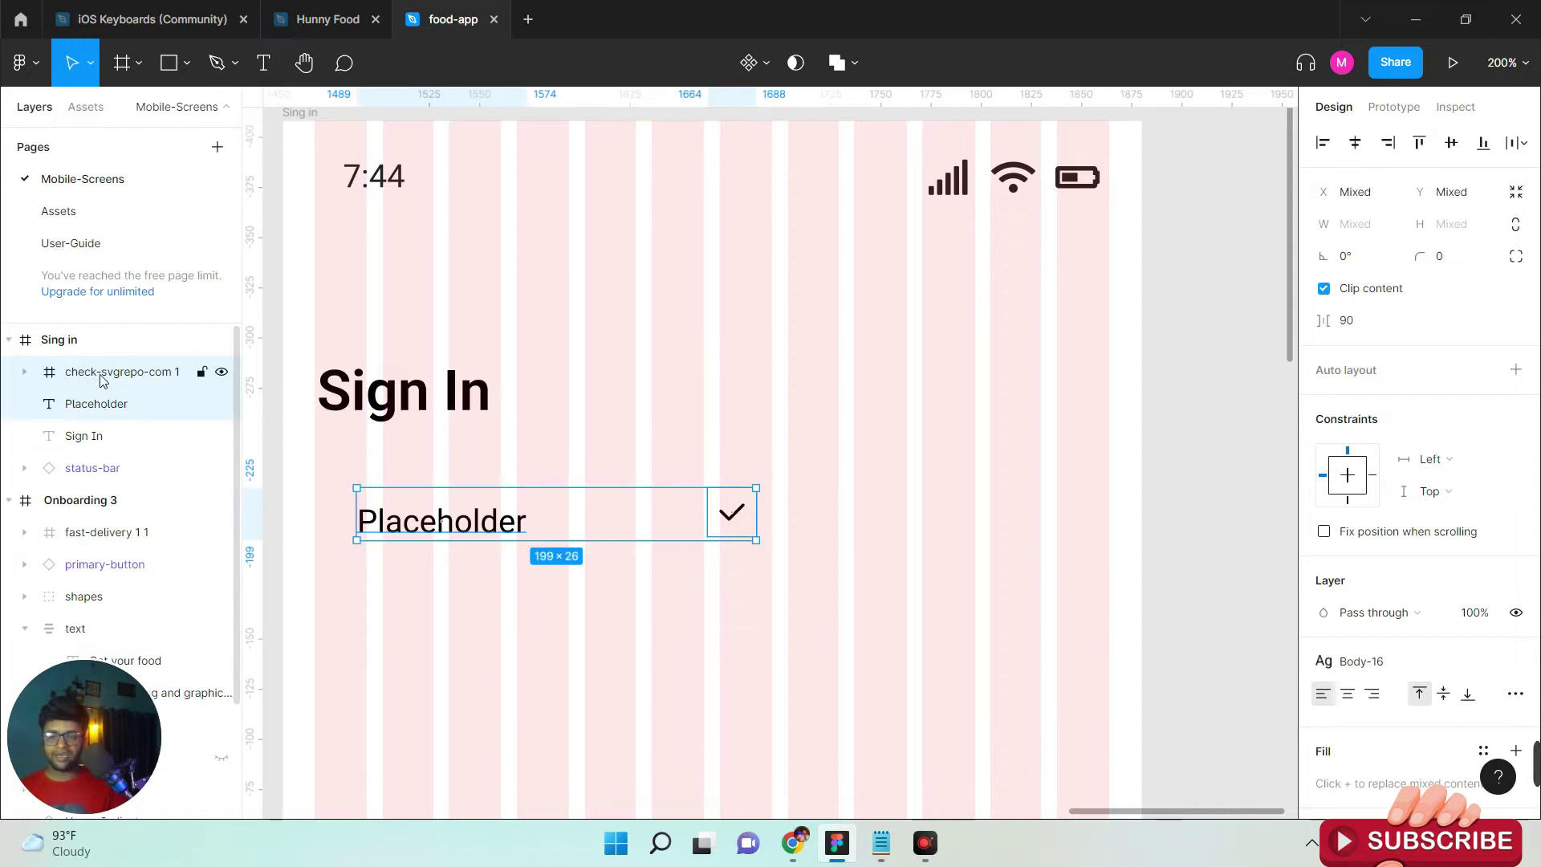
- Wrap Placeholder and check in an auto-layout frame named 'input'
right_click(517, 545)
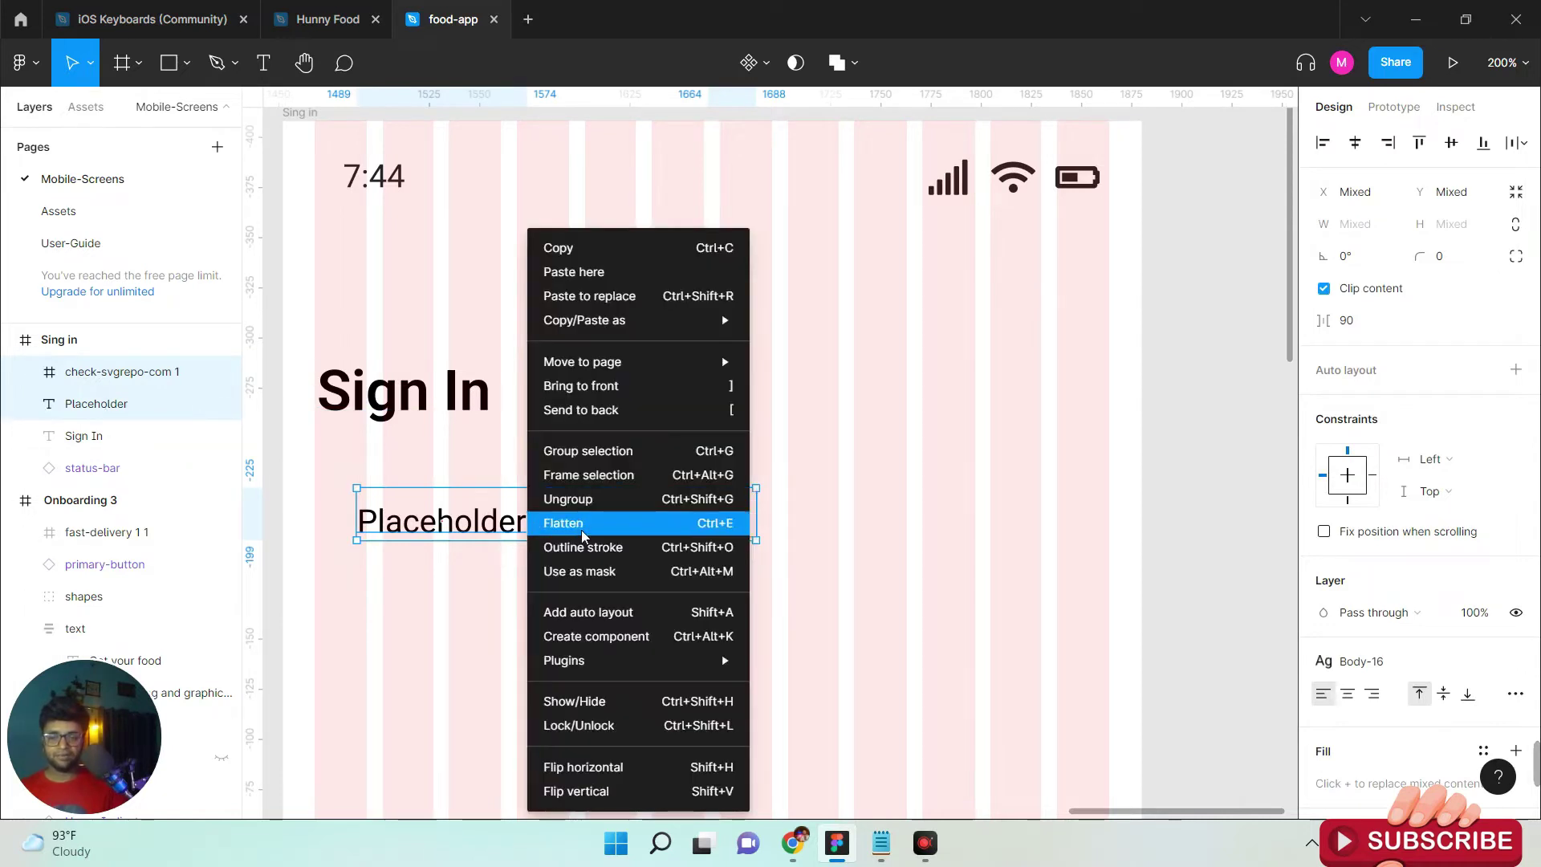
left_click(599, 618)
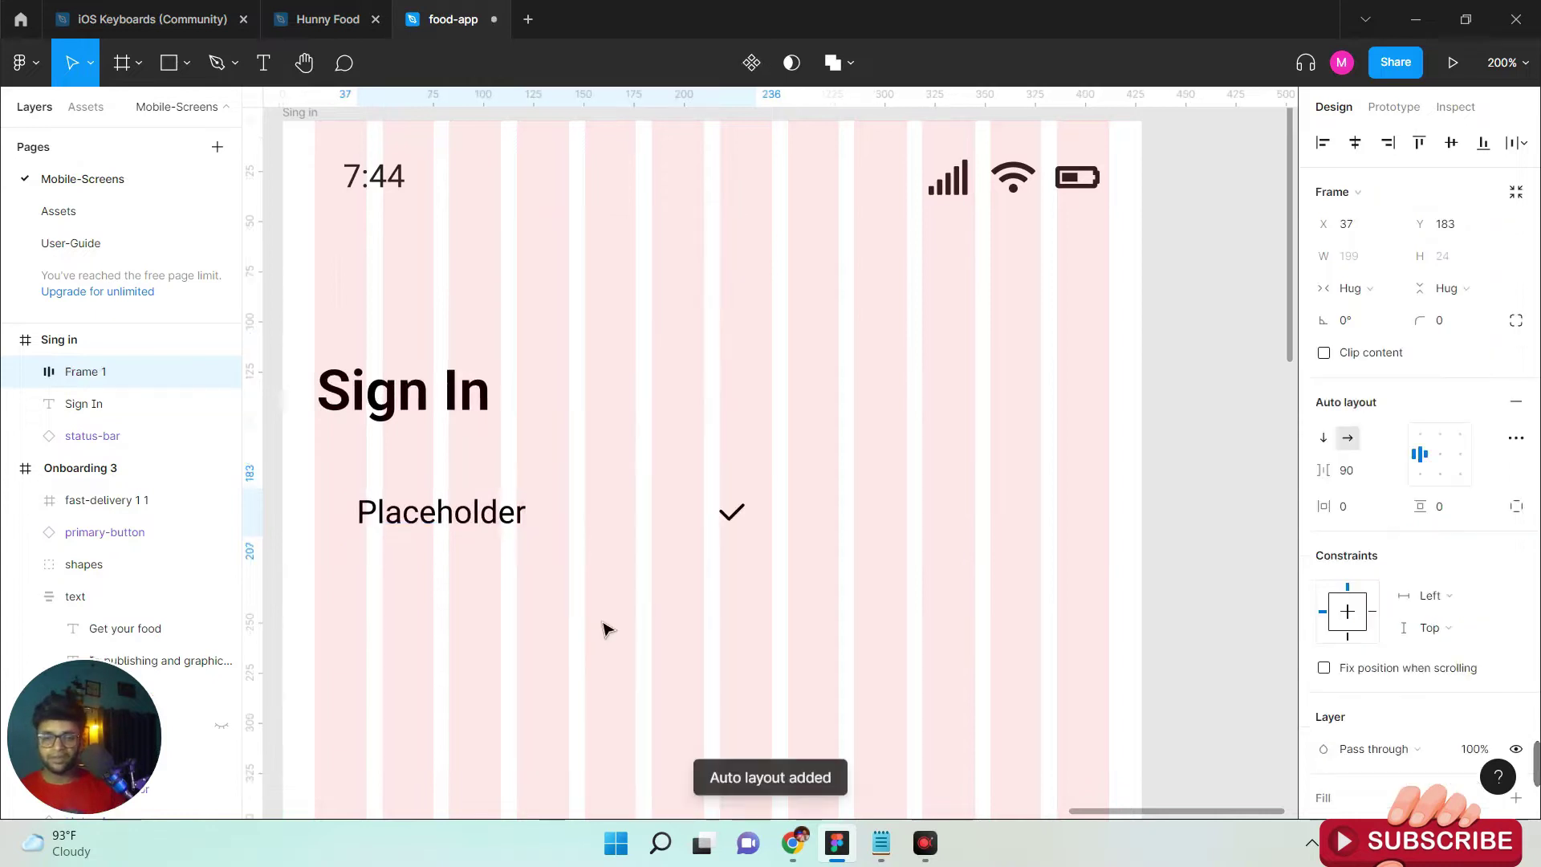
left_click(656, 523)
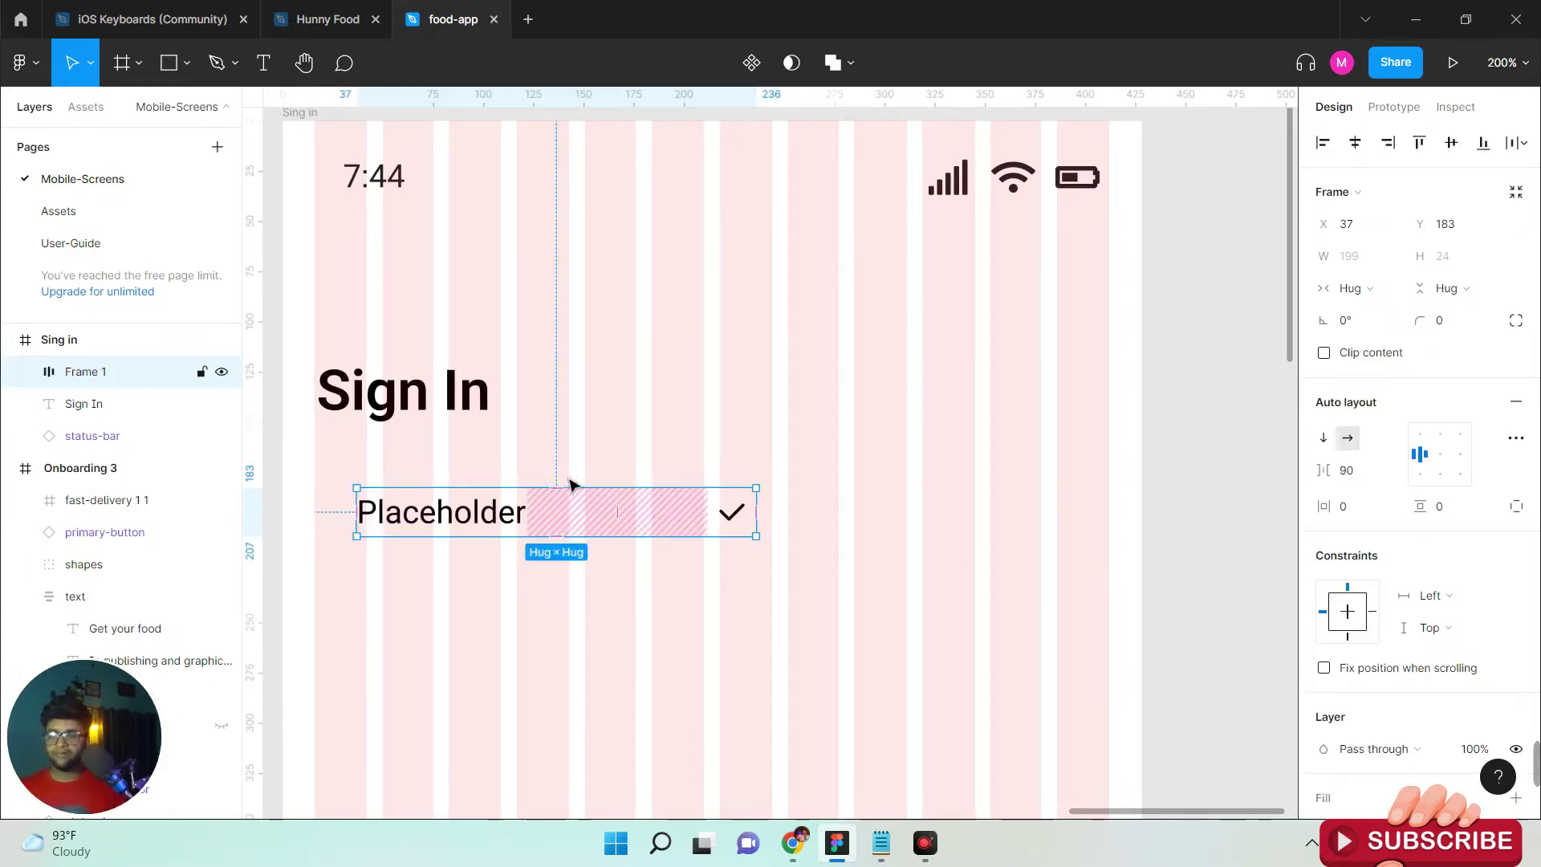
double_click(87, 374)
type("inp")
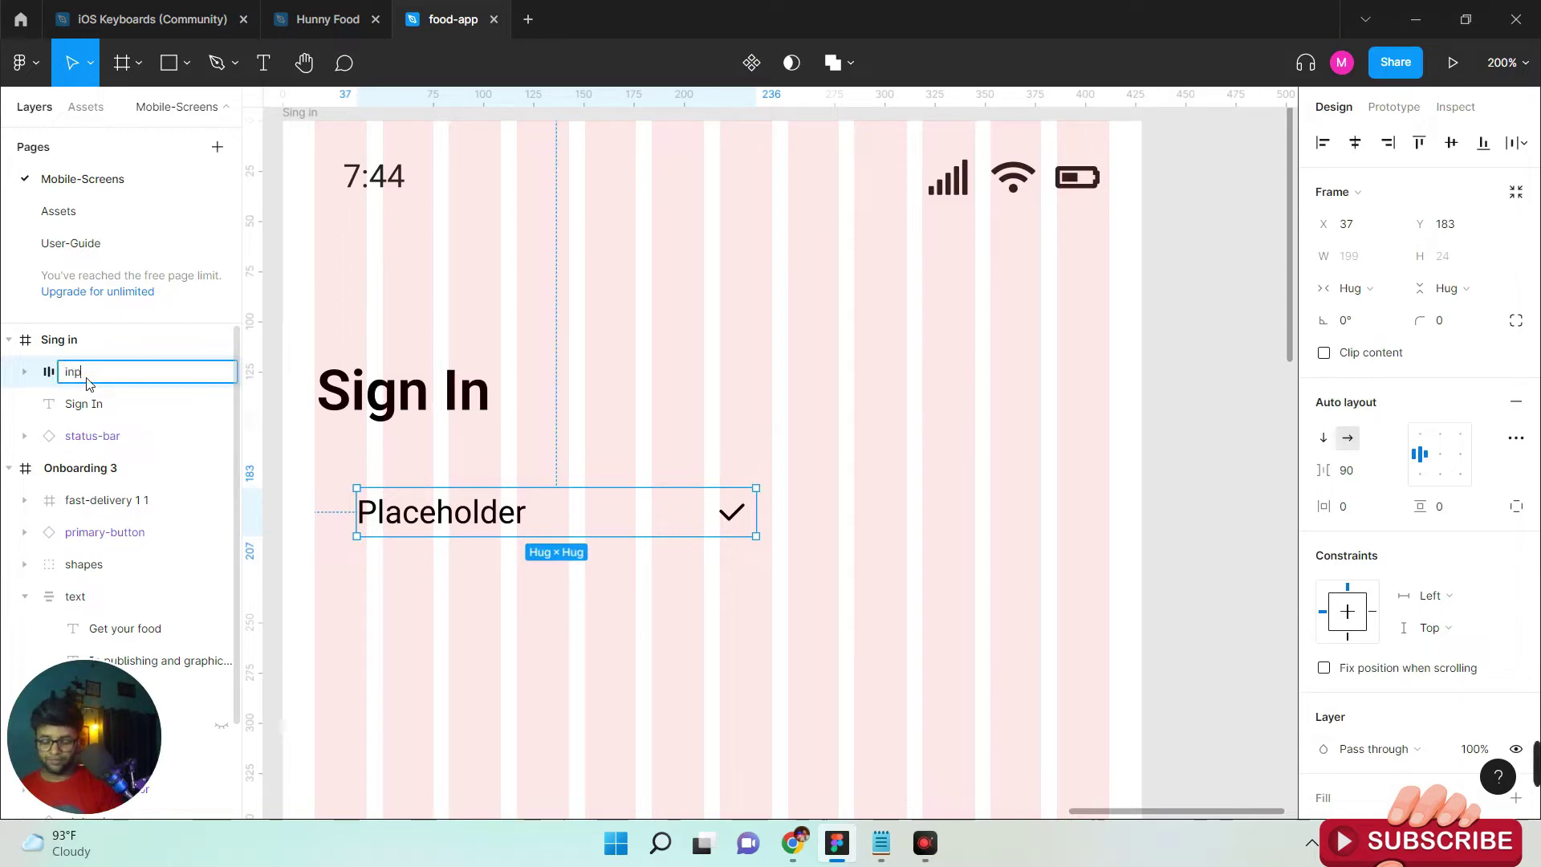
type("ut")
key("Return")
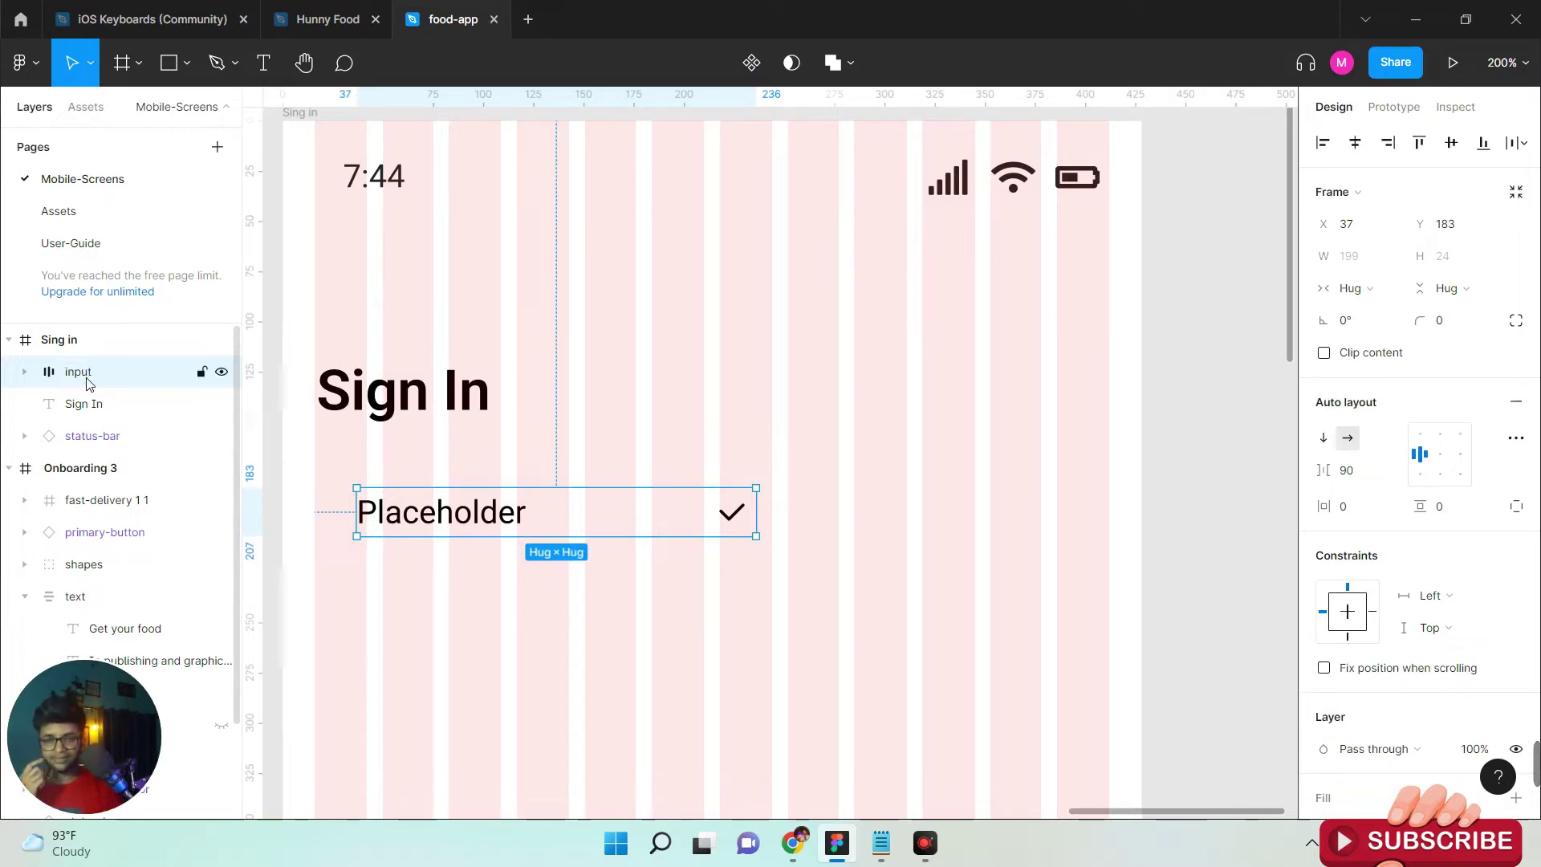
- Position the input row at X 17 and stretch it to 395 px wide
left_click_drag(413, 513, 372, 522)
key("Right")
key("Right")
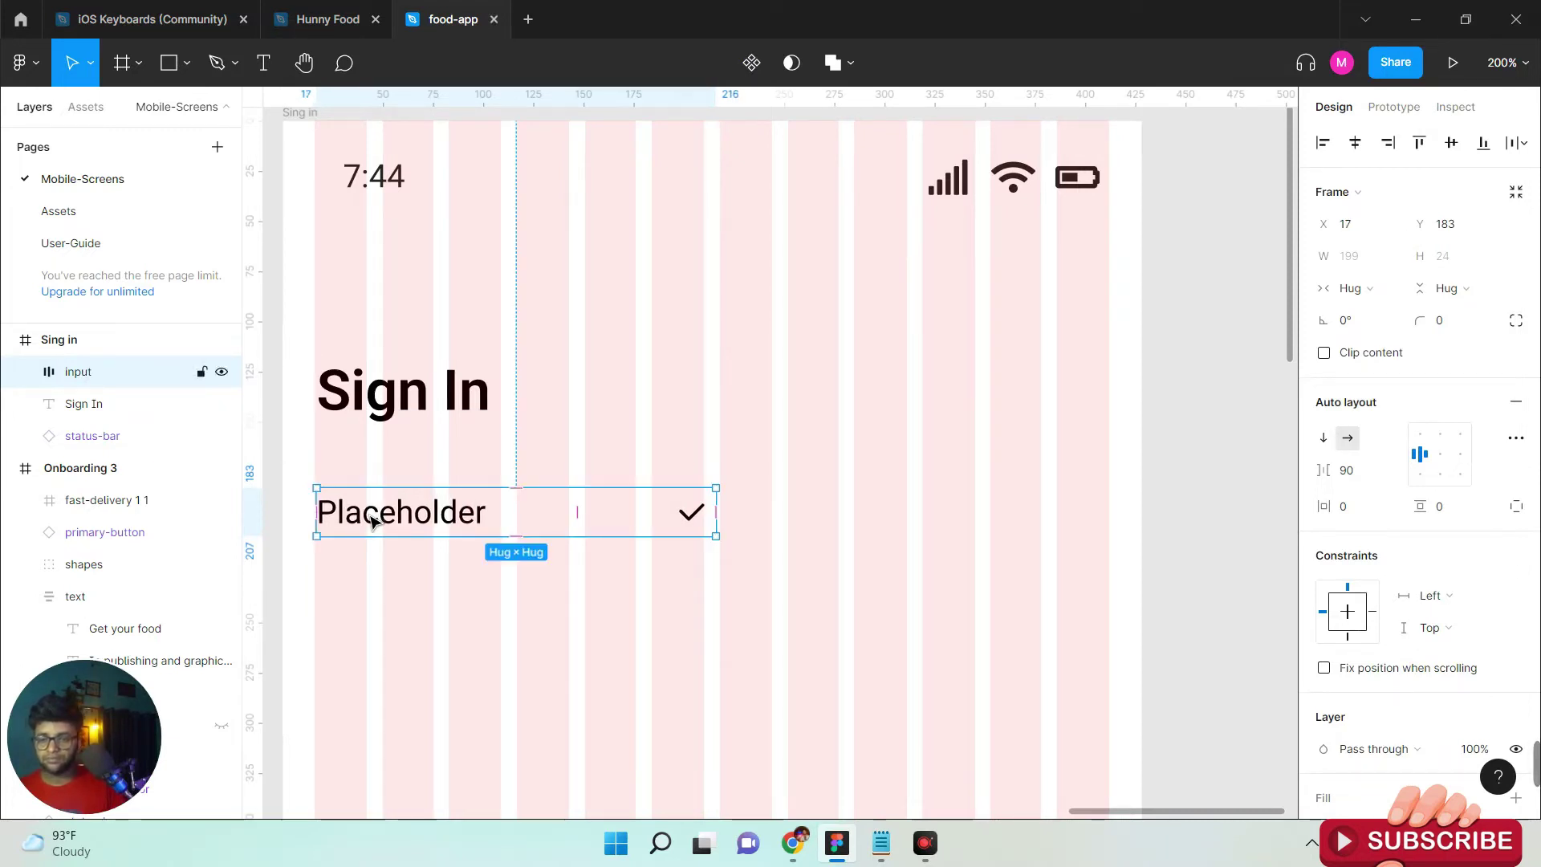
left_click_drag(717, 527, 1121, 527)
left_click(1160, 513)
left_click(843, 527)
- Set the gap to 0 and Space between spacing, then view Hunny Food
left_click(24, 372)
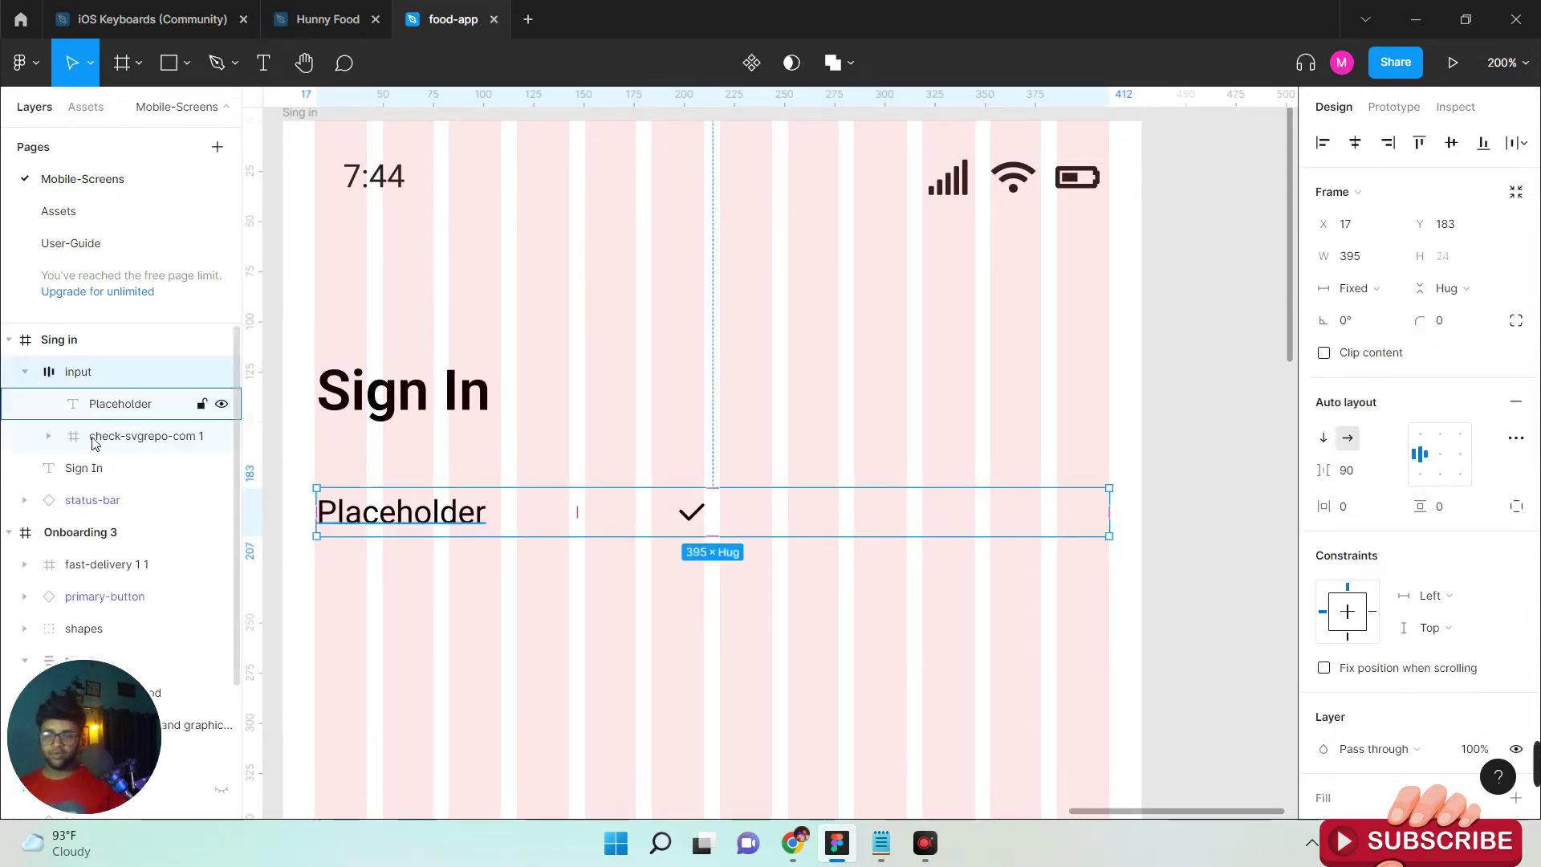
left_click(88, 404)
left_click(24, 372)
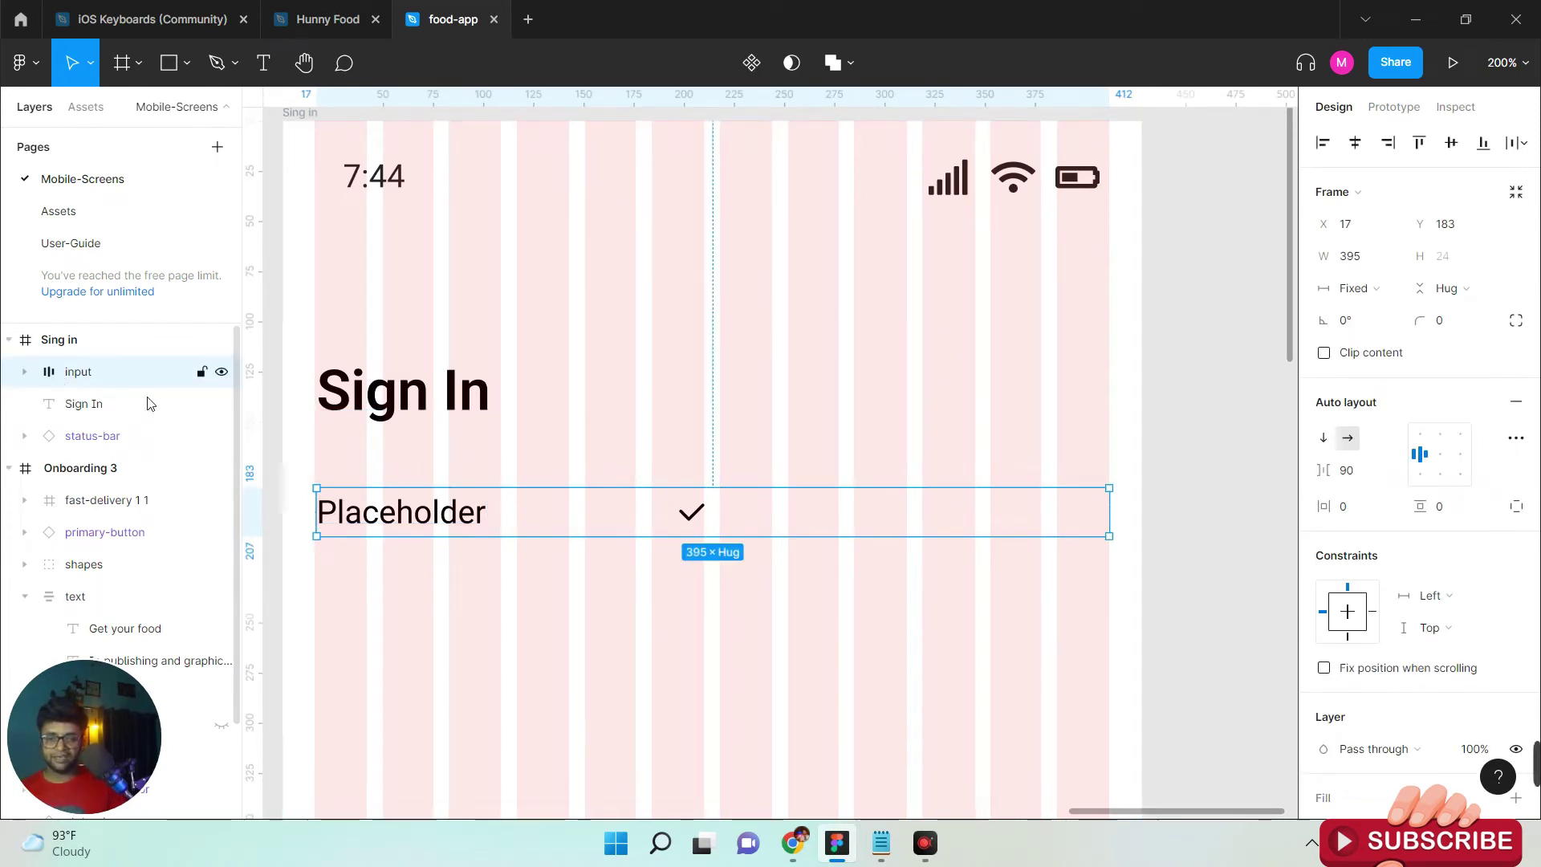
left_click(1342, 472)
type("0")
key("Return")
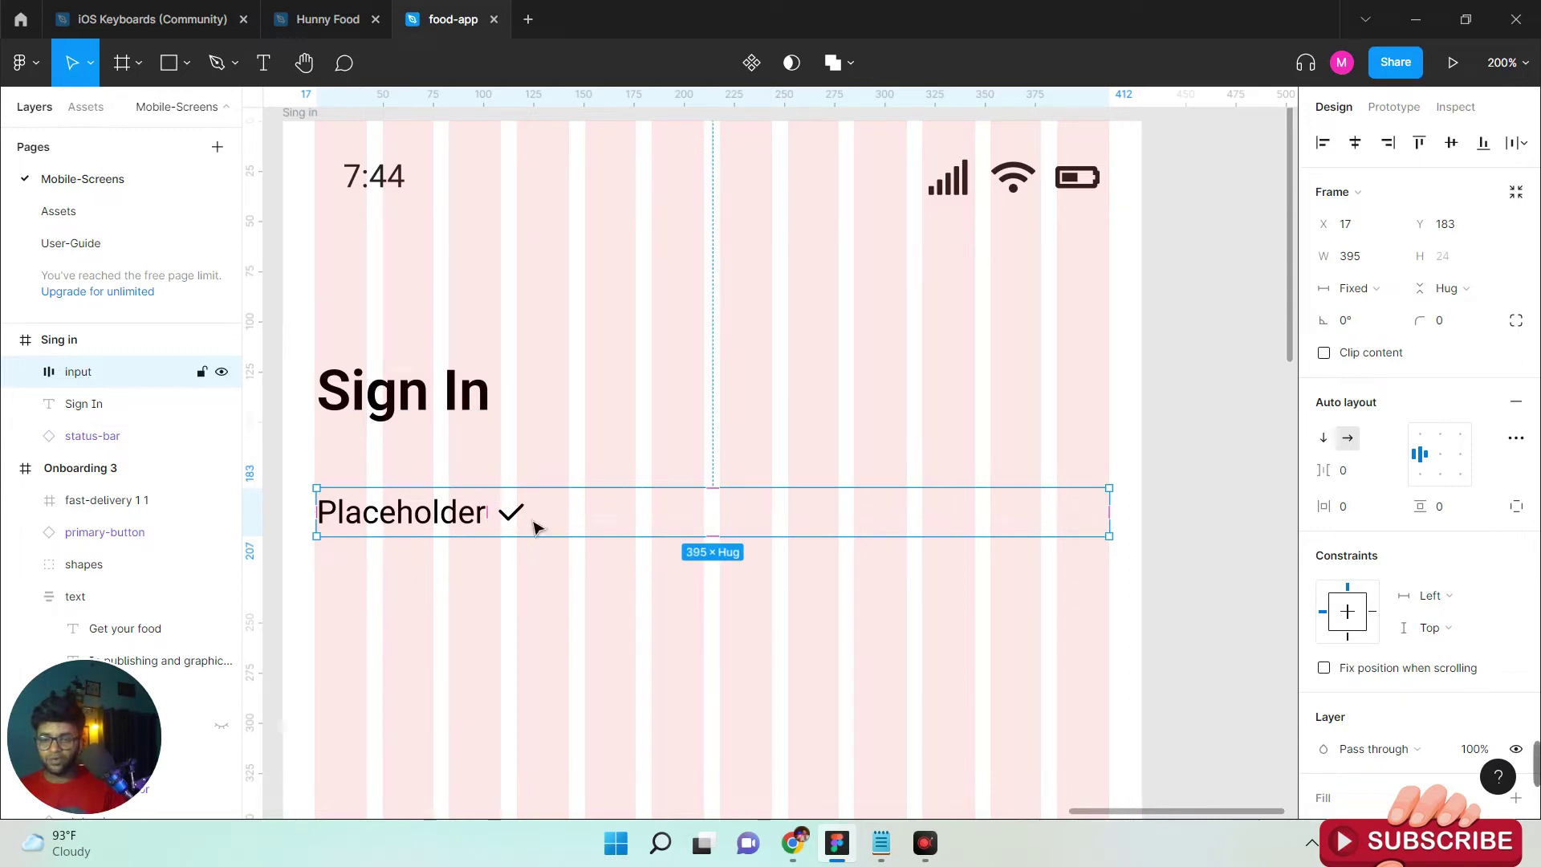
left_click(1516, 439)
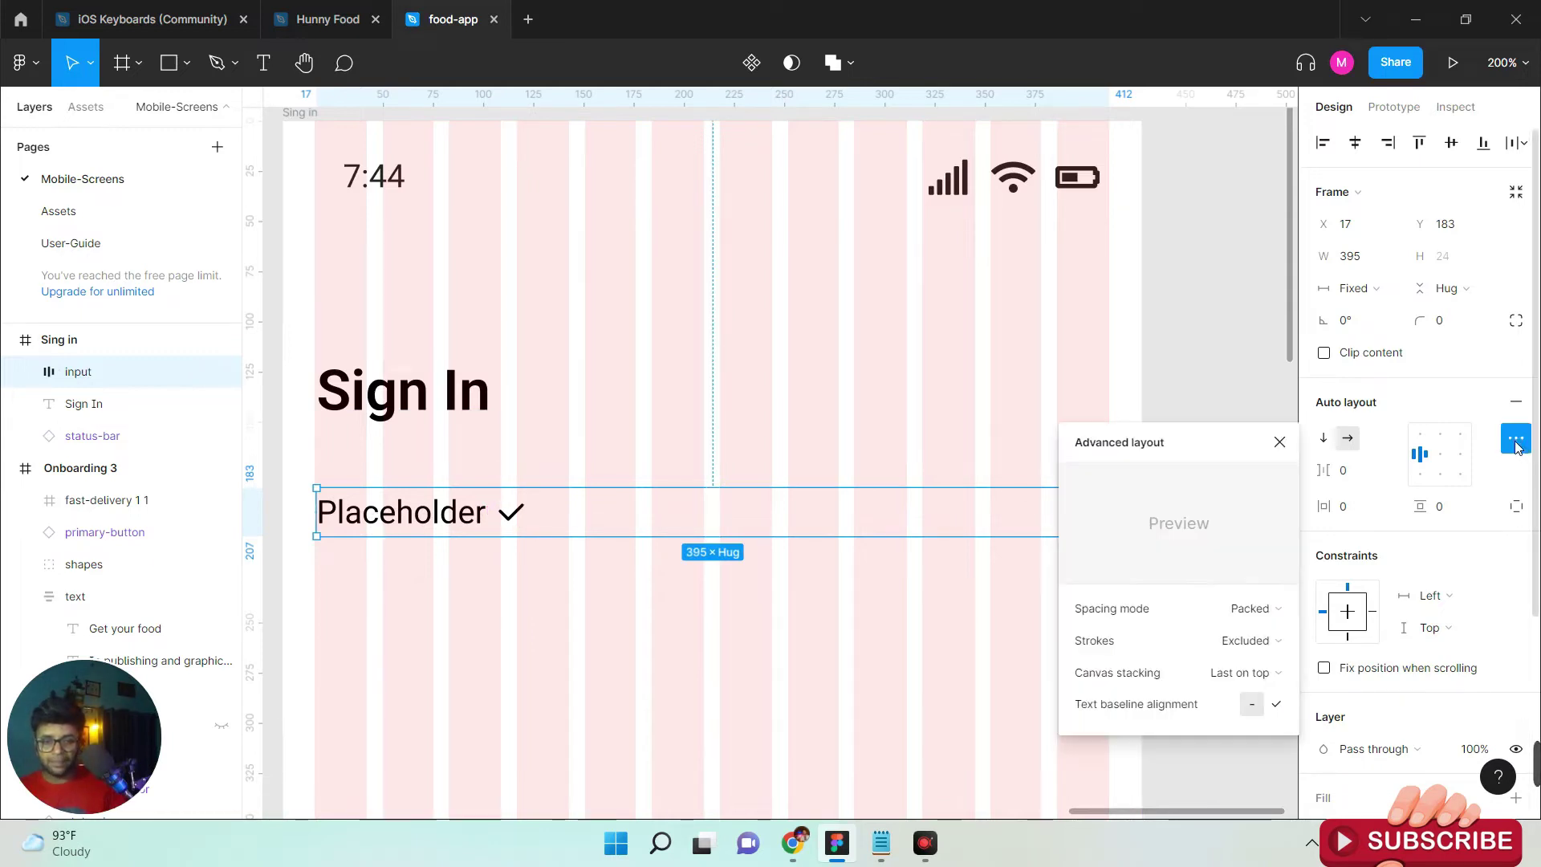
left_click(1254, 608)
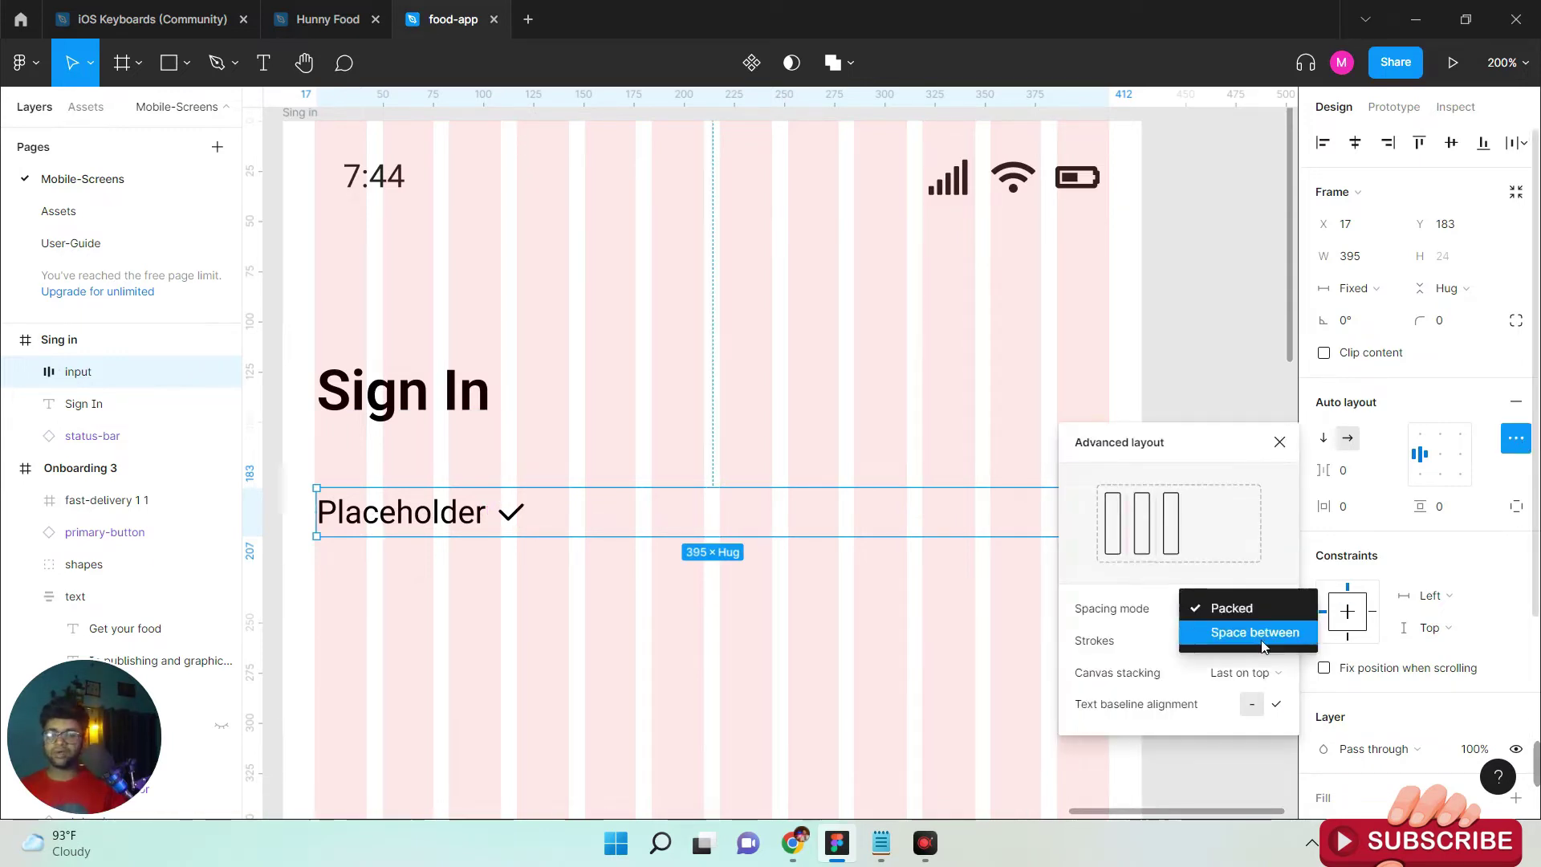
left_click(1265, 636)
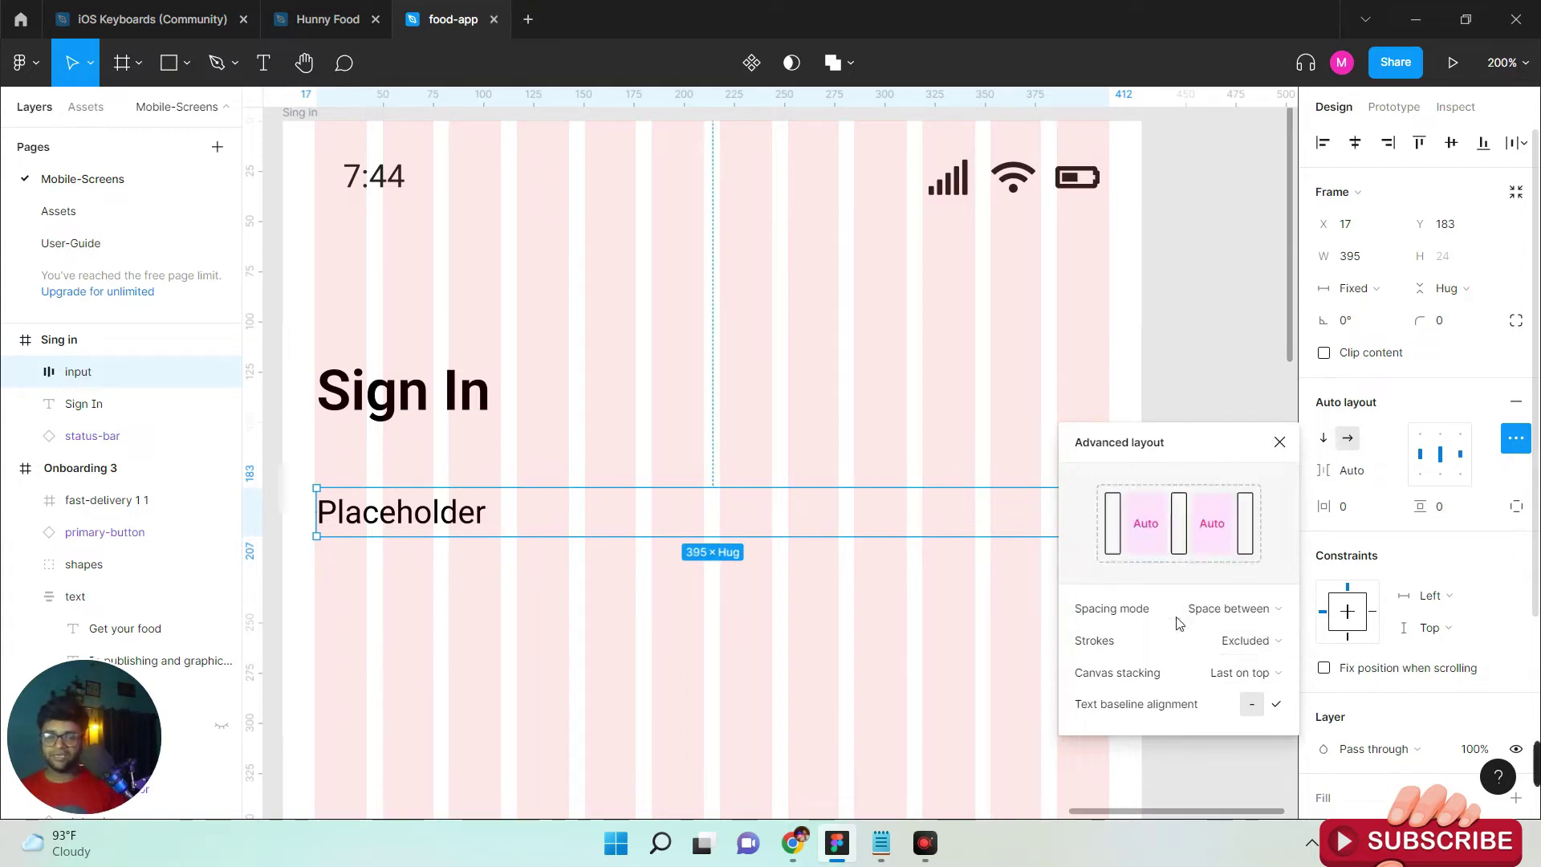
left_click(1279, 442)
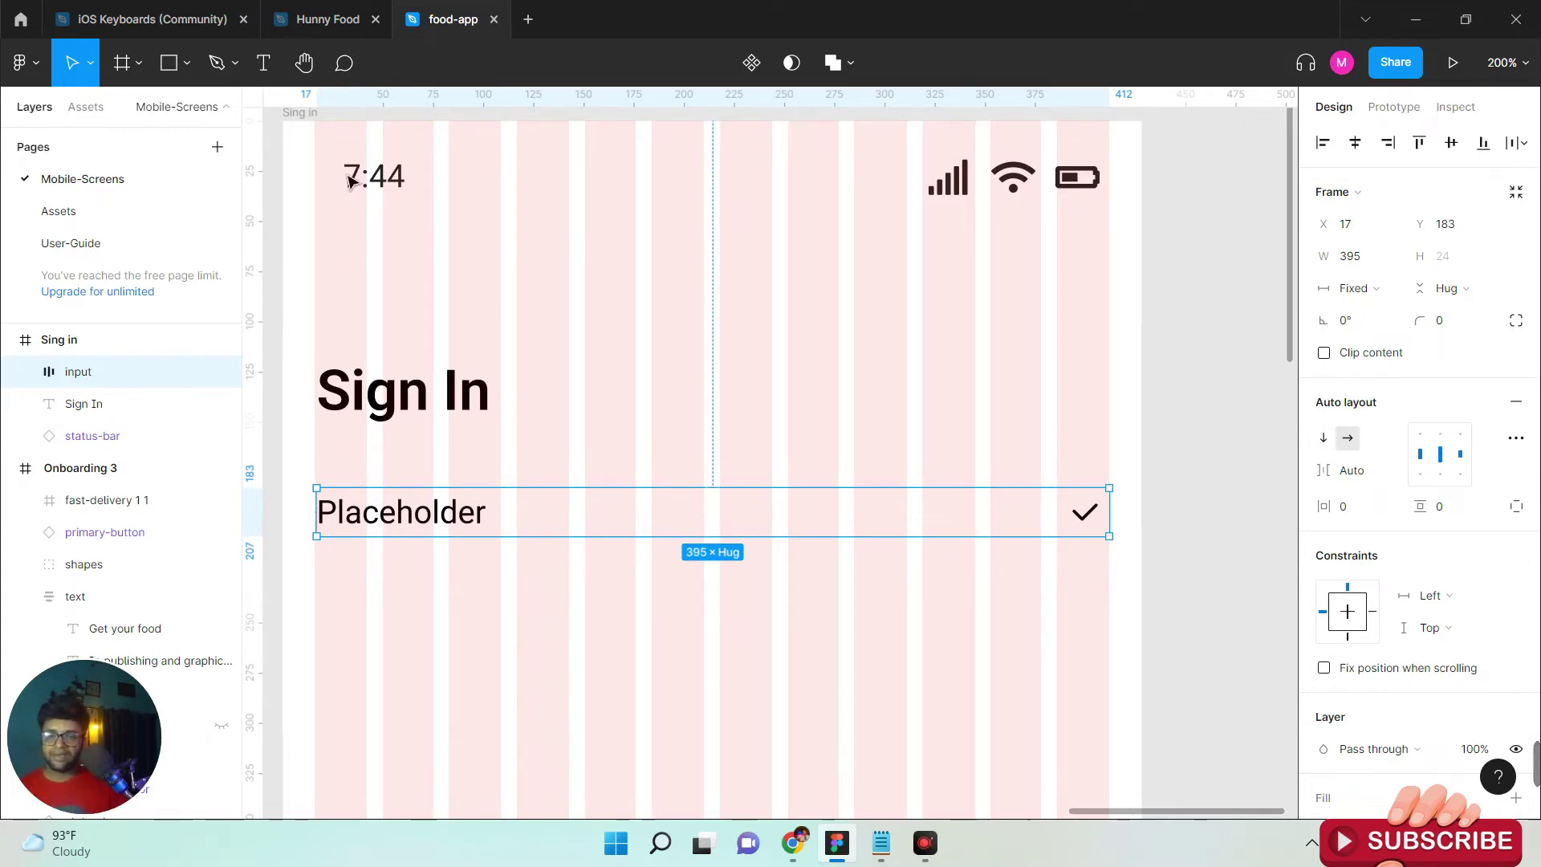
left_click(327, 19)
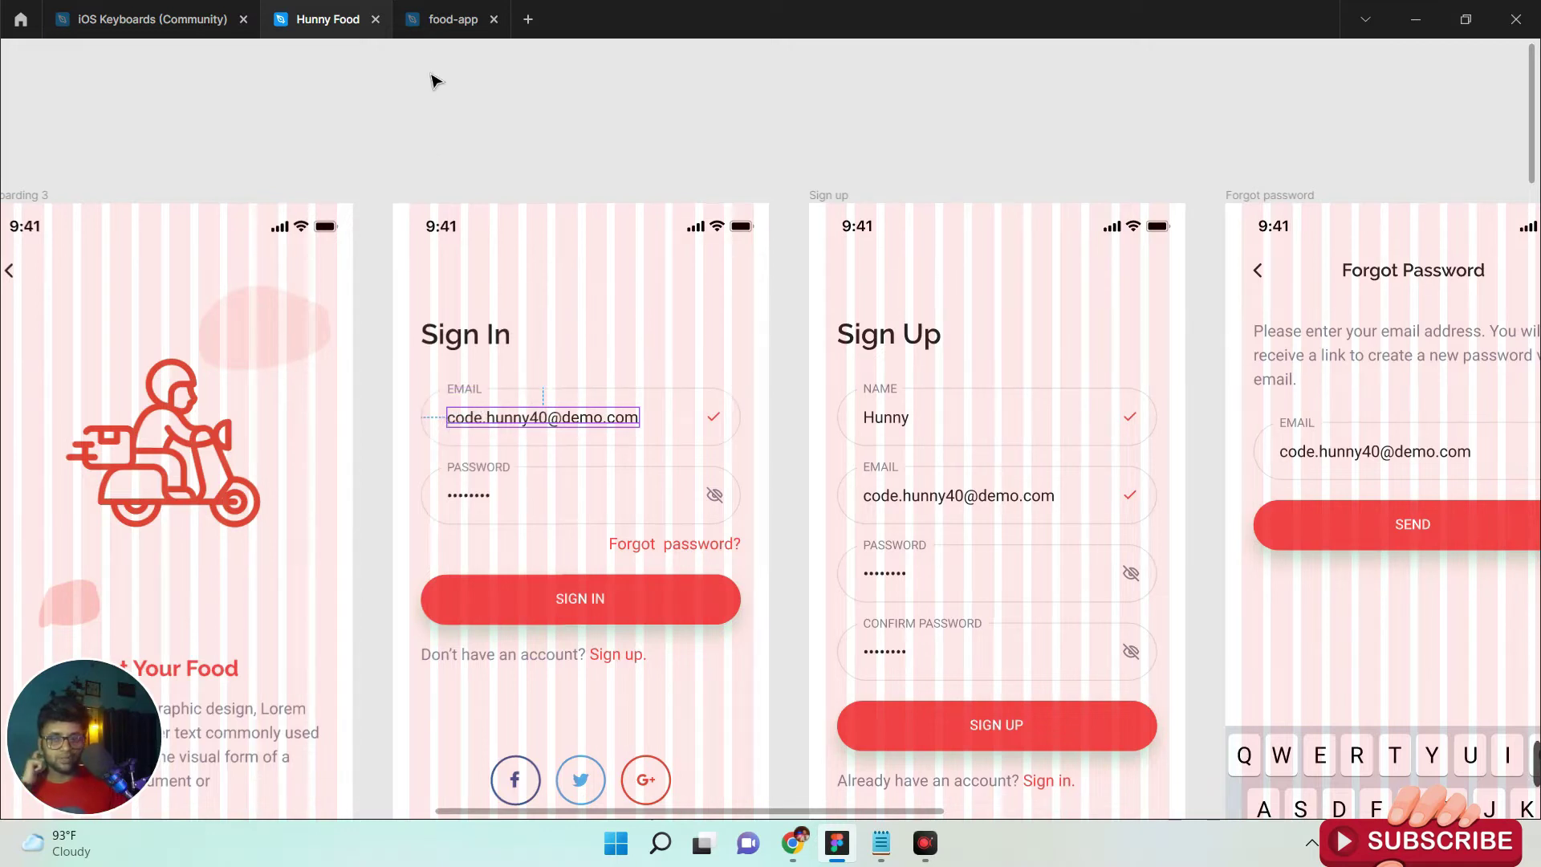
- Return to the food-app file and hide the frame's layout grids
left_click(454, 19)
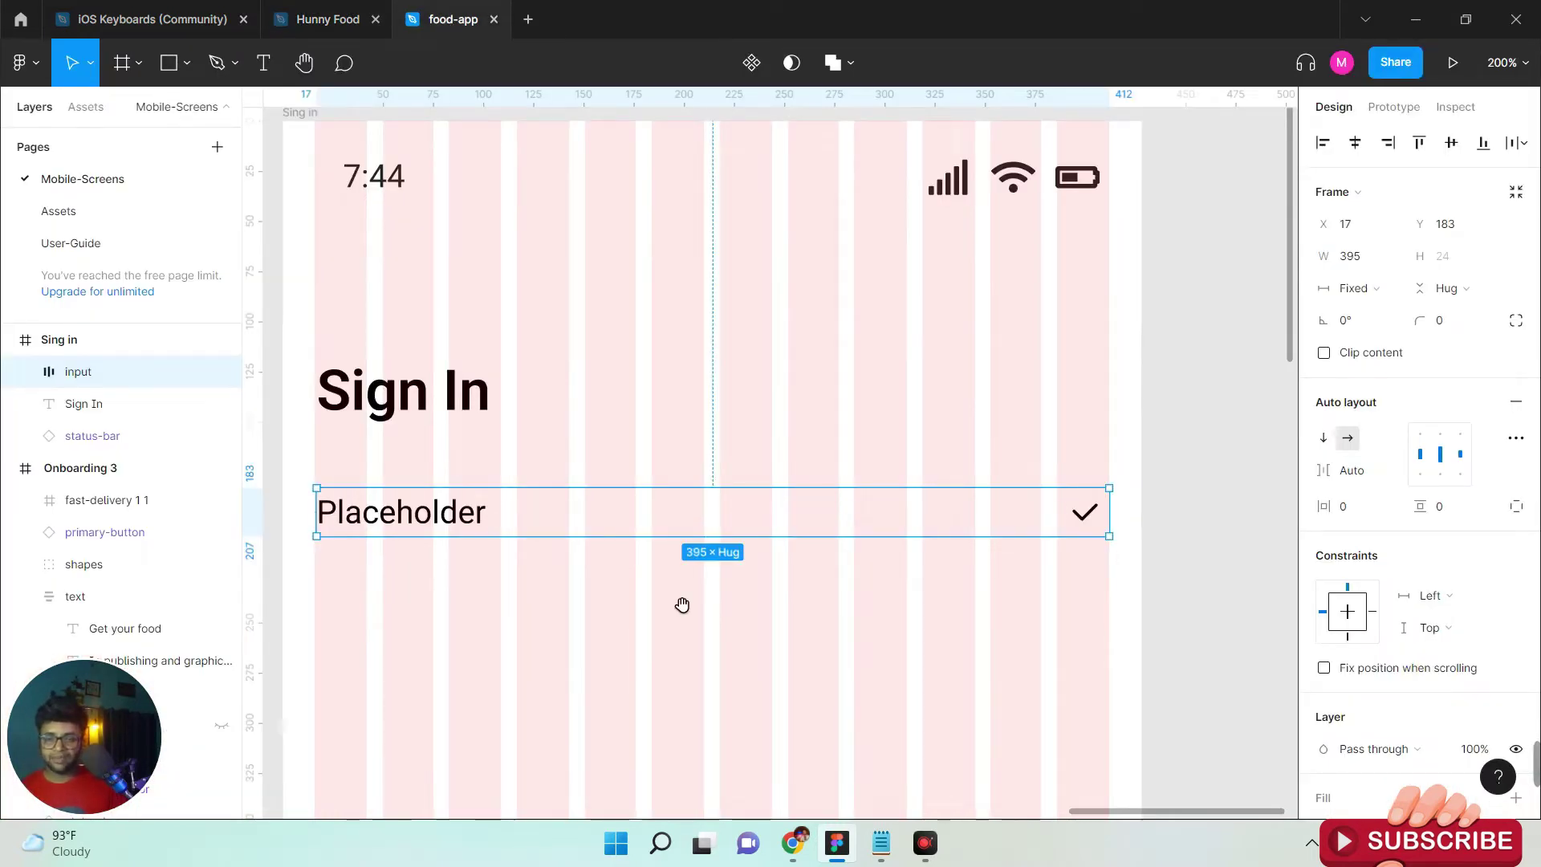
scroll(682, 605, "down", 1)
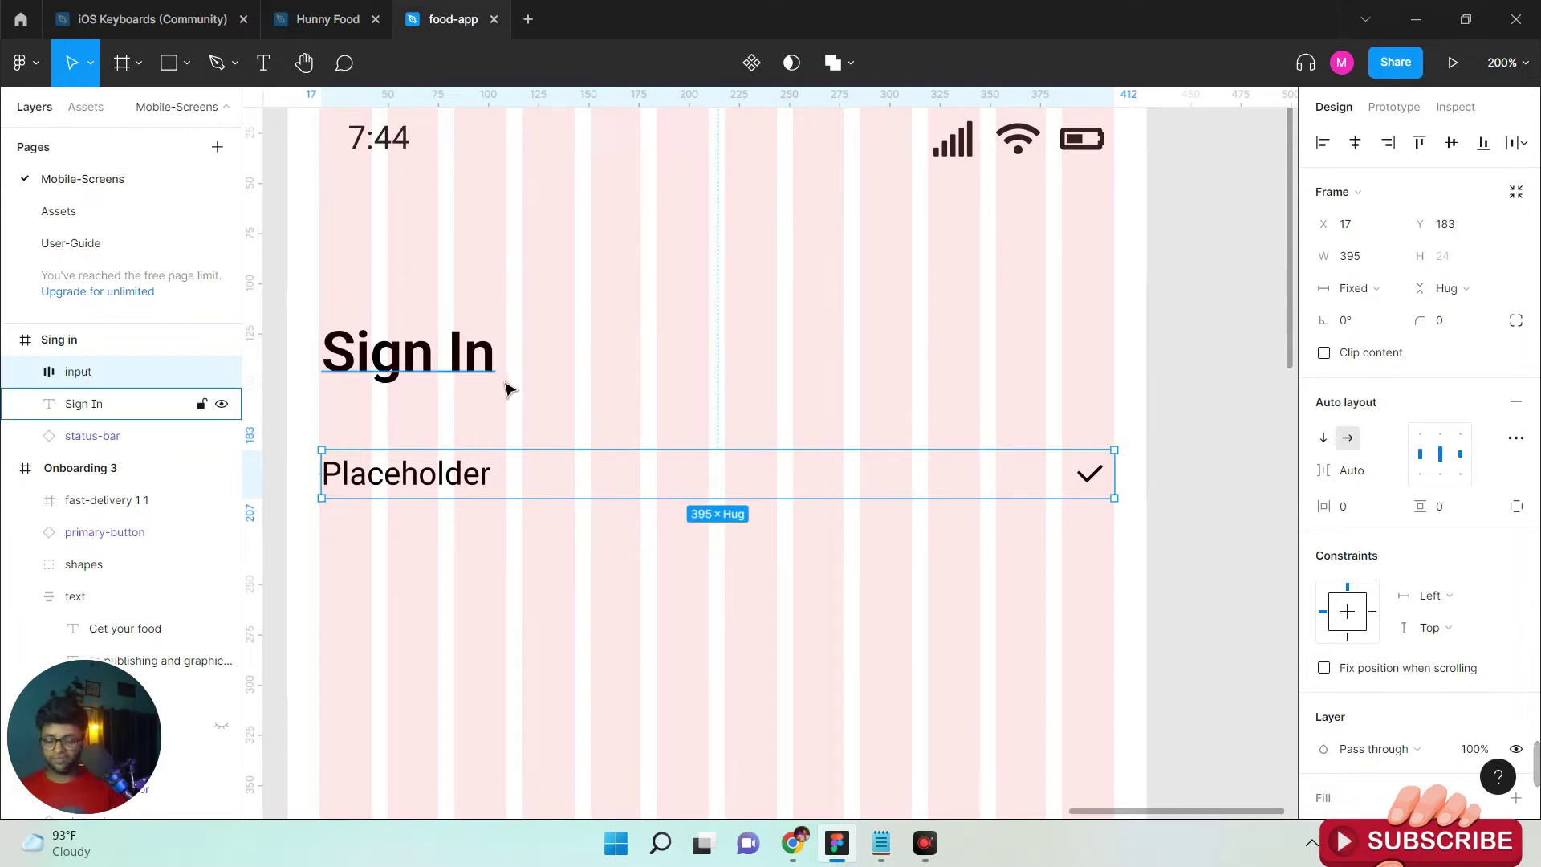
key("ctrl+g")
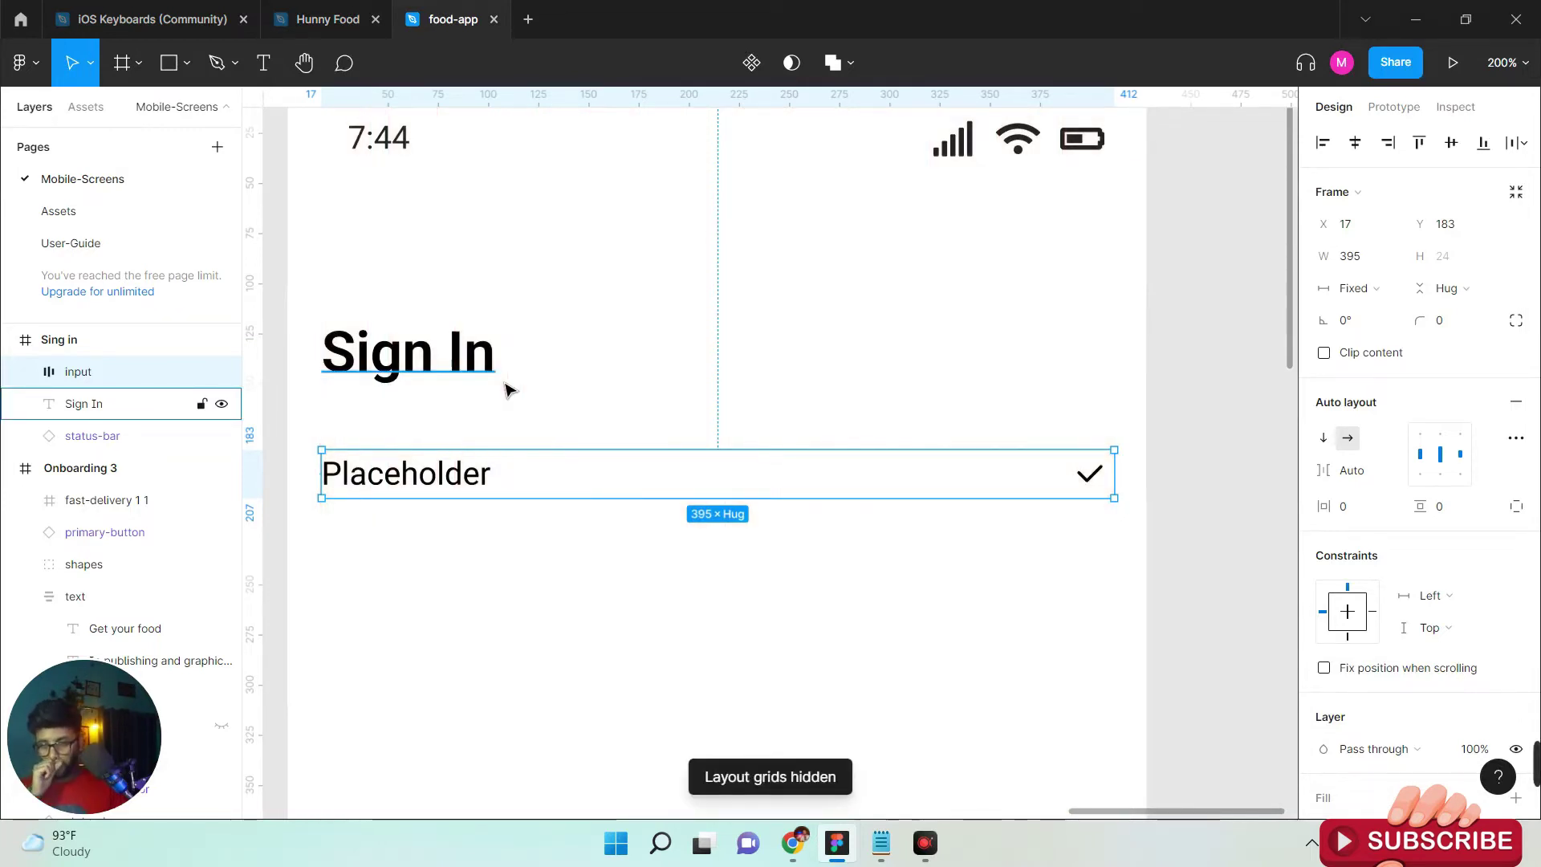
- Give the input 24 px horizontal and 20 px vertical padding
left_click(1342, 507)
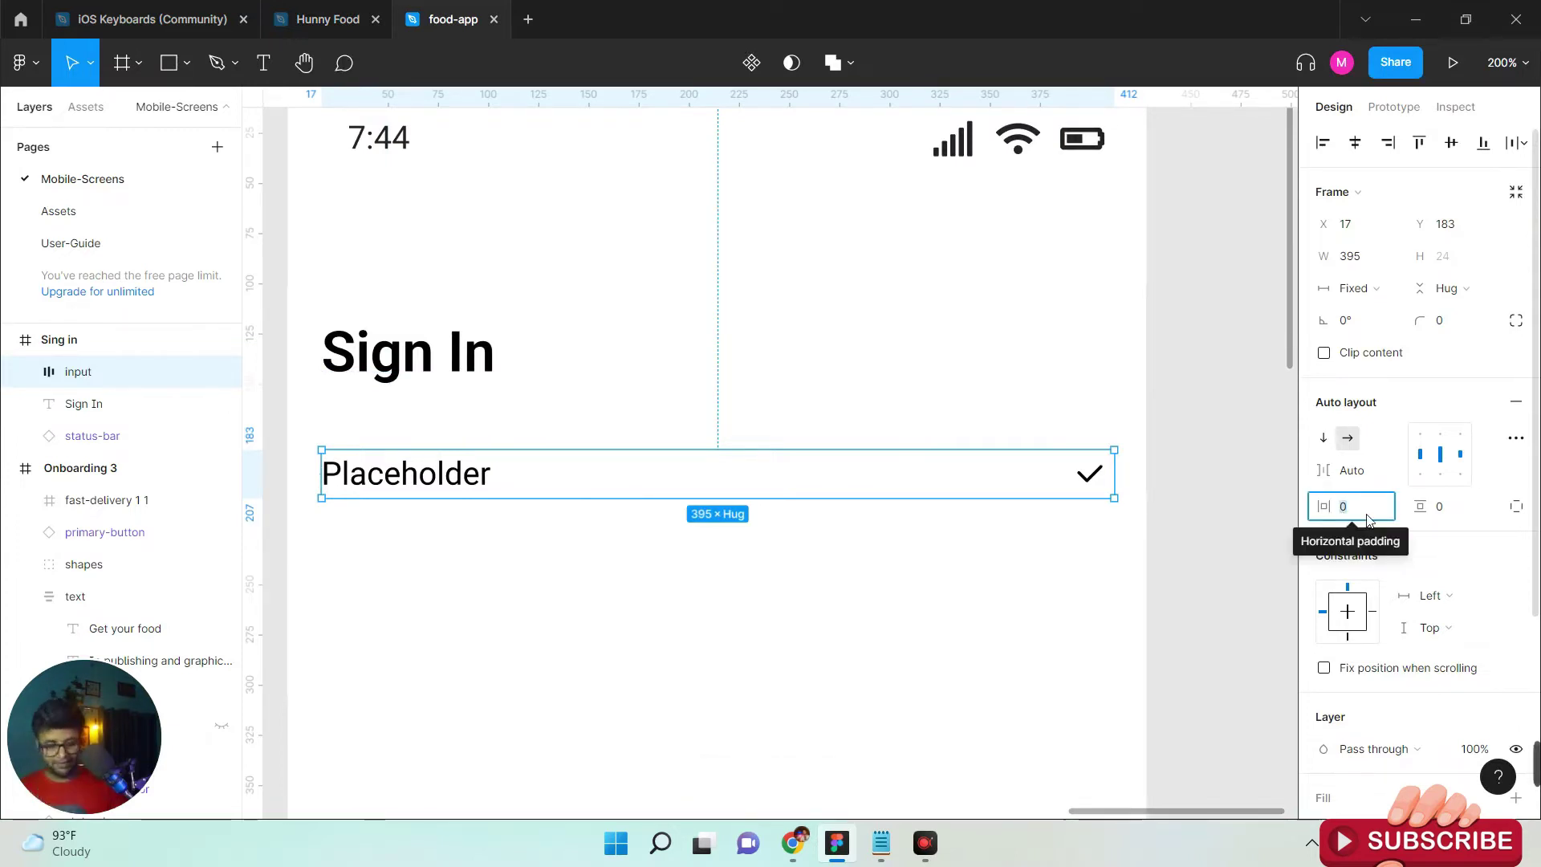
type("15")
key("Return")
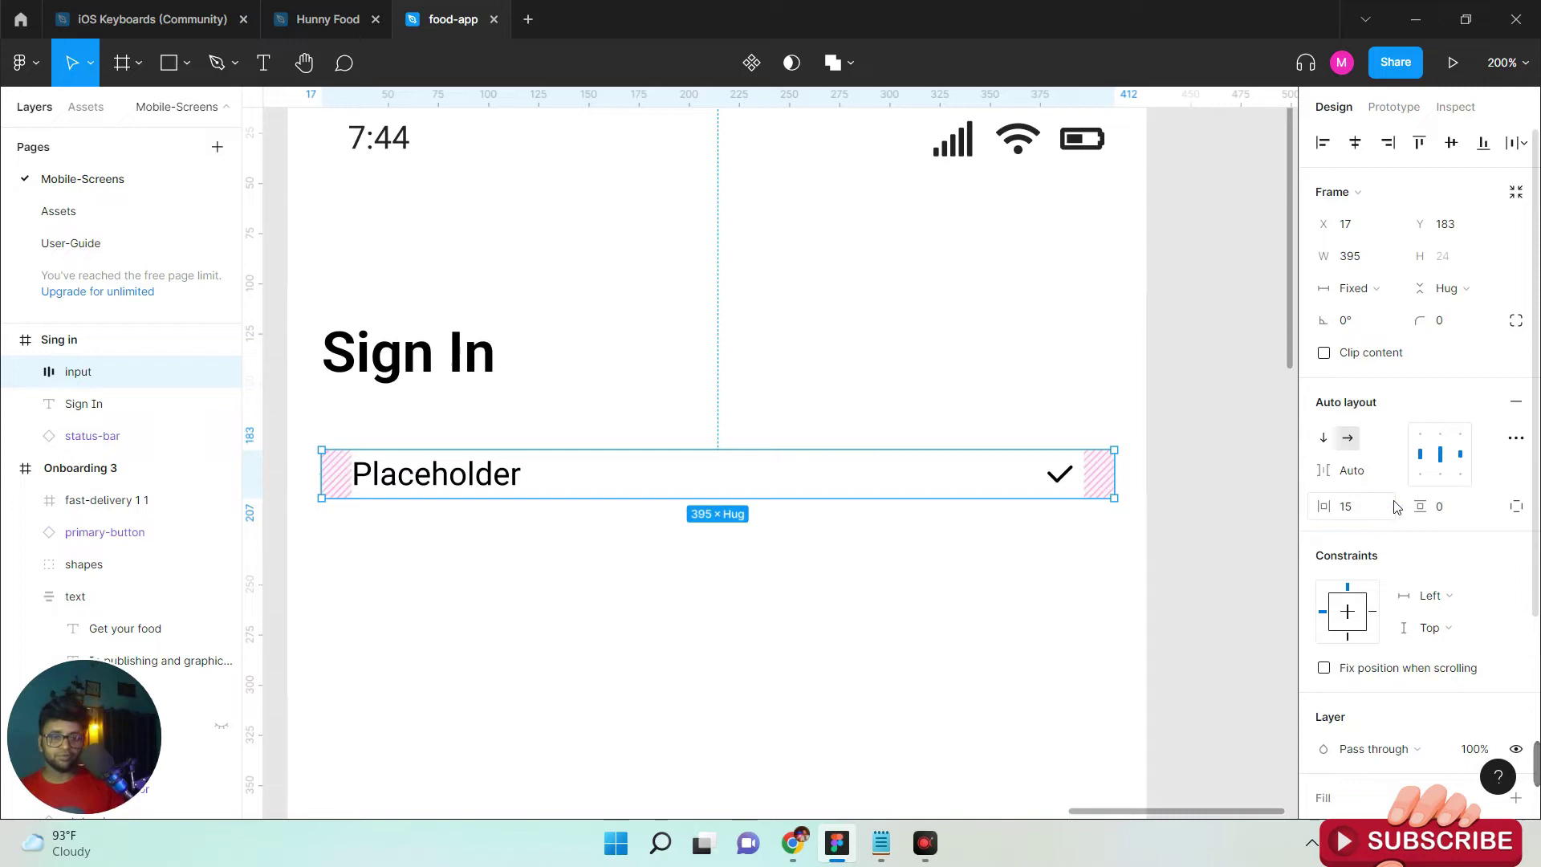
left_click(1340, 512)
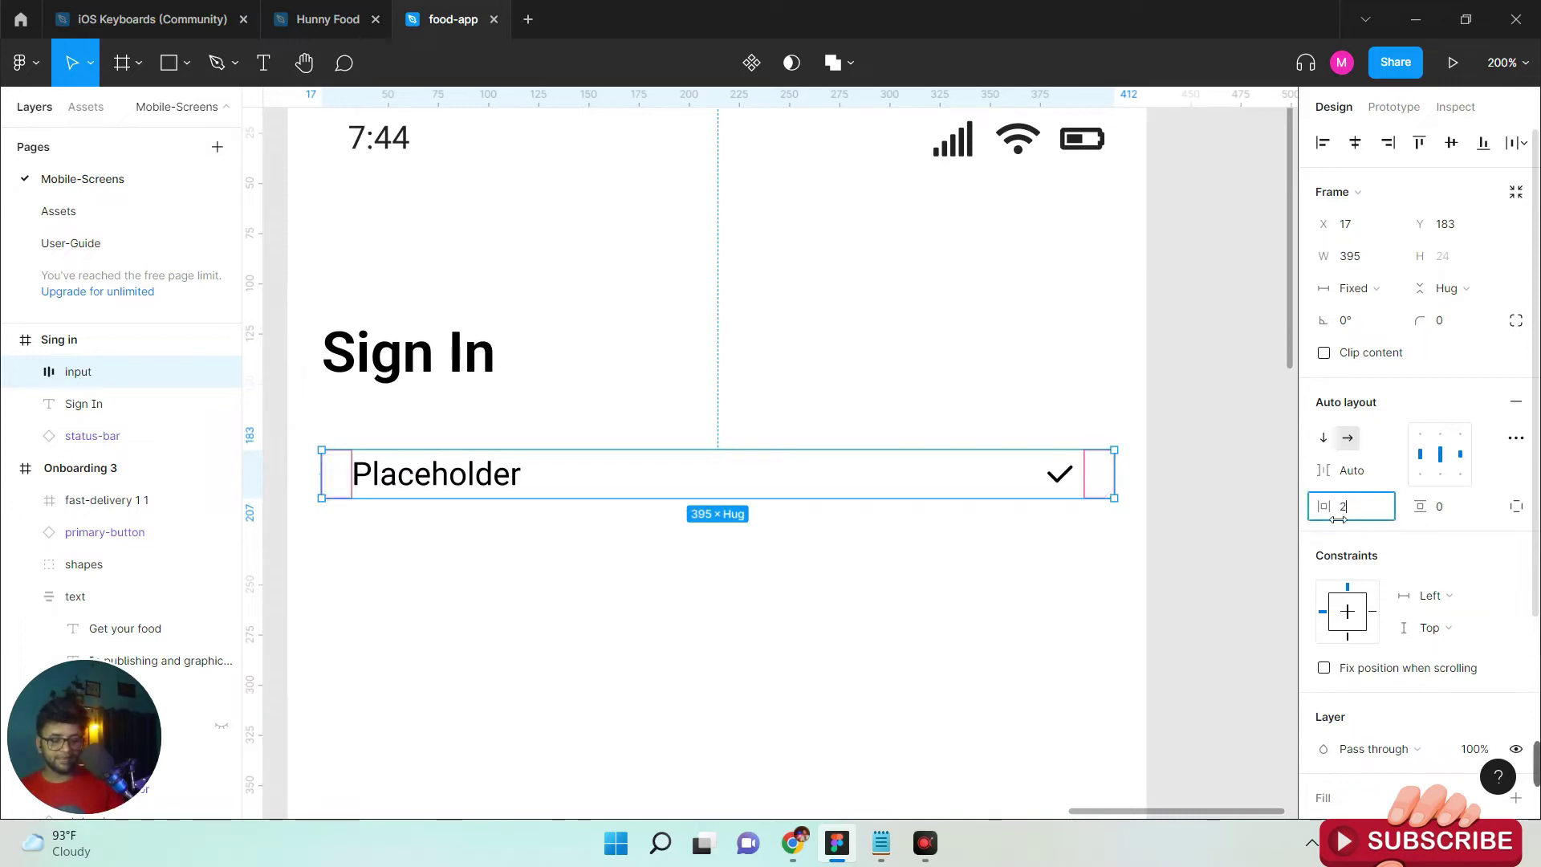
type("4")
key("Return")
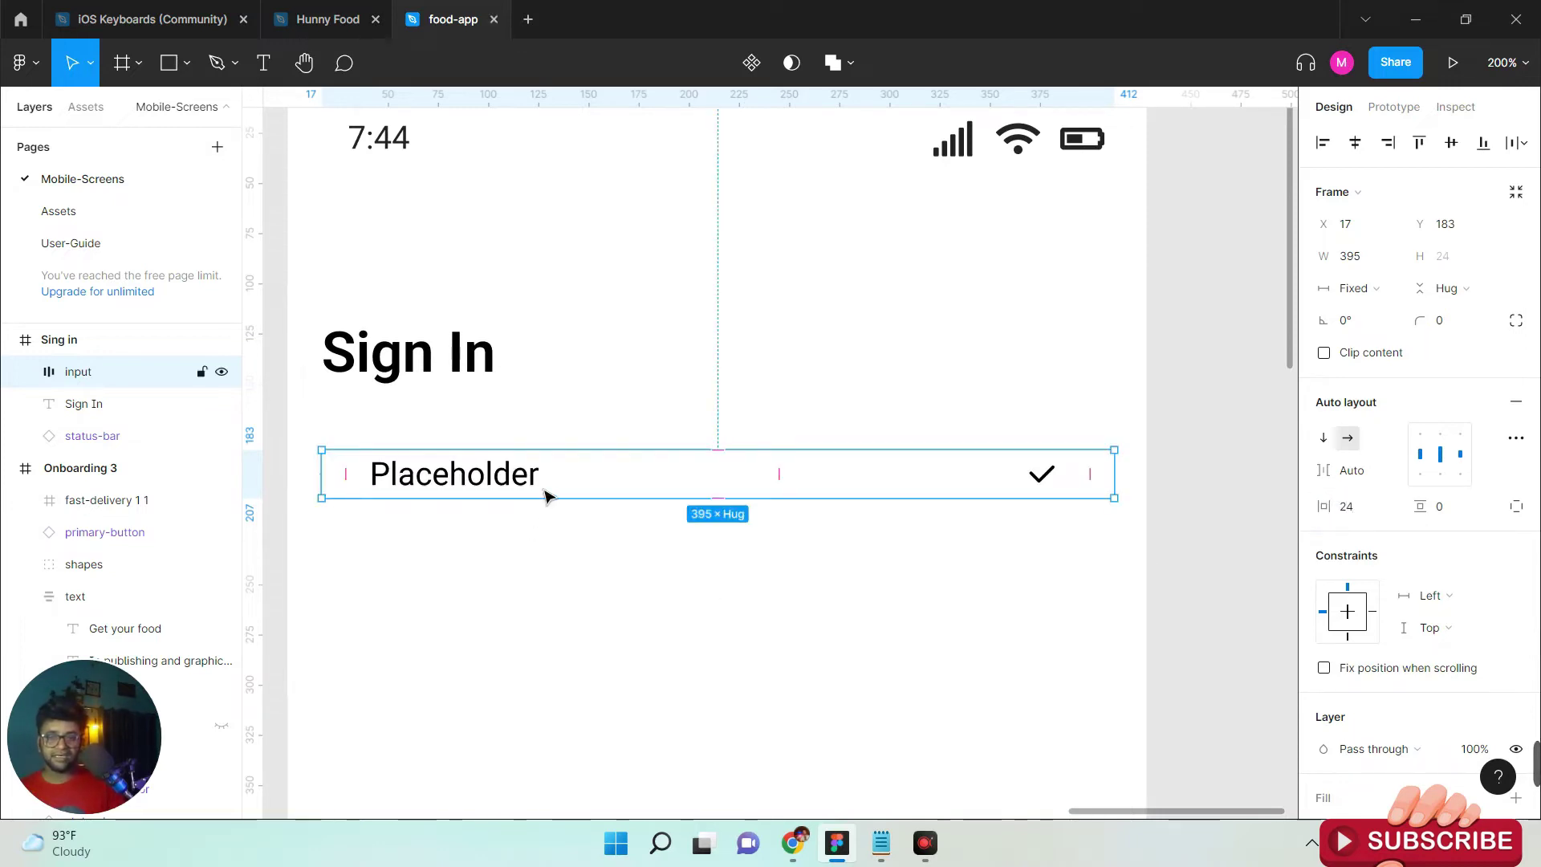
left_click(1445, 521)
type("2")
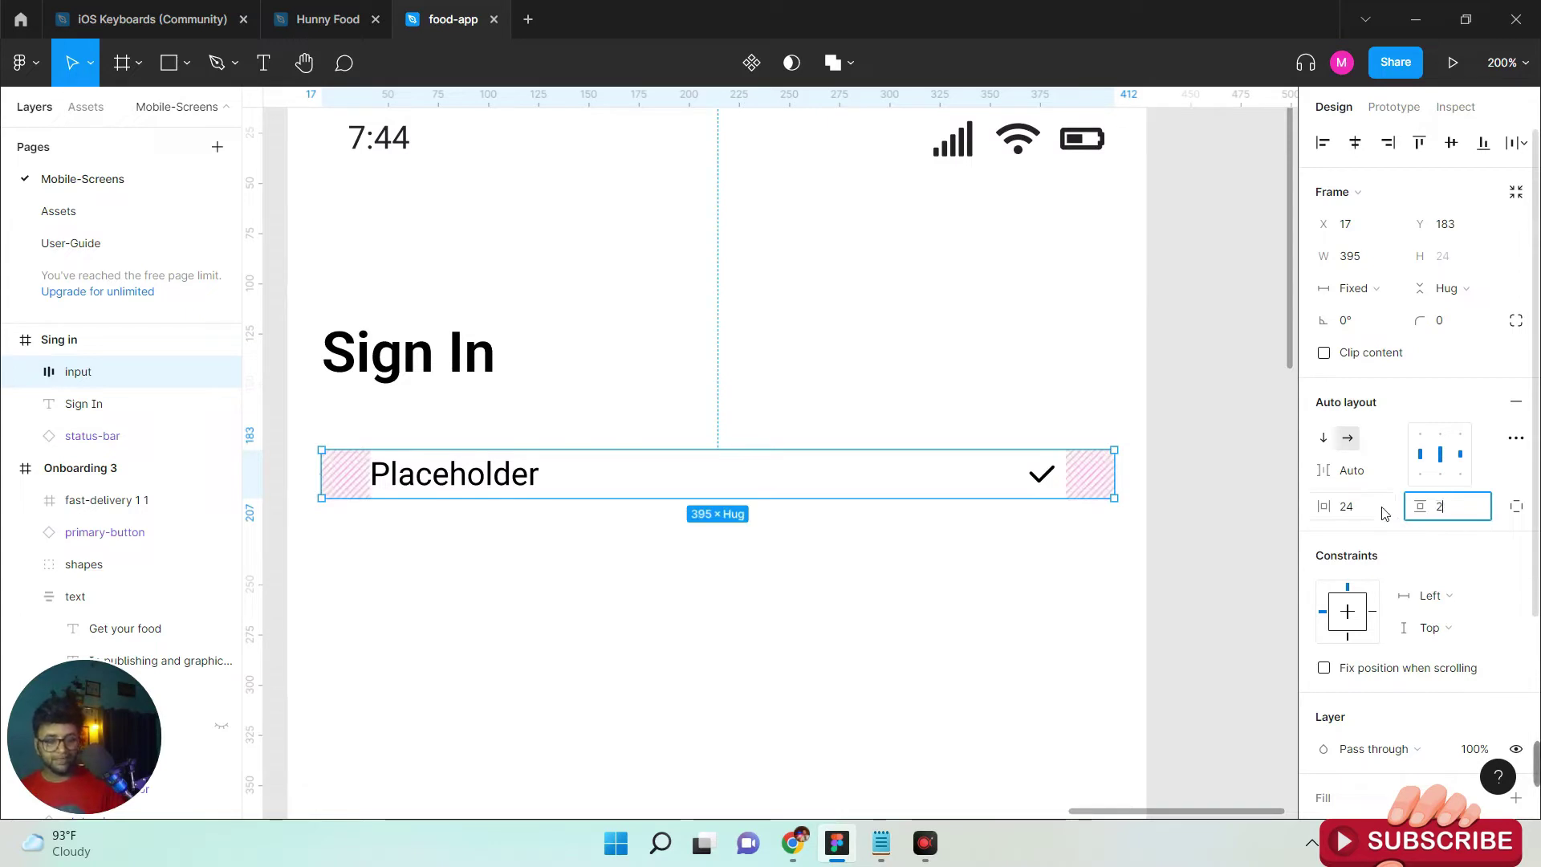
type("0")
key("Return")
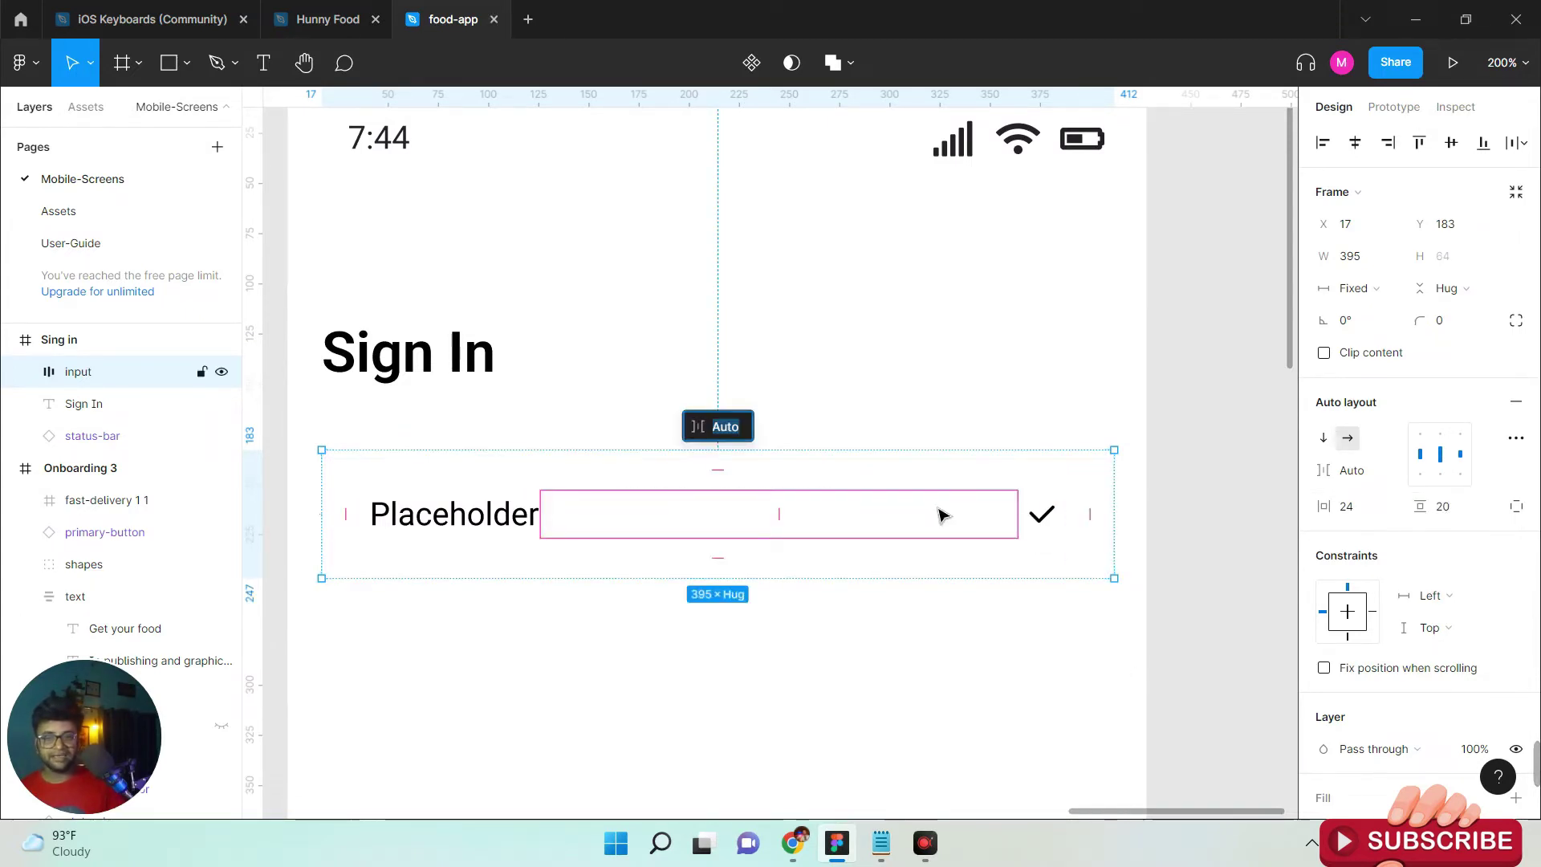
left_click(350, 482)
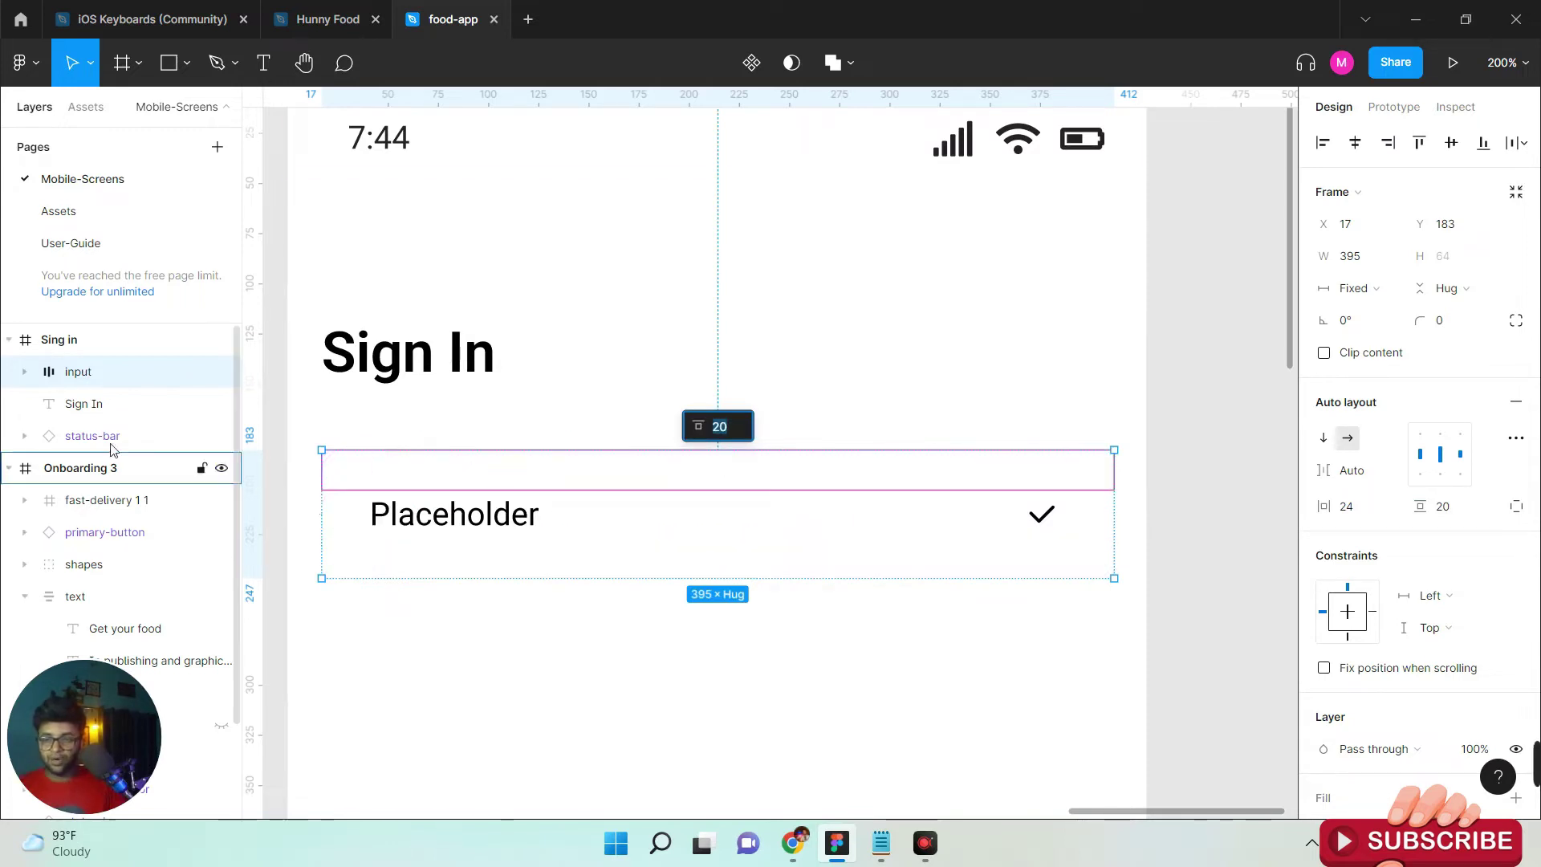
left_click(113, 371)
- Add an outline to the input and bring up the colour style list
scroll(1463, 638, "down", 2)
scroll(1463, 638, "down", 3)
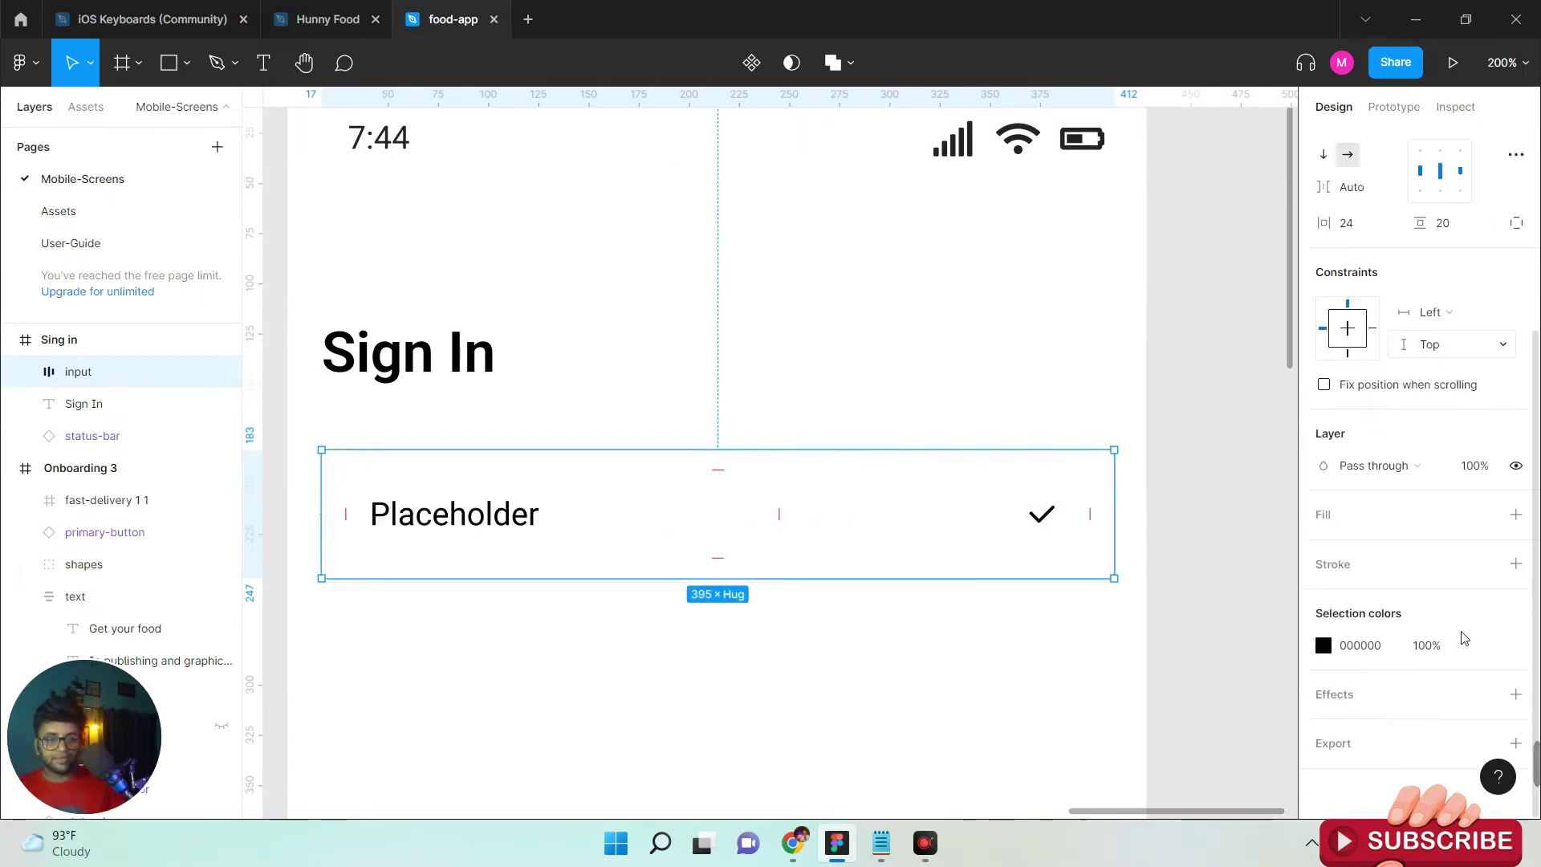
left_click(1483, 565)
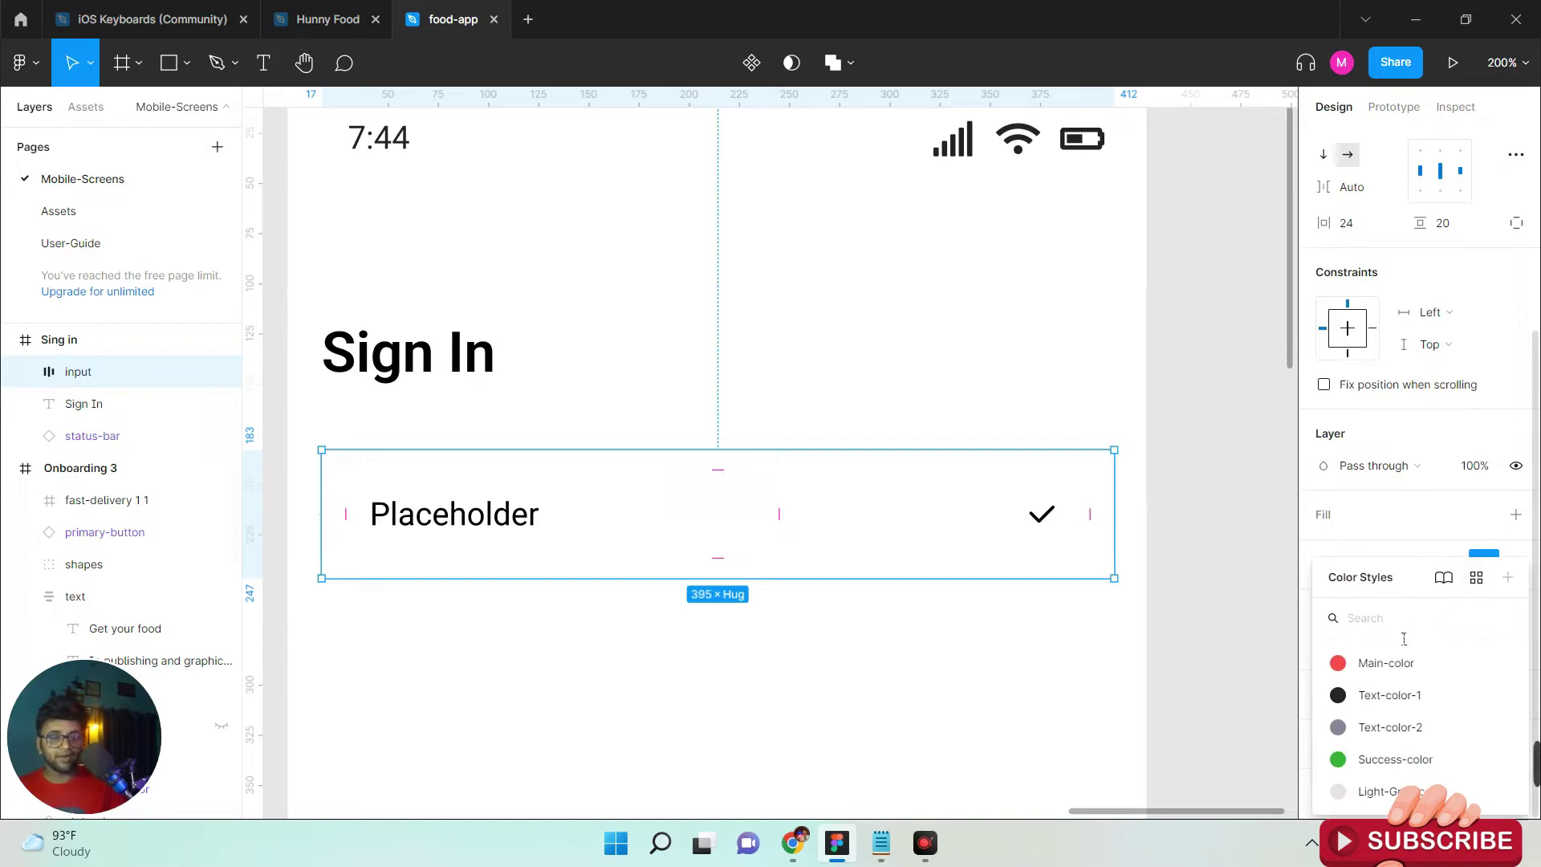
left_click_drag(1415, 583, 1353, 528)
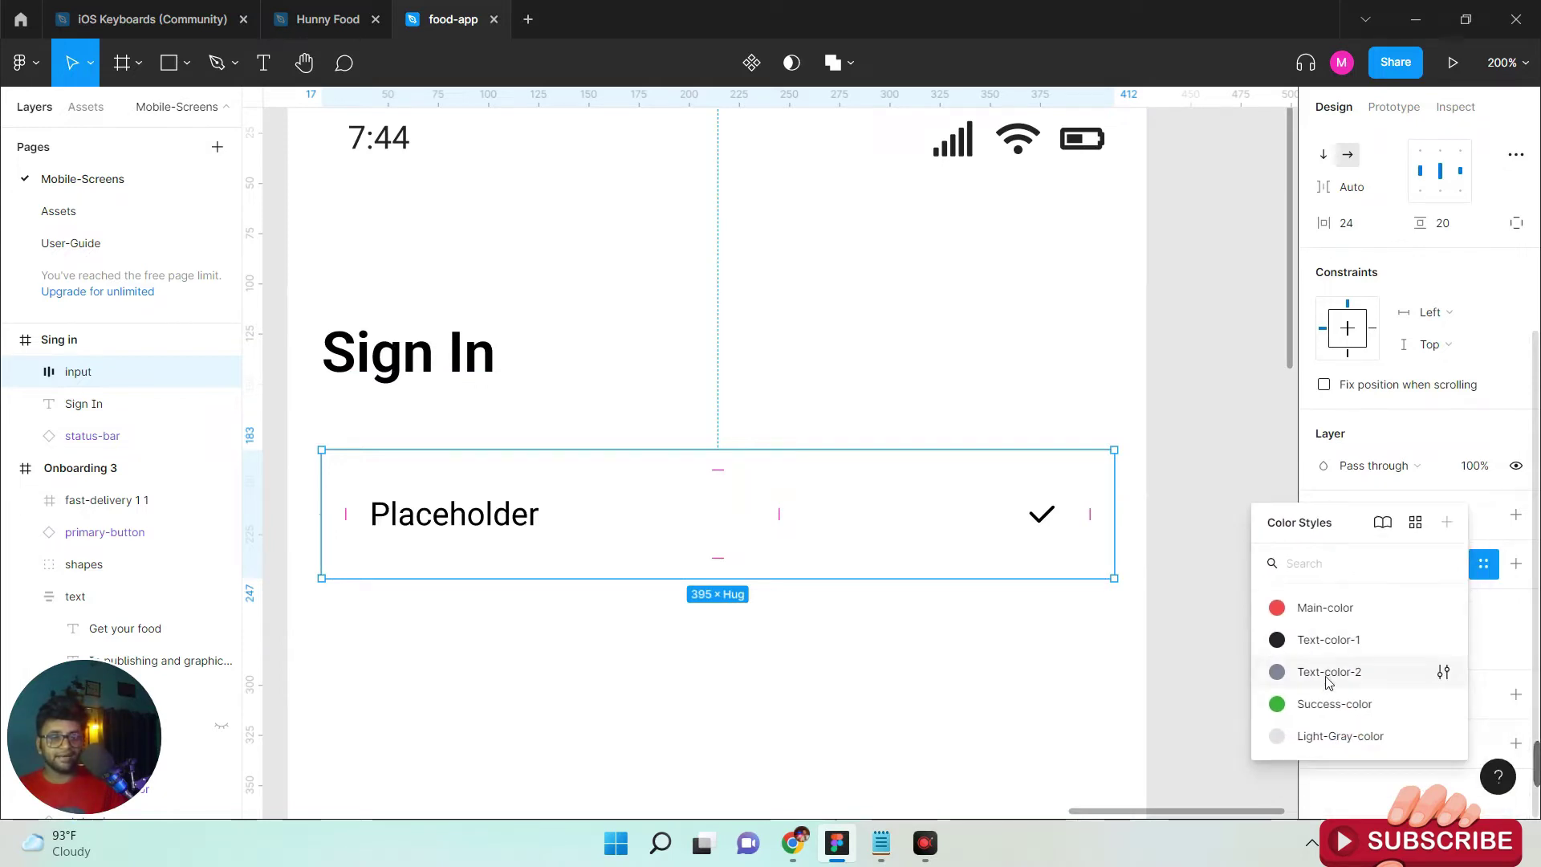
- Apply Light-Gray-color to the outline and set the corner radius to 50
left_click(1043, 767)
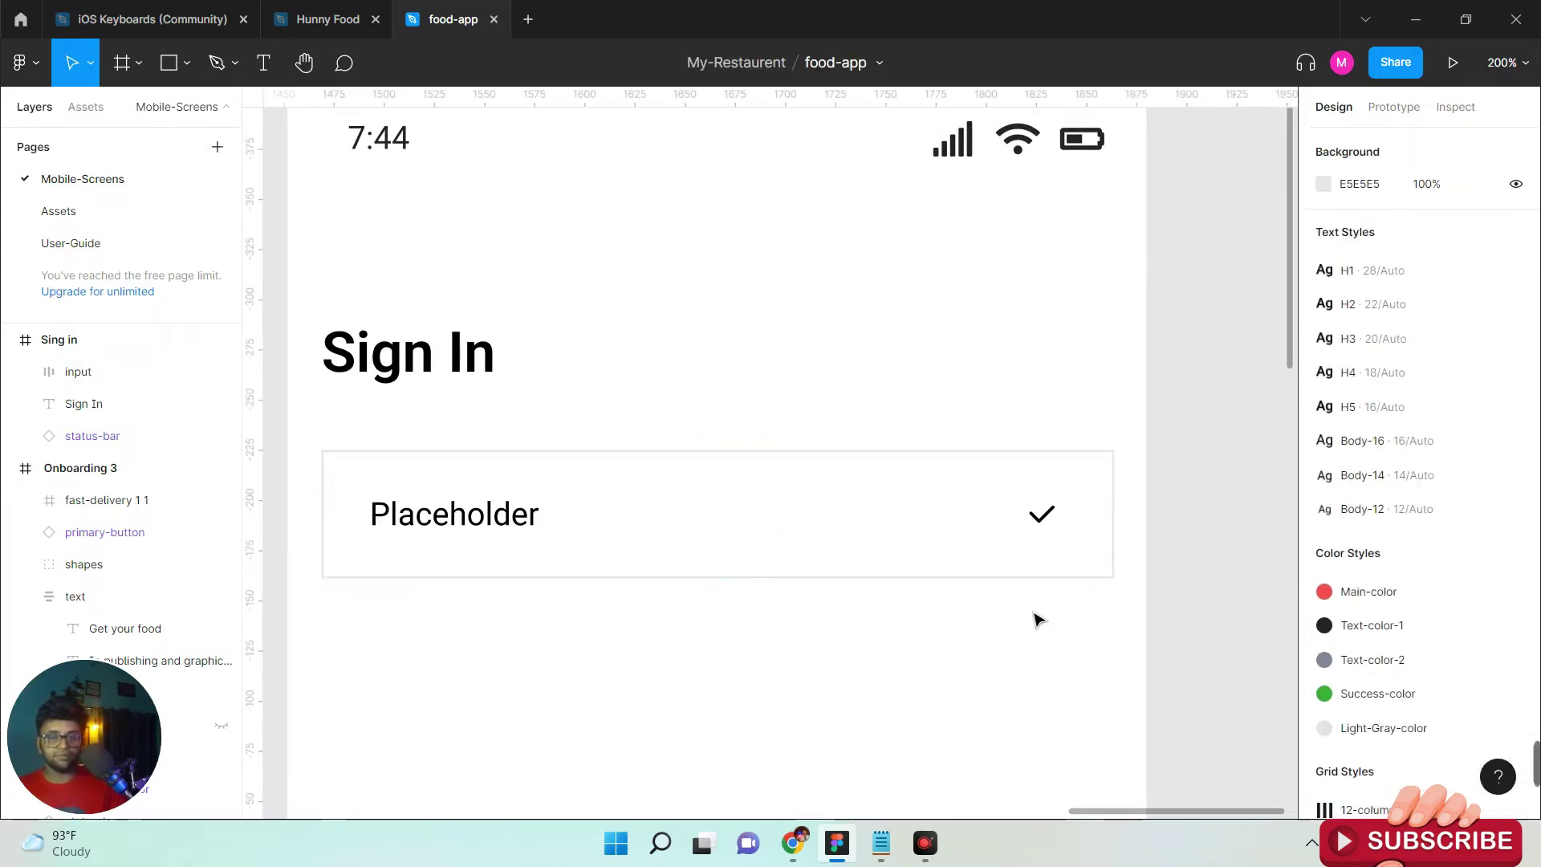
left_click(955, 546)
left_click(1445, 321)
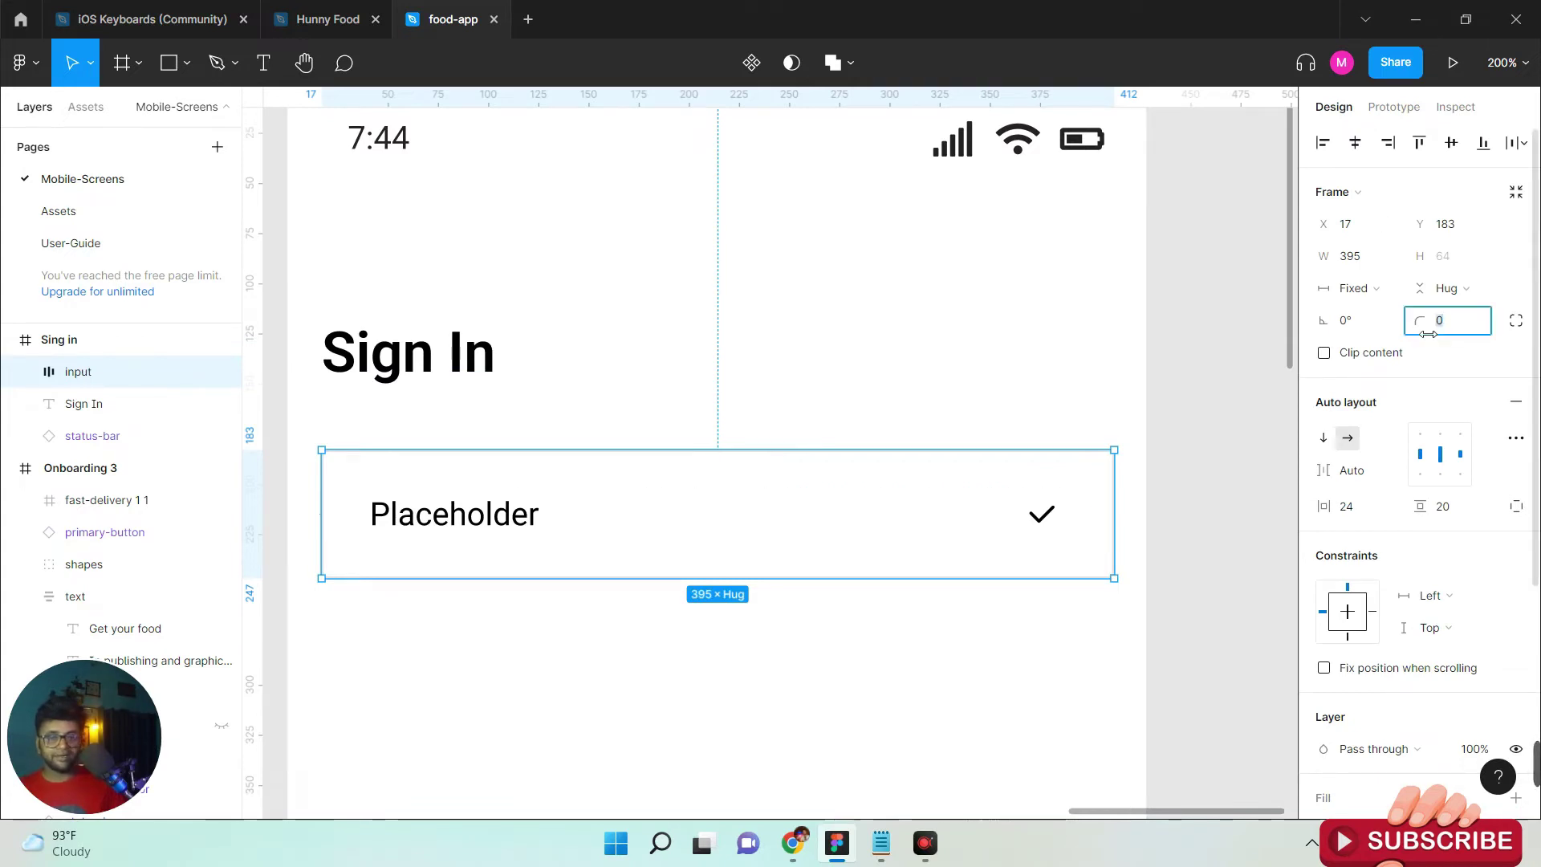
type("50")
key("Return")
left_click(1212, 458)
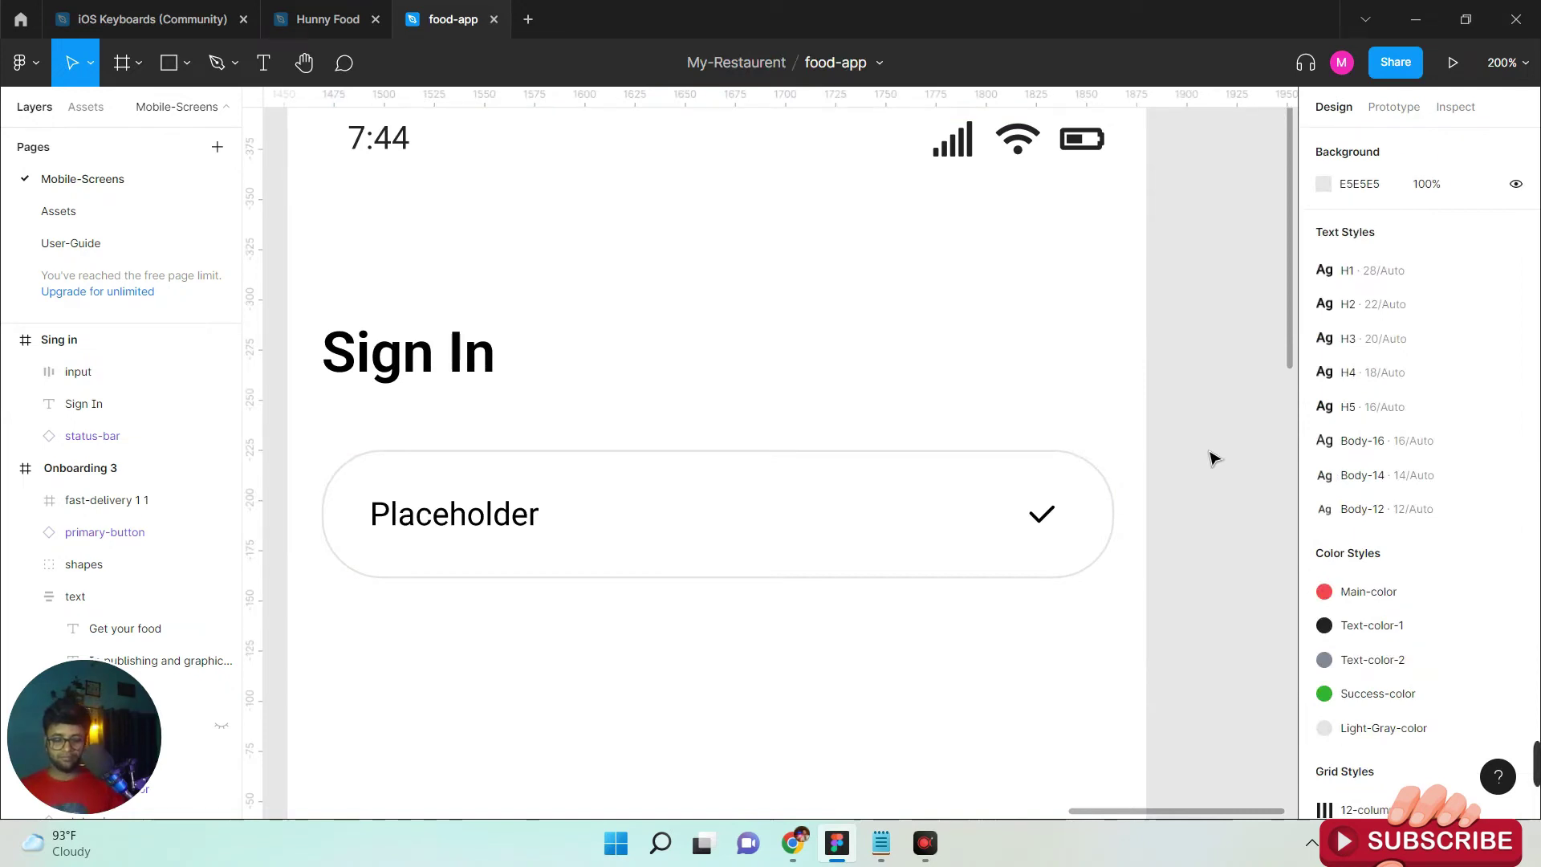
- Reduce the input's vertical padding to 15
scroll(1214, 458, "up", 2)
scroll(1214, 457, "down", 5)
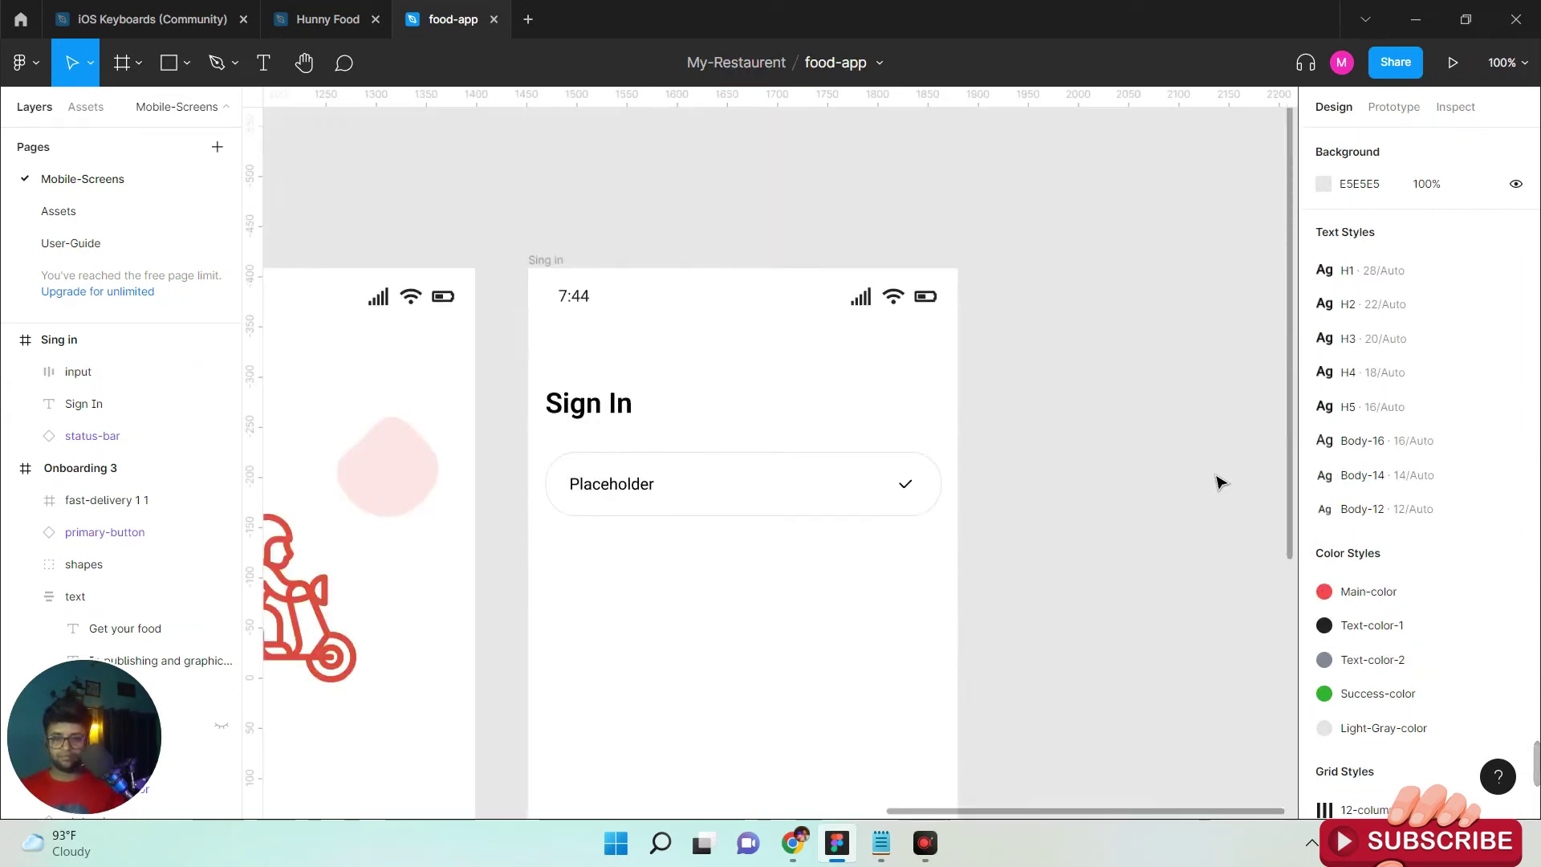
left_click(771, 504)
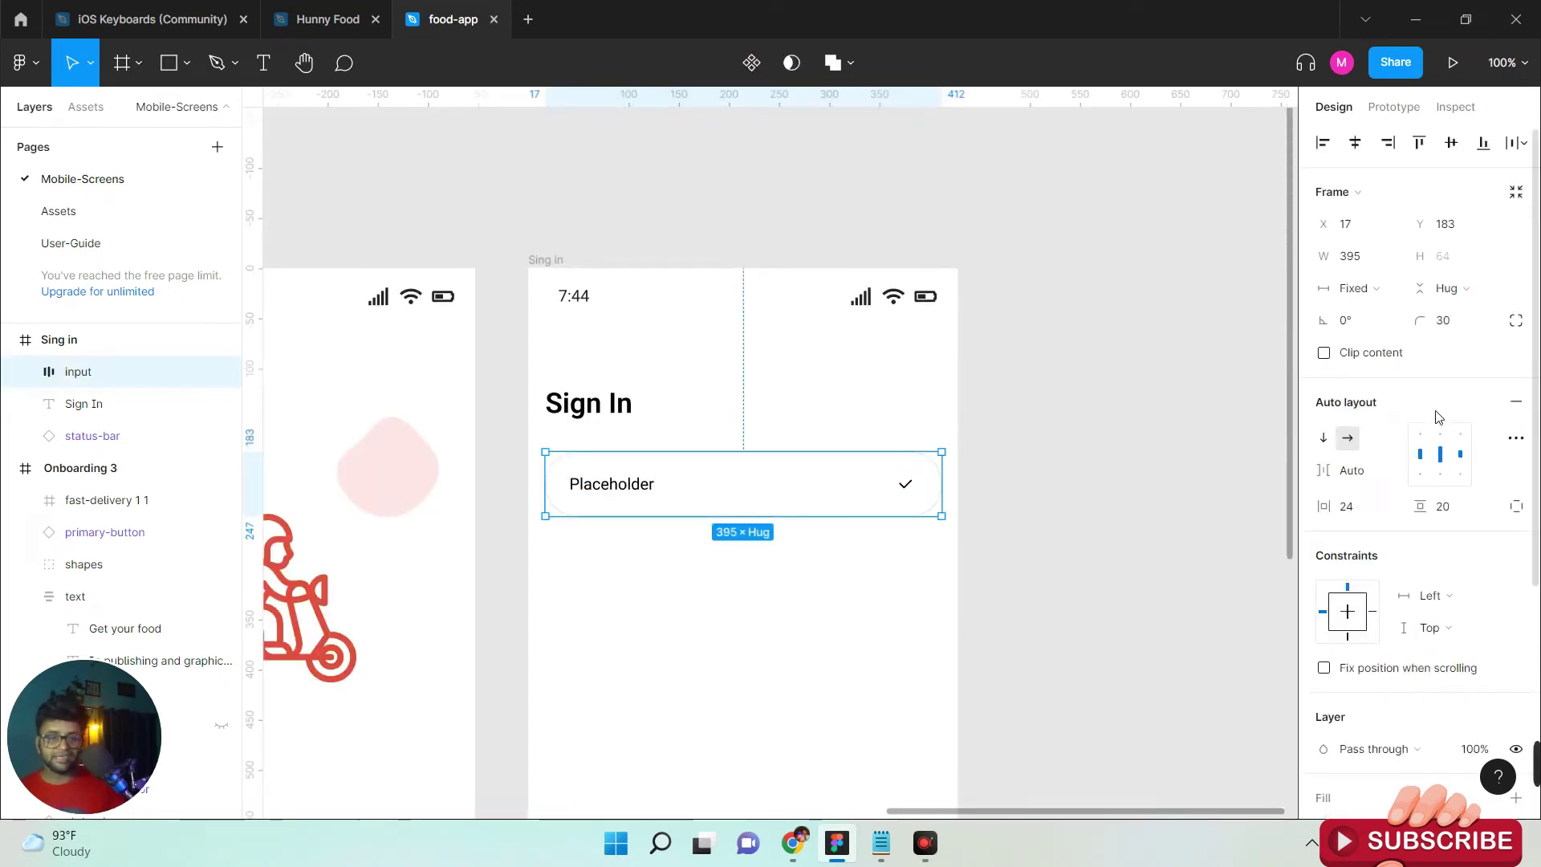
left_click_drag(1420, 505, 1441, 518)
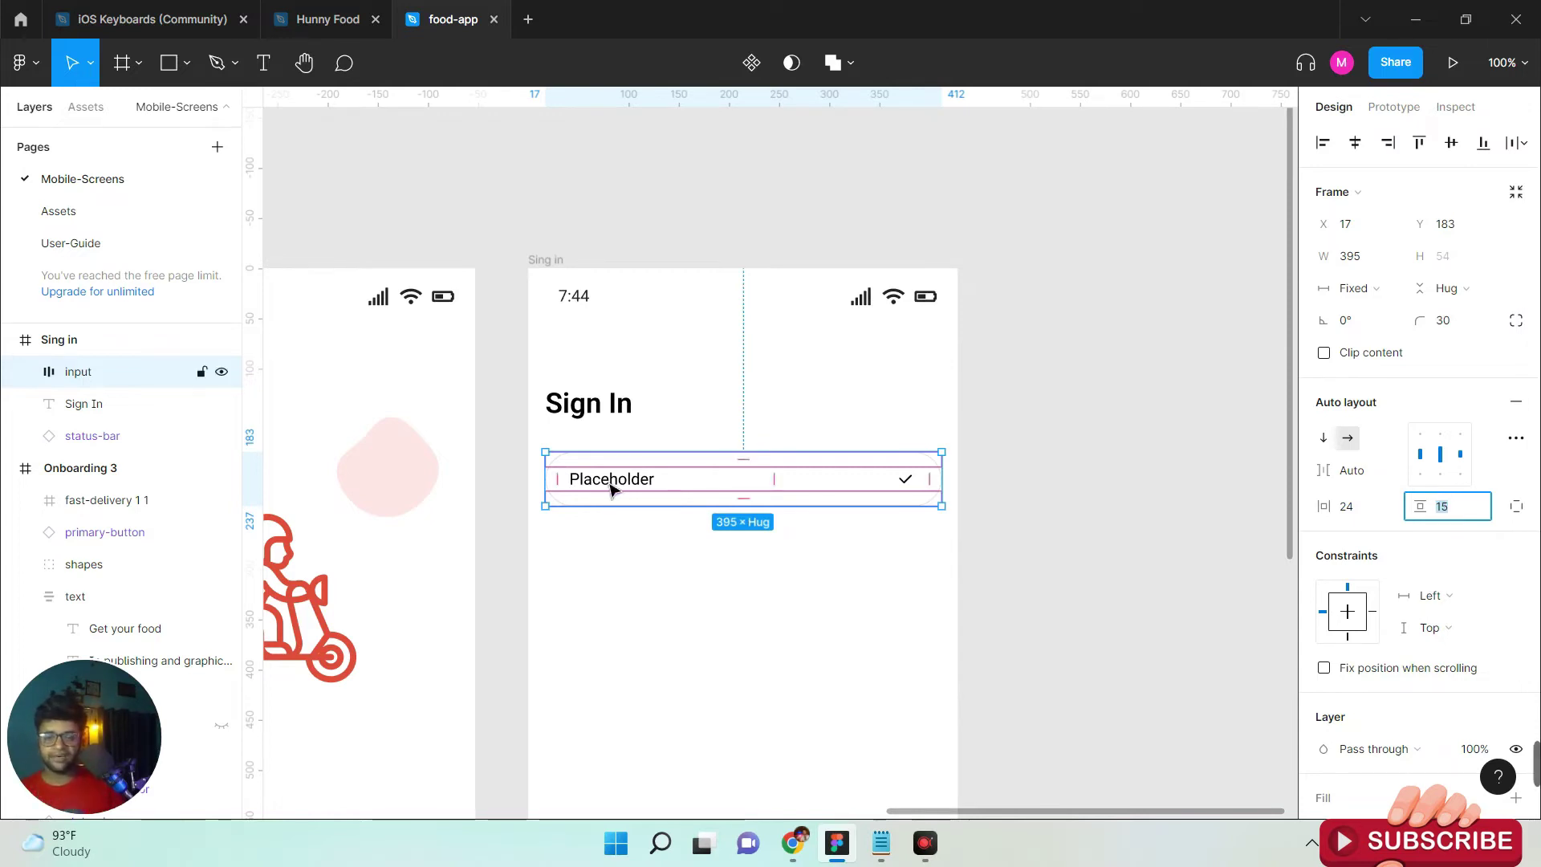
left_click(1146, 514)
- Zoom in and compare the input with the Hunny Food reference design
key("ctrl+plus")
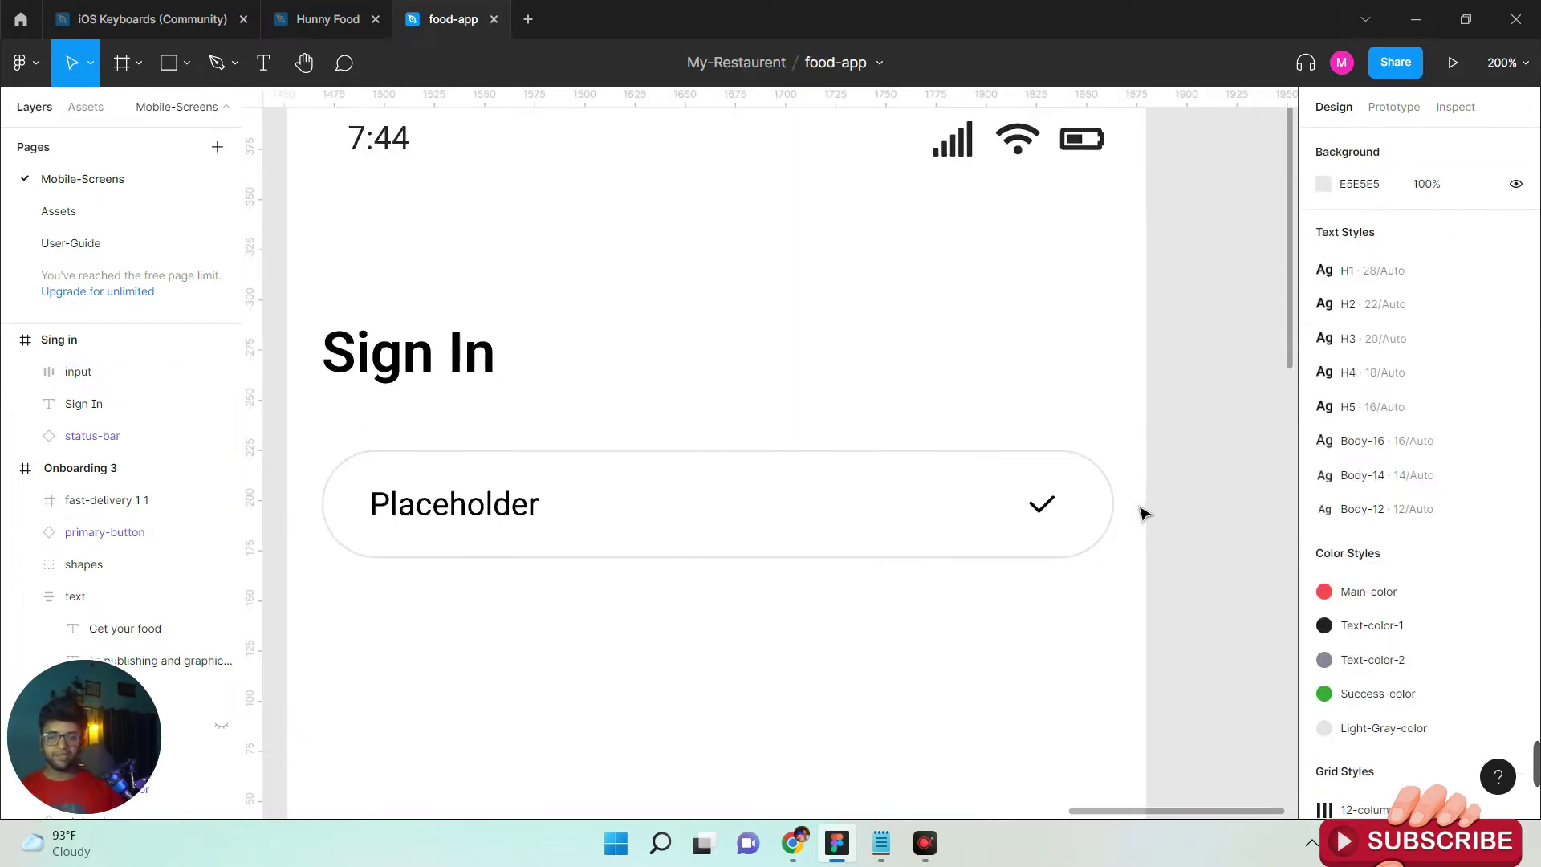
left_click(328, 20)
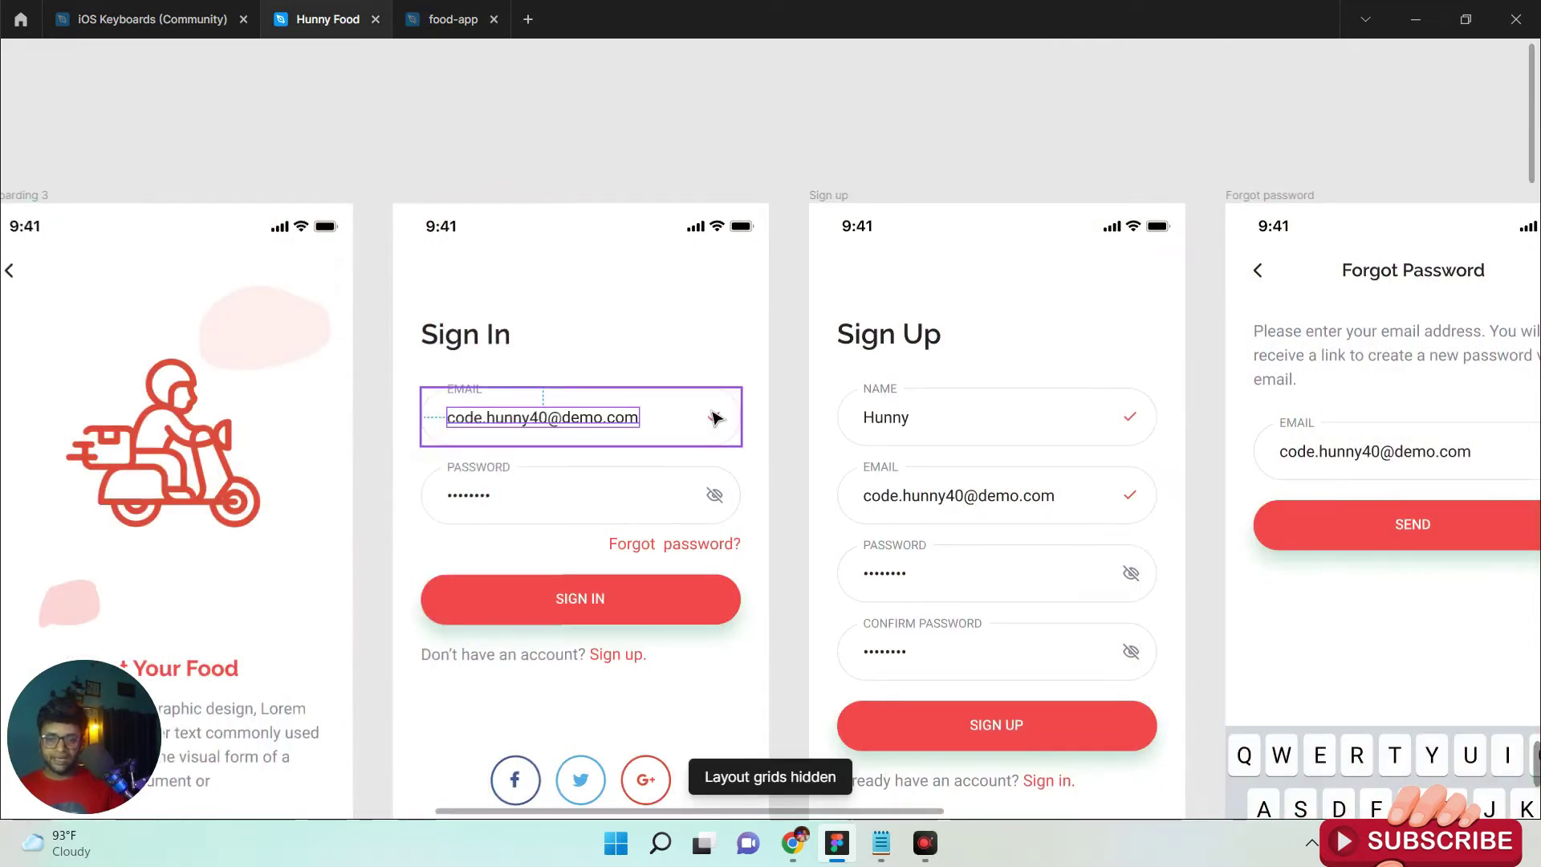
left_click(459, 22)
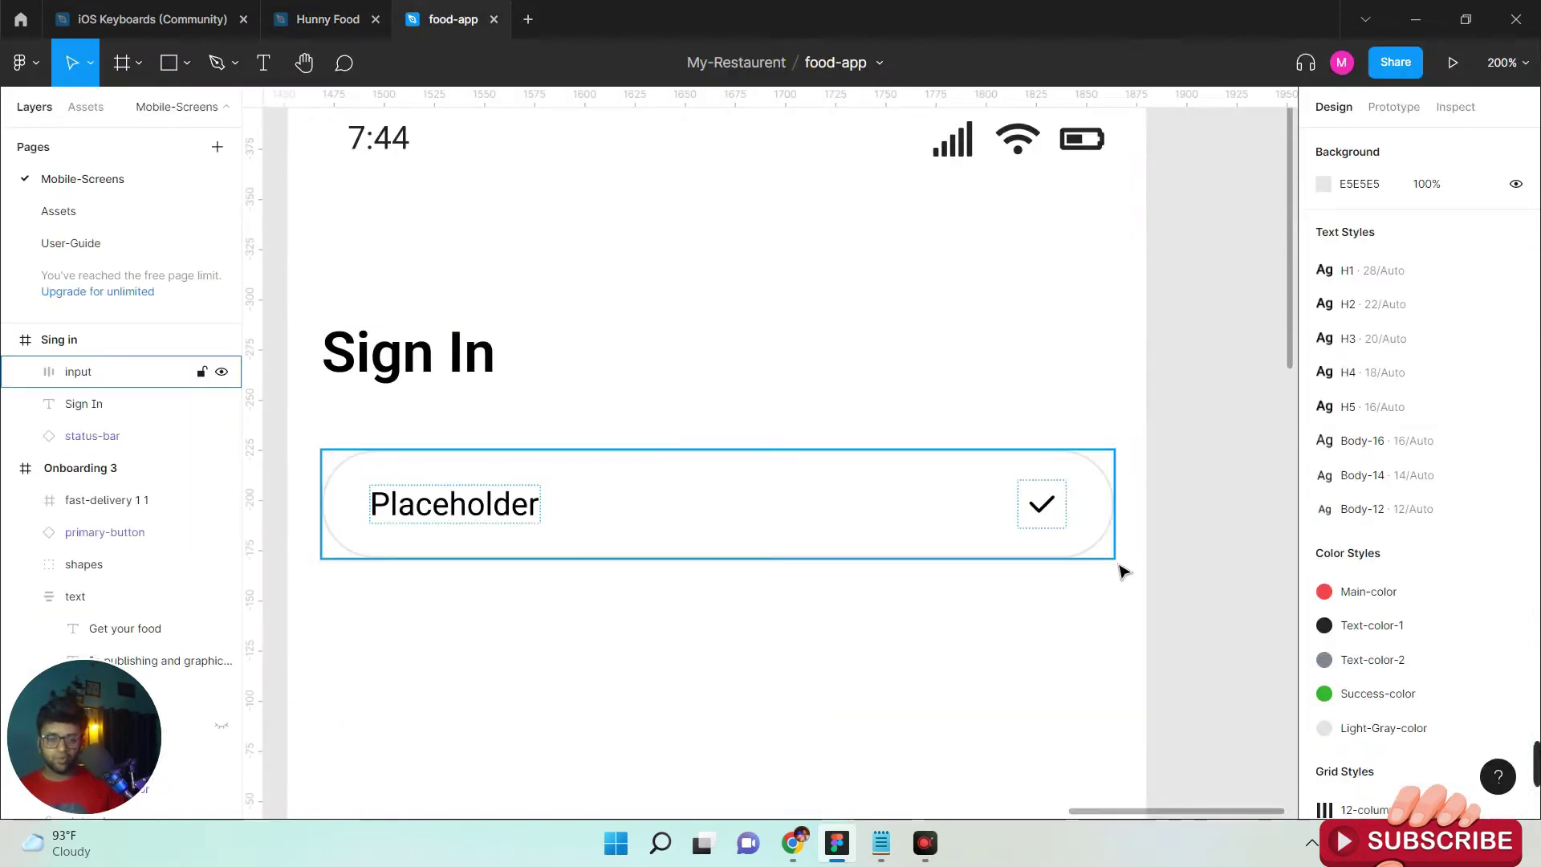
left_click(1055, 517)
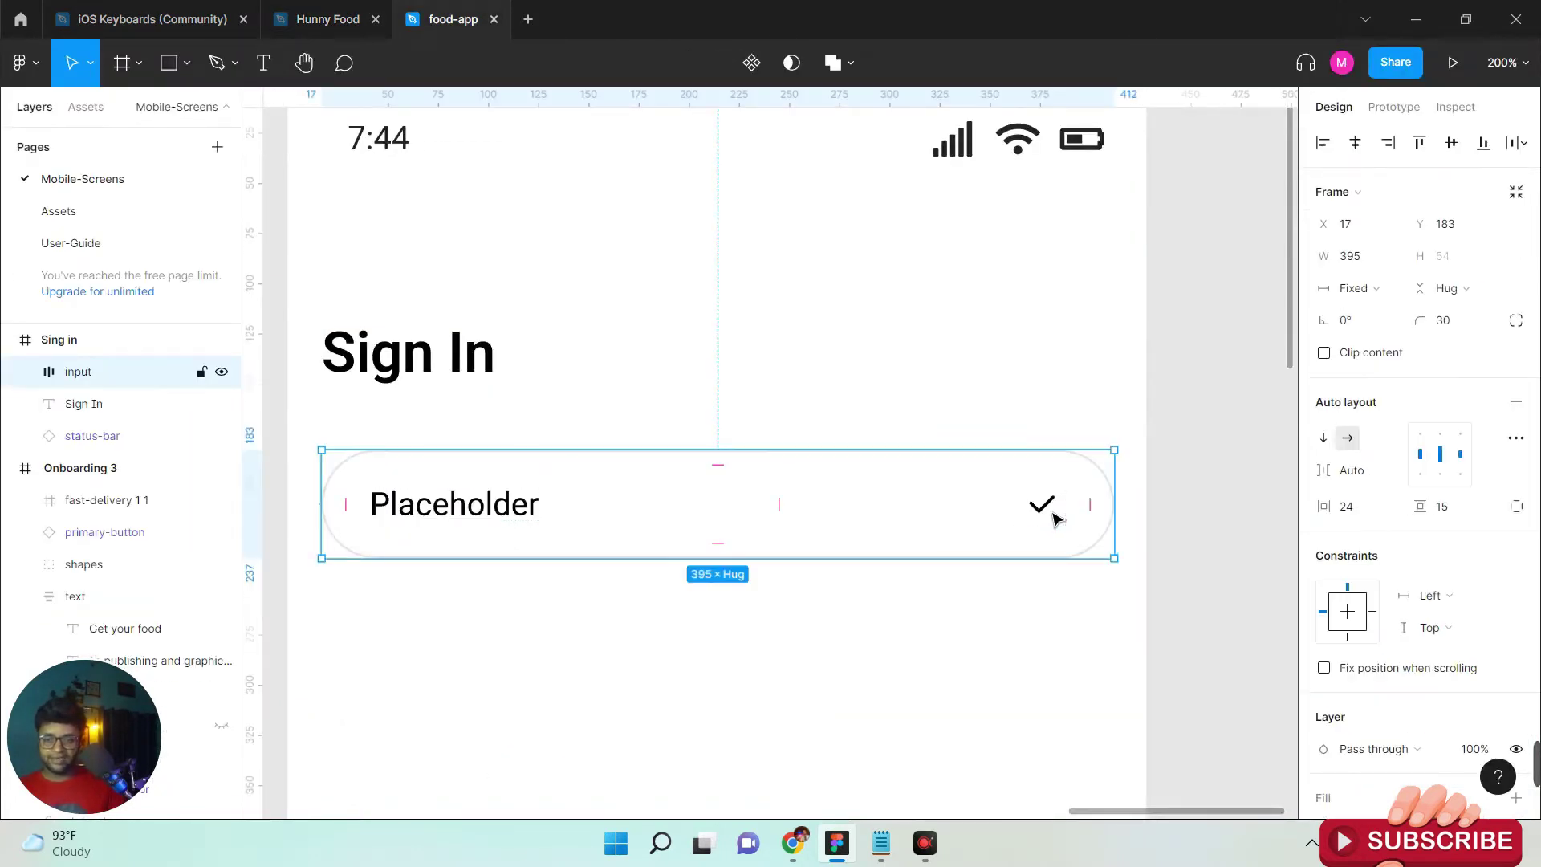
- Colour the checkmark red with the Main-color style
left_click(25, 372)
left_click(127, 415)
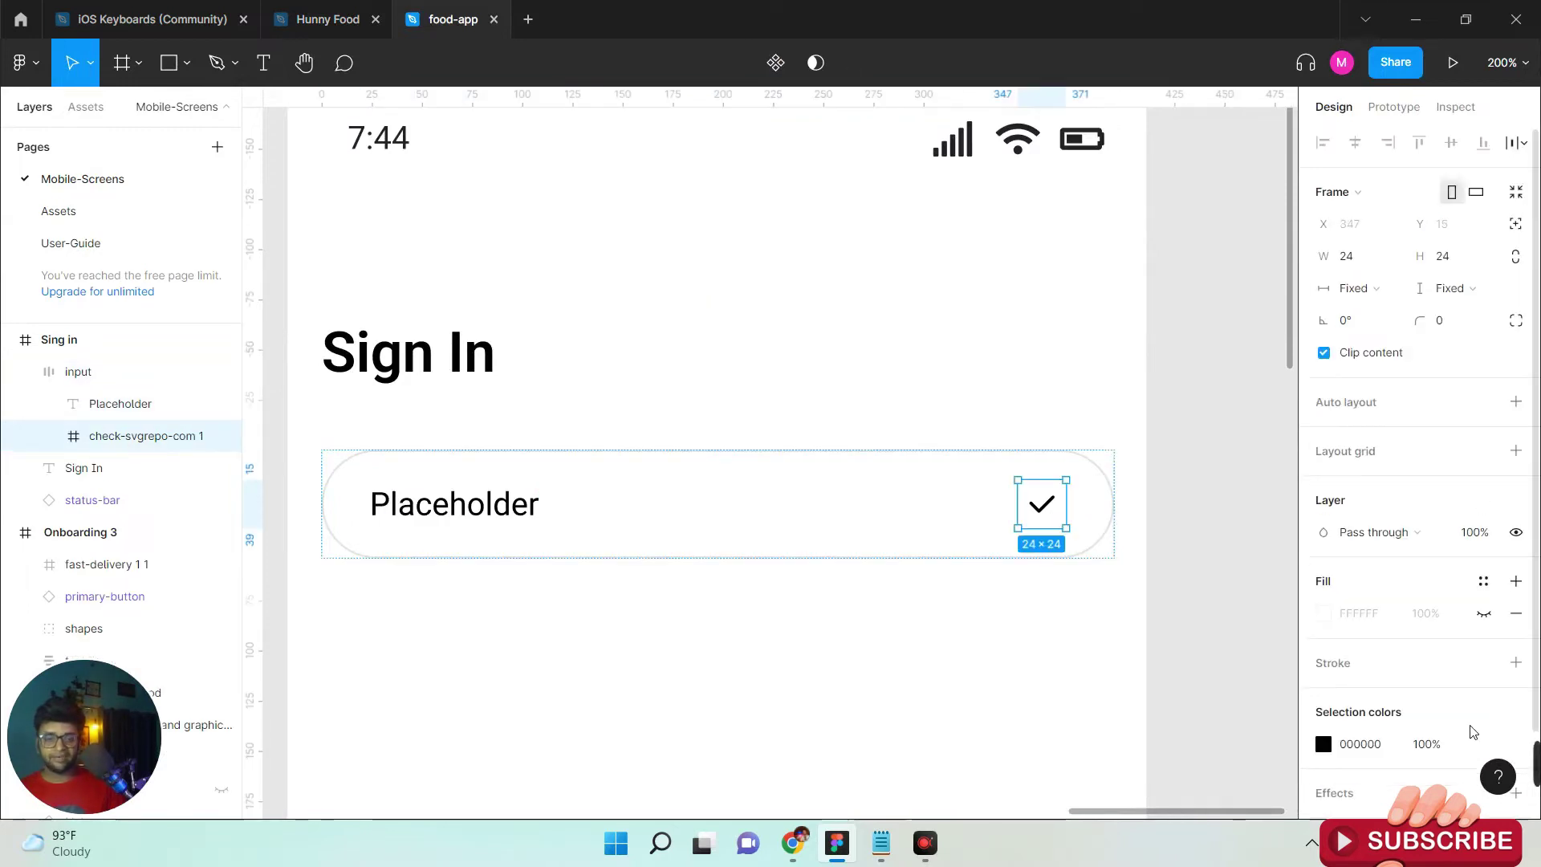
scroll(1469, 723, "down", 1)
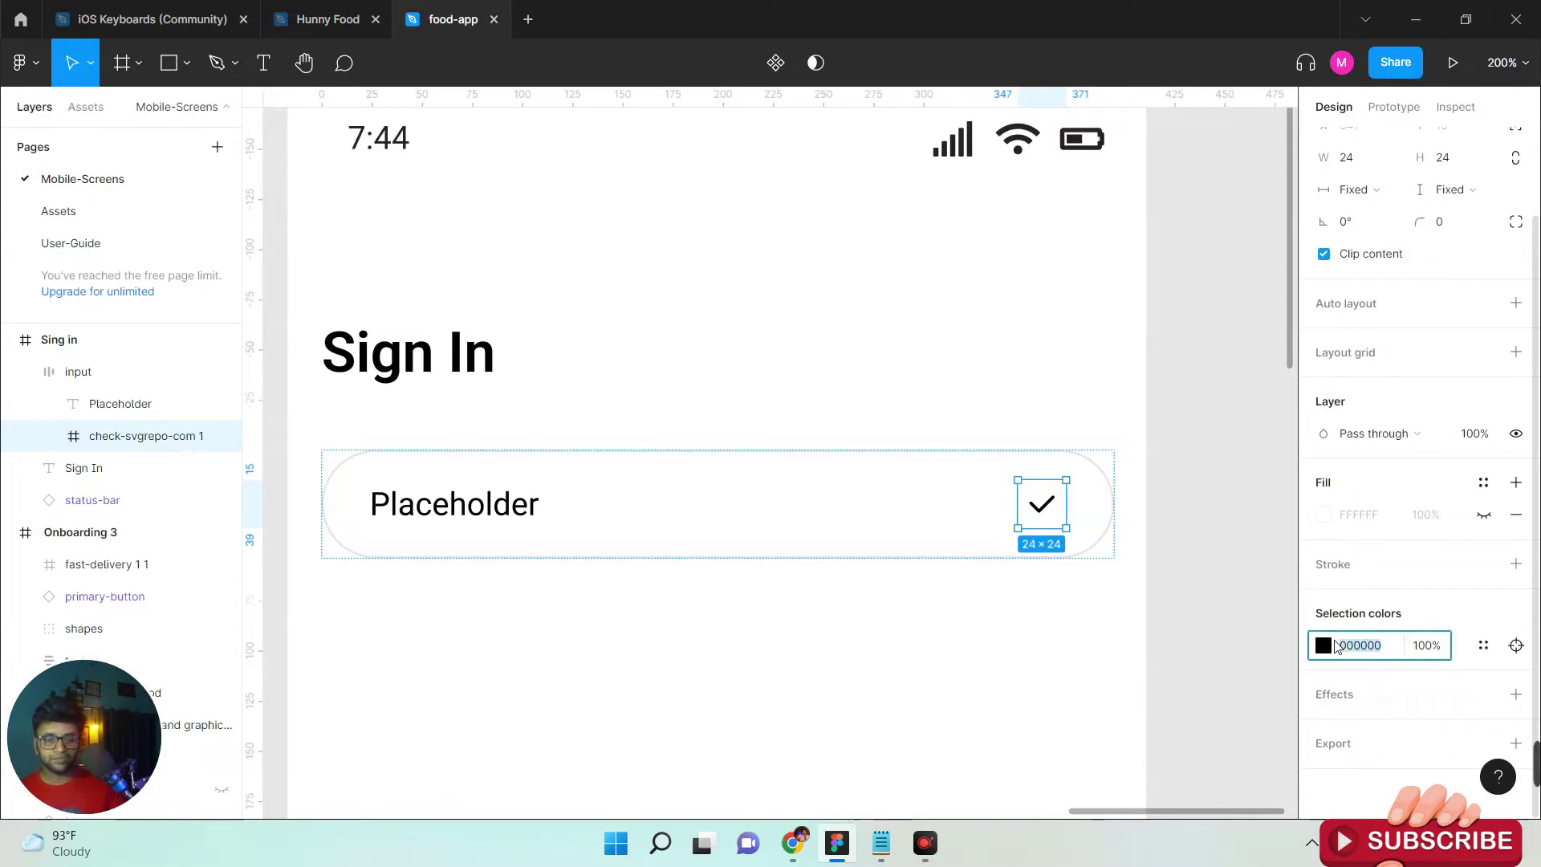
left_click(1324, 645)
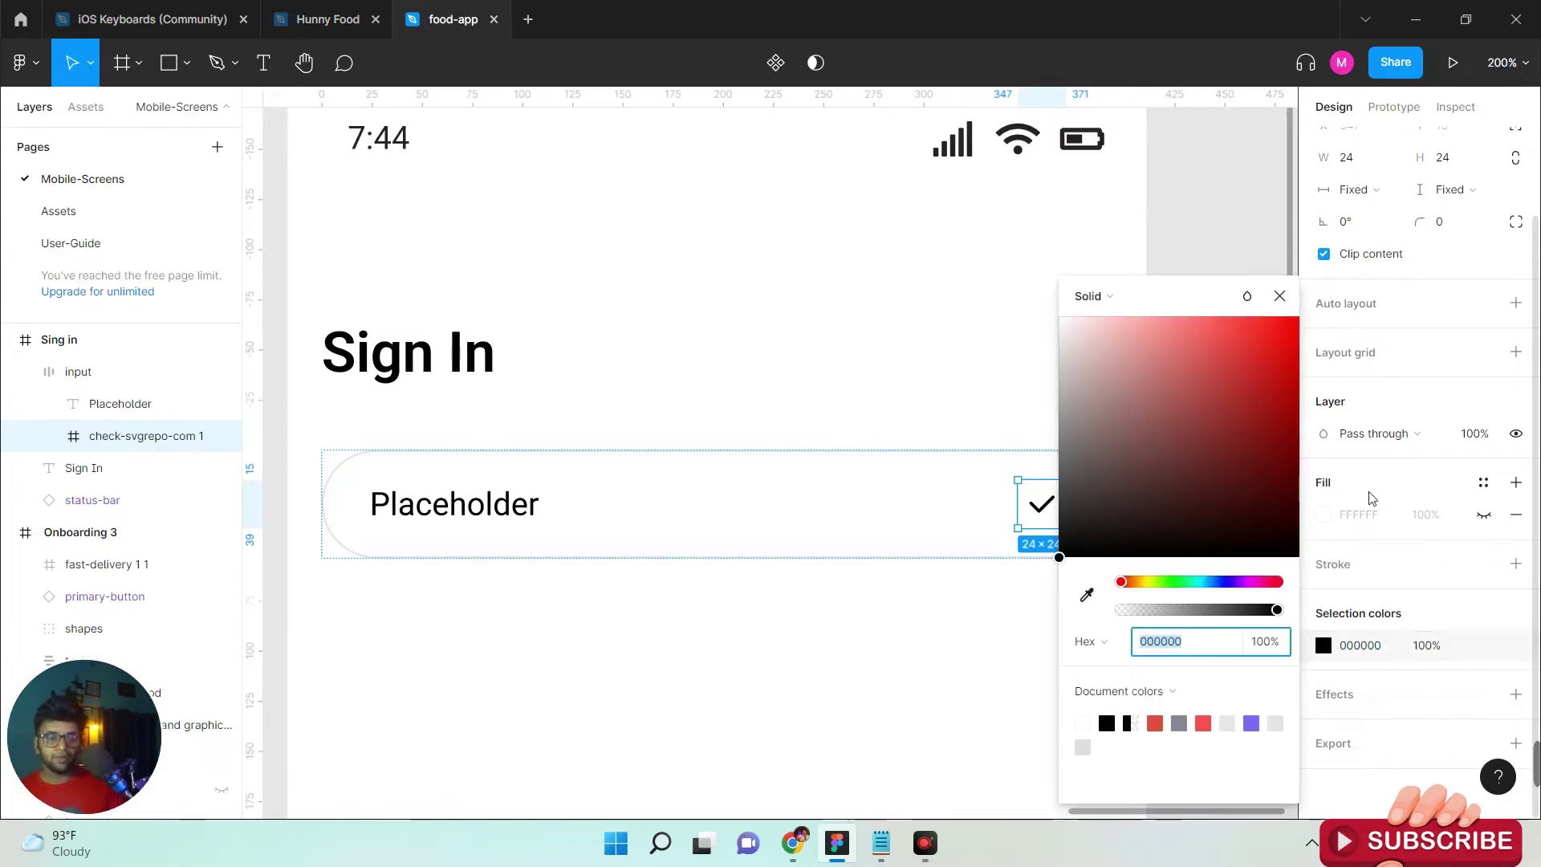
left_click(1406, 646)
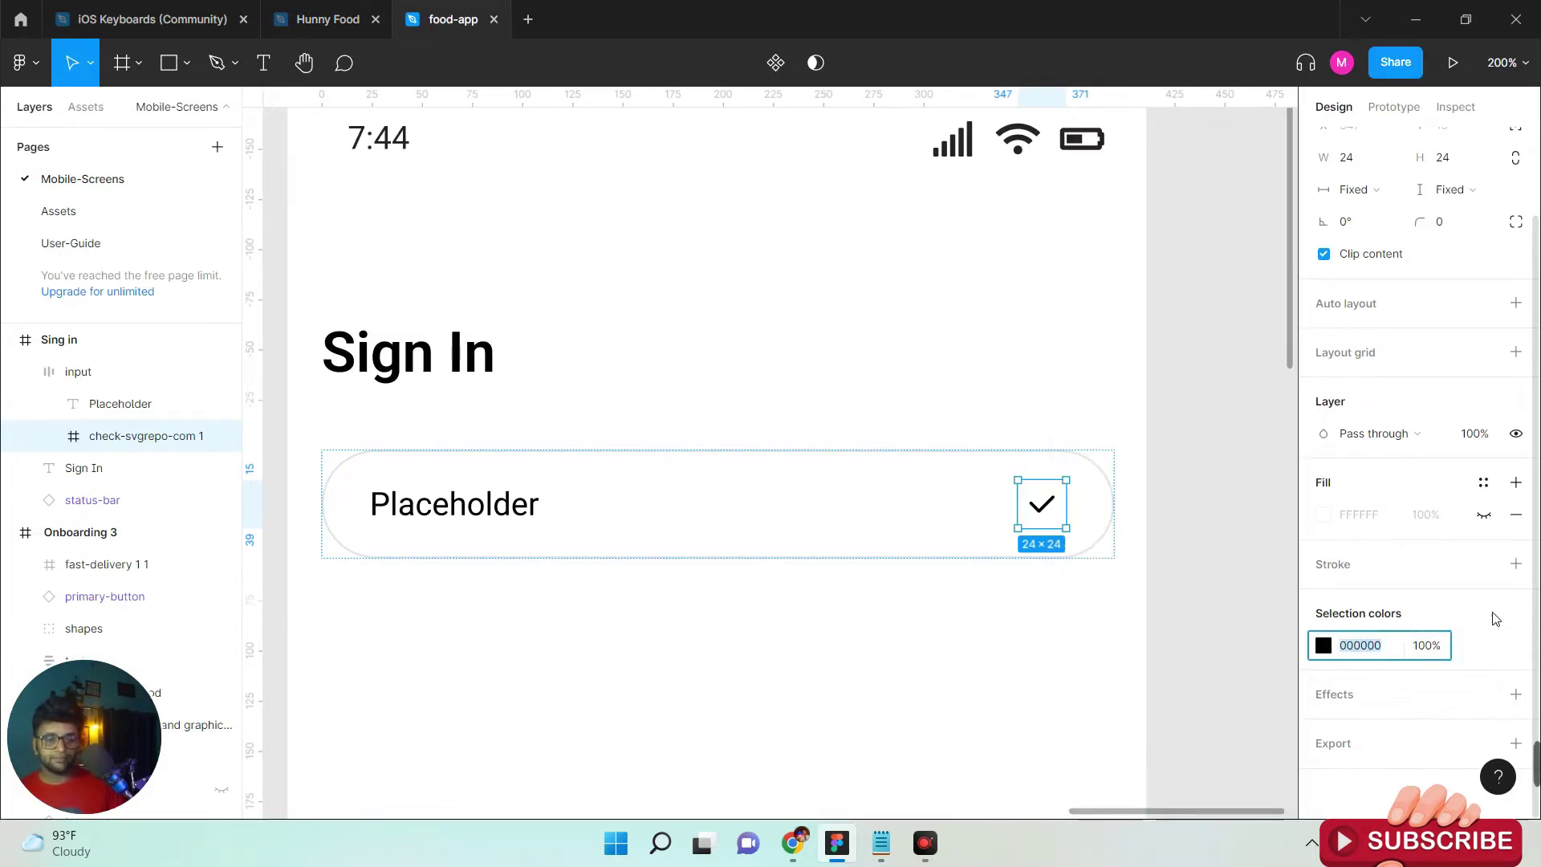
left_click(1484, 646)
left_click(1185, 651)
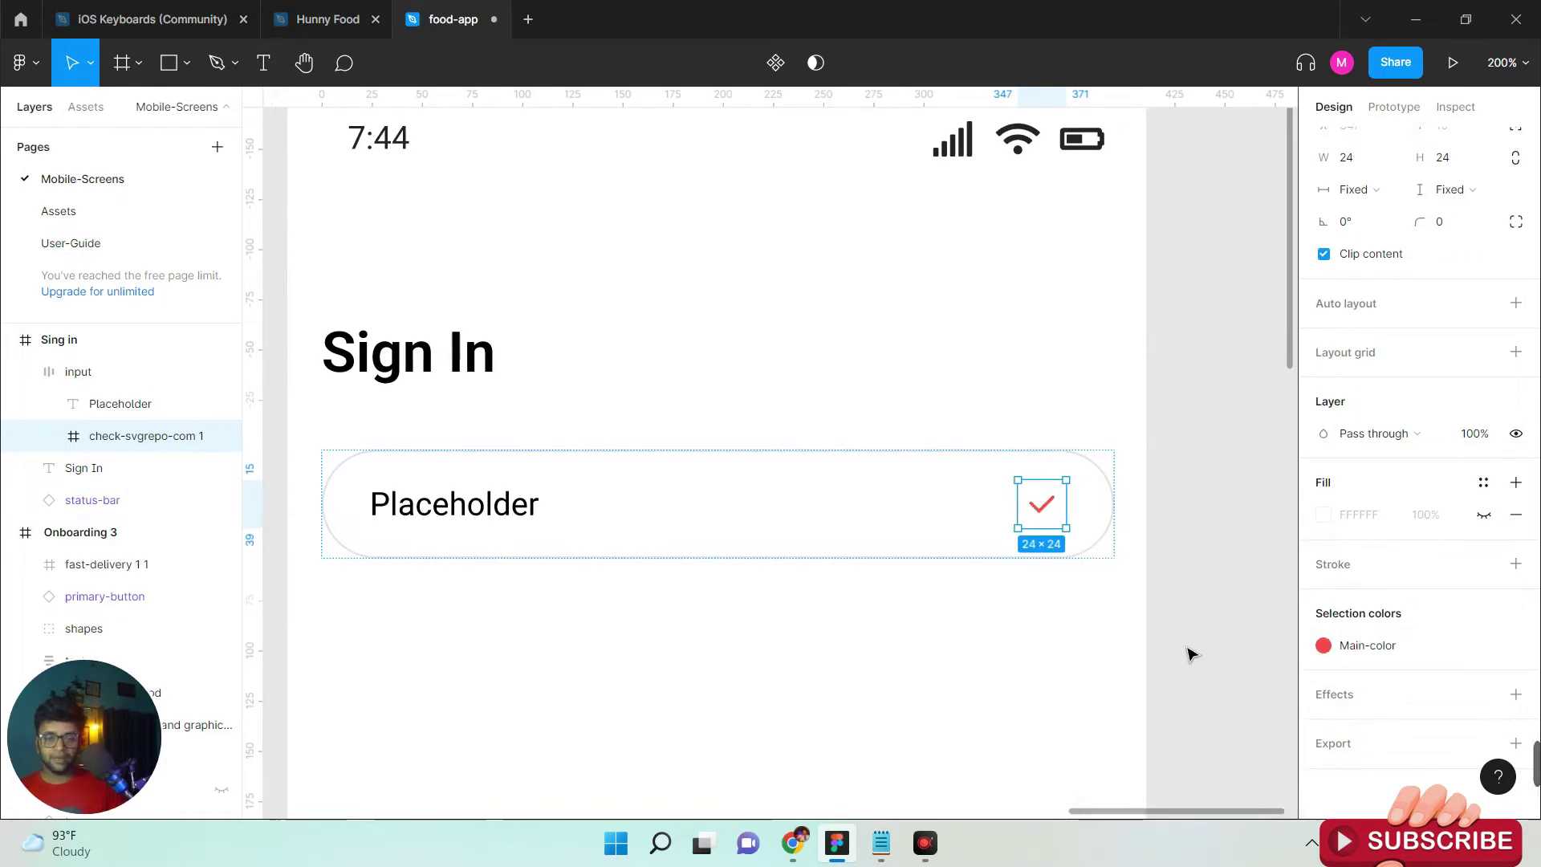
left_click(1178, 511)
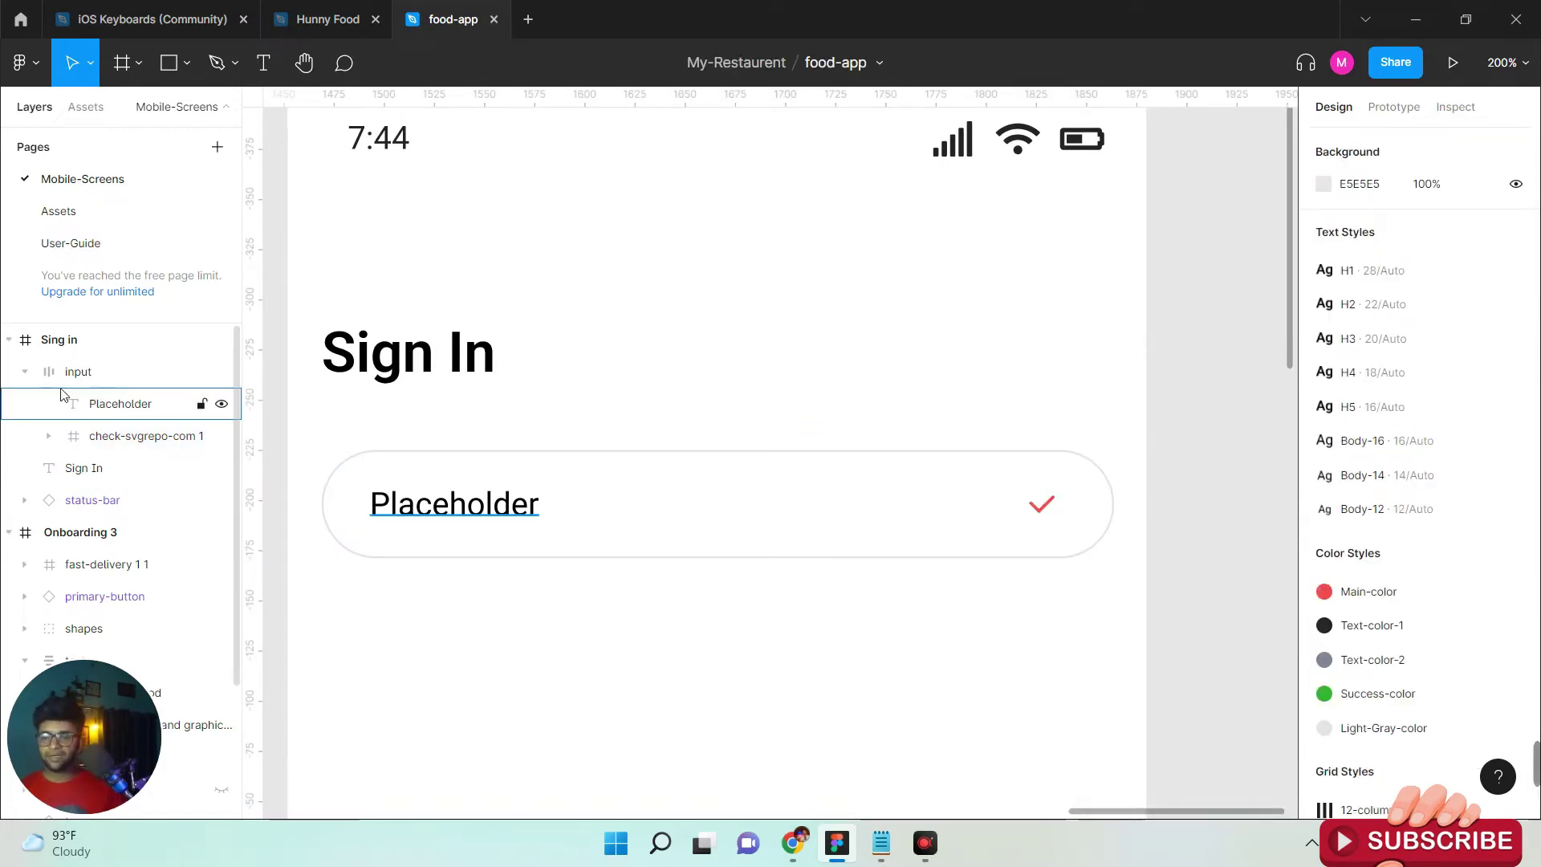
- Select the check icon frame and its vector, then clear the selection
left_click(103, 437)
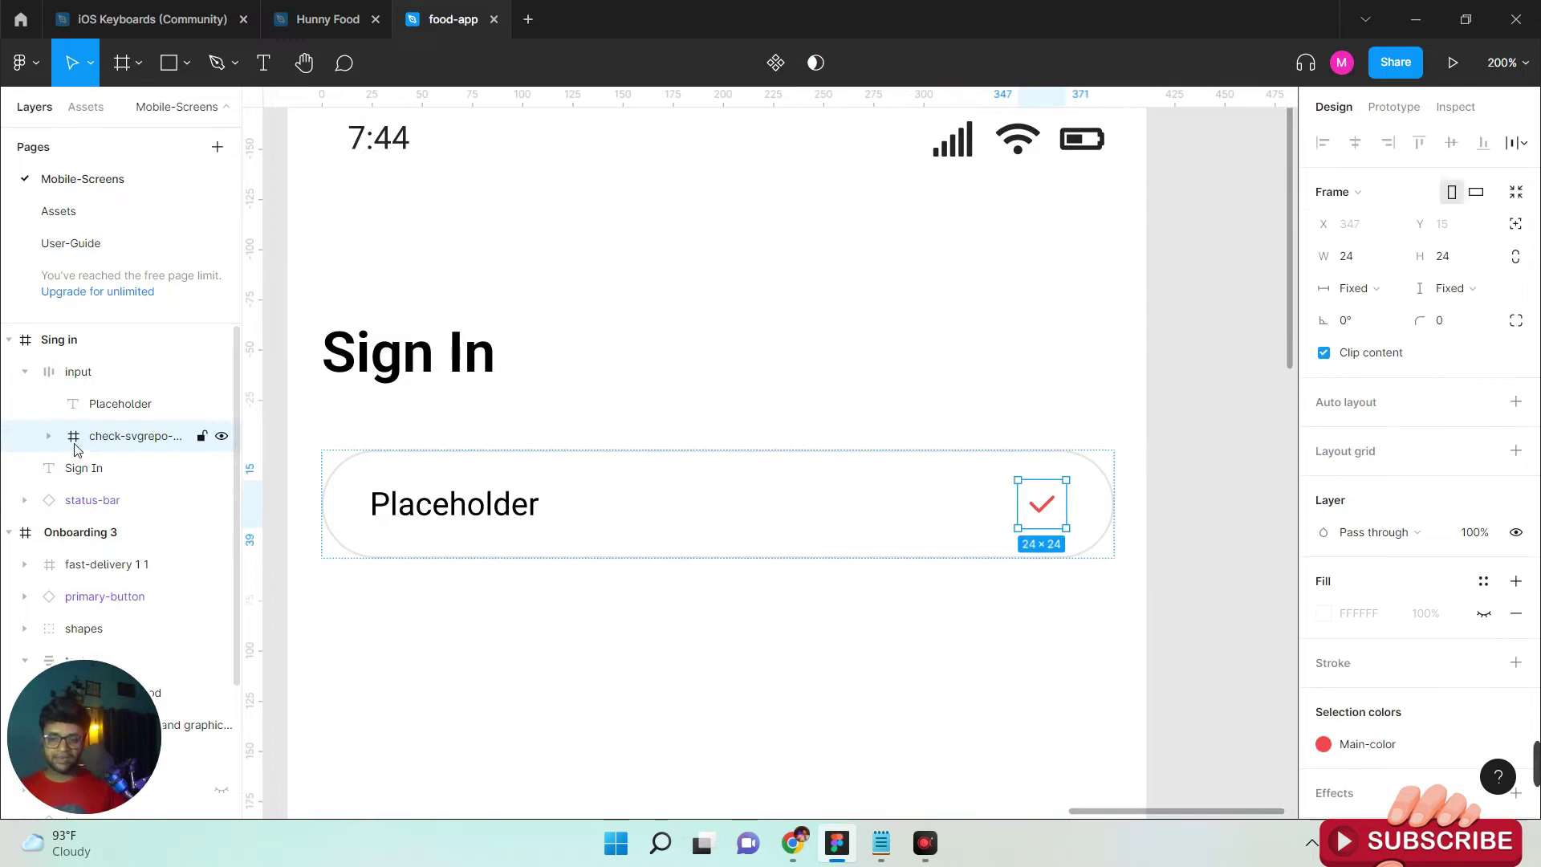
left_click(49, 440)
left_click(122, 473)
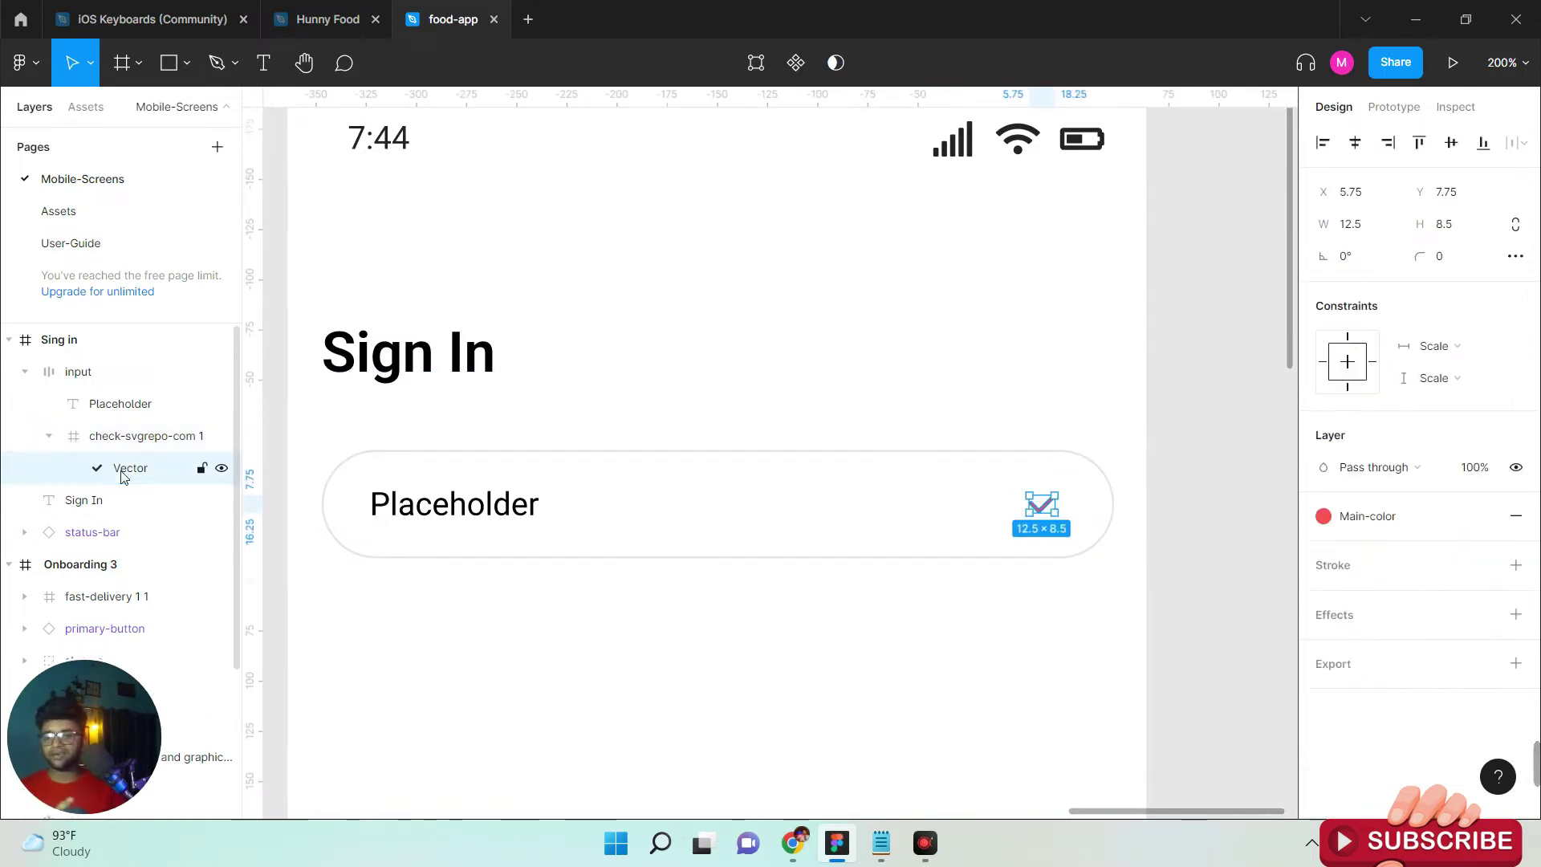
left_click(52, 434)
left_click(139, 440)
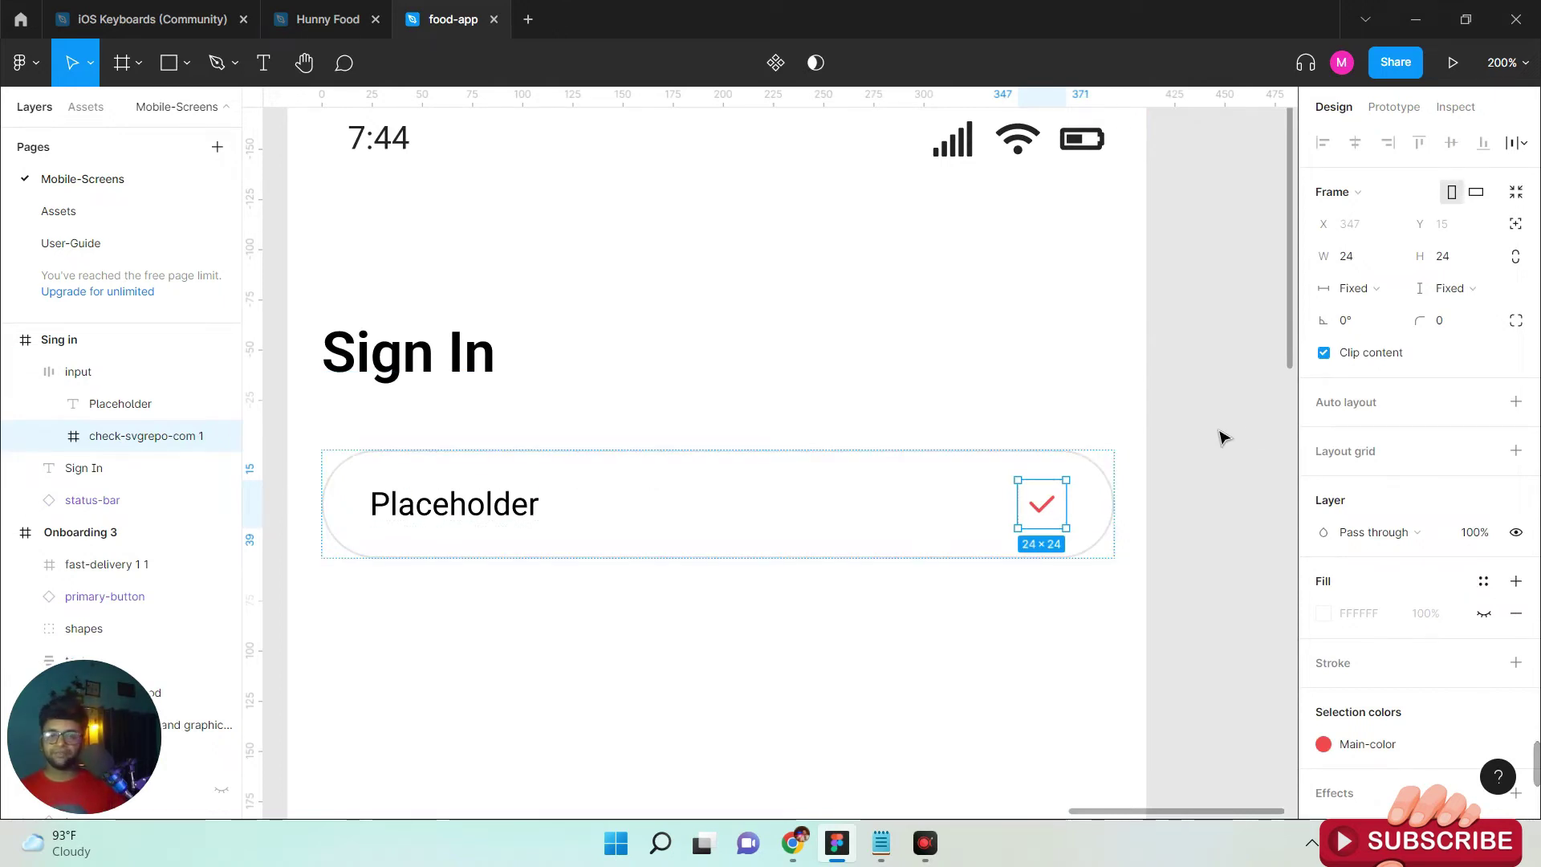
left_click(1267, 439)
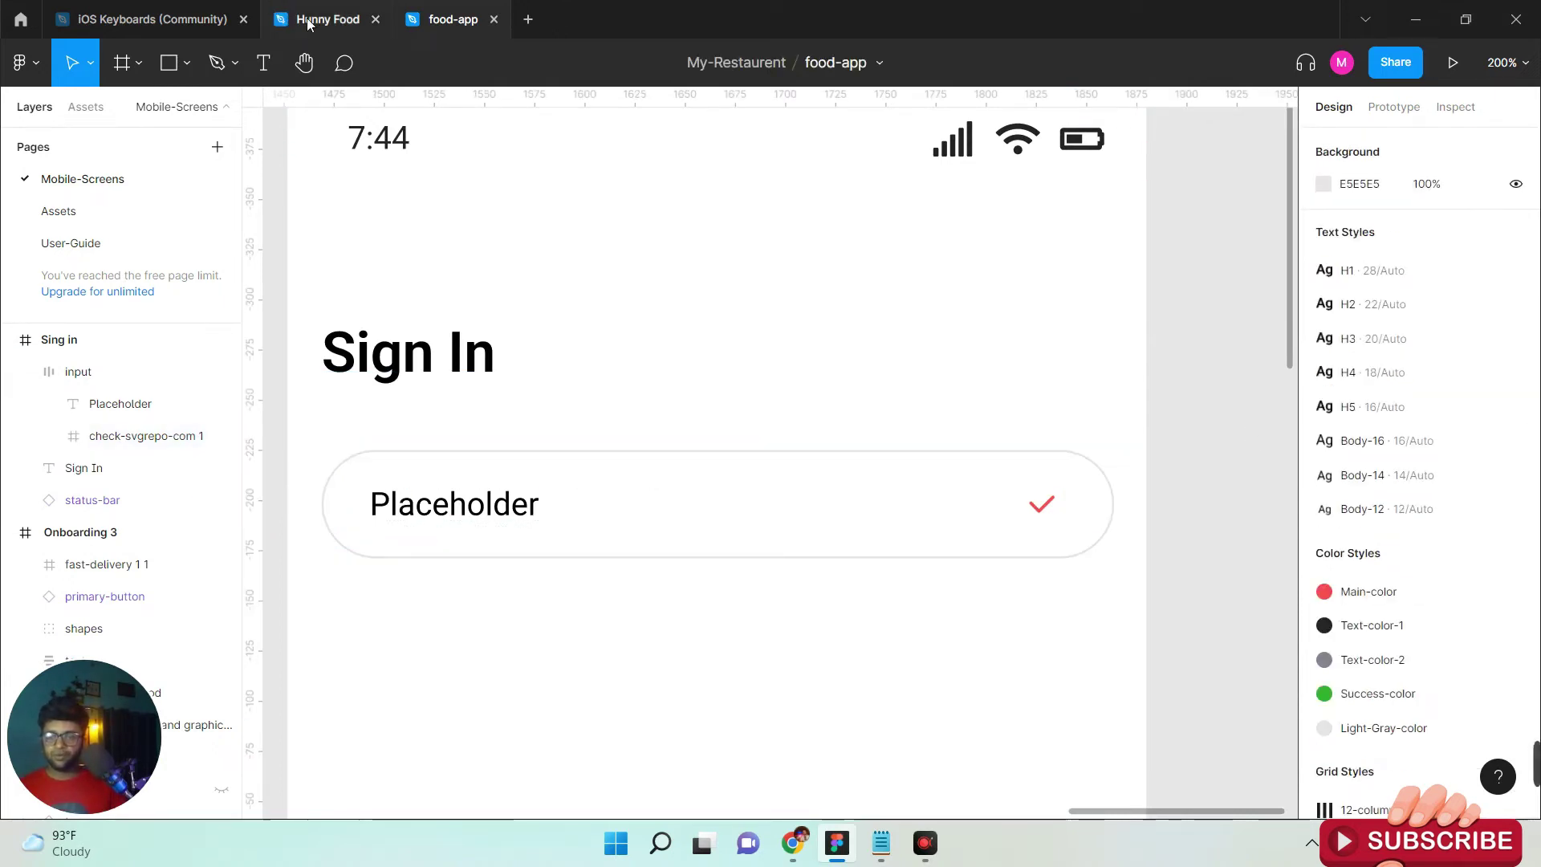
- Check the Hunny Food reference and add a 'Label' text above the input
left_click(310, 24)
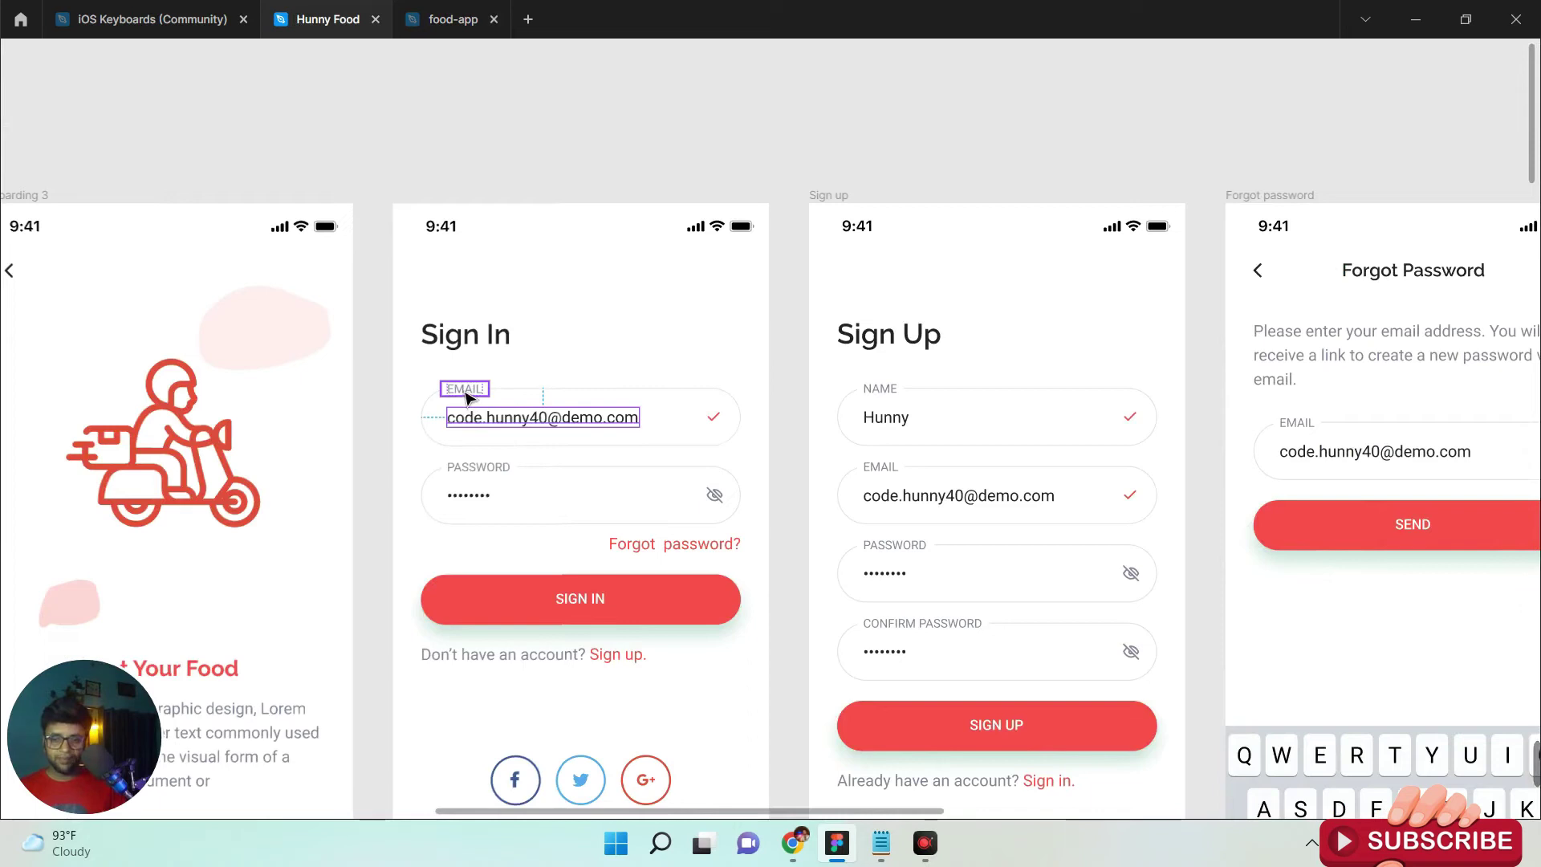
left_click(442, 19)
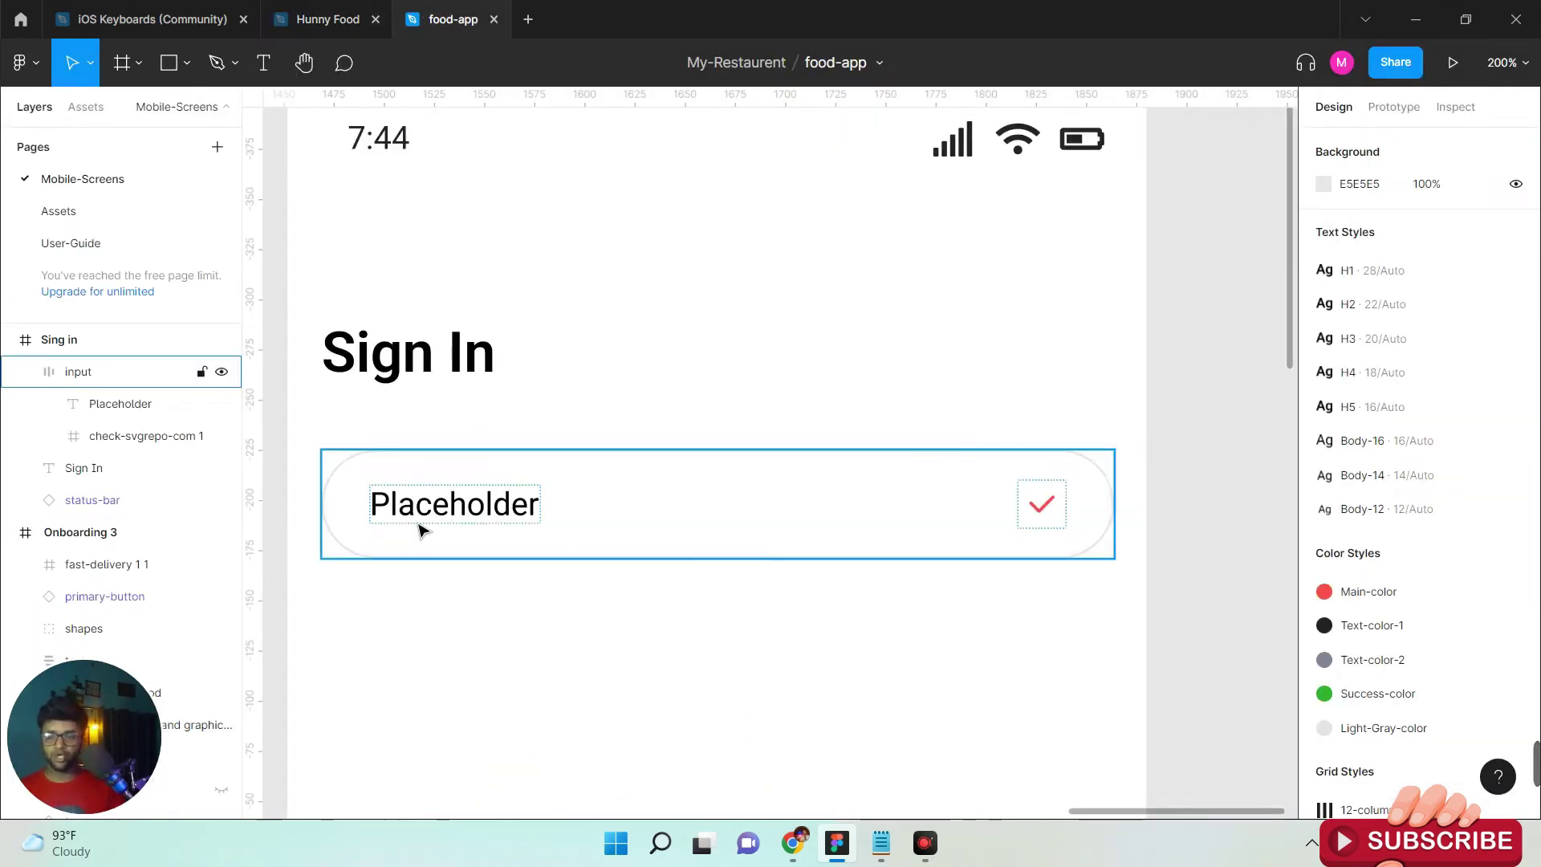
key("t")
left_click(396, 438)
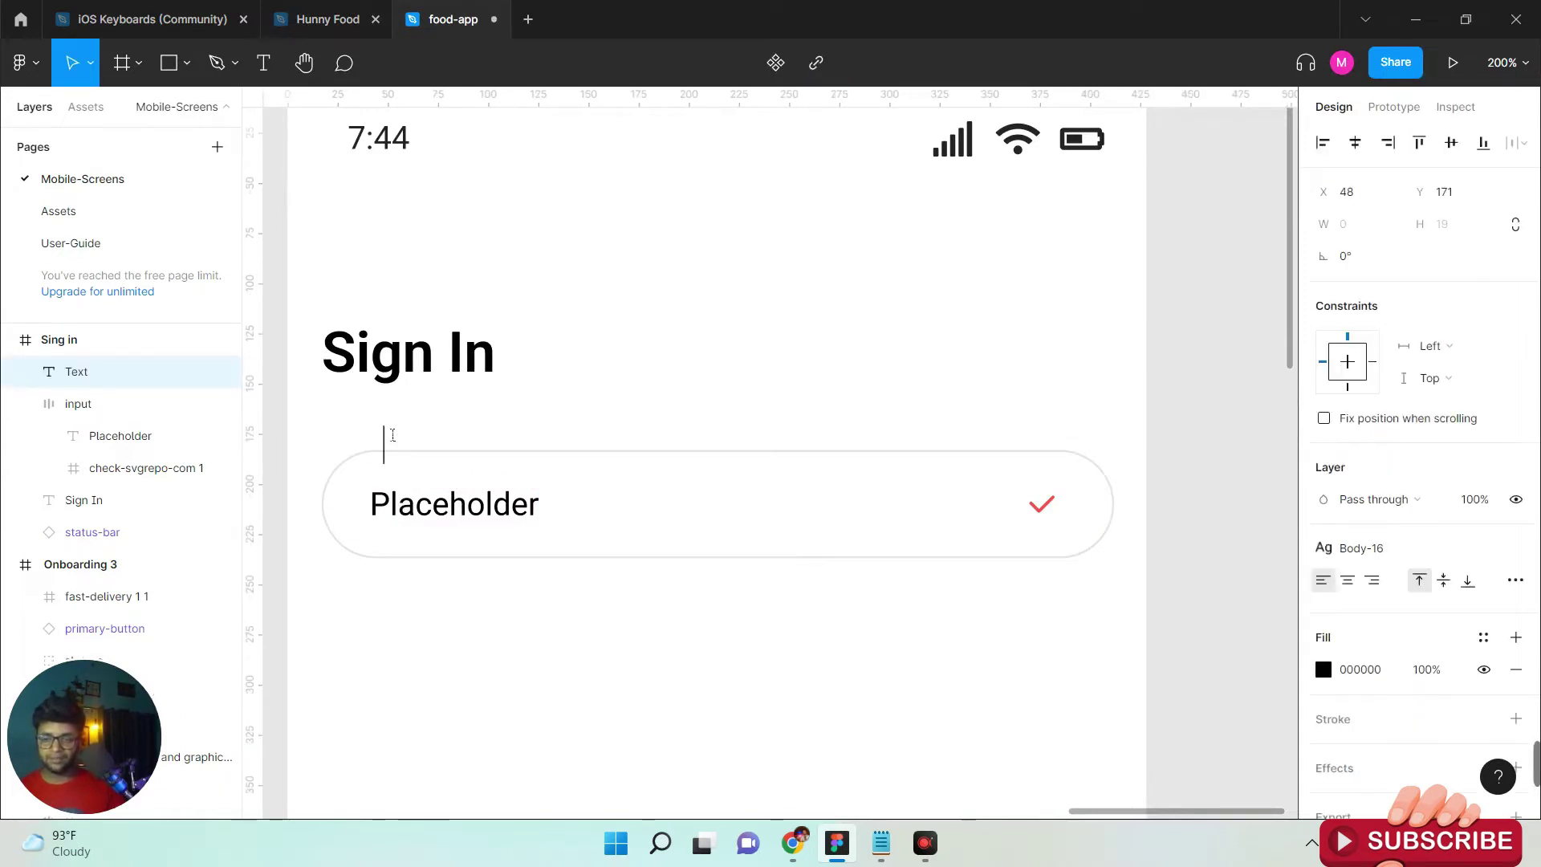
type("Label")
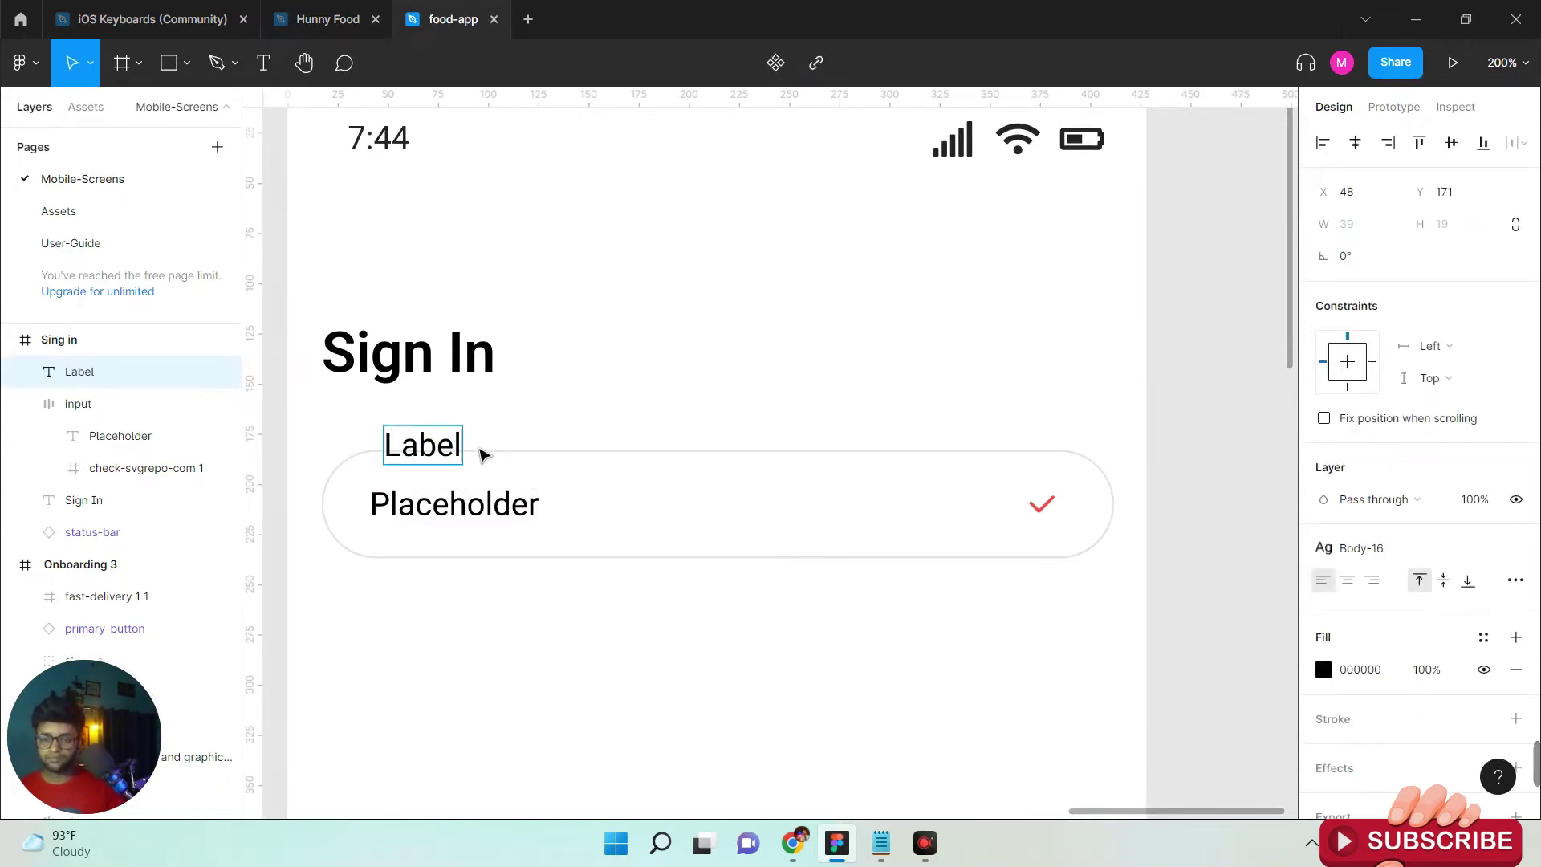
key("Escape")
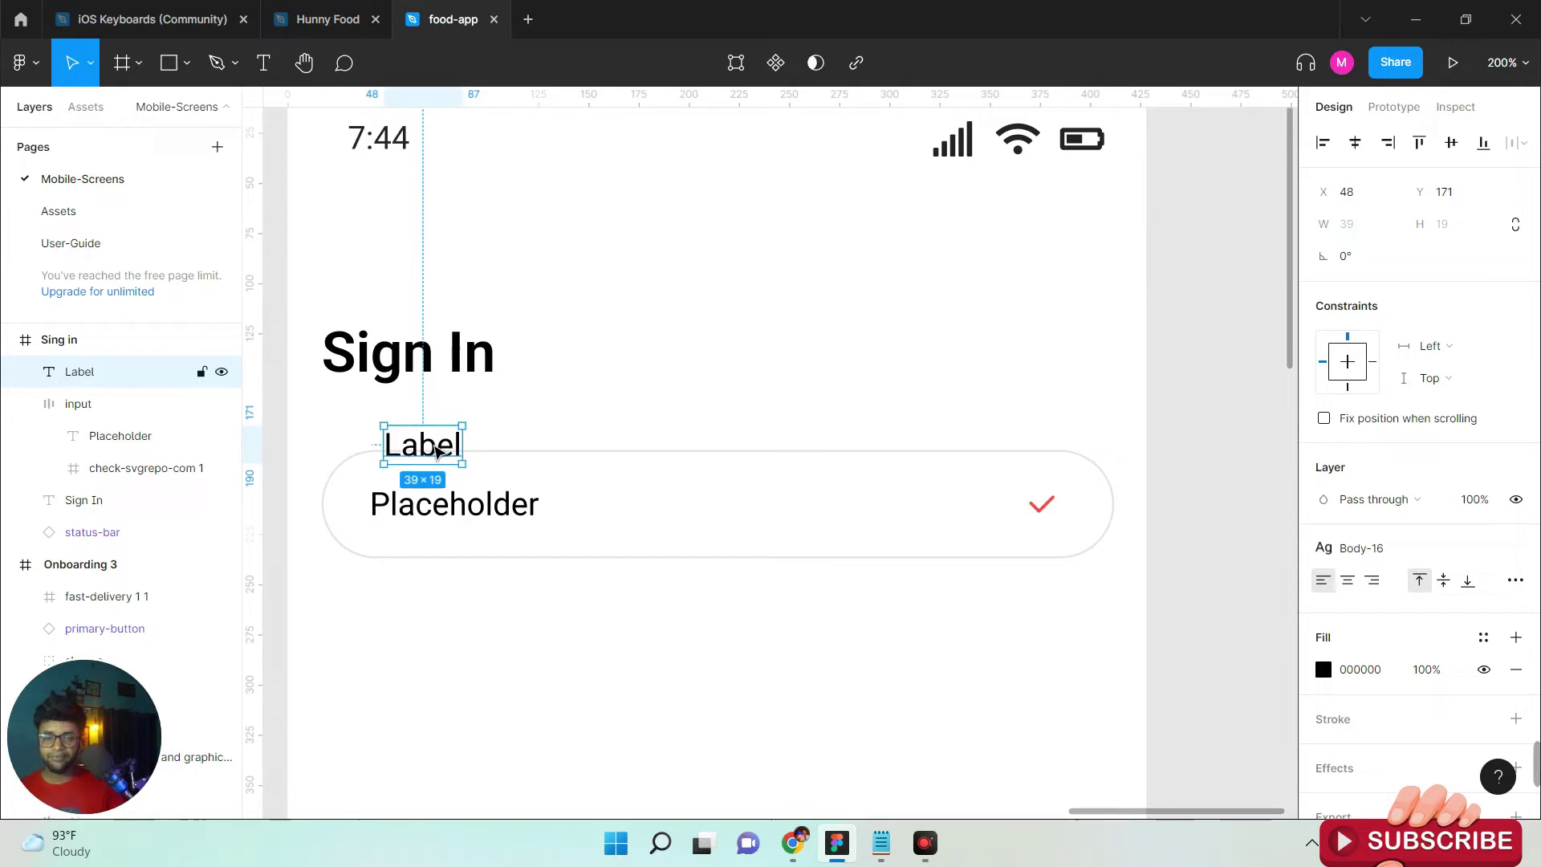
- Style the Label text with Body-12 and Text-color-2
left_click(1363, 548)
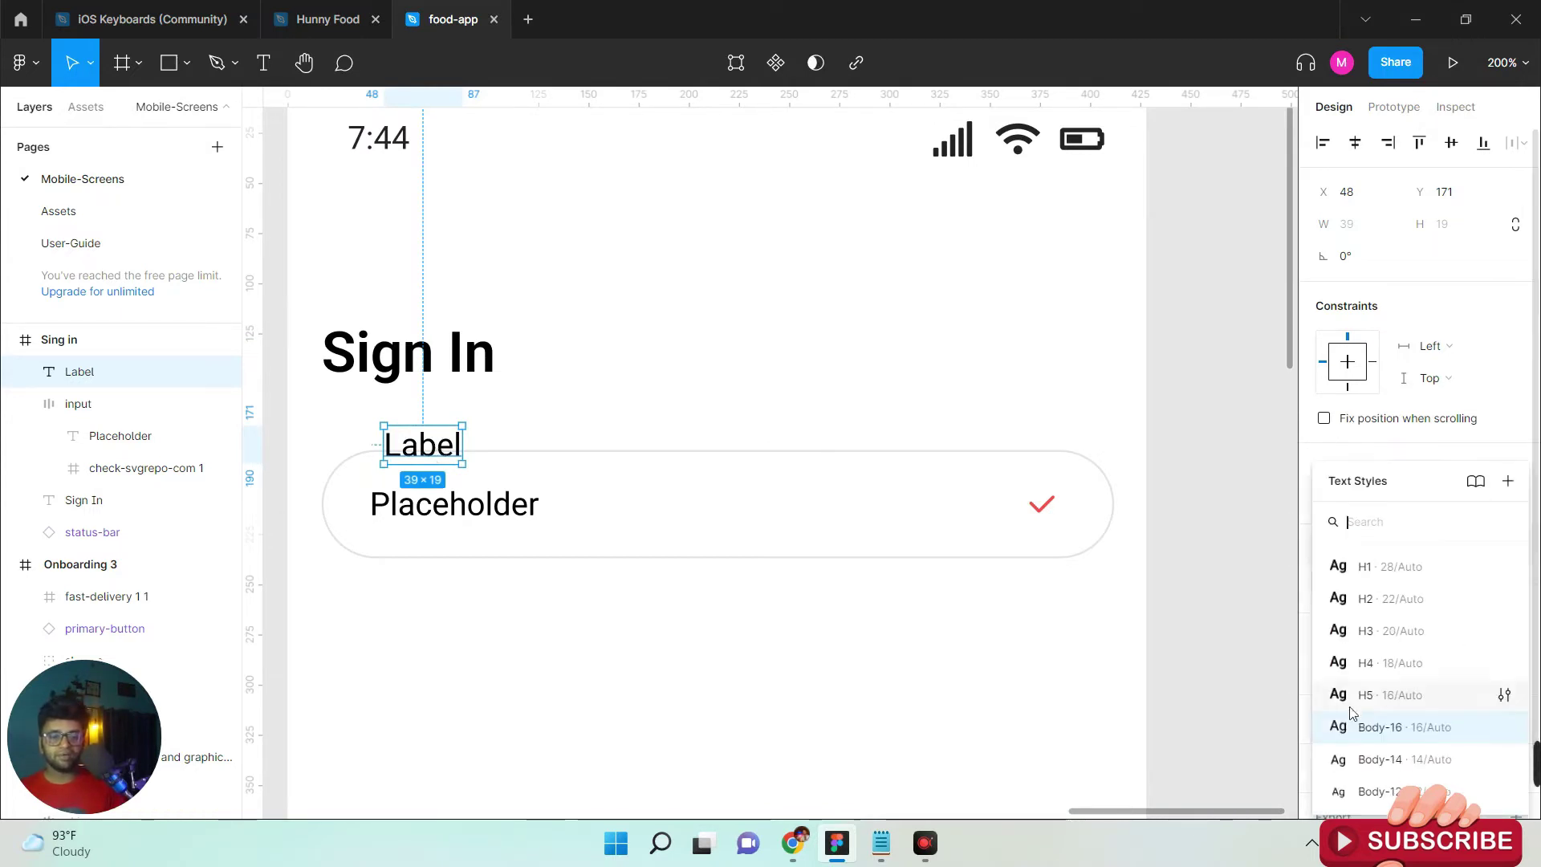
left_click(1380, 791)
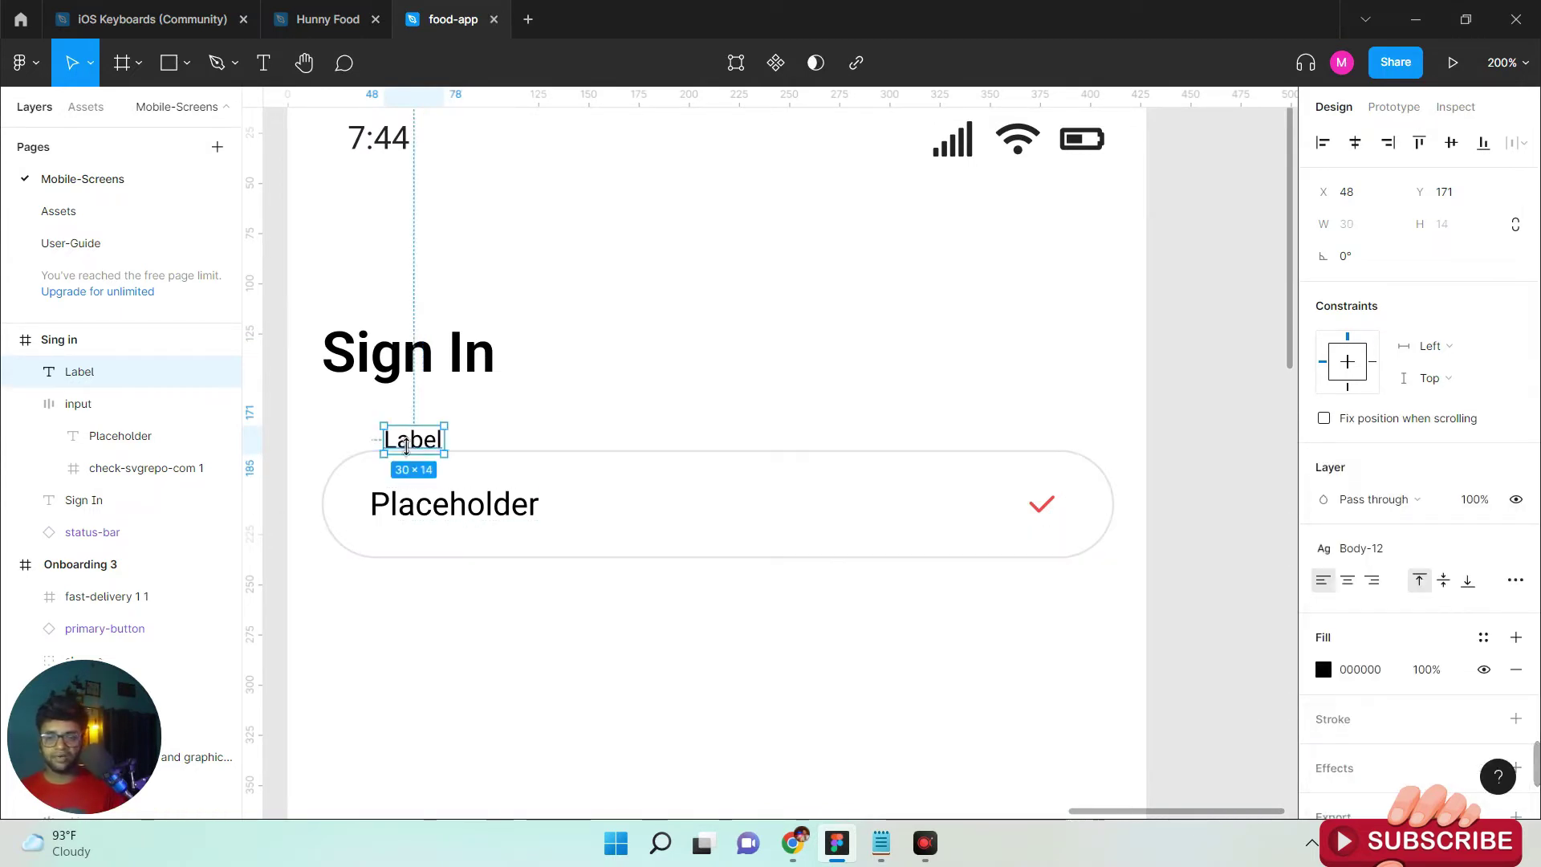
left_click(1487, 636)
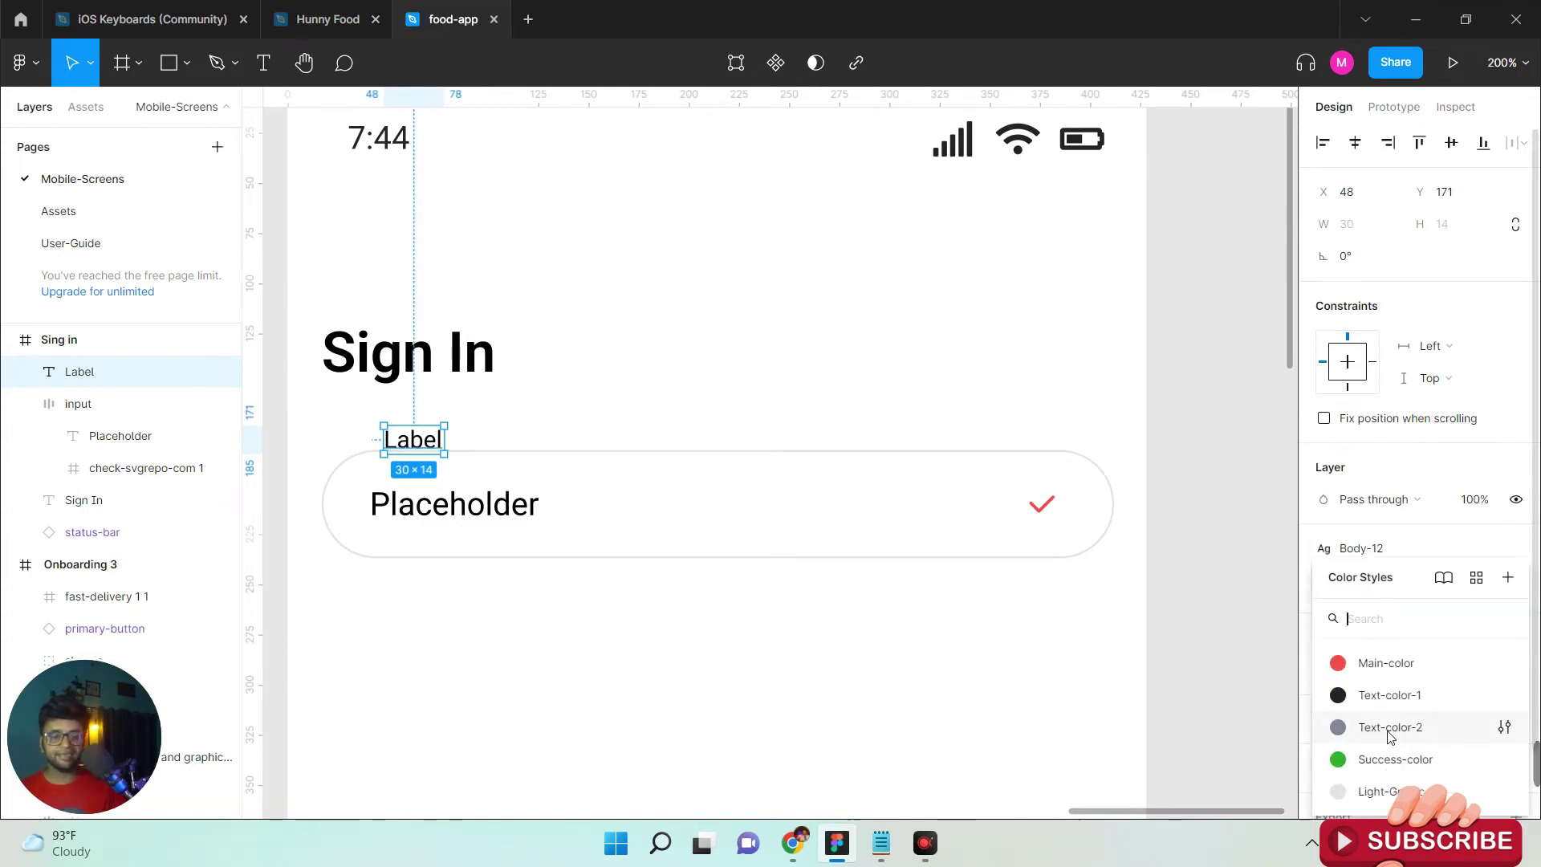
left_click(1391, 737)
- Wrap the Label text in an auto-layout frame
left_click(691, 420)
left_click(409, 448)
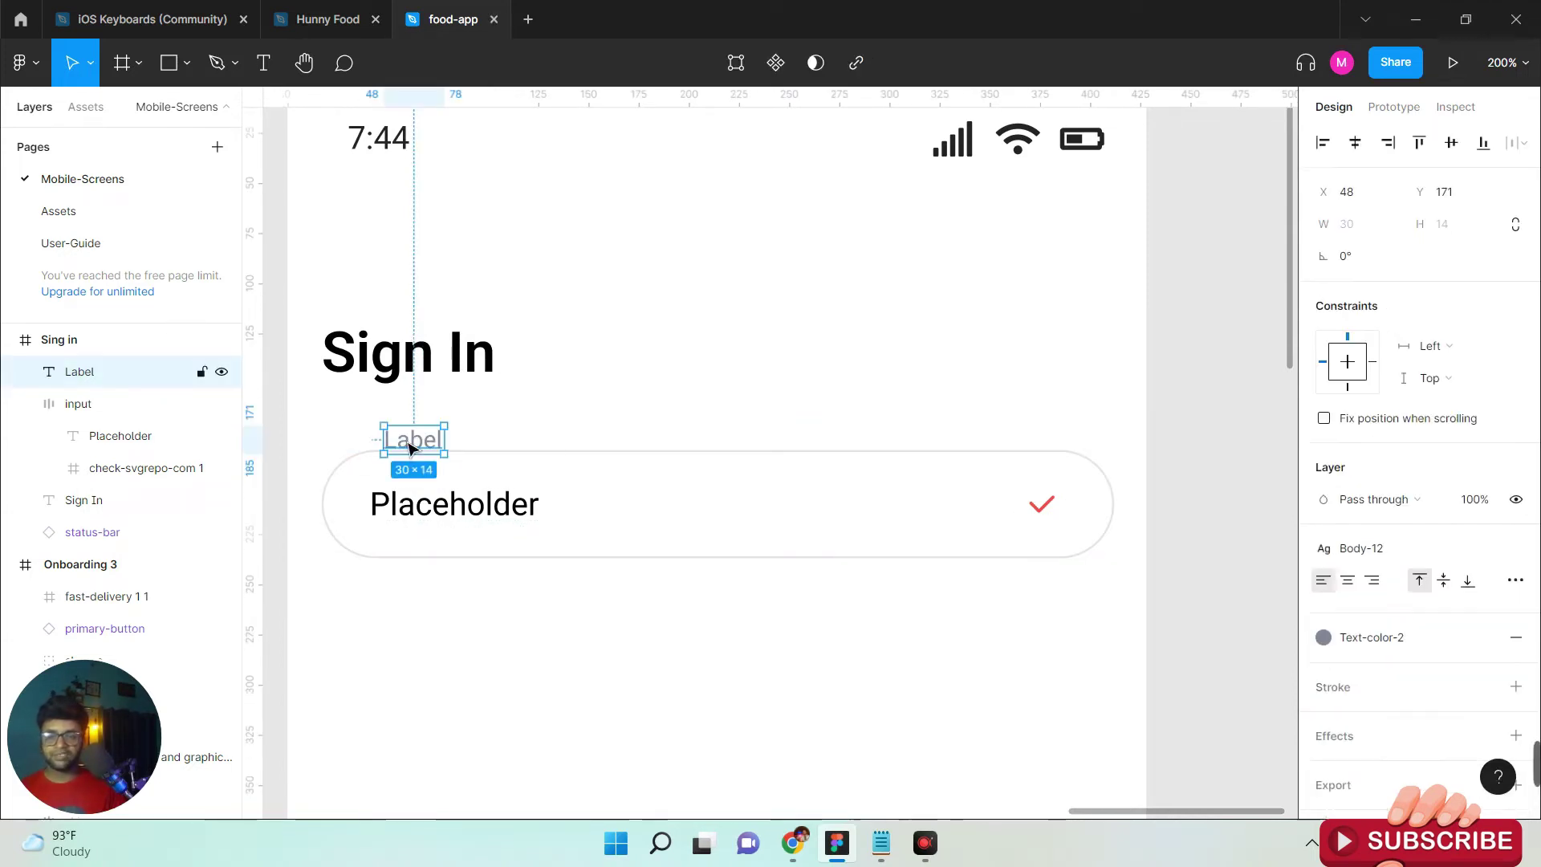
right_click(405, 444)
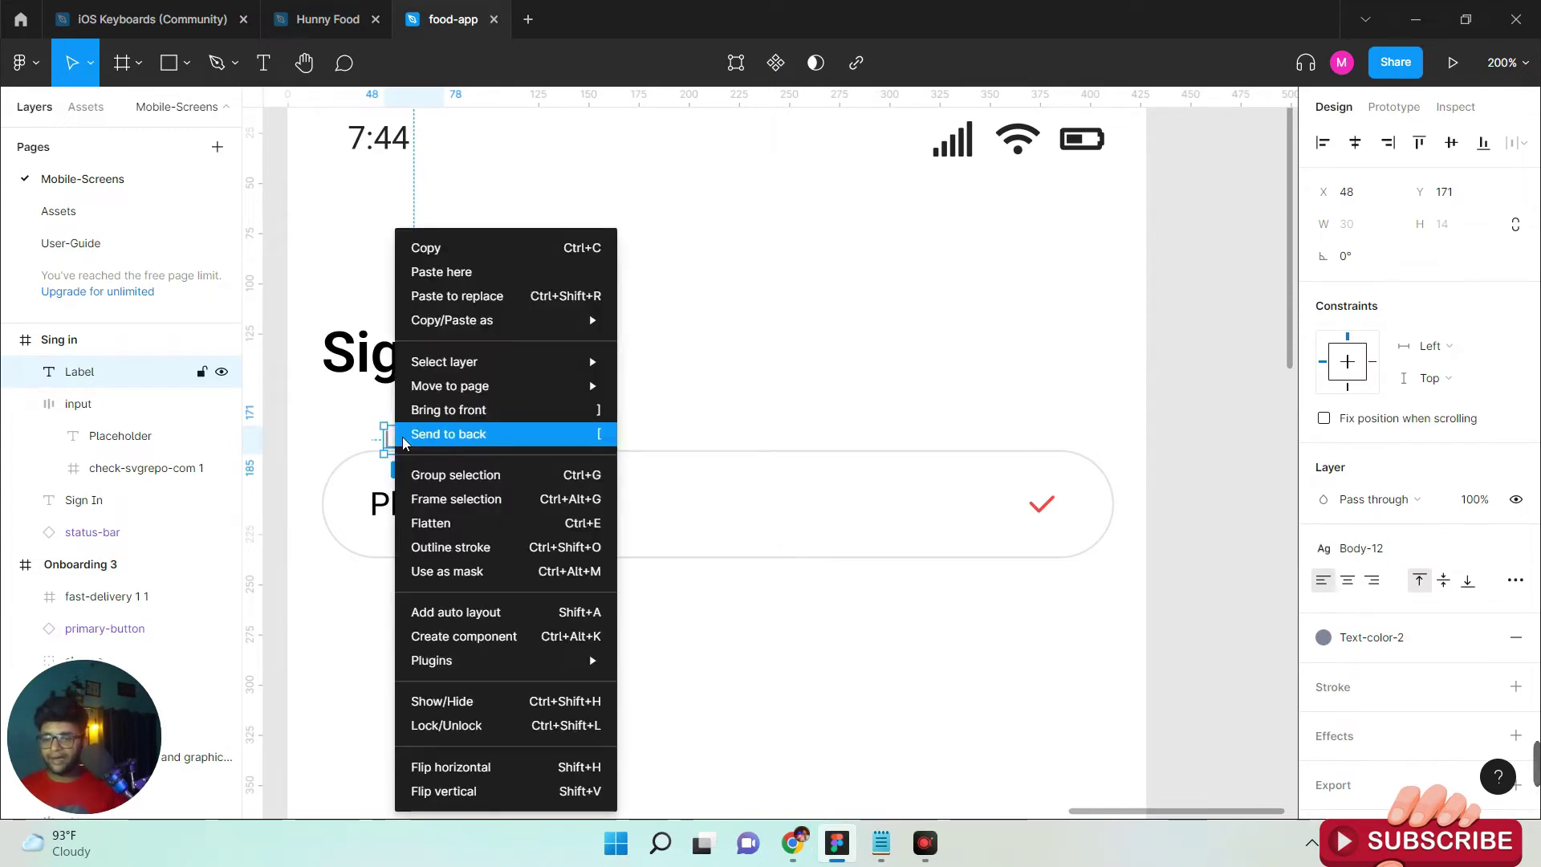
left_click(416, 612)
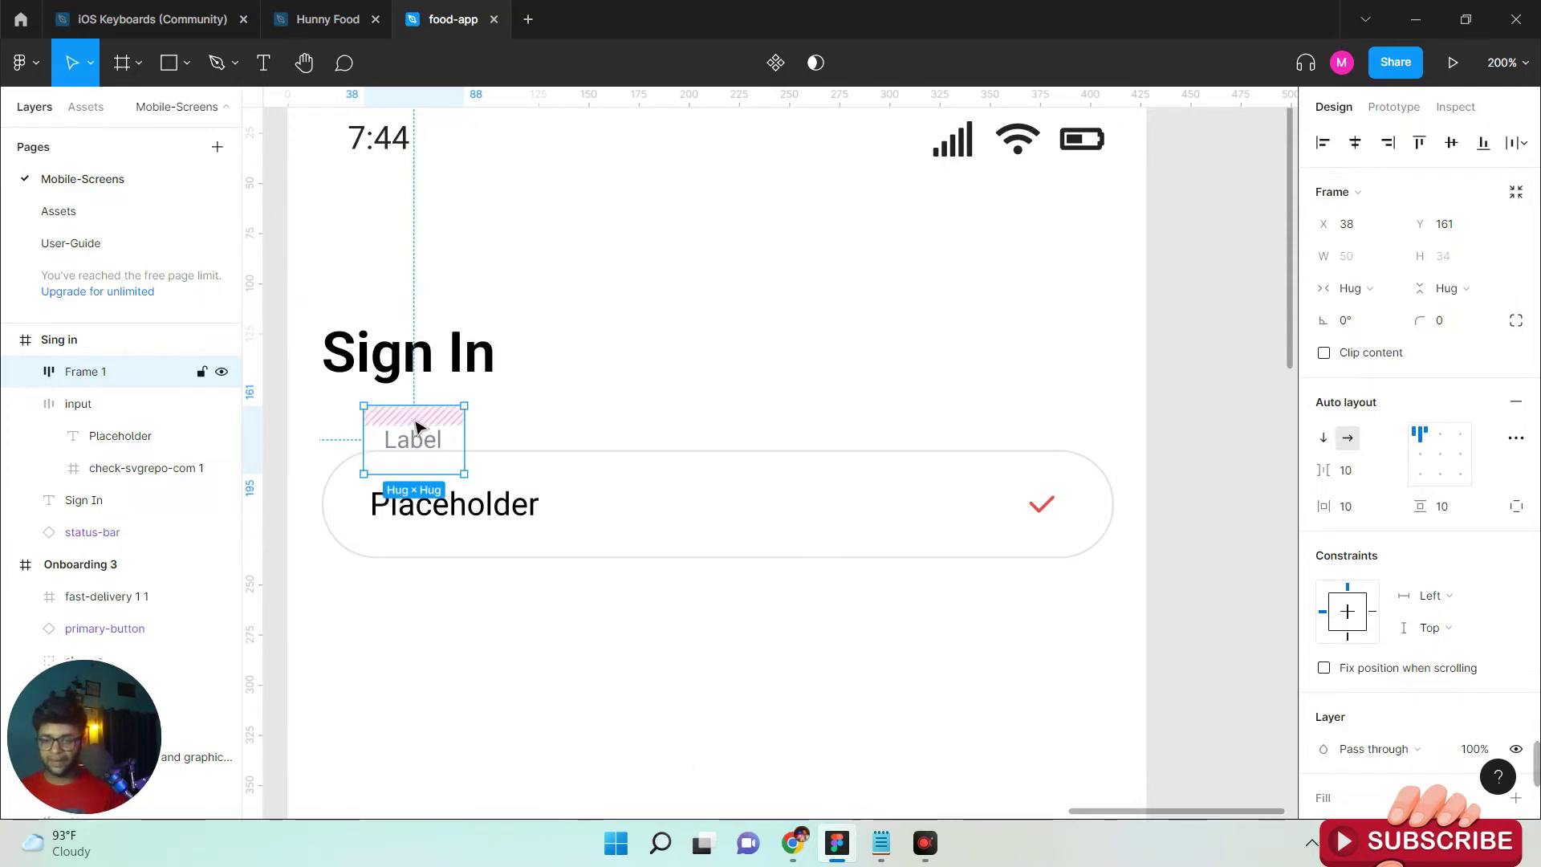
- Adjust the Label frame's padding and fill it with Main-color
left_click(1367, 515)
key("Down")
key("Down")
key("Down")
key("Down")
key("Down")
key("Down")
key("Down")
key("Up")
key("Up")
left_click(103, 378)
scroll(1413, 626, "down", 3)
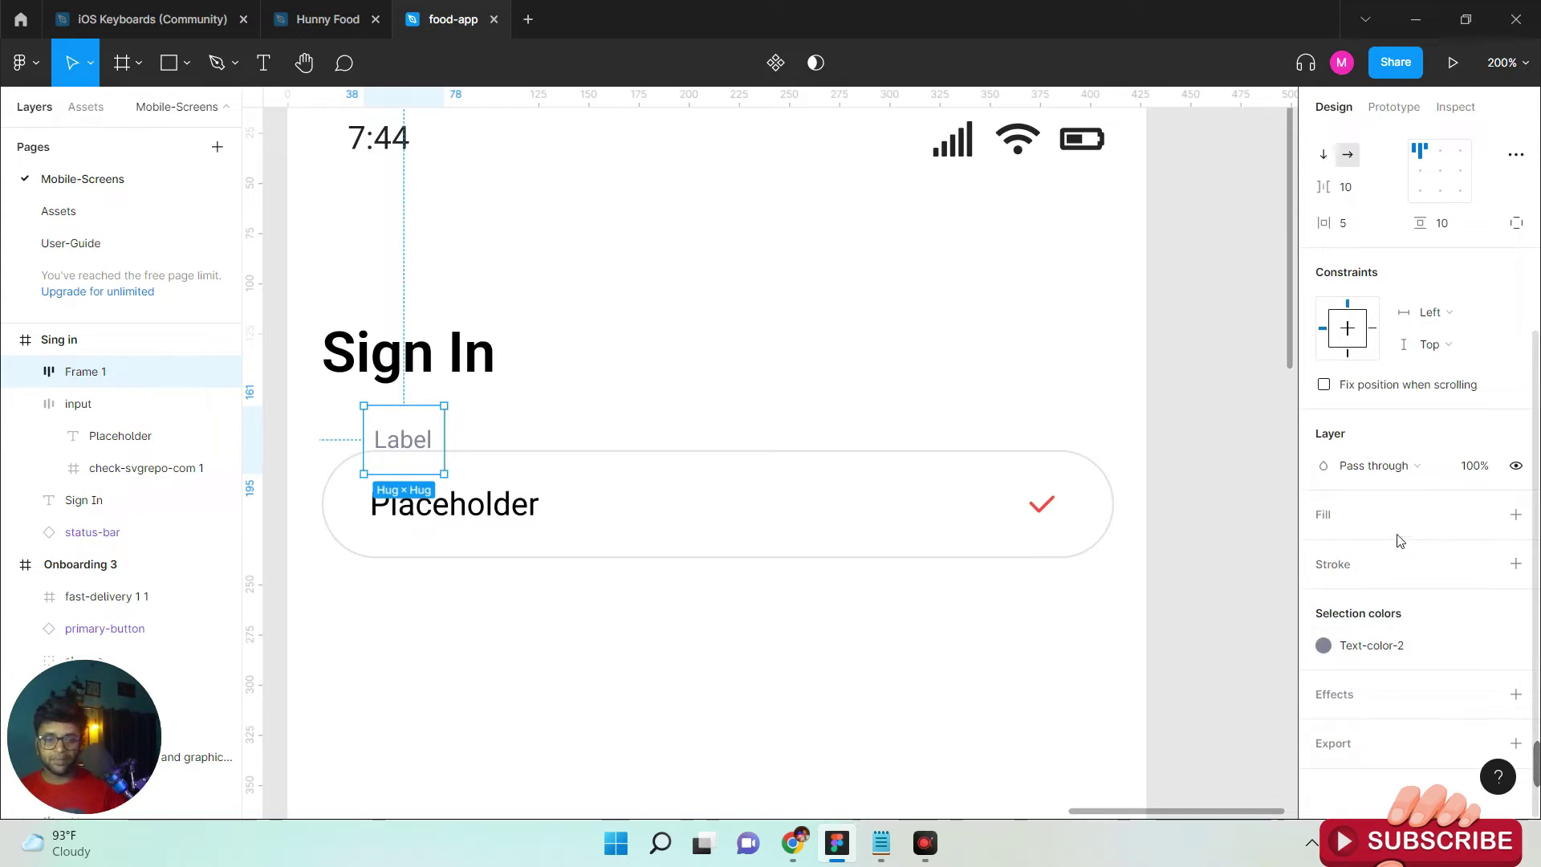
left_click(1483, 518)
left_click(1380, 633)
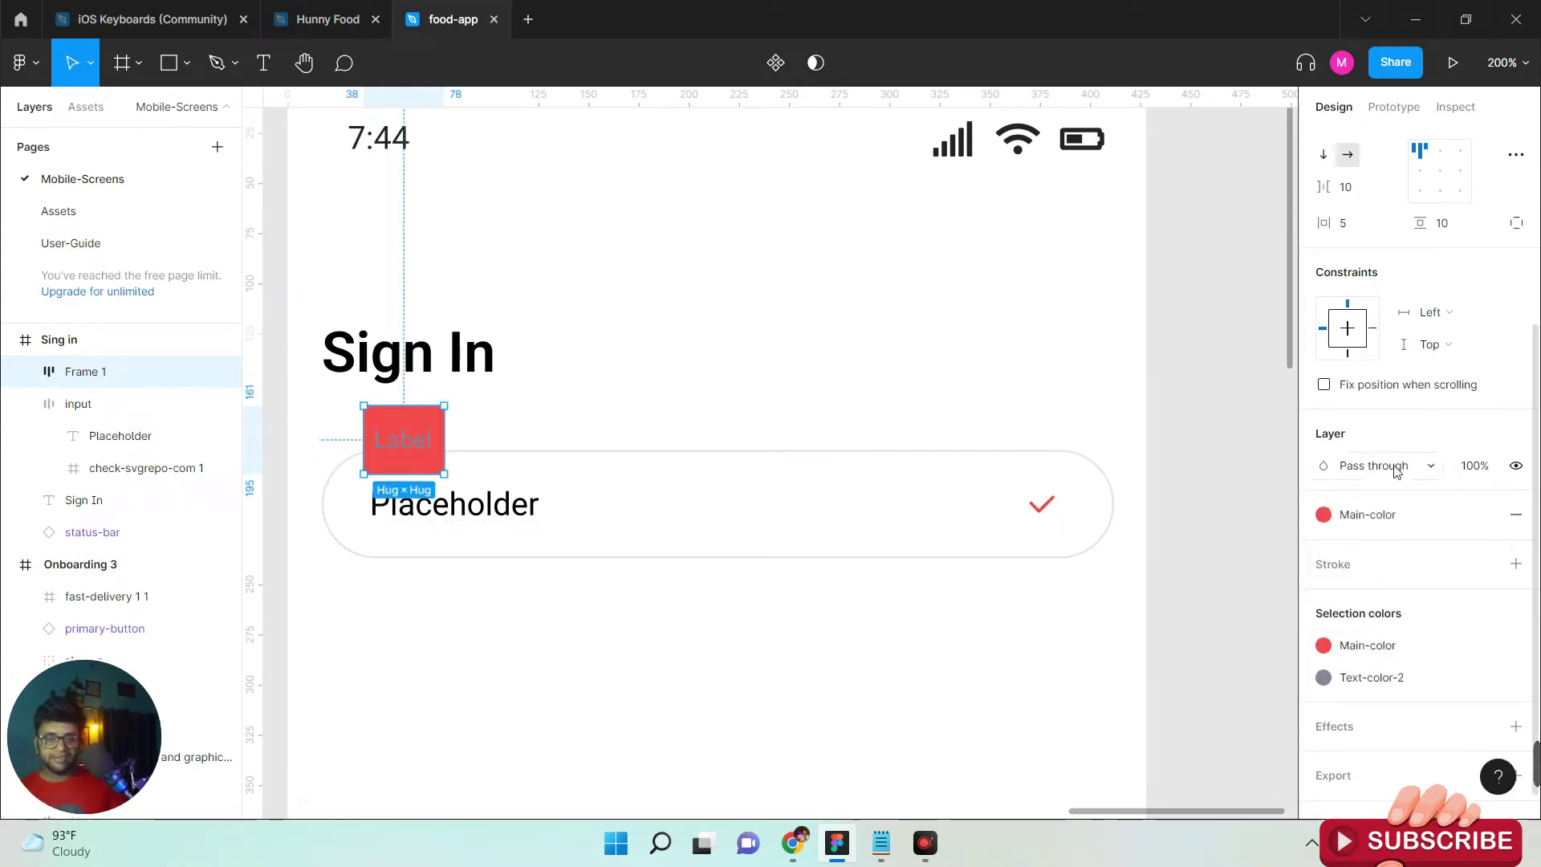
- Set the Label frame's padding to 8 horizontal and 5 vertical
scroll(1406, 450, "up", 4)
left_click(1368, 506)
type("2")
key("Return")
key("Up")
key("Up")
key("Up")
key("Up")
key("Up")
key("Up")
left_click(1472, 506)
type("7")
key("Return")
key("Down")
key("Down")
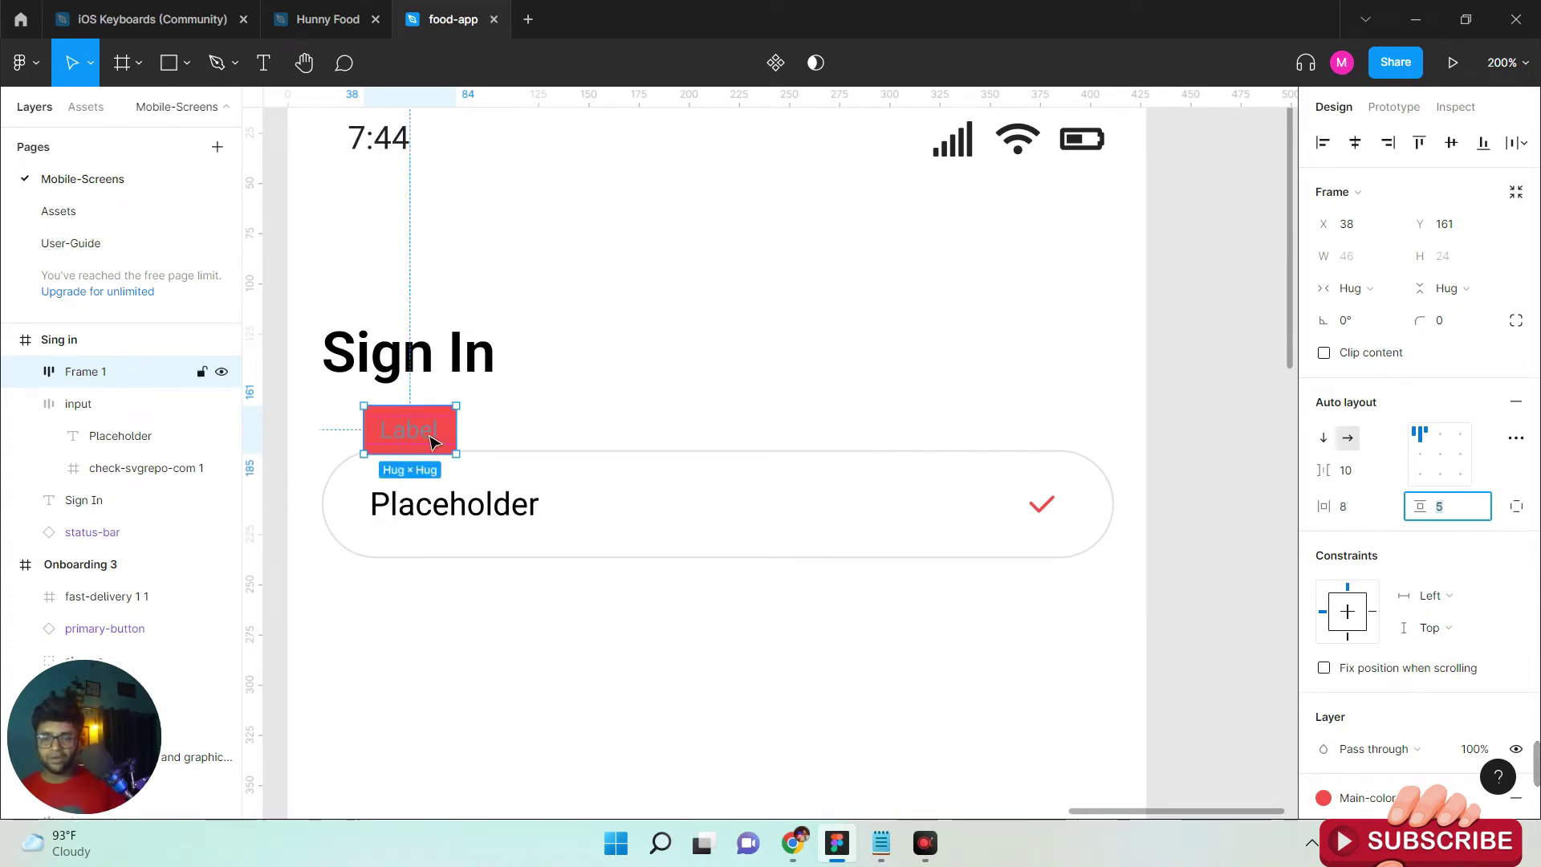
left_click(523, 431)
left_click(403, 435)
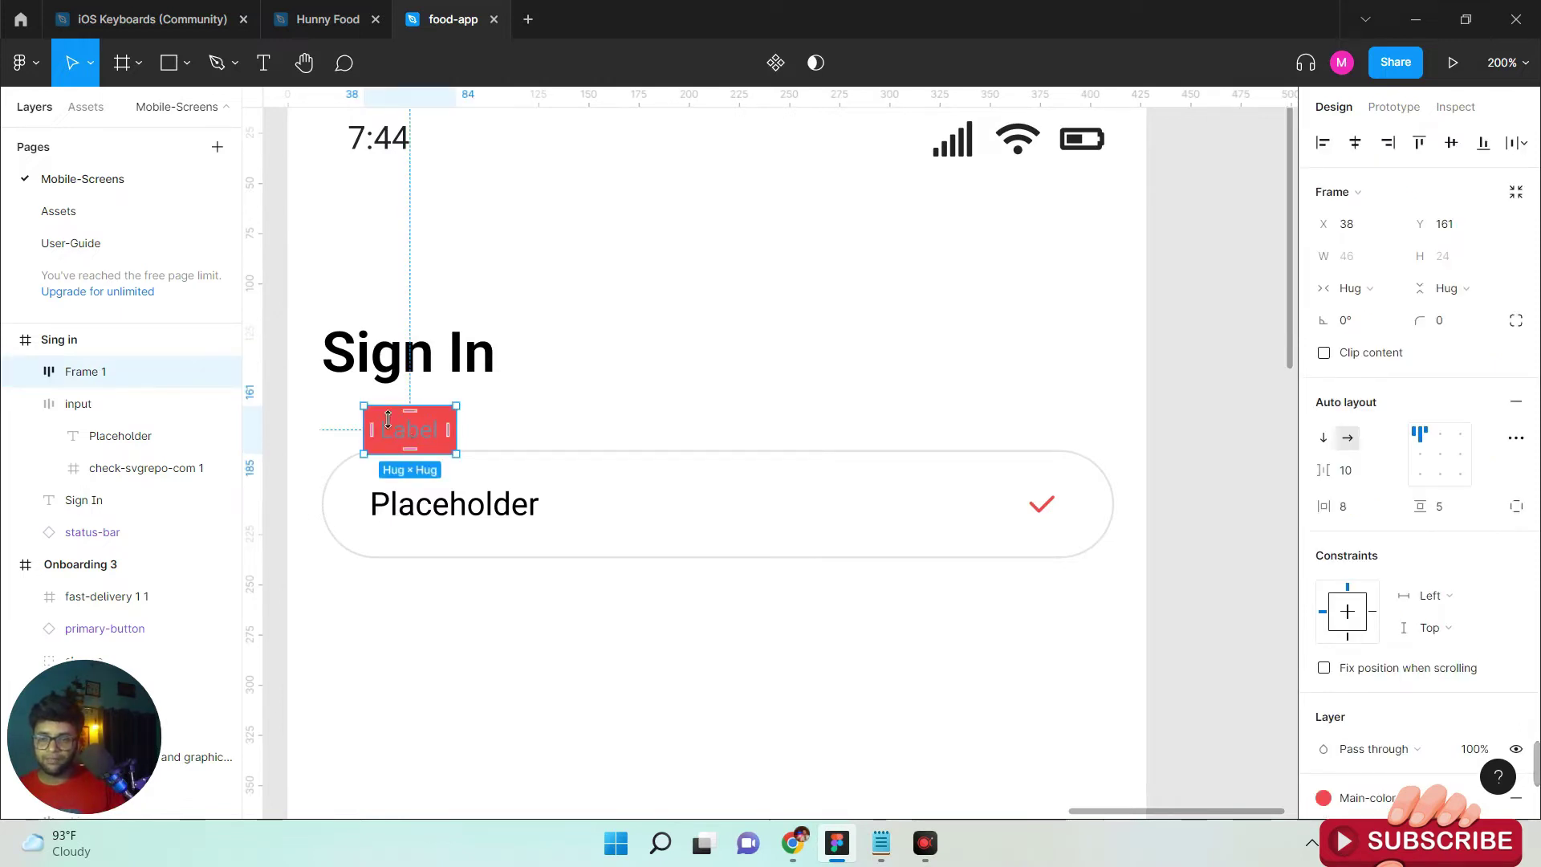
- Detach the fill style, make the fill white (FFFFFF), and nudge the frame down
scroll(1340, 574, "down", 4)
mouse_move(1368, 496)
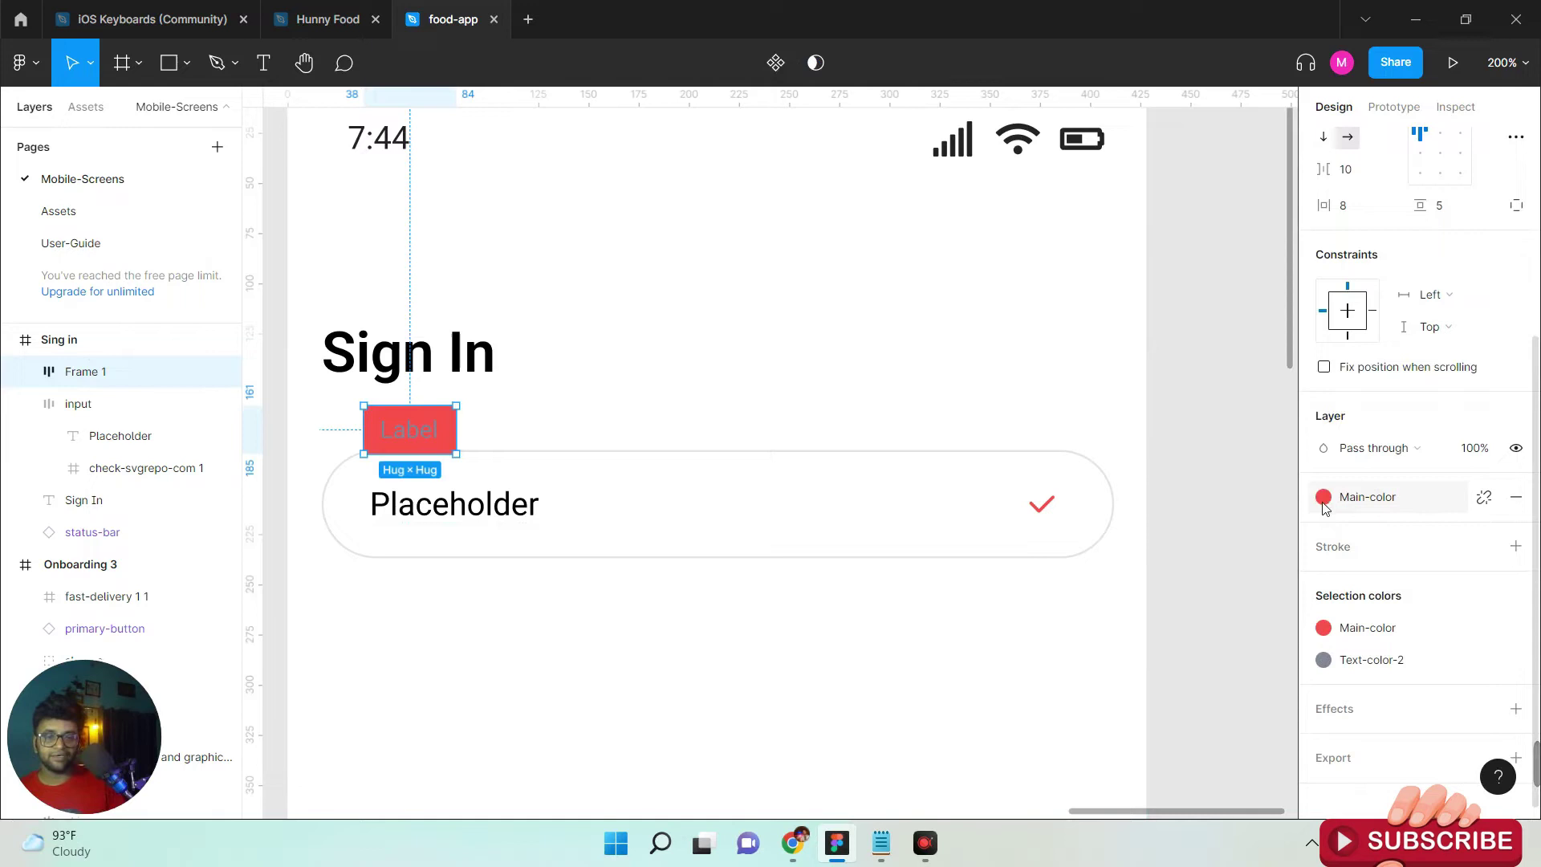
left_click(1325, 498)
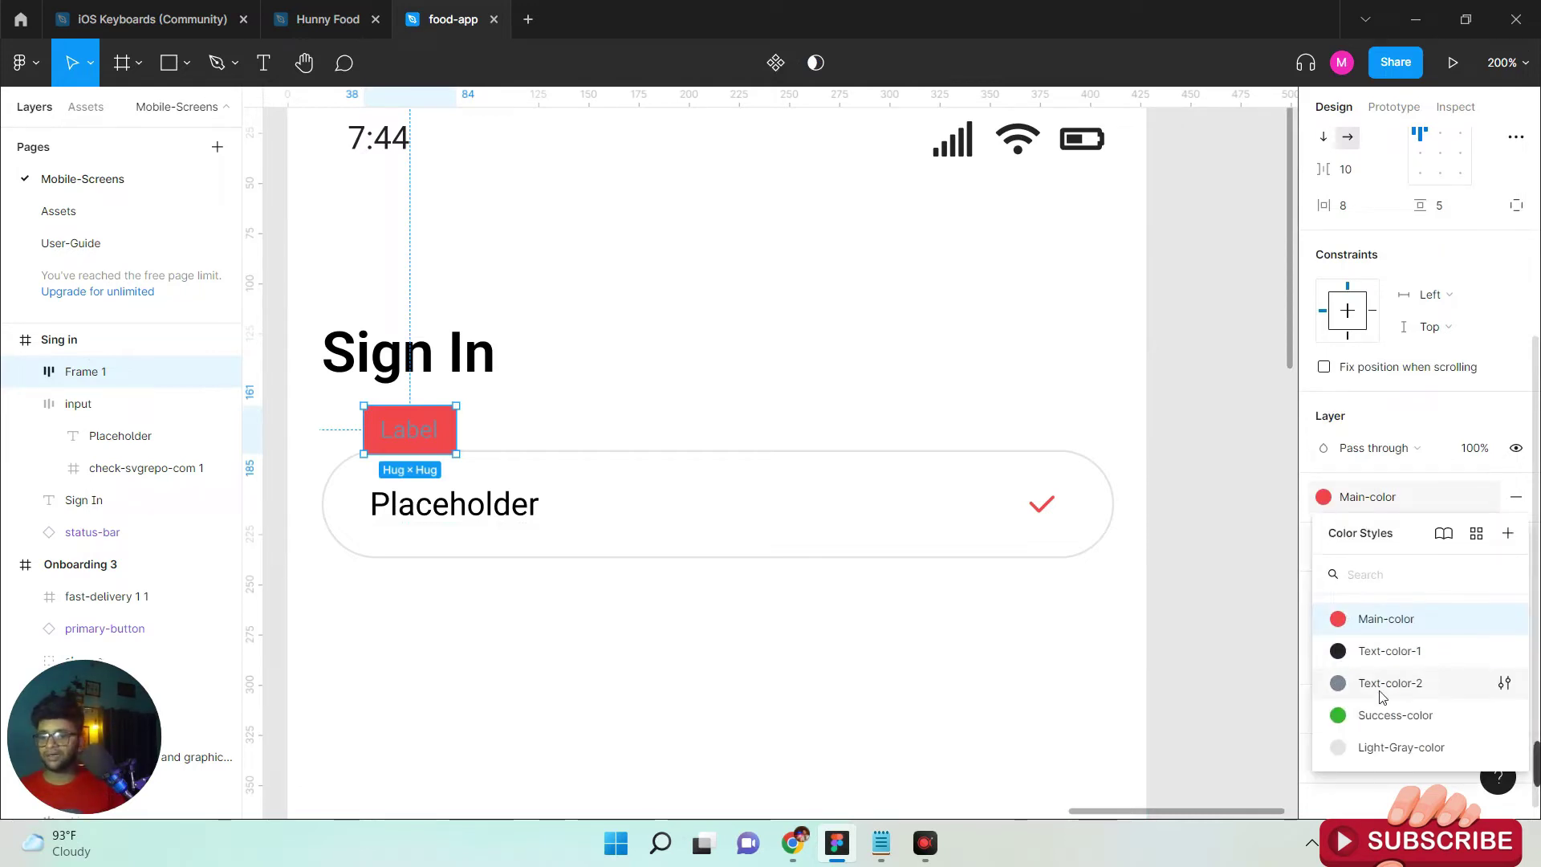
left_click(1381, 502)
left_click(1484, 497)
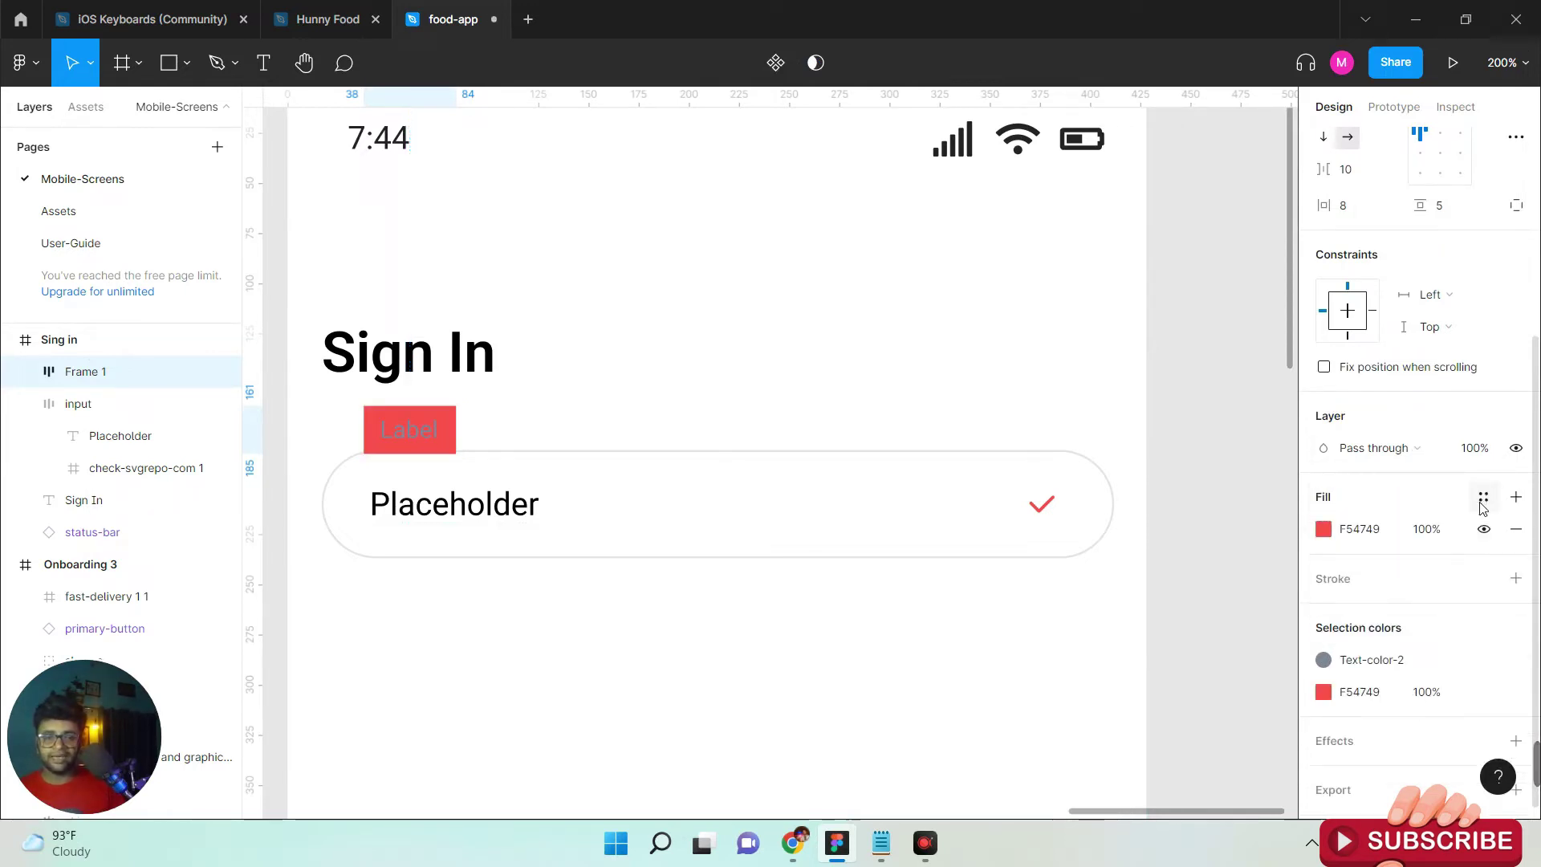
left_click(1324, 530)
type("FFFFFF")
key("Return")
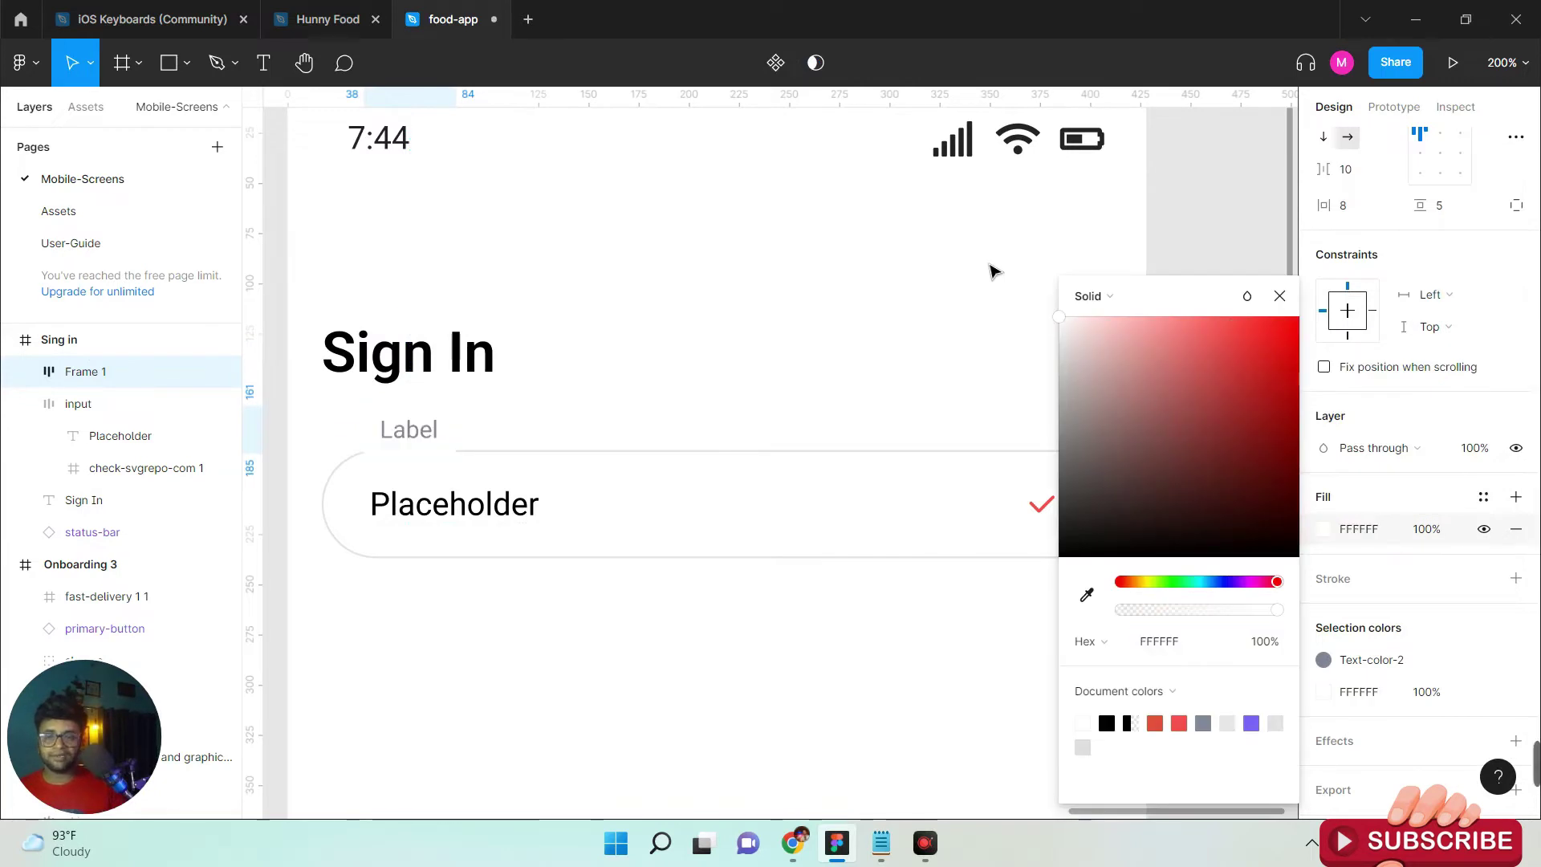
left_click(1280, 297)
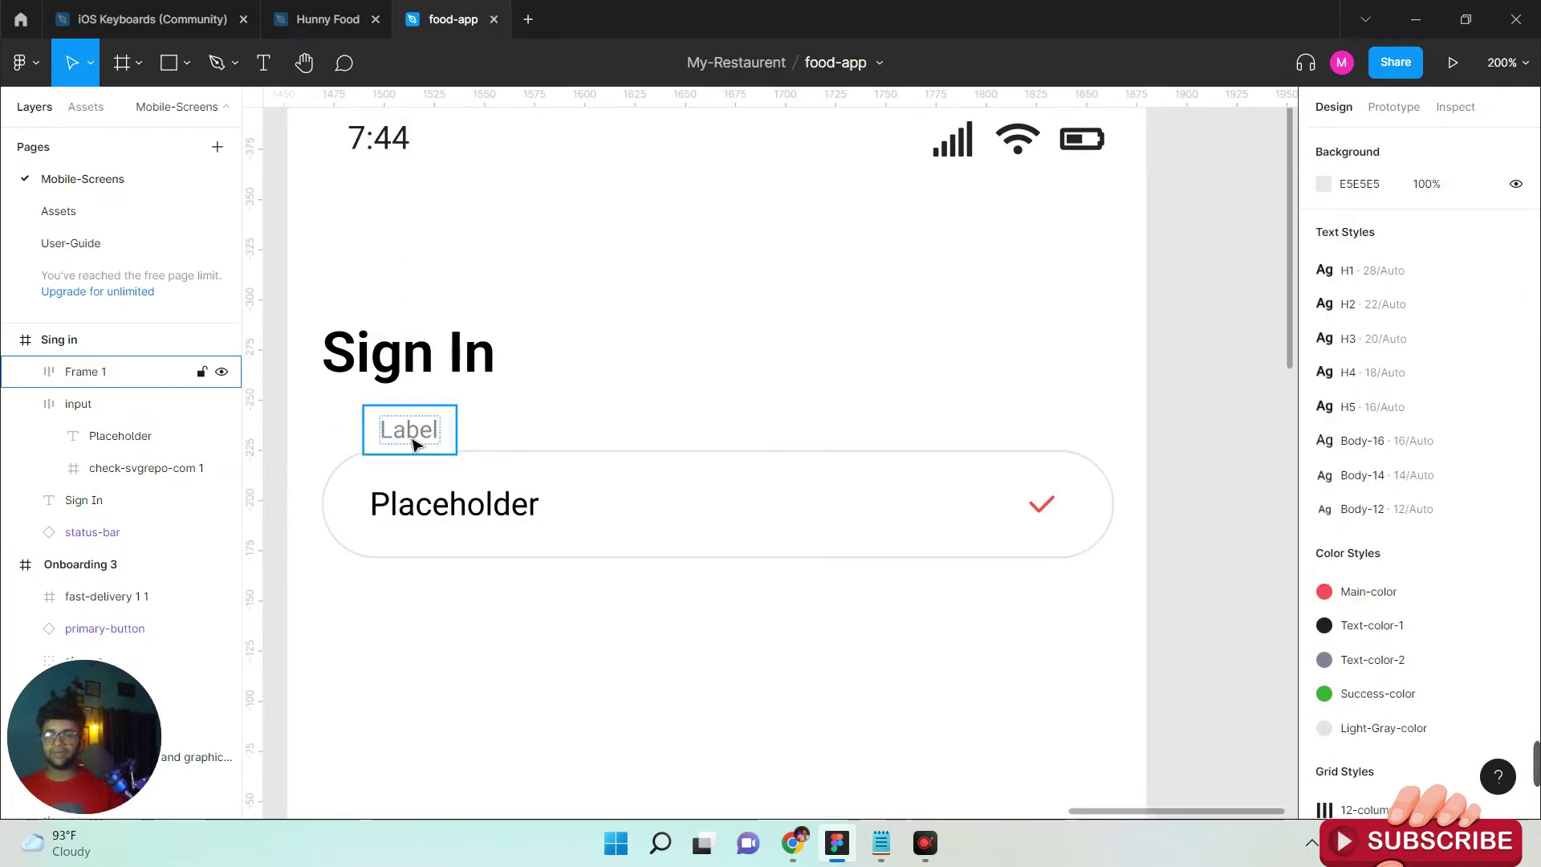
left_click(413, 447)
key("Down")
key("Down")
key("Down")
key("Down")
key("Down")
key("Down")
key("Down")
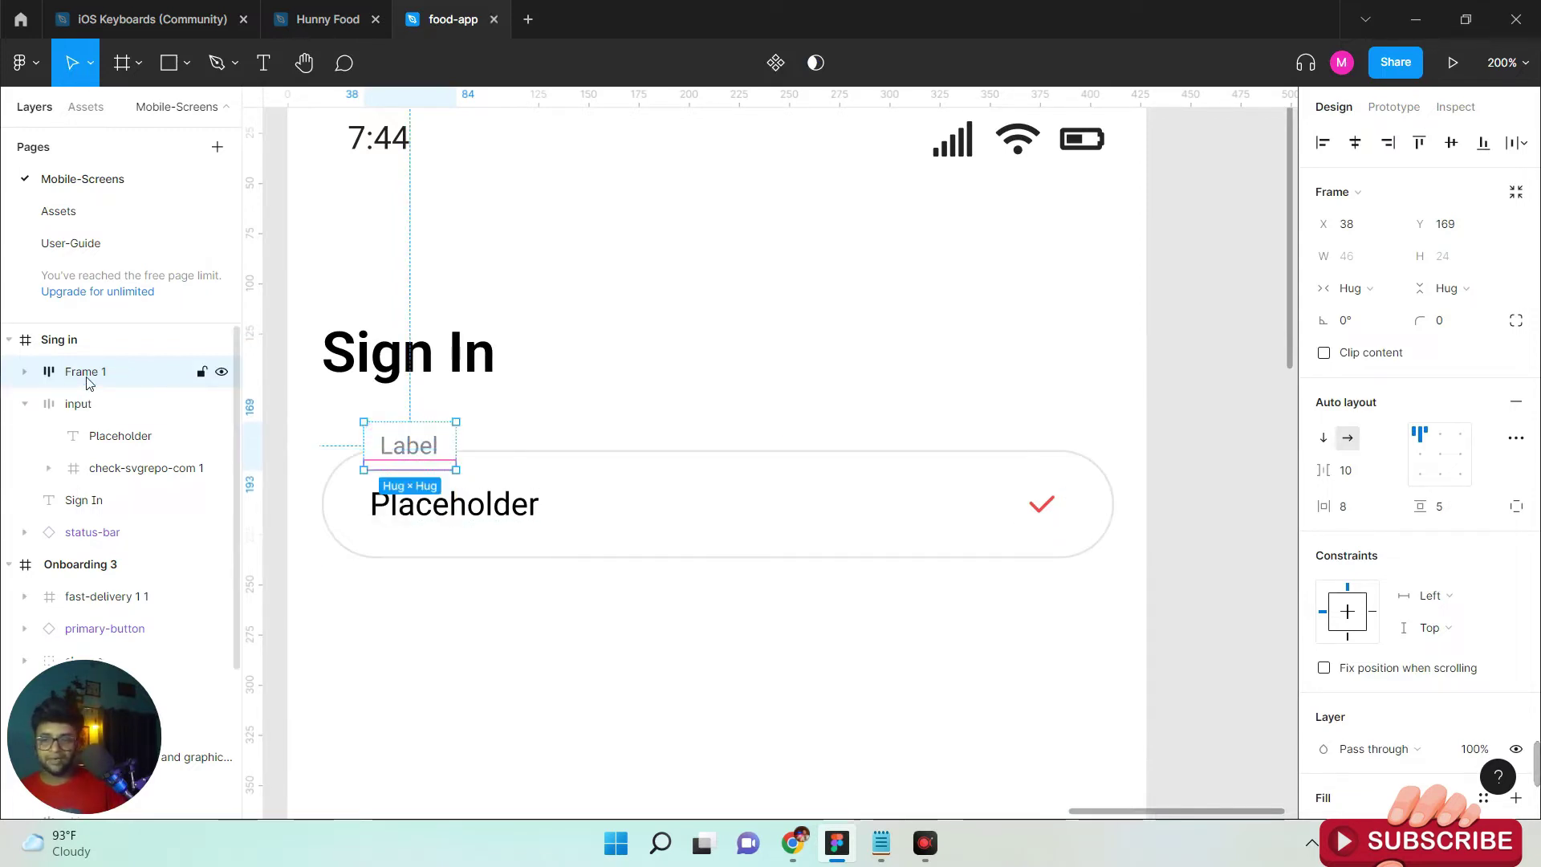
- Set the Label frame's padding to 6 and 2, moving it onto the input's border
left_click(1349, 506)
type("6")
key("Return")
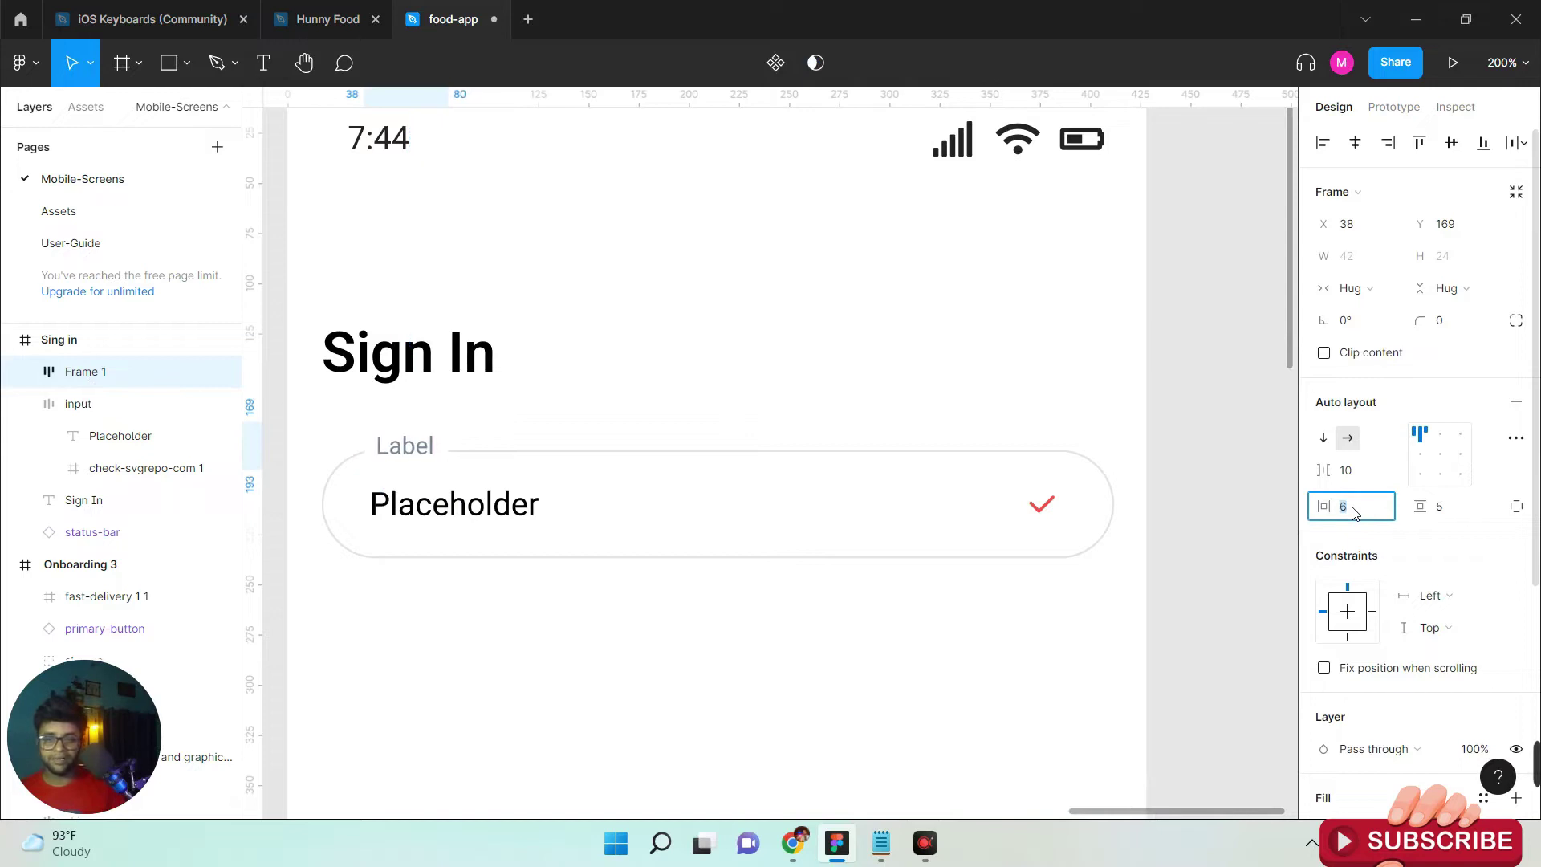
type("8")
left_click(1457, 507)
type("4")
key("Return")
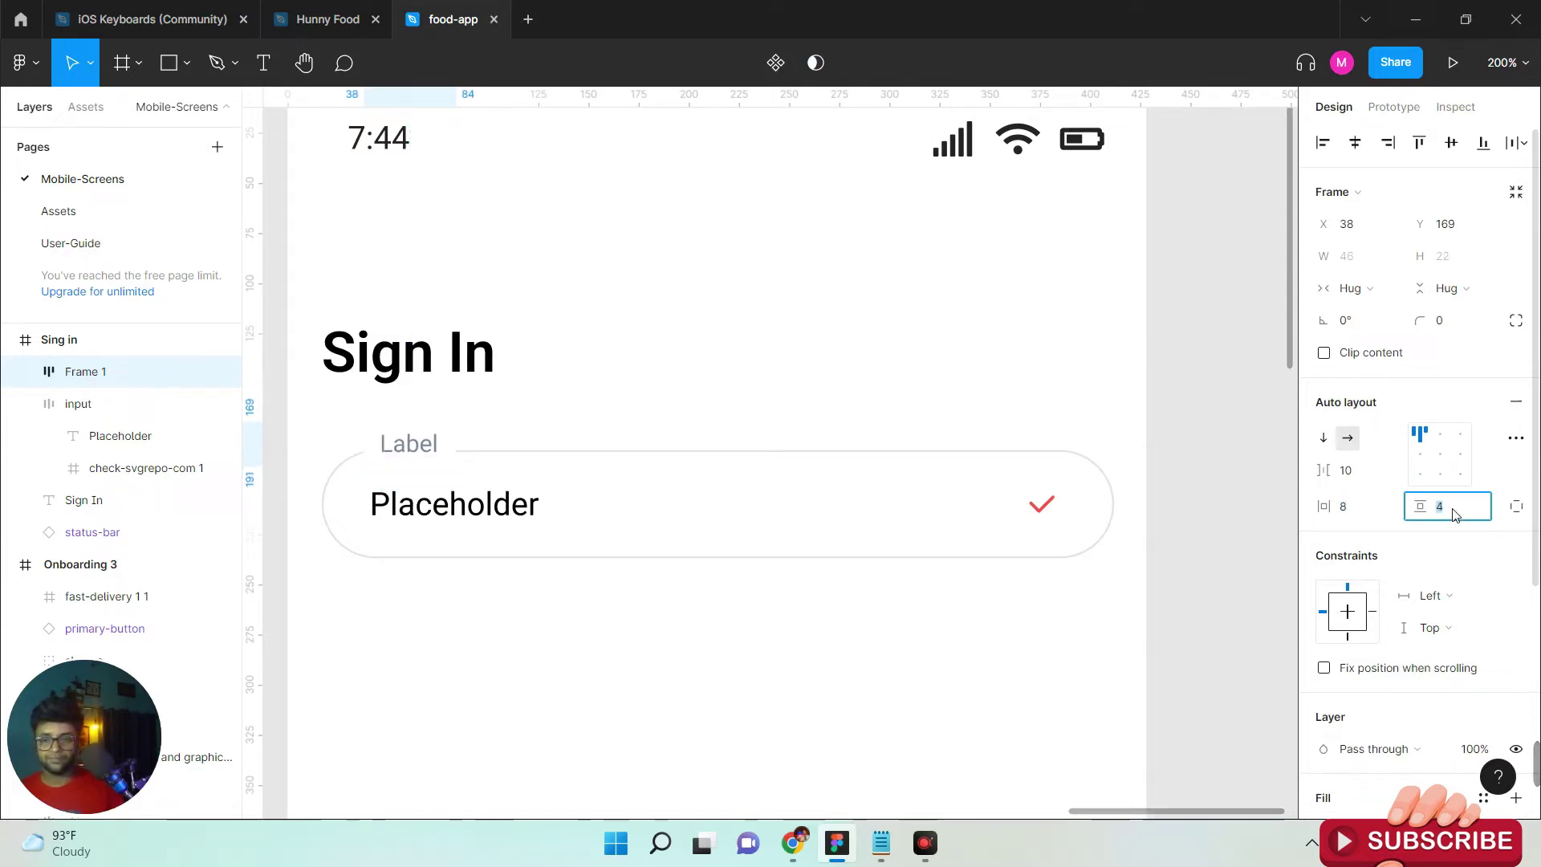
type("2")
key("Return")
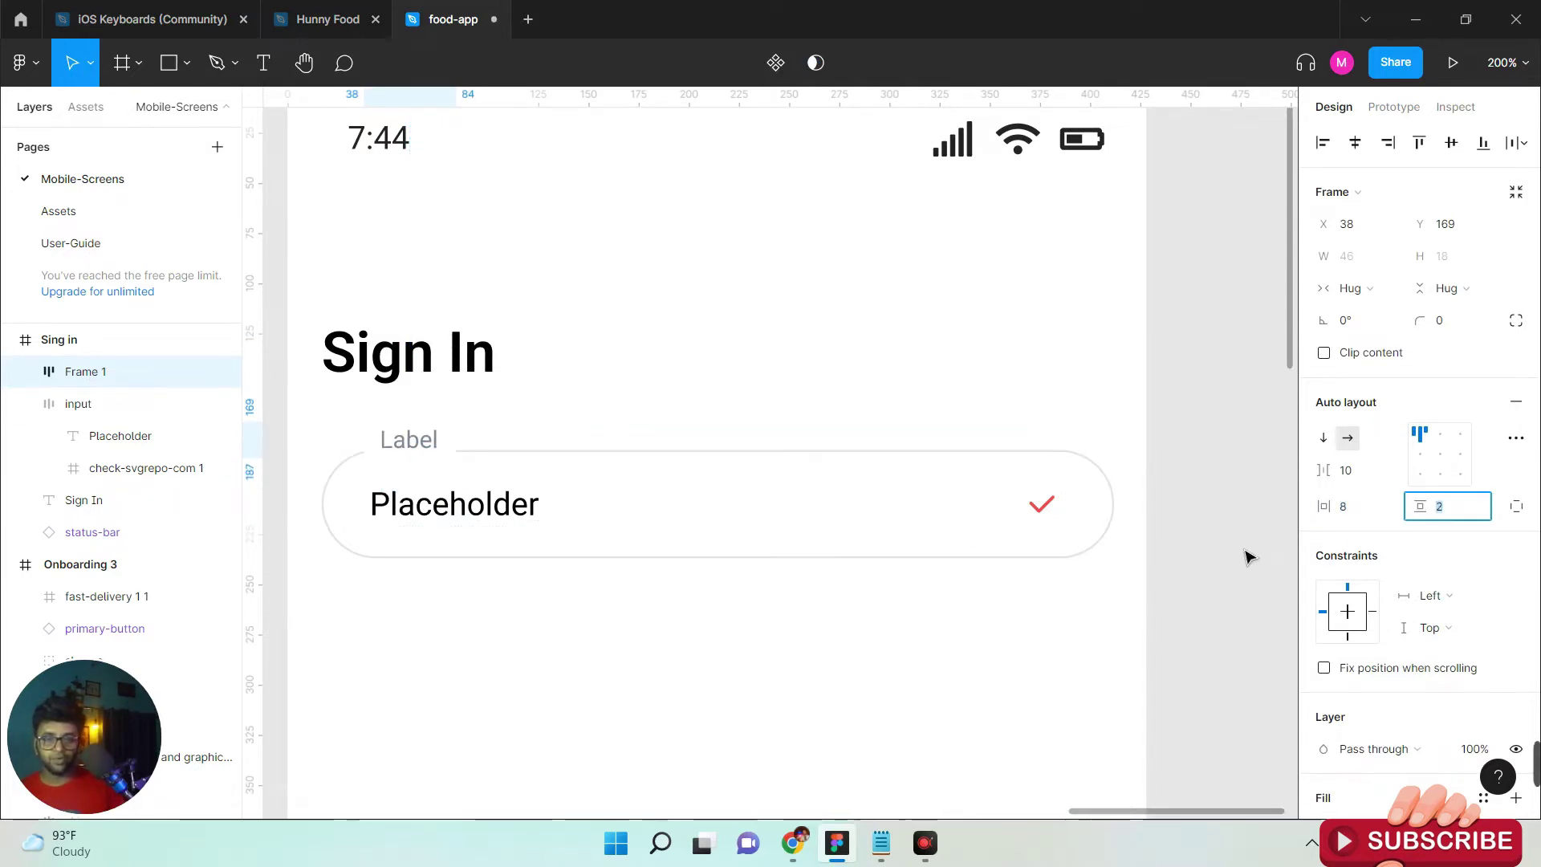
left_click_drag(431, 447, 438, 449)
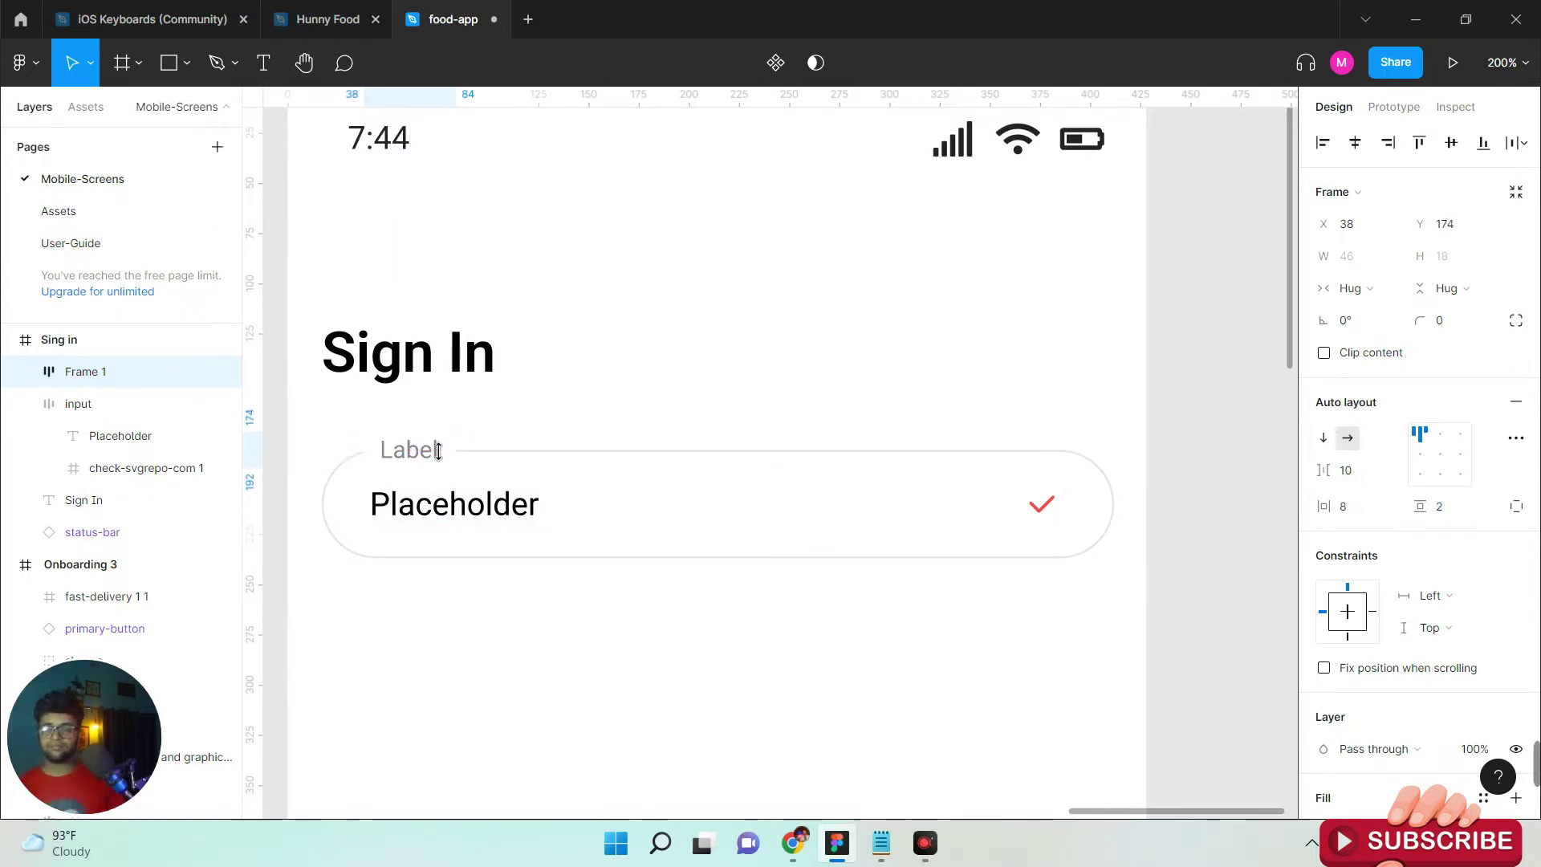
left_click(583, 420)
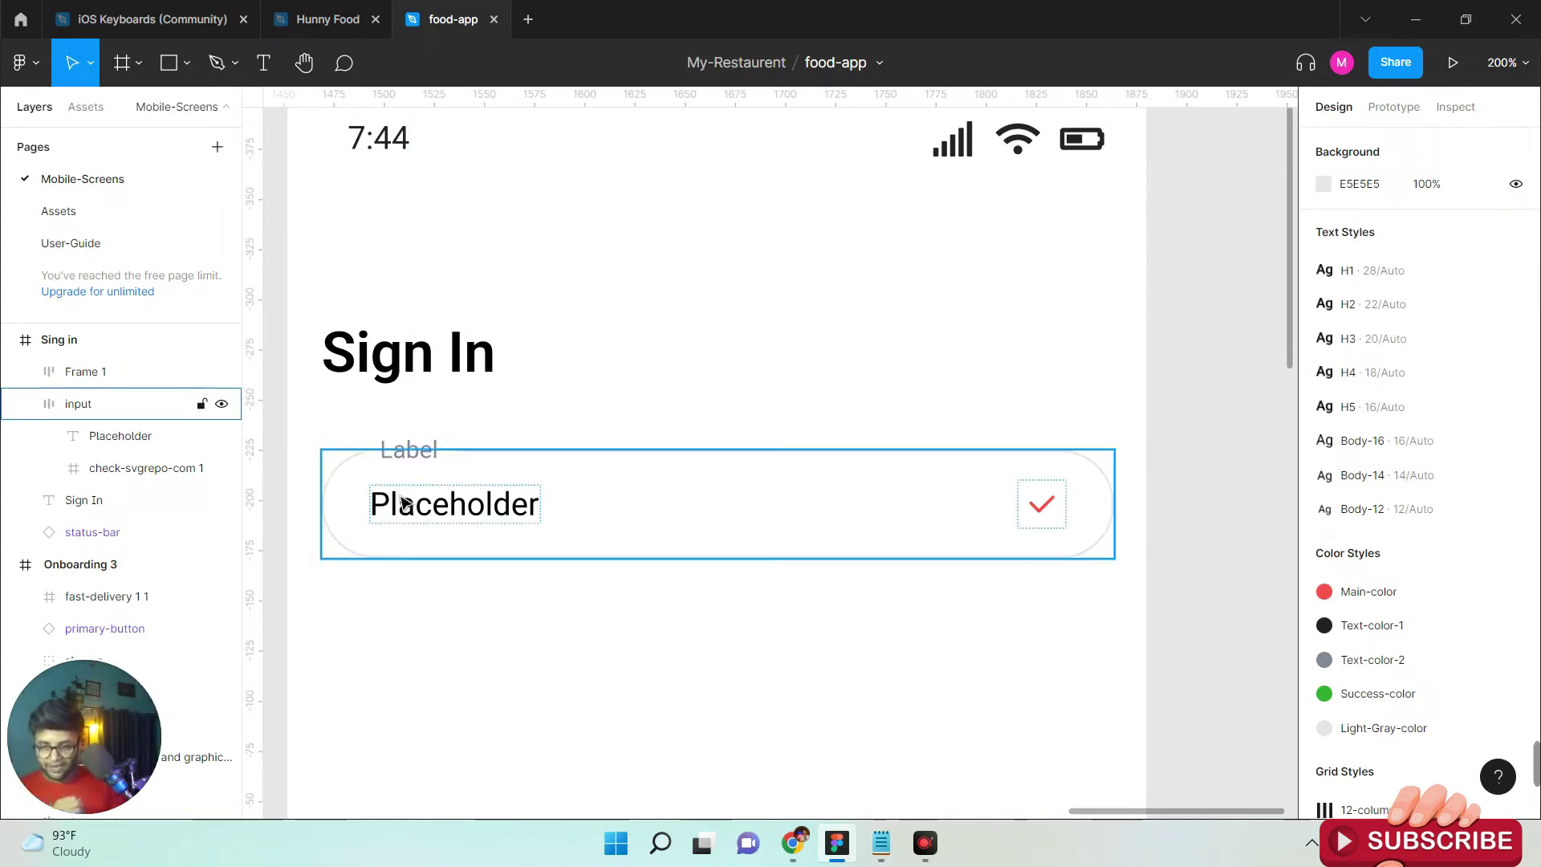
- Test the label with extra characters, then undo back to 'Label'
double_click(435, 458)
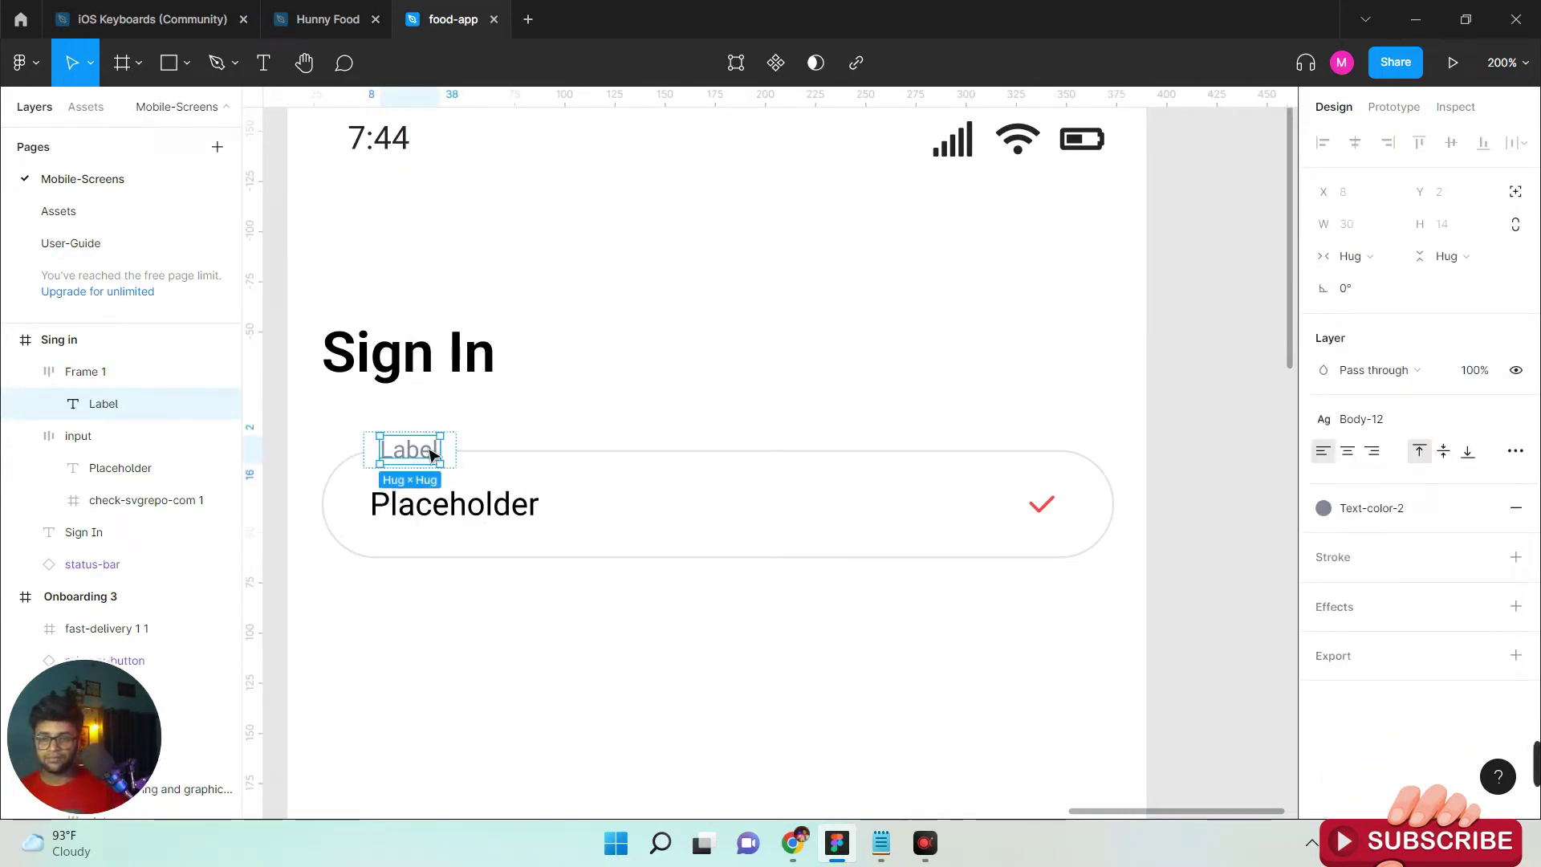
double_click(414, 465)
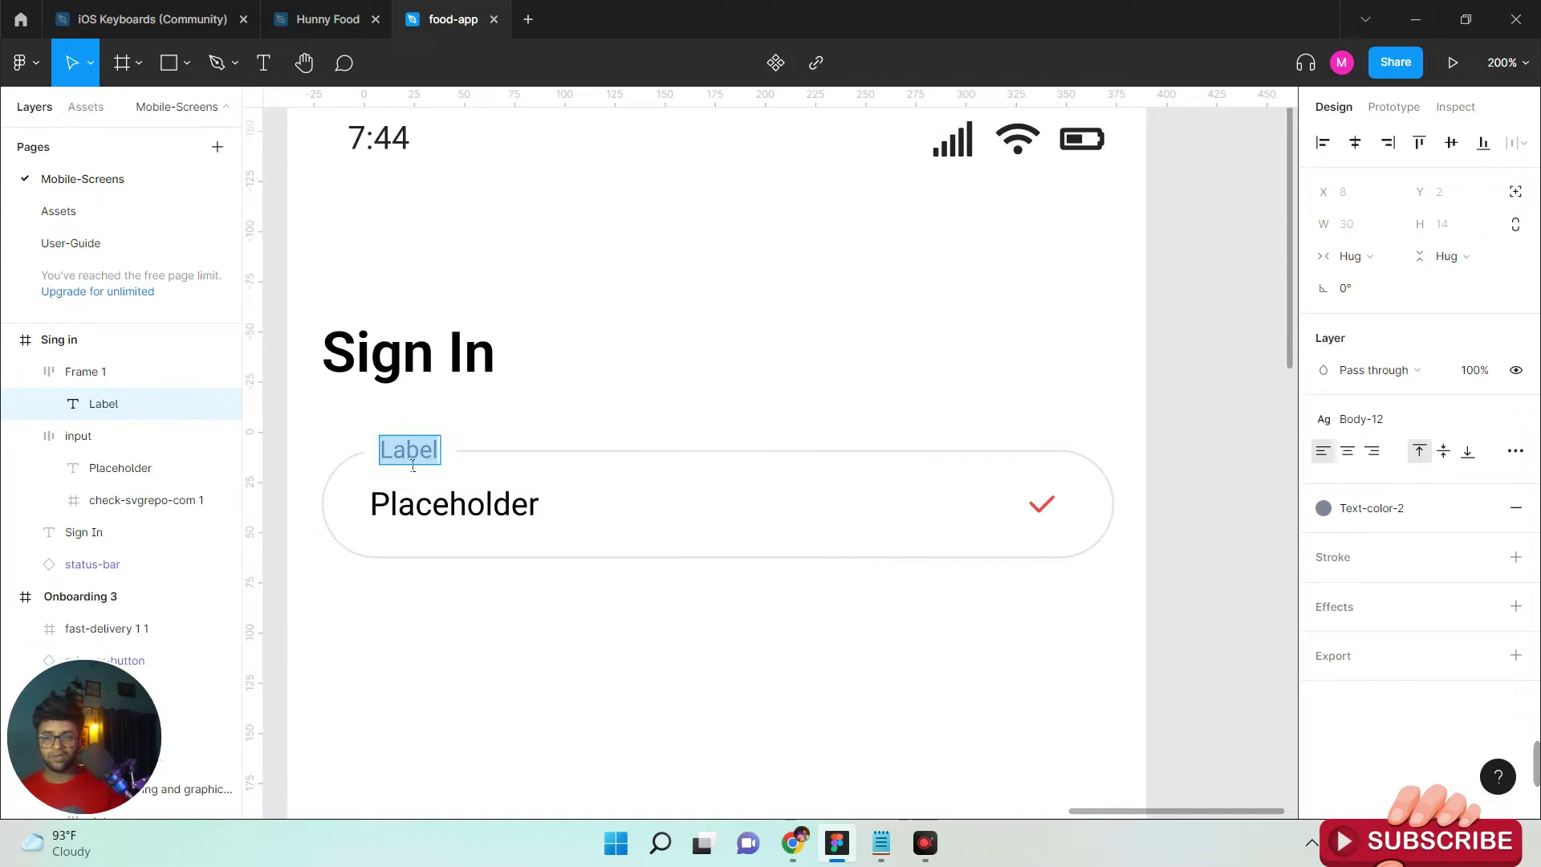
key("Right")
type("dfdfdfdfdf")
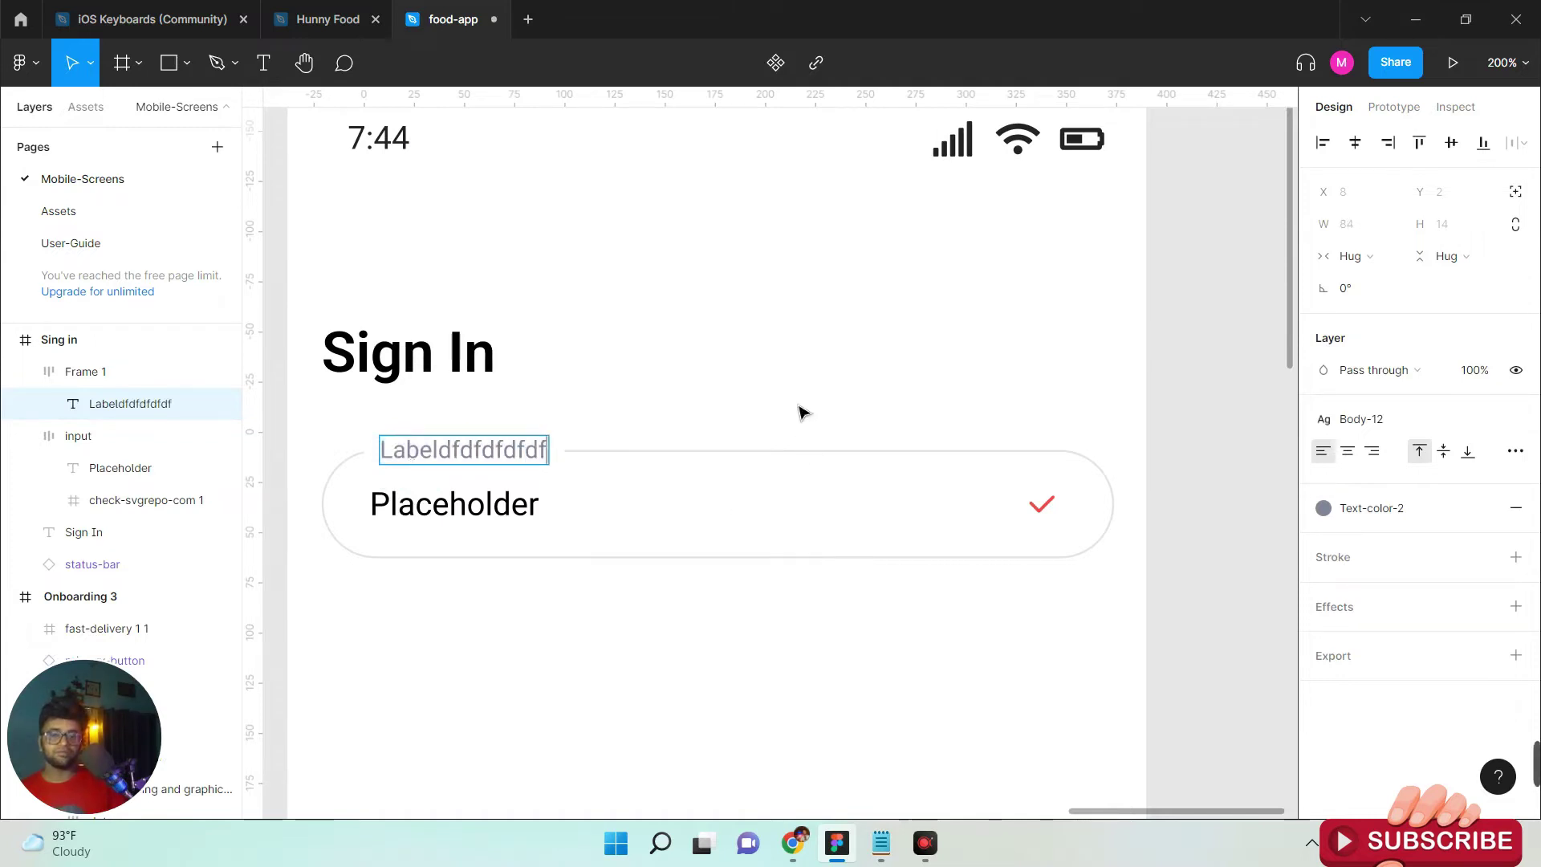
key("Escape")
left_click(650, 409)
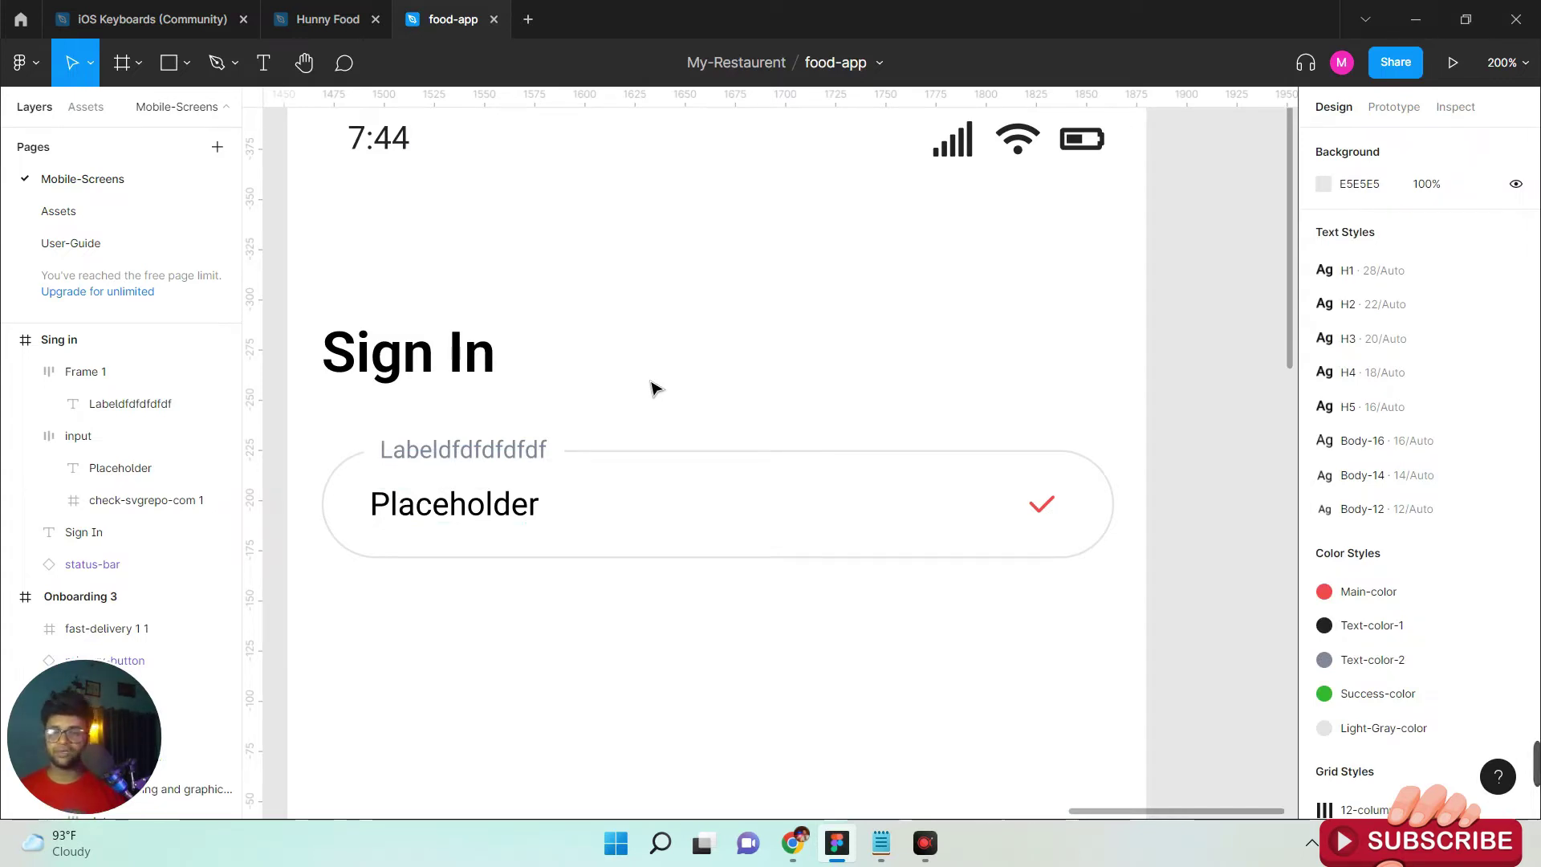
key("ctrl+z")
key("ctrl+z")
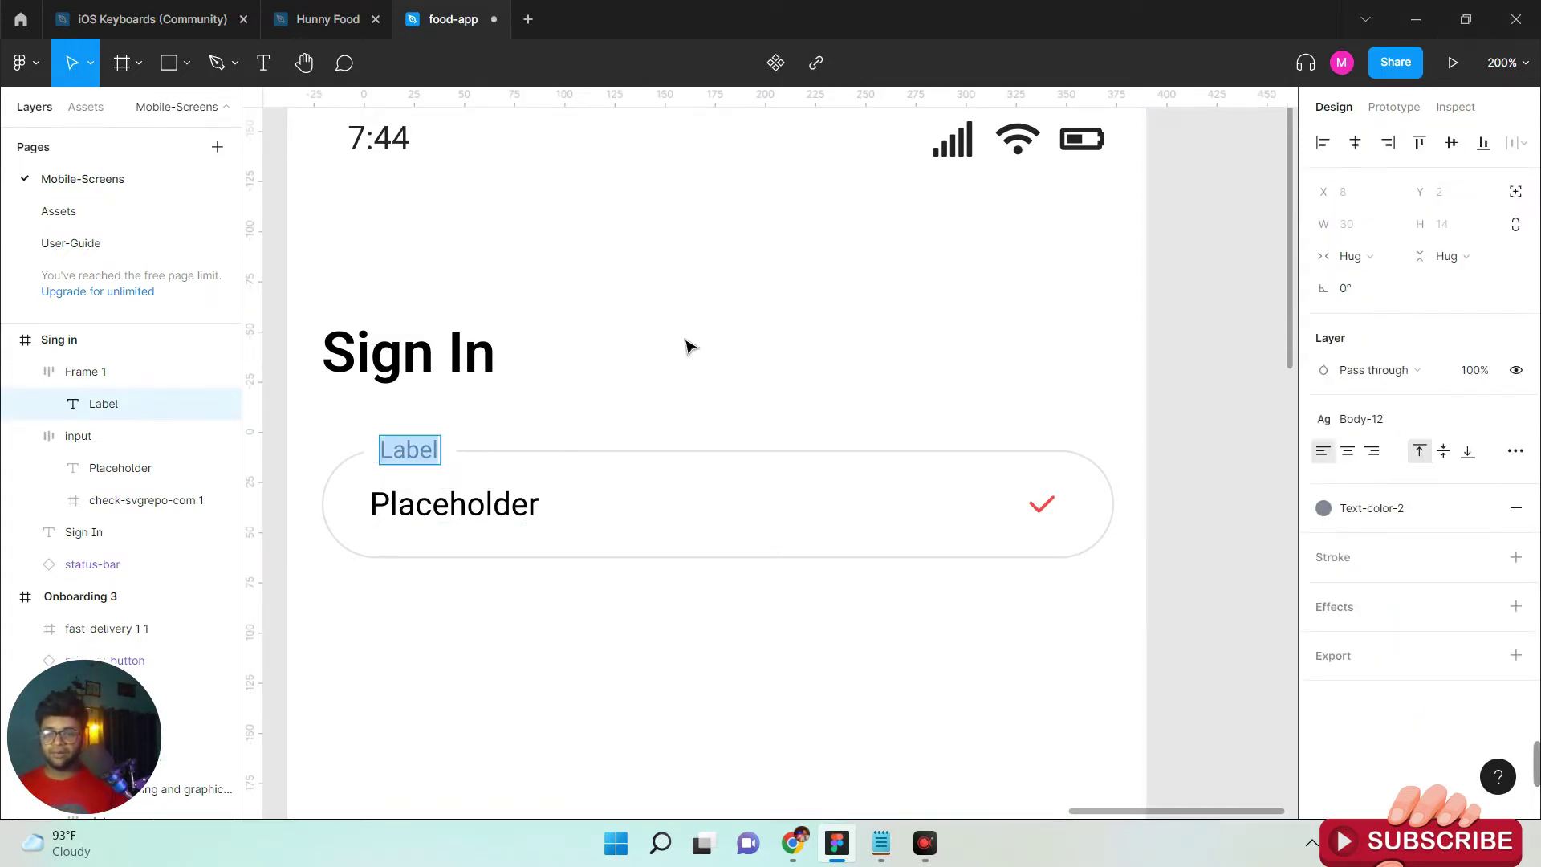
key("Escape")
- Compare with the reference and rename the label's frame to 'input-label'
left_click(309, 20)
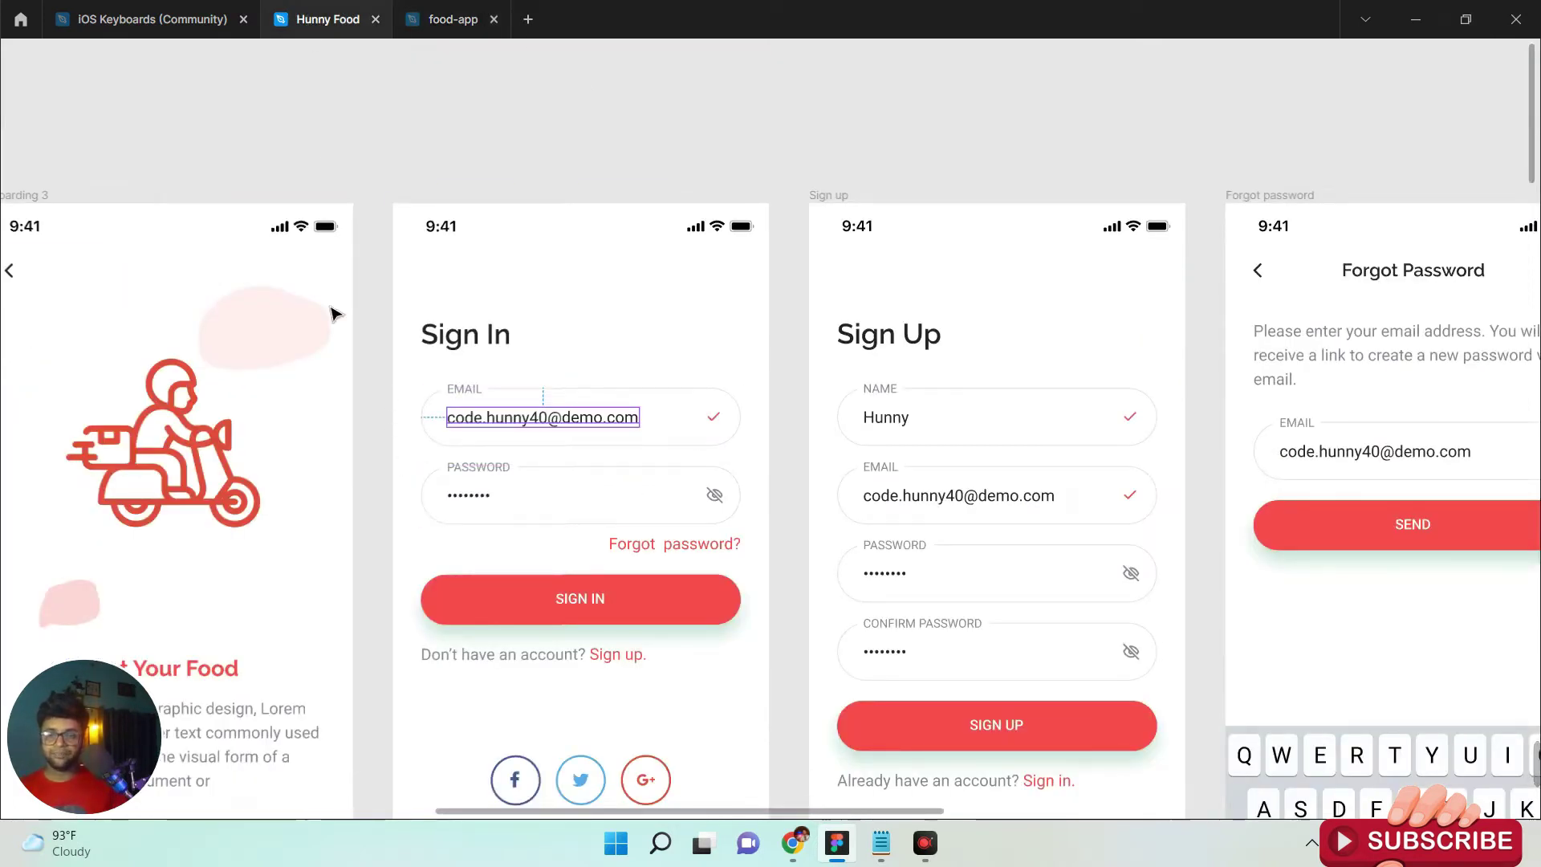
left_click(450, 20)
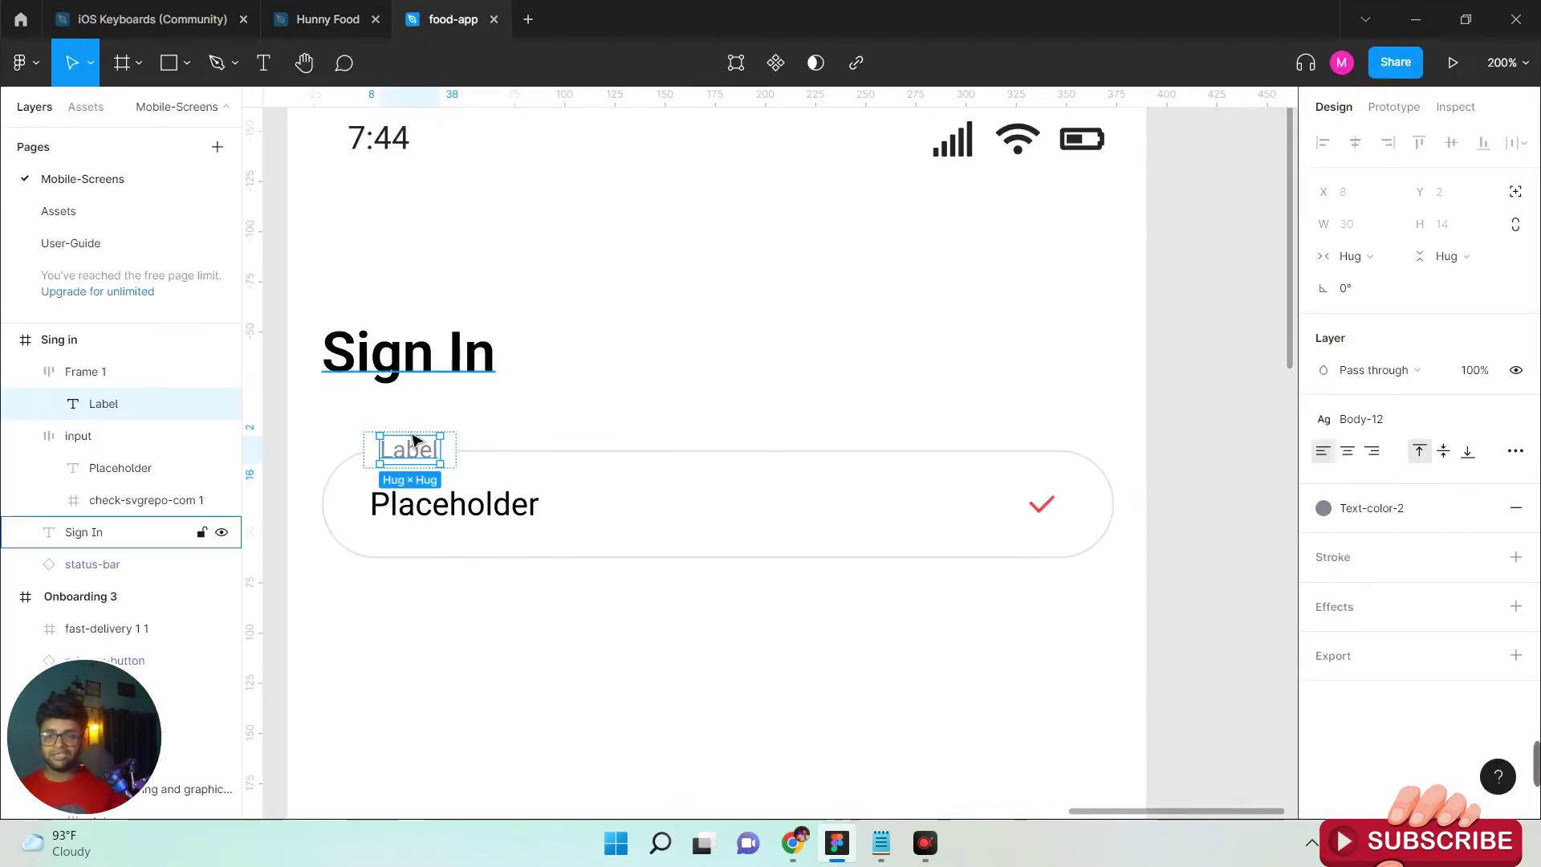
double_click(77, 374)
type("input-label")
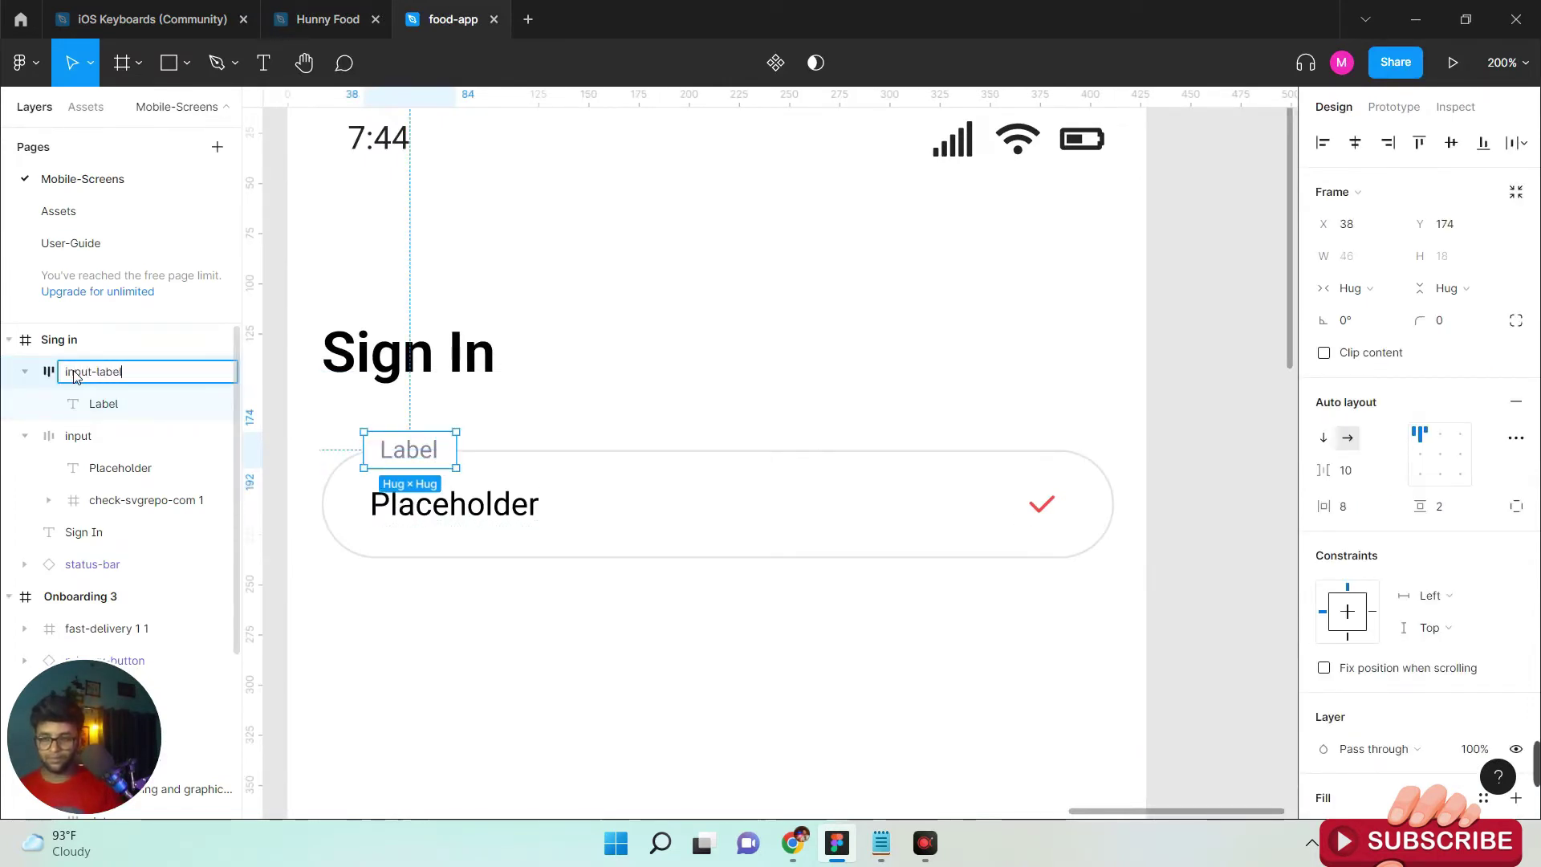
key("Return")
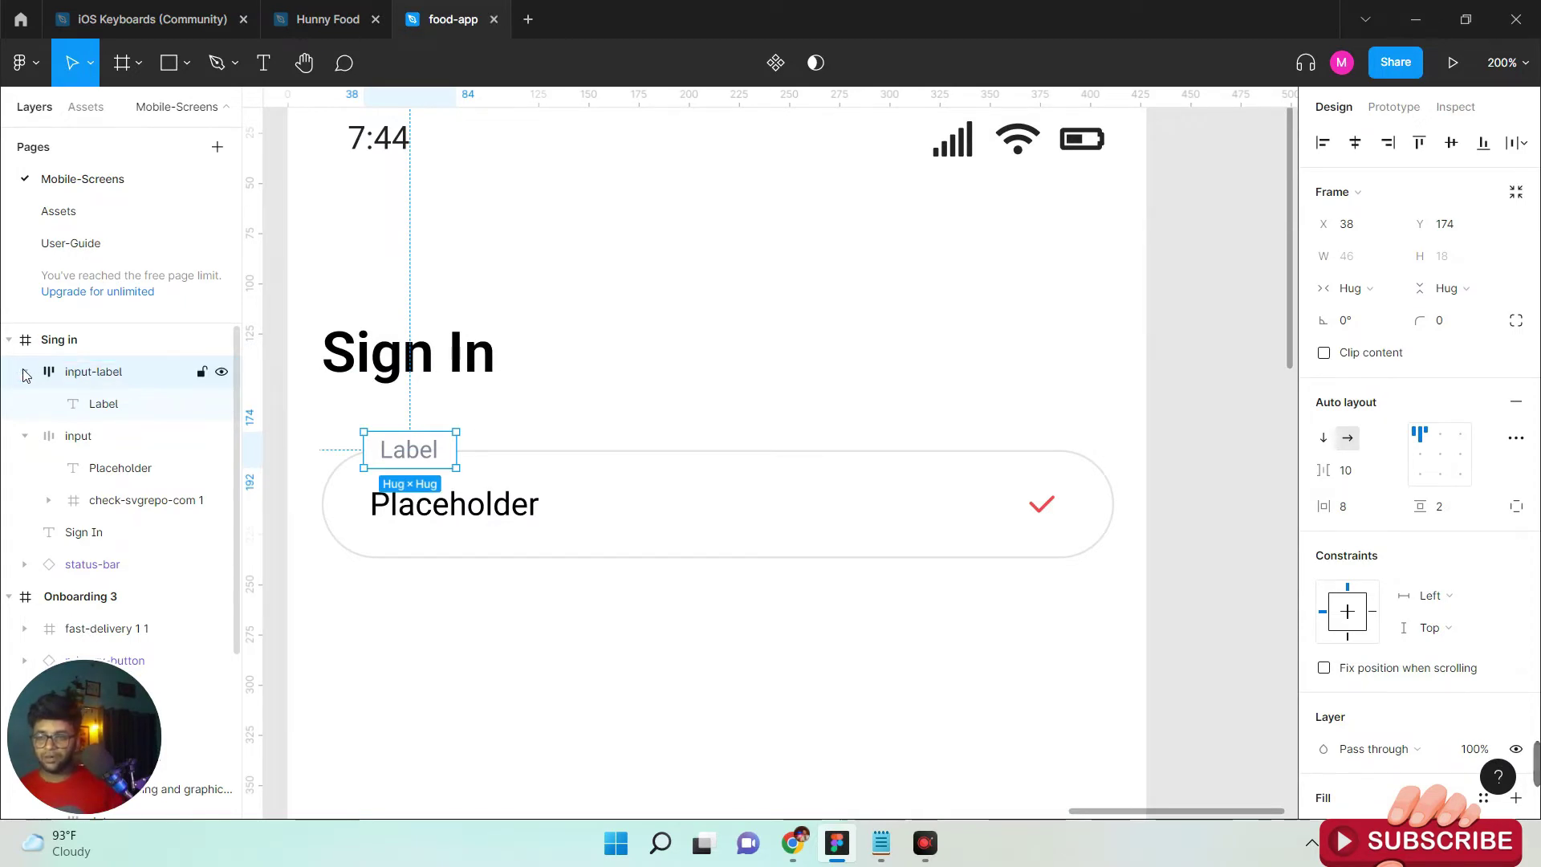
- Nest input-label inside the input field before Placeholder, with absolute positioning enabled
left_click(25, 374)
left_click_drag(94, 400, 94, 434)
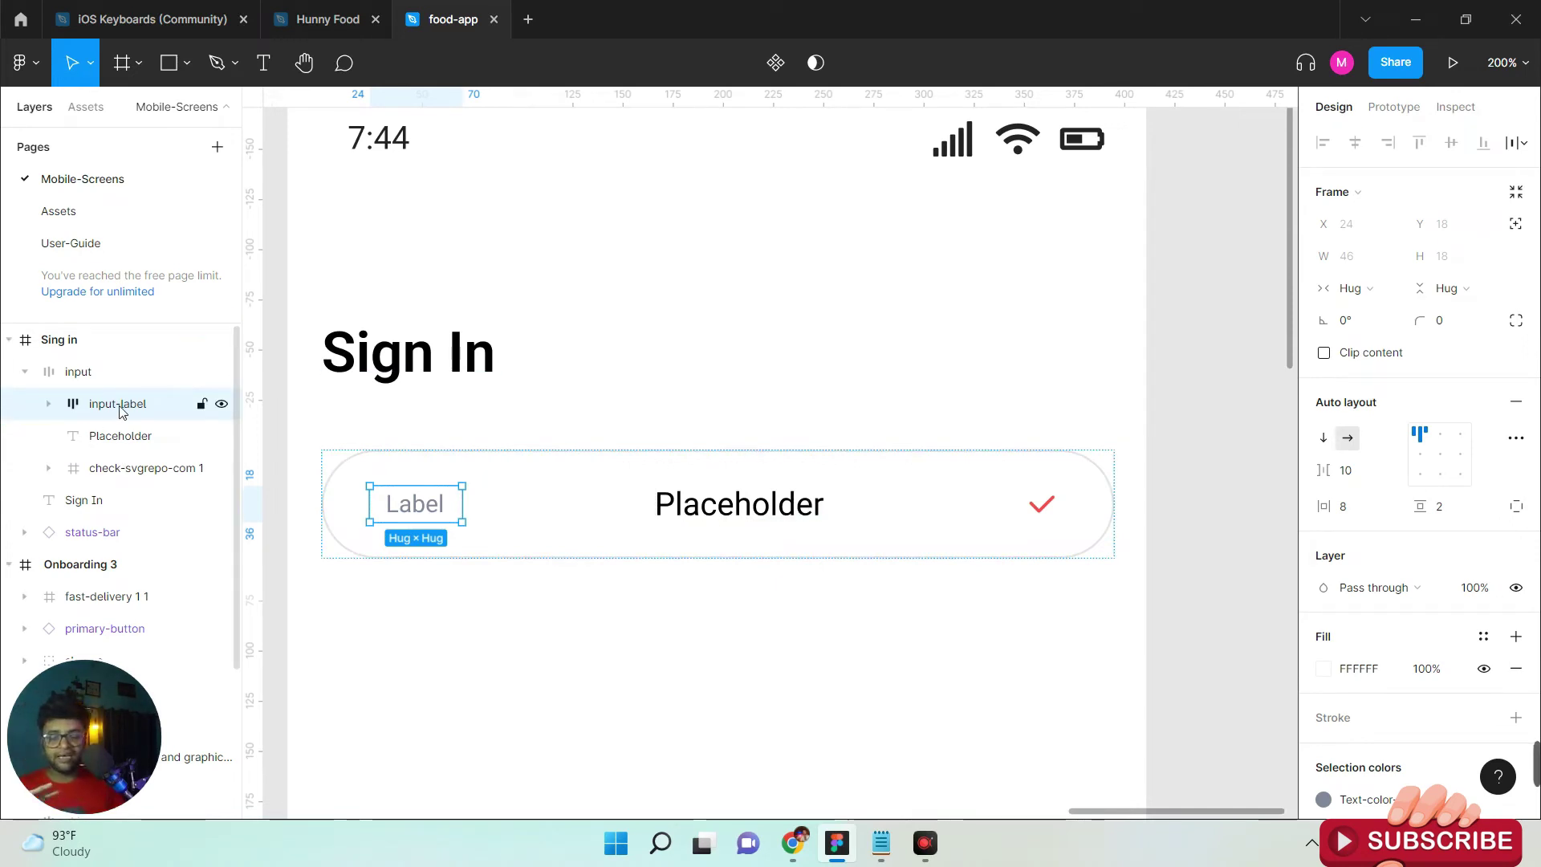
left_click(1517, 224)
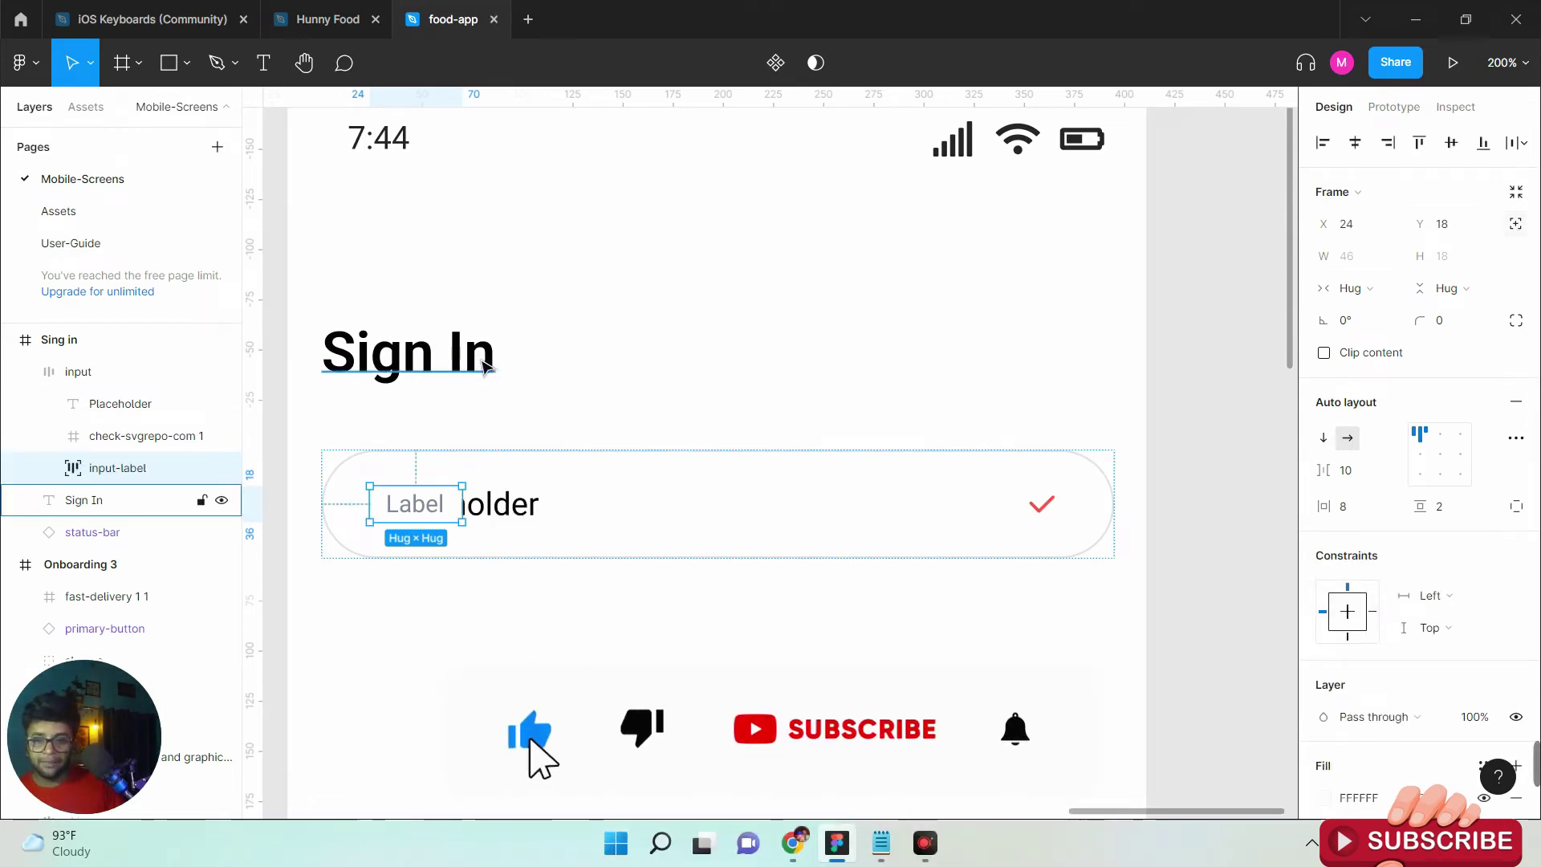
- Nudge the label up and left so it sits on the field's top border
key("shift+Up")
key("shift+Up")
key("shift+Up")
key("Left")
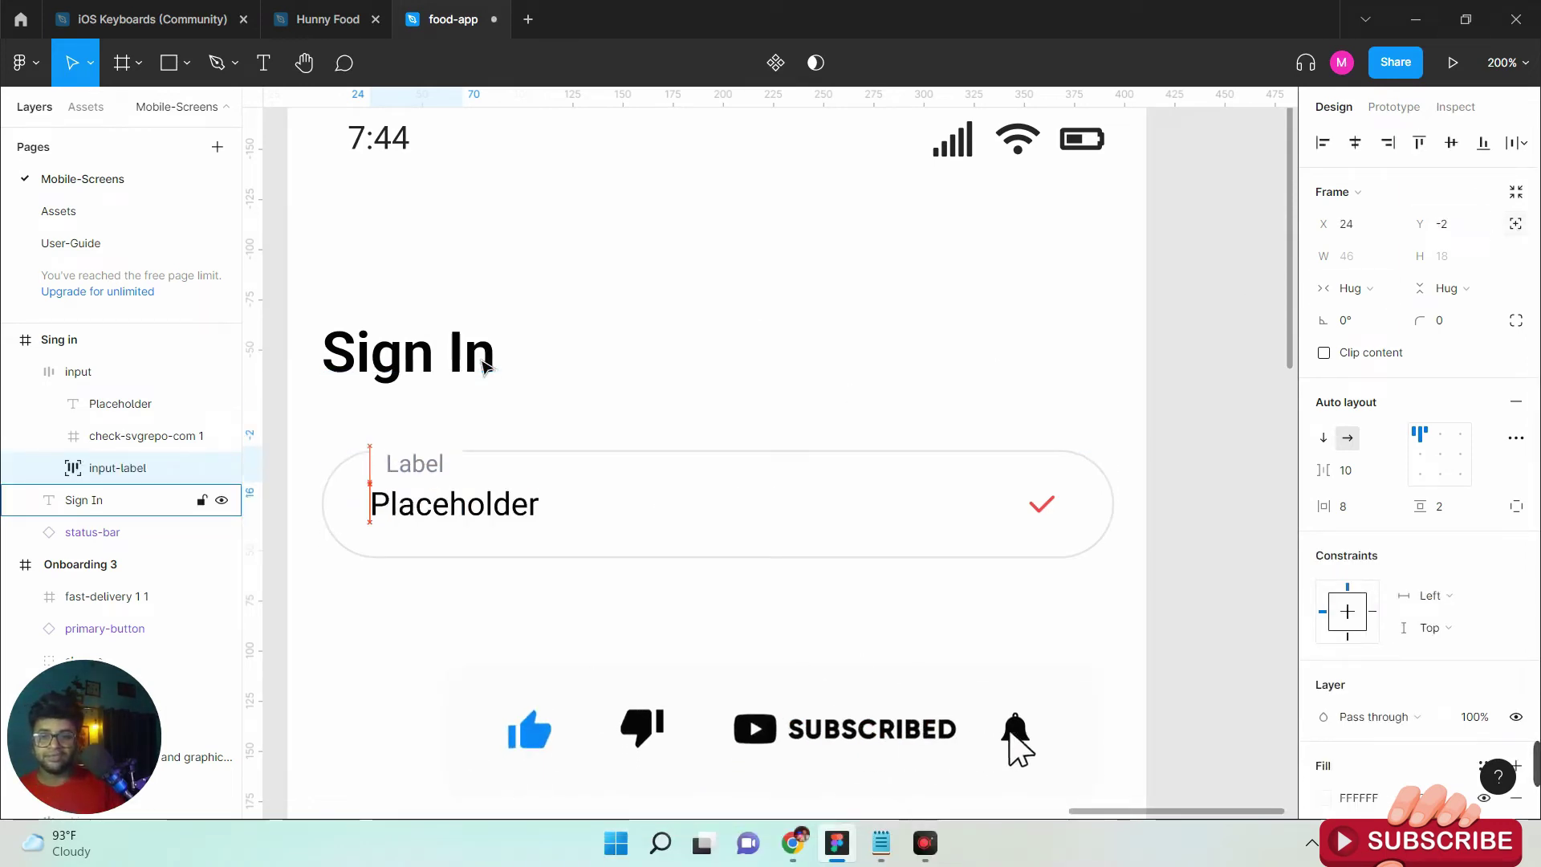
key("Left")
key("Left")
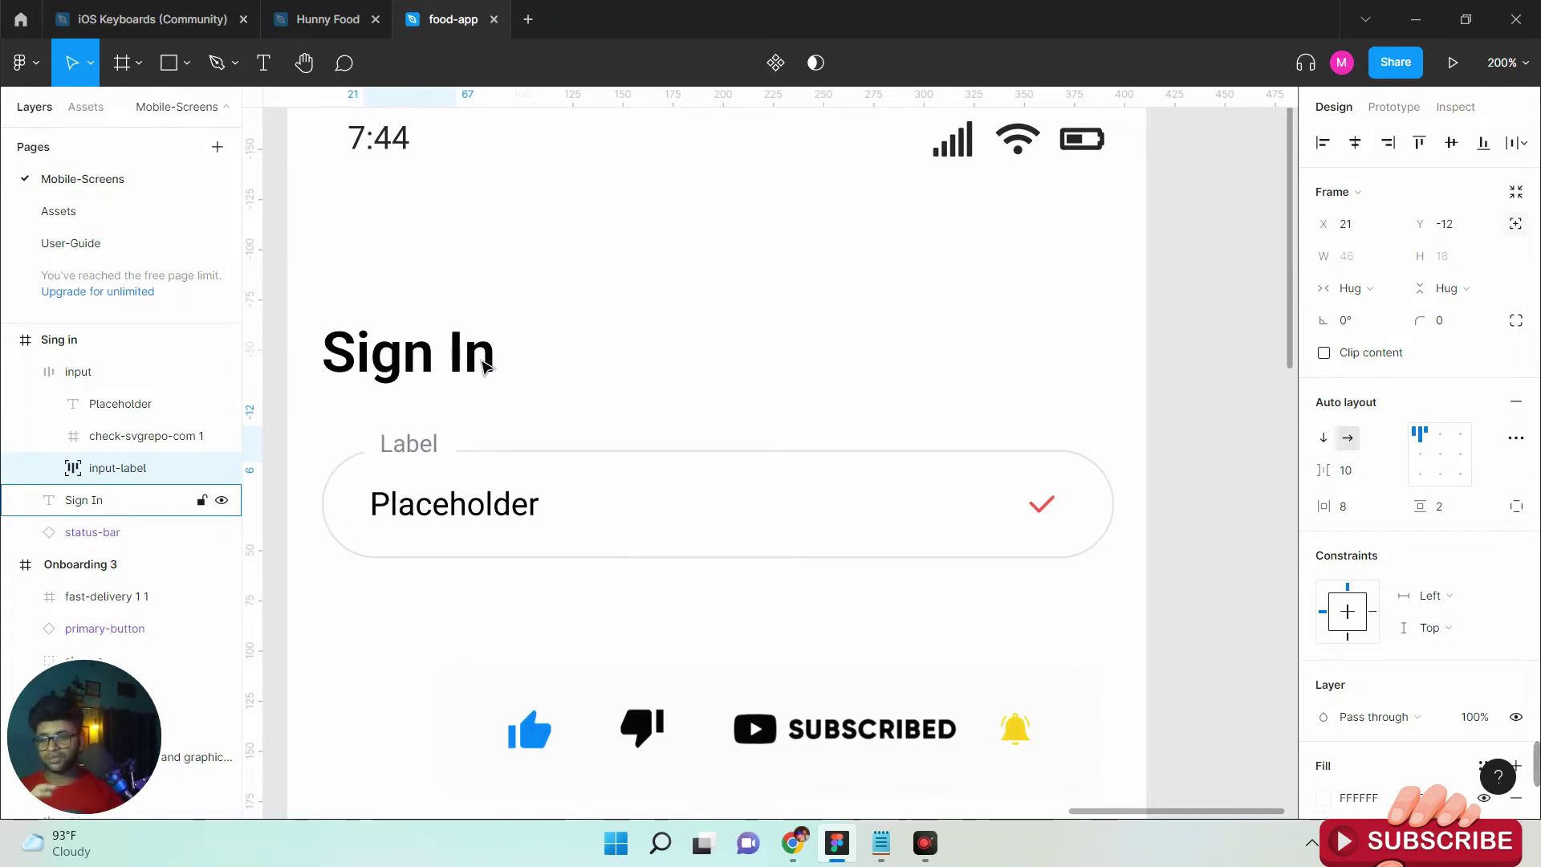
key("Left")
key("Left")
key("Left")
key("Left")
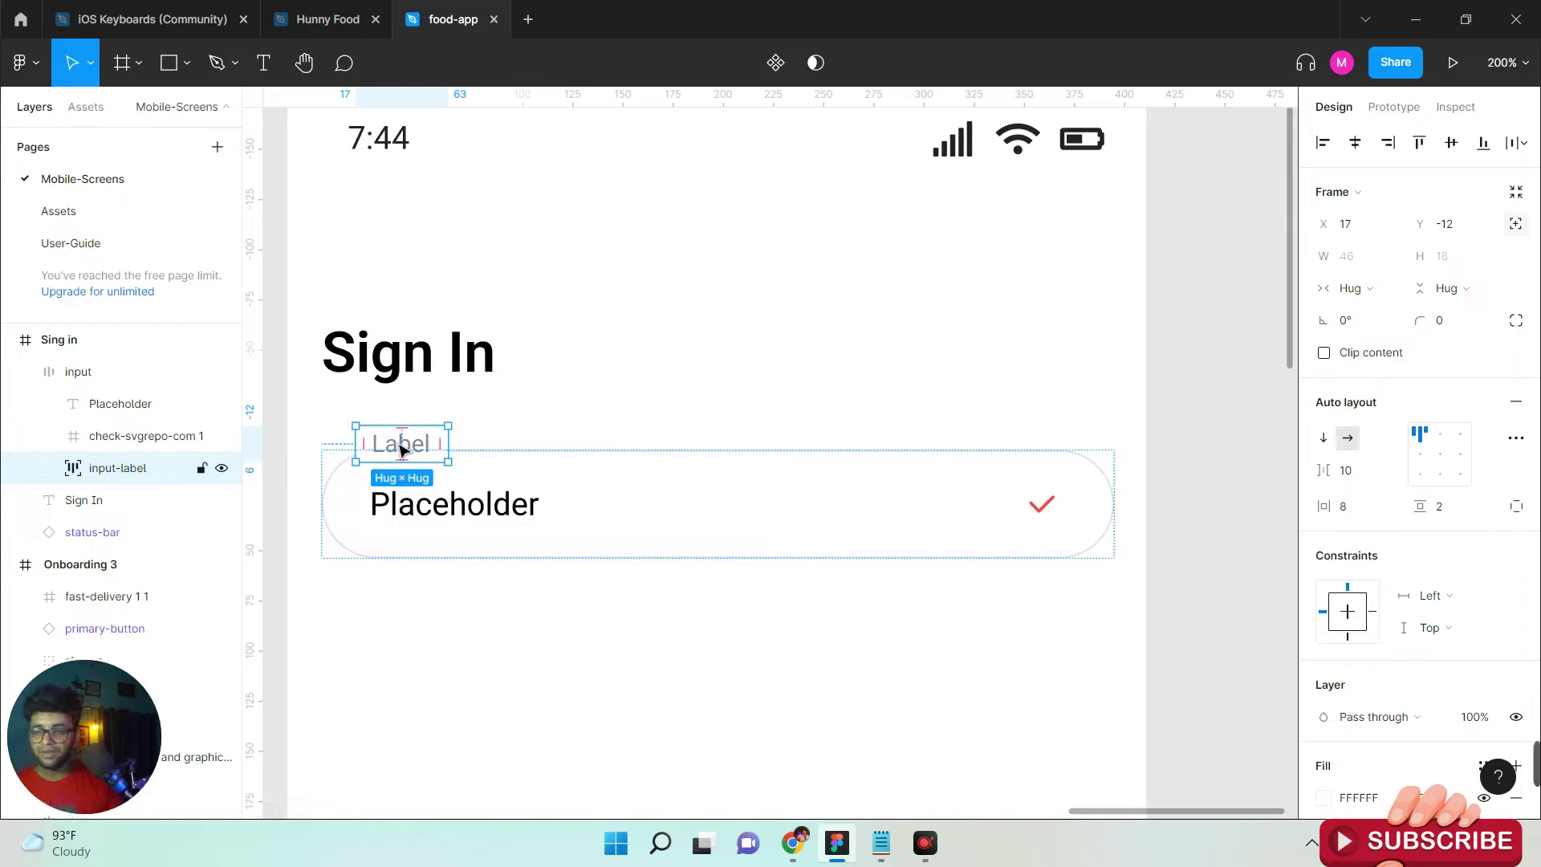
left_click(101, 372)
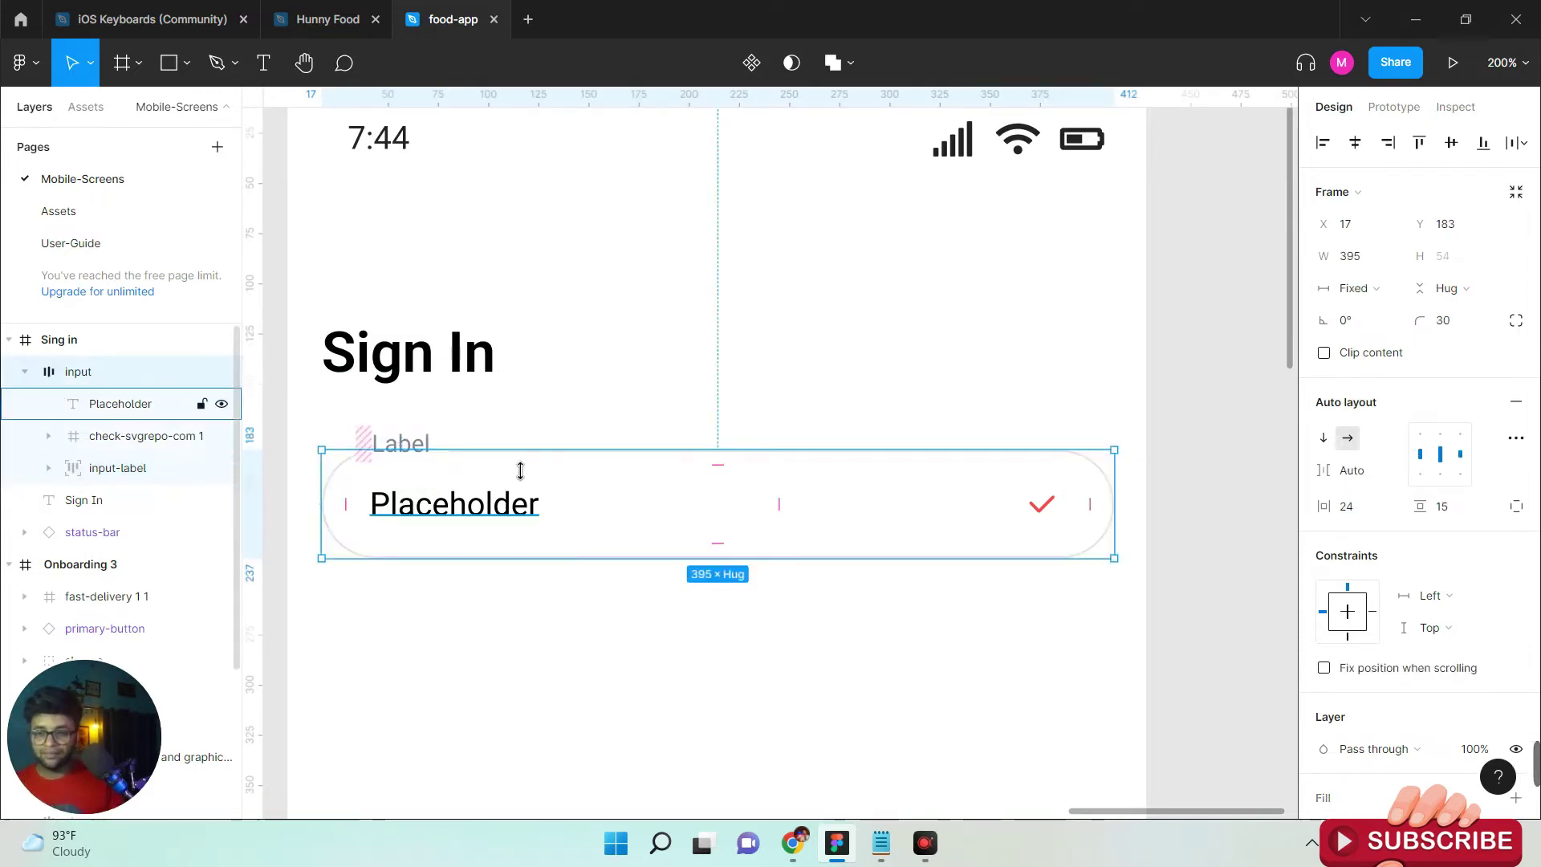
left_click(406, 452)
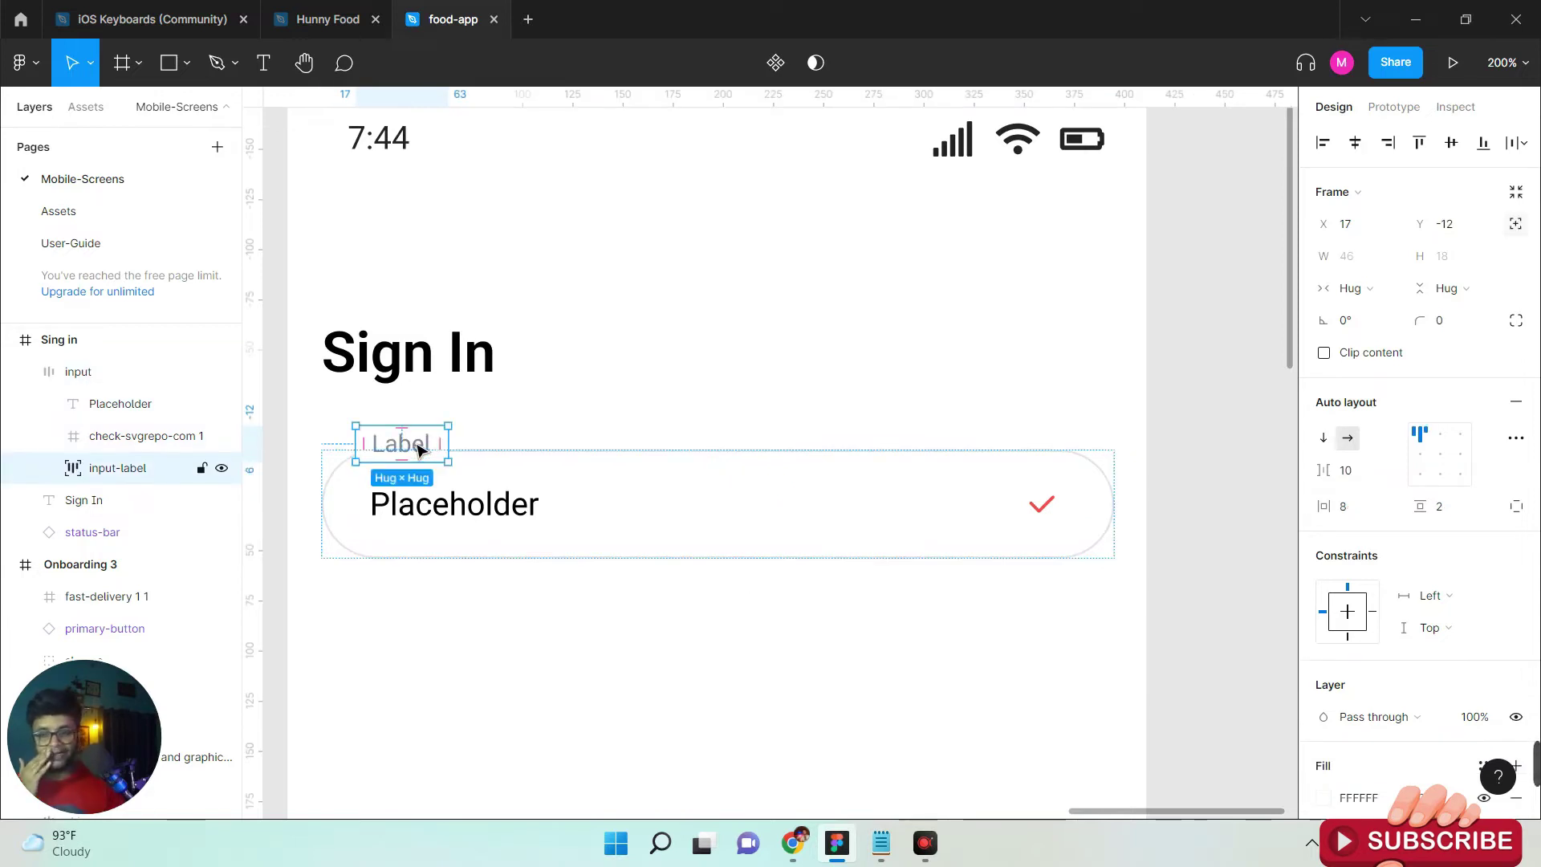
left_click(606, 503)
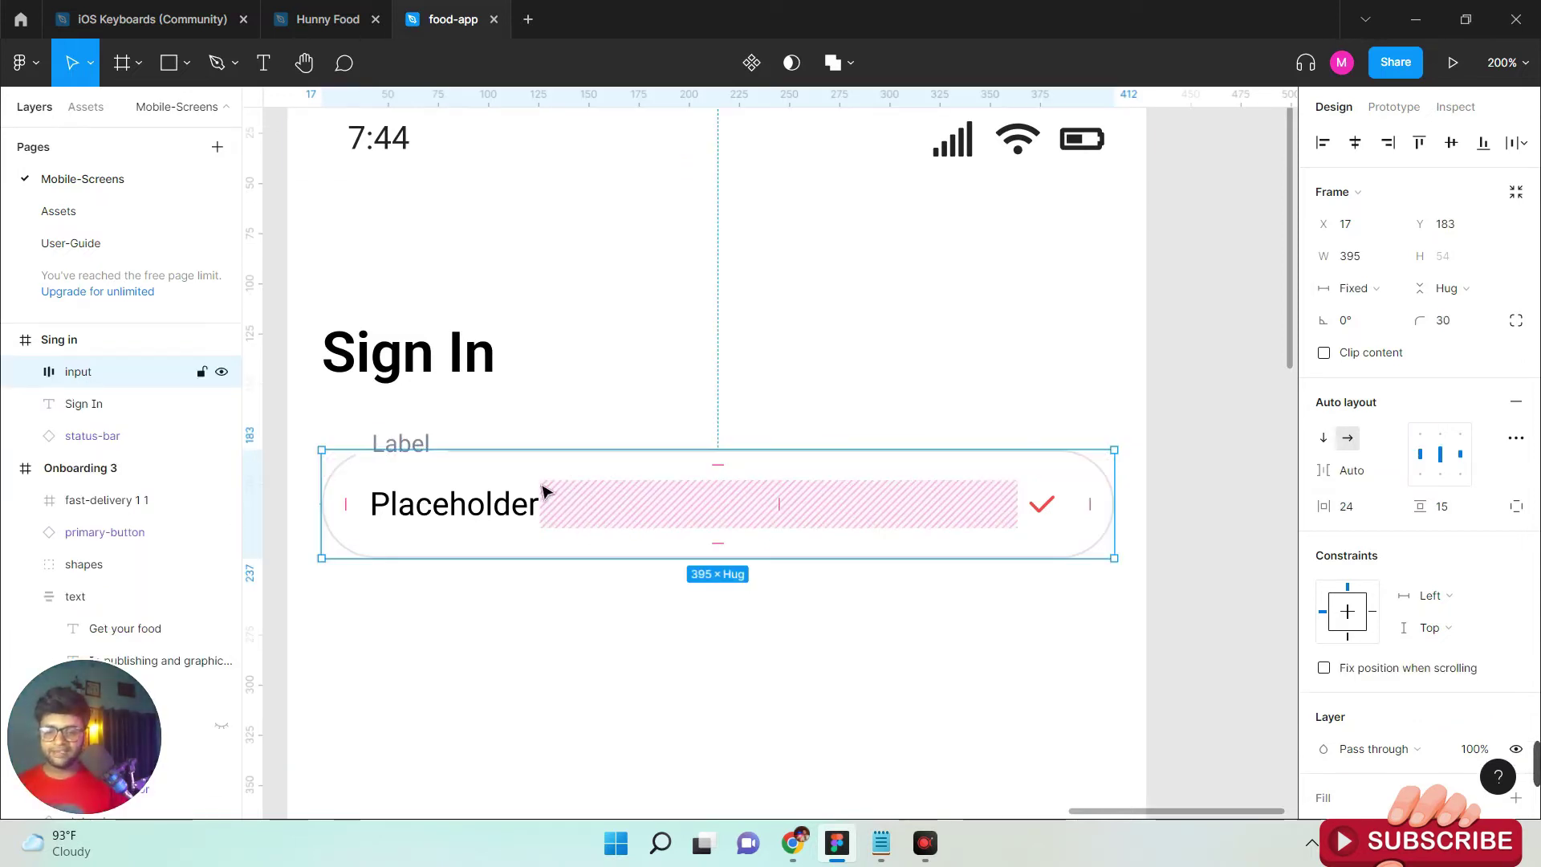
- Cut the input field and paste it into All-components on the Assets page
key("Delete")
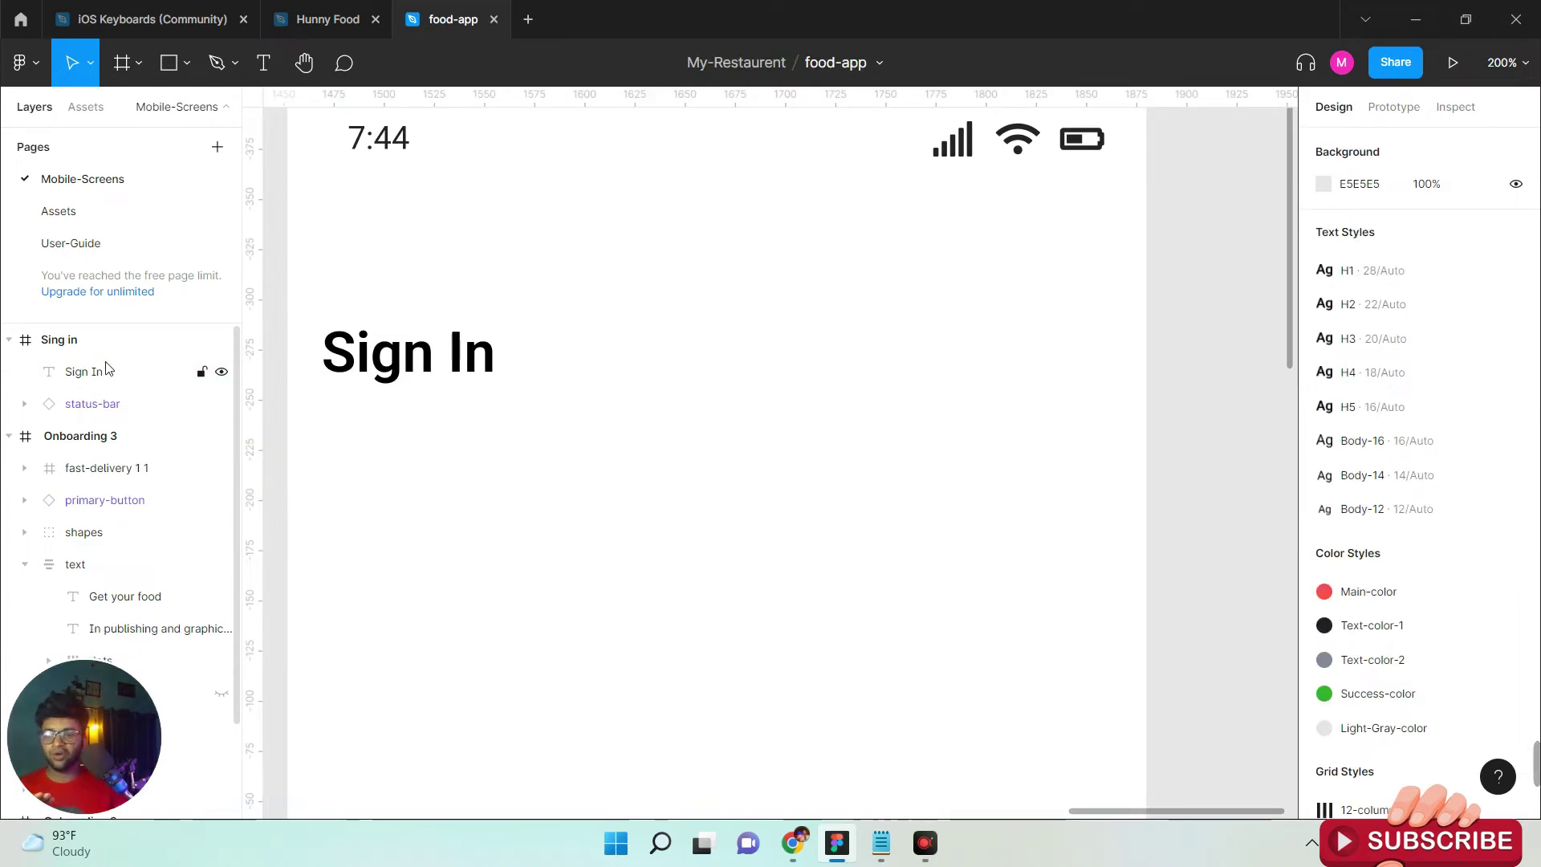
left_click(67, 210)
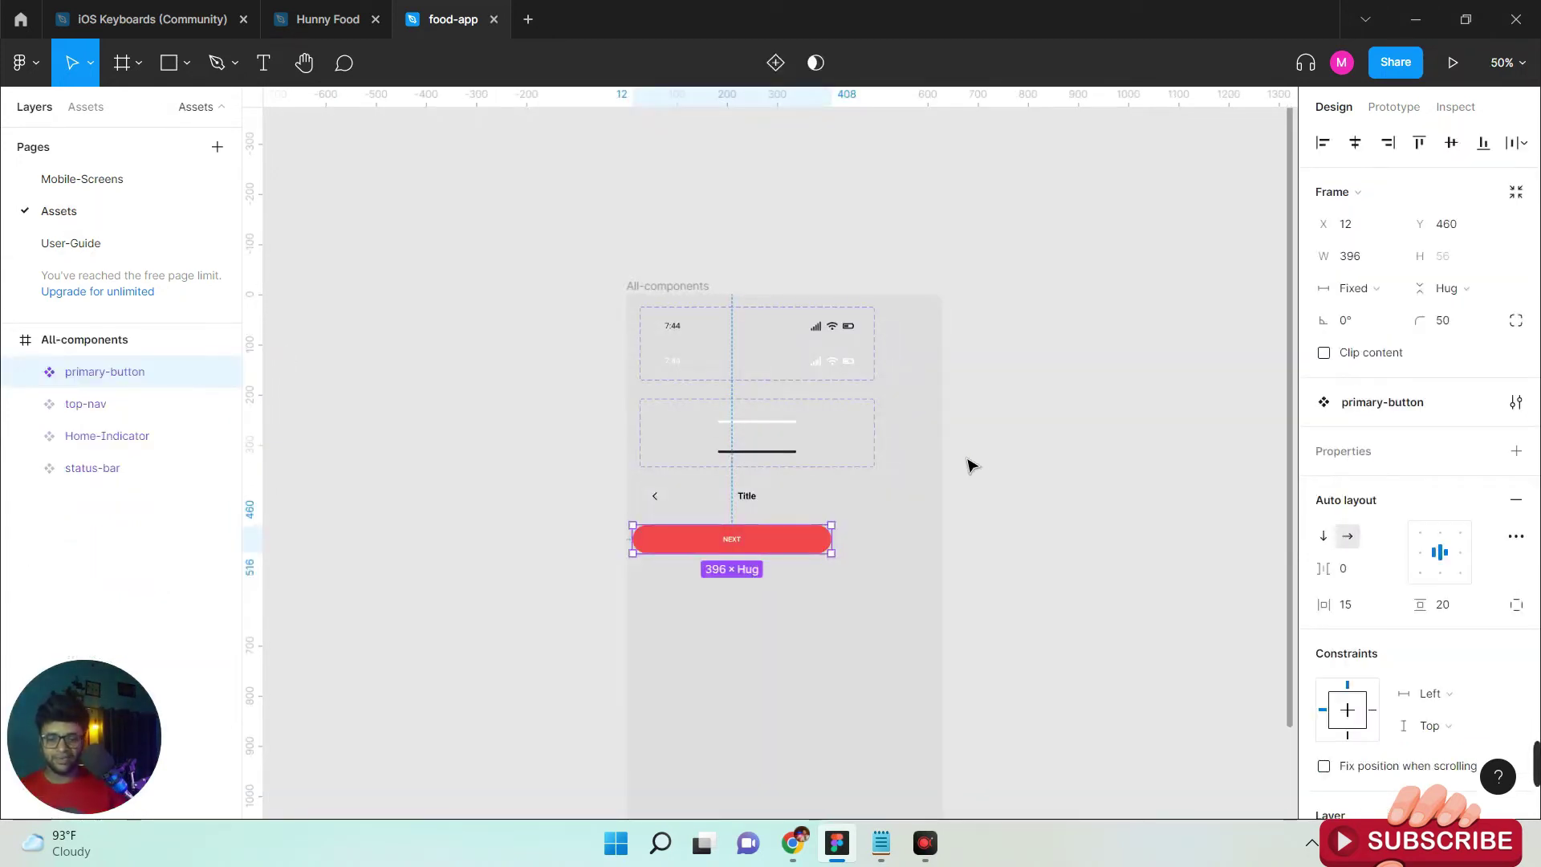
key("shift+0")
scroll(981, 498, "down", 4)
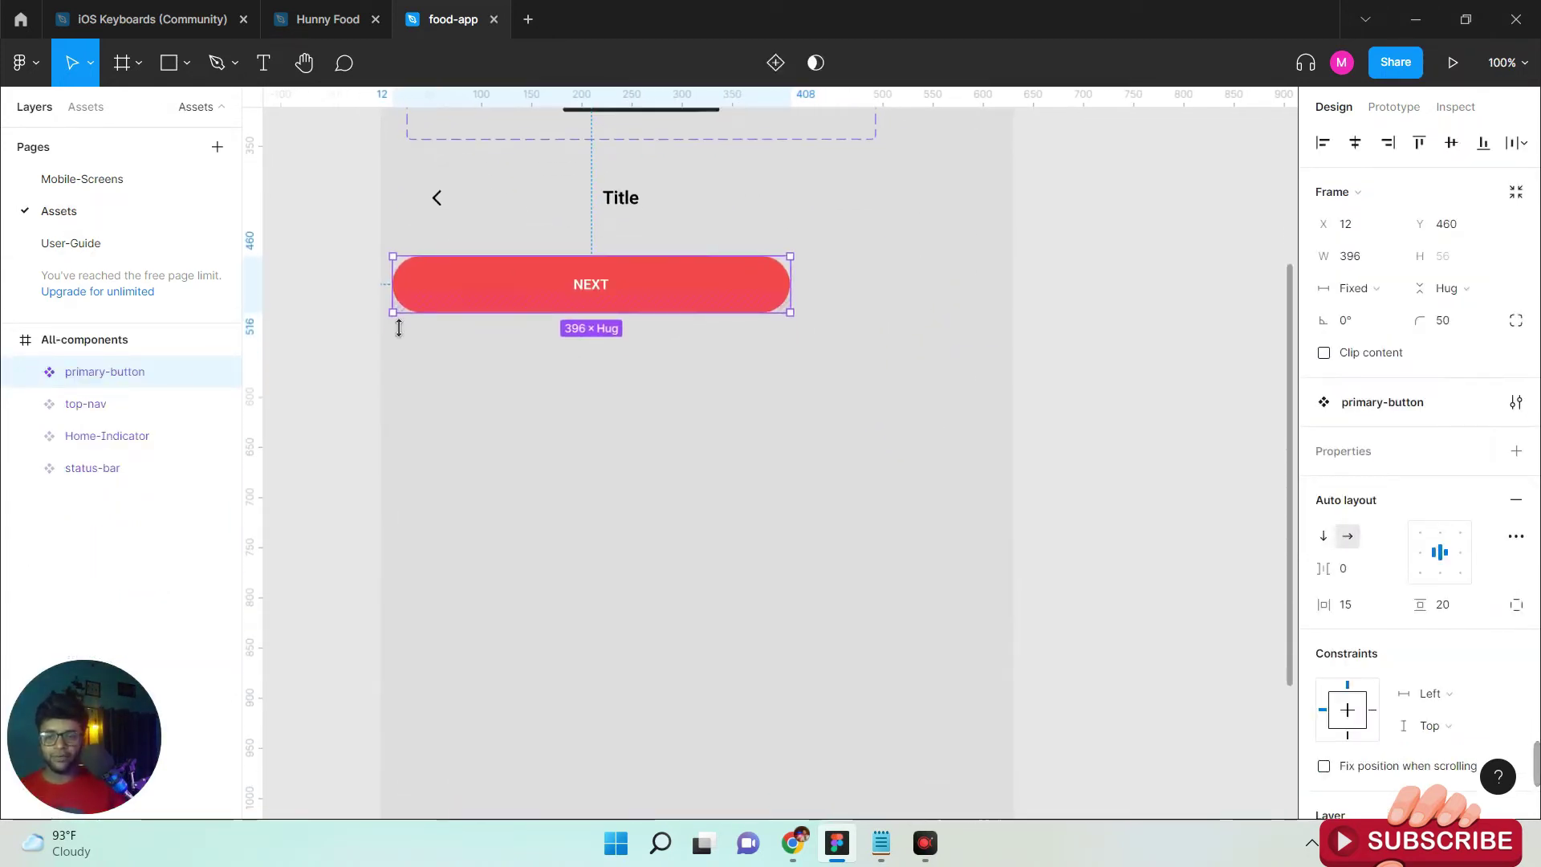
left_click(77, 342)
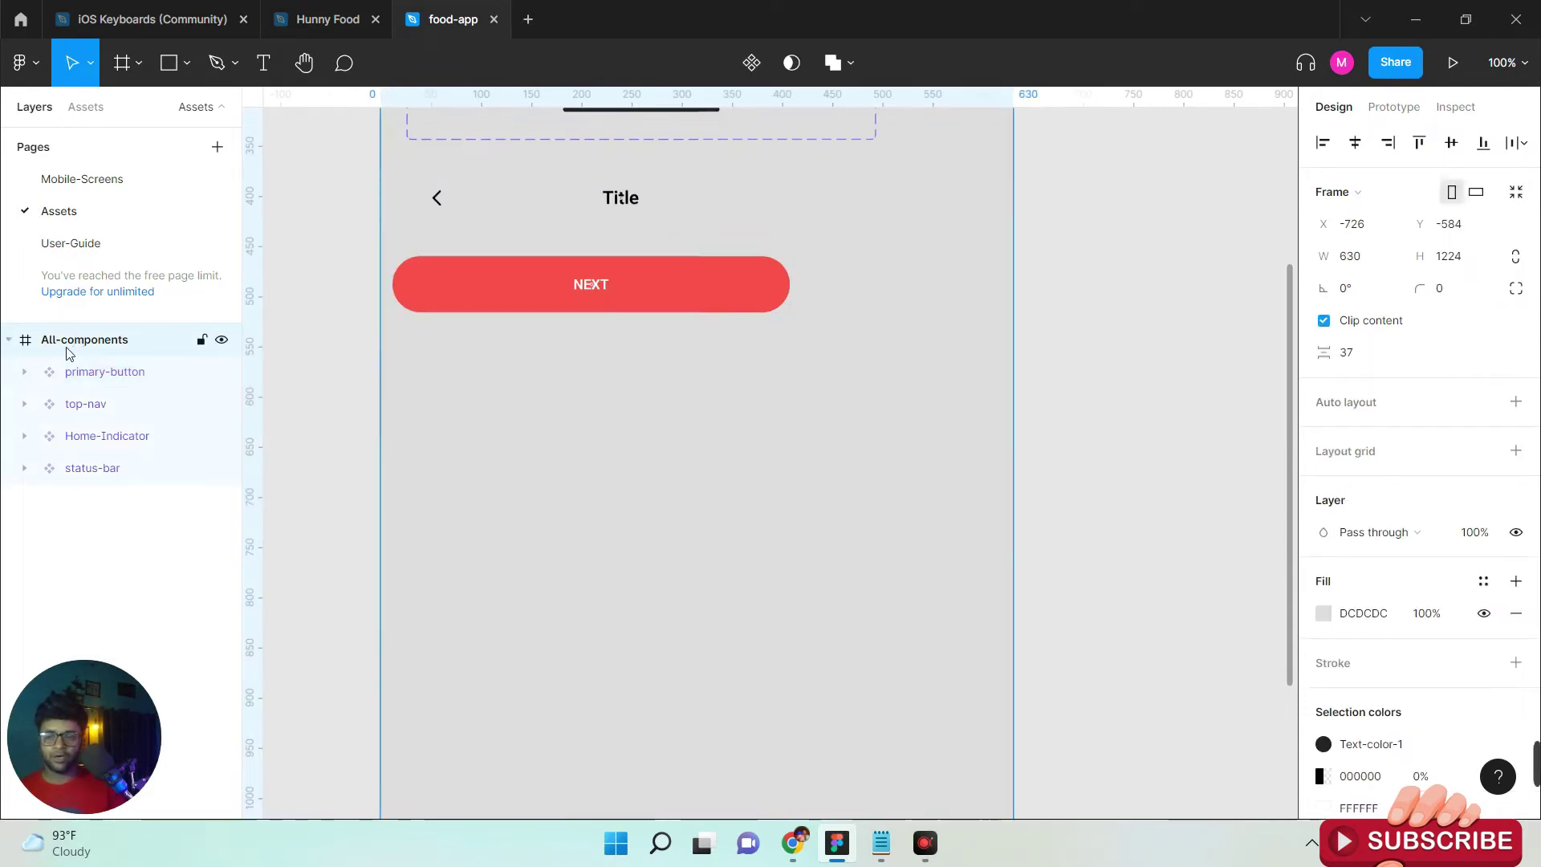
key("ctrl+v")
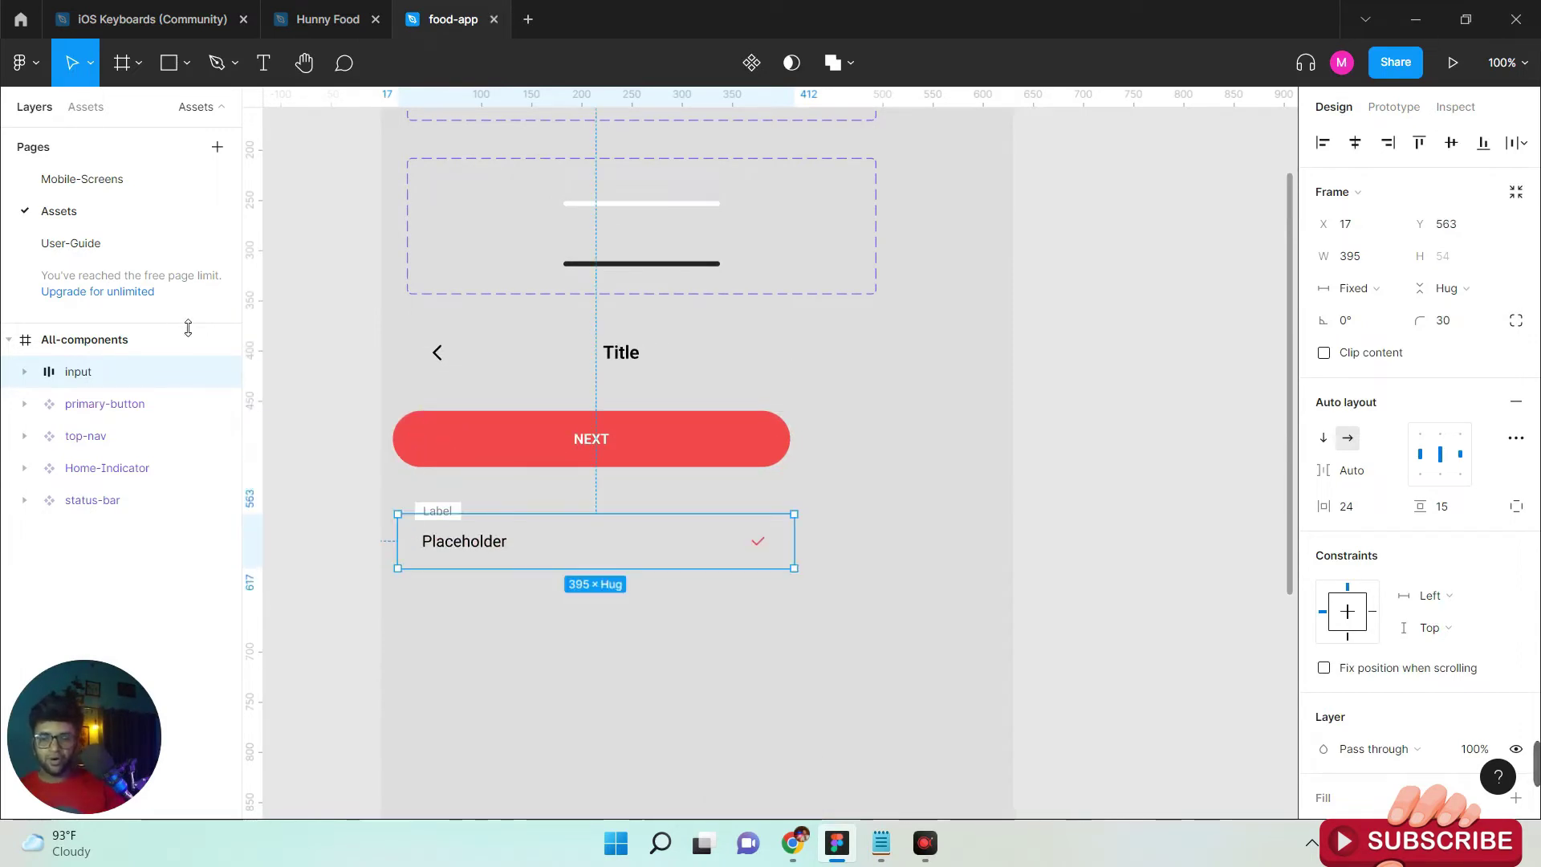
- Turn the pasted input field into a reusable component named input
left_click(599, 523)
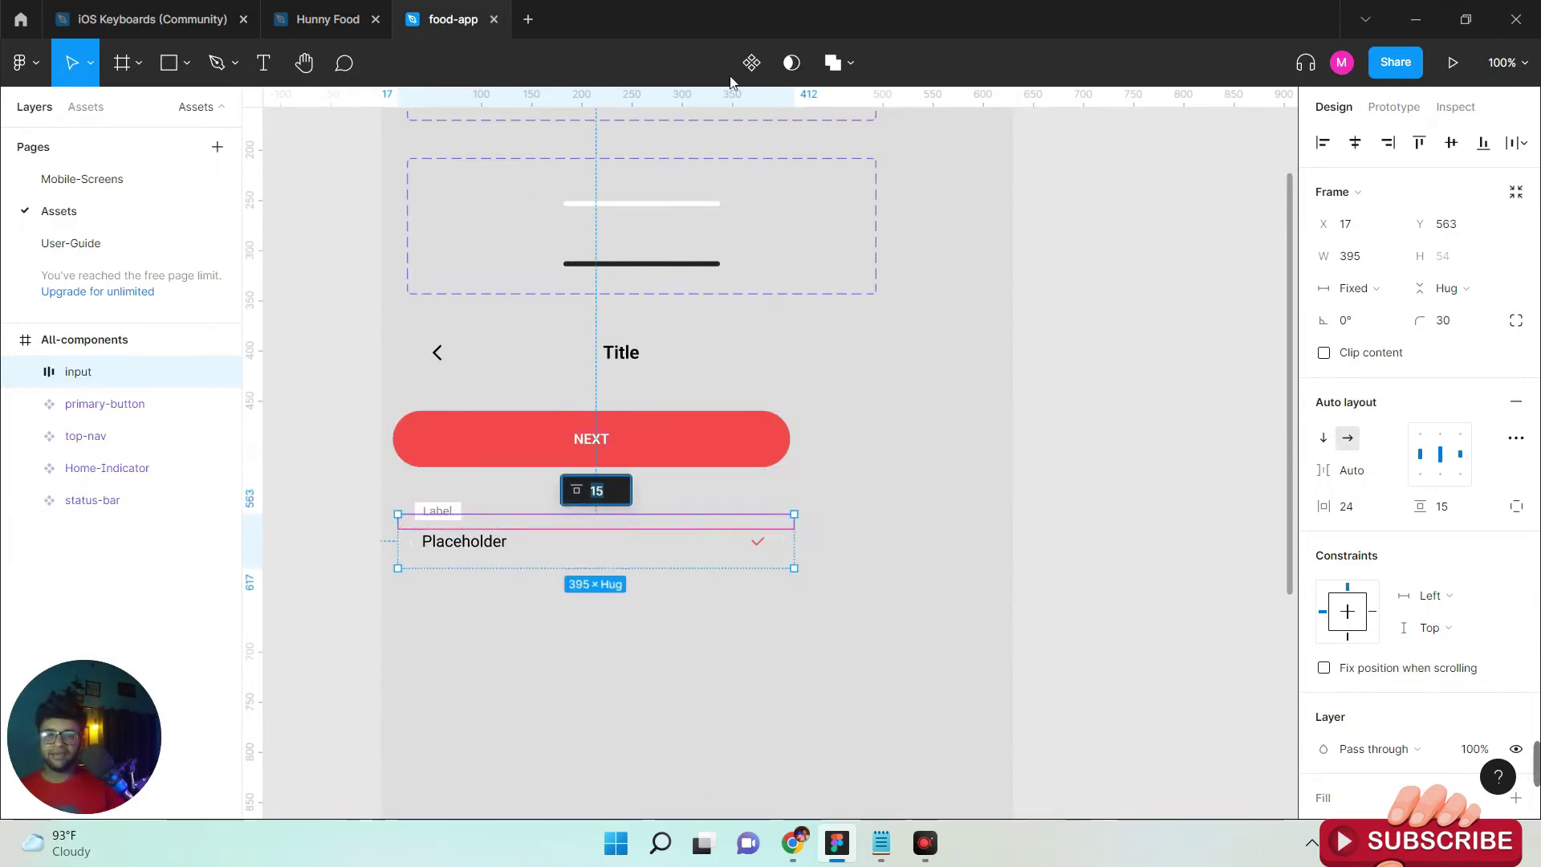
left_click(85, 107)
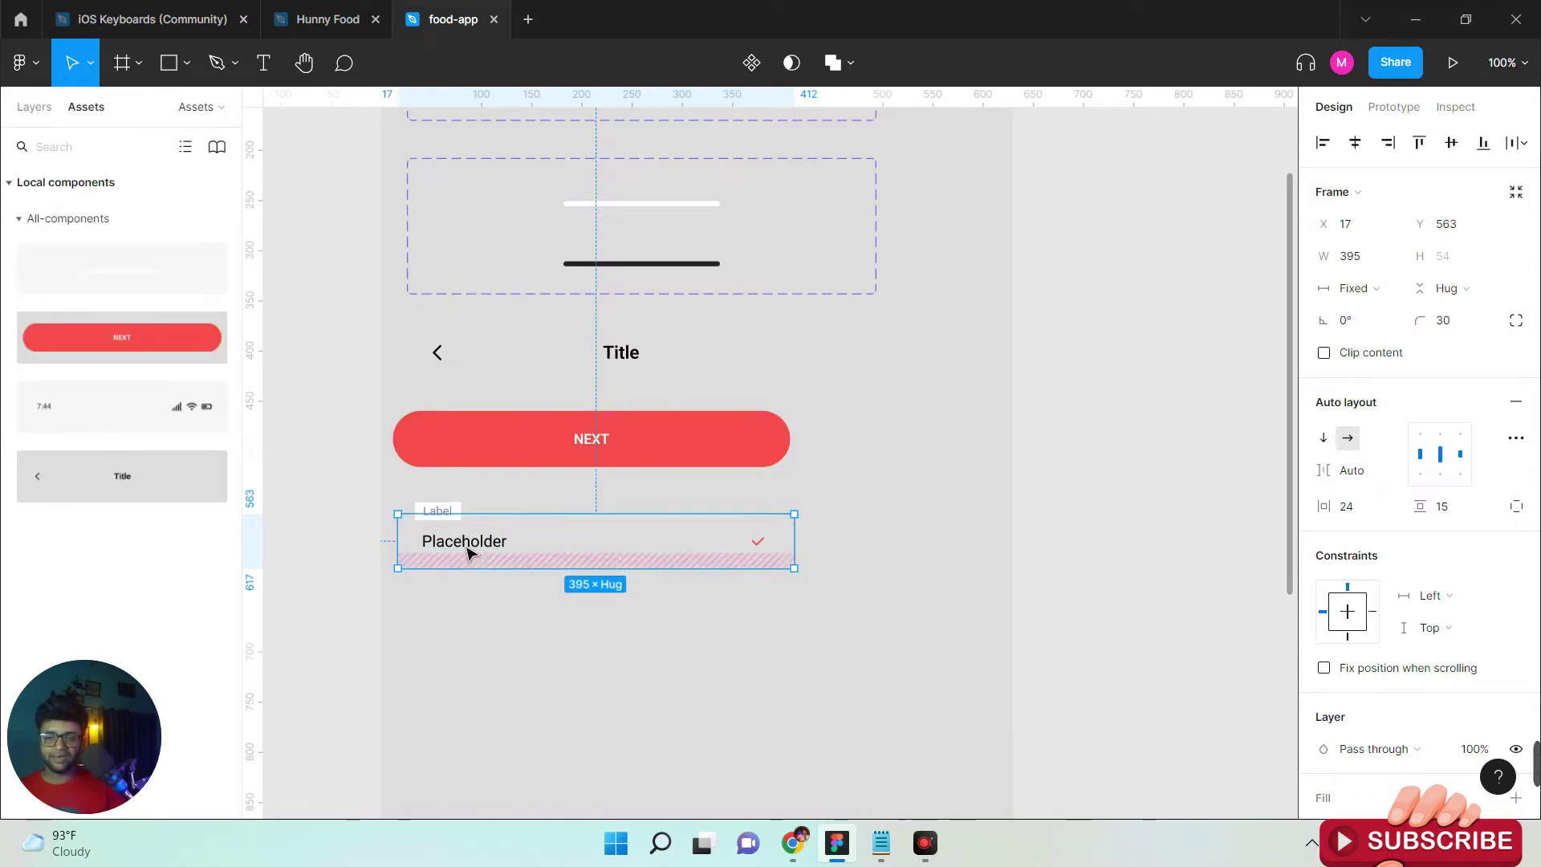
left_click(52, 108)
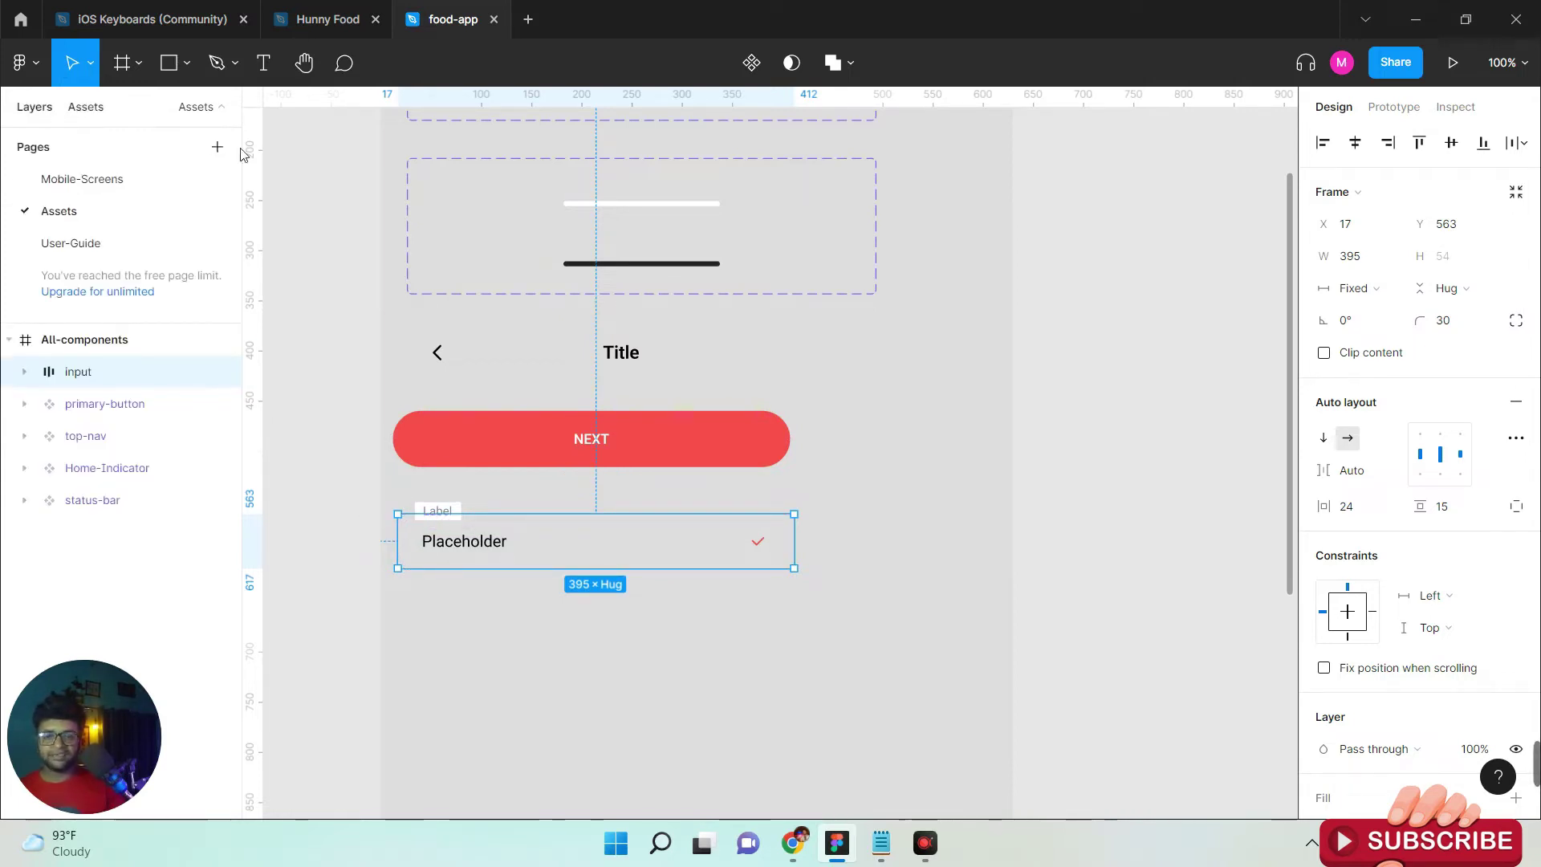
left_click(88, 108)
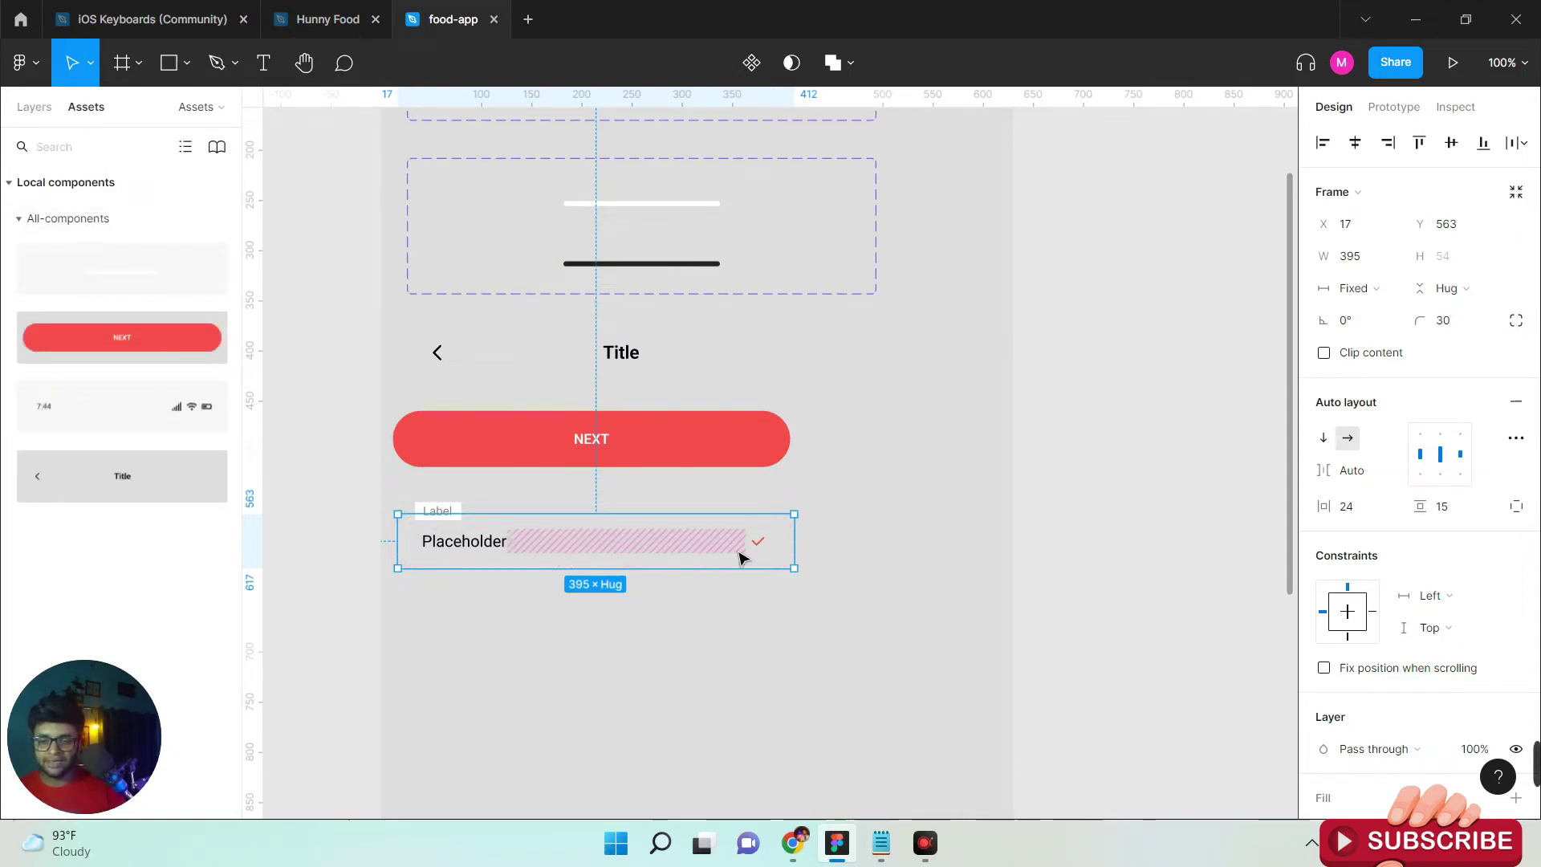
left_click(33, 108)
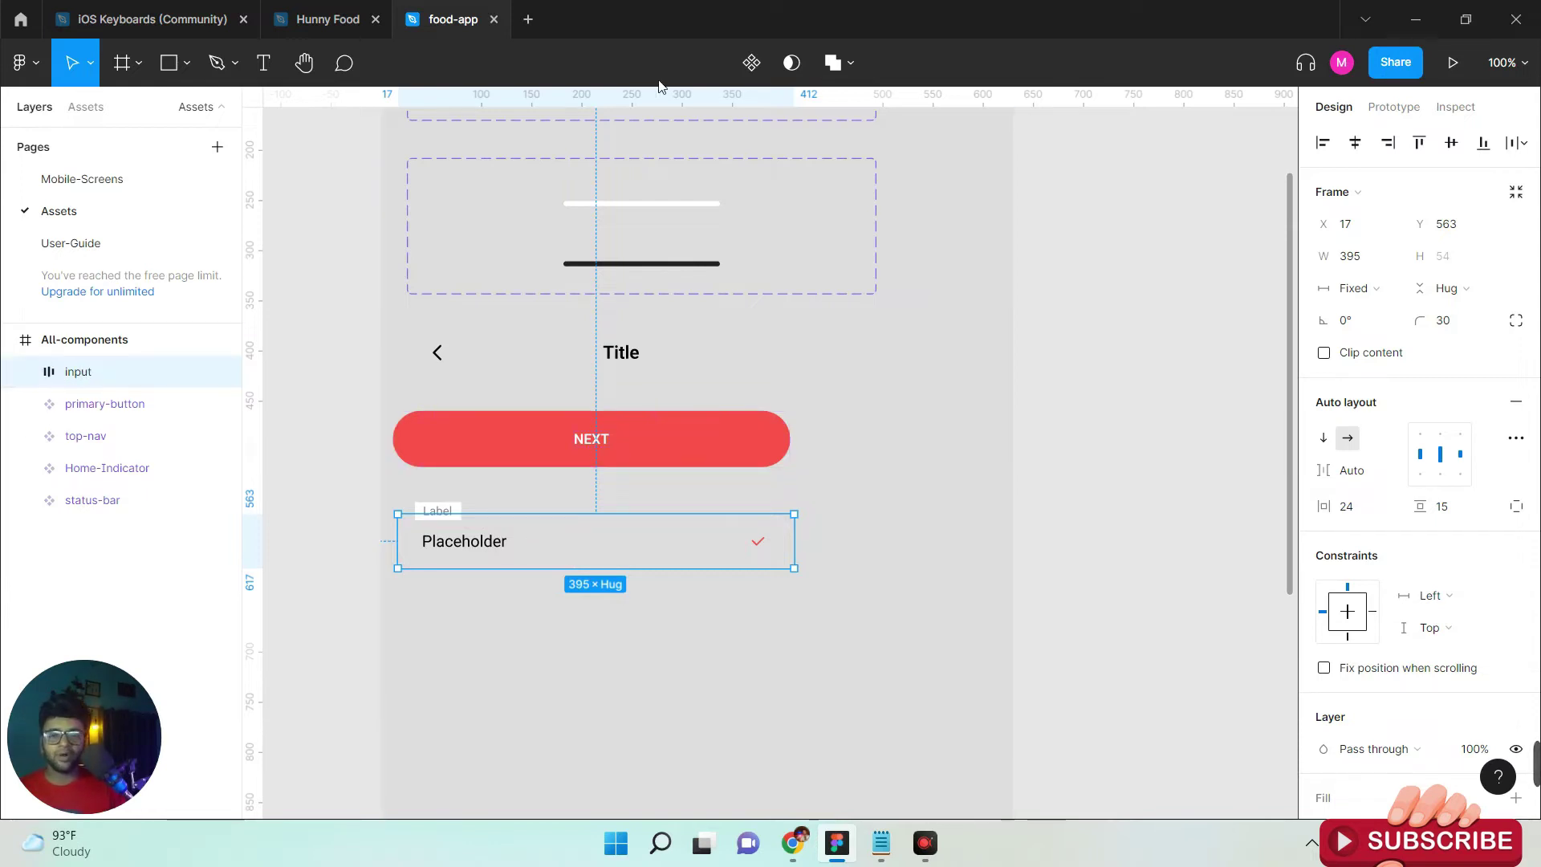
left_click(746, 74)
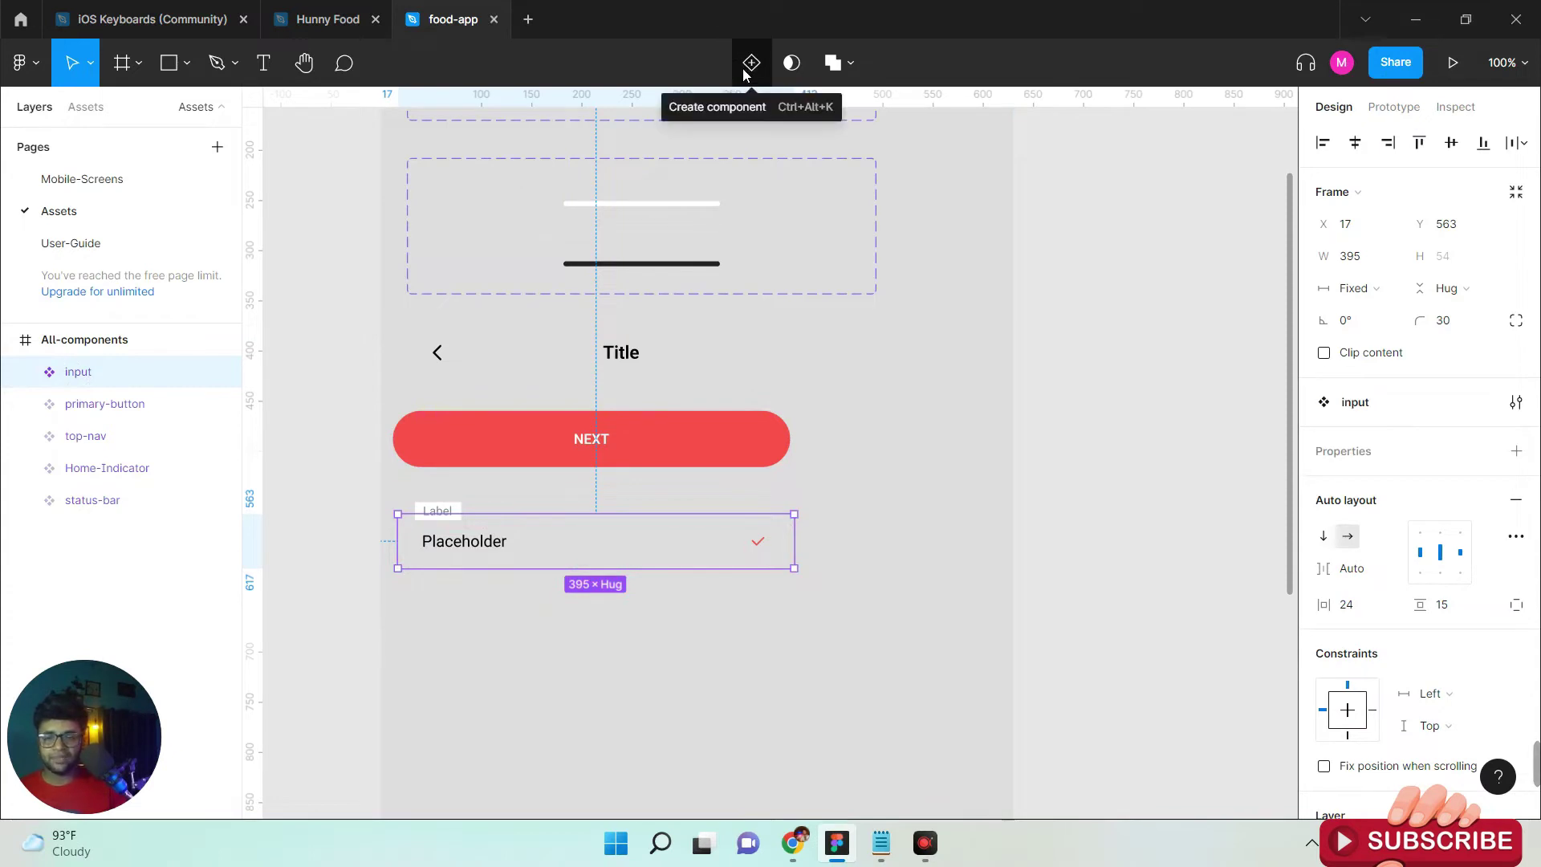
mouse_move(77, 371)
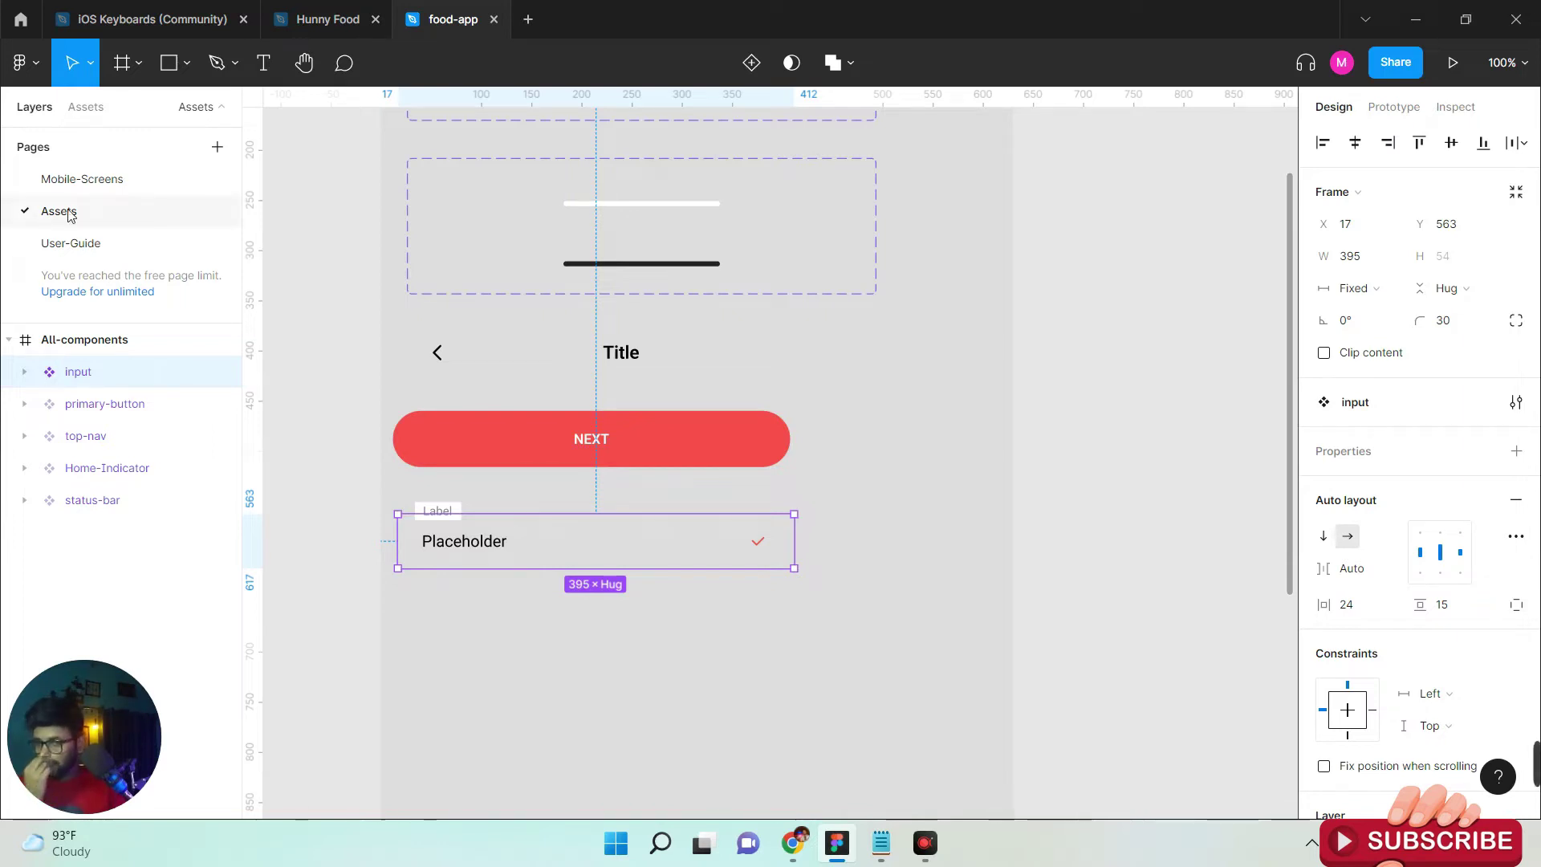
left_click(83, 179)
- Place a horizontally centred input instance below the Sign In heading, with layout grid shown
key("shift+0")
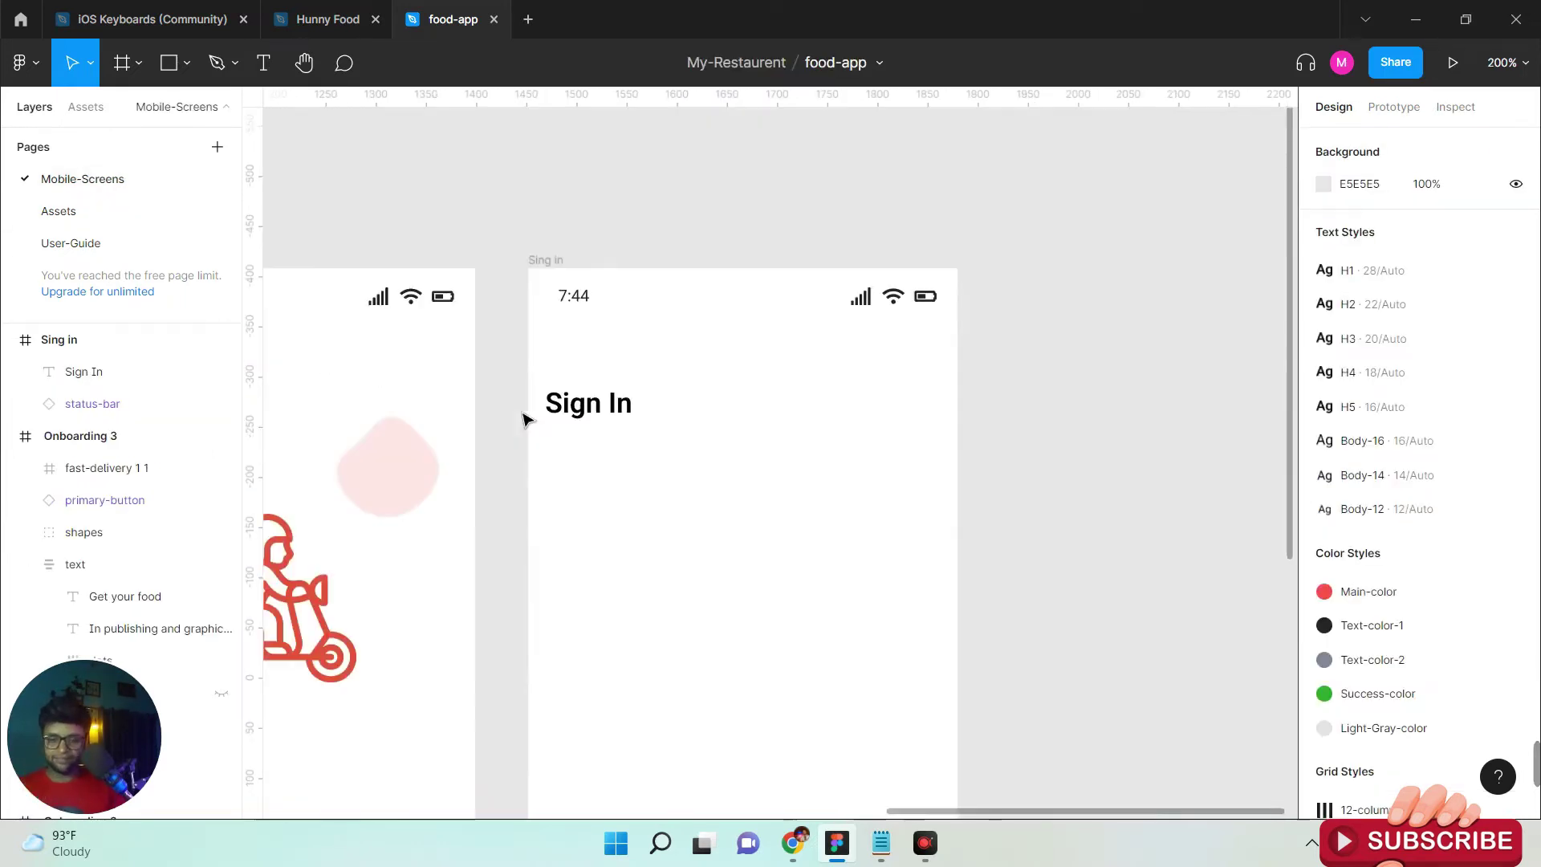
left_click(87, 110)
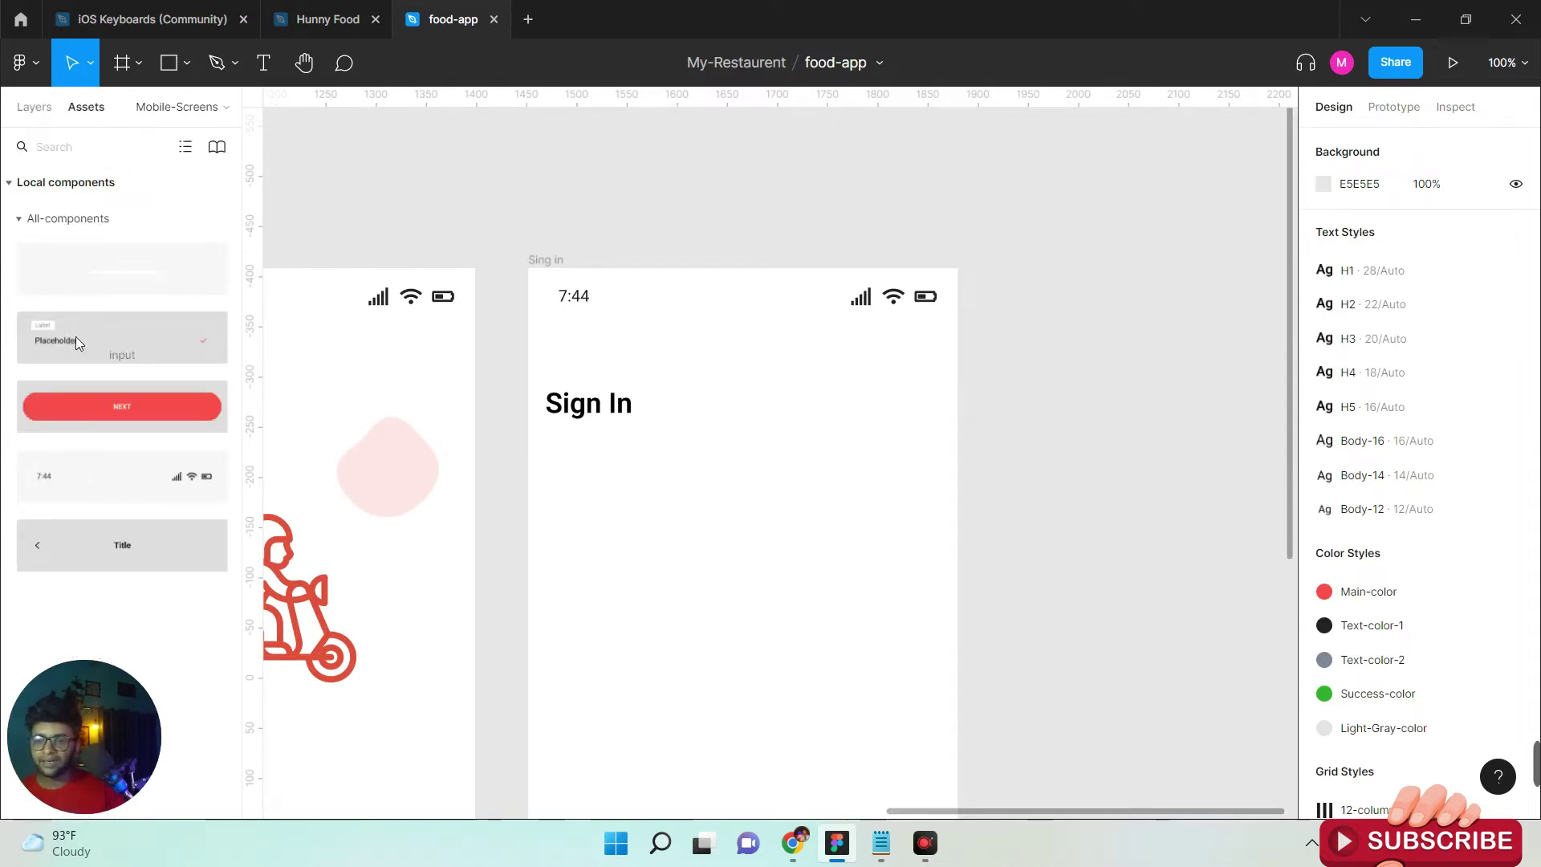
left_click_drag(76, 344, 759, 525)
left_click(1355, 142)
key("ctrl+shift+4")
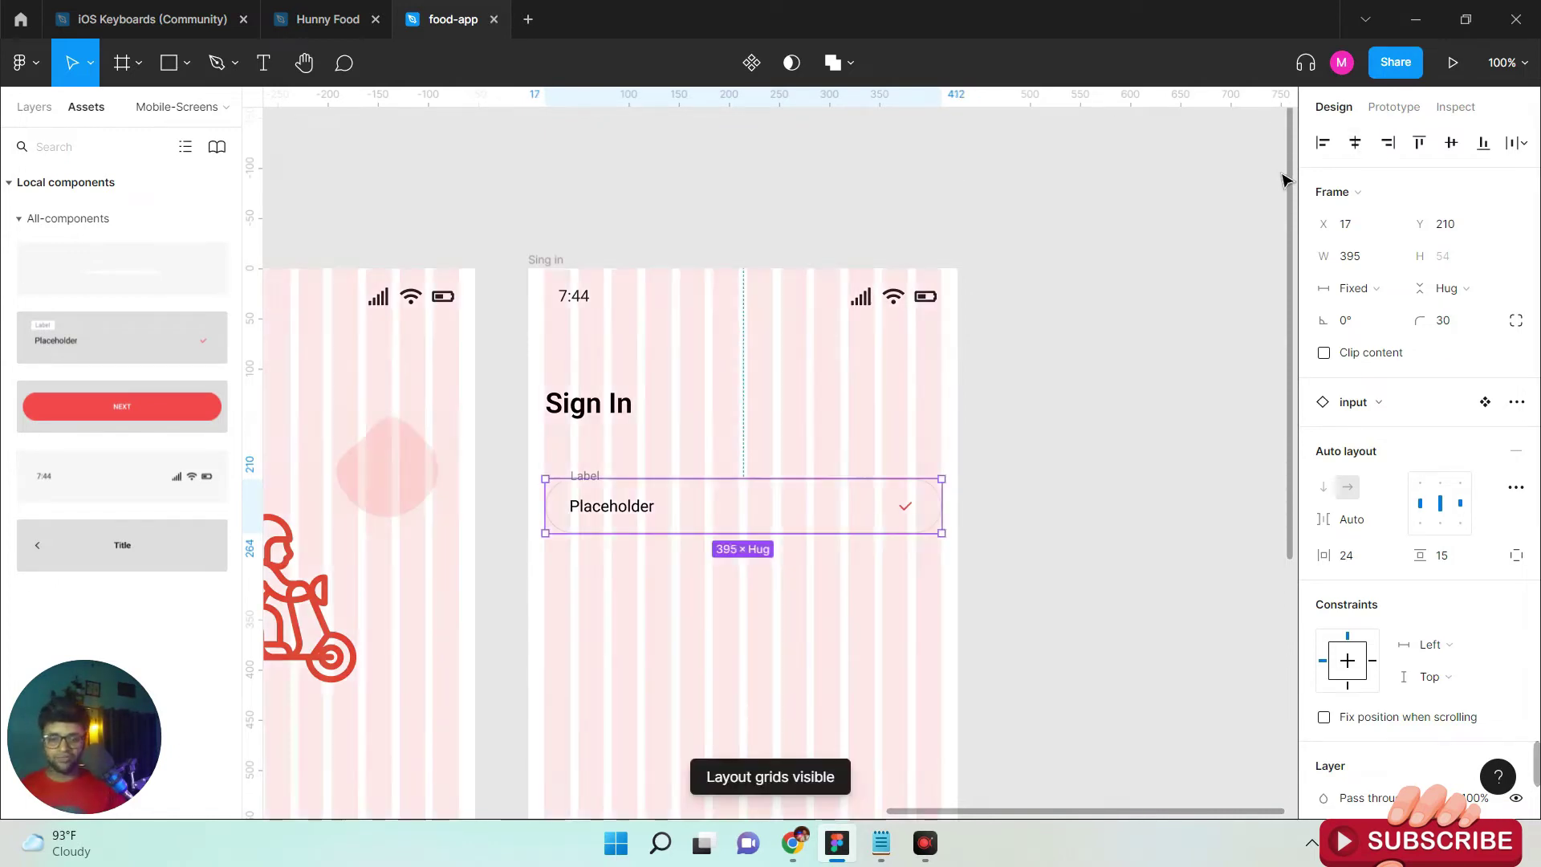
left_click(1078, 357)
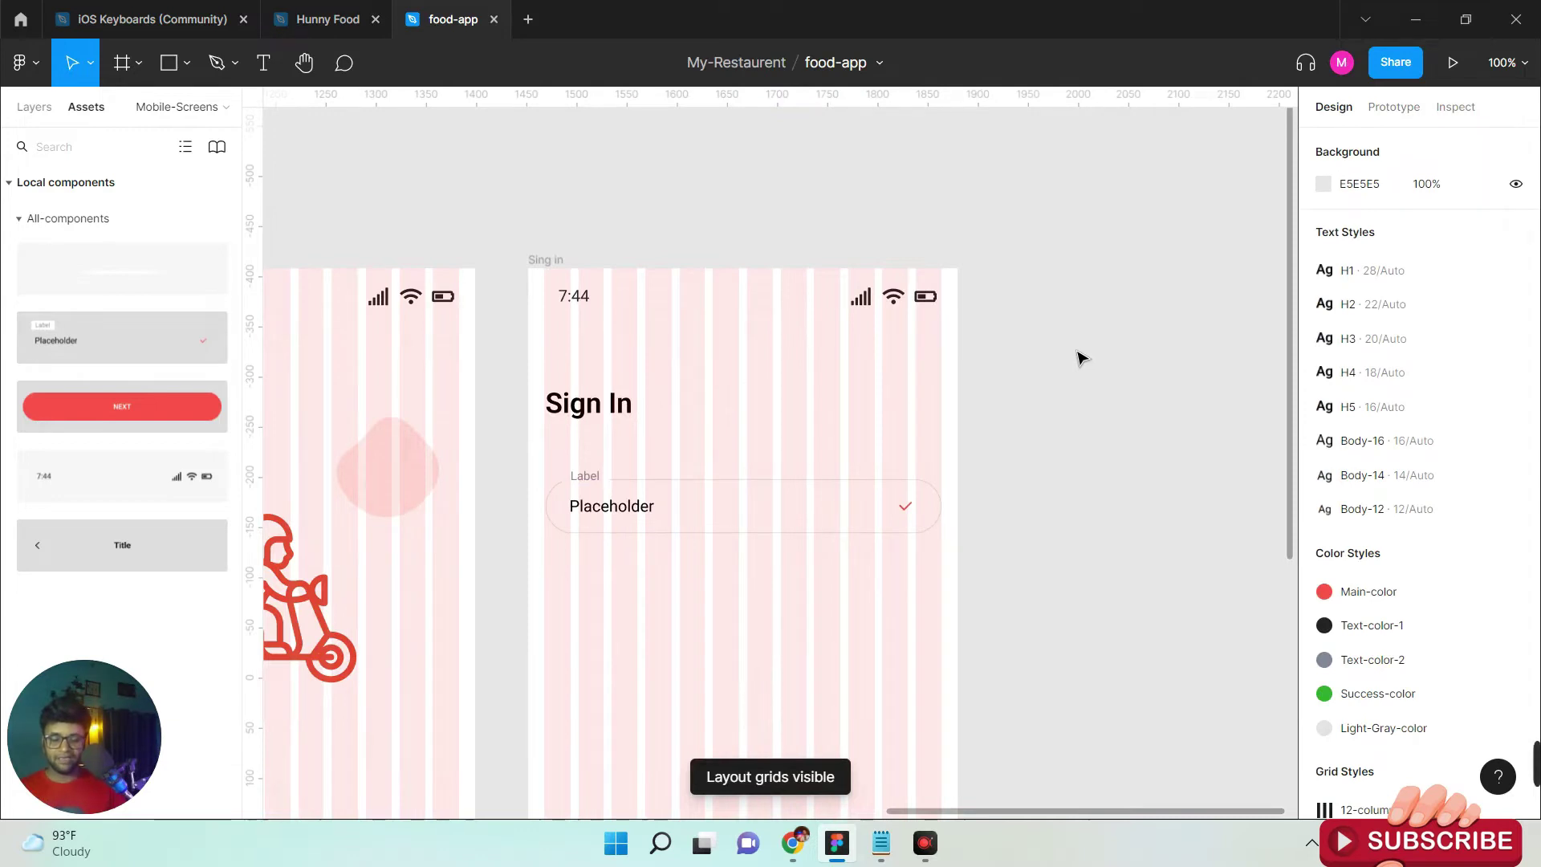
- Nudge the input up to Y 190, checking it against the reference design
key("ctrl+equal")
key("ctrl+minus")
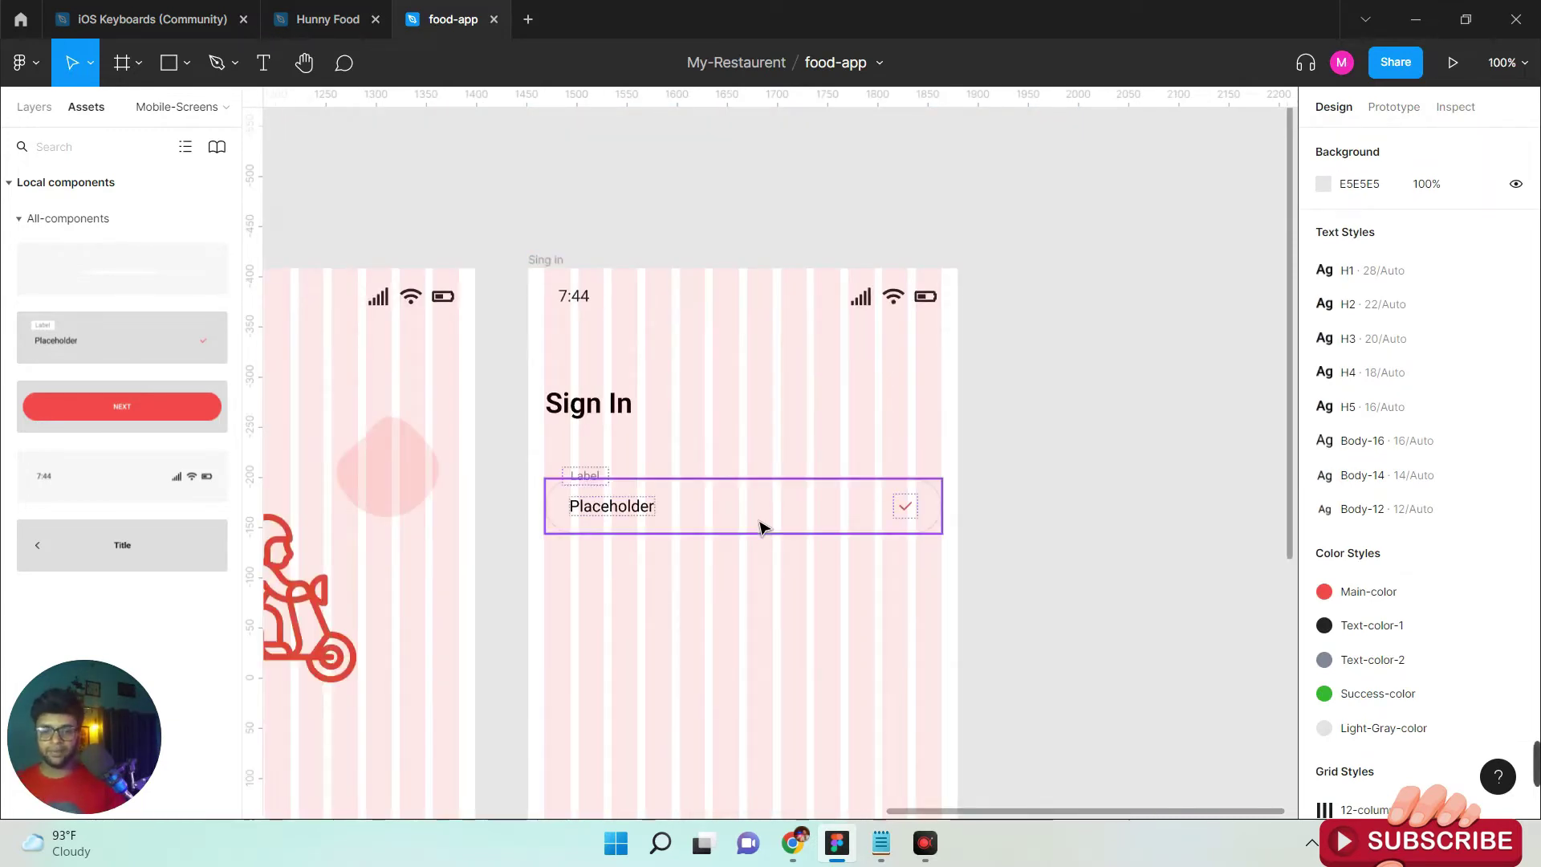
left_click(763, 528)
key("shift+Up")
key("shift+Up")
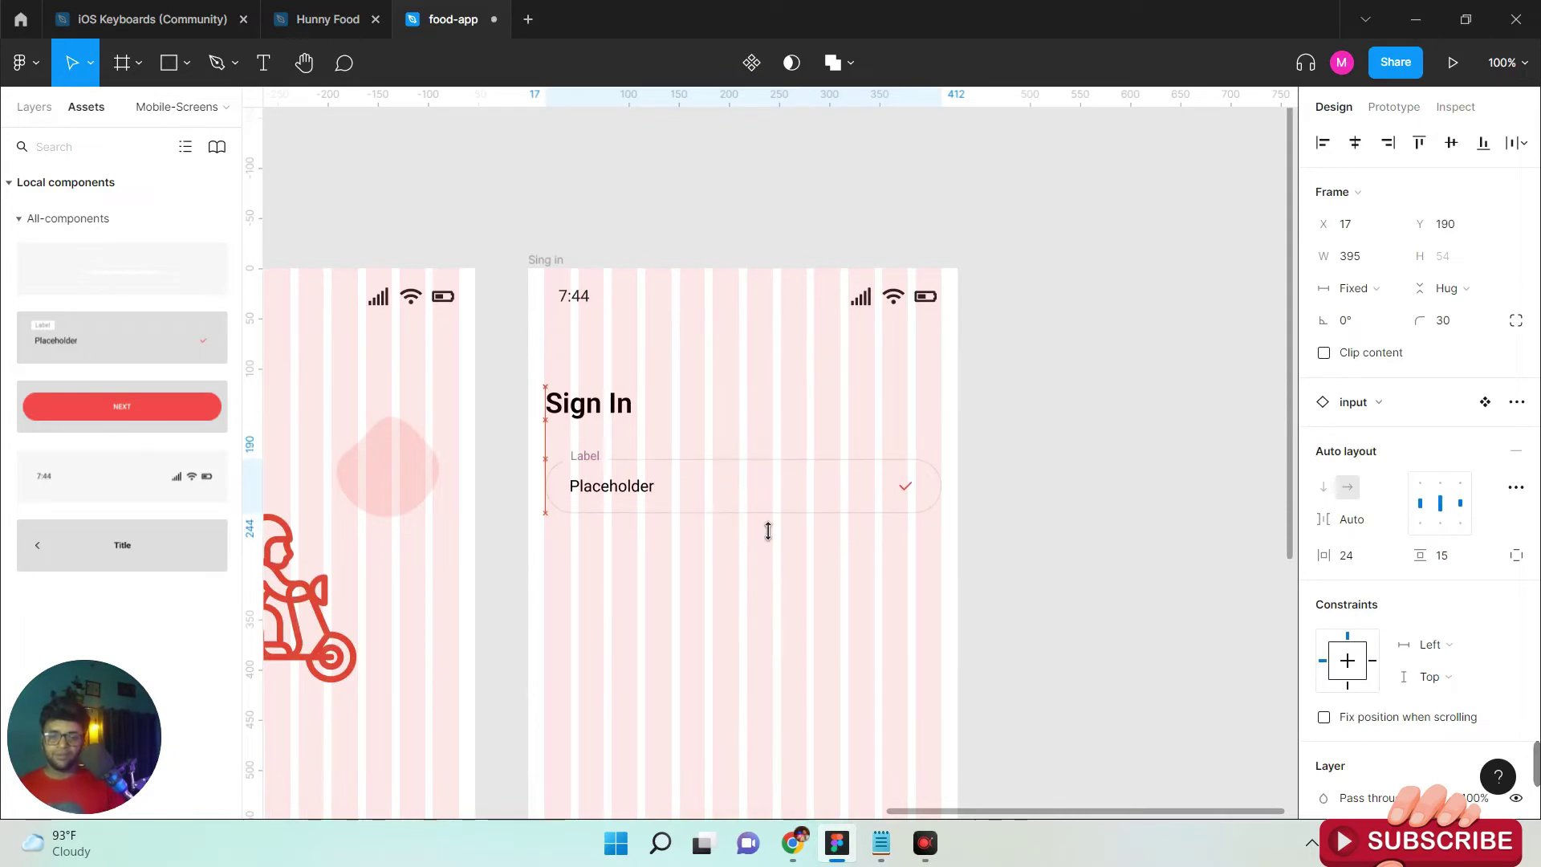
left_click(319, 20)
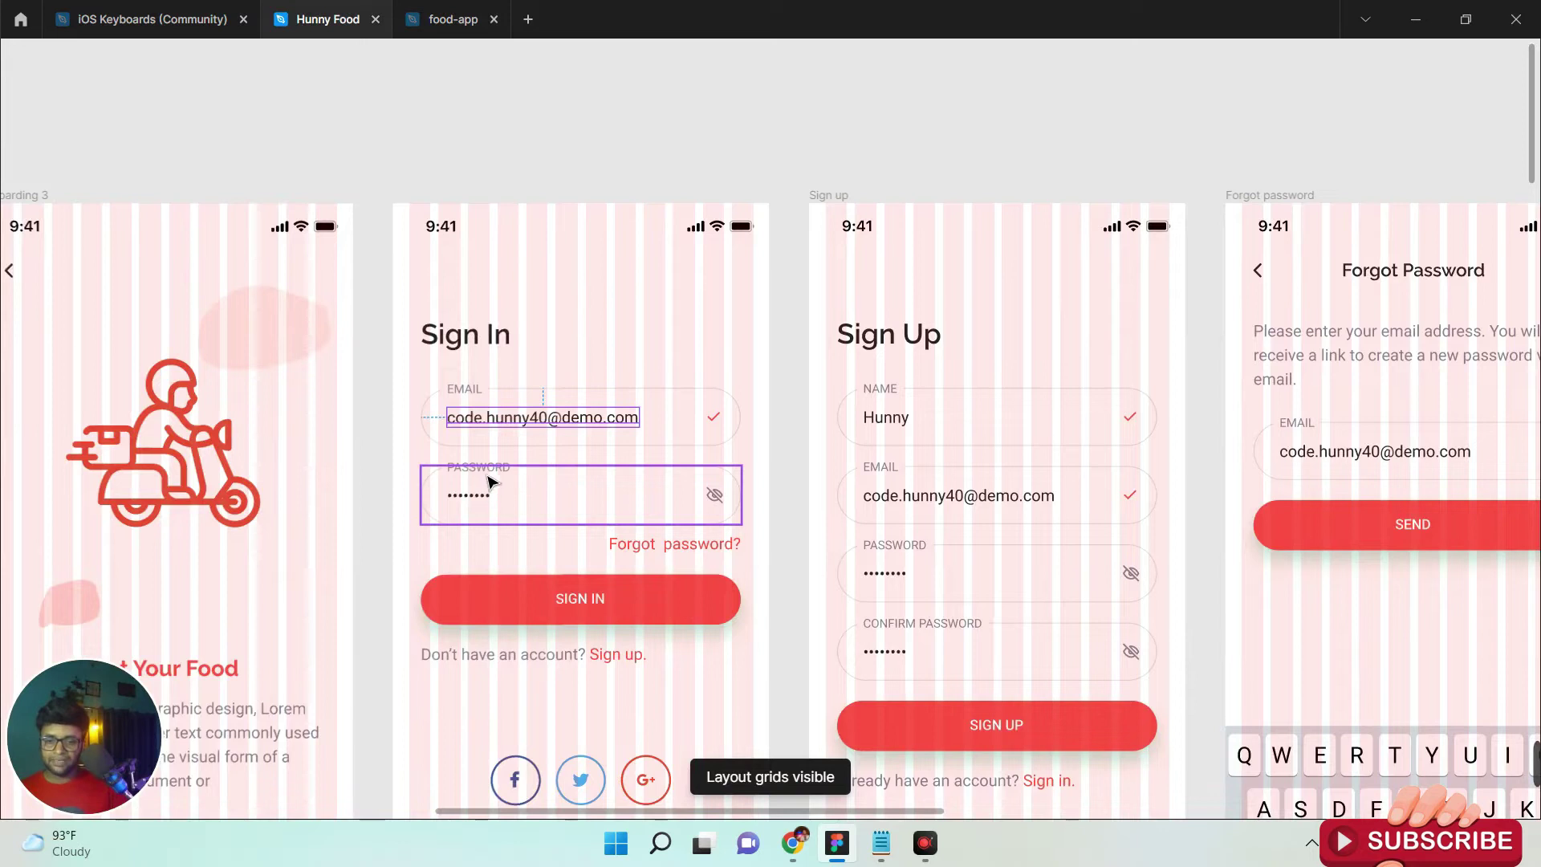
left_click(454, 20)
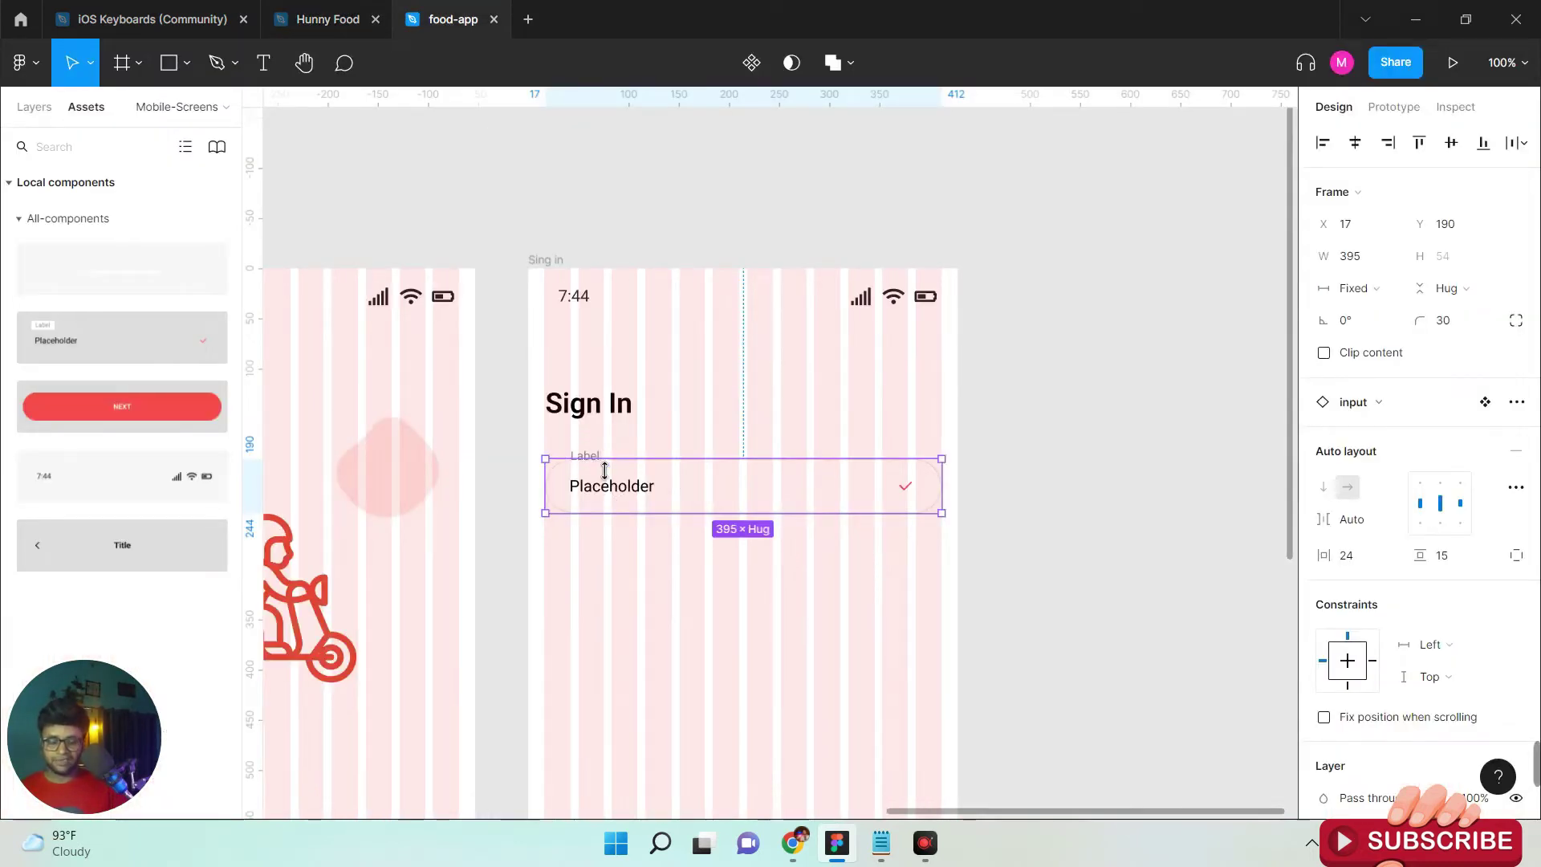
key("ctrl+plus")
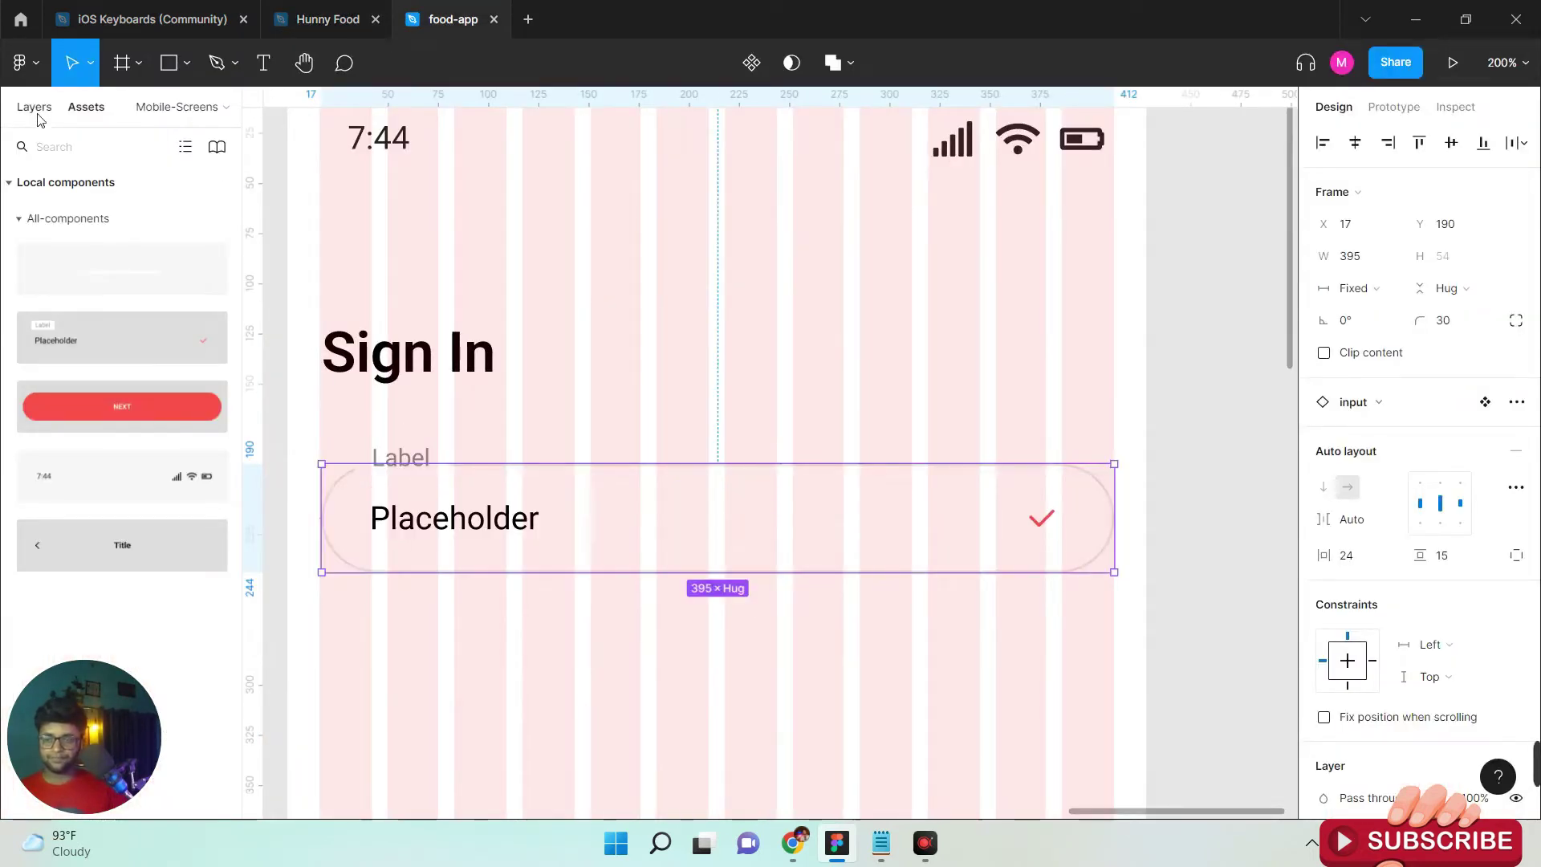
- Change the input's label text to EMAIL
left_click(39, 119)
double_click(410, 460)
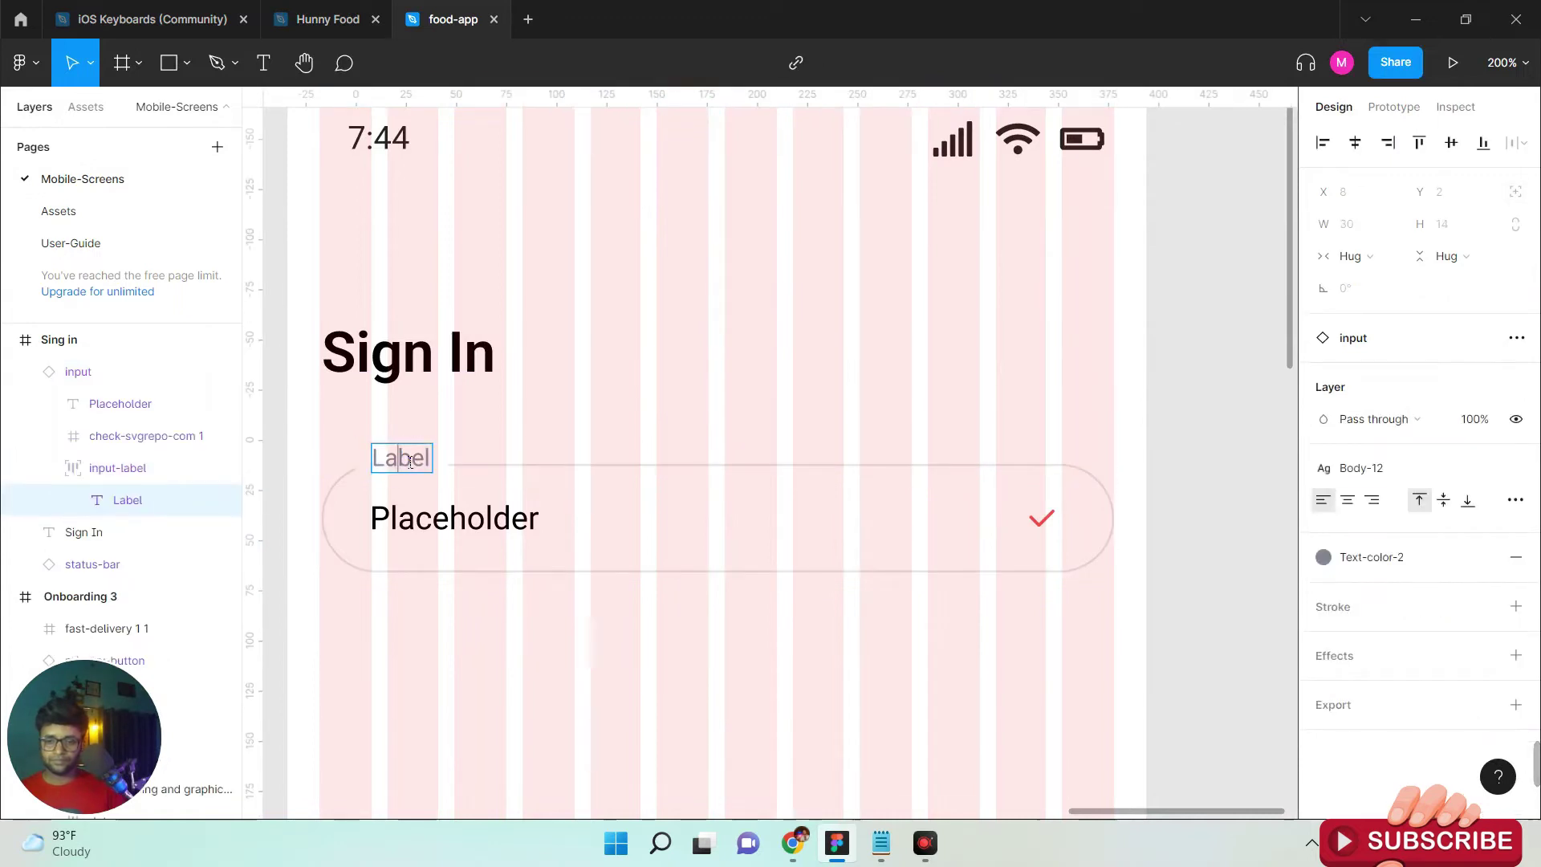
key("ctrl+a")
type("Em")
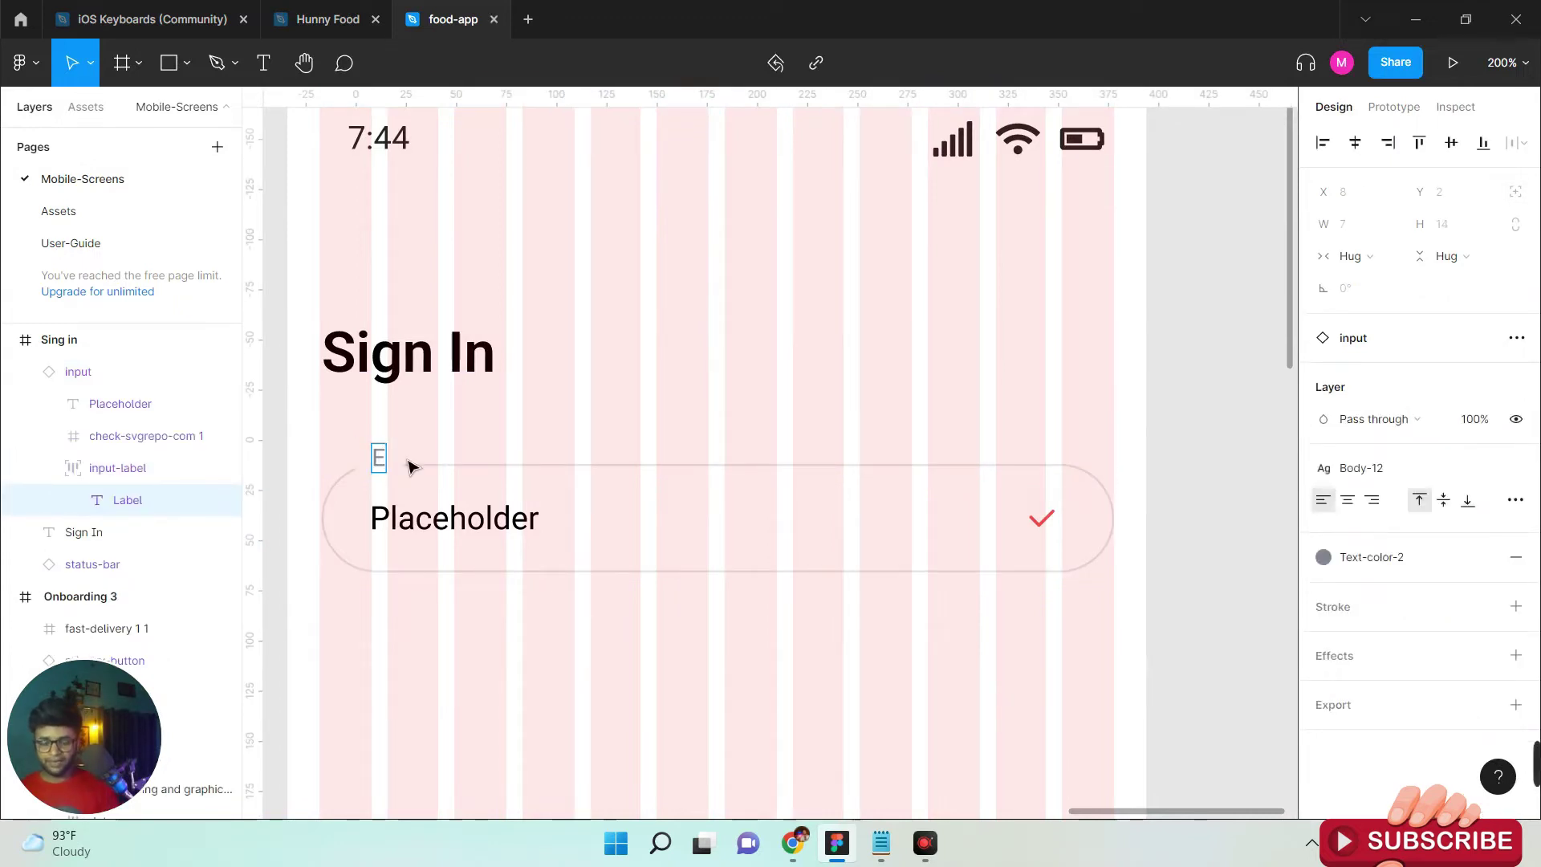
type("ail")
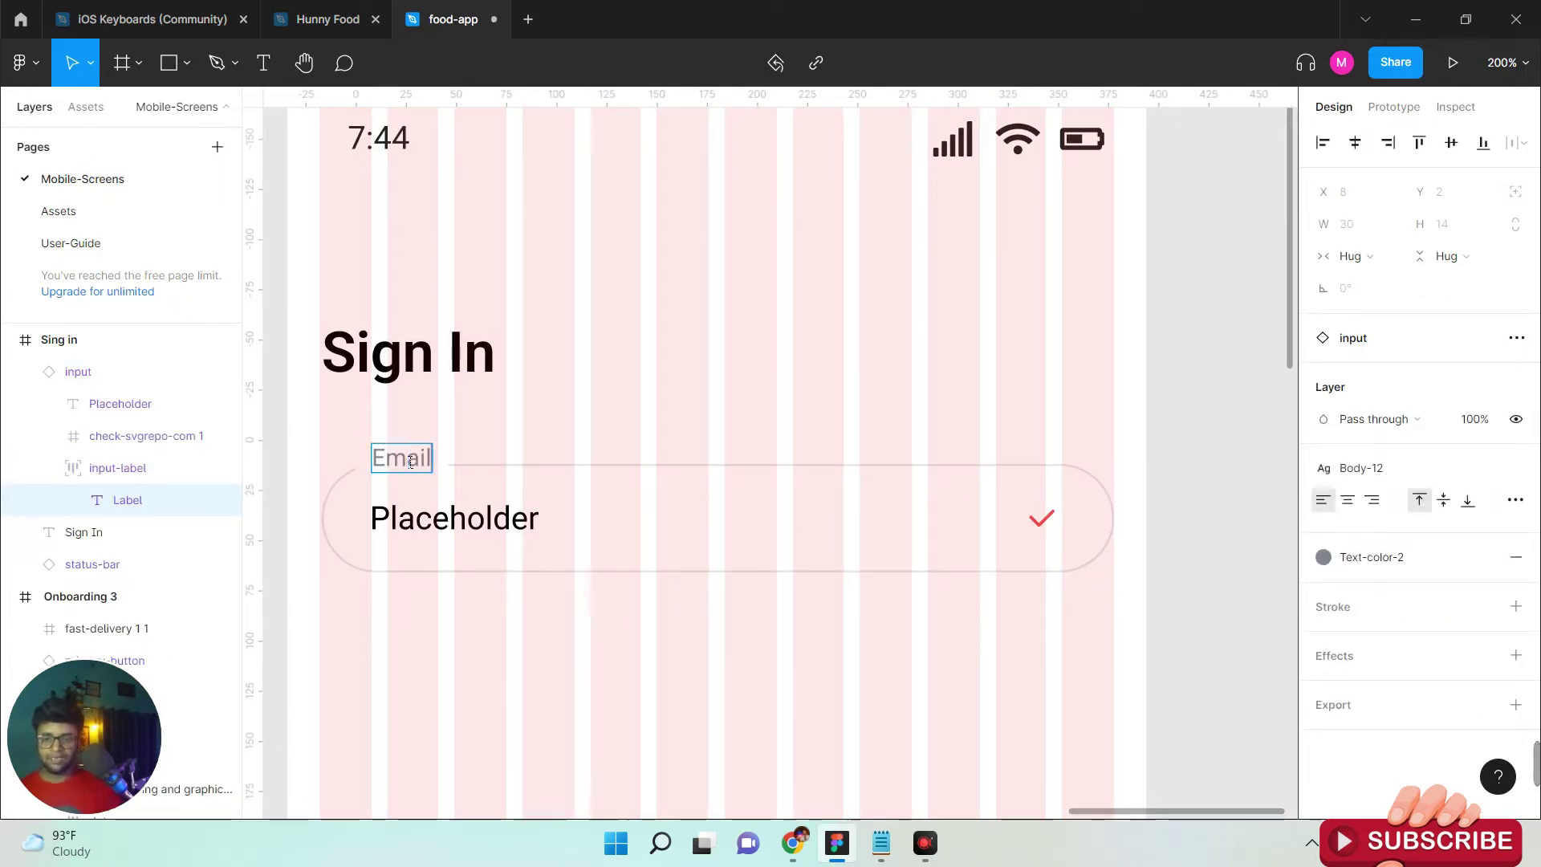
key("BackSpace")
type("MAIL")
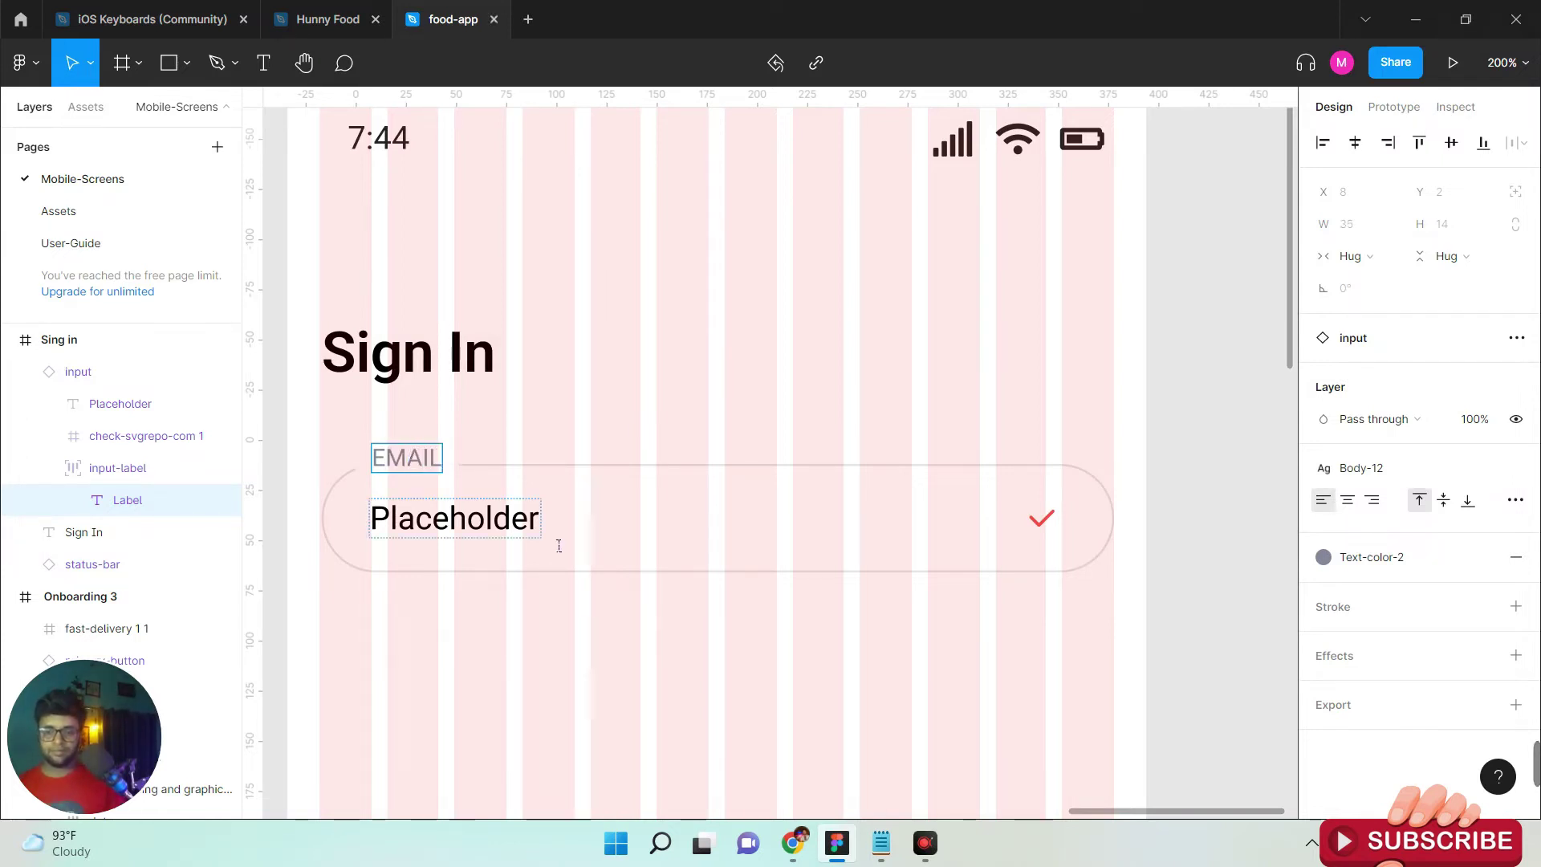
- Replace the Placeholder text with a sample Gmail address
left_click(529, 538)
double_click(529, 538)
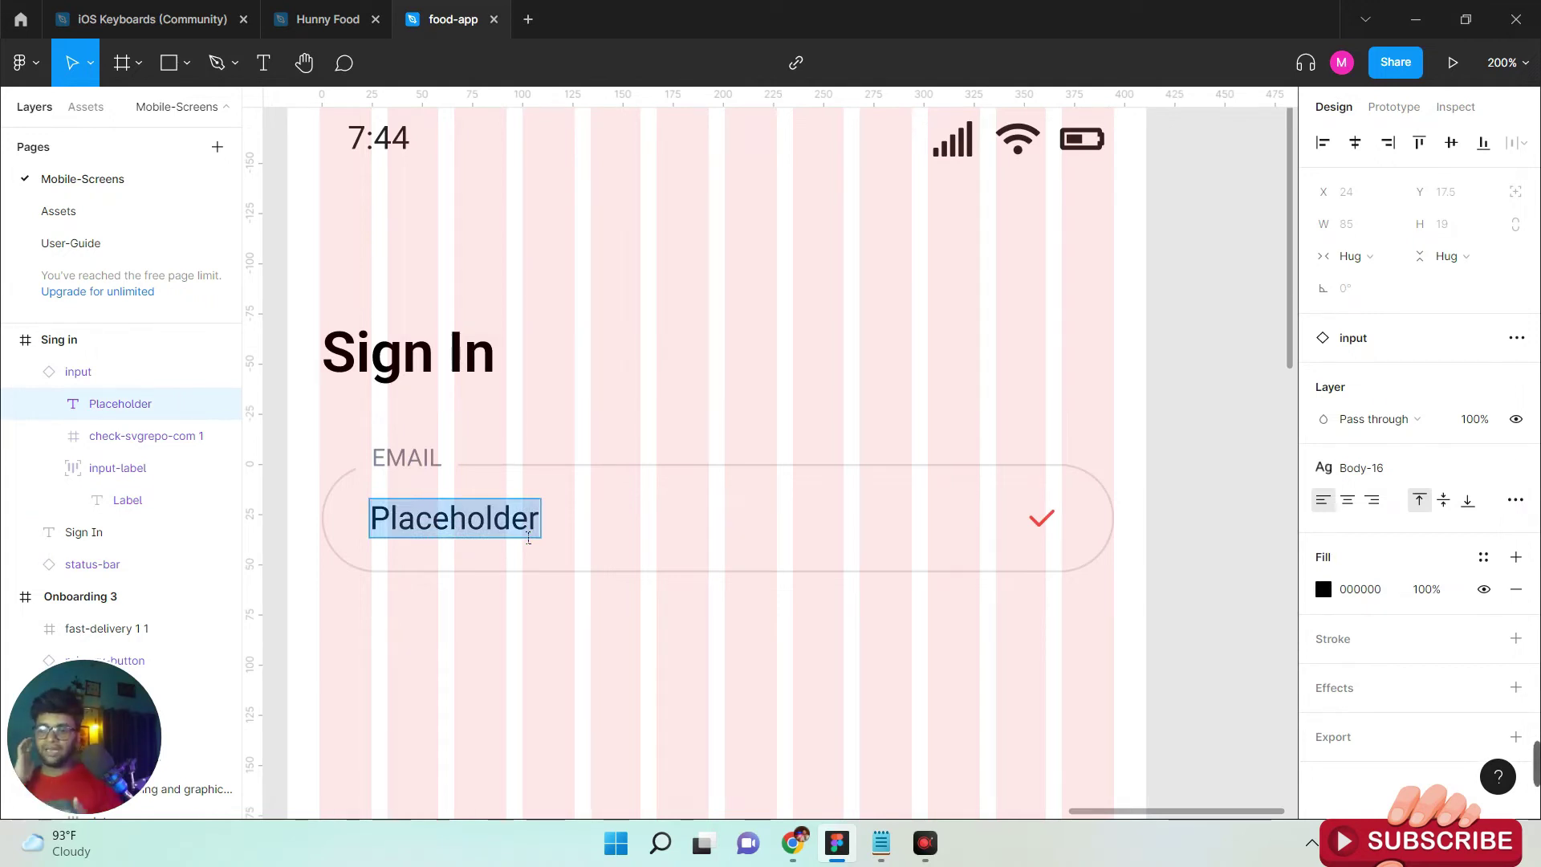
type("co")
key("BackSpace")
key("BackSpace")
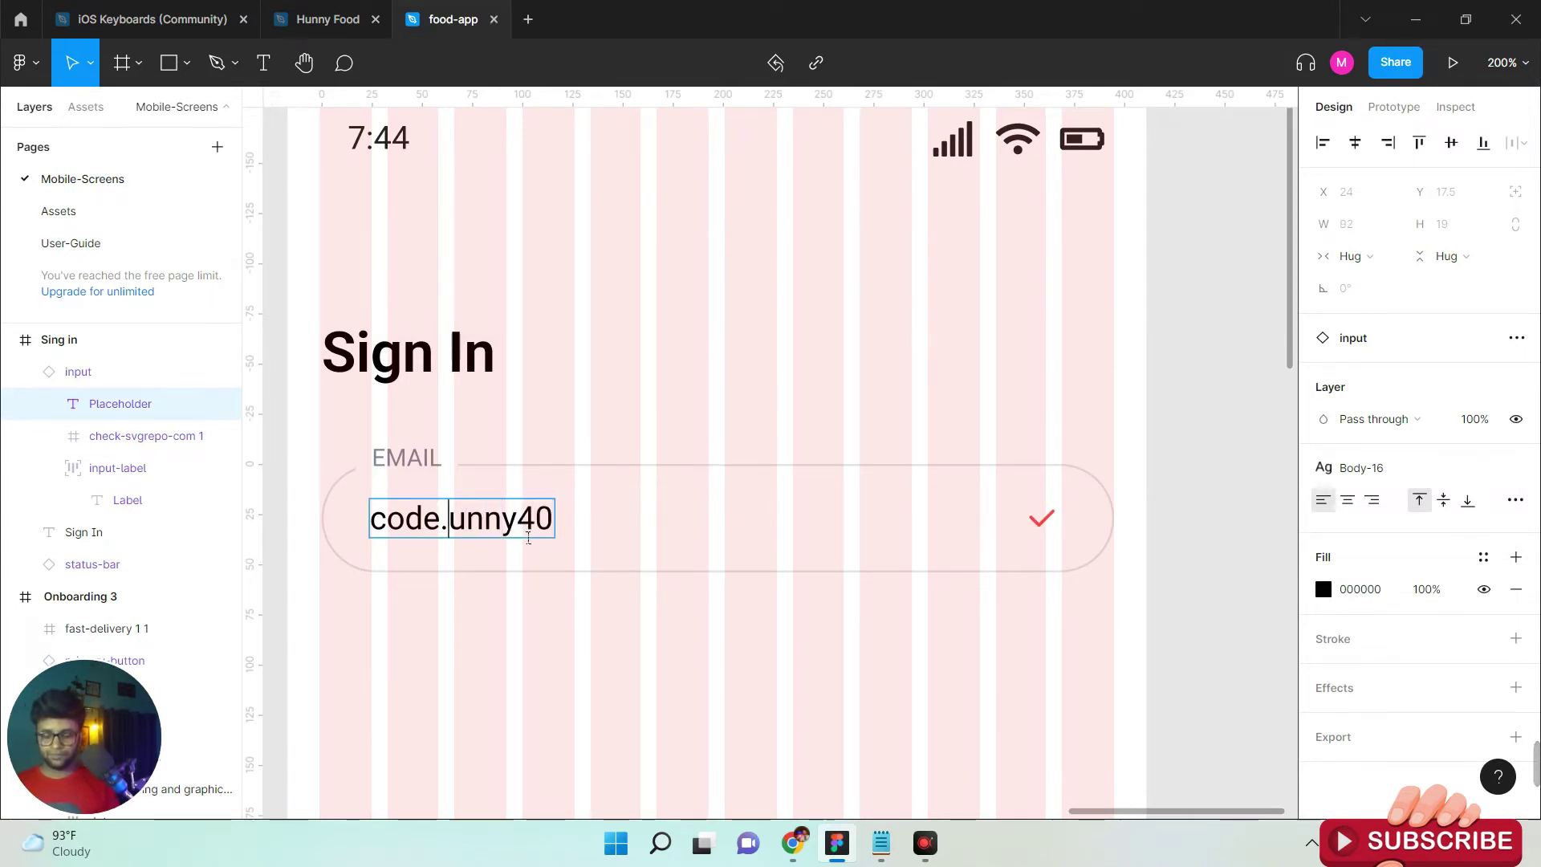
key("End")
key("Escape")
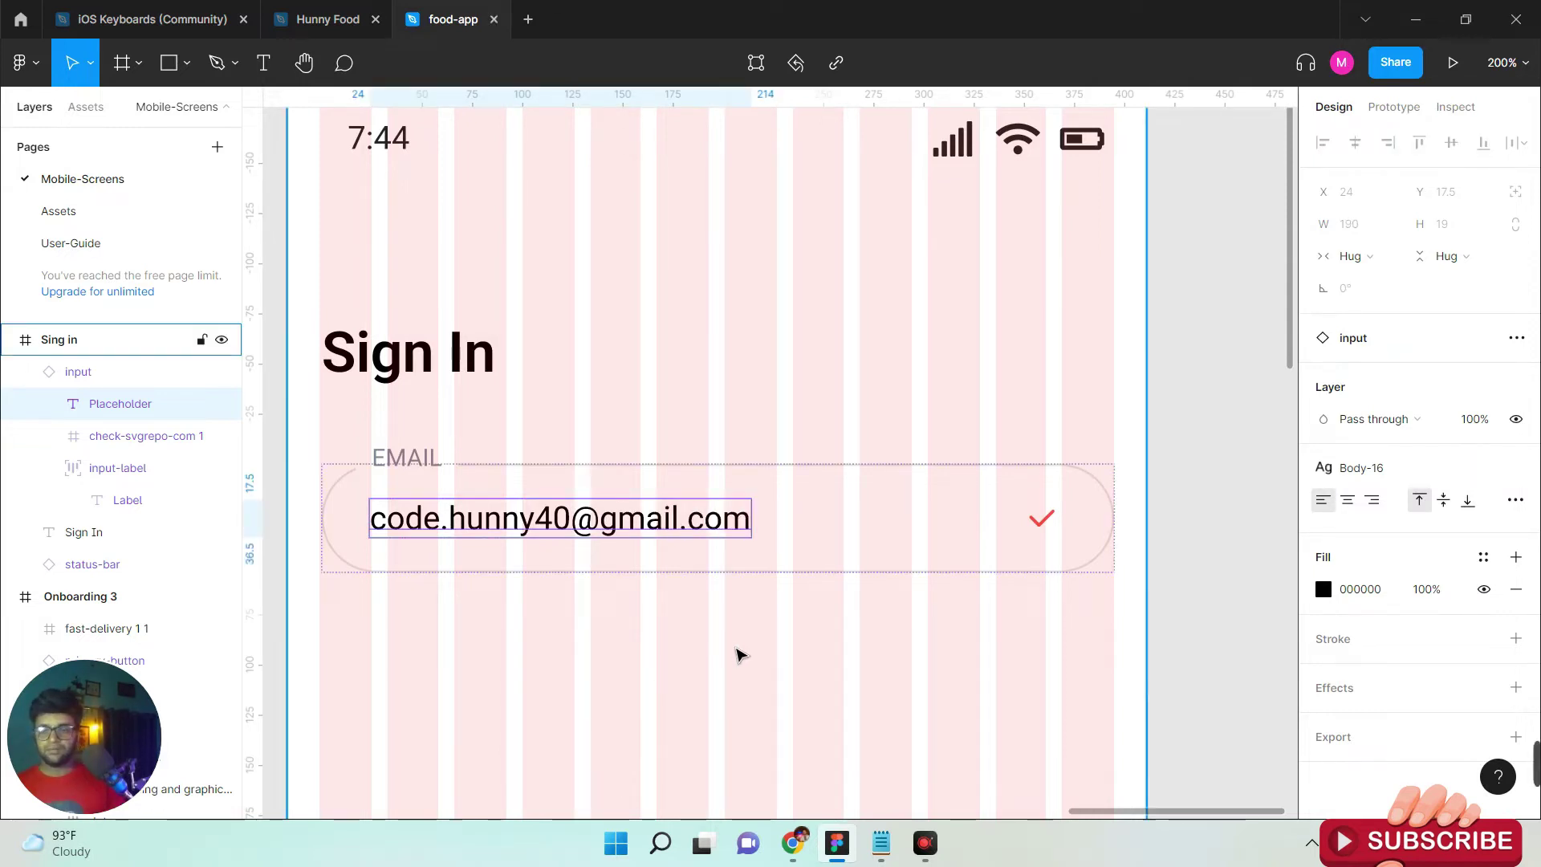
left_click(24, 372)
scroll(778, 558, "down", 2)
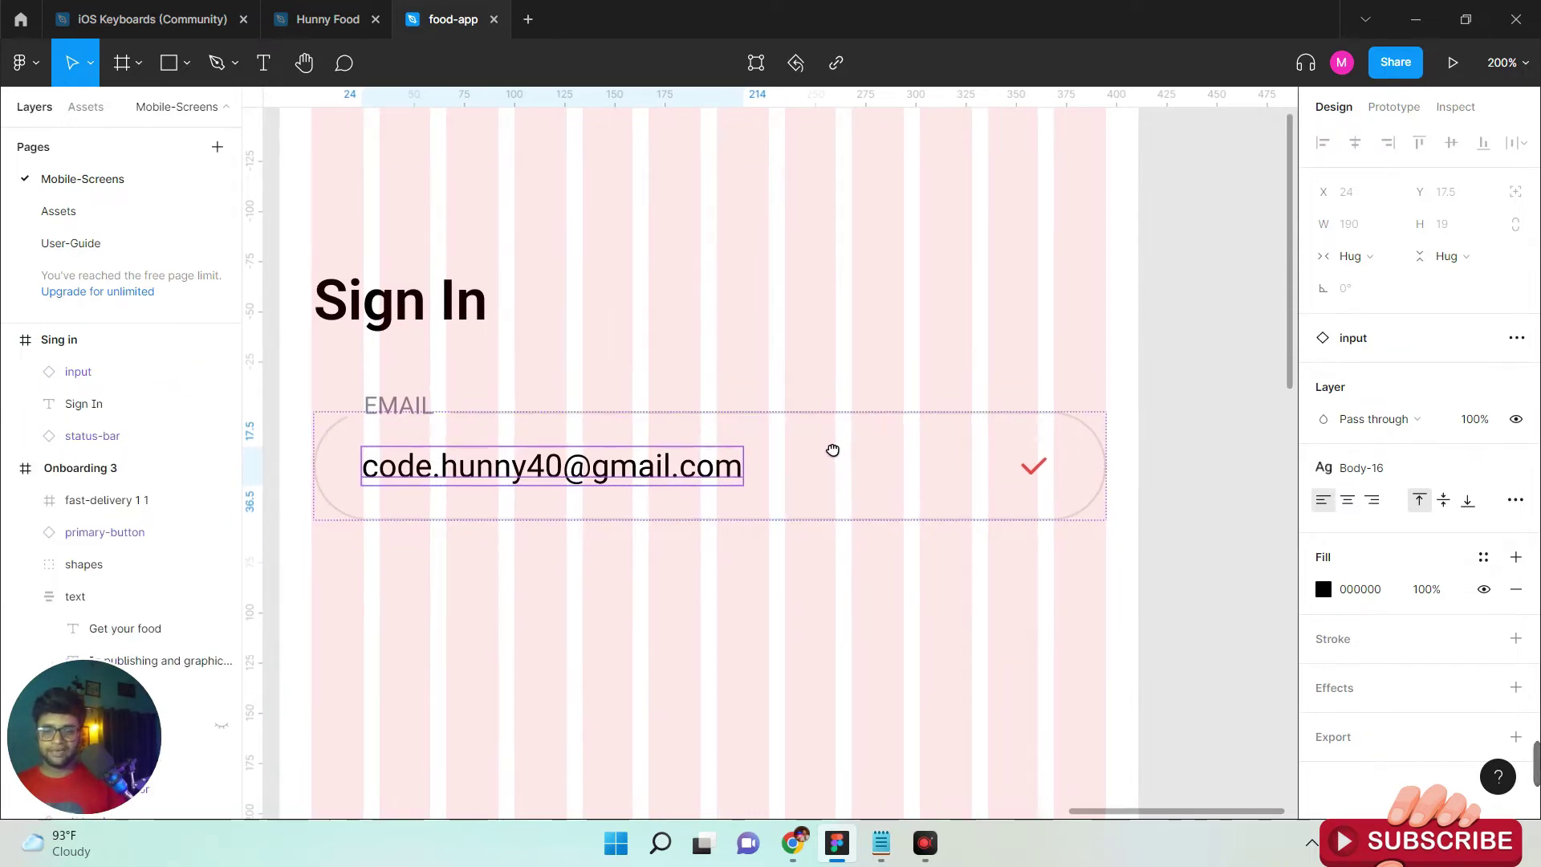
scroll(832, 447, "down", 1)
- Duplicate the email input and move the copy below it to Y 270
left_click(68, 384)
key("ctrl+d")
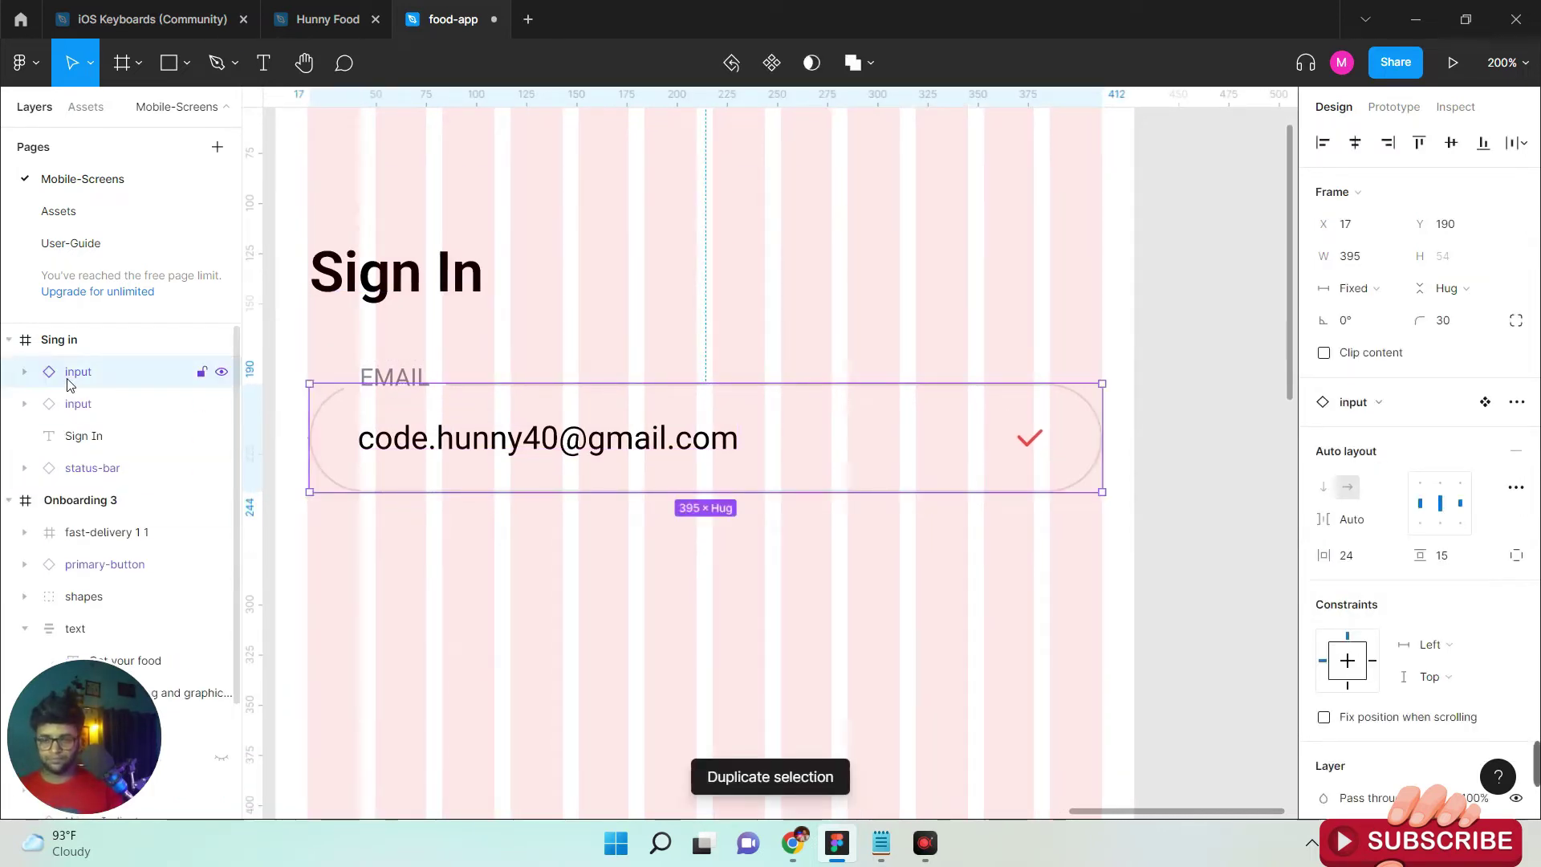
key("shift+Down")
key("shift+Down")
key("shift+Down")
key("shift+Down")
key("shift+Down")
key("shift+Down")
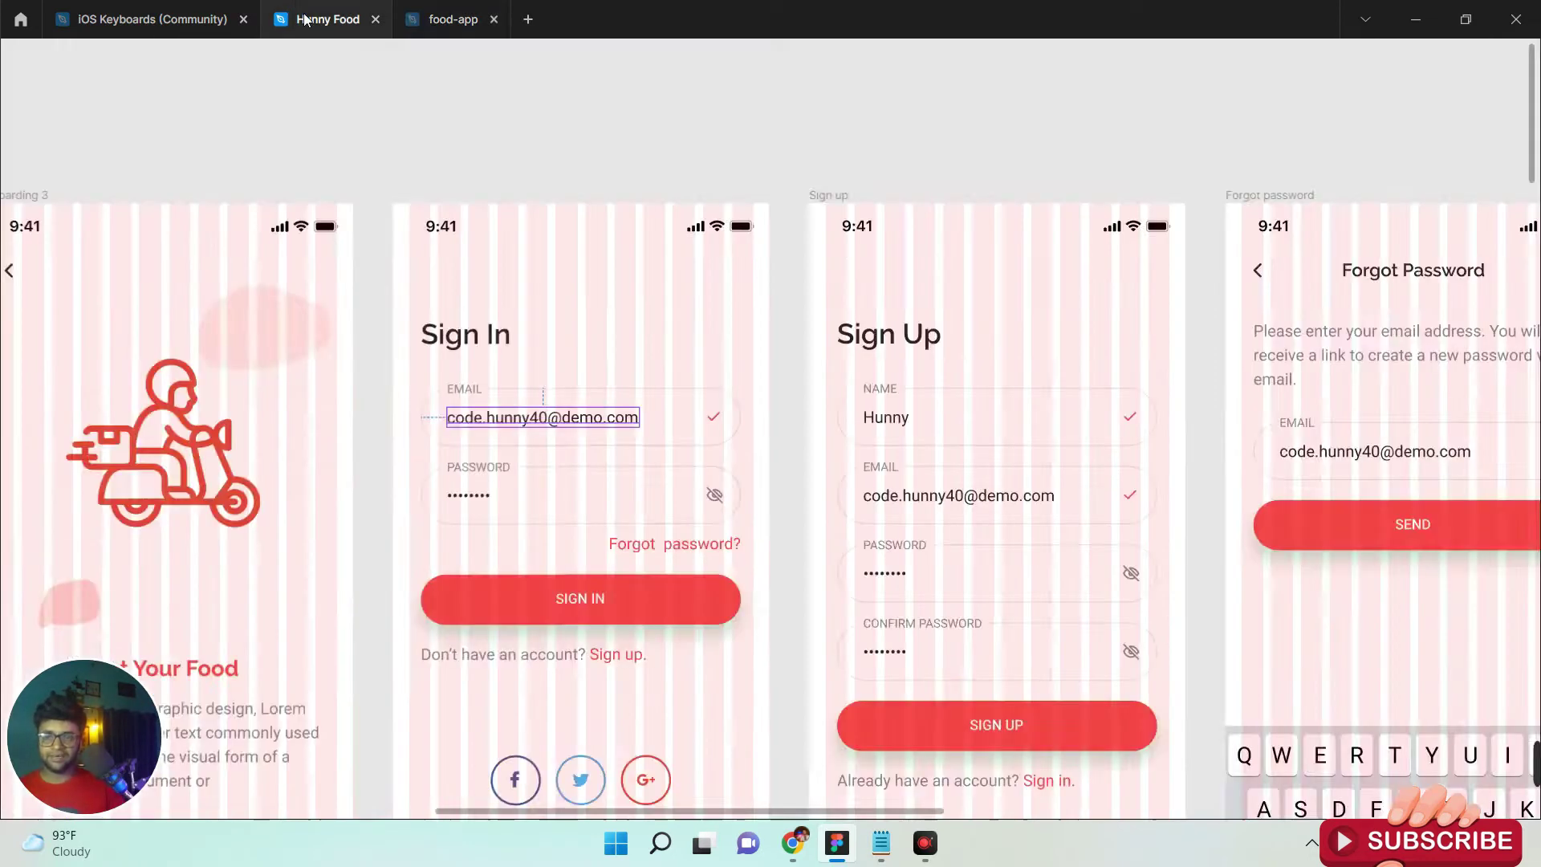
left_click(321, 20)
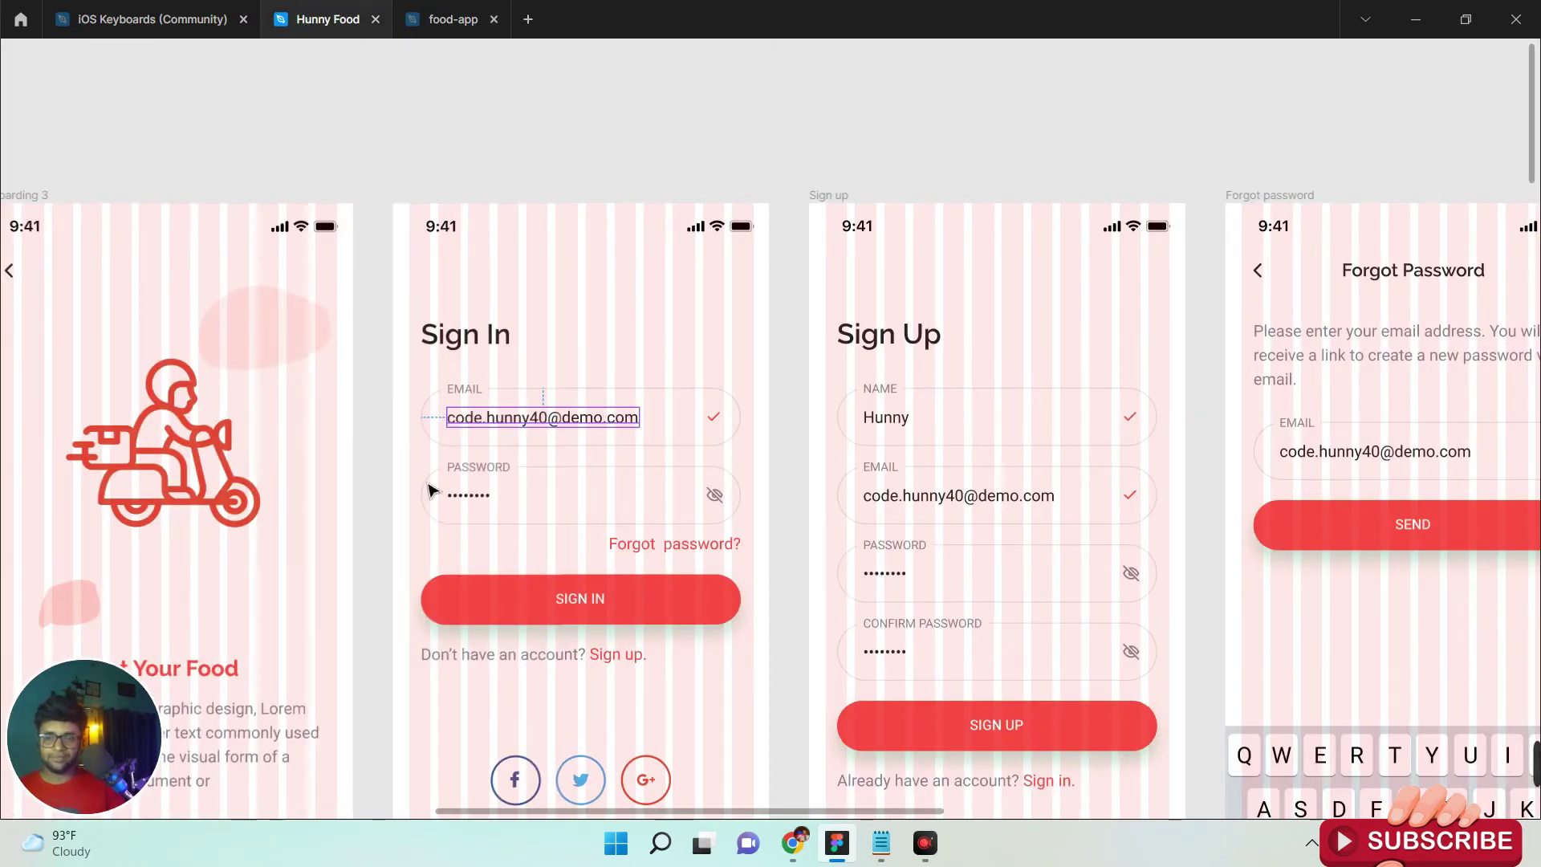
left_click(446, 19)
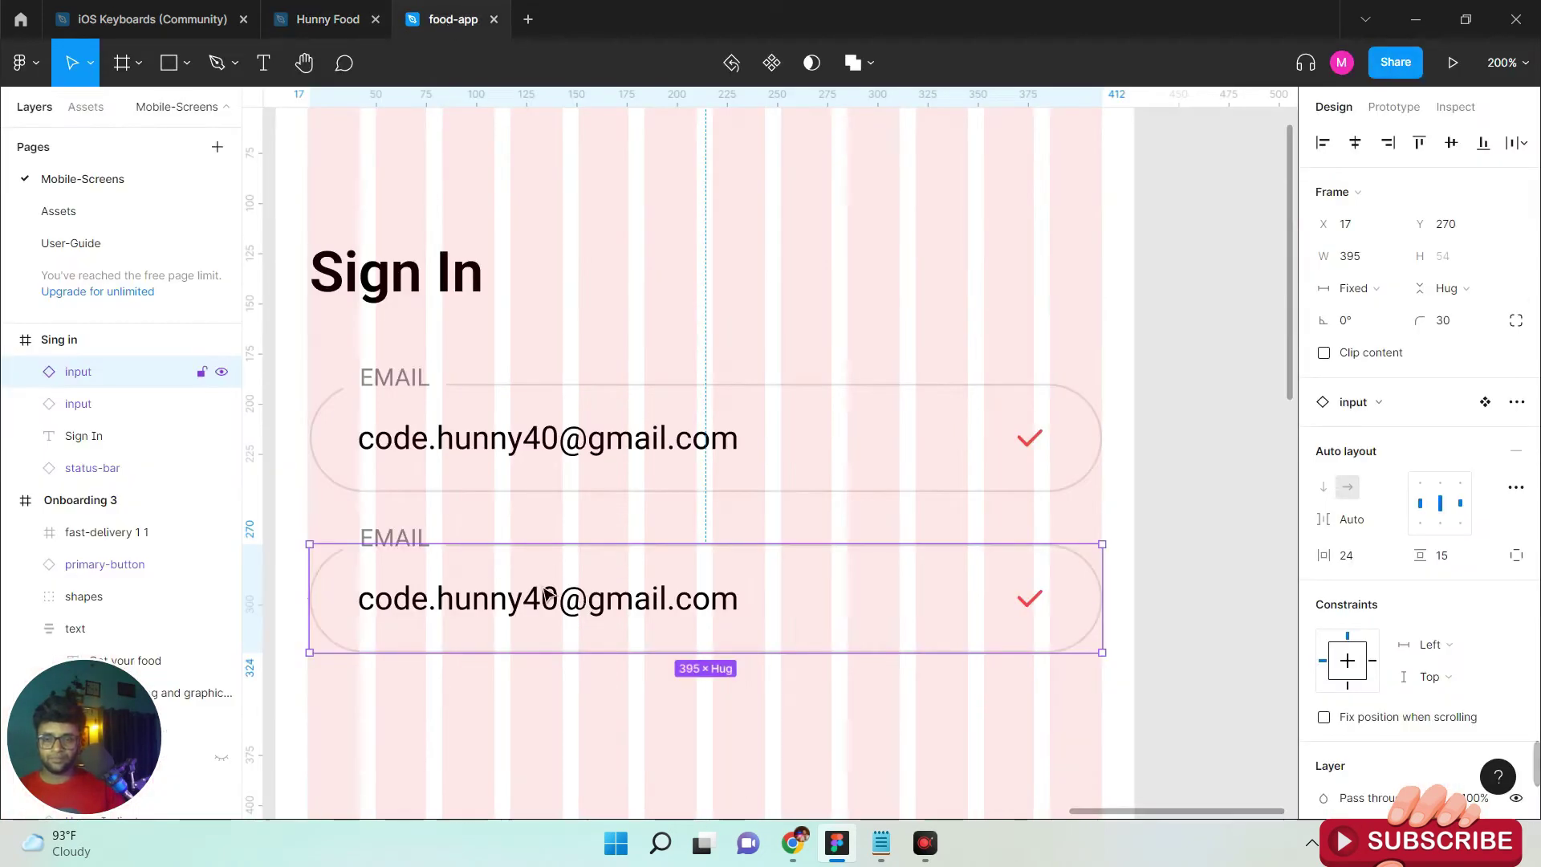
- Relabel the copied input PASSWORD
double_click(412, 540)
left_click(417, 542)
double_click(424, 546)
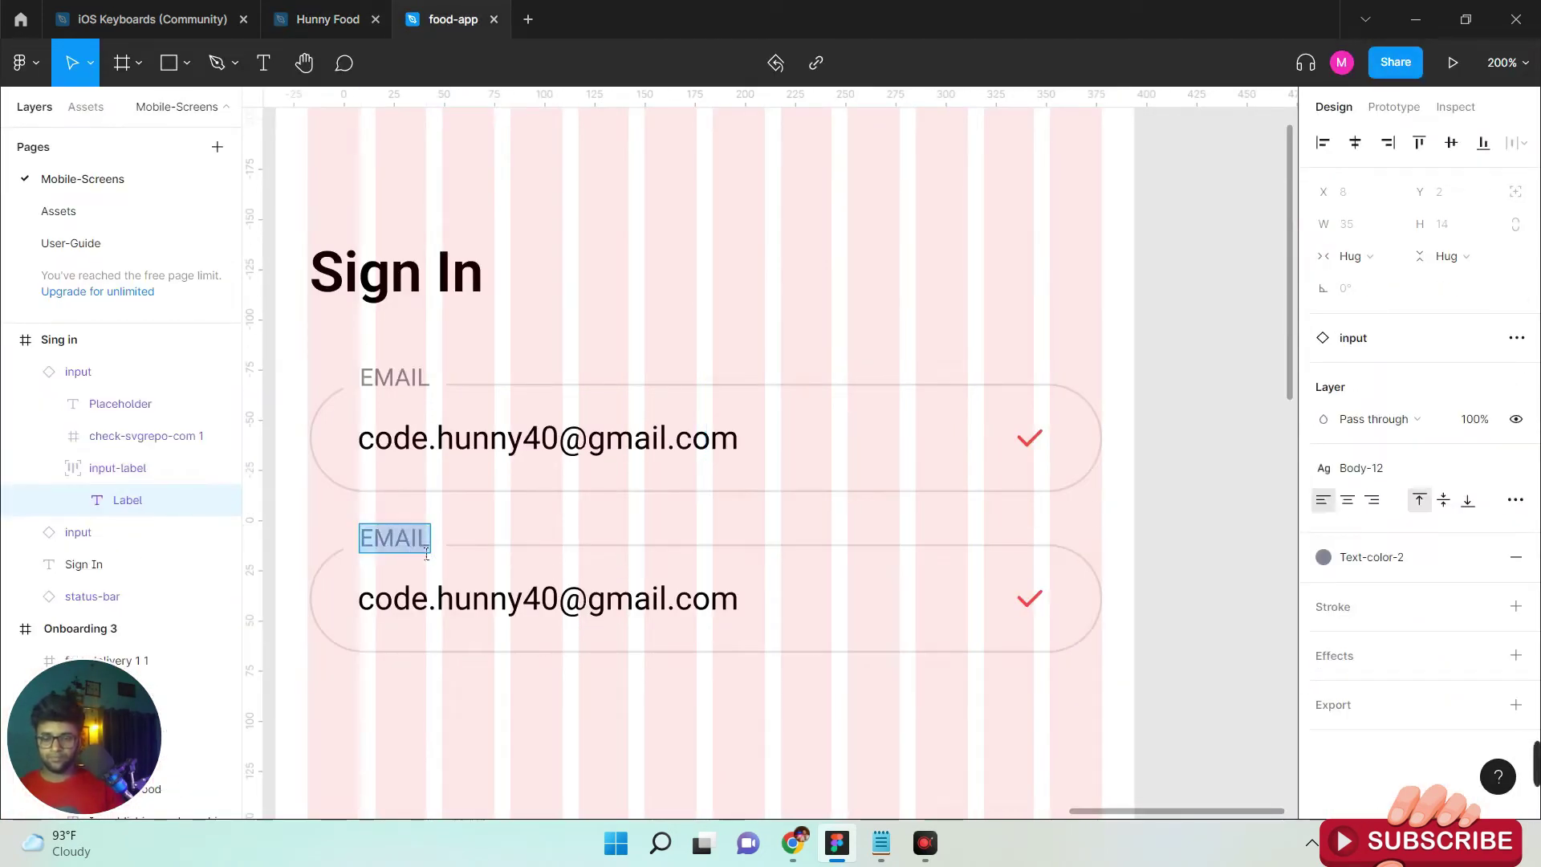
type("PASSWORD")
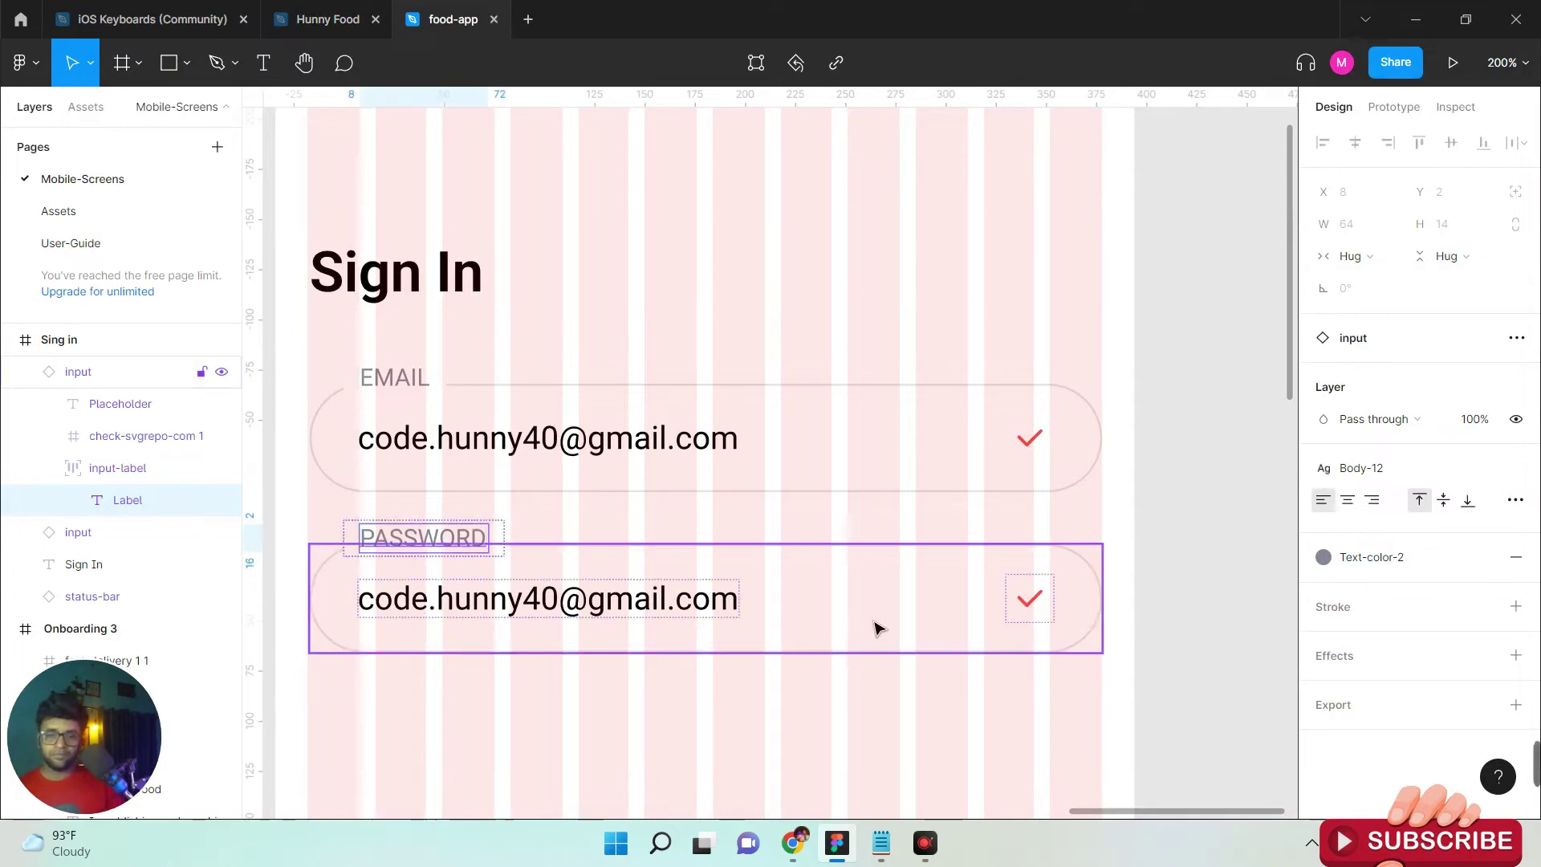
- Replace the second input's email text with masked asterisks
left_click(682, 607)
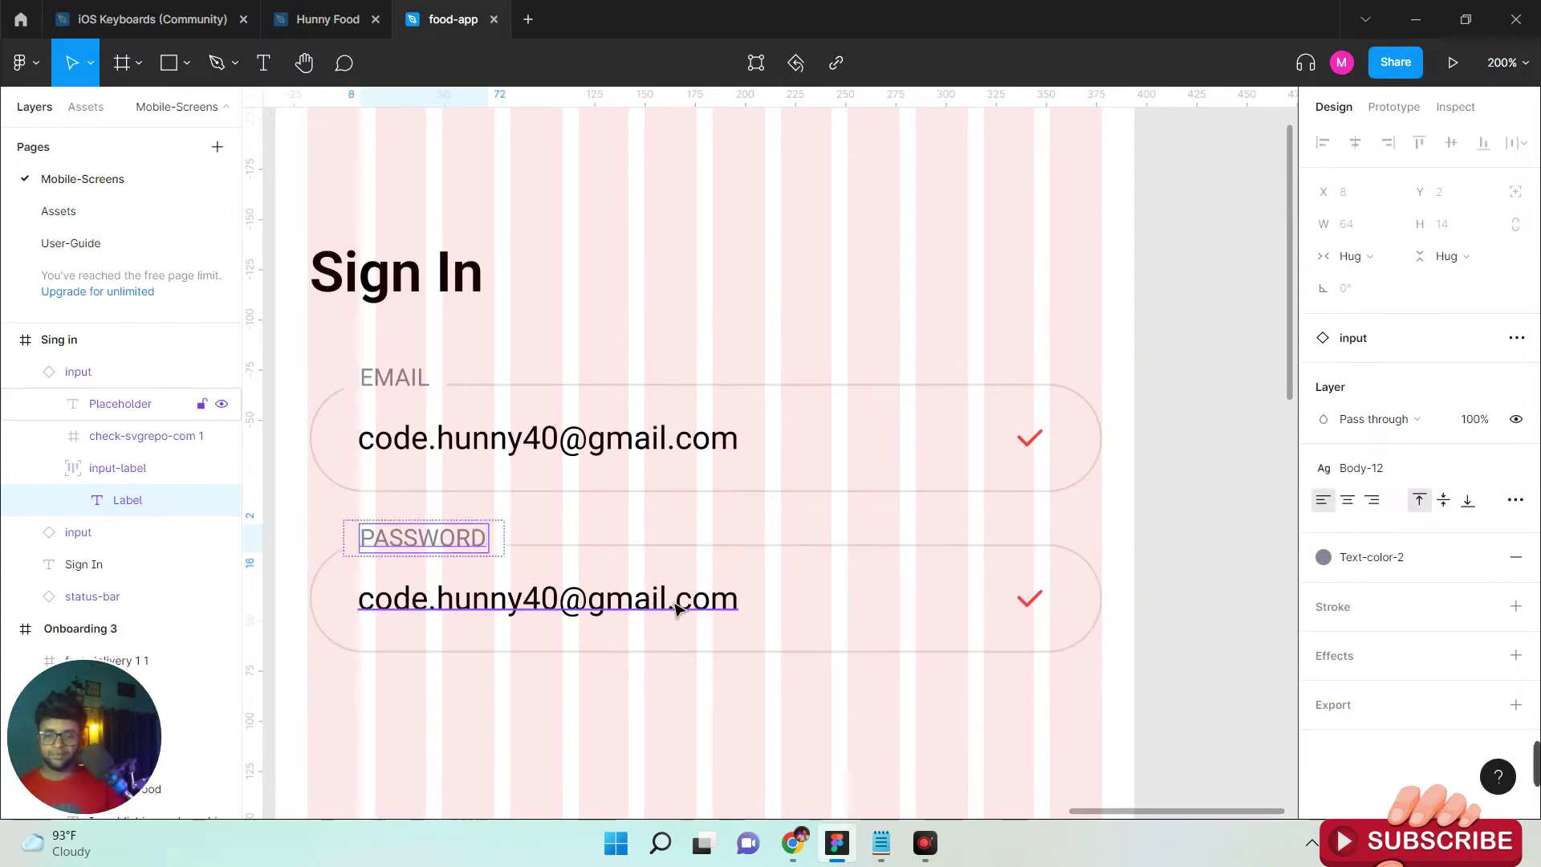
double_click(681, 607)
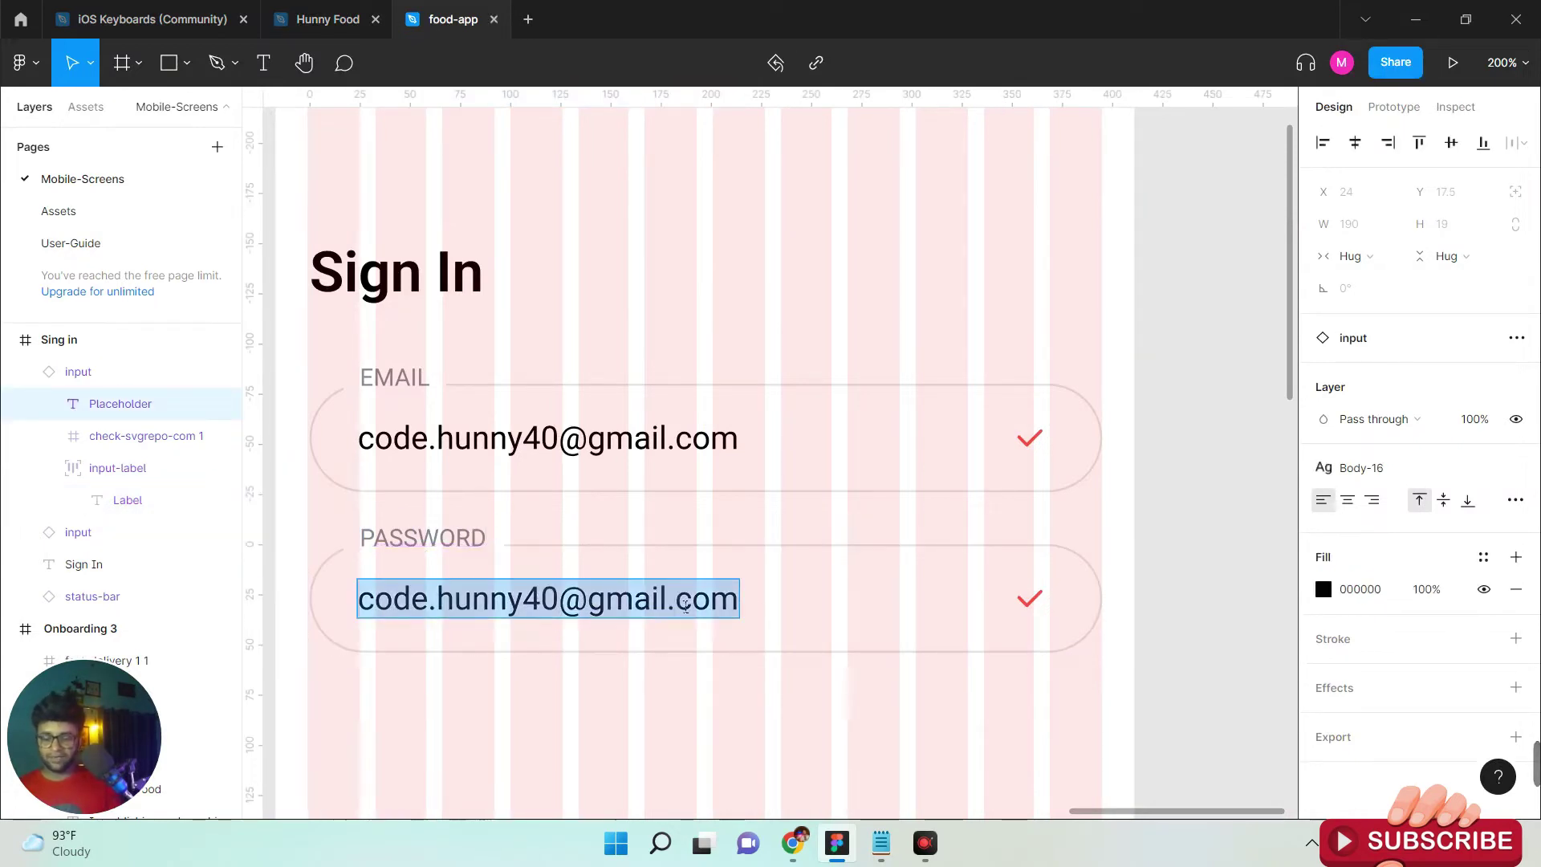
type("***")
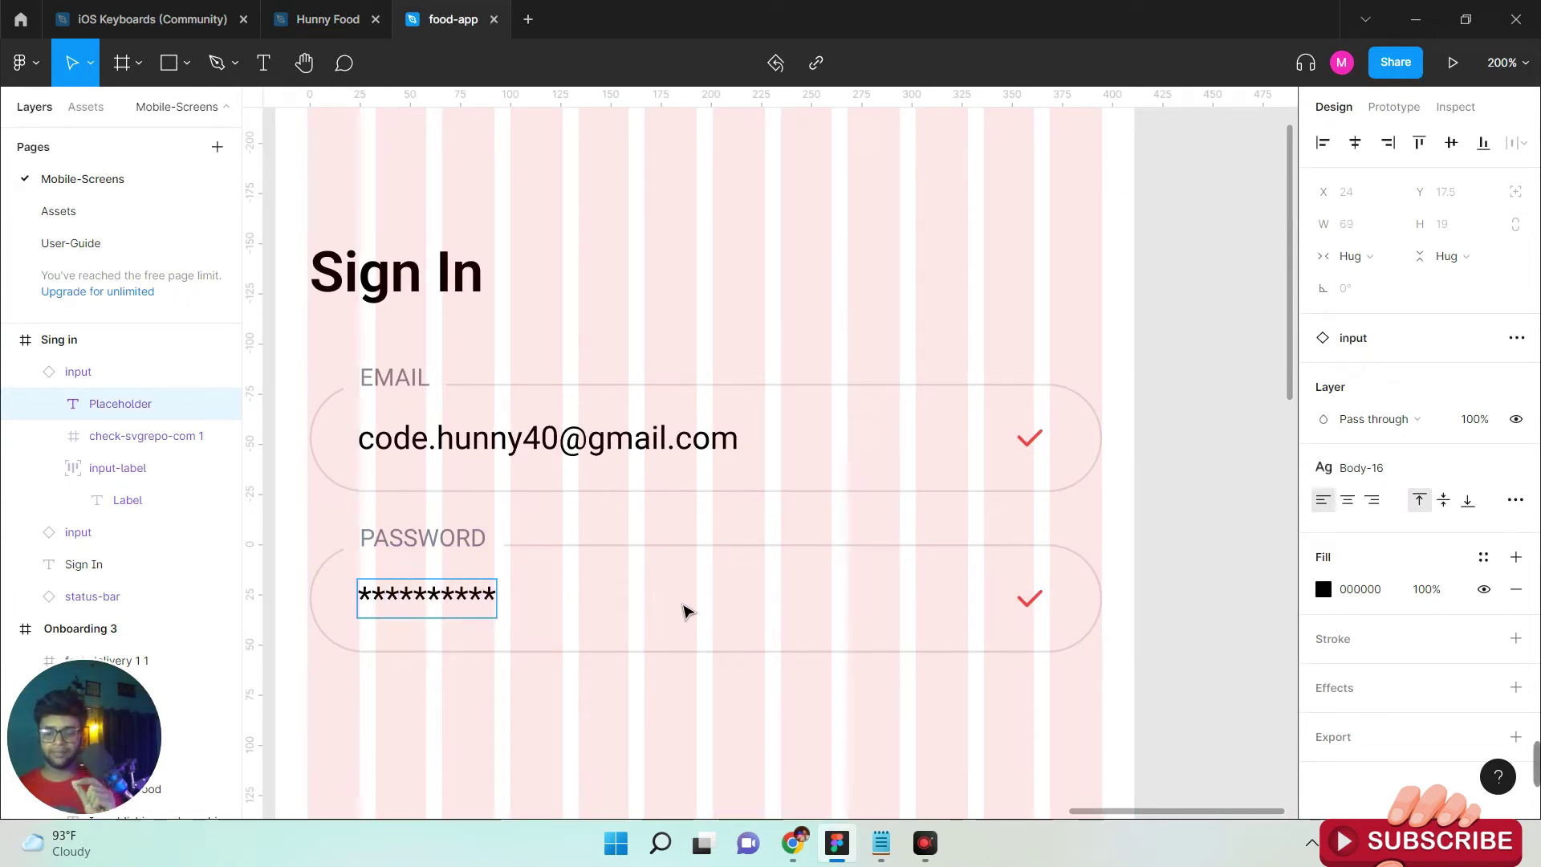
type("88")
key("BackSpace")
key("BackSpace")
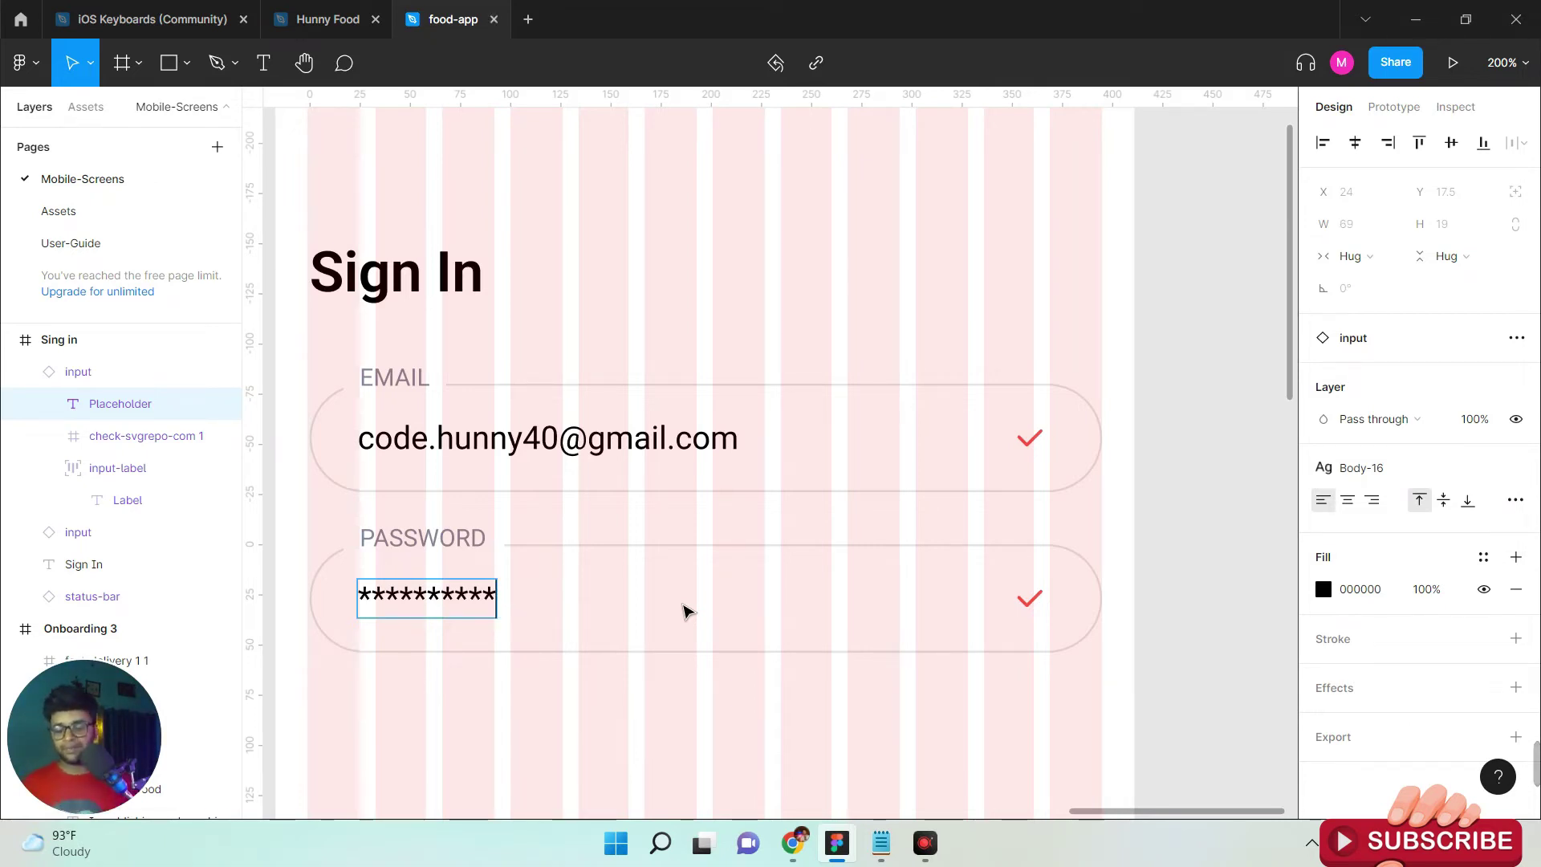
key("Escape")
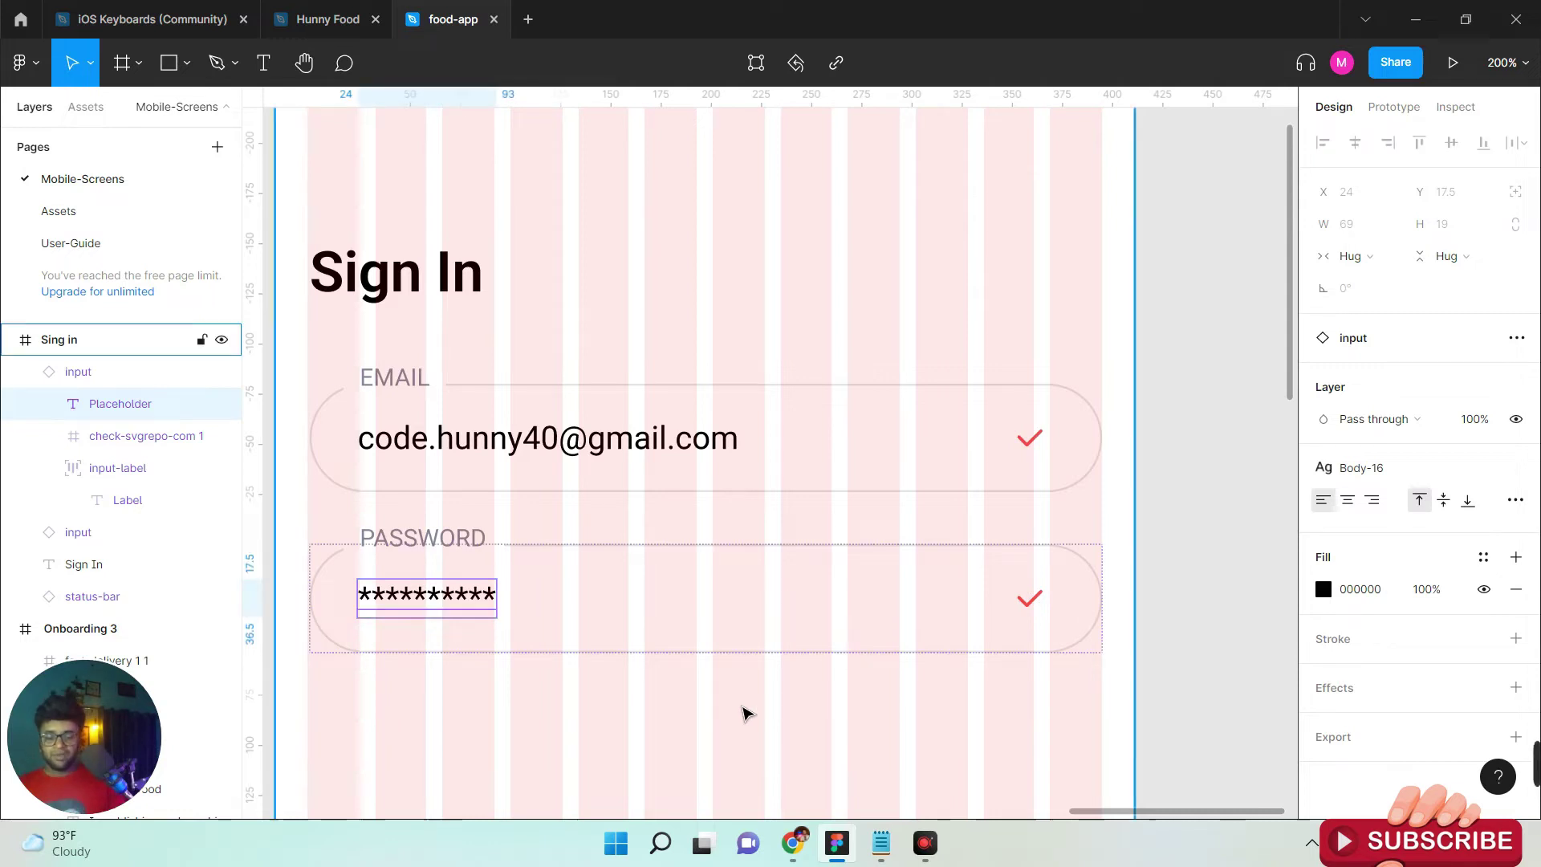
scroll(746, 714, "down", 3)
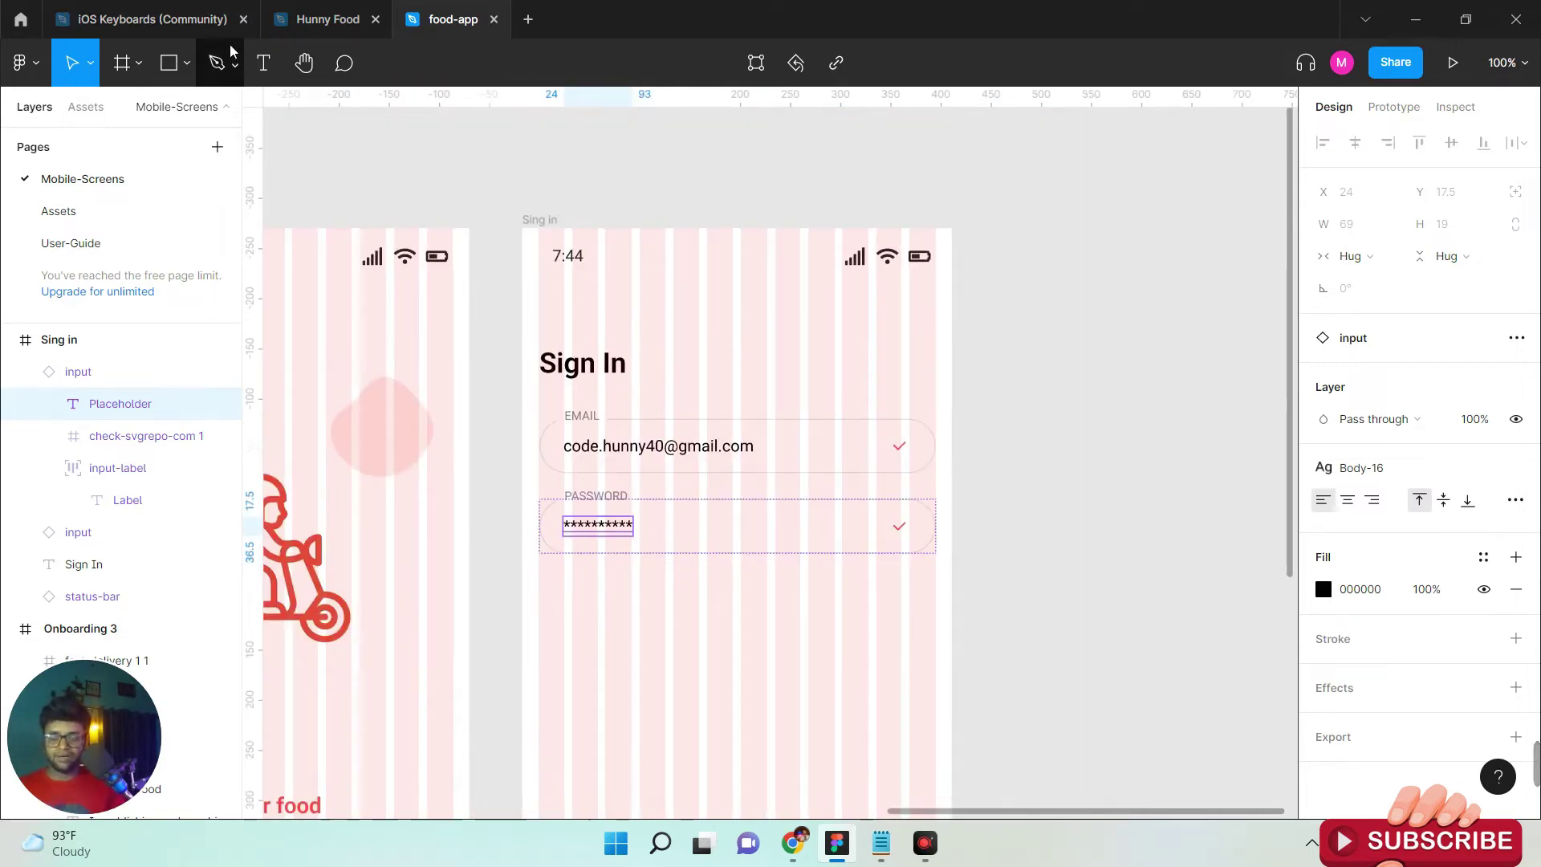
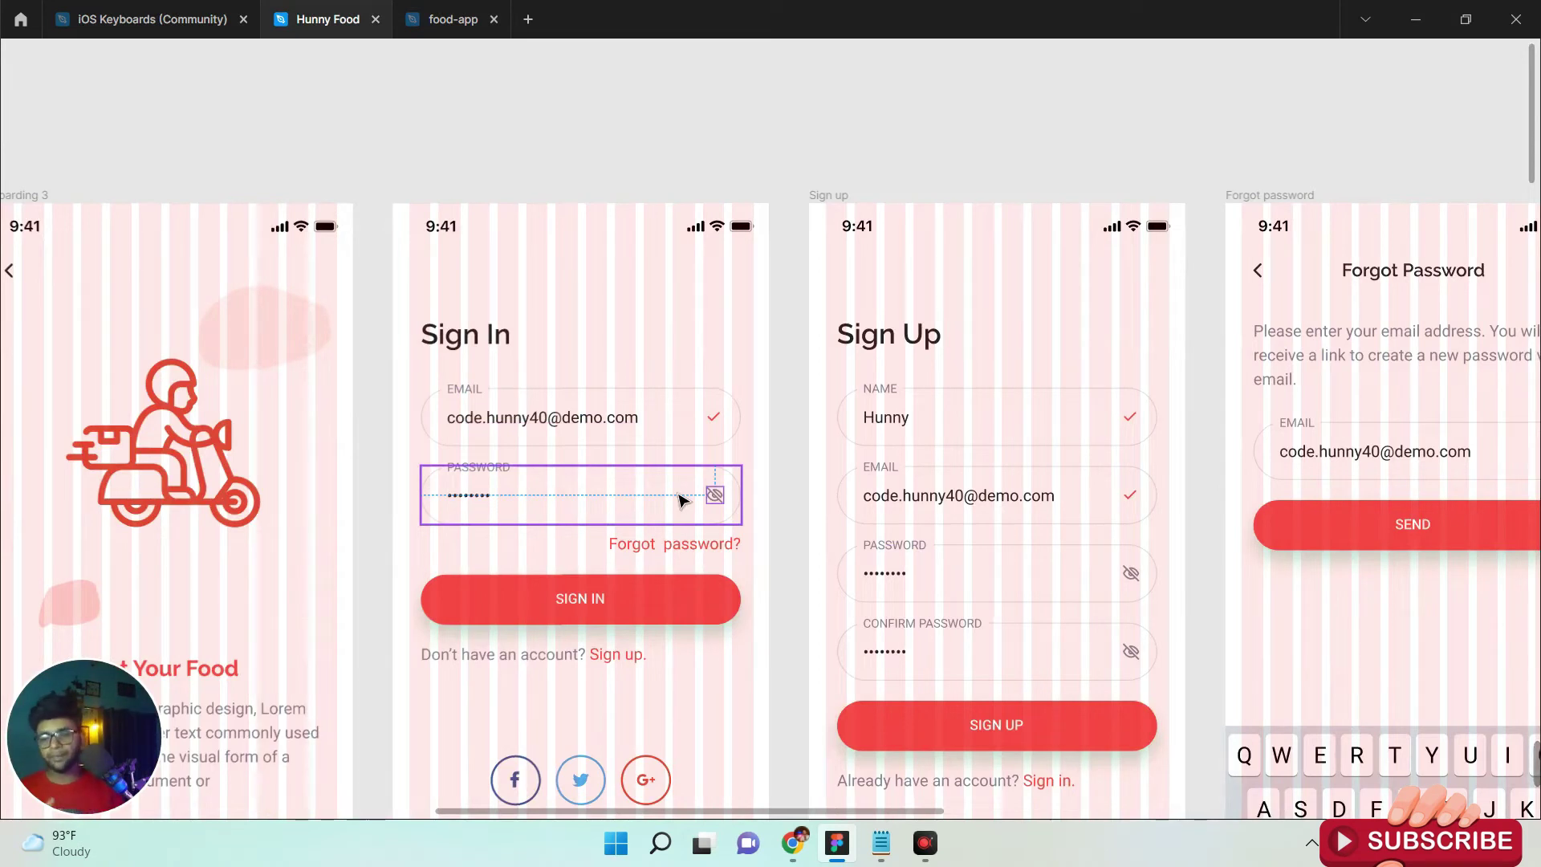
- Switch to the food-app file's Assets page and expand the input component's layers to its check icon
left_click(455, 20)
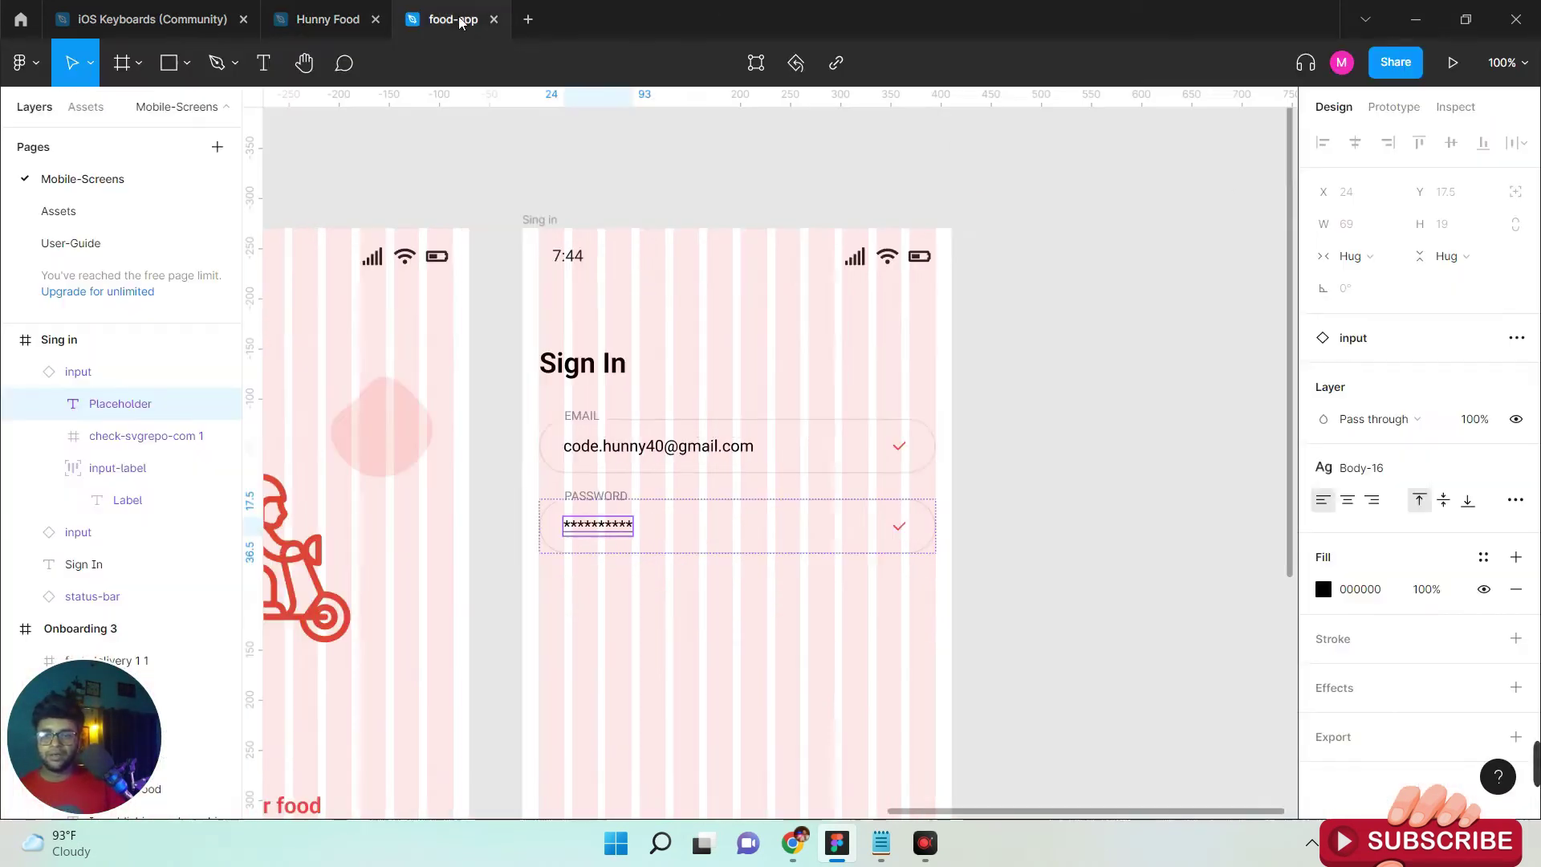
left_click(855, 643)
left_click(74, 223)
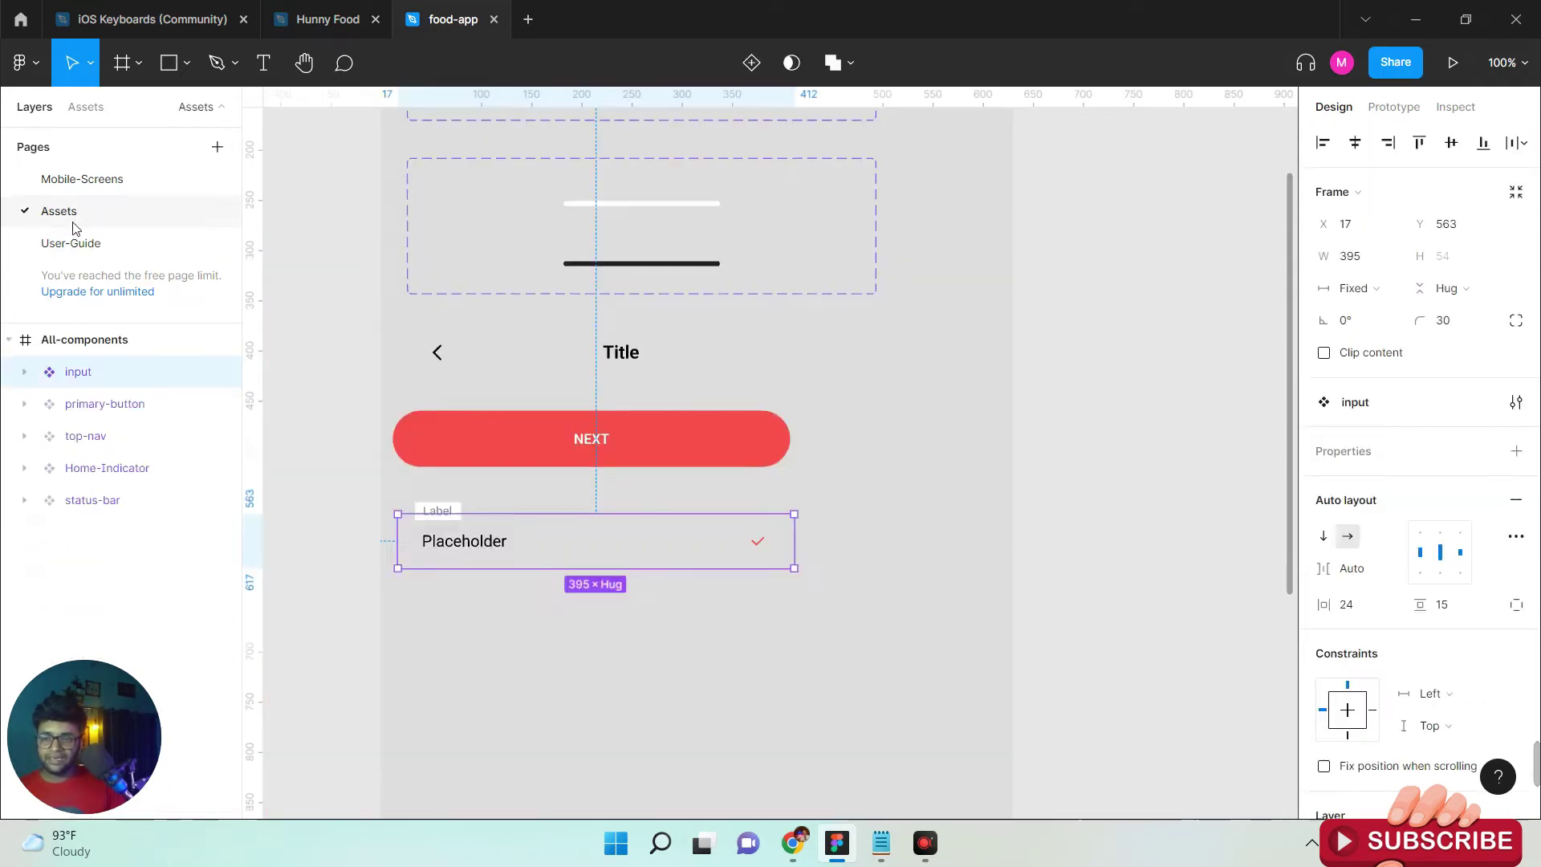
left_click(767, 647)
left_click(29, 376)
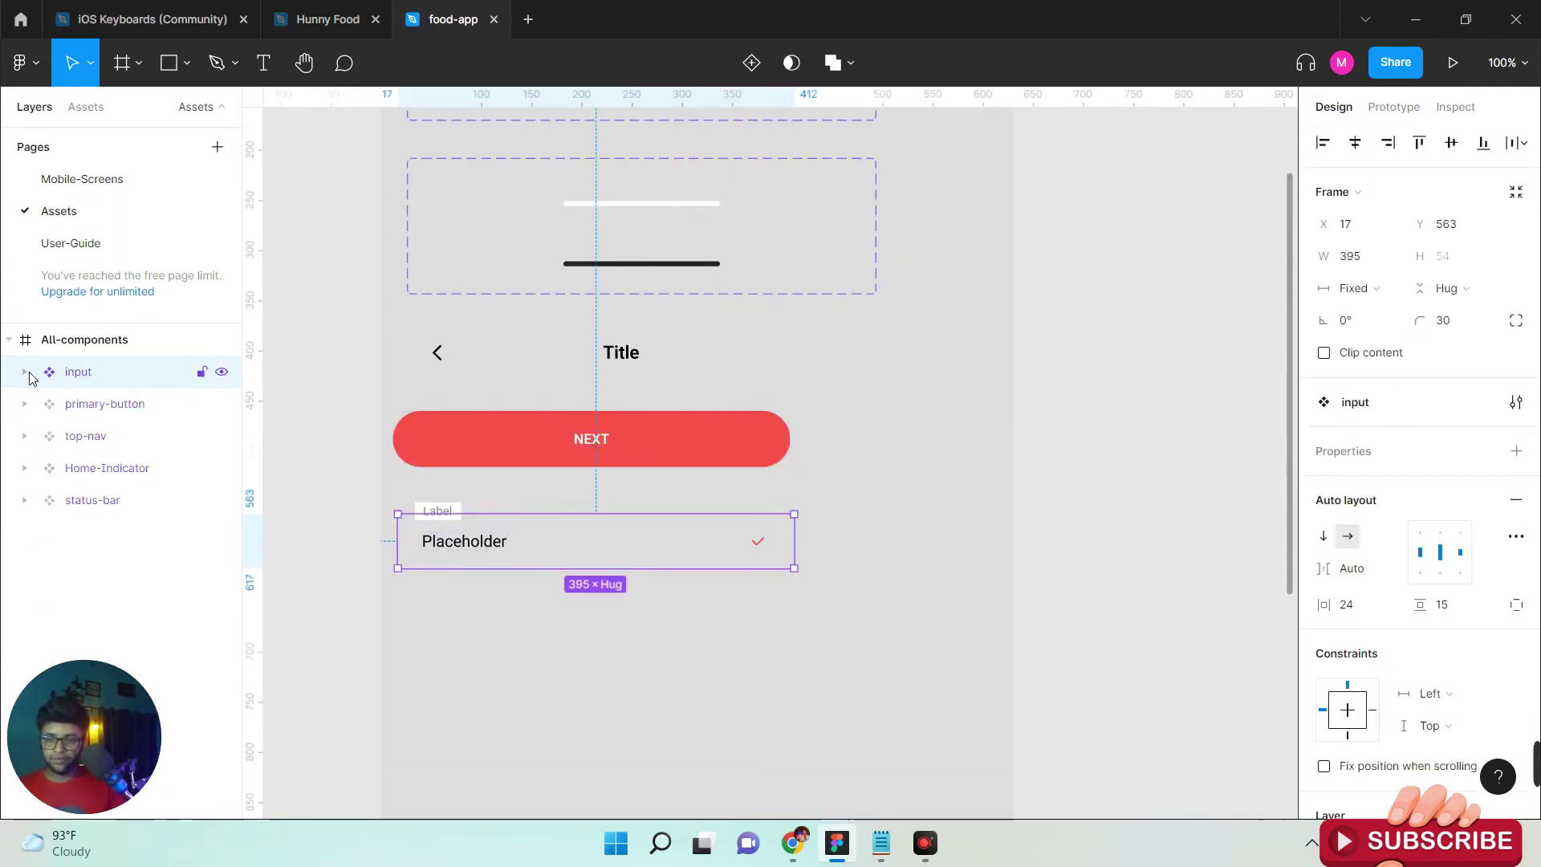
left_click(120, 404)
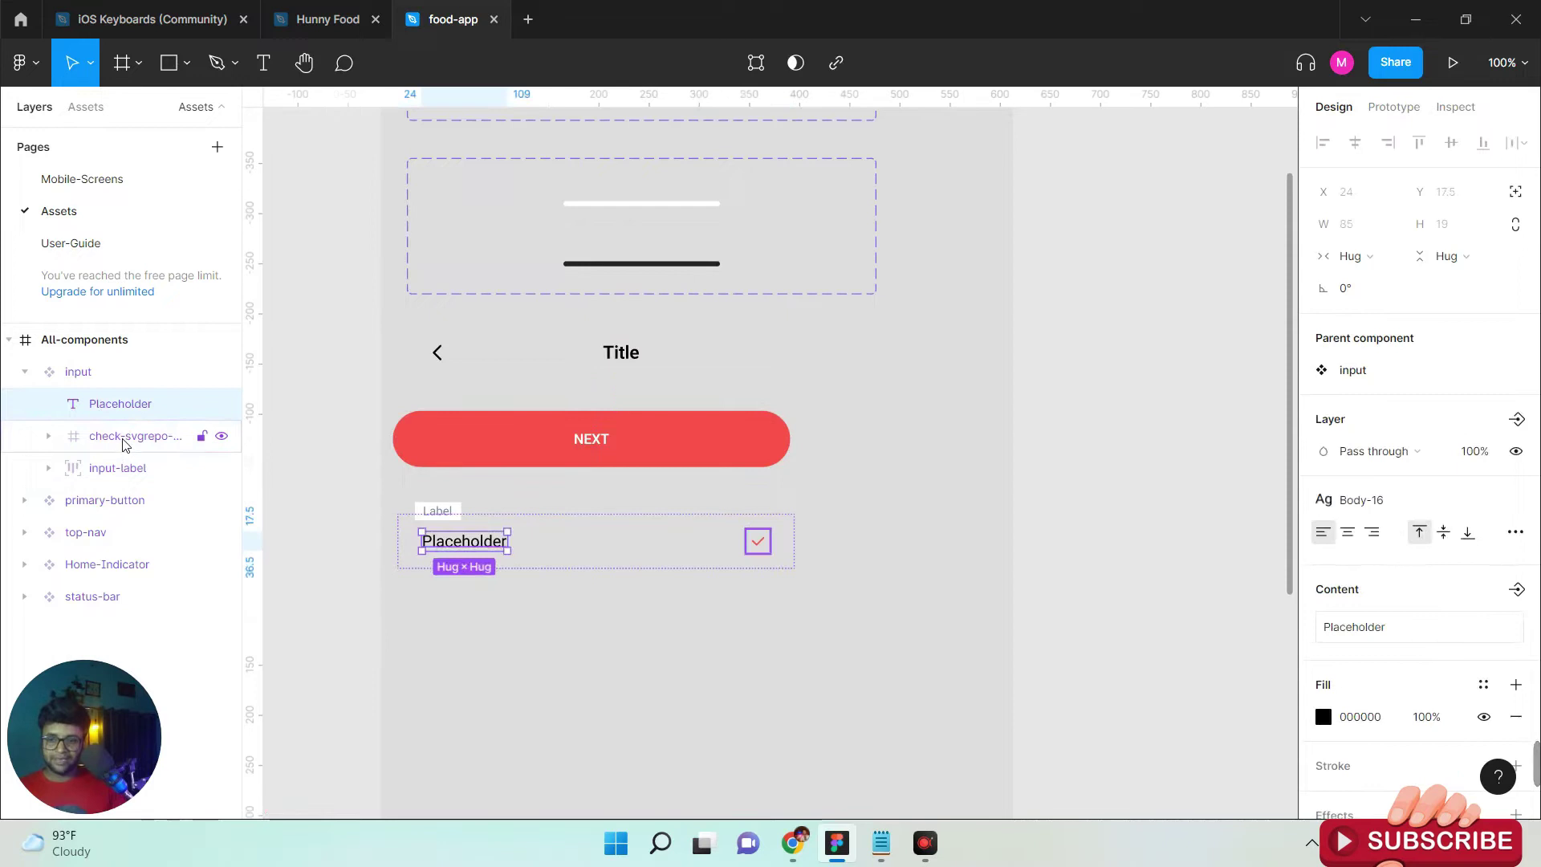
left_click(124, 437)
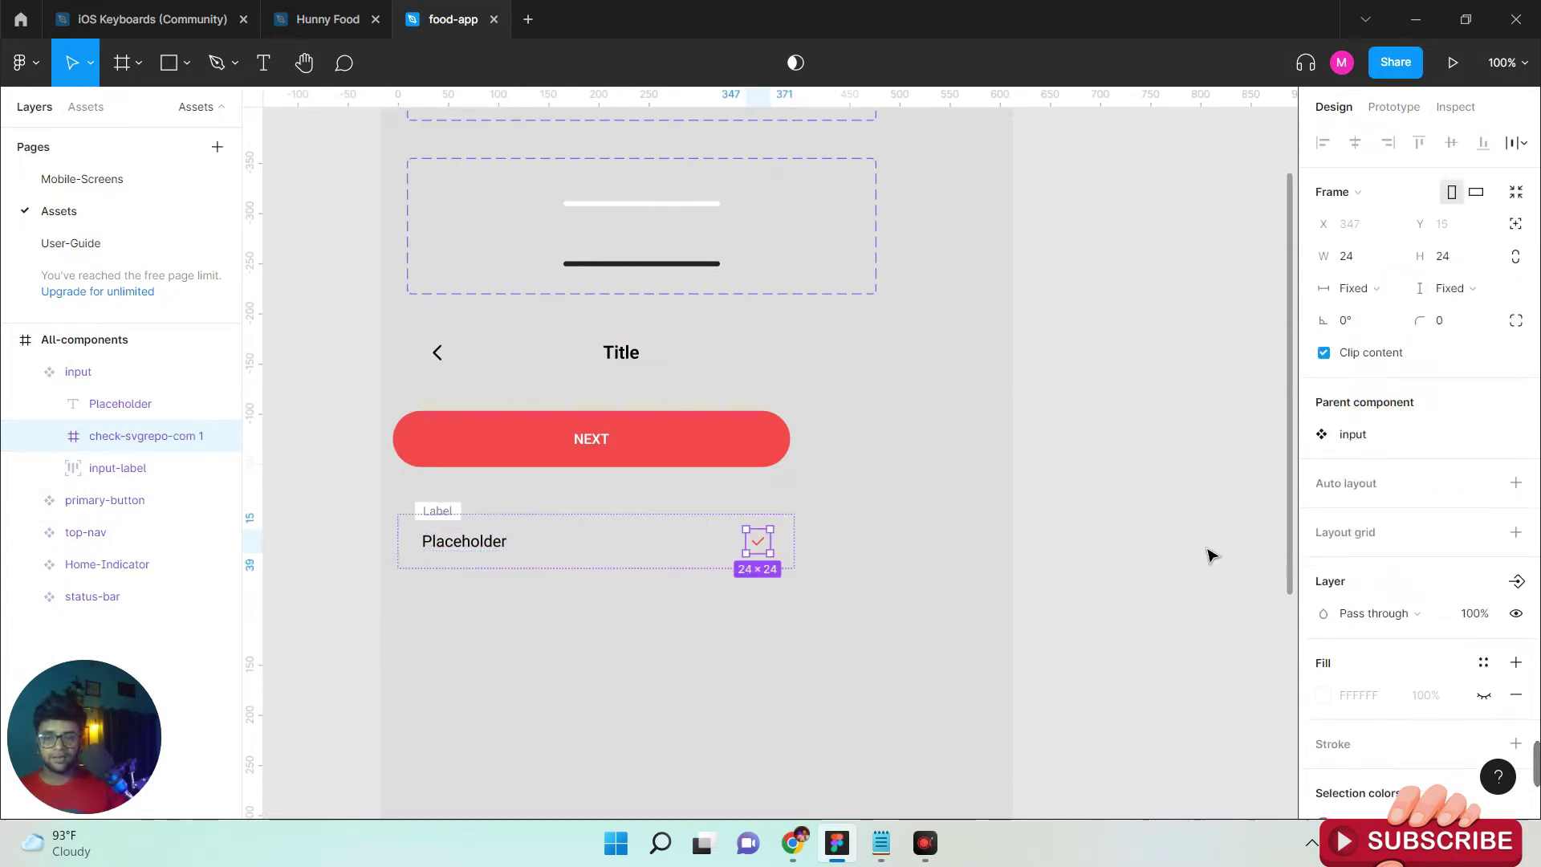
- Clear the selection and browse the plugin and shape menus for an image-placing option
left_click(1131, 430)
right_click(1099, 374)
mouse_move(1132, 547)
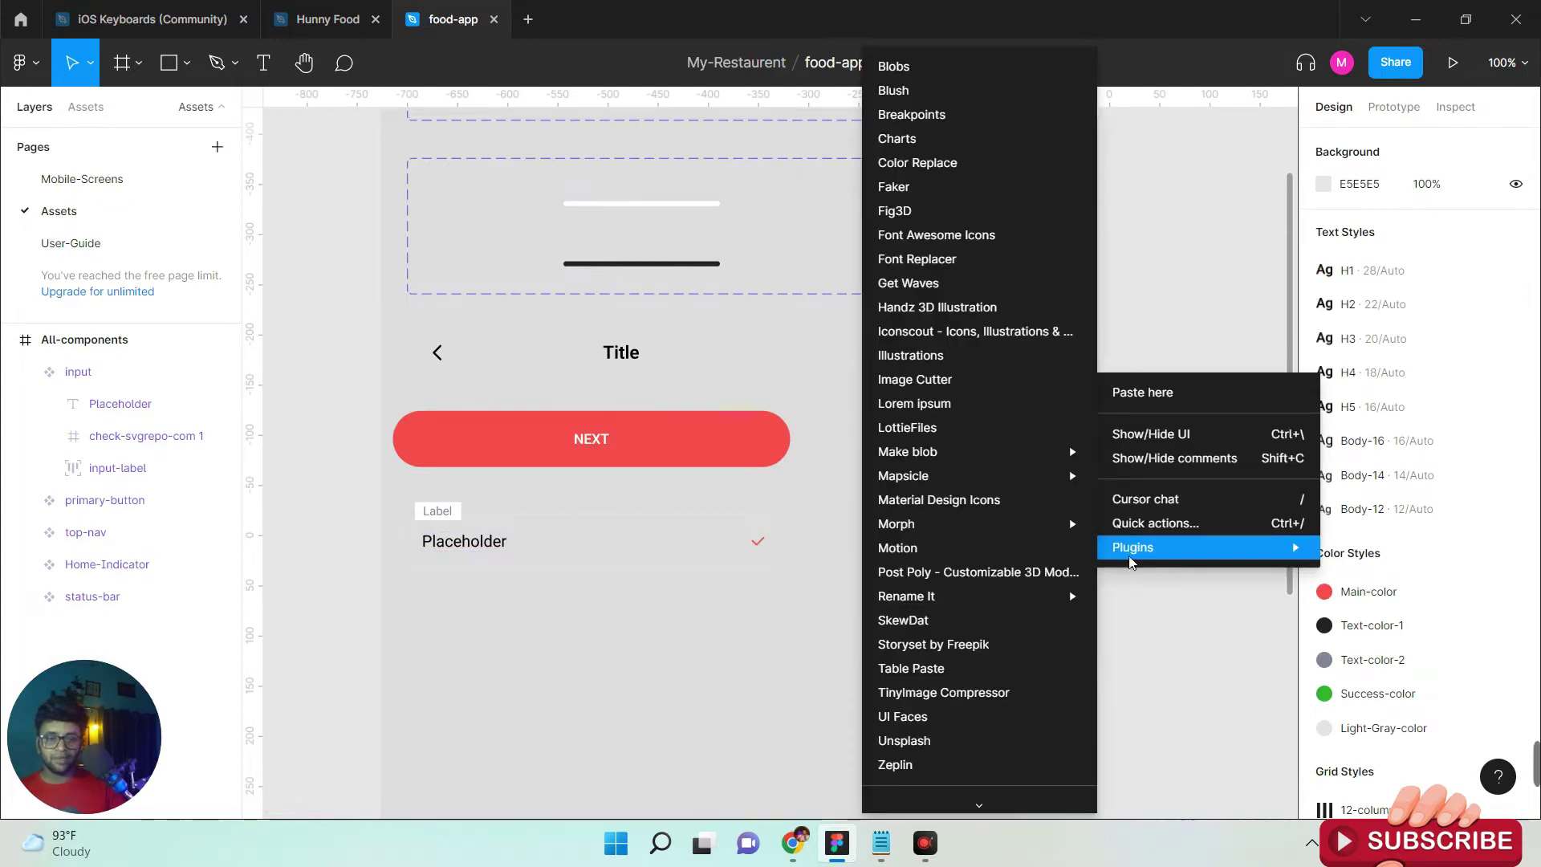
left_click(1170, 245)
left_click(186, 62)
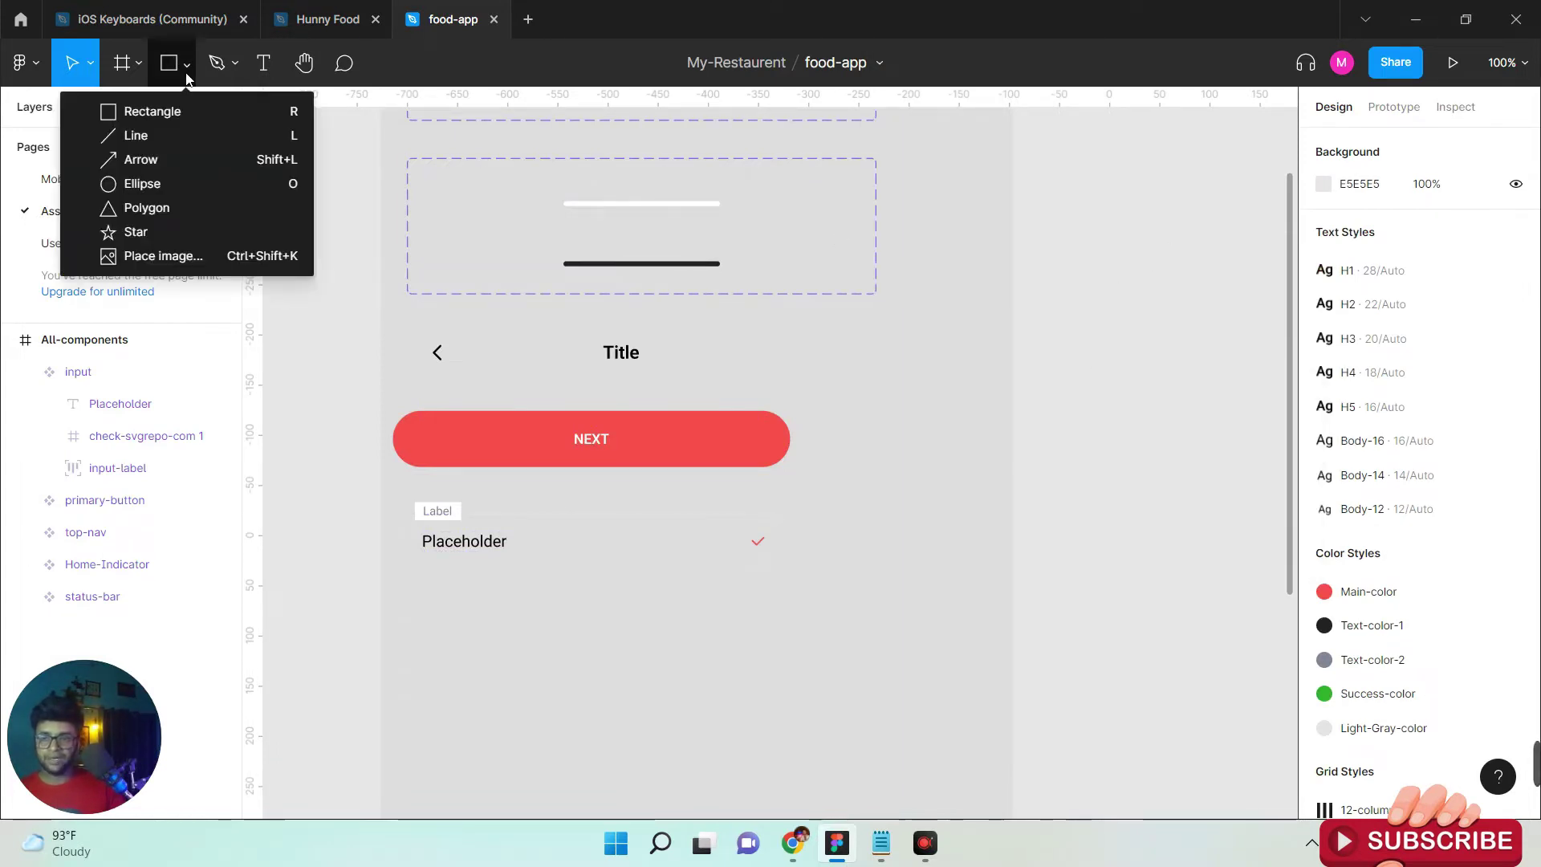
- Place the hide-svgrepo-com eye-slash icon image on the Assets canvas
left_click(202, 265)
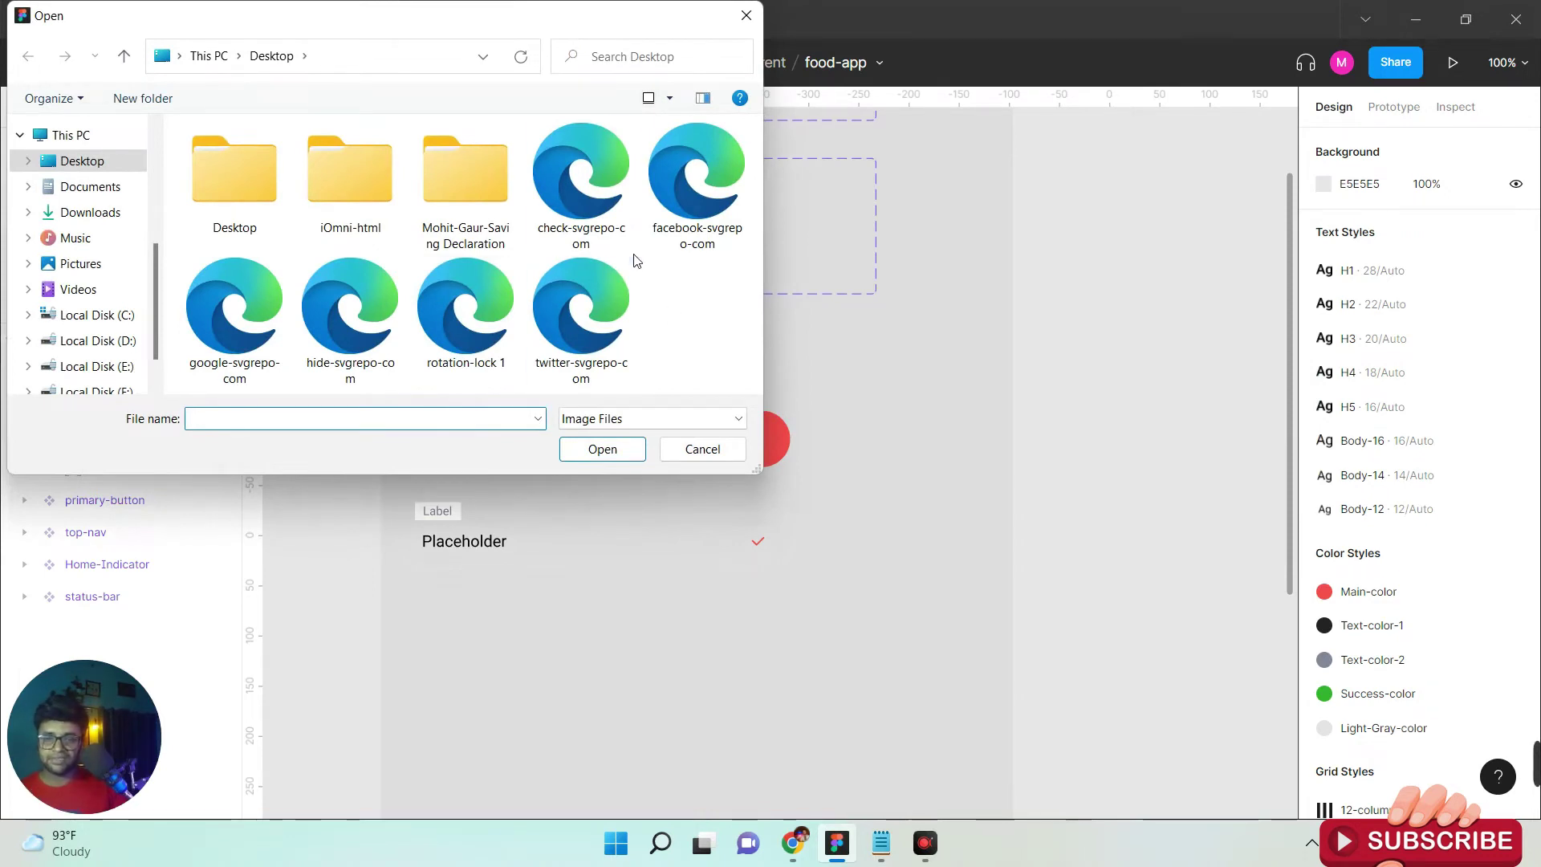
double_click(350, 309)
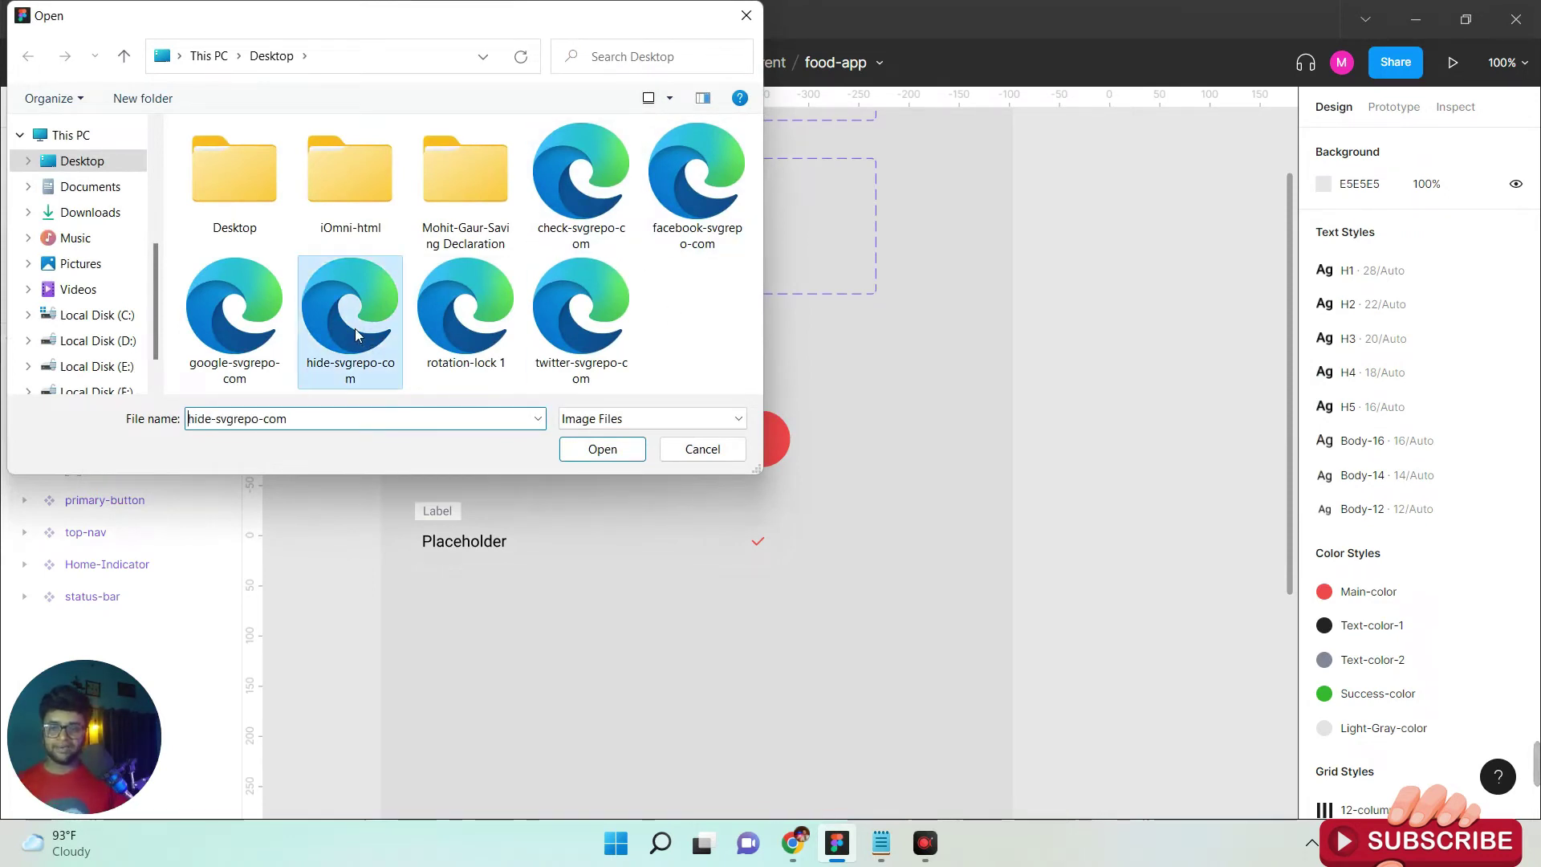
left_click(1187, 410)
left_click(1170, 517)
left_click(1180, 370)
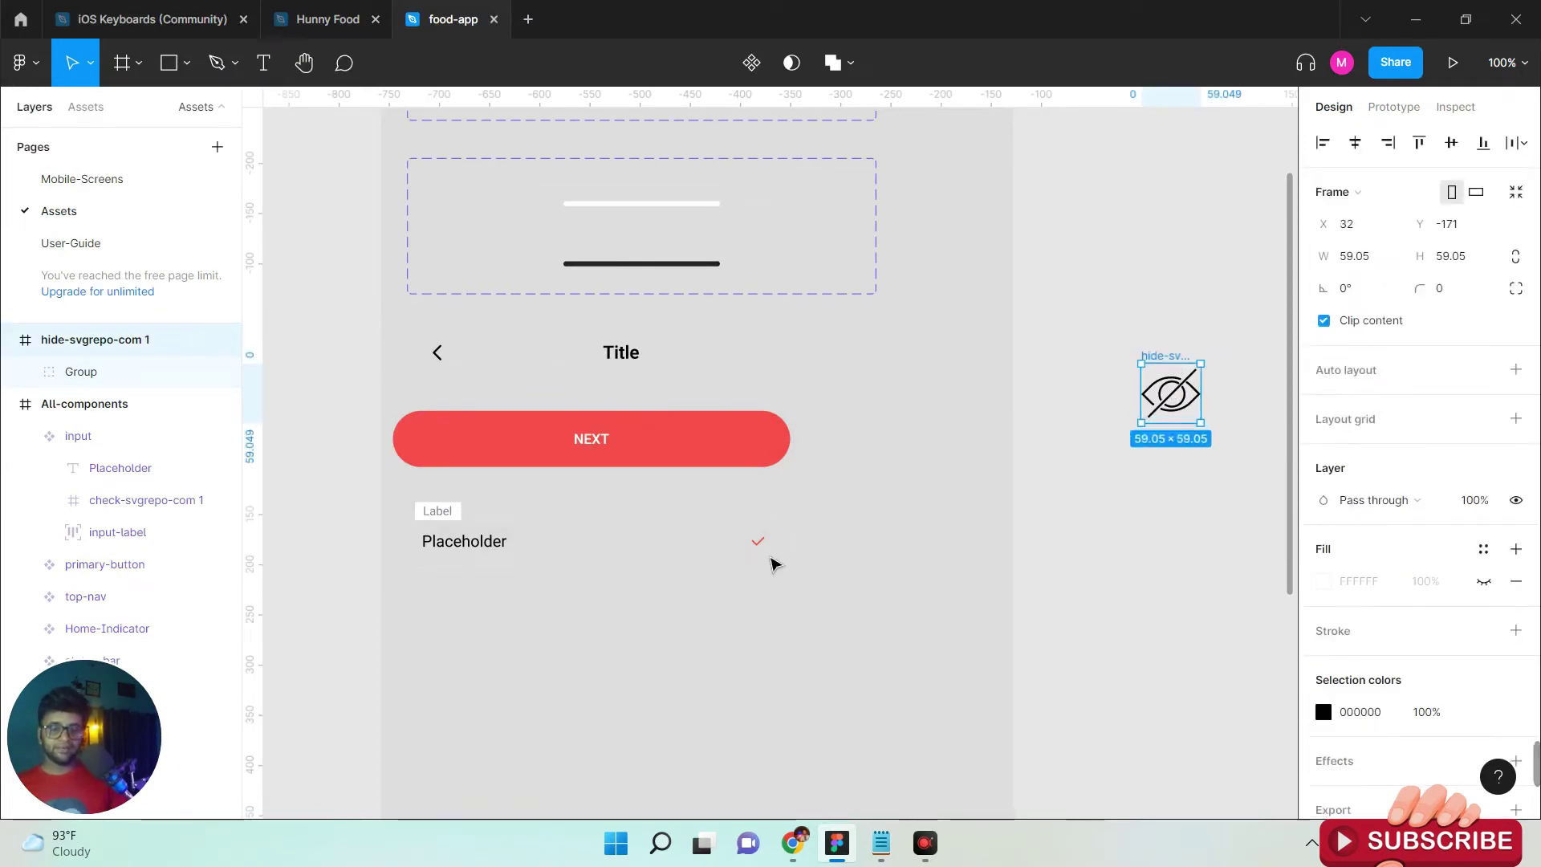
- Match the input's 24×24 check icon by resizing the hide icon to 24 wide, then cut it
double_click(769, 548)
mouse_move(120, 468)
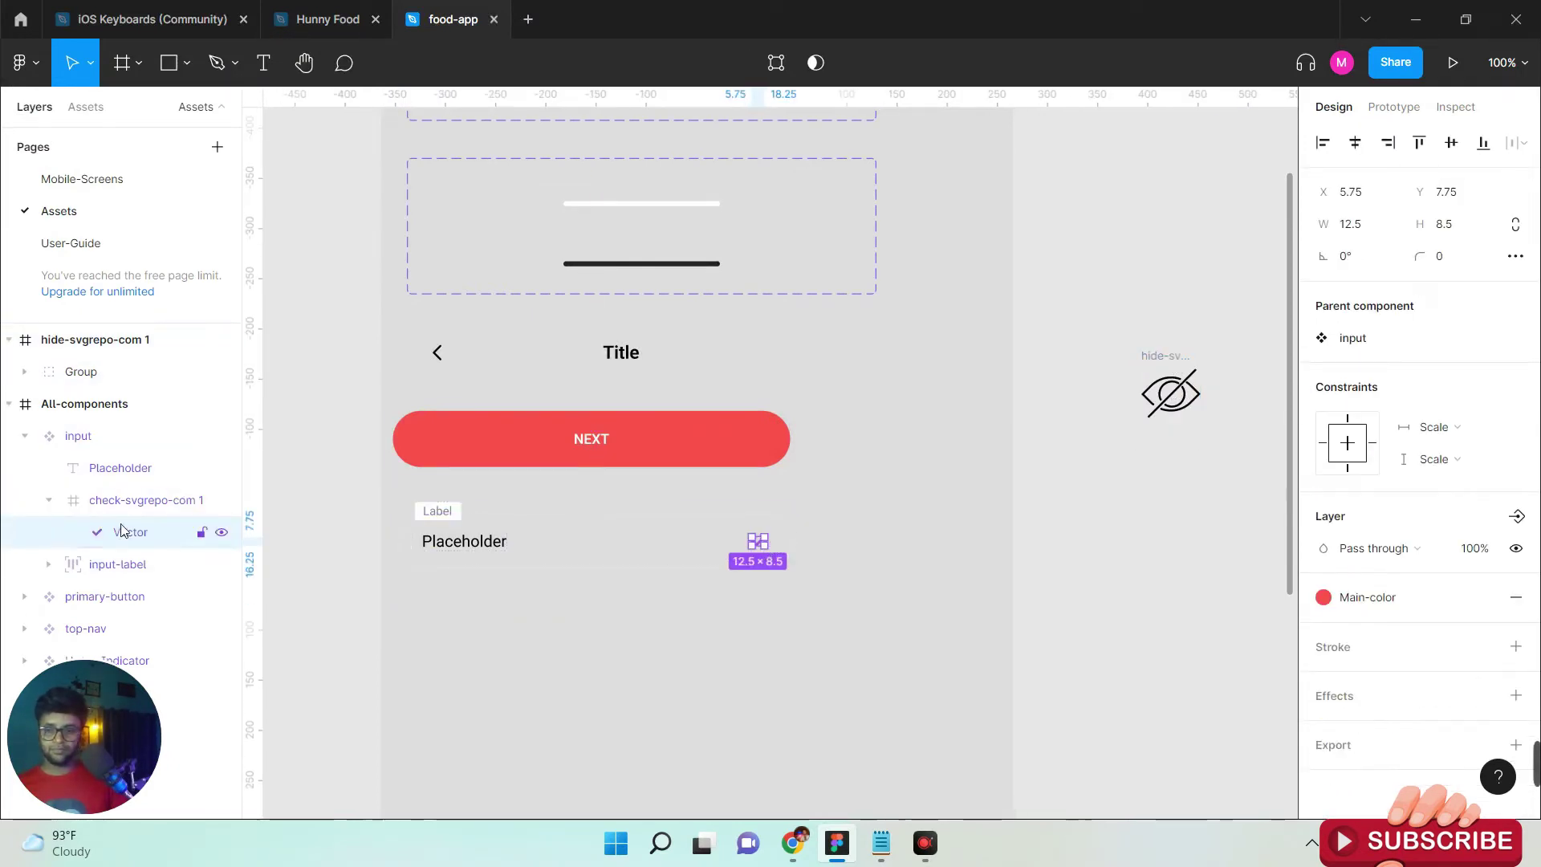
left_click(116, 501)
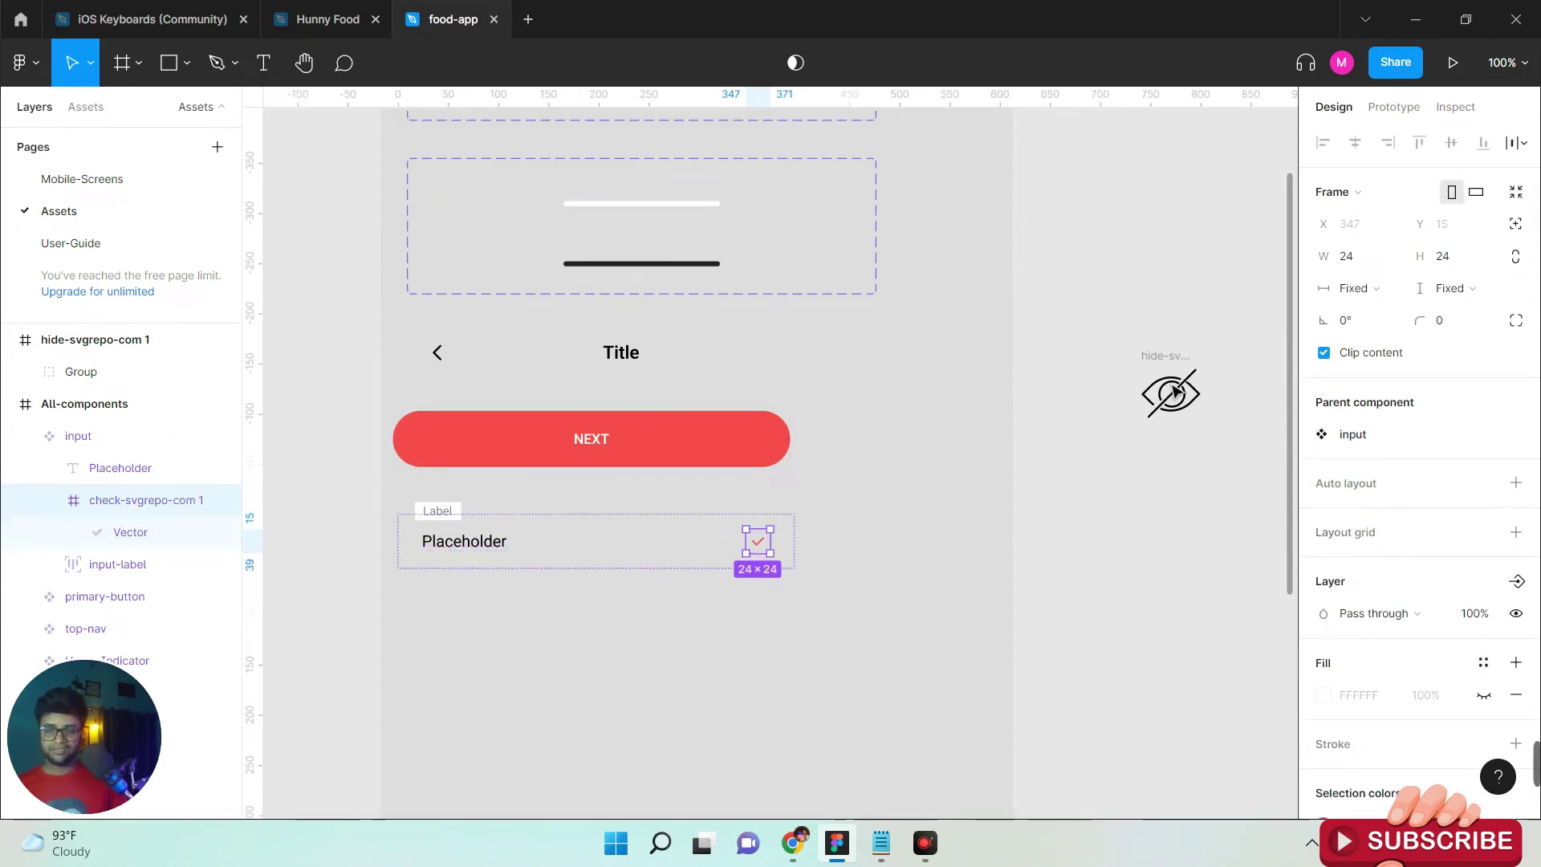
left_click(1169, 369)
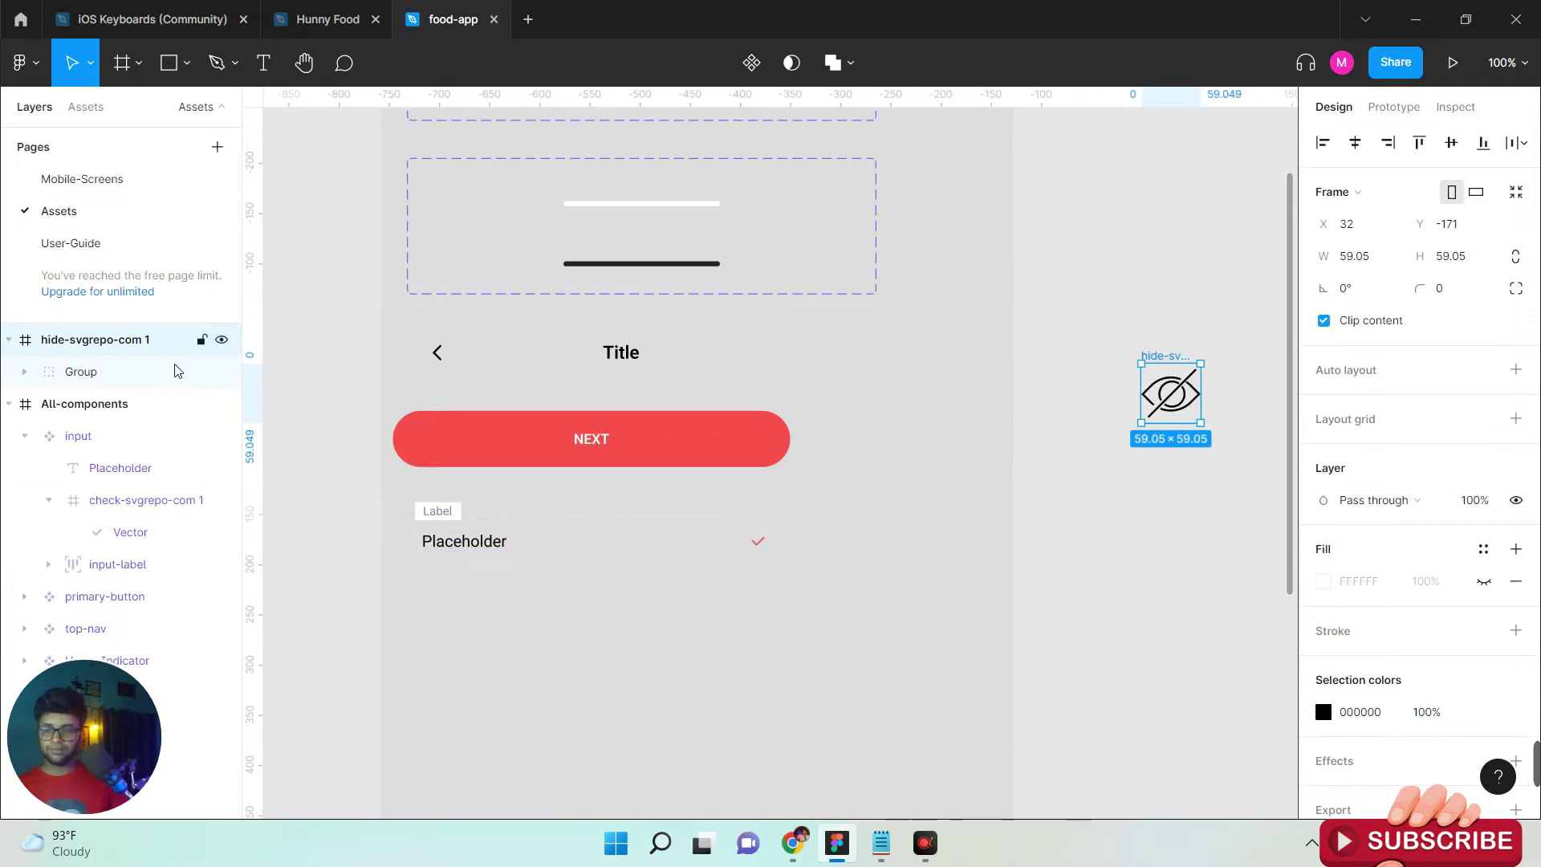
left_click(1309, 269)
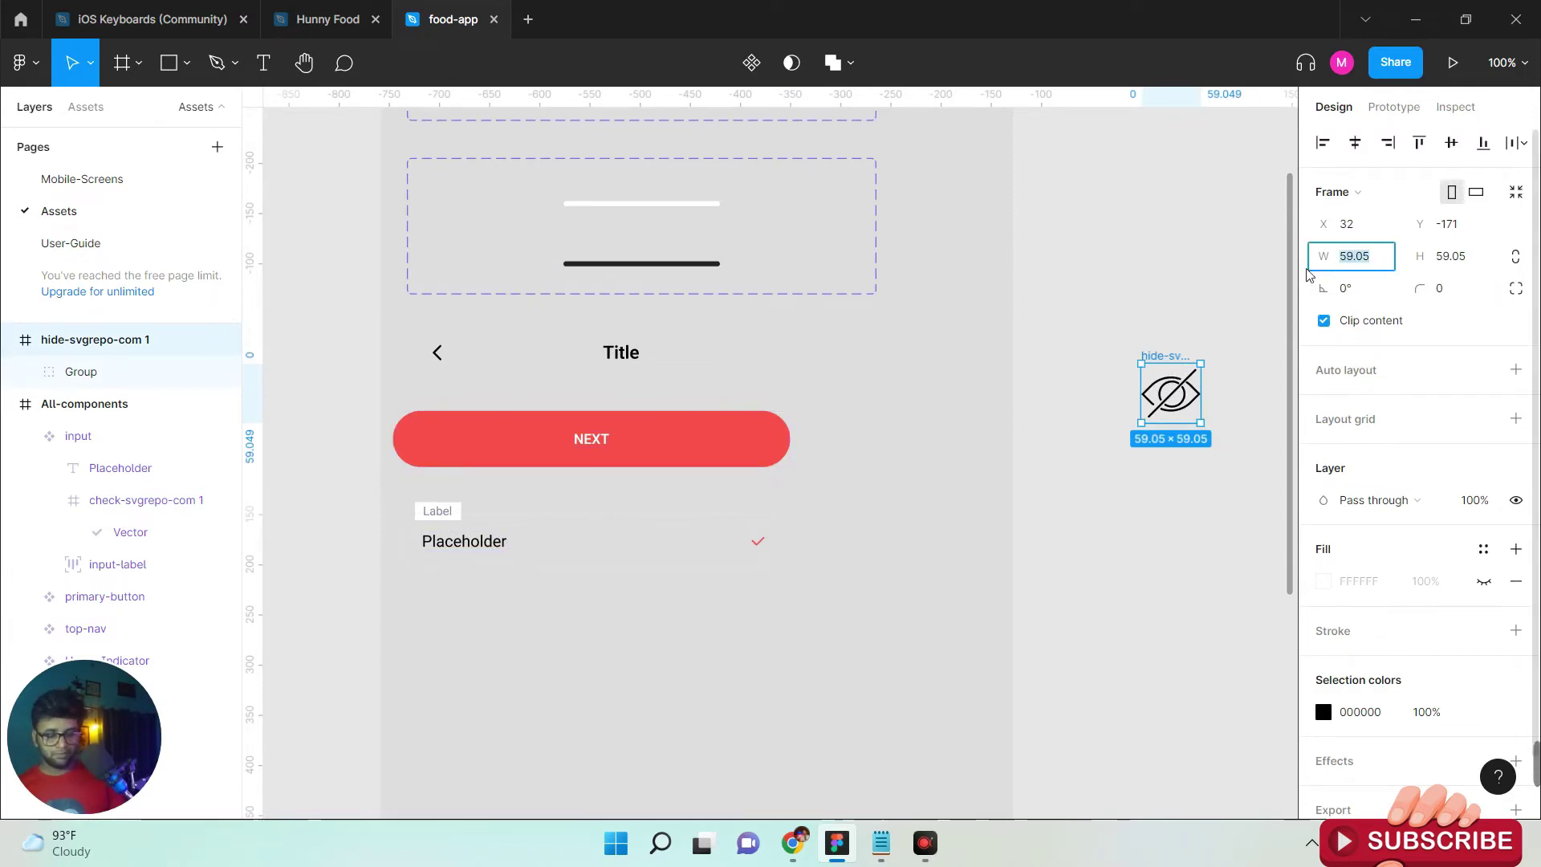
type("24")
key("Tab")
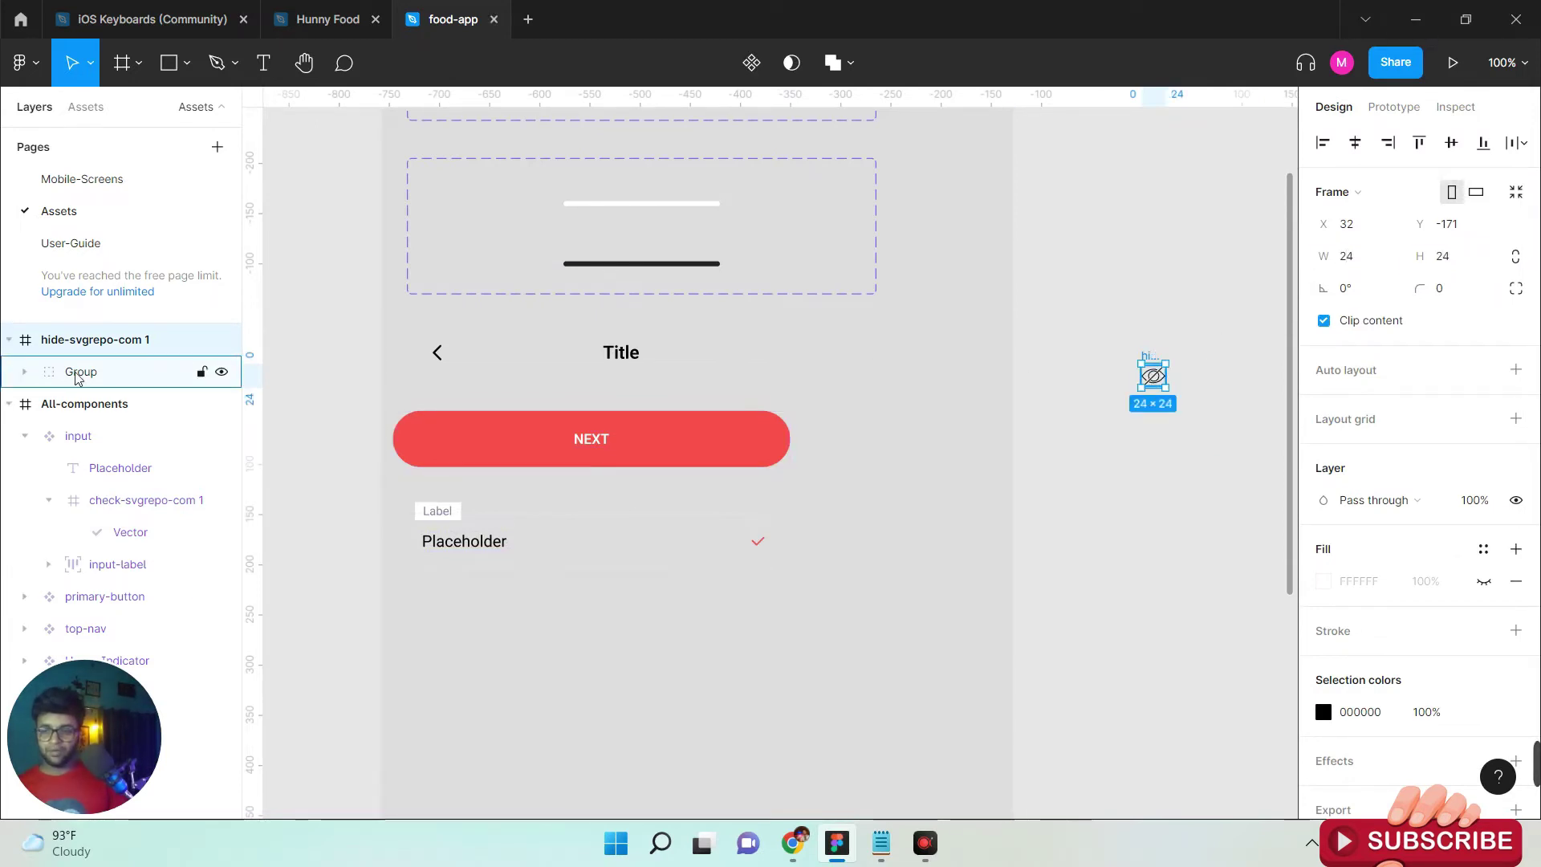
key("Delete")
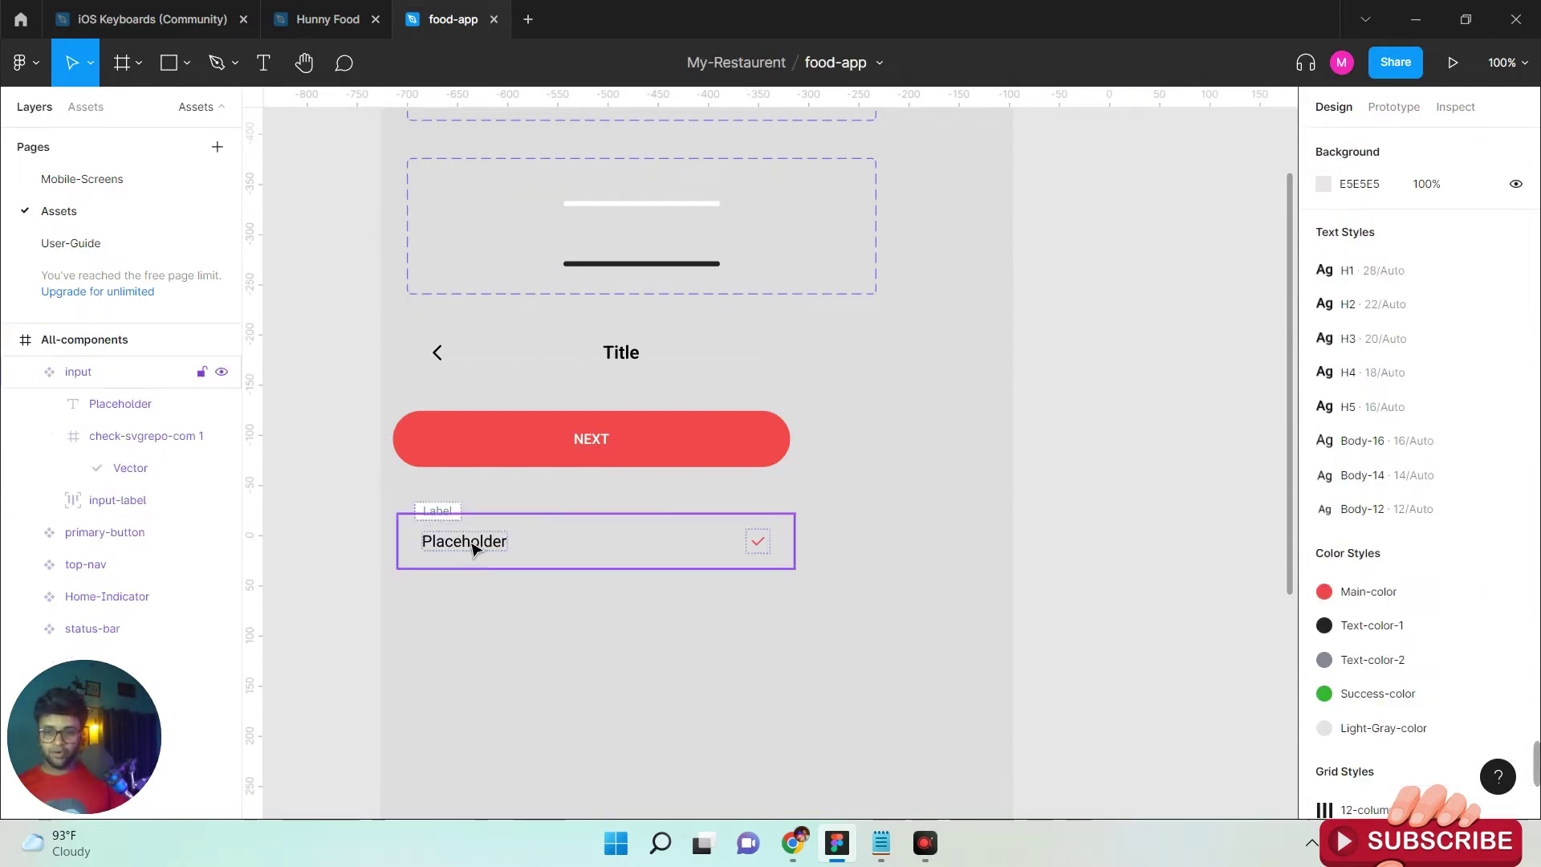
- Paste the eye-slash icon into the input component alongside the check icon
double_click(468, 542)
left_click(51, 437)
key("ctrl+v")
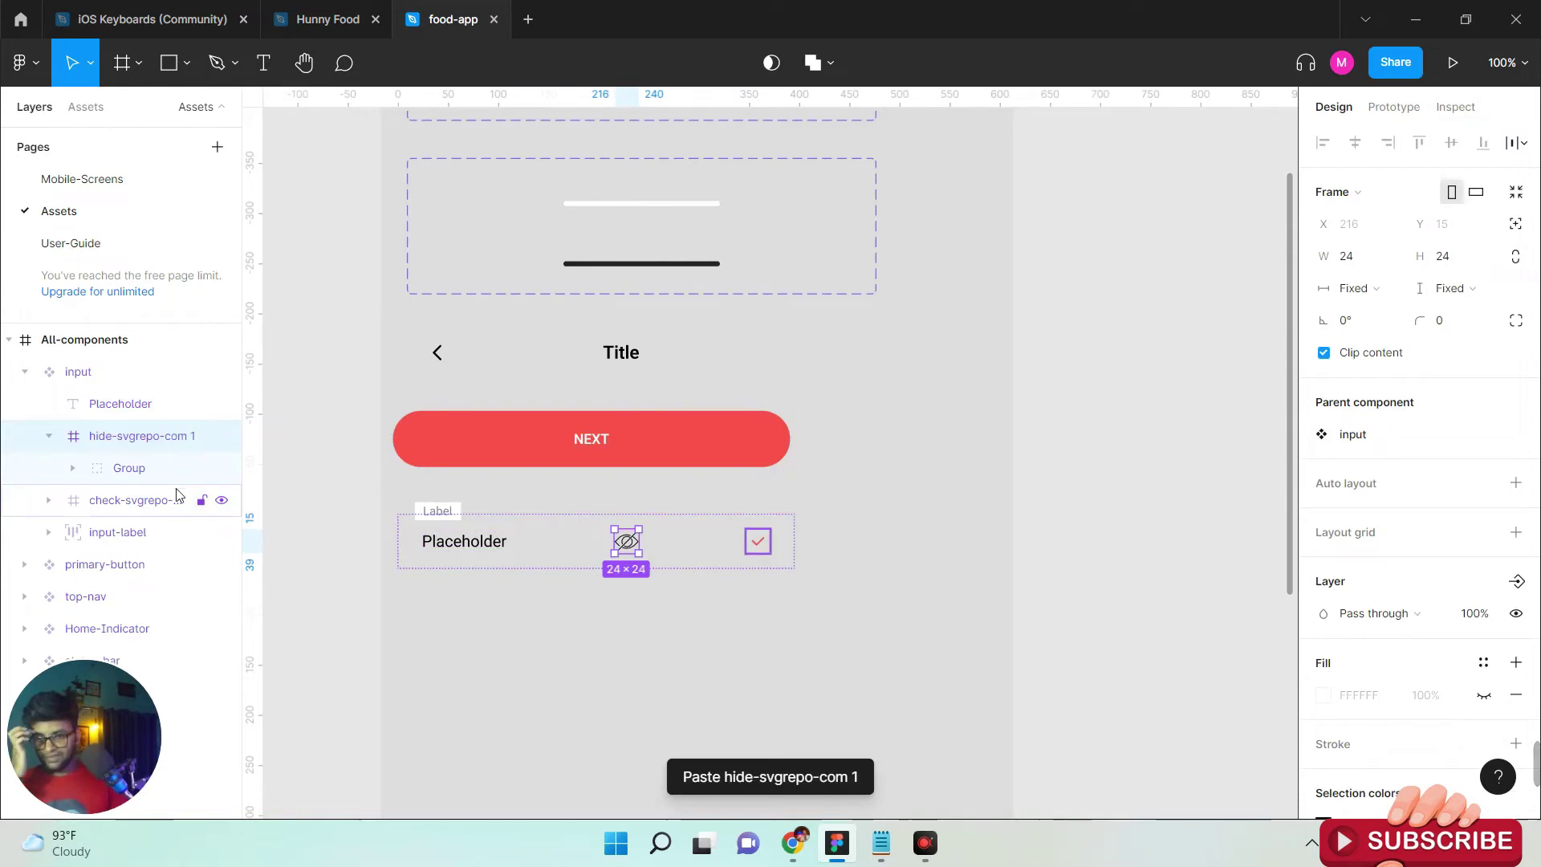
left_click(47, 438)
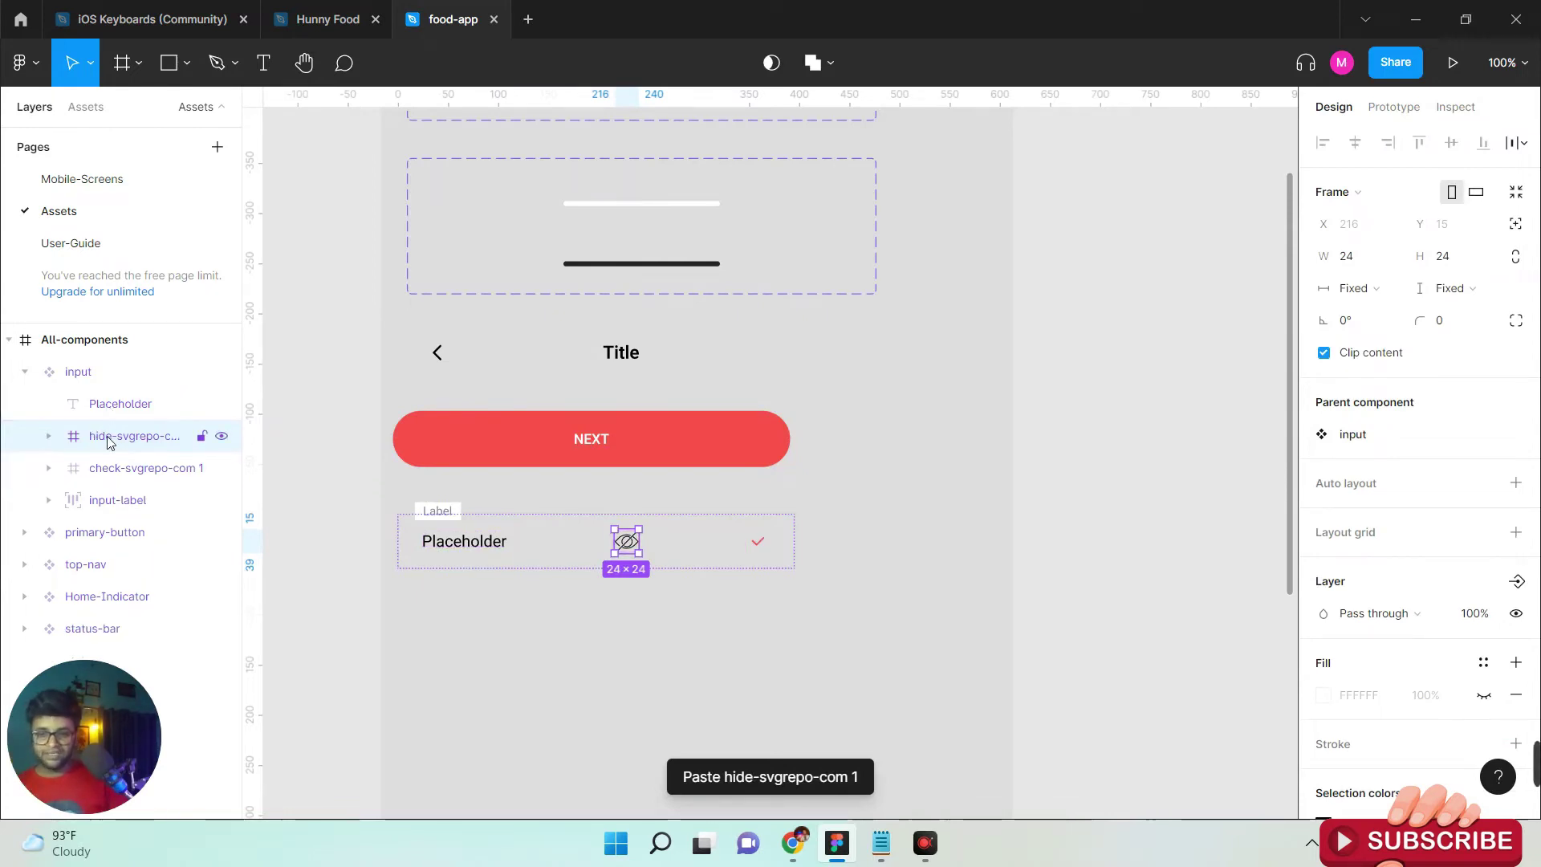
left_click(223, 474)
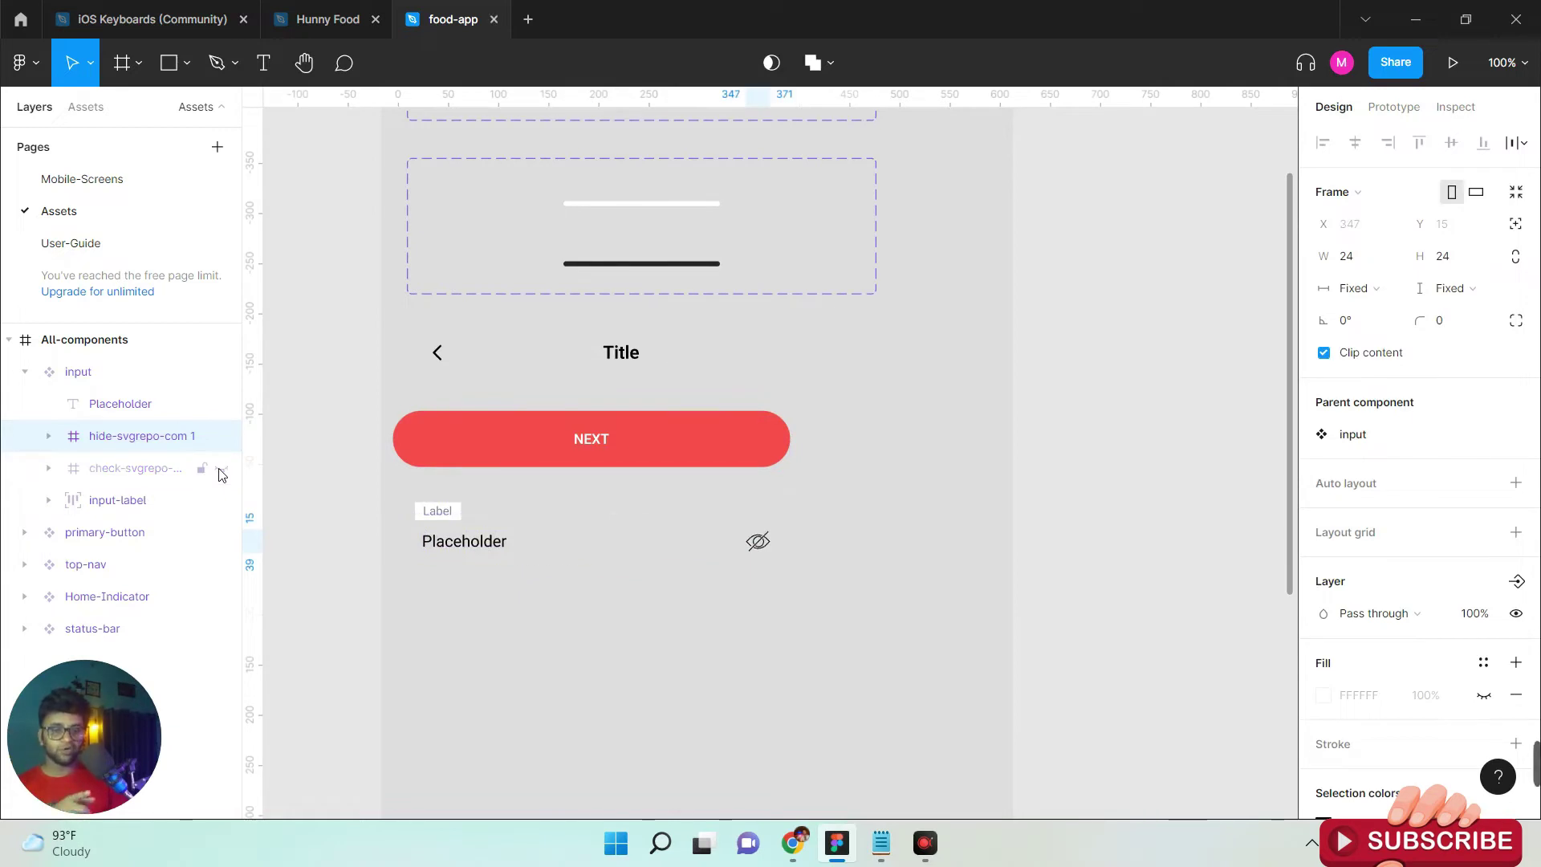
left_click(220, 468)
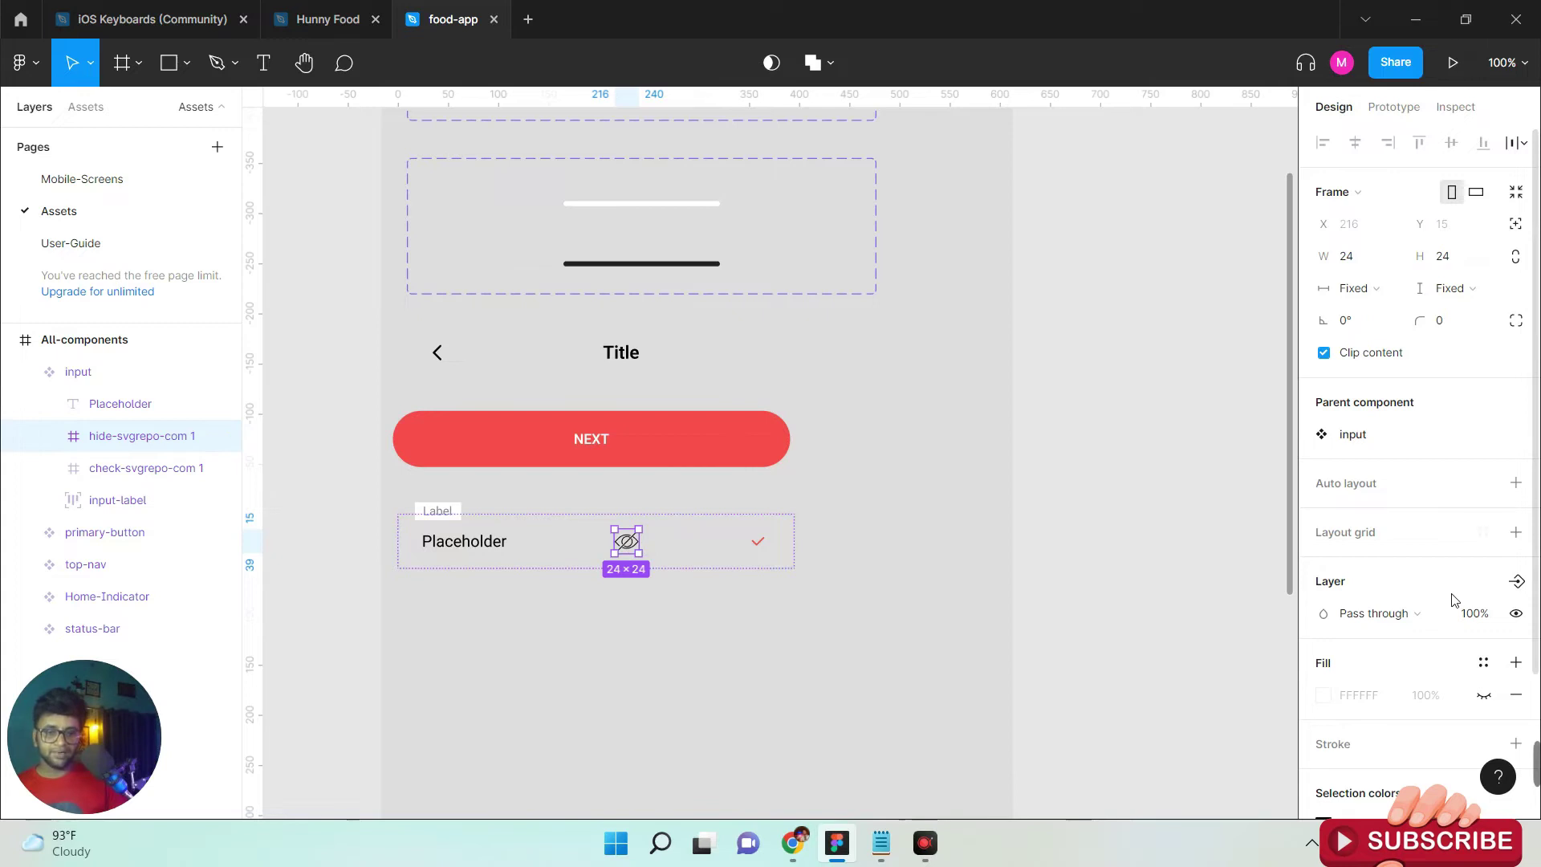
- Fill the eye-slash icon with the Main-color style and hide its layer for now
scroll(1457, 602, "down", 2)
left_click(1485, 483)
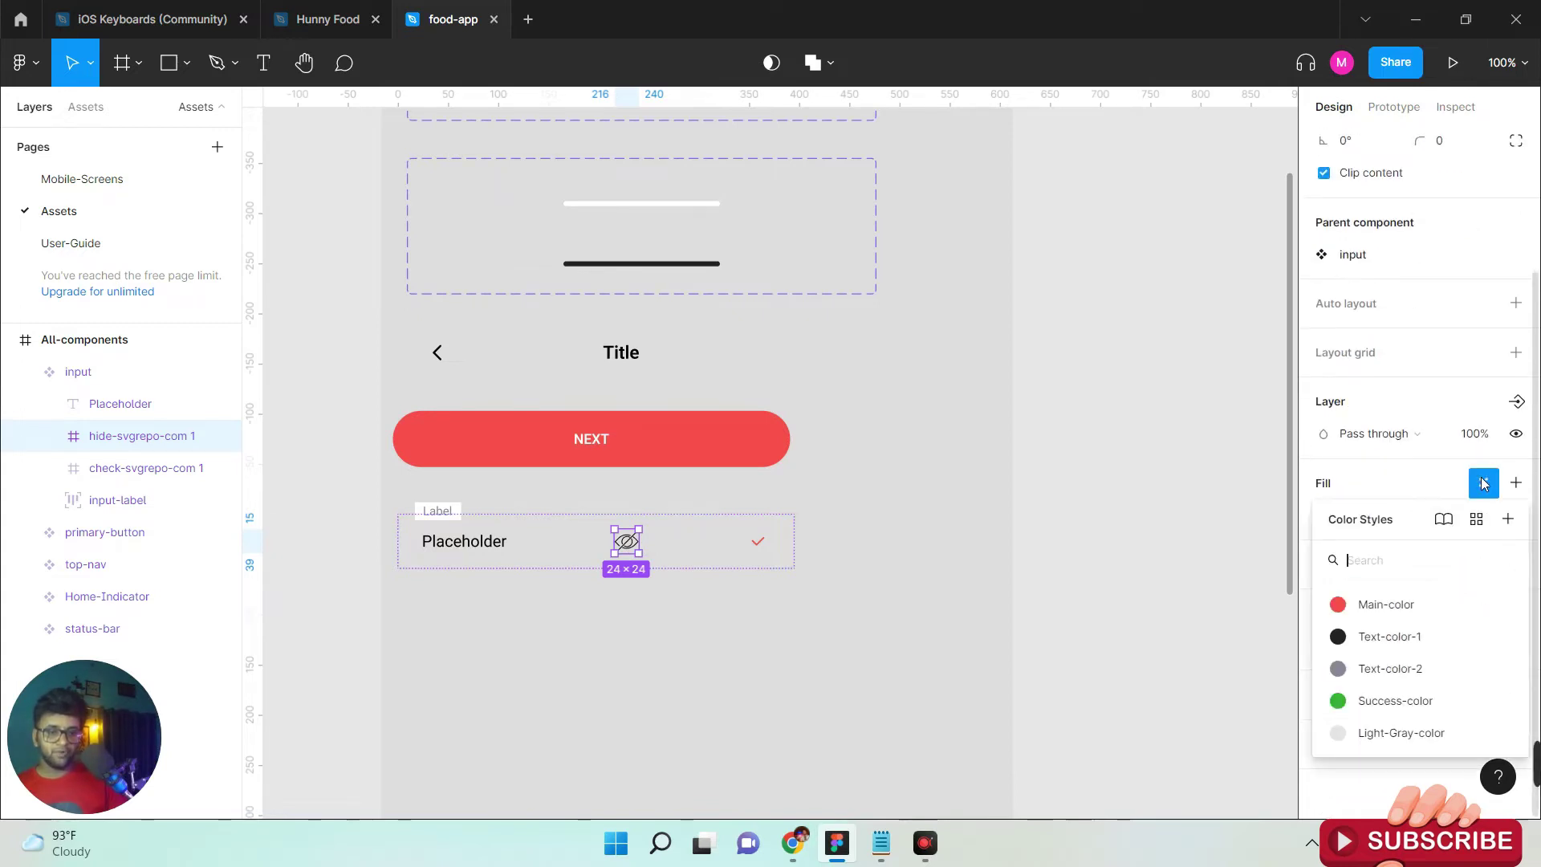
left_click(1386, 604)
key("ctrl+z")
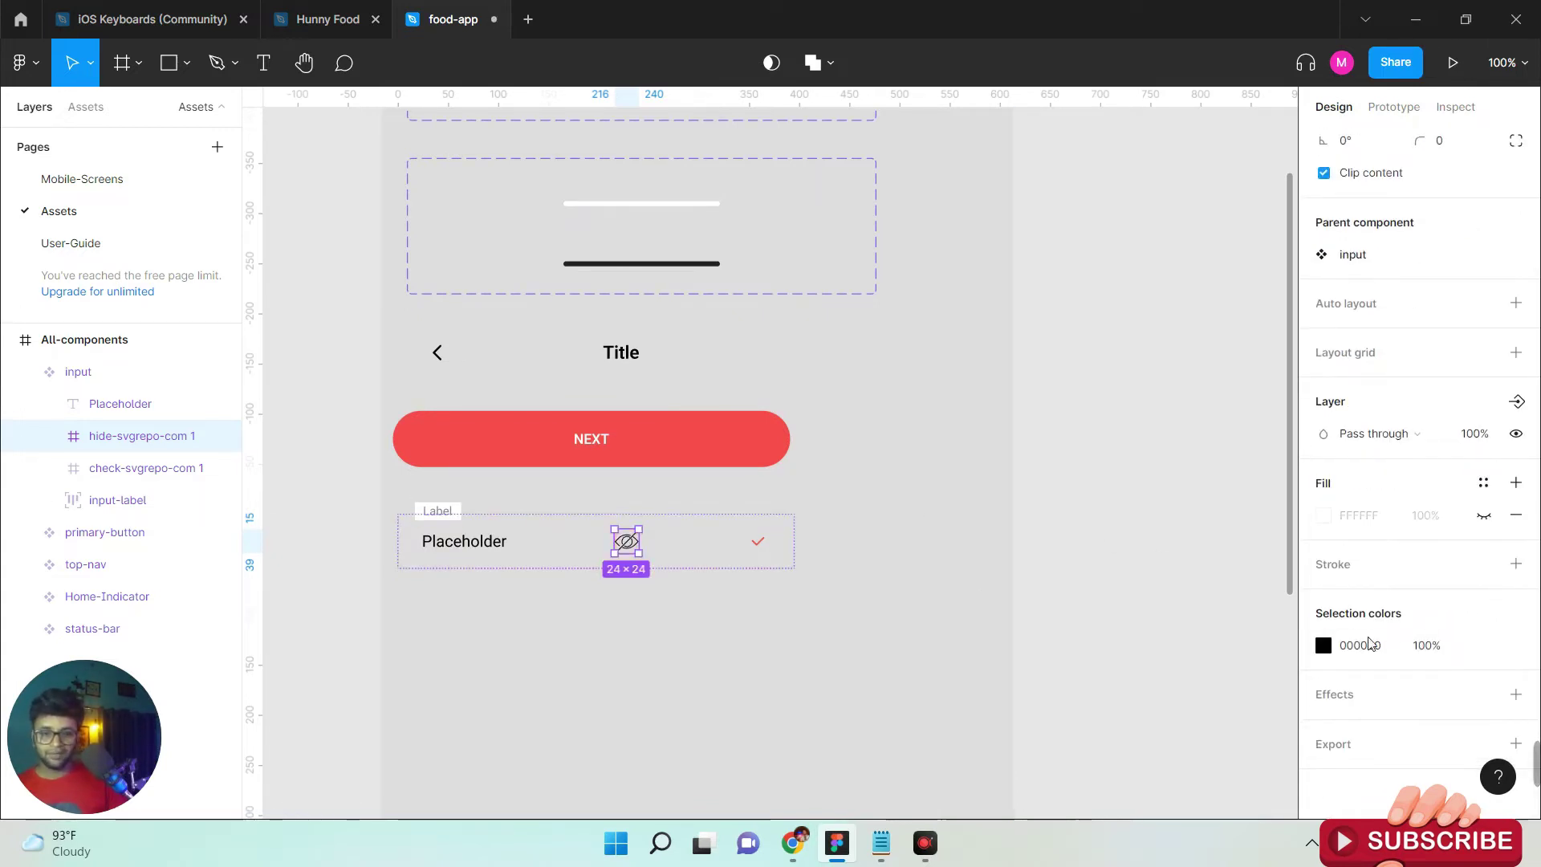
left_click(1484, 646)
left_click(1150, 653)
left_click(1088, 559)
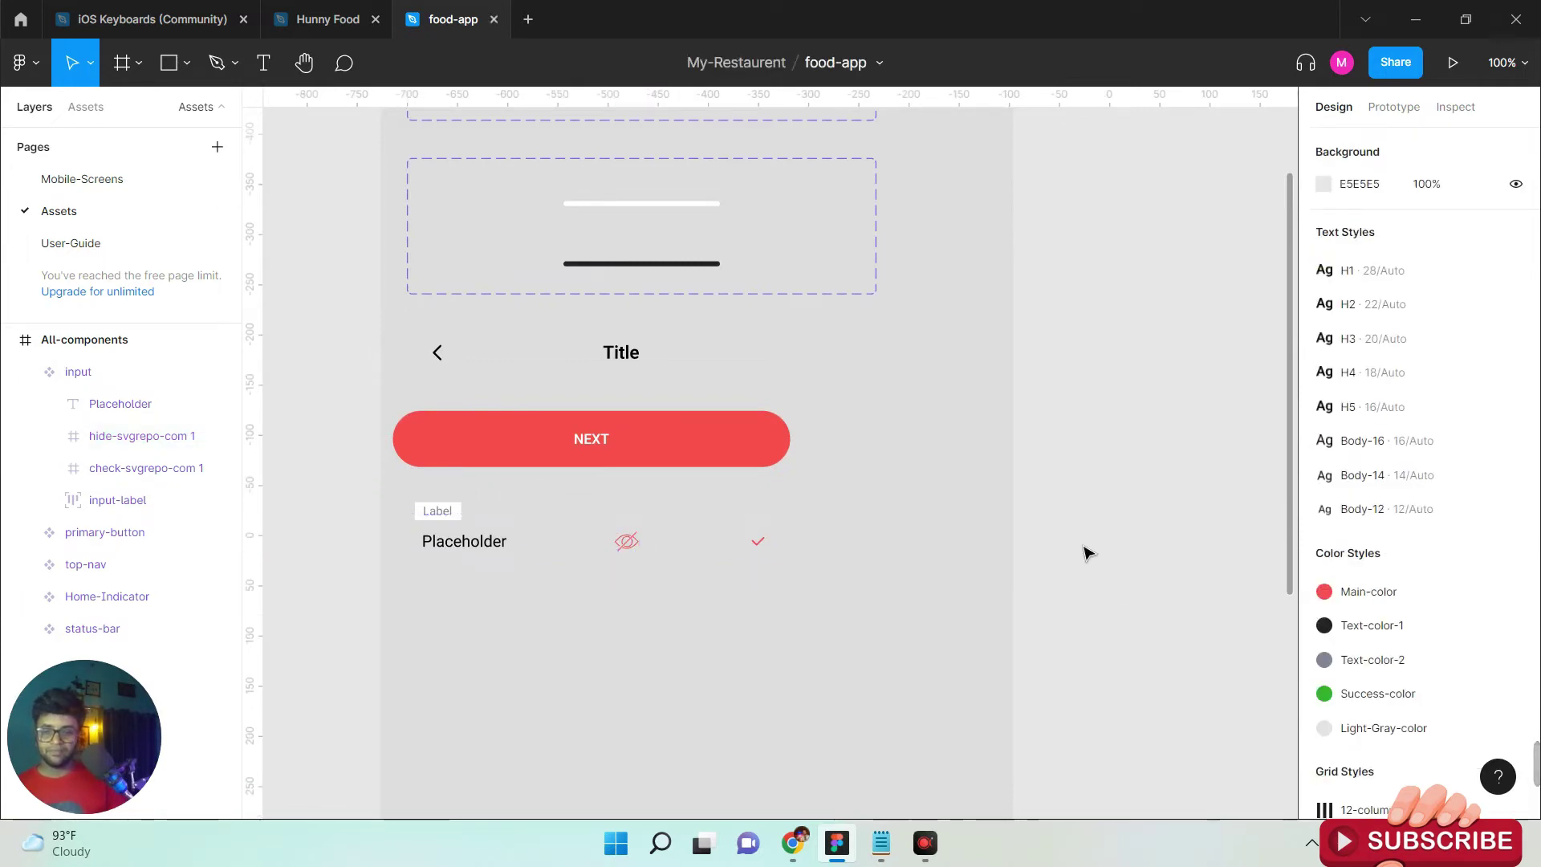
mouse_move(133, 436)
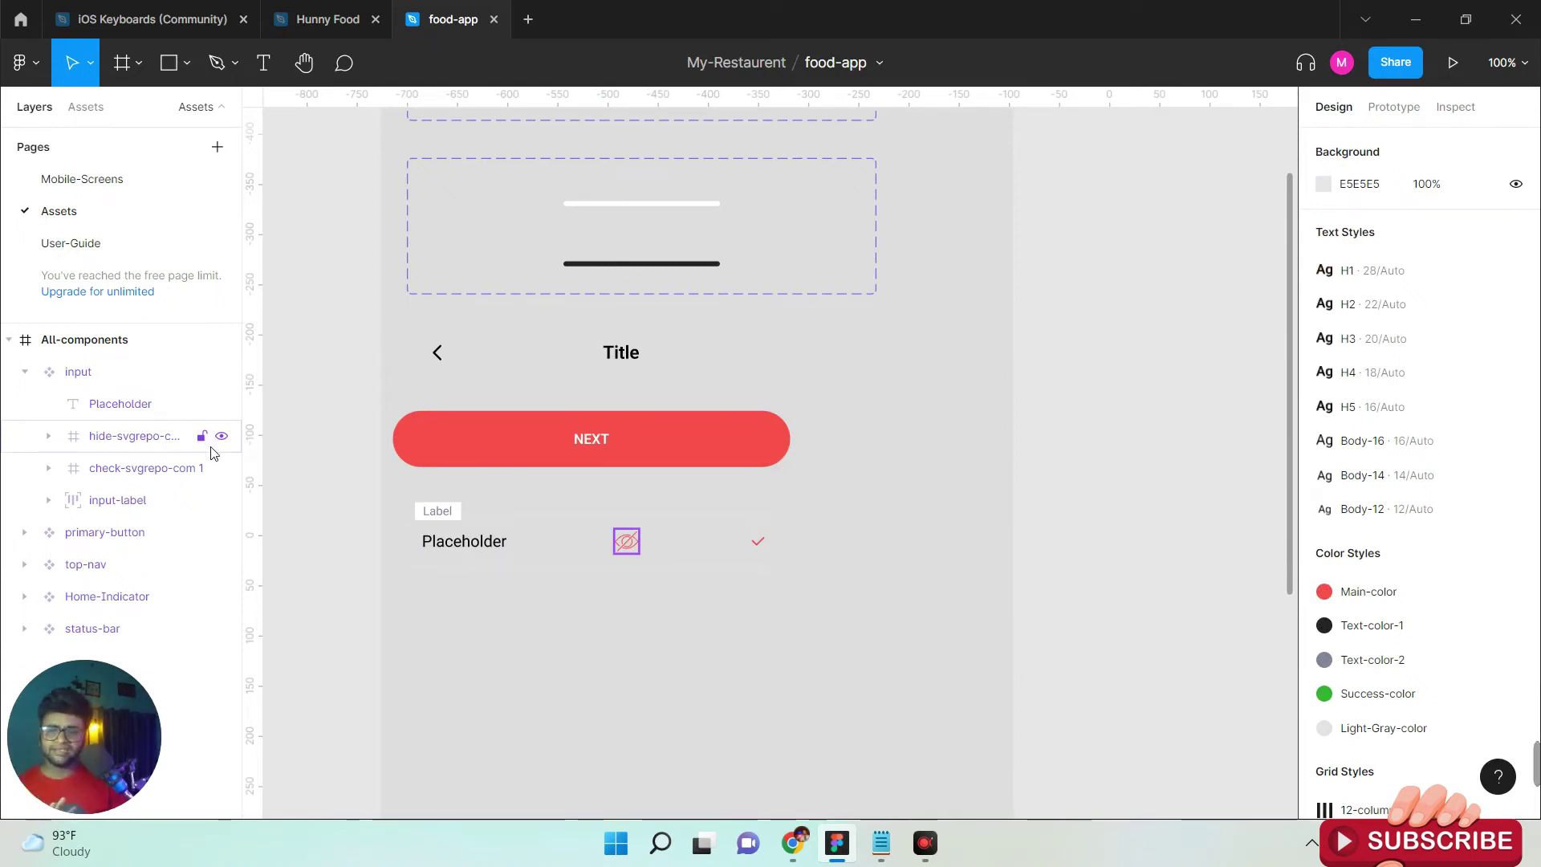
left_click(219, 438)
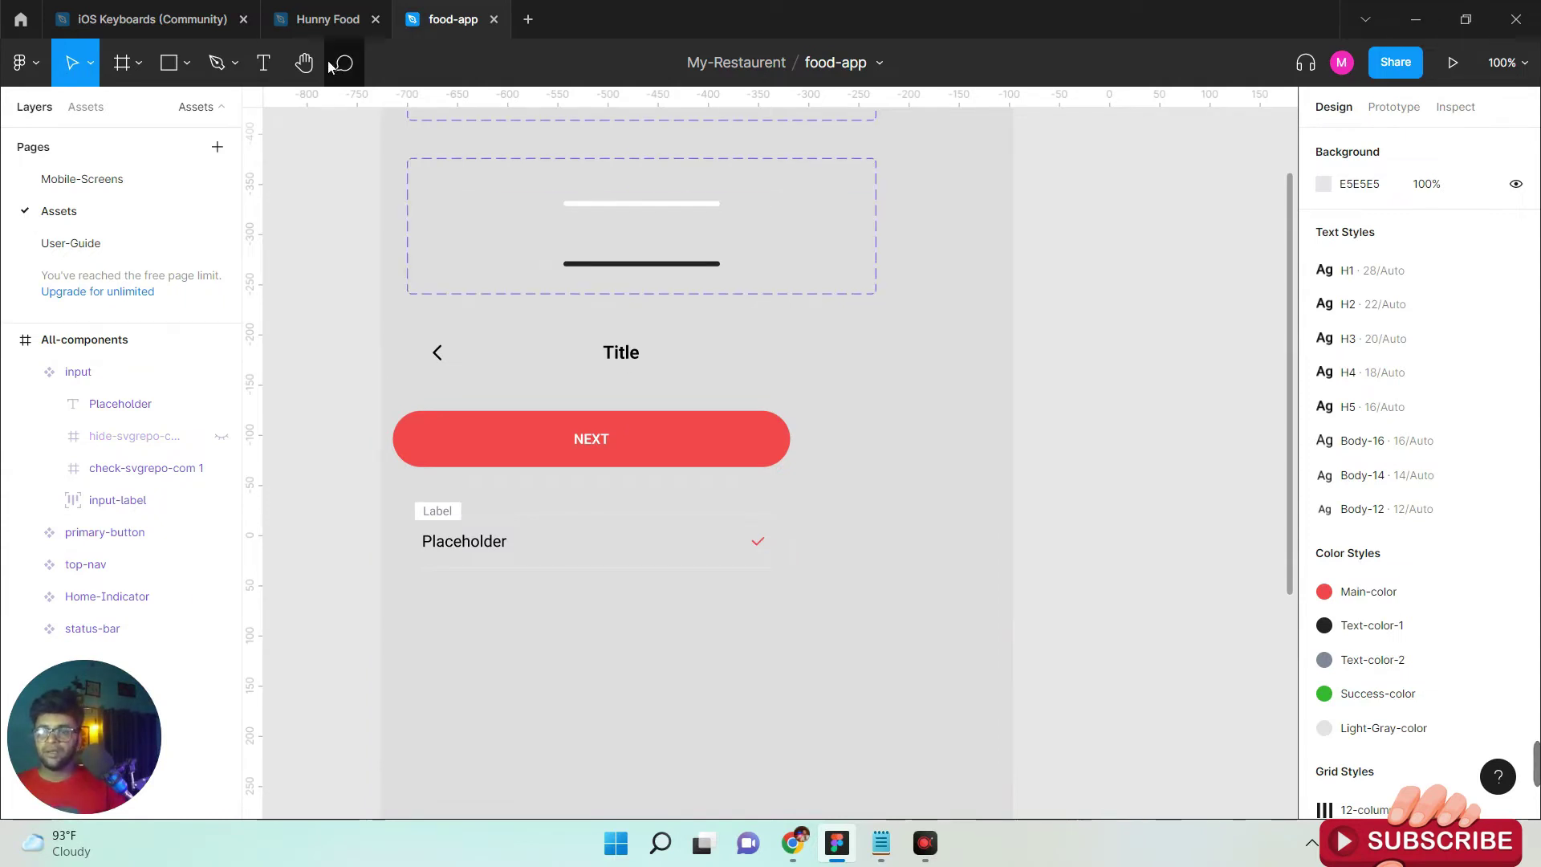
left_click(321, 19)
- Return to the food-app file's Mobile-Screens page
left_click(152, 19)
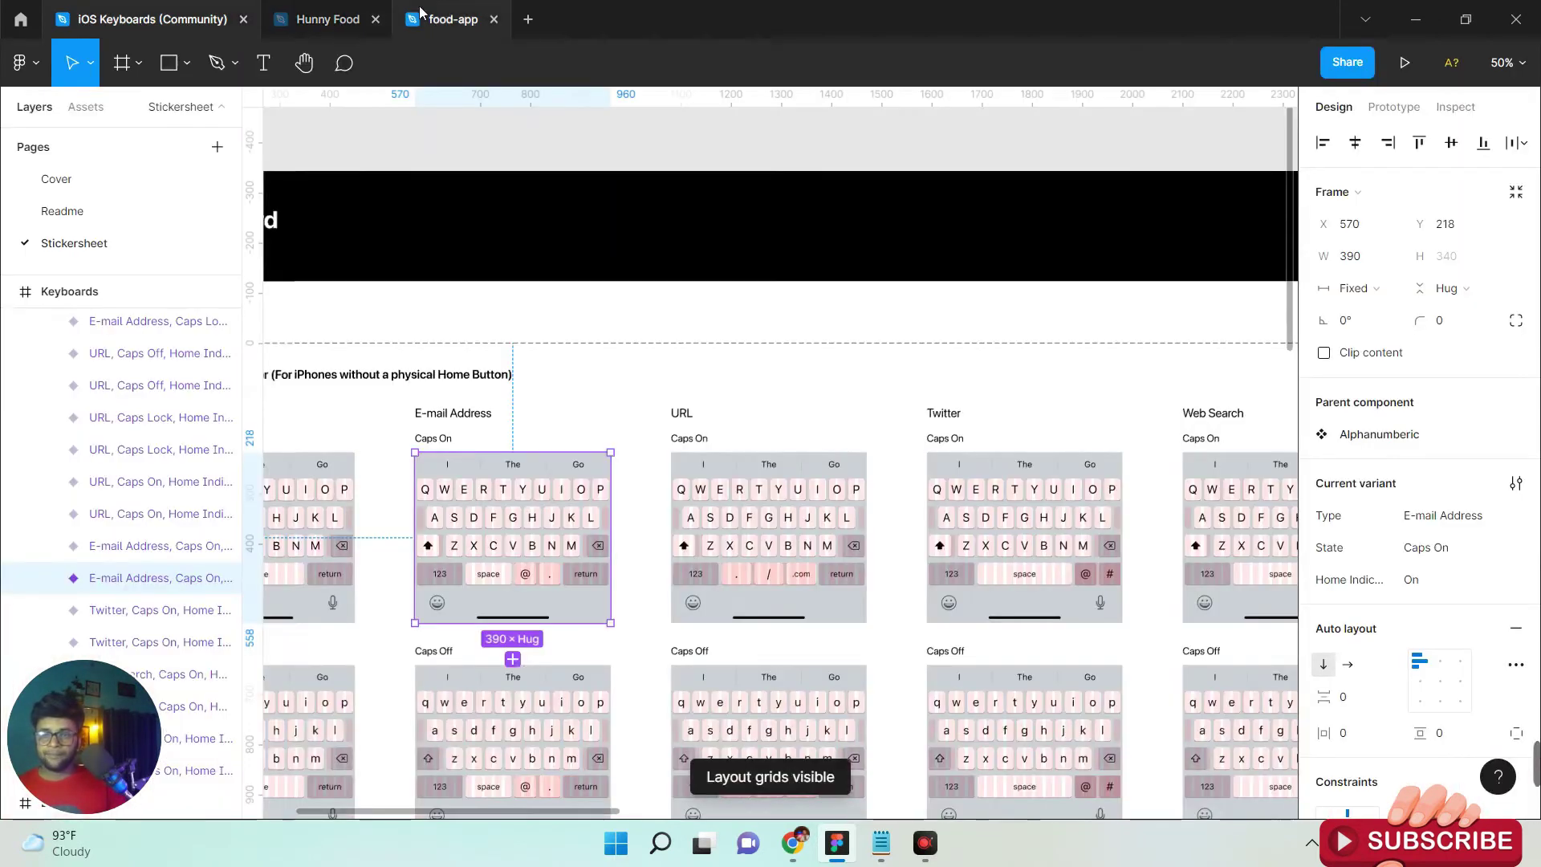
left_click(421, 12)
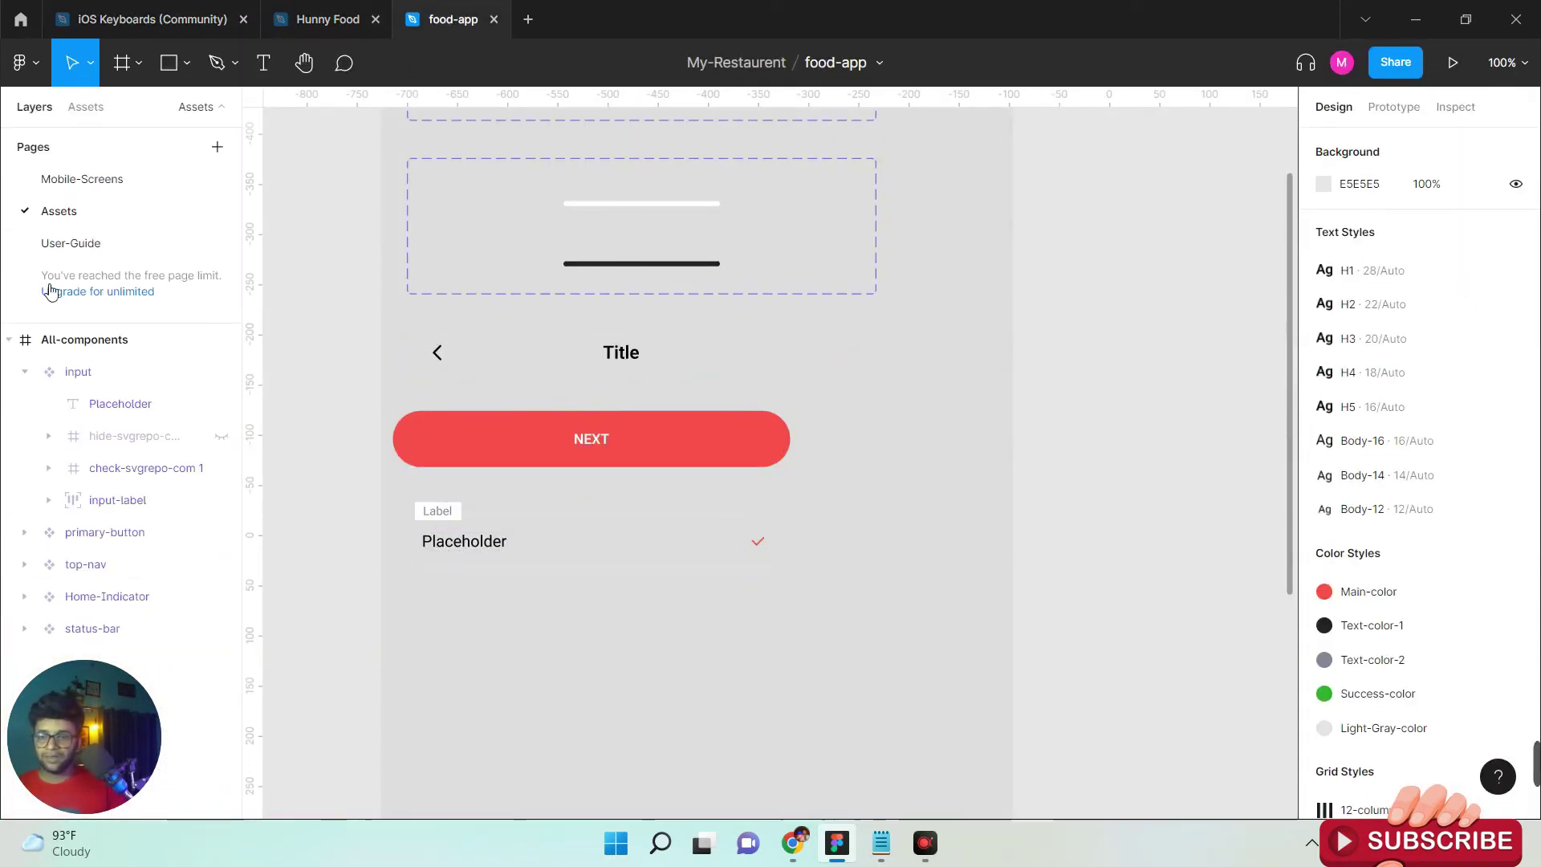
left_click(88, 178)
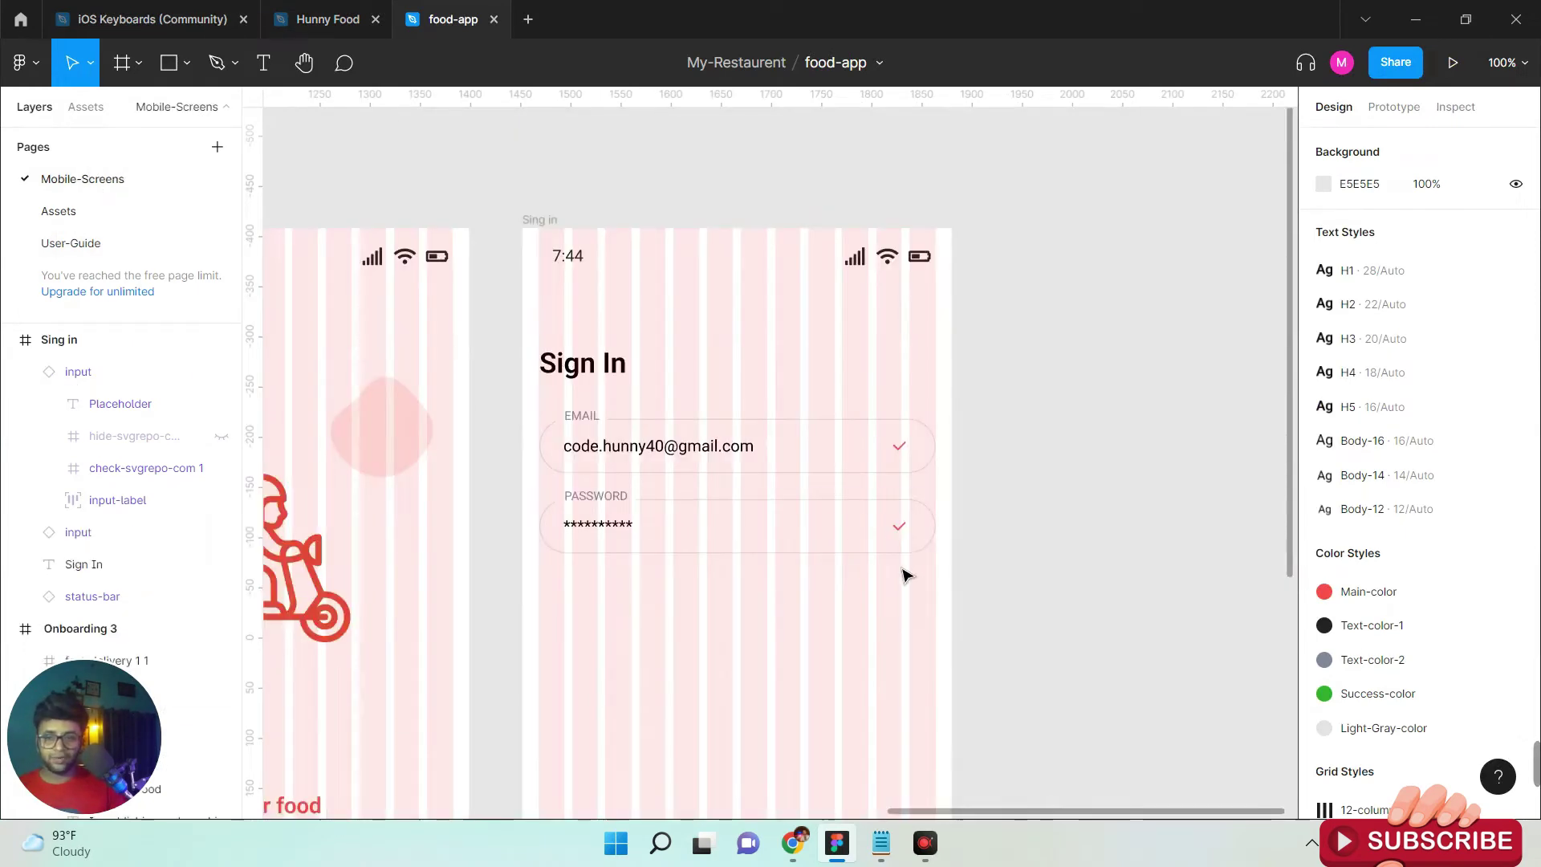
- In the Sign In password field, hide the checkmark and show the red eye-slash icon
left_click(906, 538)
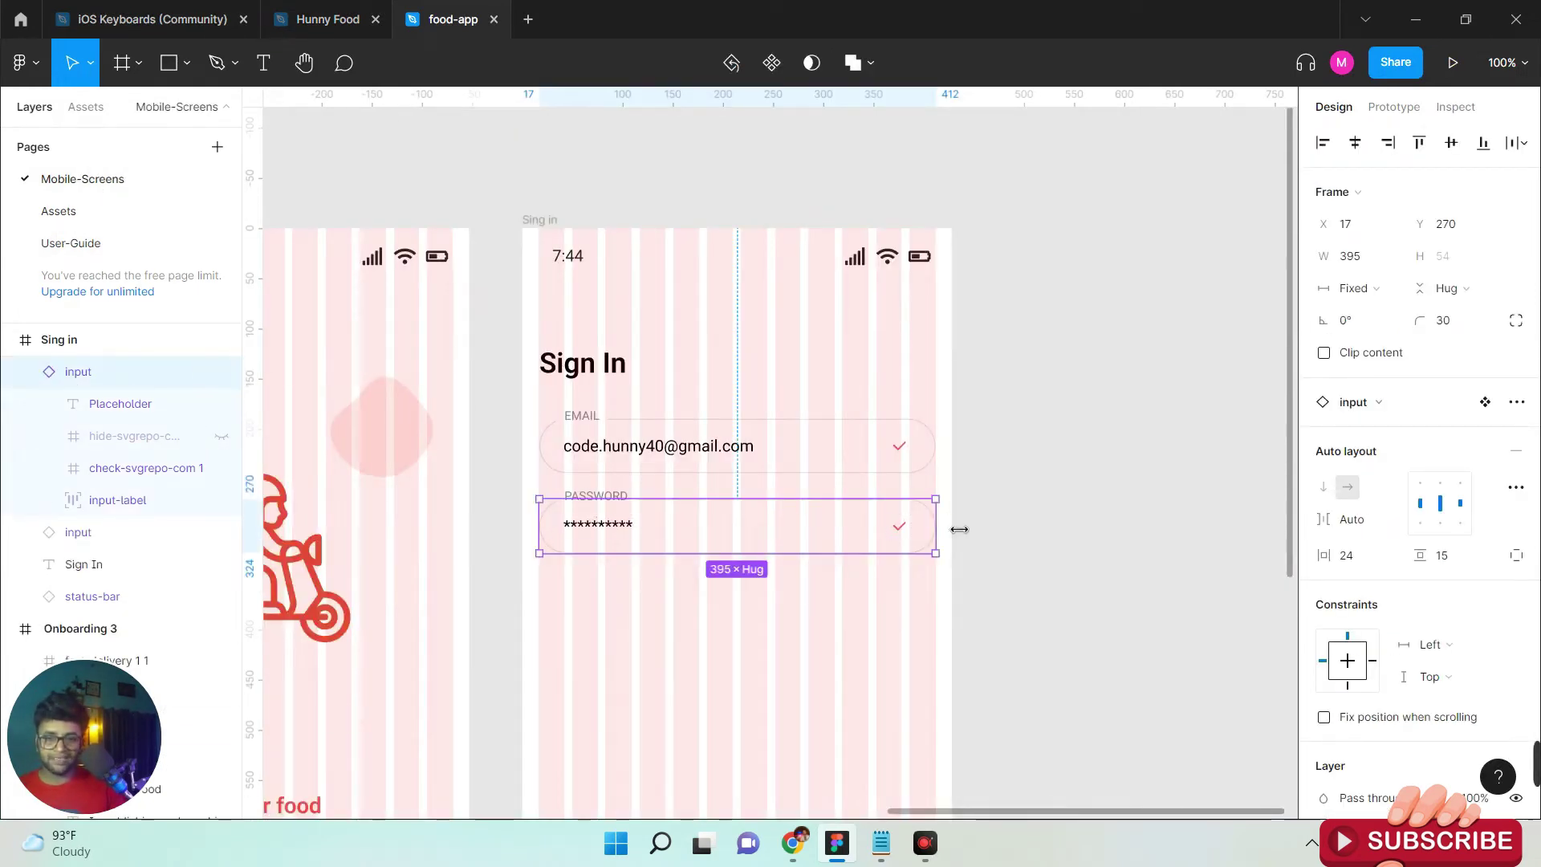
left_click(905, 536)
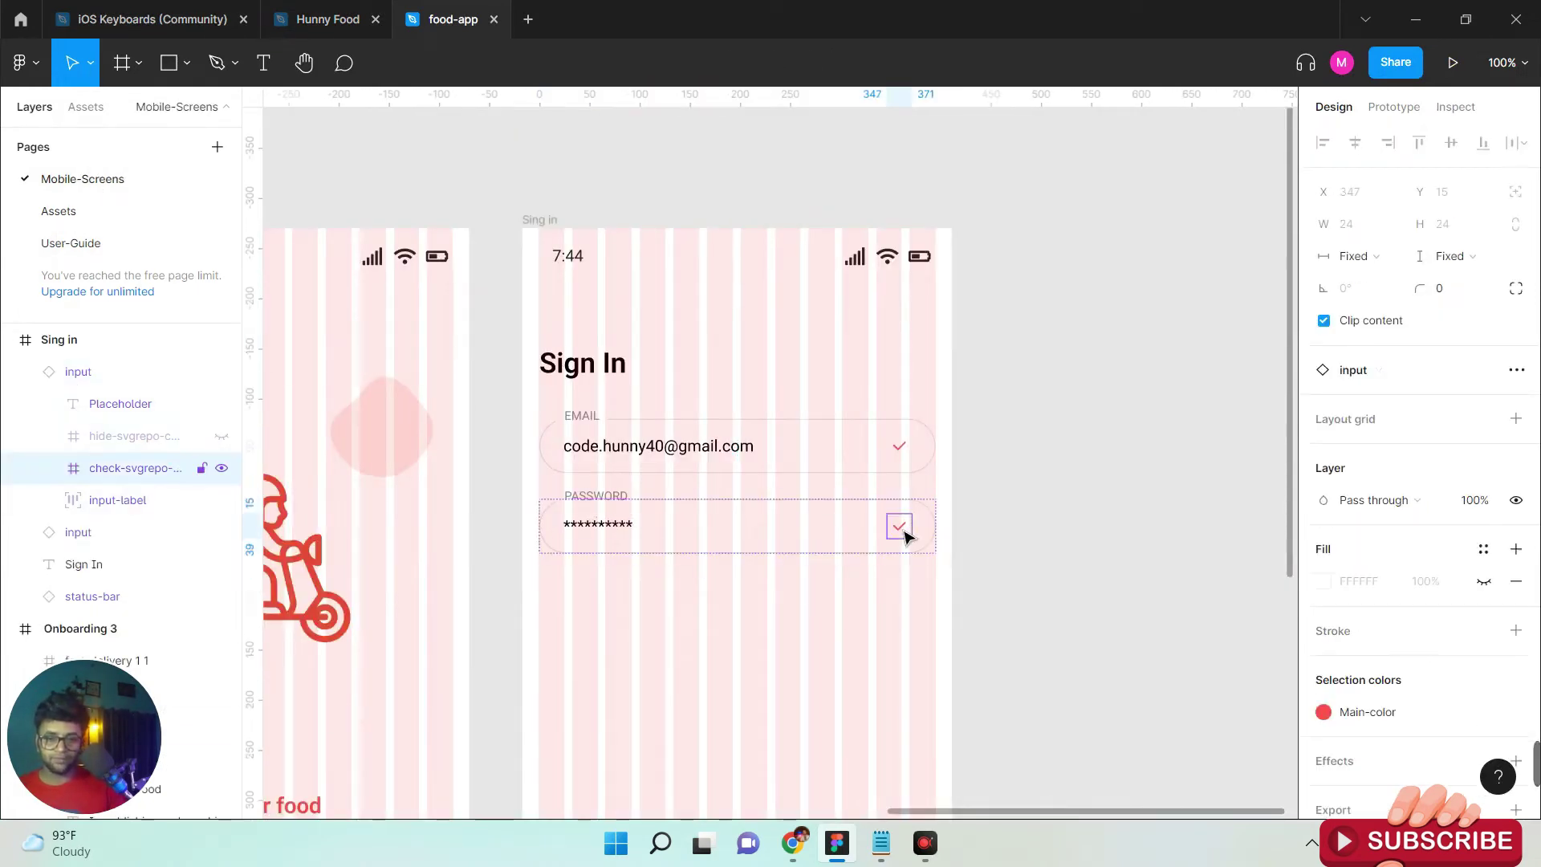
left_click(221, 469)
left_click(215, 407)
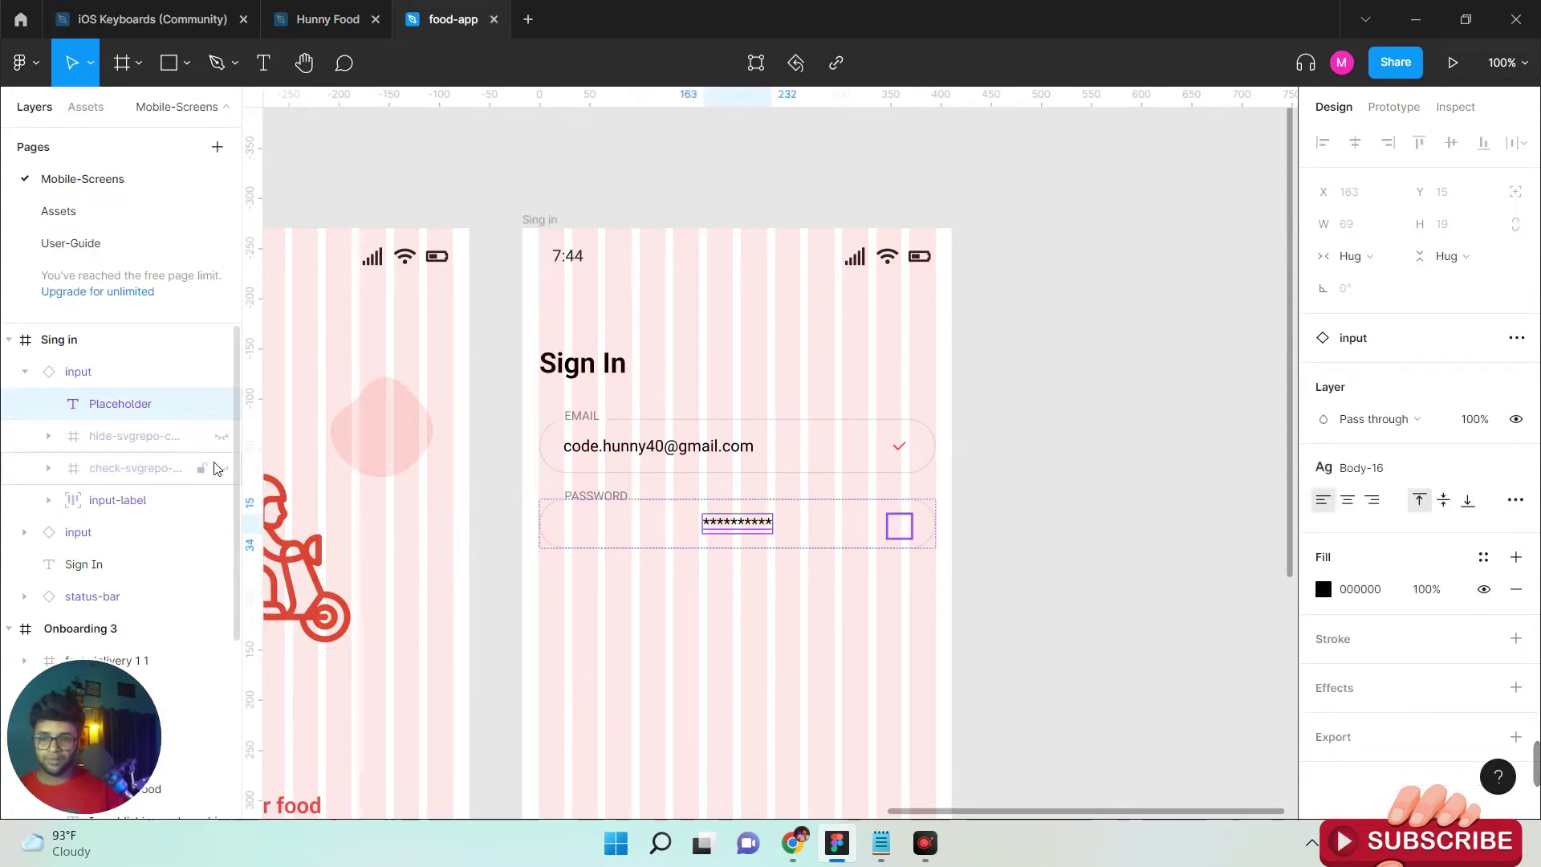
left_click(199, 482)
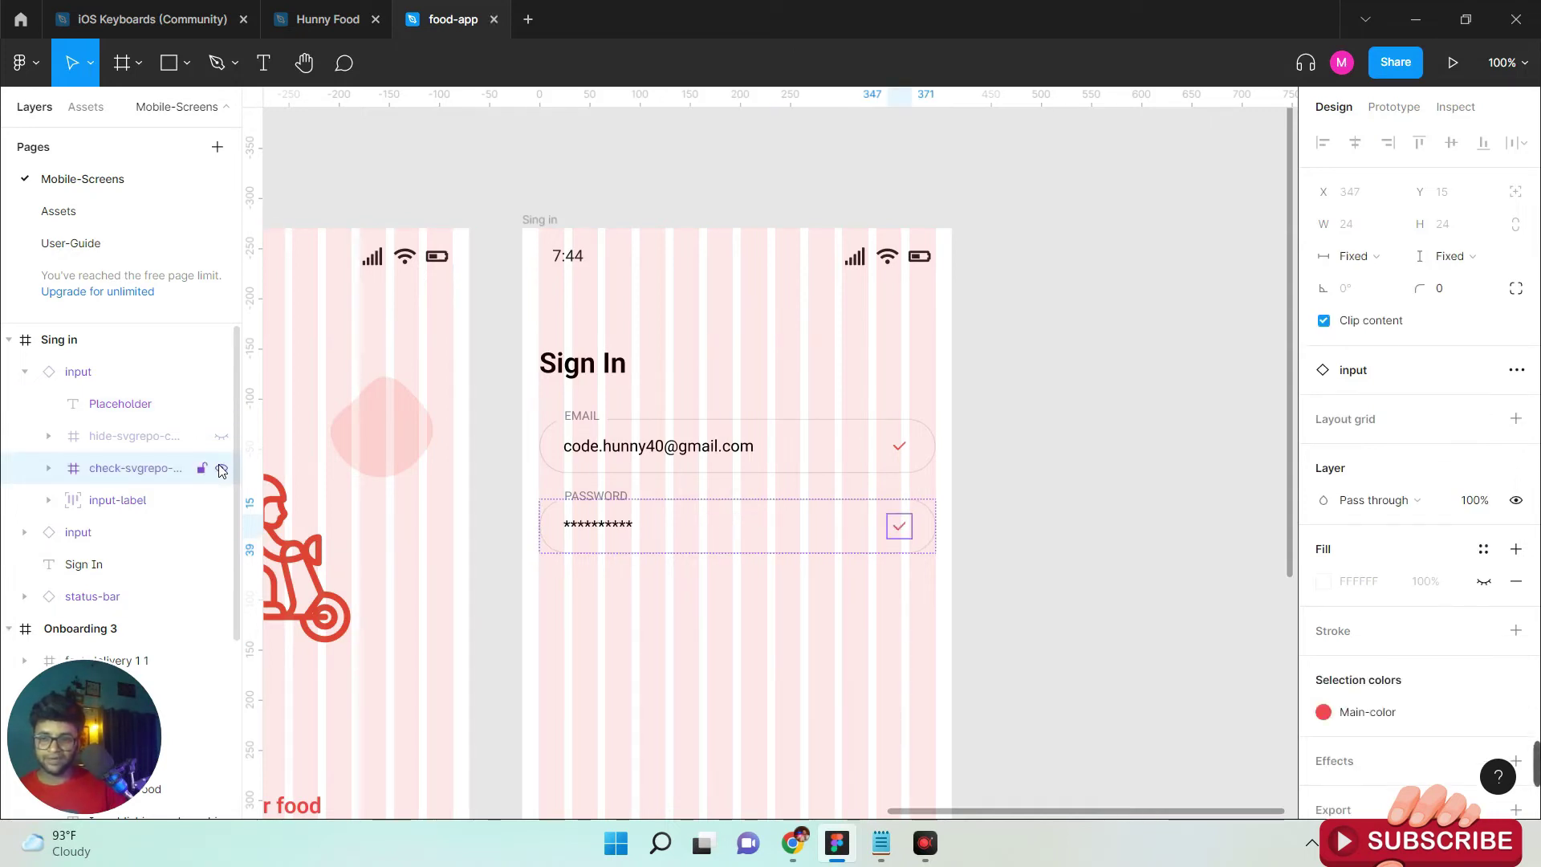
left_click(220, 469)
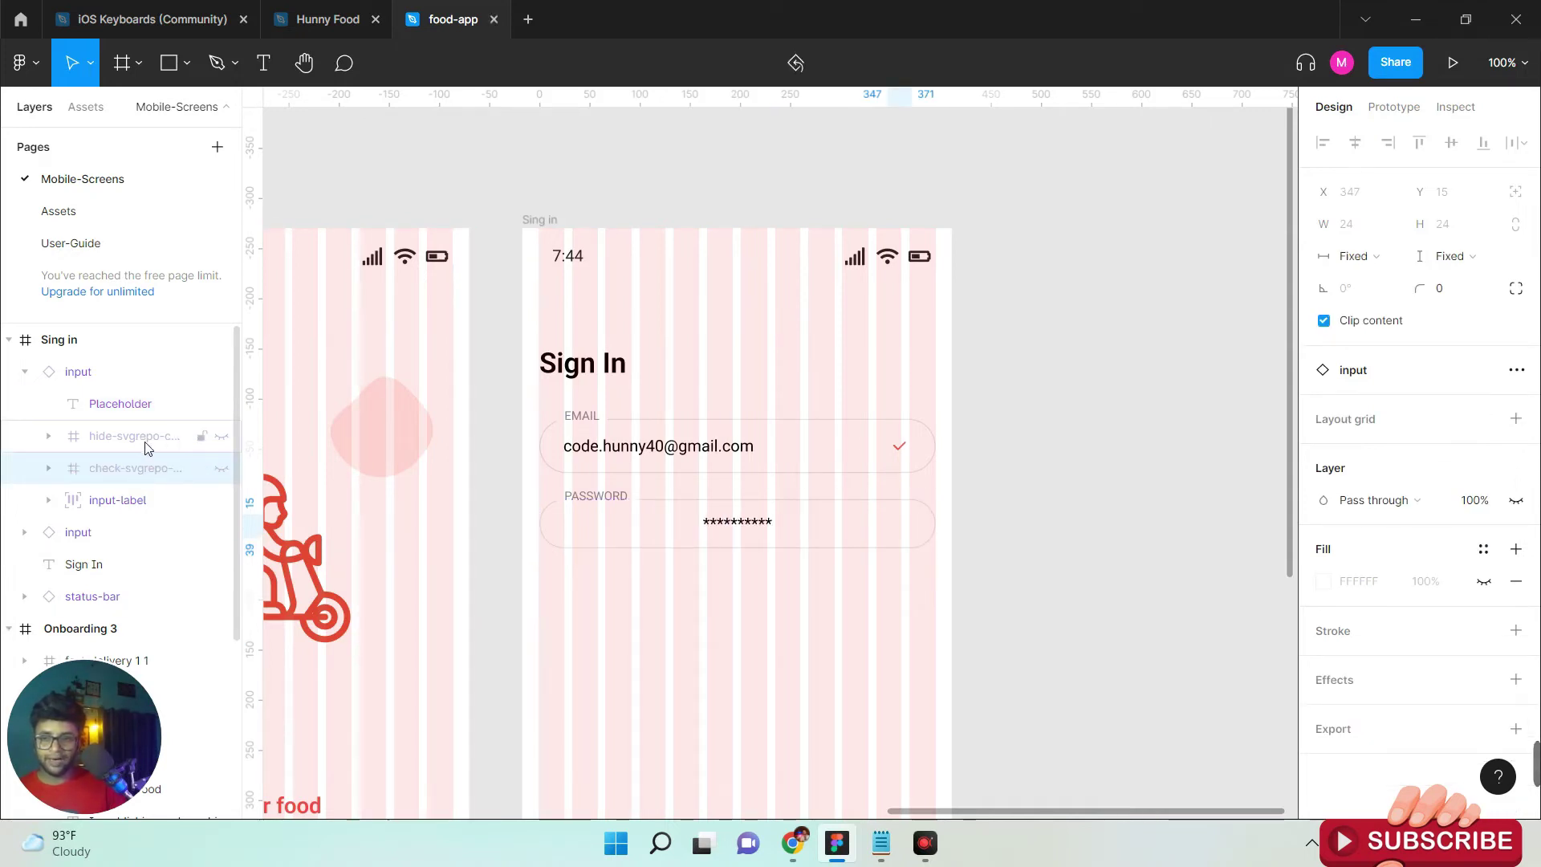
left_click(221, 438)
left_click(963, 543)
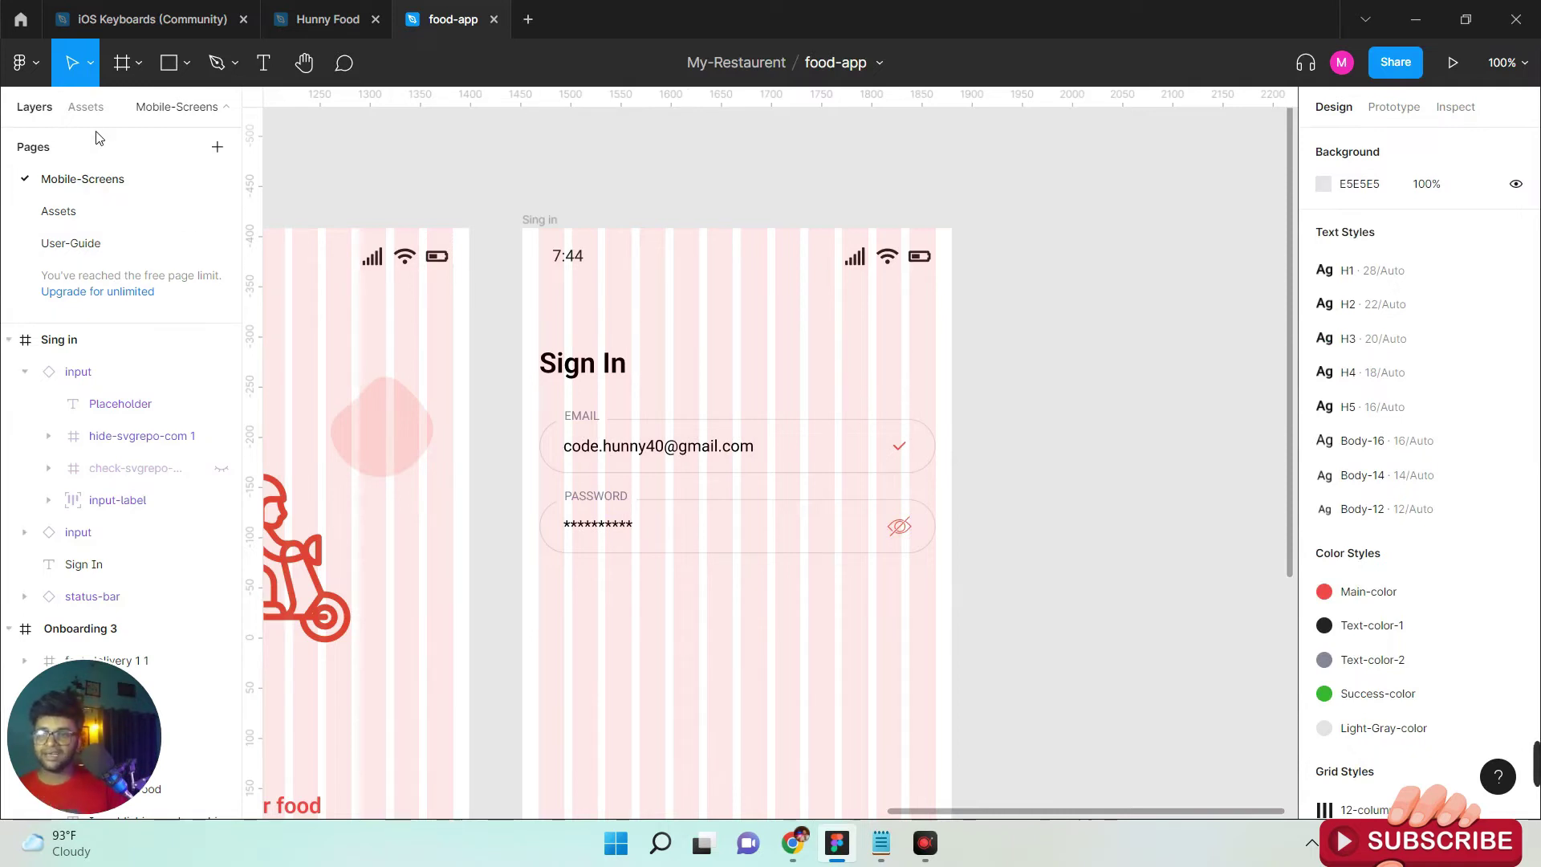
- Review the User-Guide and Assets pages, then go back to Mobile-Screens
left_click(84, 251)
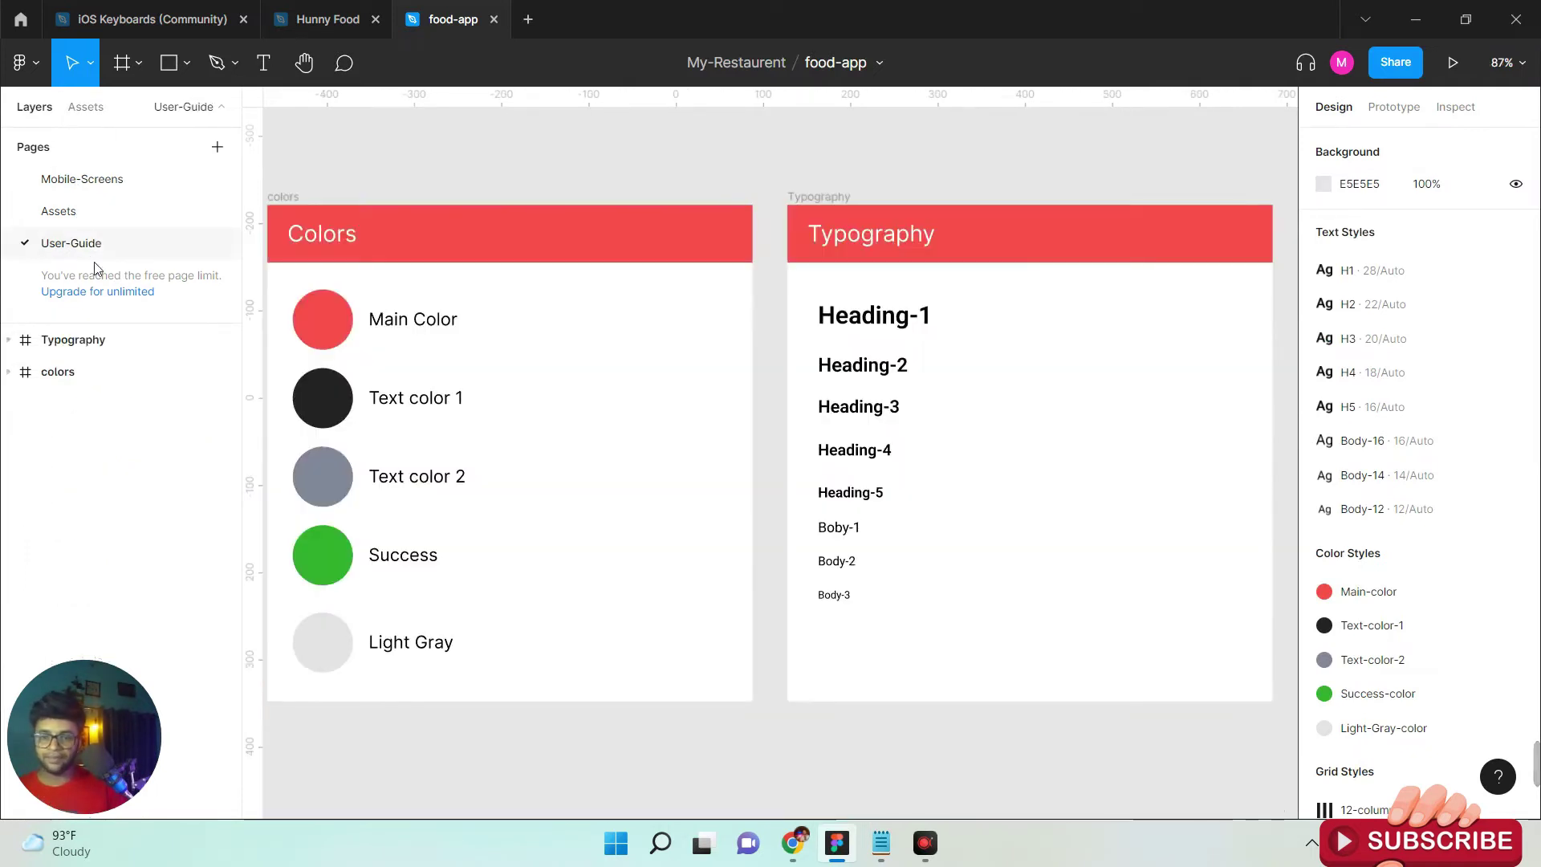
left_click(62, 221)
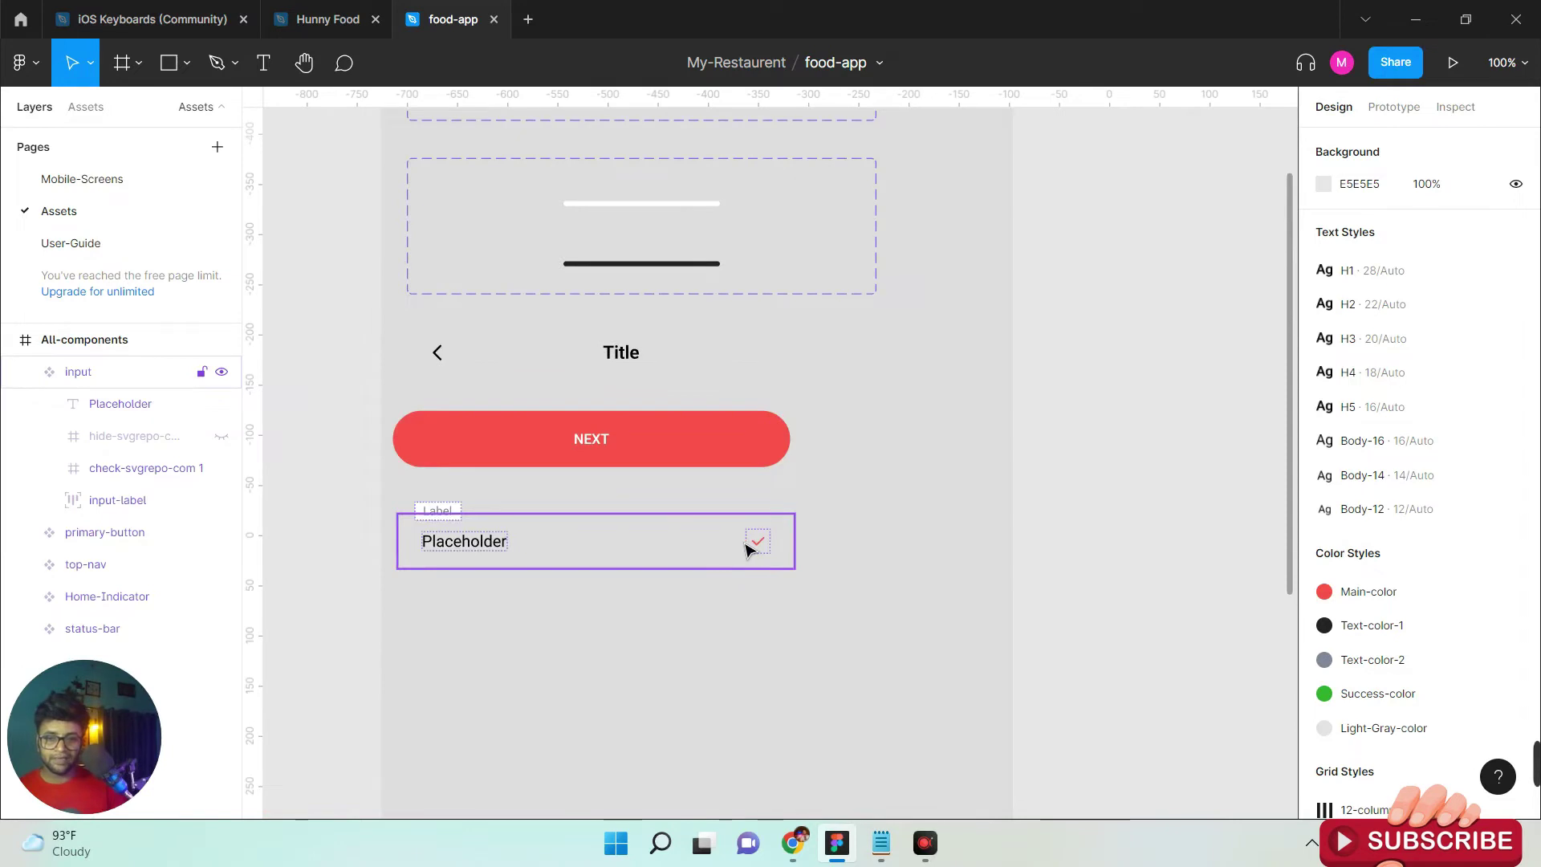
left_click(161, 471)
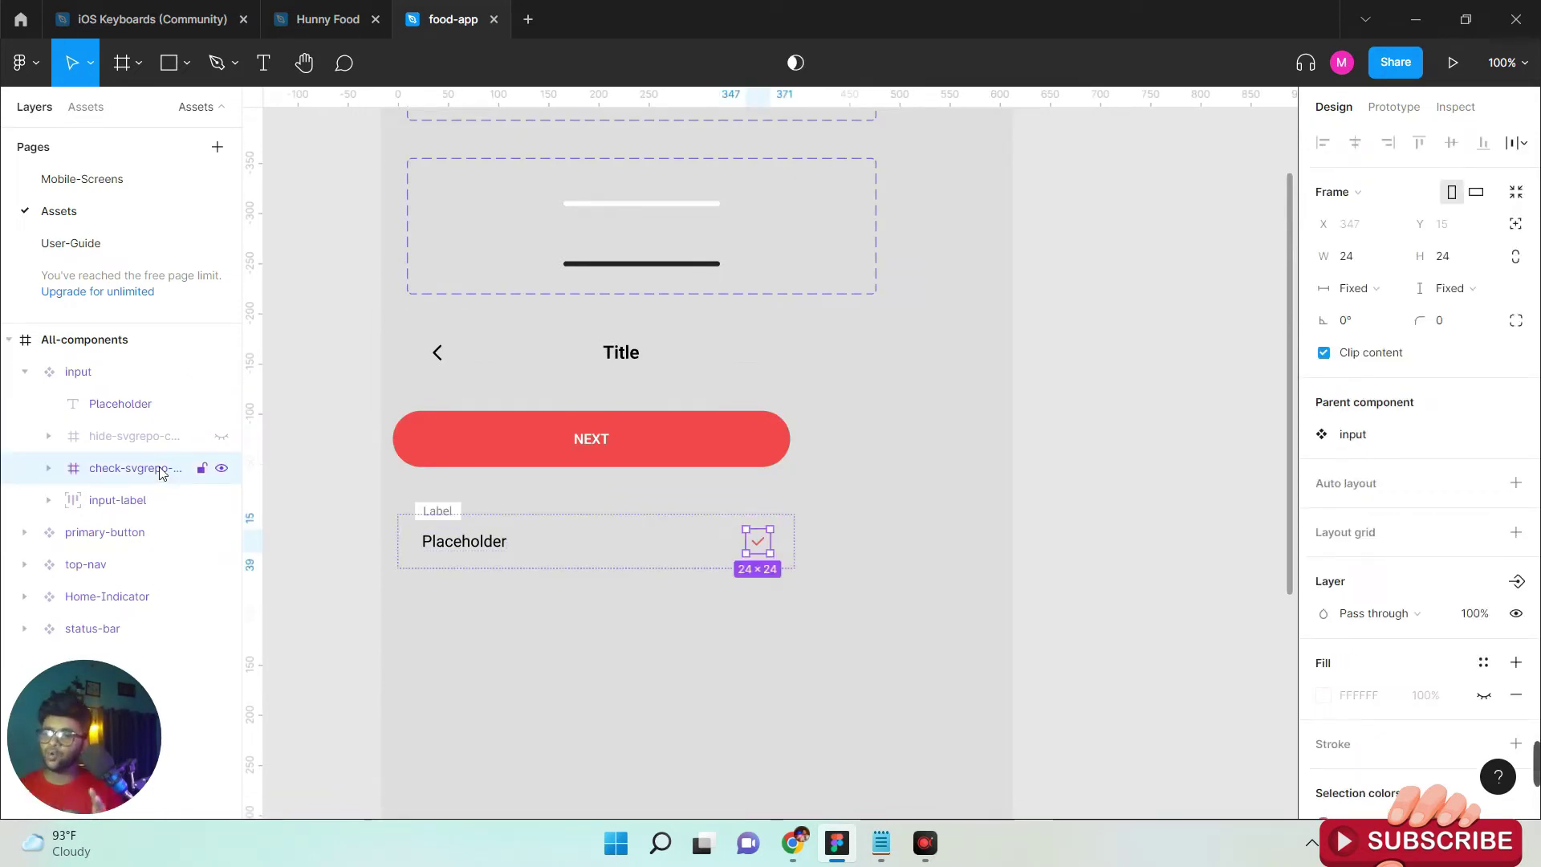
left_click(138, 180)
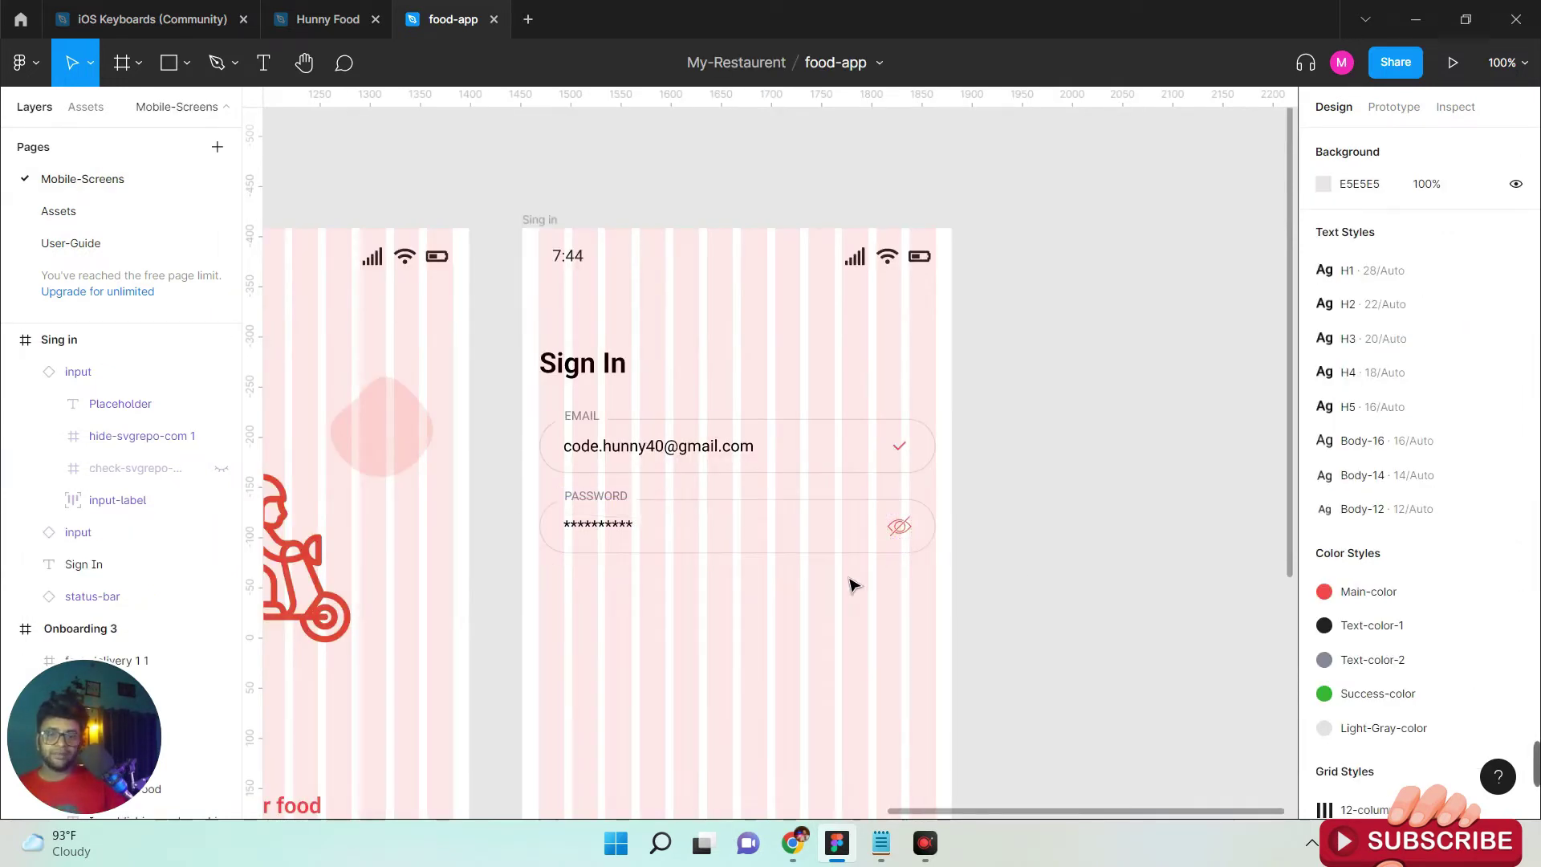
- Nudge the Sign In password field slightly lower, below the email field
left_click(707, 460)
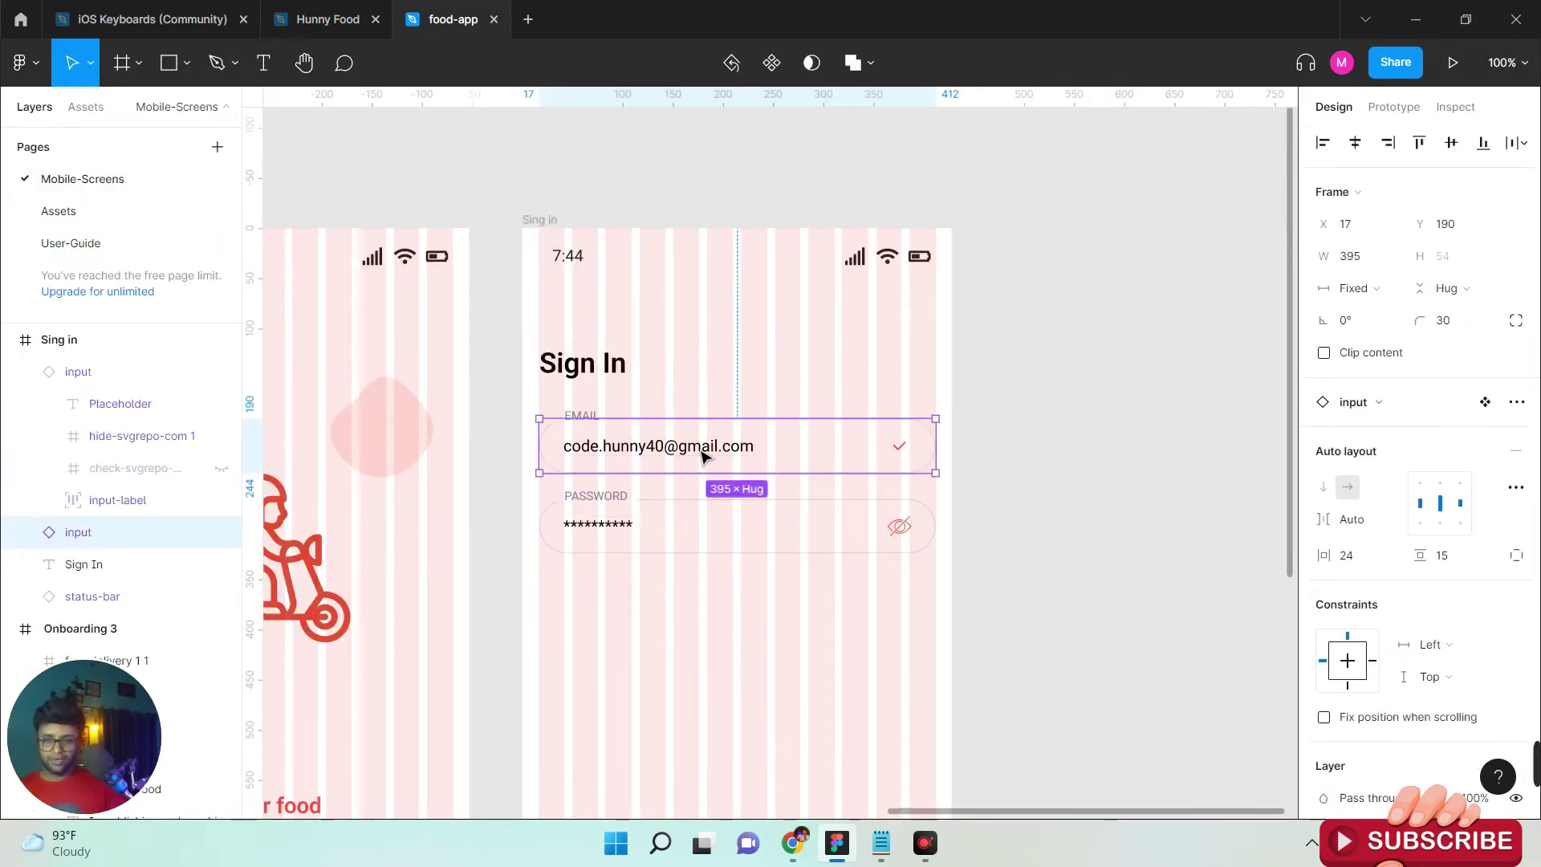
left_click(700, 528)
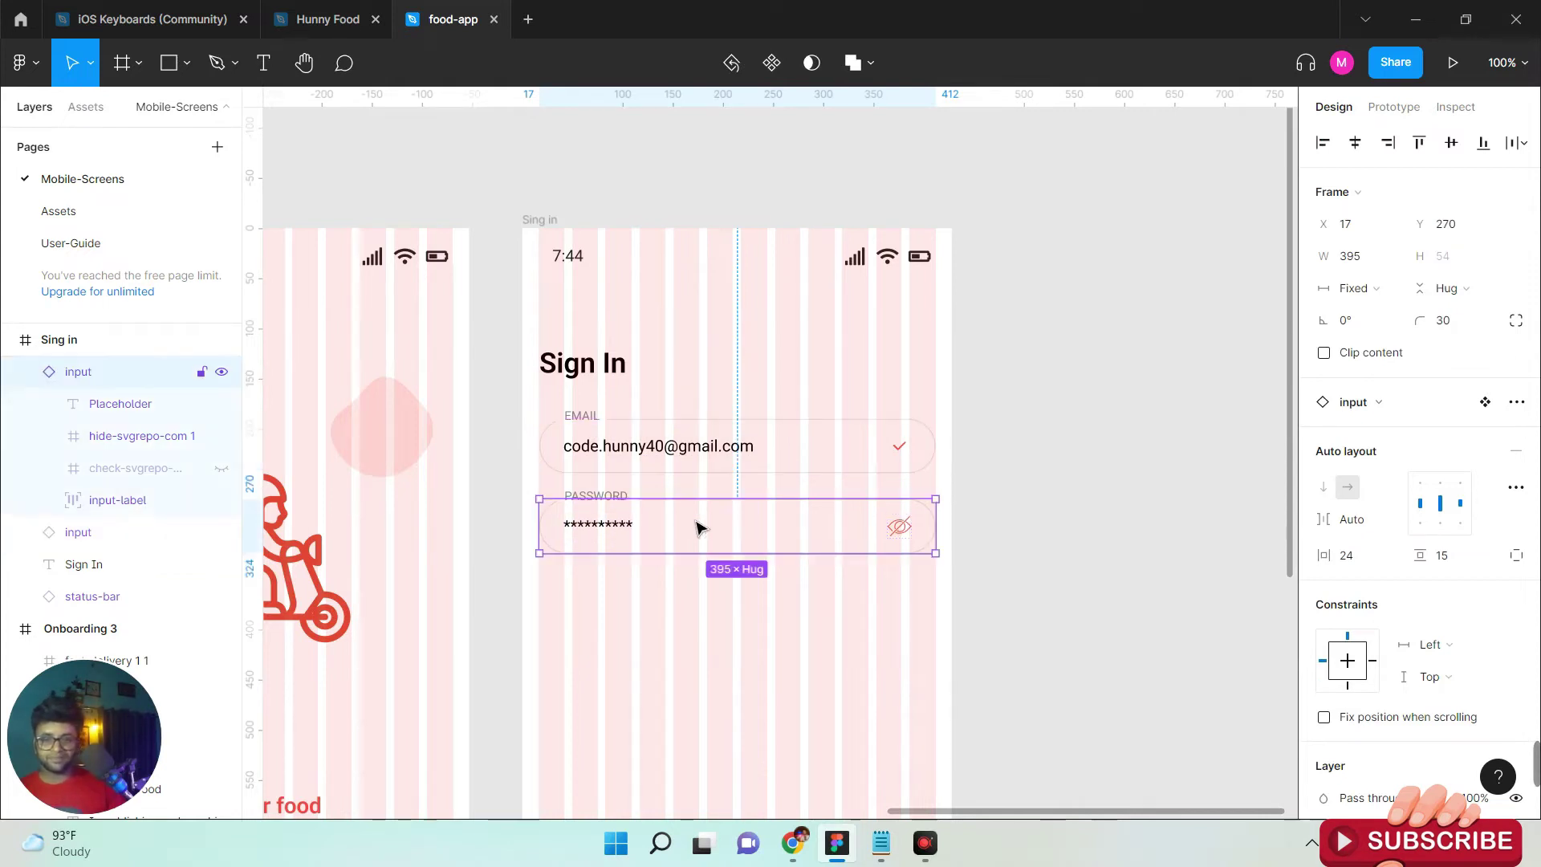
key("Down")
key("Down")
key("Down")
key("Down")
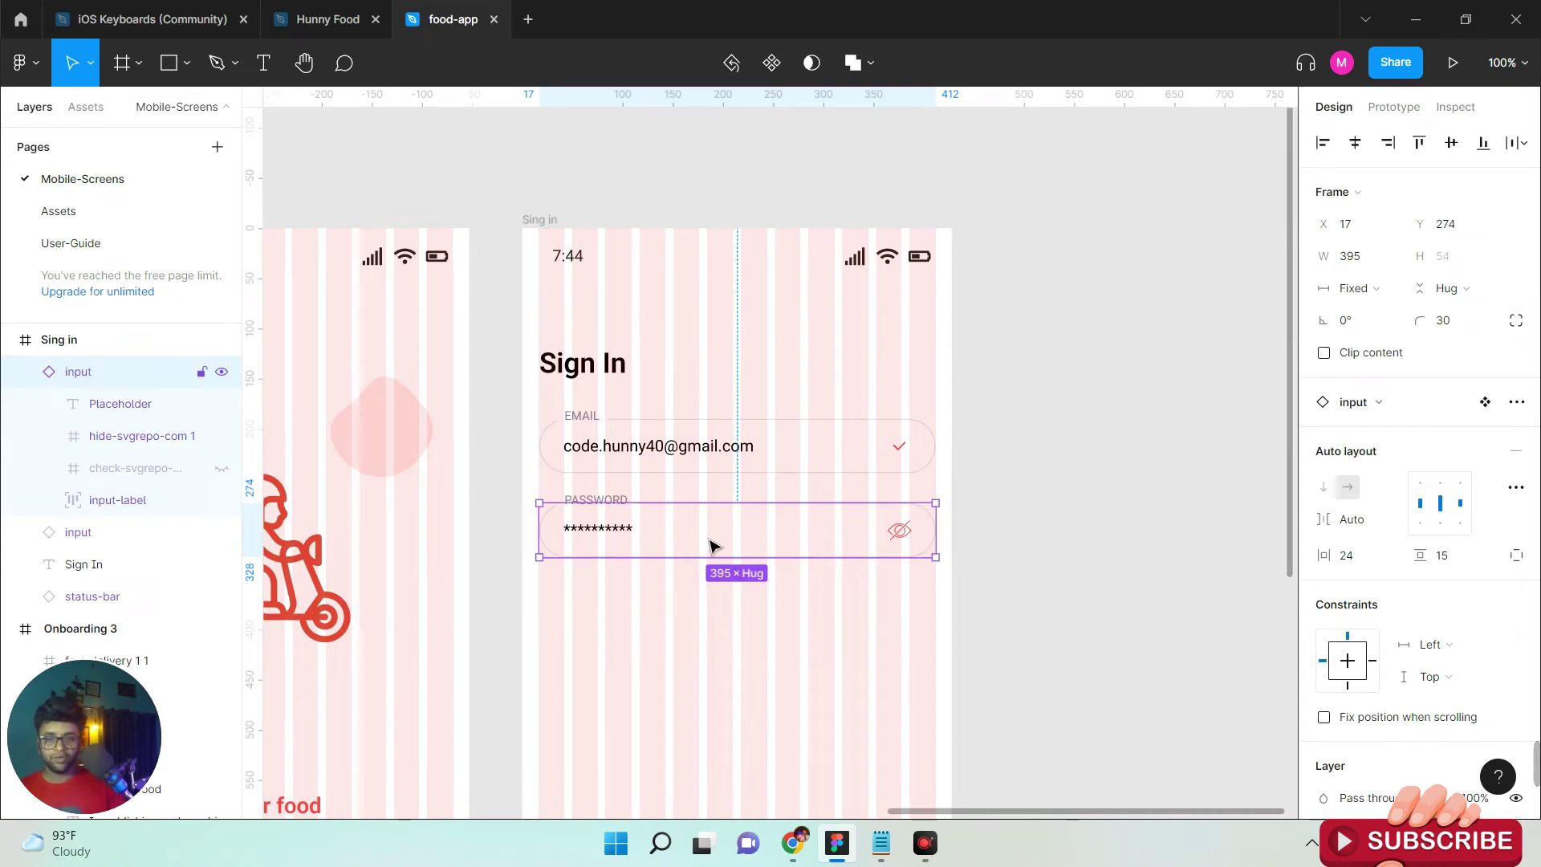
key("Down")
key("Down")
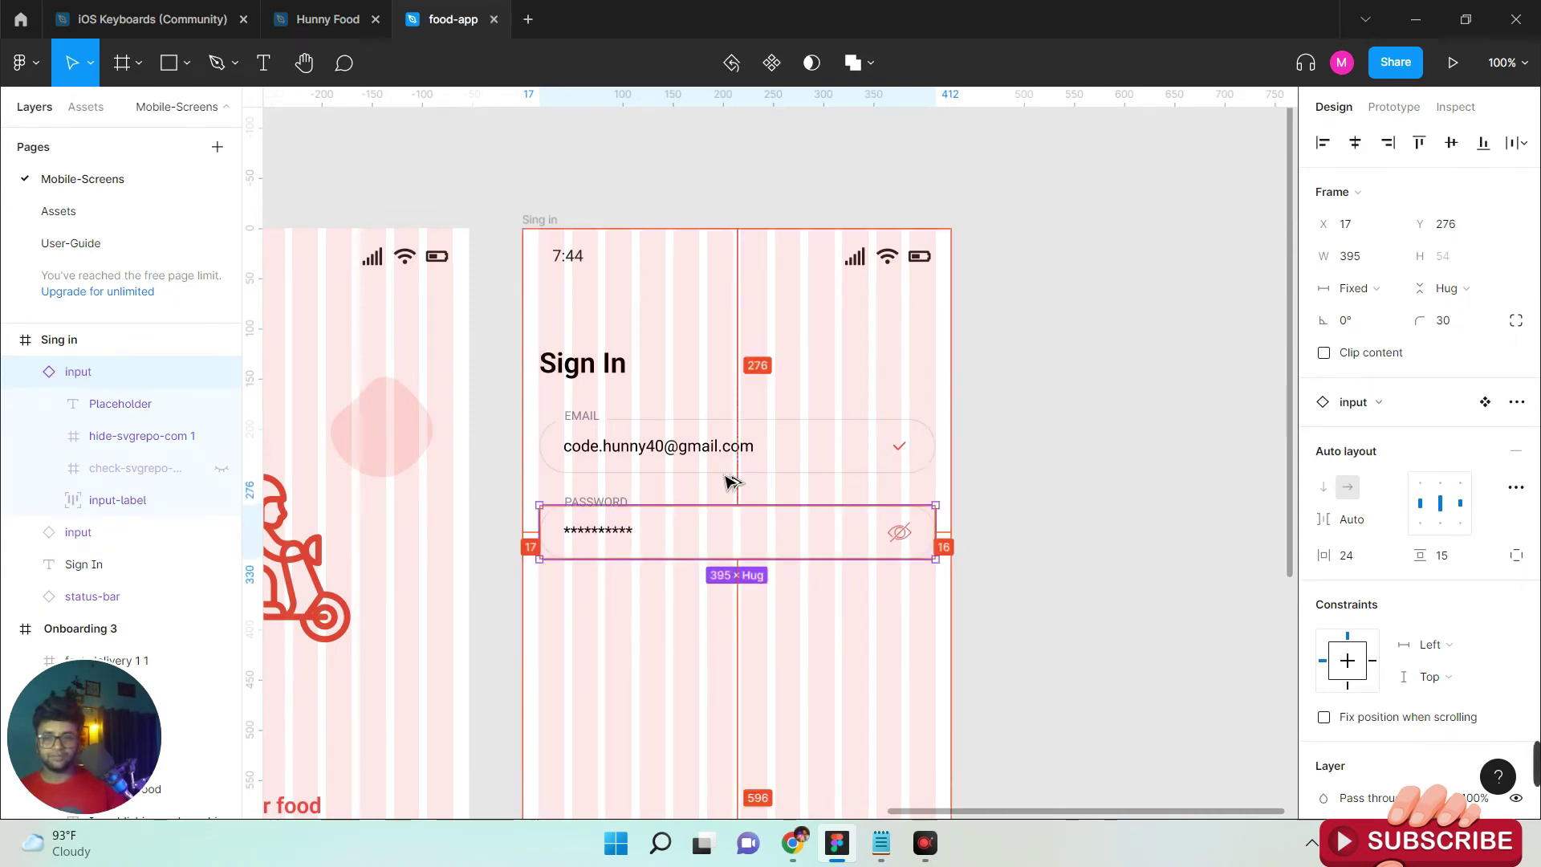
left_click(1145, 482)
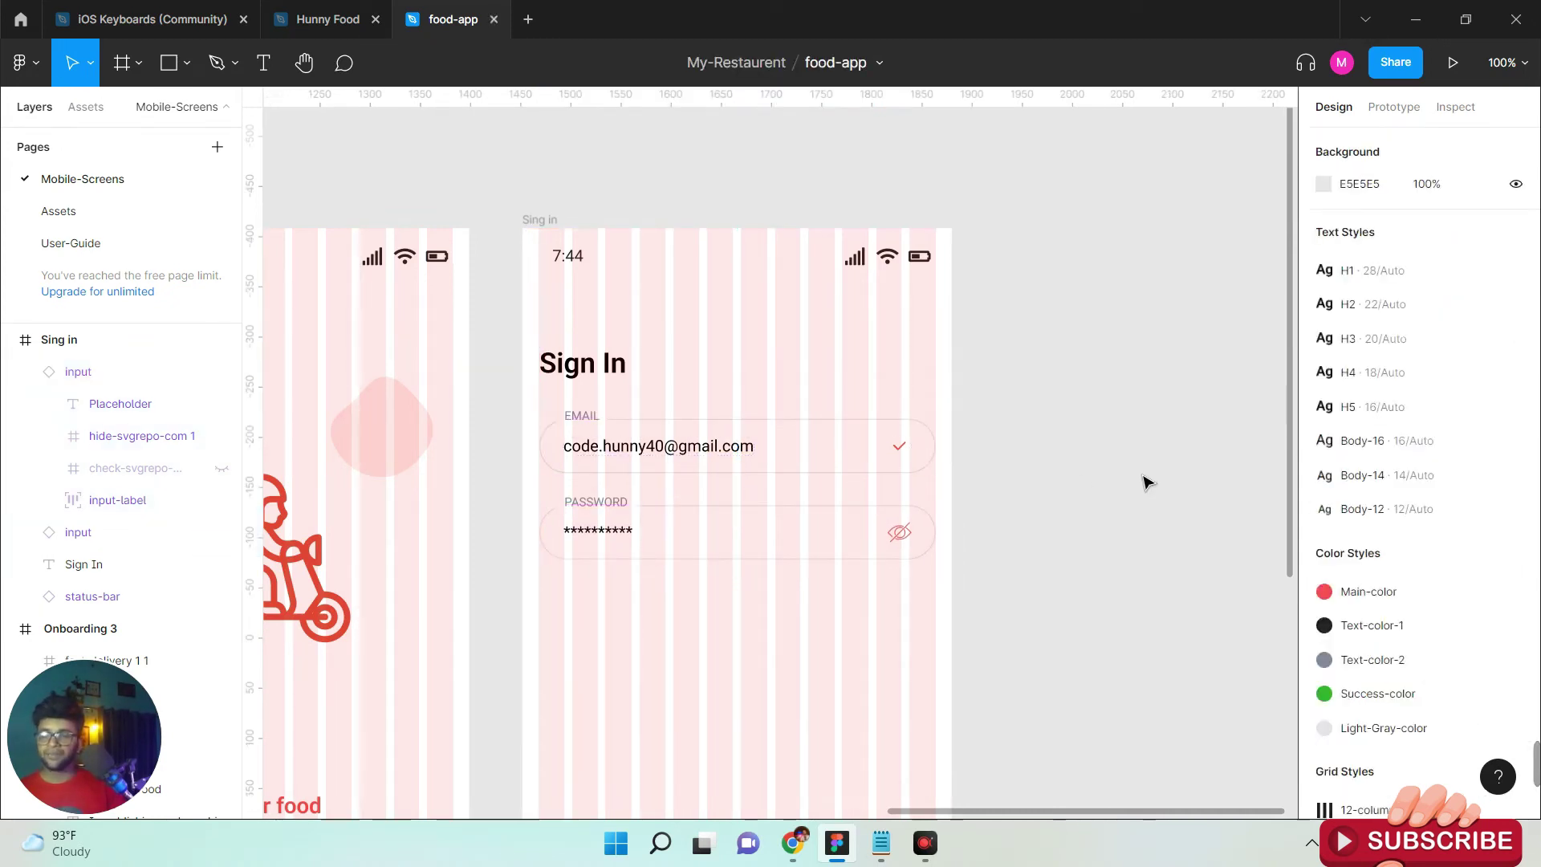
- Glance at the Hunny Food reference, then select the password input in the food-app layers
left_click(318, 32)
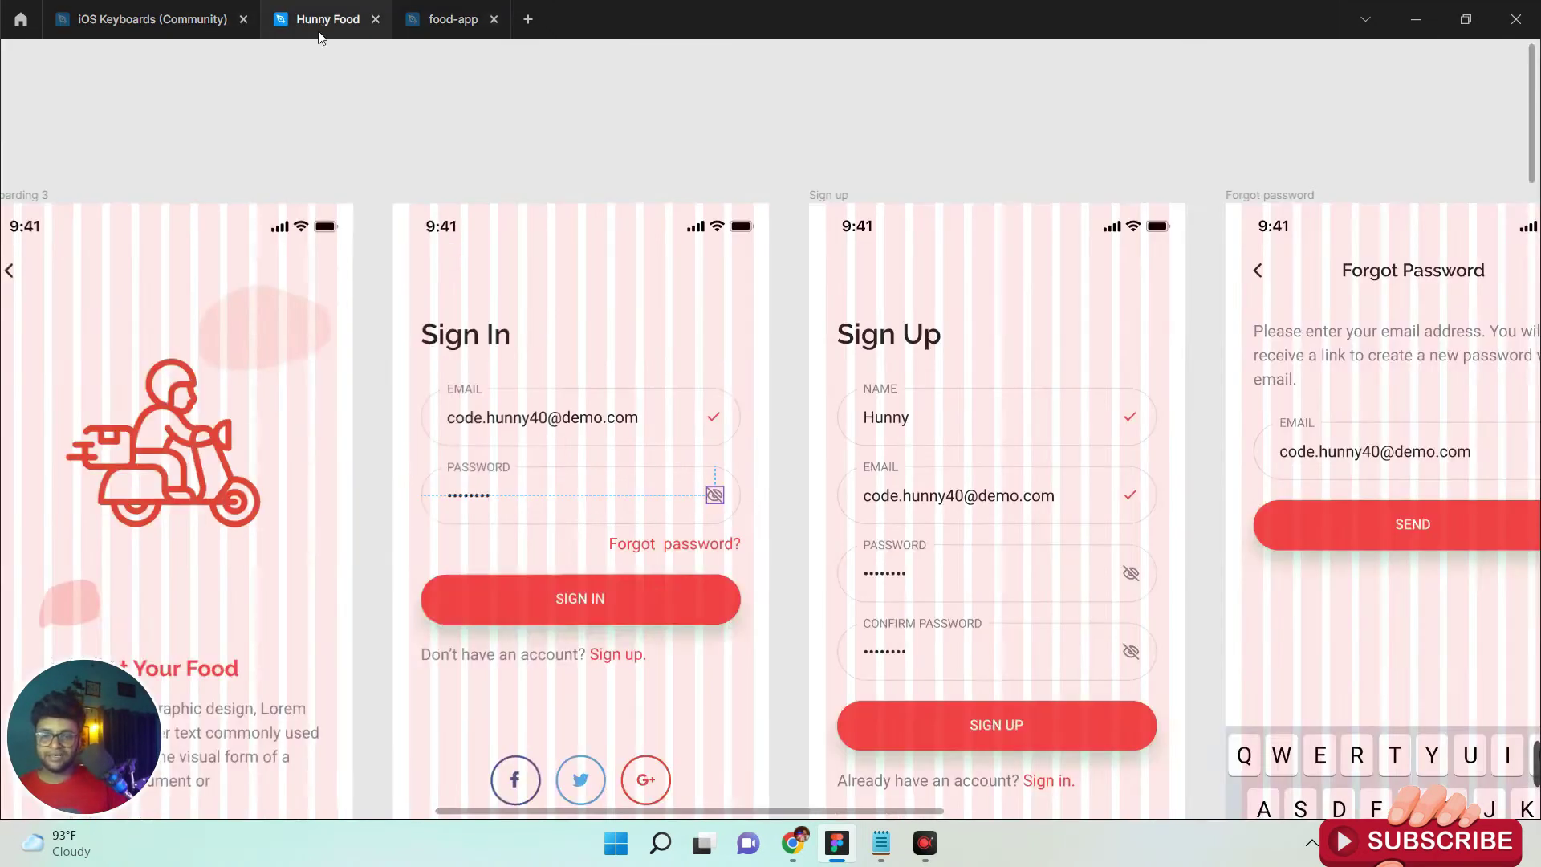
left_click(451, 19)
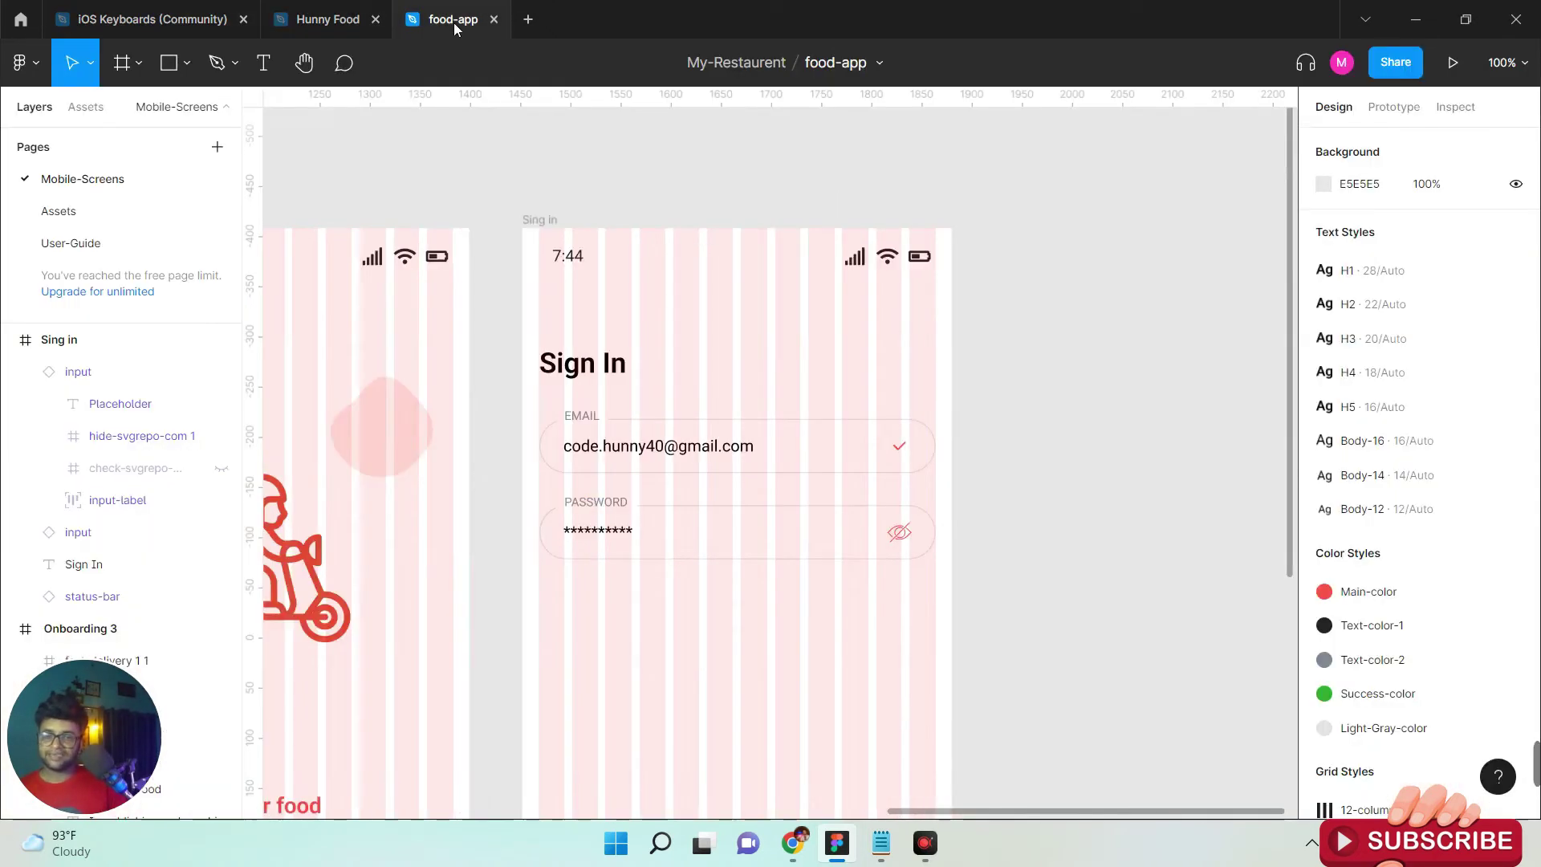
left_click(121, 405)
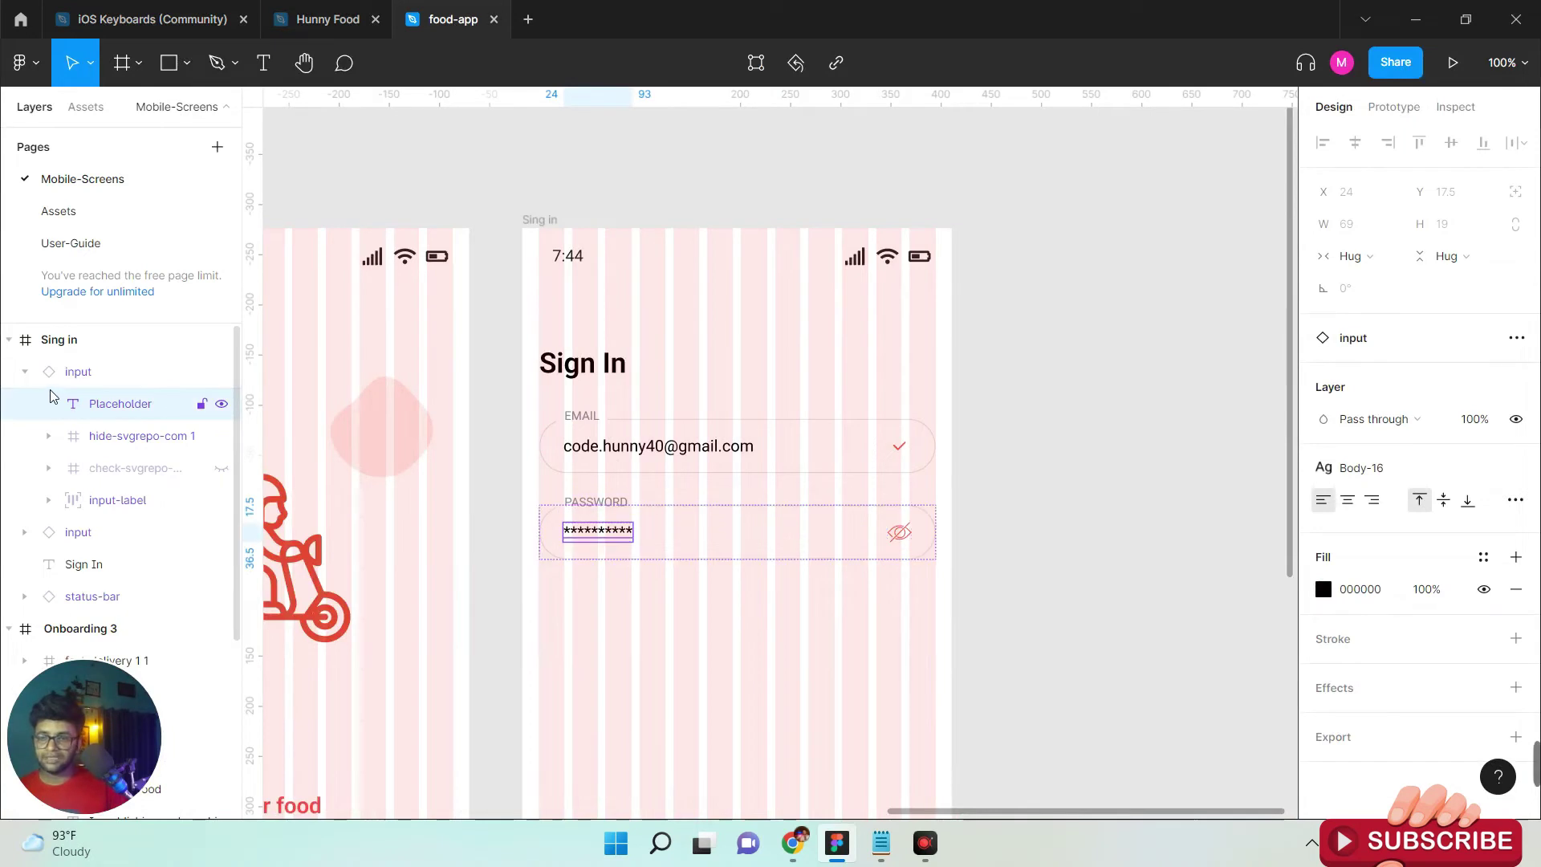
left_click(25, 371)
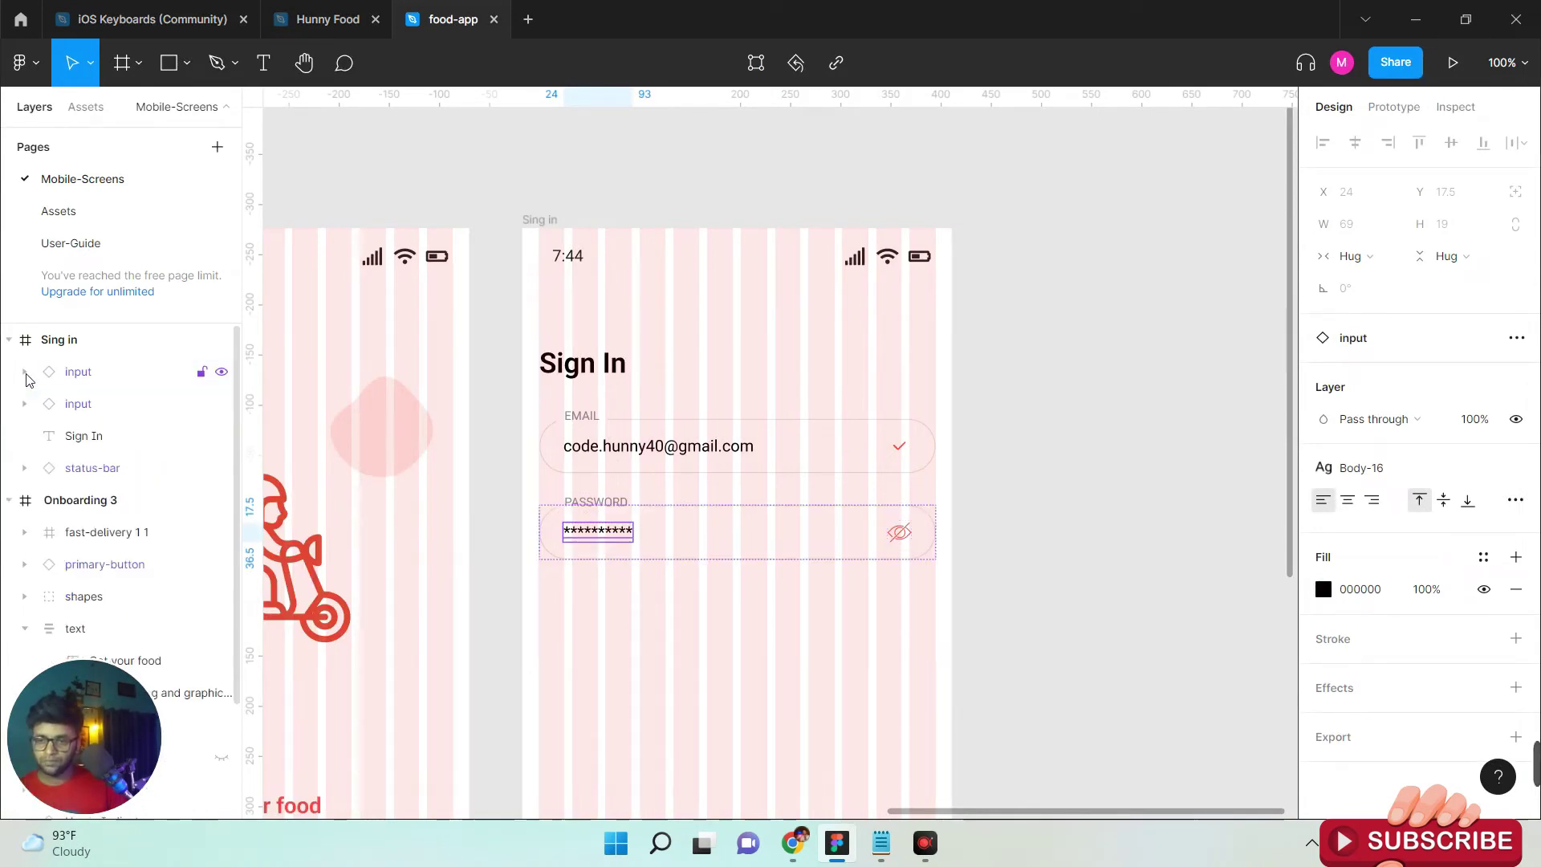
left_click(56, 404)
left_click(80, 372)
- Begin a text box below the password field, then discard it
key("t")
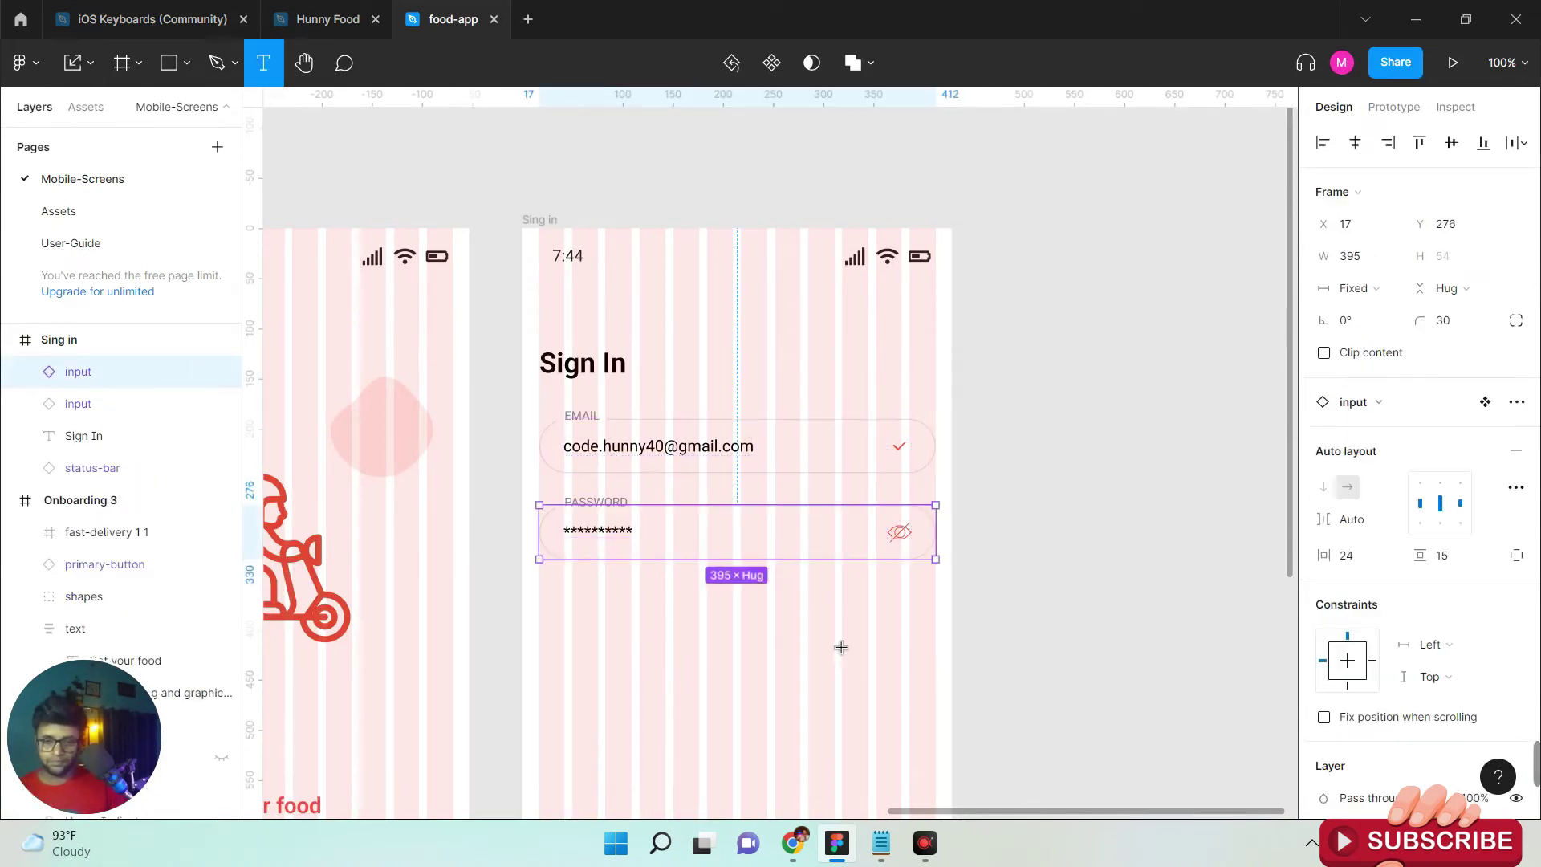
left_click(768, 605)
type("fo")
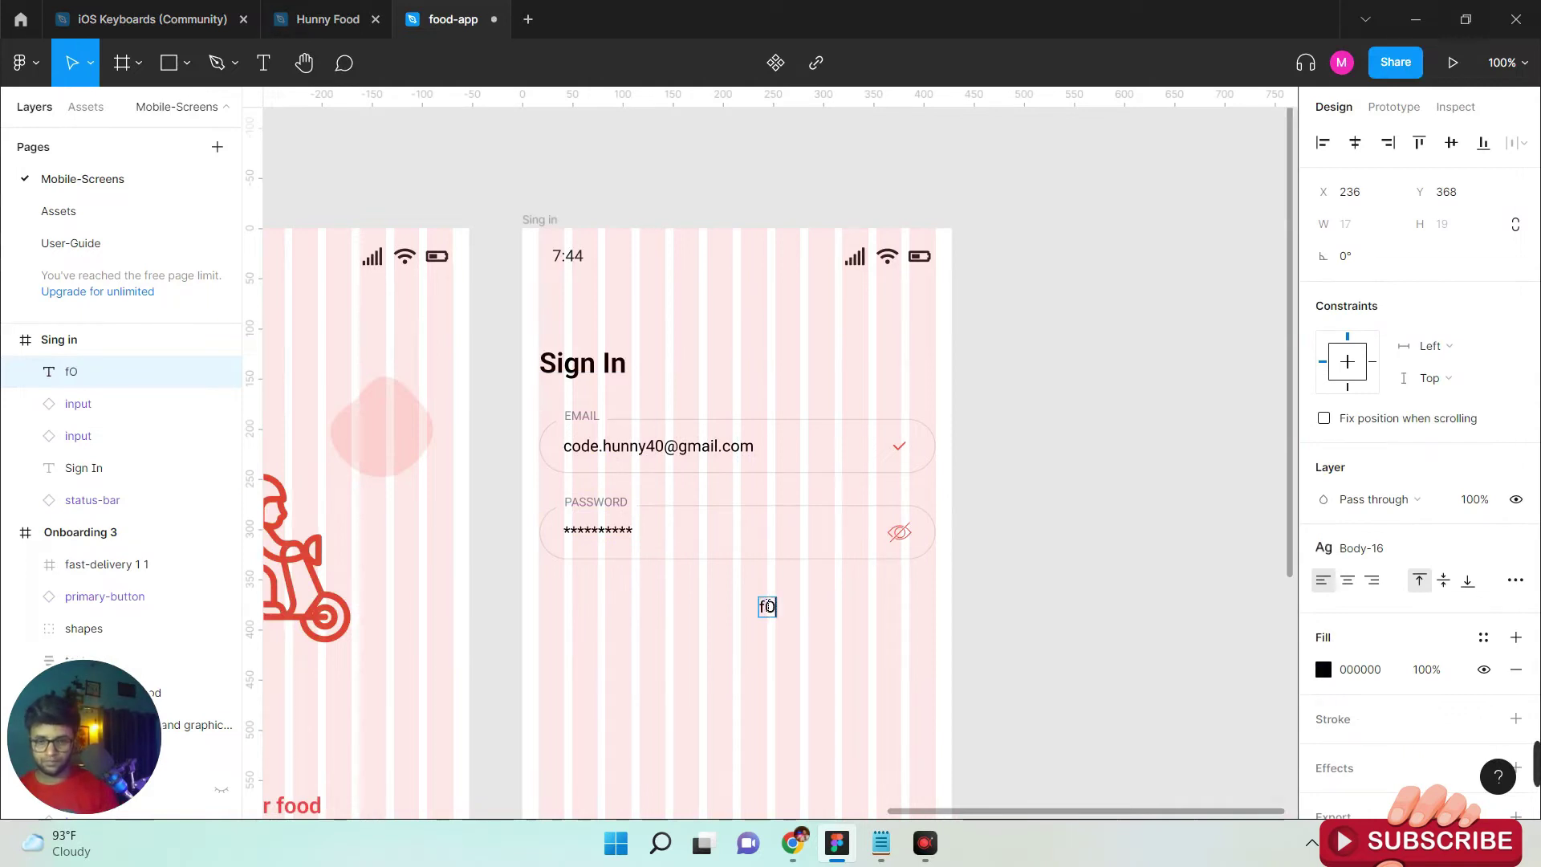
key("BackSpace")
key("BackSpace")
key("Escape")
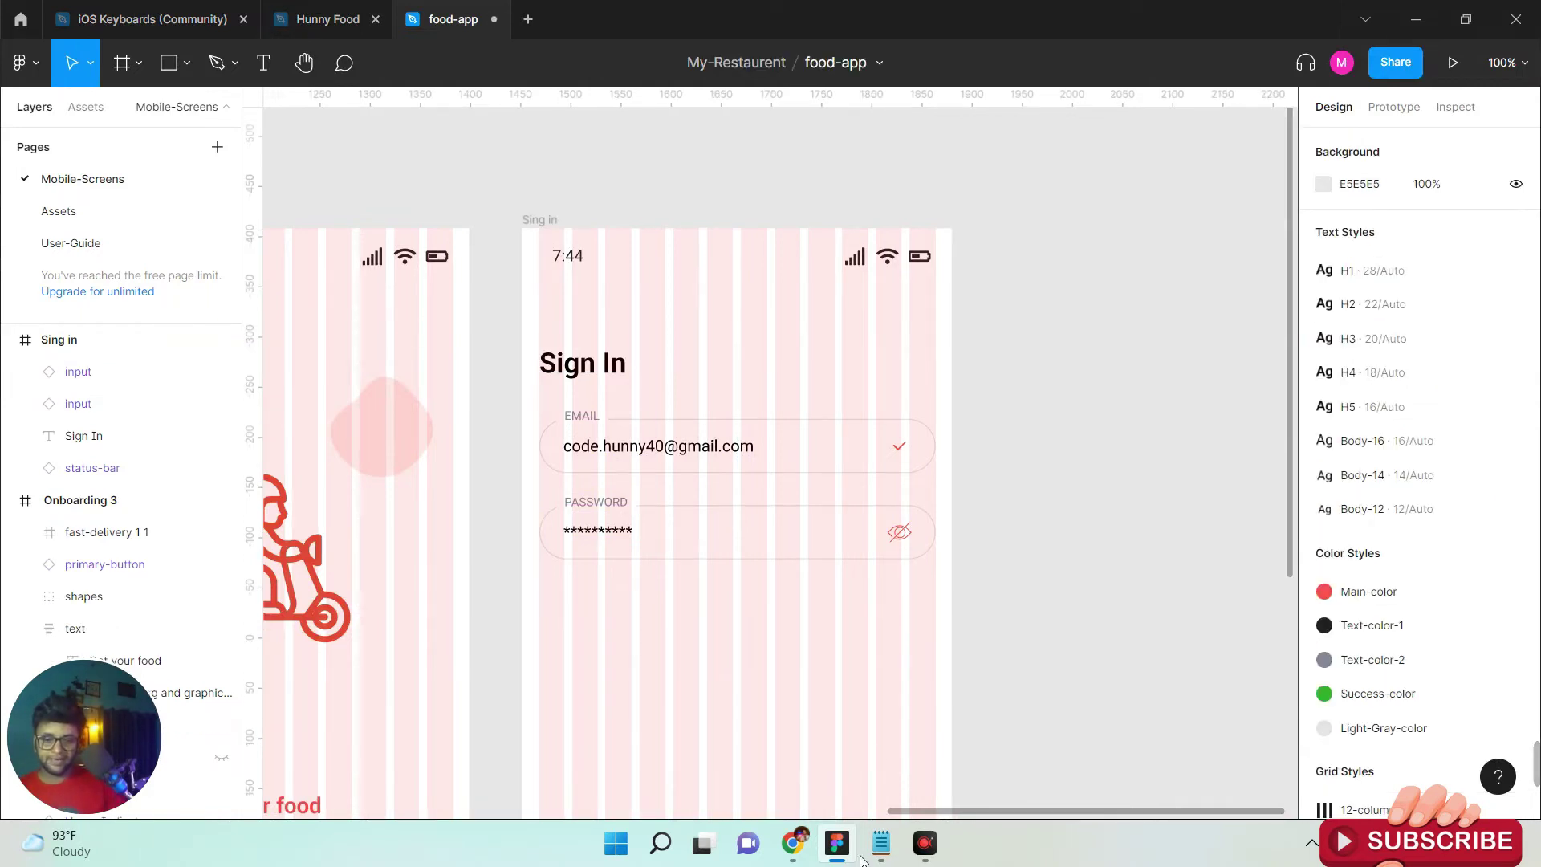
- Copy 'Forgot password?' from the notes and paste it as text below the password field
left_click(881, 843)
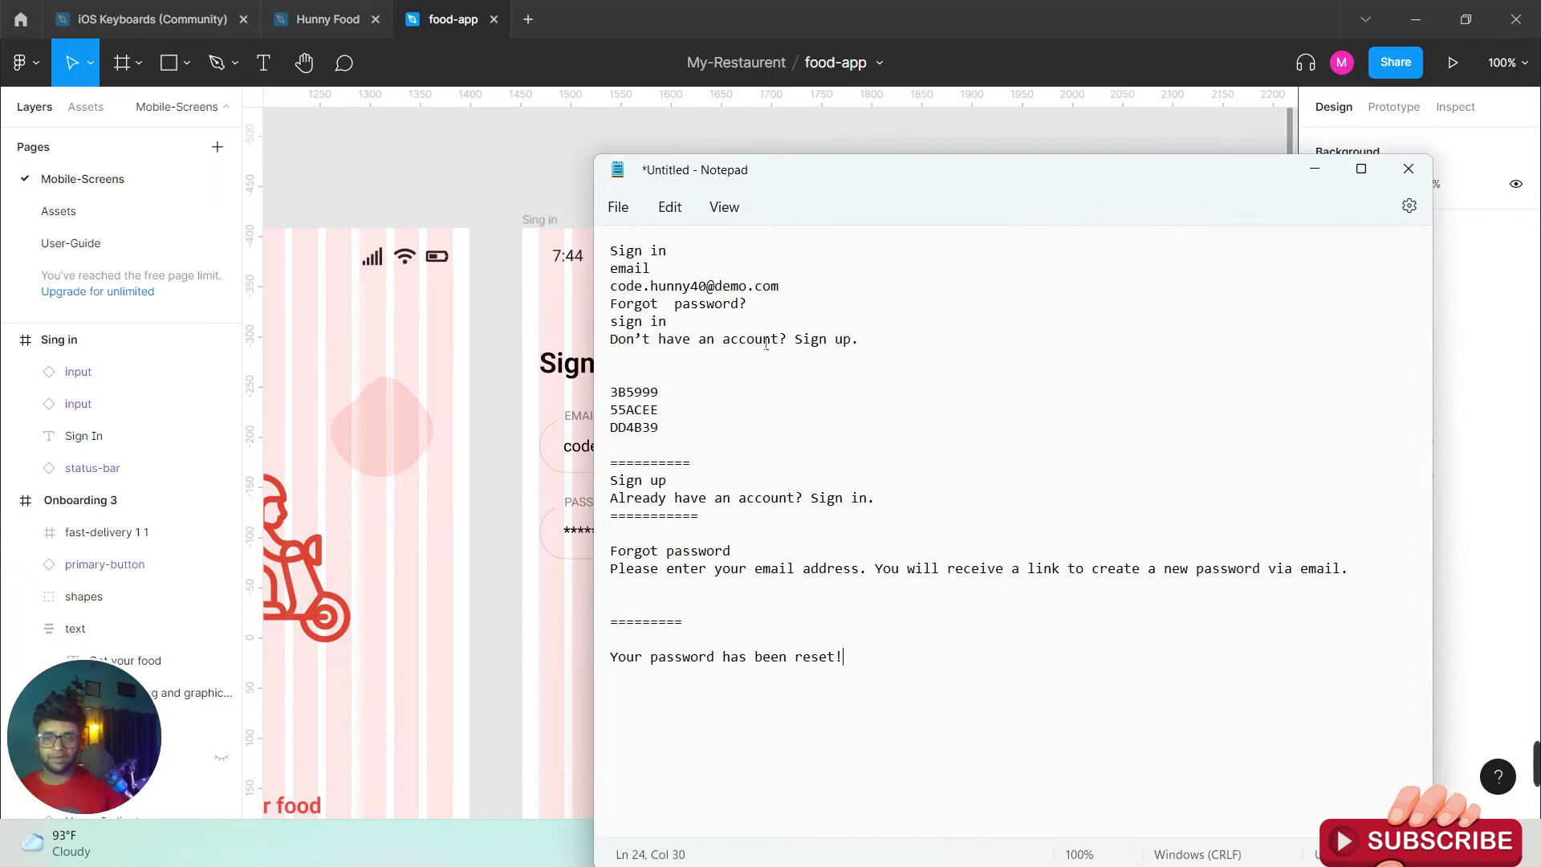
left_click_drag(750, 308, 640, 310)
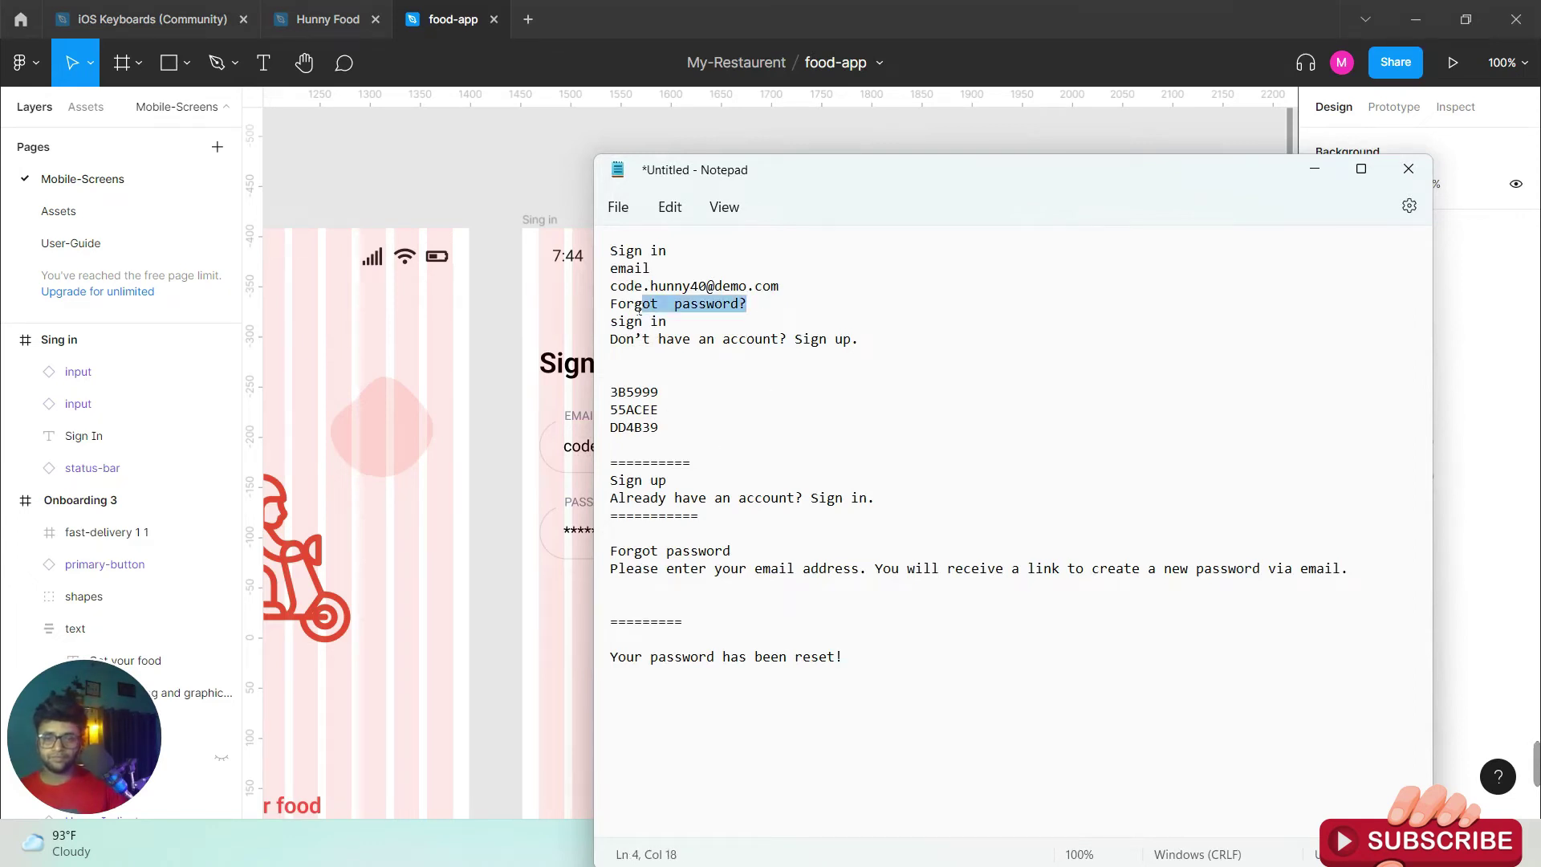
left_click(1314, 169)
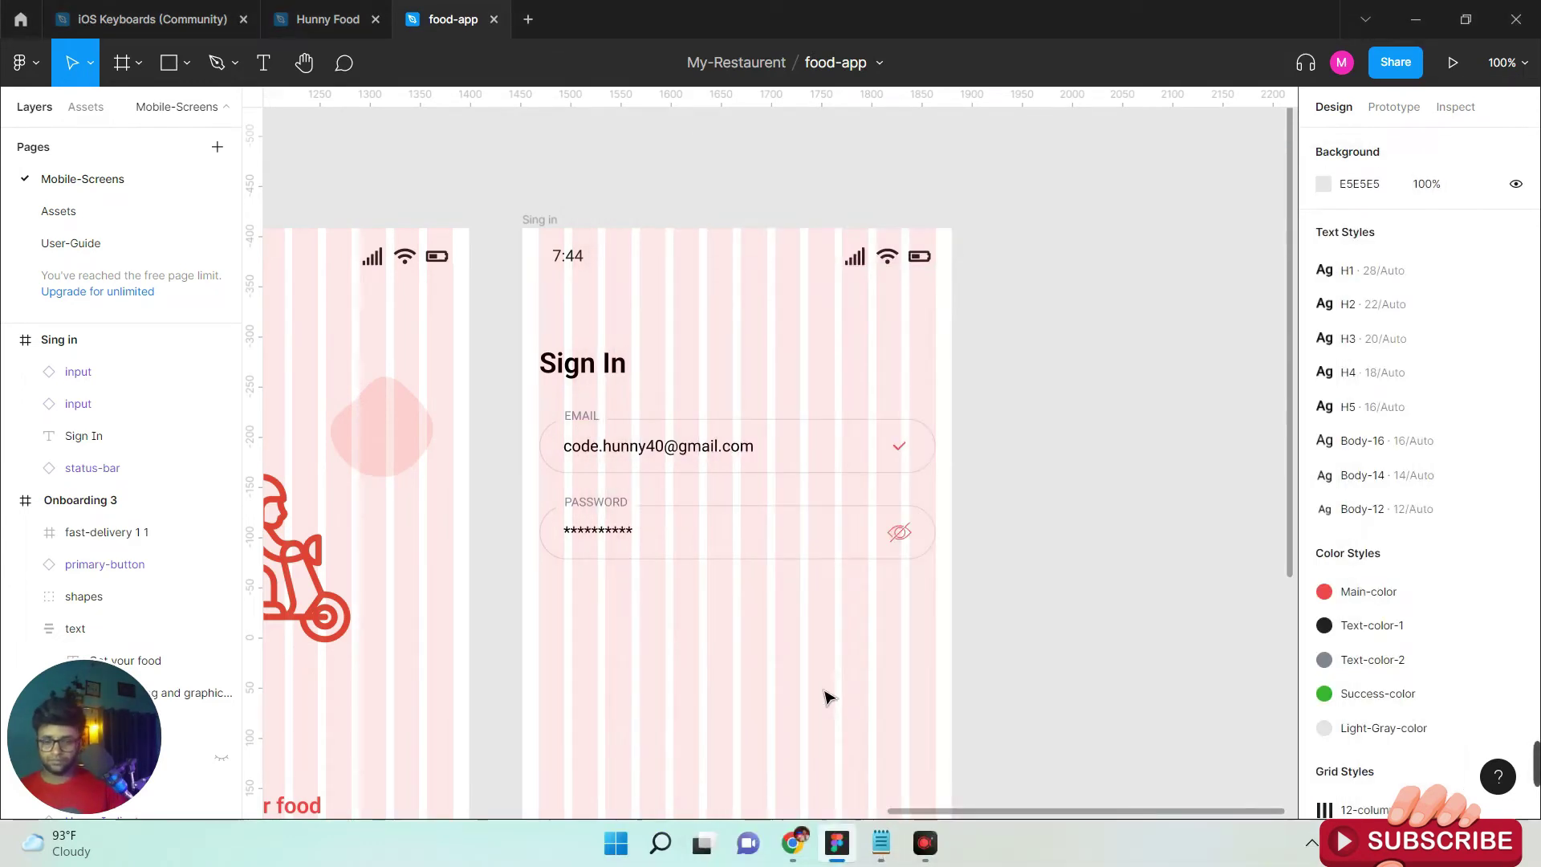
key("t")
left_click(731, 610)
key("ctrl+v")
key("Escape")
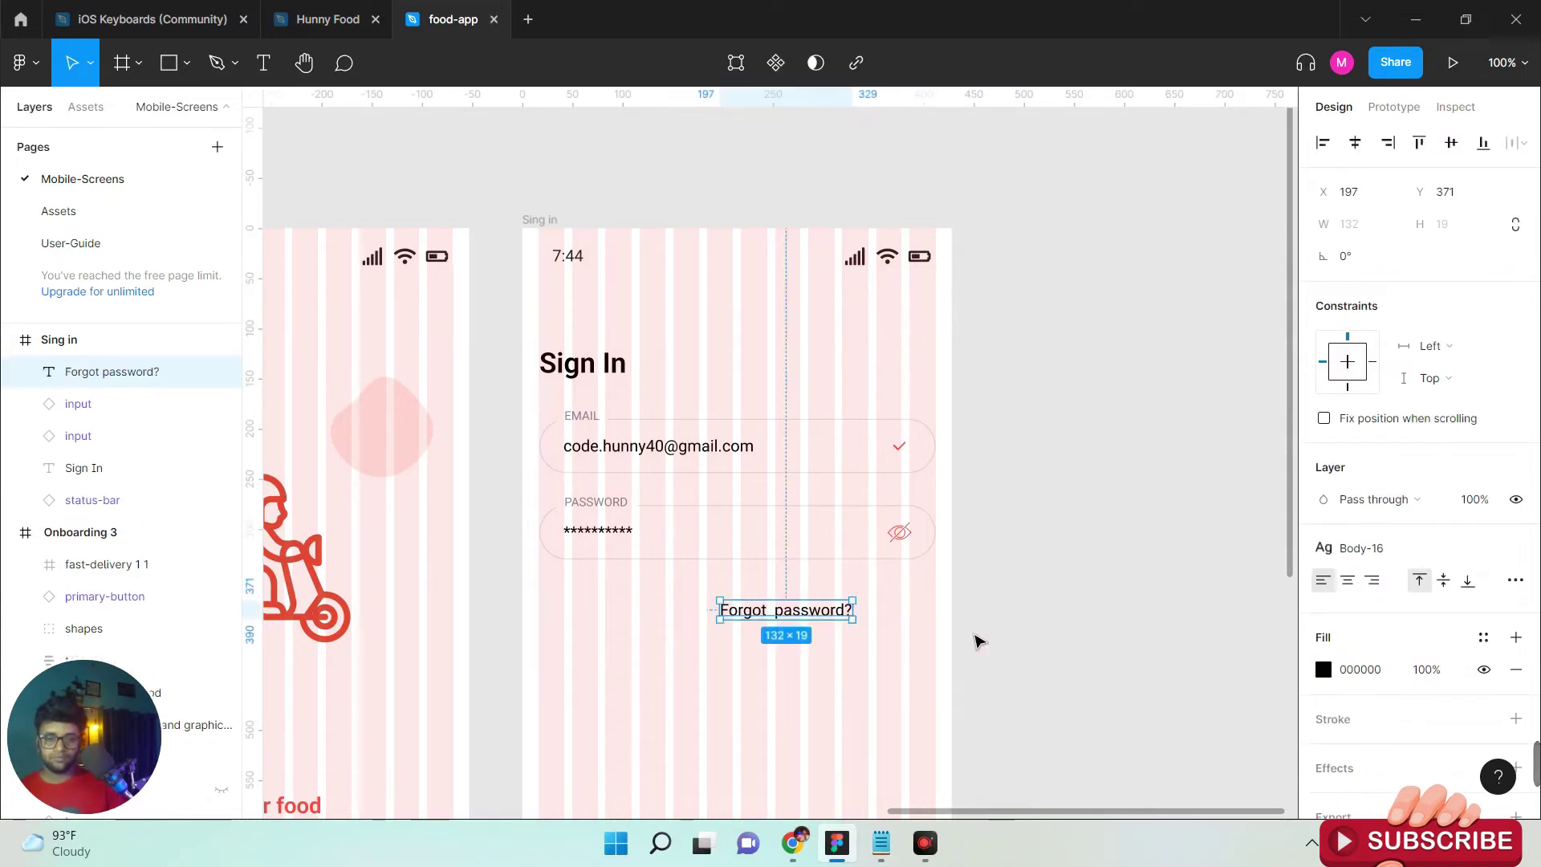
mouse_move(1361, 548)
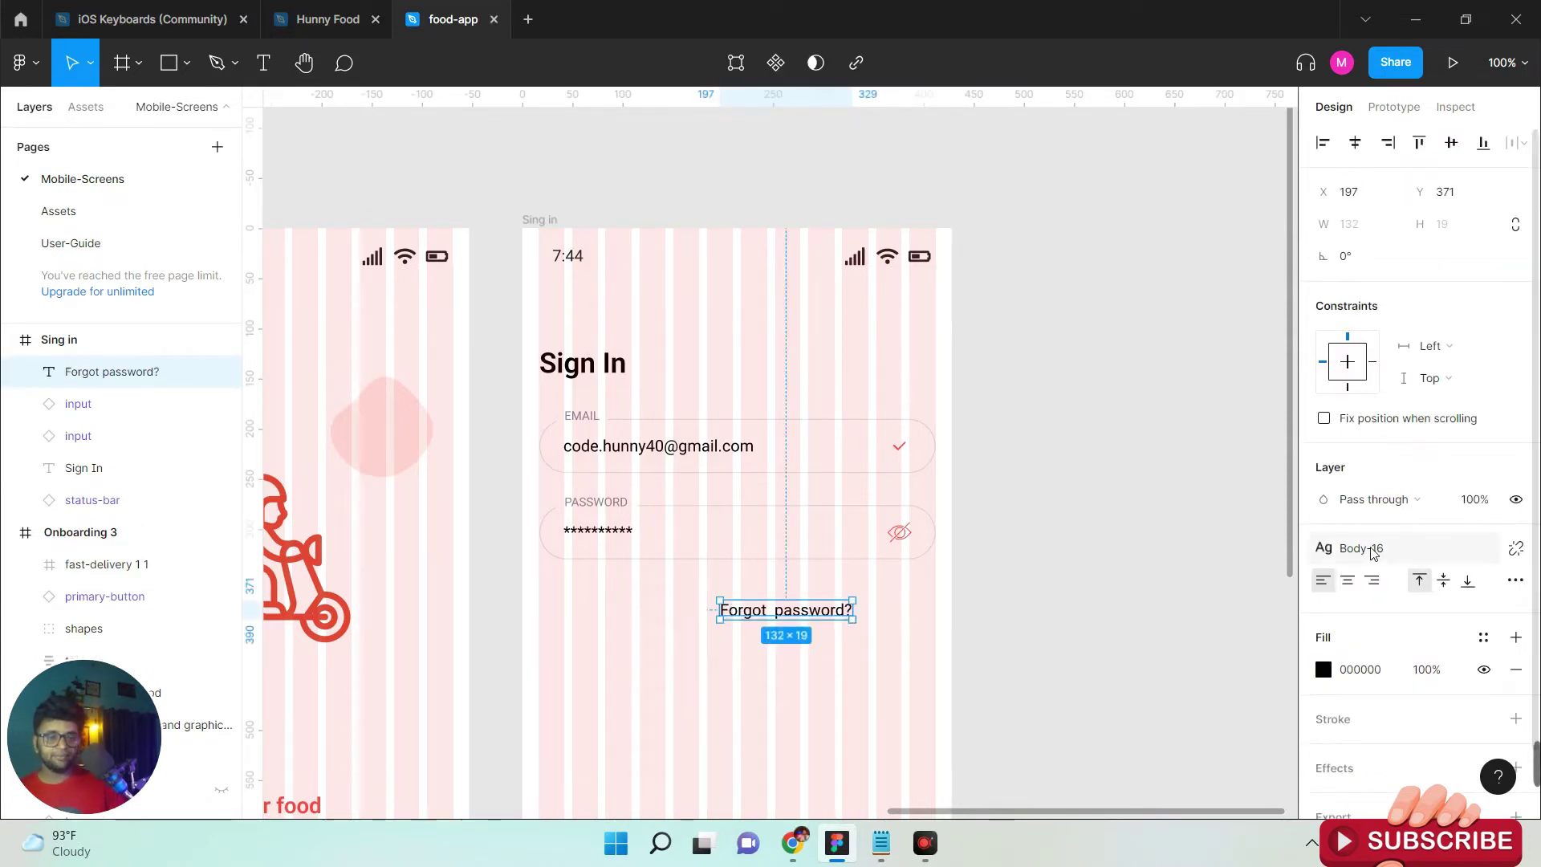
- Style the Forgot password? text with Body-16 and the Main-color red
left_click(1371, 551)
left_click(1364, 726)
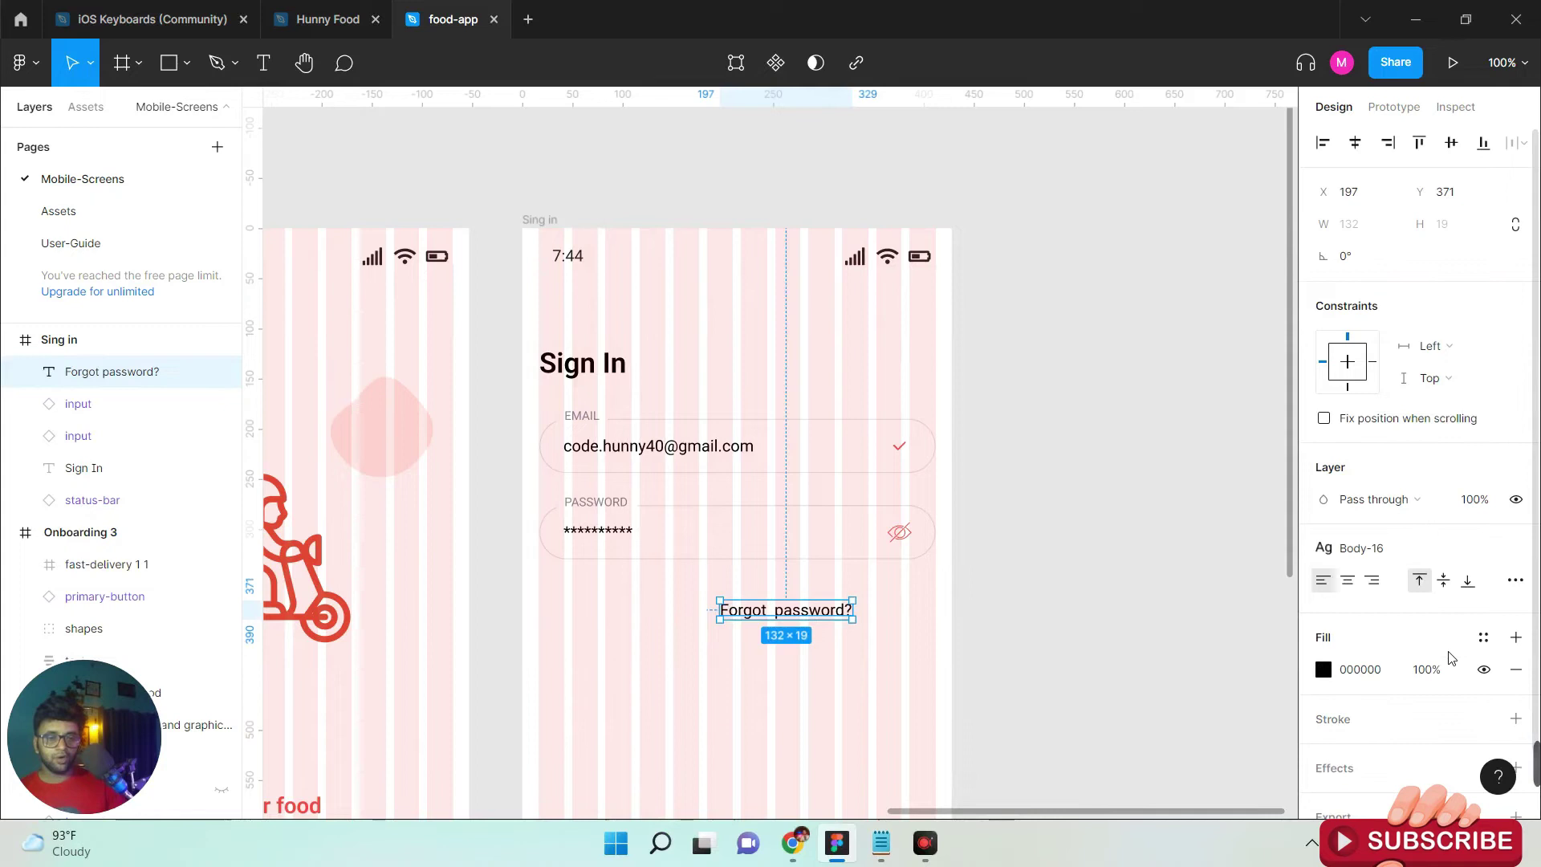
left_click(1483, 642)
left_click(1412, 665)
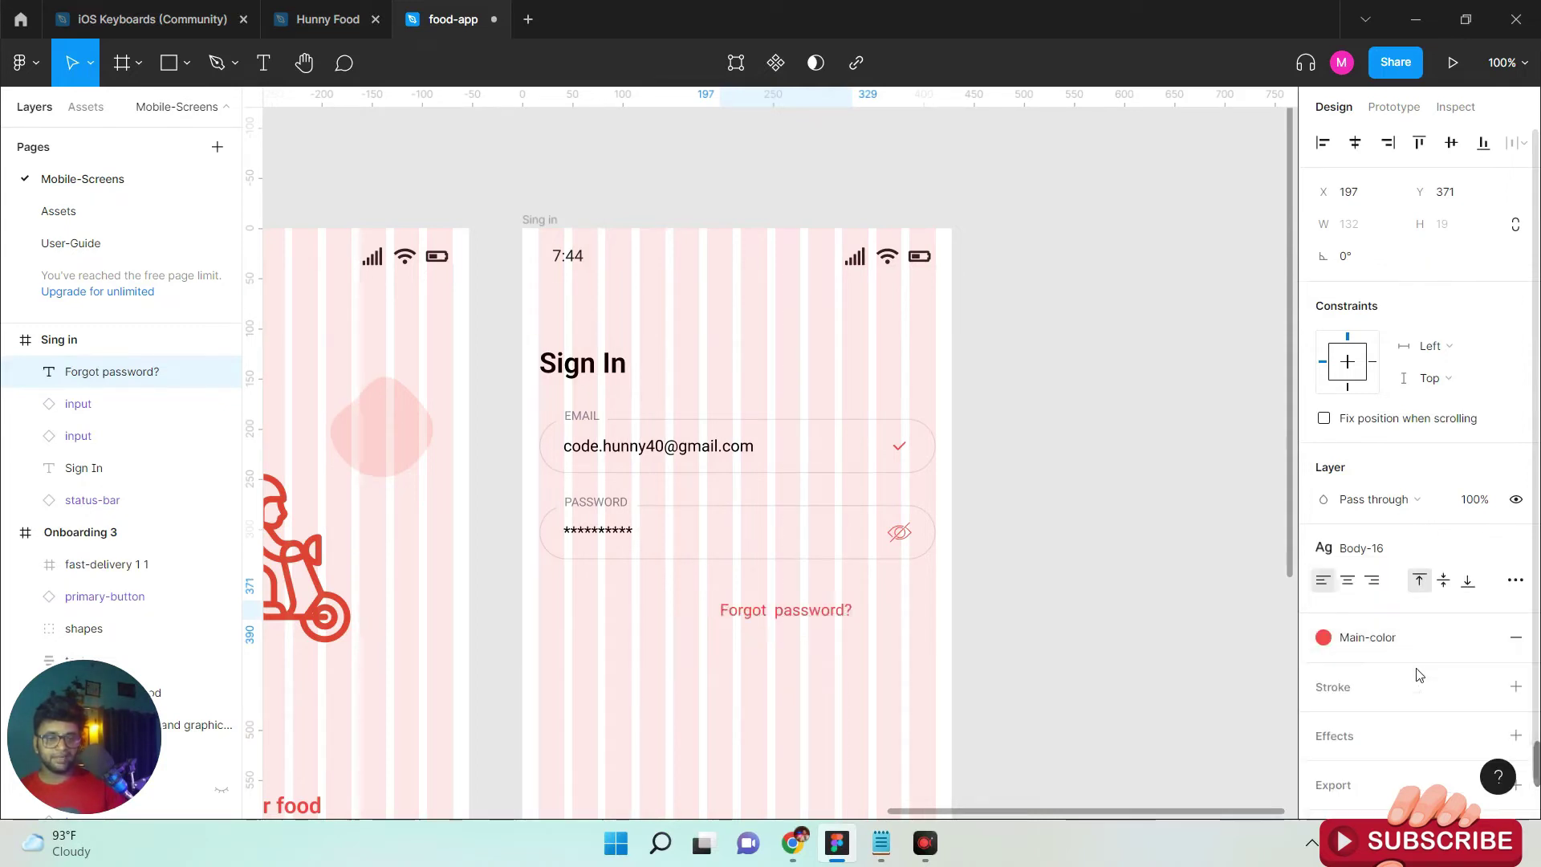
- Position Forgot password? right-aligned just beneath the password field
key("shift+Up")
key("shift+Up")
key("shift+Up")
key("shift+Up")
key("shift+Right")
key("shift+Right")
key("shift+Right")
key("shift+Right")
key("shift+Right")
key("shift+Right")
key("shift+Right")
key("shift+Down")
left_click(892, 630)
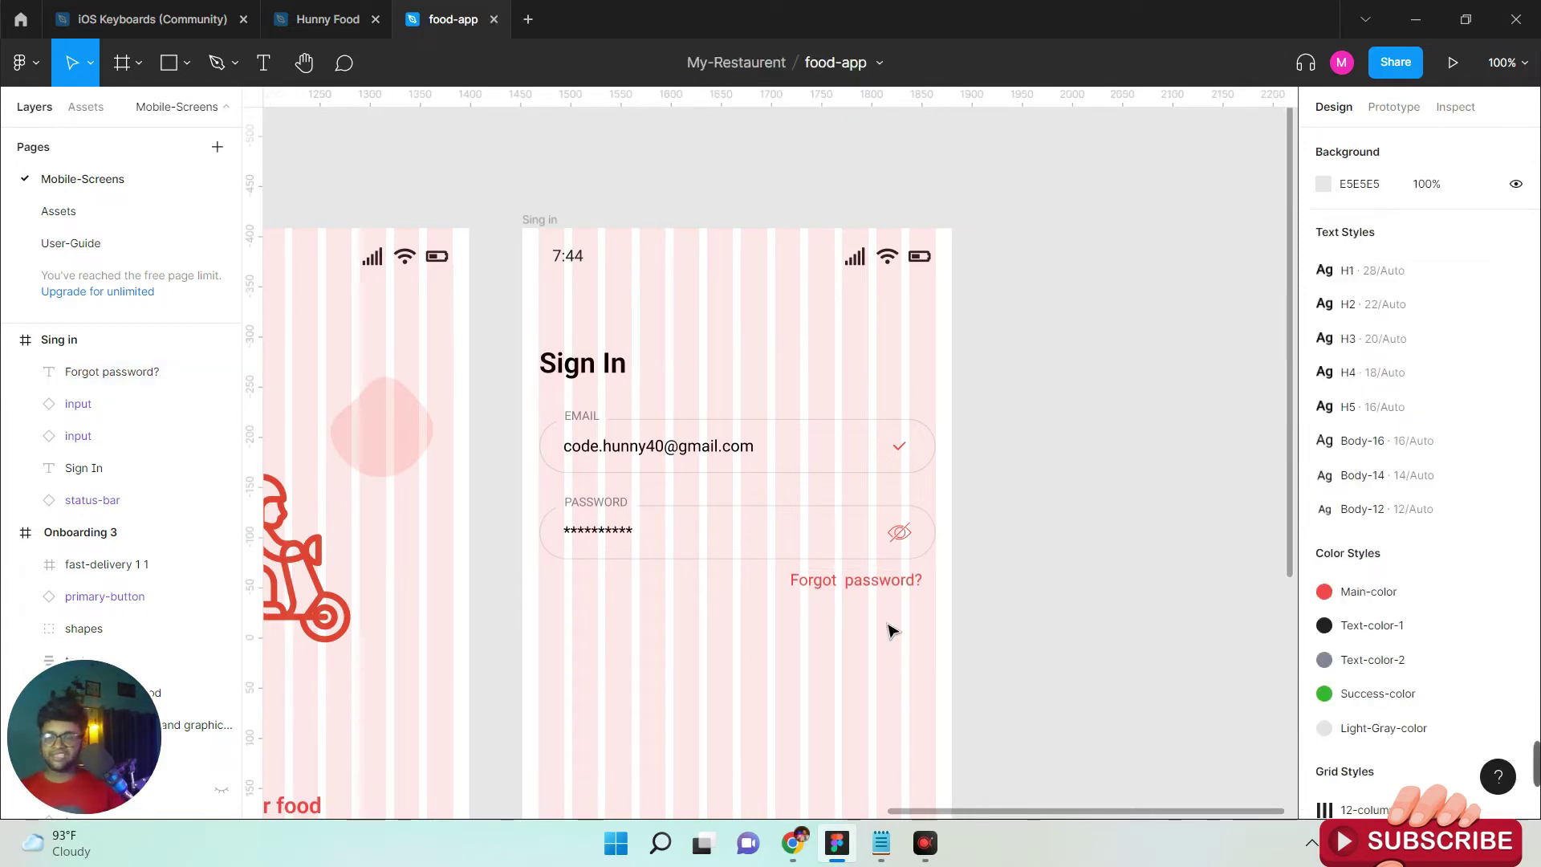
left_click(901, 581)
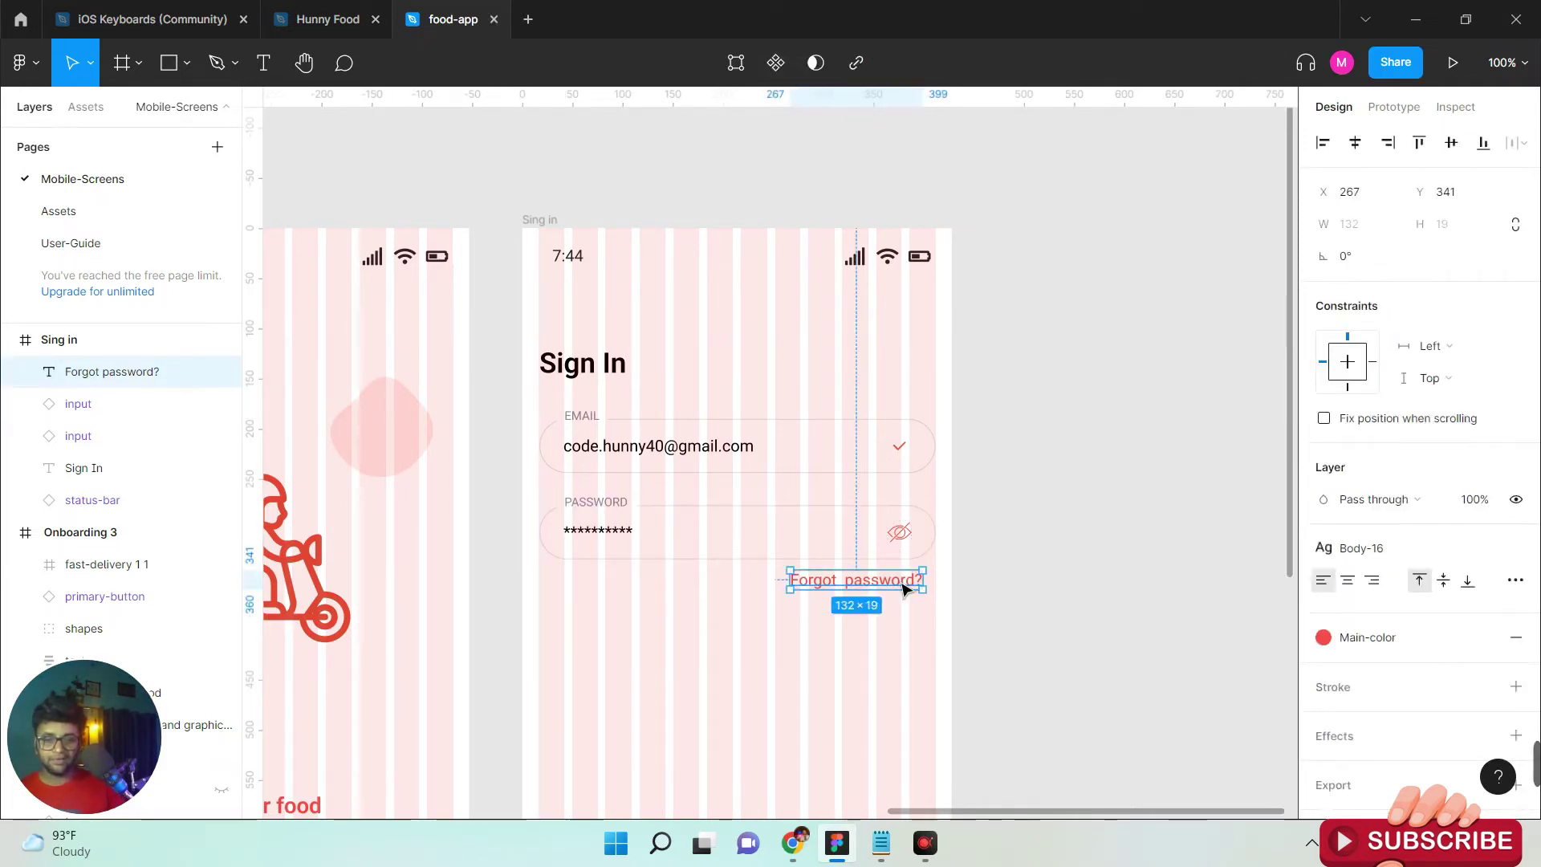
key("Up")
key("Up")
key("Up")
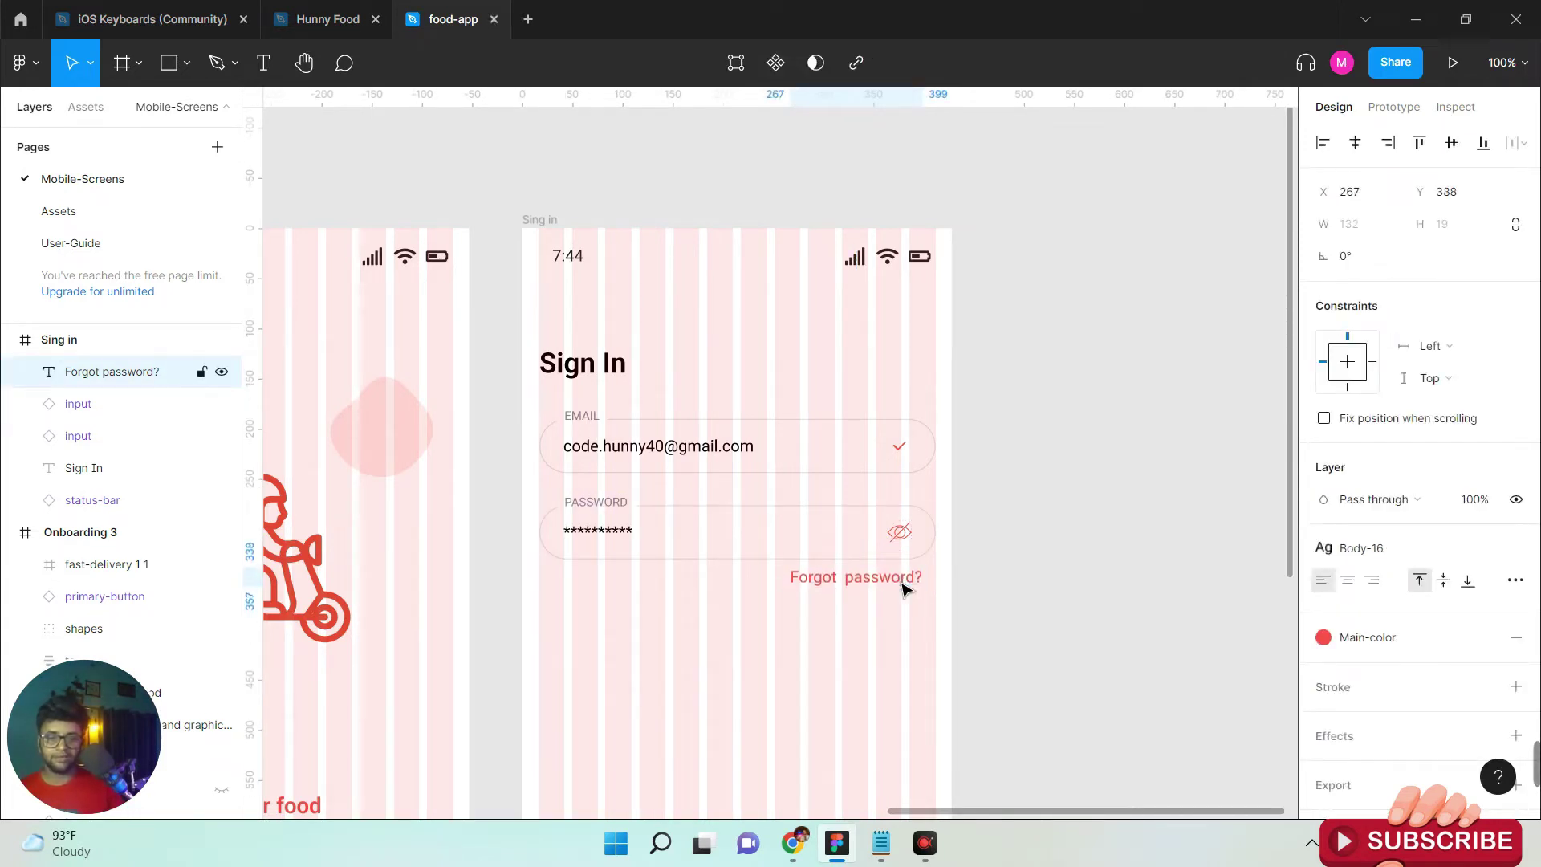
key("shift+Right")
key("Right")
key("Right")
key("Right")
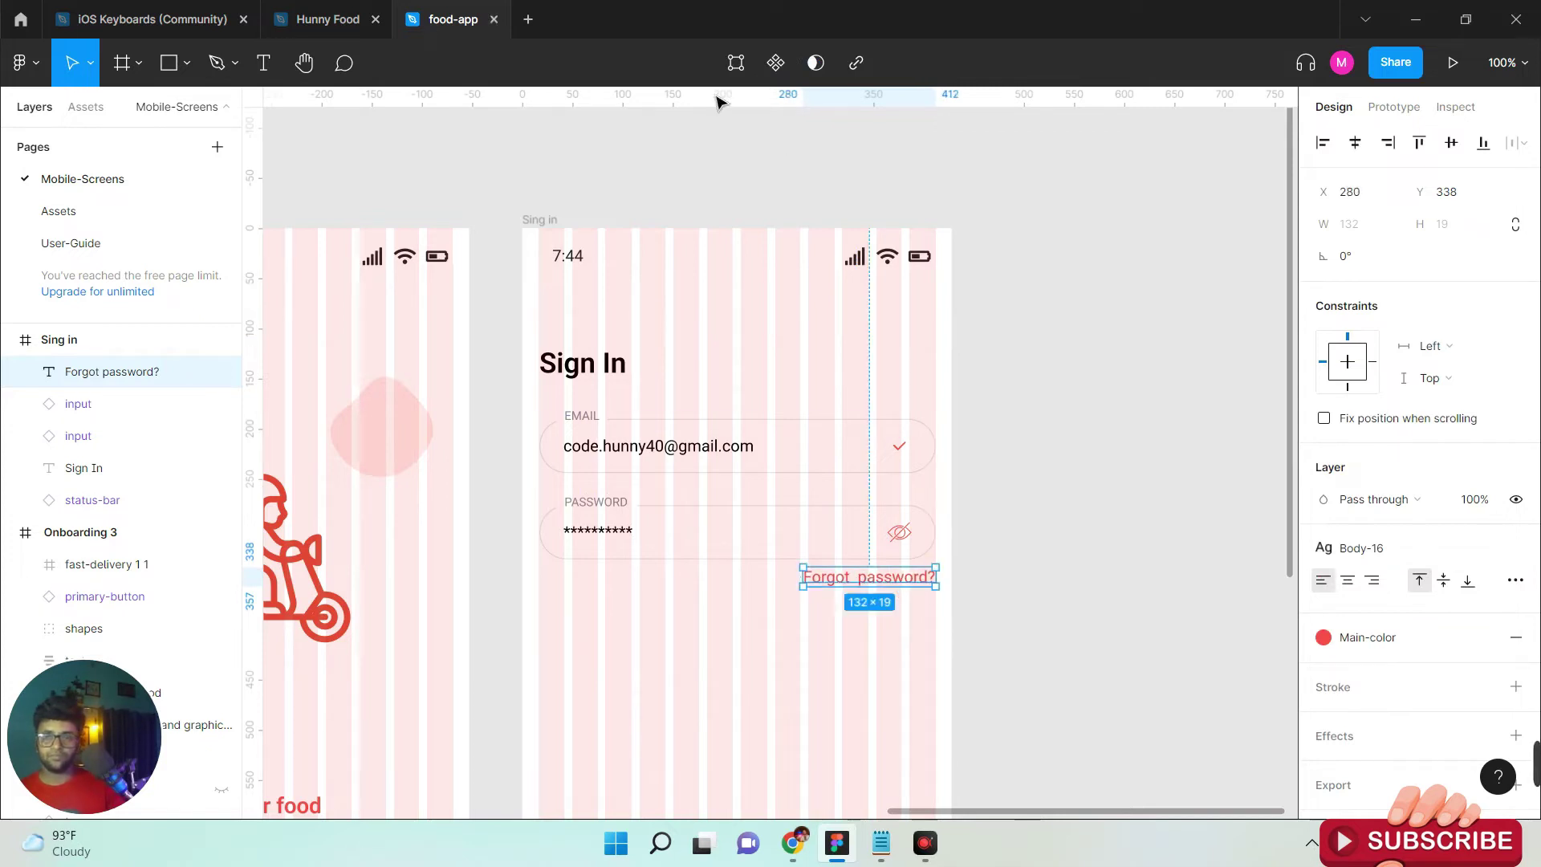
left_click(321, 24)
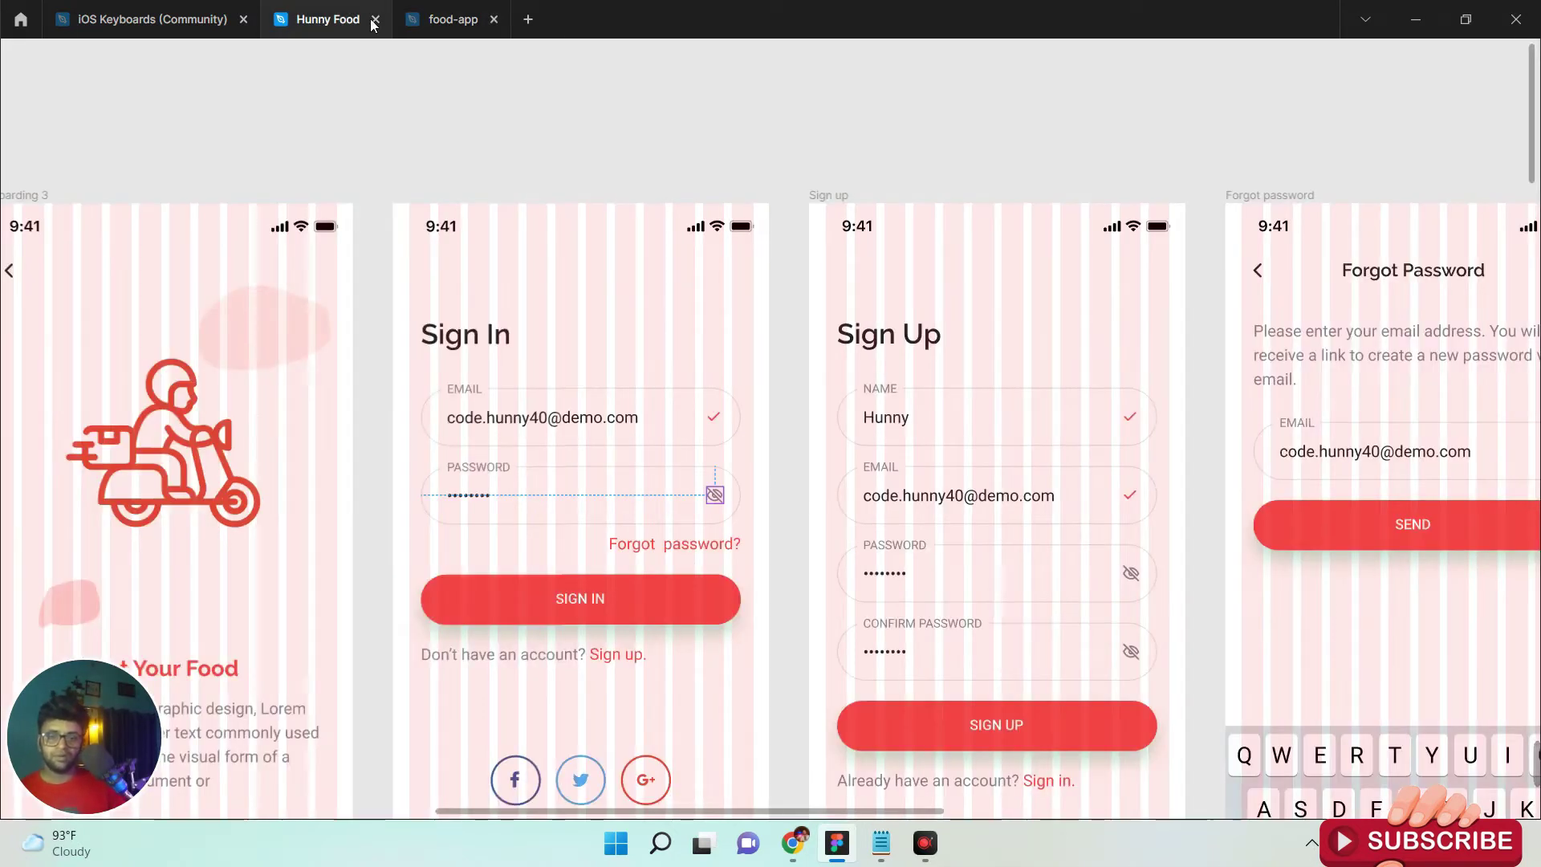
left_click(446, 19)
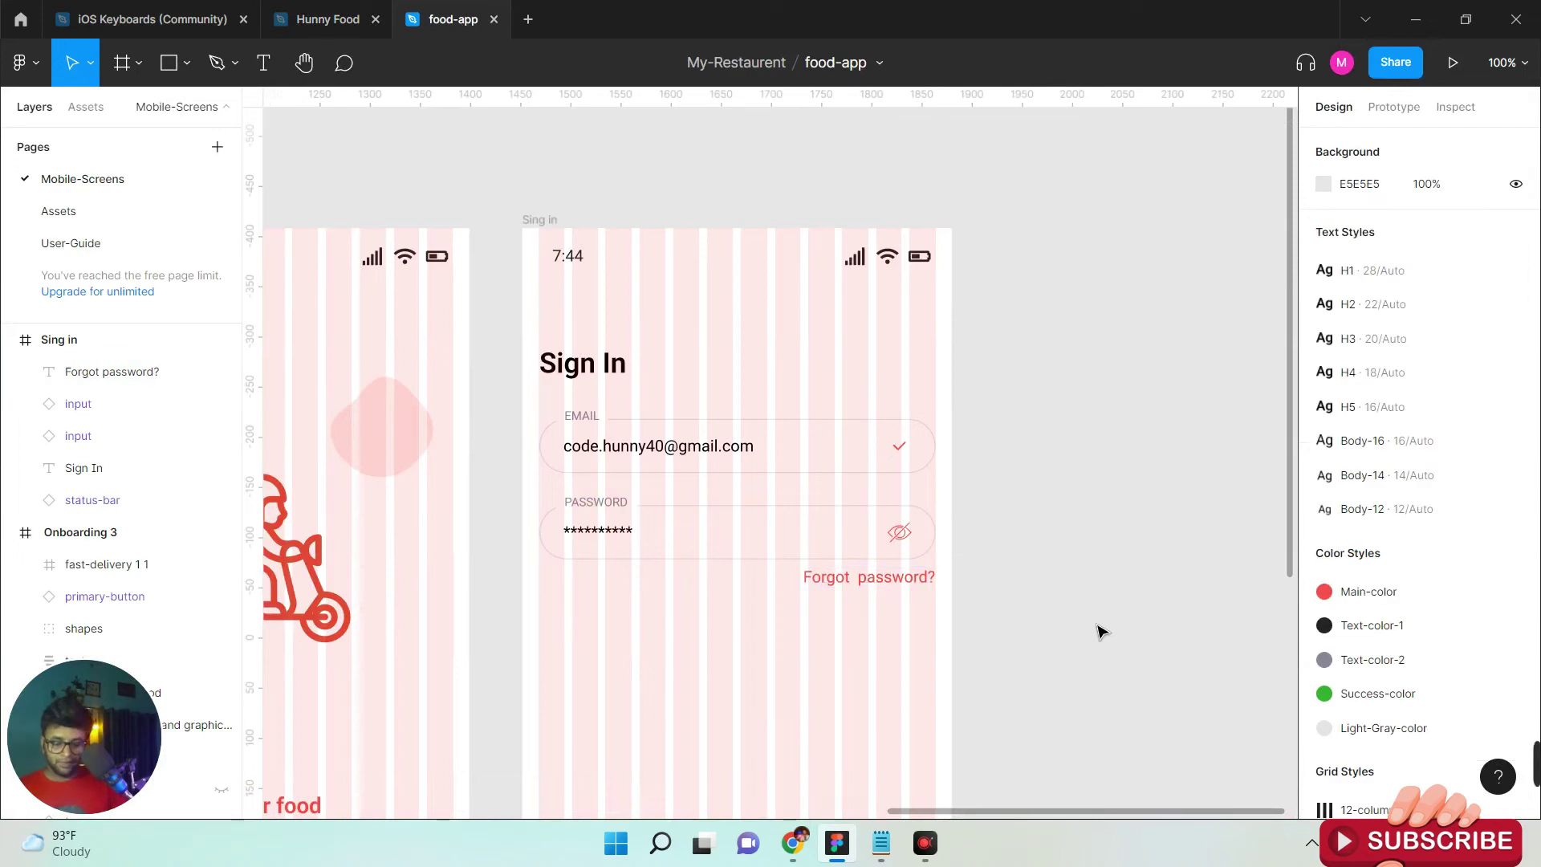
- Reset the canvas zoom and select the Sing in frame
scroll(1100, 632, "up", 5, "ctrl")
scroll(1156, 530, "down", 2)
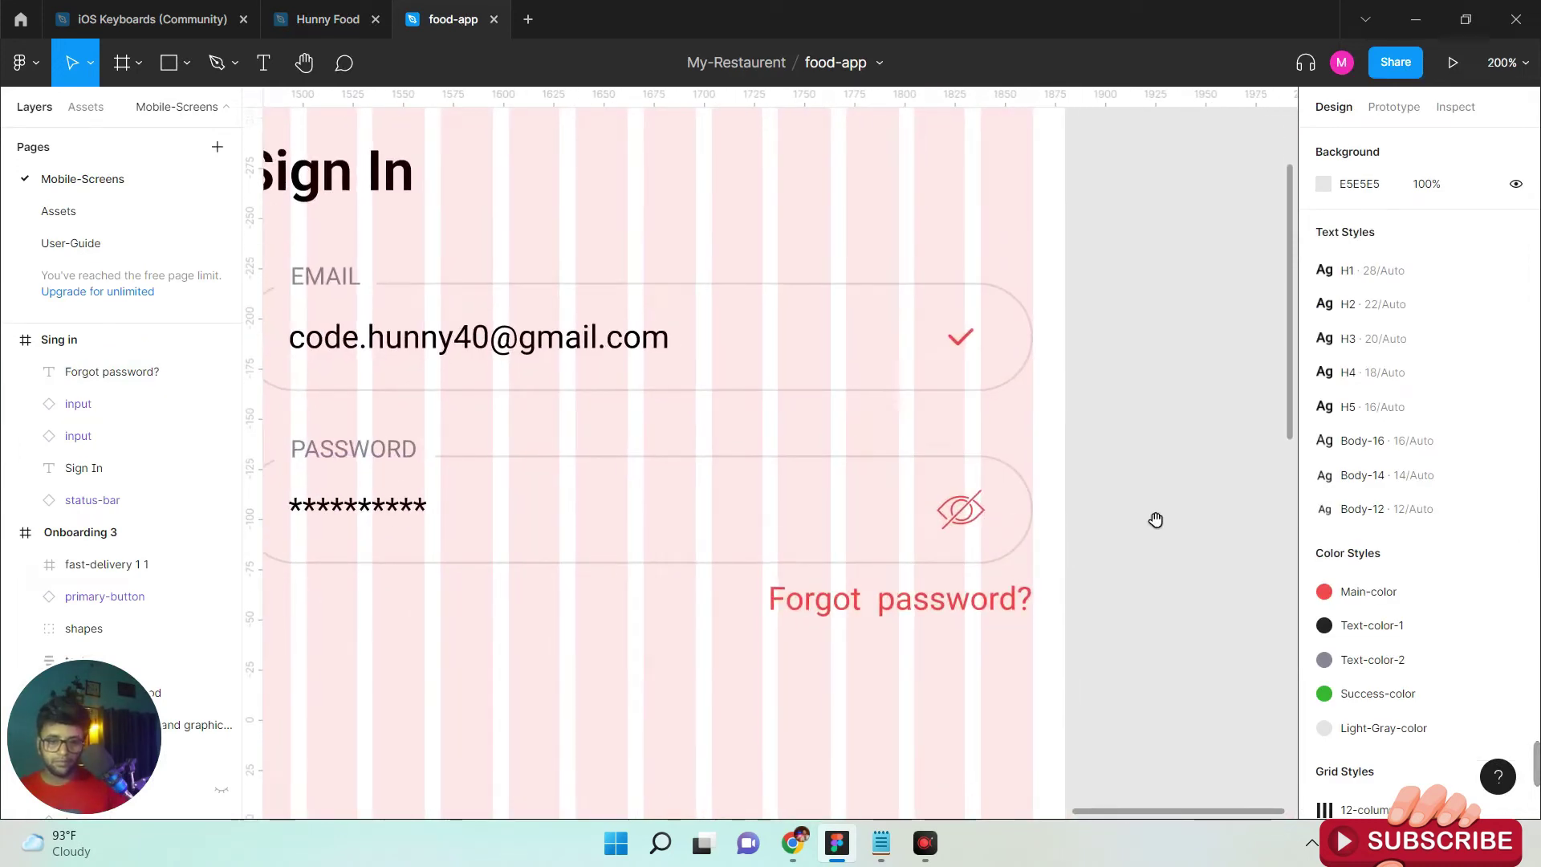
key("ctrl+plus")
key("ctrl+minus")
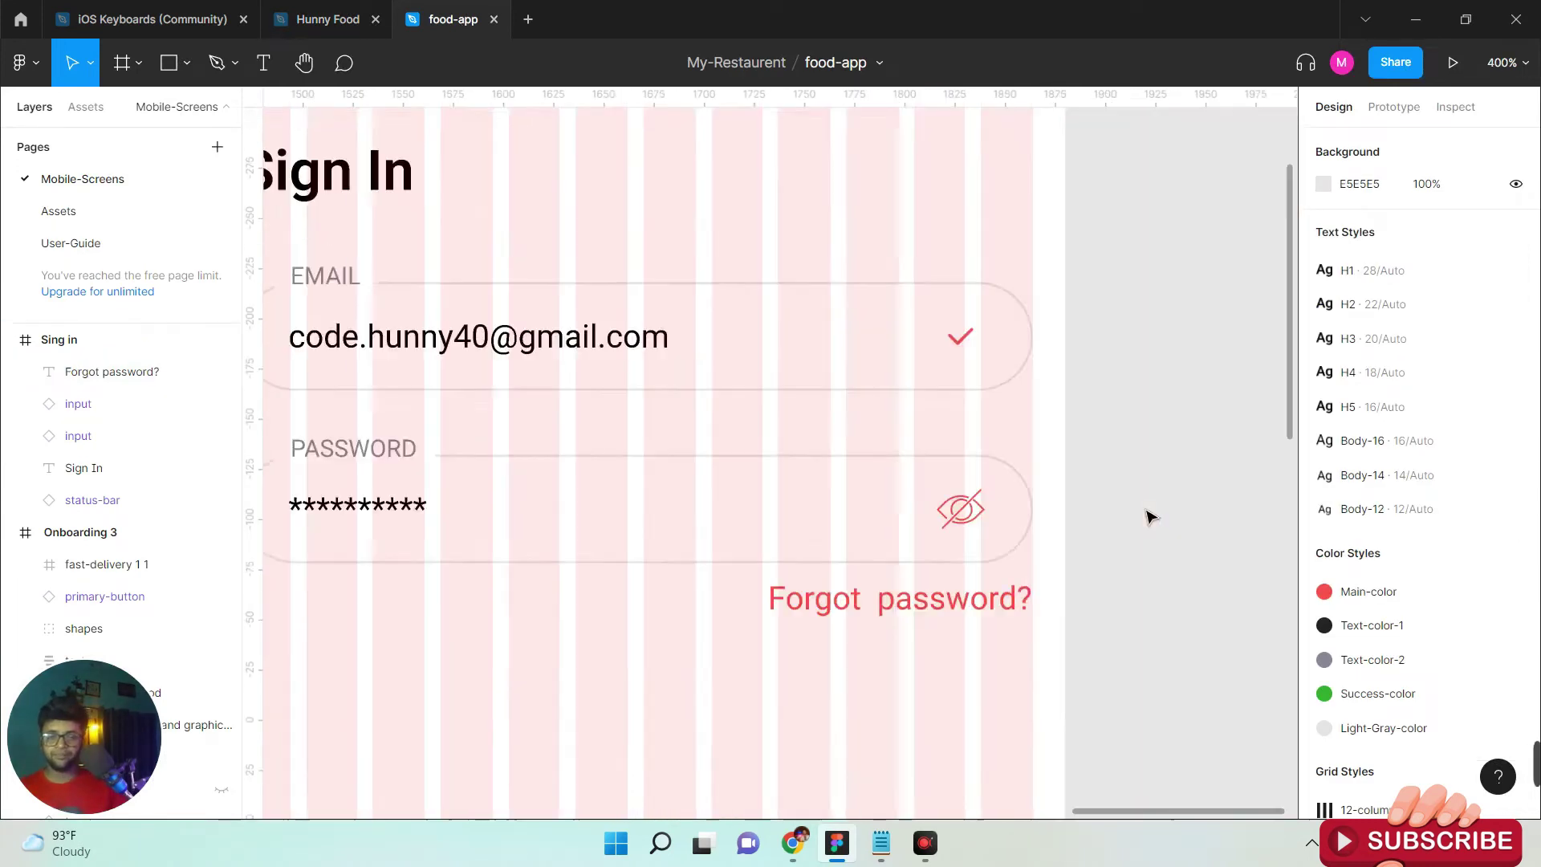
key("ctrl+minus")
left_click(507, 170)
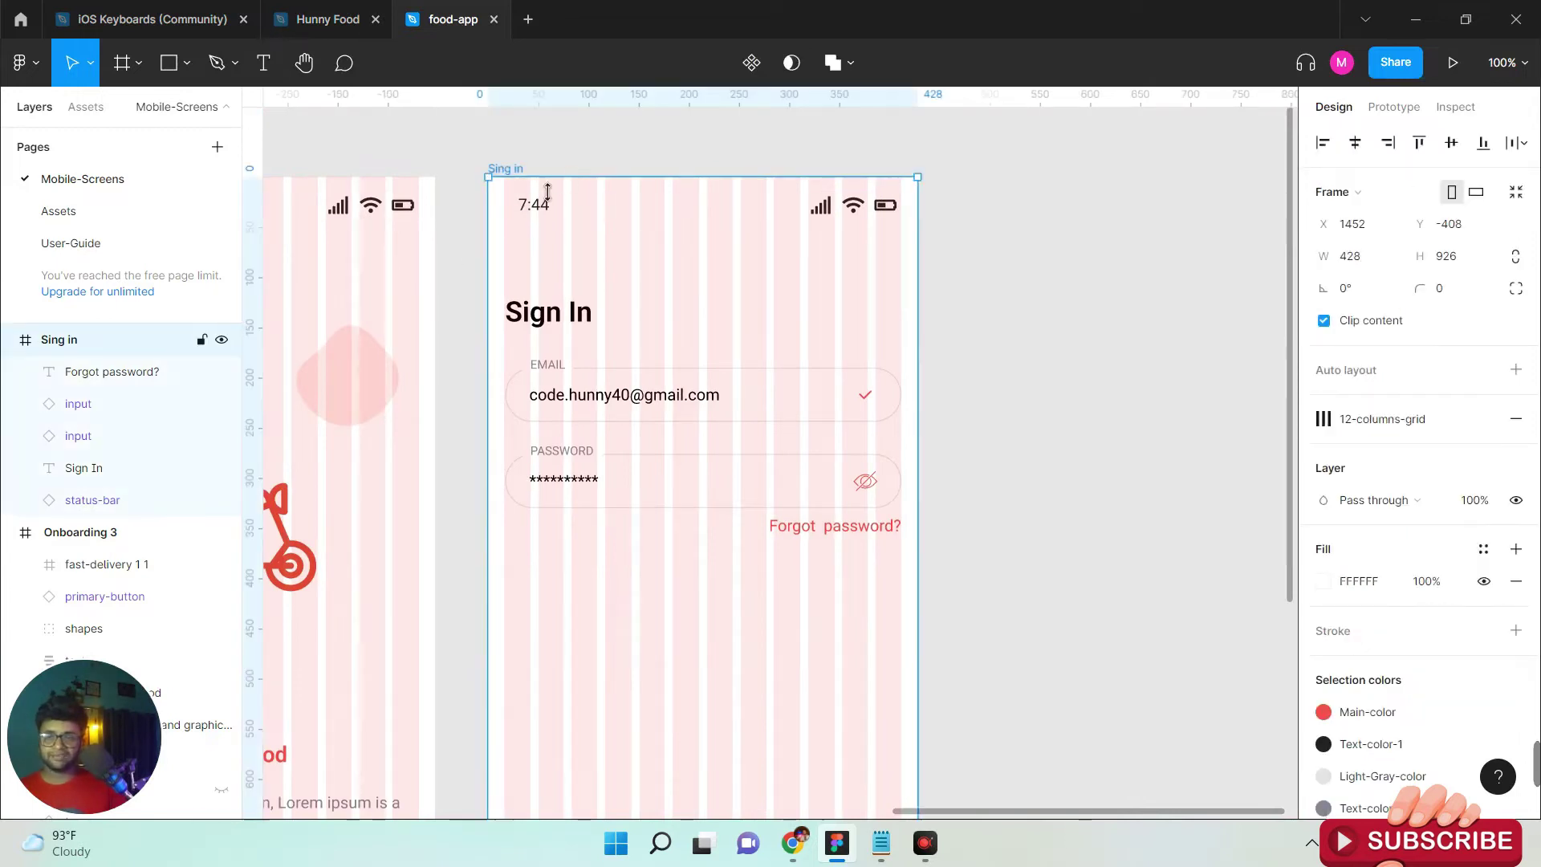
left_click(10, 339)
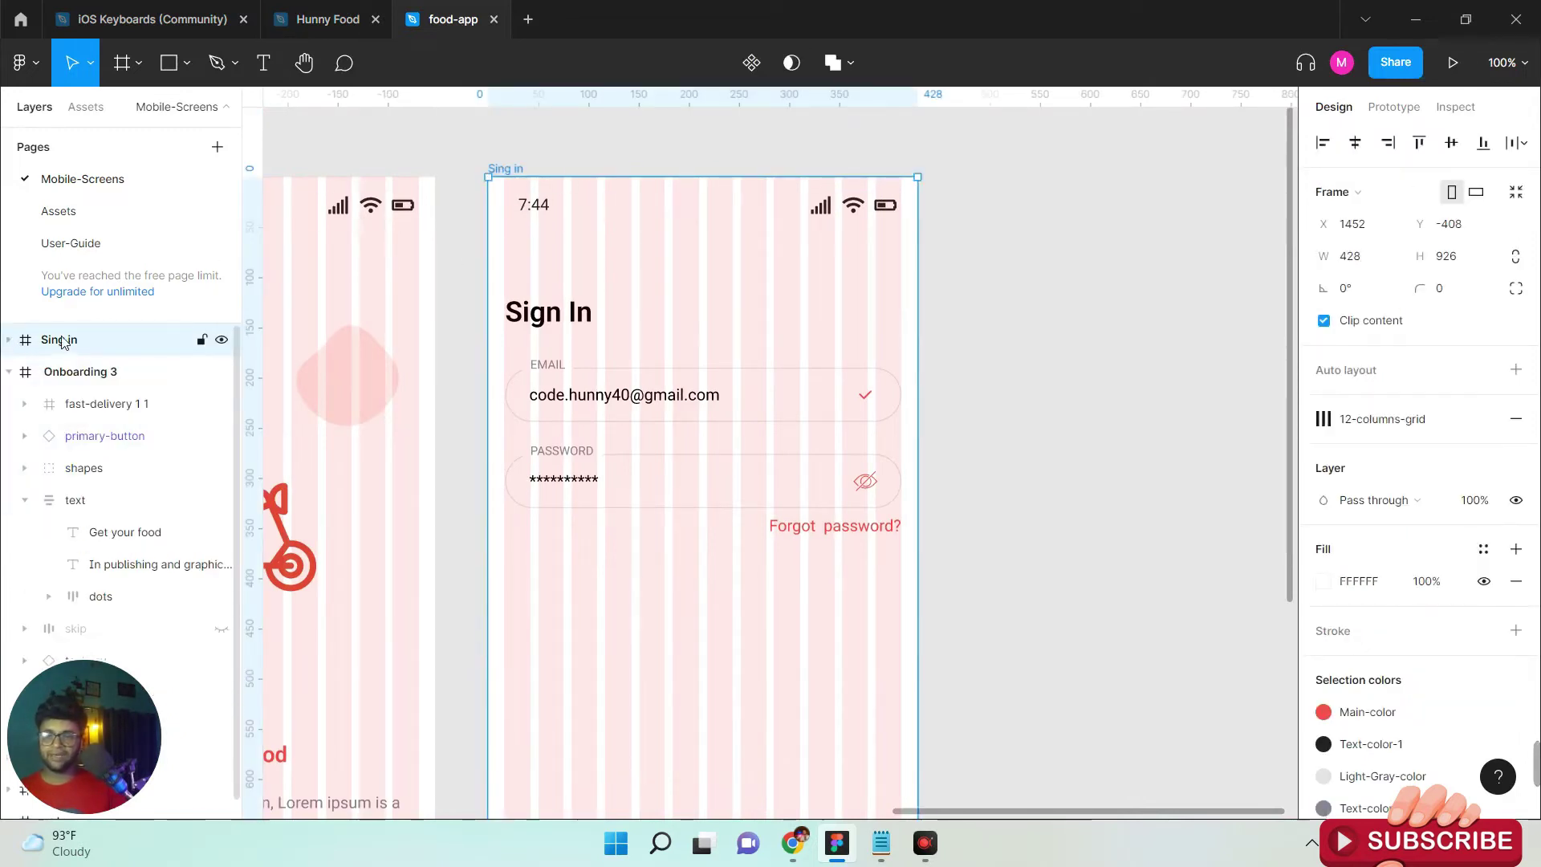
- Present the Sign In frame as a prototype at Actual size (100%)
left_click(1464, 66)
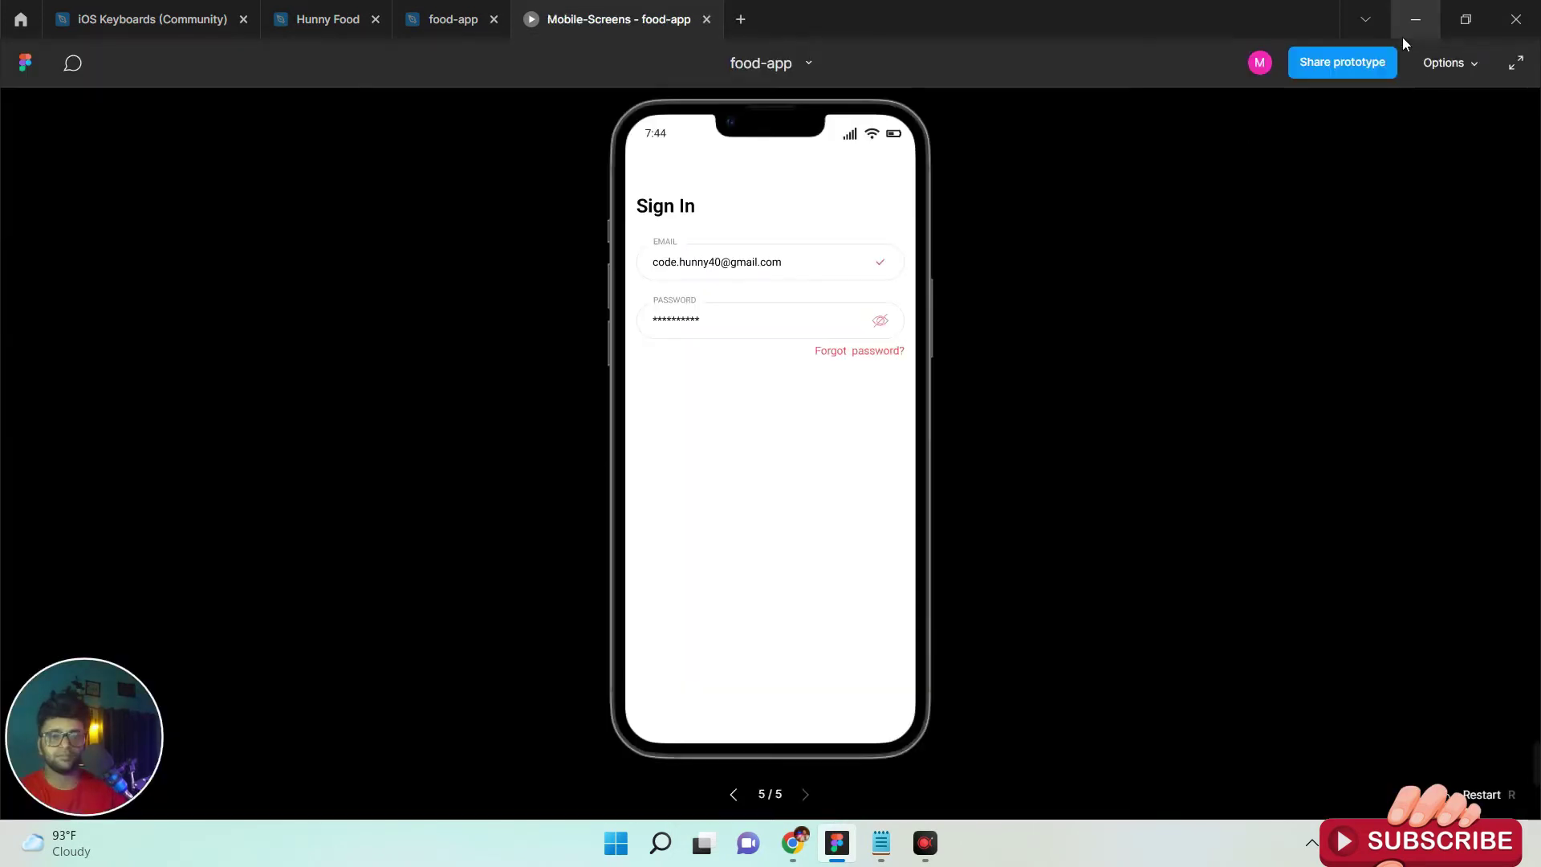
left_click(1445, 72)
left_click(1394, 133)
left_click(1445, 70)
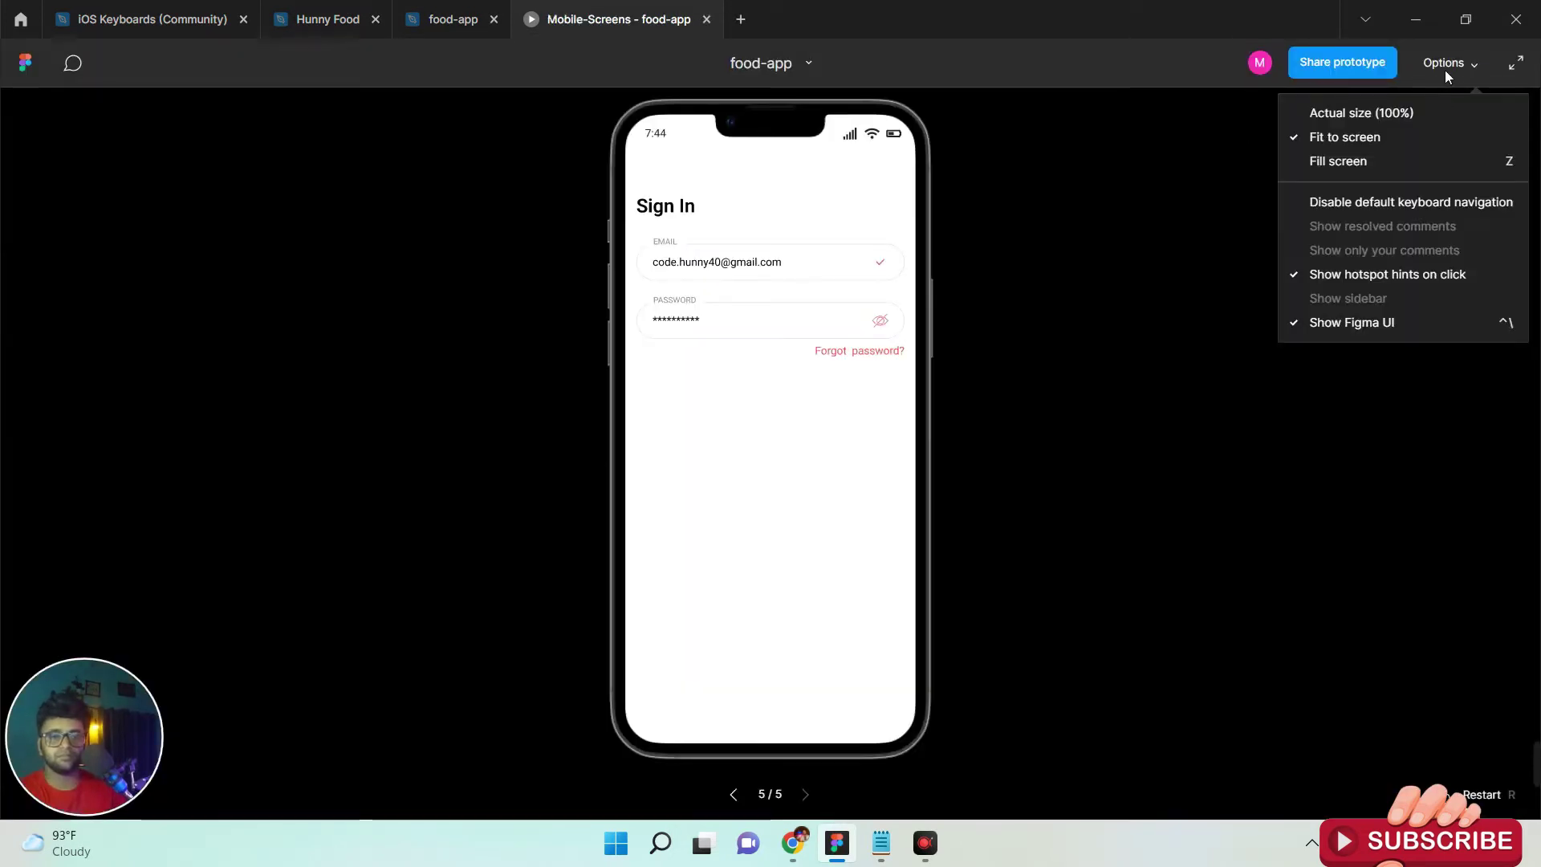
left_click(1434, 113)
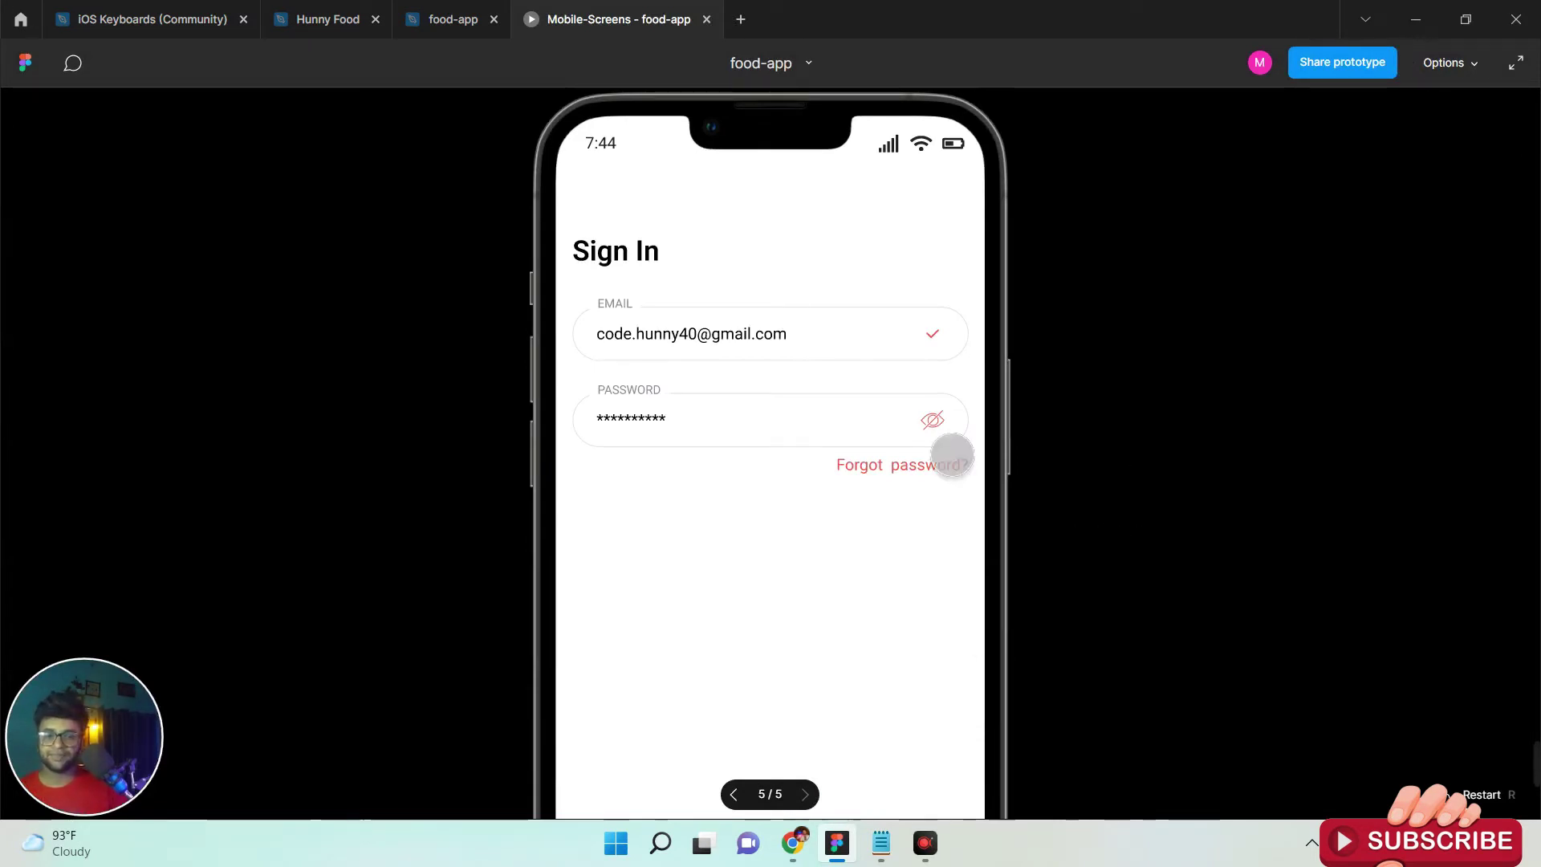
- Compare the Sign In prototype against the Hunny Food reference screens
left_click(462, 24)
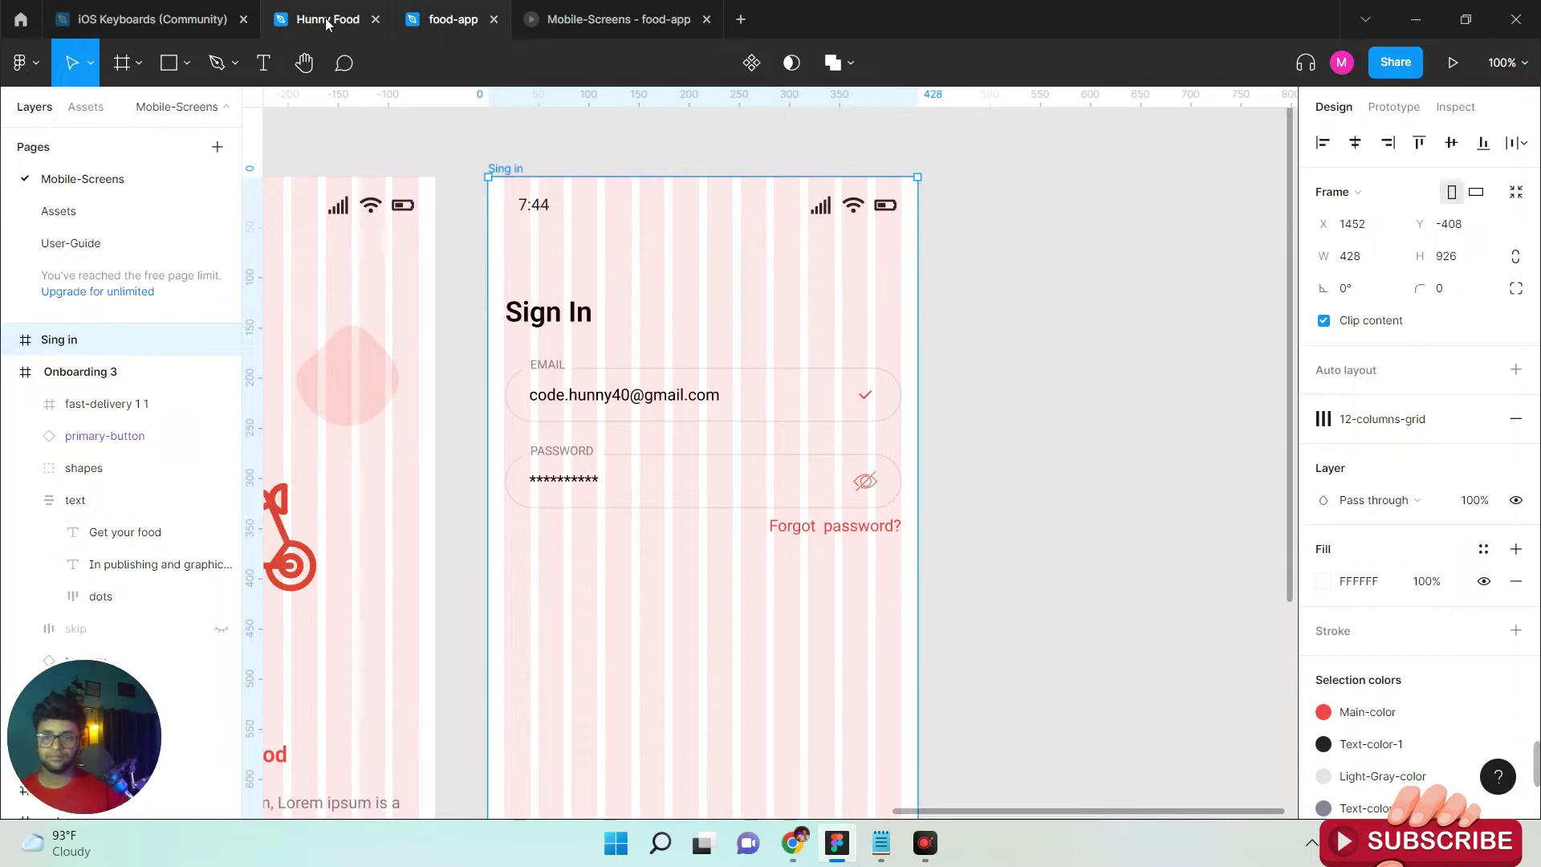
left_click(327, 24)
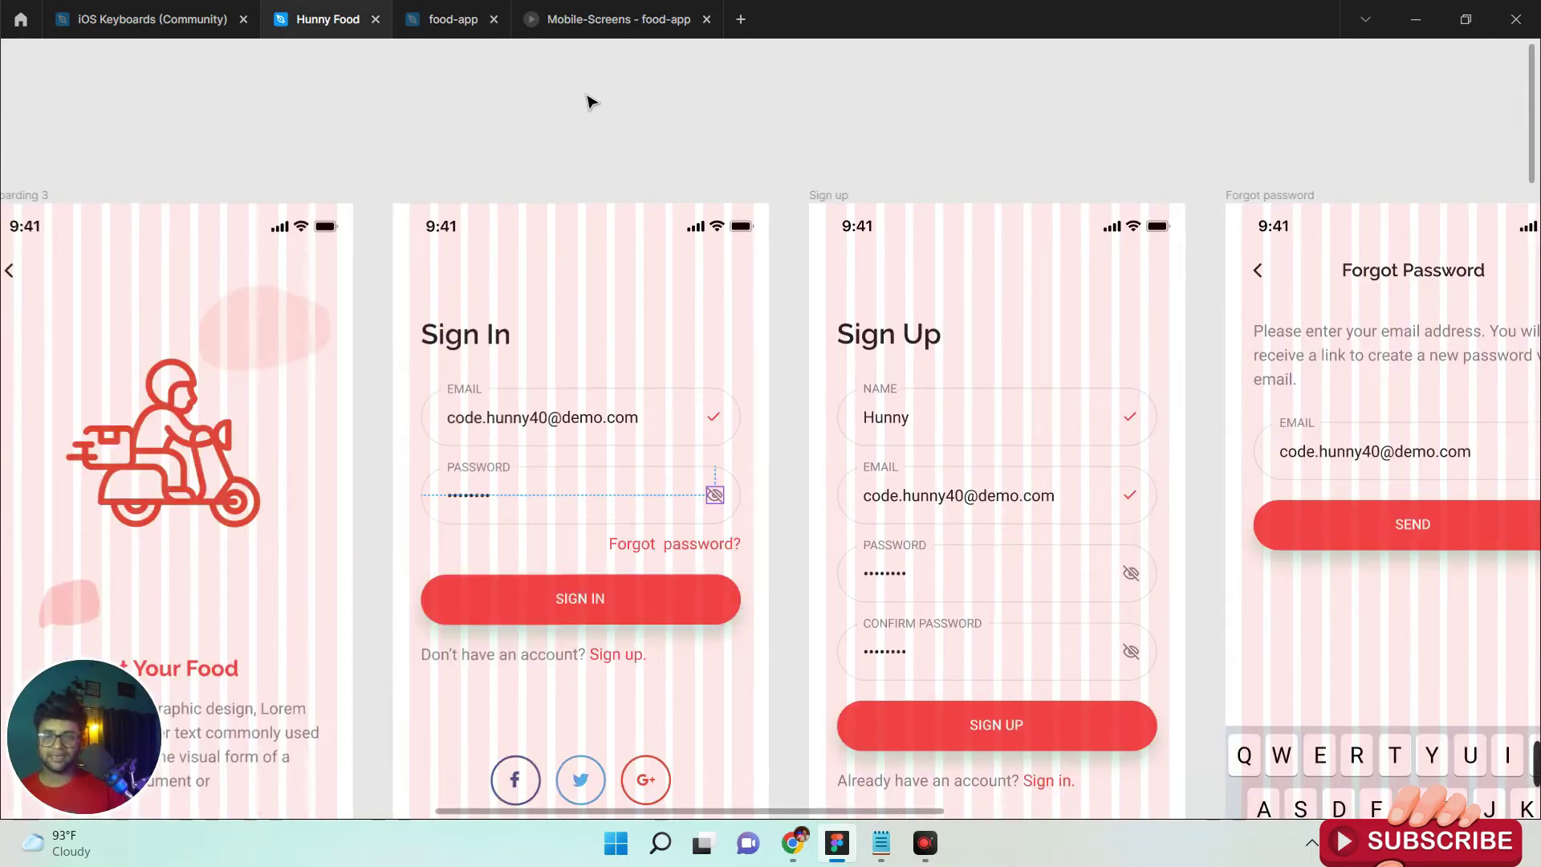
left_click(599, 21)
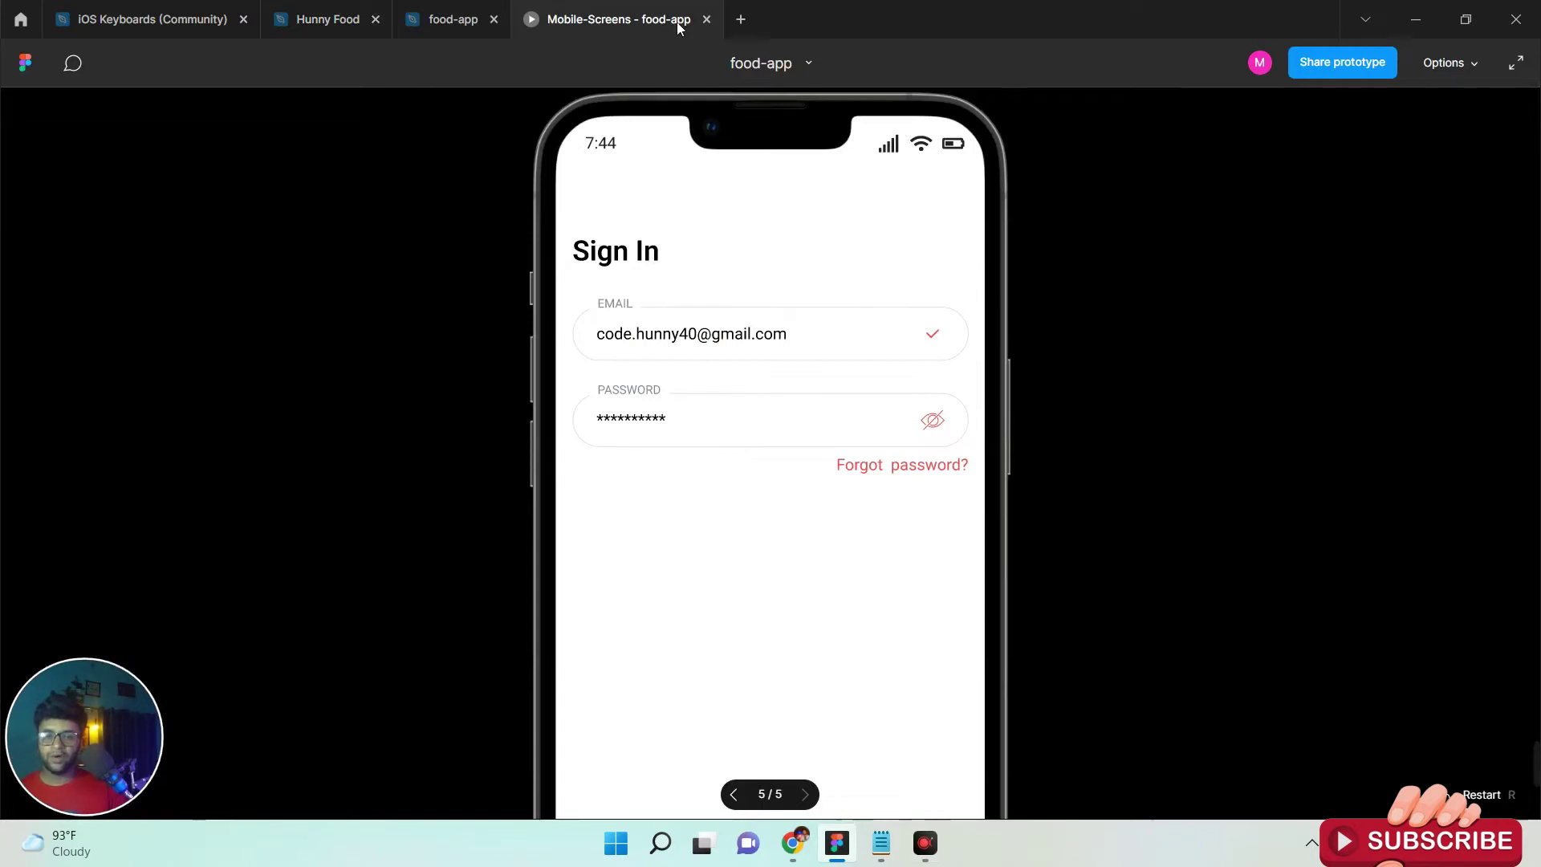
left_click(432, 24)
- Drag a NEXT primary button from Assets below Forgot password? and nudge it up into place
left_click(76, 111)
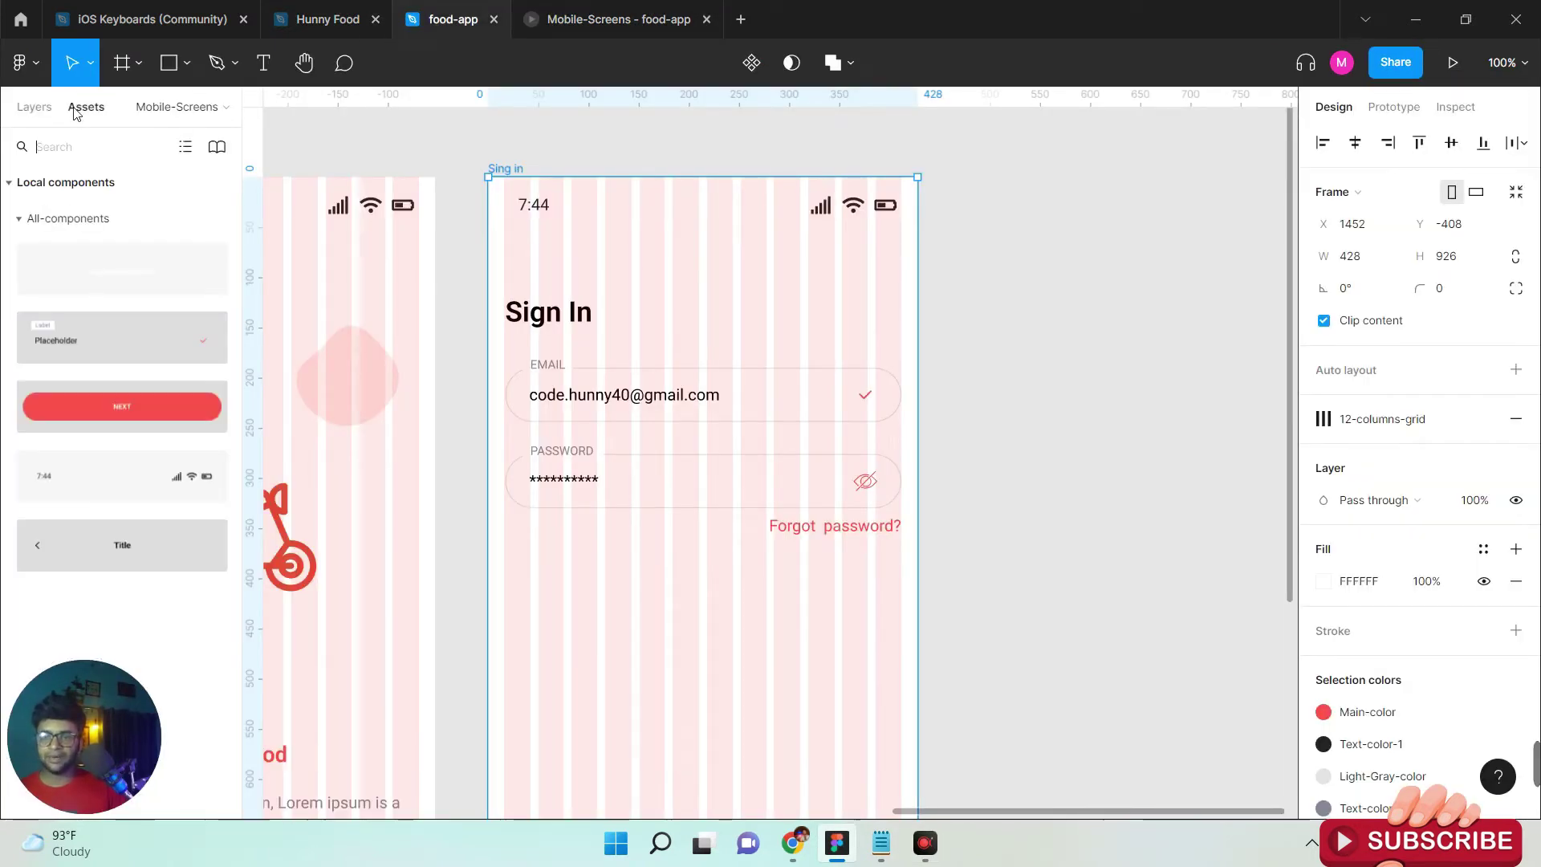
mouse_move(113, 420)
left_mouse_down()
mouse_move(745, 634)
mouse_move(713, 619)
left_mouse_up()
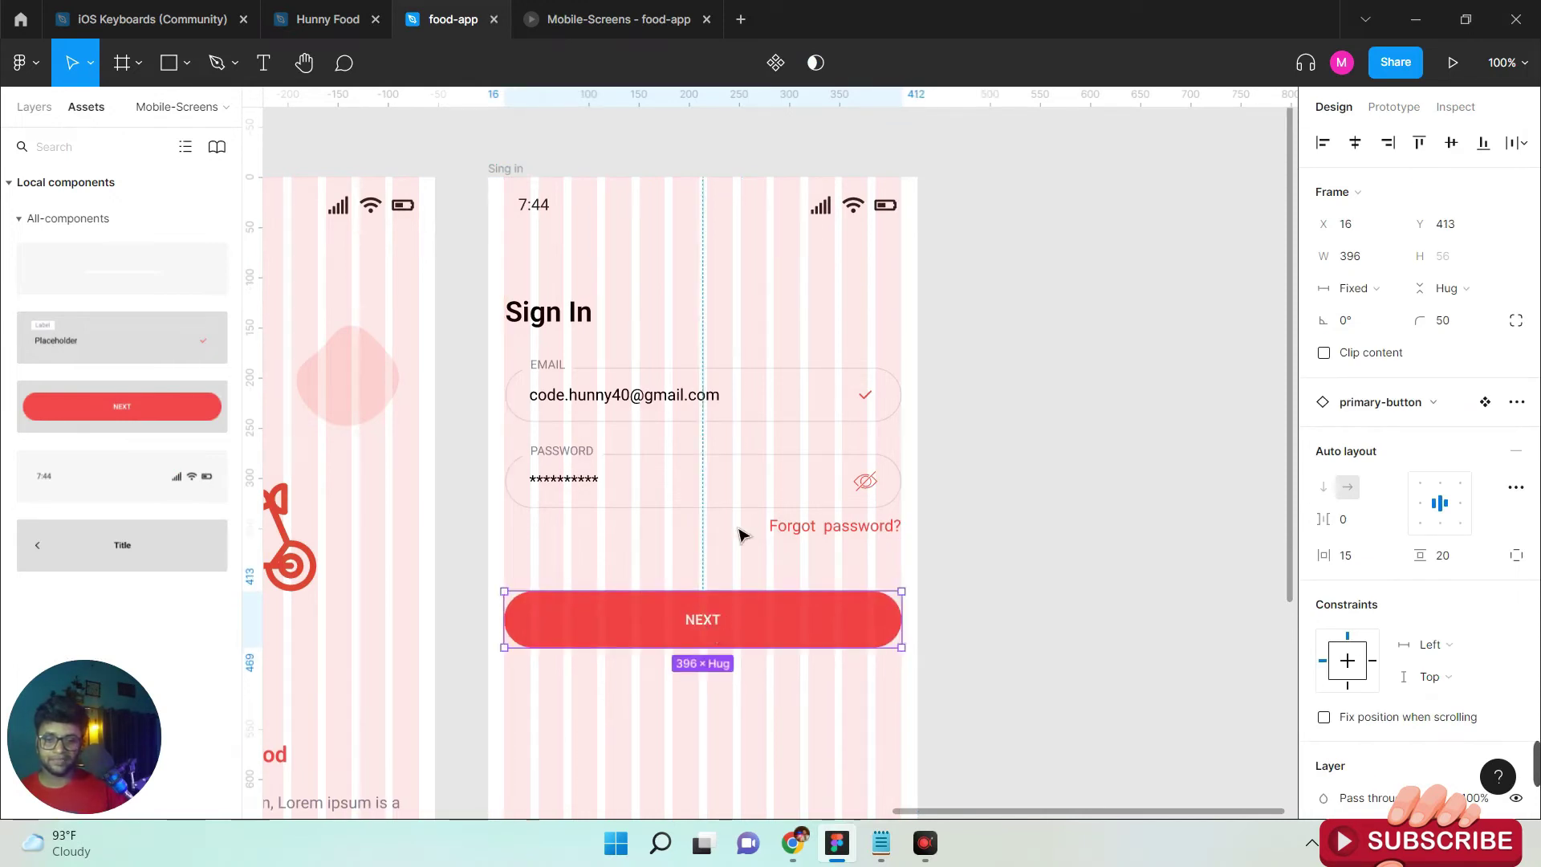
left_click(819, 530)
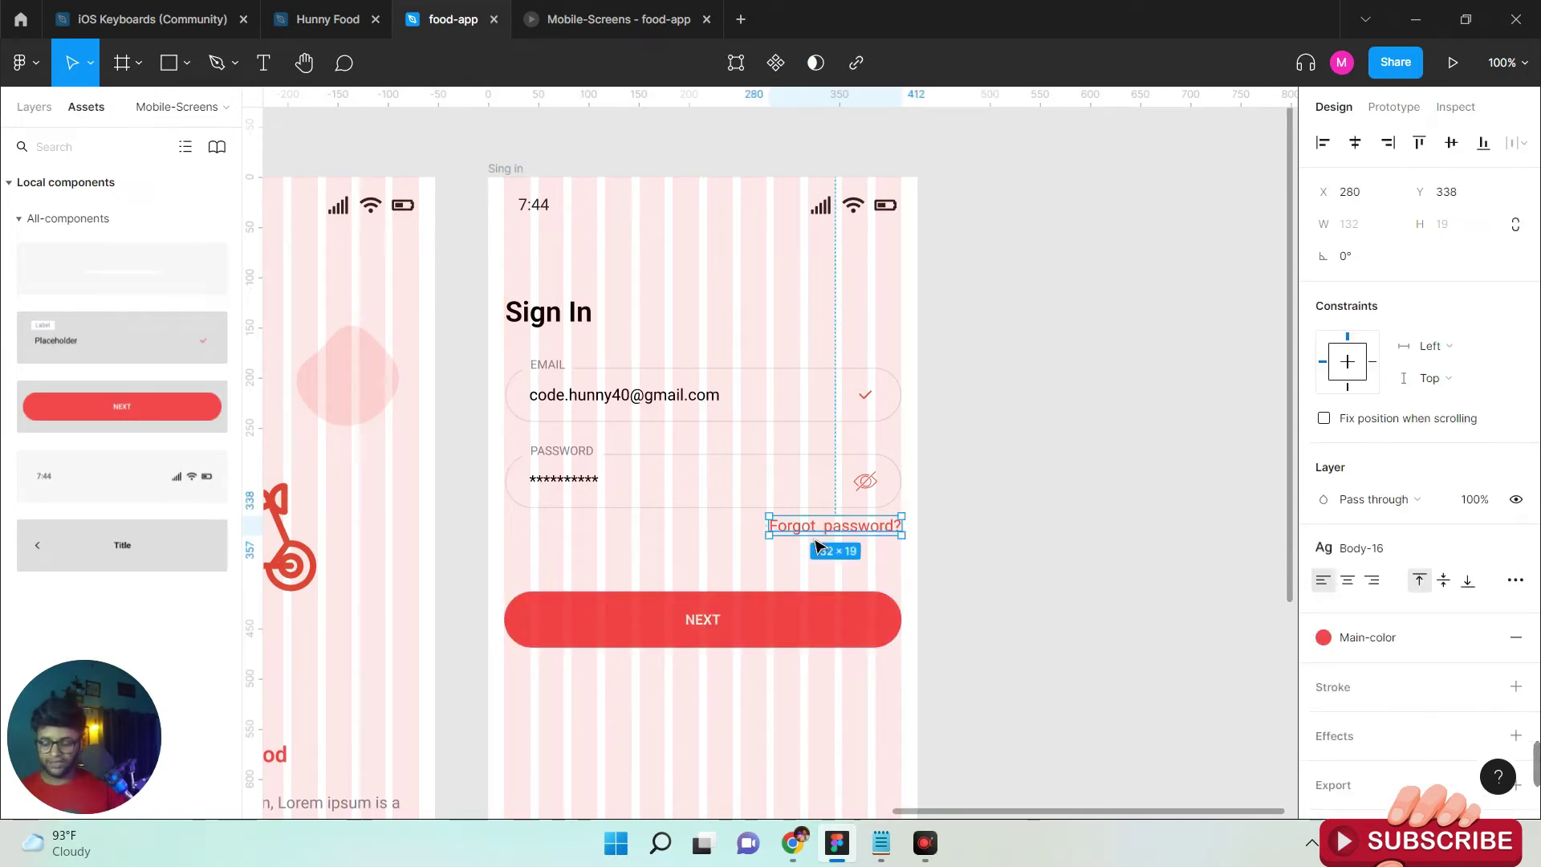
left_click(817, 627)
key("shift+Up")
key("shift+Up")
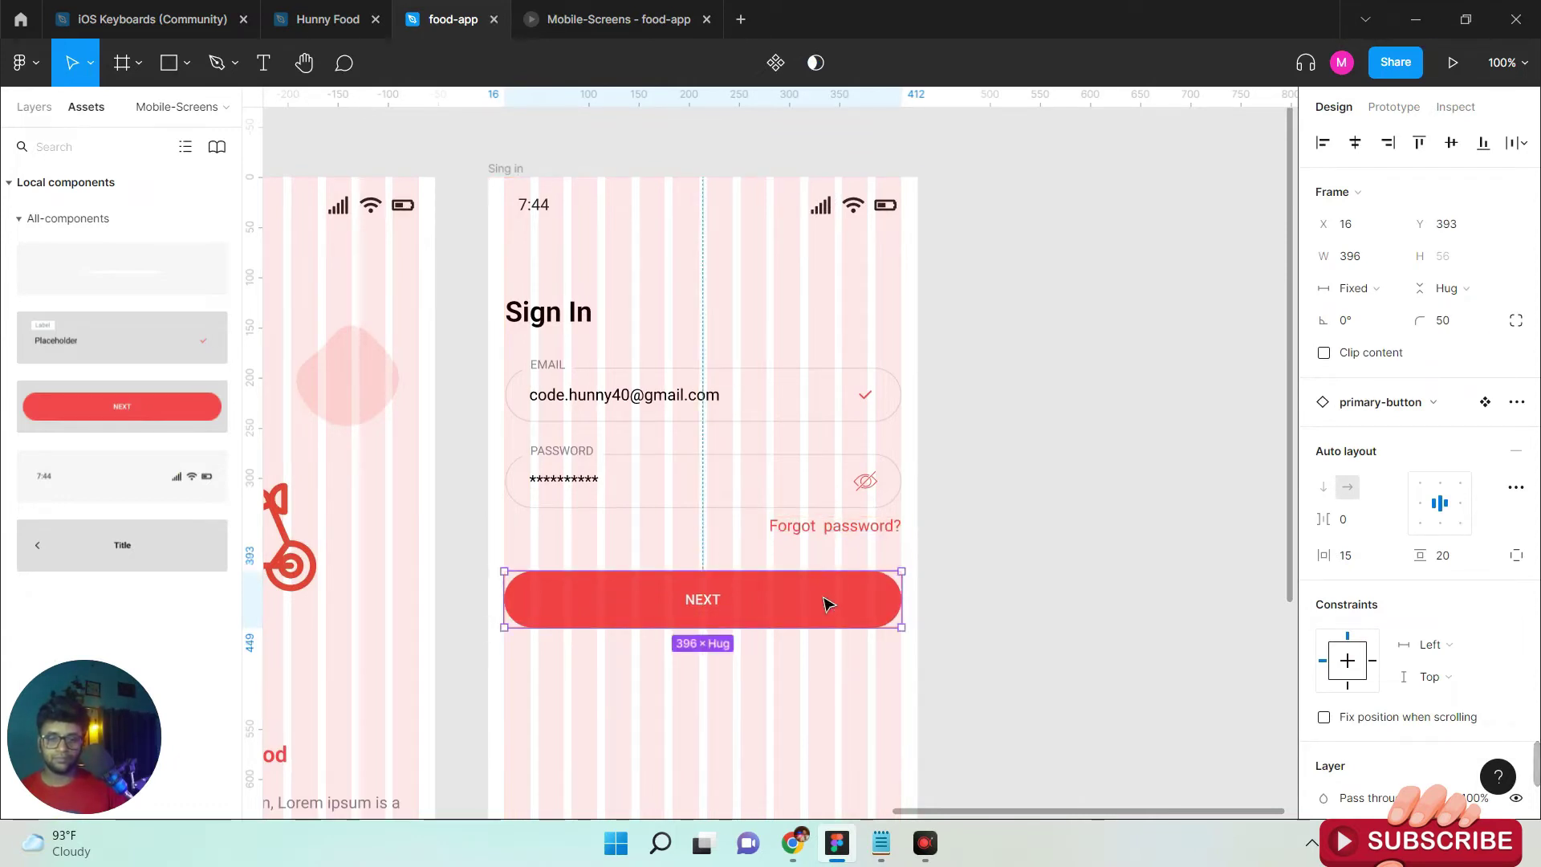
key("Up")
key("Up")
key("Up")
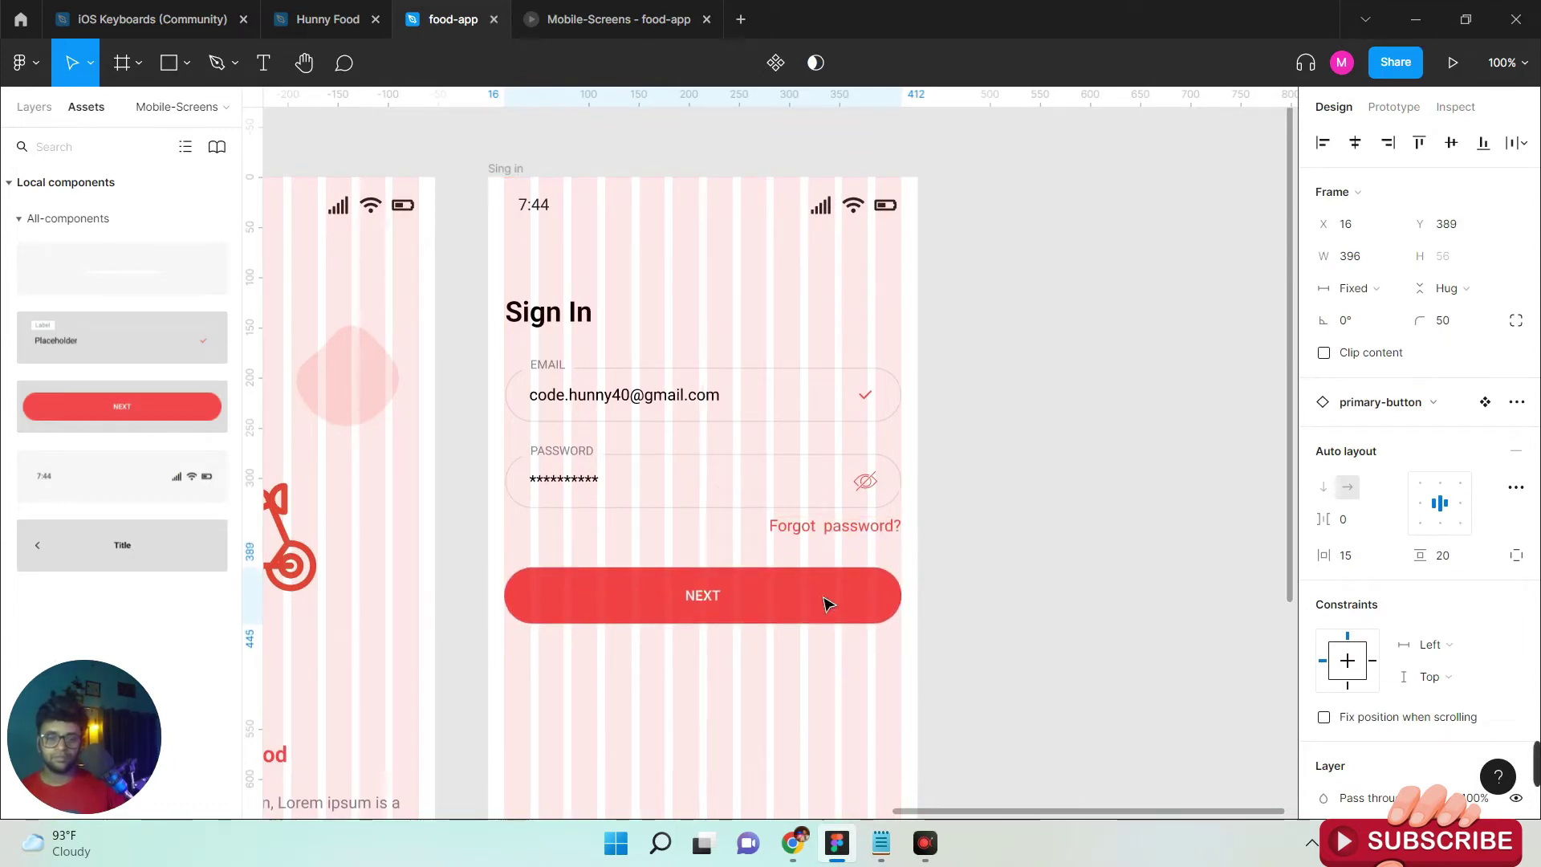
left_click(1023, 556)
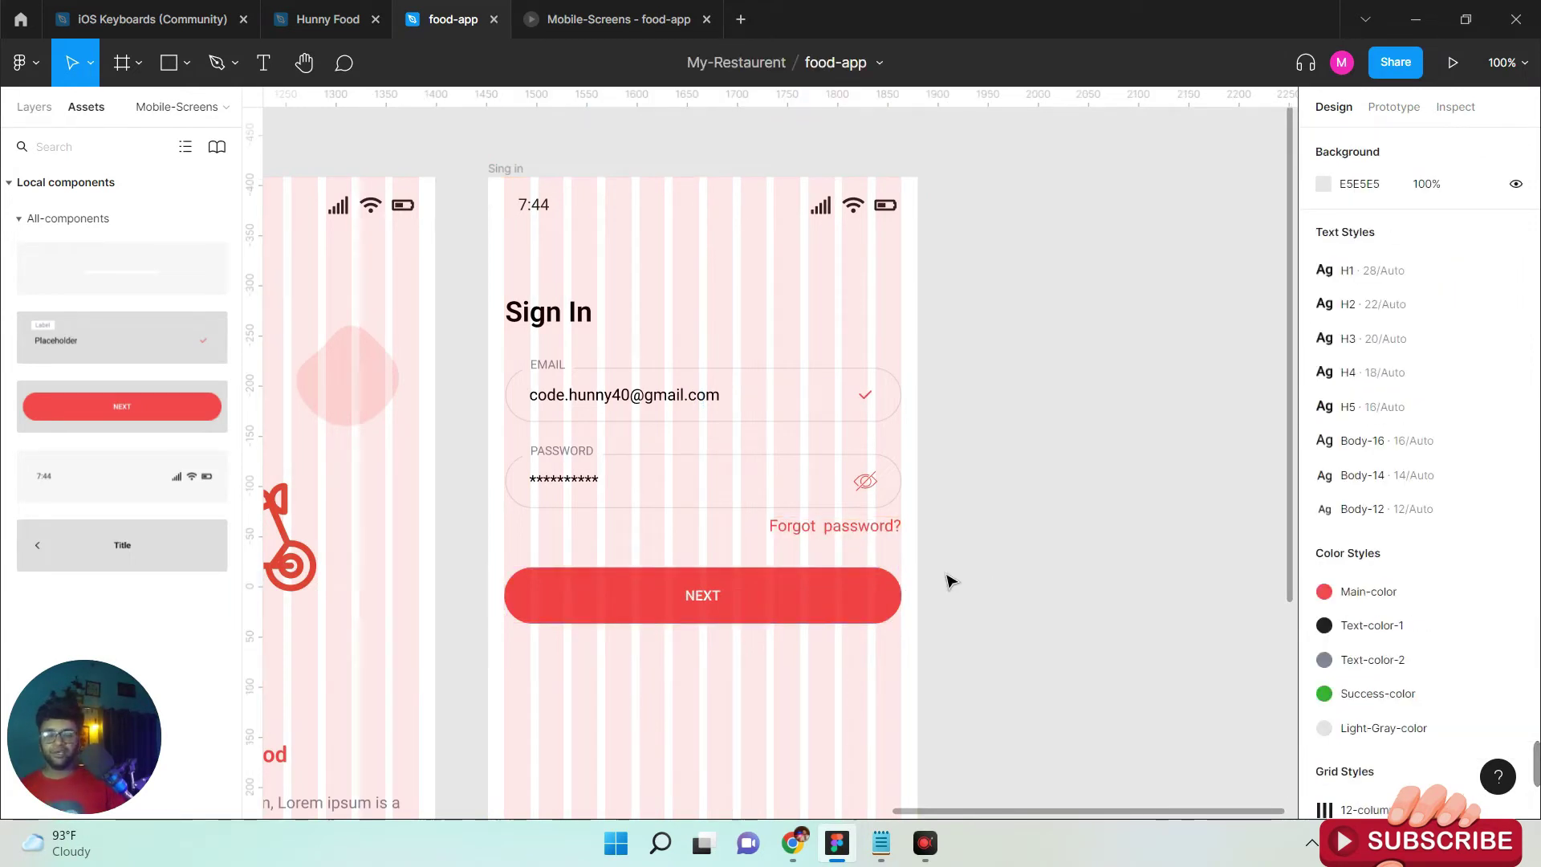
left_click(313, 19)
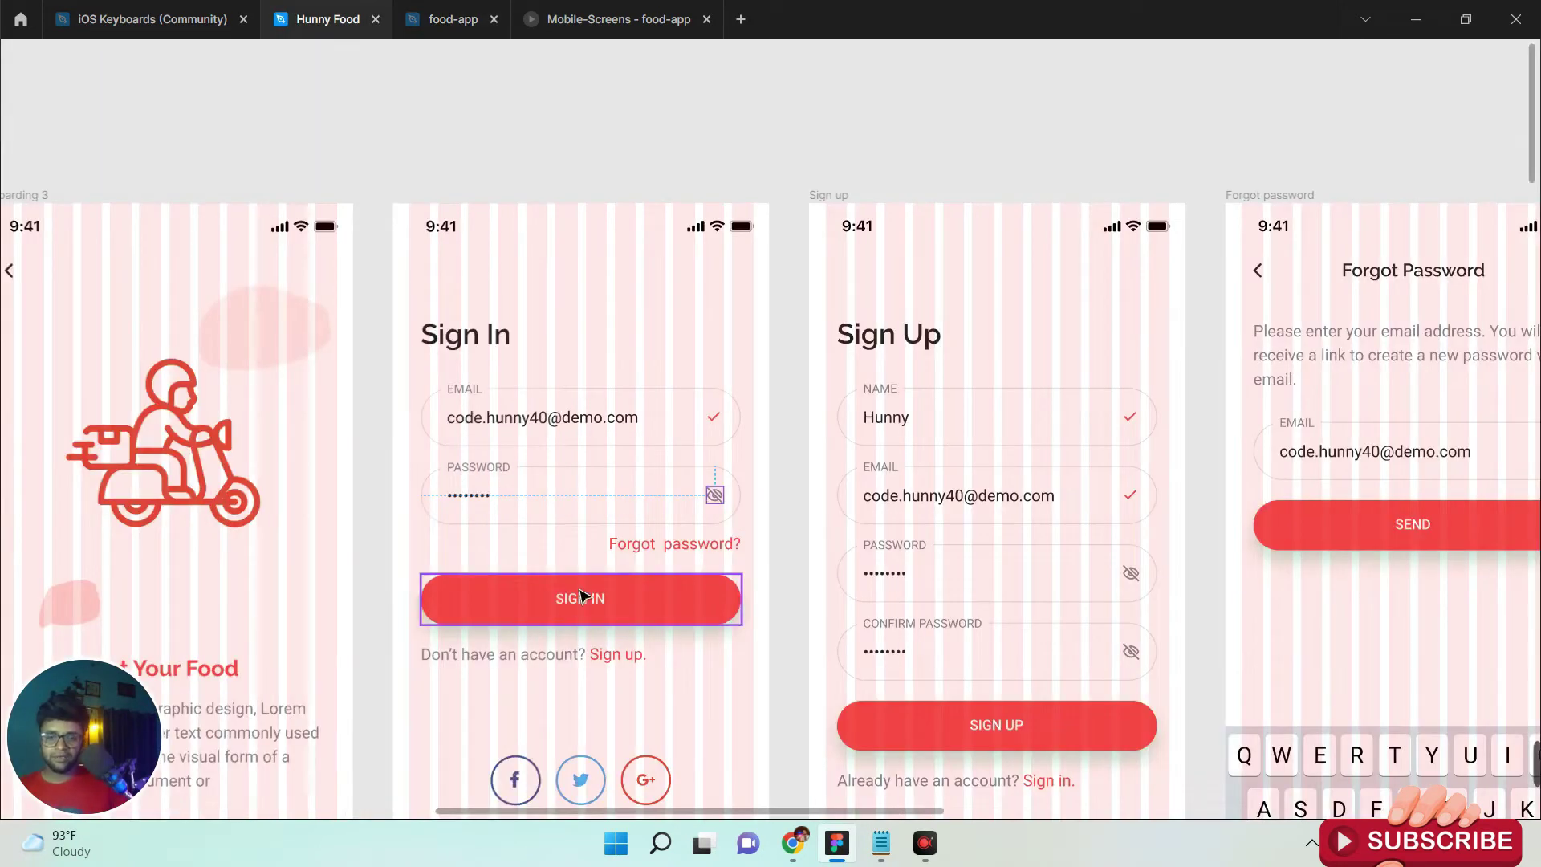
- Change the new button's label from NEXT to SIGN IN
left_click(452, 30)
double_click(708, 598)
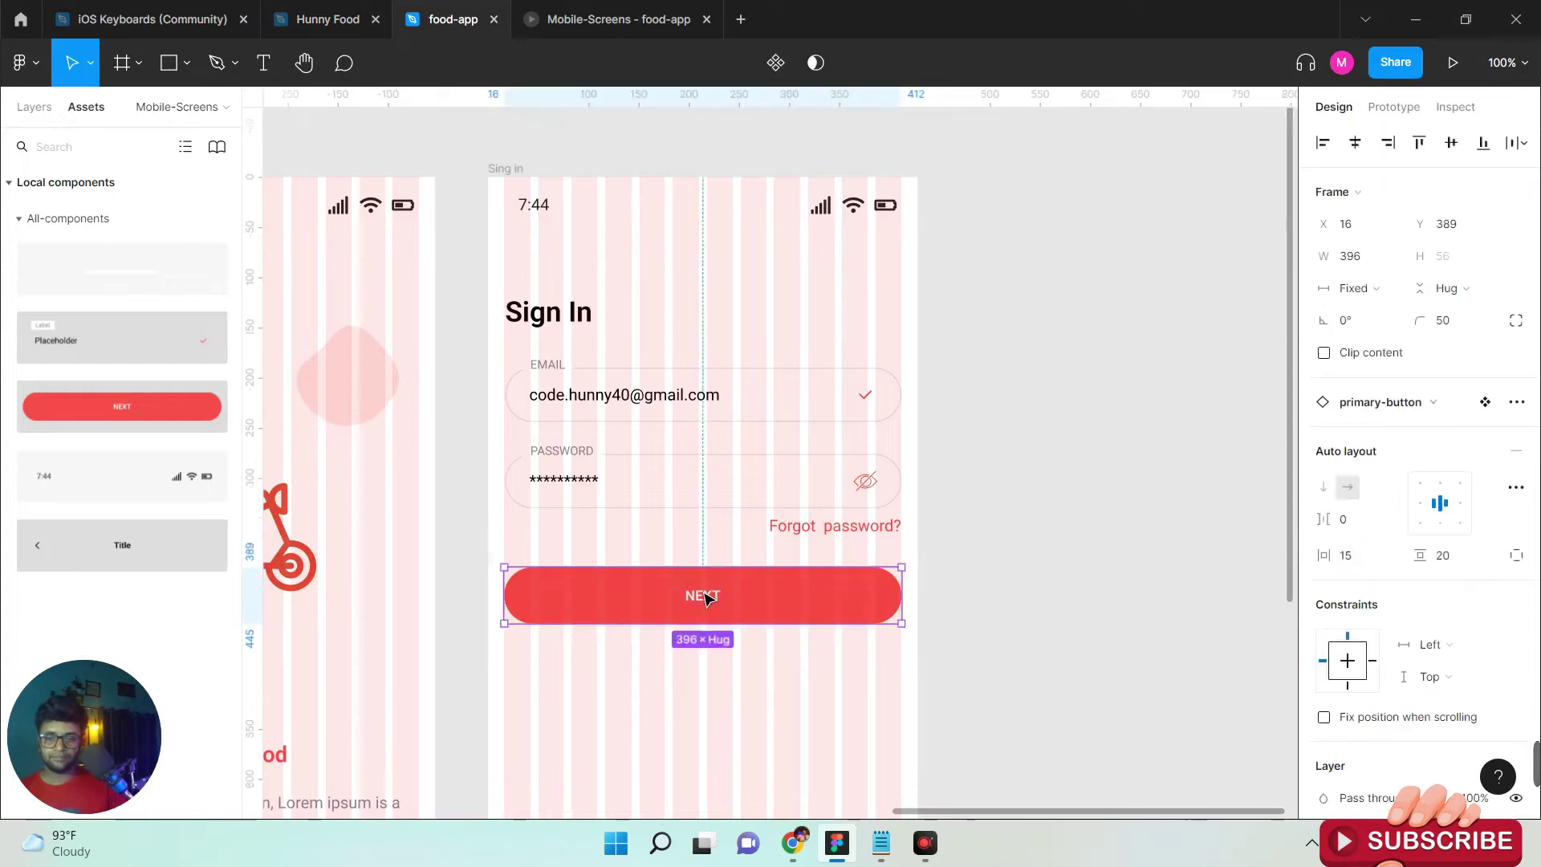
double_click(710, 600)
type("SIGN")
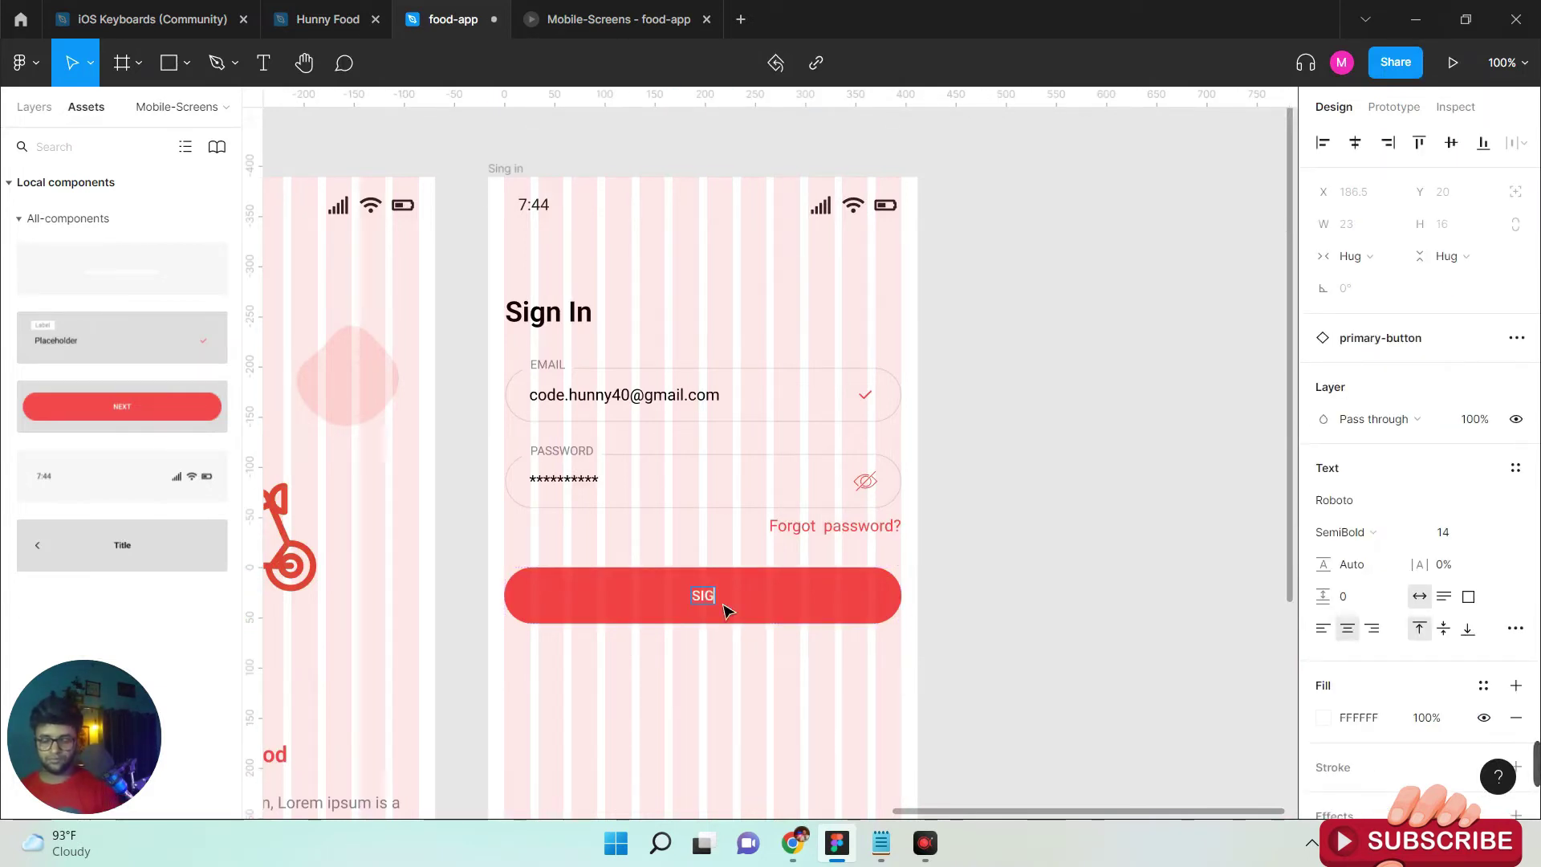
type(" IN")
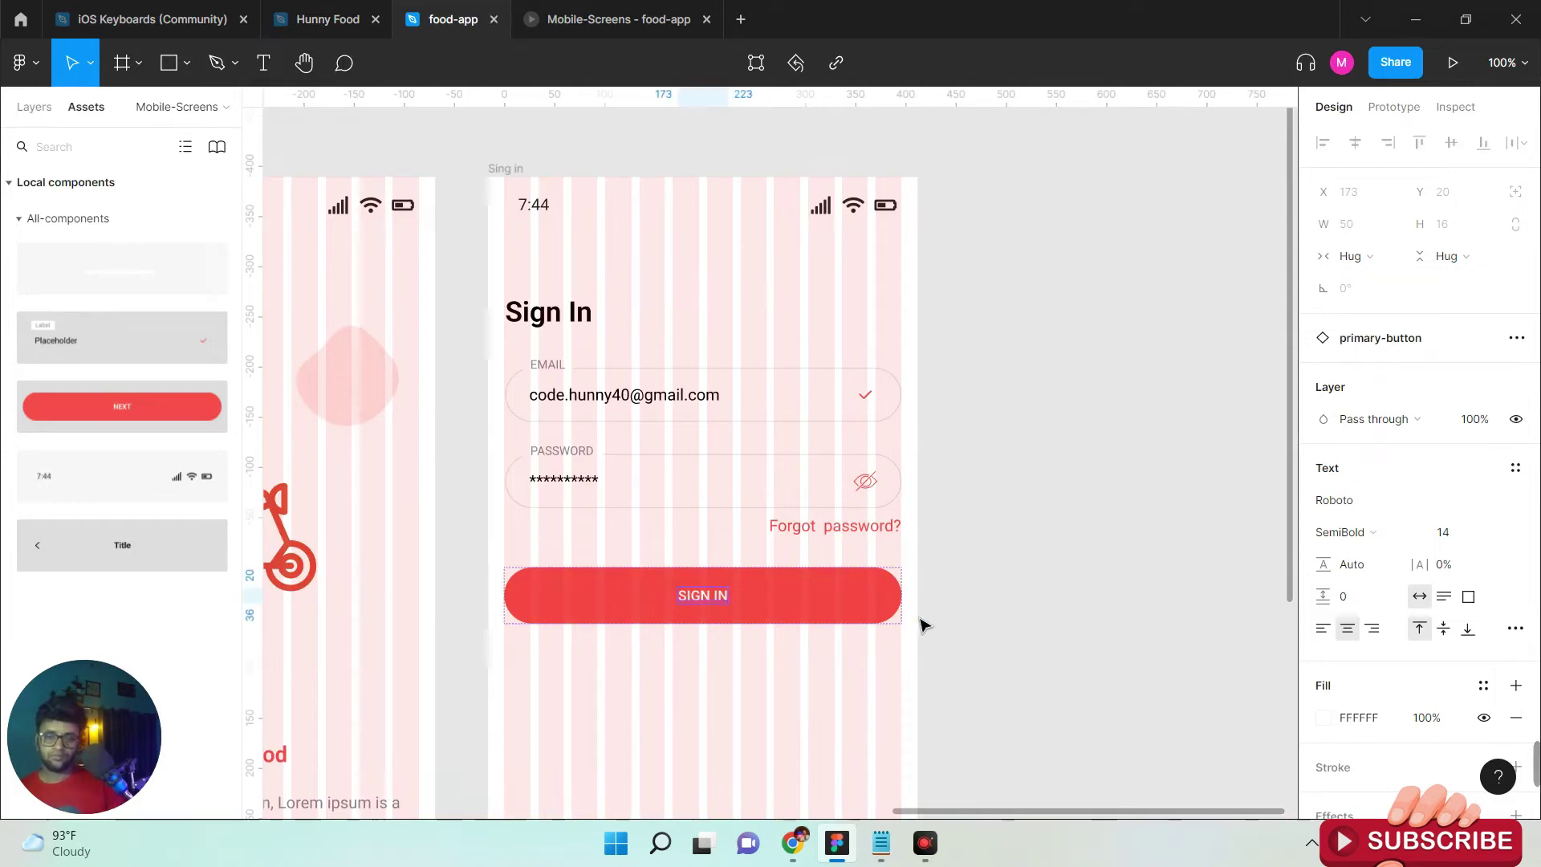
- Locate the 'Don't have an account? Sign up.' line in the reference and highlight it in the notes
left_click(329, 21)
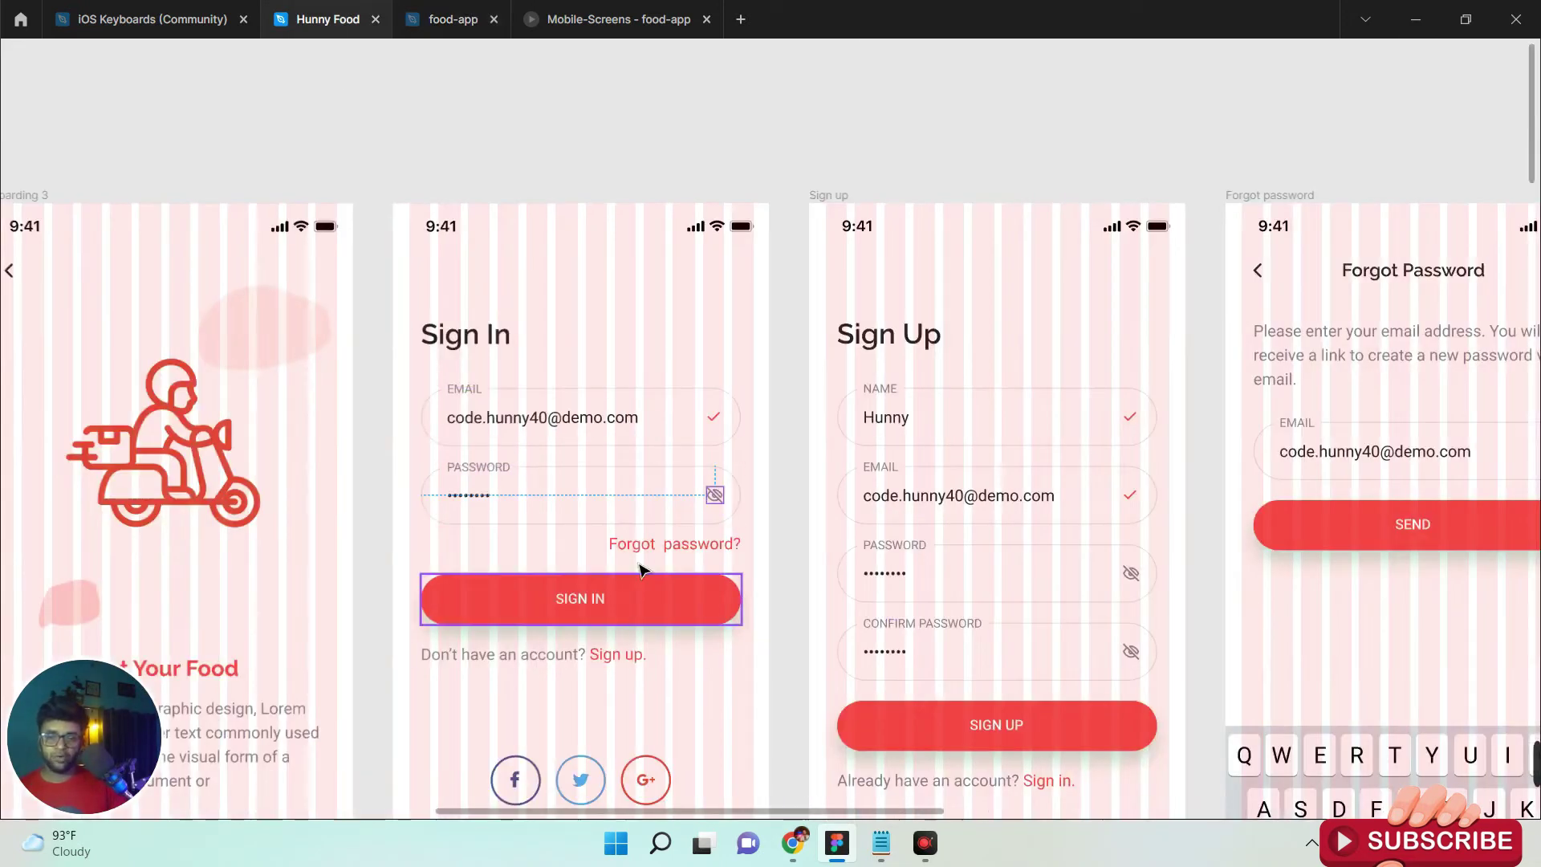
left_click(536, 661)
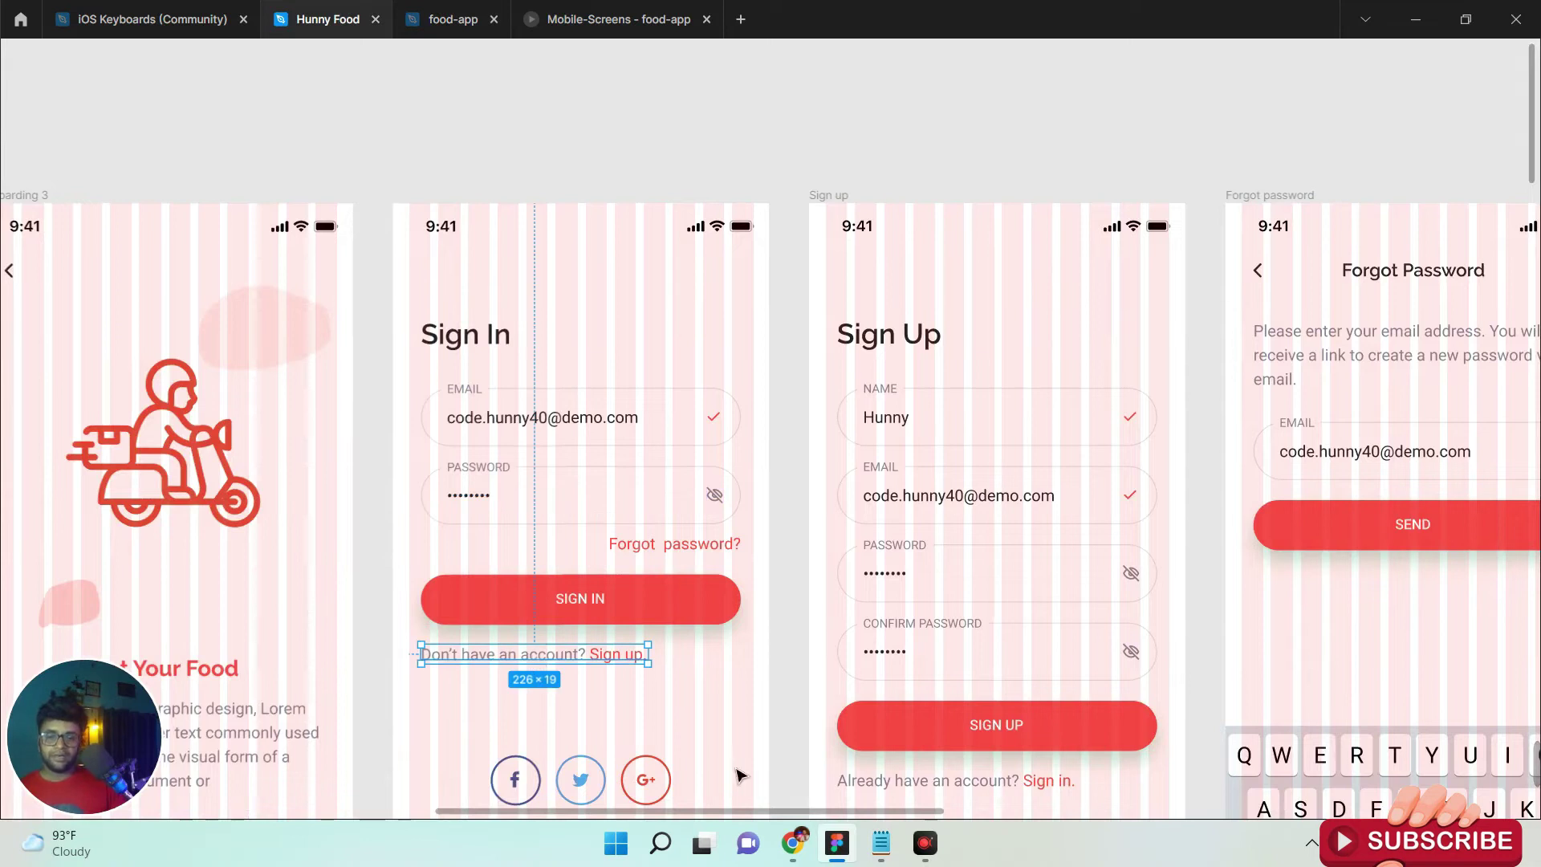
left_click(880, 851)
left_click(856, 340)
left_click_drag(859, 341, 605, 344)
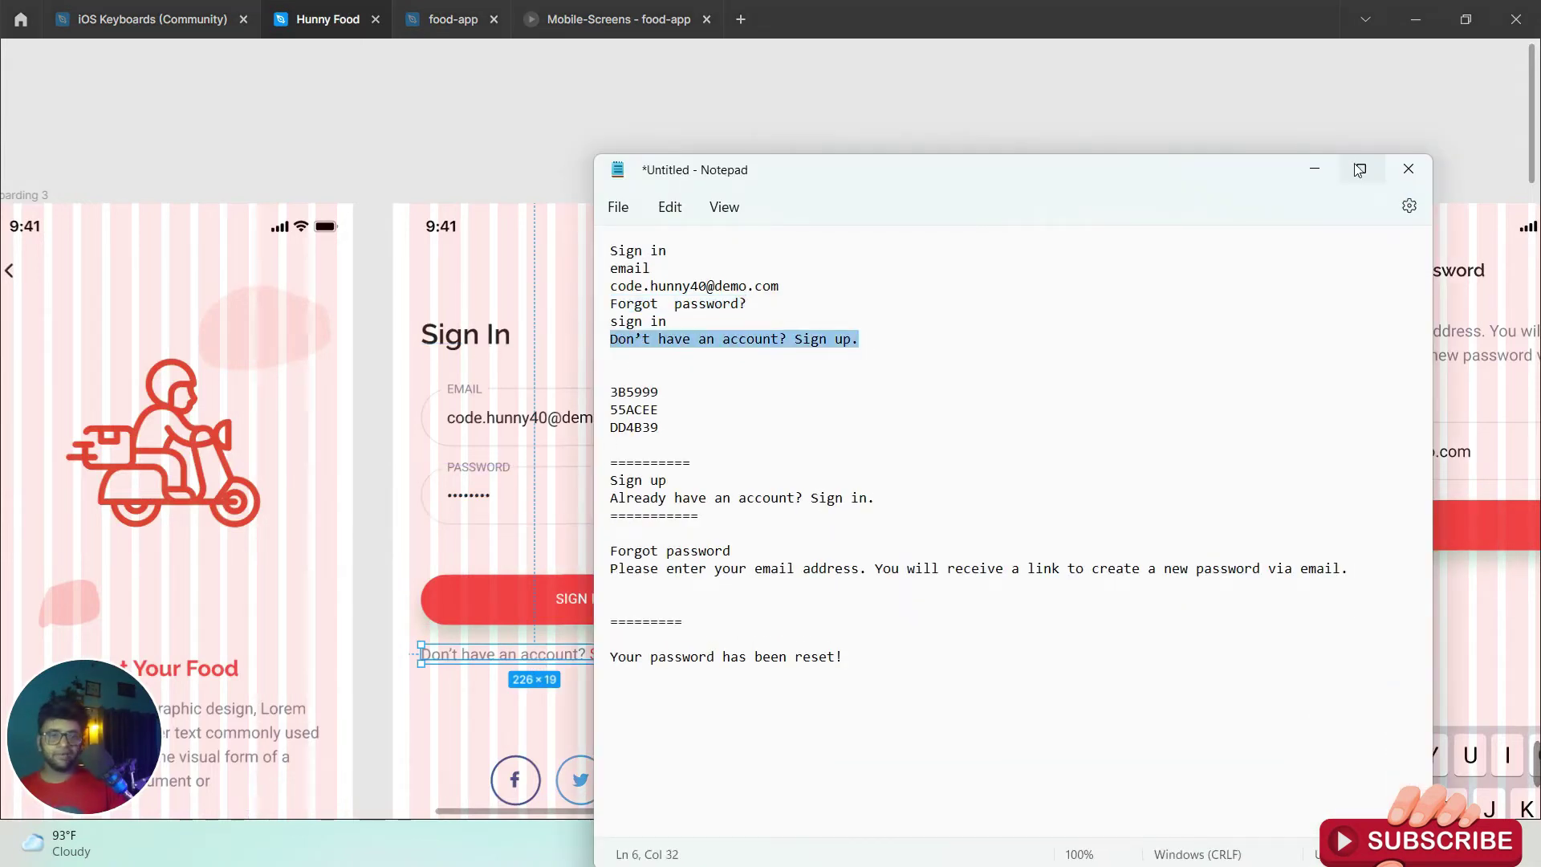
left_click(1315, 176)
left_click(450, 19)
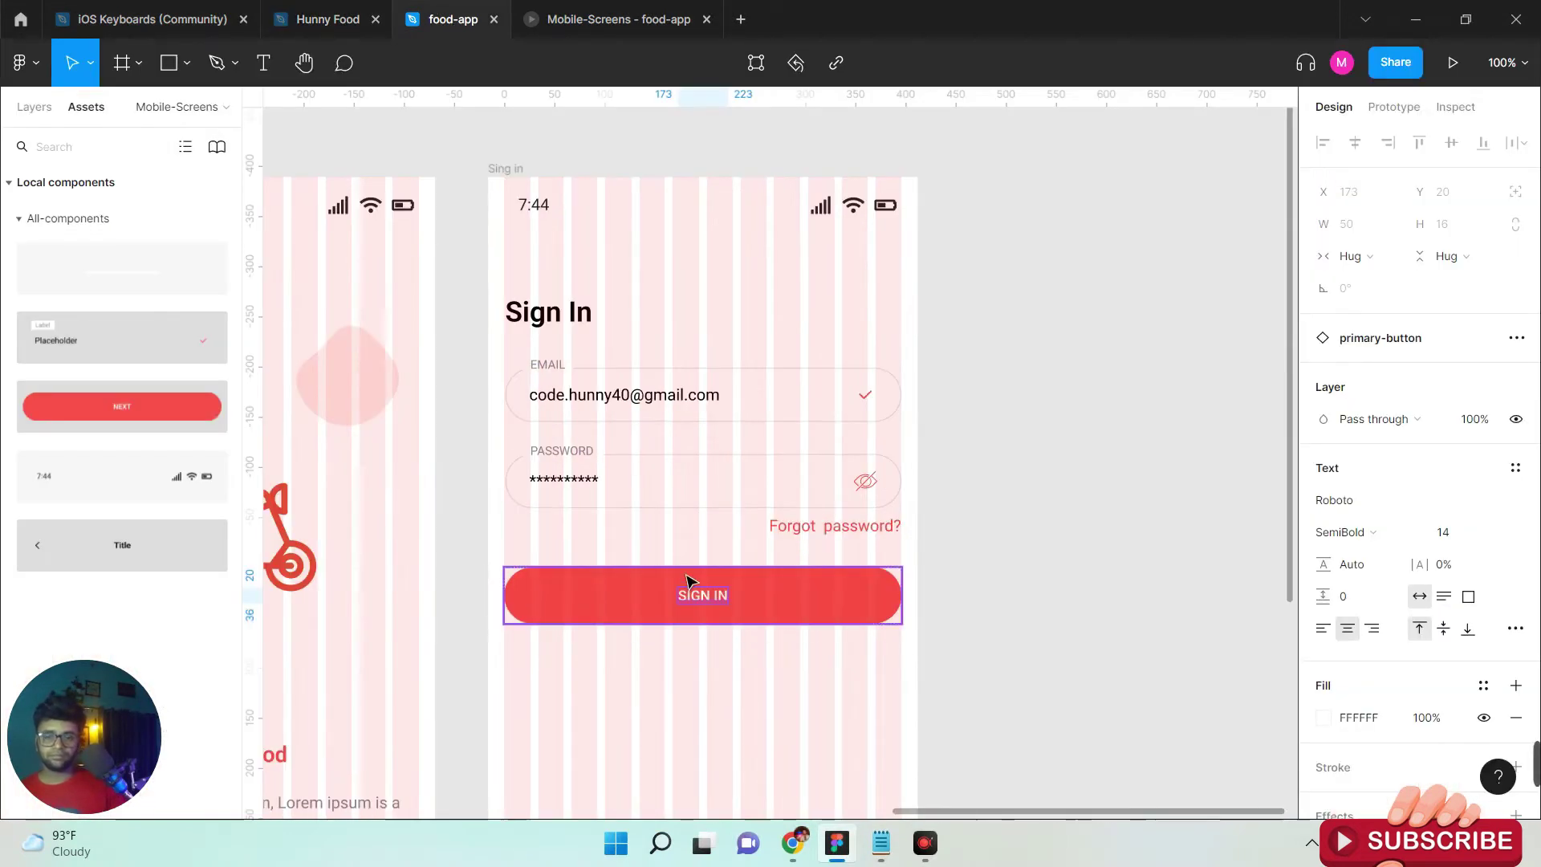
left_click(369, 31)
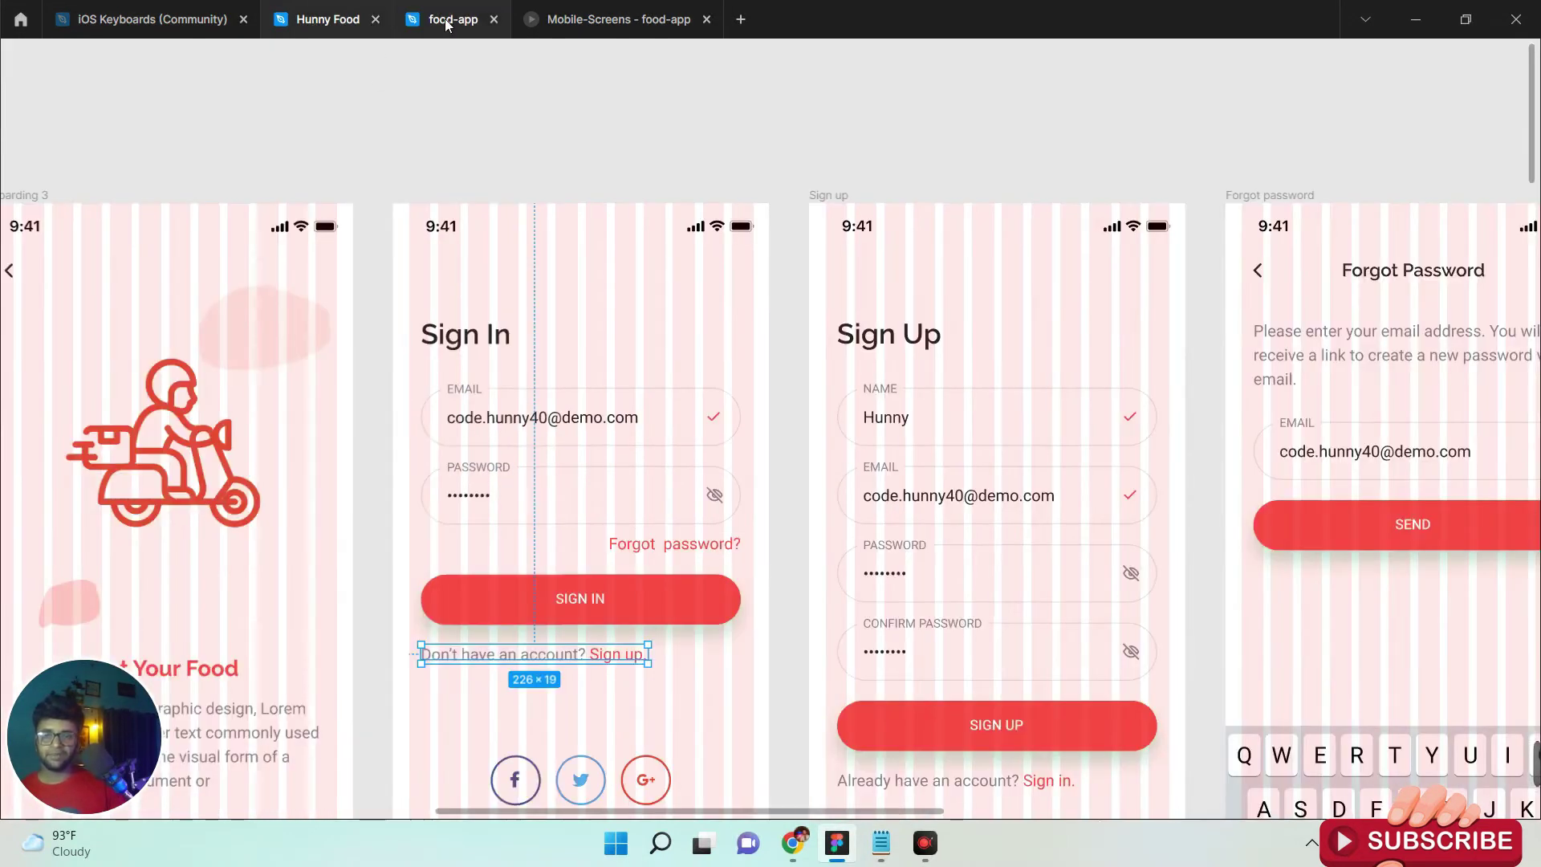
- Paste the sign-up prompt as a new text layer beneath the SIGN IN button
left_click(447, 19)
left_click(855, 536)
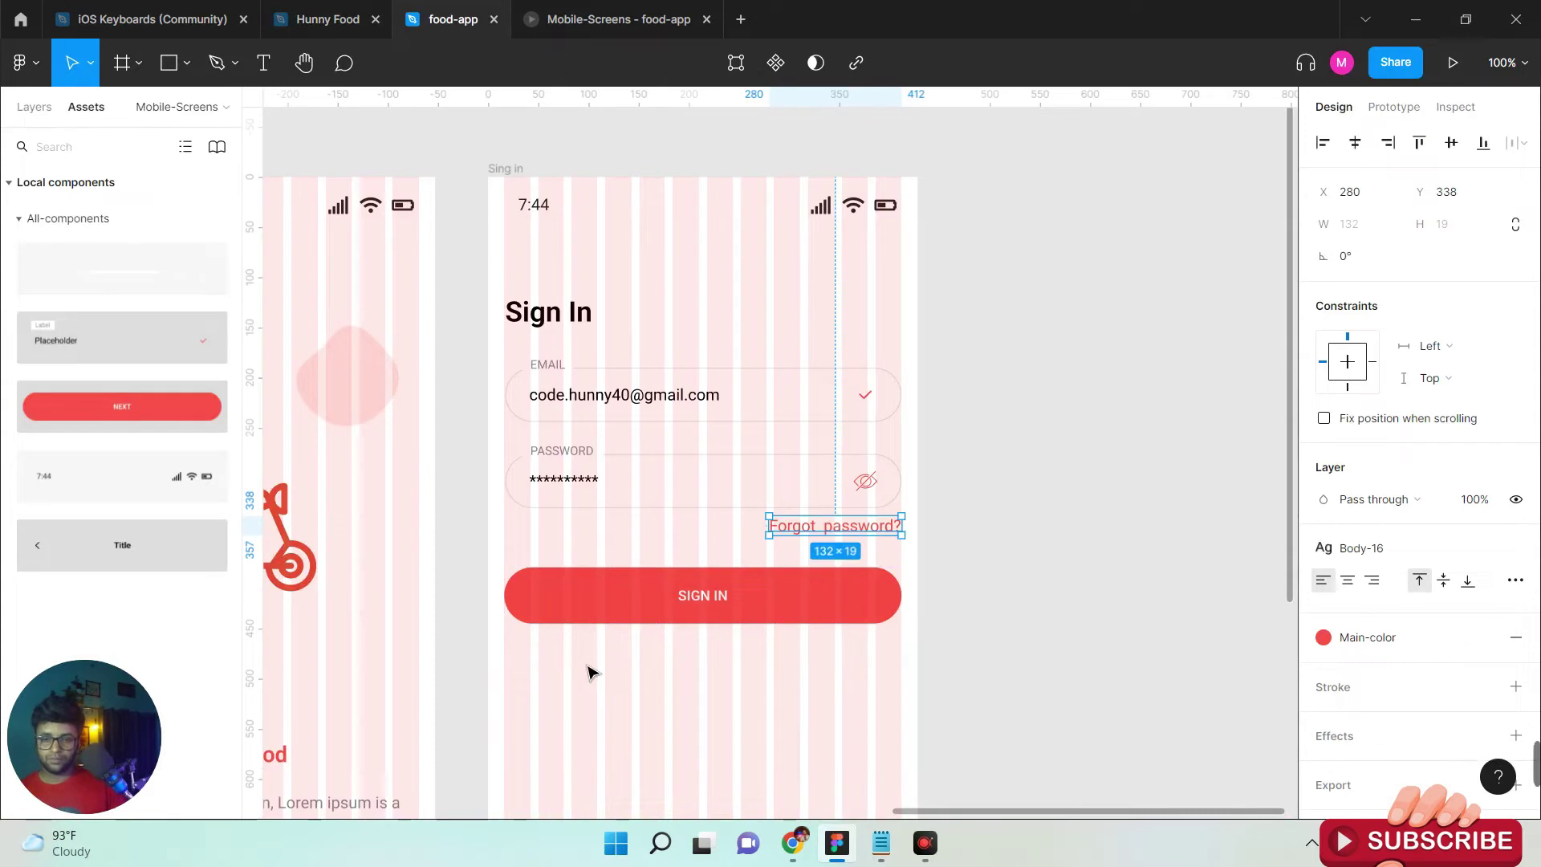
left_click(627, 618)
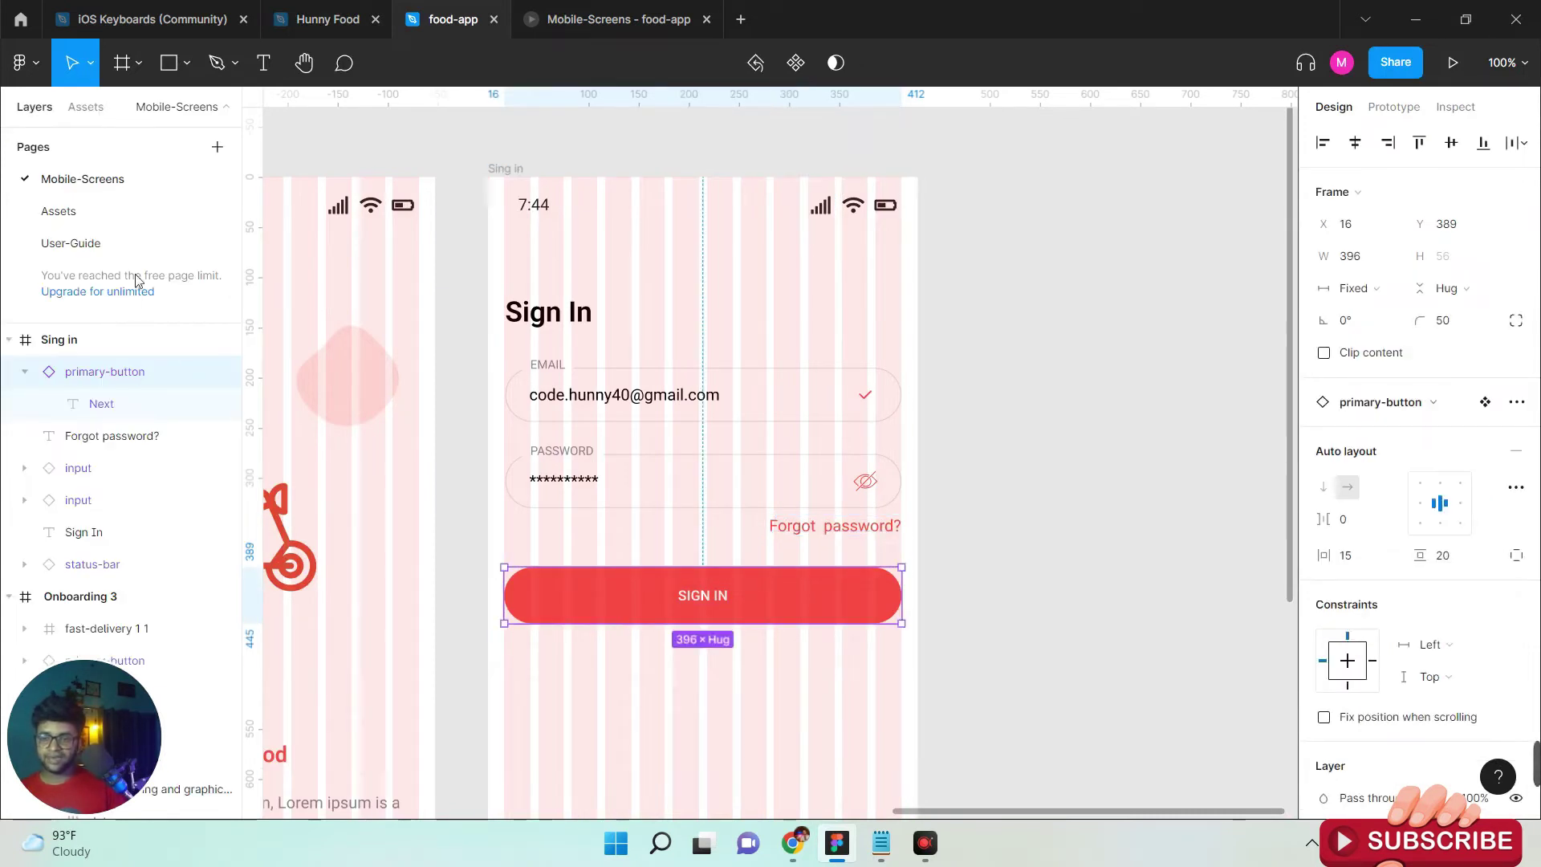
left_click(90, 338)
key("t")
left_click(534, 658)
type("DON'T HAVE AN ACCOUNT? SIGN UP.")
key("Escape")
mouse_move(592, 664)
left_mouse_down()
mouse_move(700, 668)
mouse_move(686, 664)
left_mouse_up()
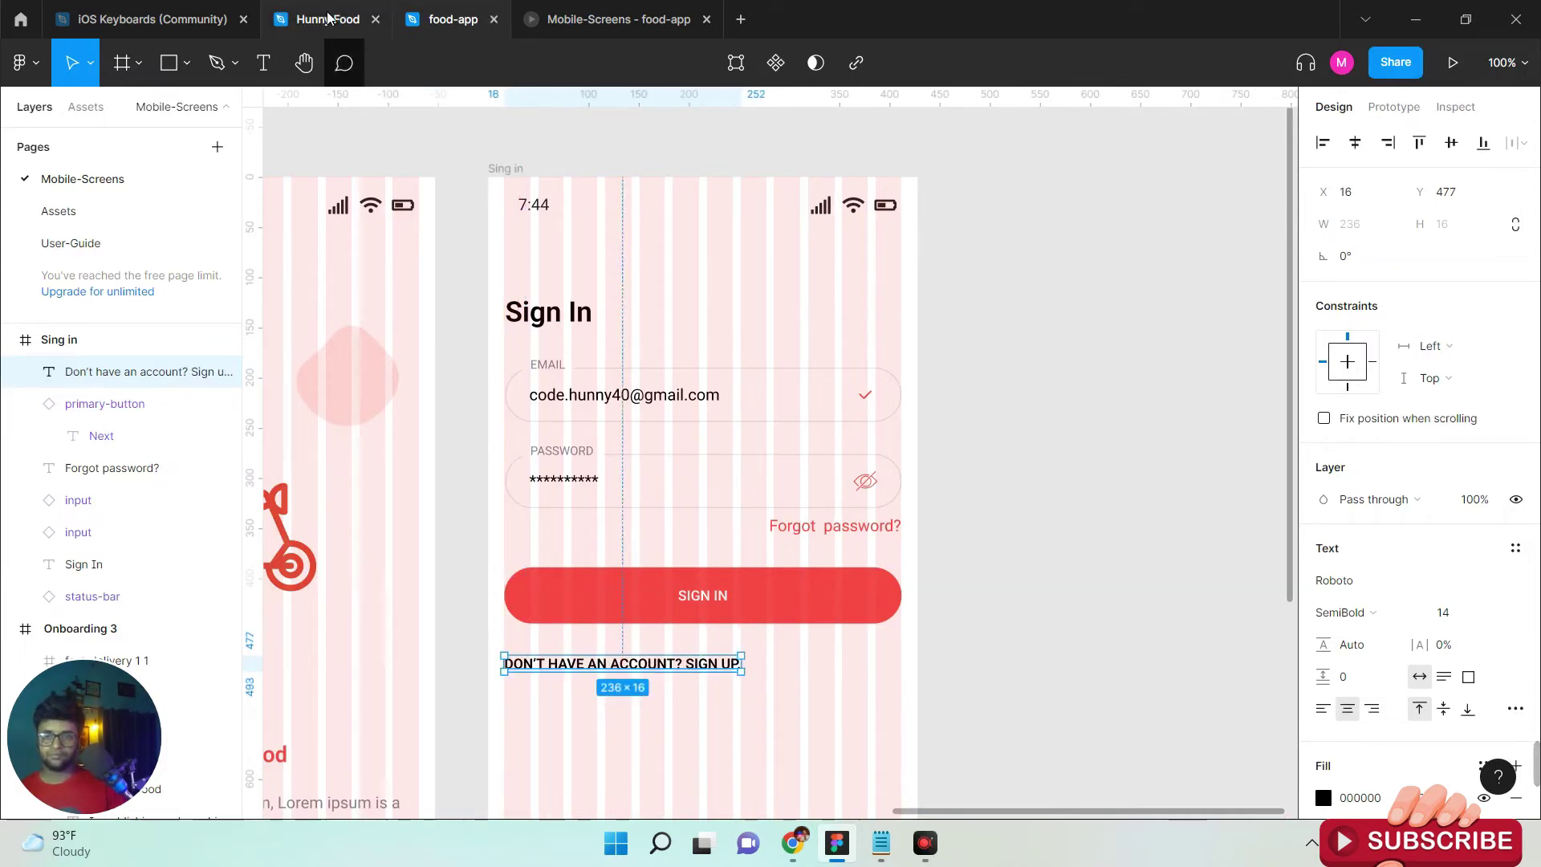
- Switch the sign-up prompt's case to title case in the advanced type settings
left_click(321, 19)
left_click(472, 31)
left_click(1031, 654)
left_click(575, 671)
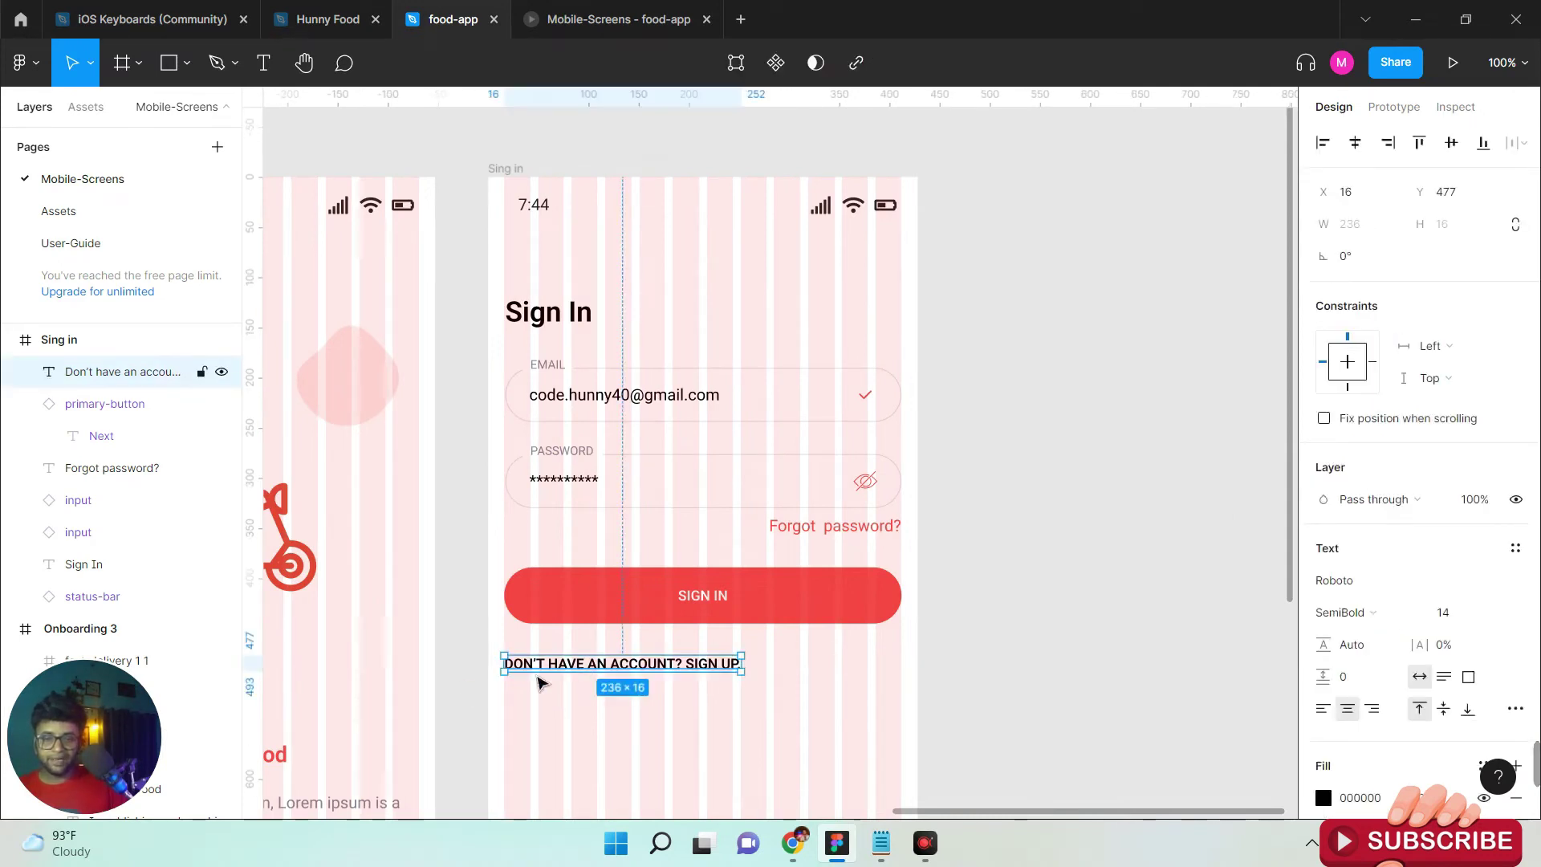
left_click(1515, 710)
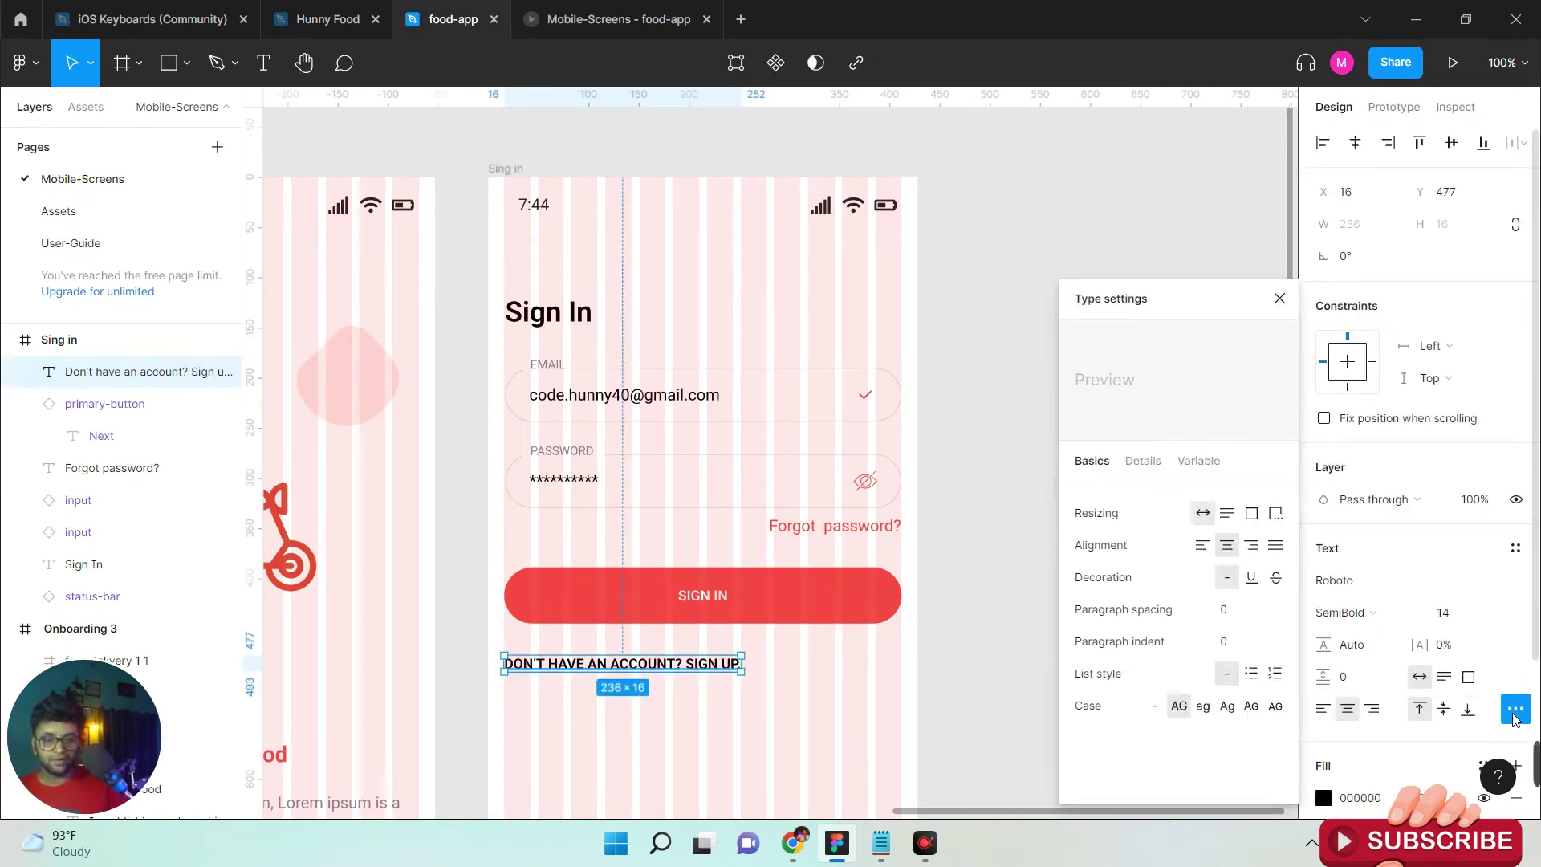
left_click(1202, 710)
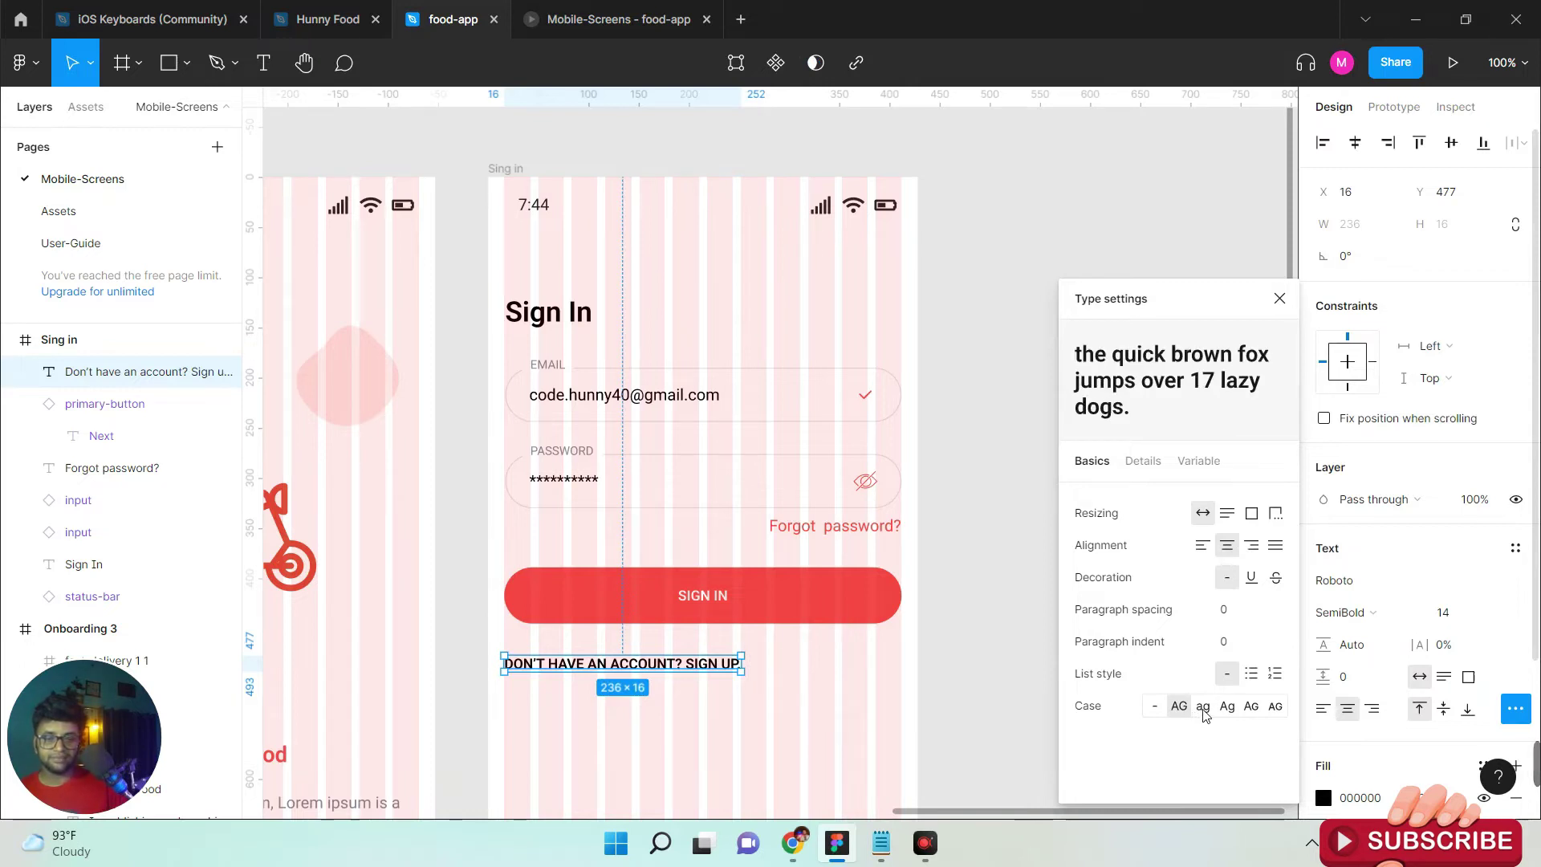
left_click(1228, 707)
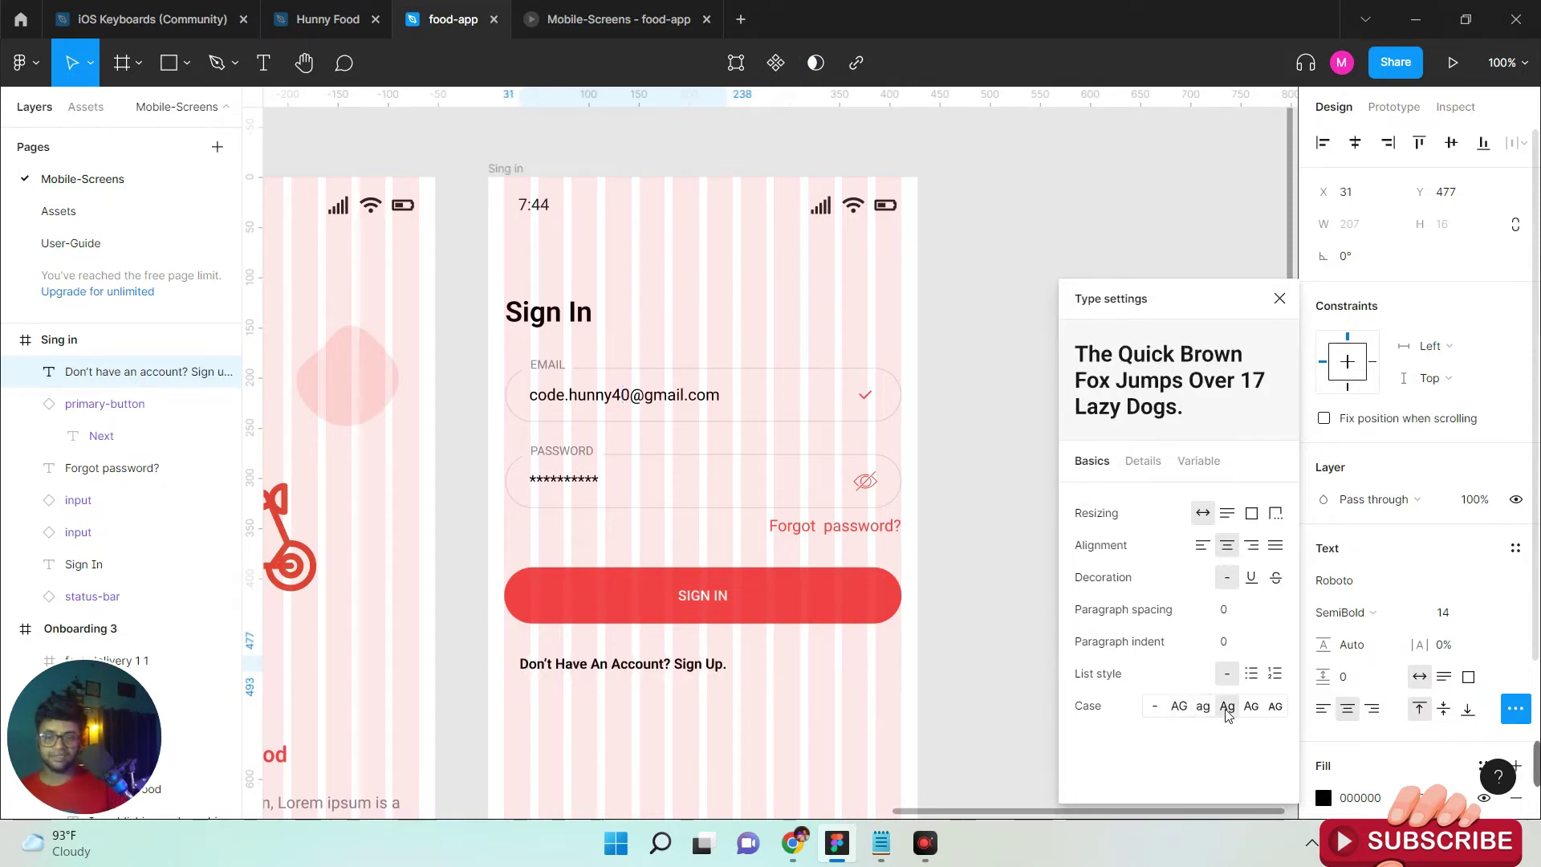
left_click(1281, 301)
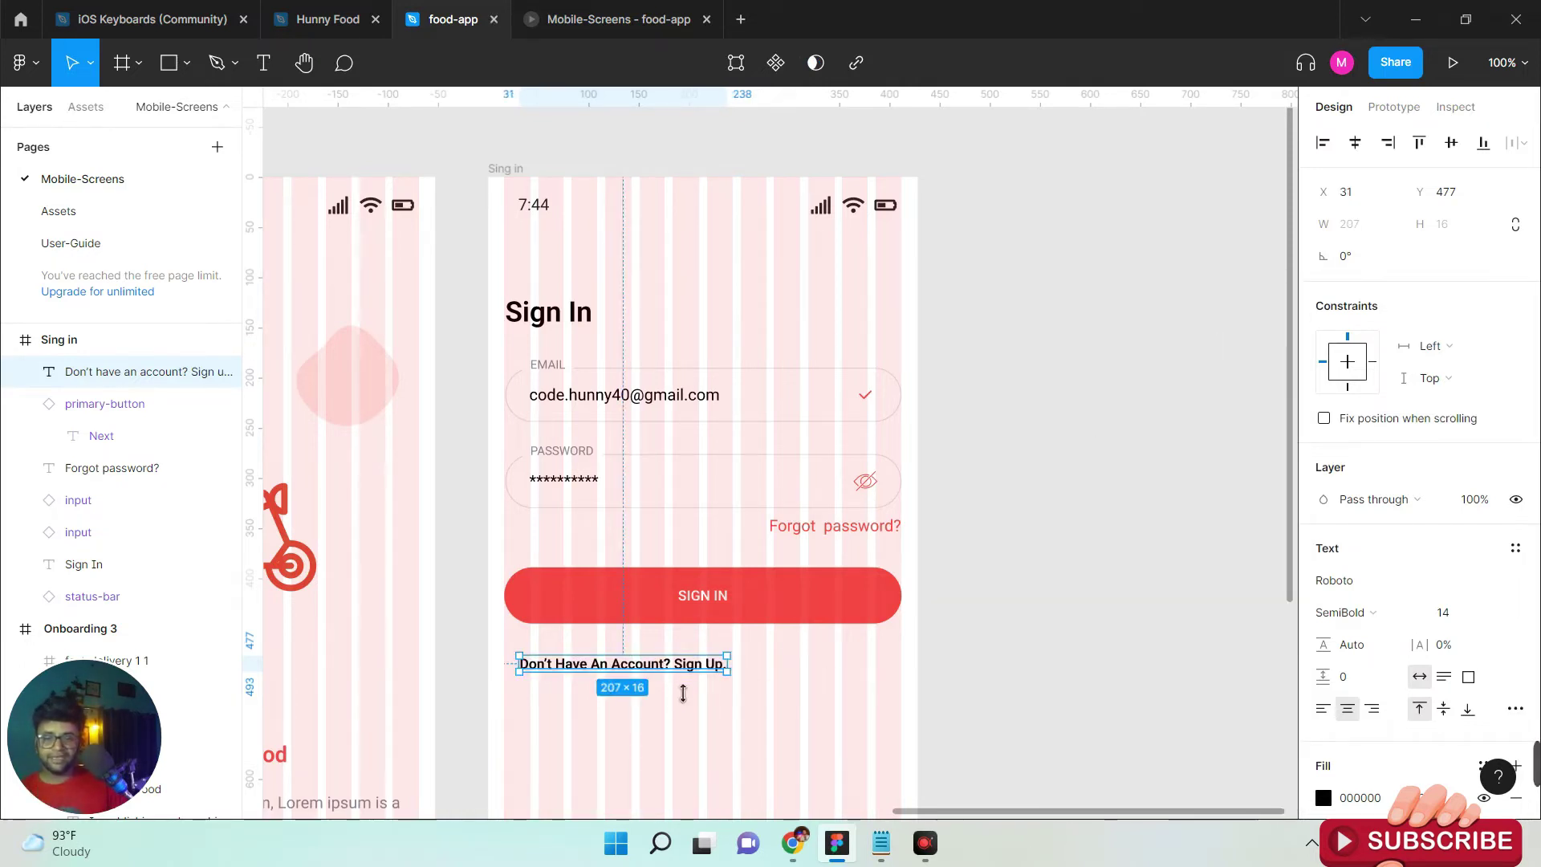
left_click(320, 26)
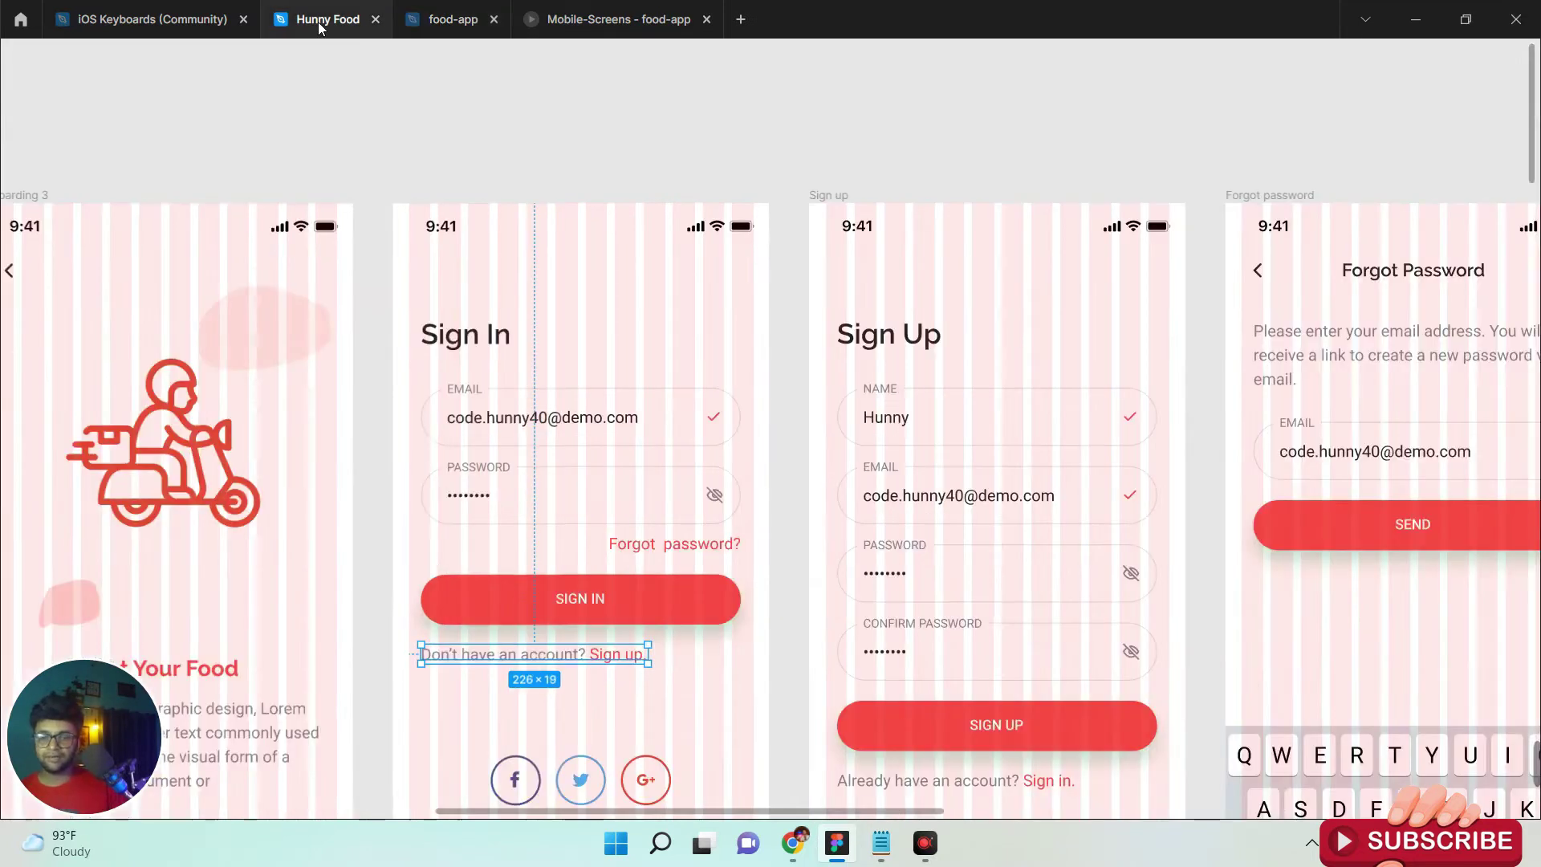
left_click(453, 20)
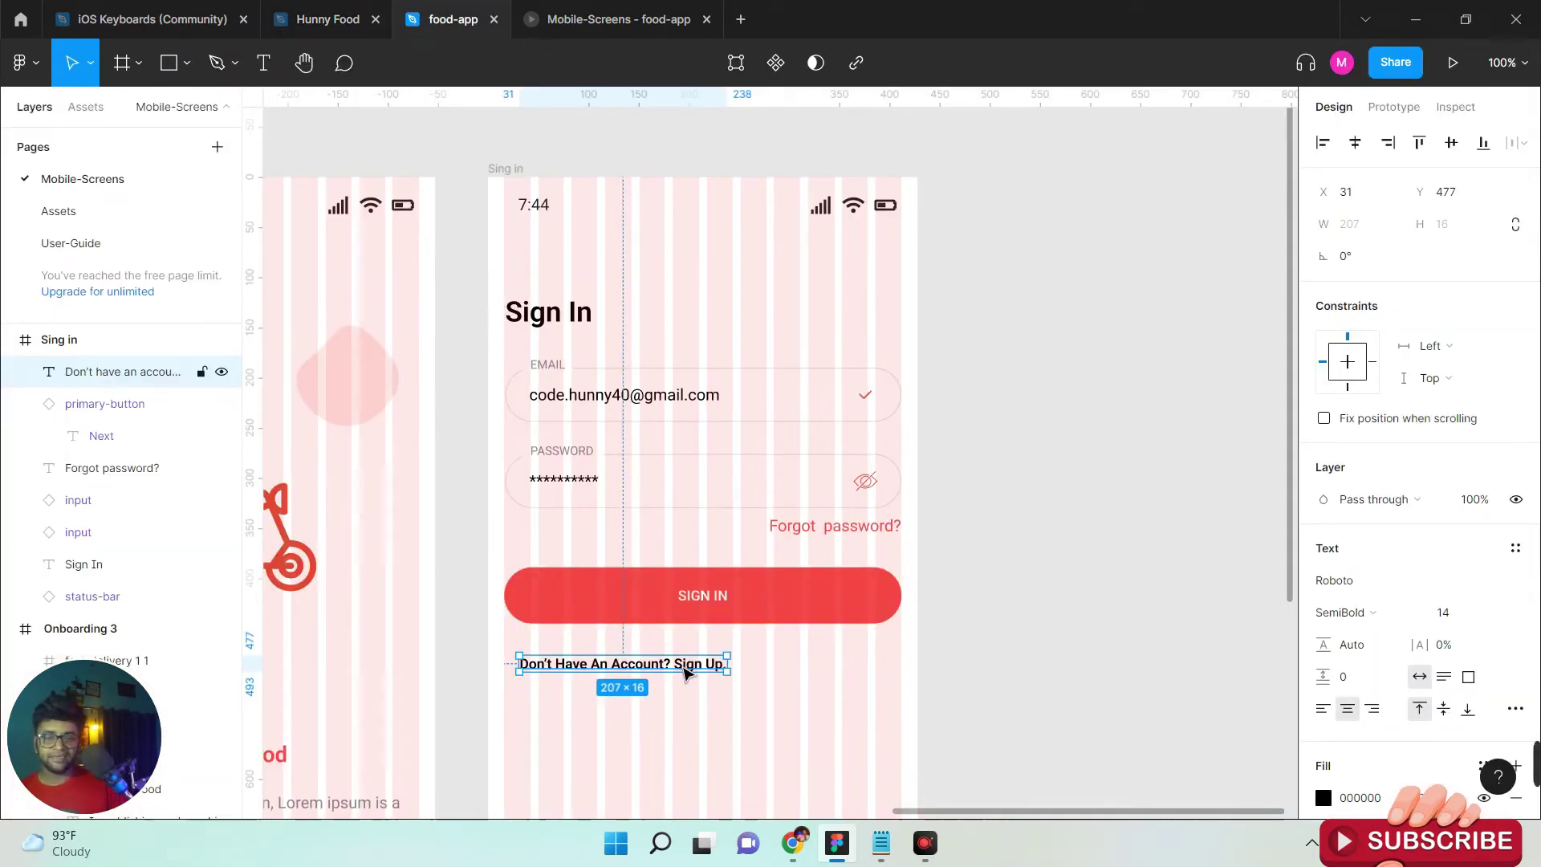
- Apply the Body-16 text style and grey Text-color-2 fill to the sign-up prompt
left_click(1514, 552)
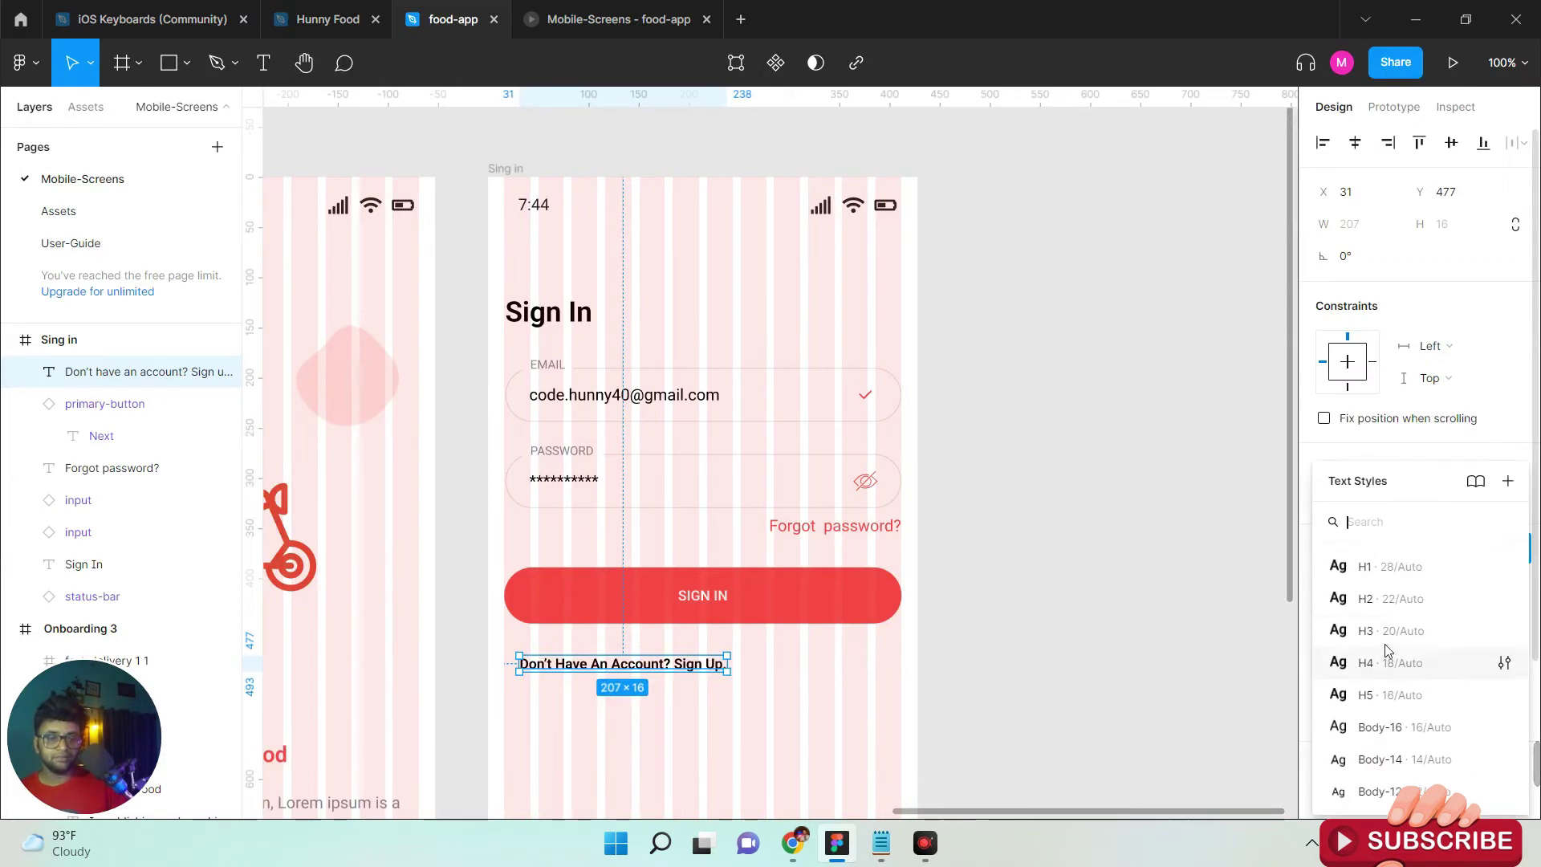
left_click(1404, 728)
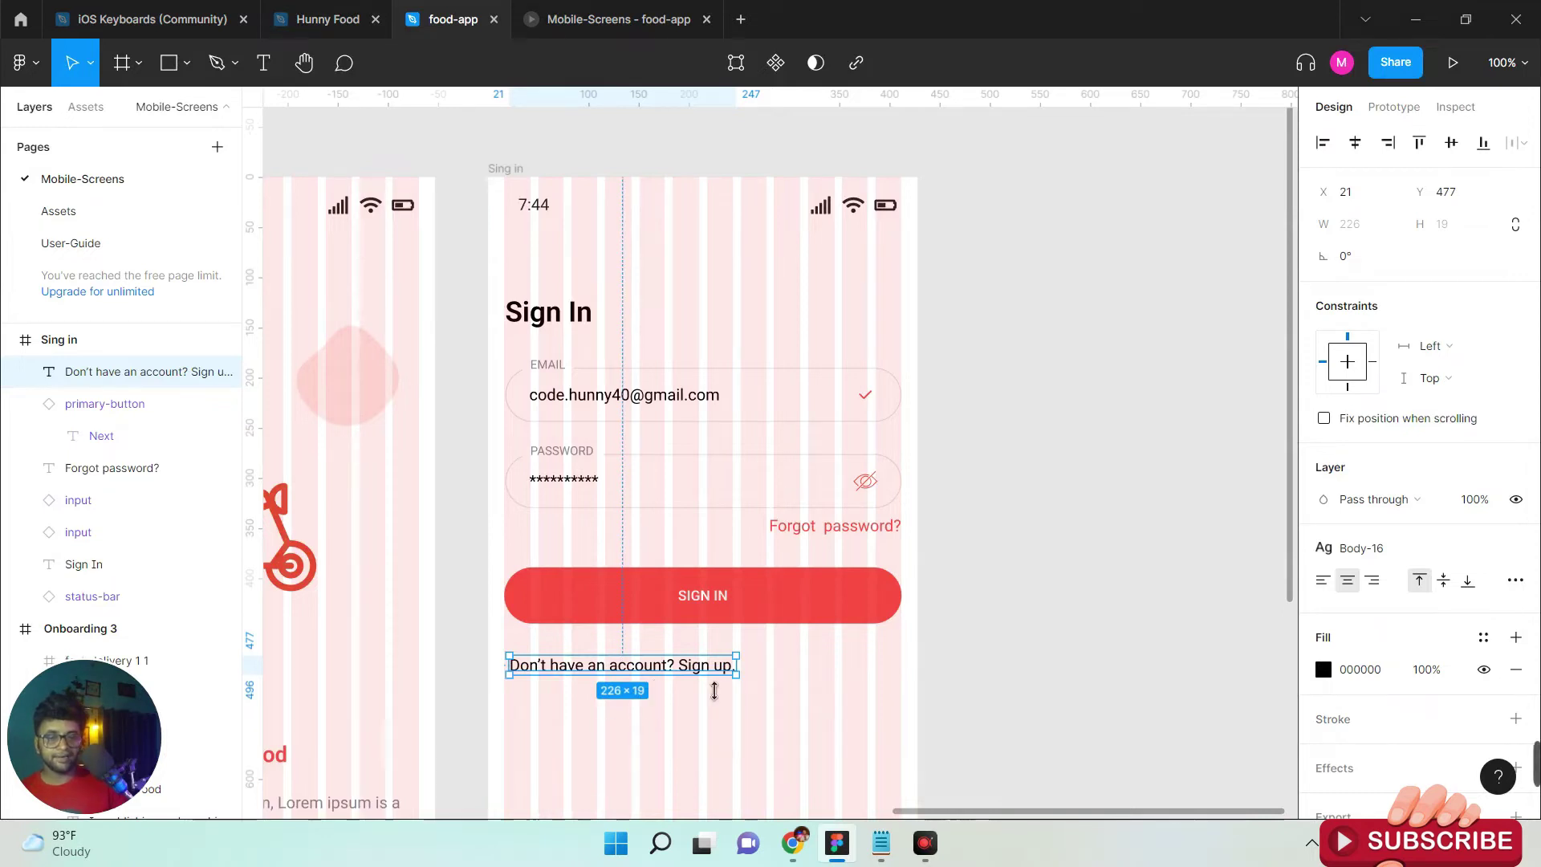
left_click(1484, 640)
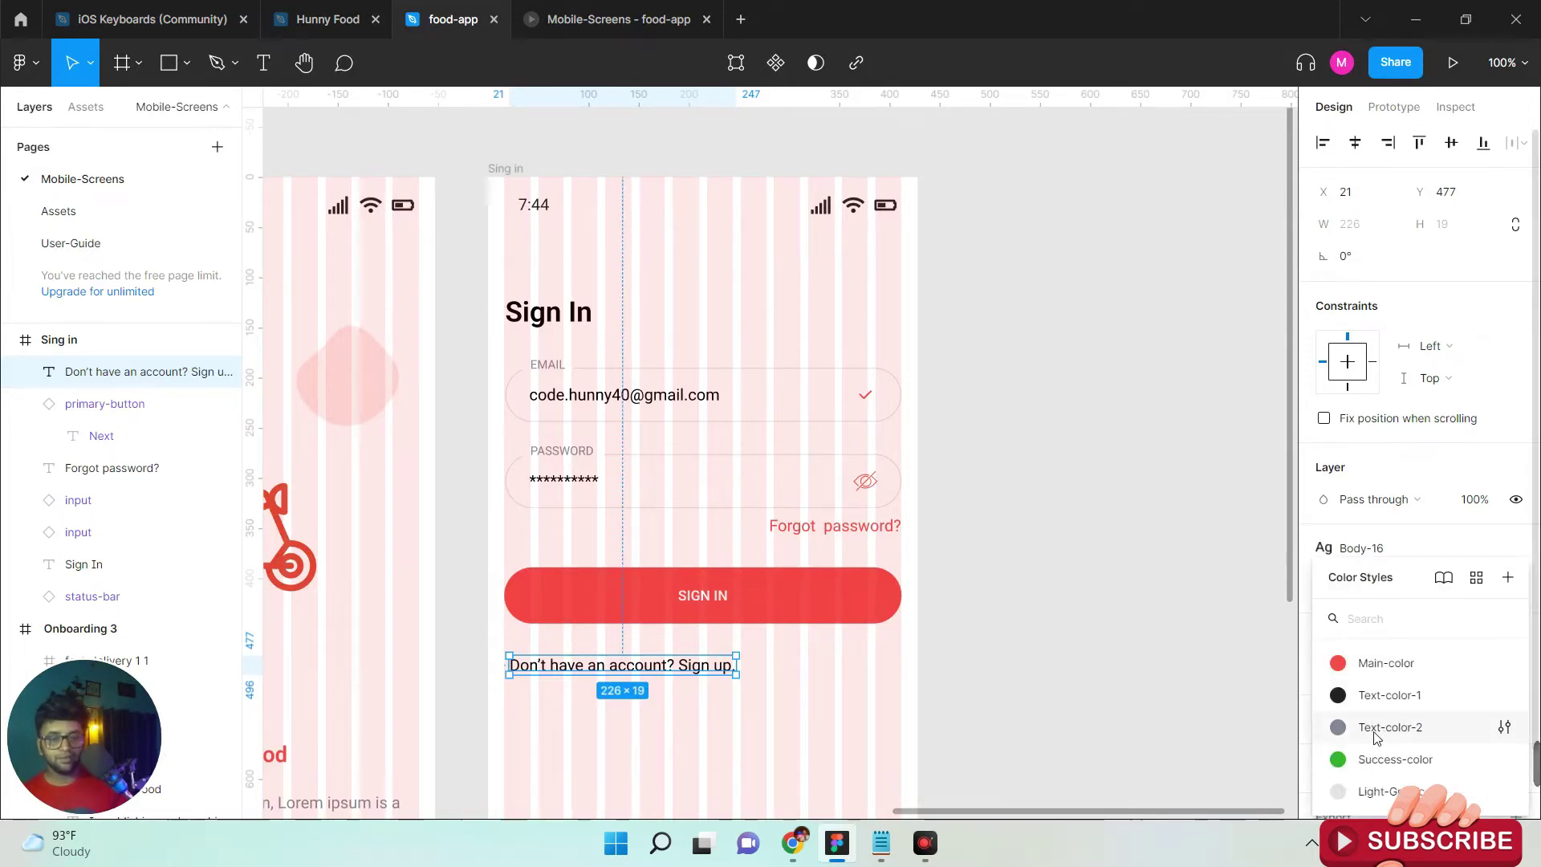
left_click(1410, 730)
left_click(848, 719)
- Colour just the words 'Sign up.' with the red Main-color style
left_click(688, 677)
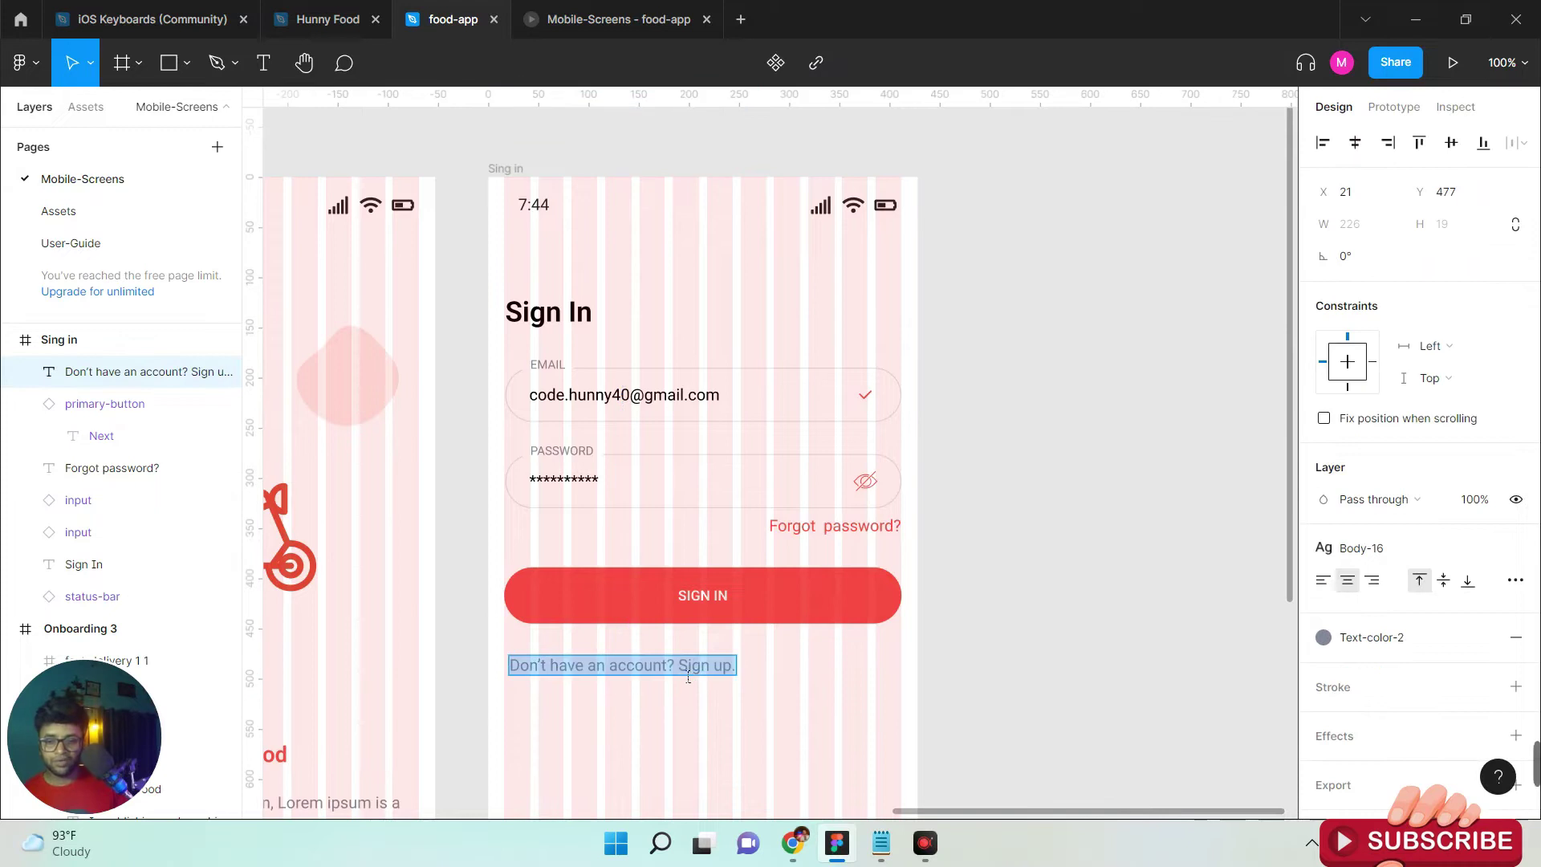
left_click(688, 679)
left_click_drag(688, 679, 748, 676)
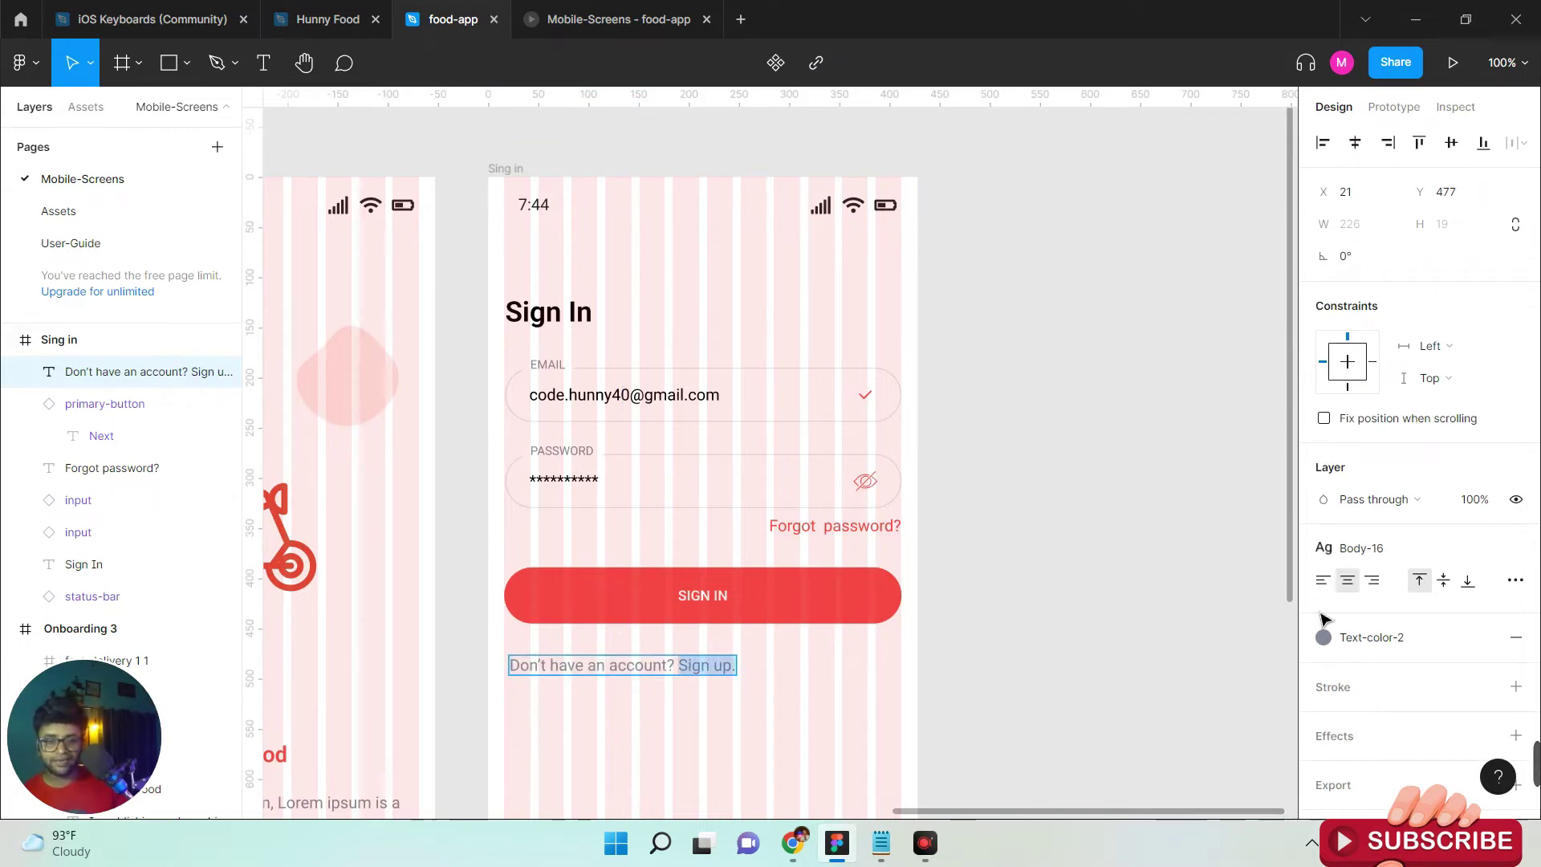
left_click(1484, 639)
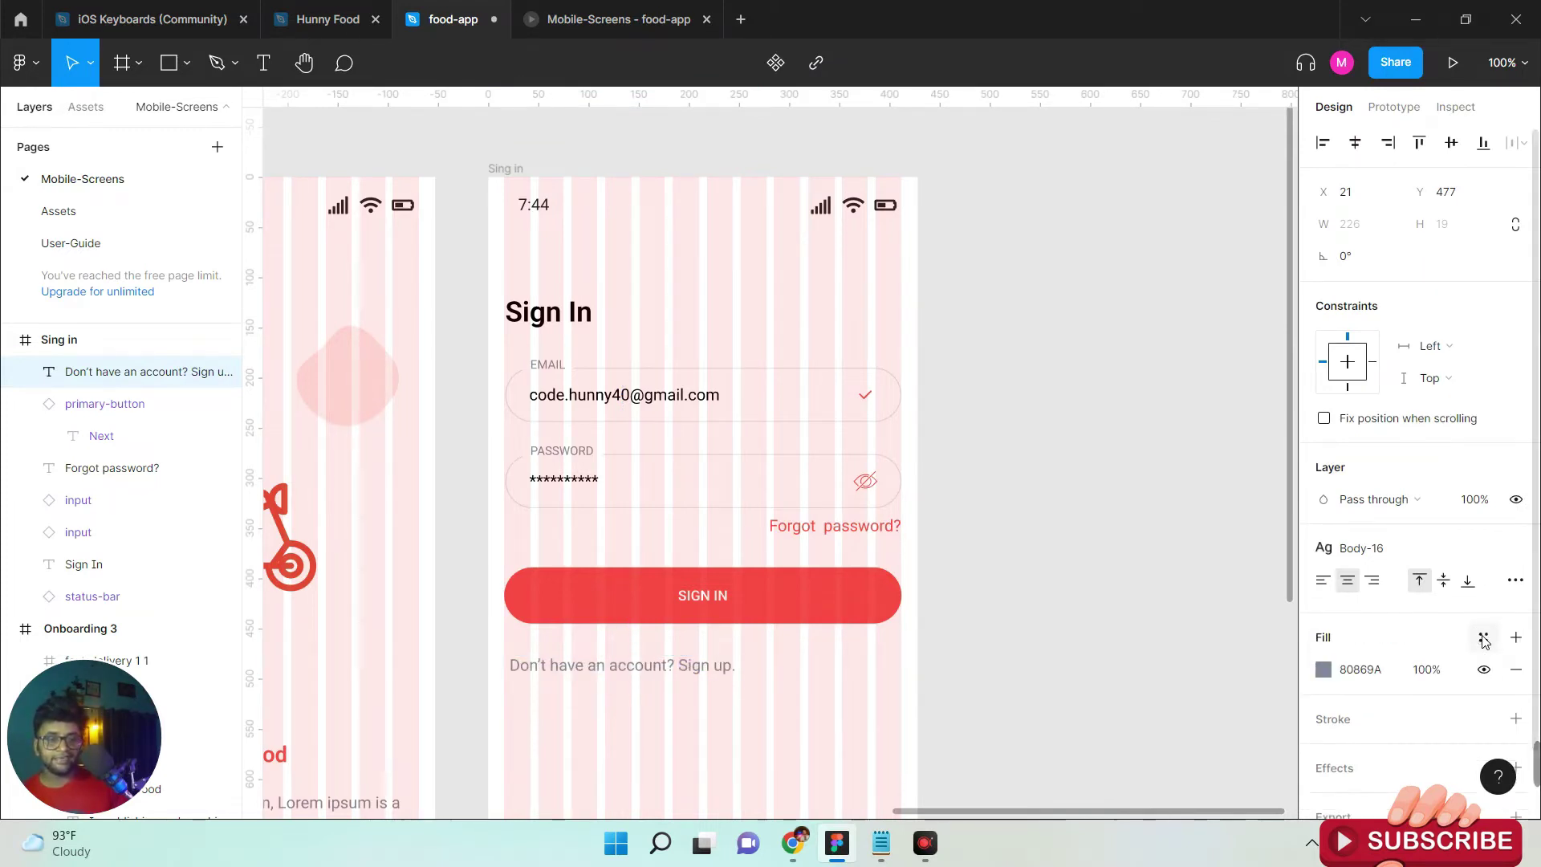
left_click(1481, 638)
left_click(1395, 663)
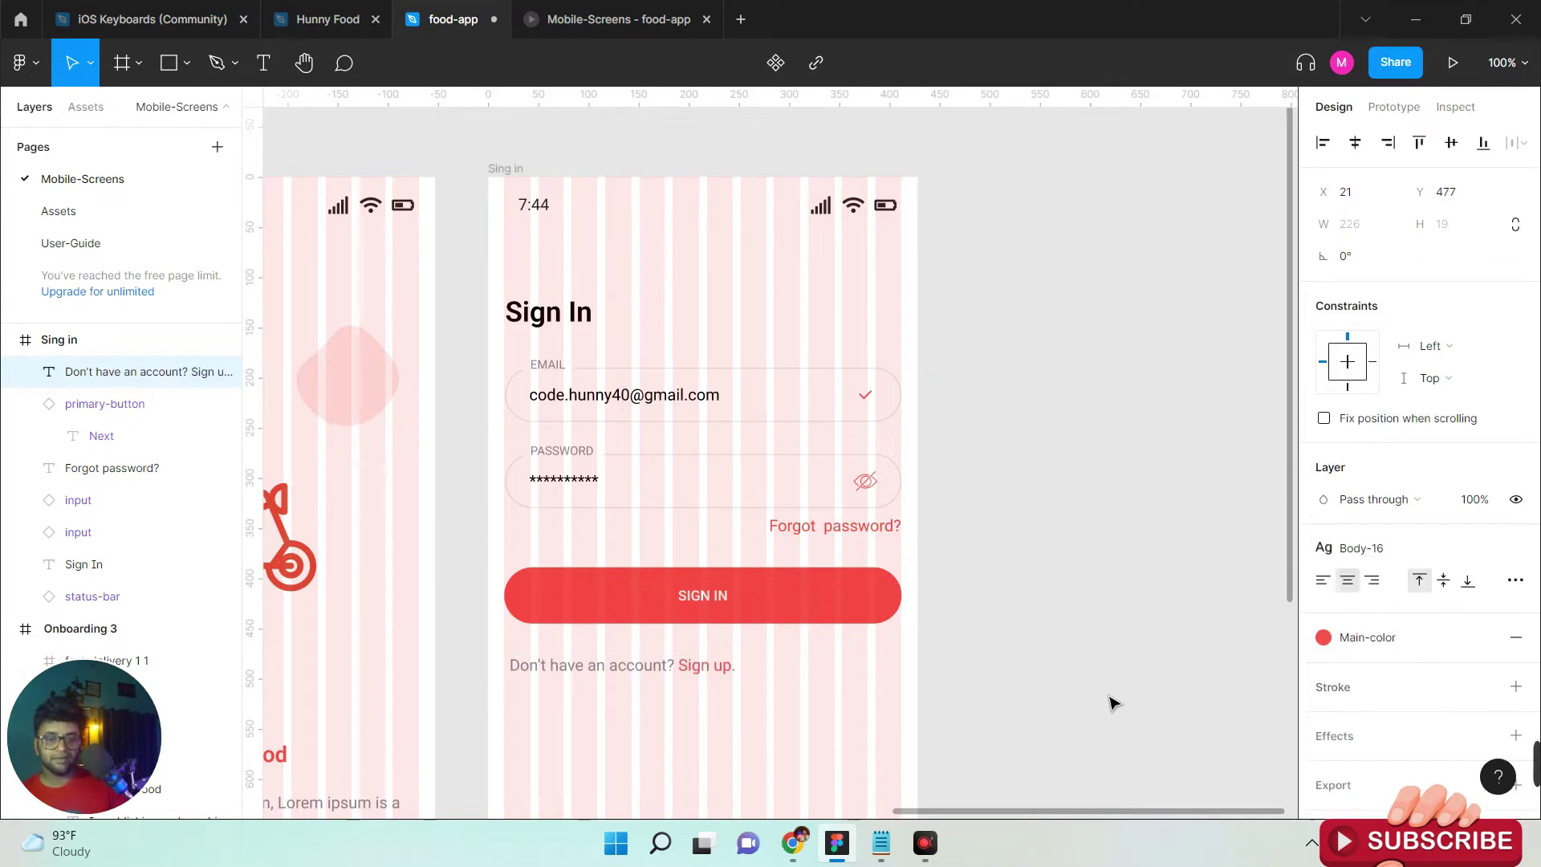
key("Escape")
mouse_move(622, 664)
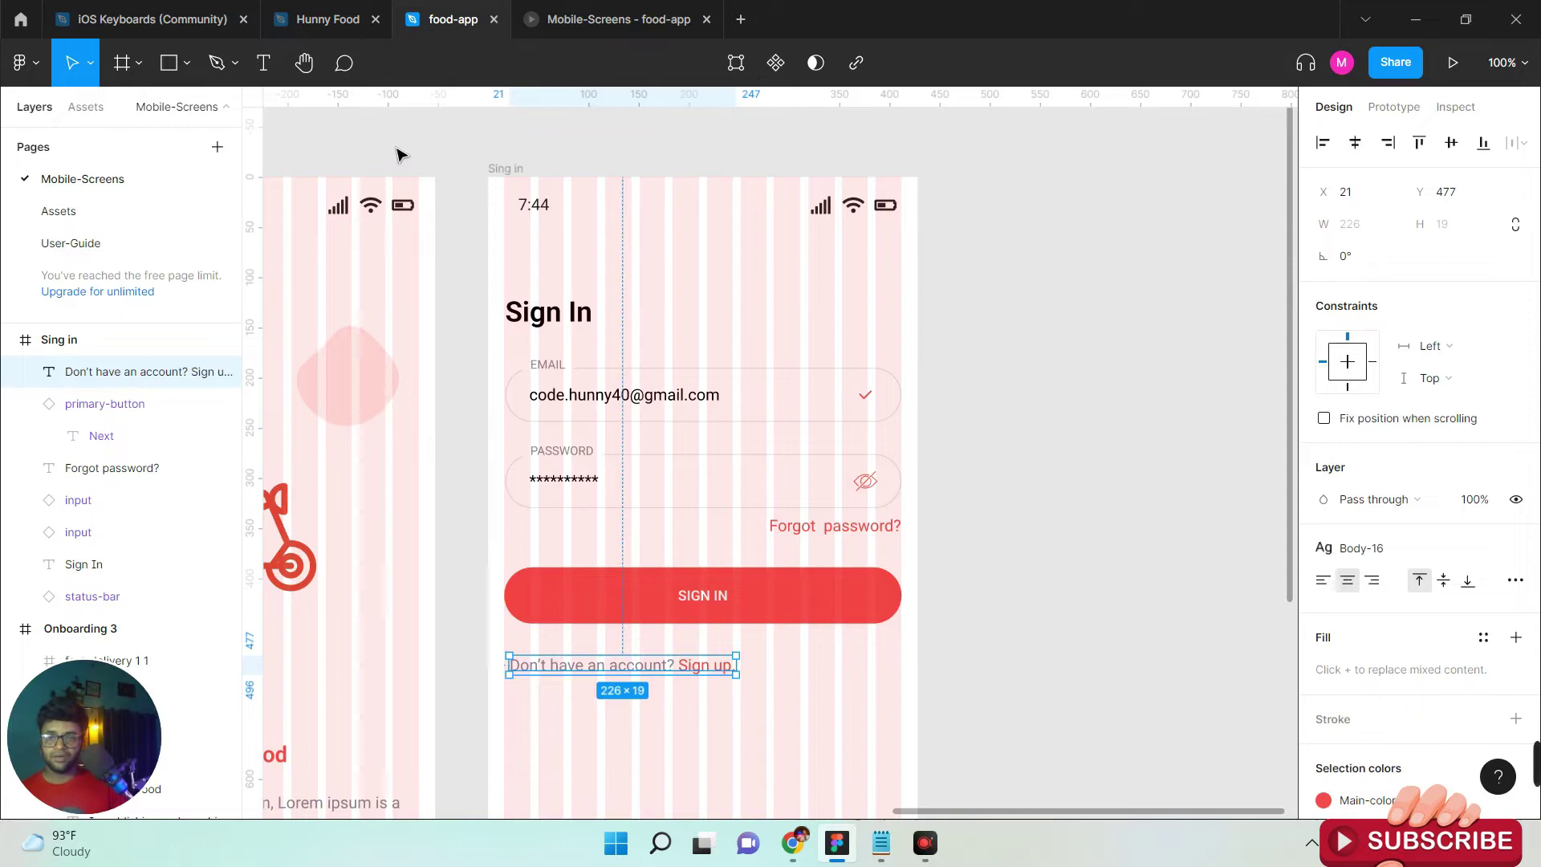
- Compare the fields, Forgot password? text and SIGN IN button positions against the Hunny Food reference
left_click(325, 19)
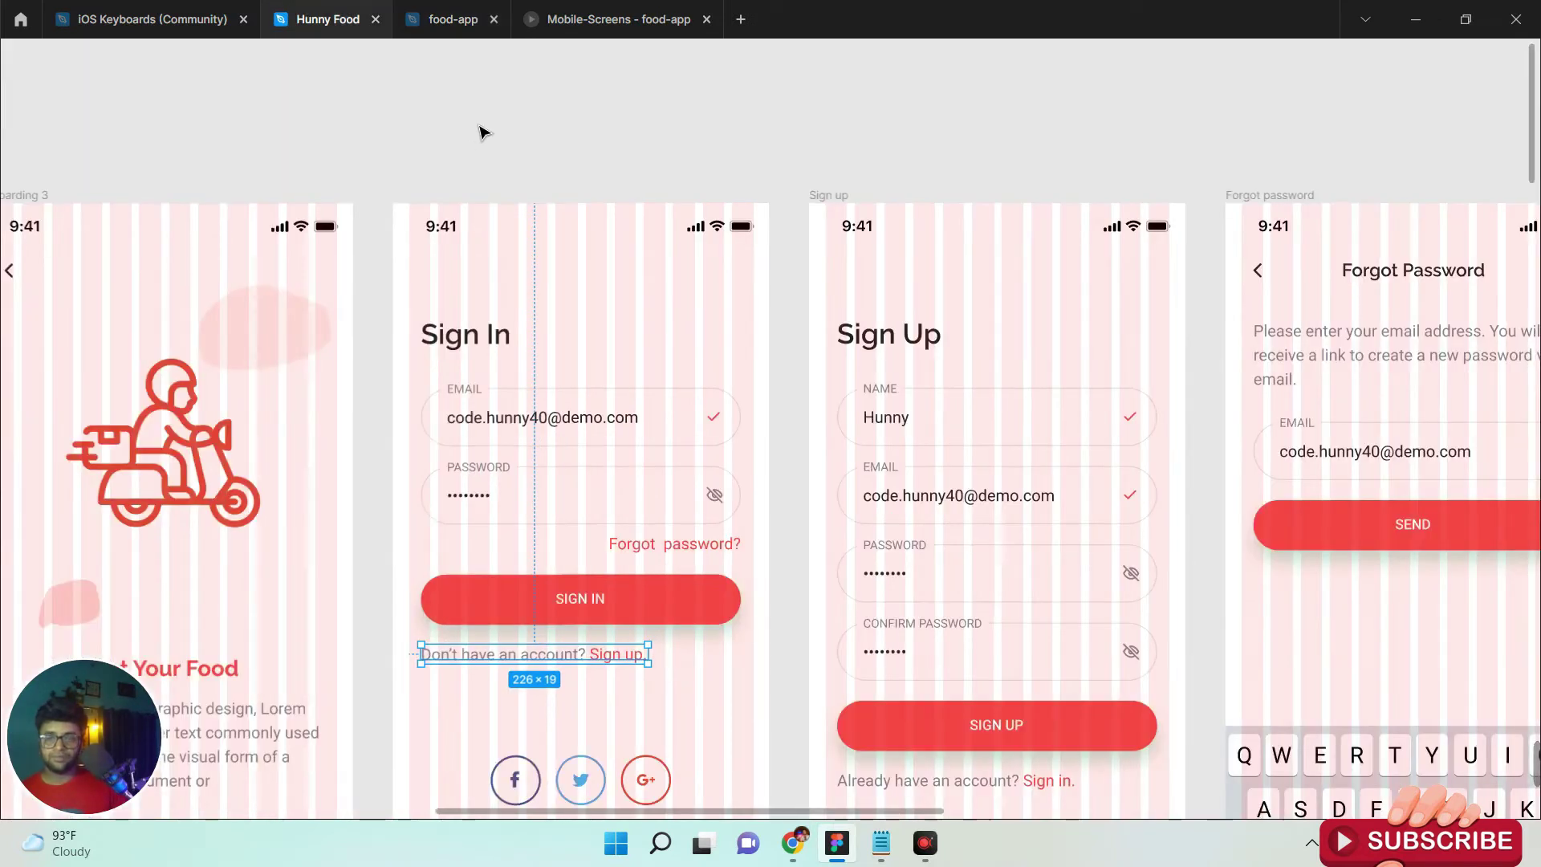
left_click(449, 19)
left_click(658, 609)
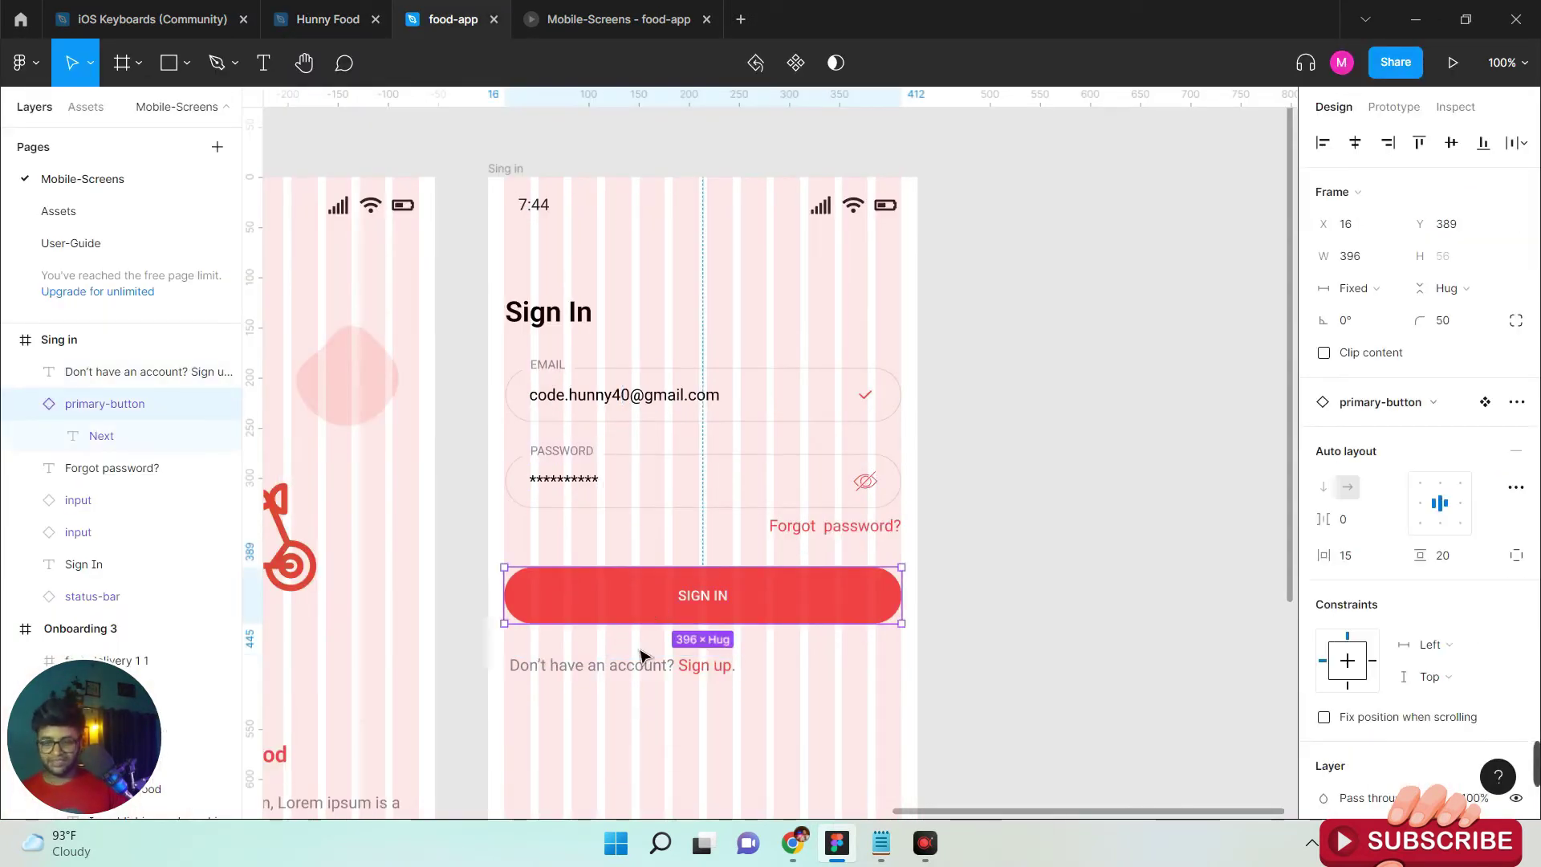
left_click(1110, 642)
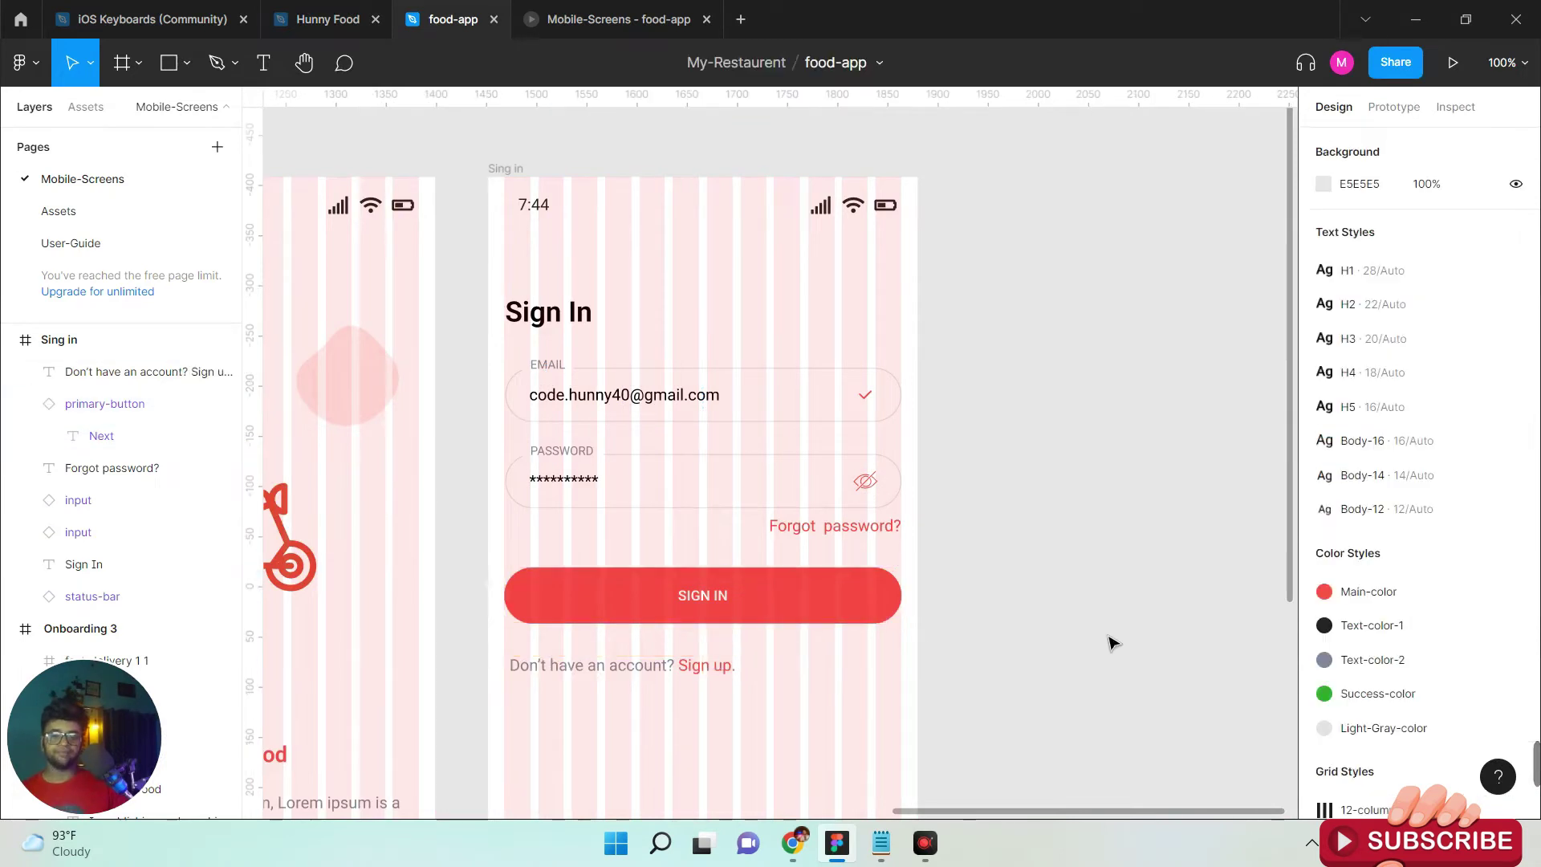
left_click(744, 393)
left_click(748, 485)
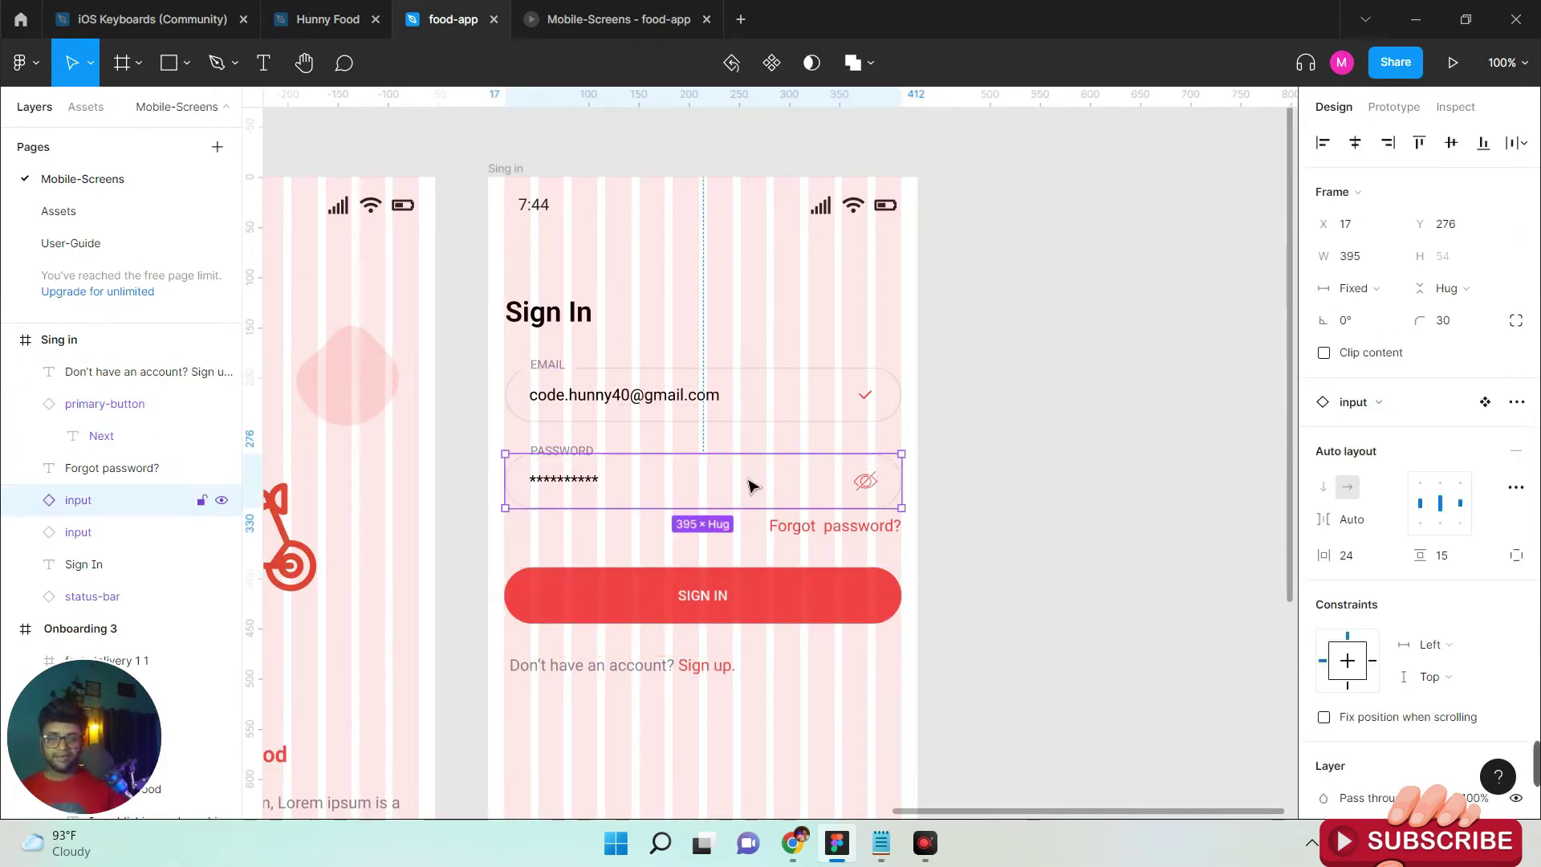
left_click(798, 528)
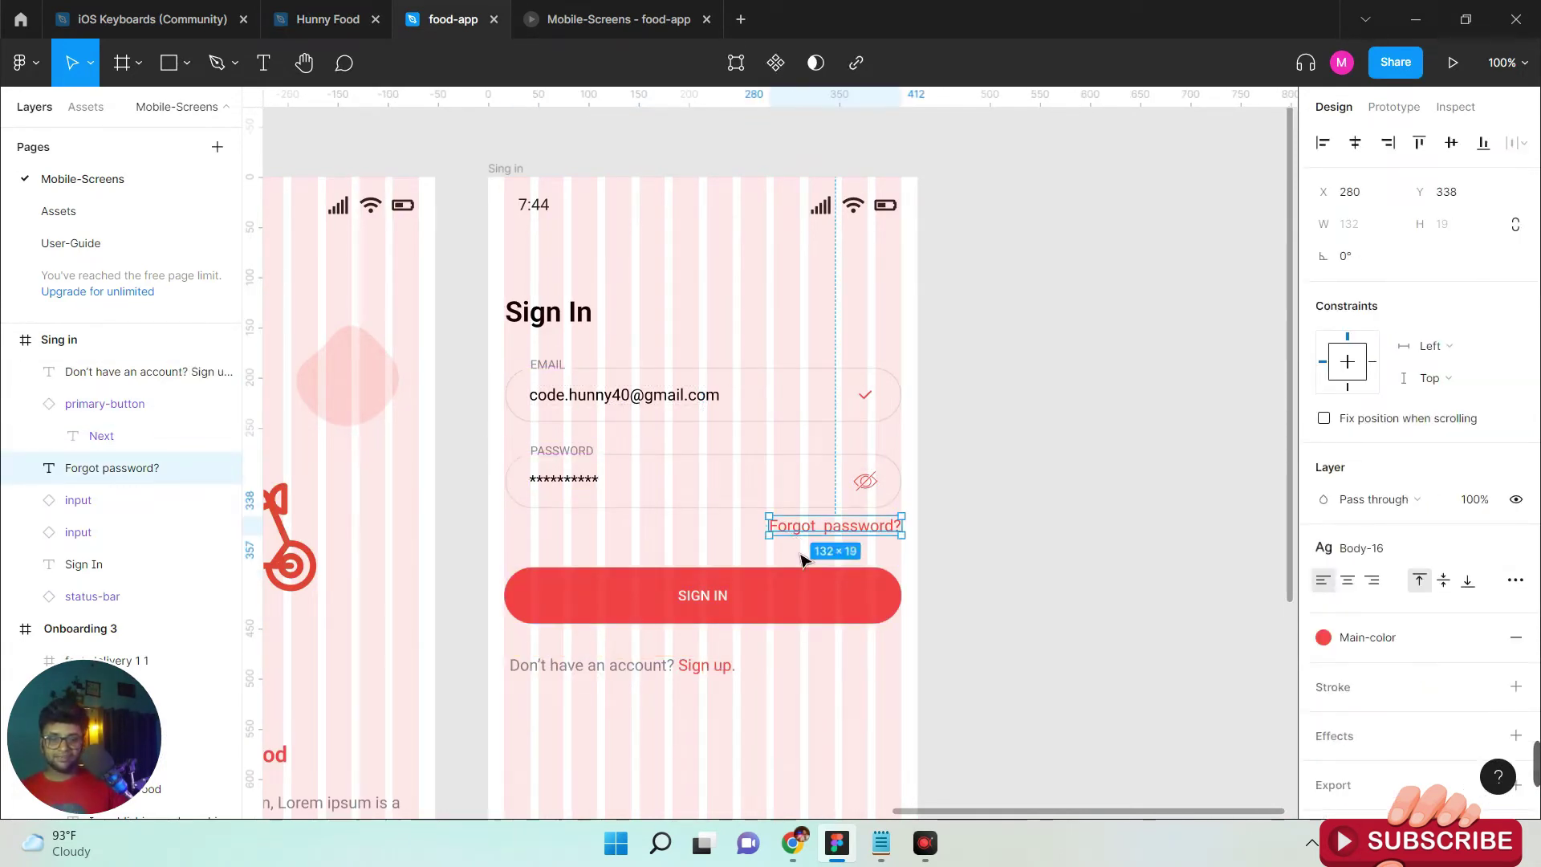
left_click(798, 619)
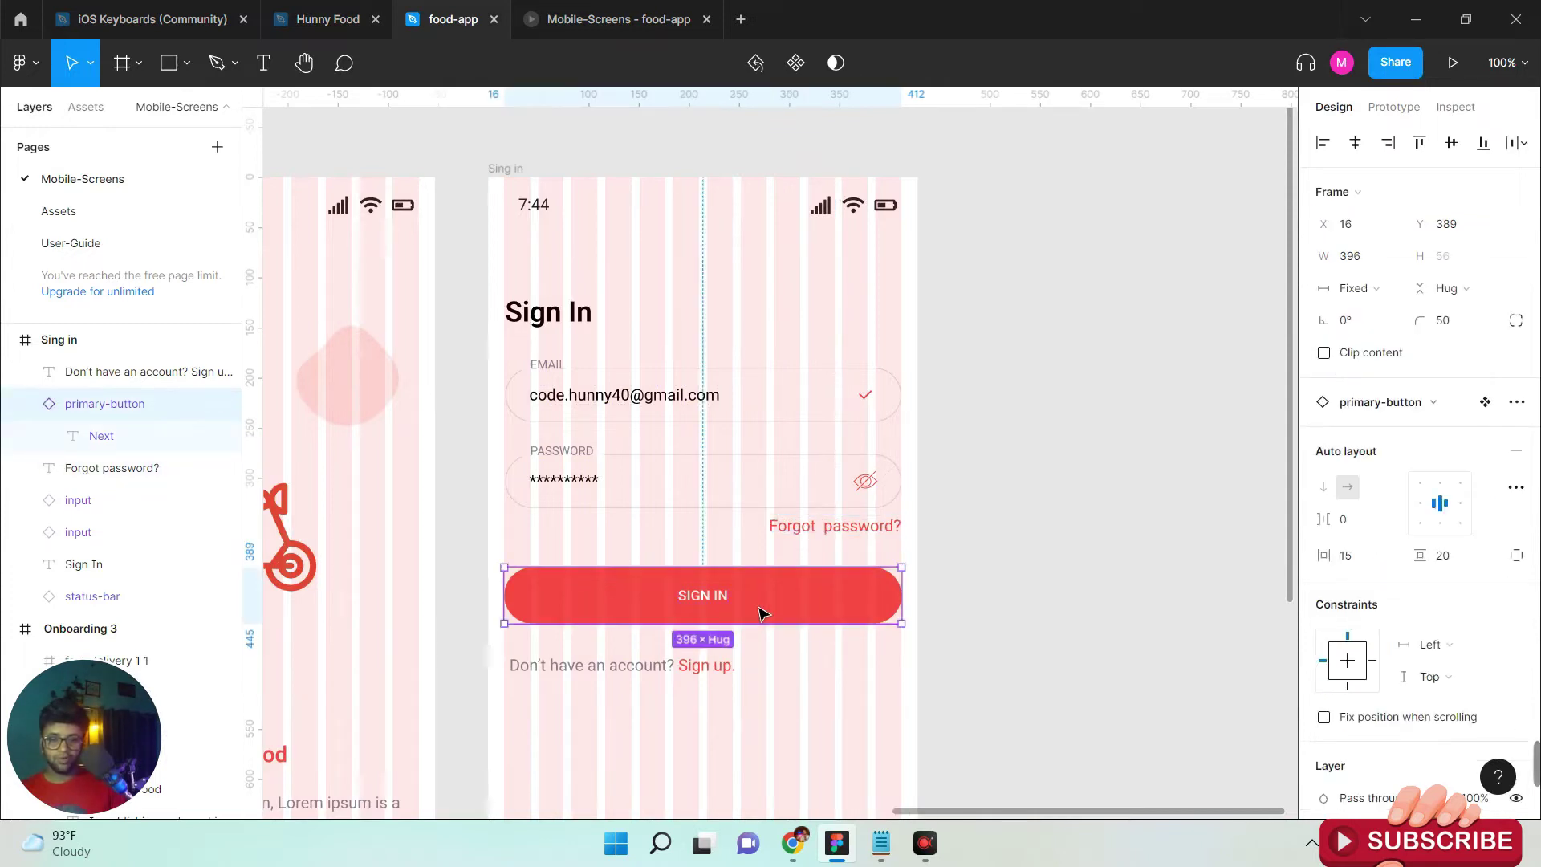
left_click(1019, 683)
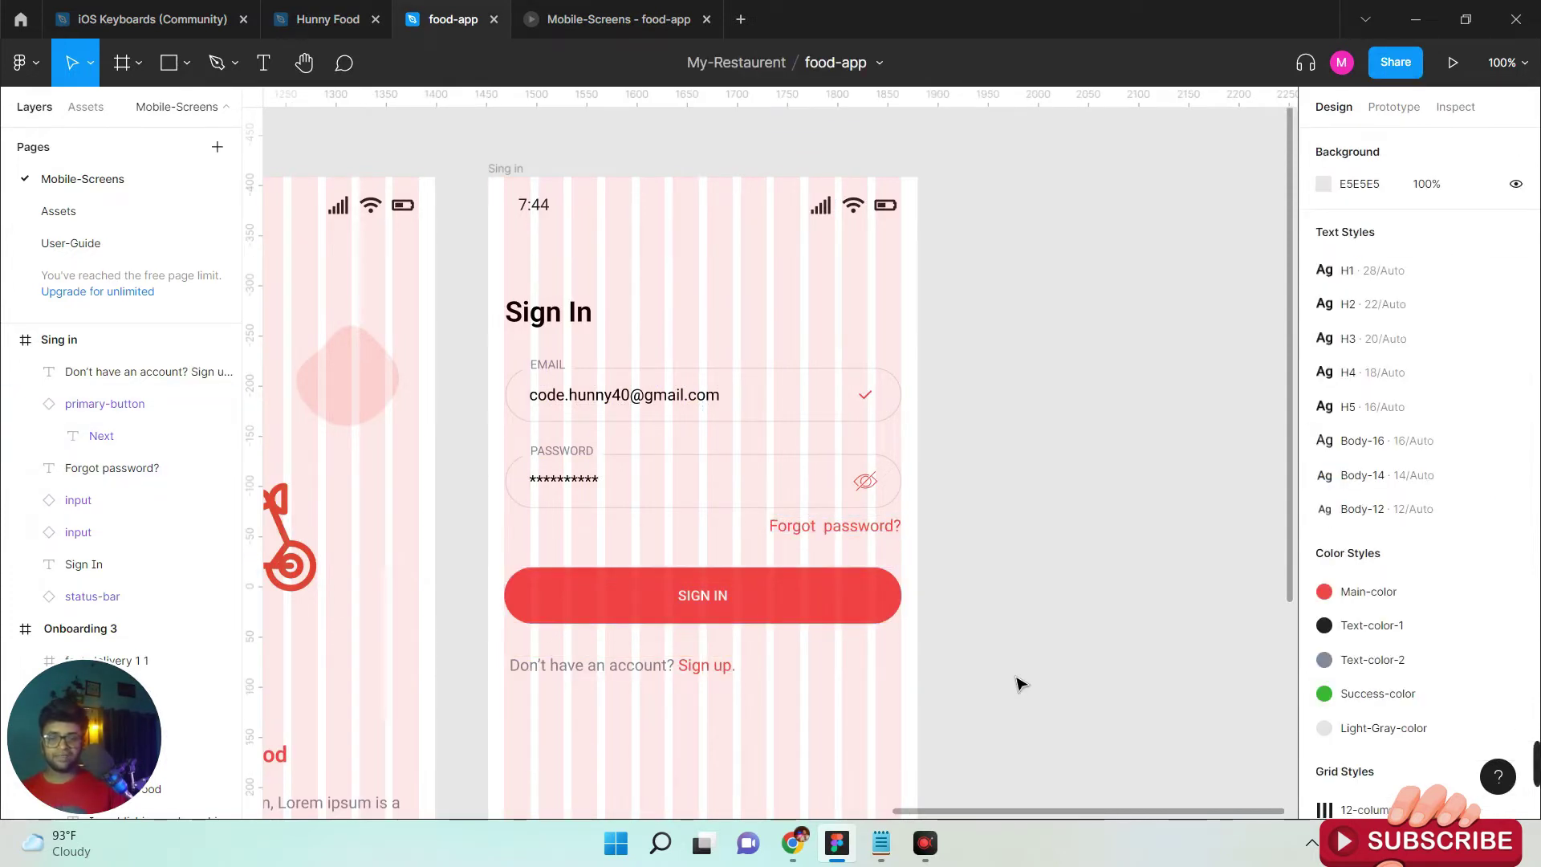
- Nudge the sign-up prompt to X 16 and scroll to the reference's social-login icons
left_click(570, 670)
left_click_drag(569, 678, 565, 678)
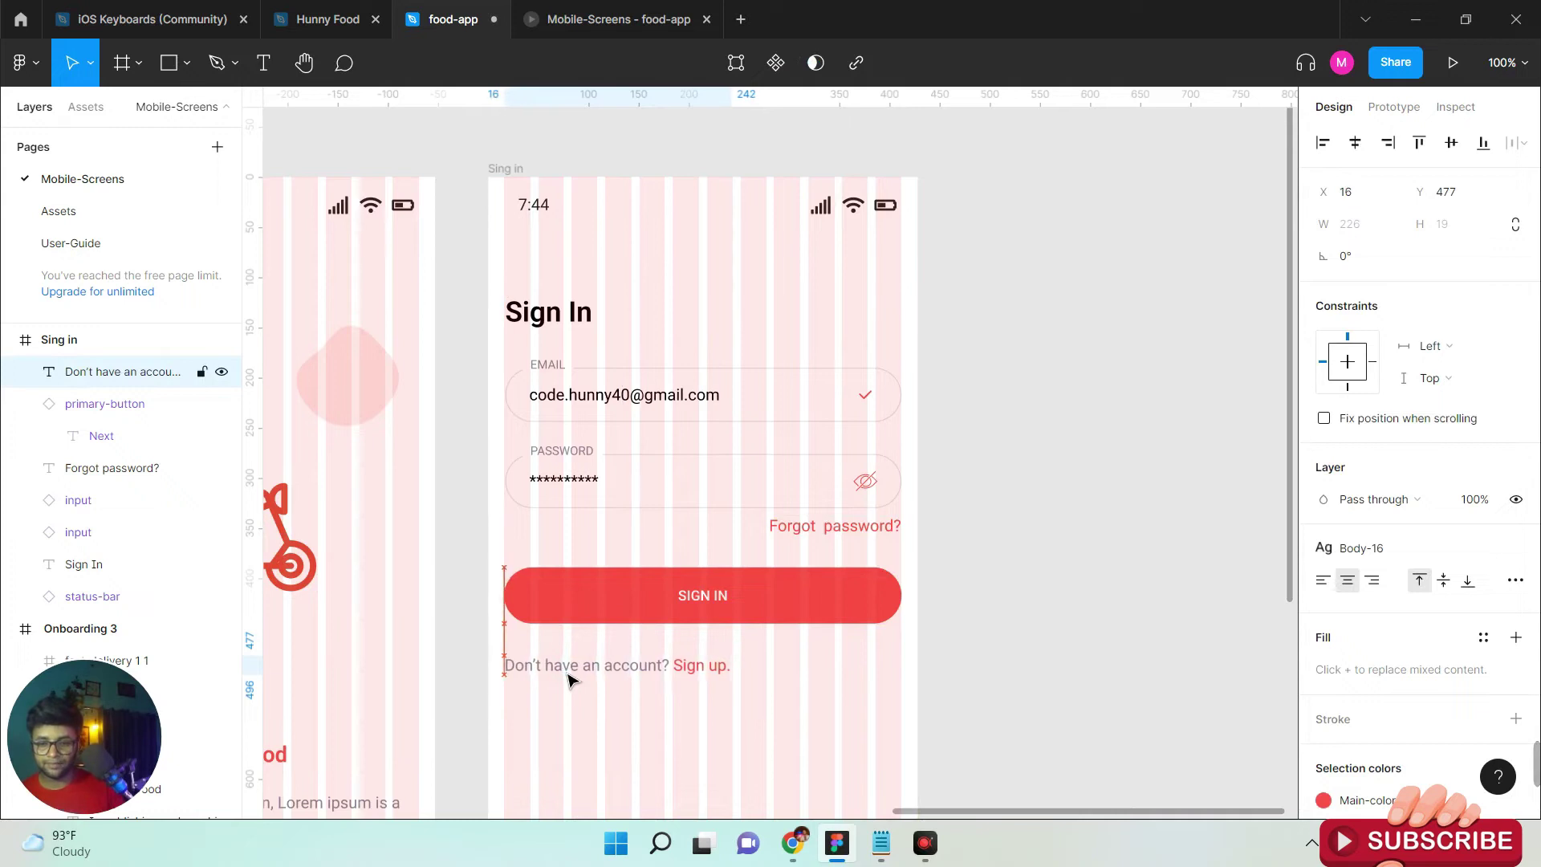
scroll(733, 674, "down", 3)
scroll(732, 674, "down", 1)
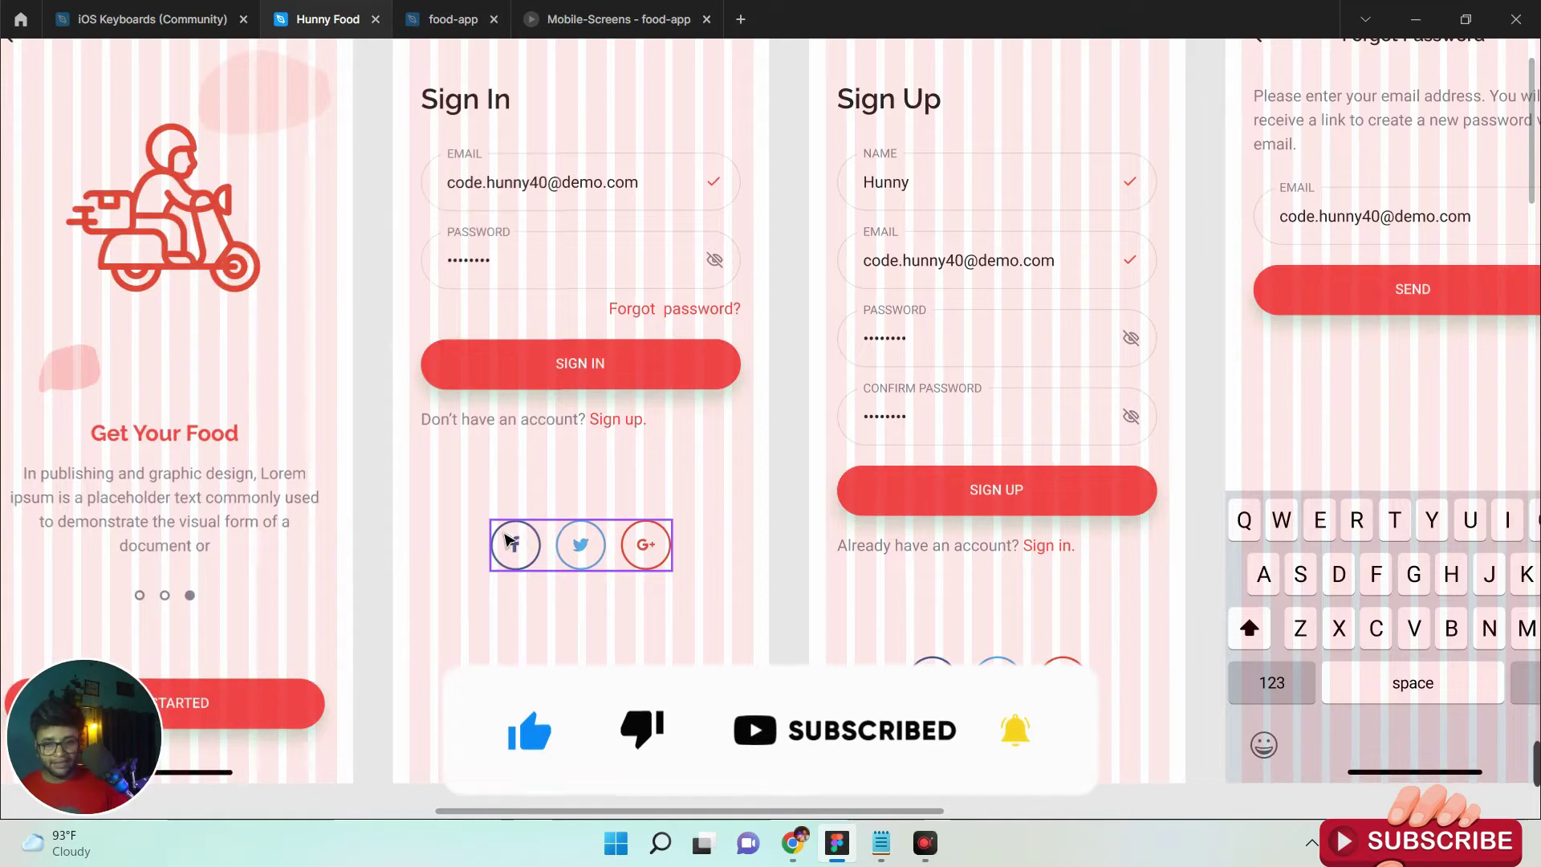
- Search SVG Repo for 'facebook' icons
left_click(791, 842)
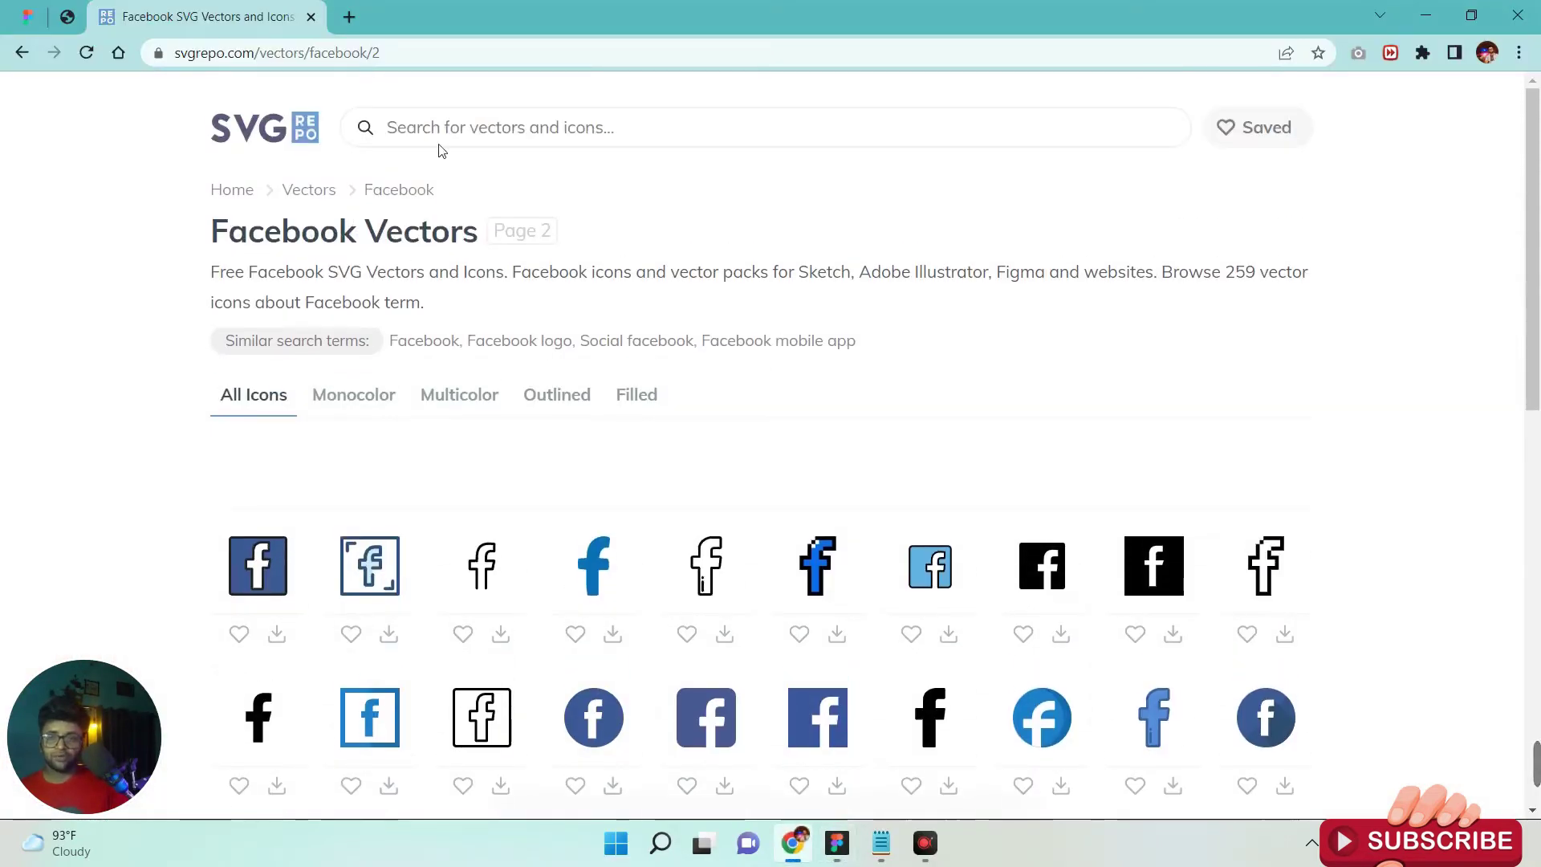
type("facebook")
key("Return")
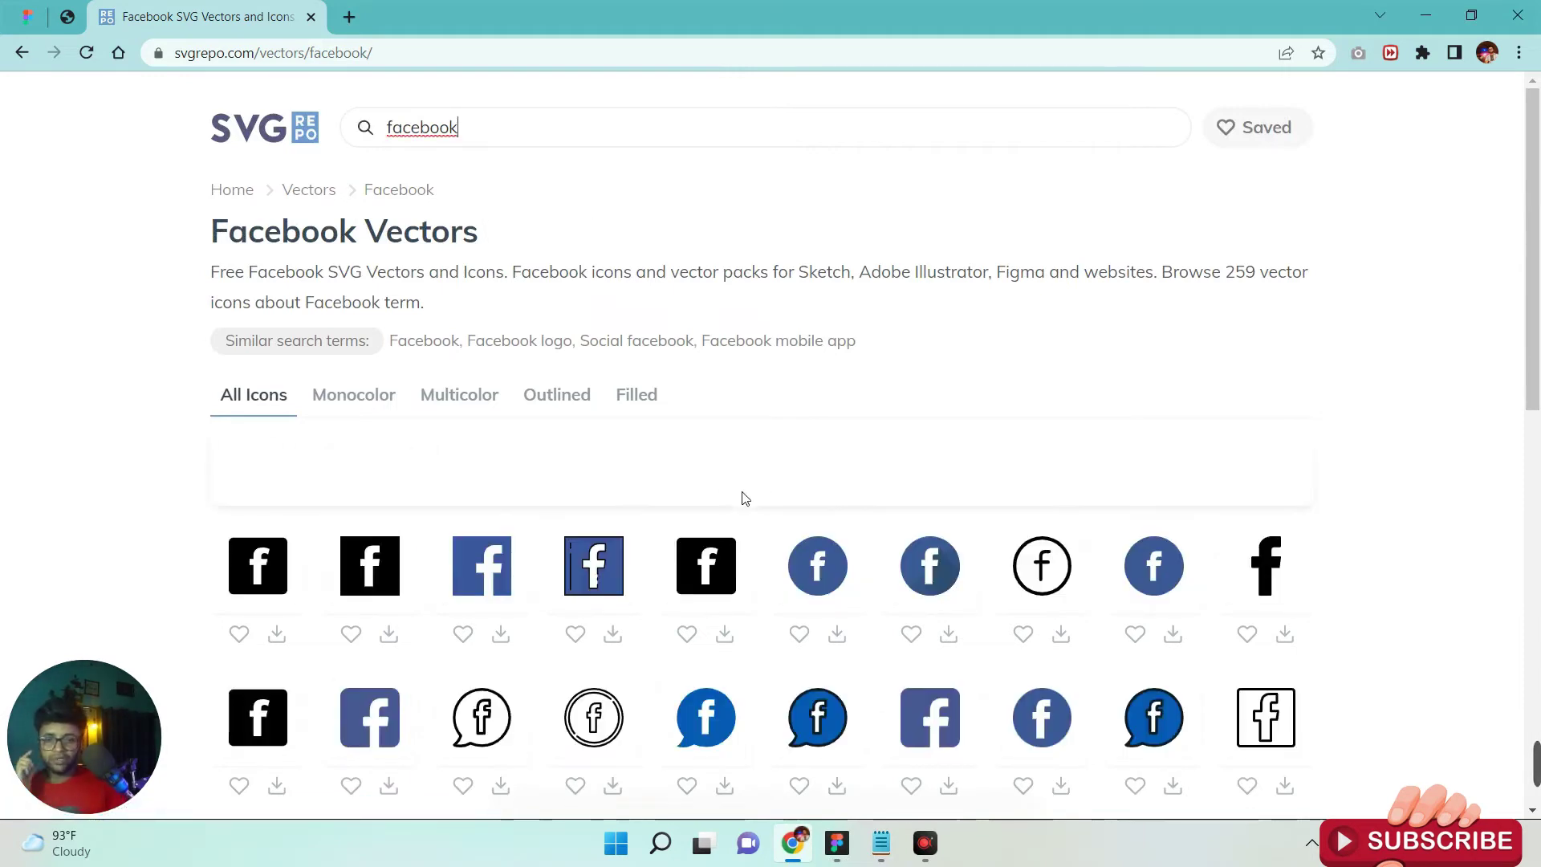
scroll(742, 498, "down", 5)
scroll(1044, 361, "down", 6)
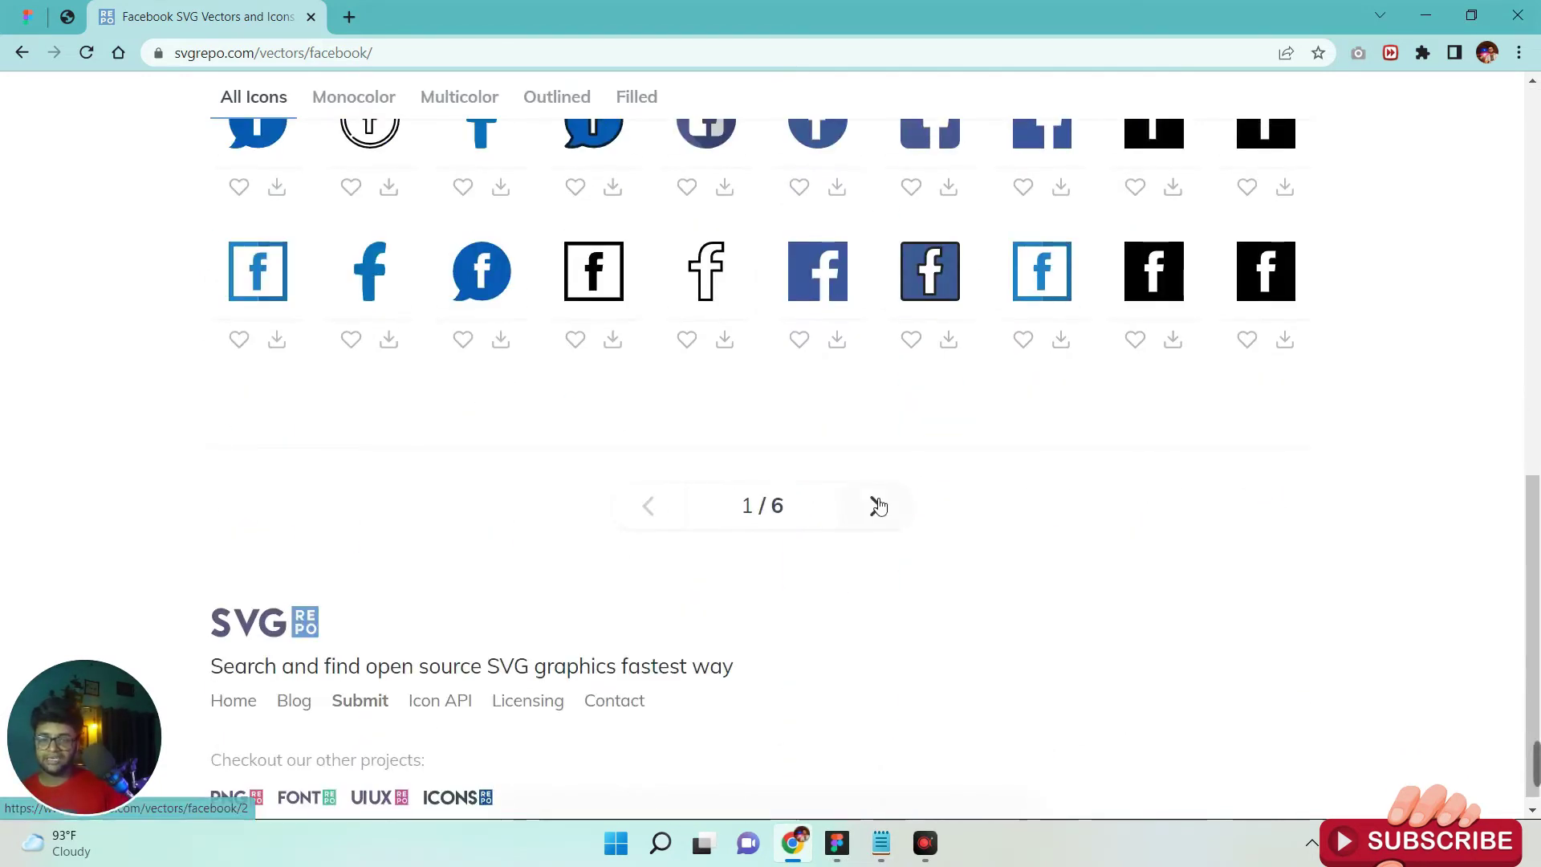
- Download the plain black Facebook 'f' logo from results page 2 as an SVG file
left_click(878, 505)
scroll(602, 521, "down", 3)
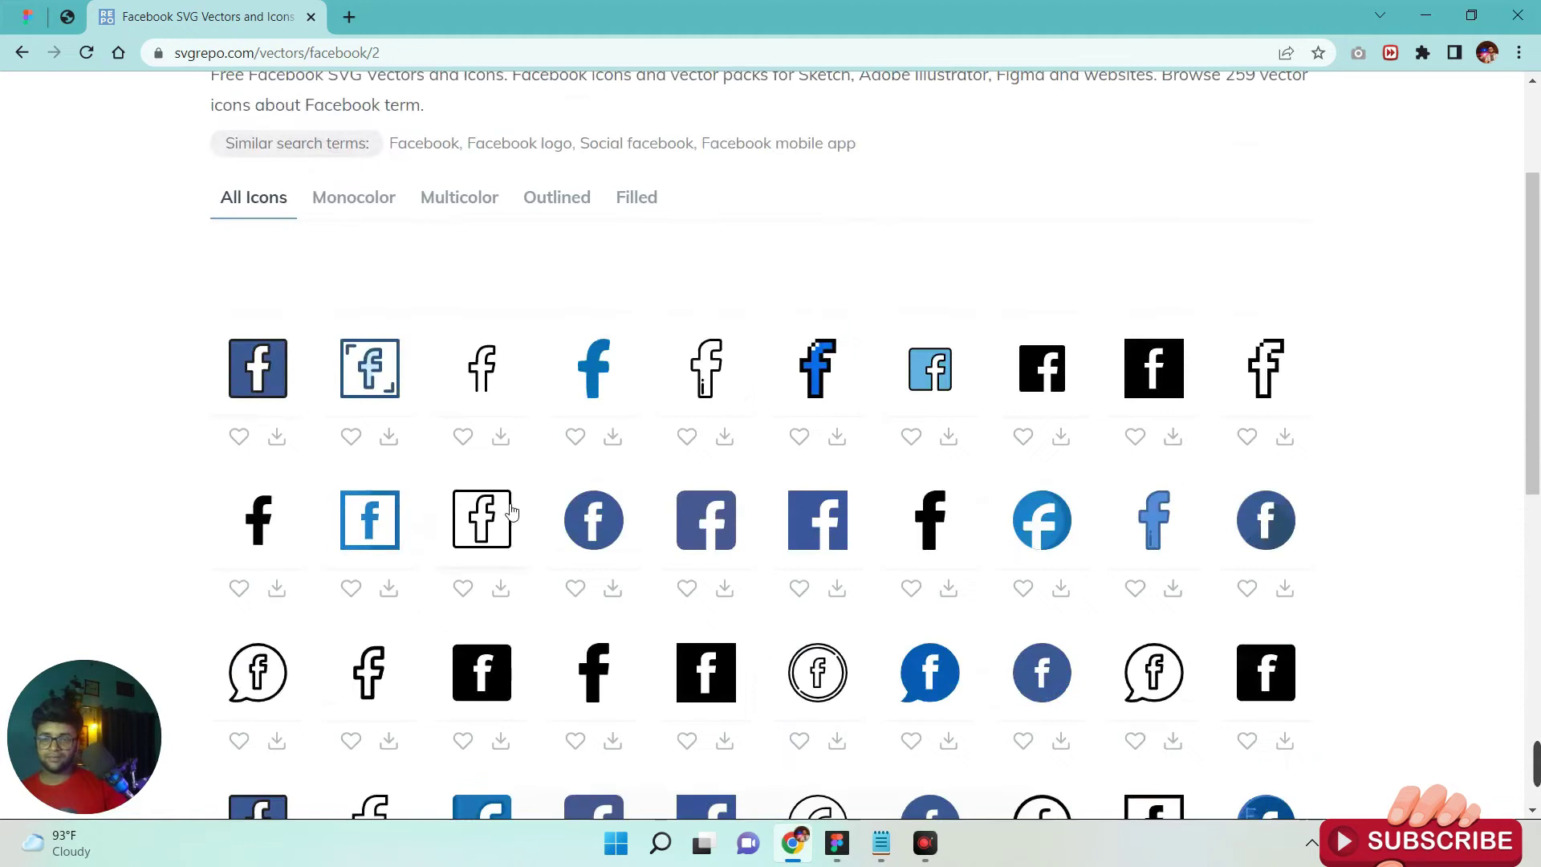
scroll(361, 354, "down", 3)
scroll(293, 441, "up", 3)
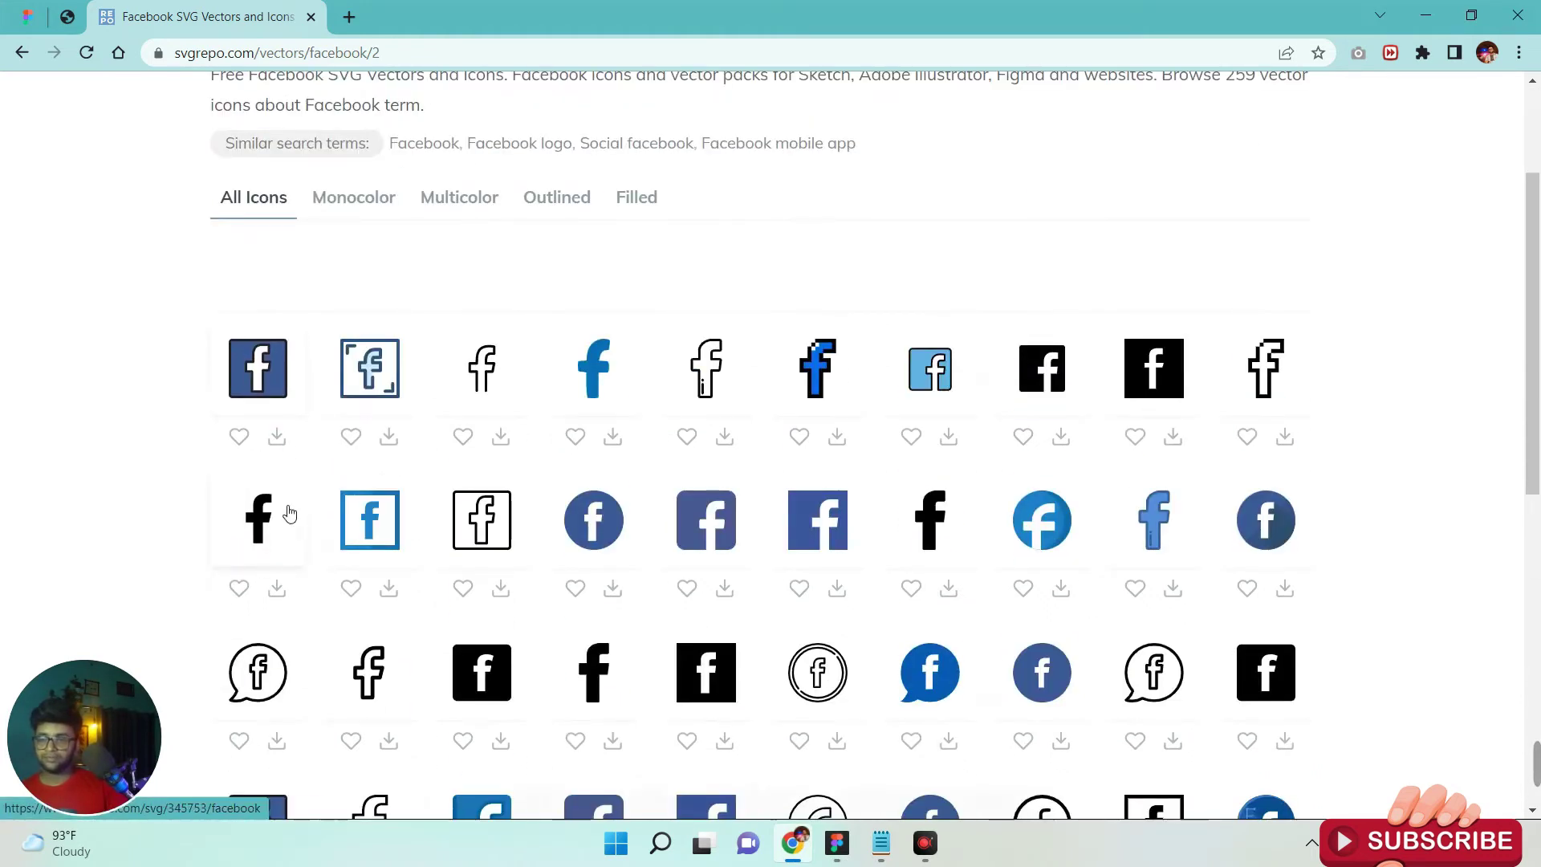
left_click(269, 536)
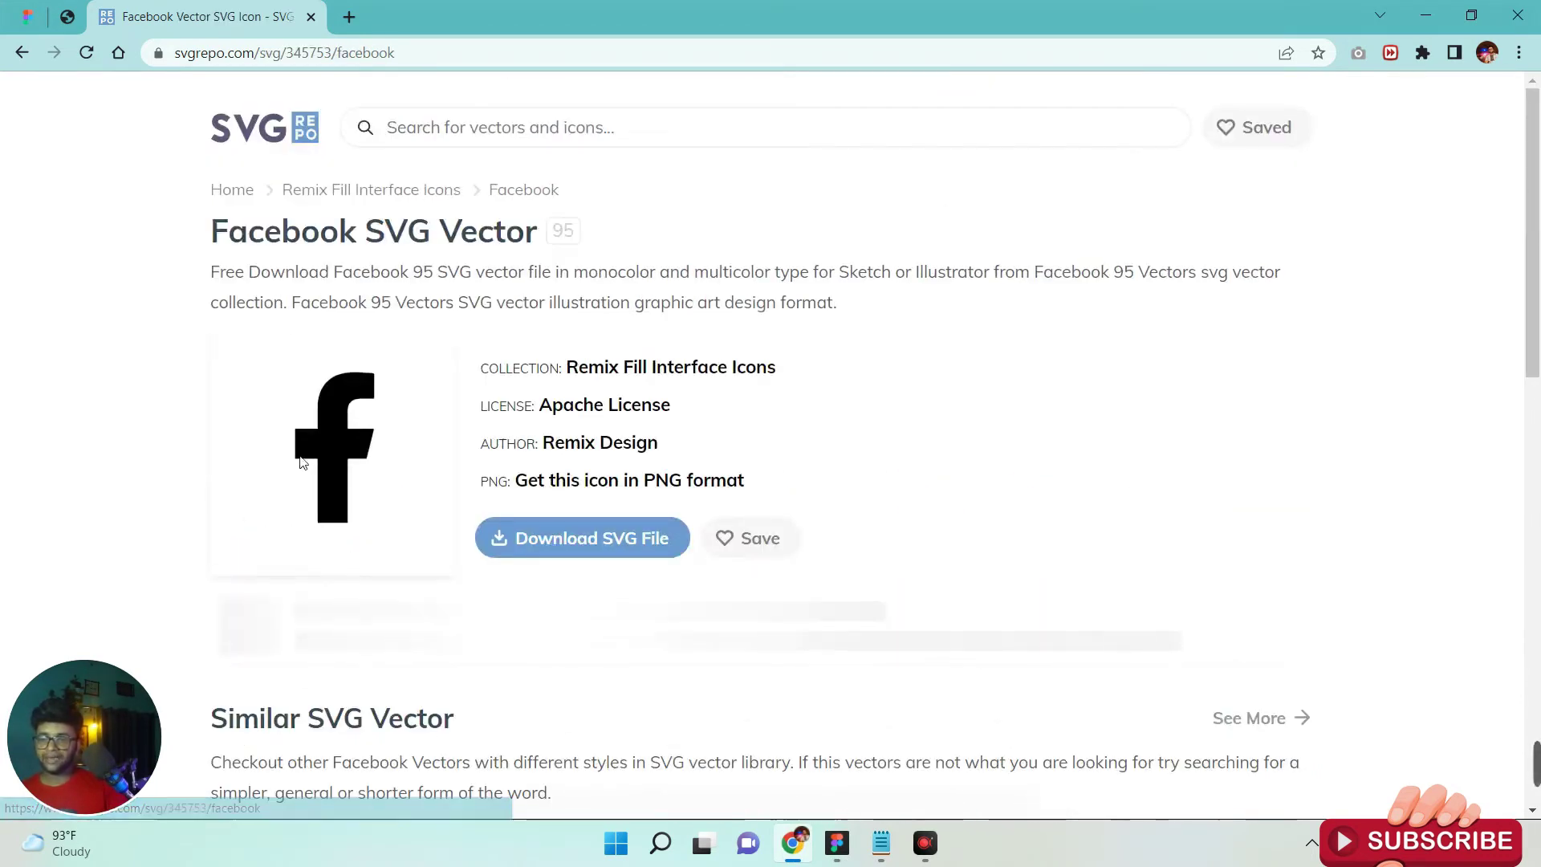
left_click(604, 544)
key("alt+Tab")
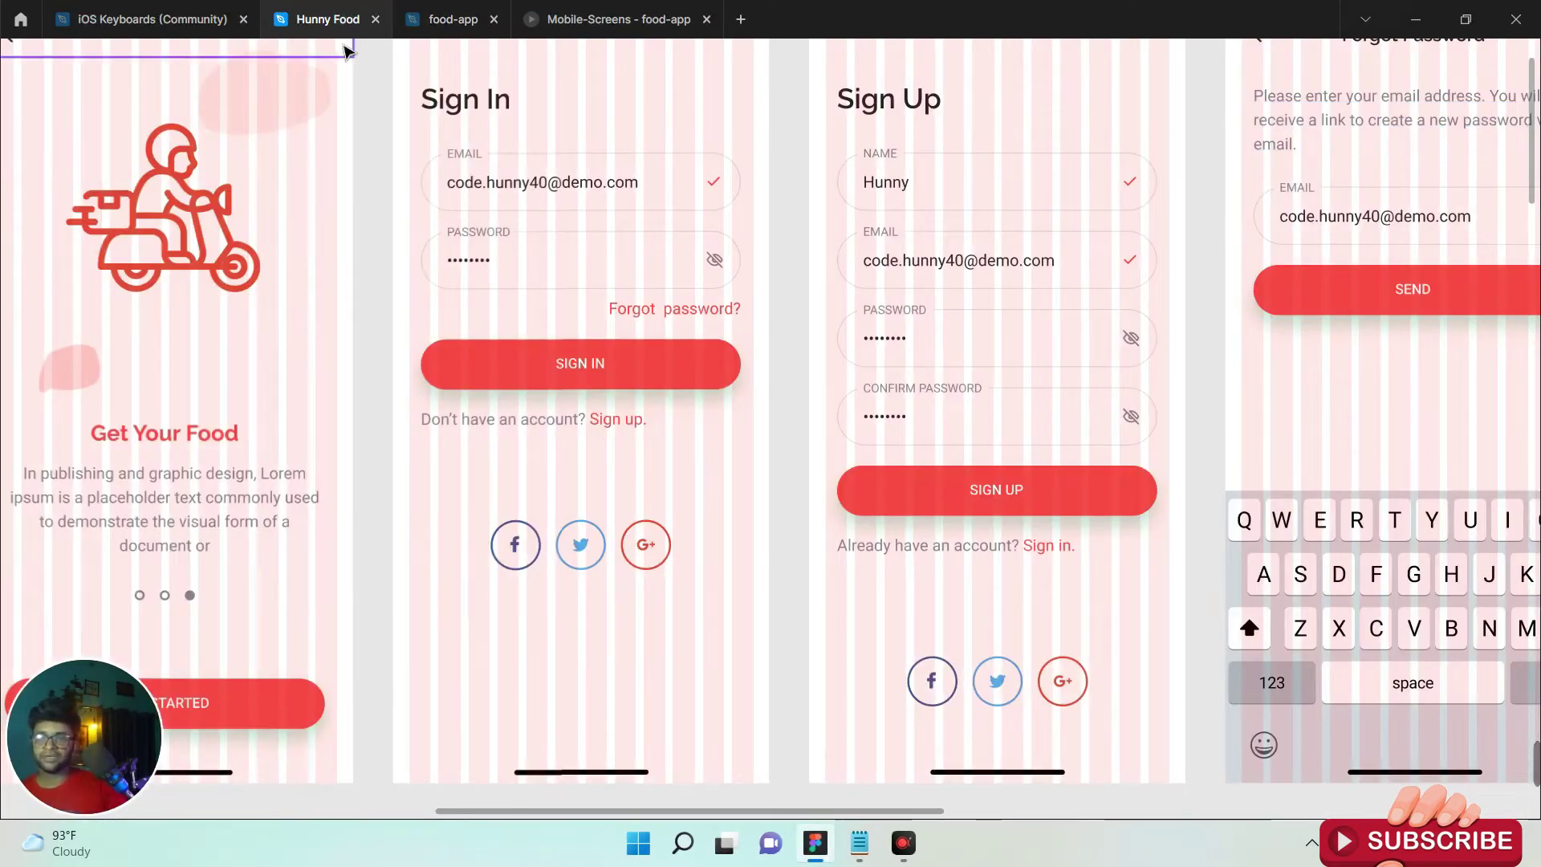
- Import facebook-svgrepo-com via Place image and put it below the sign-up prompt
left_click(425, 26)
left_click(850, 509)
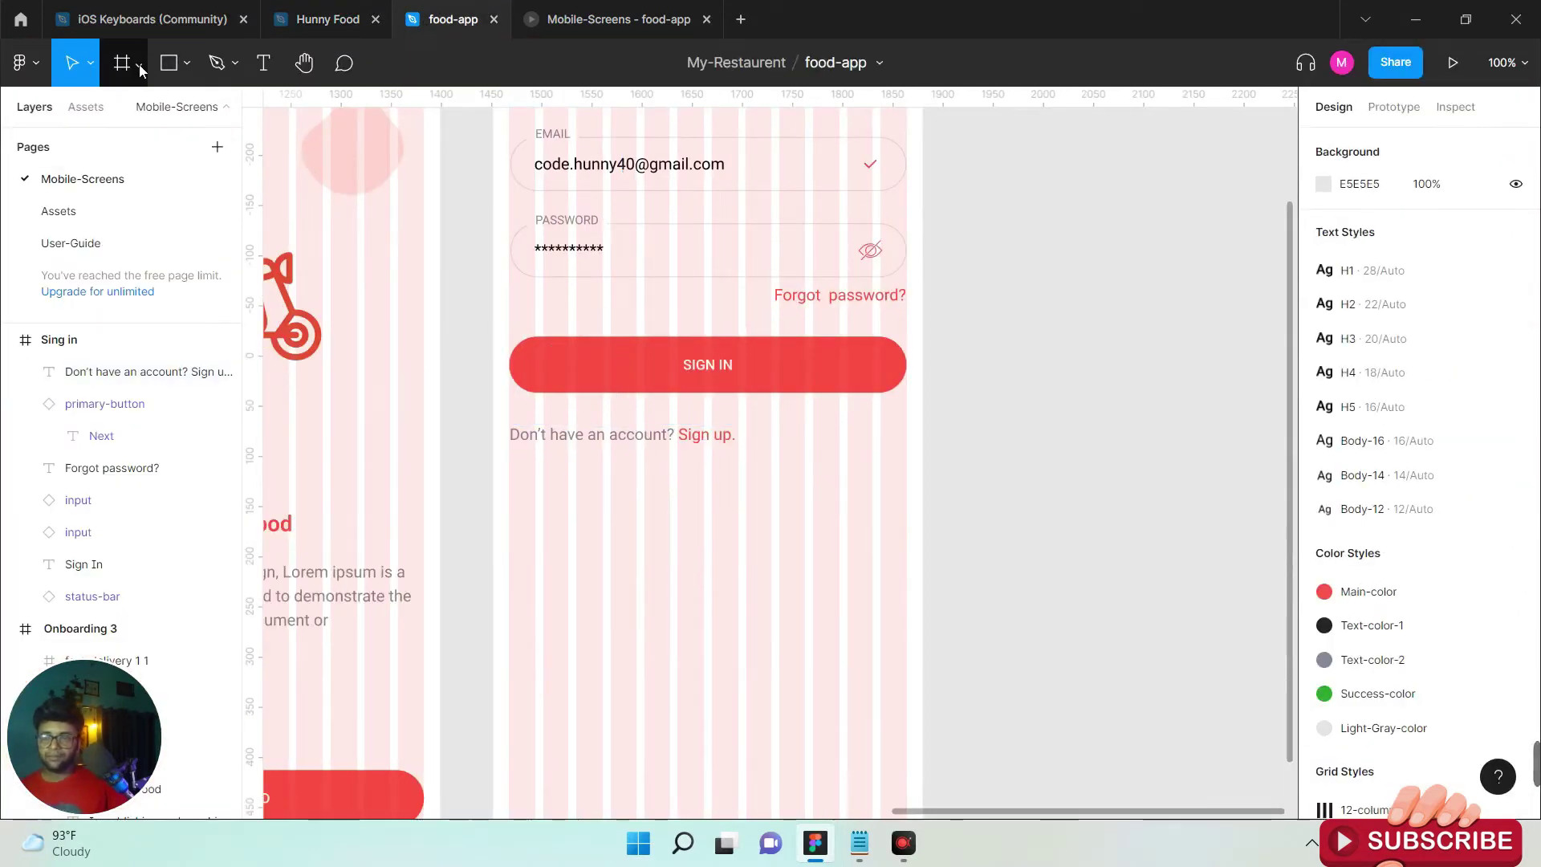
left_click(141, 69)
left_click(186, 64)
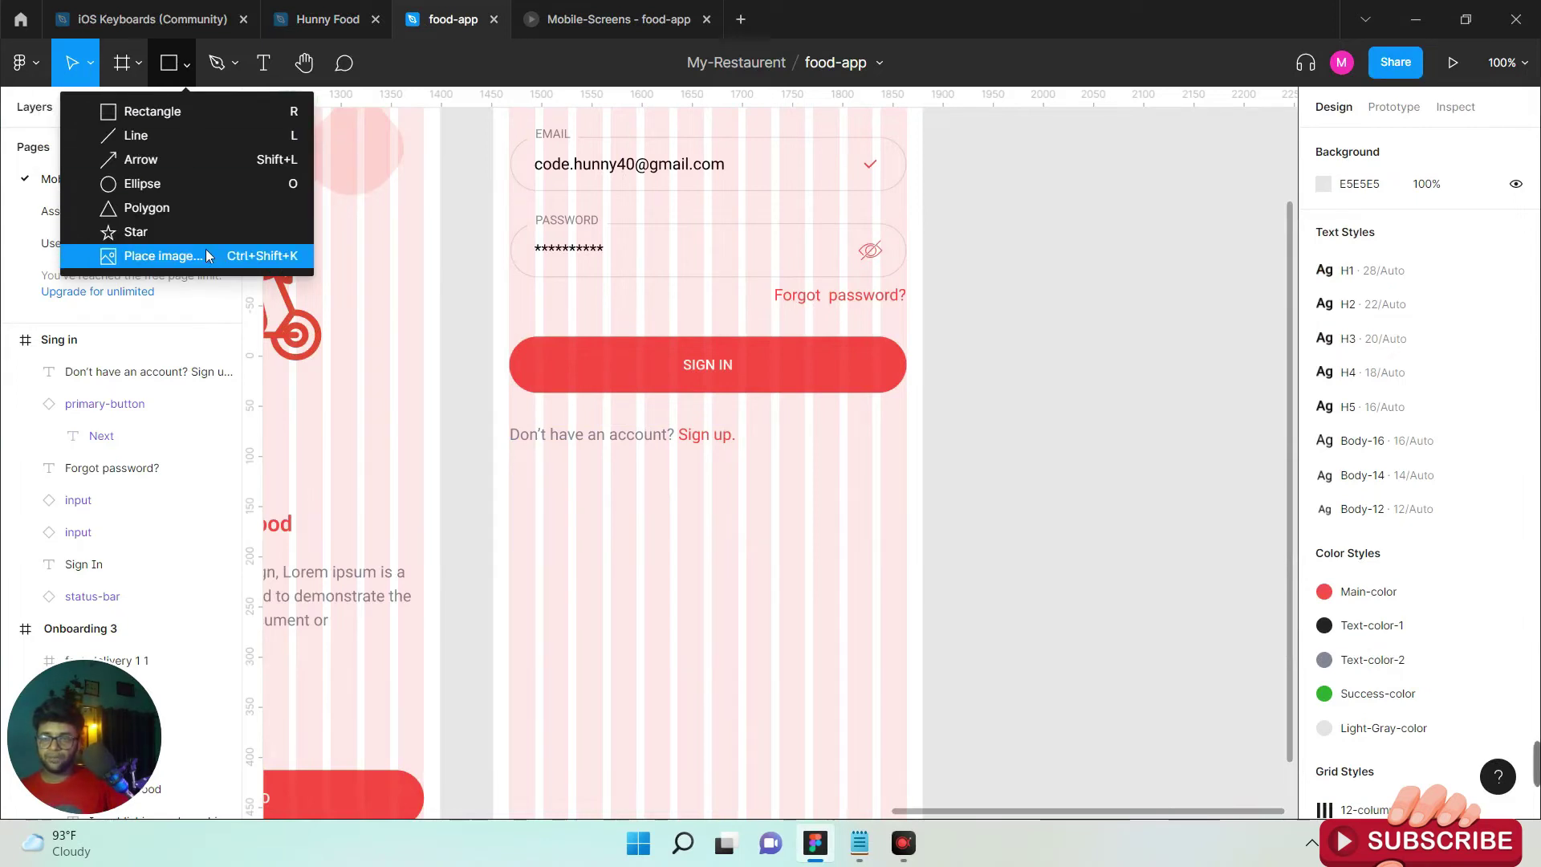
left_click(205, 255)
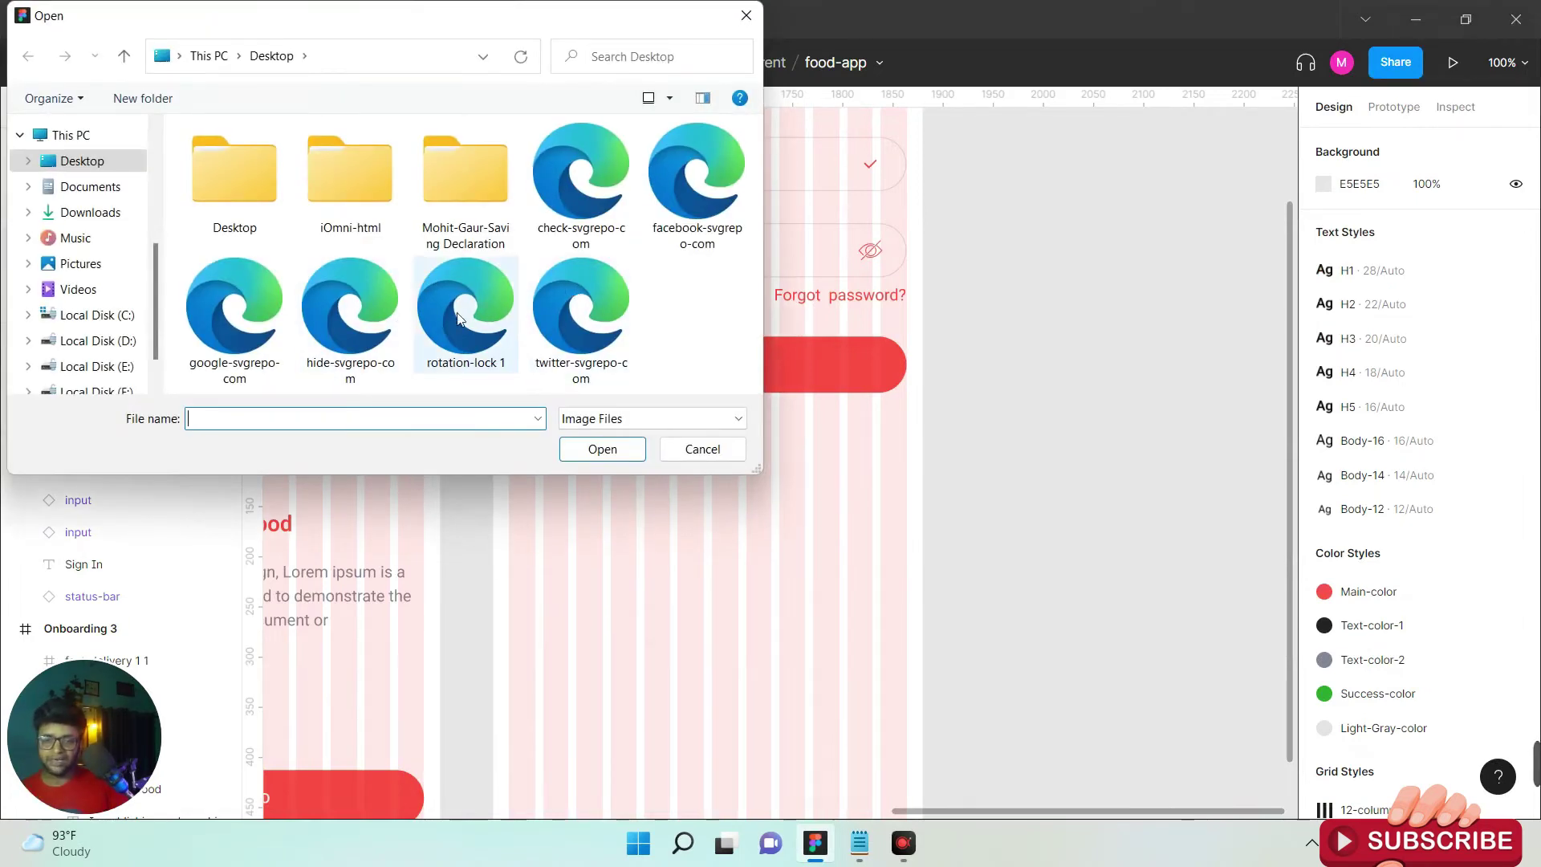
double_click(697, 172)
left_click(590, 514)
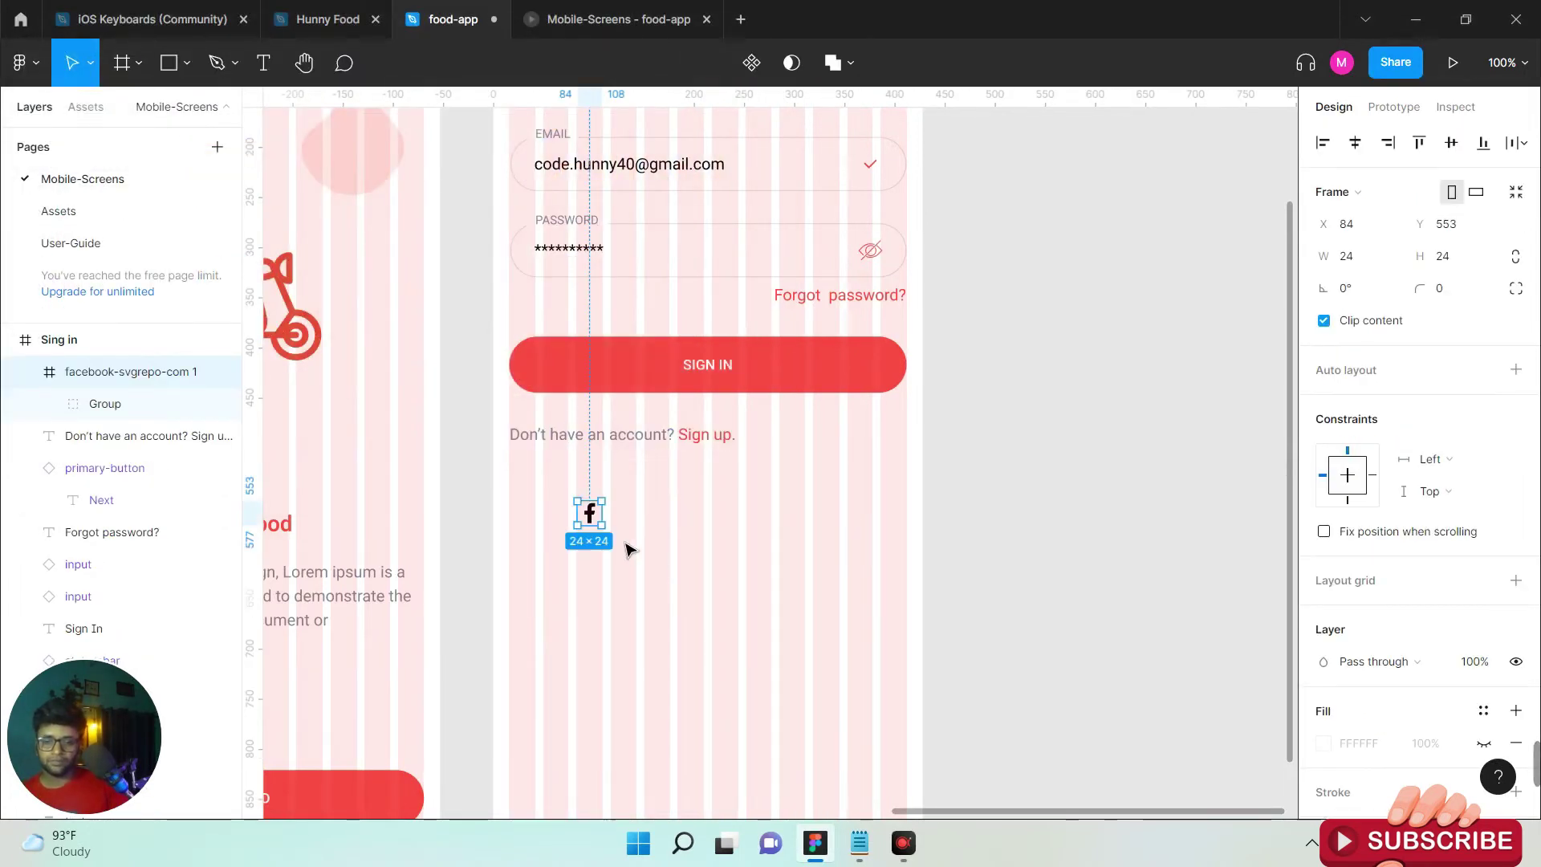
left_click(707, 590)
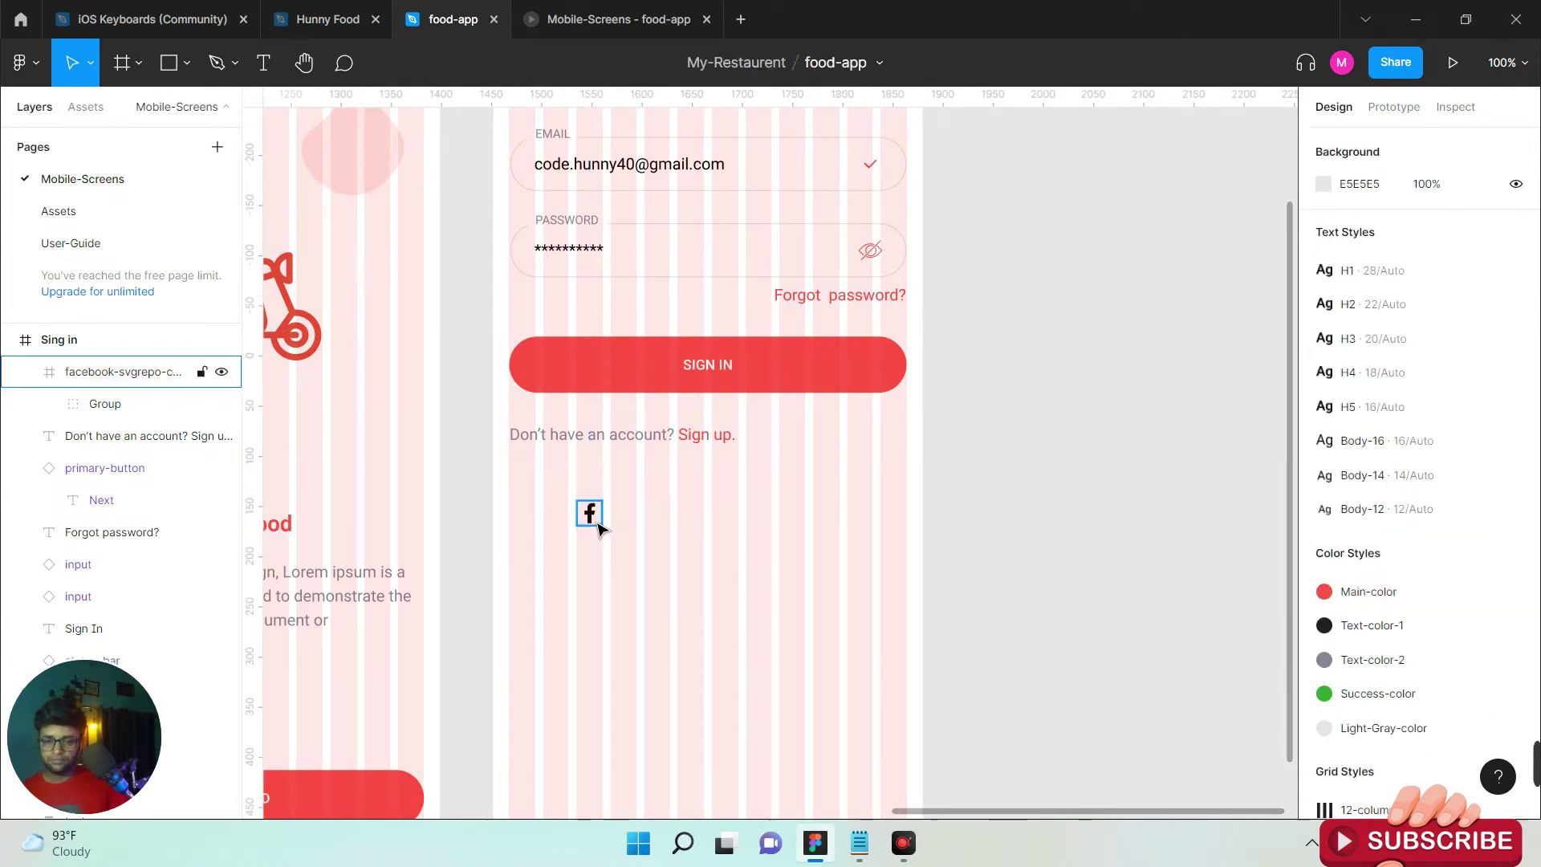
left_click(591, 515)
left_click(25, 372)
- Recolour the Facebook icon's selection colour to hex 3B5999
left_click(860, 843)
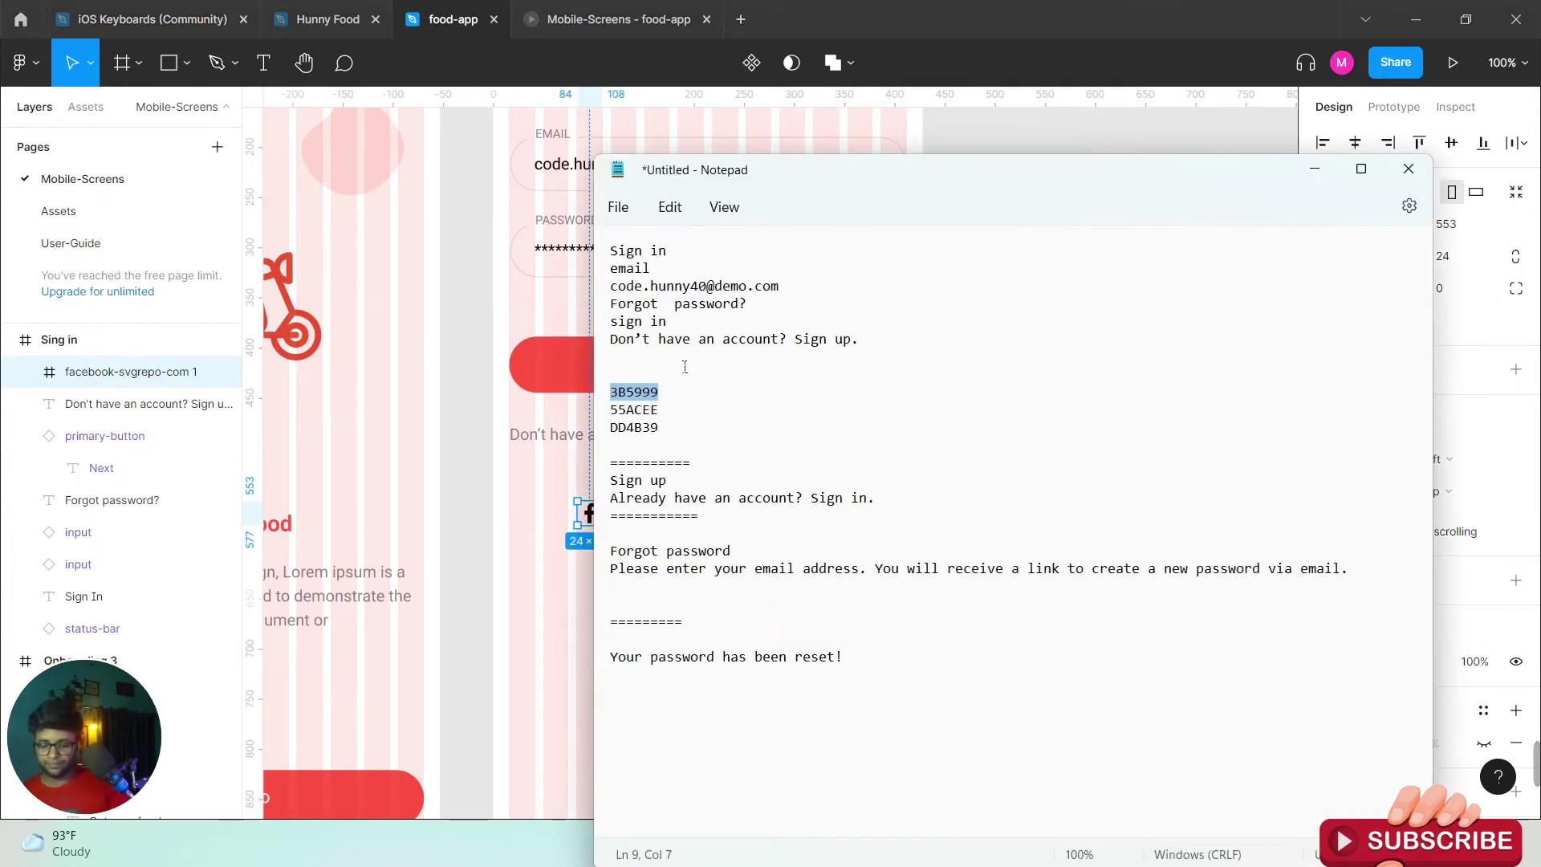
left_click(1314, 169)
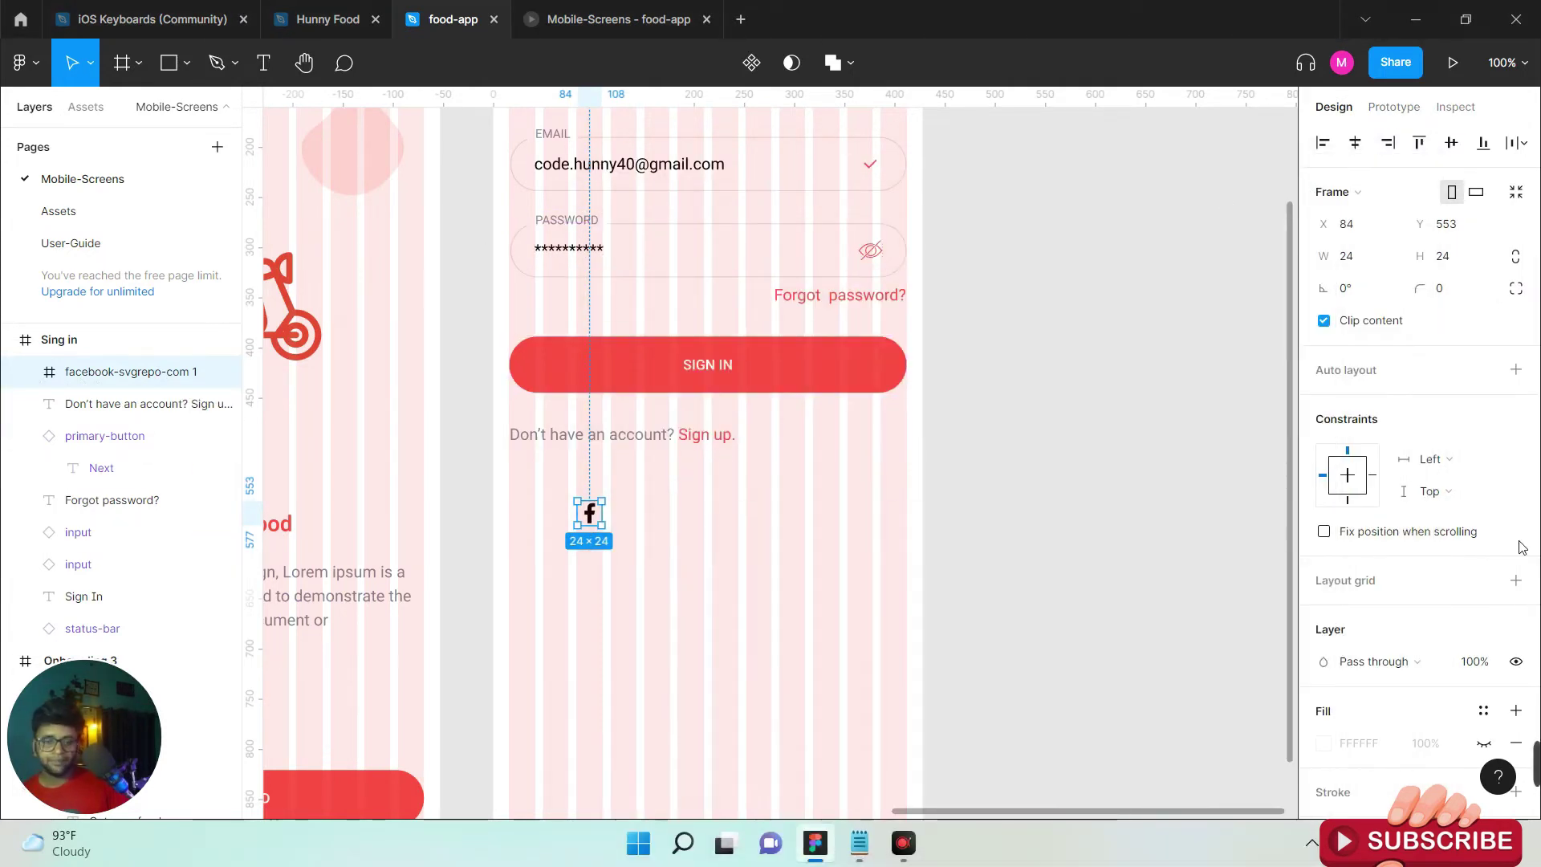
scroll(1442, 612, "down", 3)
scroll(1478, 634, "down", 2)
left_click(1391, 676)
type("3B5999")
key("Return")
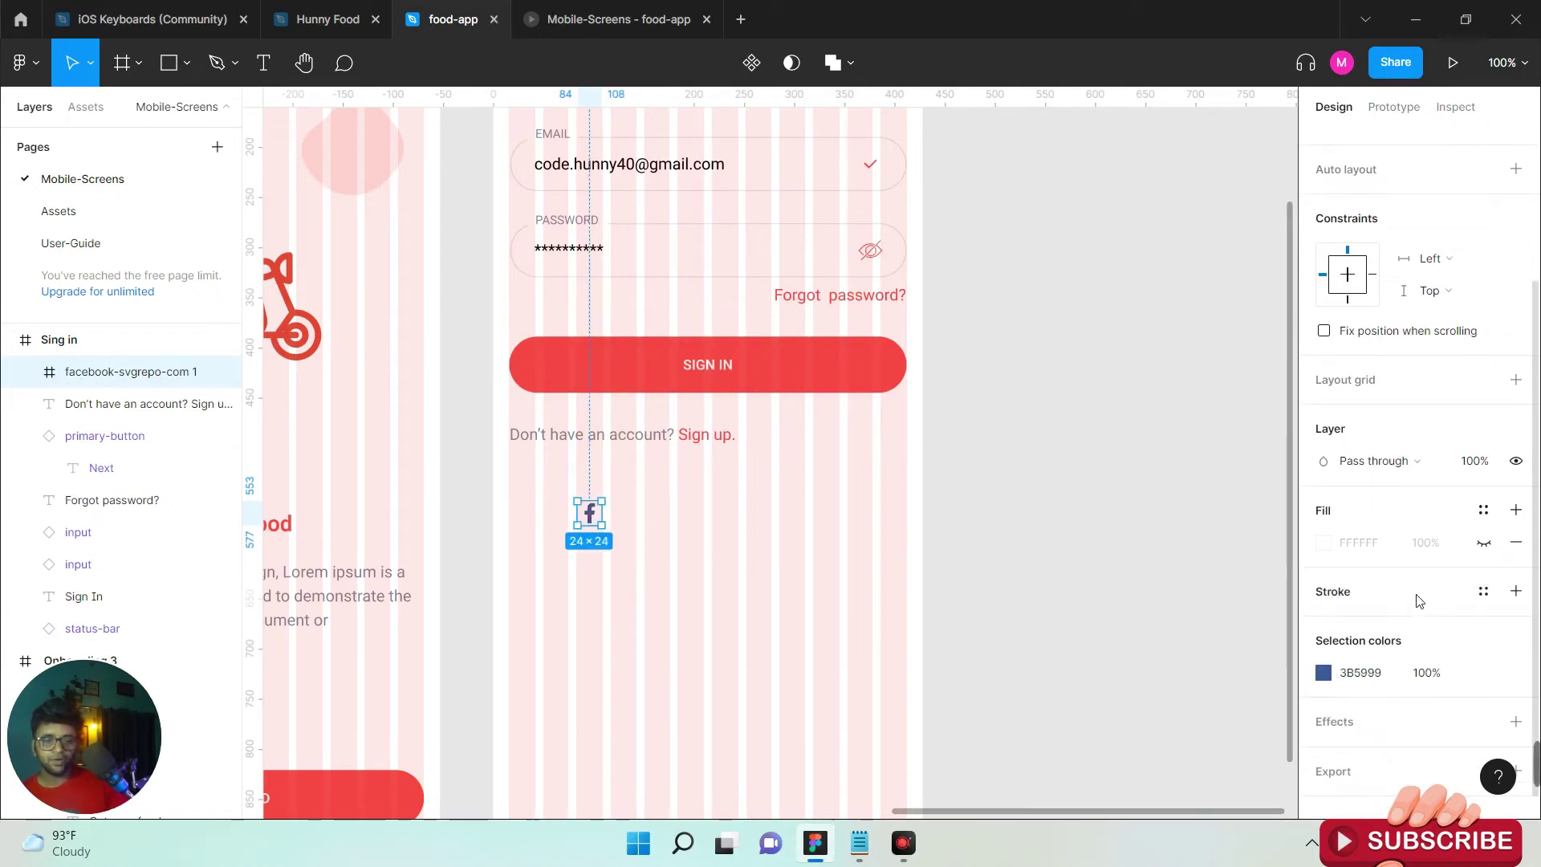
left_click(1515, 592)
- Give the Facebook icon a 3B5999 stroke and add auto layout to its frame
left_click(1361, 624)
type("3B5999")
key("Return")
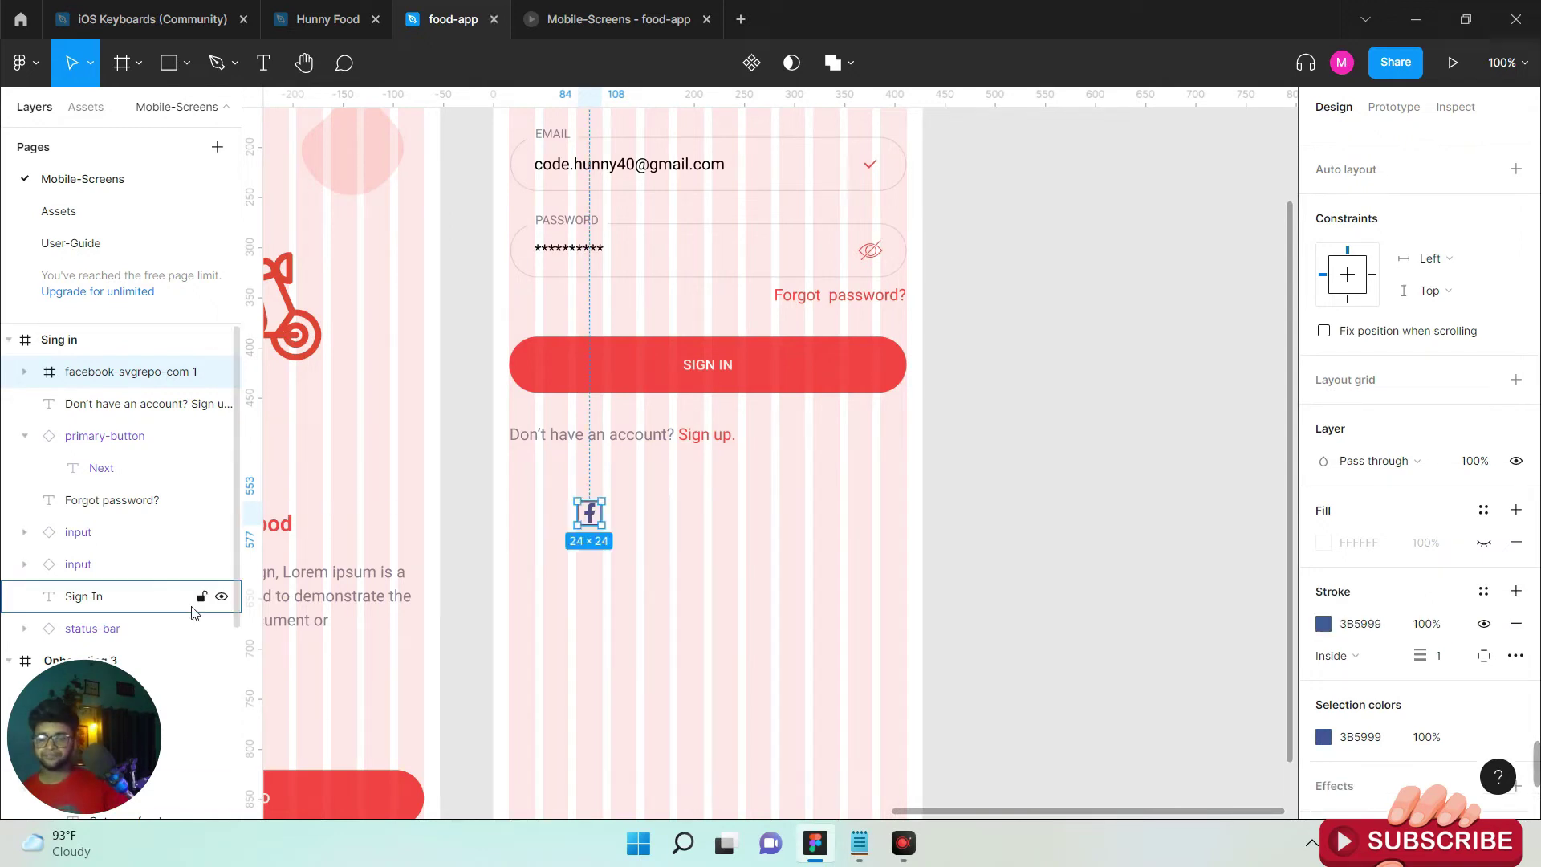
key("ctrl+plus")
left_click_drag(451, 596, 508, 601)
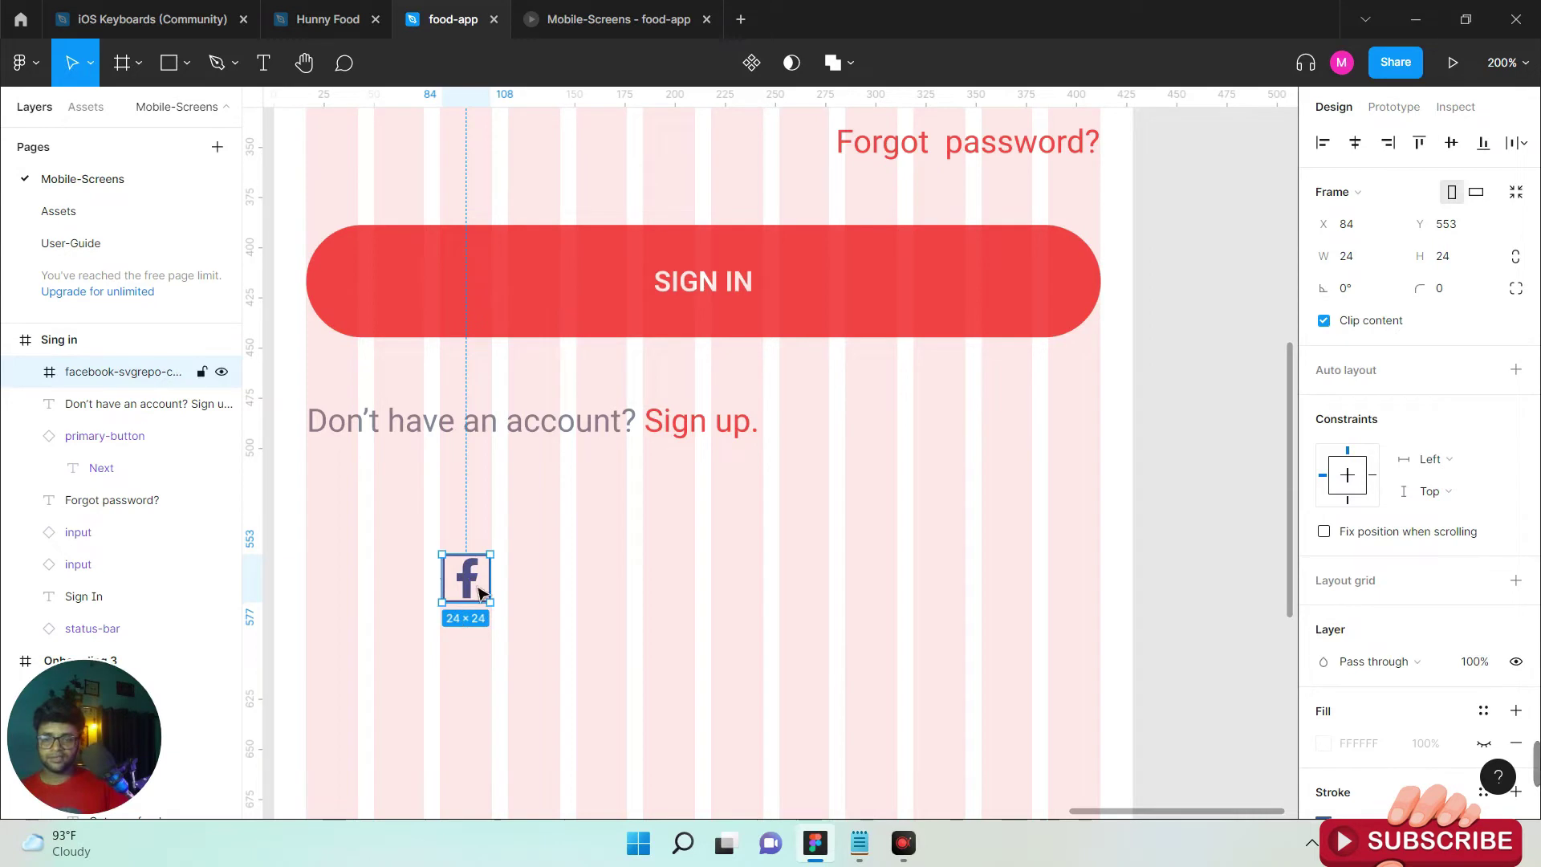
right_click(467, 582)
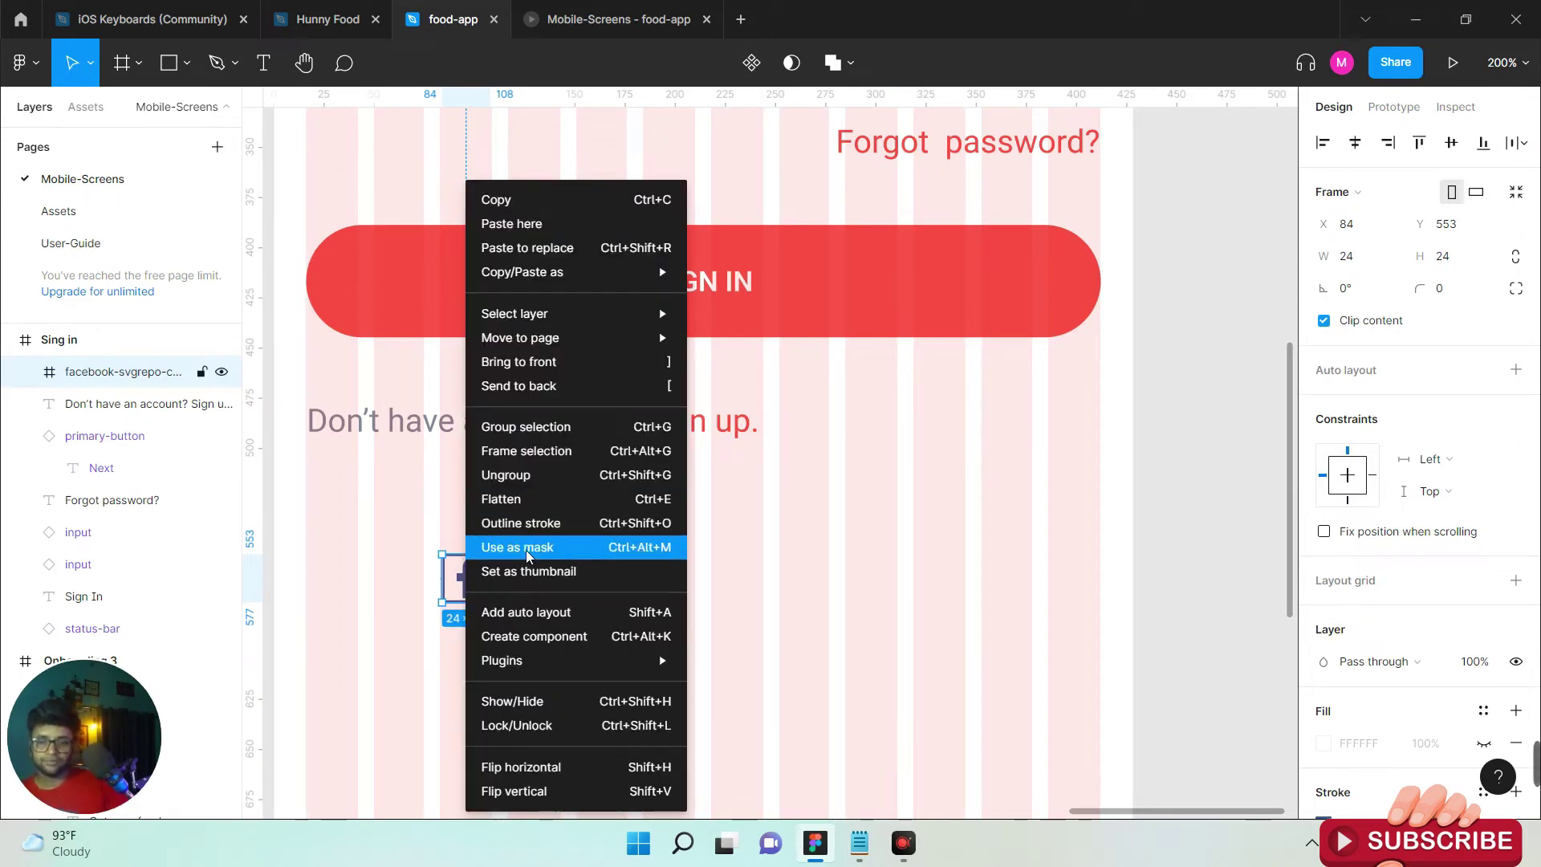
left_click(540, 612)
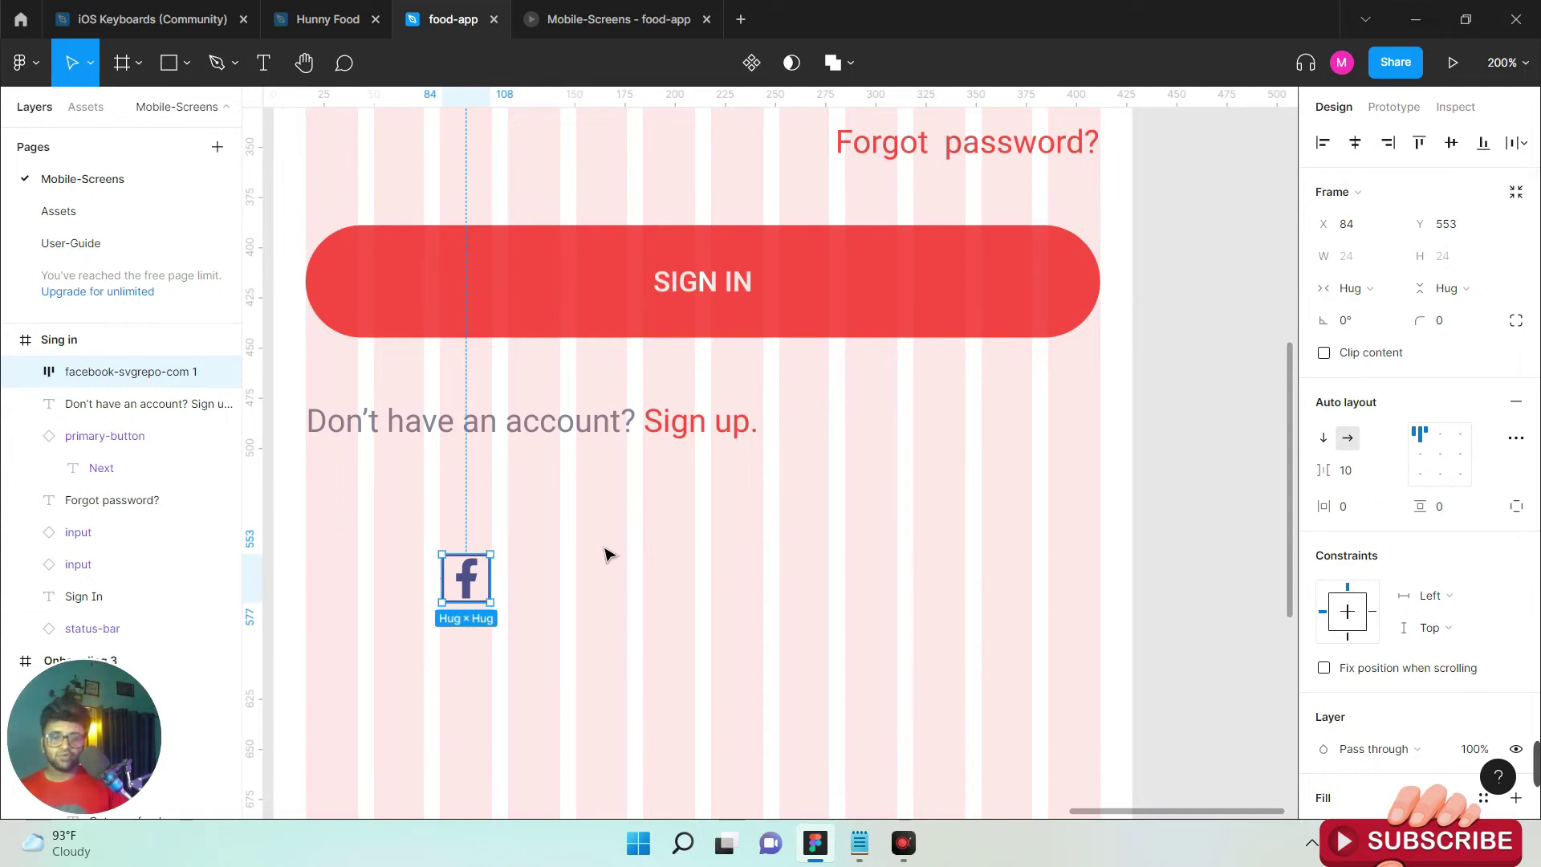
- Size the Facebook frame to 50×50 with the icon centred in its auto layout
mouse_move(491, 580)
left_click_drag(503, 580, 513, 580)
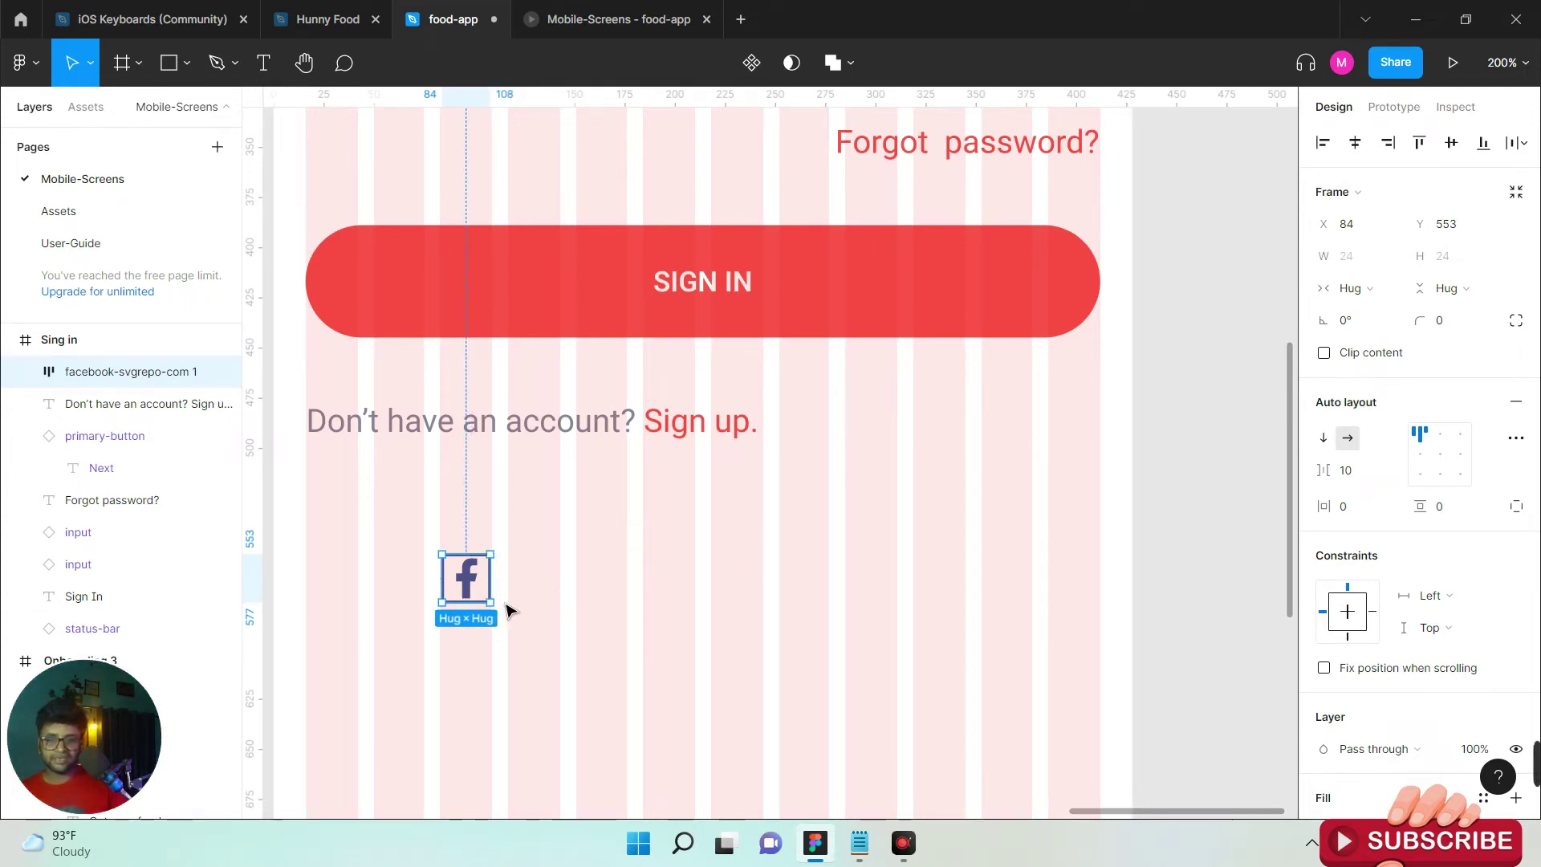
left_click_drag(501, 590, 509, 590)
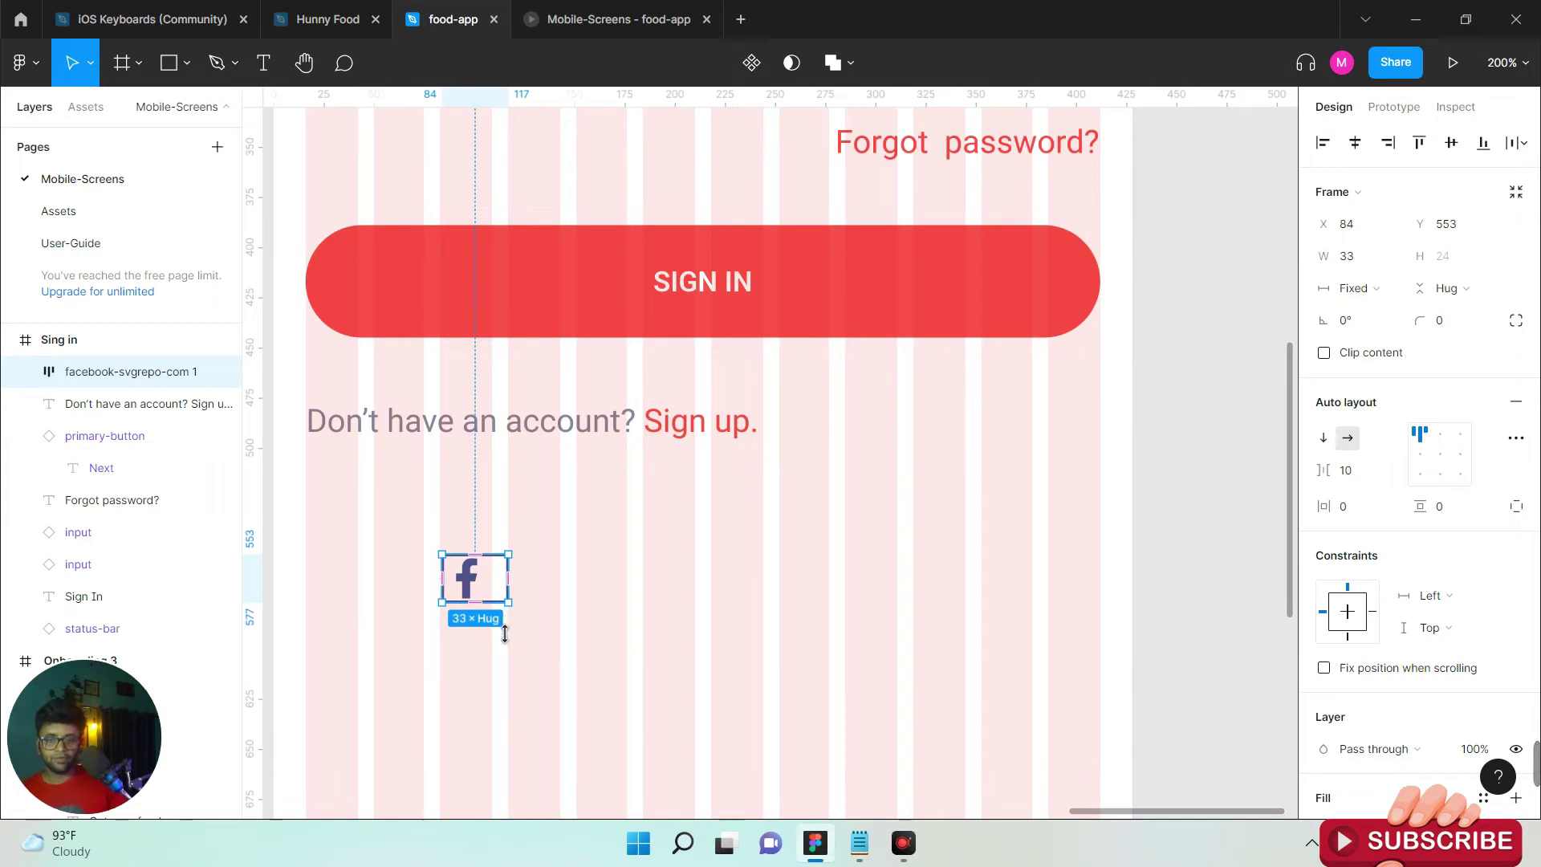
left_click_drag(505, 634, 506, 652)
left_click(1393, 257)
key("Tab")
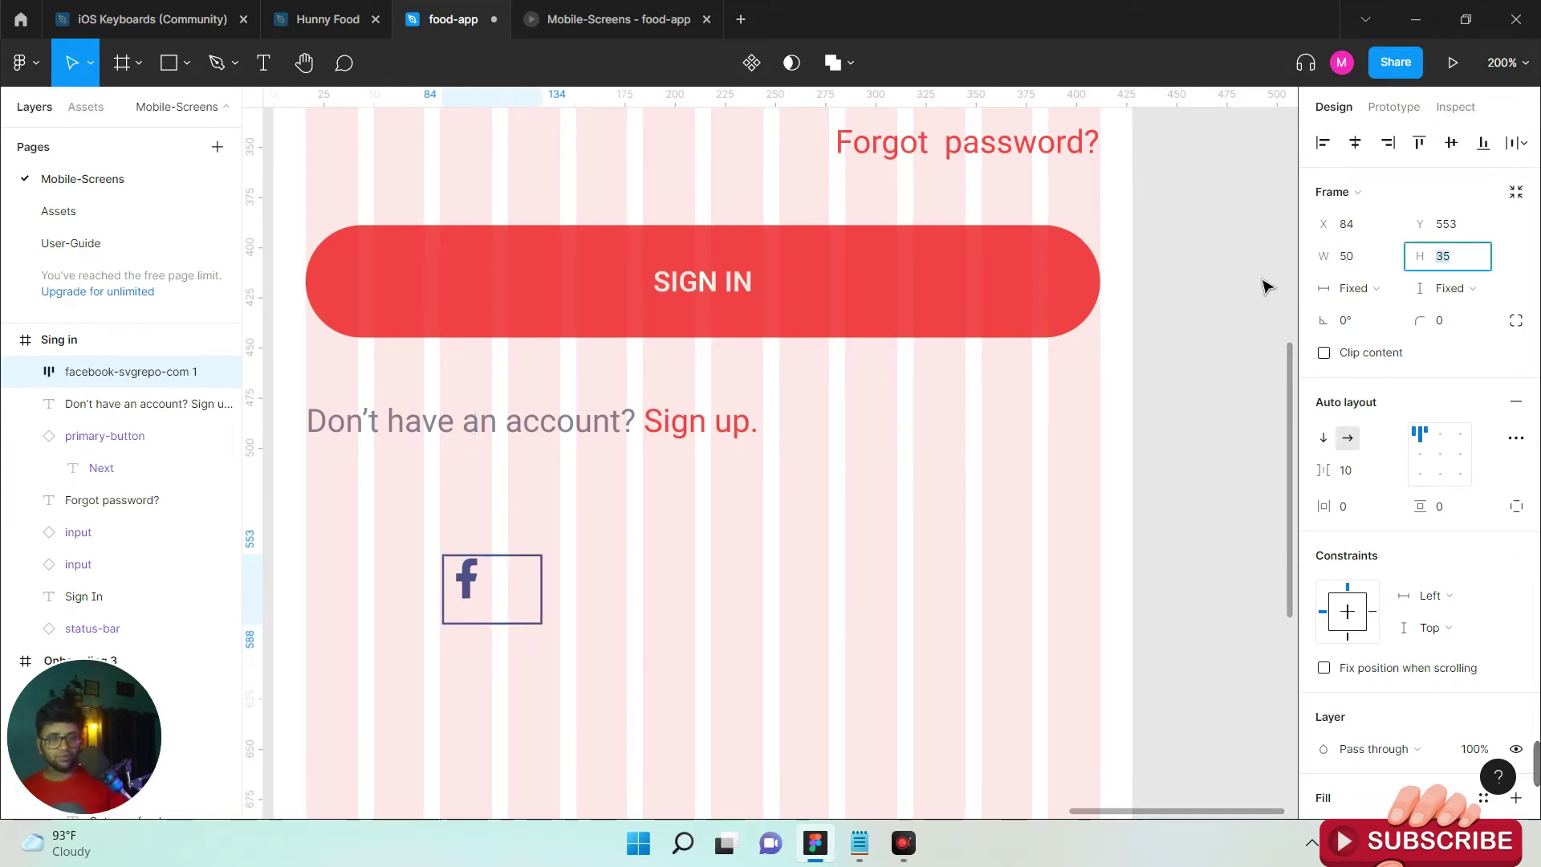
type("50")
key("Return")
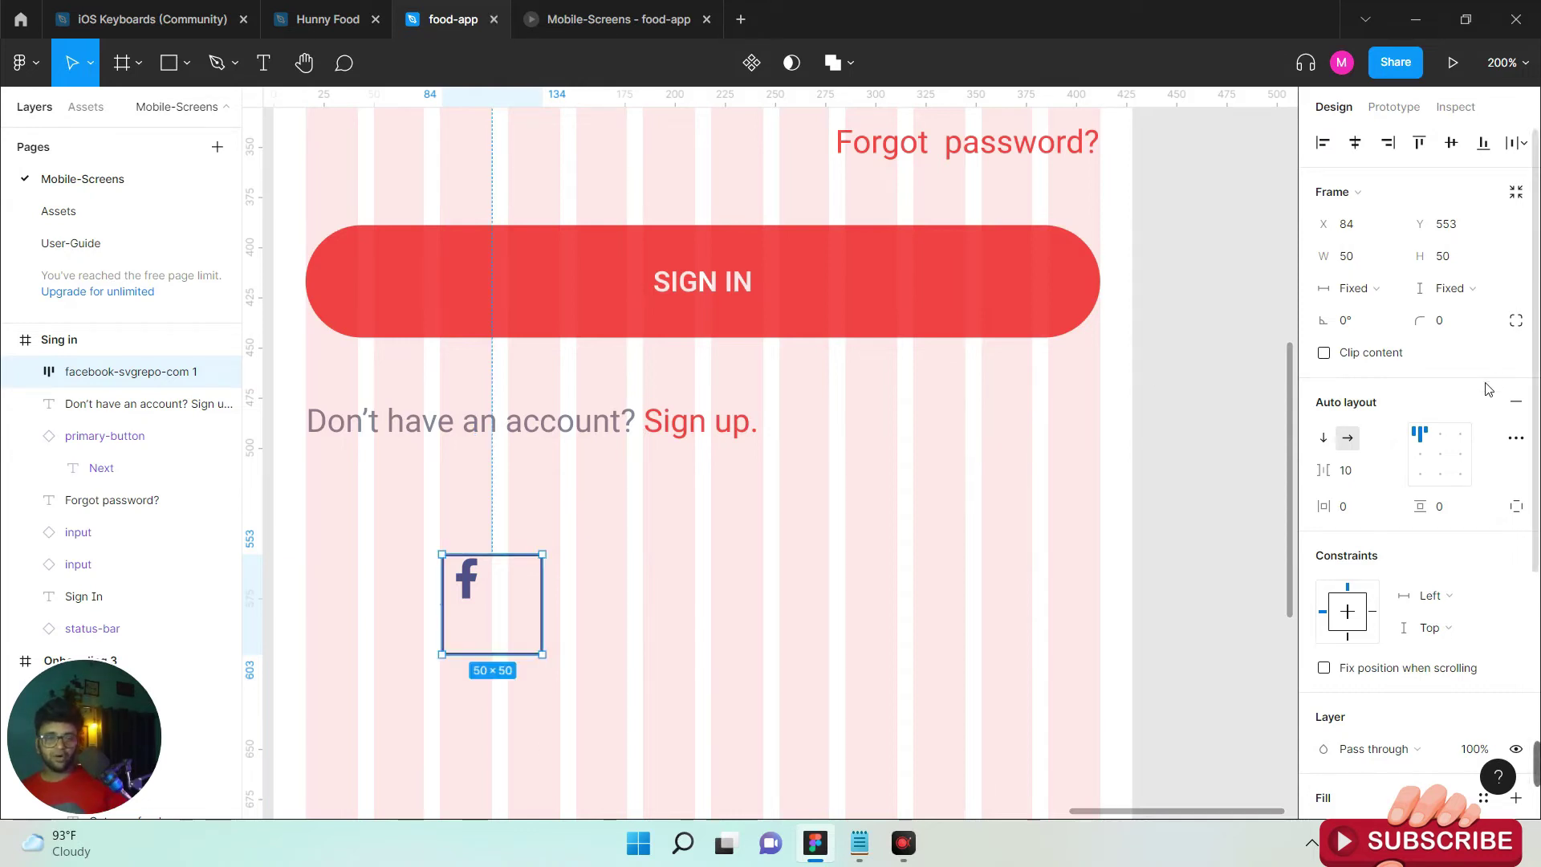
left_click(1440, 460)
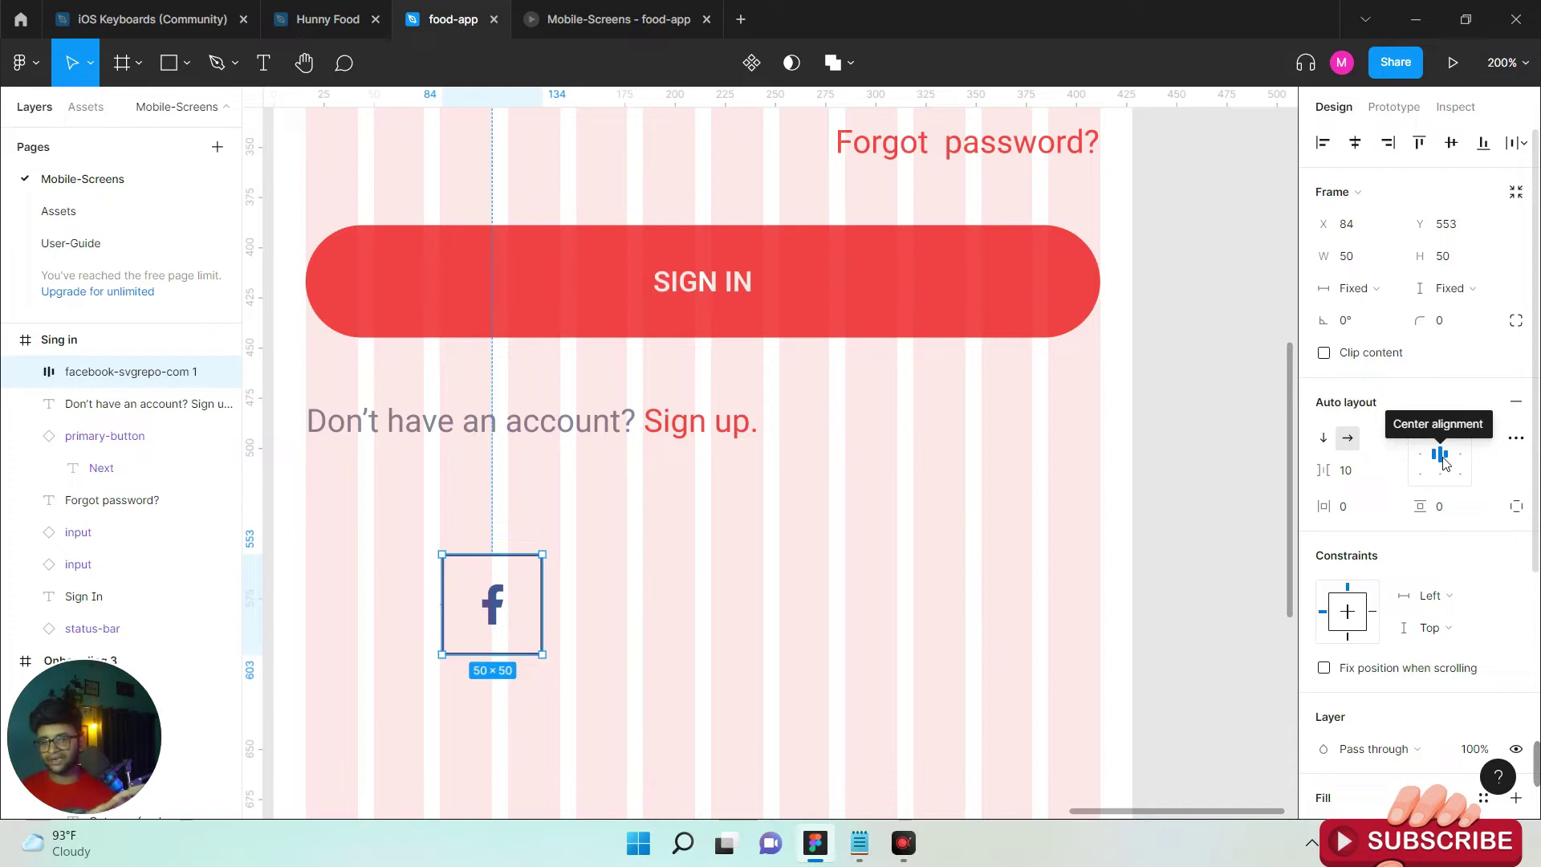
- Round the frame's corners to 50 to make a circular outlined button
key("ctrl+minus")
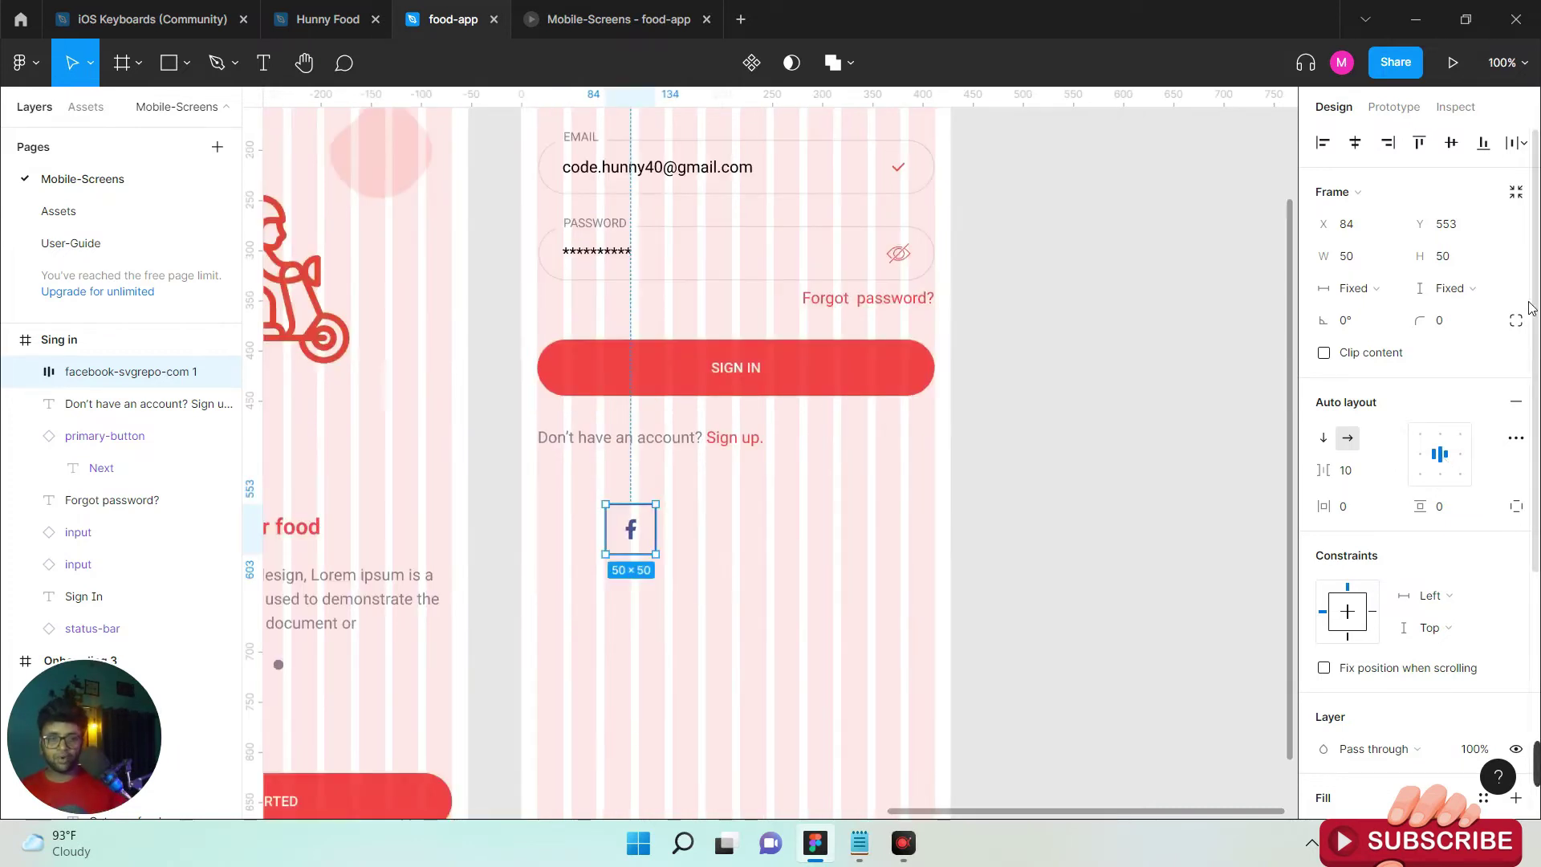
left_click(1447, 319)
type("0")
key("Return")
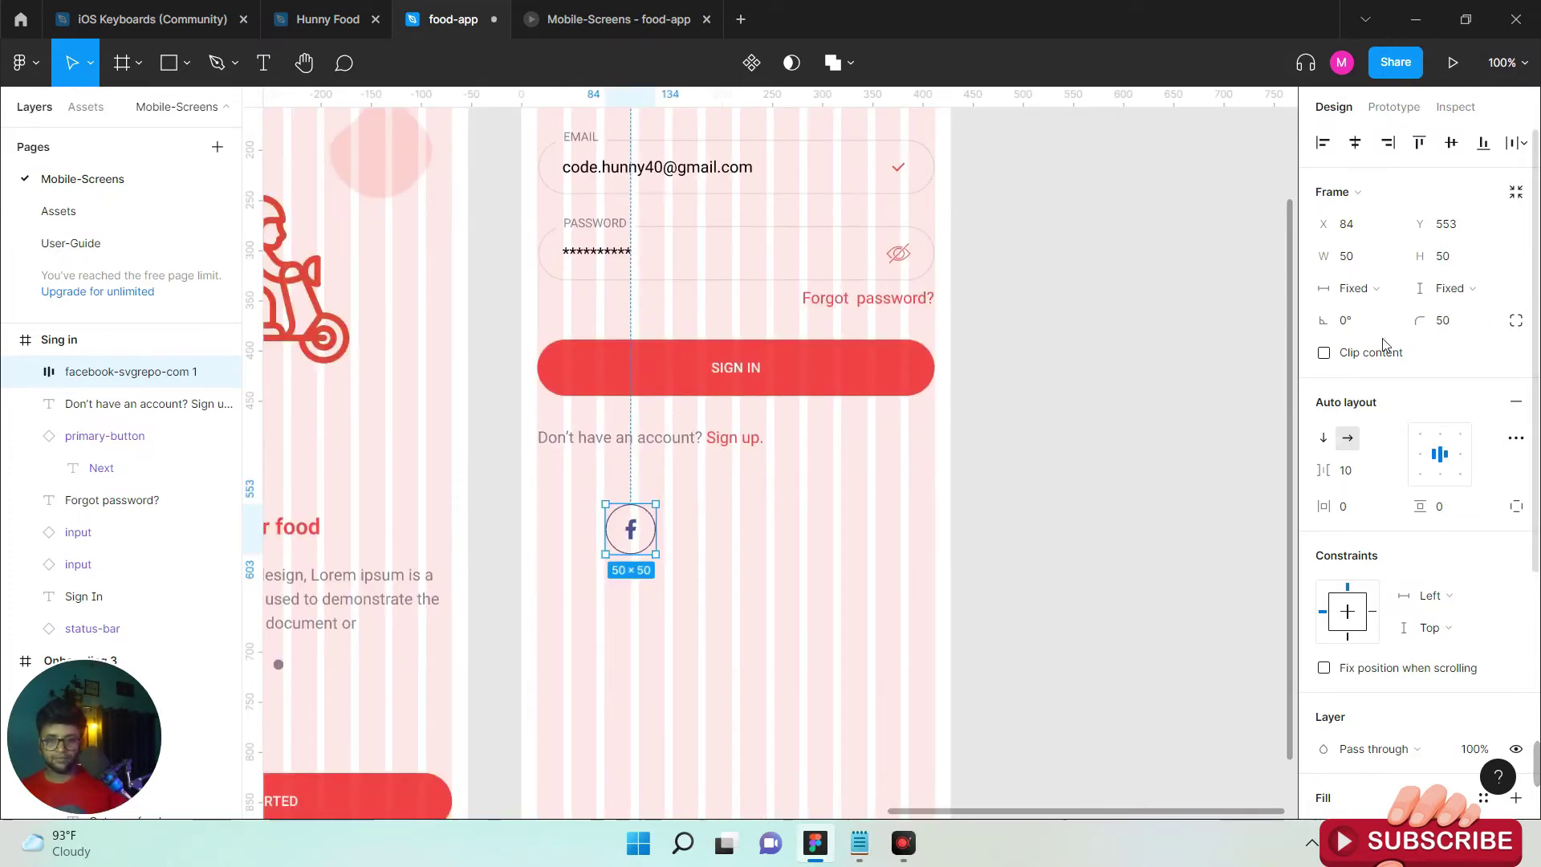
left_click(835, 560)
key("ctrl+plus")
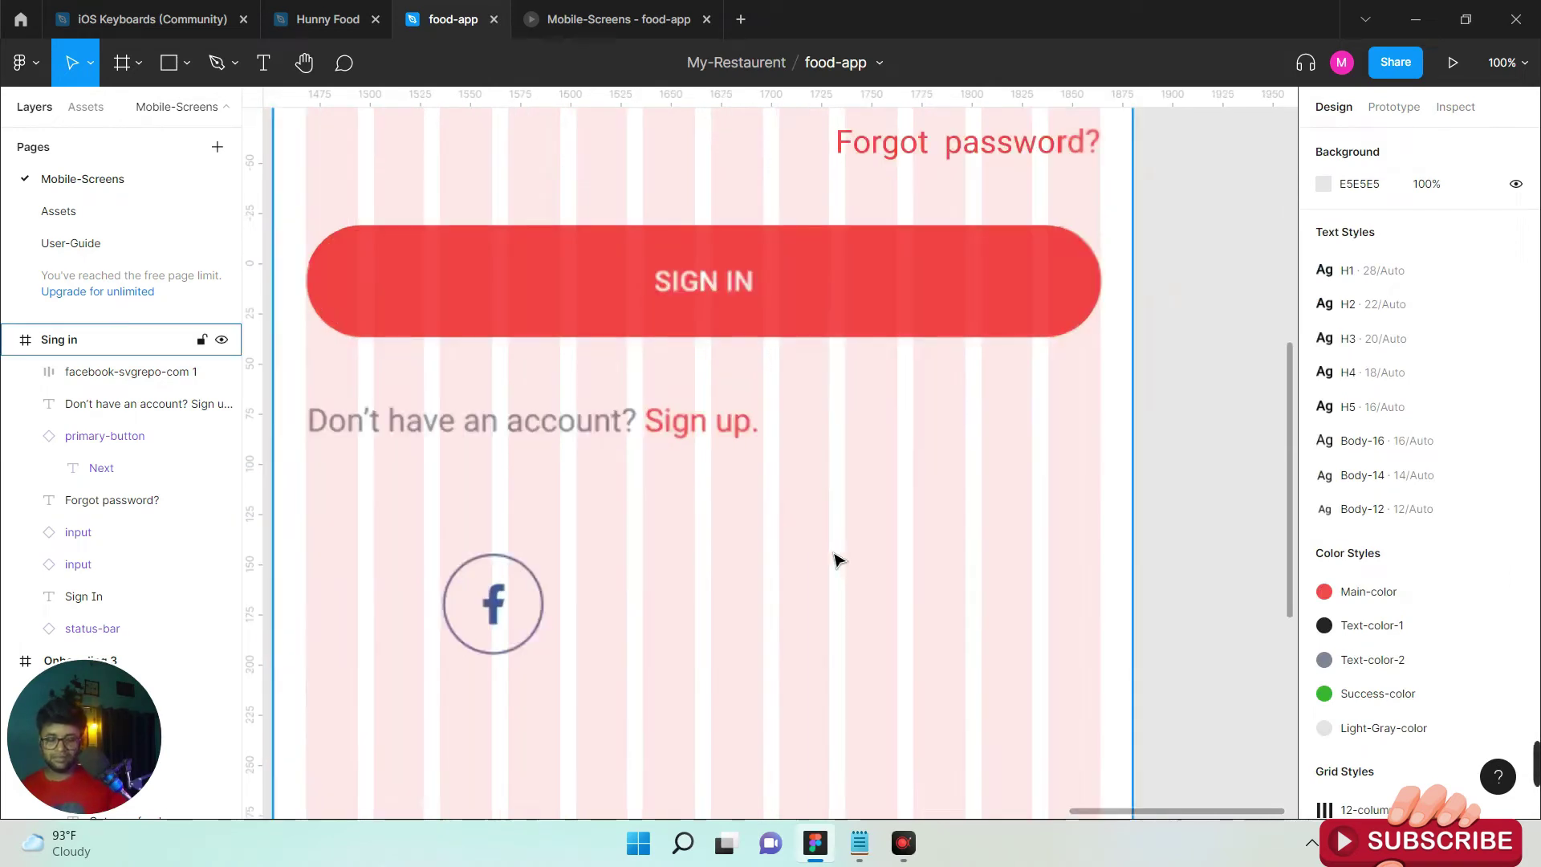
left_click(491, 614)
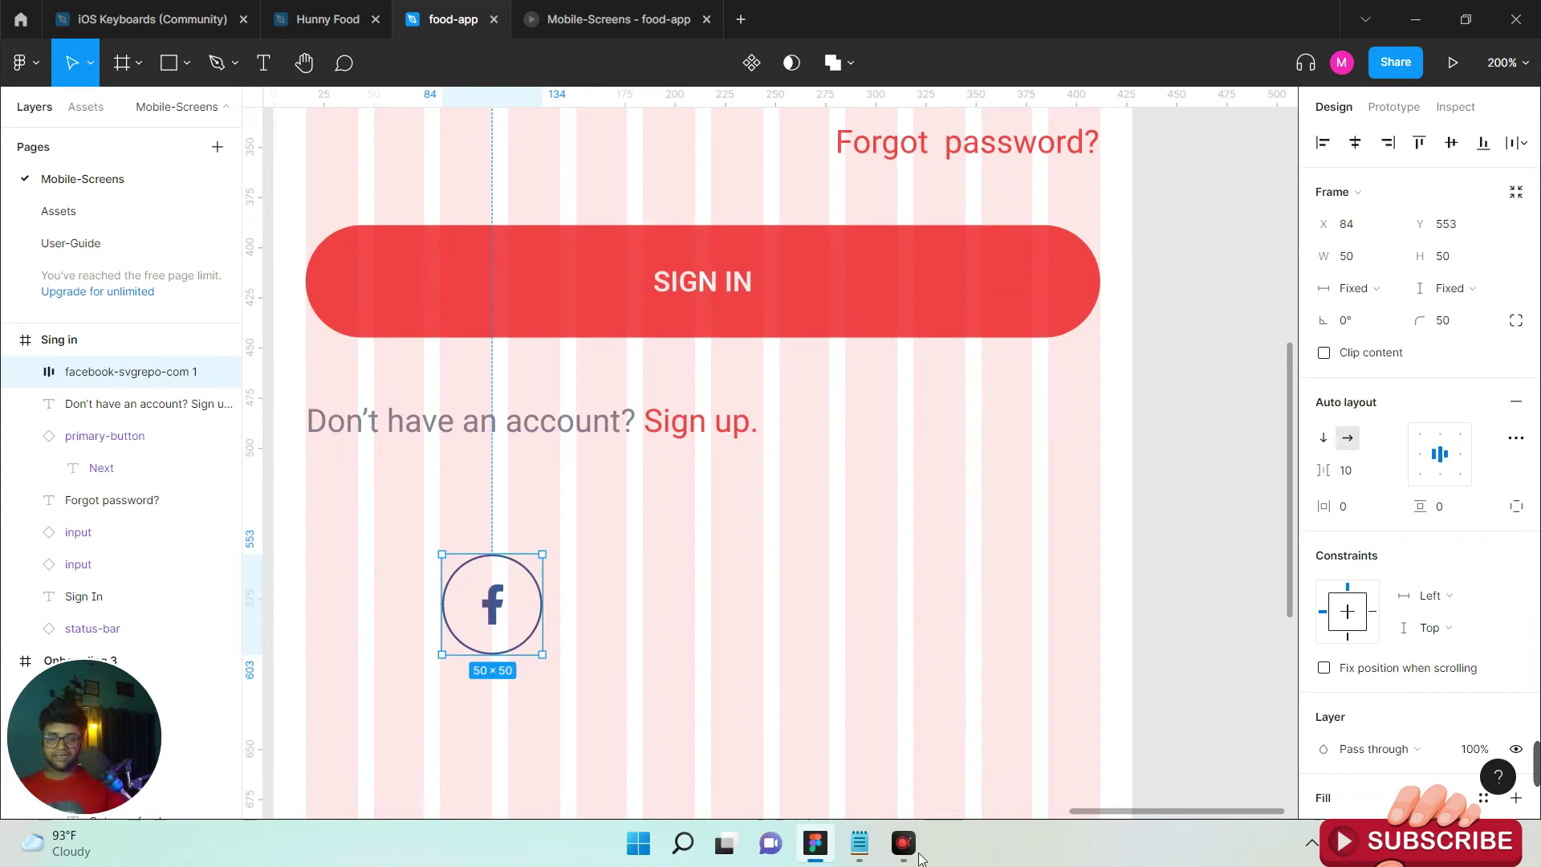
left_click(832, 618)
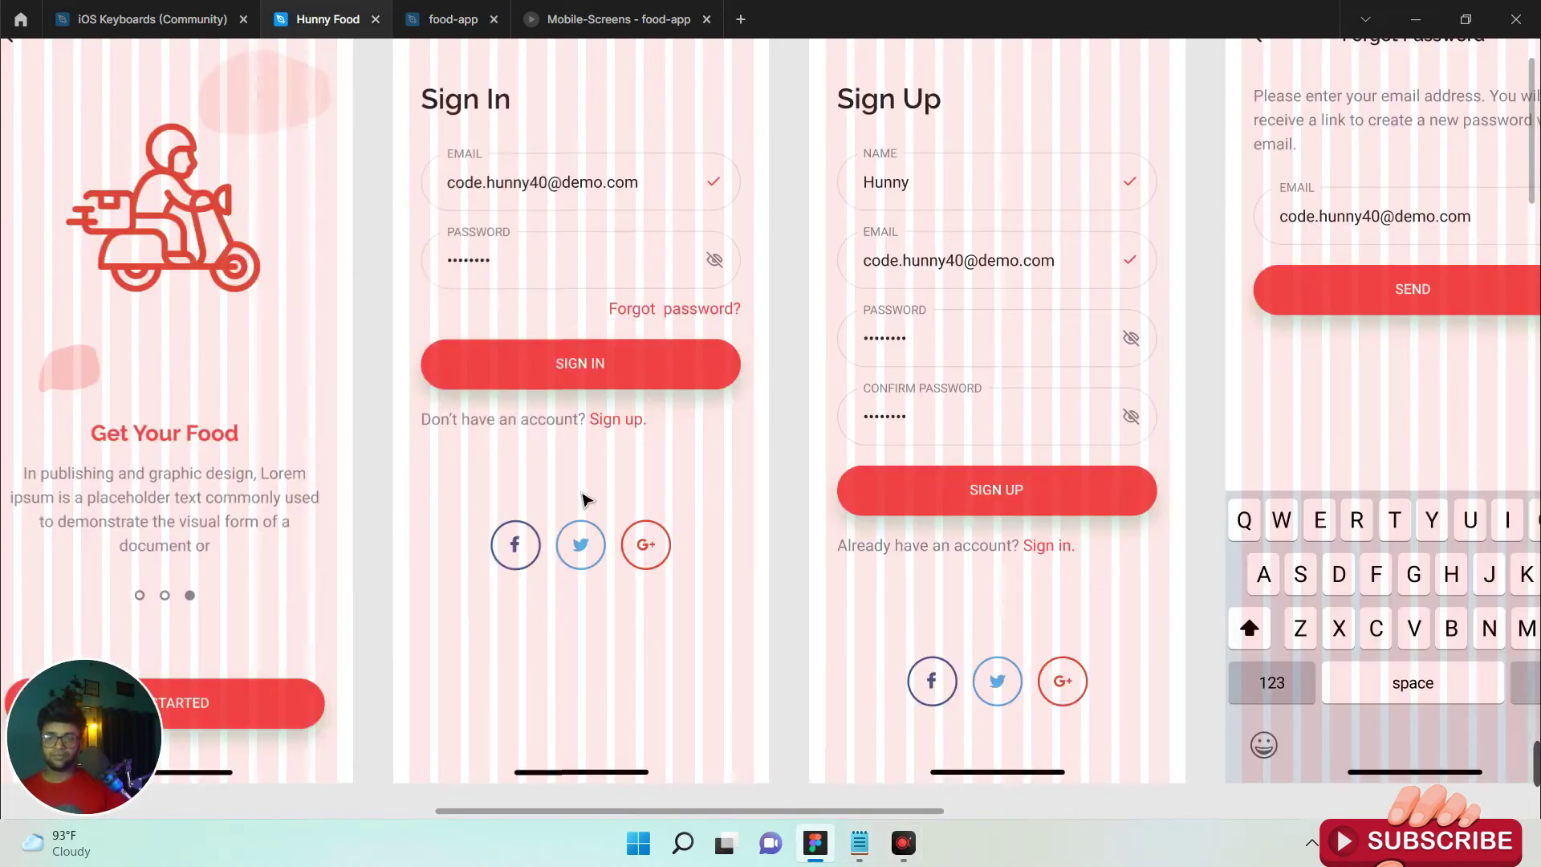
- Check the Hunny Food reference and bring up the image picker for the next icon
left_click(453, 20)
scroll(934, 515, "right", 2)
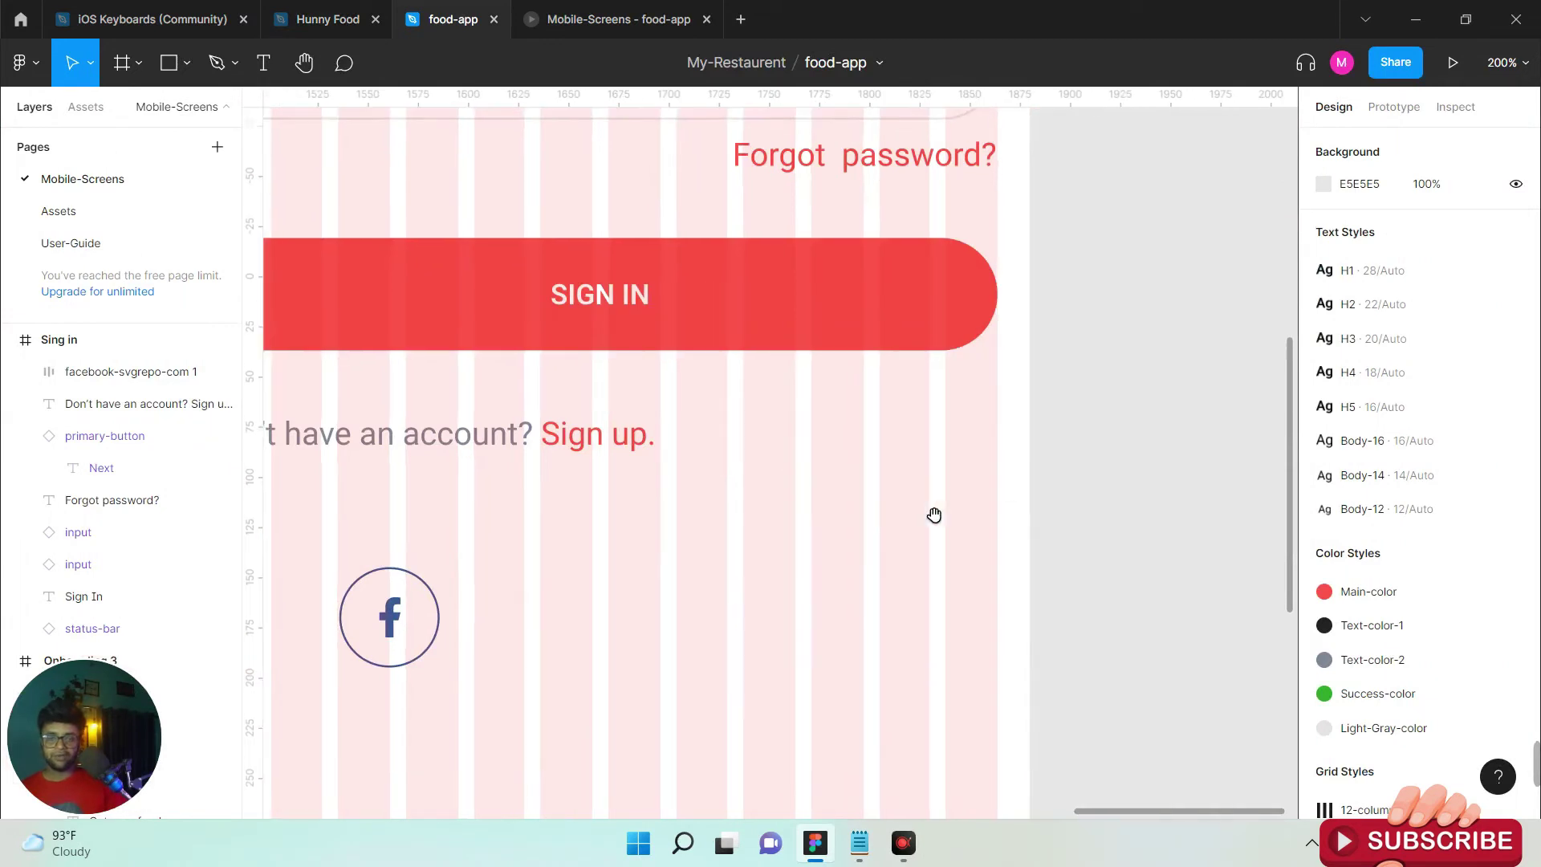
scroll(934, 515, "right", 2)
key("ctrl+shift+k")
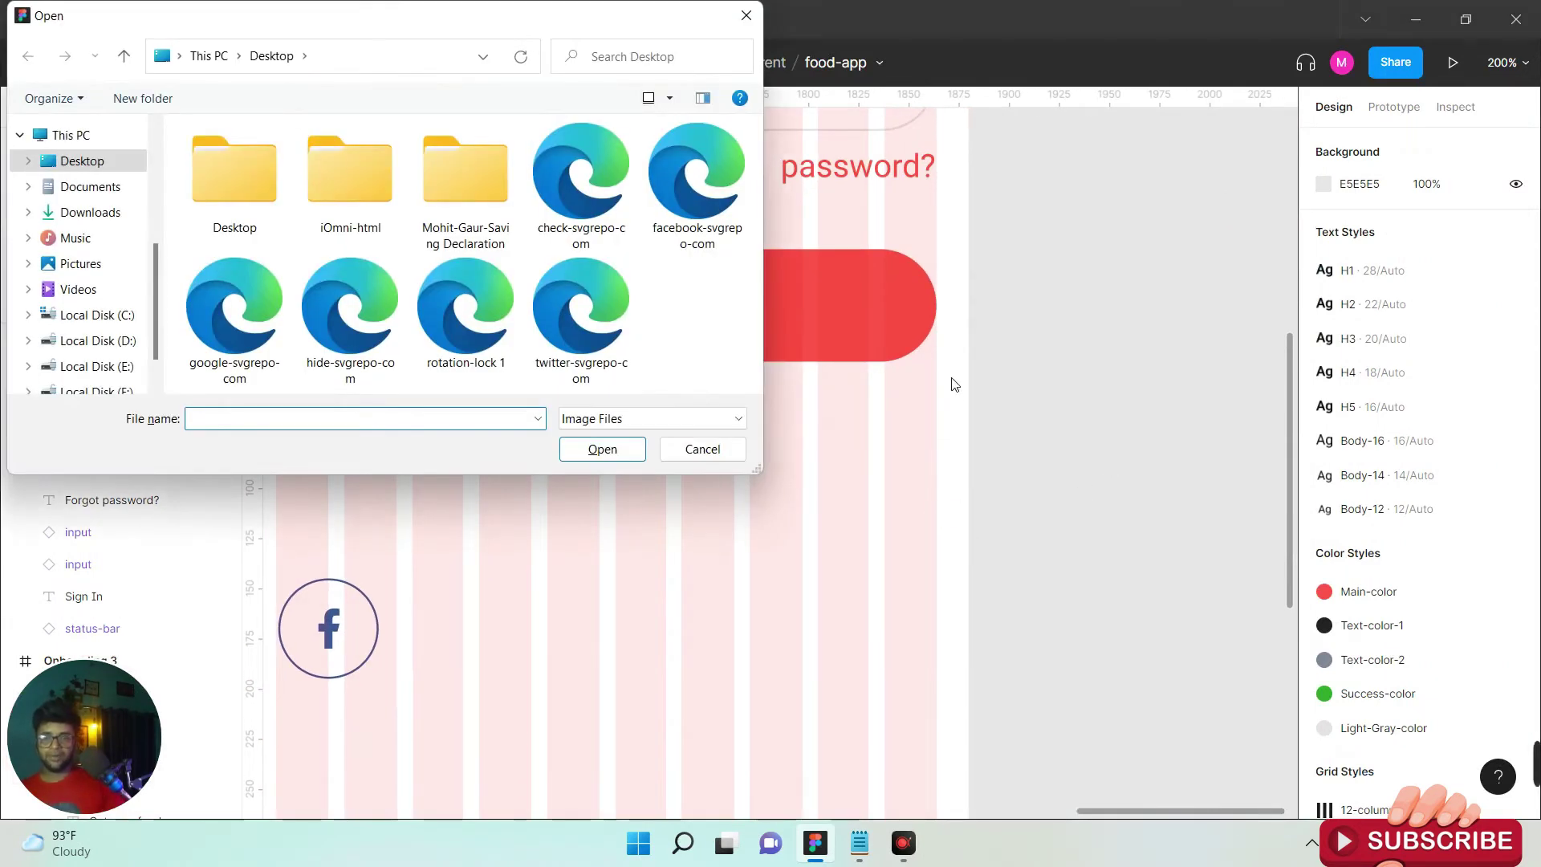
- Import the twitter-svgrepo-com icon and select its frame
double_click(570, 325)
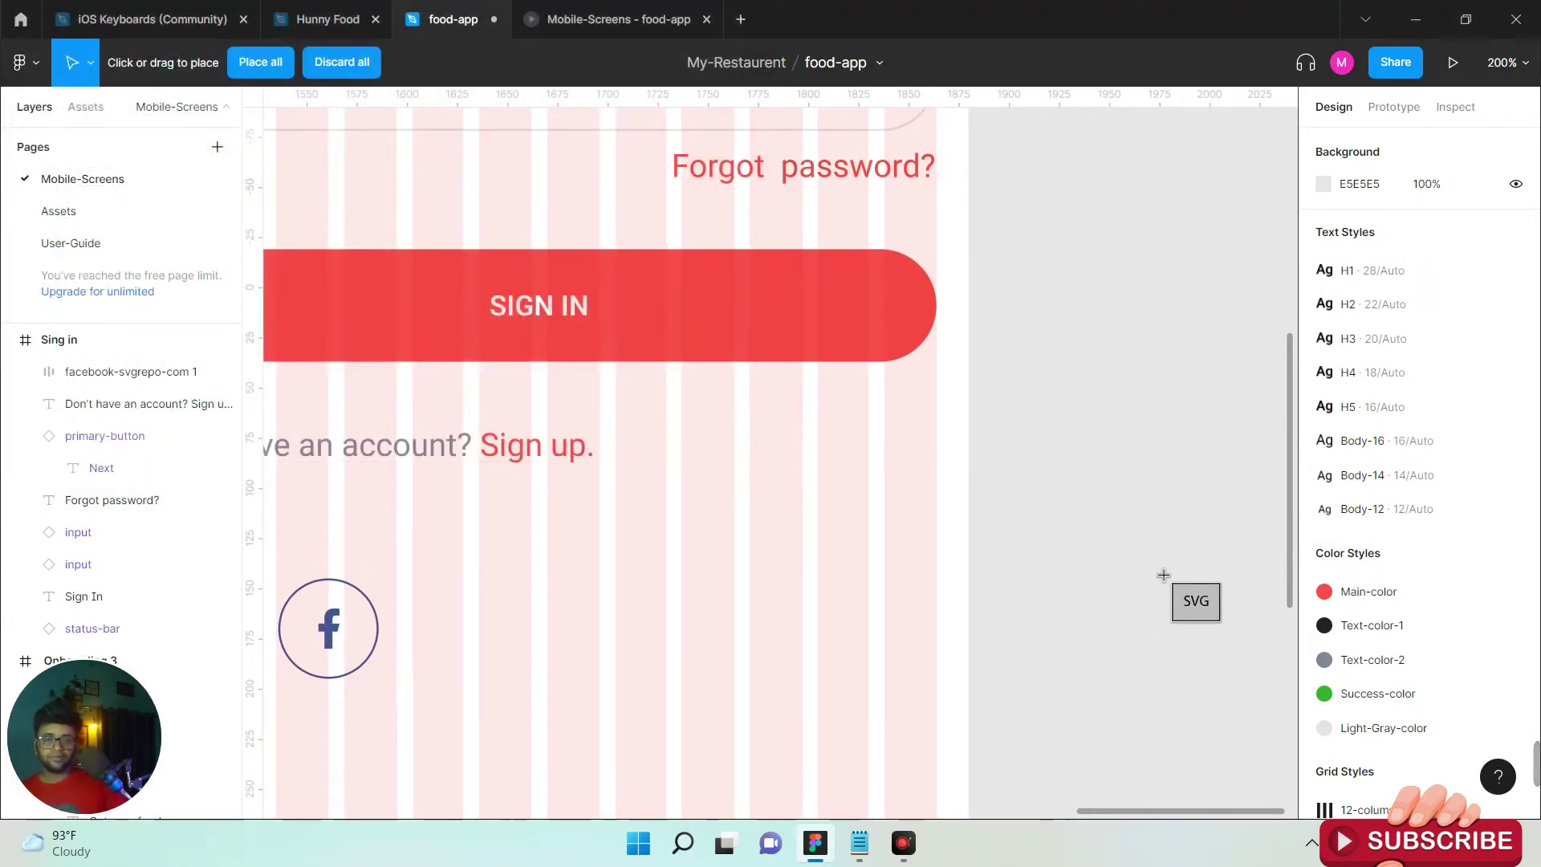
left_click(362, 614)
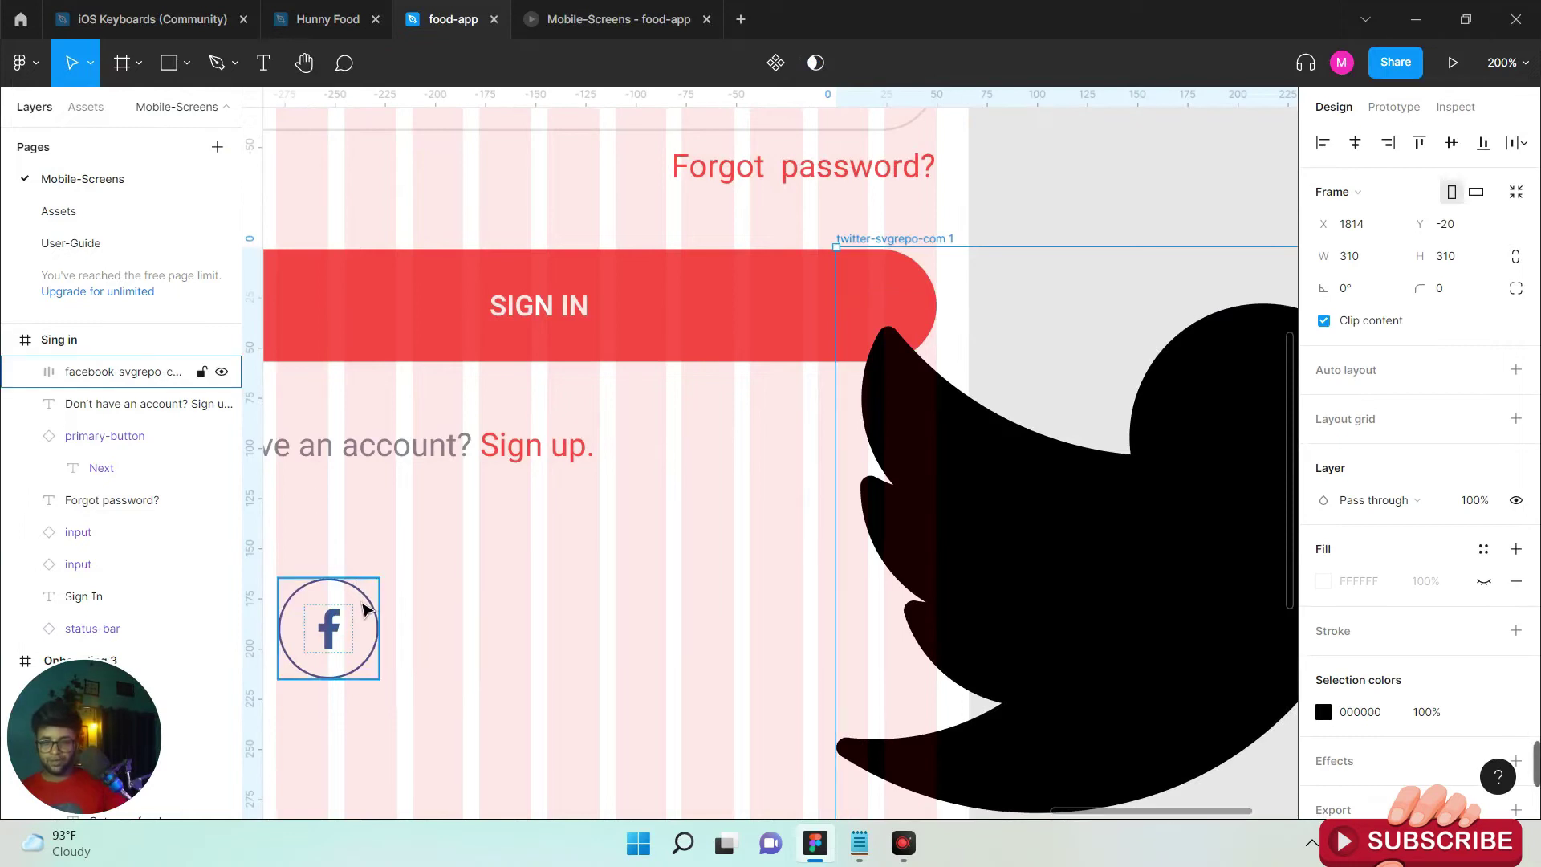
double_click(337, 642)
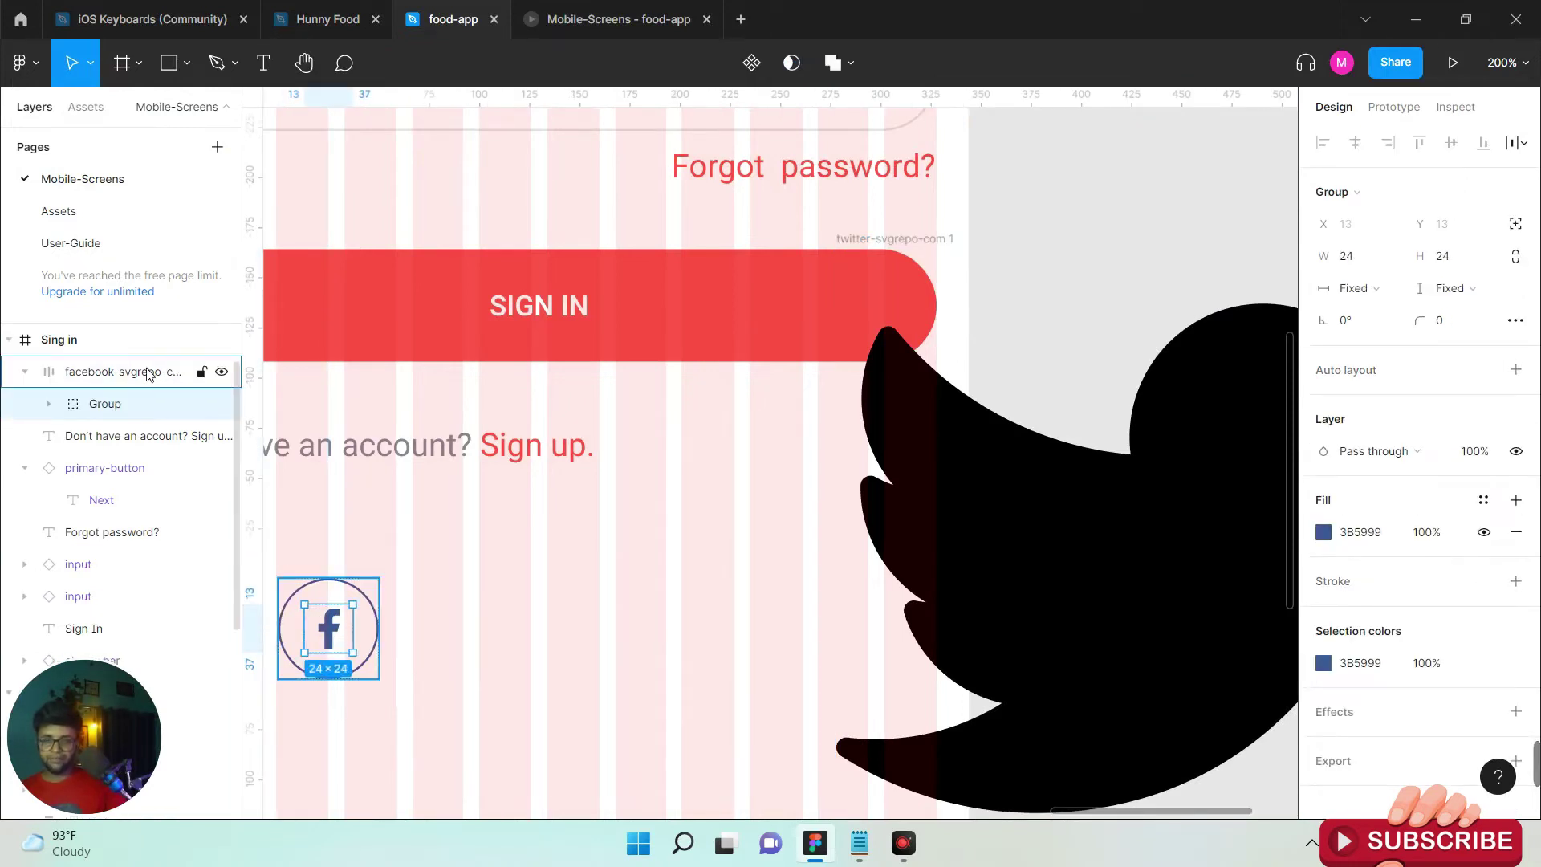
key("shift+0")
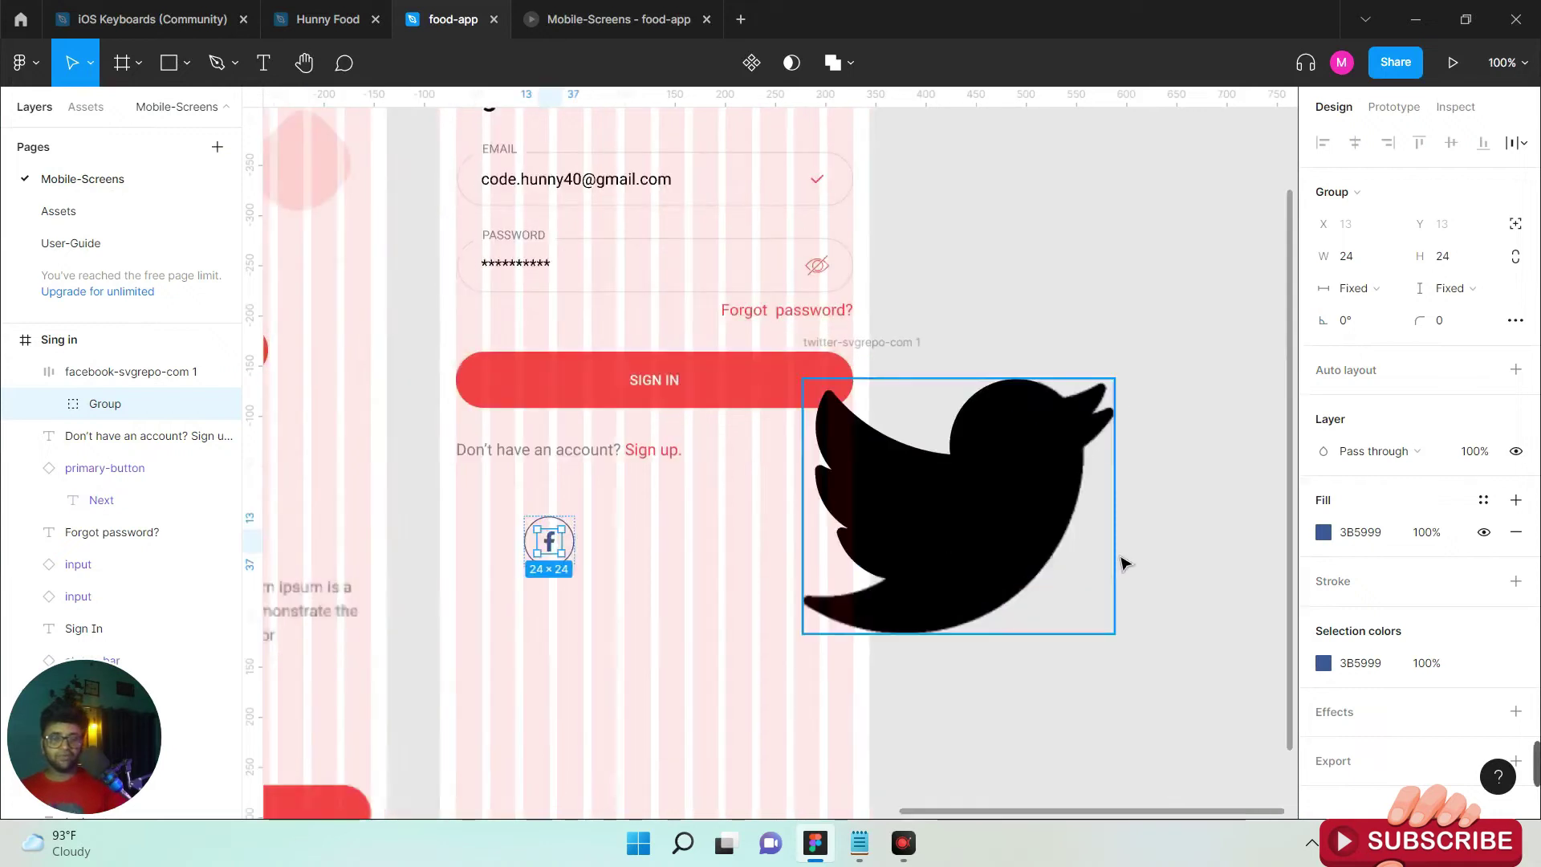
left_click(987, 519)
left_click(119, 345)
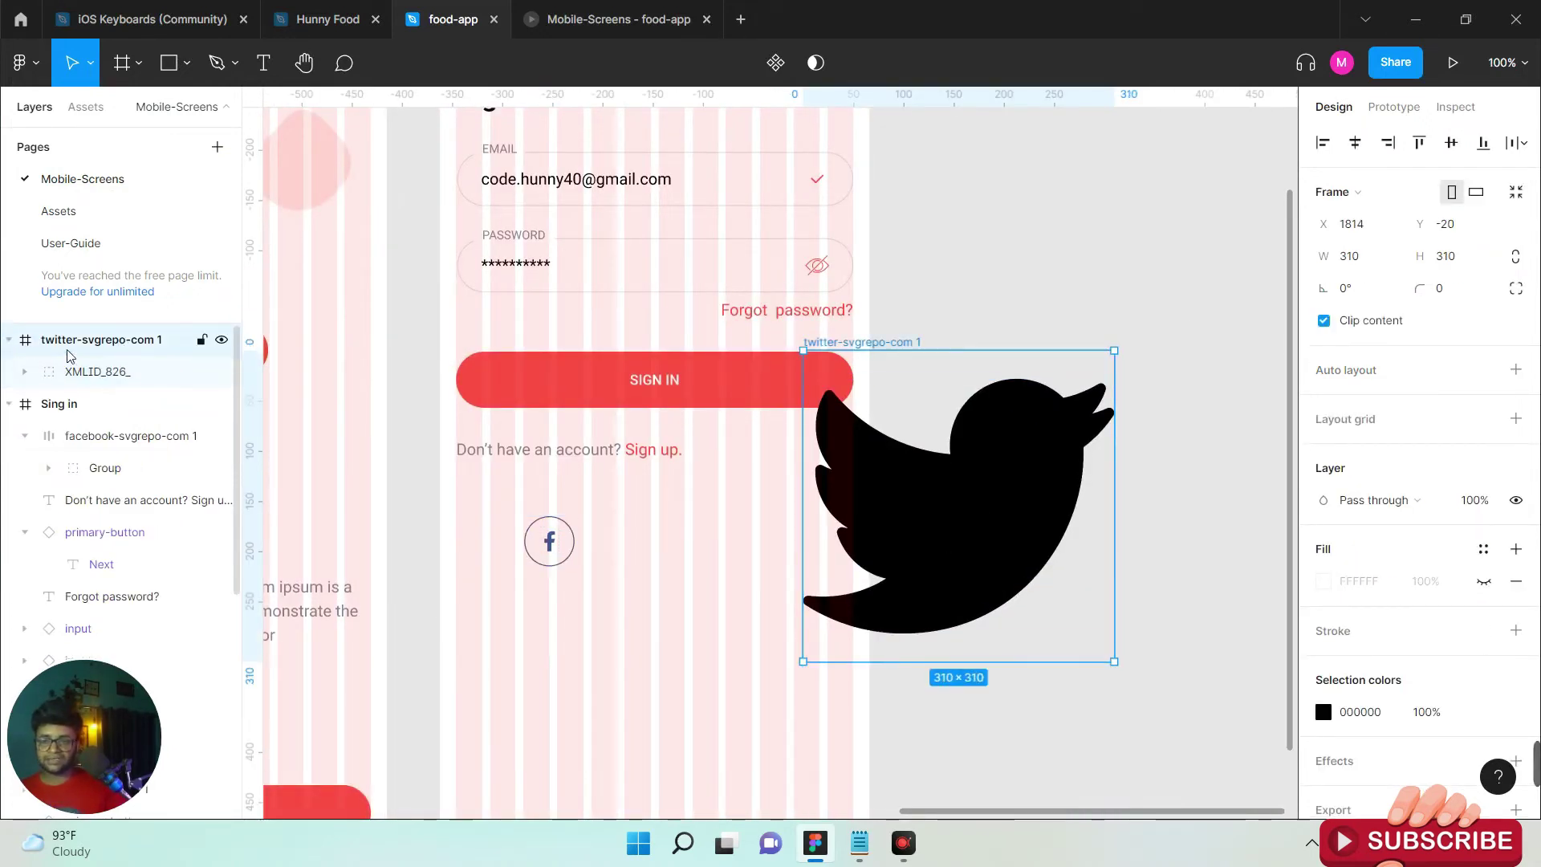
- Resize the Twitter icon to 24×24 and nudge it beside the Facebook button
left_click(1338, 265)
type("24")
key("Return")
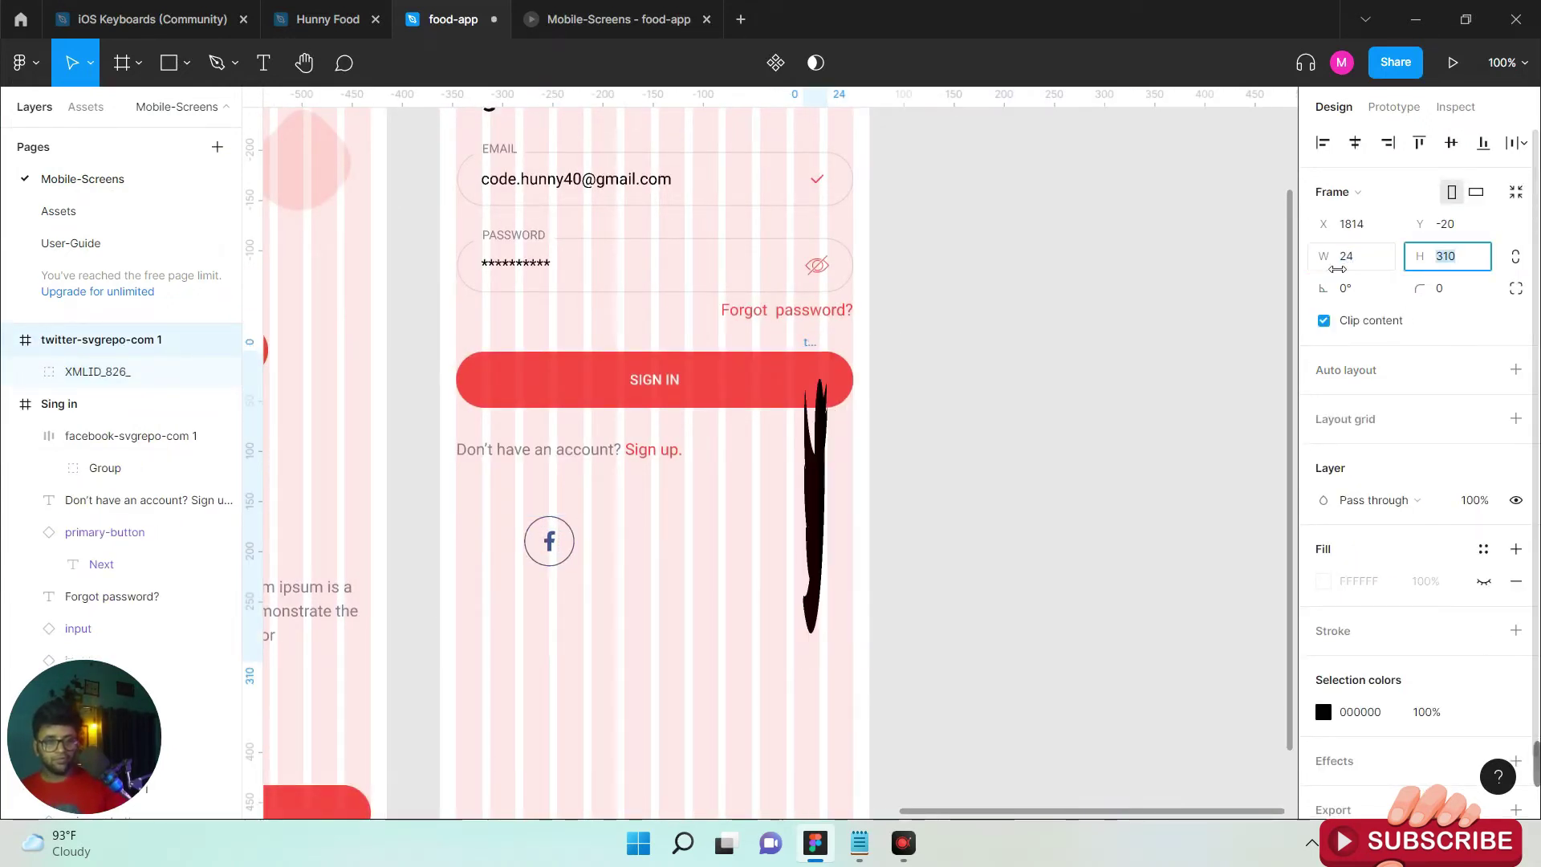
key("shift+Down")
key("shift+Down")
key("shift+Down")
key("shift+Left")
key("shift+Left")
key("shift+Left")
key("shift+Left")
key("shift+Down")
key("shift+Down")
key("shift+Down")
key("shift+Down")
key("shift+Left")
key("shift+Left")
key("shift+Left")
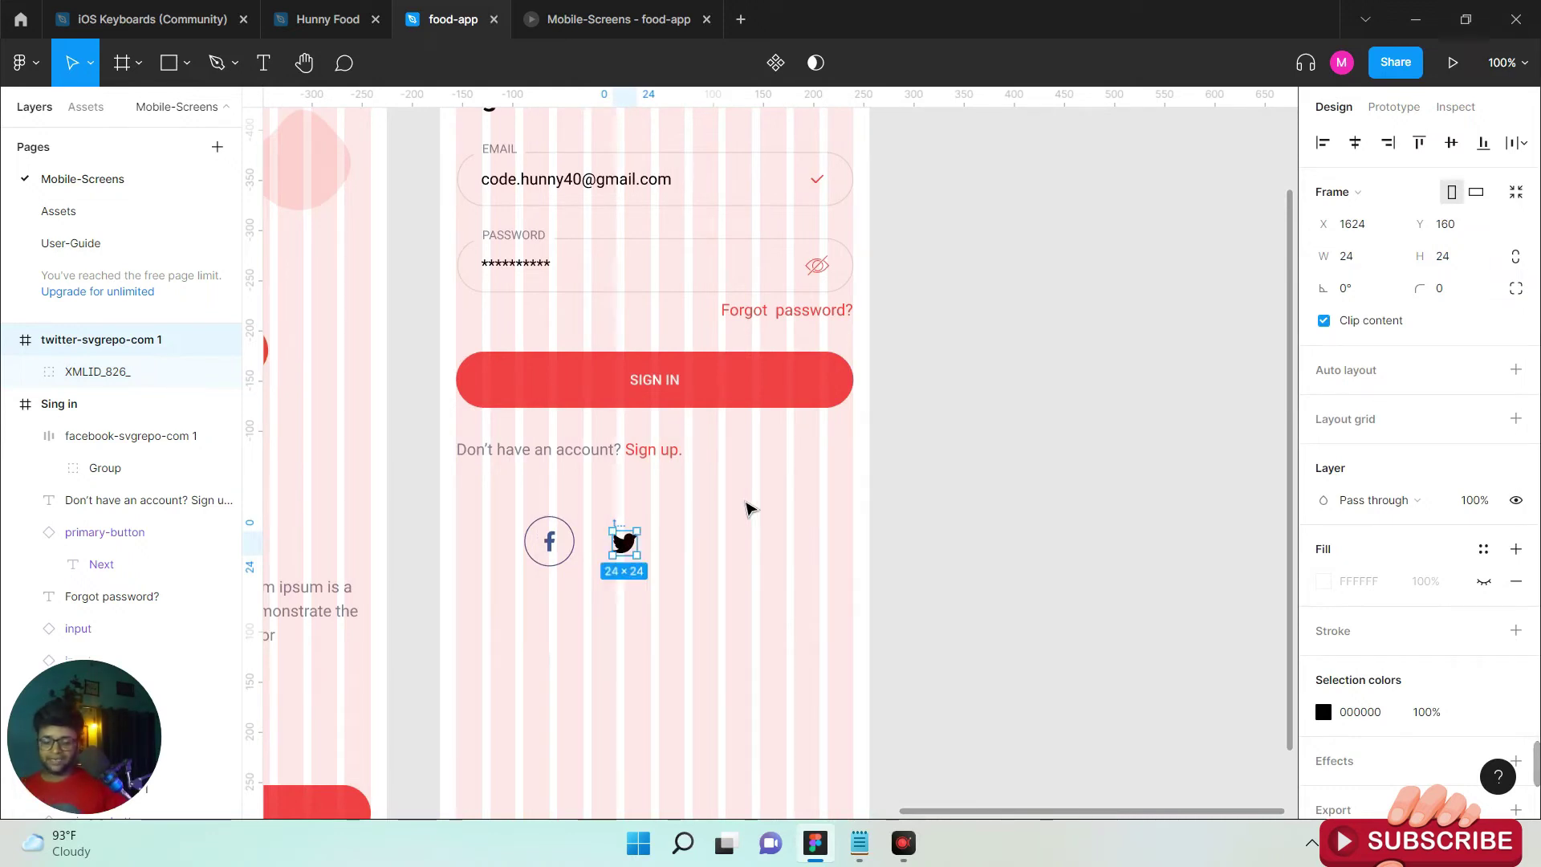
- Add auto layout to the Twitter icon frame, undoing a stray padding change
right_click(620, 543)
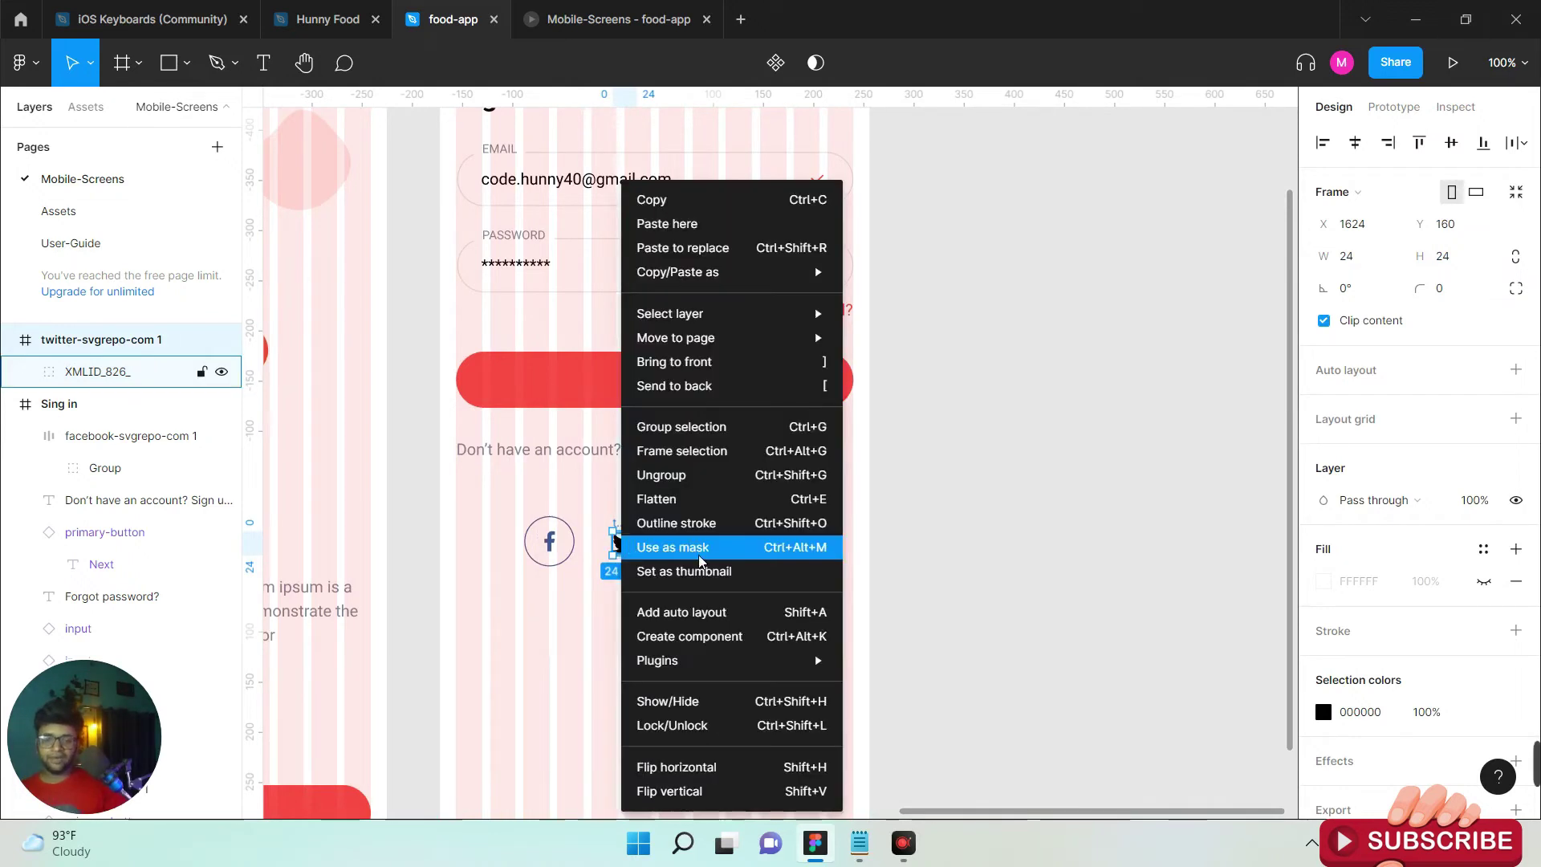
left_click(816, 612)
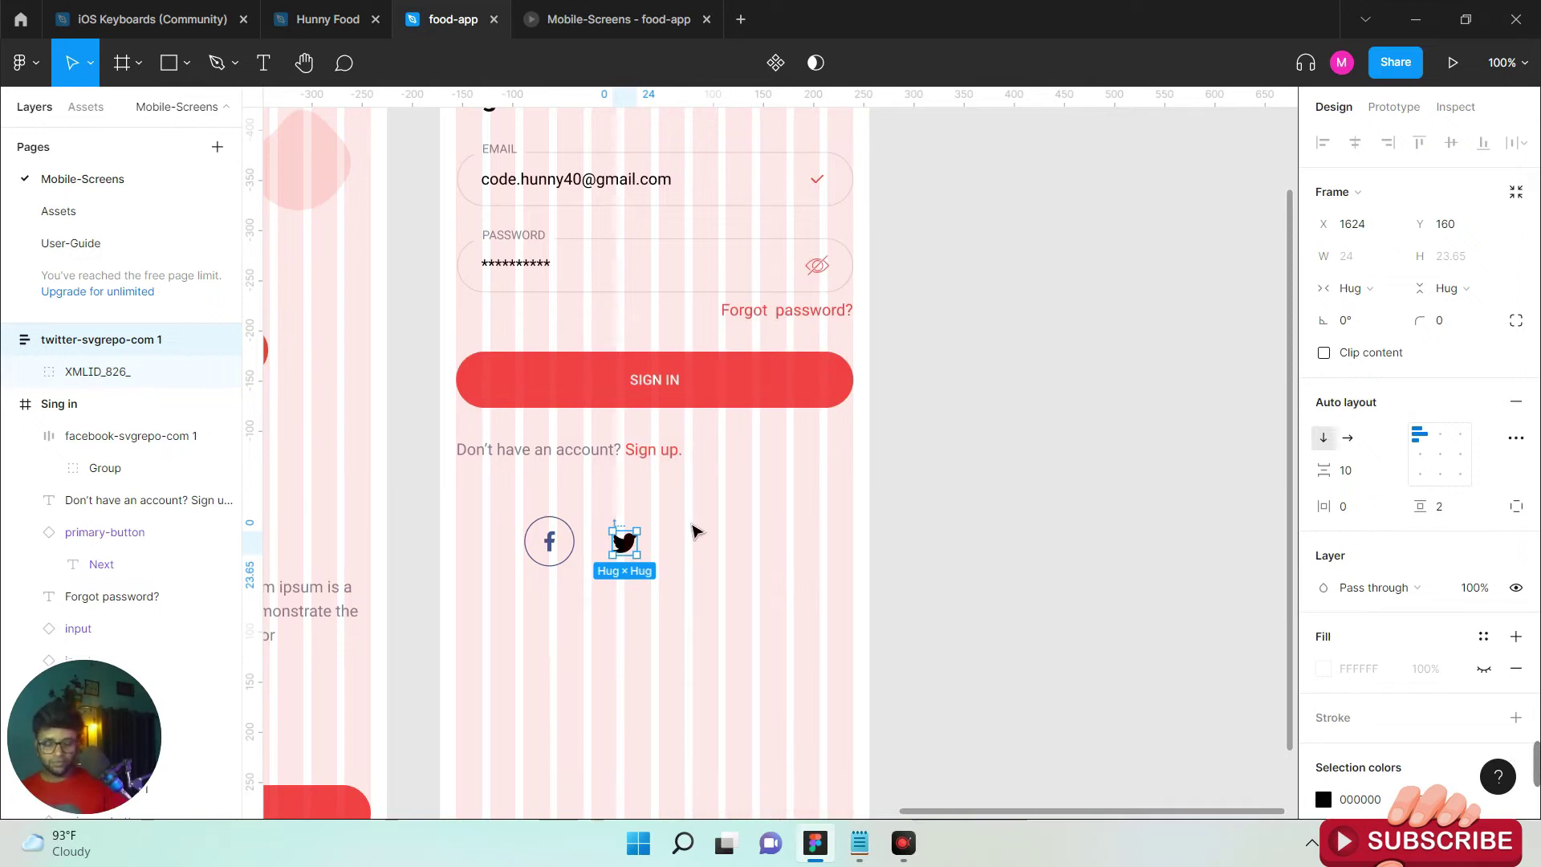
key("ctrl+equal")
mouse_move(527, 634)
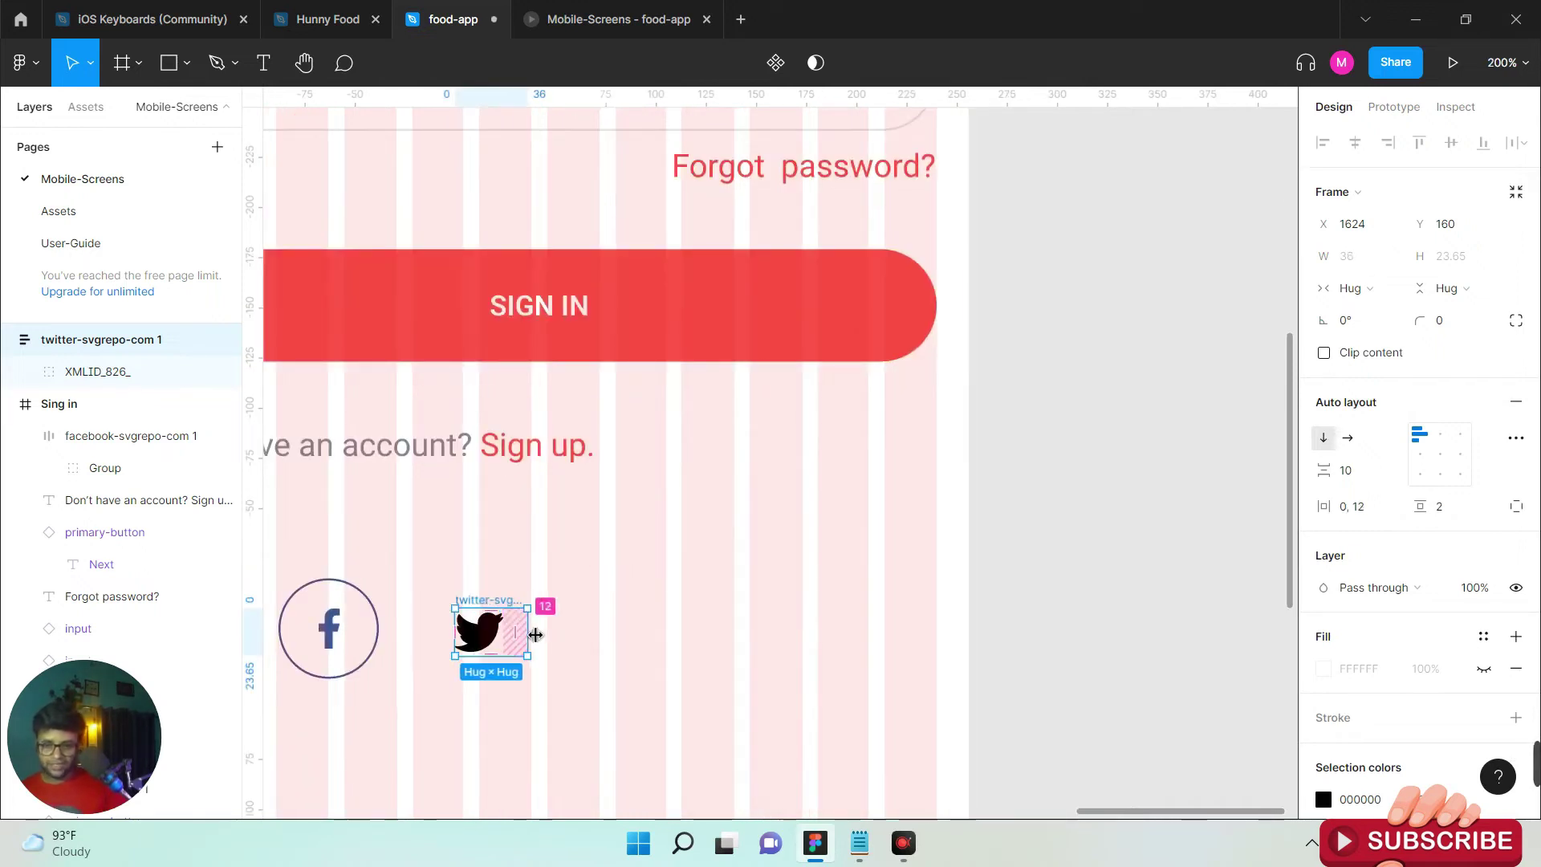
left_click_drag(518, 644, 553, 643)
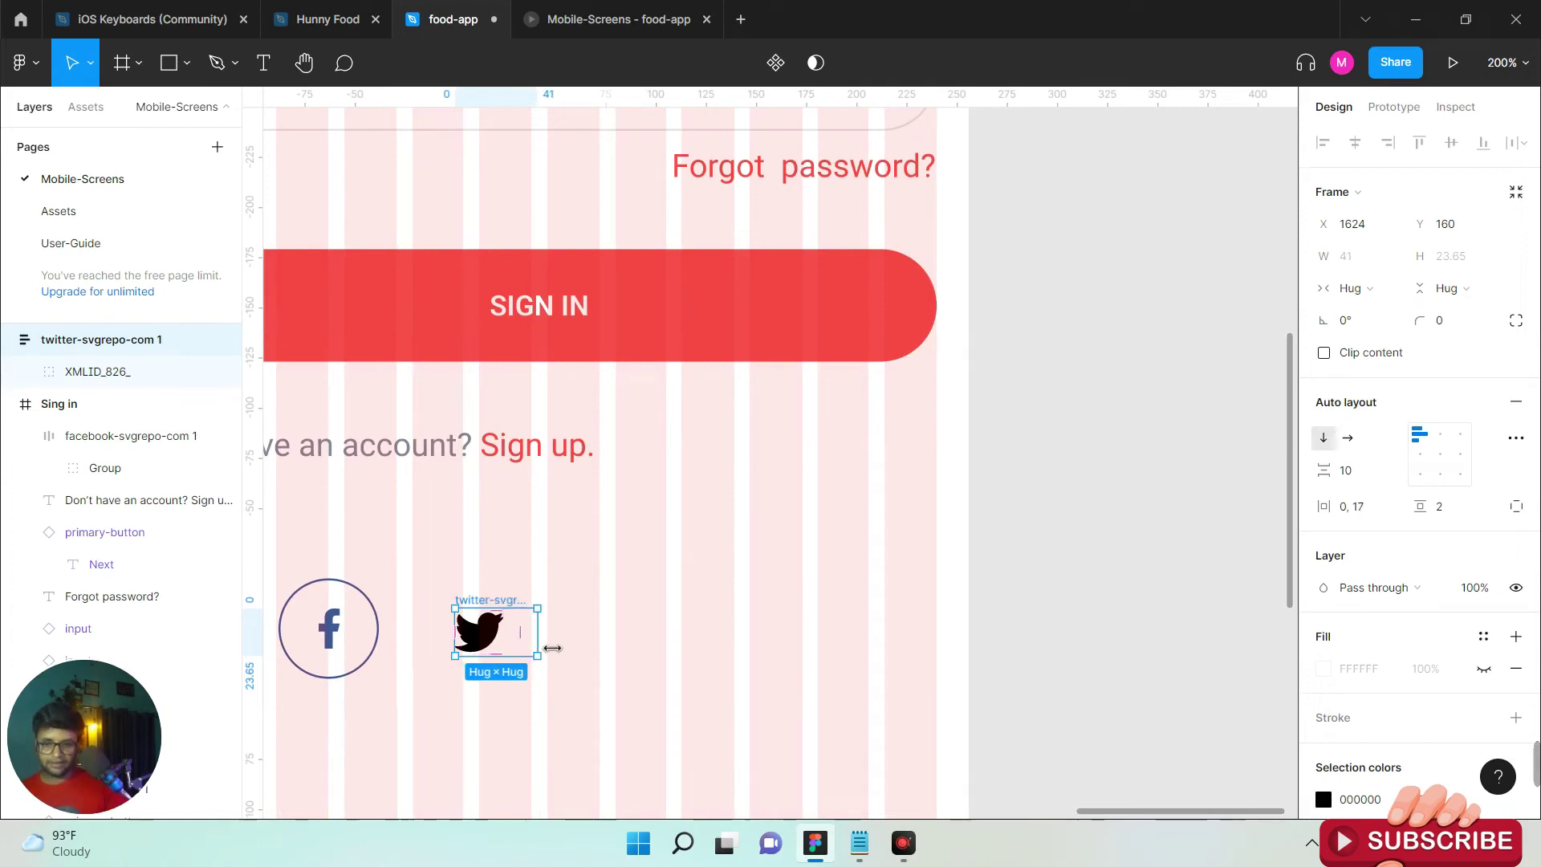
key("ctrl+z")
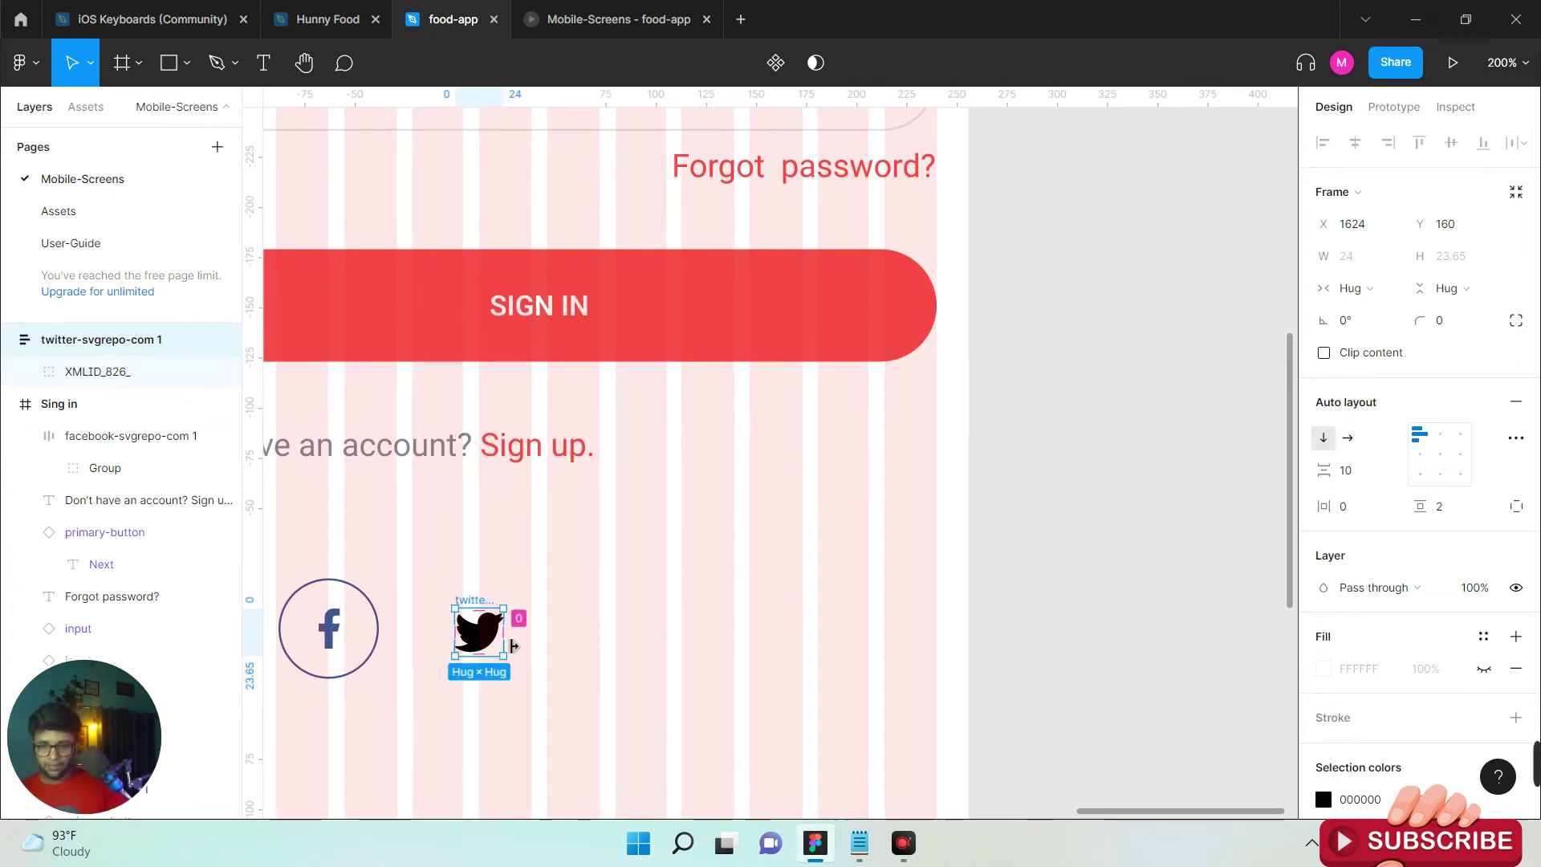
key("ctrl+equal")
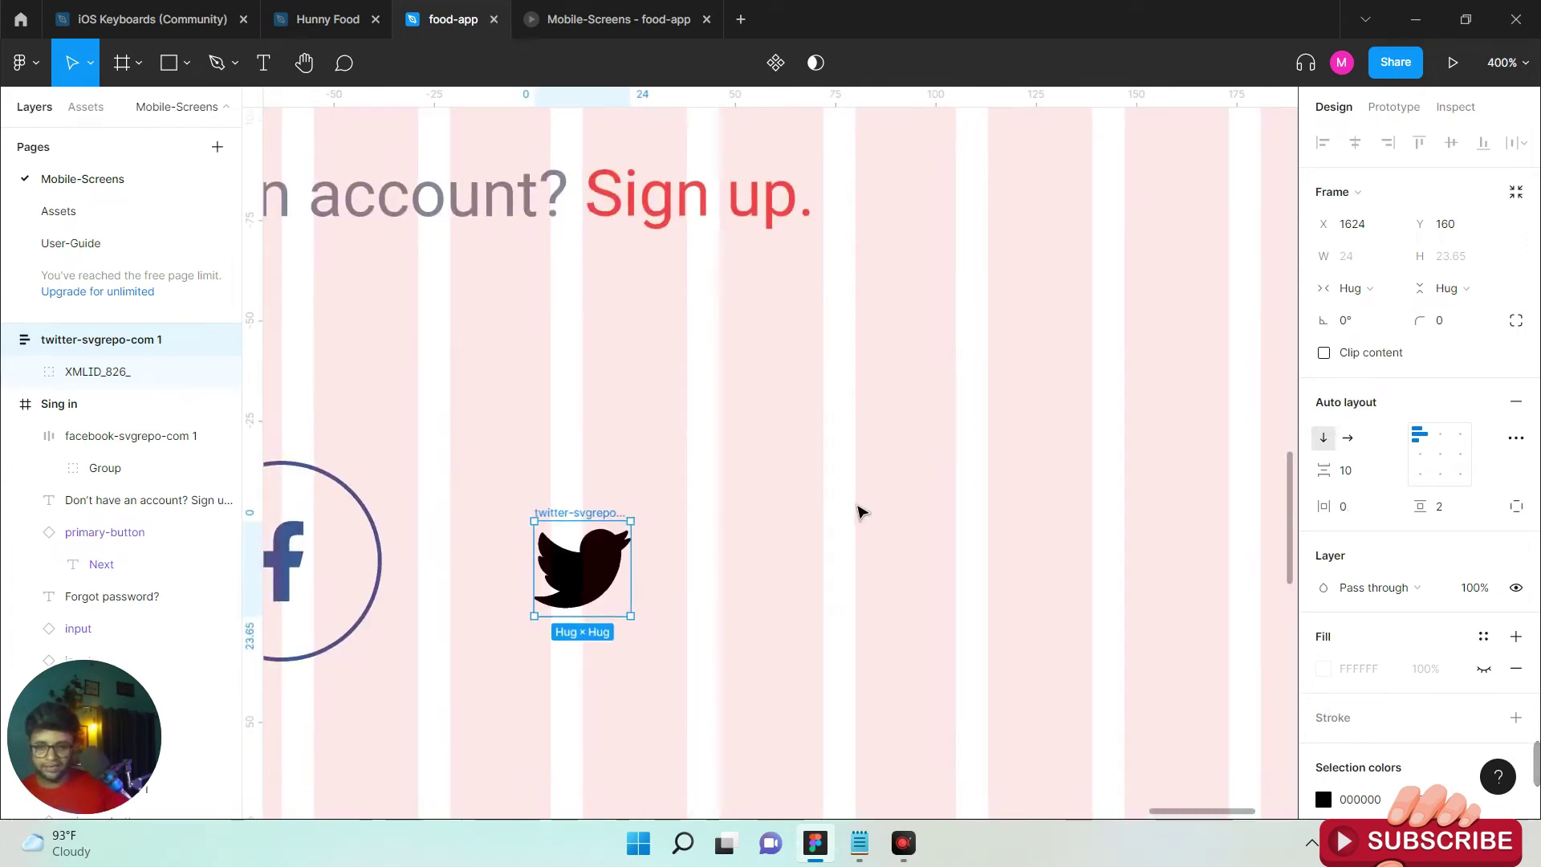
left_click(859, 509)
double_click(610, 553)
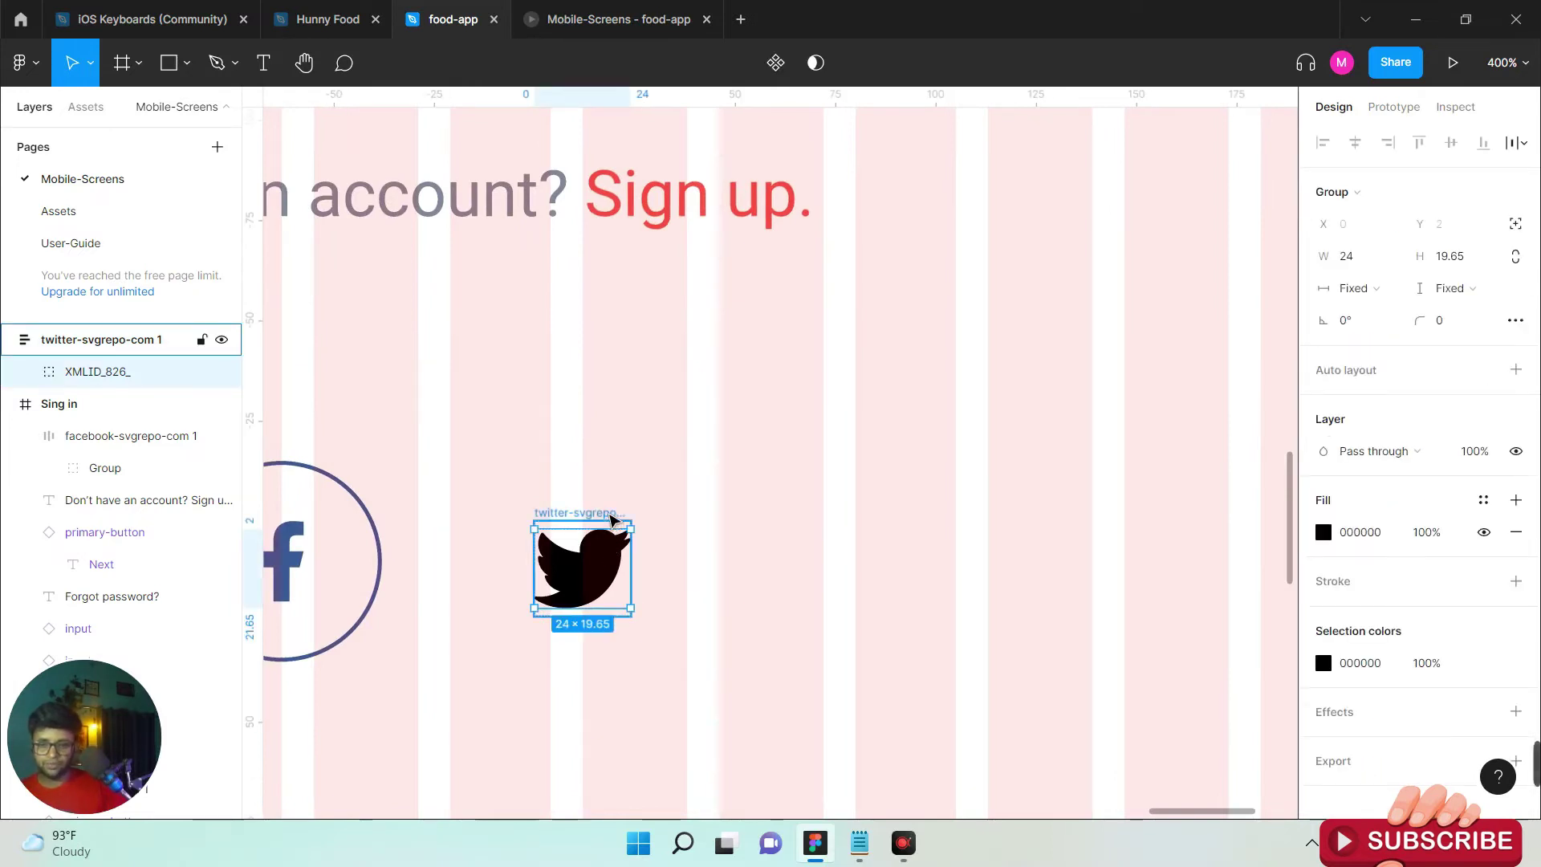
left_click(611, 518)
- Resize the Twitter frame to 50×50
left_click_drag(650, 570, 681, 571)
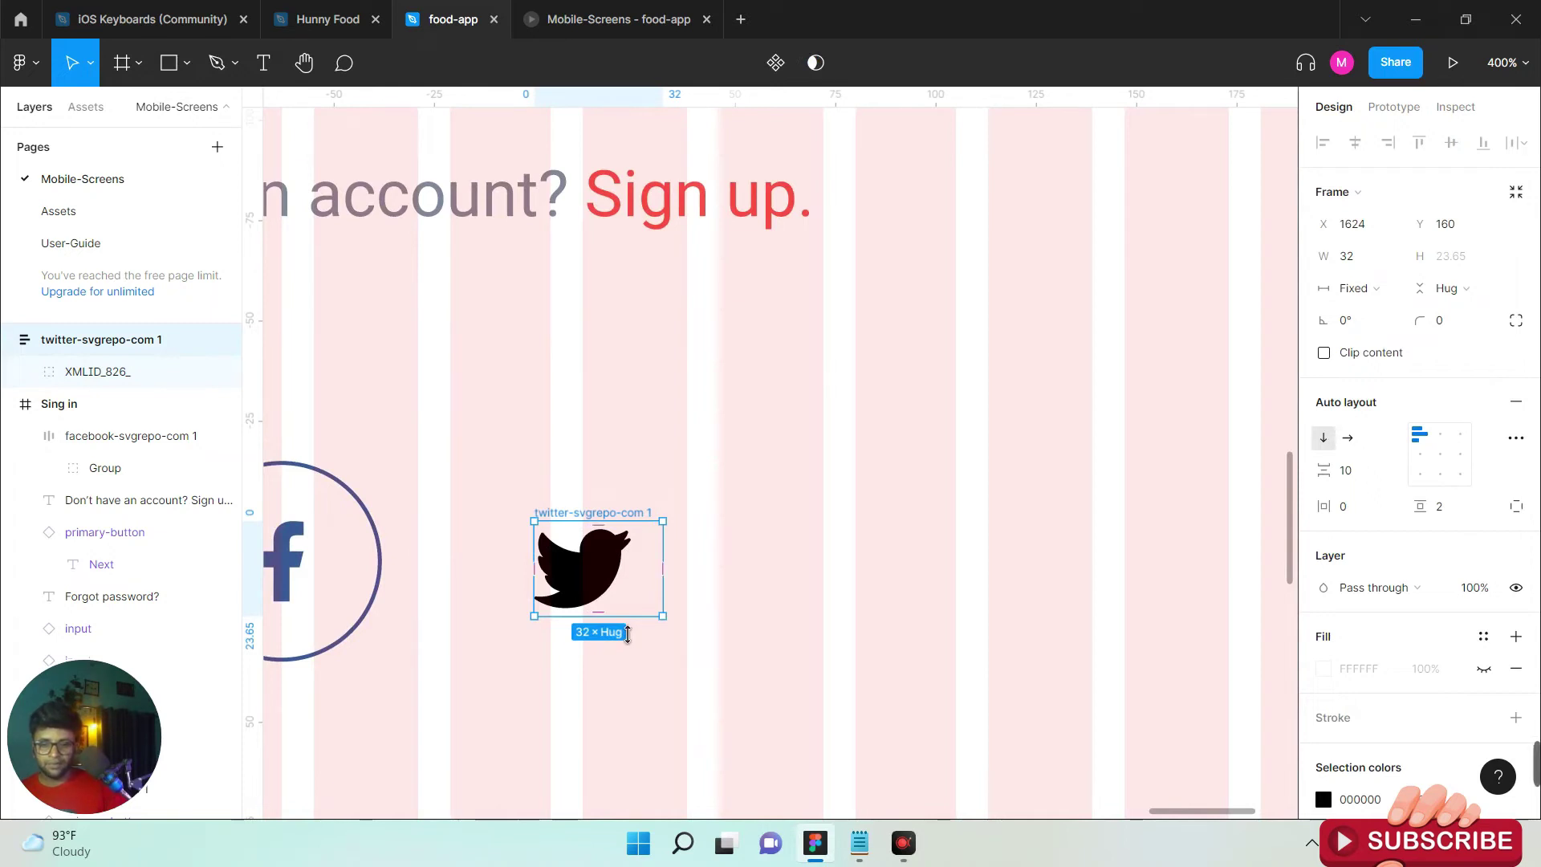
left_click_drag(628, 634, 628, 651)
left_click(1359, 257)
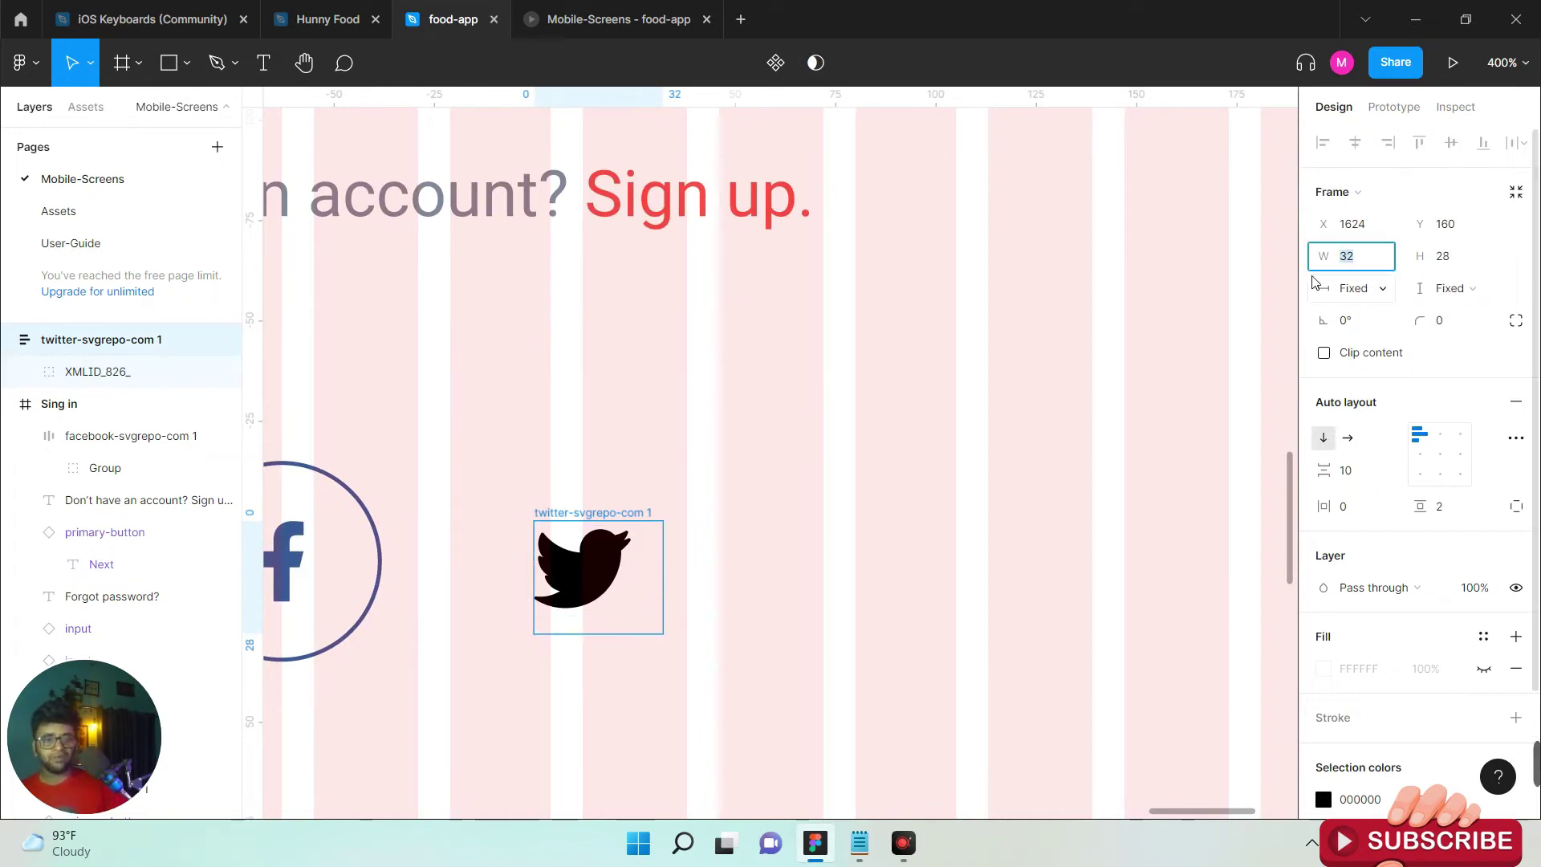
type("50")
key("Tab")
type("50")
key("Return")
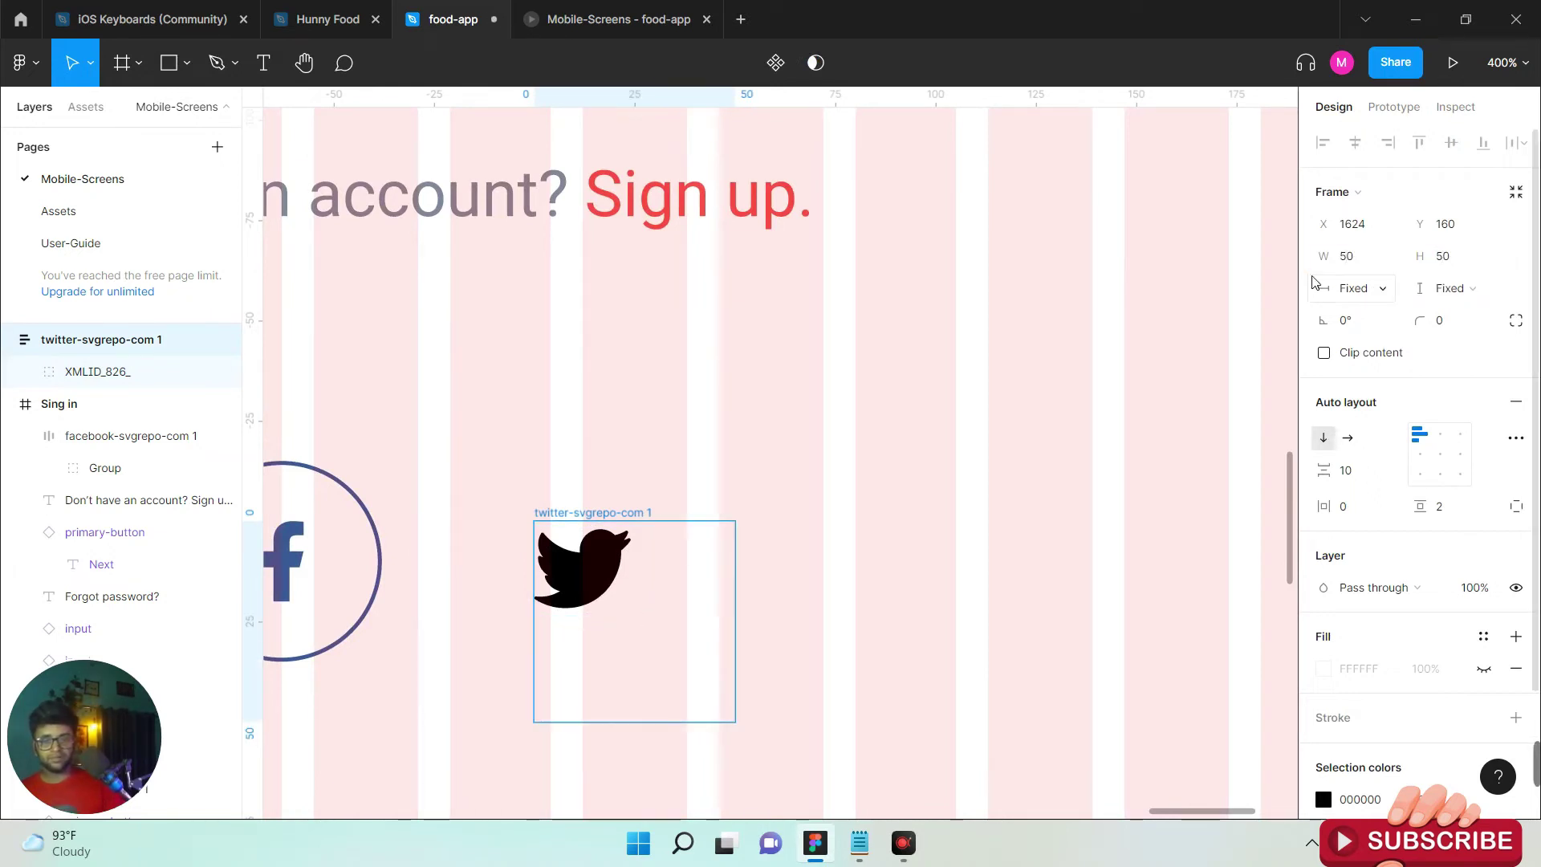
- Centre the bird in its frame and set the corner radius to 50
key("minus")
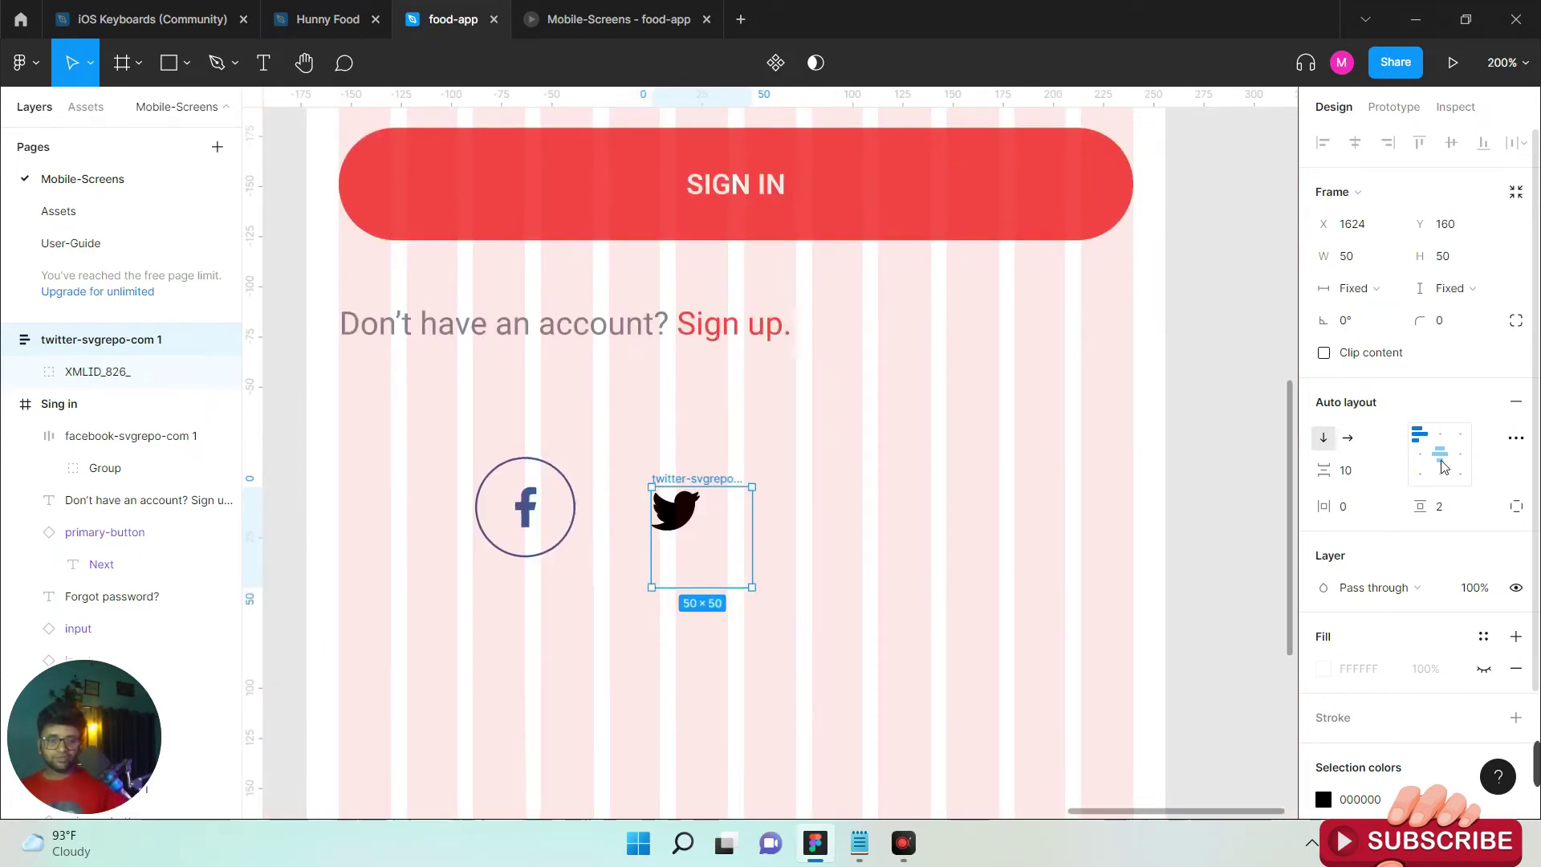
left_click(1441, 456)
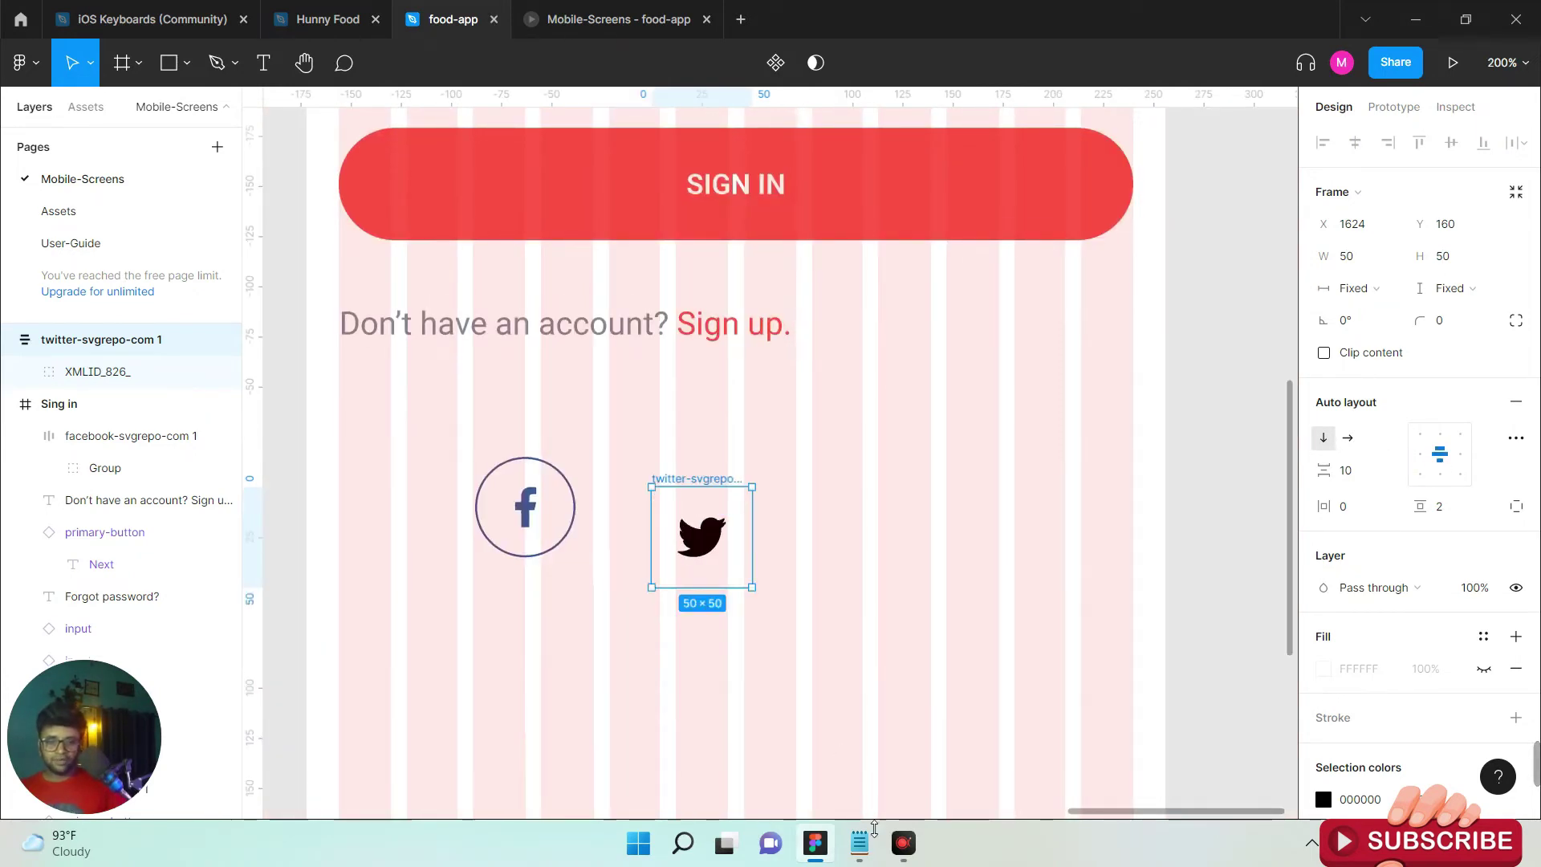
left_click(1427, 328)
type("50")
key("Return")
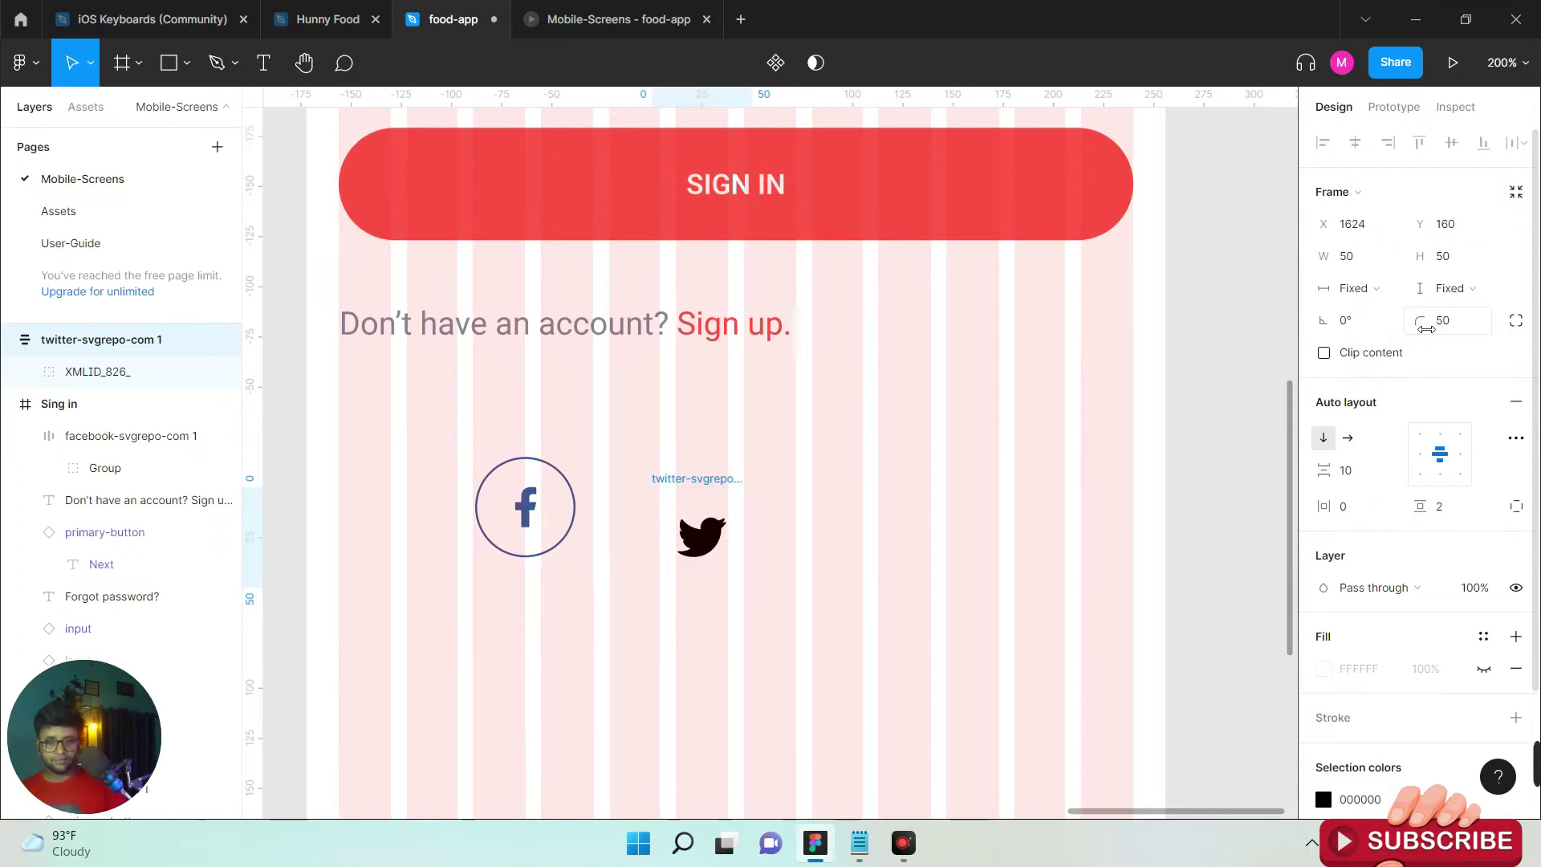
- Colour the Twitter icon with the blue code 55ACEE
left_click(860, 843)
double_click(633, 411)
key("ctrl+c")
key("alt+Tab")
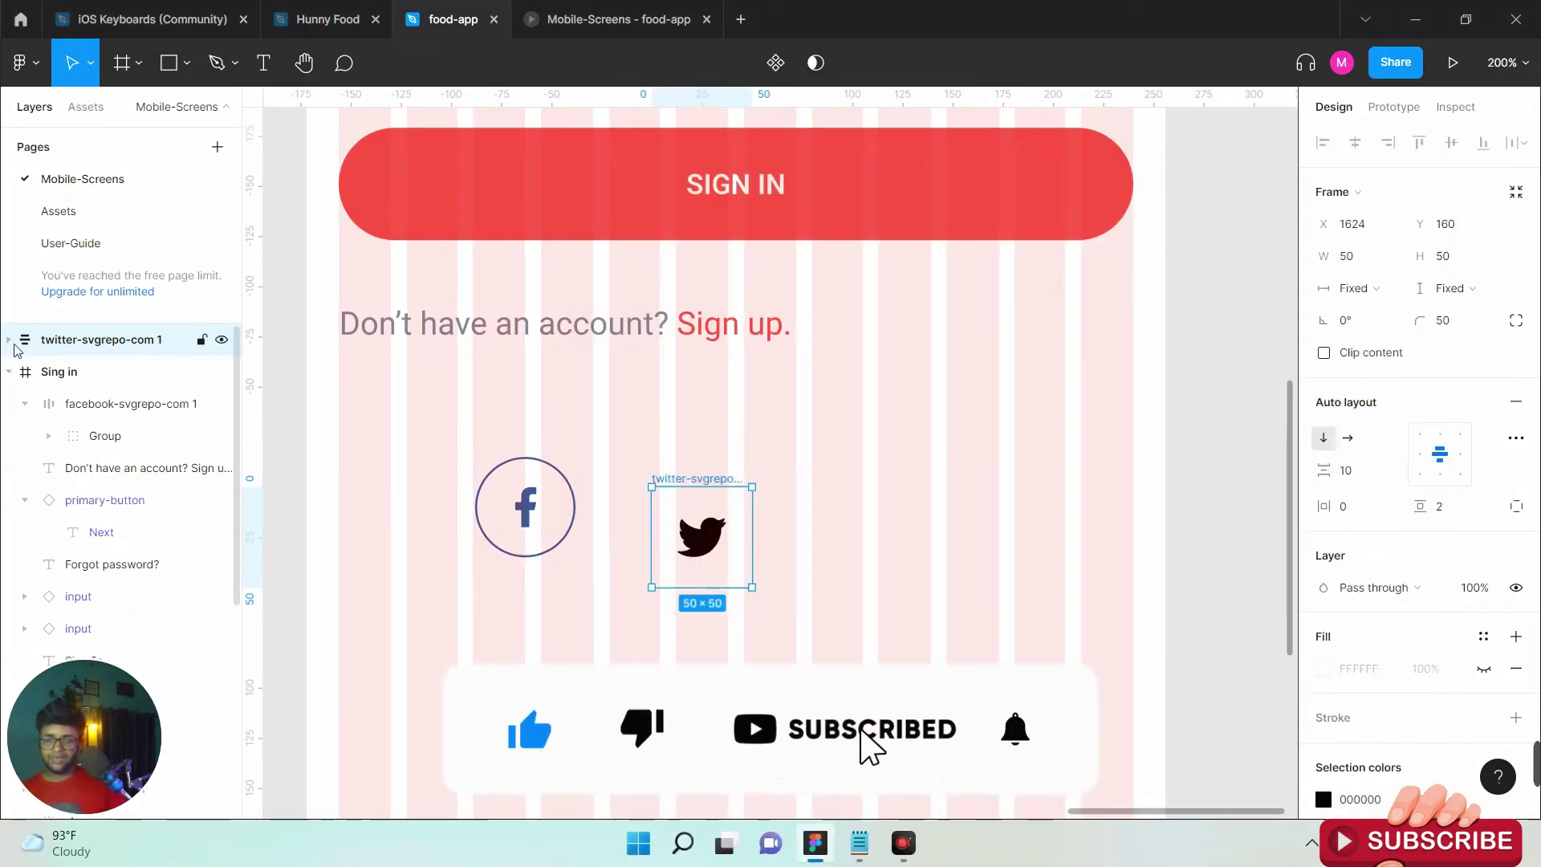
left_click(1361, 800)
key("ctrl+v")
key("Return")
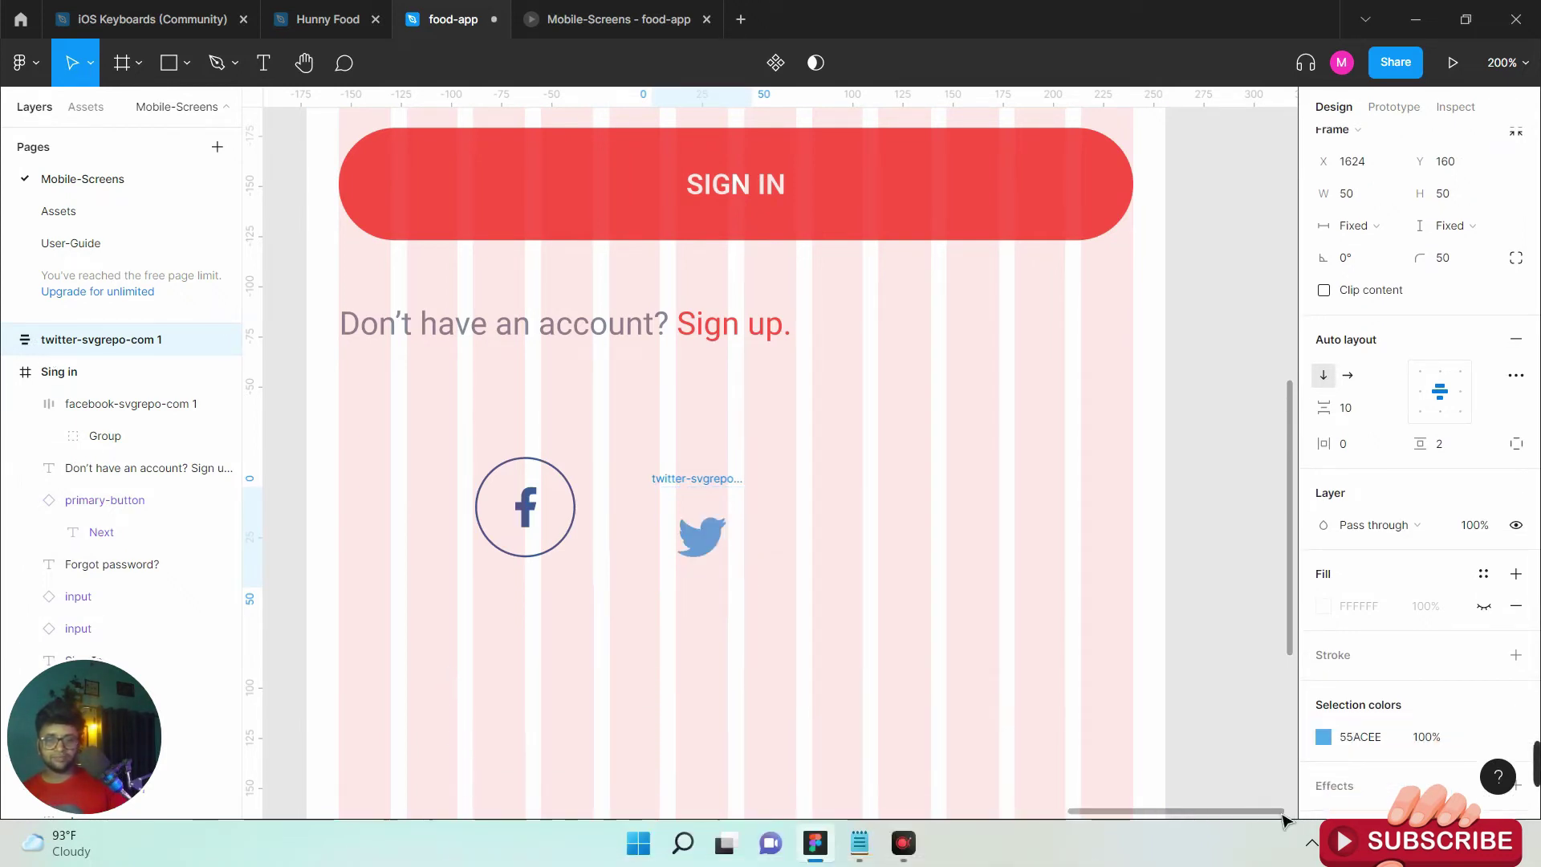
scroll(1357, 562, "down", 2)
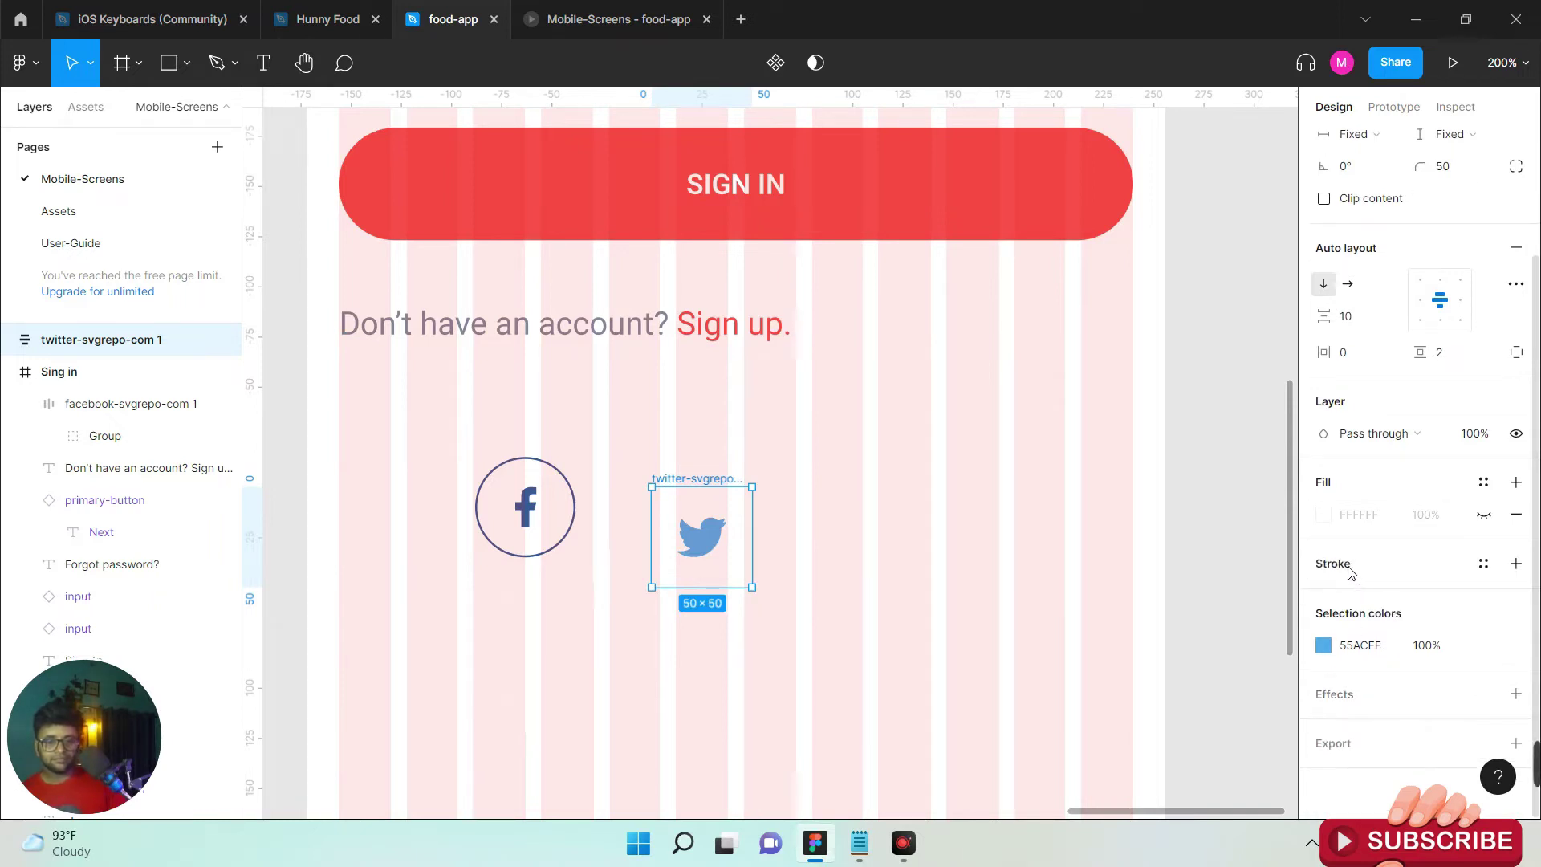
- Add a 55ACEE blue outline to the Twitter frame
left_click(1346, 566)
left_click(1365, 595)
key("ctrl+v")
key("Return")
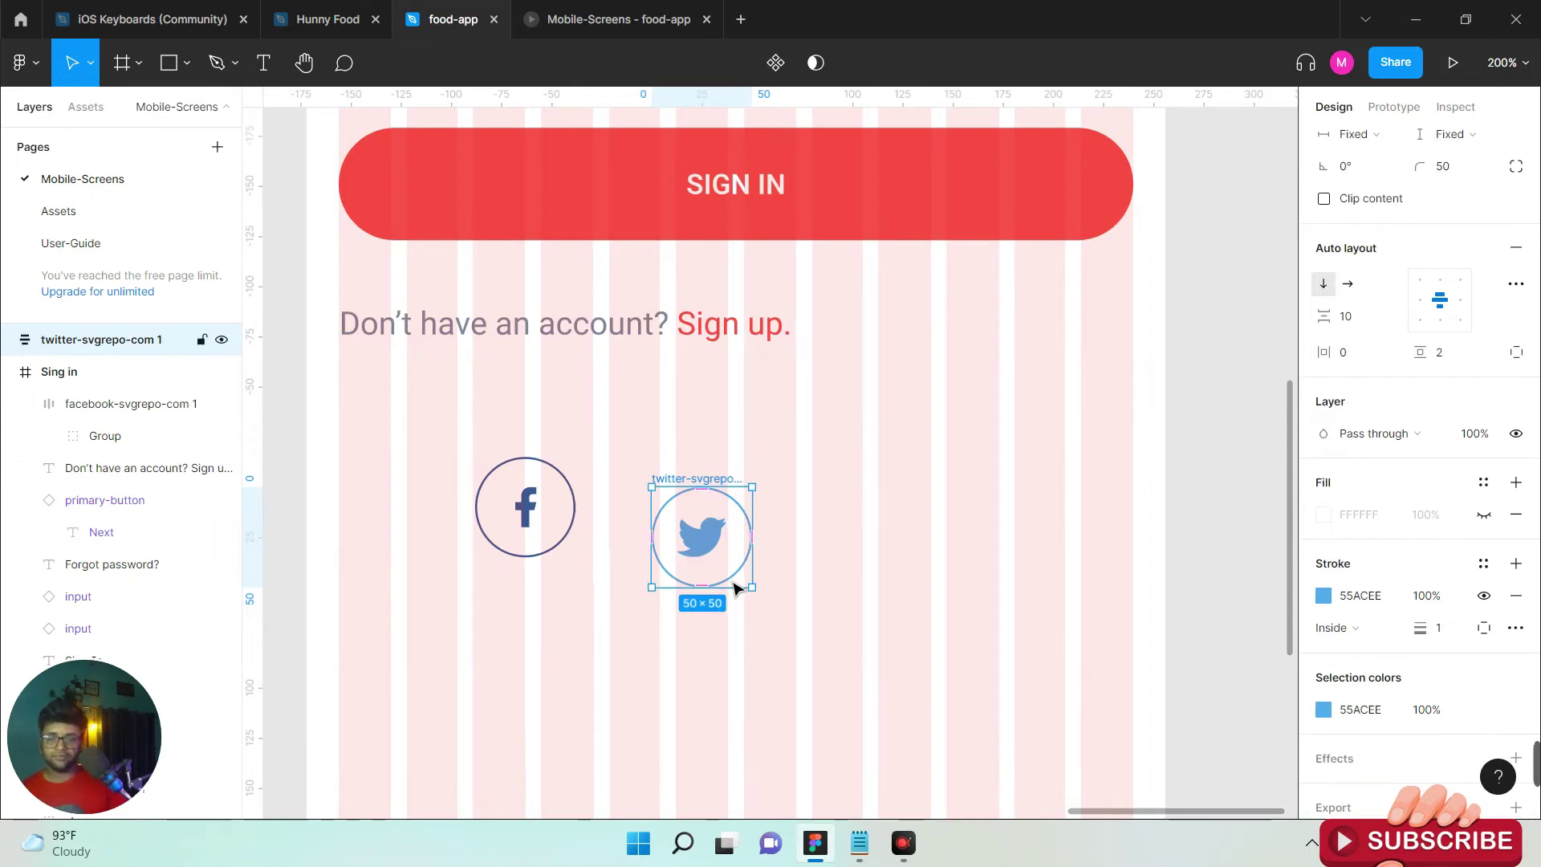
- Move the Twitter layer into the Sing in frame
left_click(23, 407)
left_click_drag(90, 344, 91, 404)
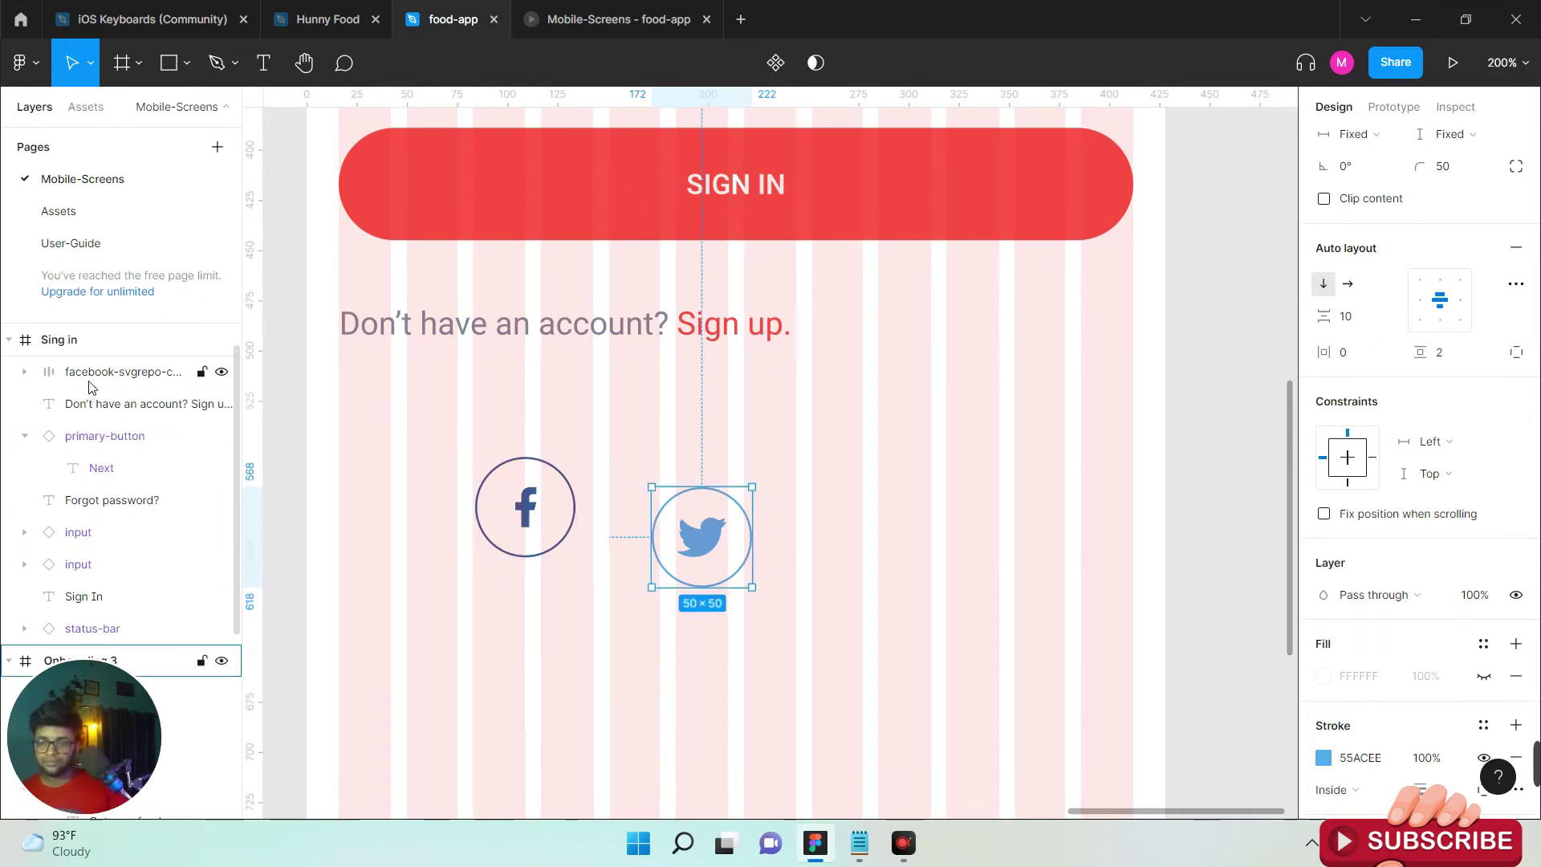
left_click(131, 404)
left_click(747, 554)
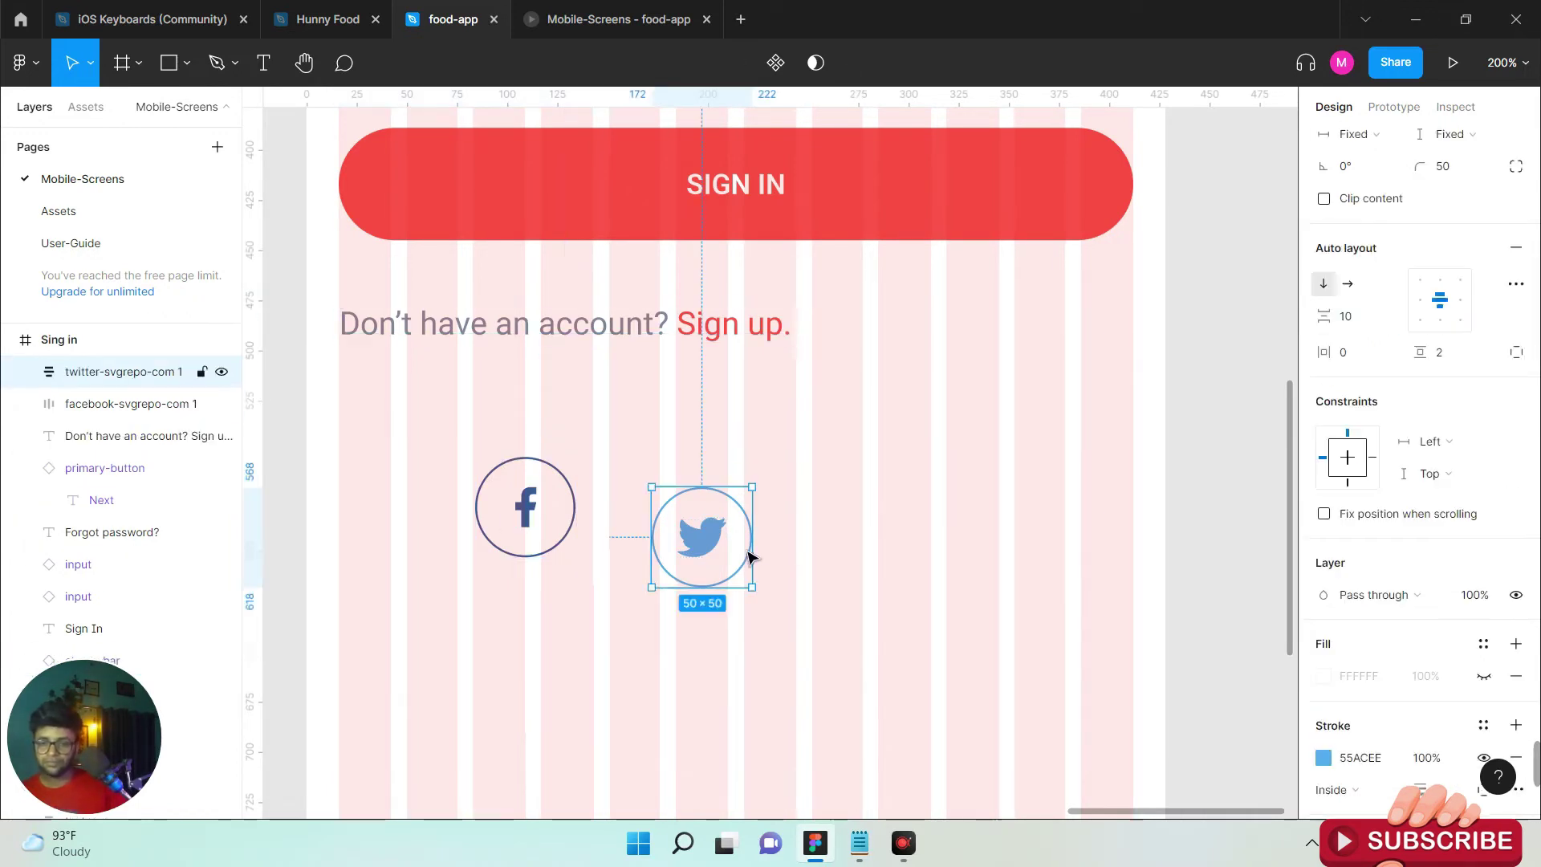
- Rename the two social icon layers to 'twitter' and 'facebook'
double_click(124, 374)
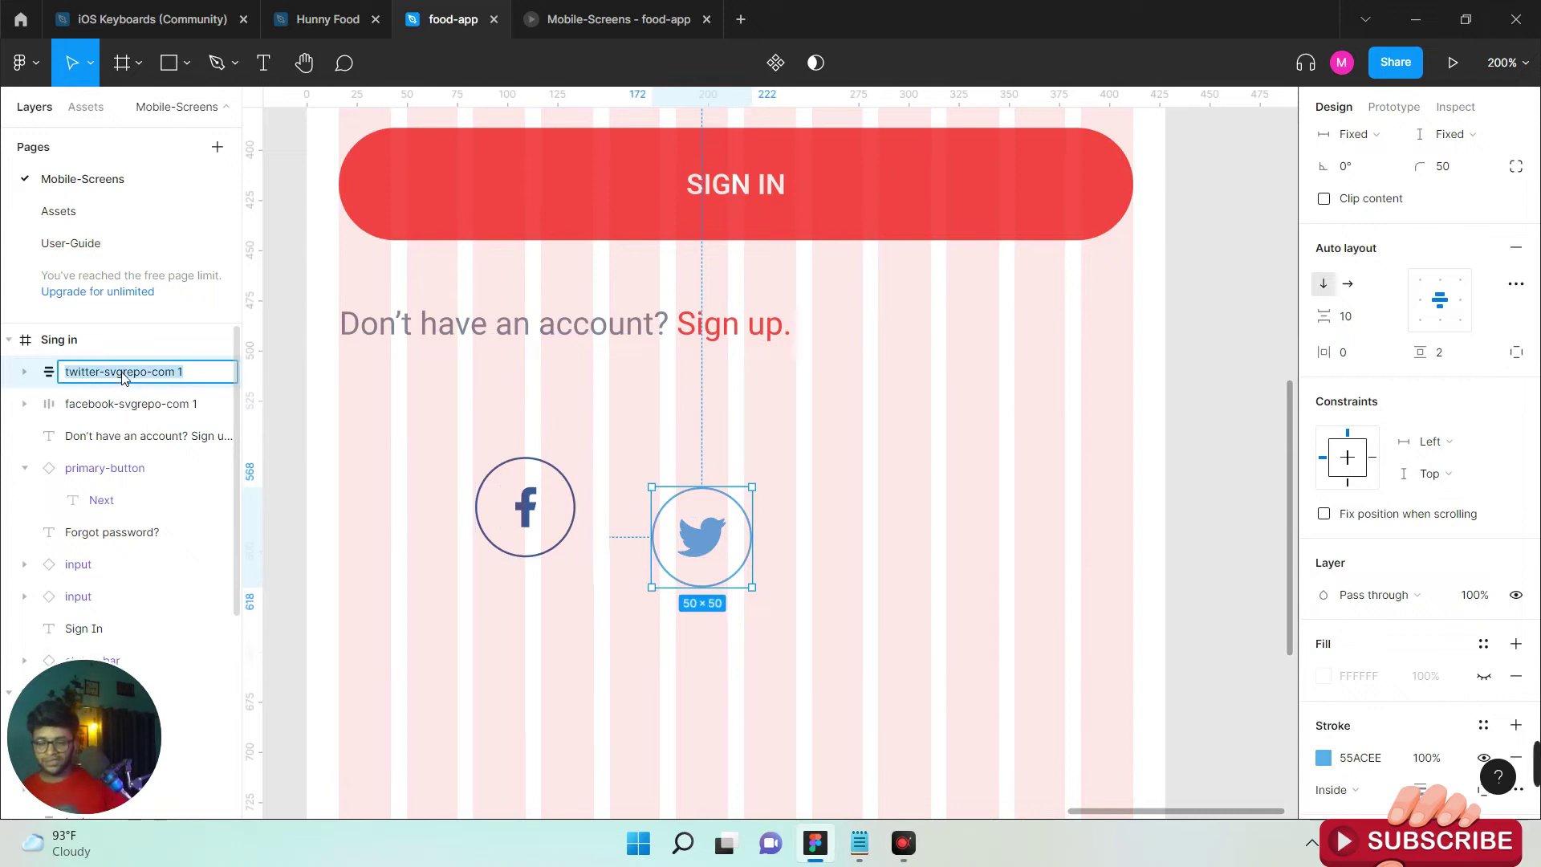
type("twitter")
key("Return")
double_click(128, 407)
type("facebook")
key("Return")
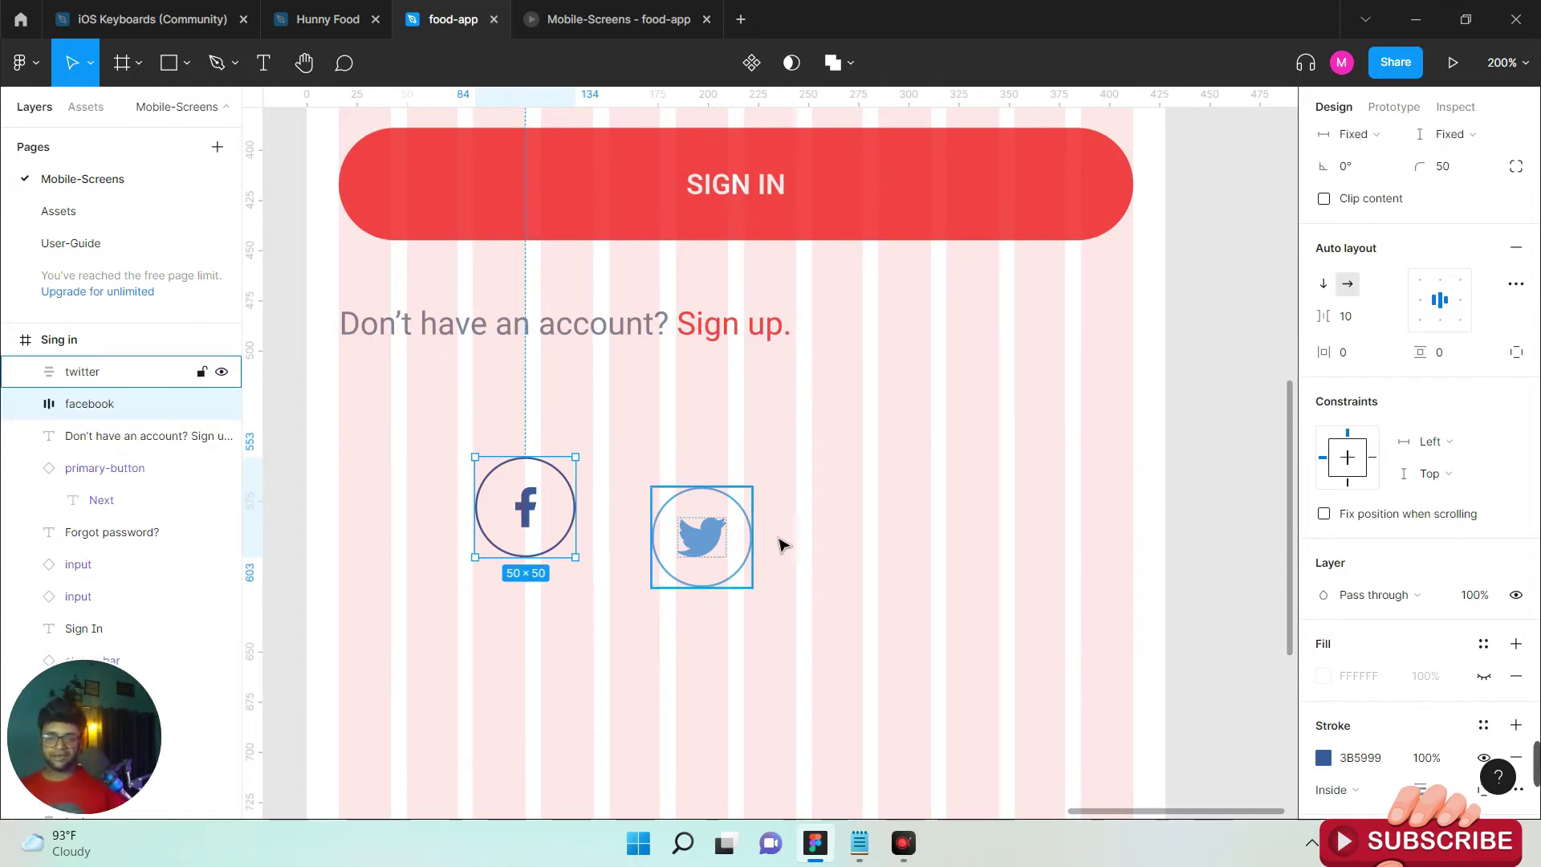
left_click(975, 540)
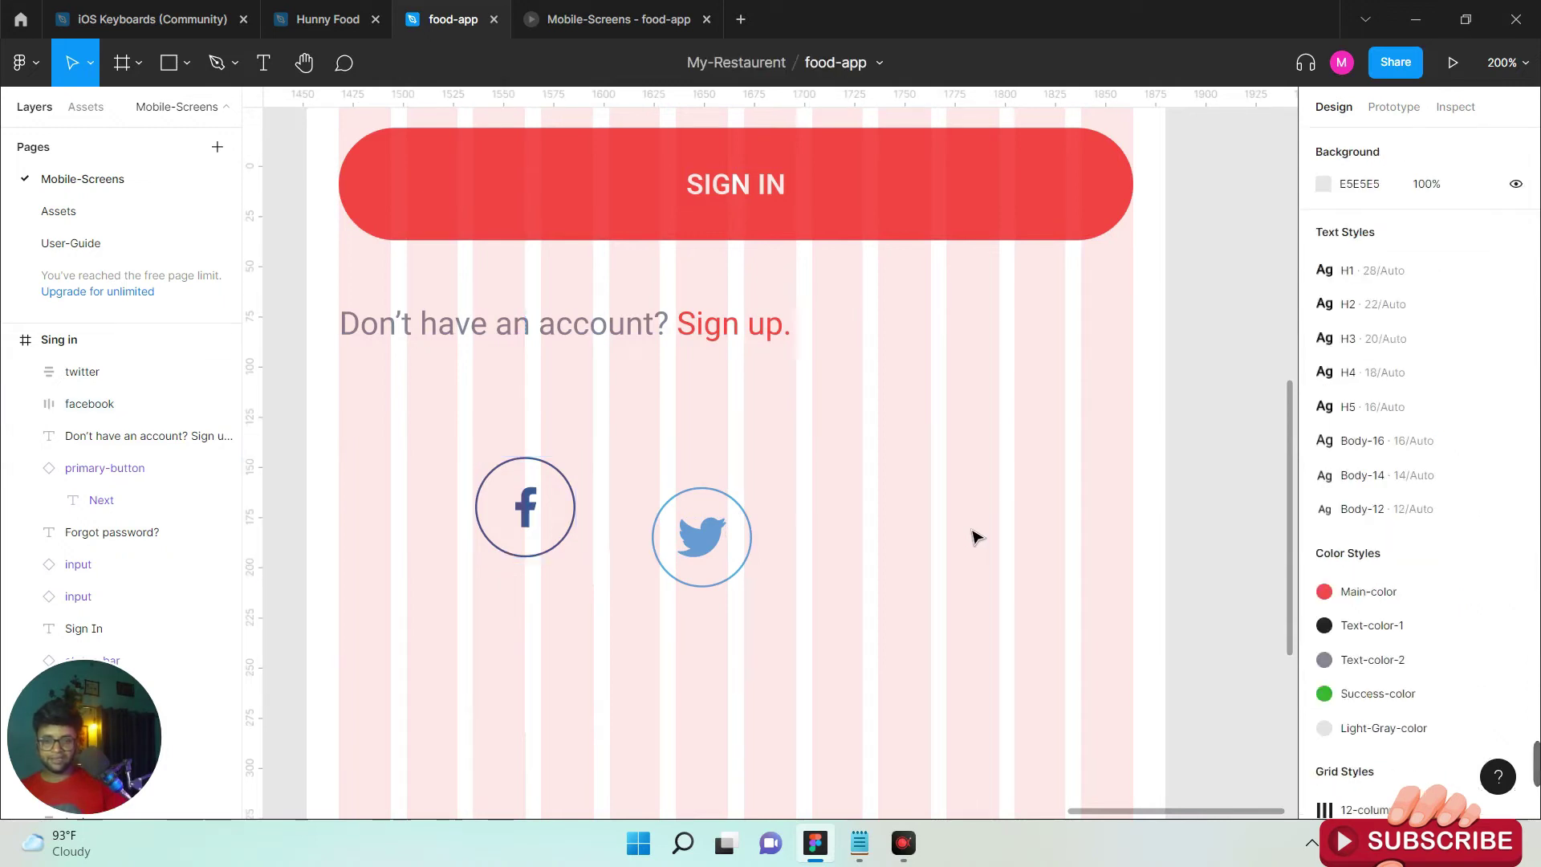
left_click(187, 62)
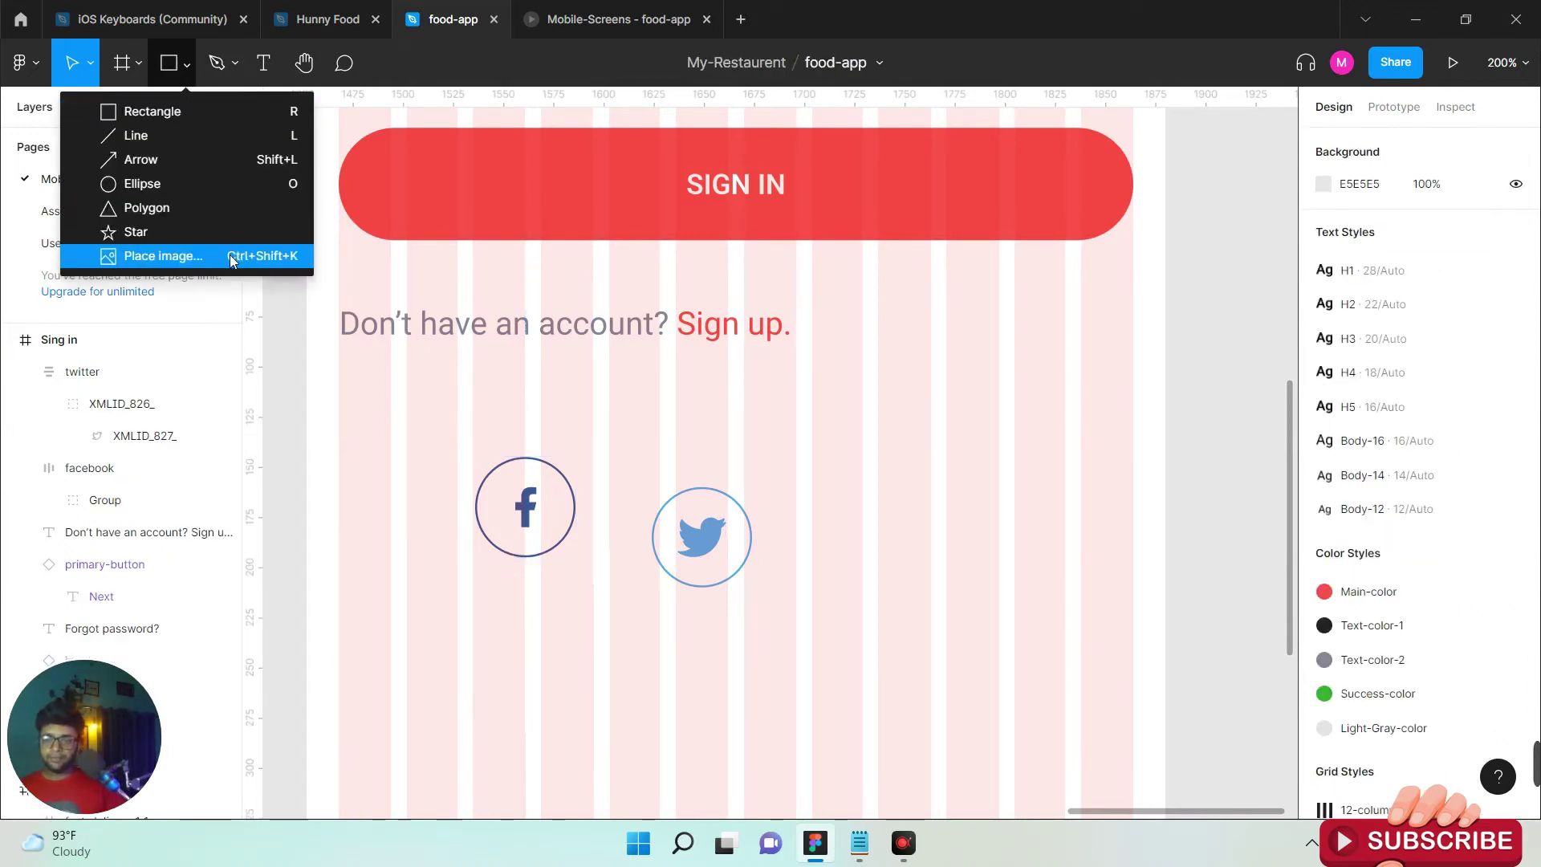
- Insert the google-svgrepo-com icon beside the Twitter icon, sized 24×24
left_click(230, 254)
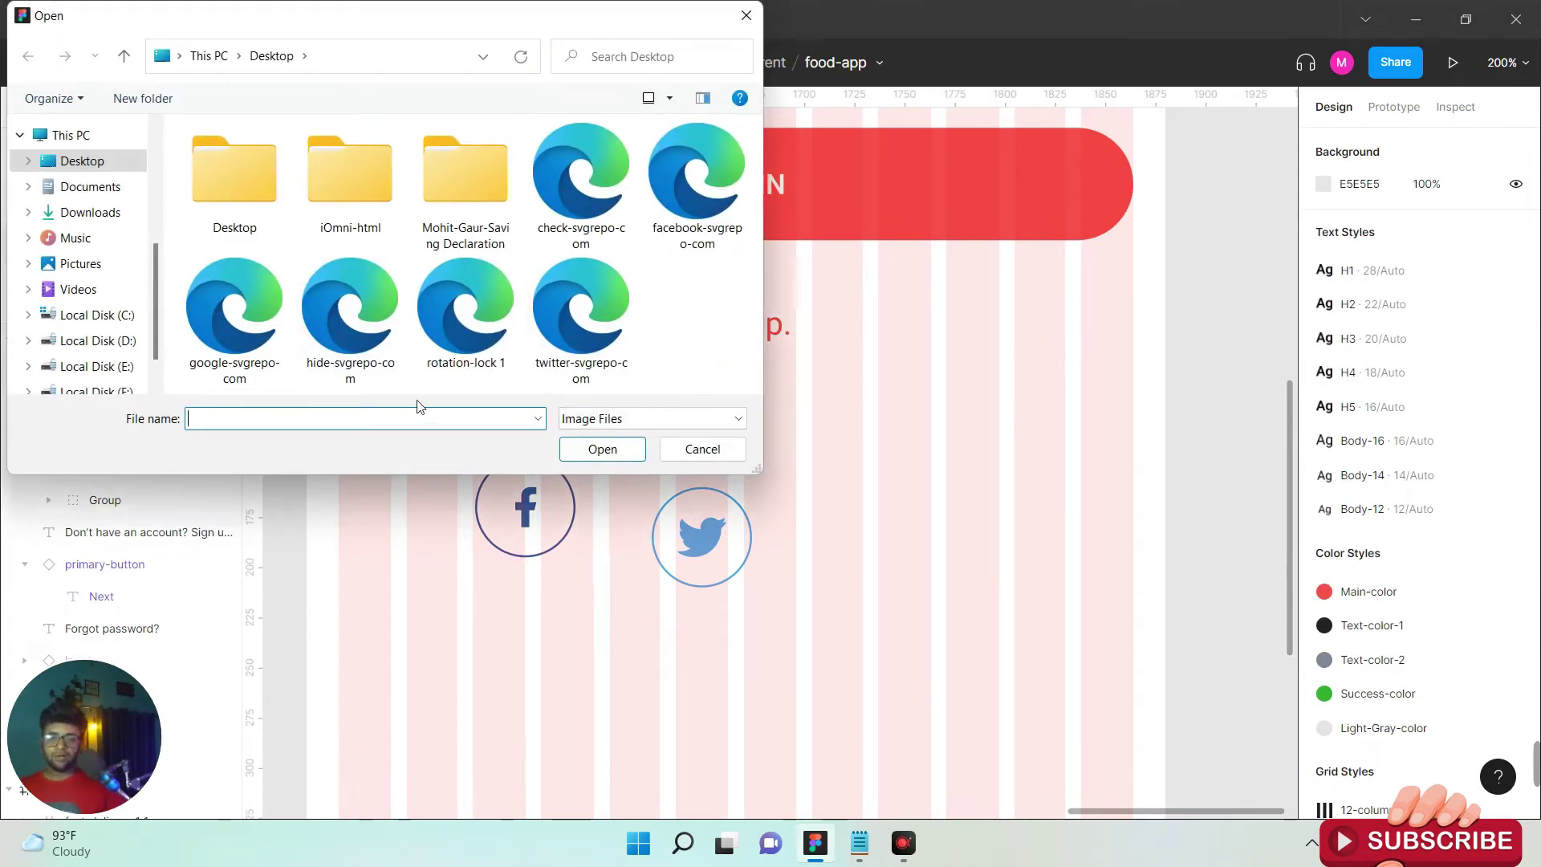
double_click(199, 340)
left_click(907, 522)
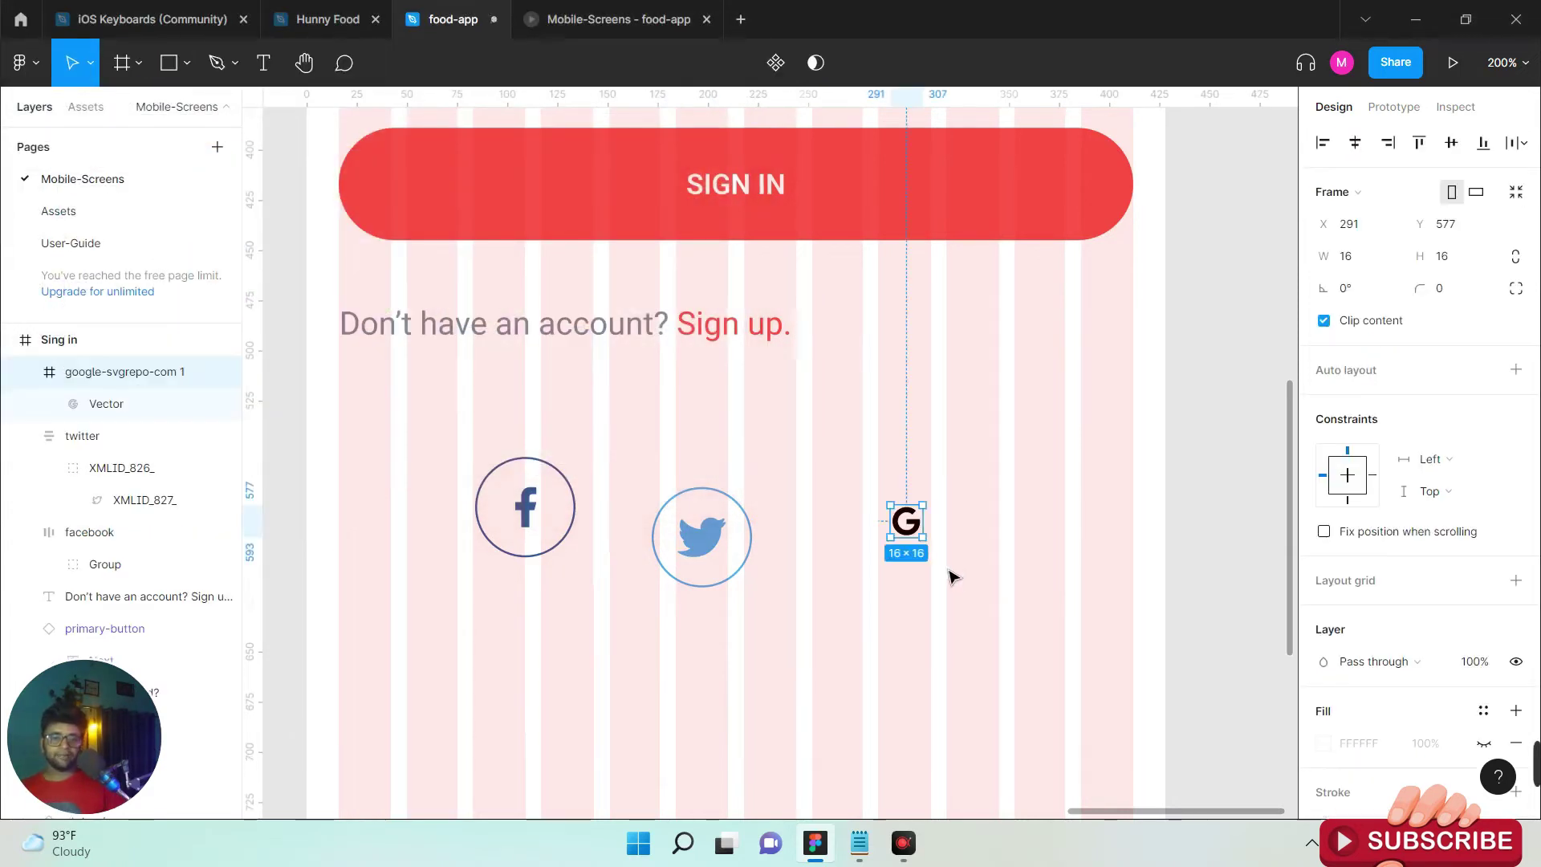
left_click(1349, 257)
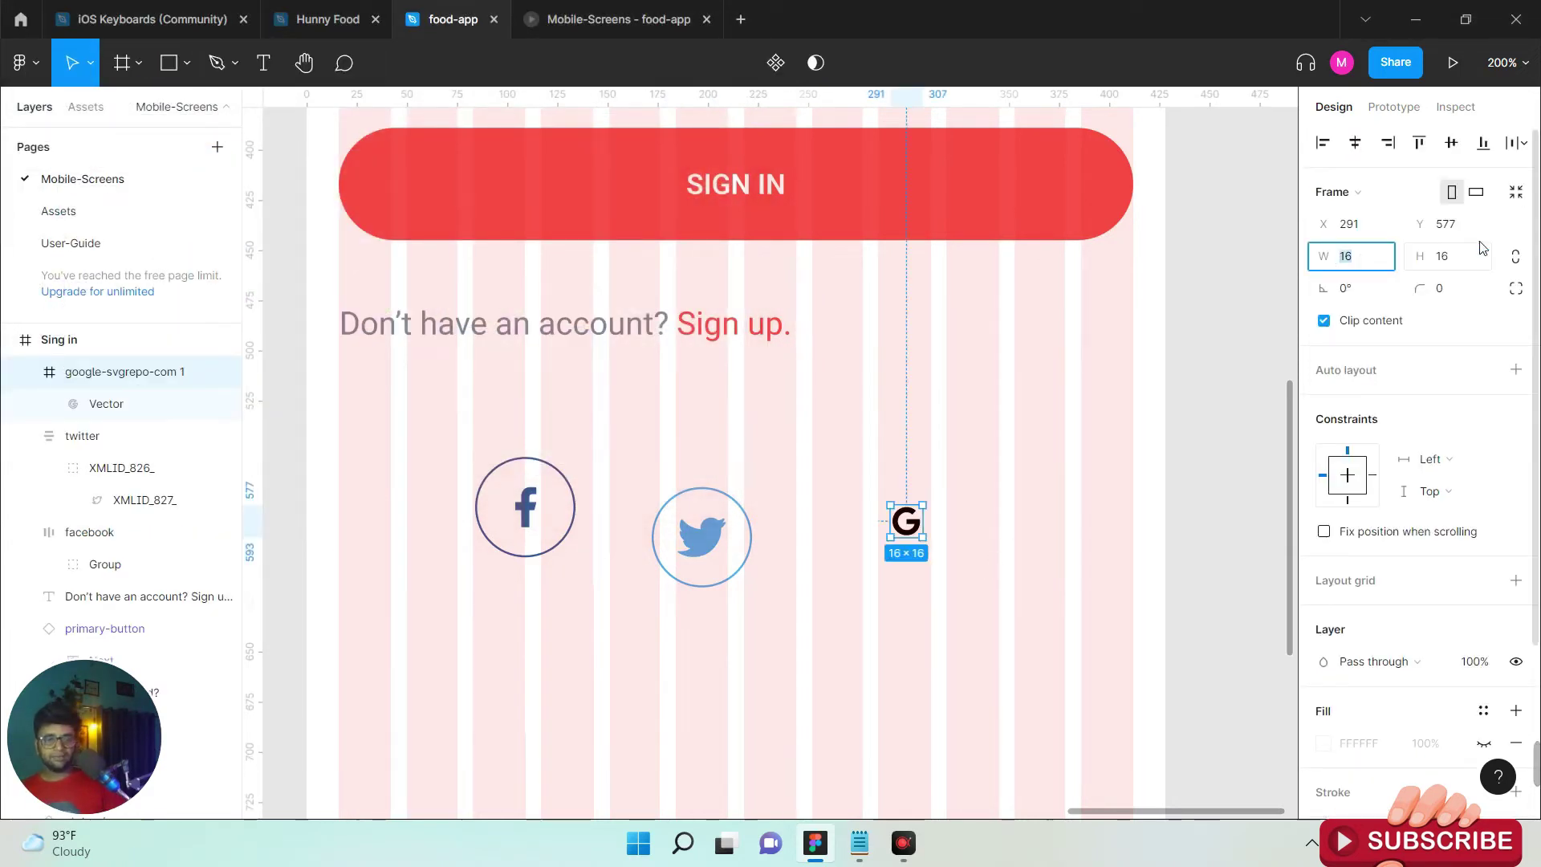
left_click(1352, 256)
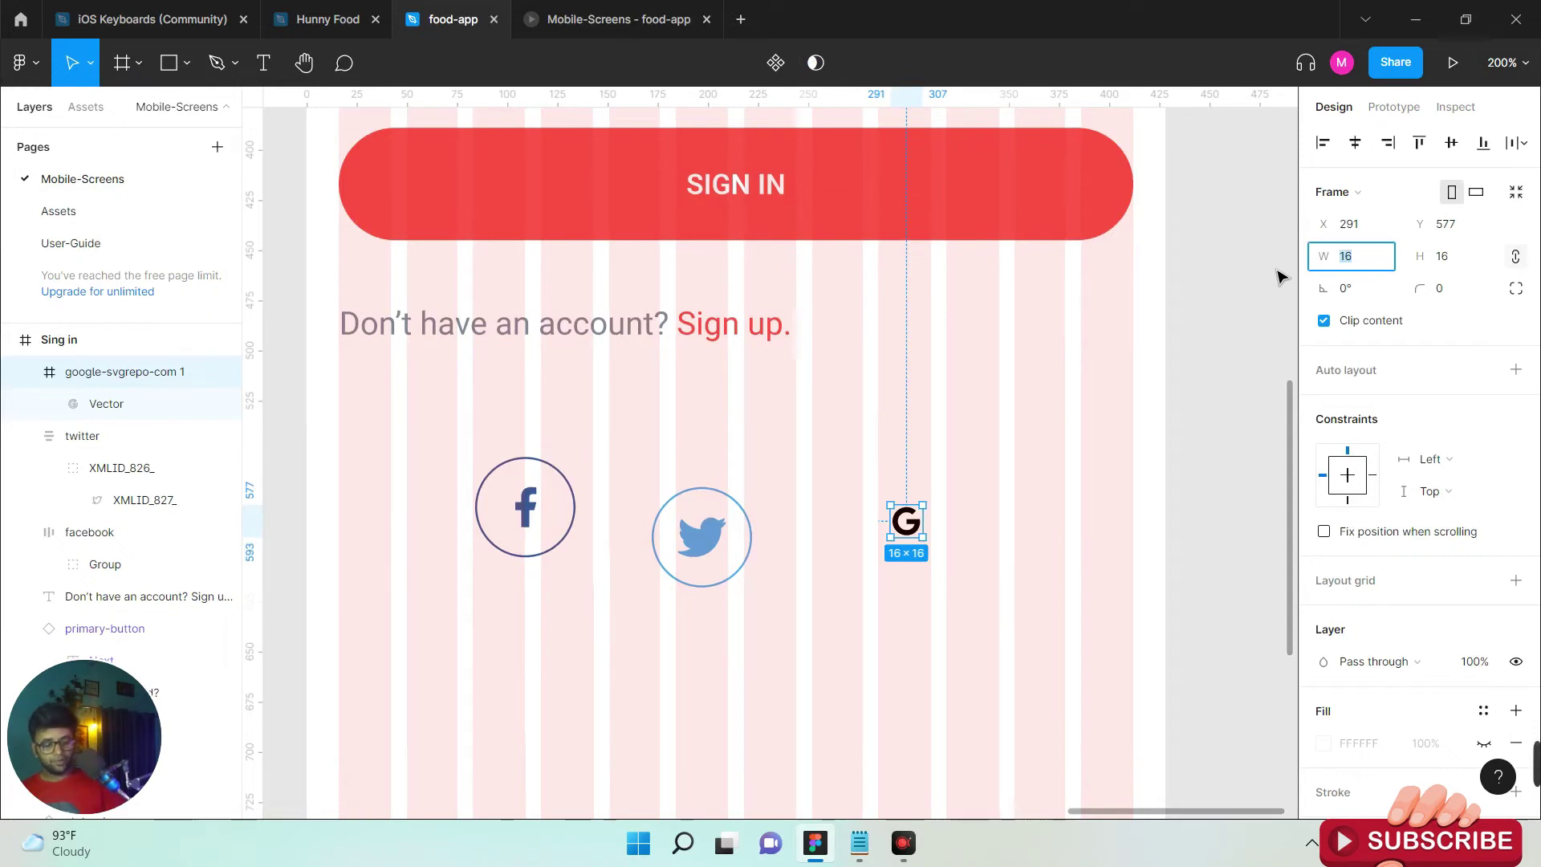
type("24")
key("Tab")
type("24")
key("Return")
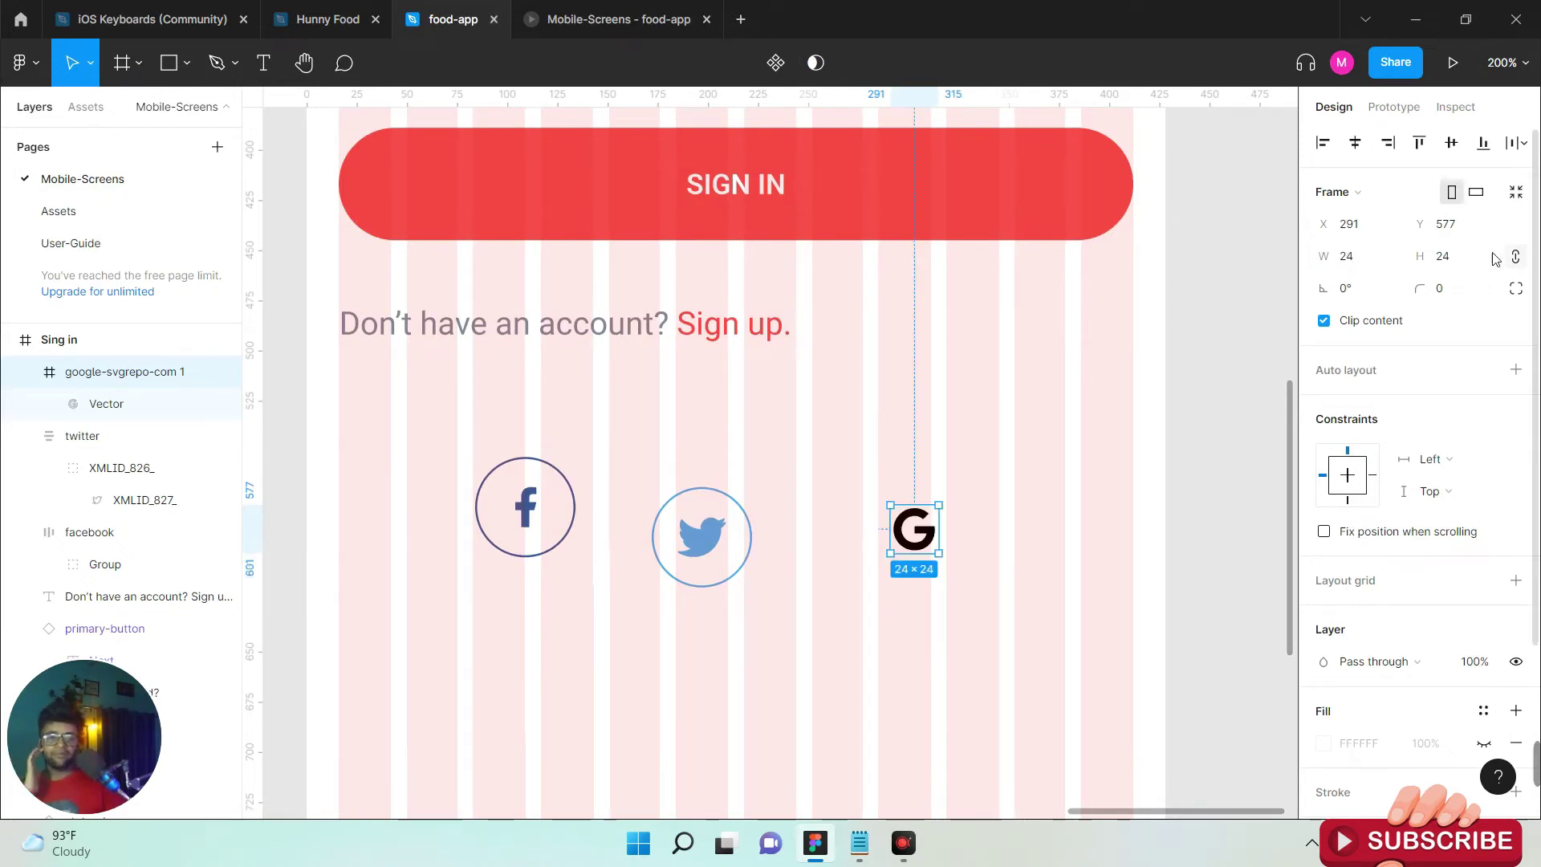
- Line the Google icon up with the other icons and name its layer 'google'
left_click_drag(933, 542, 857, 537)
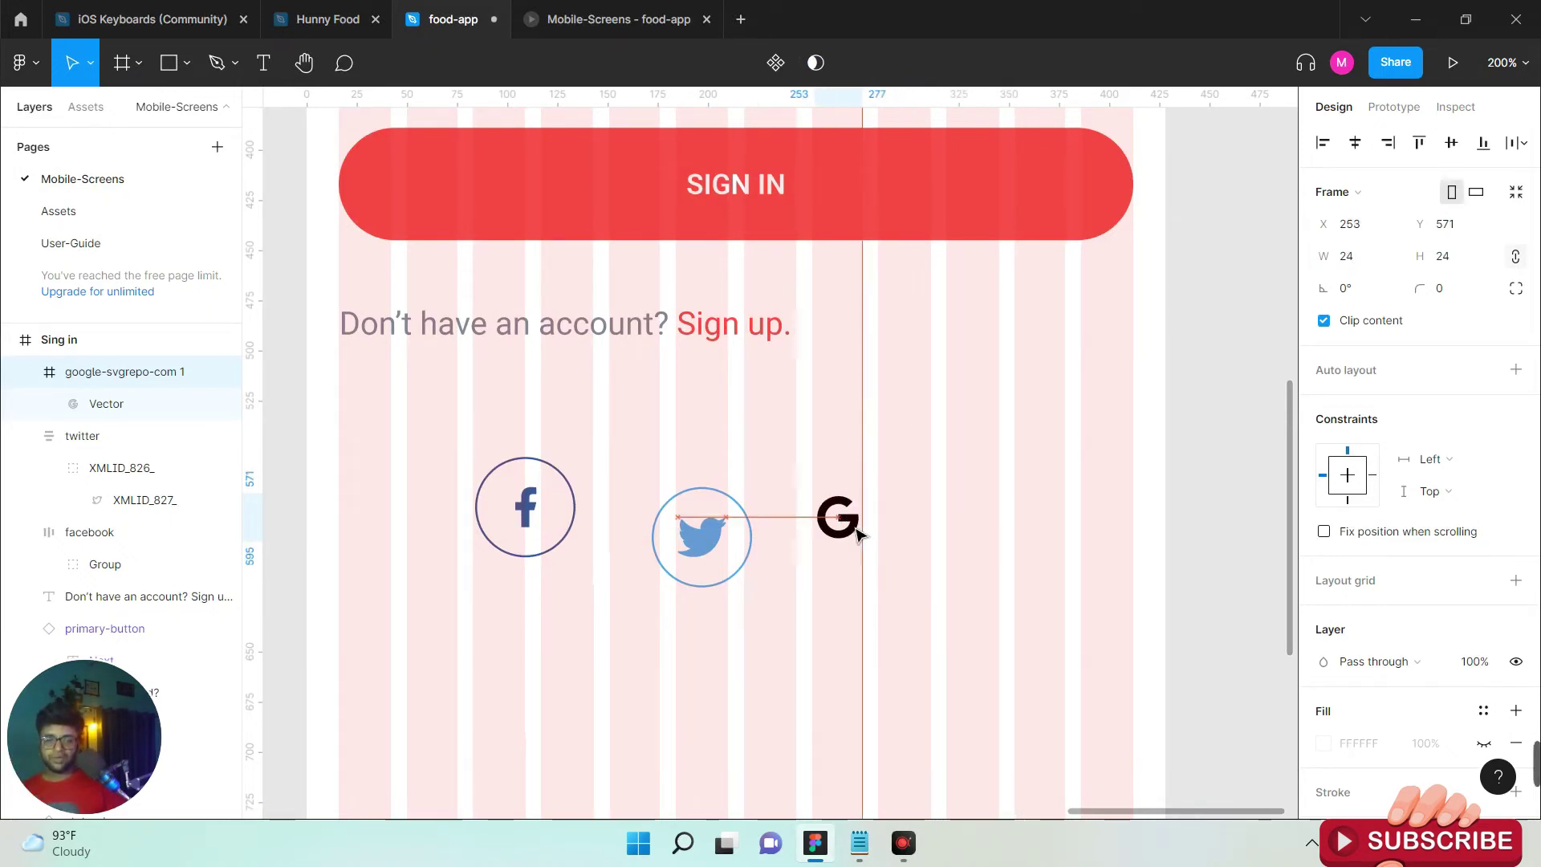
double_click(139, 373)
type("gle")
key("Return")
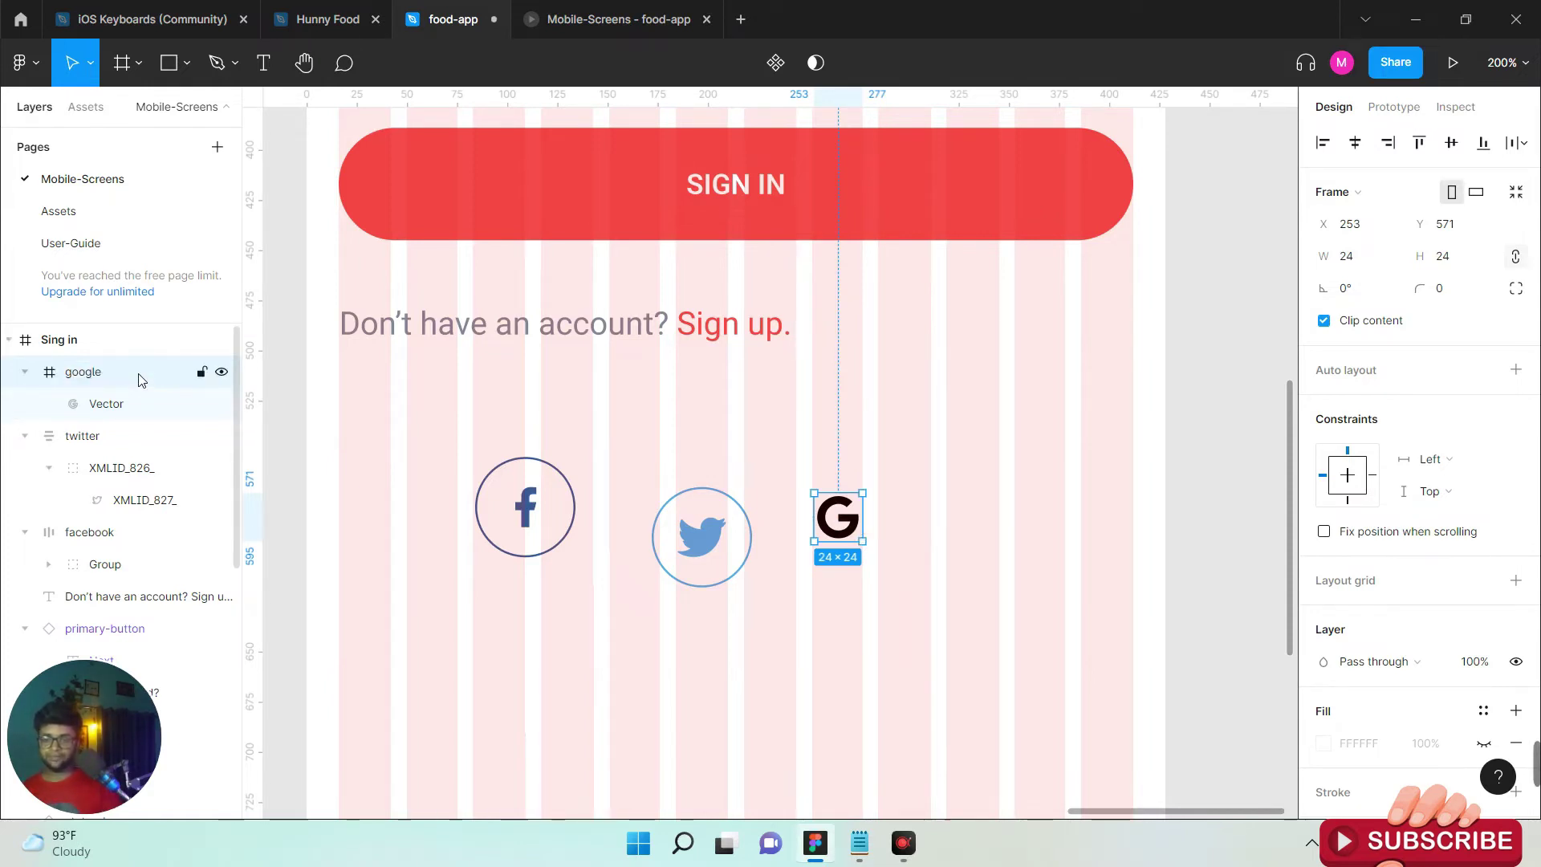
left_click(25, 371)
left_click(25, 404)
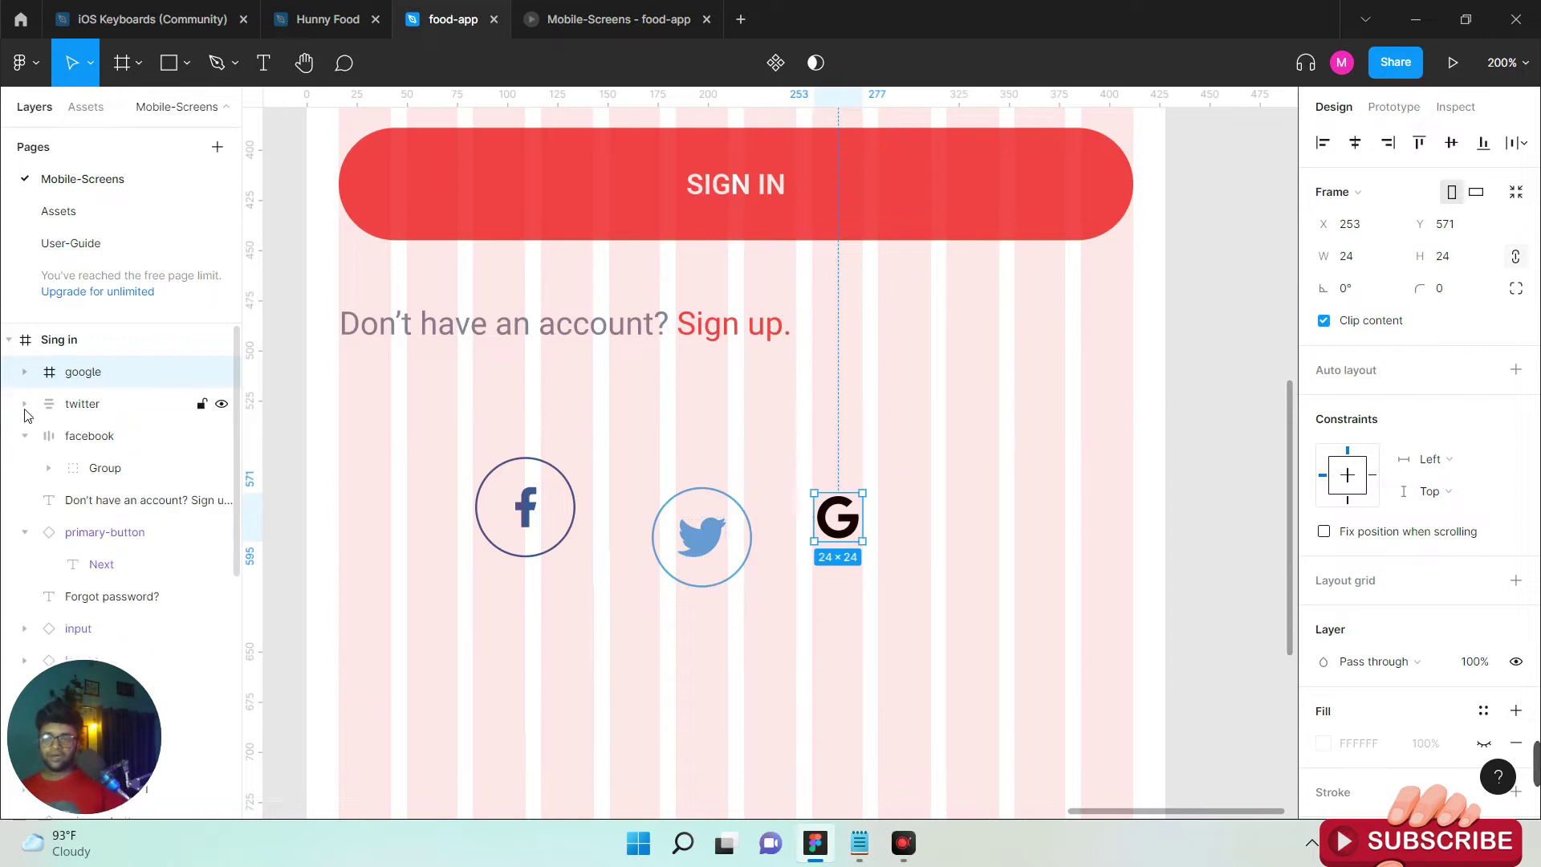
- Give the google frame auto layout with a corner radius of 50
right_click(833, 534)
mouse_move(121, 371)
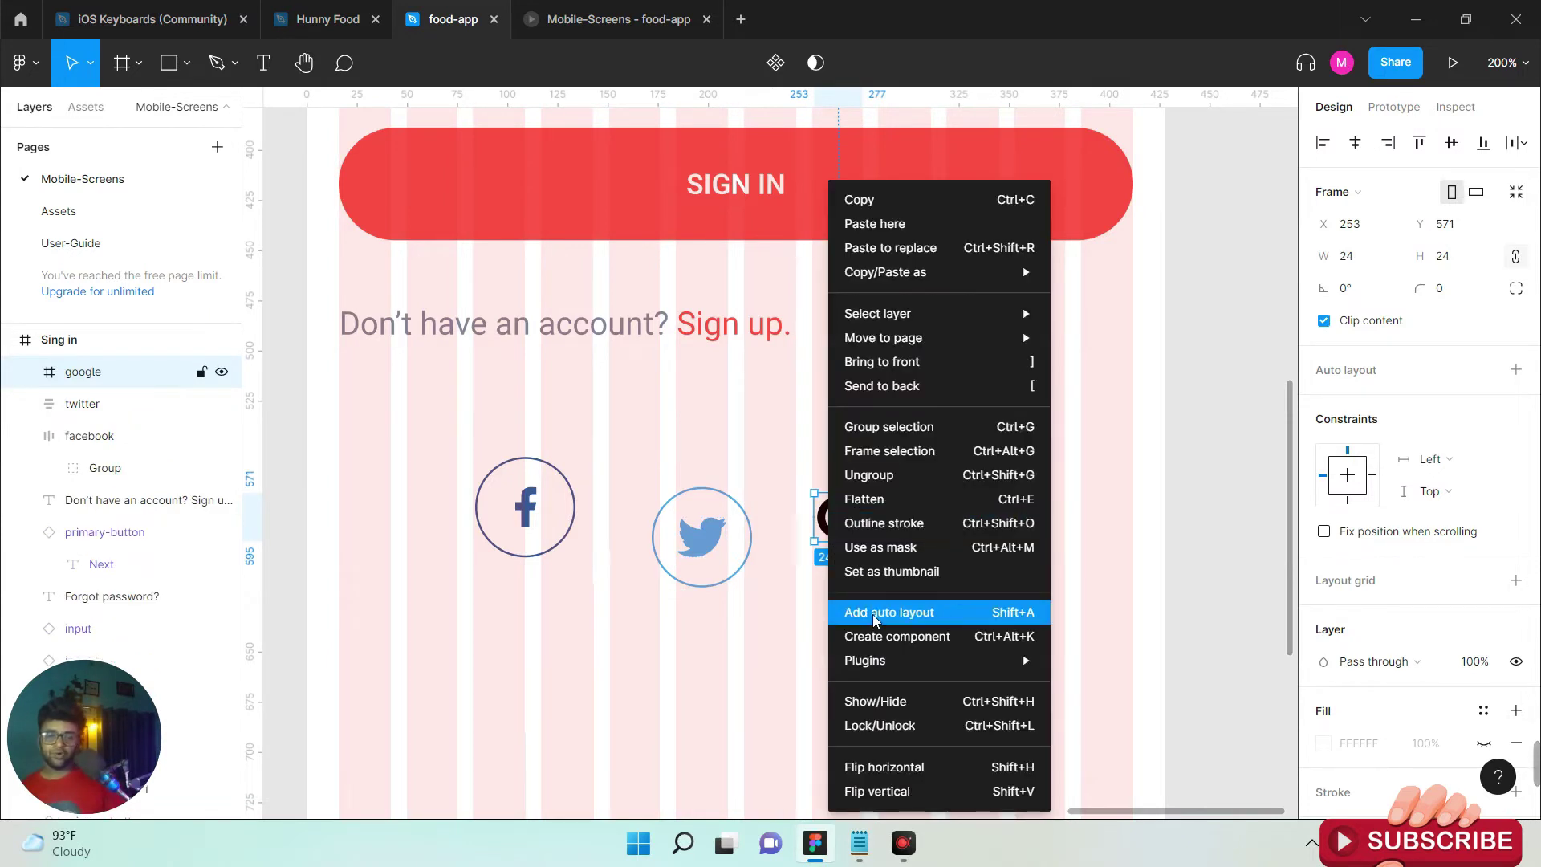
left_click(878, 618)
left_click(1449, 320)
type("50")
key("Return")
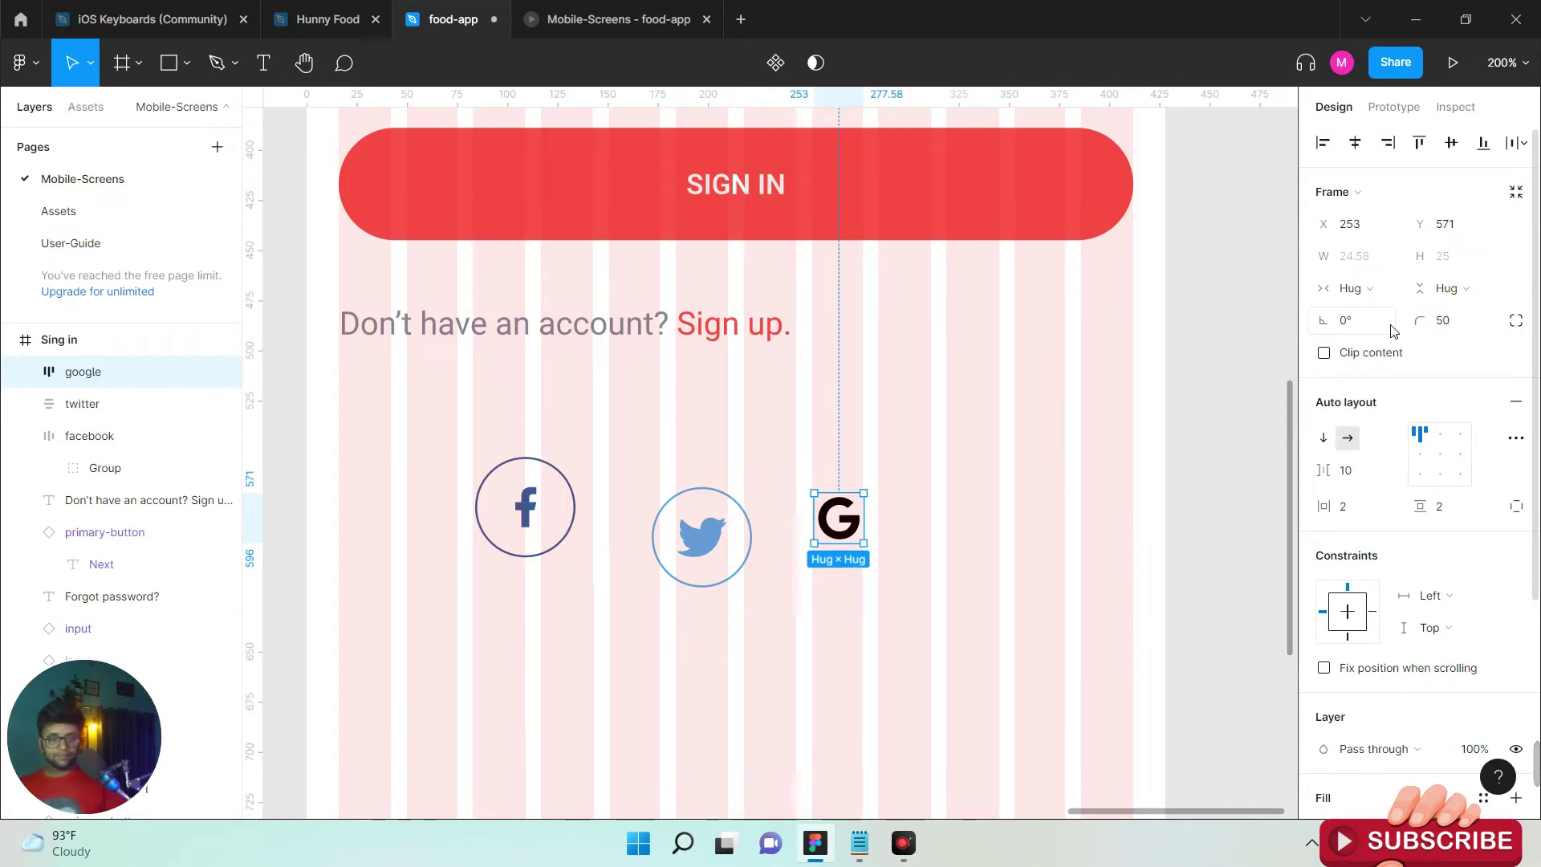
- Colour the Google G with the red code DD4B39
left_click(859, 843)
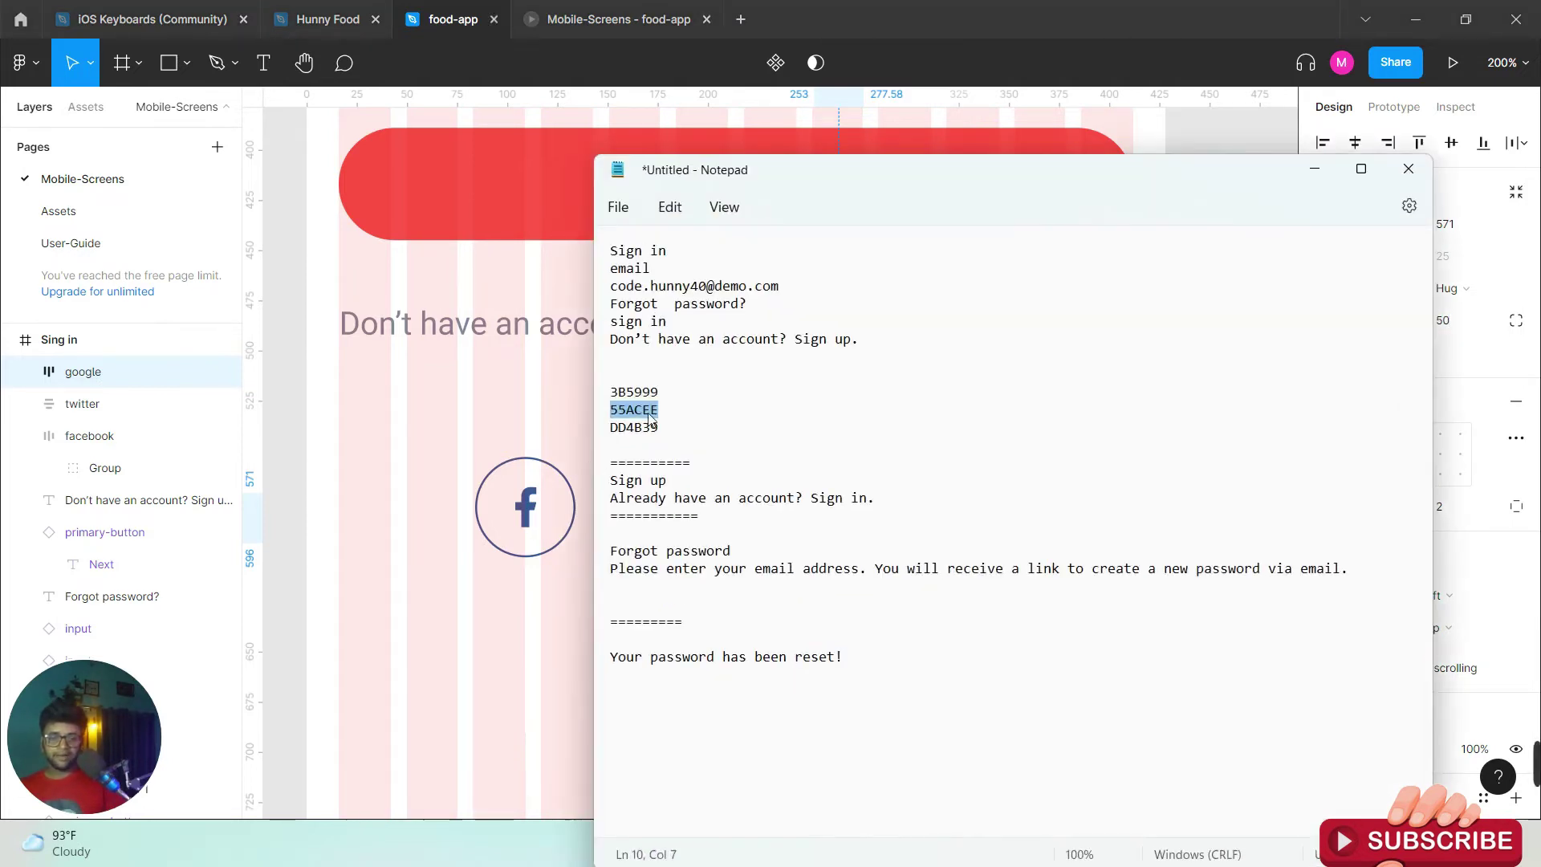
double_click(682, 437)
key("ctrl+c")
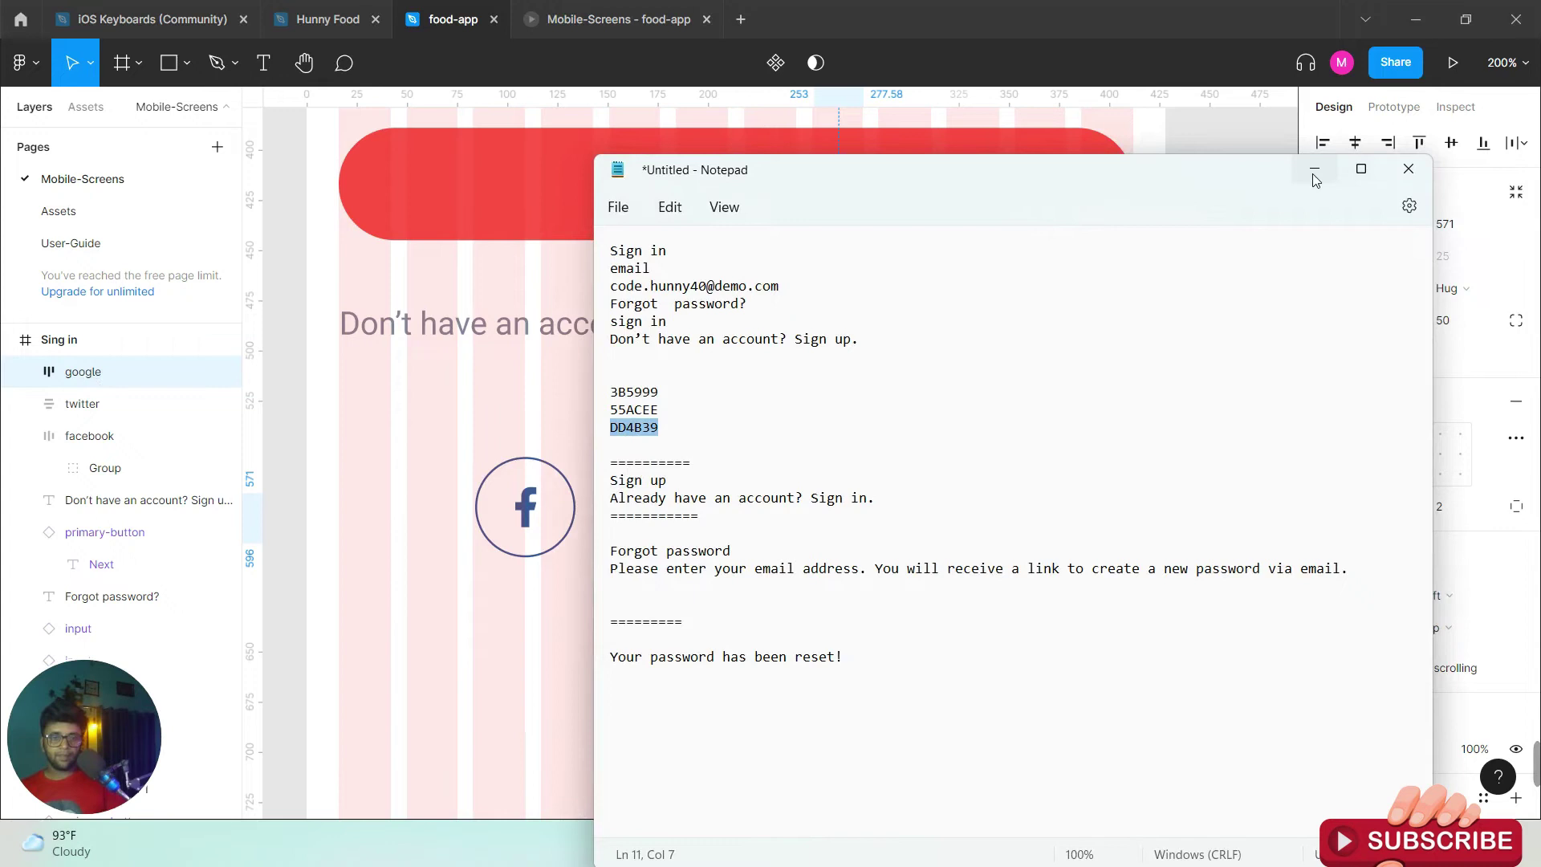
left_click(1315, 169)
mouse_move(120, 373)
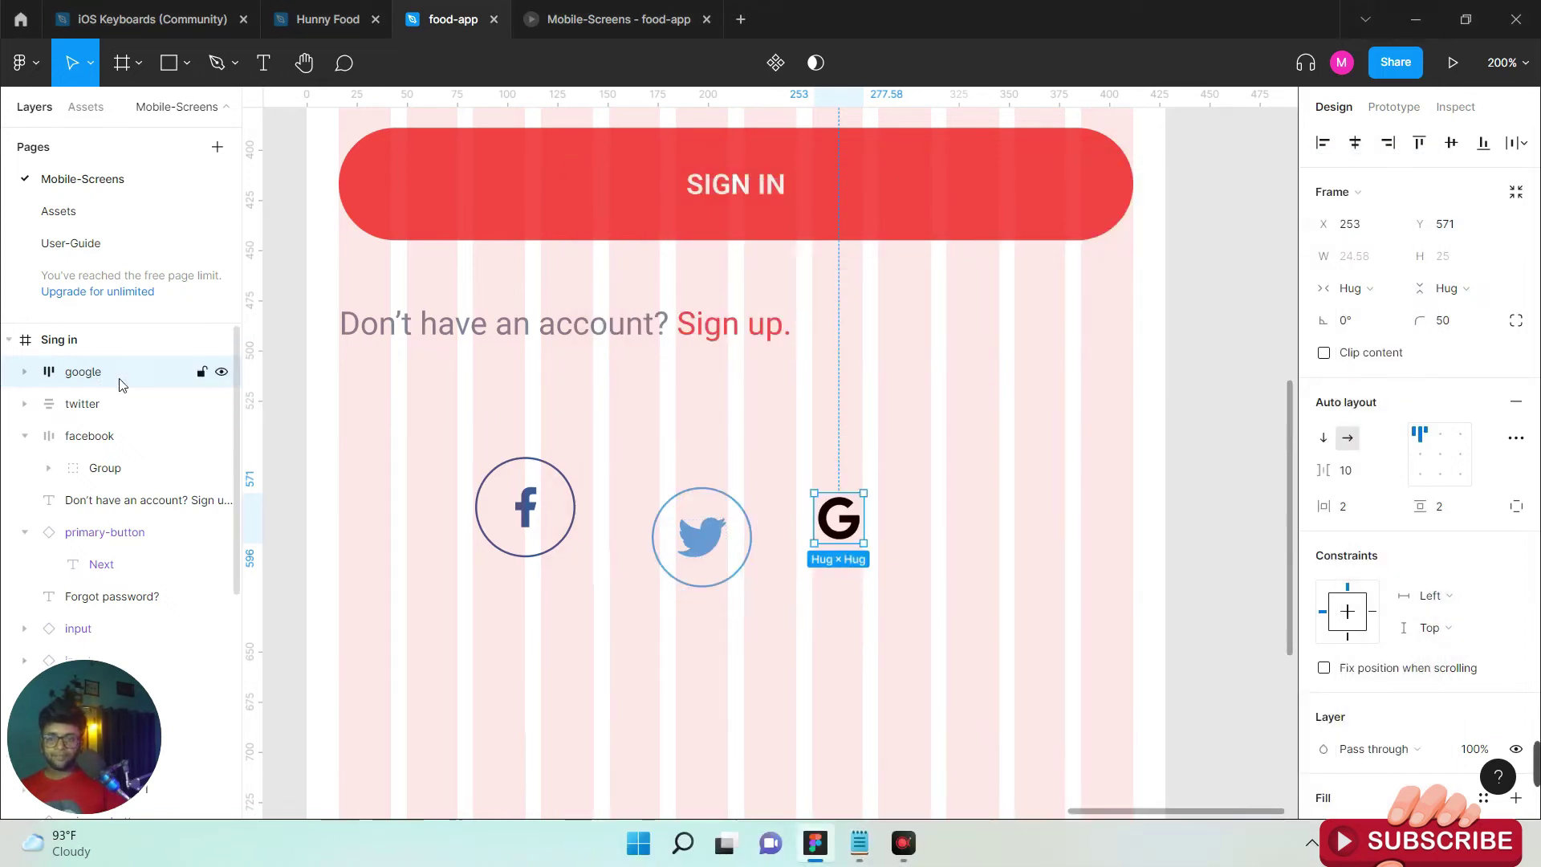
scroll(1405, 674, "down", 4)
left_click(1361, 660)
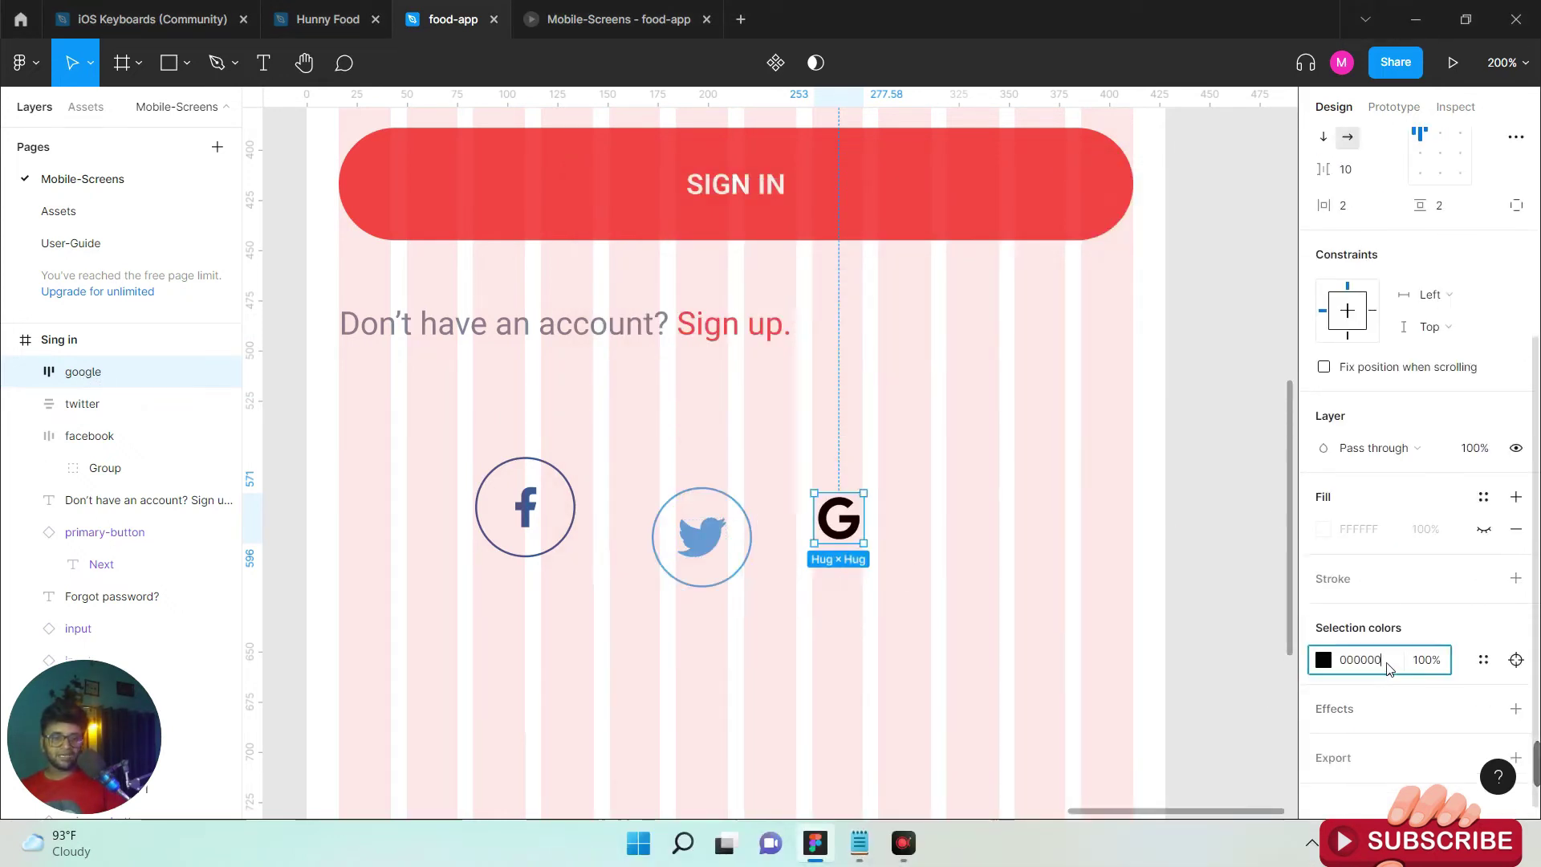
key("ctrl+v")
key("Return")
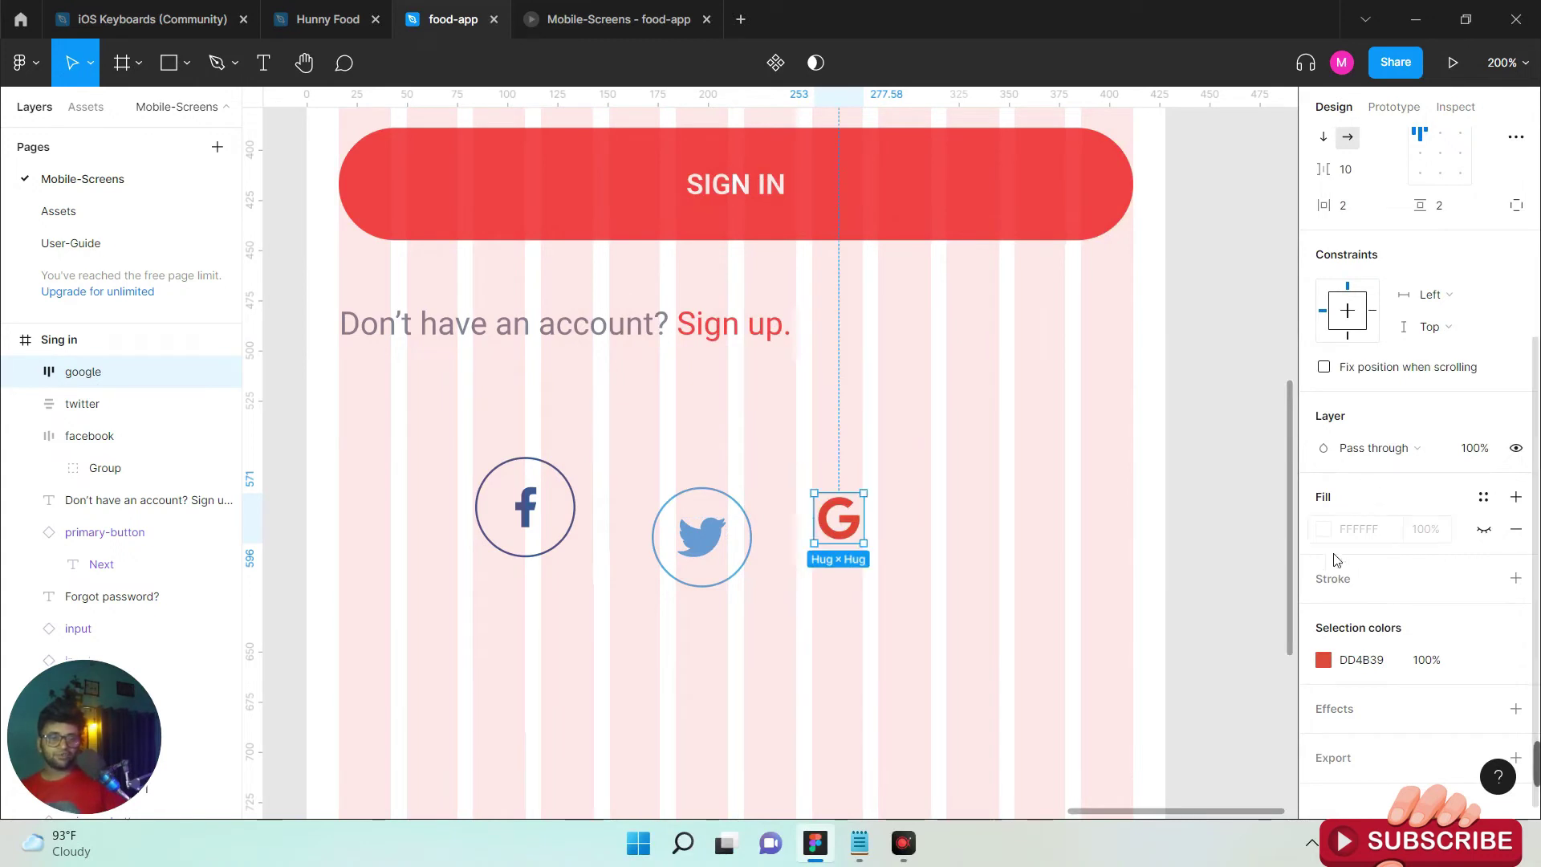
- Add a DD4B39 red outline to the google frame
left_click(1350, 590)
left_click(1365, 611)
key("ctrl+v")
key("Return")
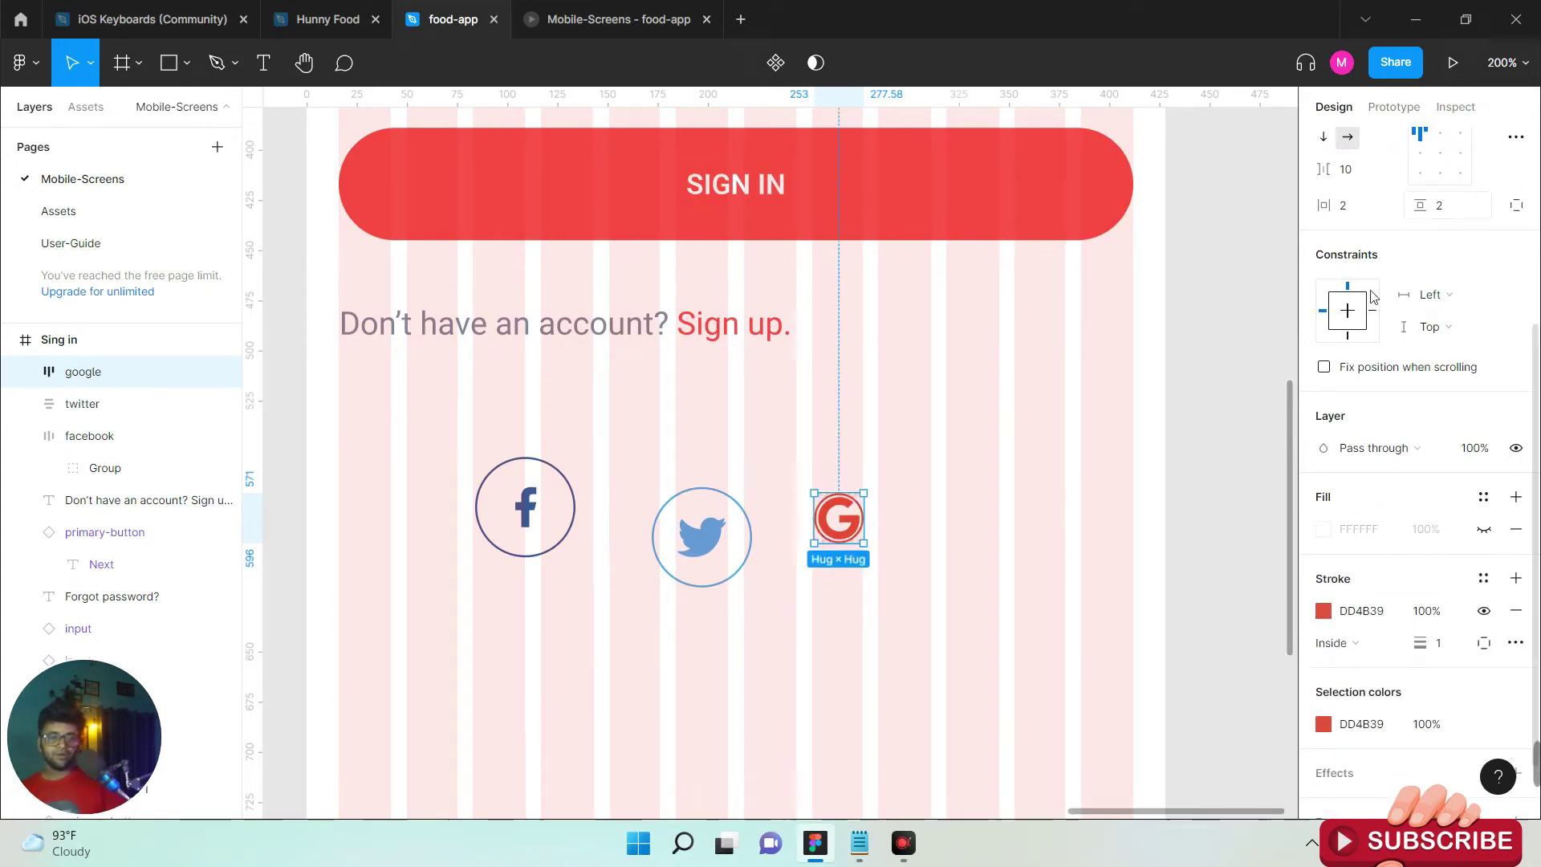
scroll(908, 457, "up", 5)
scroll(1396, 389, "up", 4)
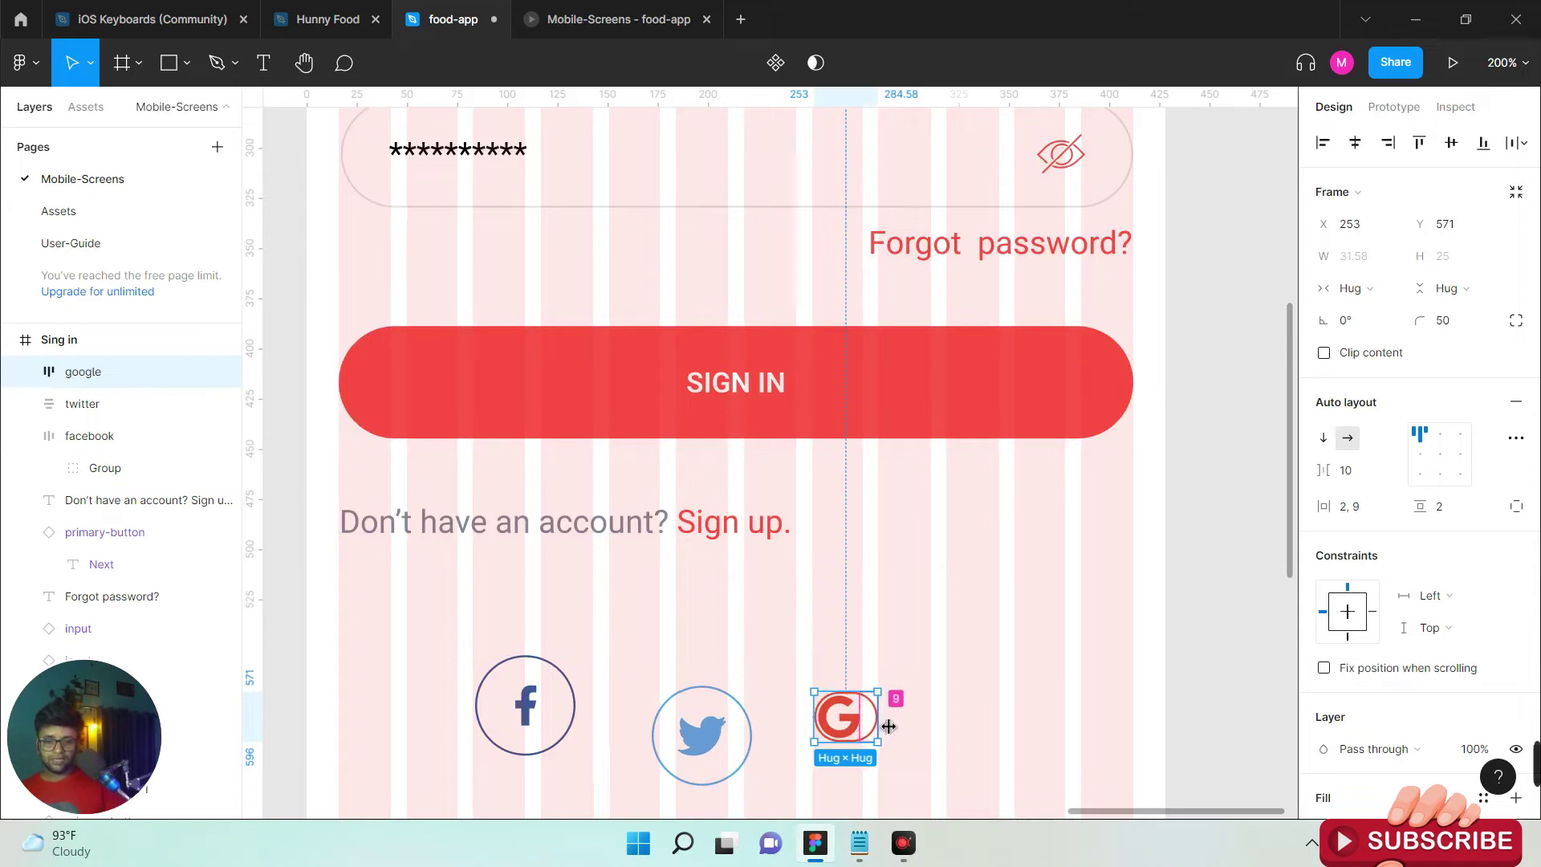
scroll(887, 730, "up", 5)
scroll(1067, 712, "down", 5)
left_click_drag(839, 608, 863, 601)
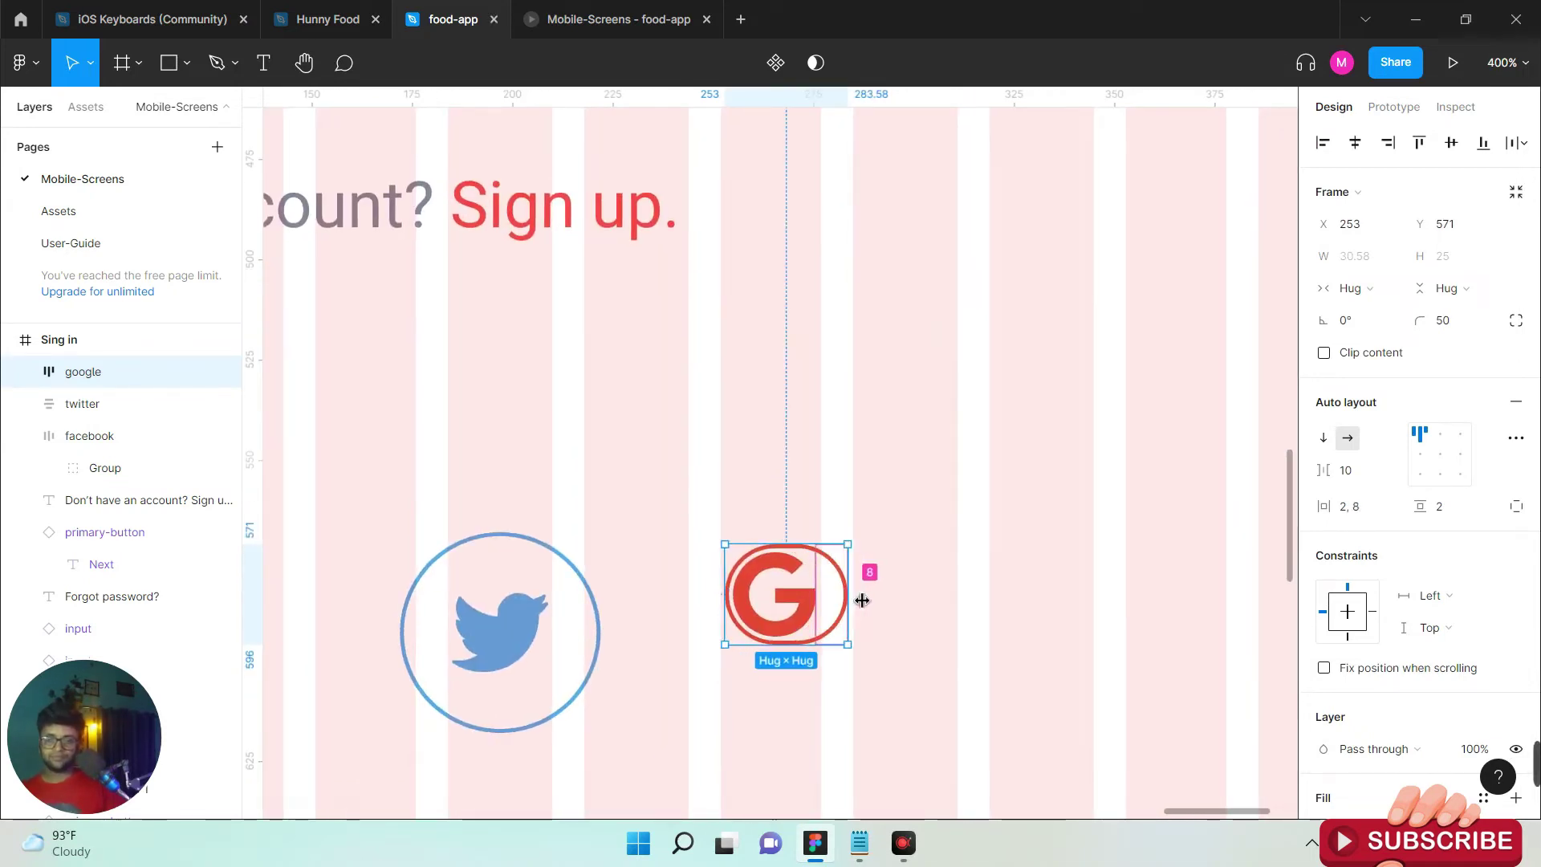
key("ctrl+z")
key("ctrl+z")
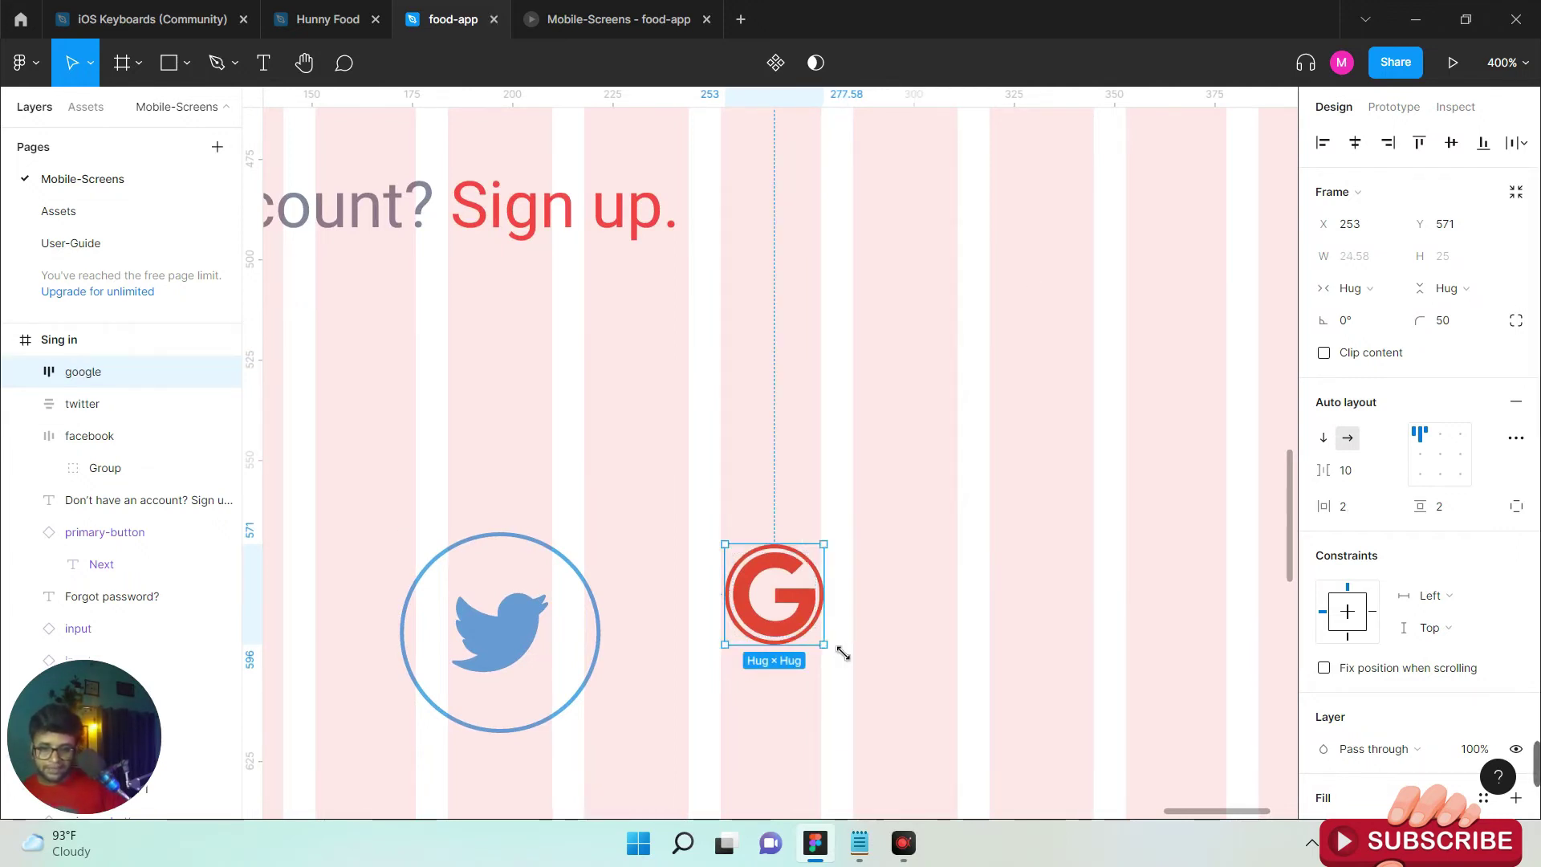
- Resize the google frame to a 50×50 circle with the G centred inside
left_click_drag(841, 649, 872, 649)
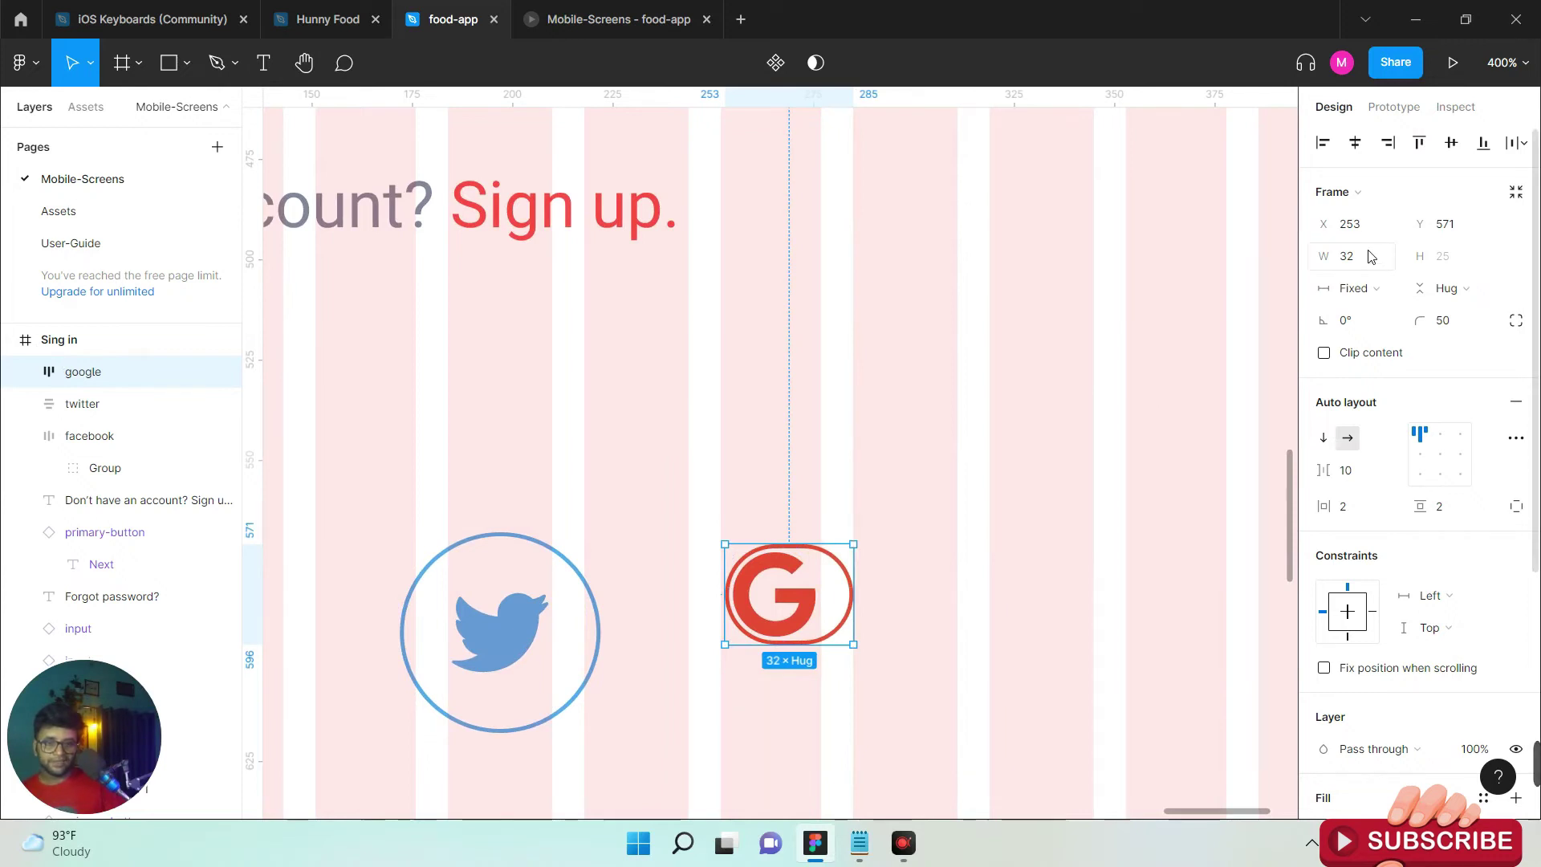
left_click_drag(850, 658, 850, 674)
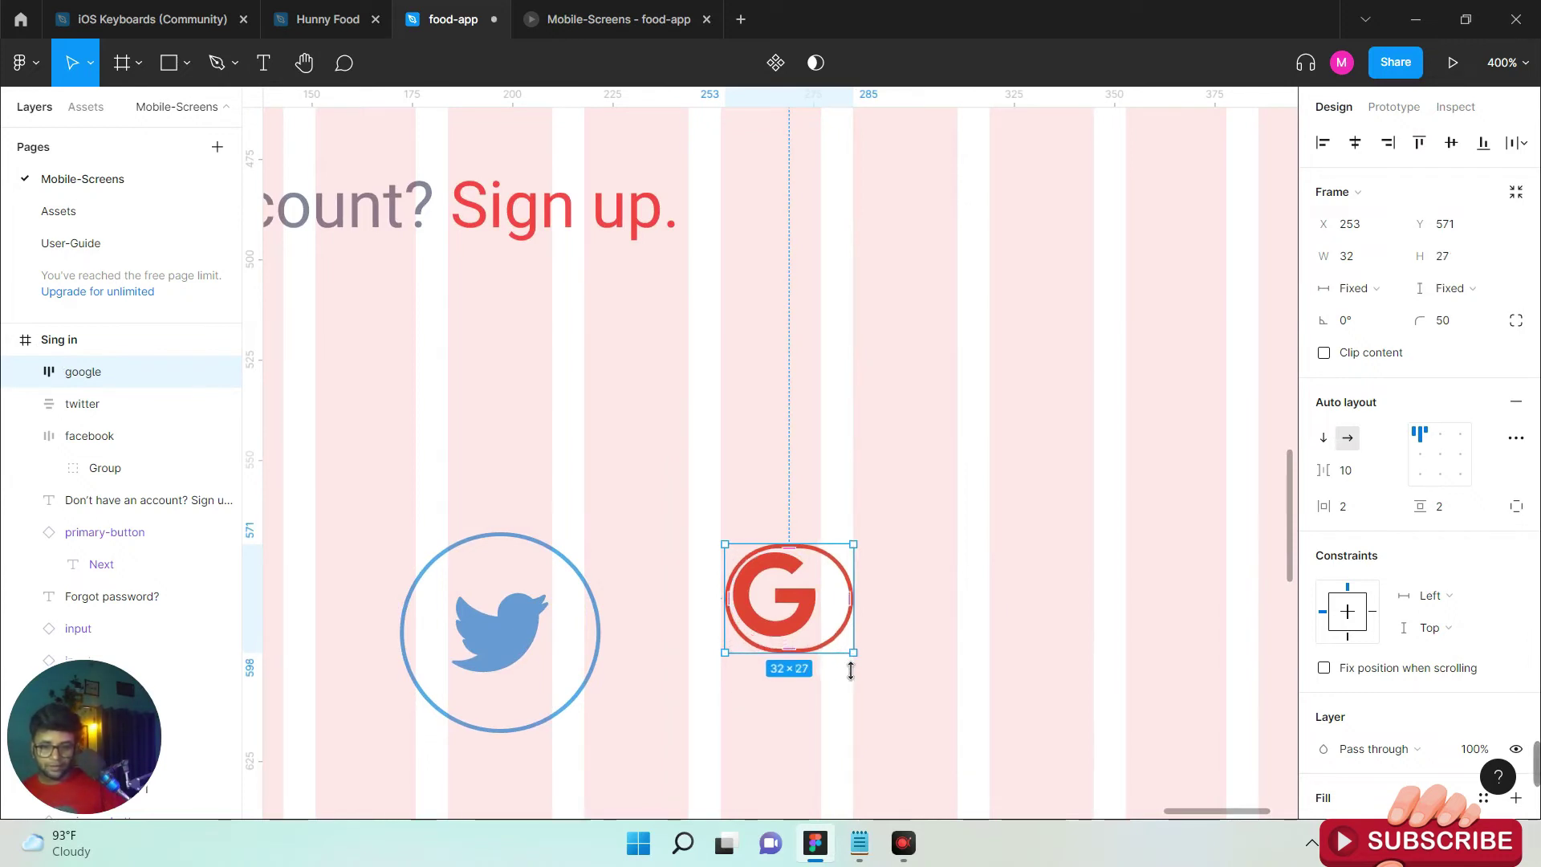
left_click(1321, 263)
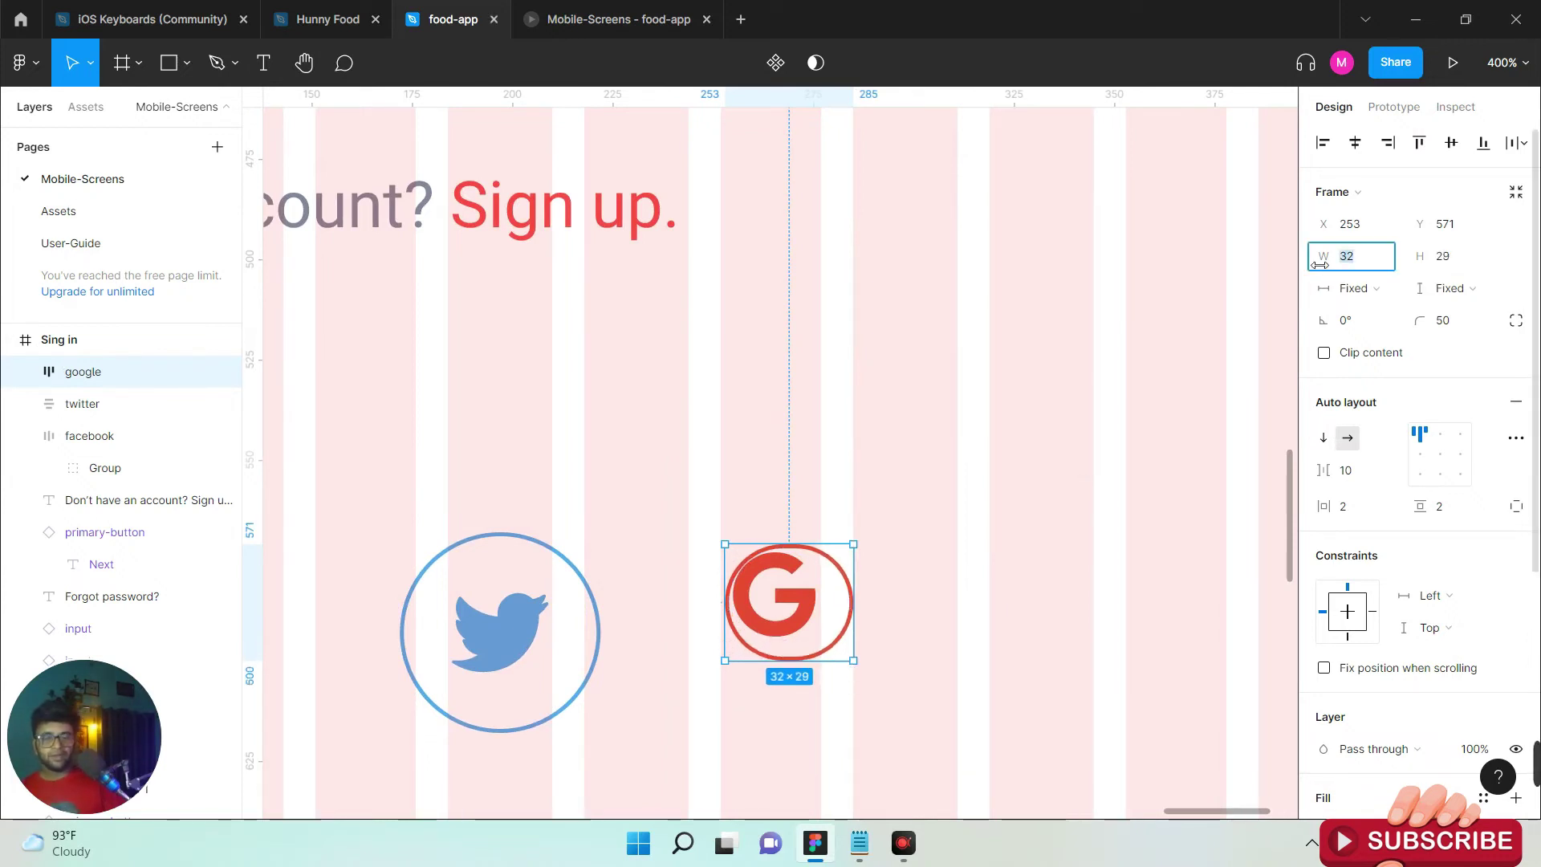
type("50")
key("Tab")
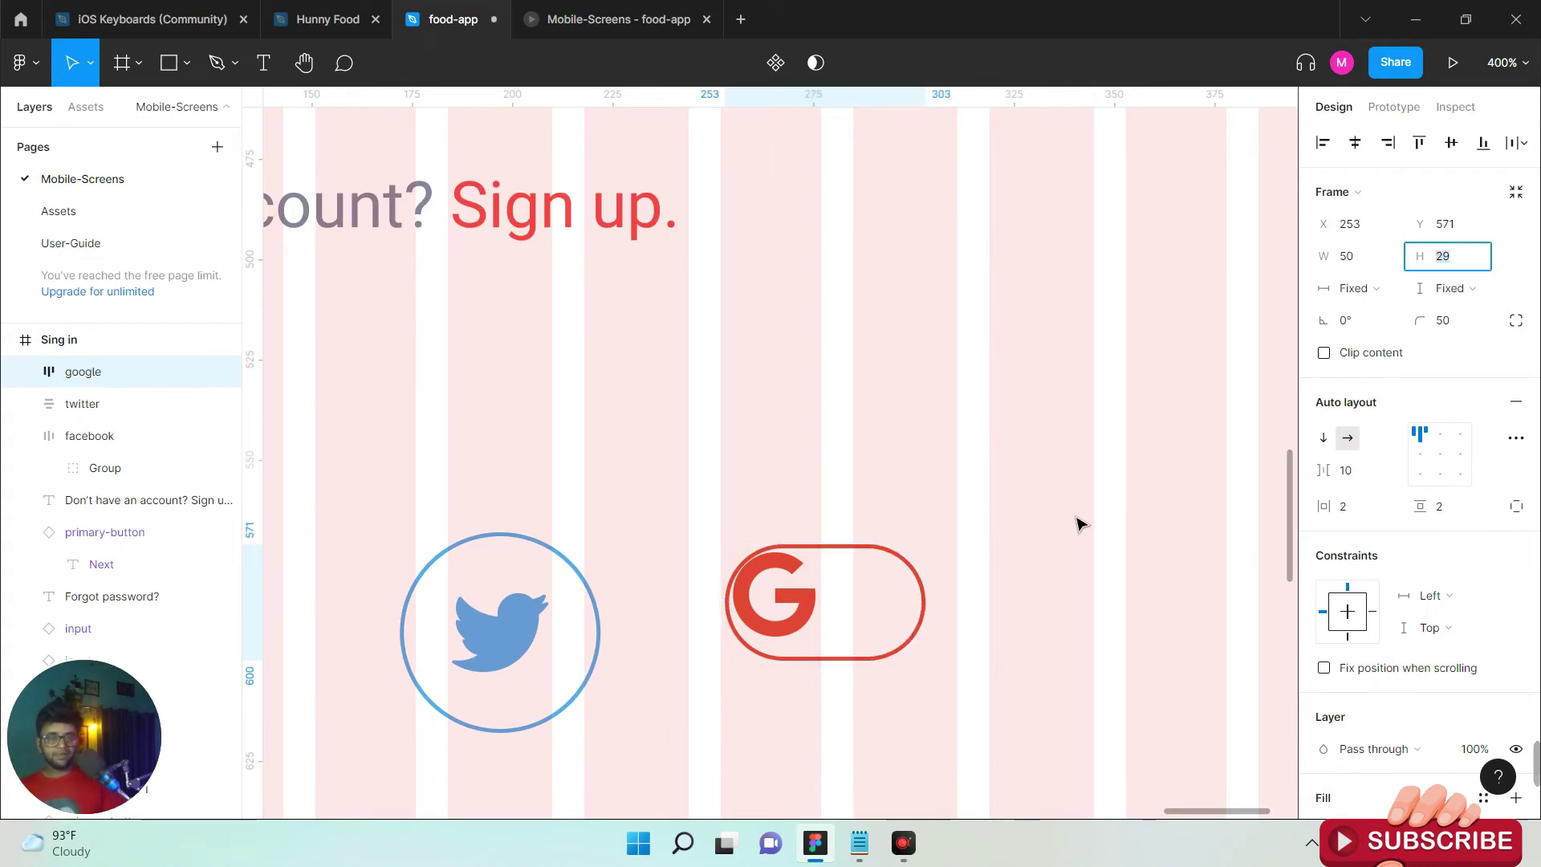
type("50")
key("Return")
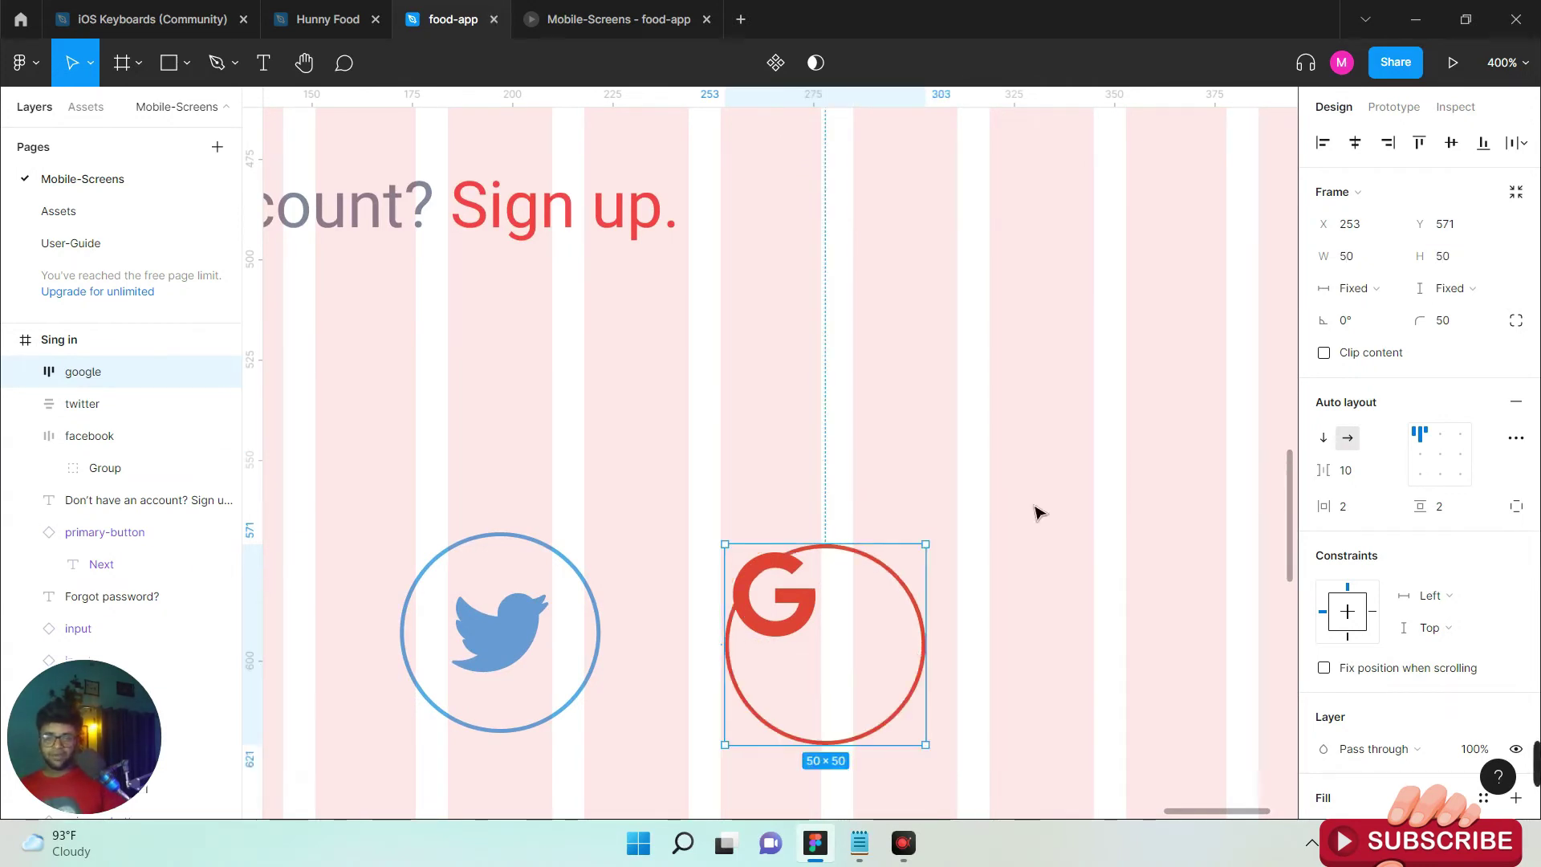
left_click(1439, 453)
left_click(1073, 624)
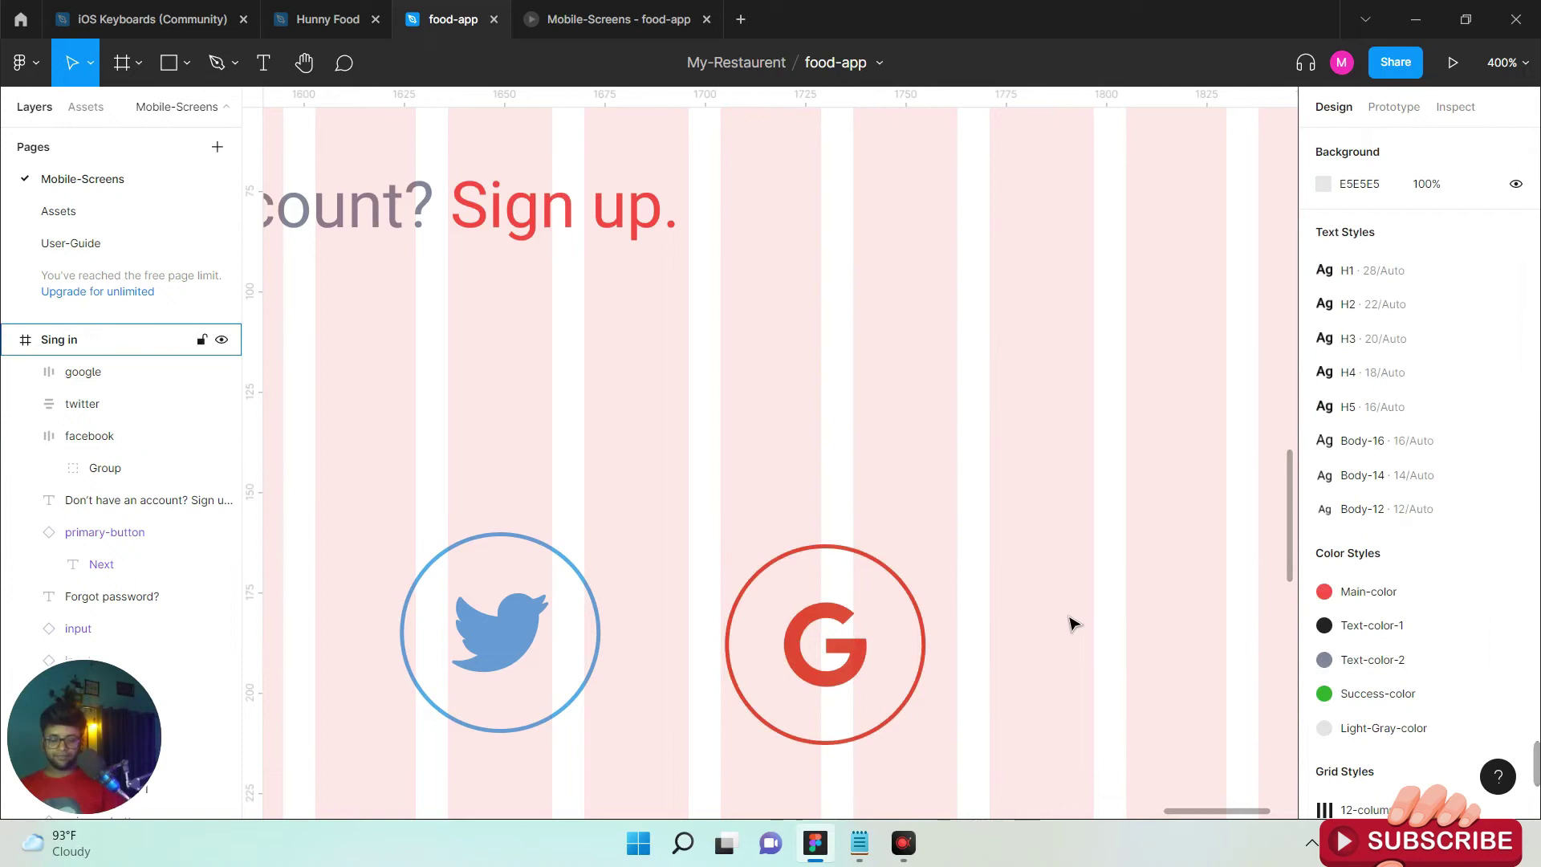
key("minus")
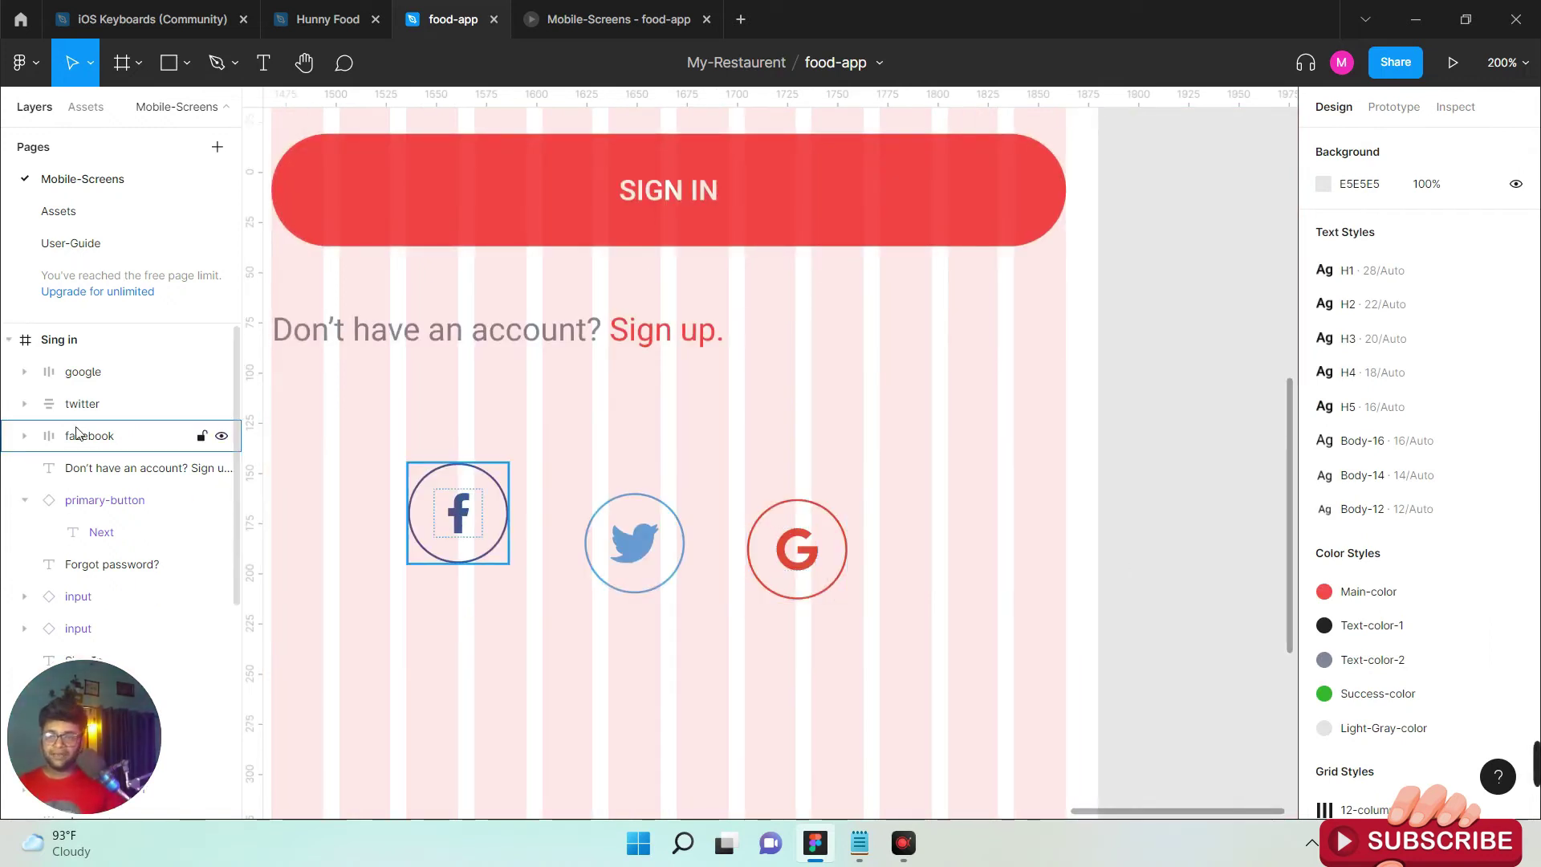
- Wrap the Facebook, Twitter and Google icons in an auto-layout frame named 'social-icons'
left_click(87, 440)
left_click(89, 373, "shift")
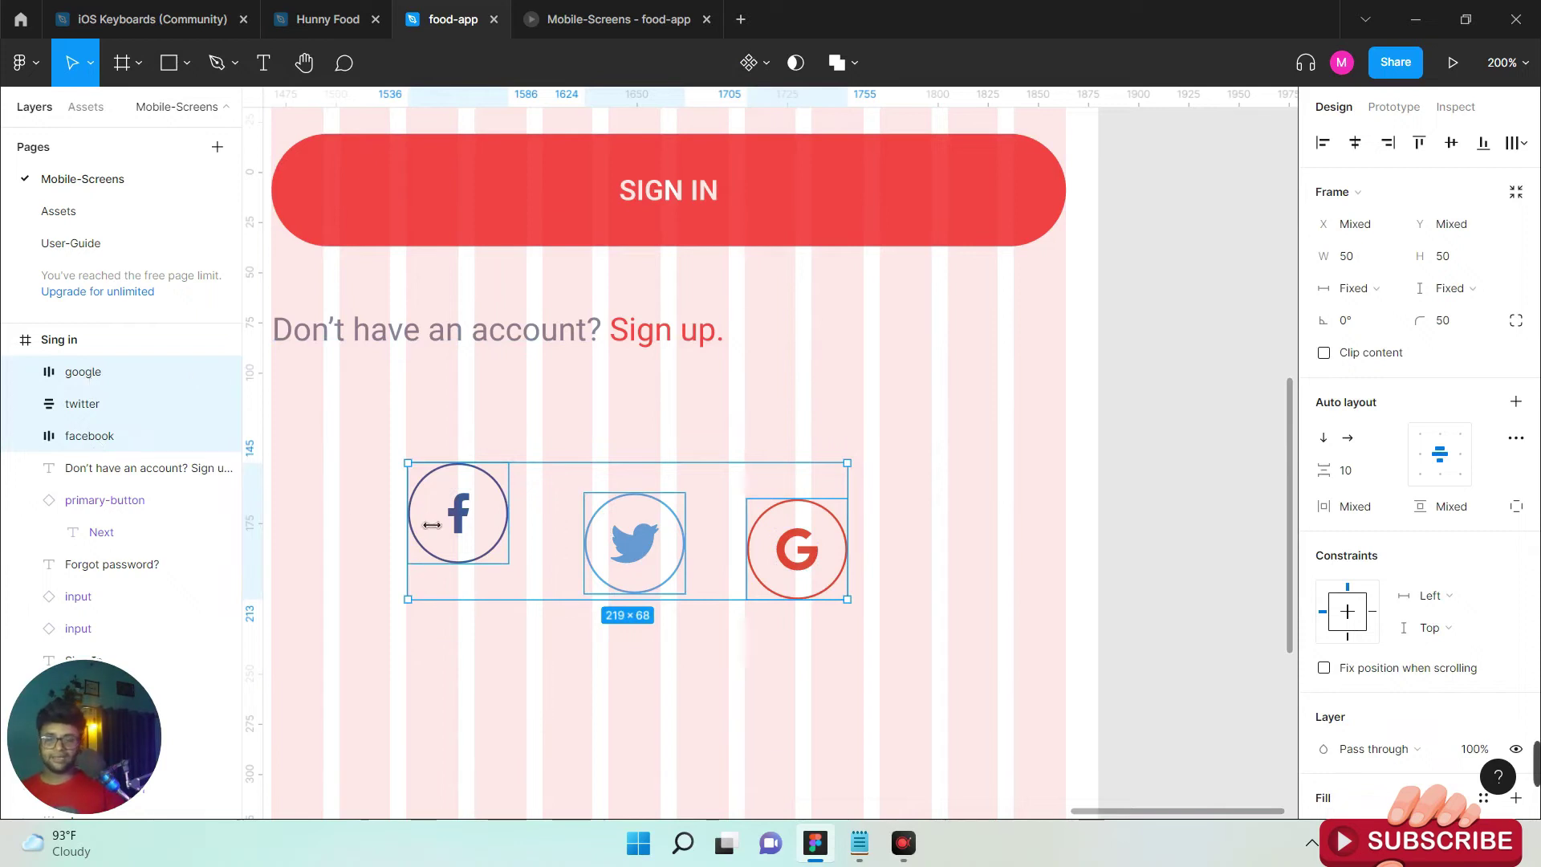
right_click(663, 526)
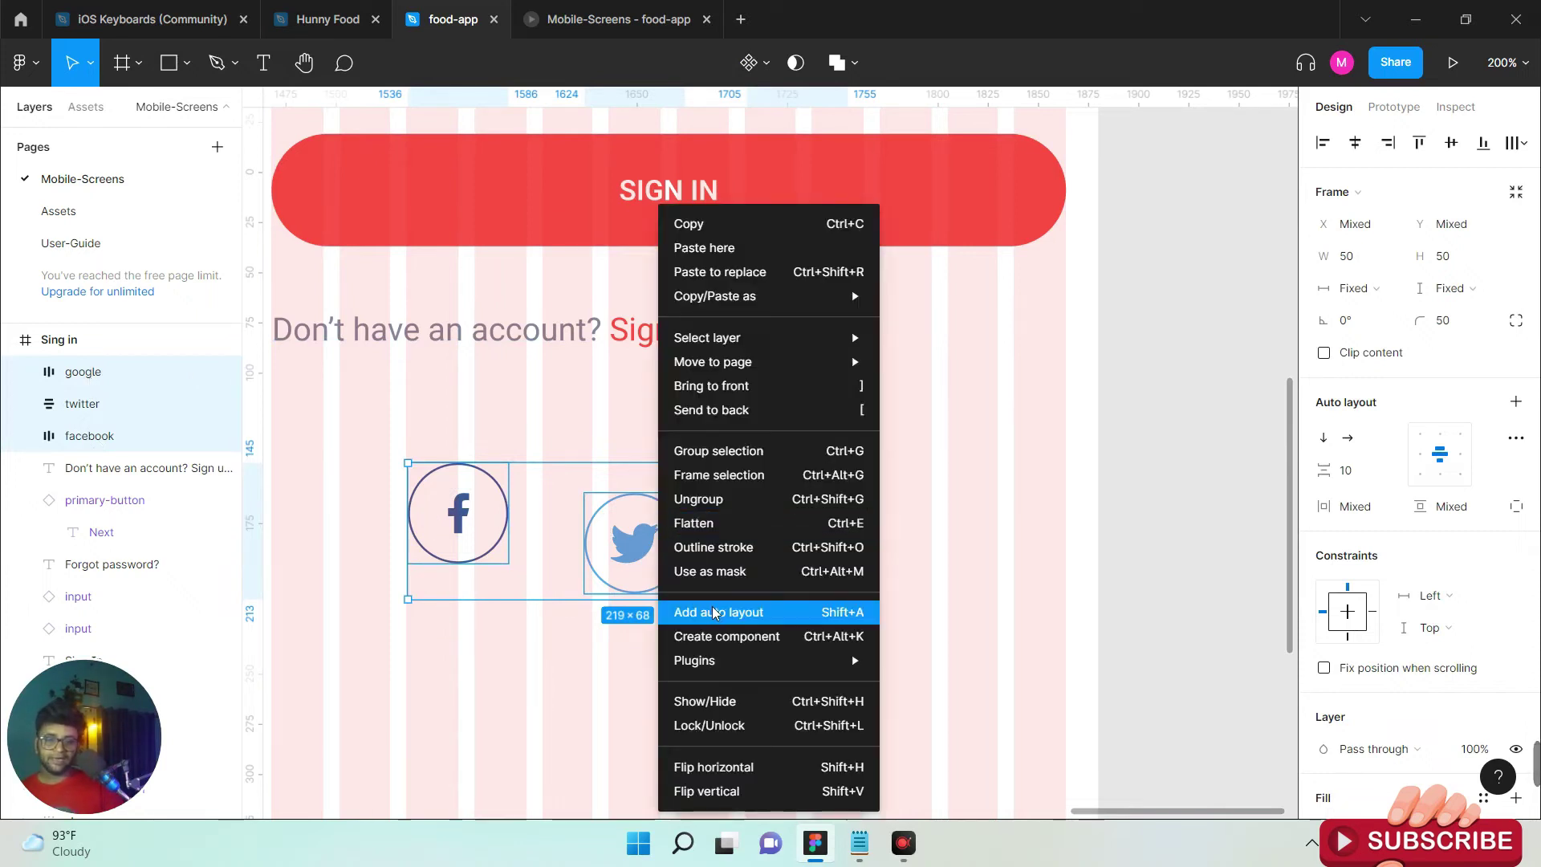
left_click(711, 612)
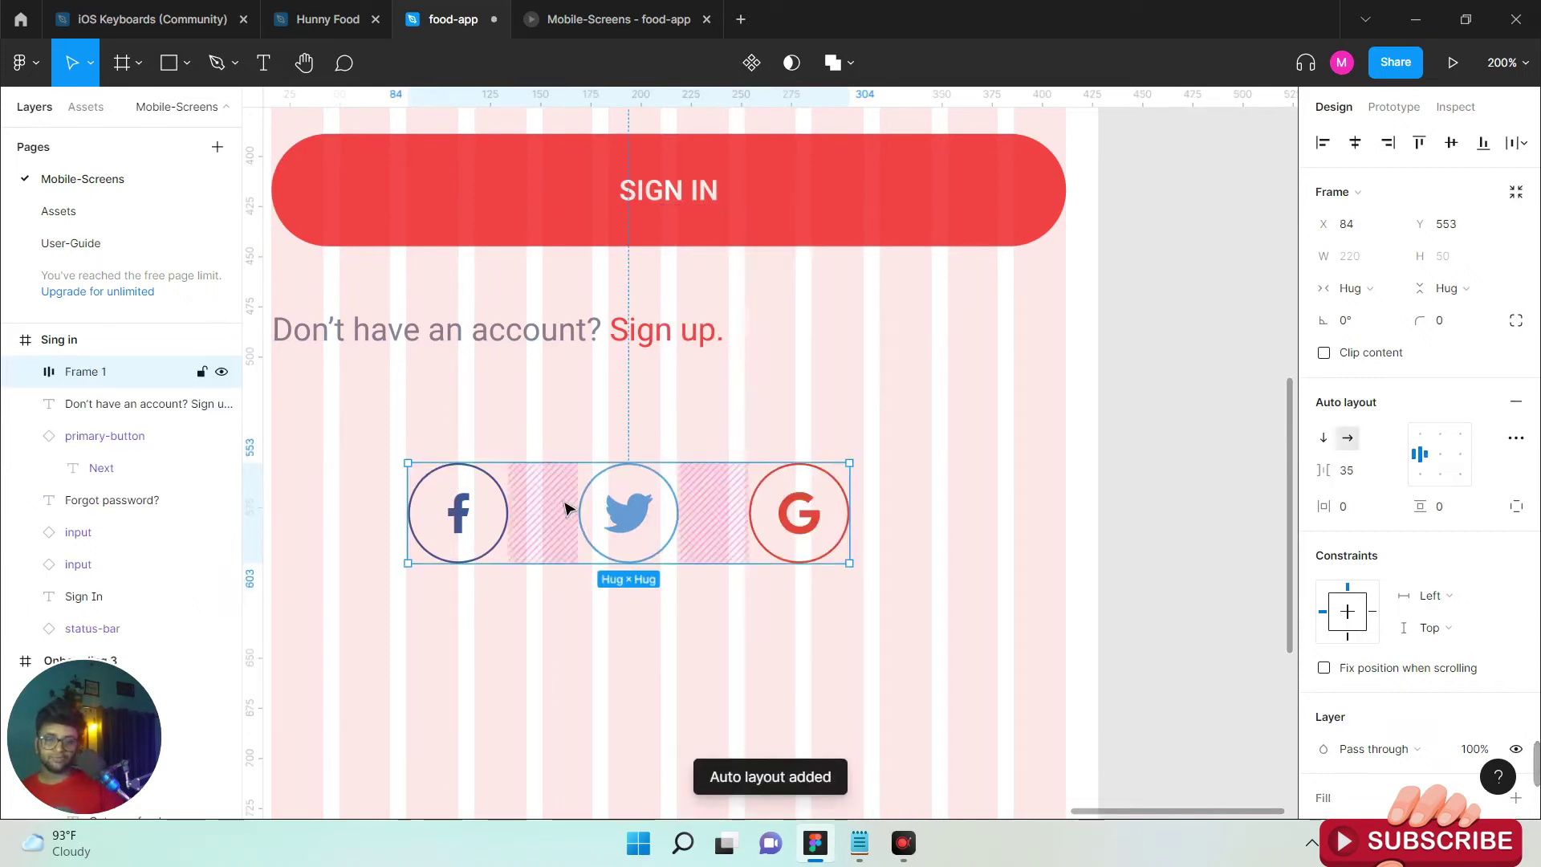
double_click(84, 380)
type("social-icons")
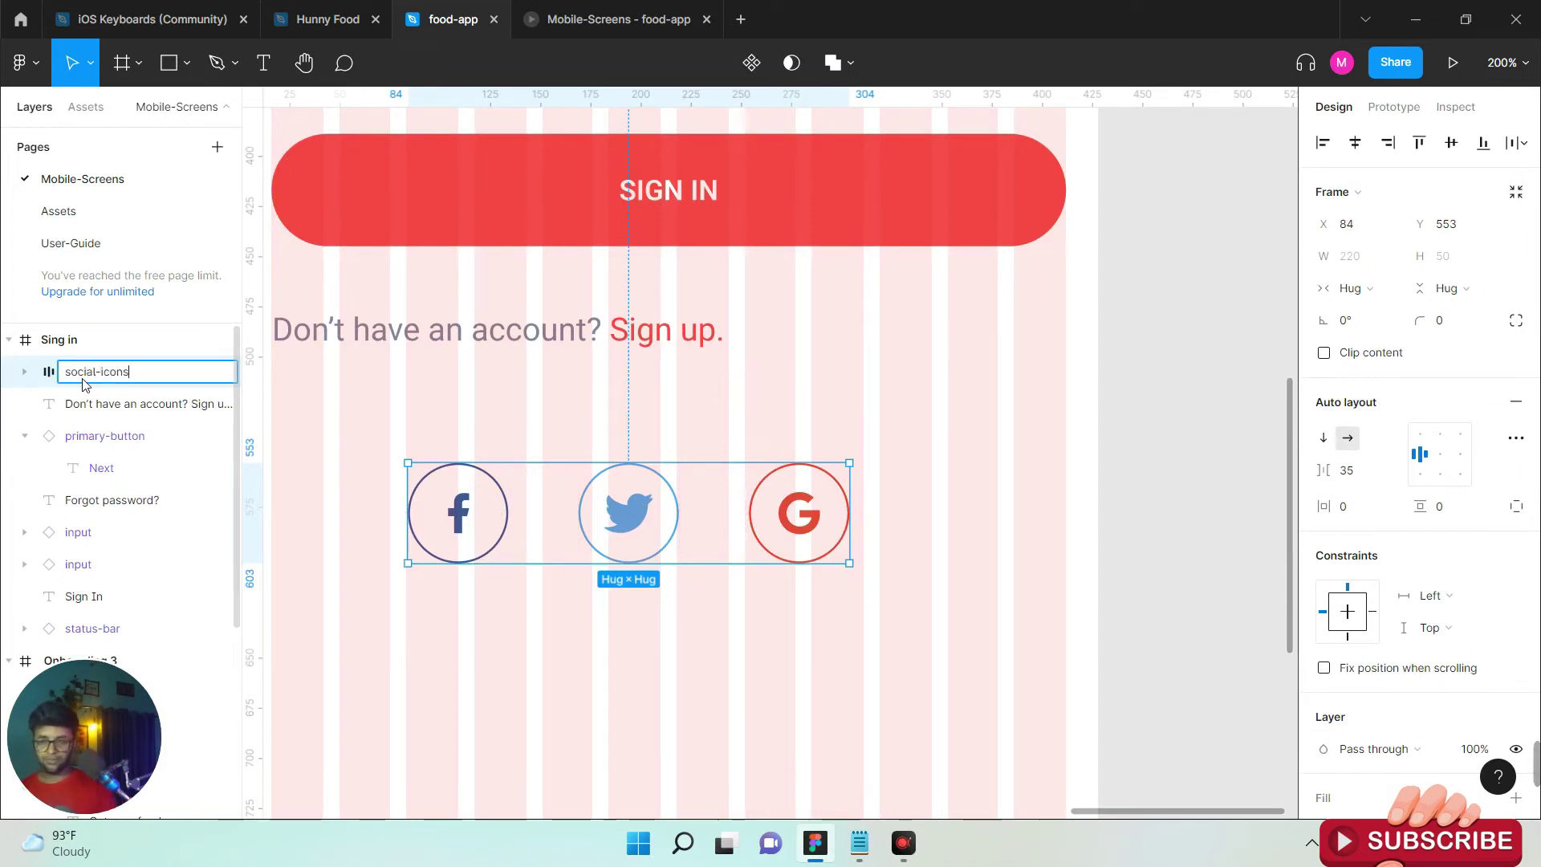
key("Return")
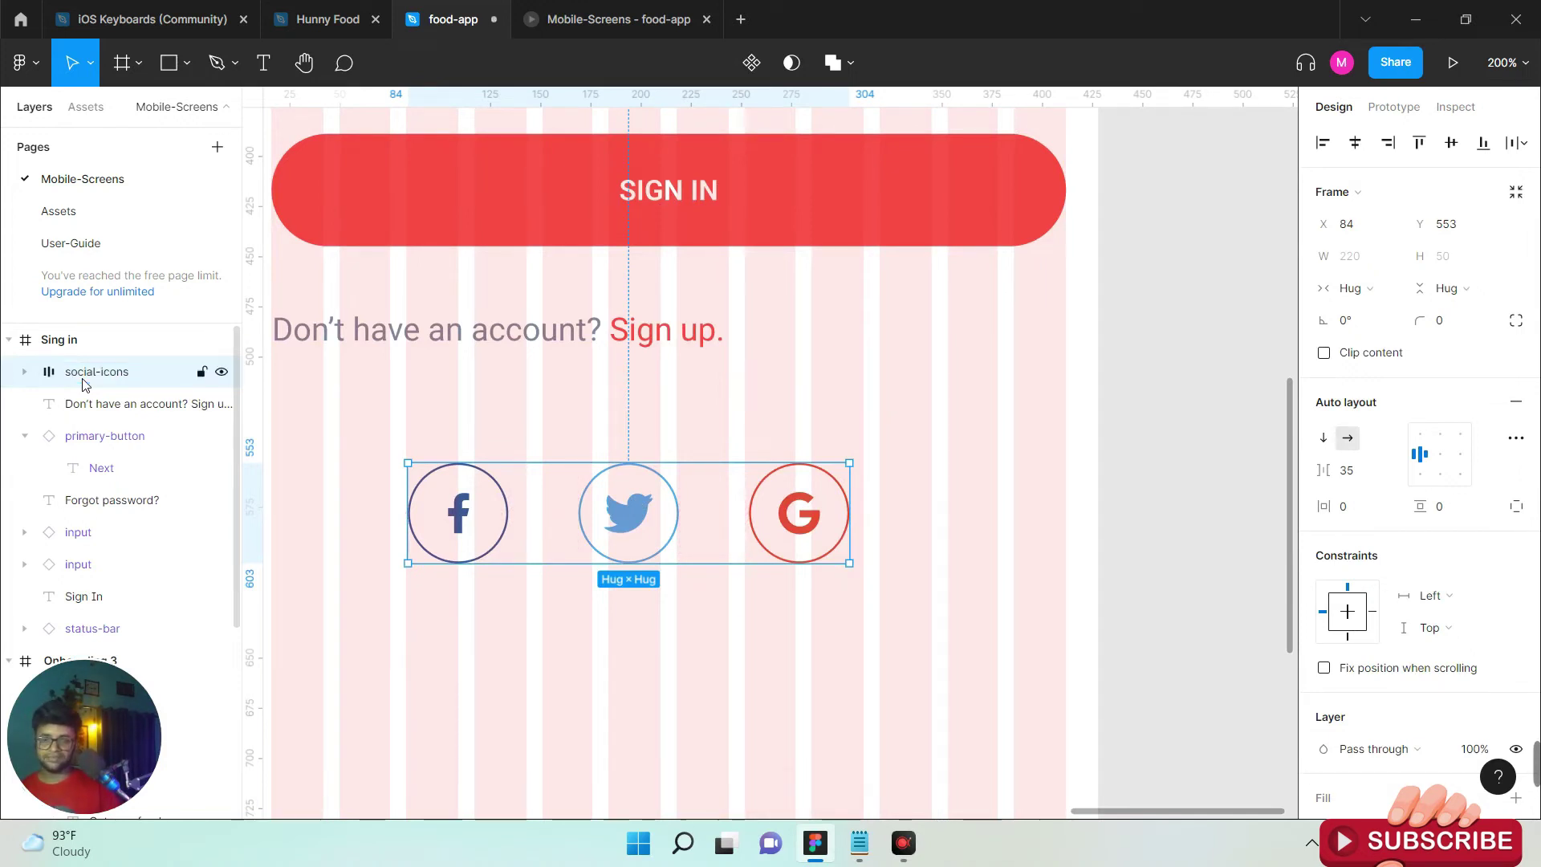
- Set the icon spacing to 24 and centre the row horizontally
left_click(1371, 473)
type("25")
key("Return")
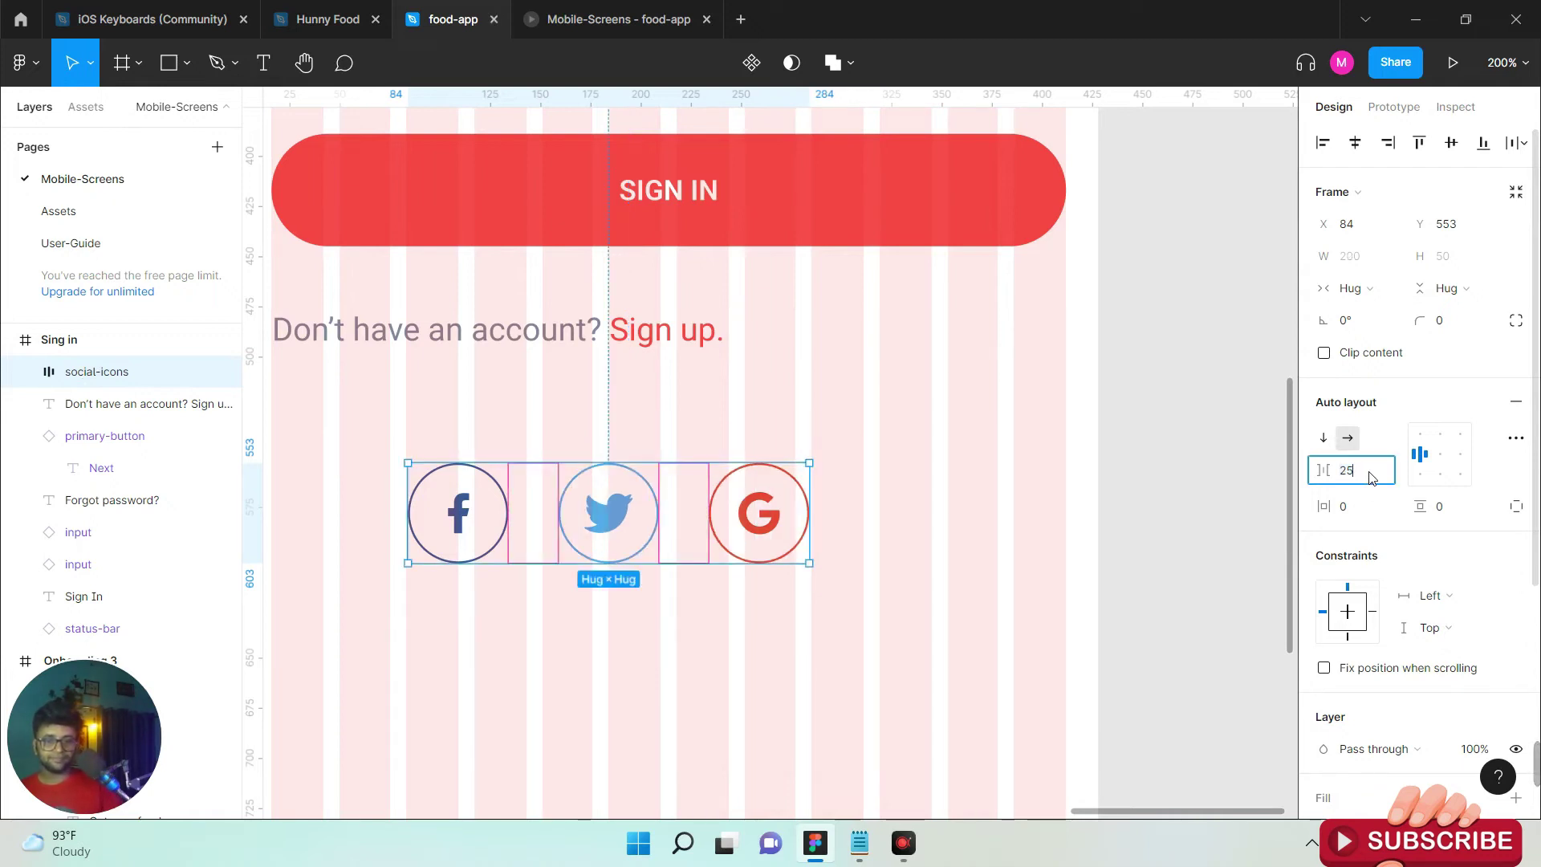
type("24")
key("Return")
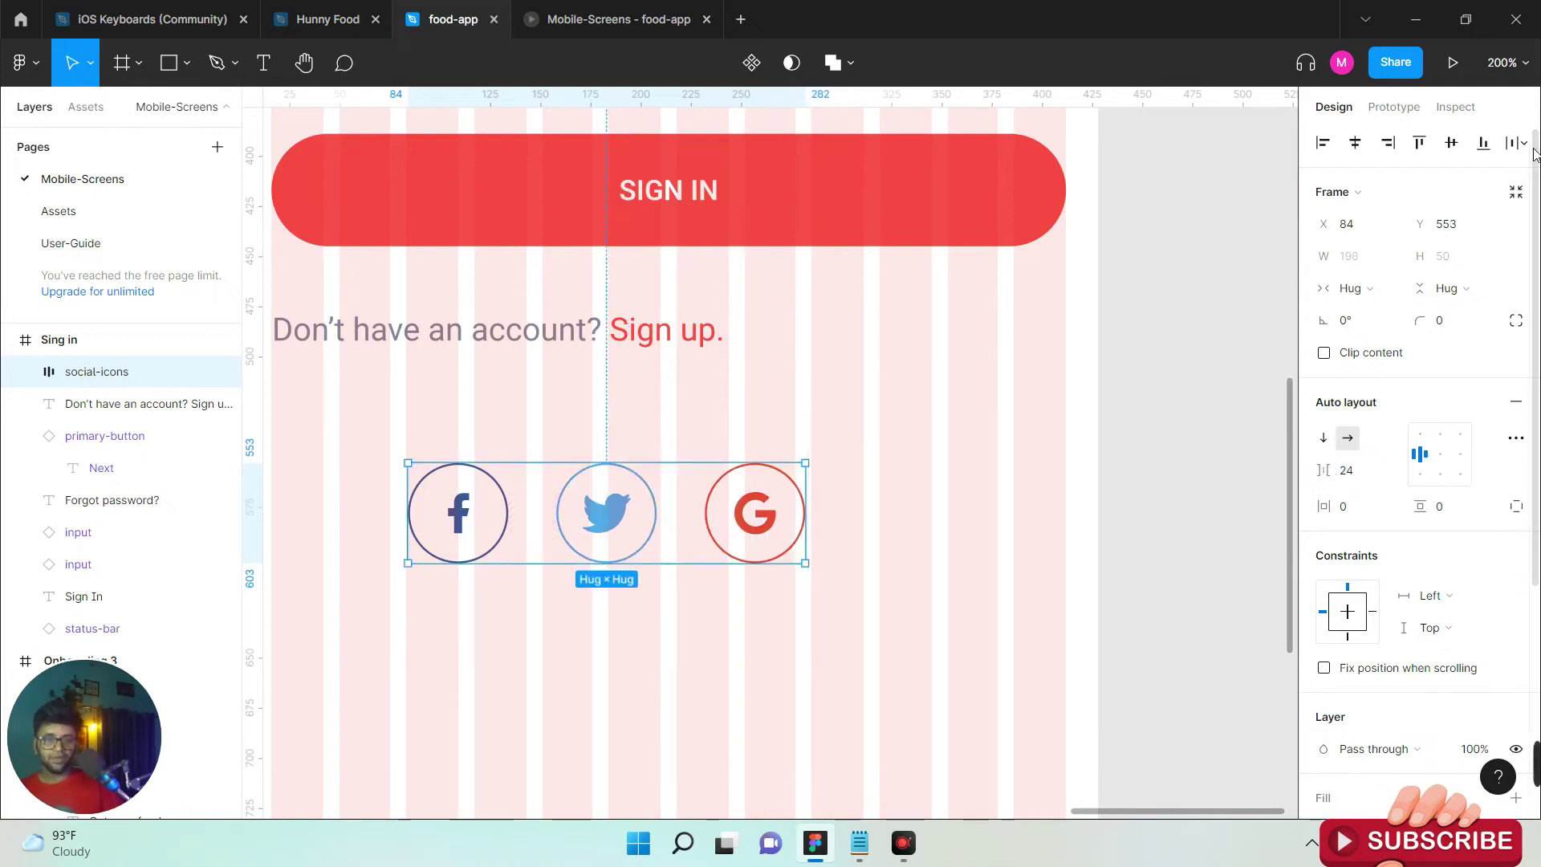
left_click(1355, 144)
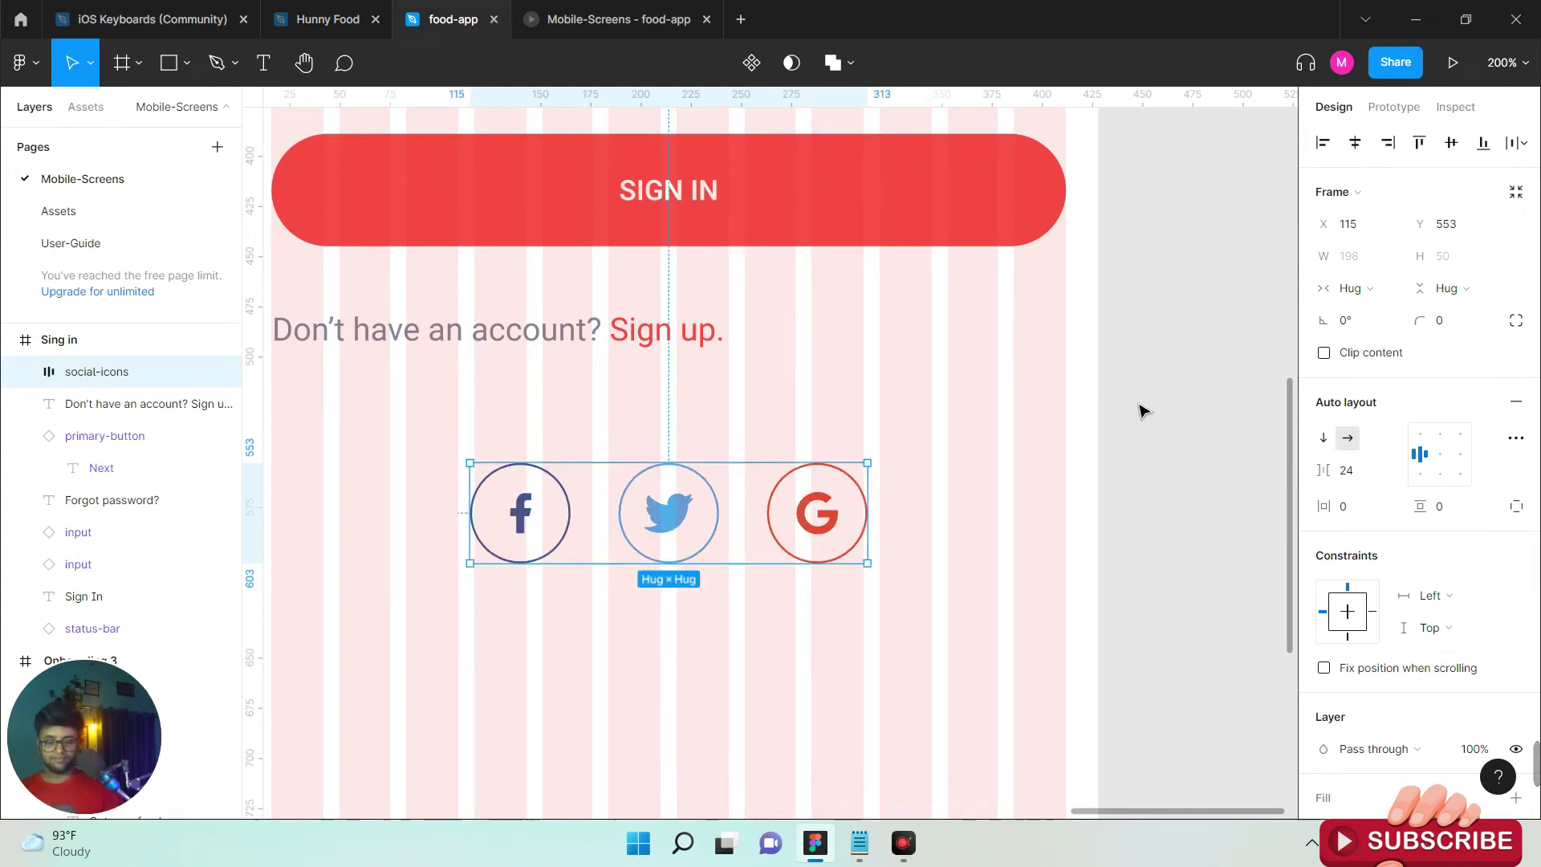
left_click(1144, 411)
key("shift+0")
- Lower the social-icons row to about 80px below the sign-up prompt and tighten spacing to 16
left_click(777, 488)
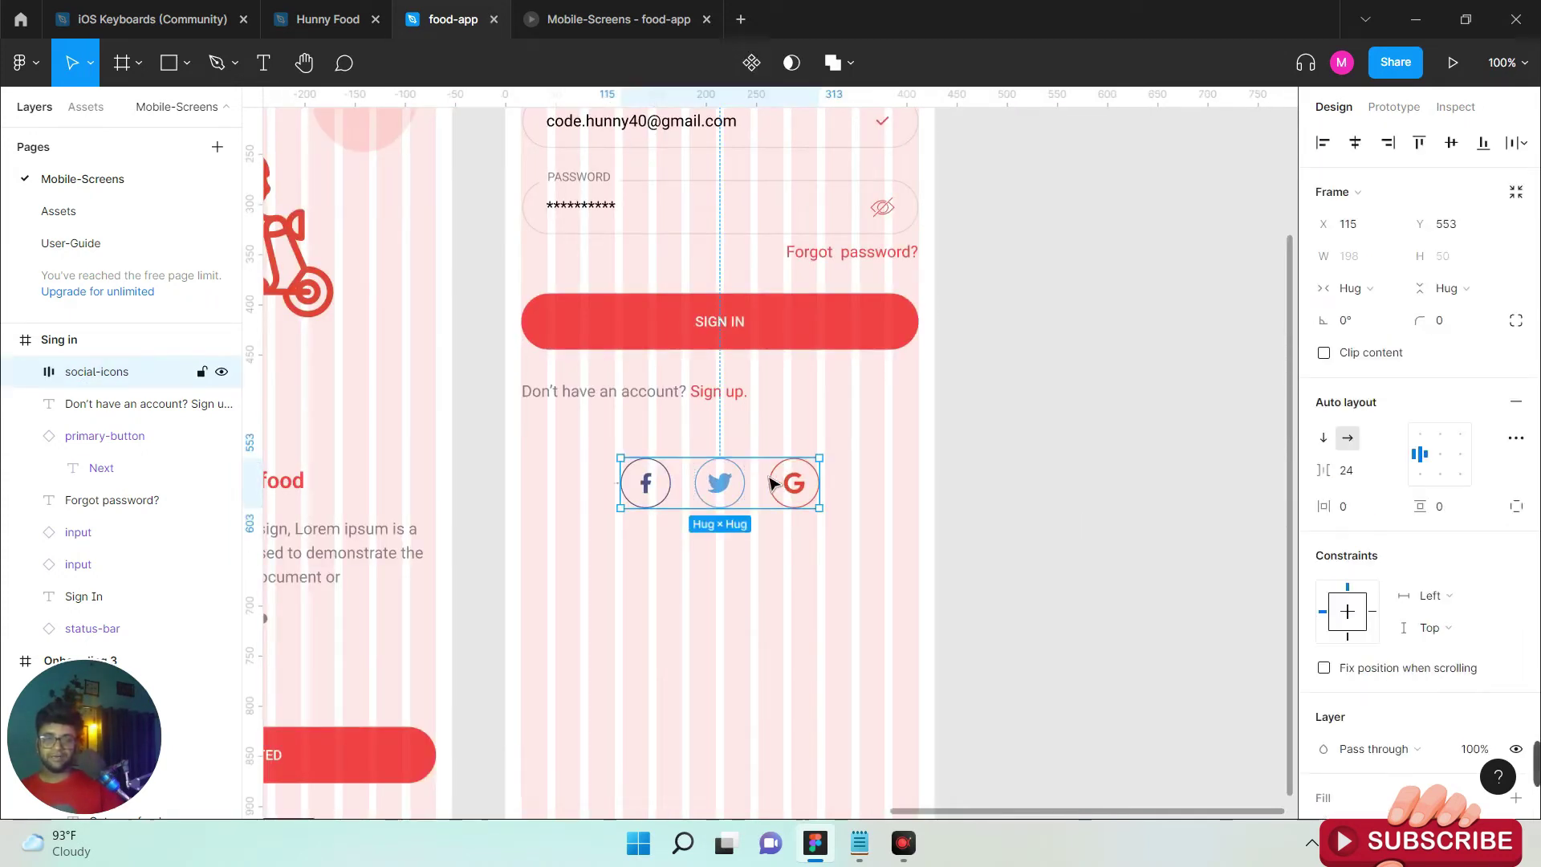
left_click(107, 405, "shift")
left_click(740, 491)
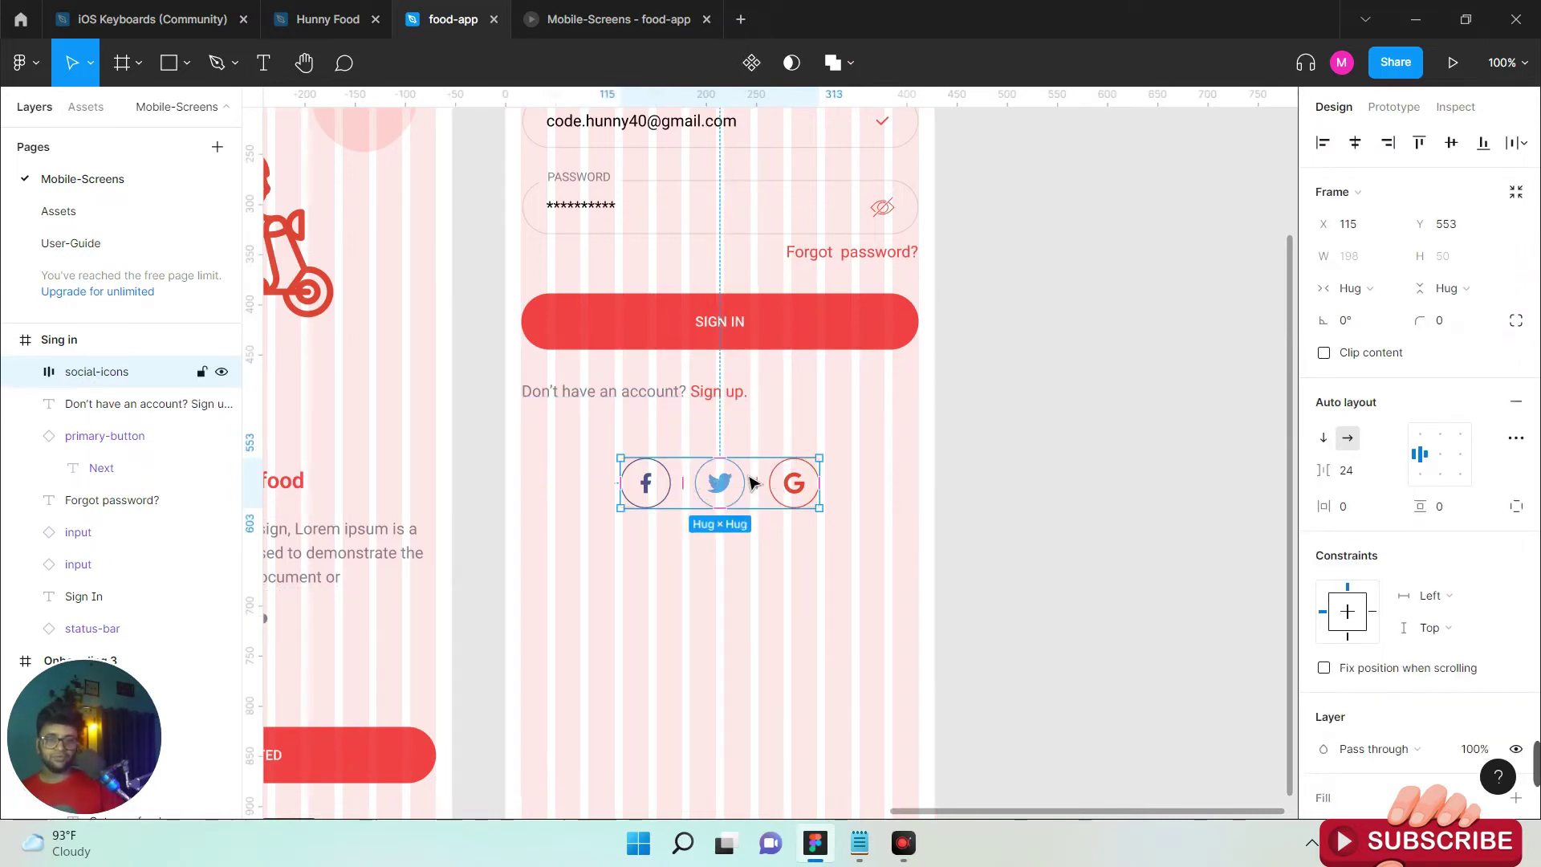
key("shift+Down")
key("shift+Down")
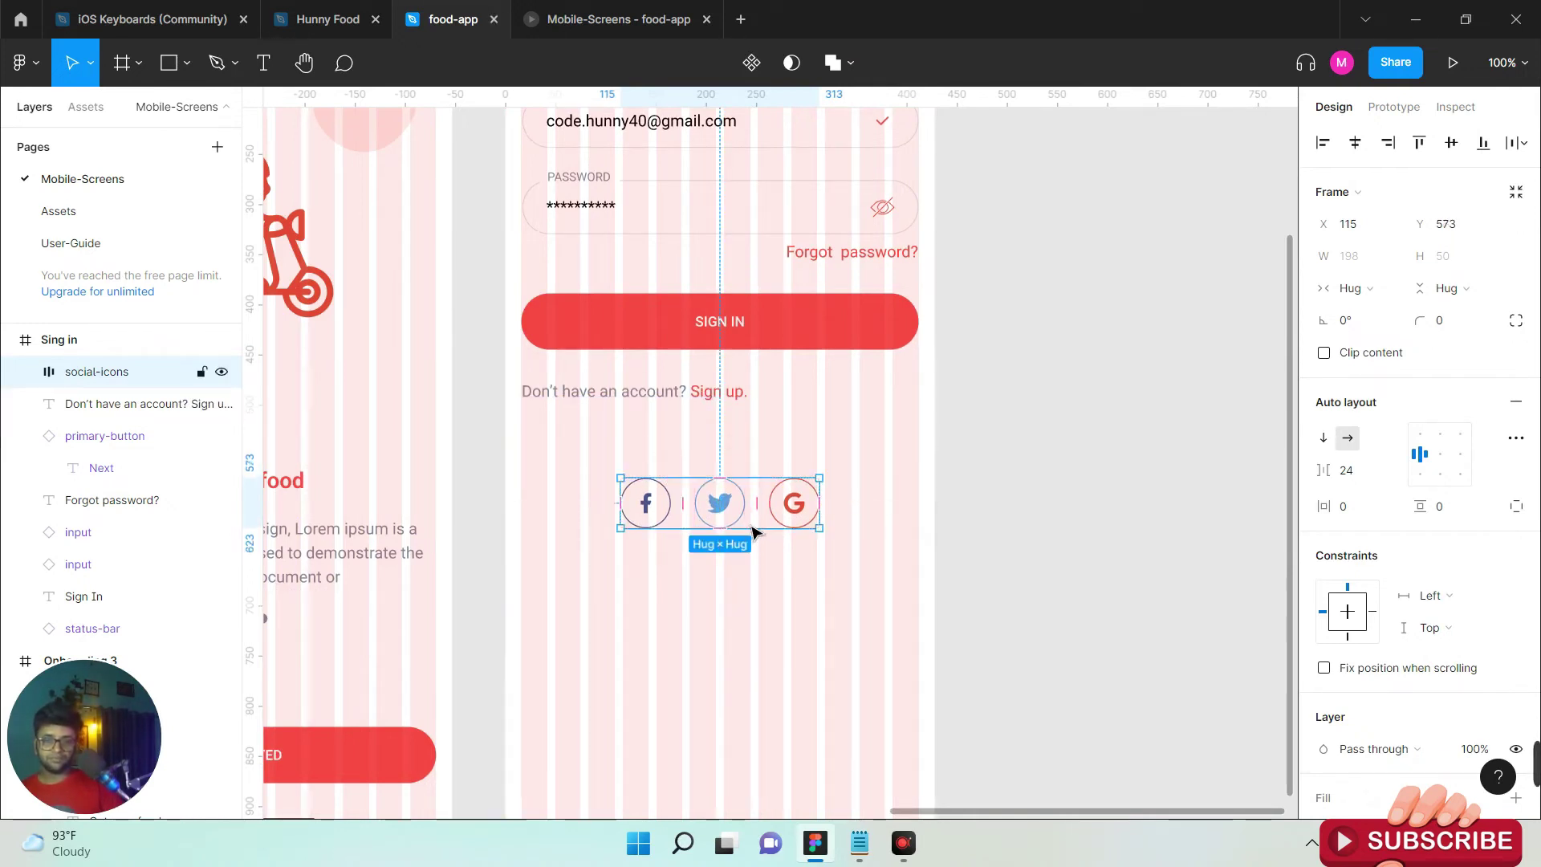
left_click_drag(748, 517, 749, 520)
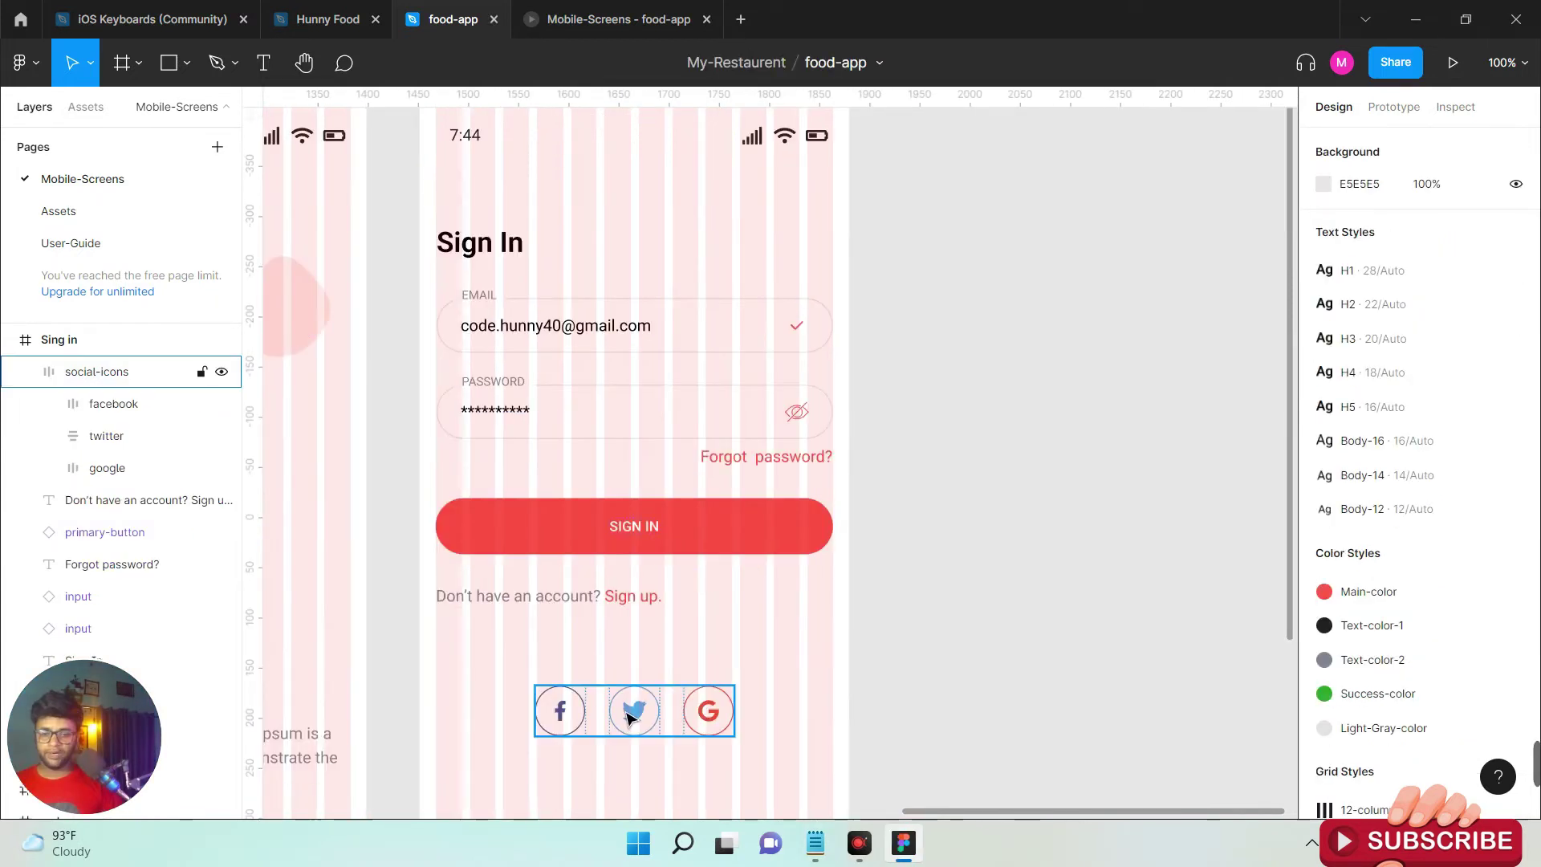
left_click(630, 717)
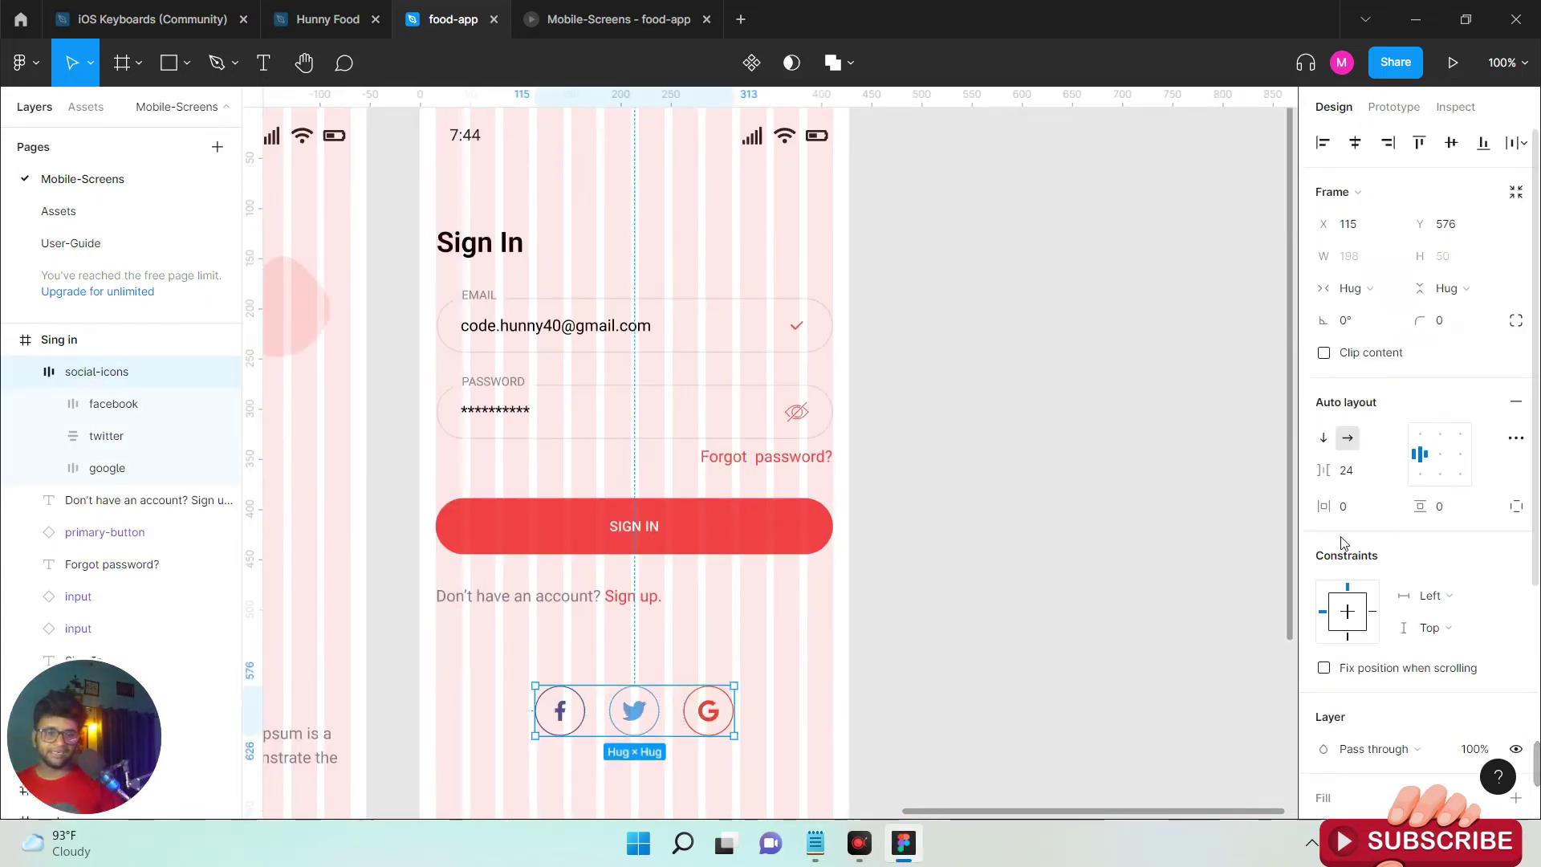
left_click(1337, 472)
key("Return")
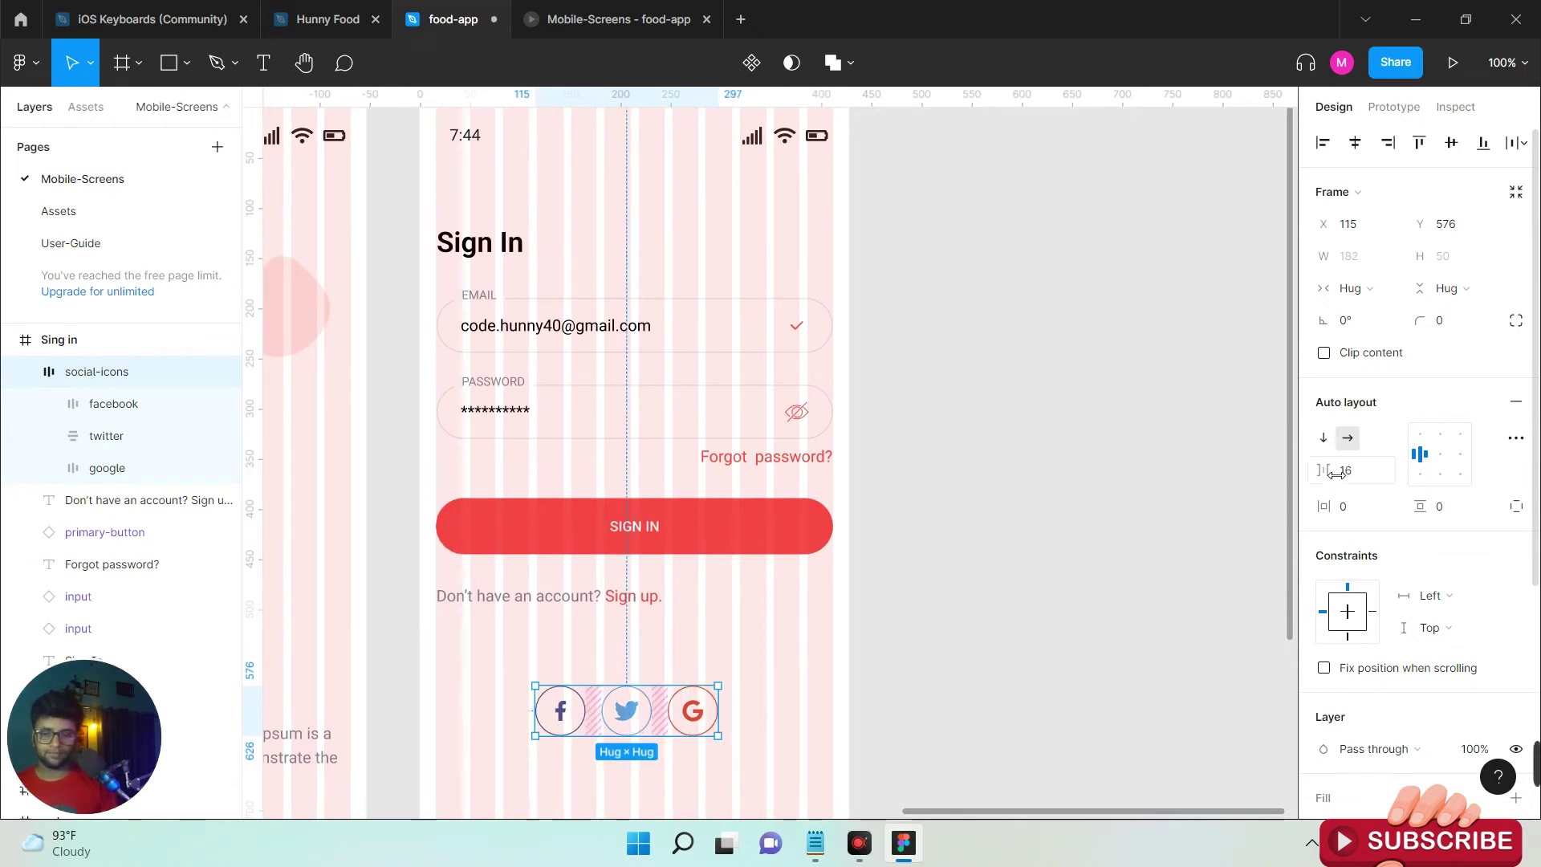
left_click(1043, 532)
- Centre the social-icons row horizontally in the Sign In screen
left_click(697, 712)
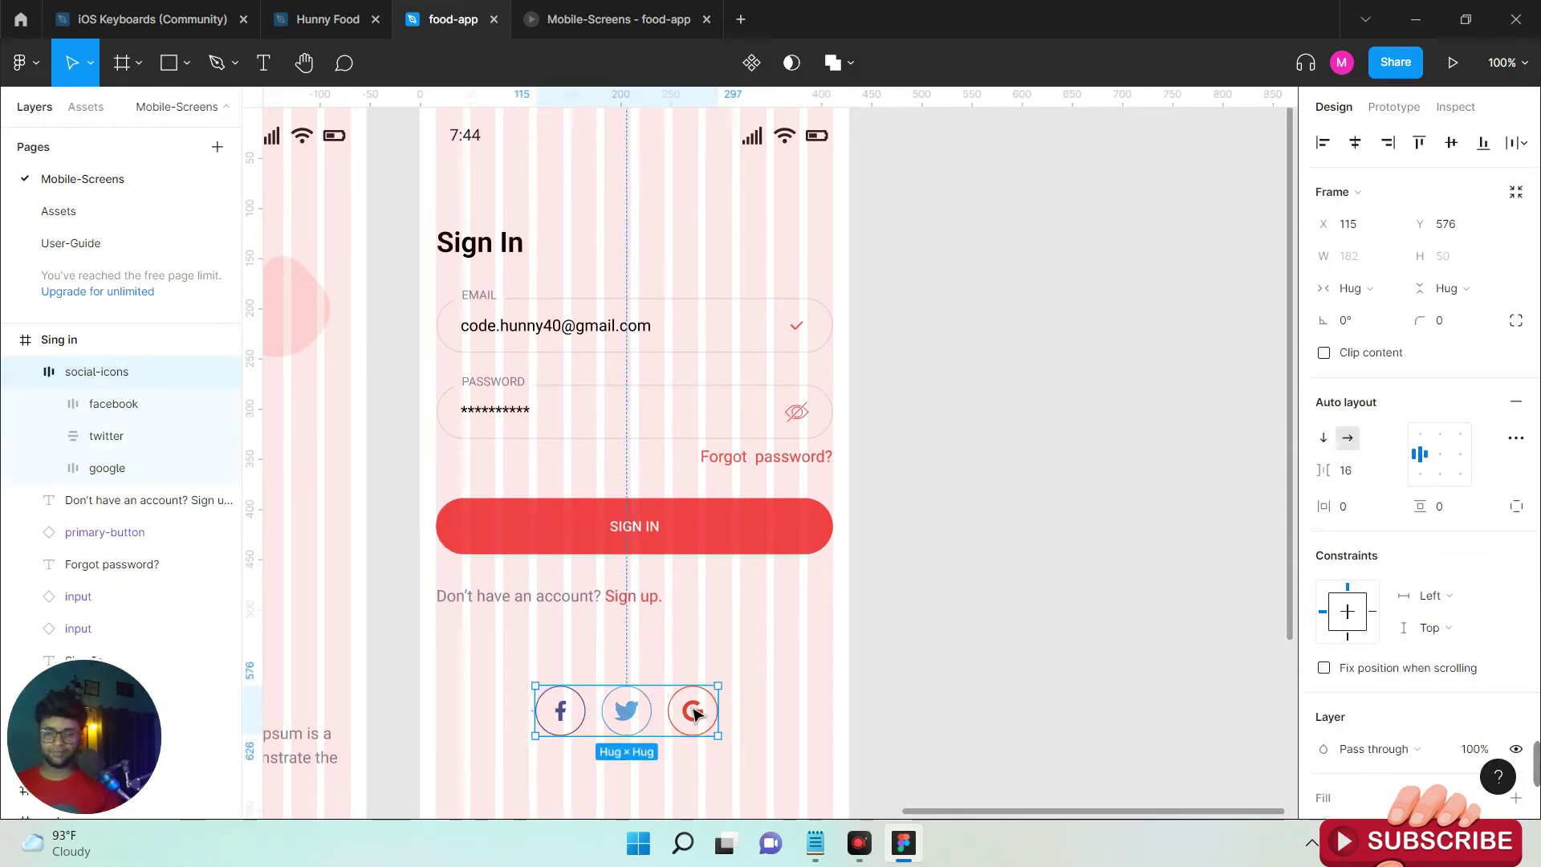
left_click(951, 673)
left_click_drag(883, 678, 891, 333)
scroll(915, 481, "up", 4)
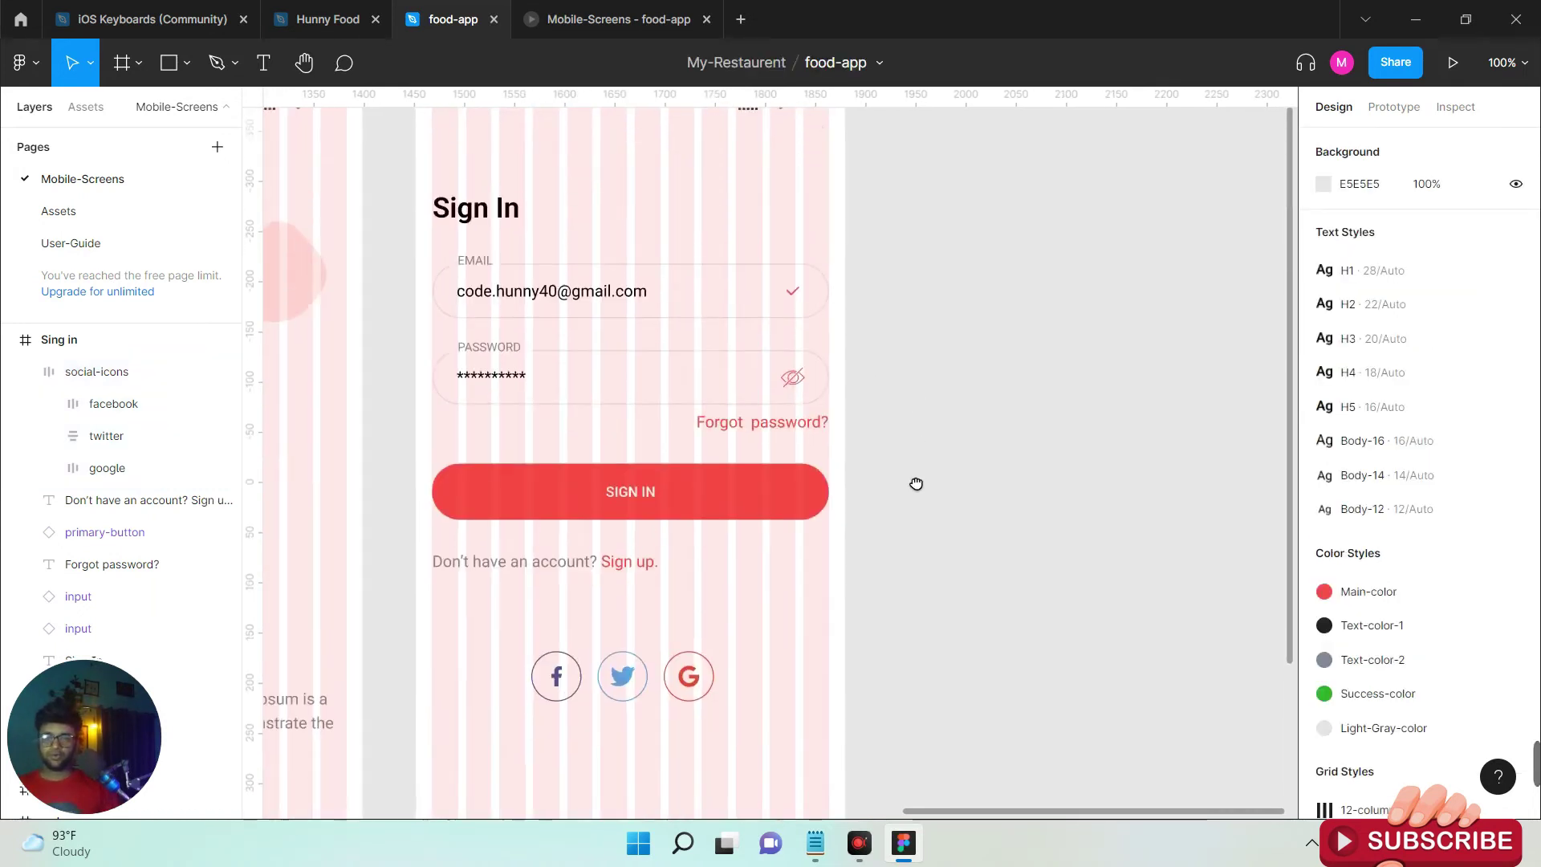
scroll(918, 495, "up", 1)
left_click(671, 713)
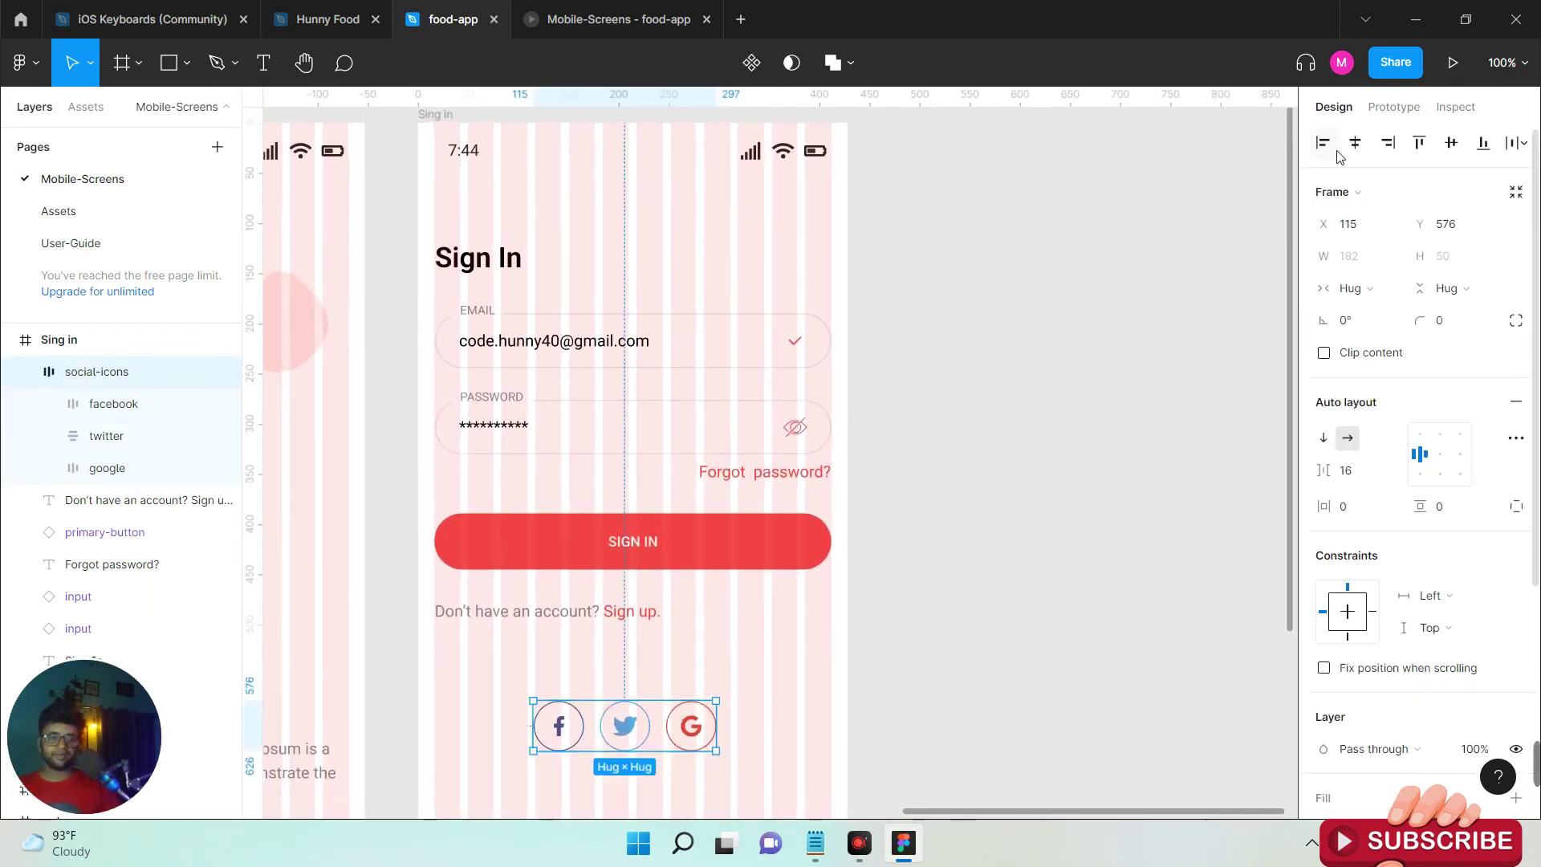
key("alt+h")
left_click(1043, 405)
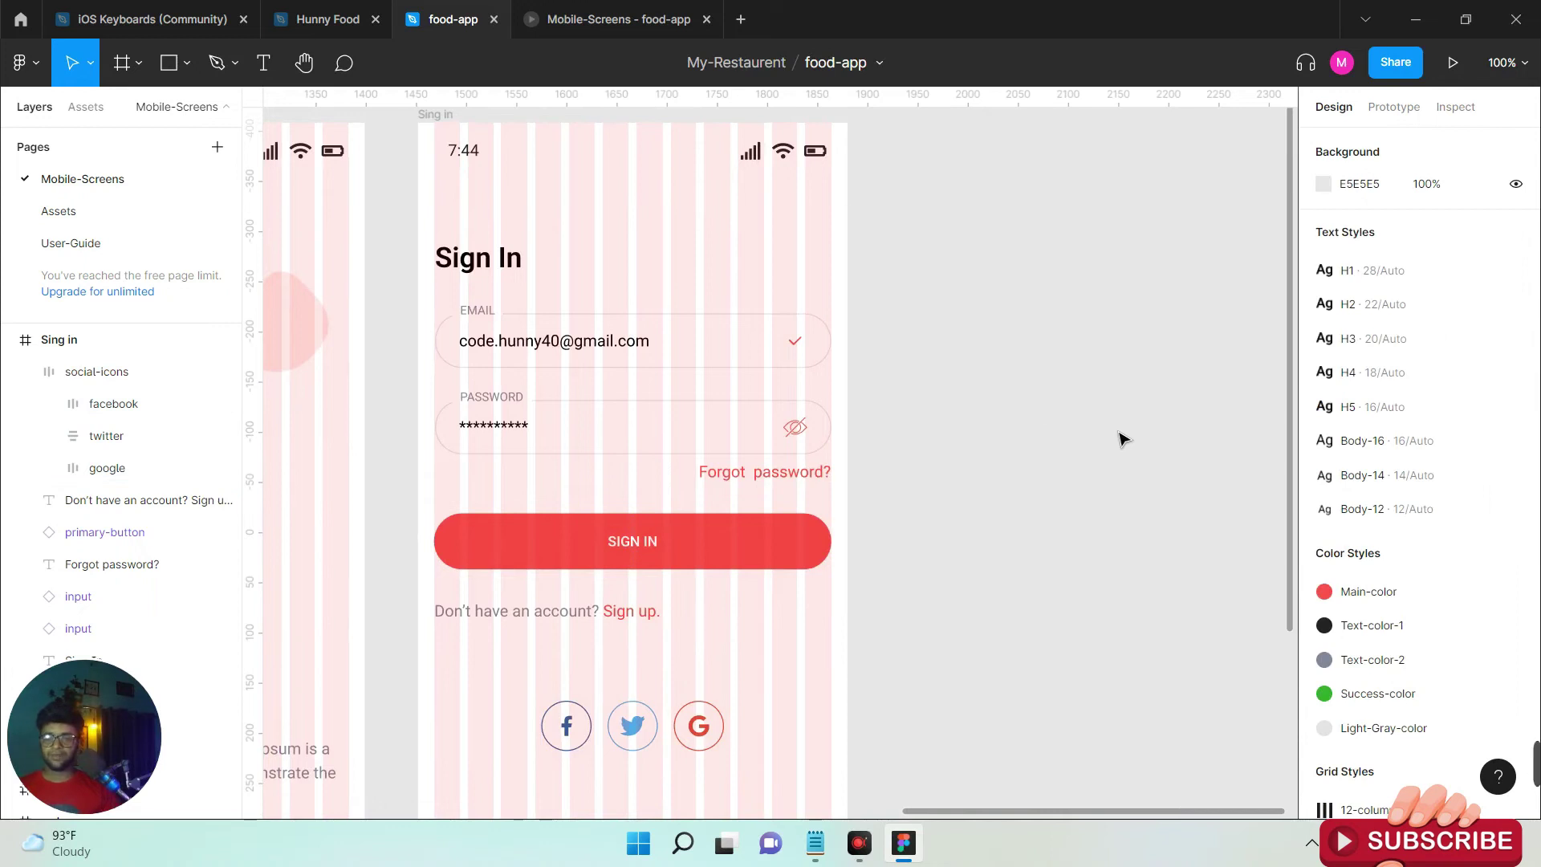
- Hide the layout grids and review the Sign In screen in the prototype preview
scroll(936, 406, "down", 5)
left_click_drag(936, 406, 948, 451)
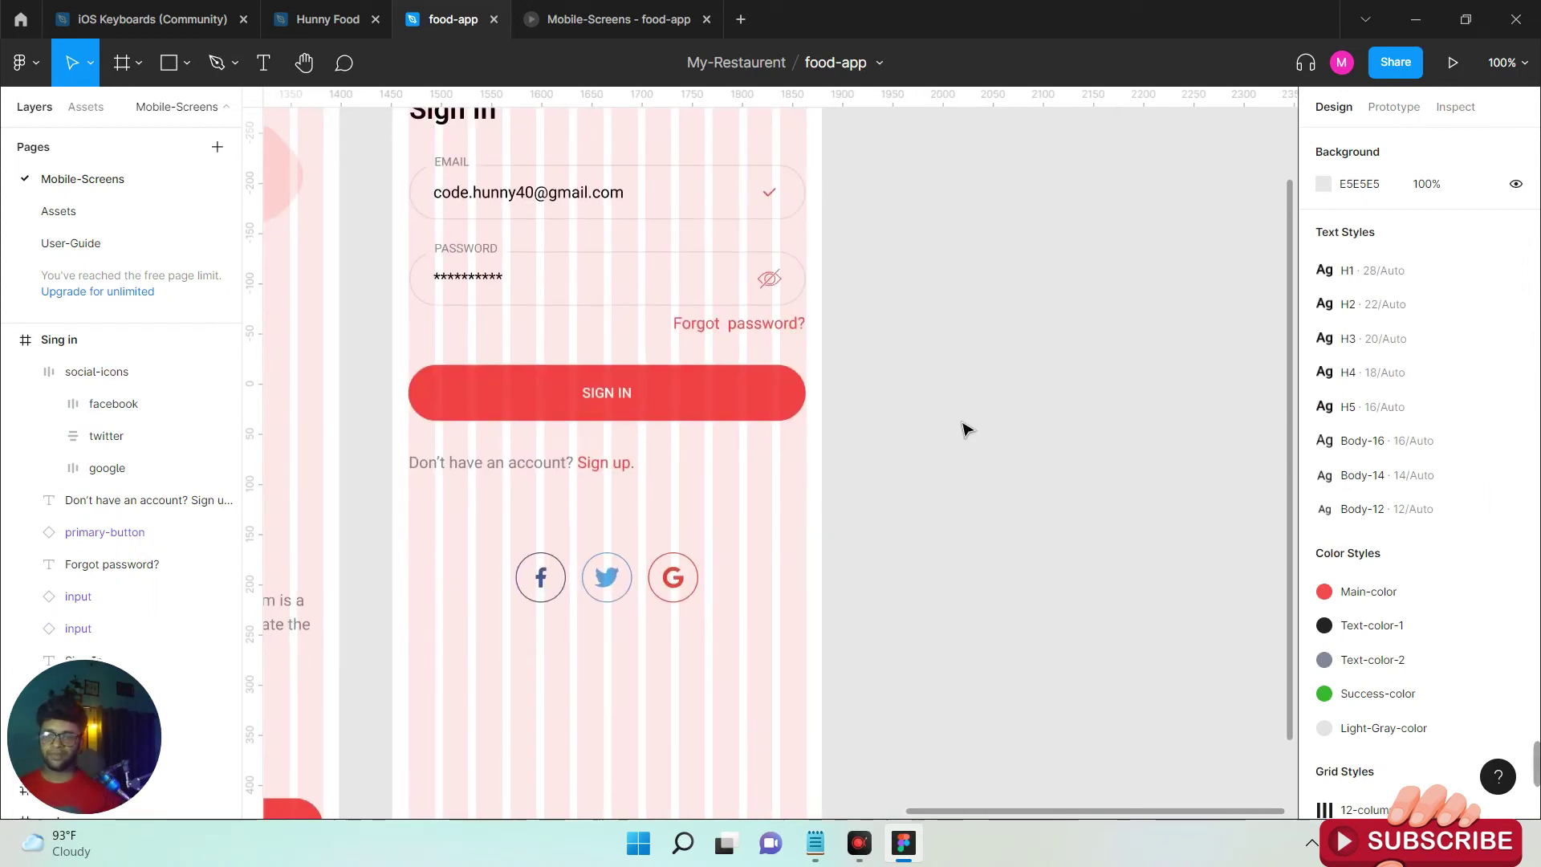
scroll(1153, 392, "up", 10)
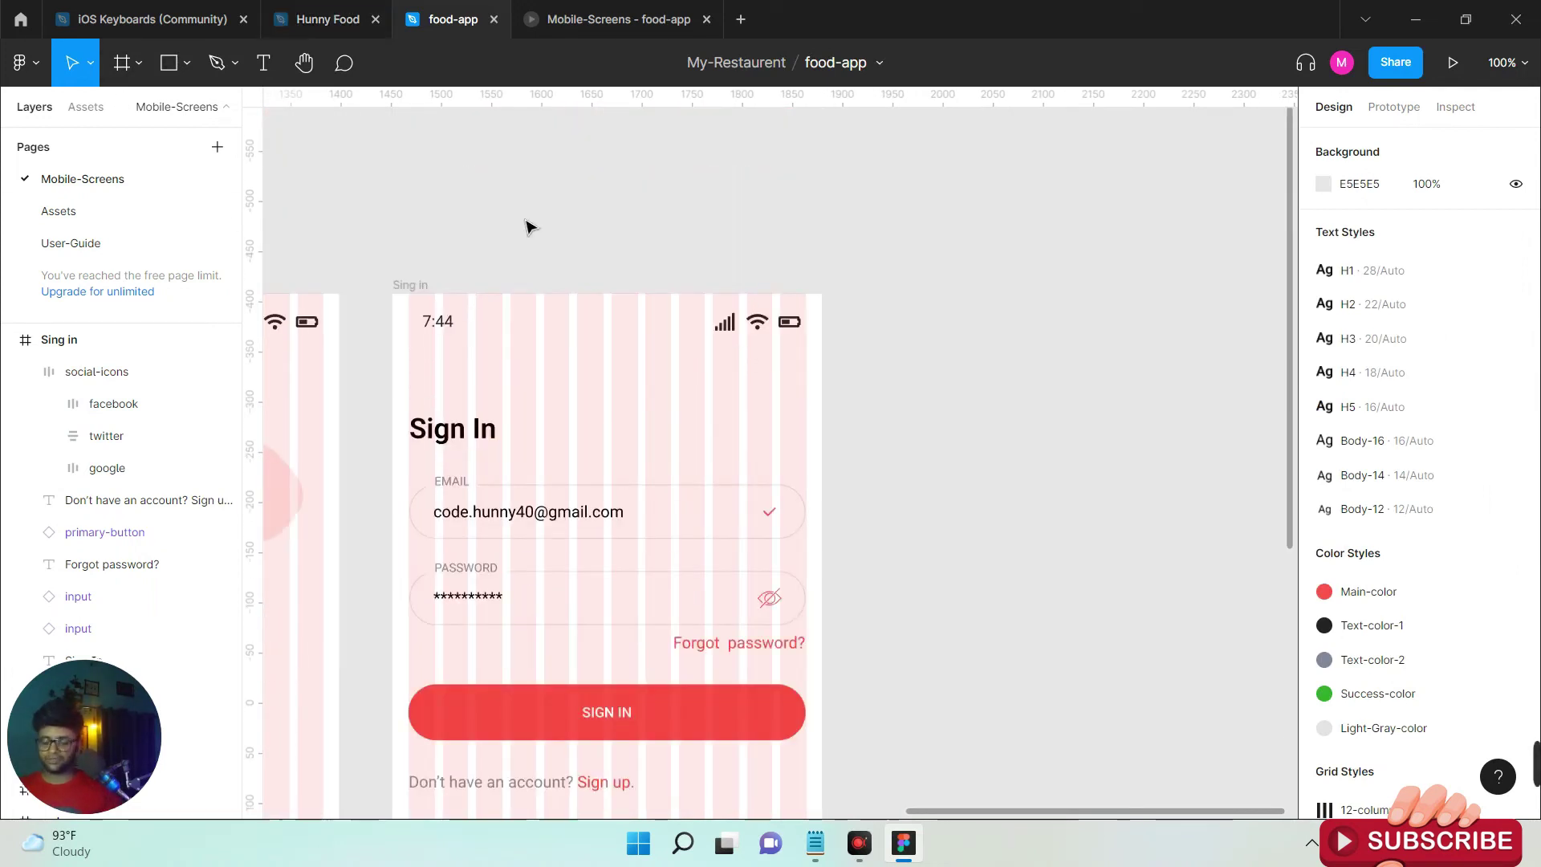
key("ctrl+shift+4")
scroll(907, 322, "down", 10)
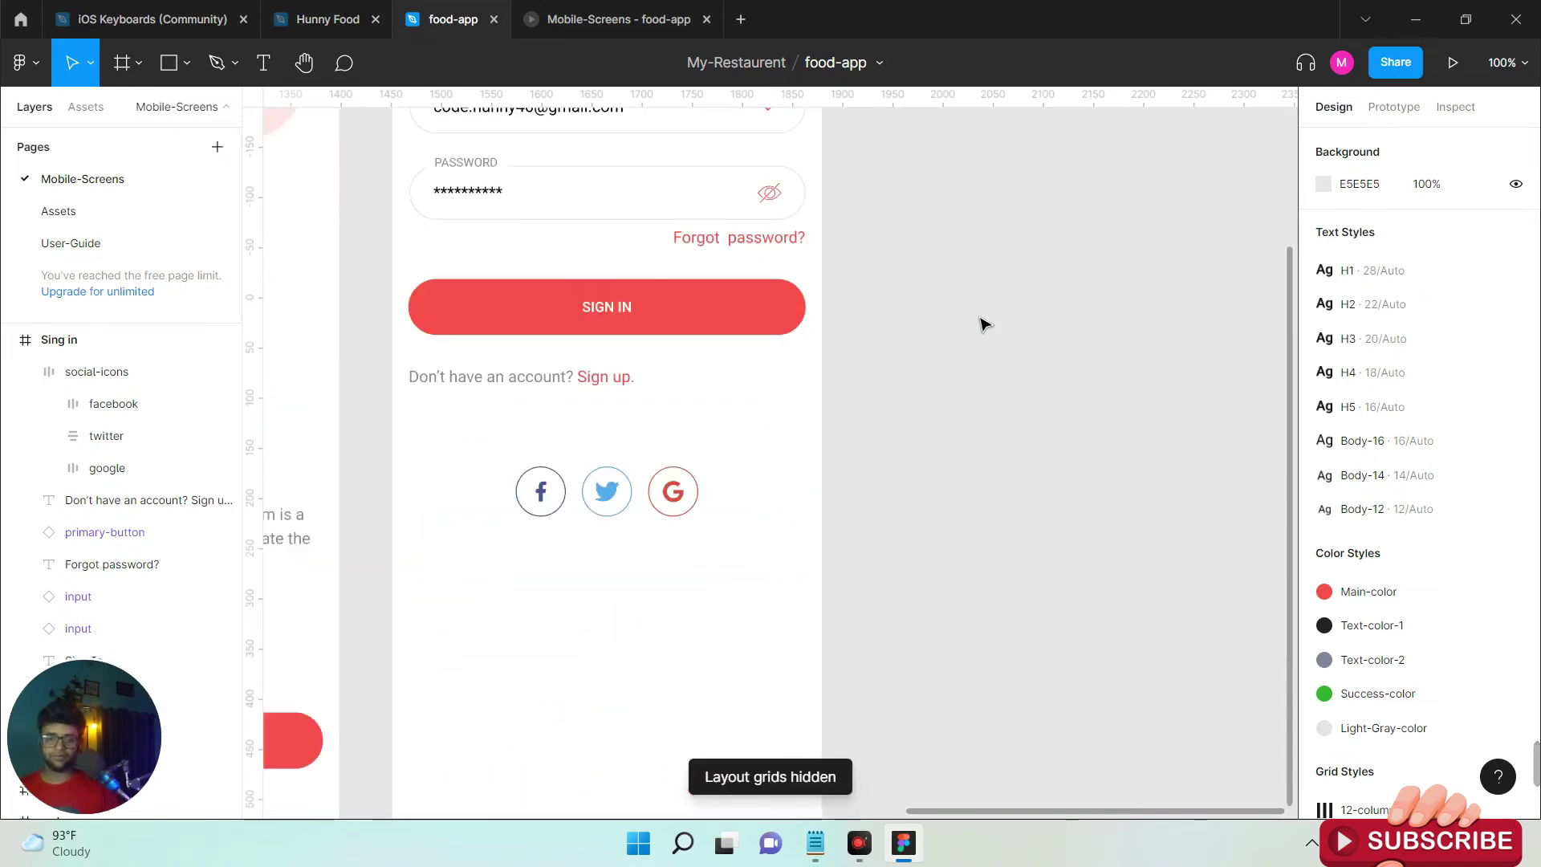
left_click(632, 20)
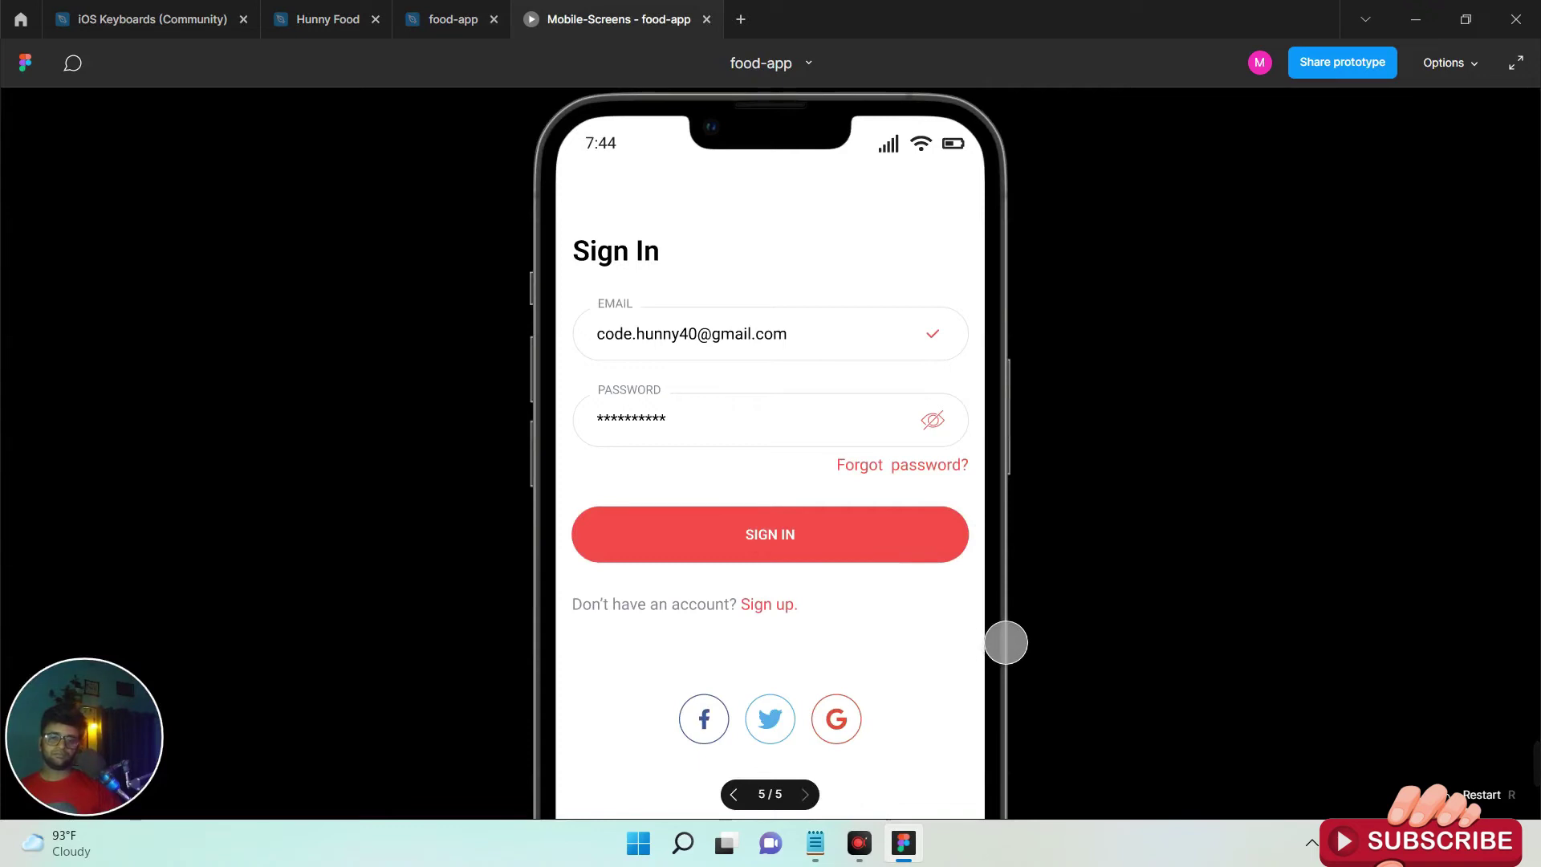
scroll(1193, 602, "down", 4)
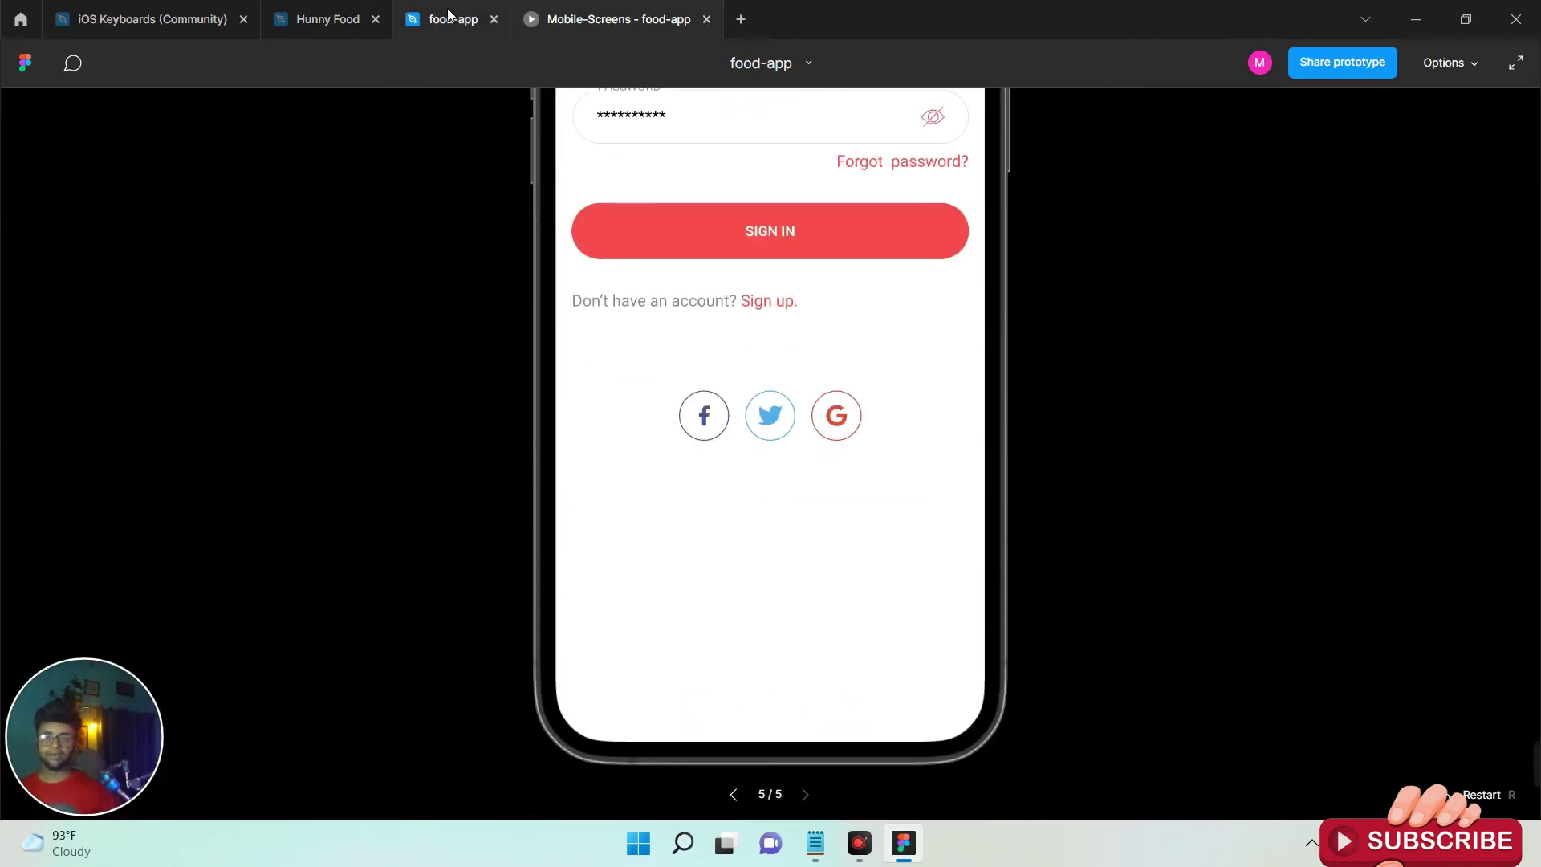
left_click(453, 19)
scroll(812, 508, "down", 5)
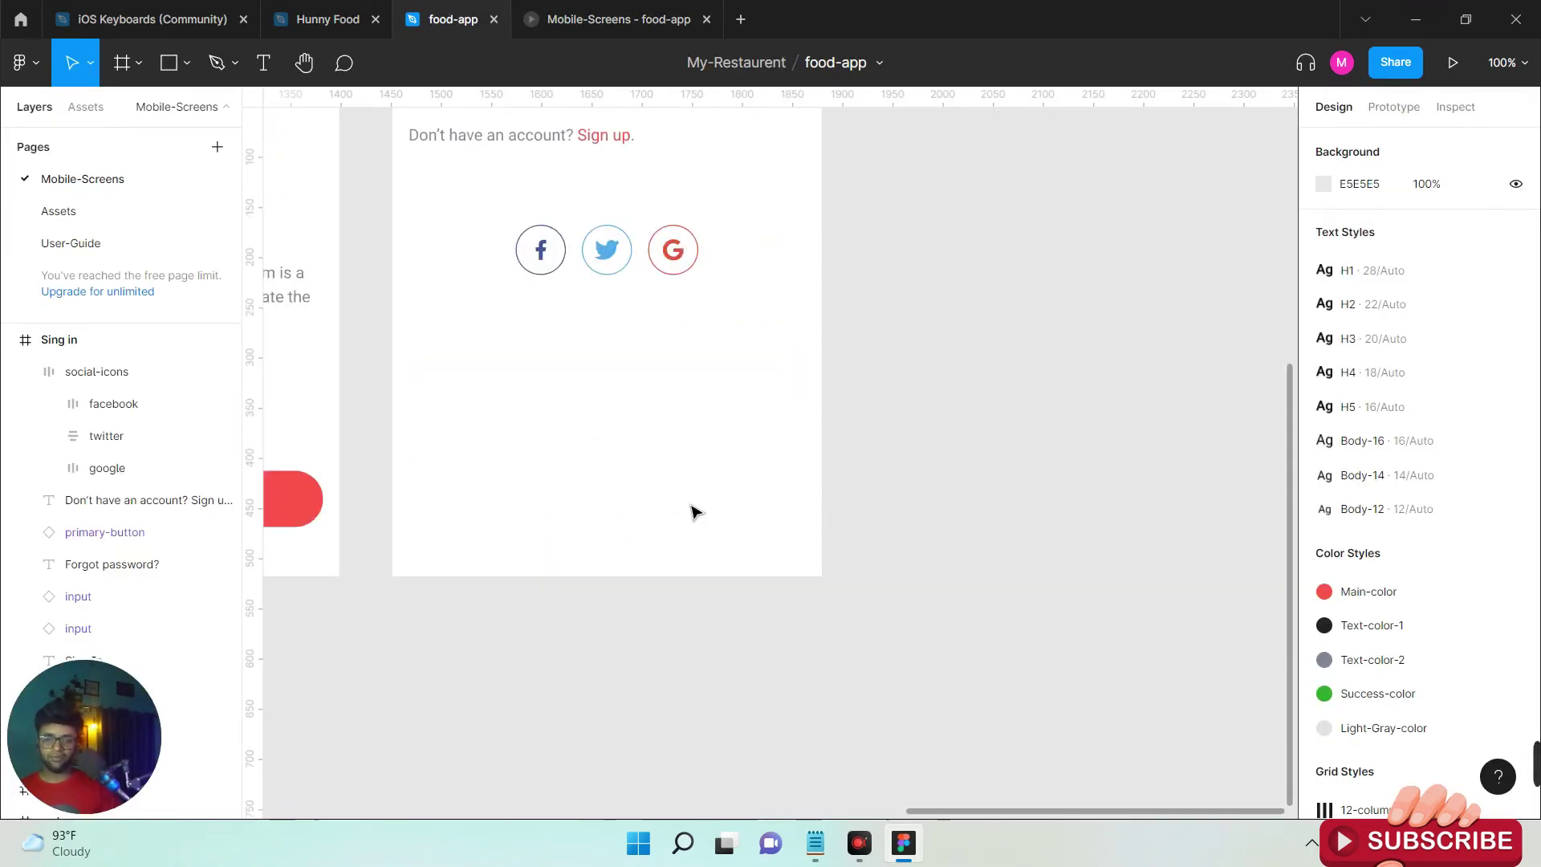
- Place a Home-Indicator component from Assets at the bottom of the Sign In screen
left_click(86, 106)
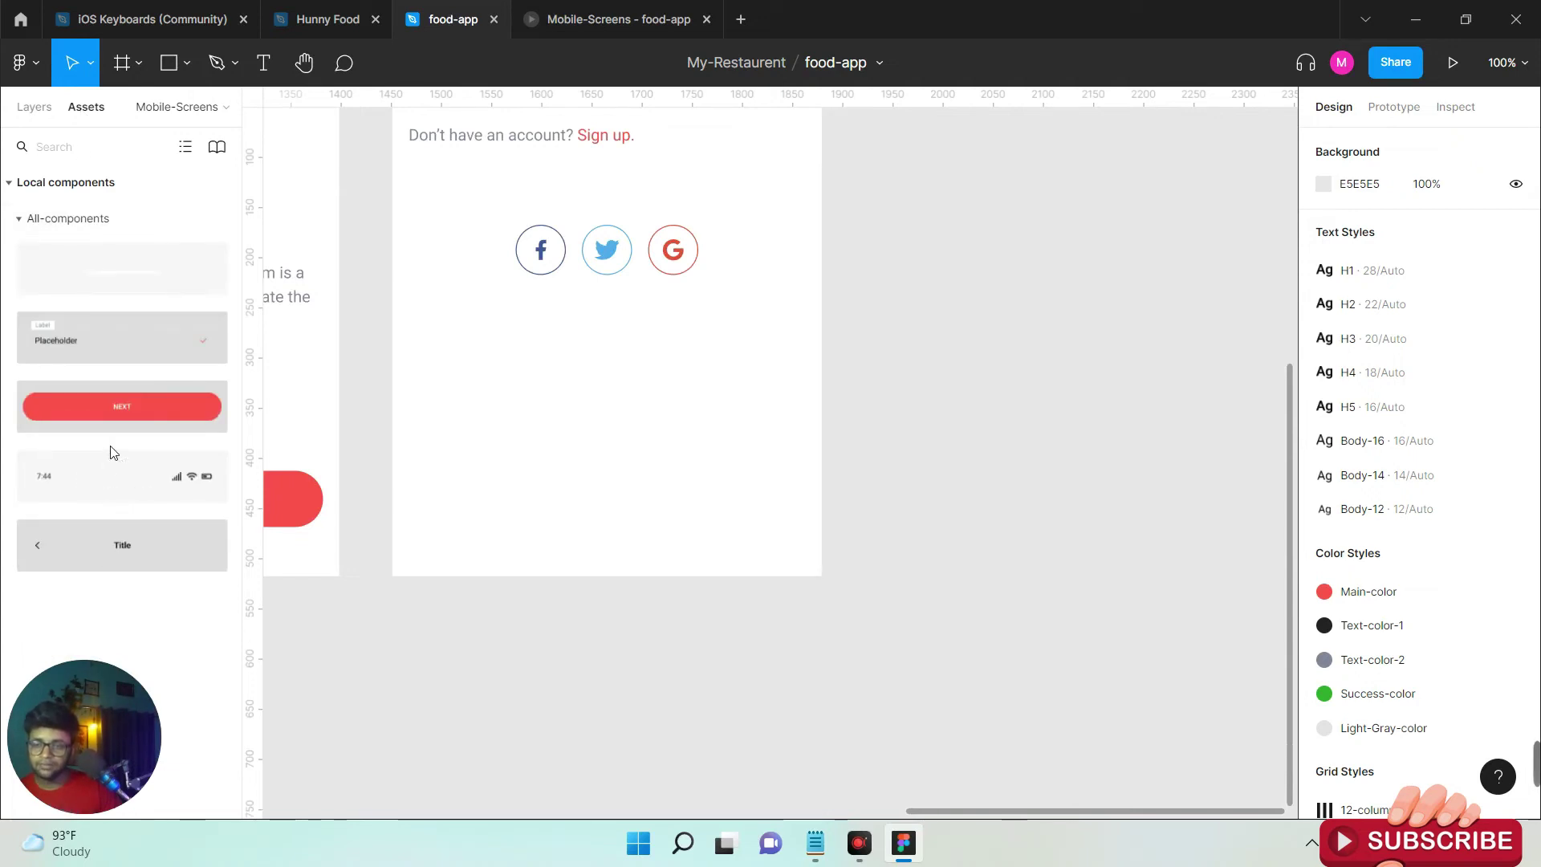
mouse_move(108, 277)
left_mouse_down()
mouse_move(642, 547)
mouse_move(588, 560)
left_mouse_up()
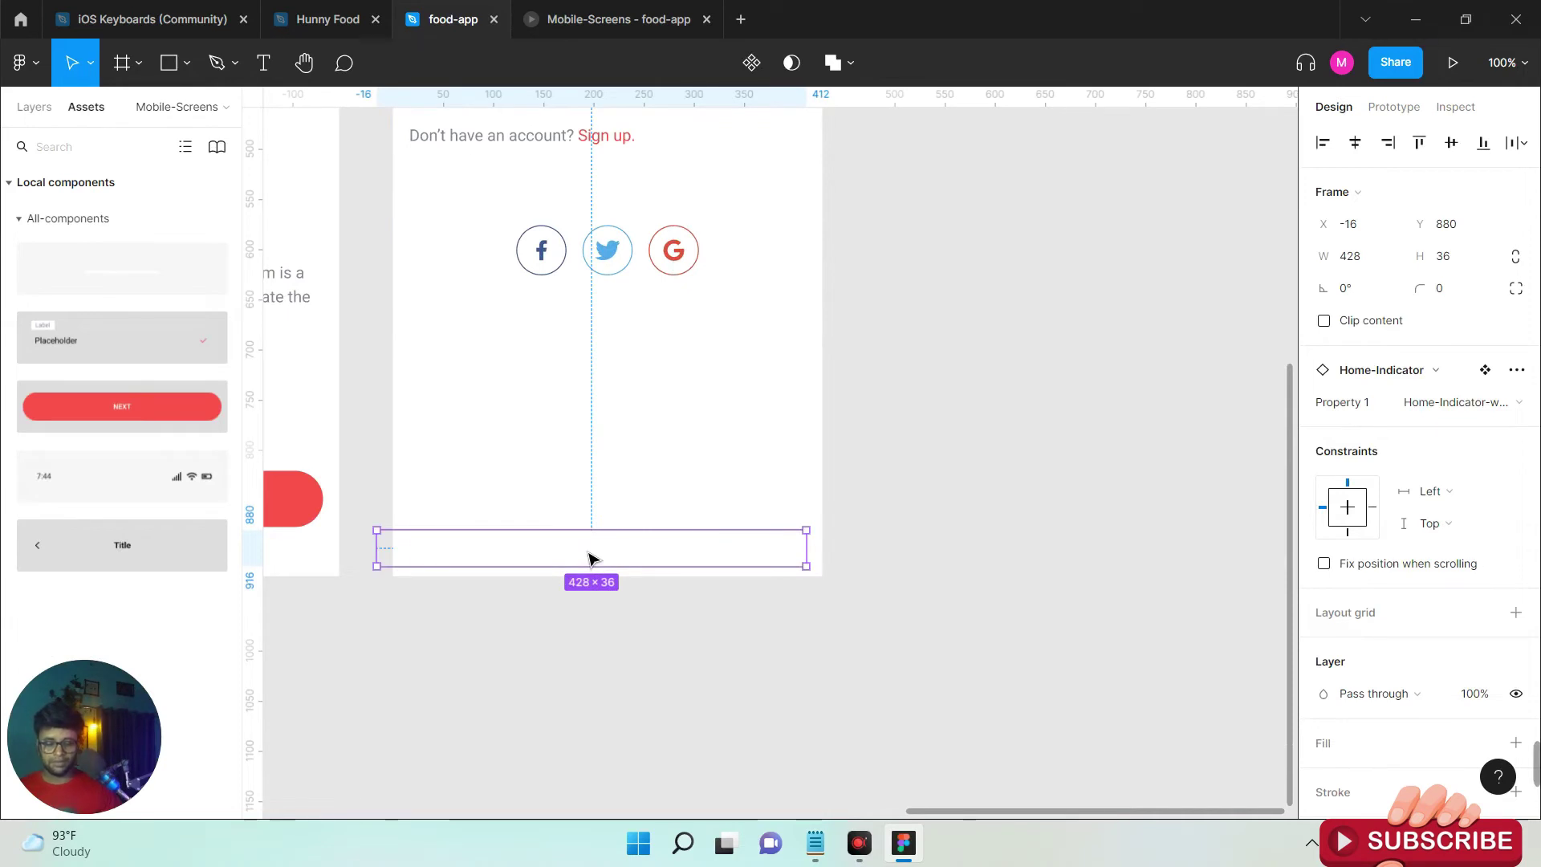
key("minus")
left_click(34, 107)
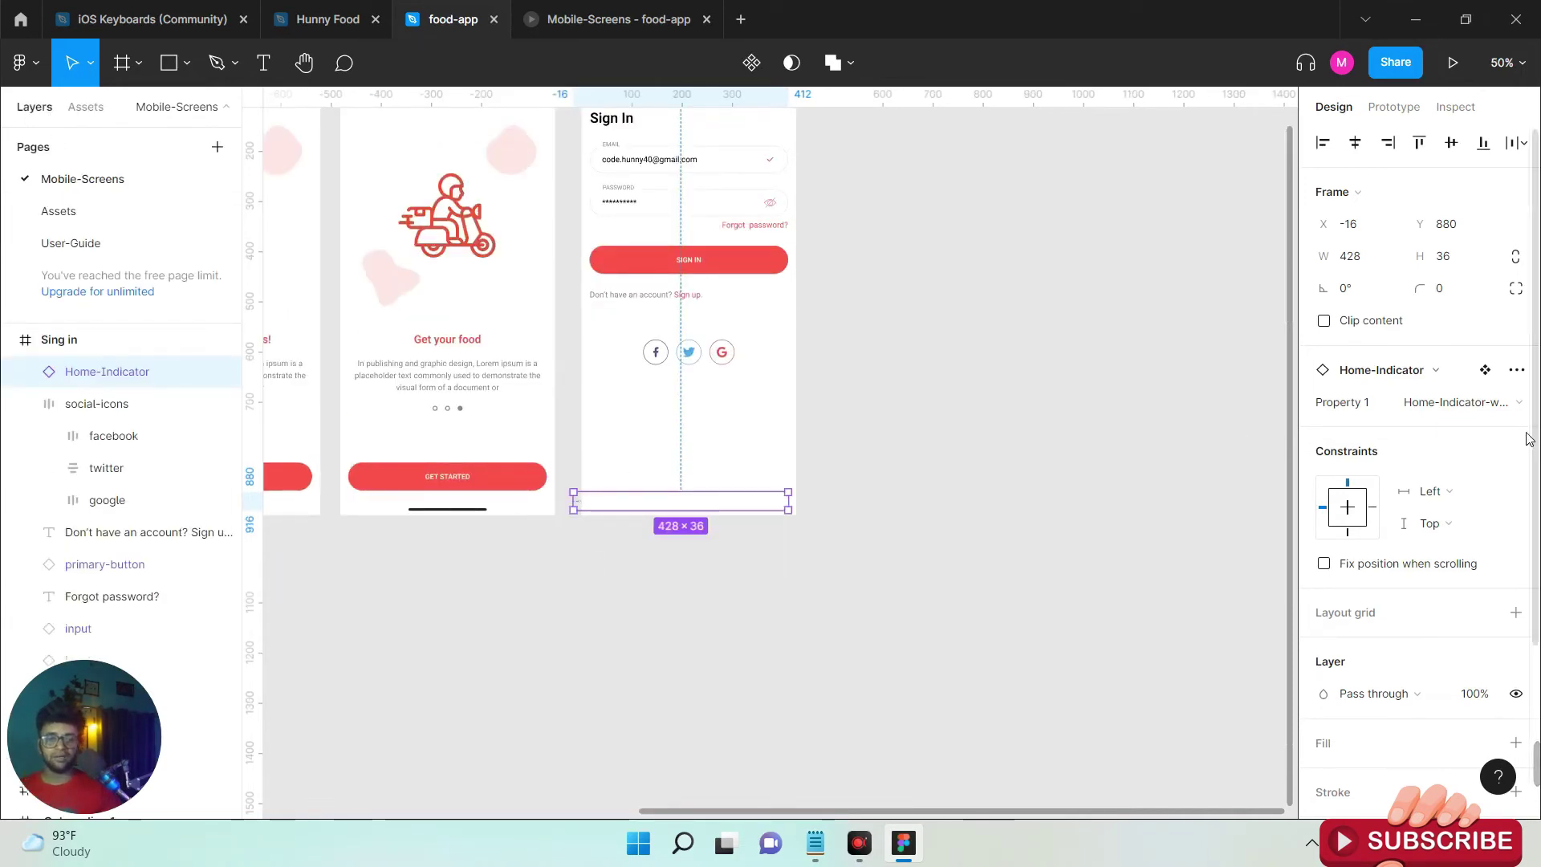
- Switch the home indicator to black, centre it horizontally and nudge it to the bottom edge
left_click(1490, 402)
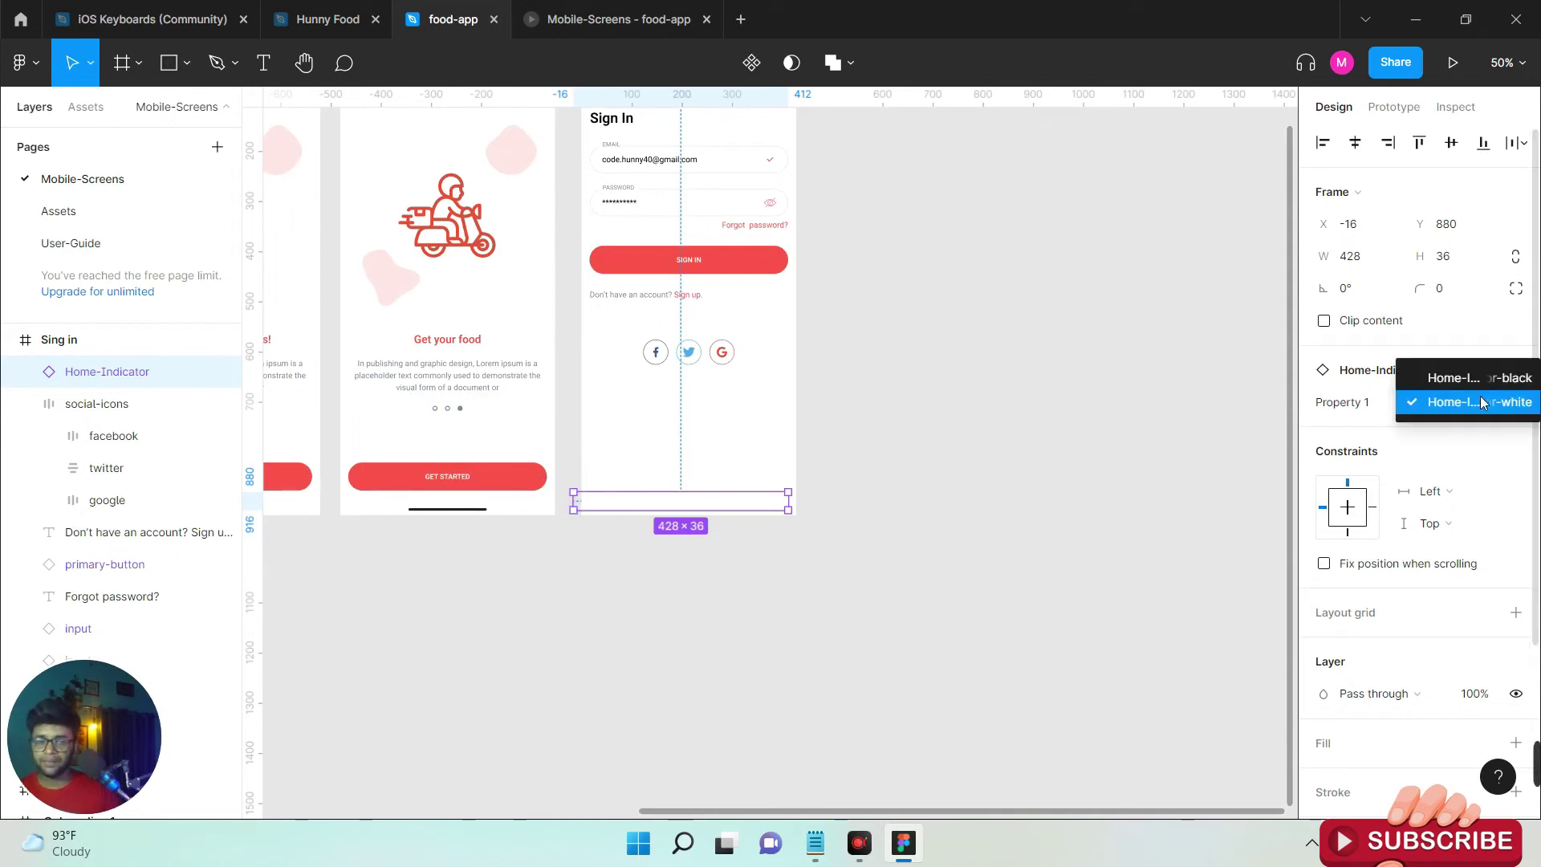
left_click(1476, 378)
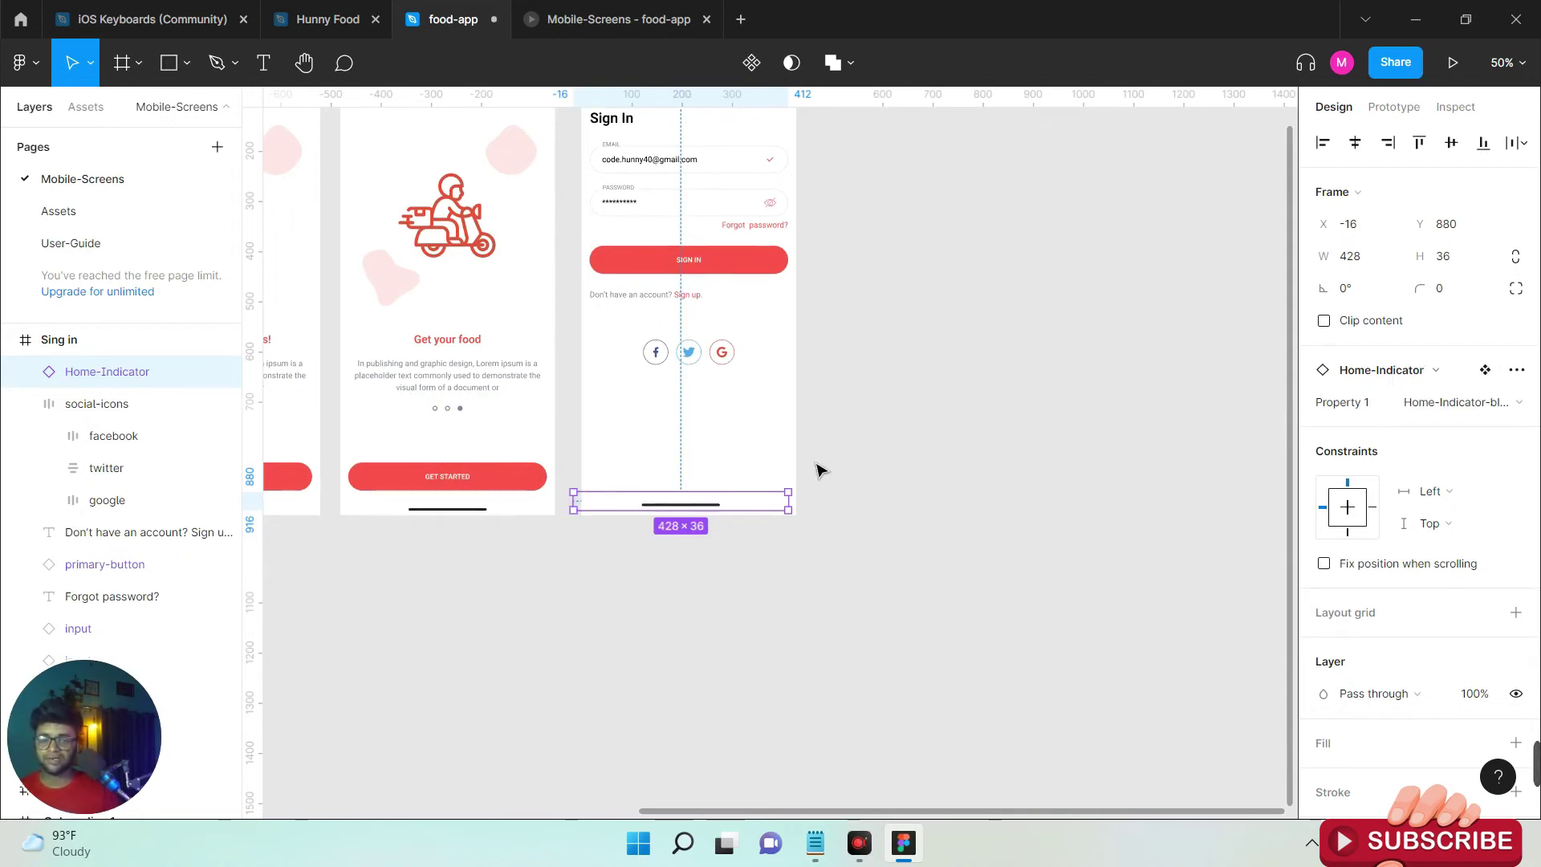
left_click(1356, 143)
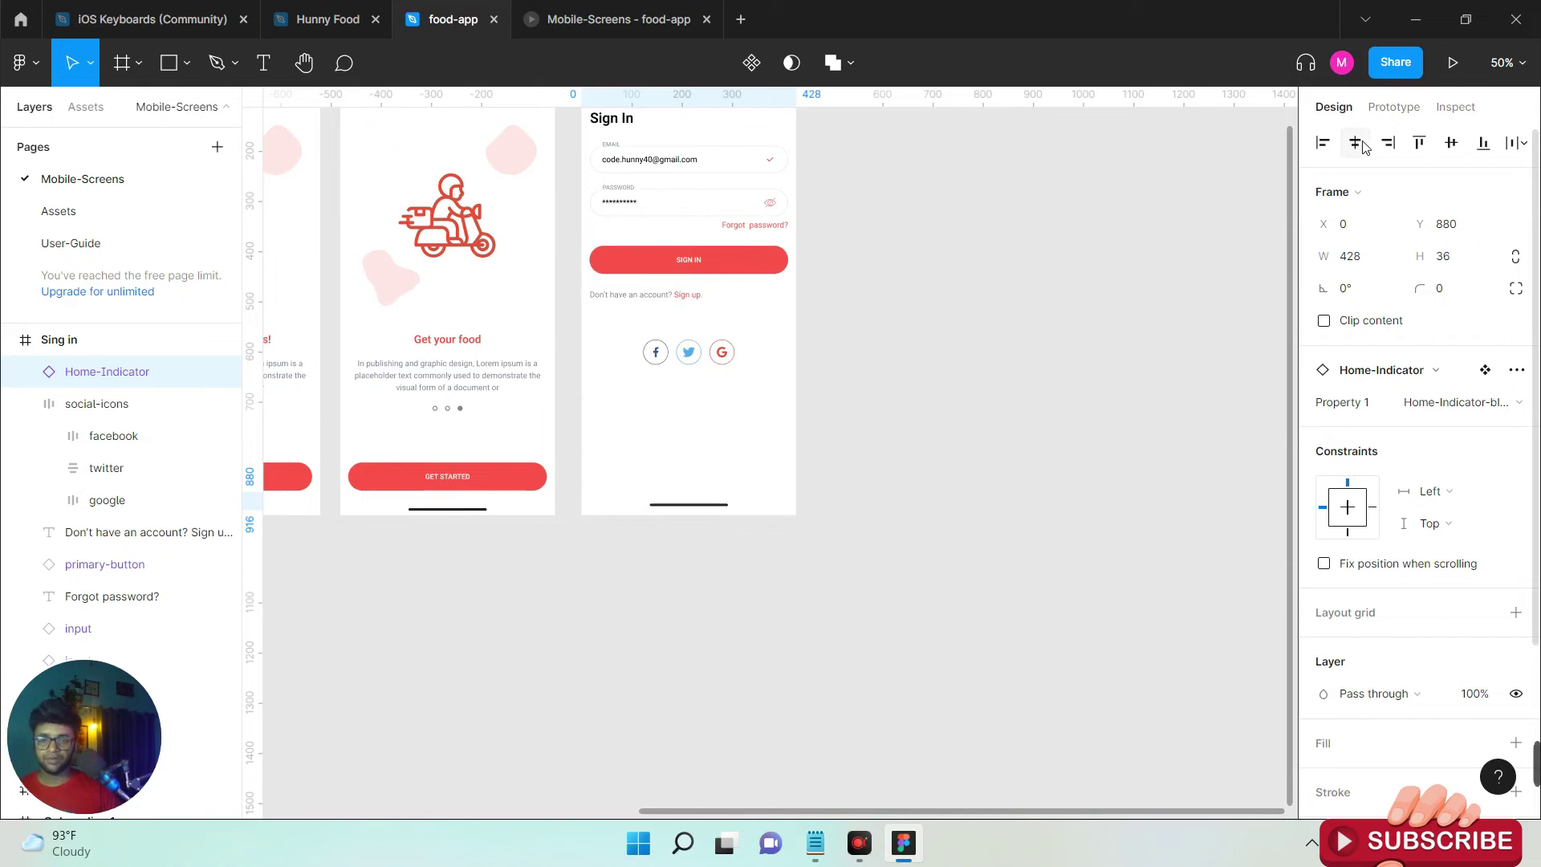
key("ctrl+plus")
key("ctrl+plus")
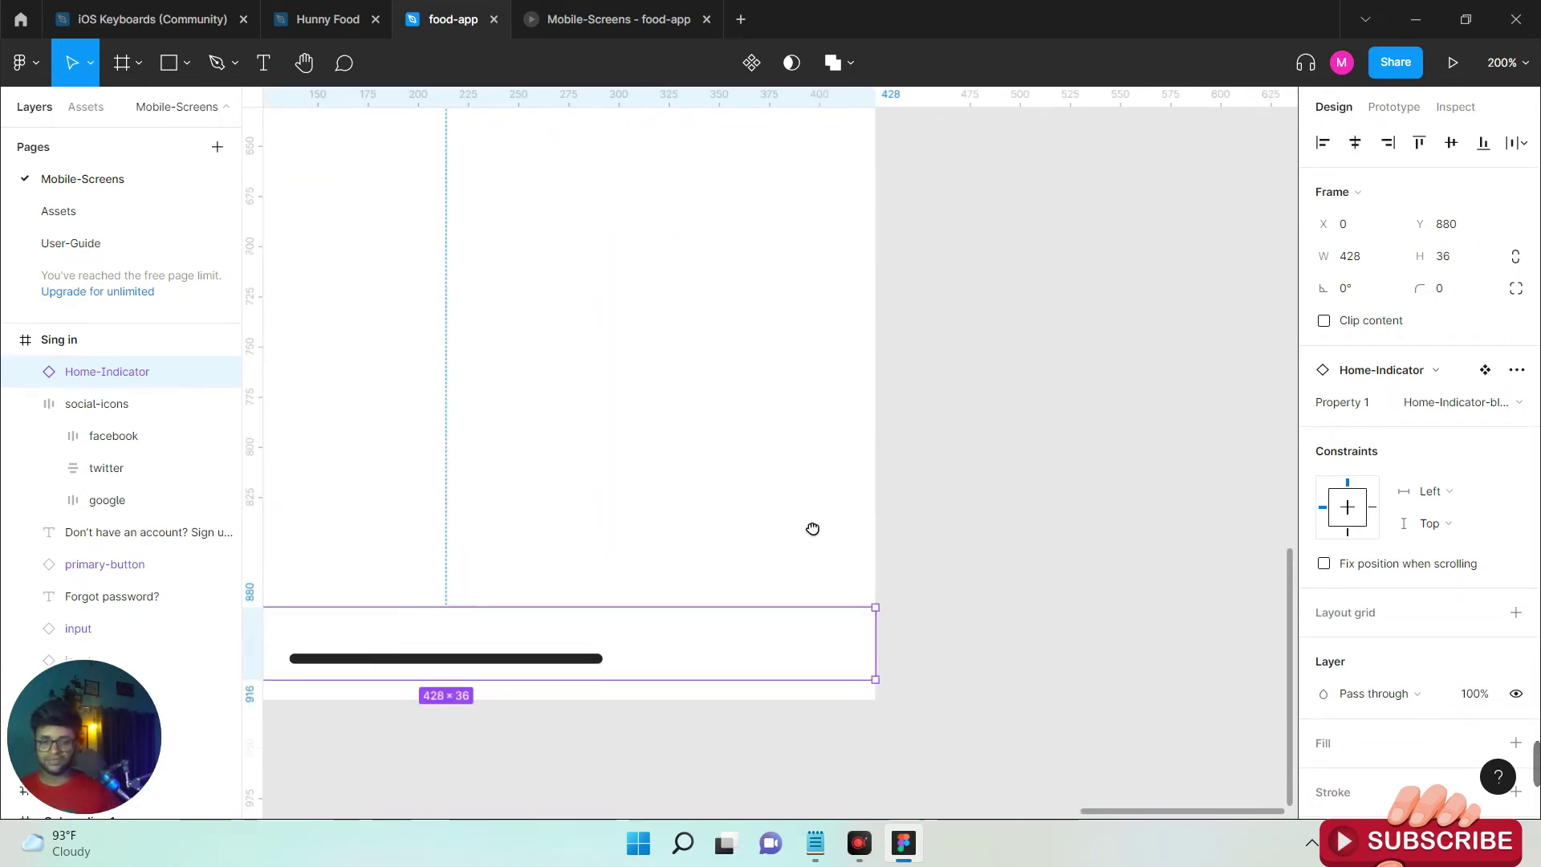
scroll(819, 554, "down", 2)
key("Down")
key("Down")
key("Down")
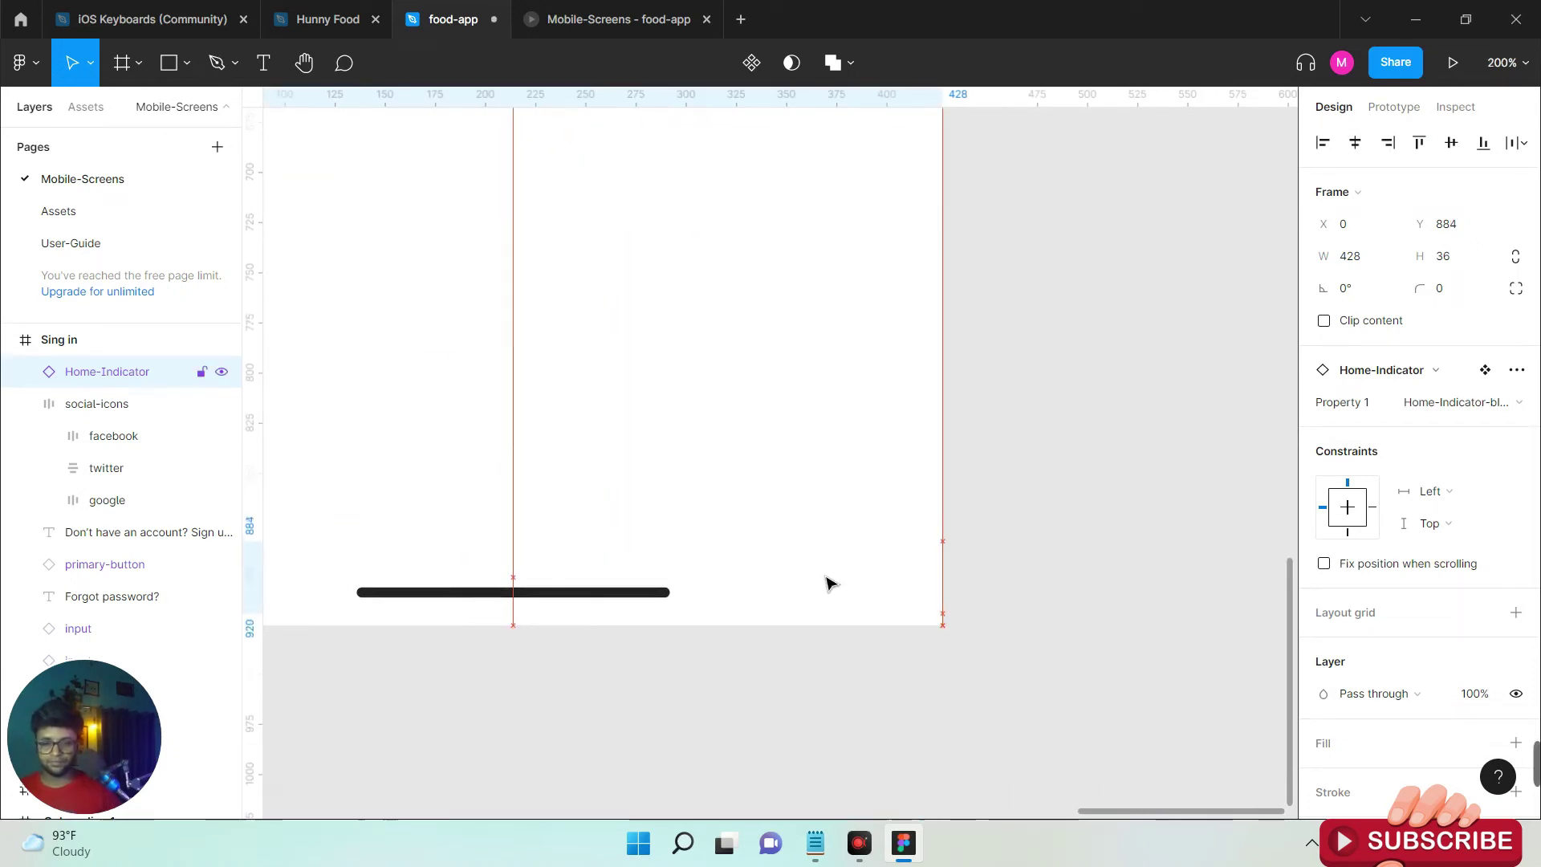
key("Down")
key("Down")
key("Down")
key("Down")
key("Down")
key("Down")
left_click(1009, 592)
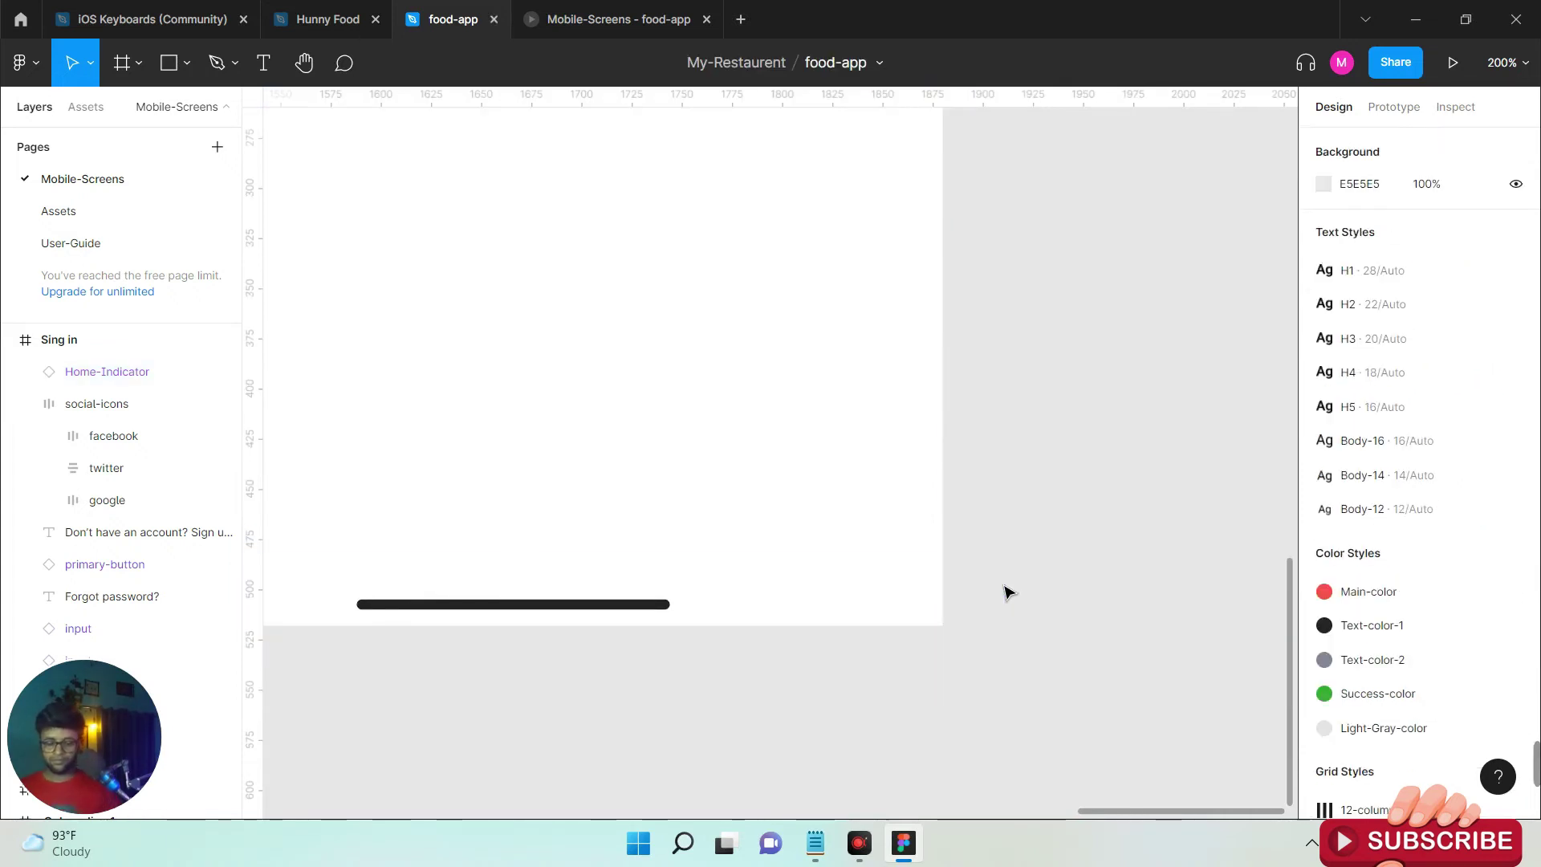
scroll(1009, 592, "down", 5)
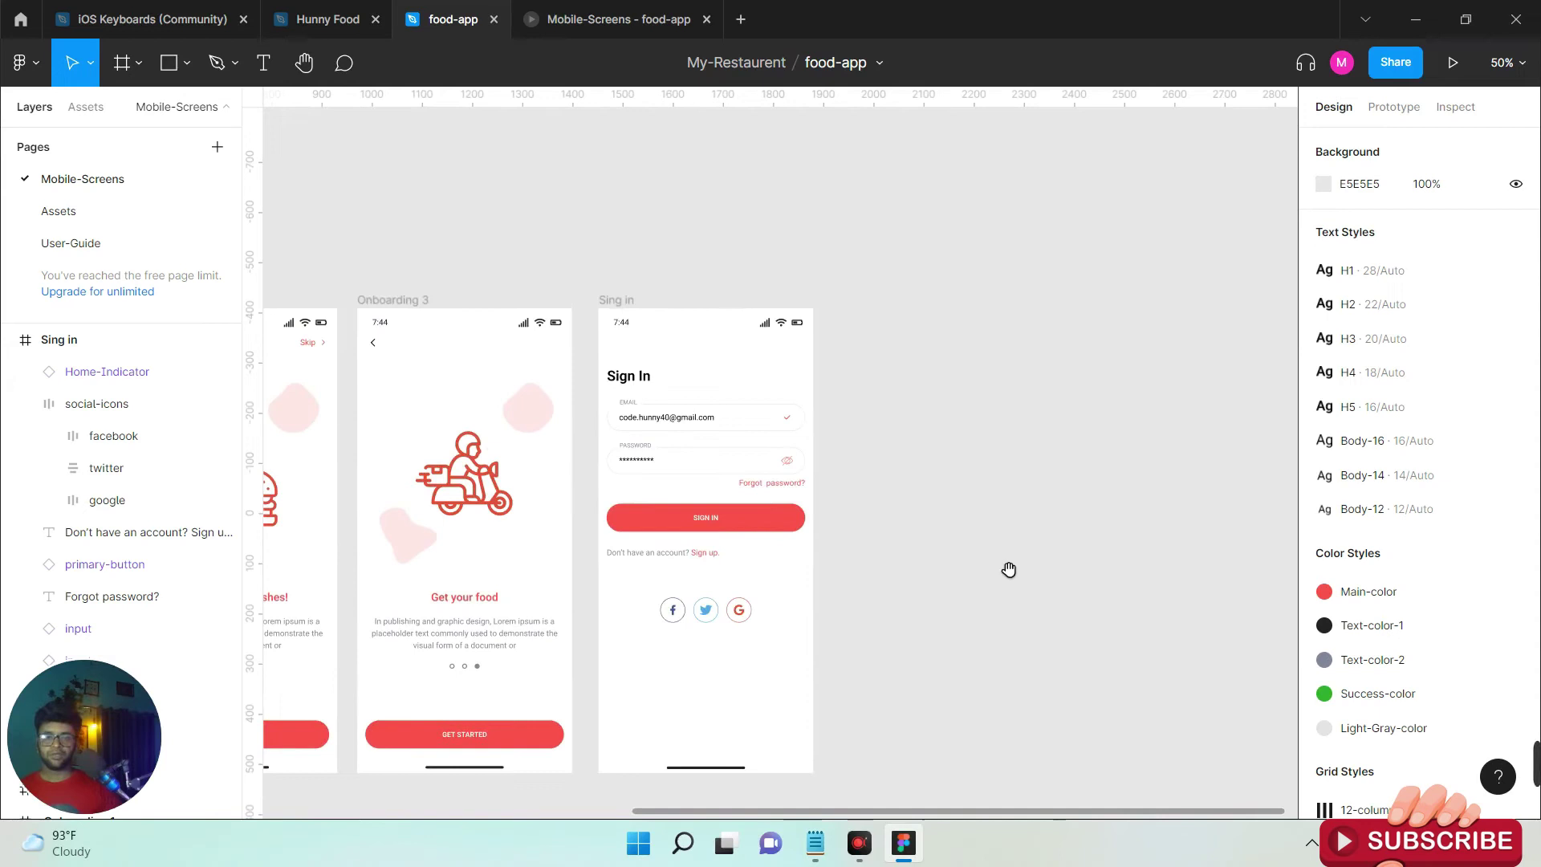
left_click_drag(1062, 566, 972, 547)
key("shift+0")
- Select the password input together with the Forgot password? text
scroll(963, 541, "left", 5)
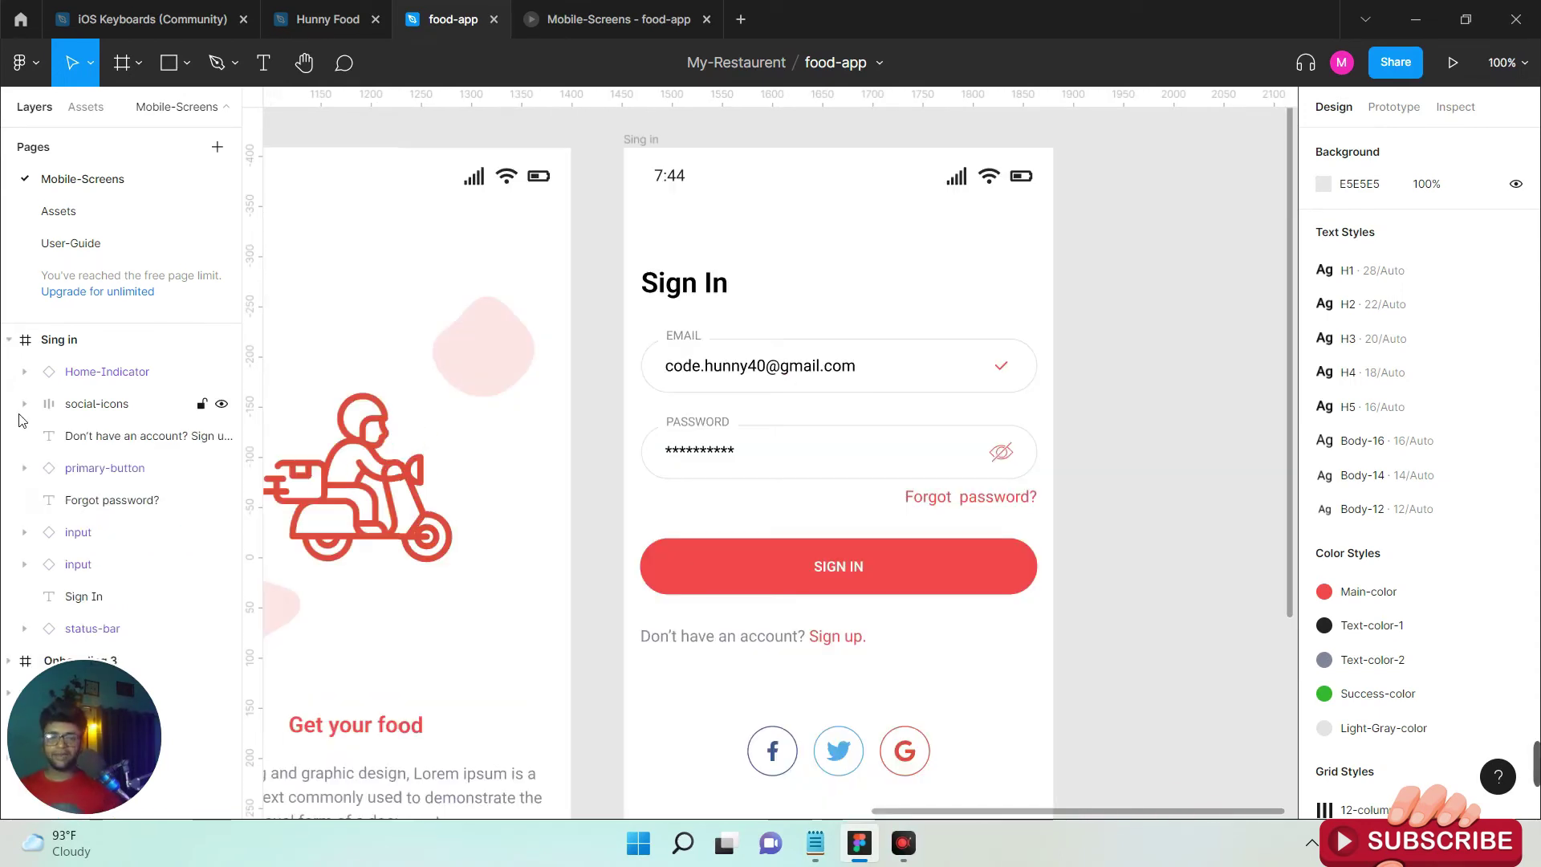
left_click(674, 353)
left_click(755, 438, "shift")
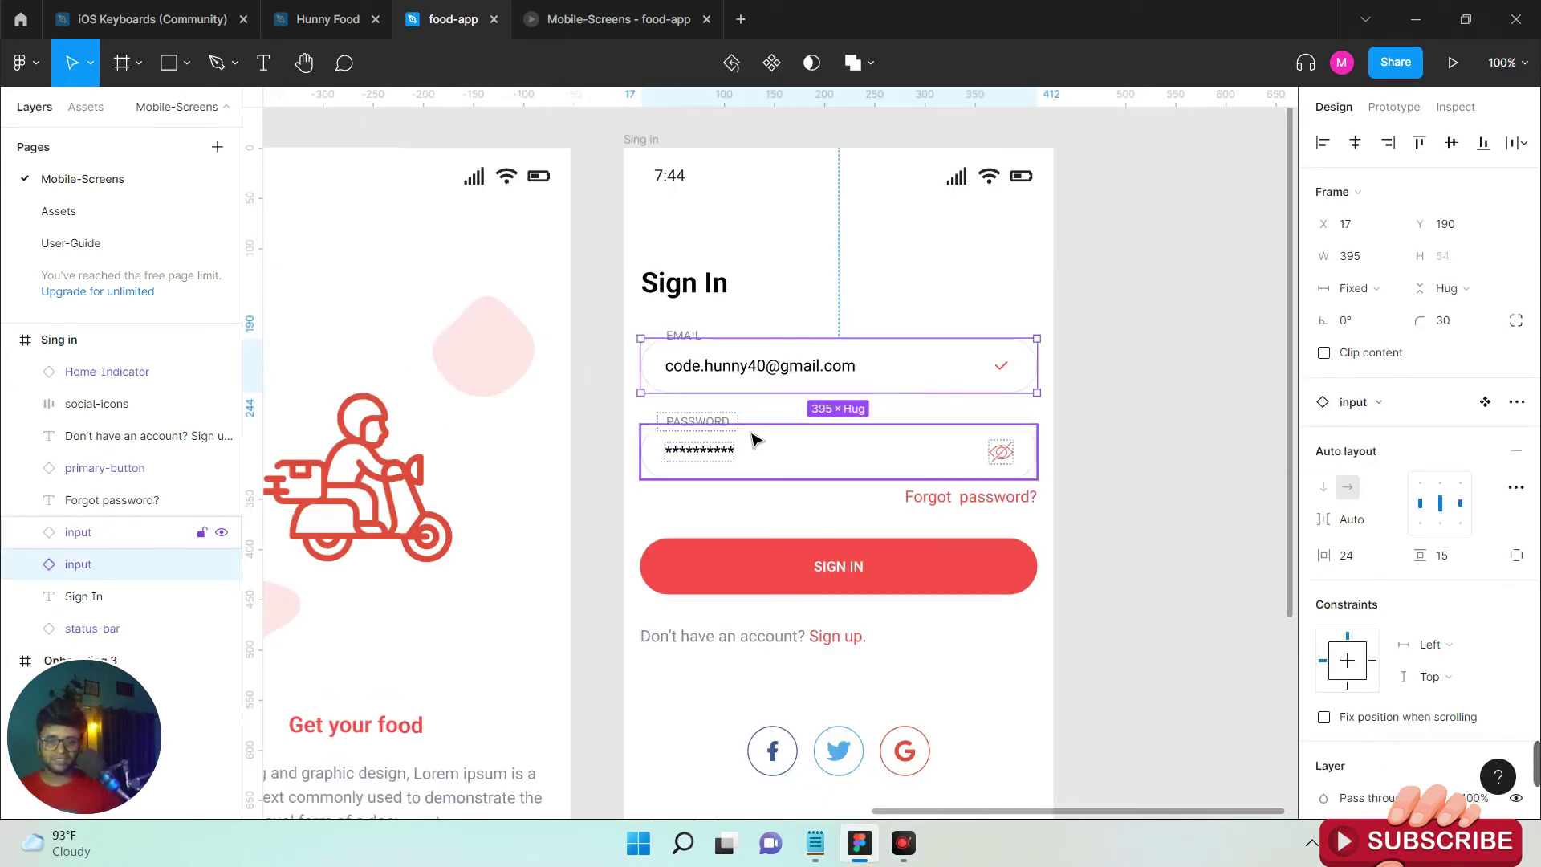
left_click(883, 378)
left_click(902, 454)
left_click(946, 499)
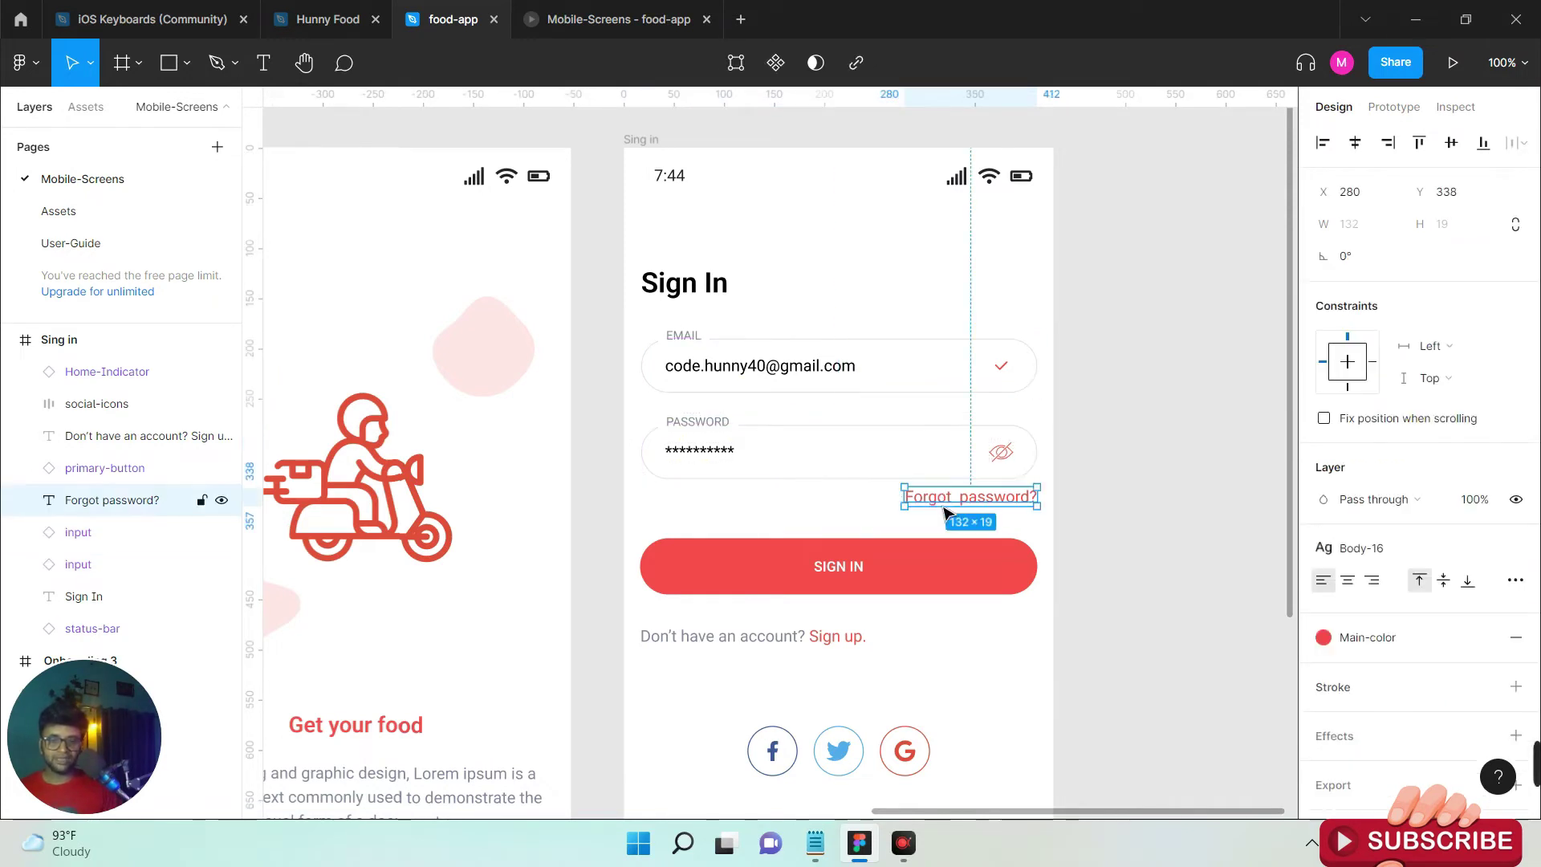
left_click(927, 570)
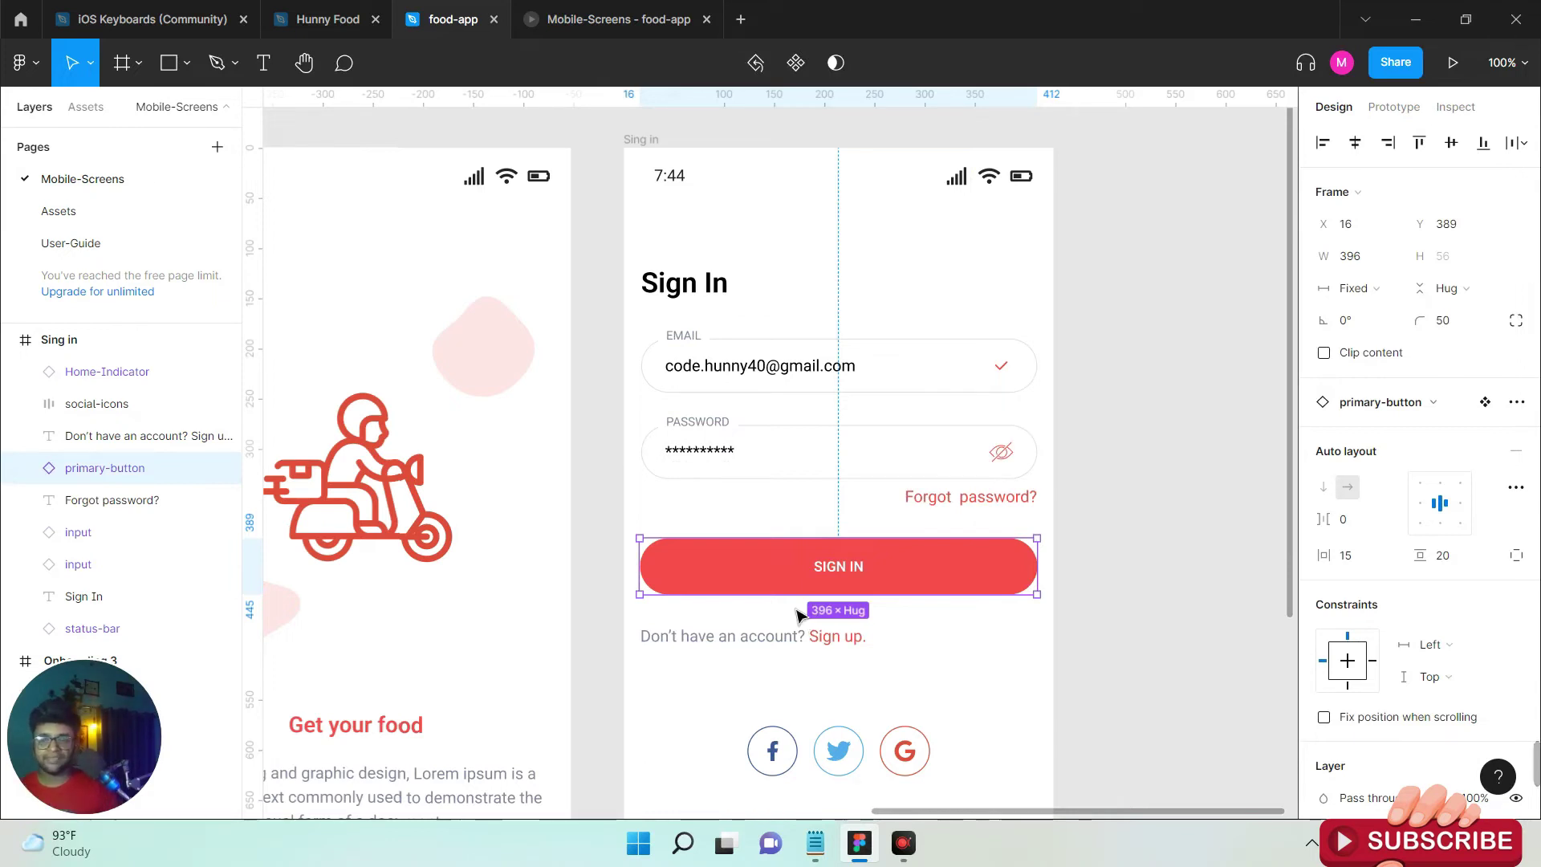
left_click(719, 394)
mouse_move(120, 532)
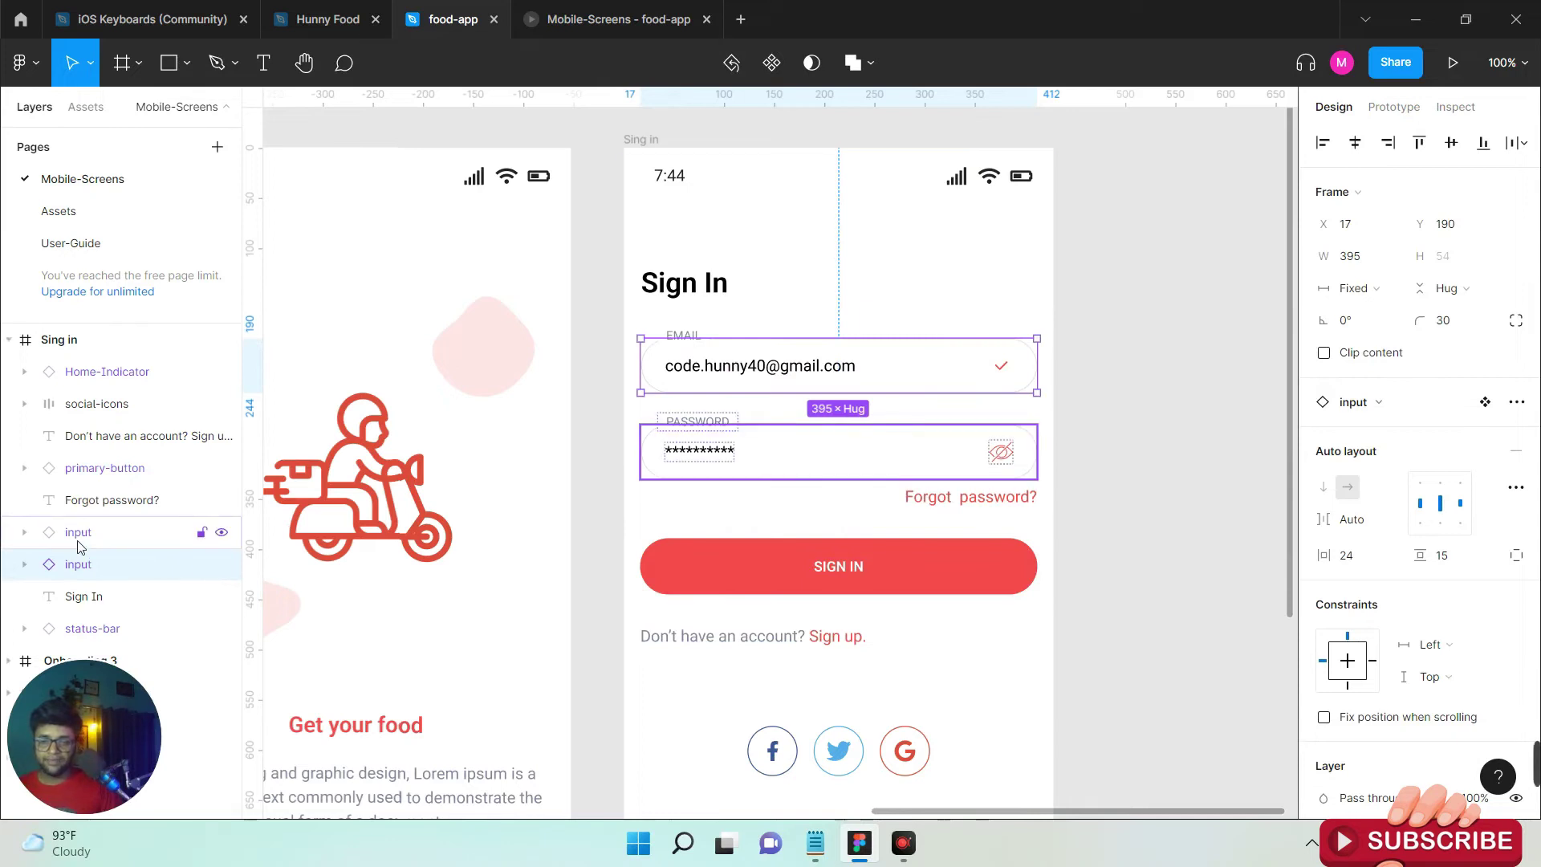
left_click(81, 546, "shift")
left_click(91, 507, "shift")
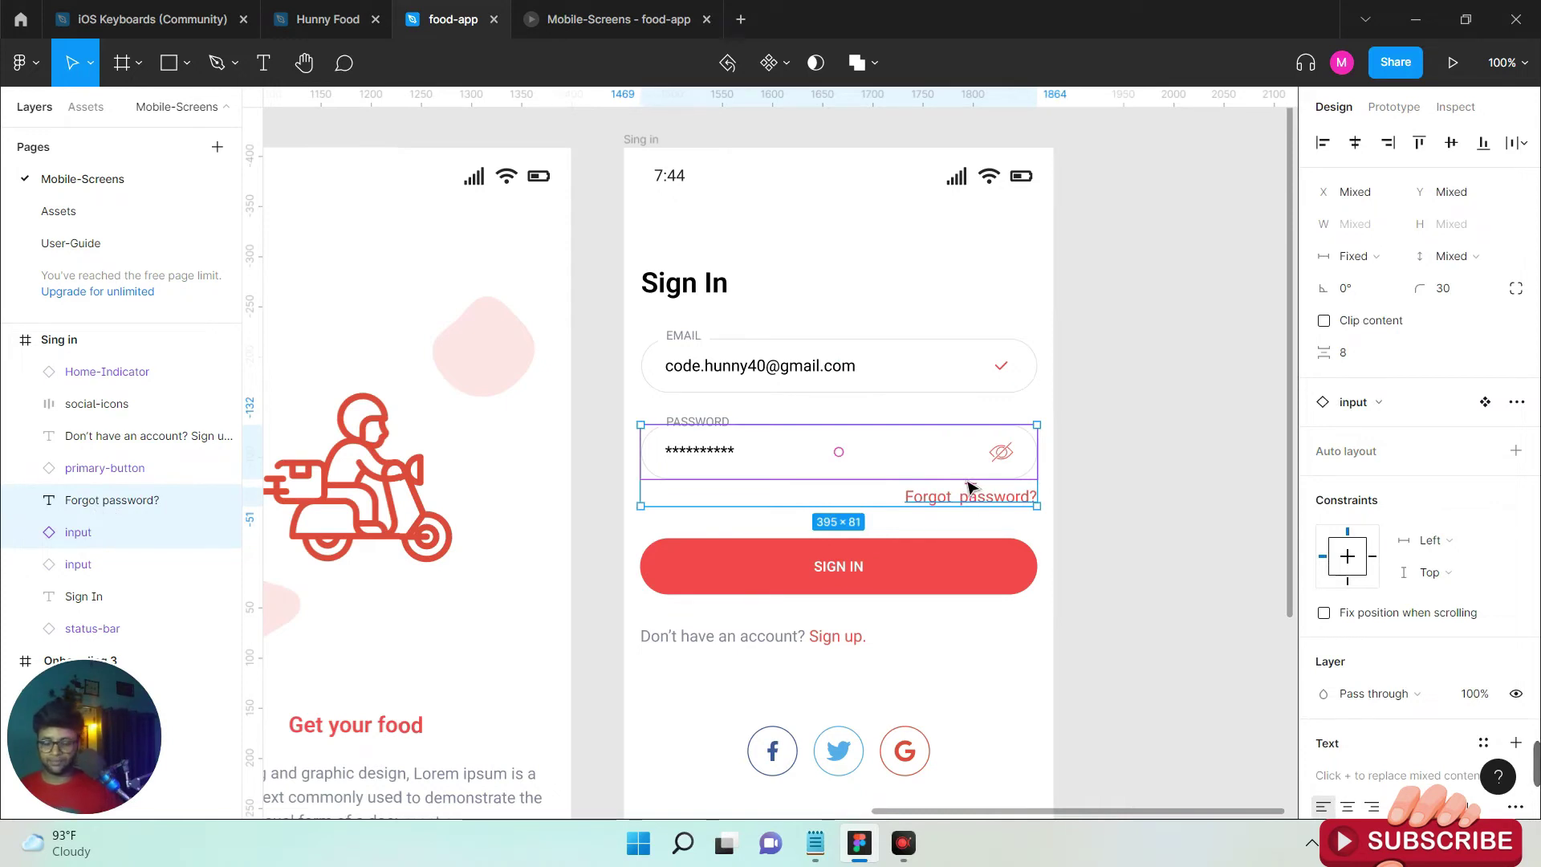
- Group the password field and Forgot password? link as input-forgot
key("ctrl+g")
double_click(79, 501)
type("input-forg")
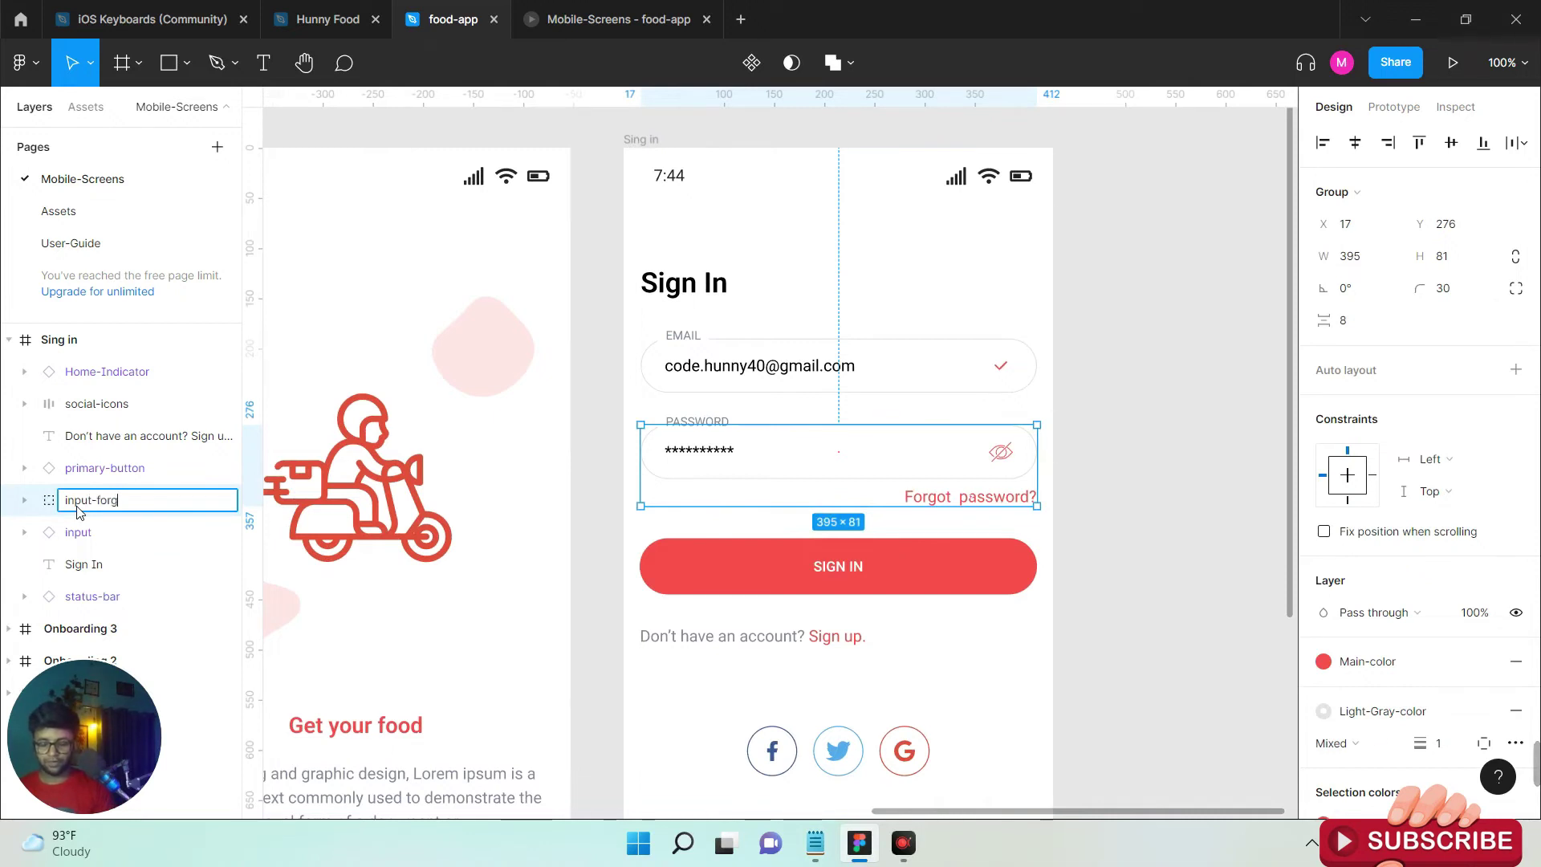
type("ot")
key("Return")
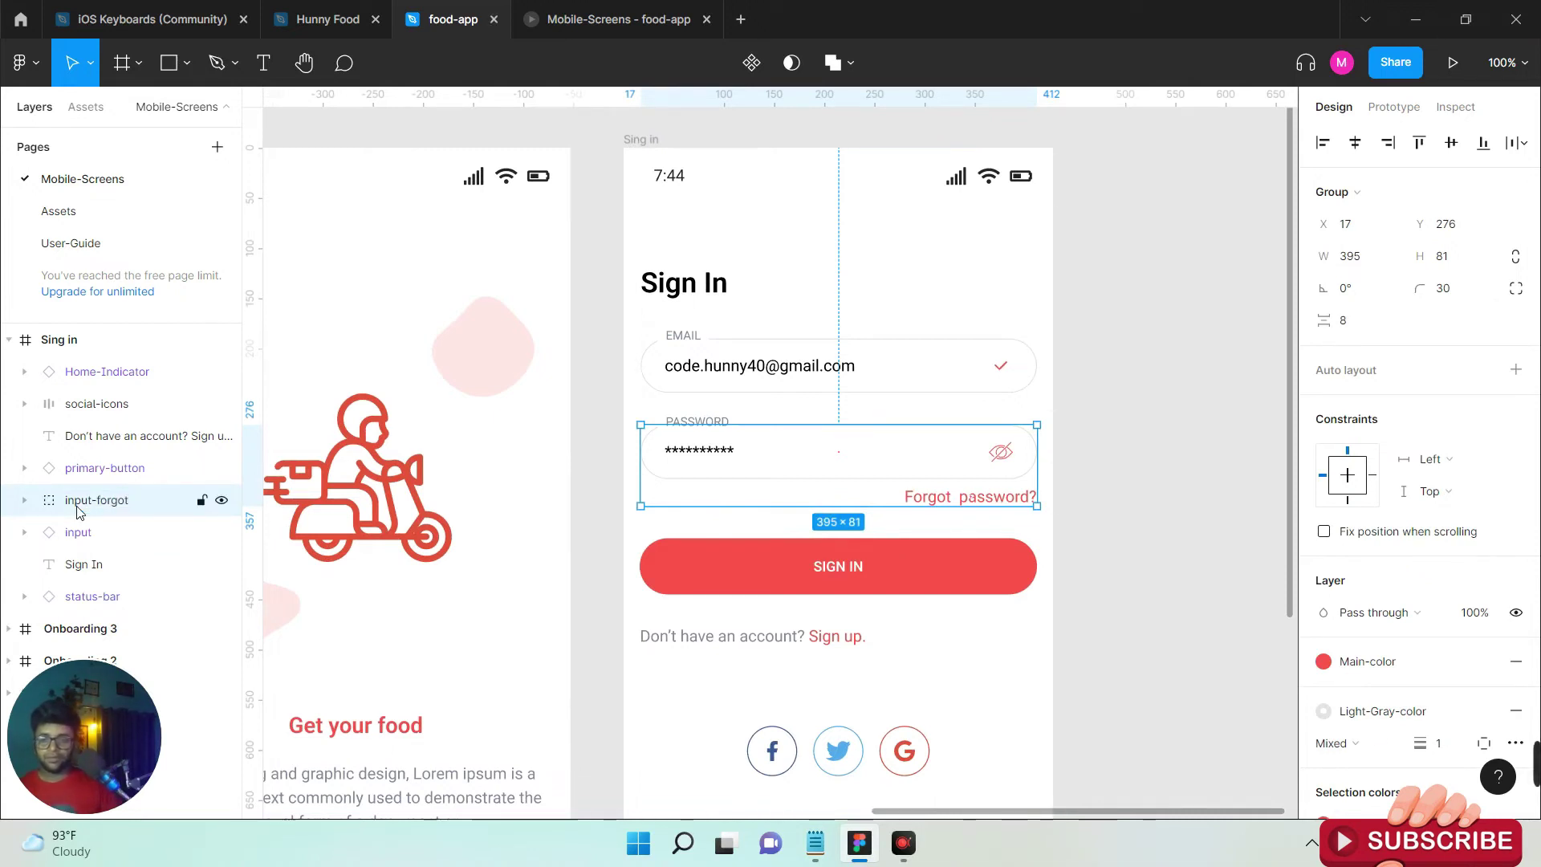
- Check the 32 gap between the input-forgot group and the SIGN IN button
left_click(93, 532)
left_click(107, 511, "shift")
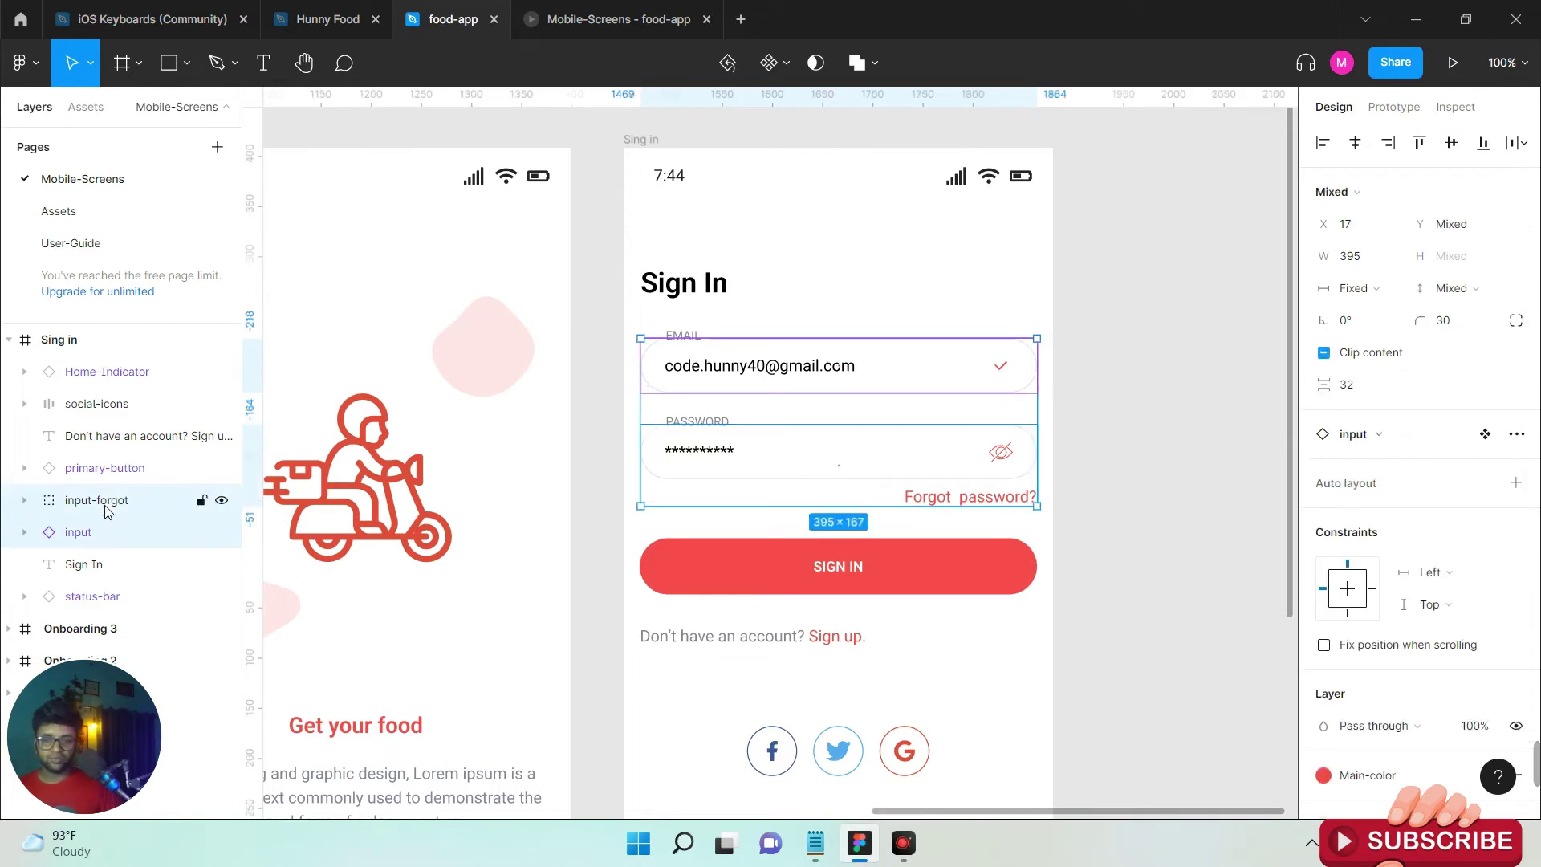
left_click(105, 469)
left_click(108, 500)
left_click(922, 568)
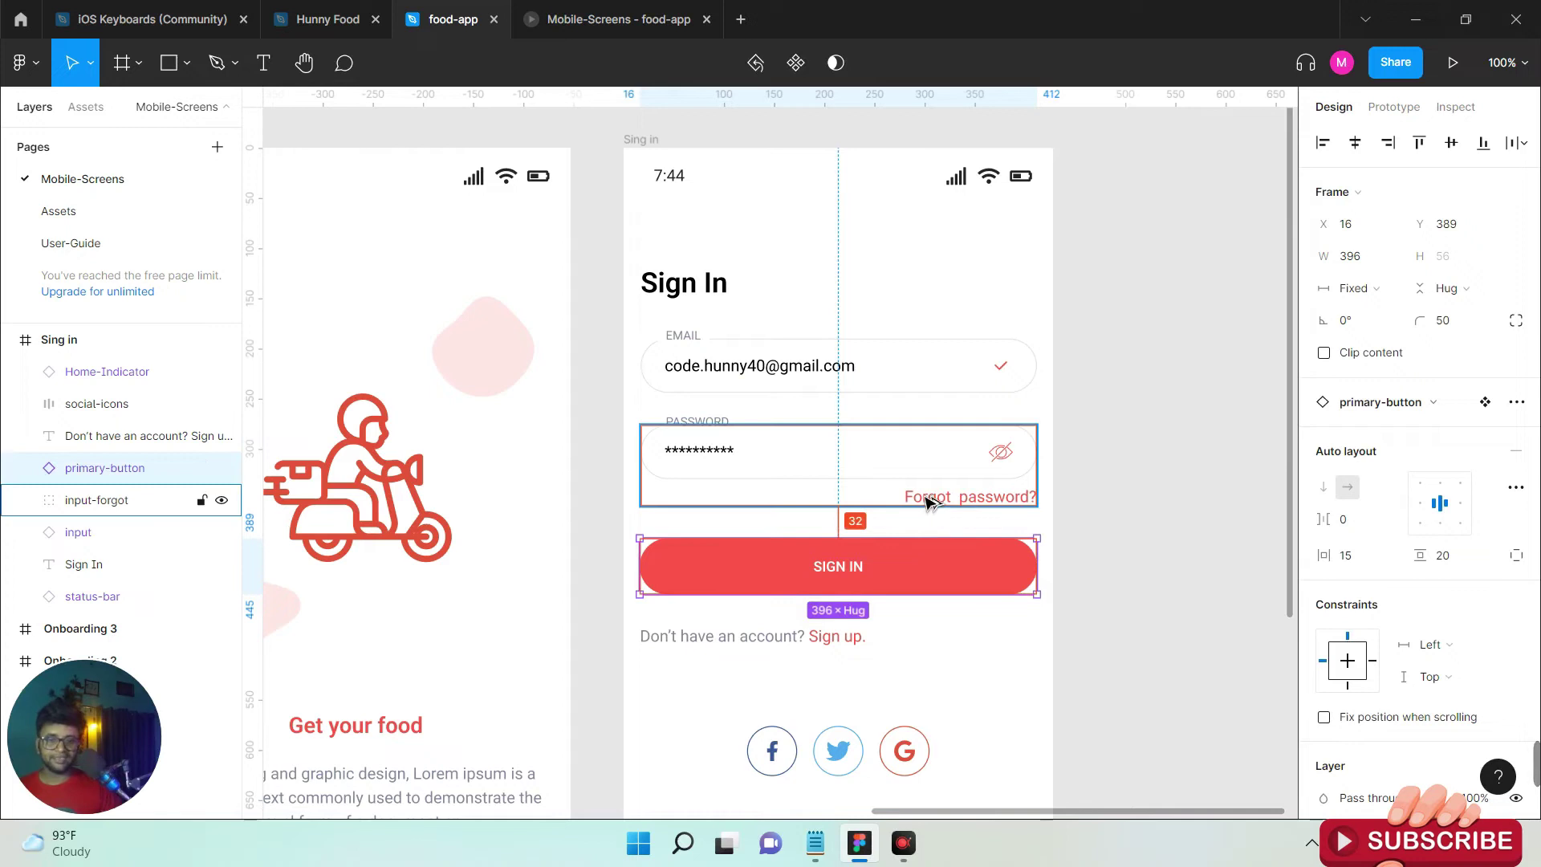
- Select the email field, input-forgot group, SIGN IN button and sign-up prompt together
left_click(120, 502)
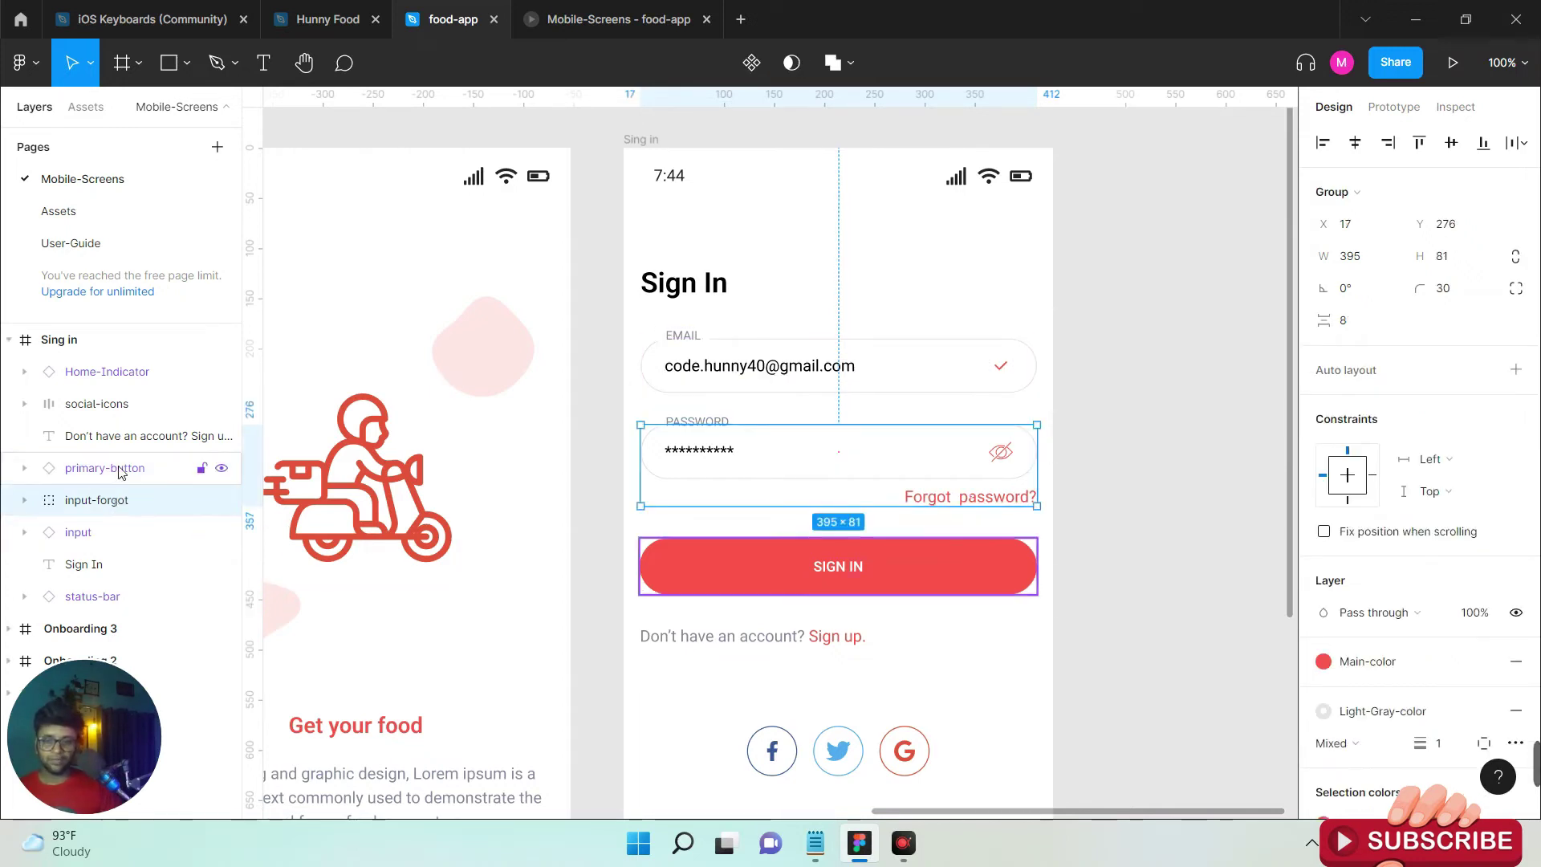
left_click(121, 536)
left_click(126, 502, "shift")
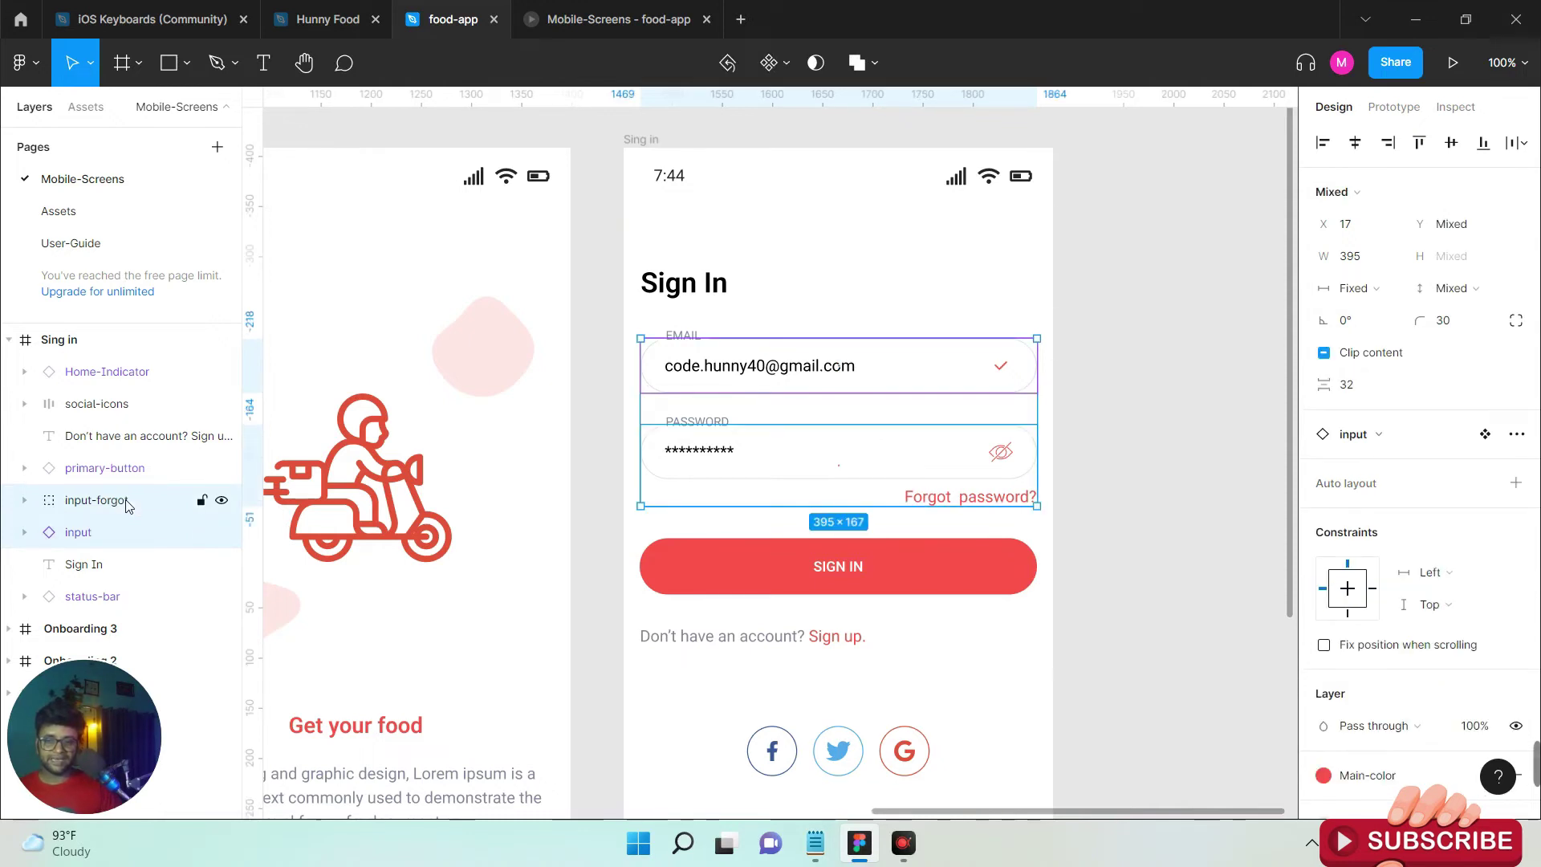
left_click(117, 469, "shift")
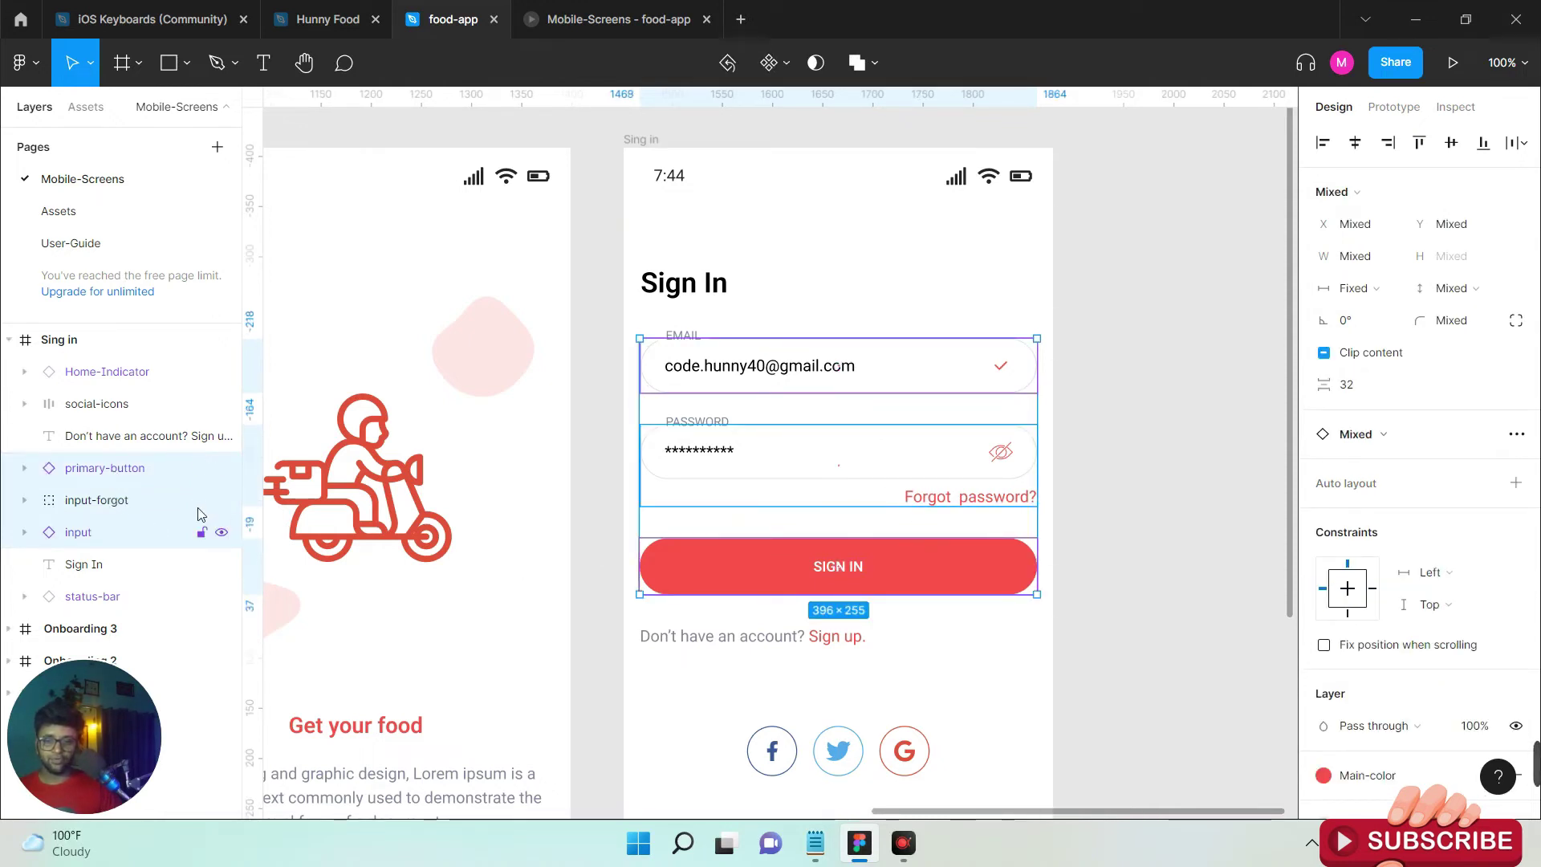
left_click(136, 438, "shift")
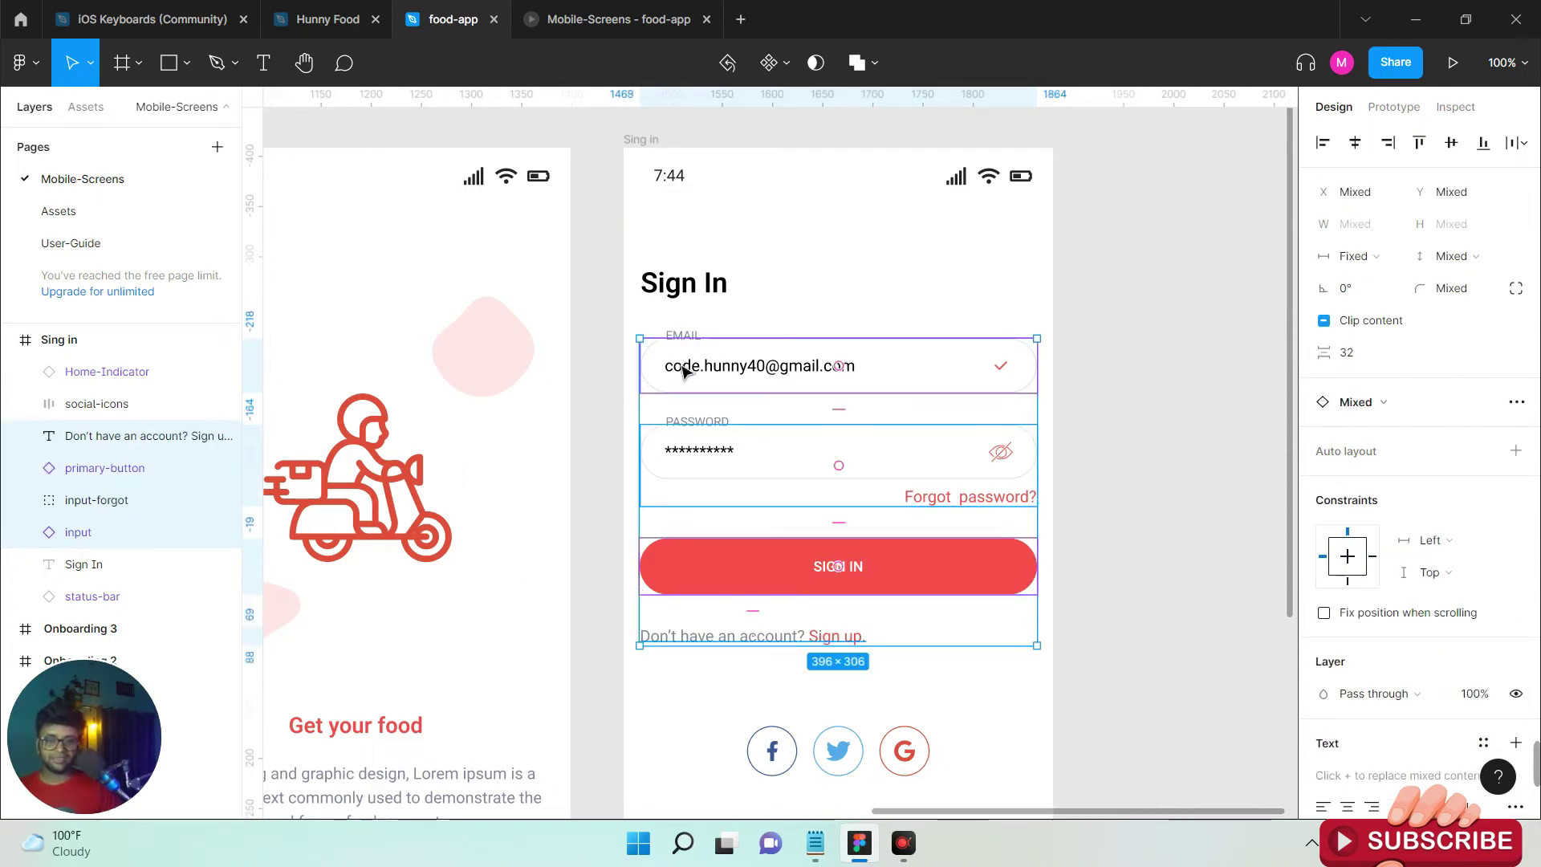
- Wrap the selected form items in auto layout and name the frame all-form
right_click(835, 470)
left_click(875, 564)
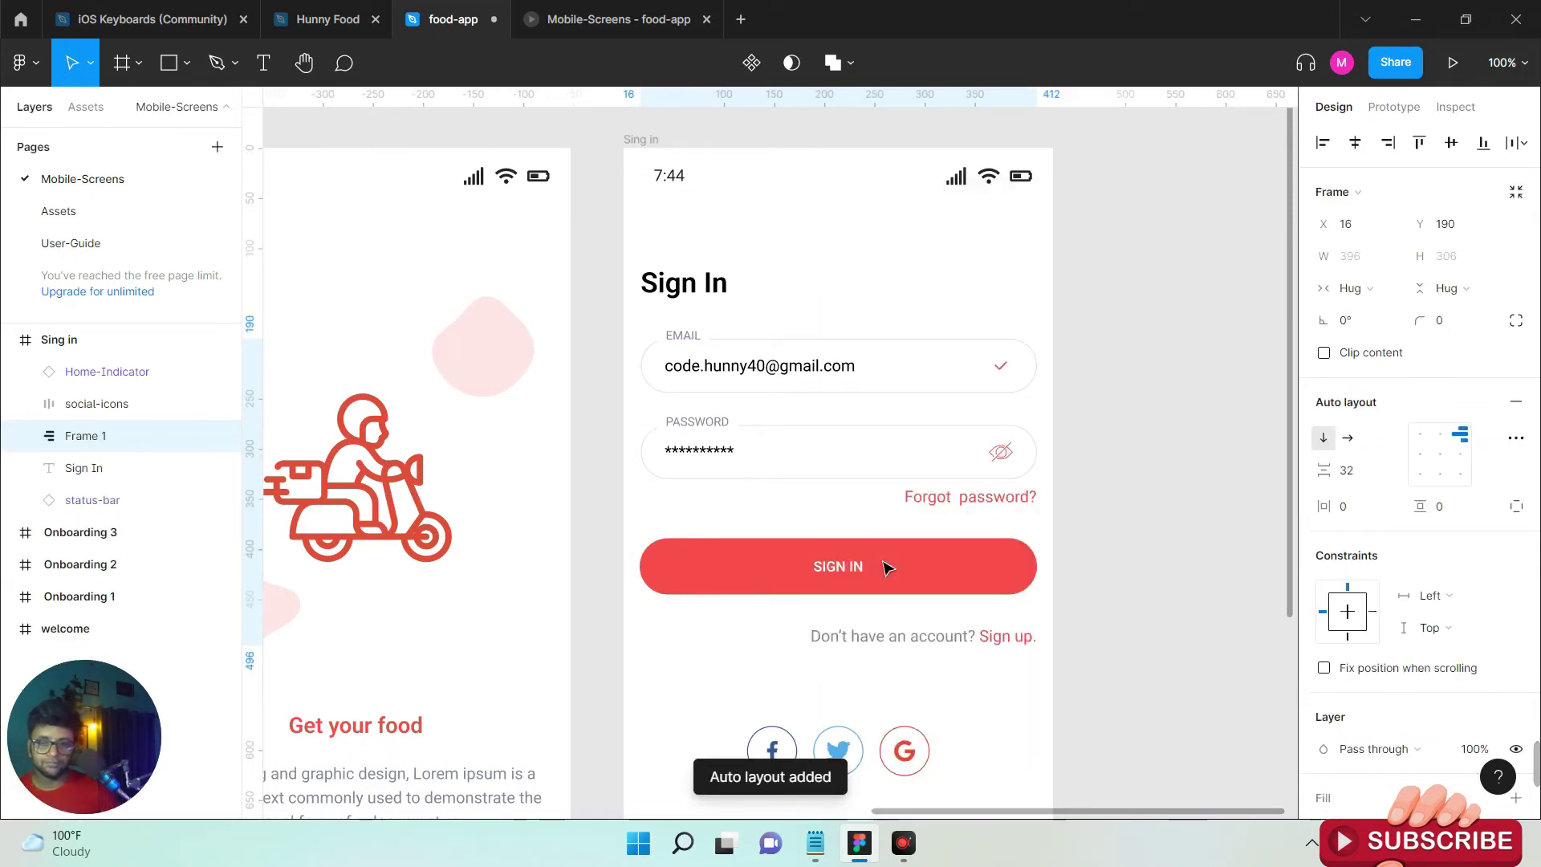
double_click(85, 436)
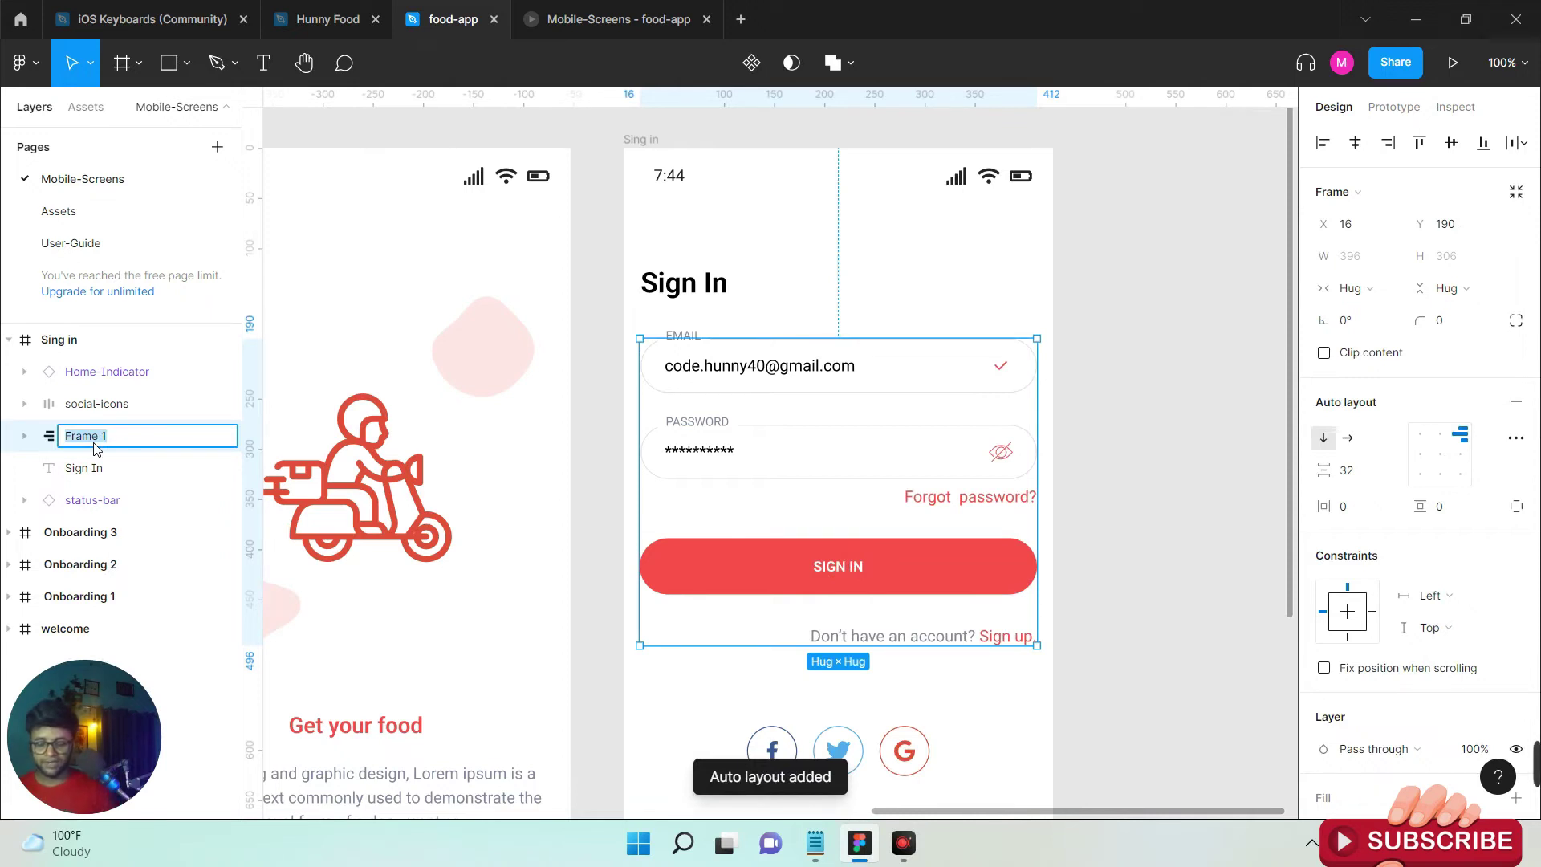
type("all-form")
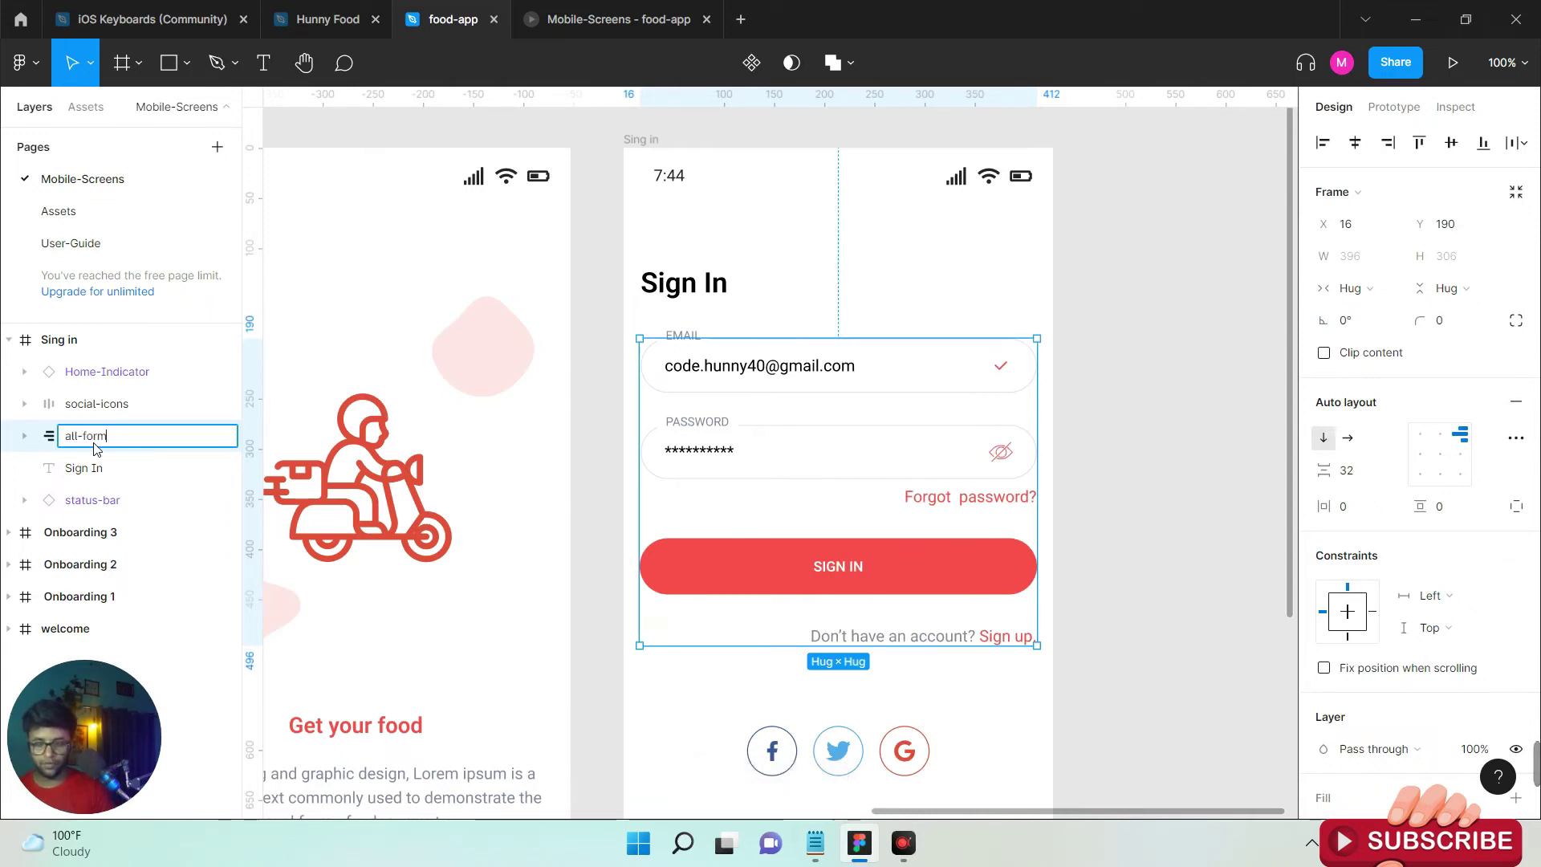
key("Return")
- Set the all-form item spacing to 32
left_click(1347, 471)
key("shift+Up")
key("shift+Up")
key("shift+Up")
key("shift+Up")
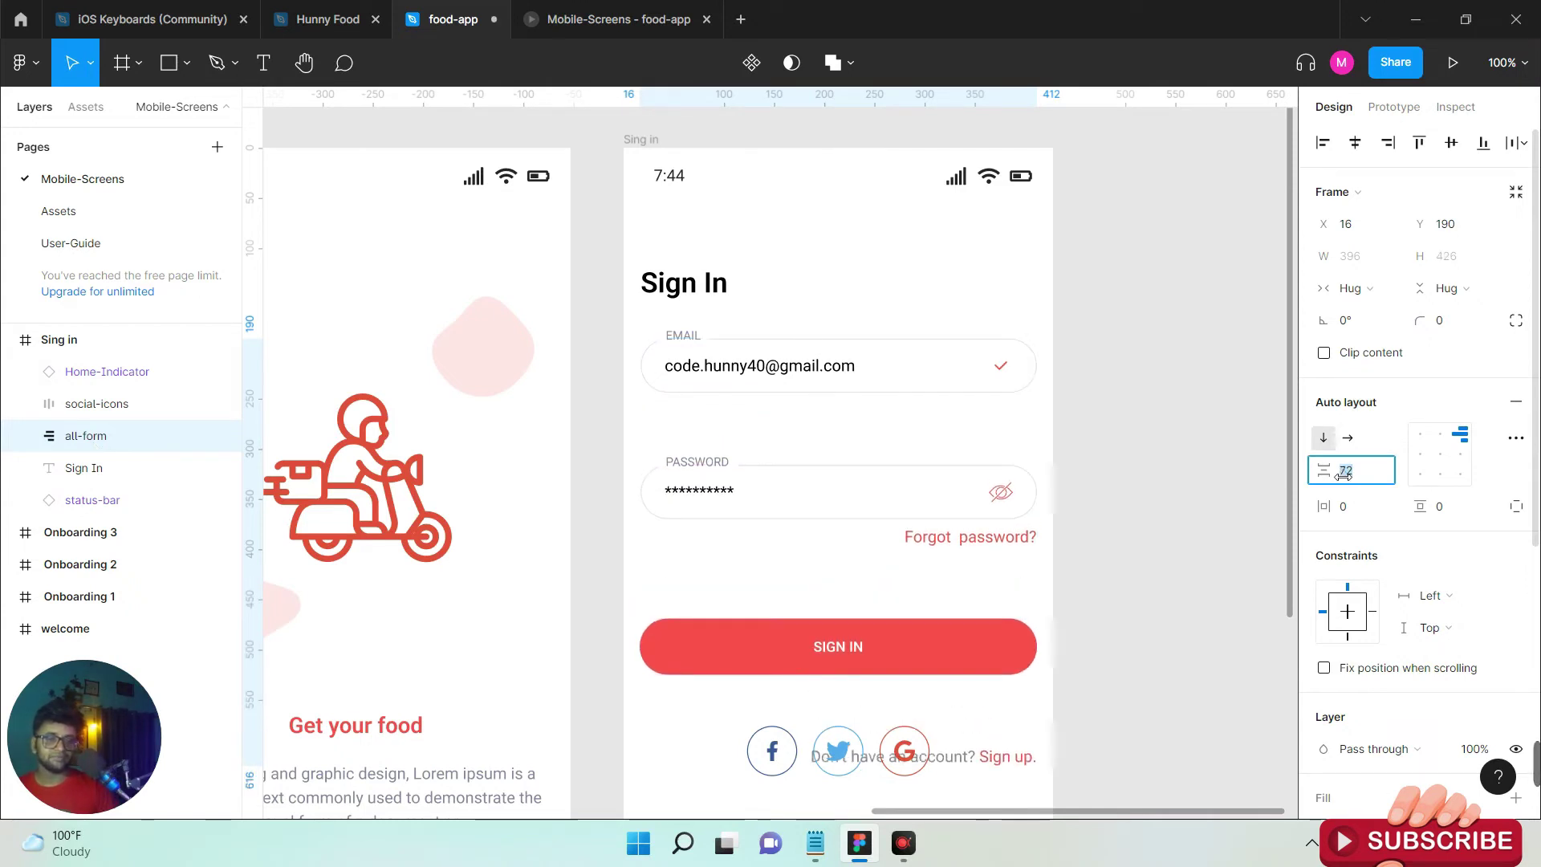
key("shift+Up")
key("shift+Up")
key("shift+Up")
key("shift+Up")
key("shift+Down")
key("shift+Down")
key("shift+Down")
key("shift+Down")
key("shift+Down")
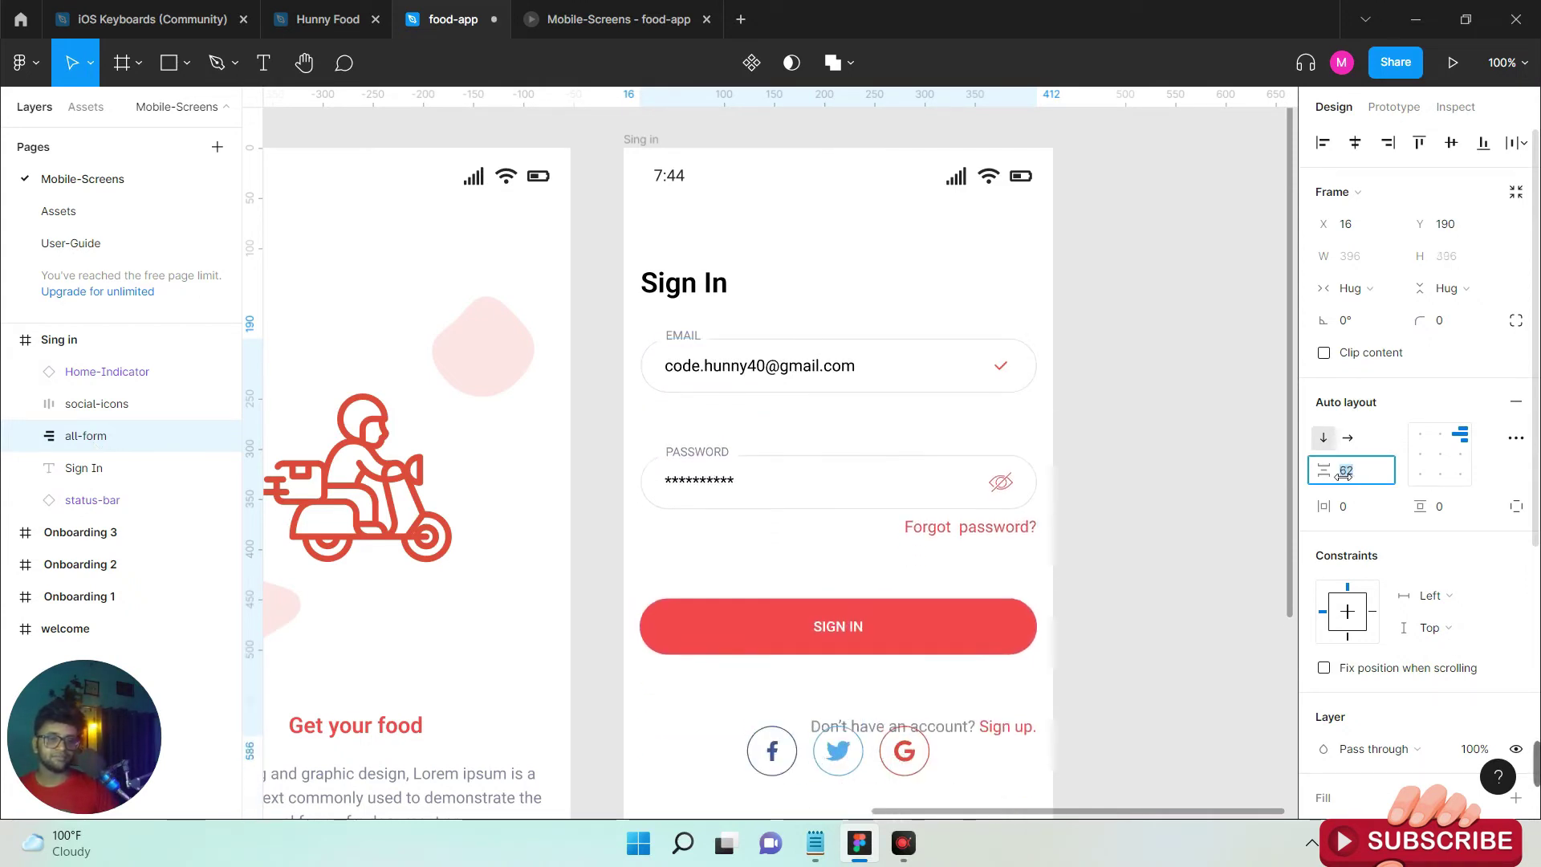
key("shift+Down")
key("shift+Down")
key("shift+Down")
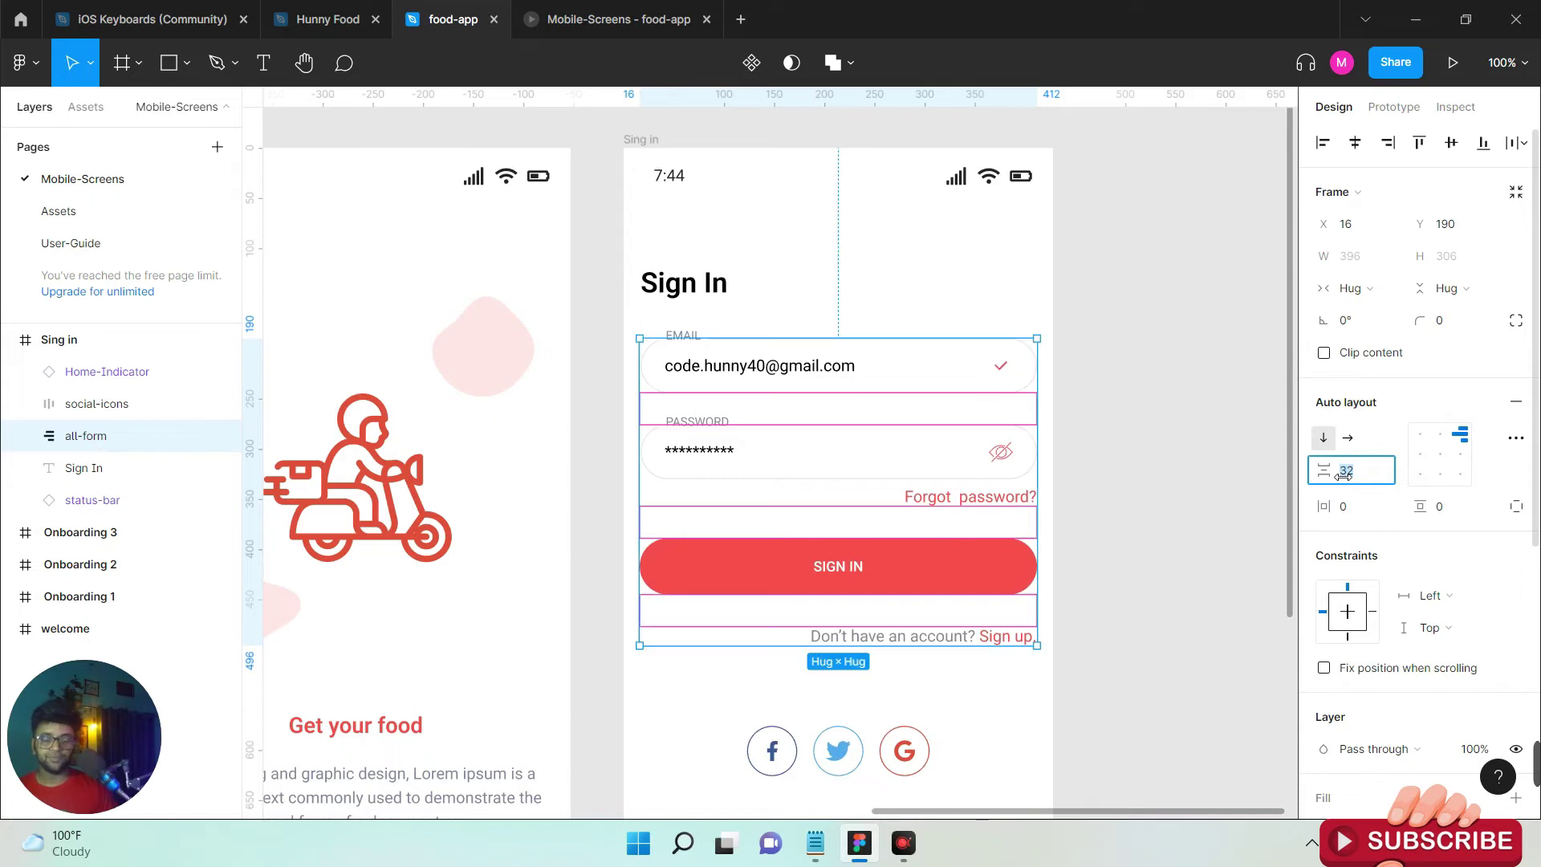
left_click(759, 459)
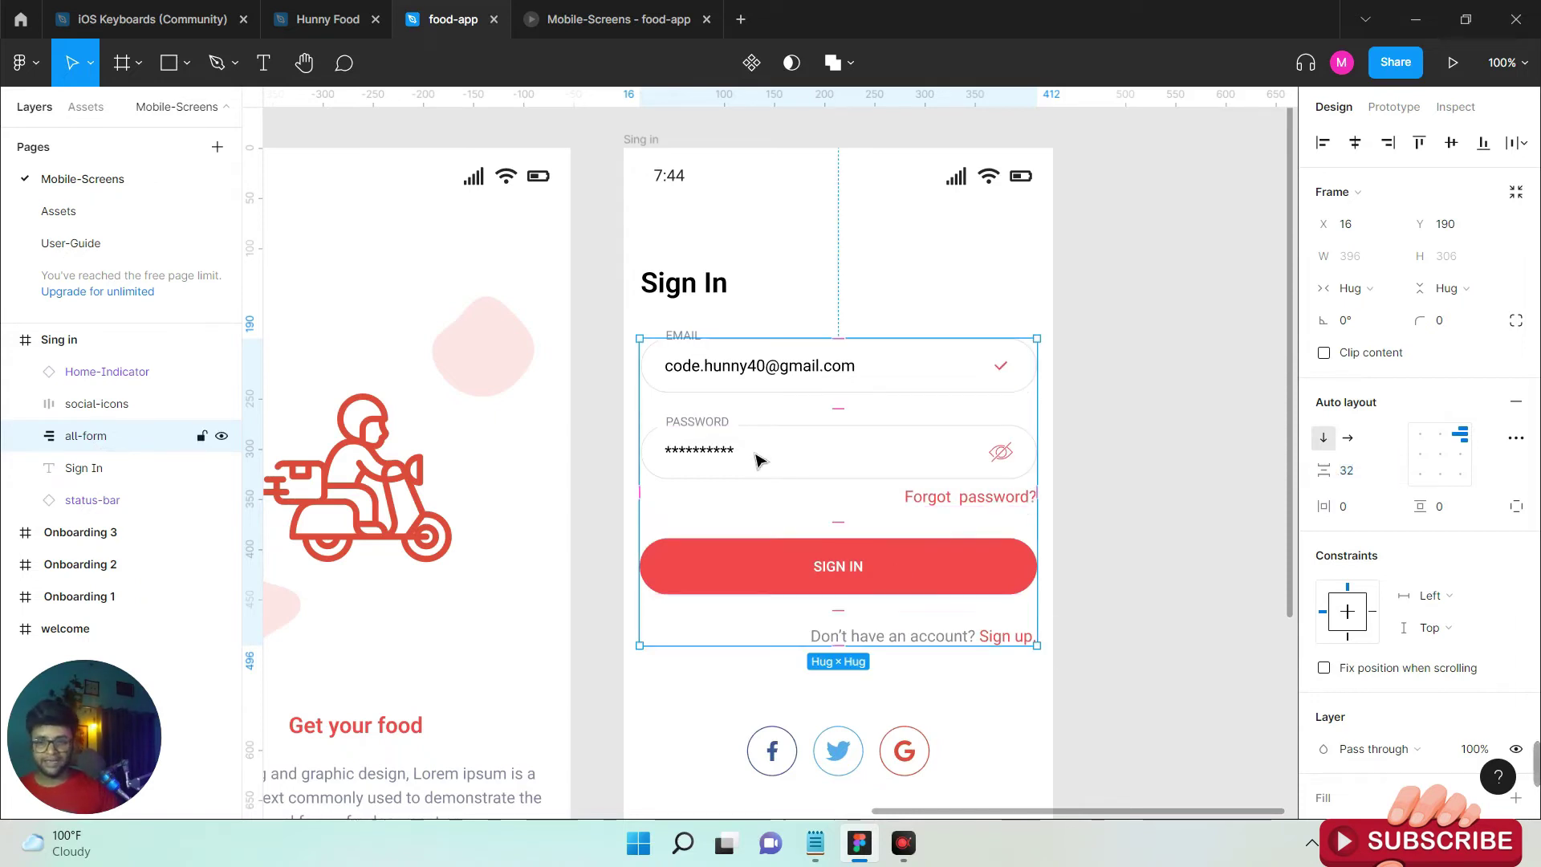
- Collapse the input-forgot layer and reselect the all-form frame
left_click(707, 431, "ctrl")
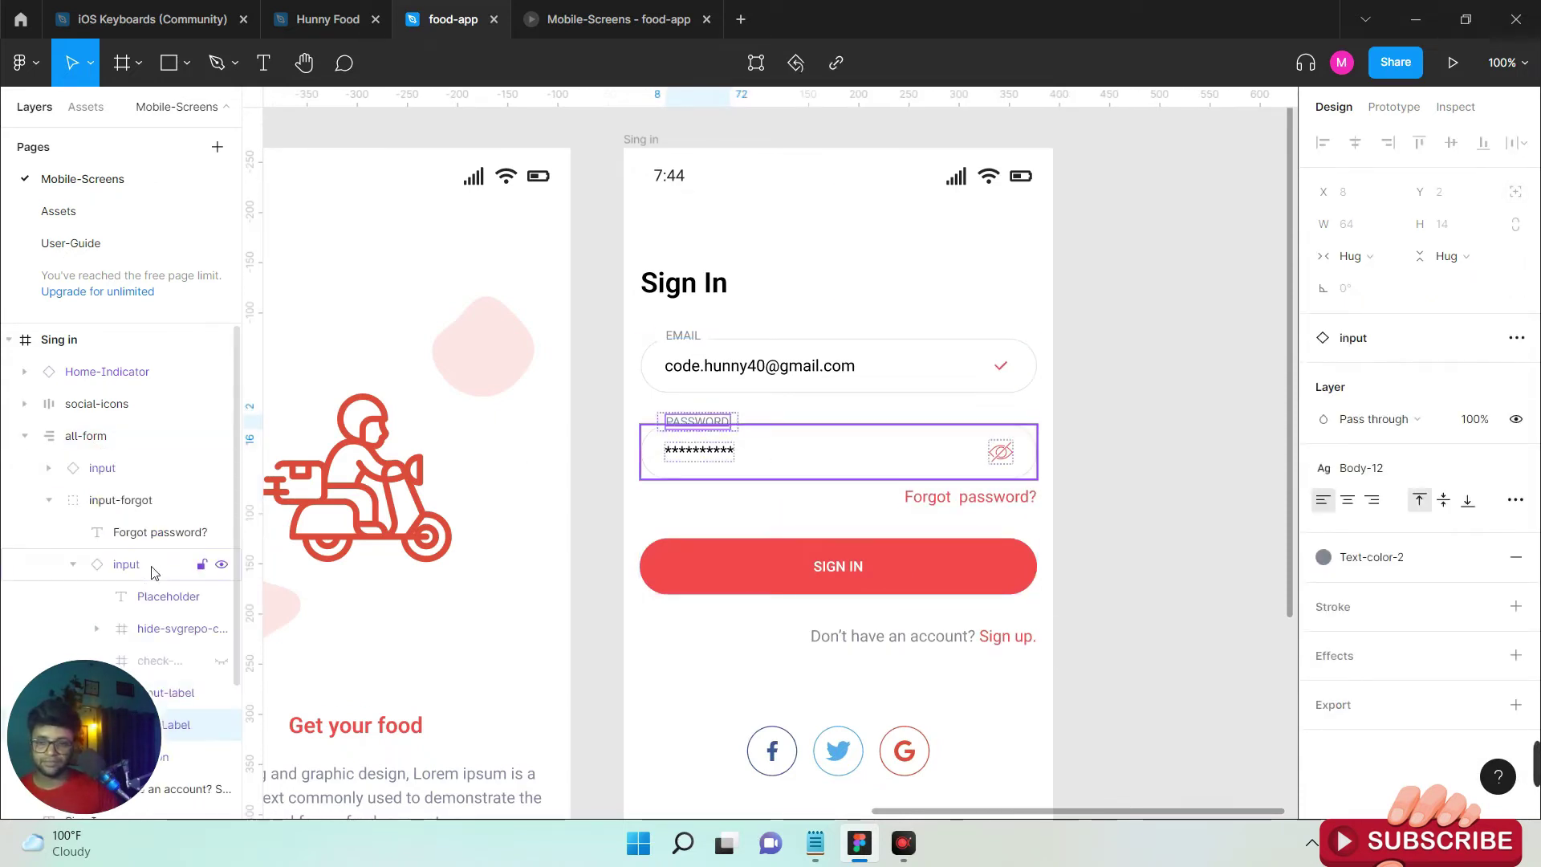
scroll(135, 554, "up", 3)
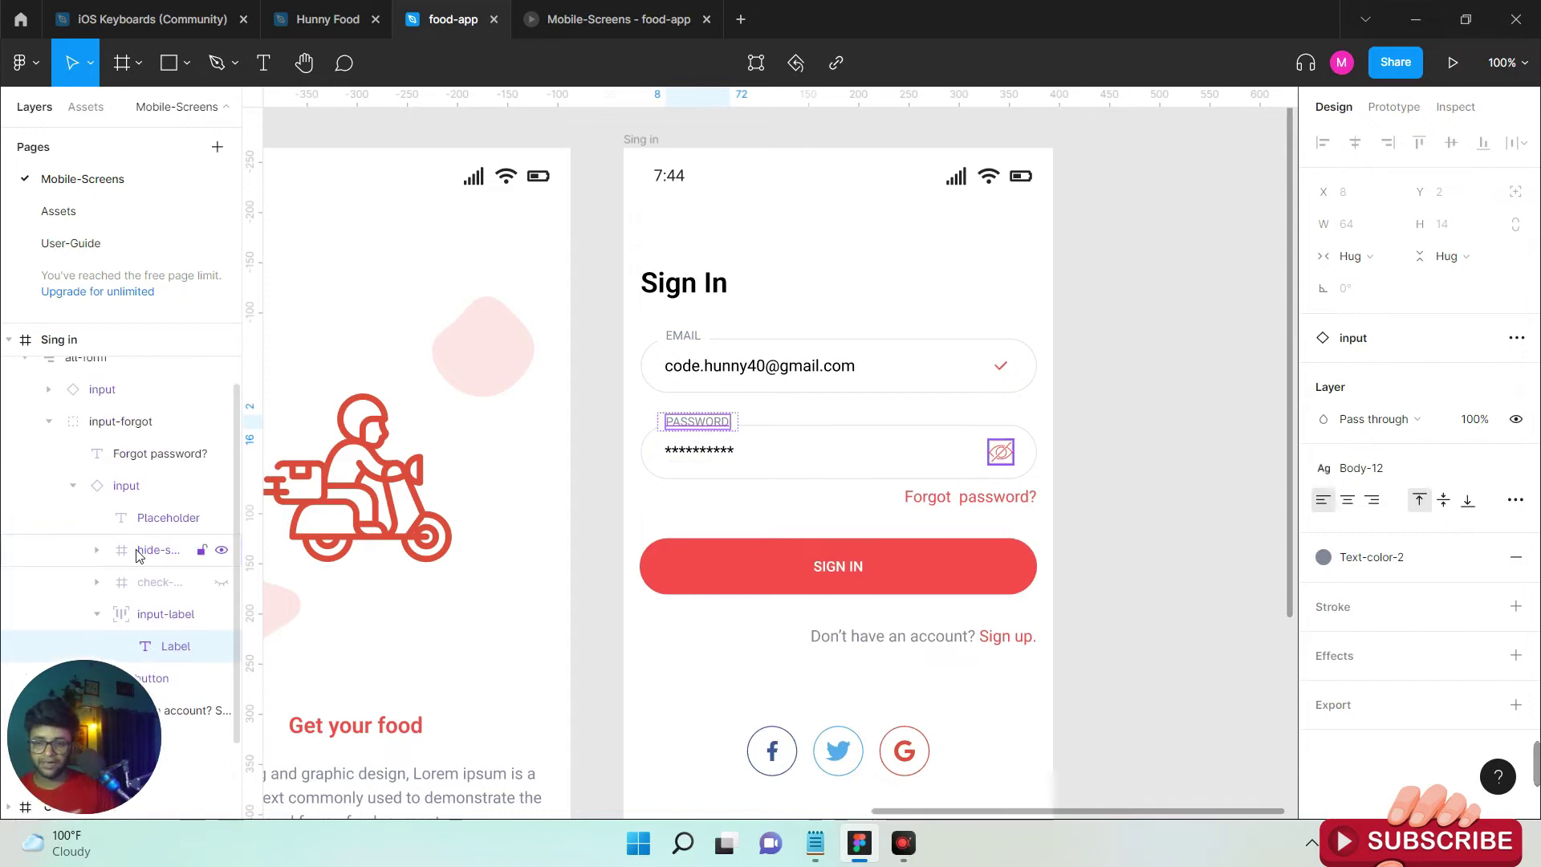
left_click(47, 422)
left_click(92, 436)
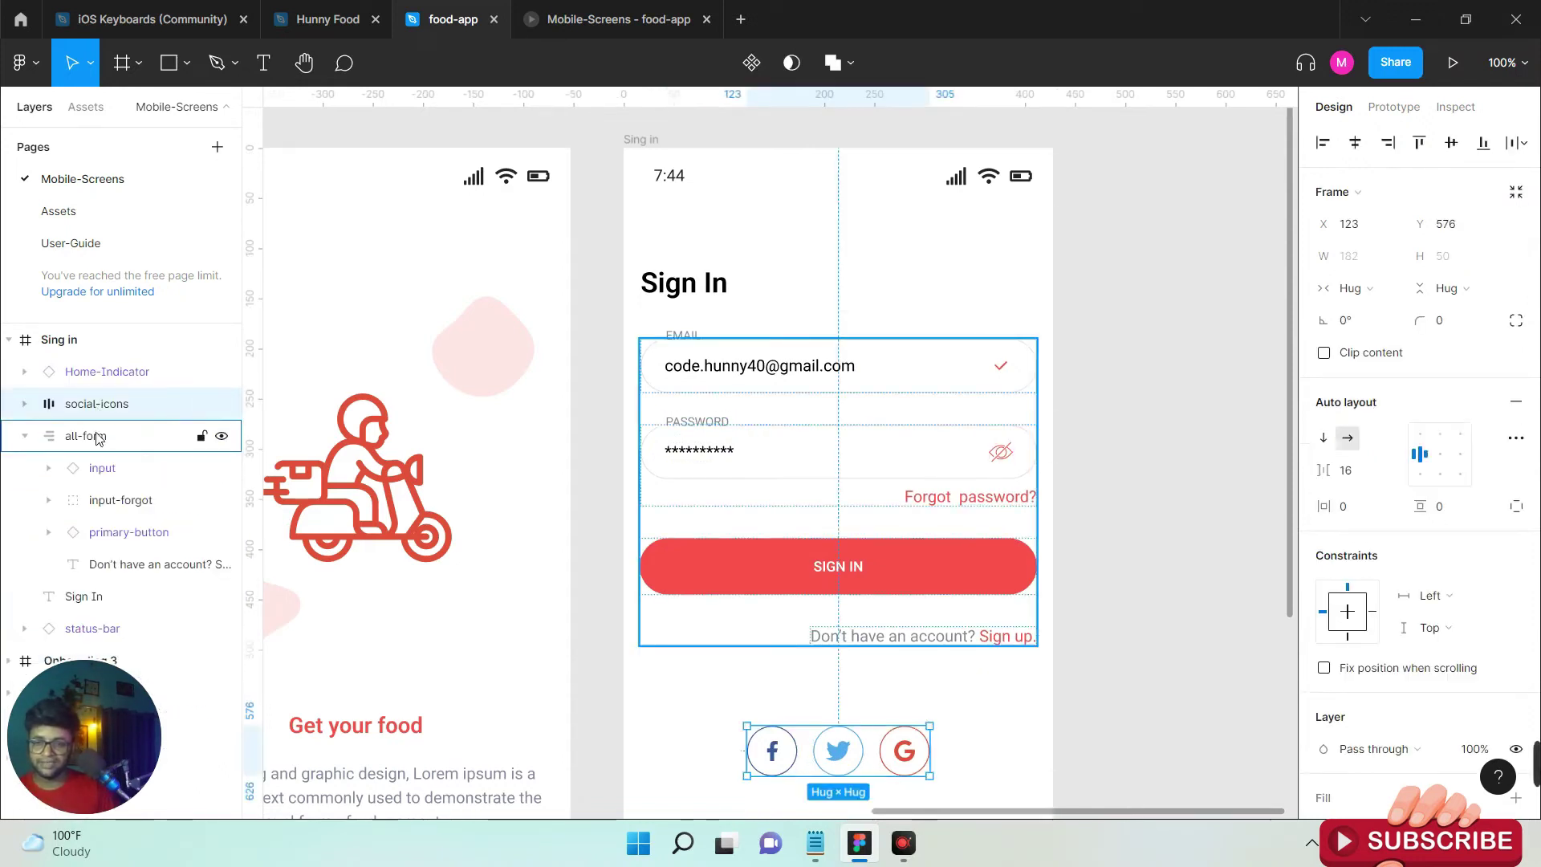
- Duplicate the email field, then delete the duplicate and clear the selection
left_click(717, 390)
key("ctrl+d")
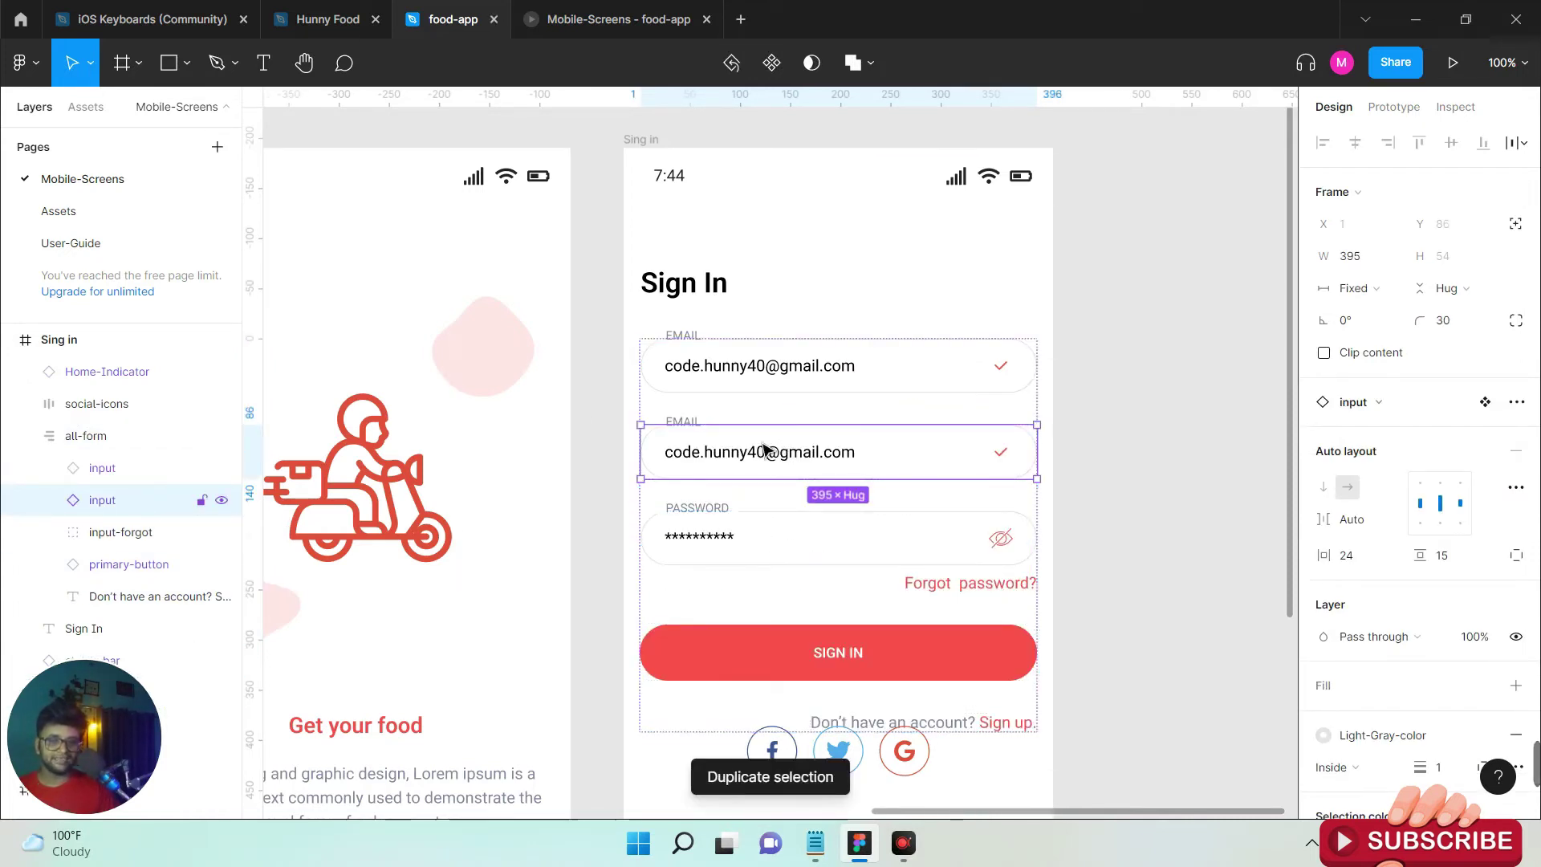
scroll(924, 683, "down", 1)
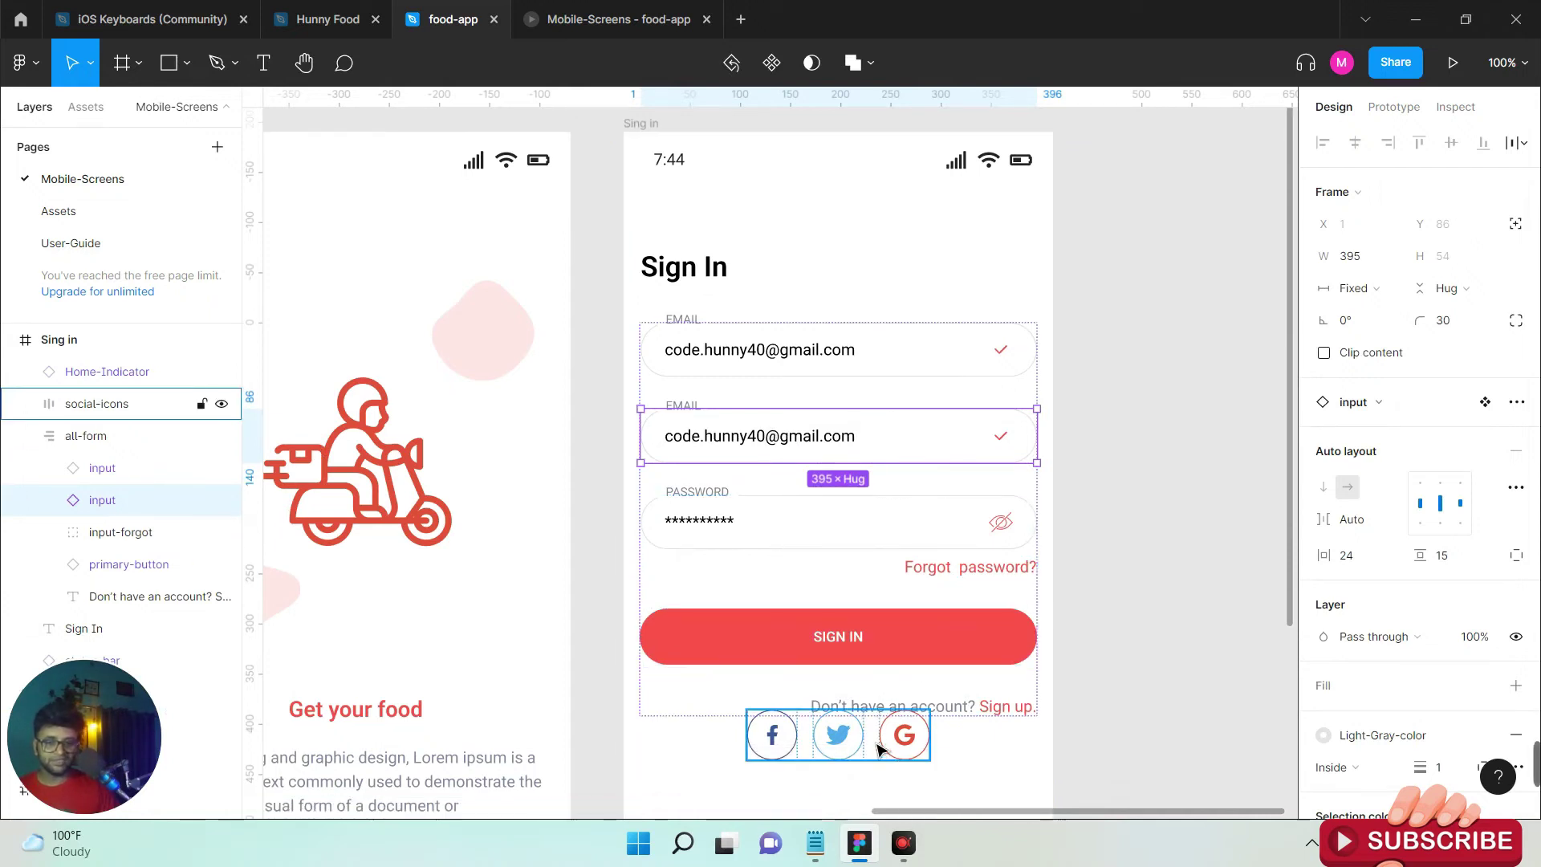
scroll(879, 749, "down", 3)
scroll(843, 407, "up", 1)
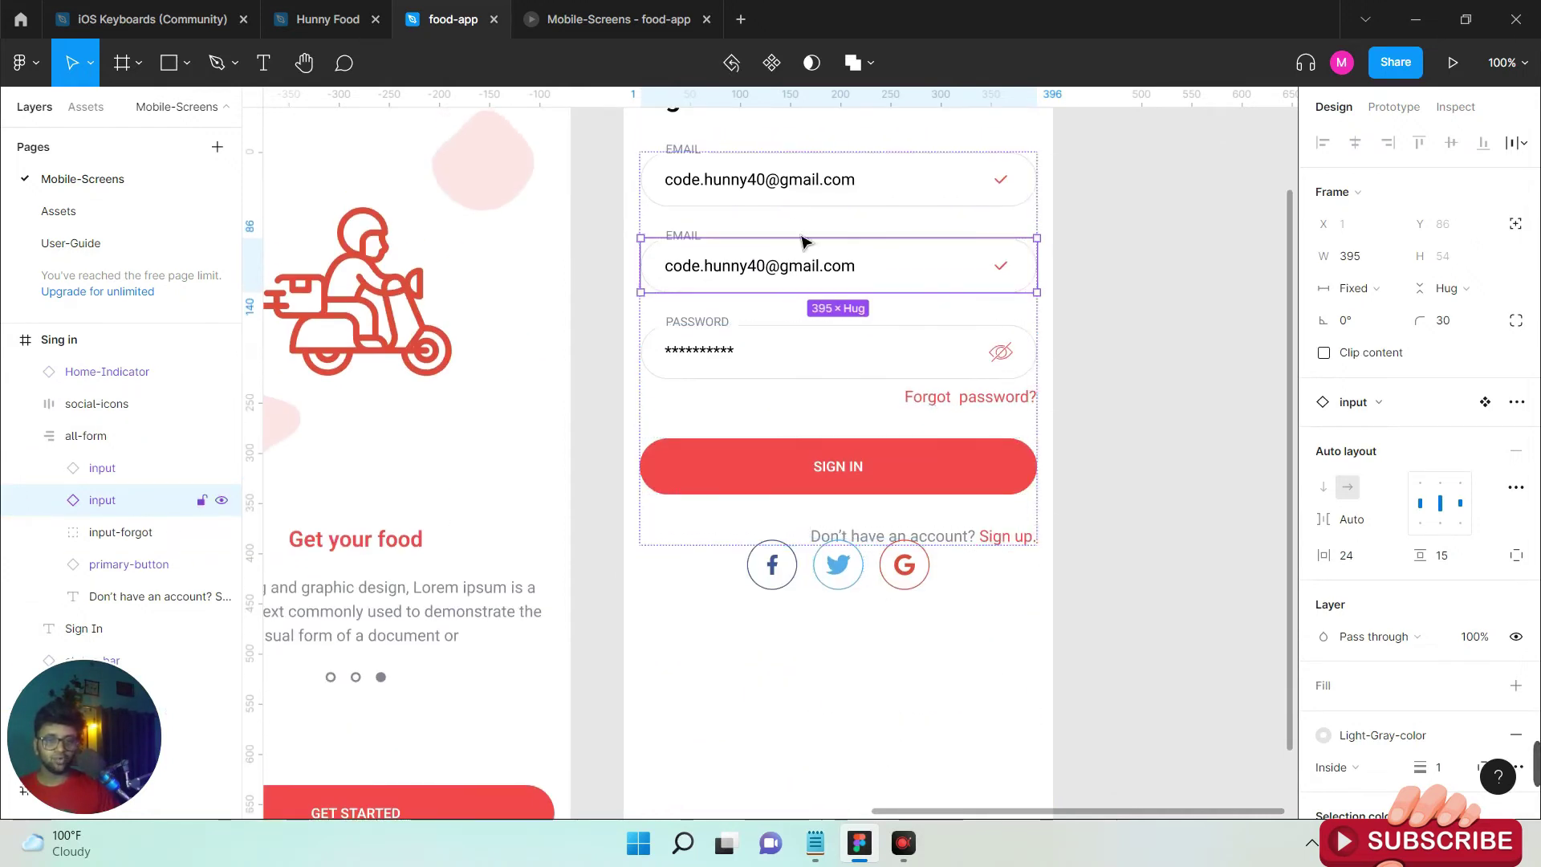
key("Delete")
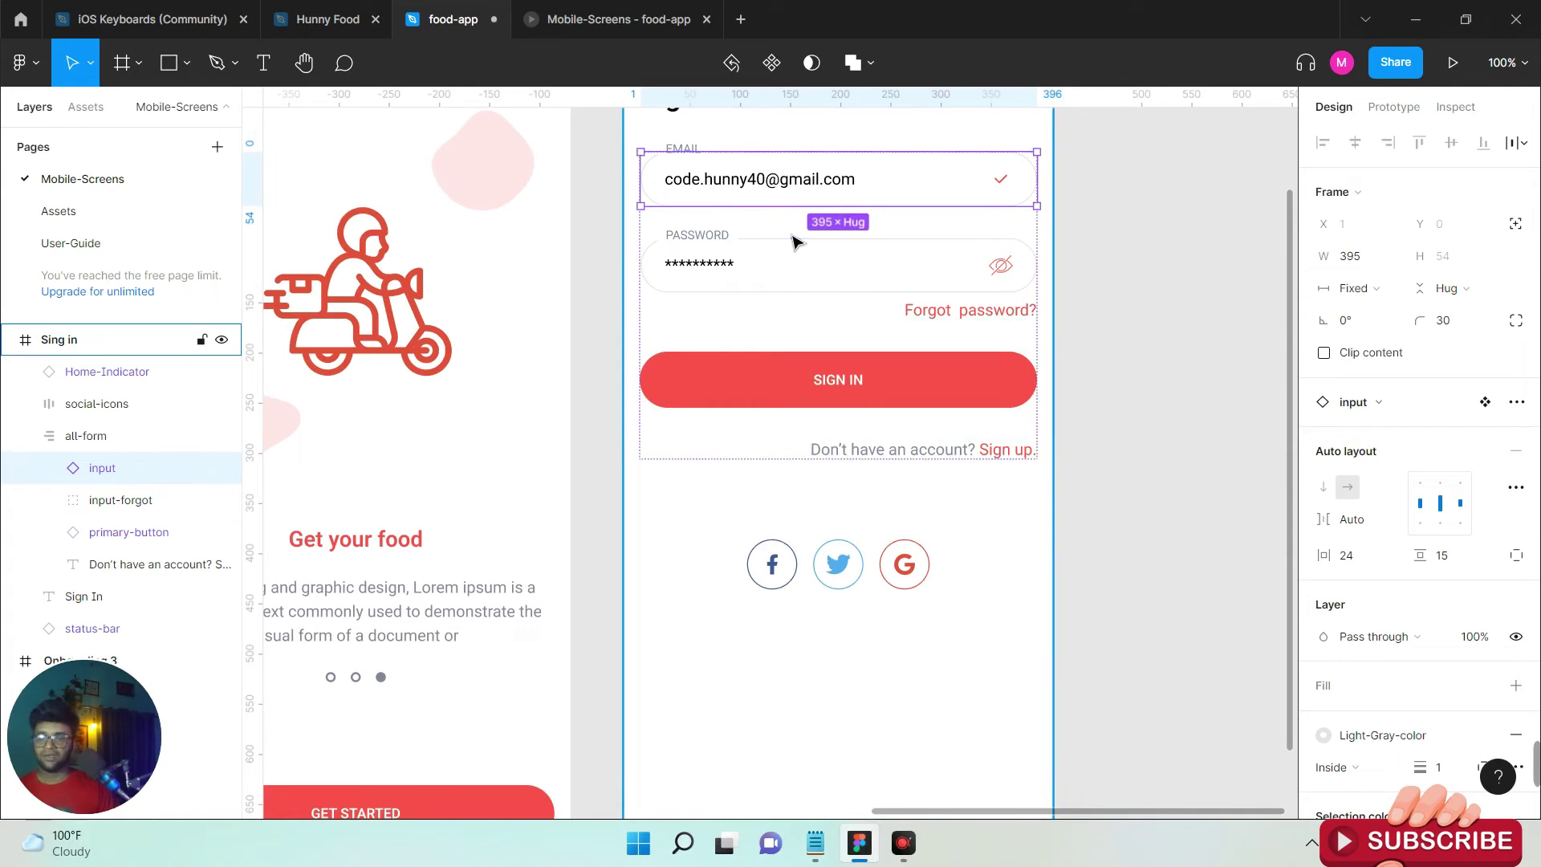
left_click(1142, 341)
scroll(1141, 341, "up", 2)
scroll(1062, 523, "right", 3)
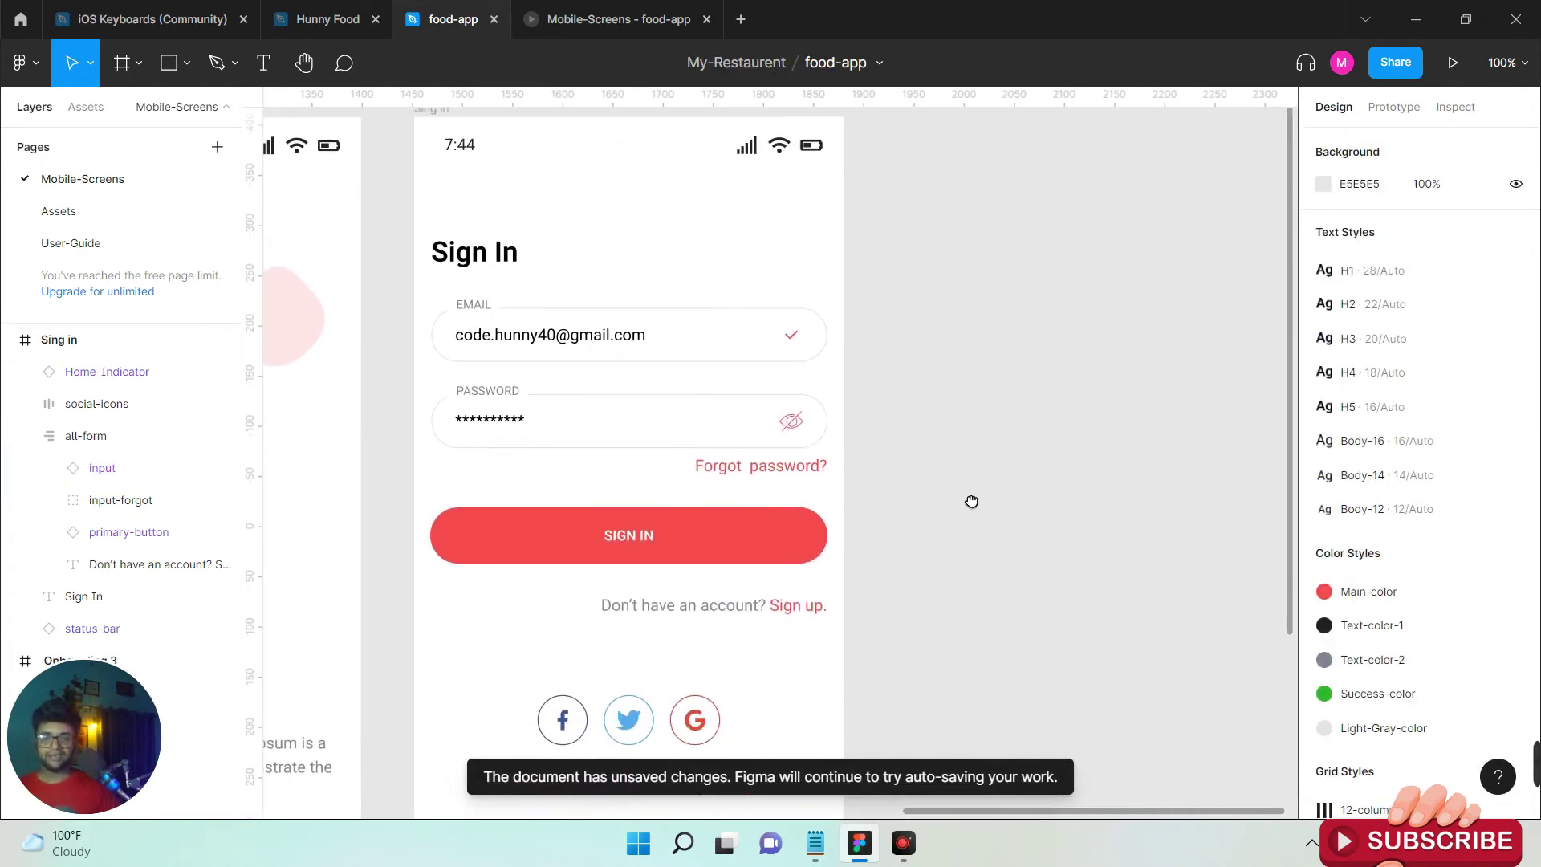
scroll(963, 492, "up", 1)
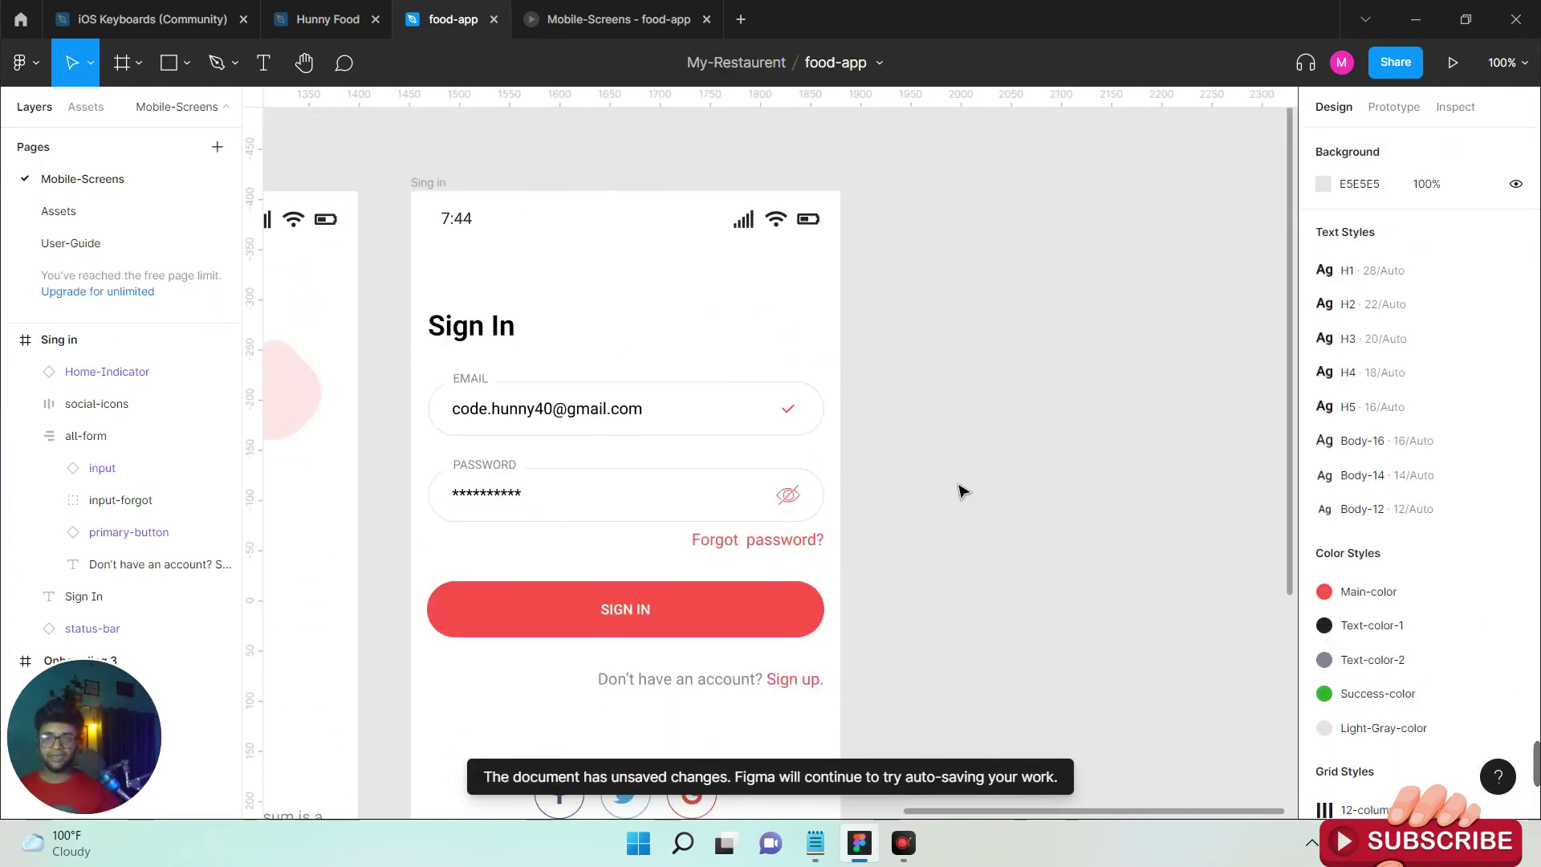
- Duplicate the Sing in screen
left_click(430, 184)
key("ctrl+d")
scroll(1019, 458, "right", 3)
scroll(905, 444, "down", 1)
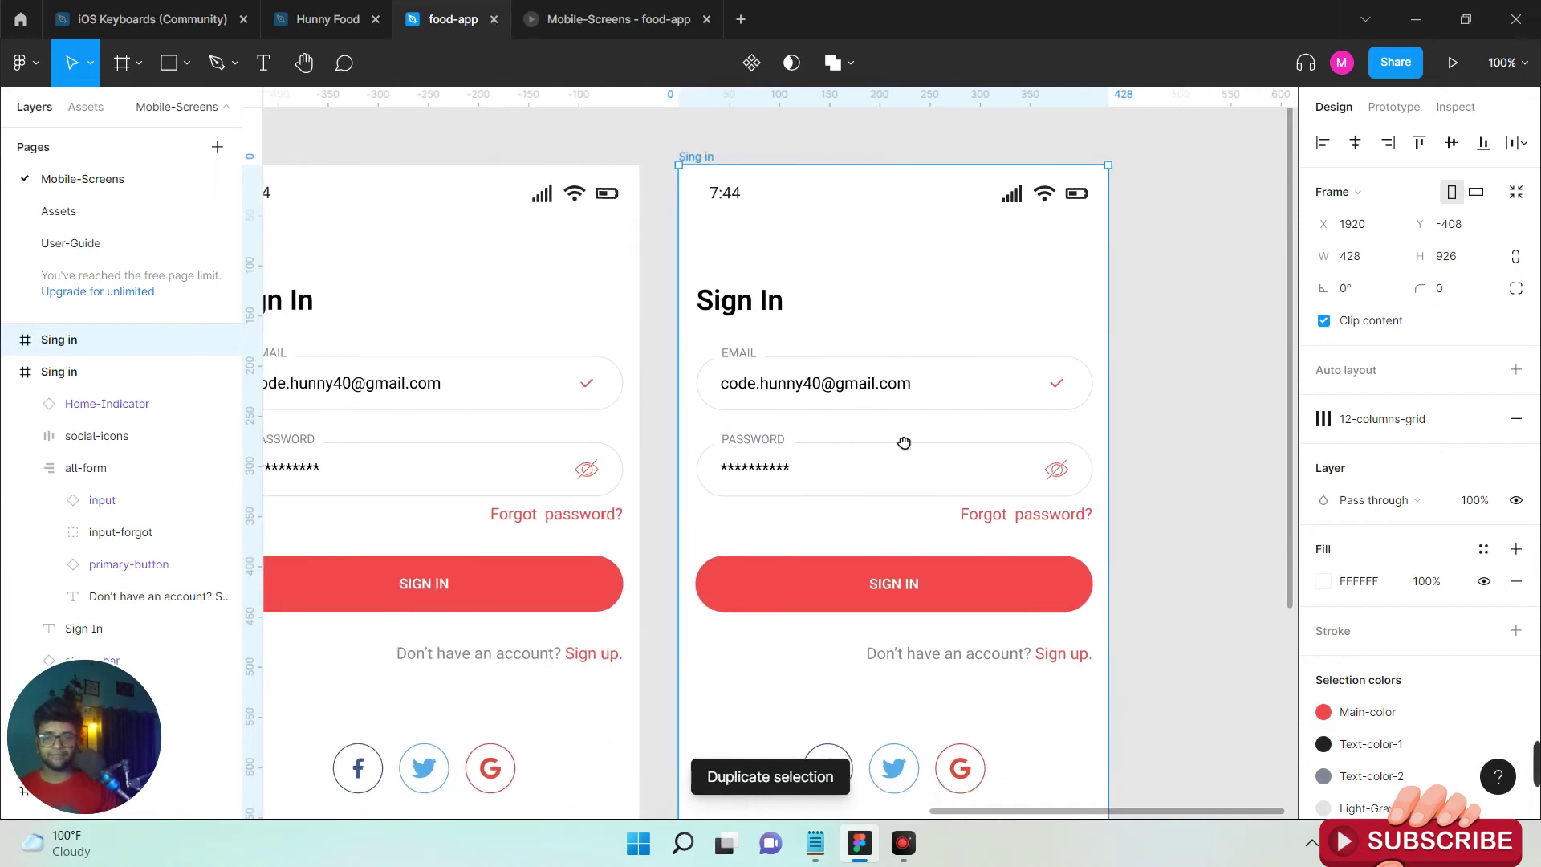
- Change the duplicate screen's heading to 'Sign up' using text copied from the notes
left_click(815, 843)
left_click(741, 451)
left_click_drag(610, 480, 667, 481)
key("ctrl+c")
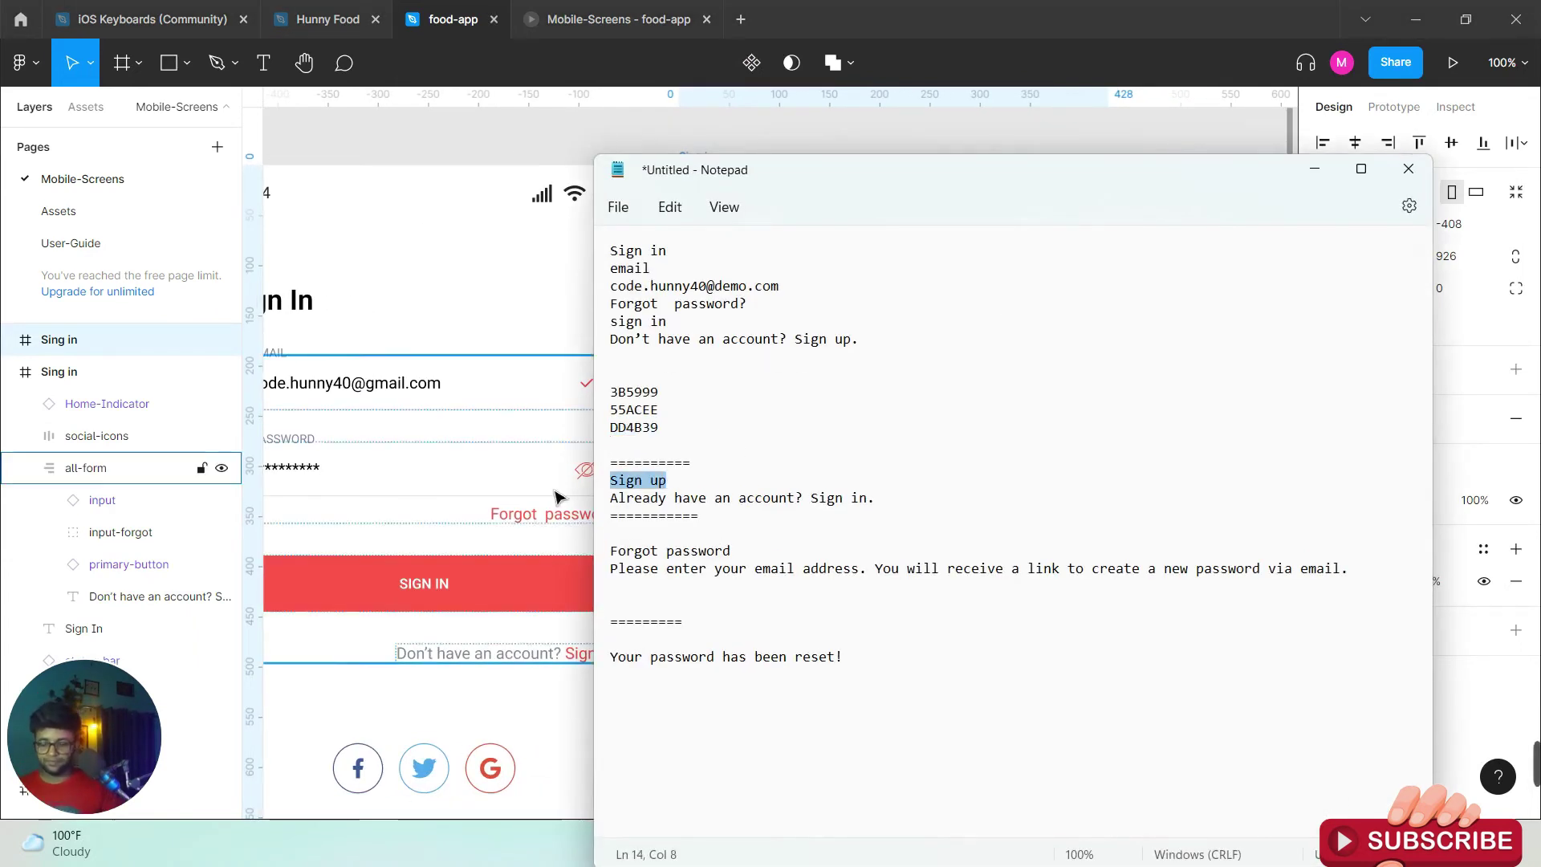
left_click(1314, 168)
double_click(739, 301)
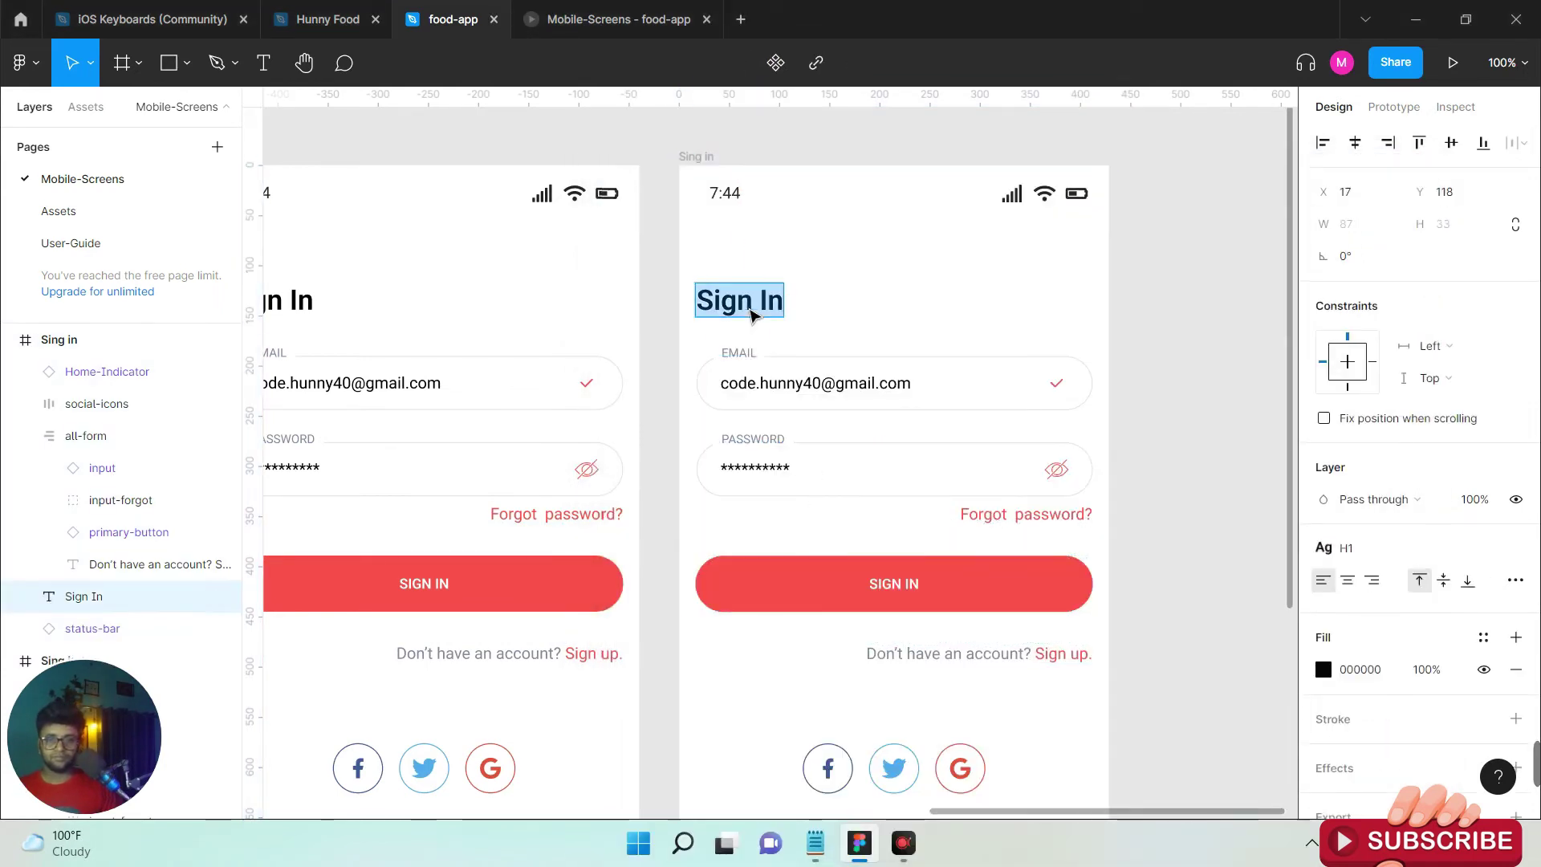
key("ctrl+v")
key("Escape")
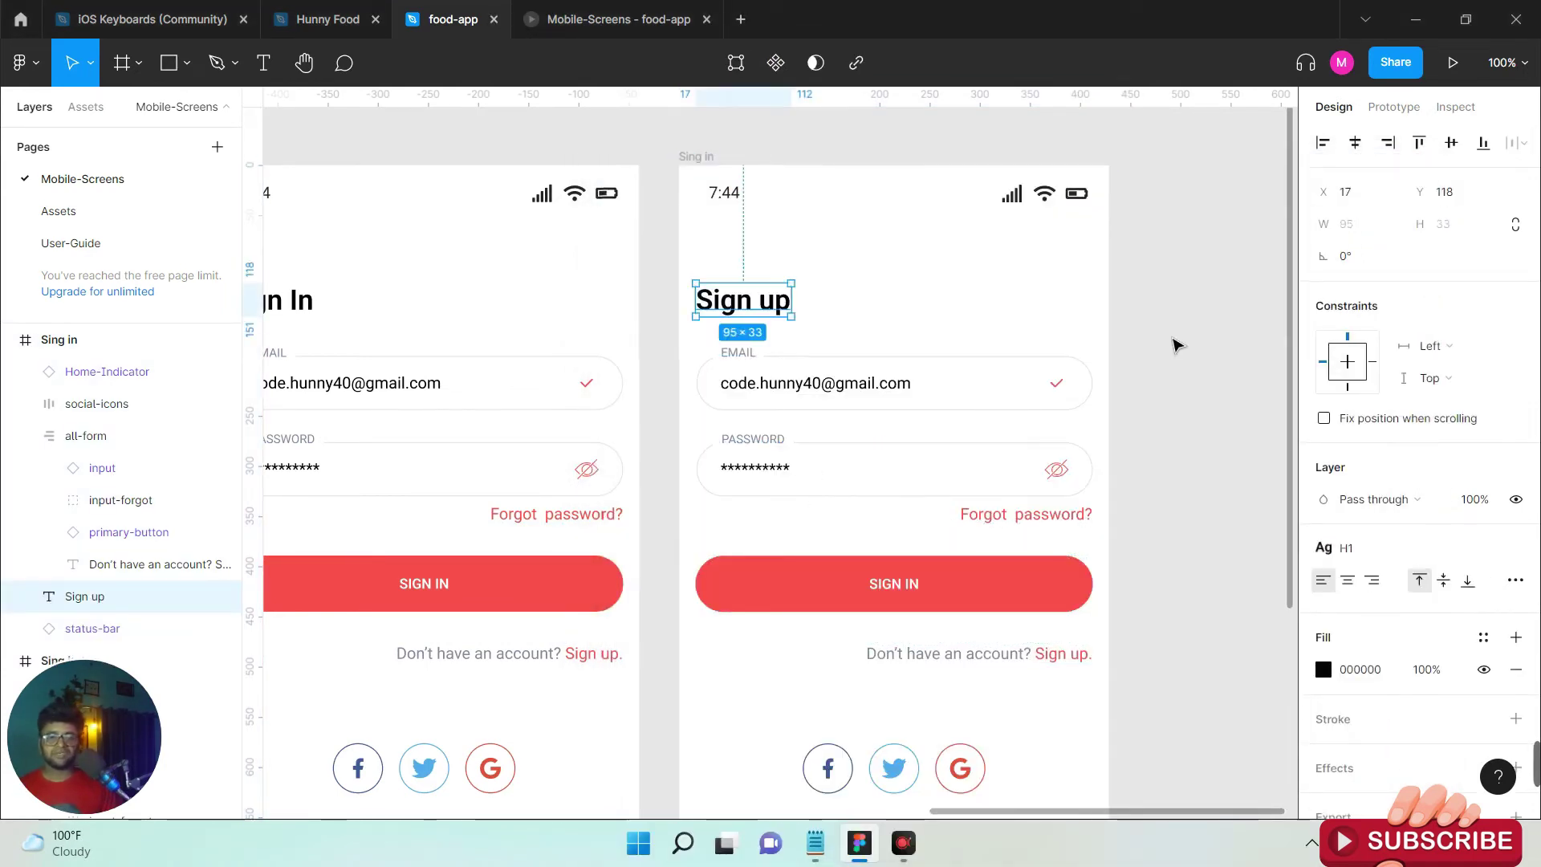
- Move the social icons down toward the bottom of the Sign up screen
left_click_drag(1179, 451, 1145, 272)
left_click_drag(833, 504, 825, 507)
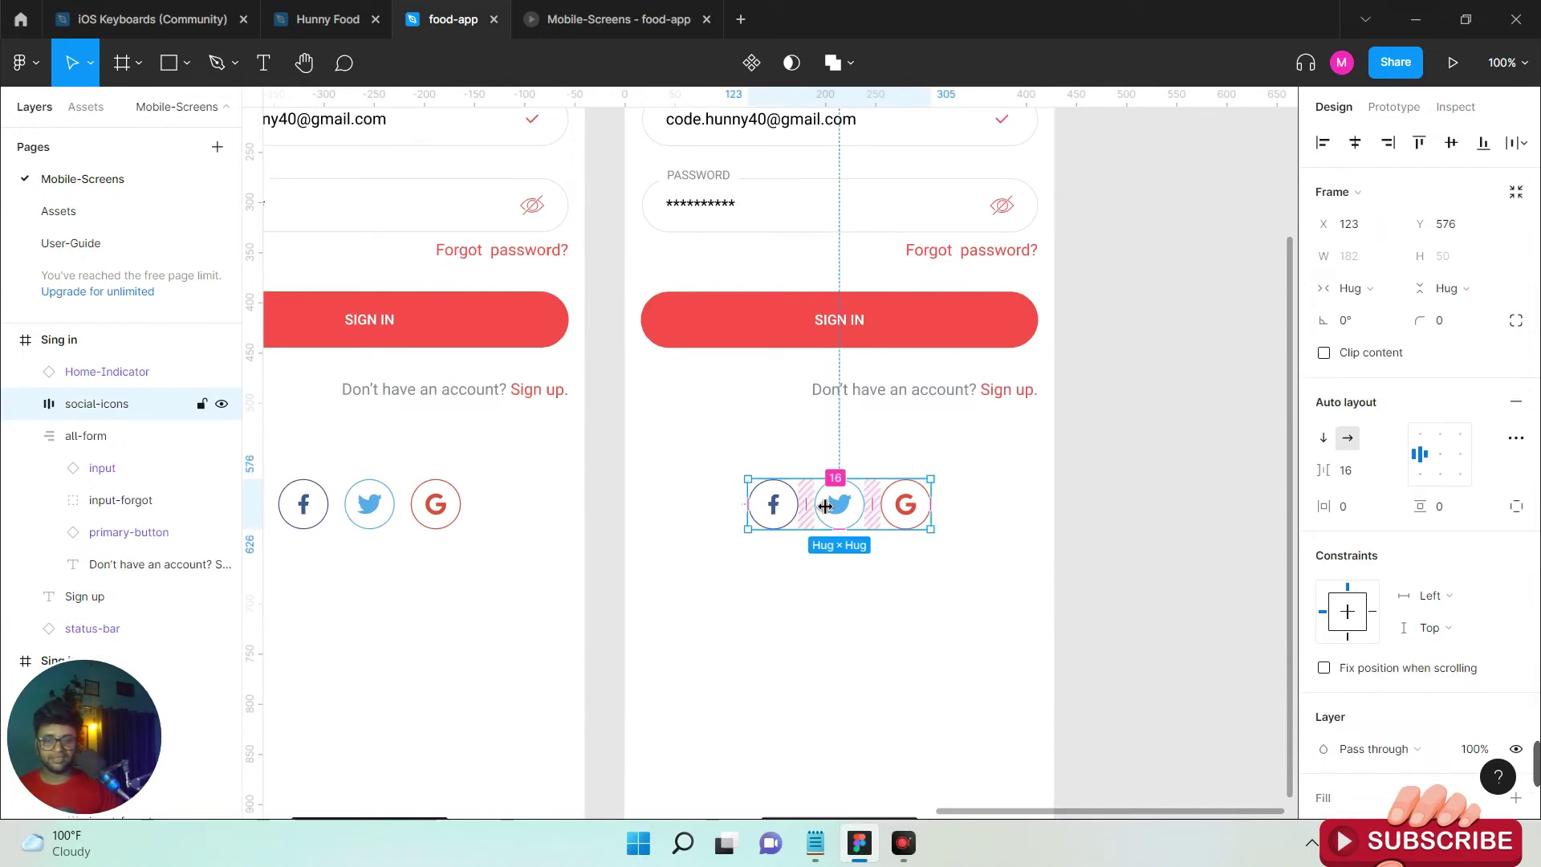
key("shift+Down")
key("shift+Down")
key("shift+Down")
key("shift+Down")
key("shift+Down")
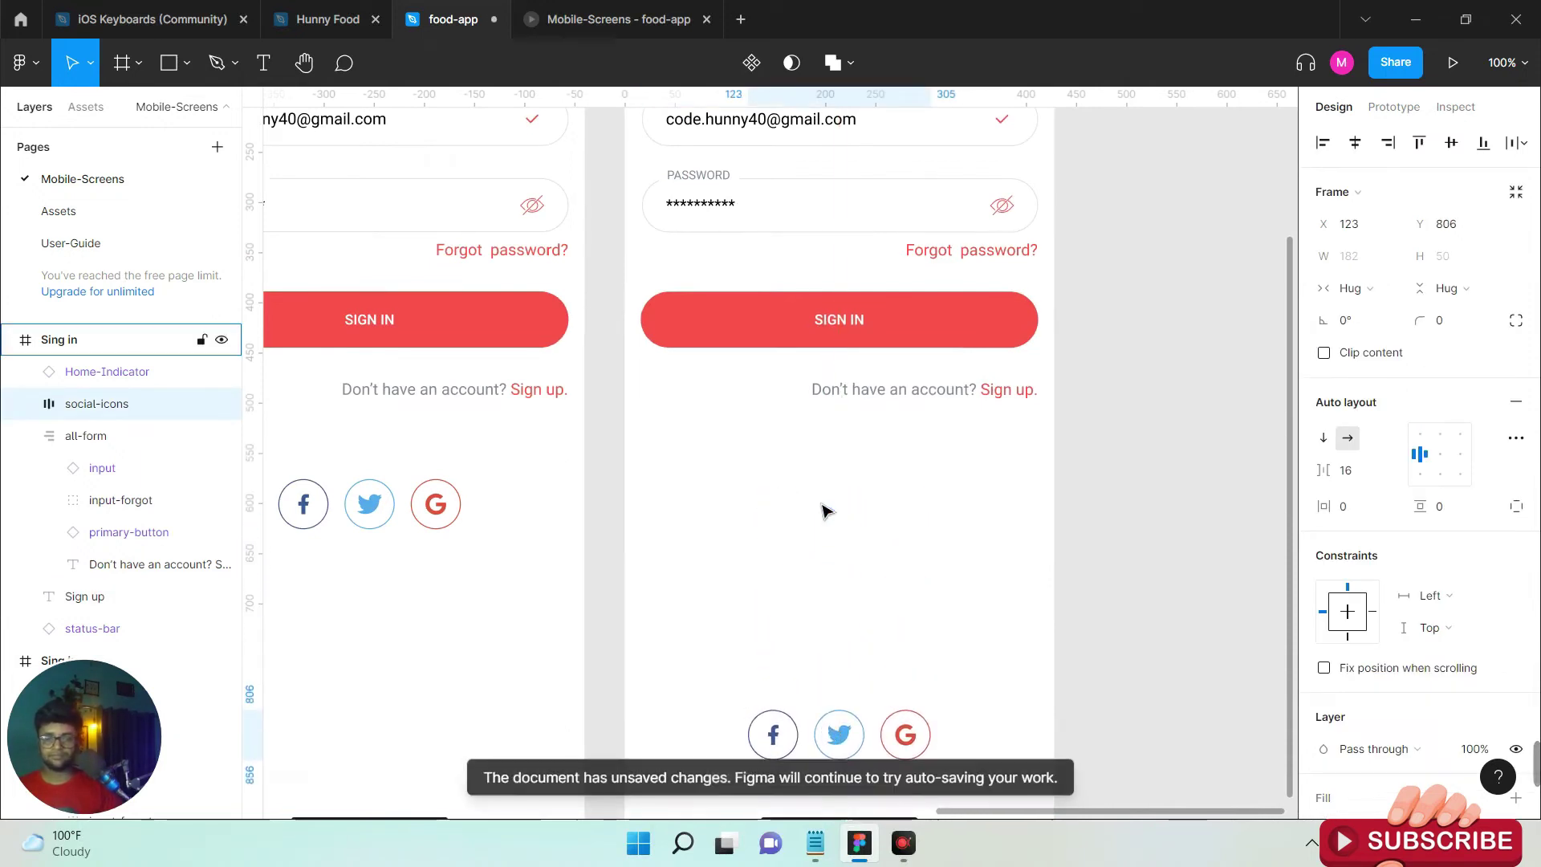
- Compare the Sign up screen against the reference Hunny Food Sign Up design
left_click(328, 19)
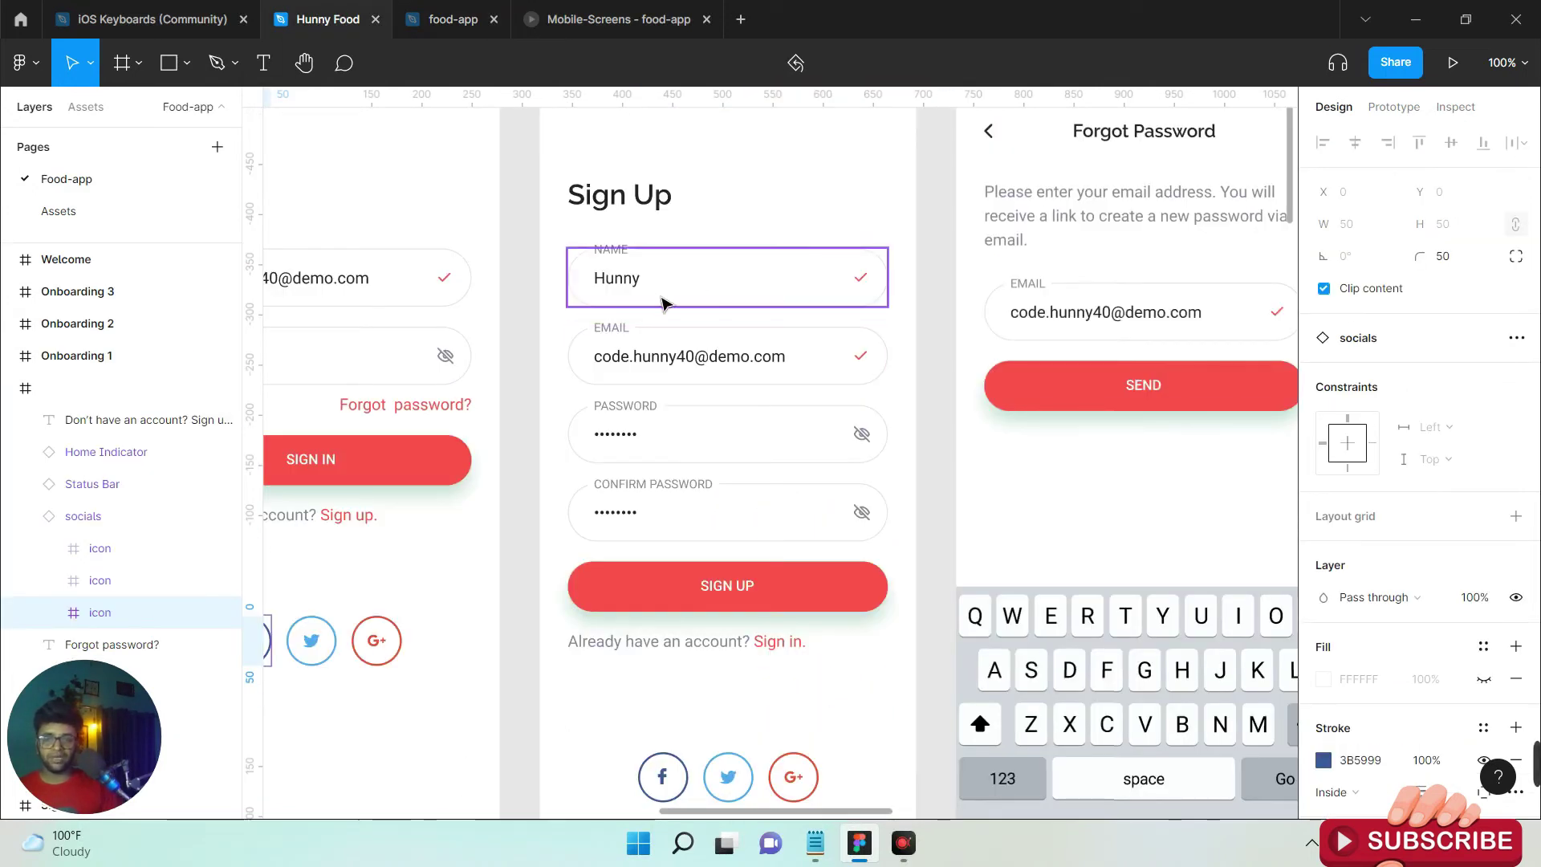
key("ctrl+Tab")
scroll(828, 326, "up", 2)
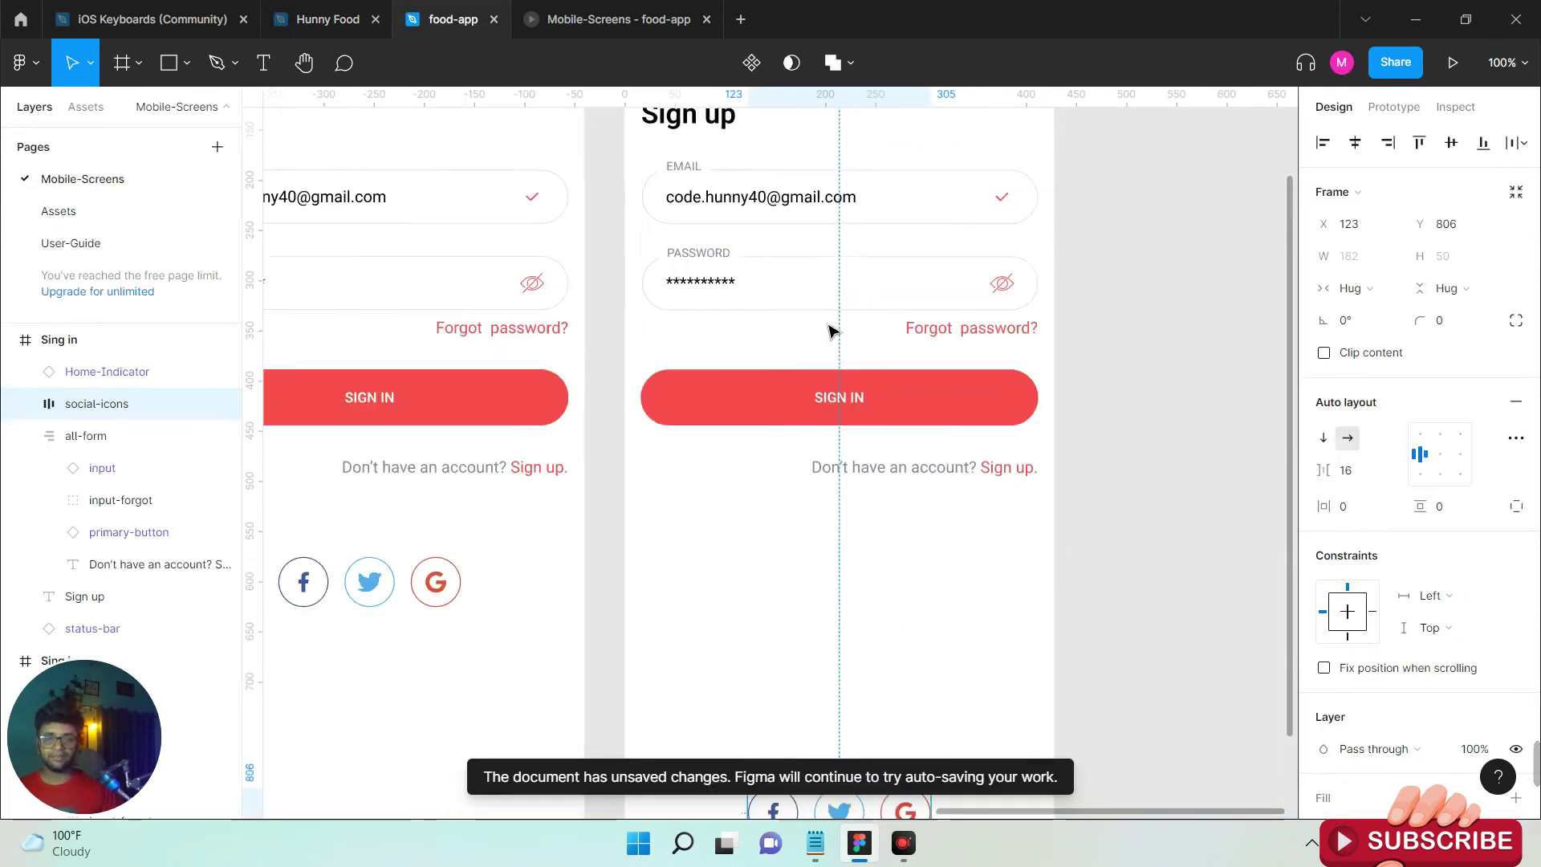
scroll(800, 418, "up", 1)
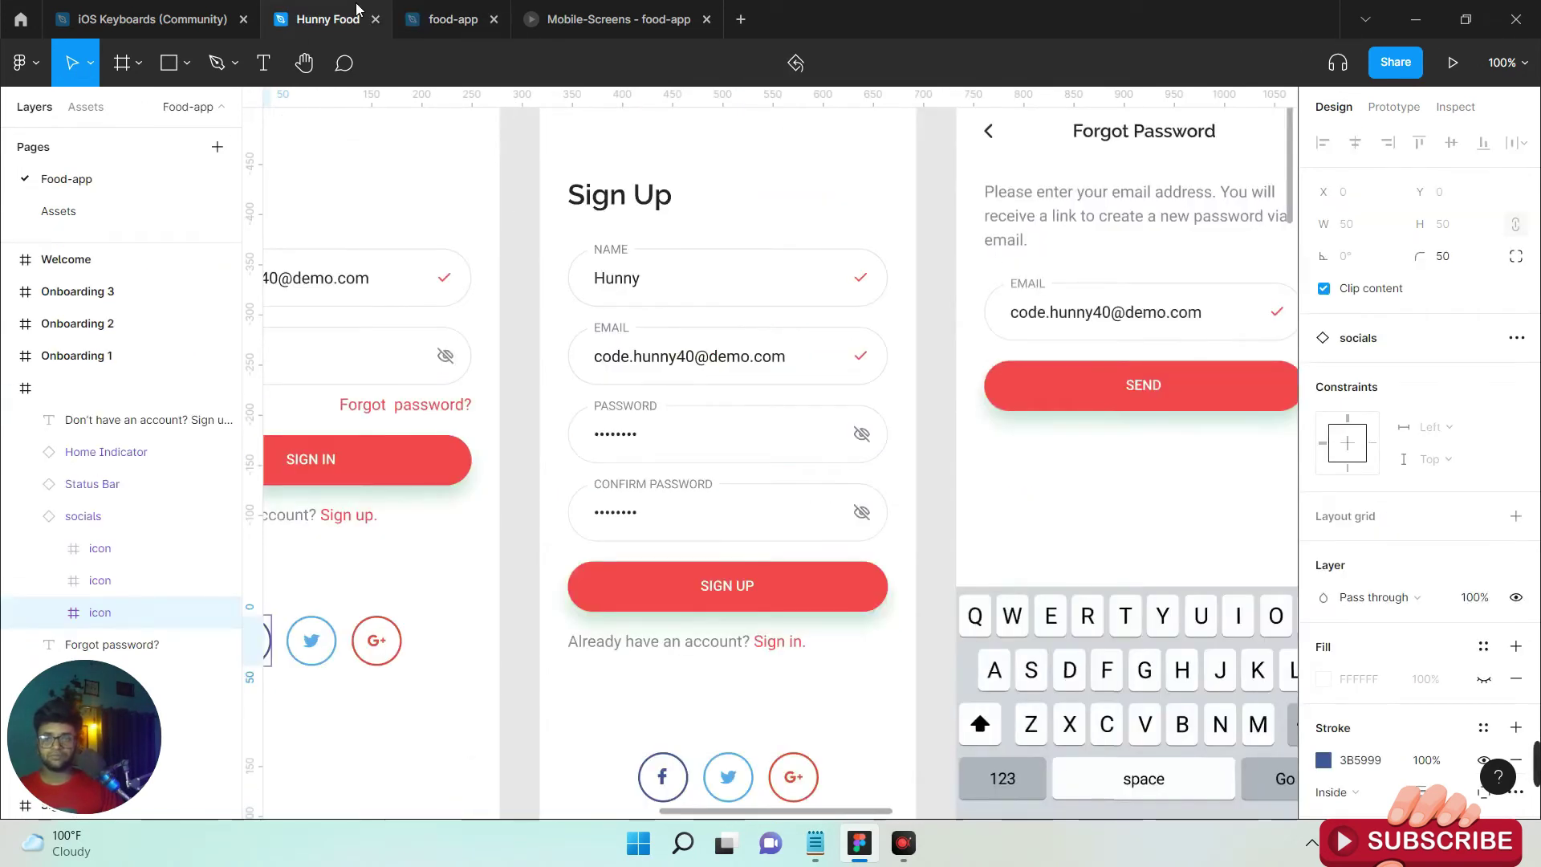
left_click(328, 19)
left_click(471, 20)
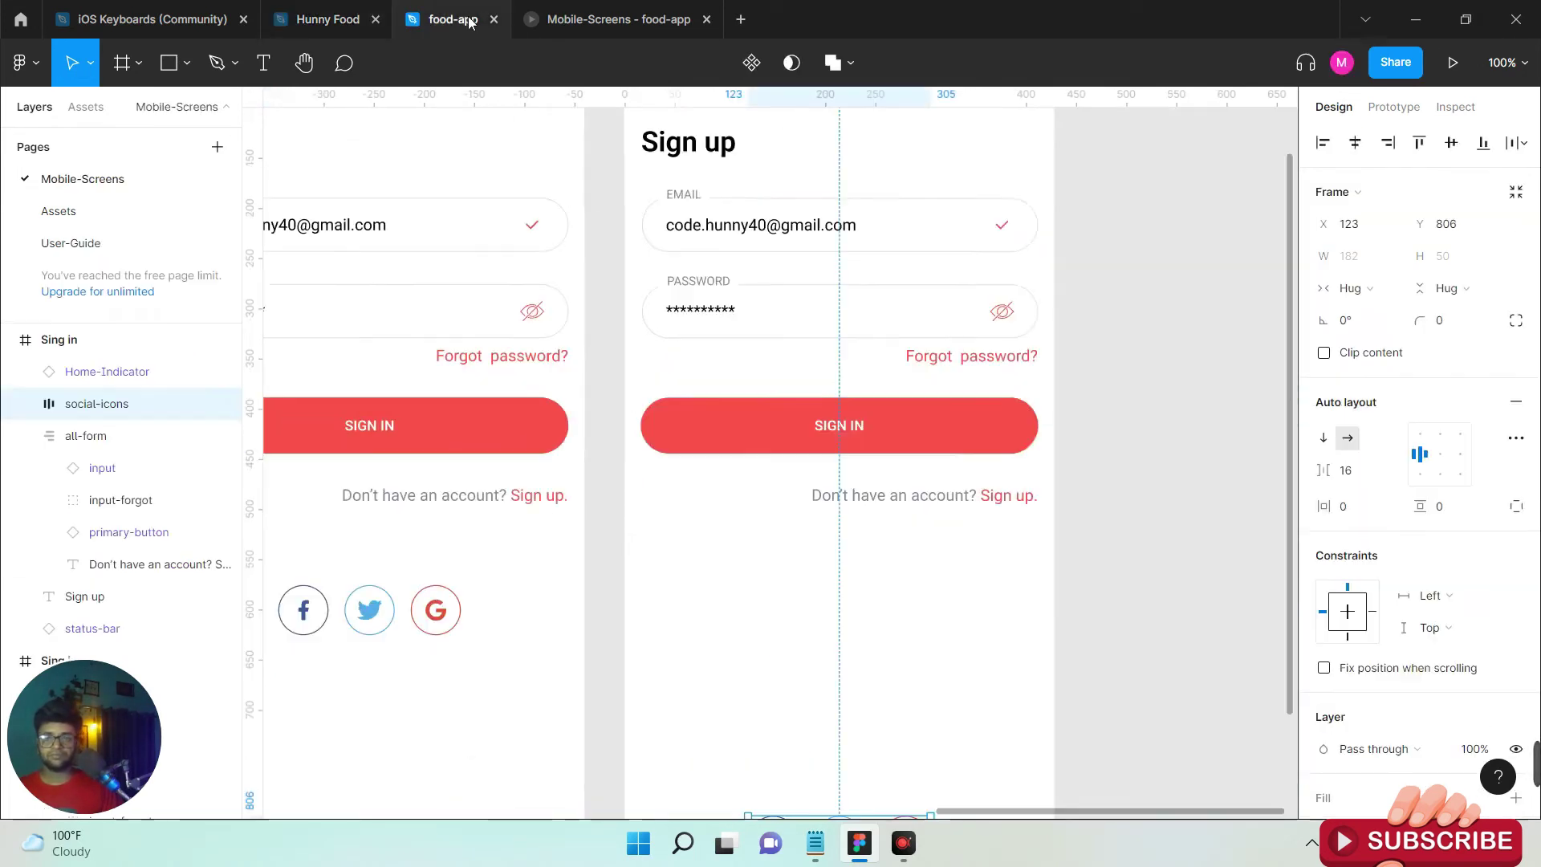
left_click(697, 207)
- Rename the first field's label from EMAIL to NAME
scroll(699, 207, "up", 3)
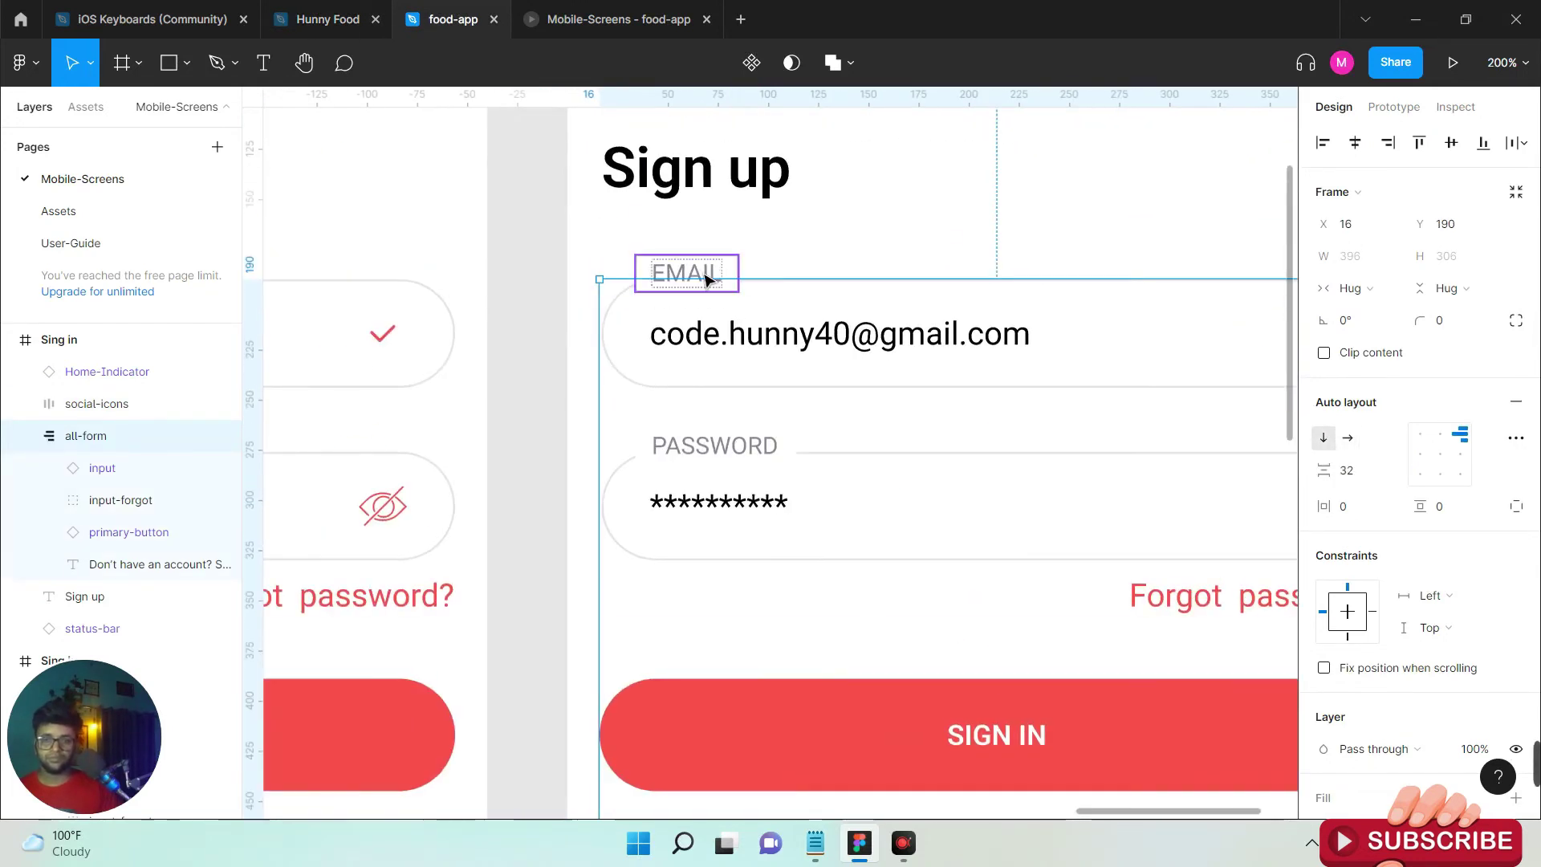
double_click(707, 278)
type("Name")
key("BackSpace")
key("BackSpace")
key("BackSpace")
type("AME")
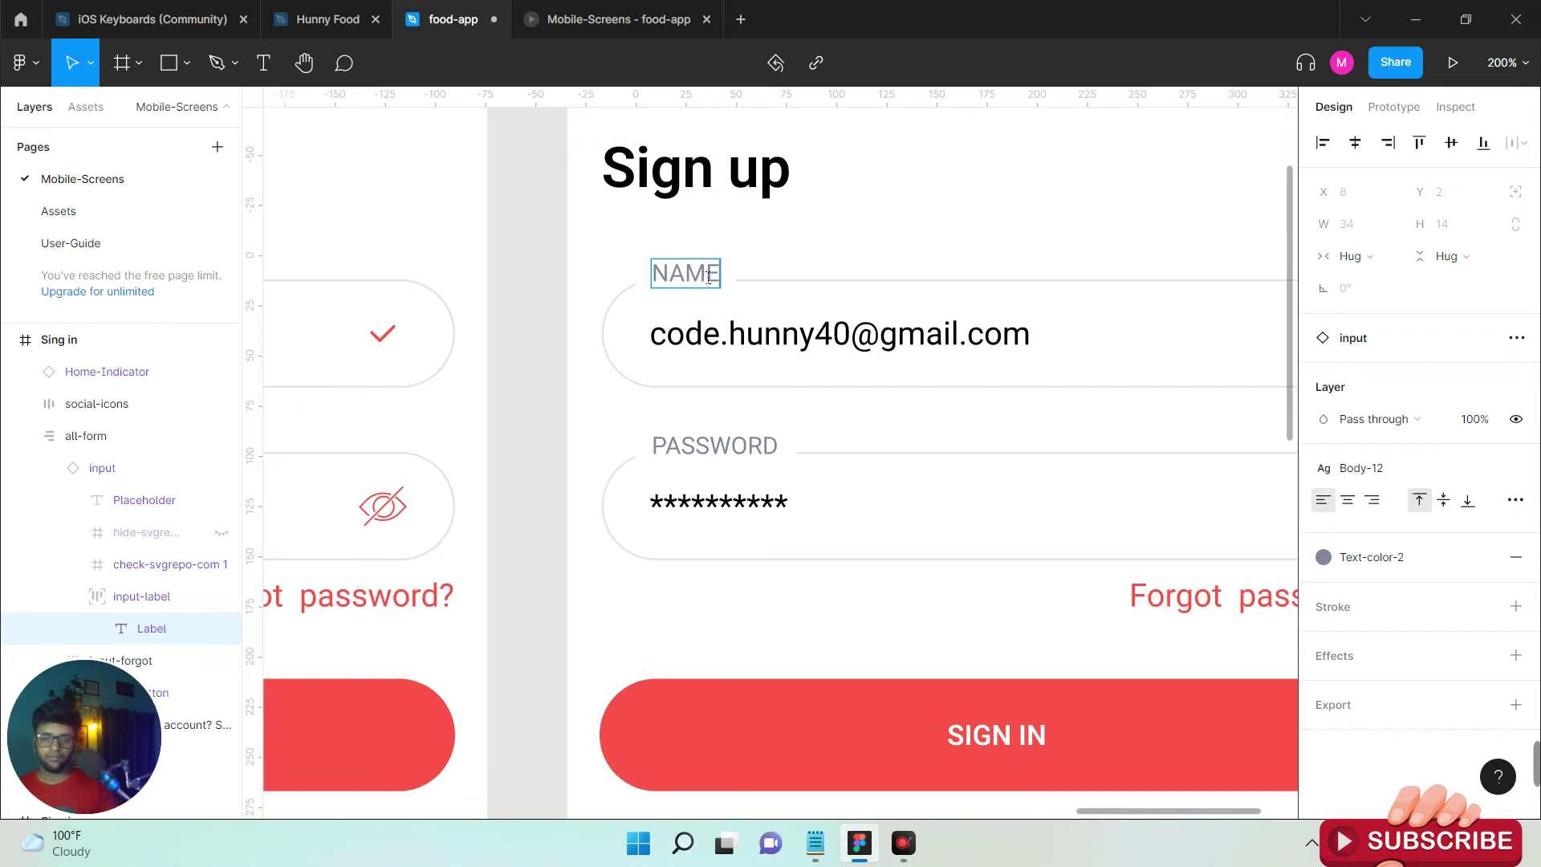
- Replace the first field's placeholder with a sample name
double_click(758, 353)
type("hUN")
key("BackSpace")
key("BackSpace")
type("Hu")
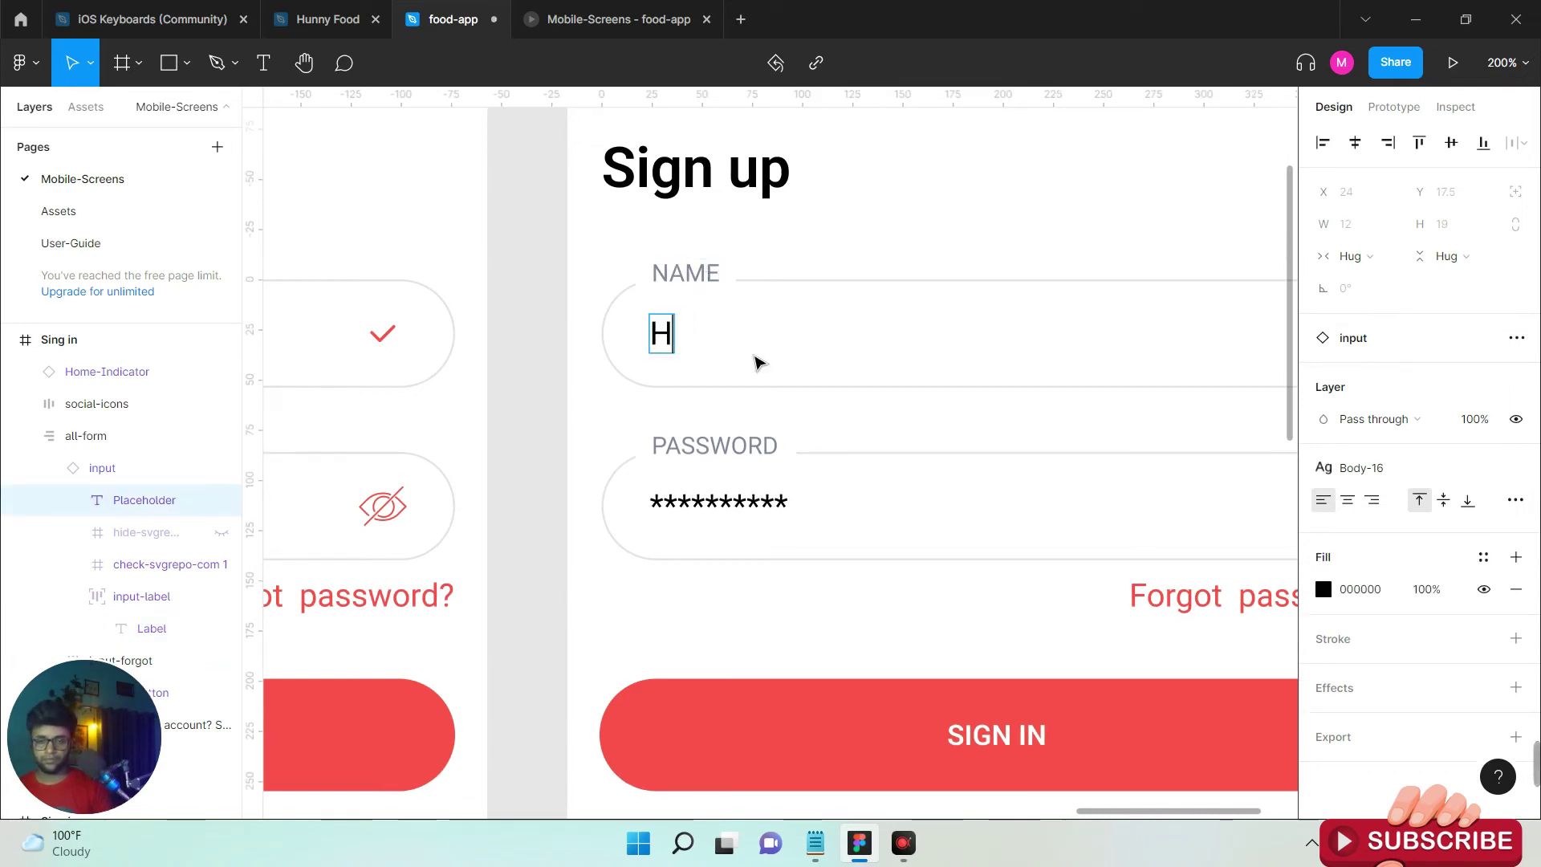
type("nny Code")
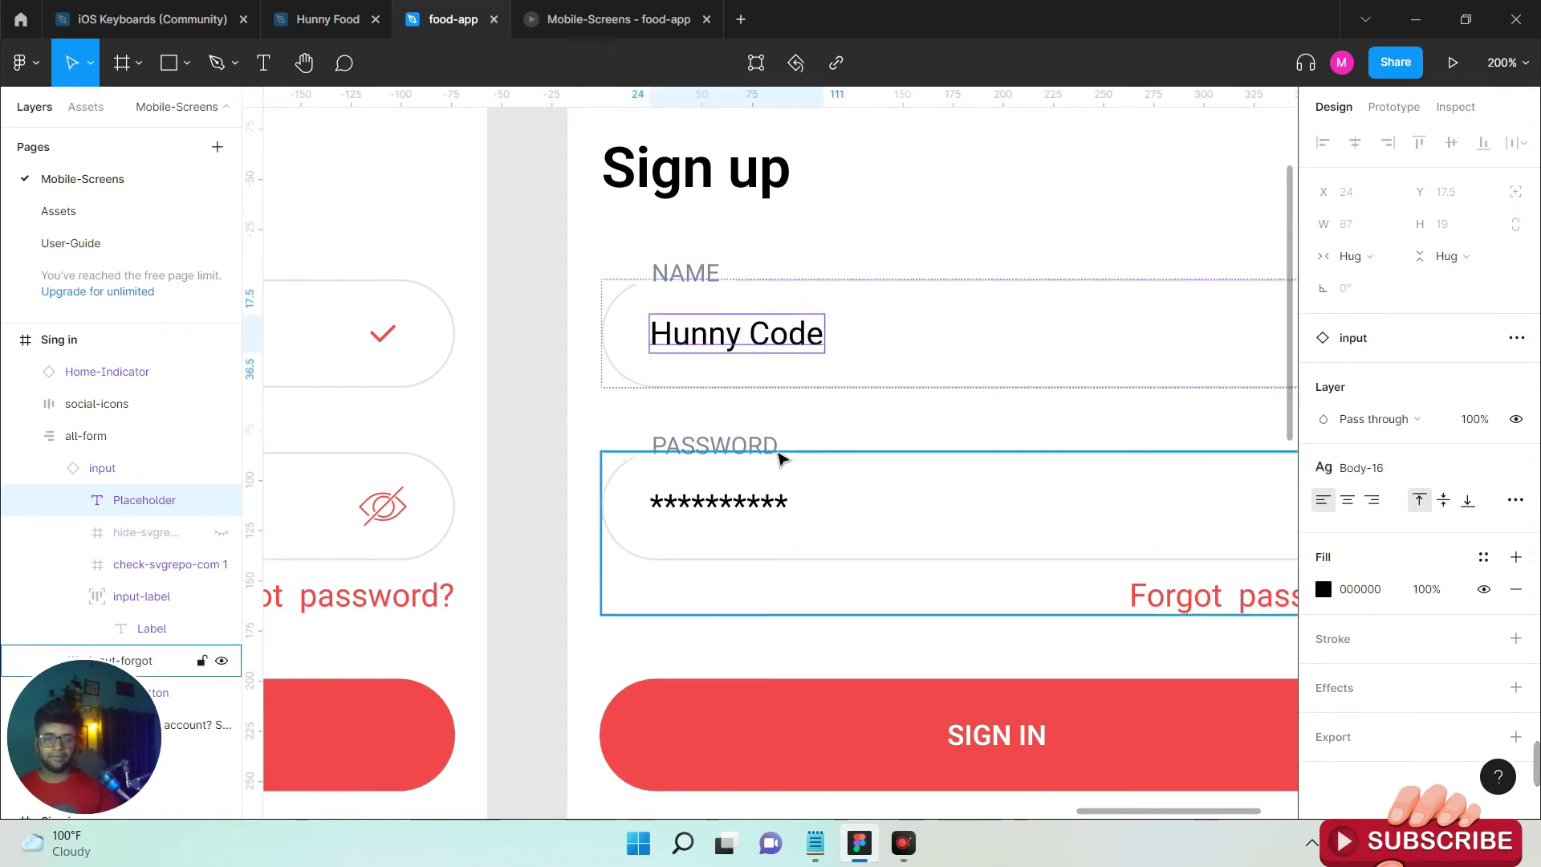
- Rename the second field's PASSWORD label to EMAIL
double_click(771, 448)
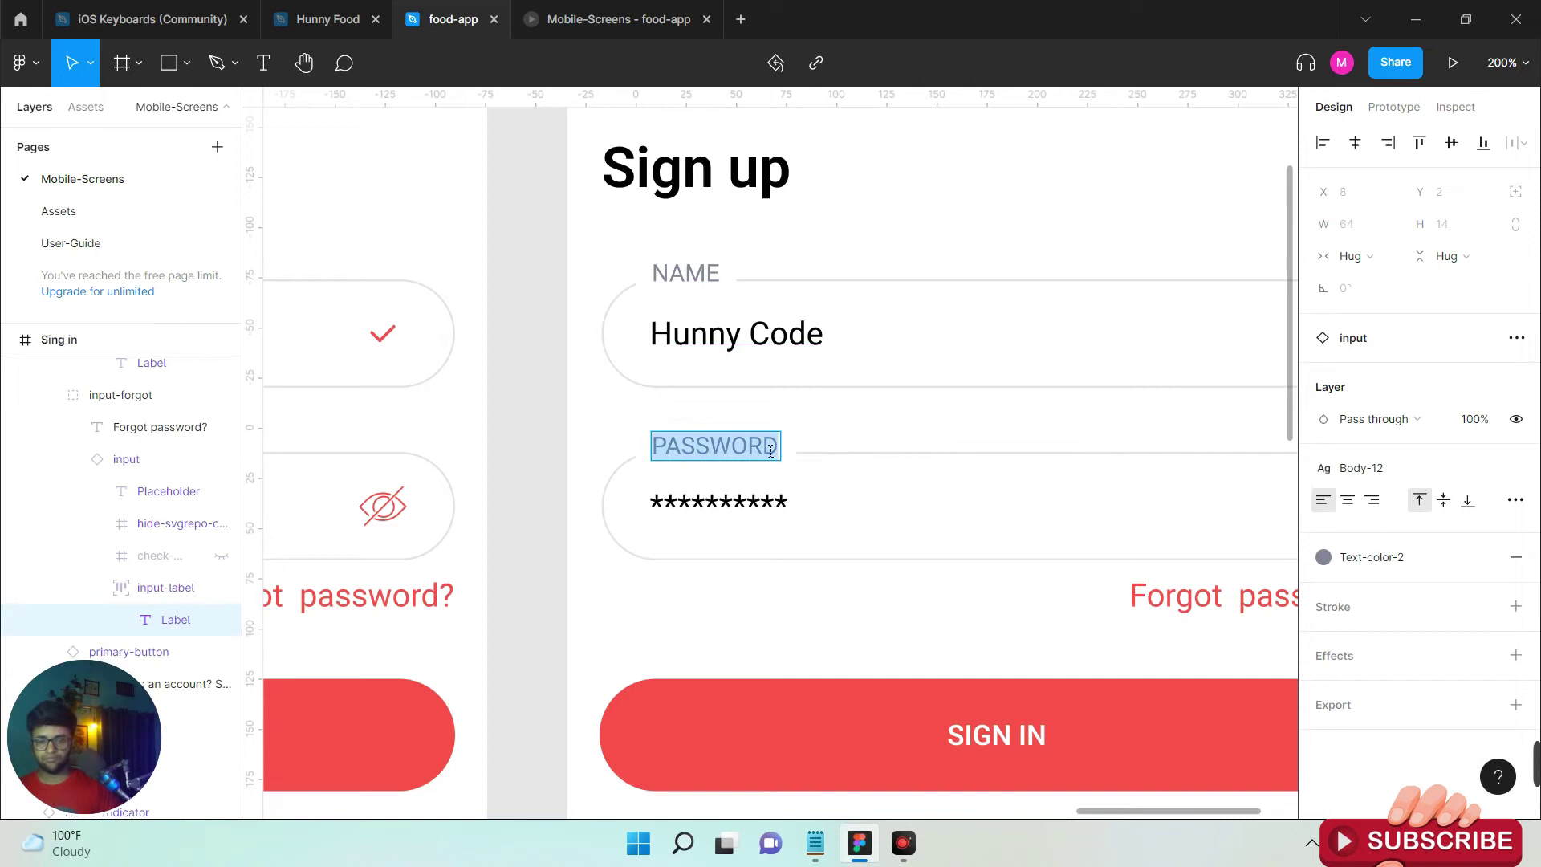
type("E")
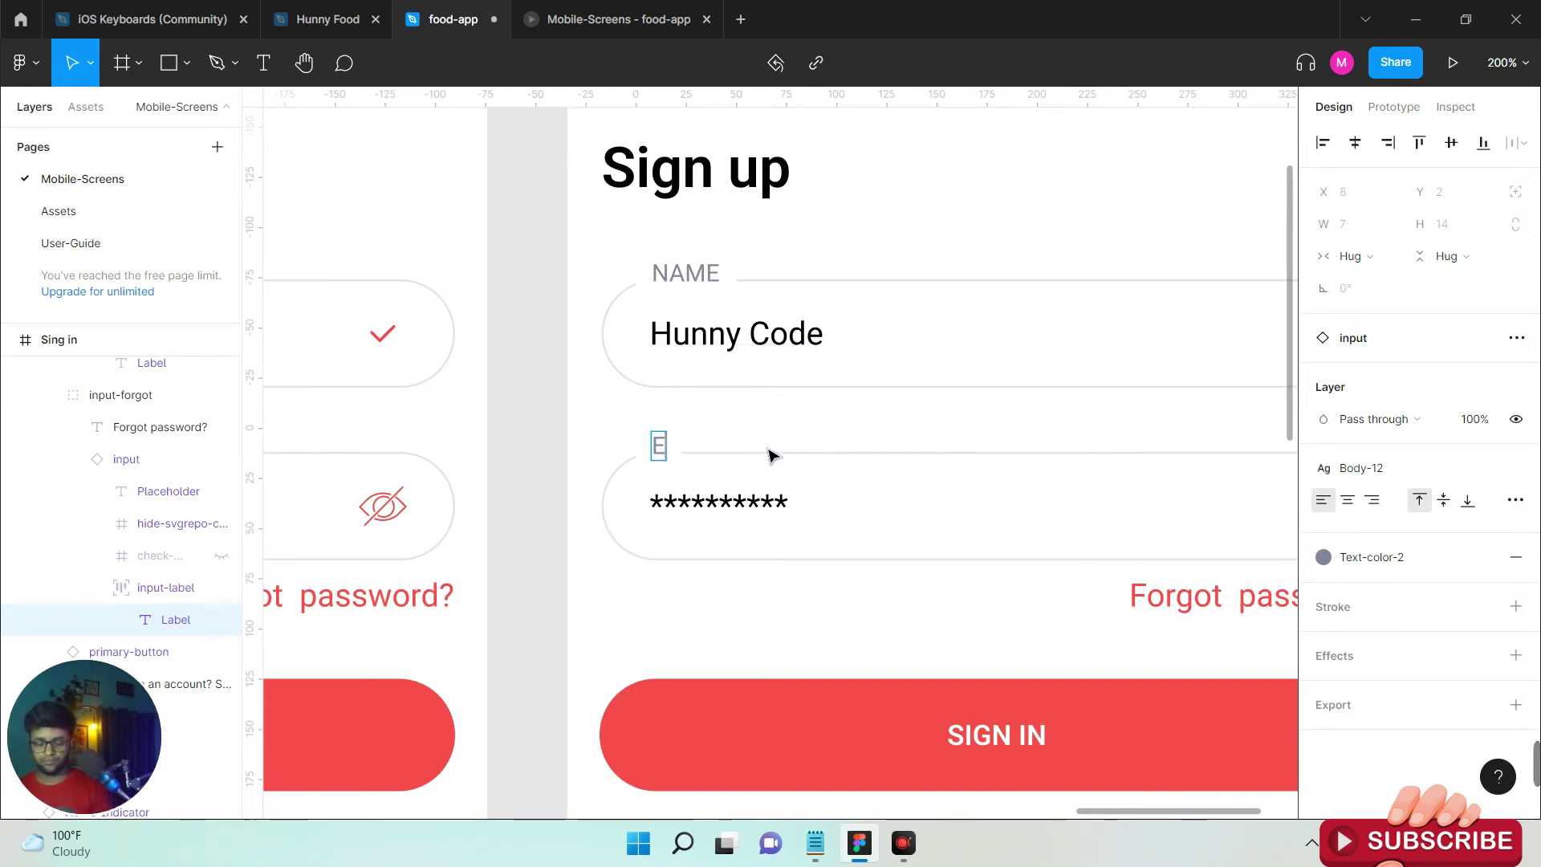
type("ma")
key("BackSpace")
key("BackSpace")
type("EMAIL")
key("Escape")
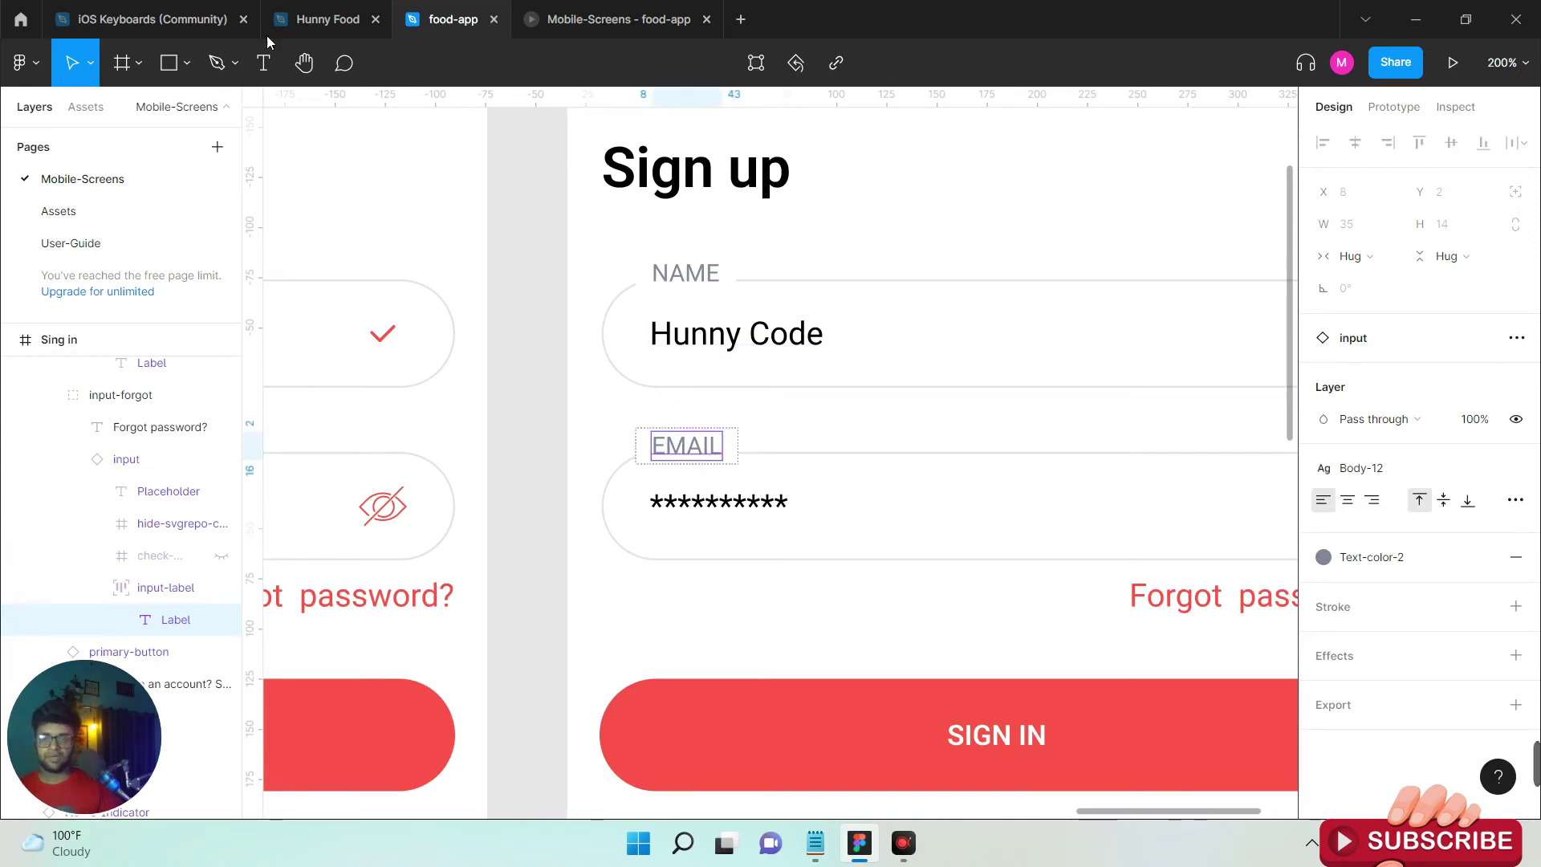
key("ctrl+shift+Tab")
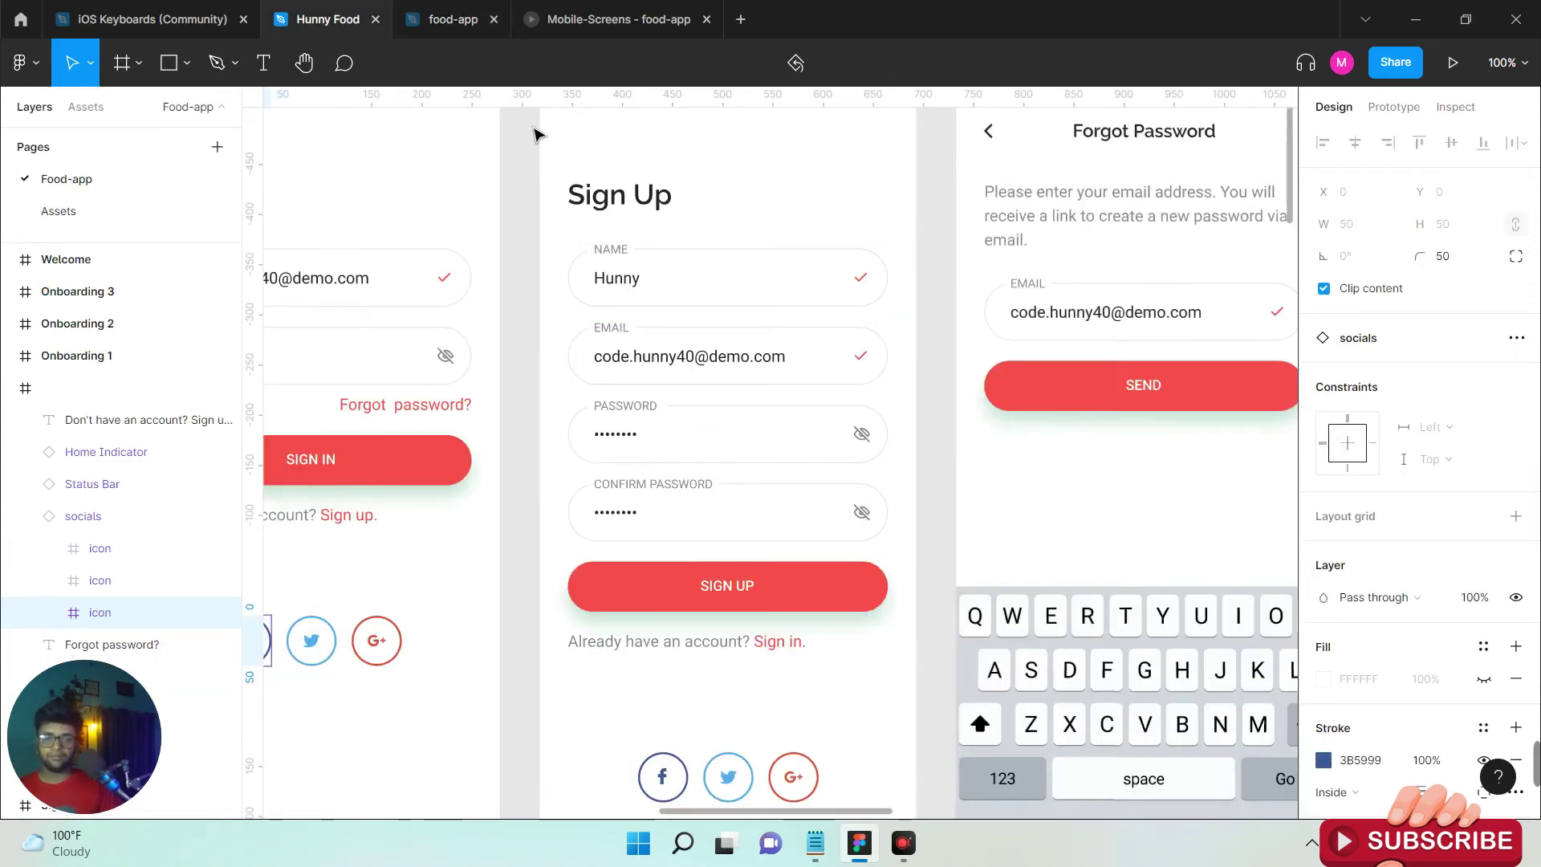
key("ctrl+Tab")
- Replace the second field's masked placeholder with a sample email address
double_click(759, 513)
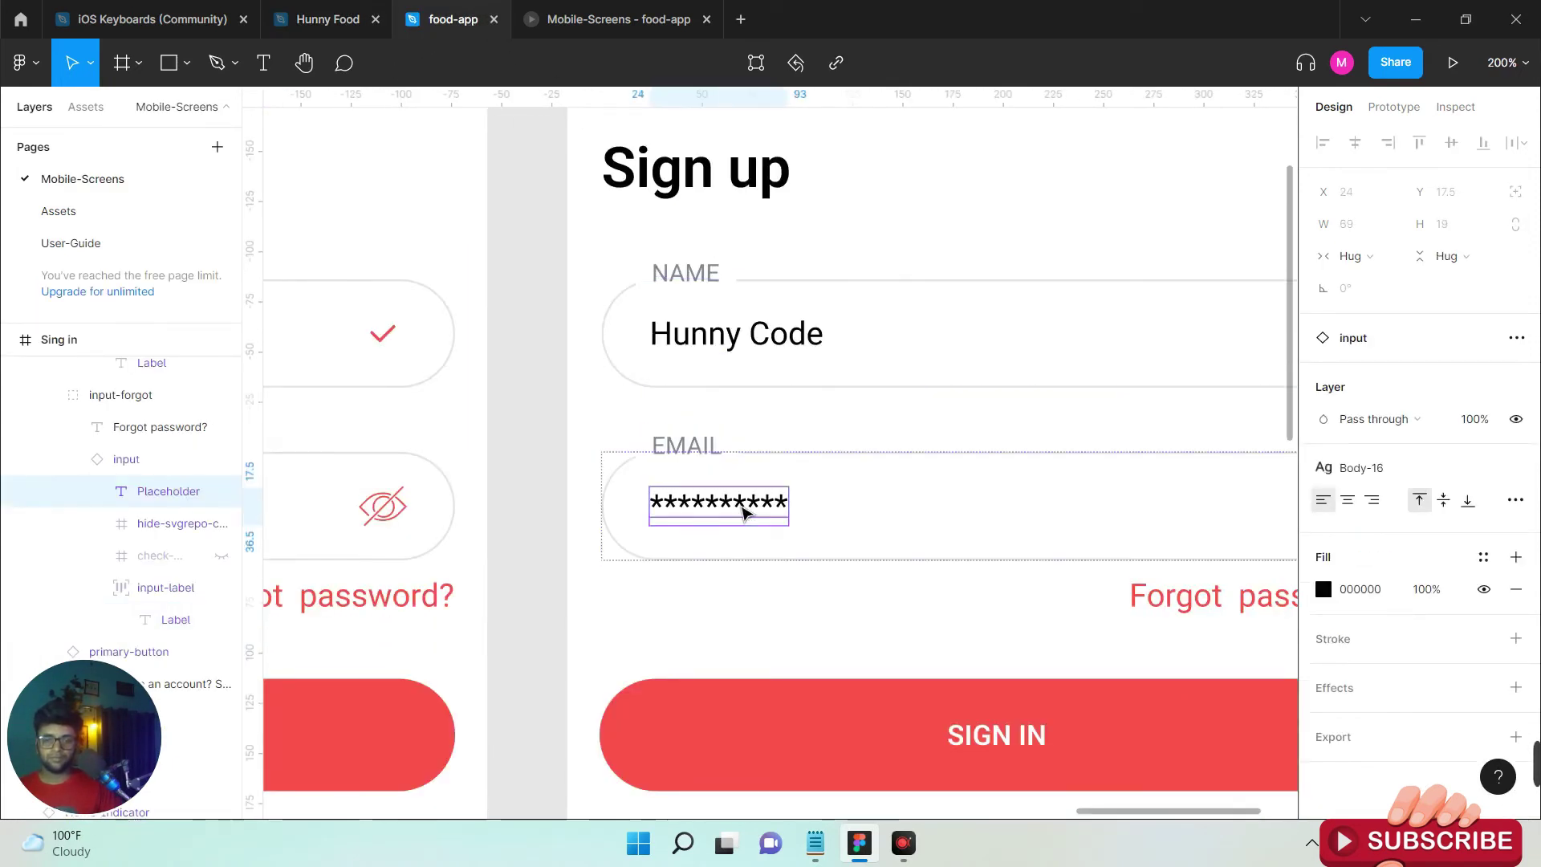
type("CO")
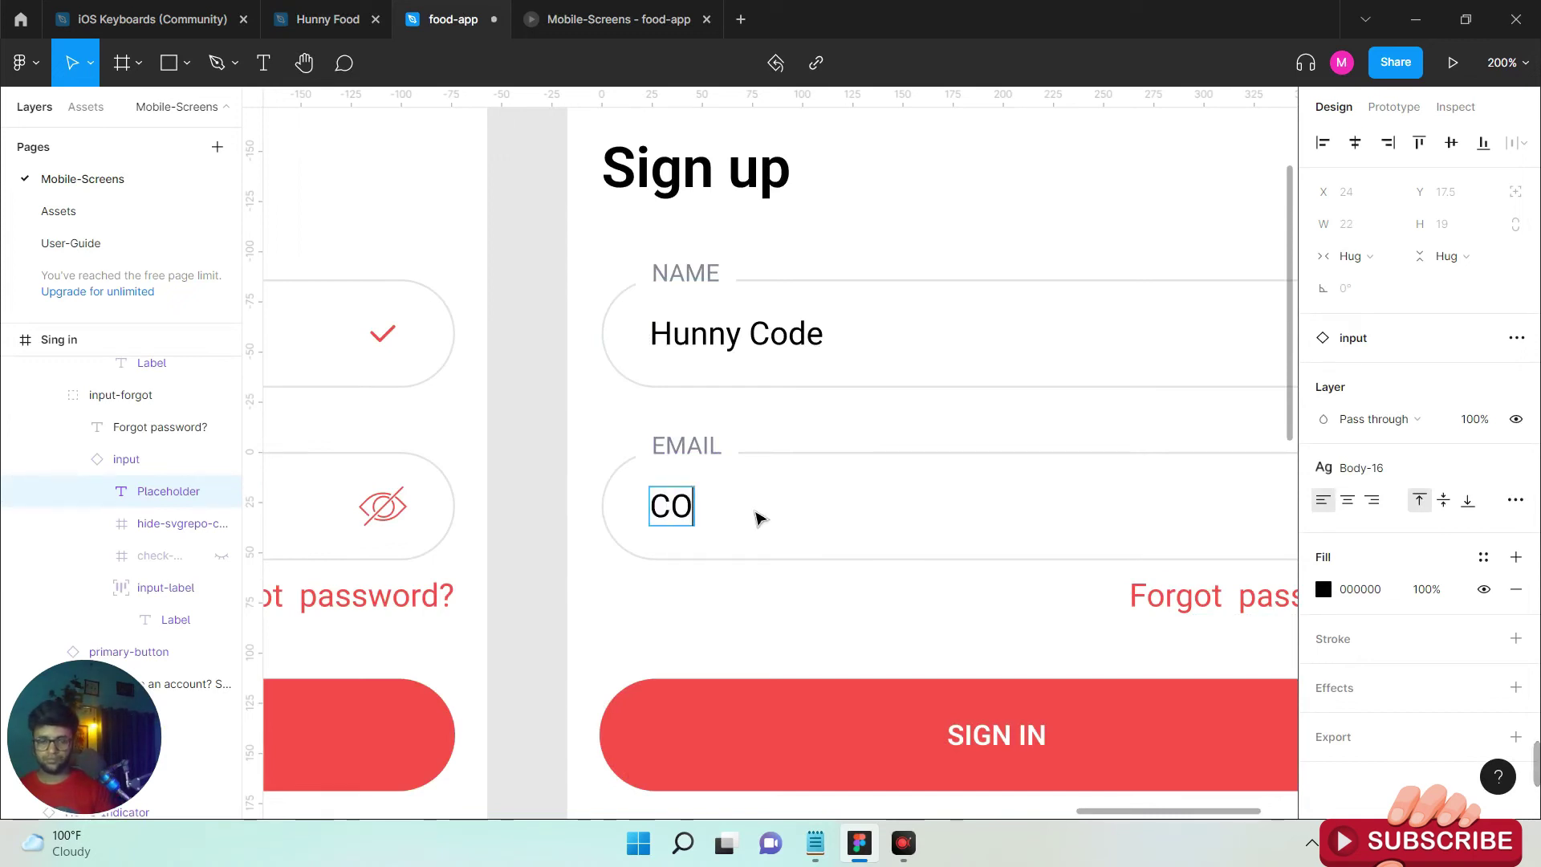
key("BackSpace")
key("BackSpace")
key("BackSpace")
key("BackSpace")
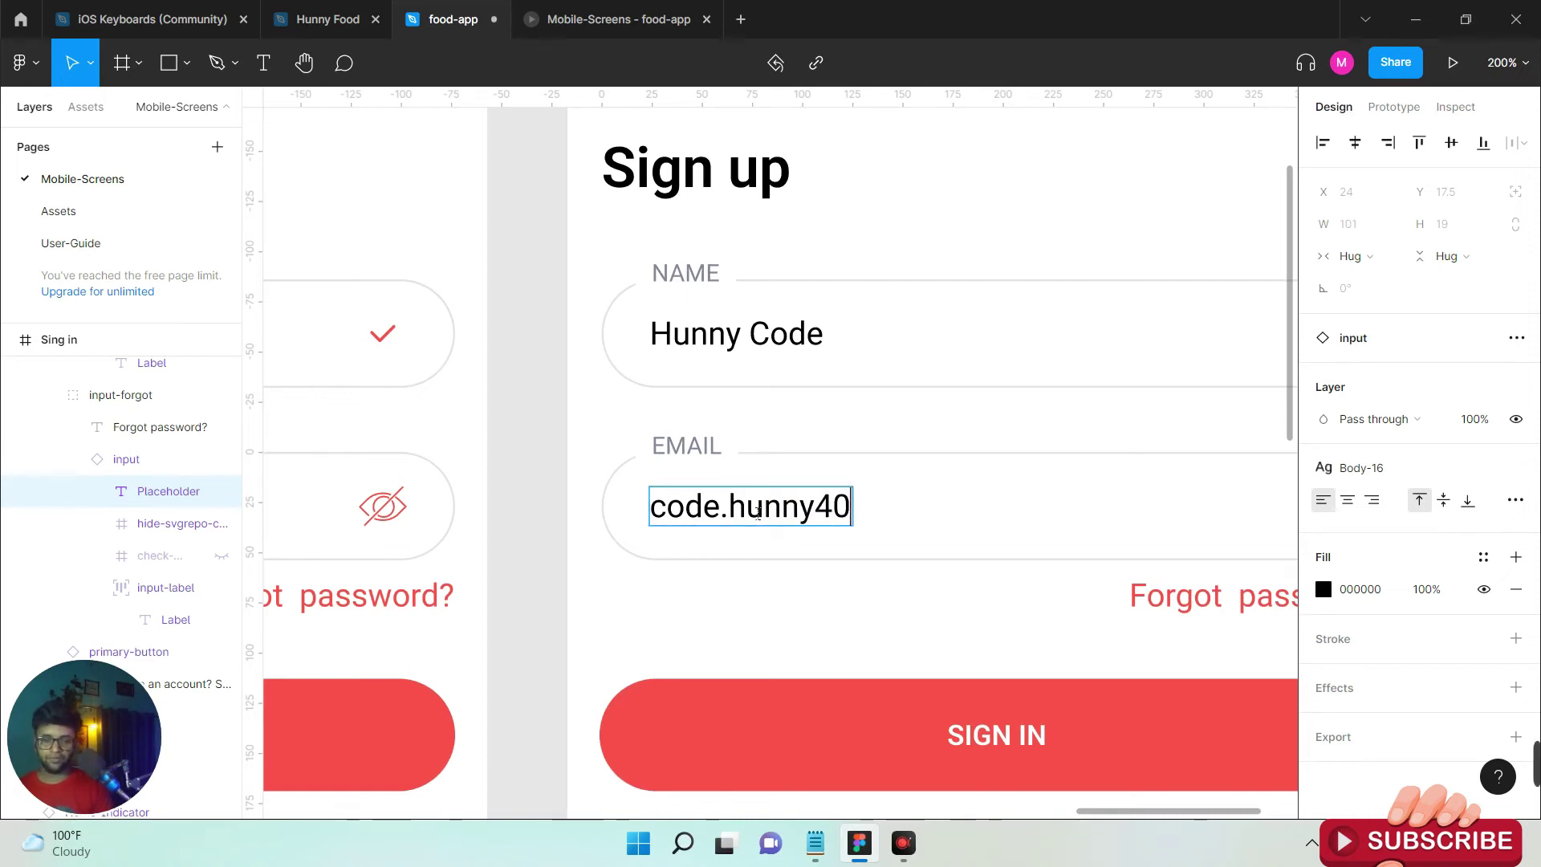
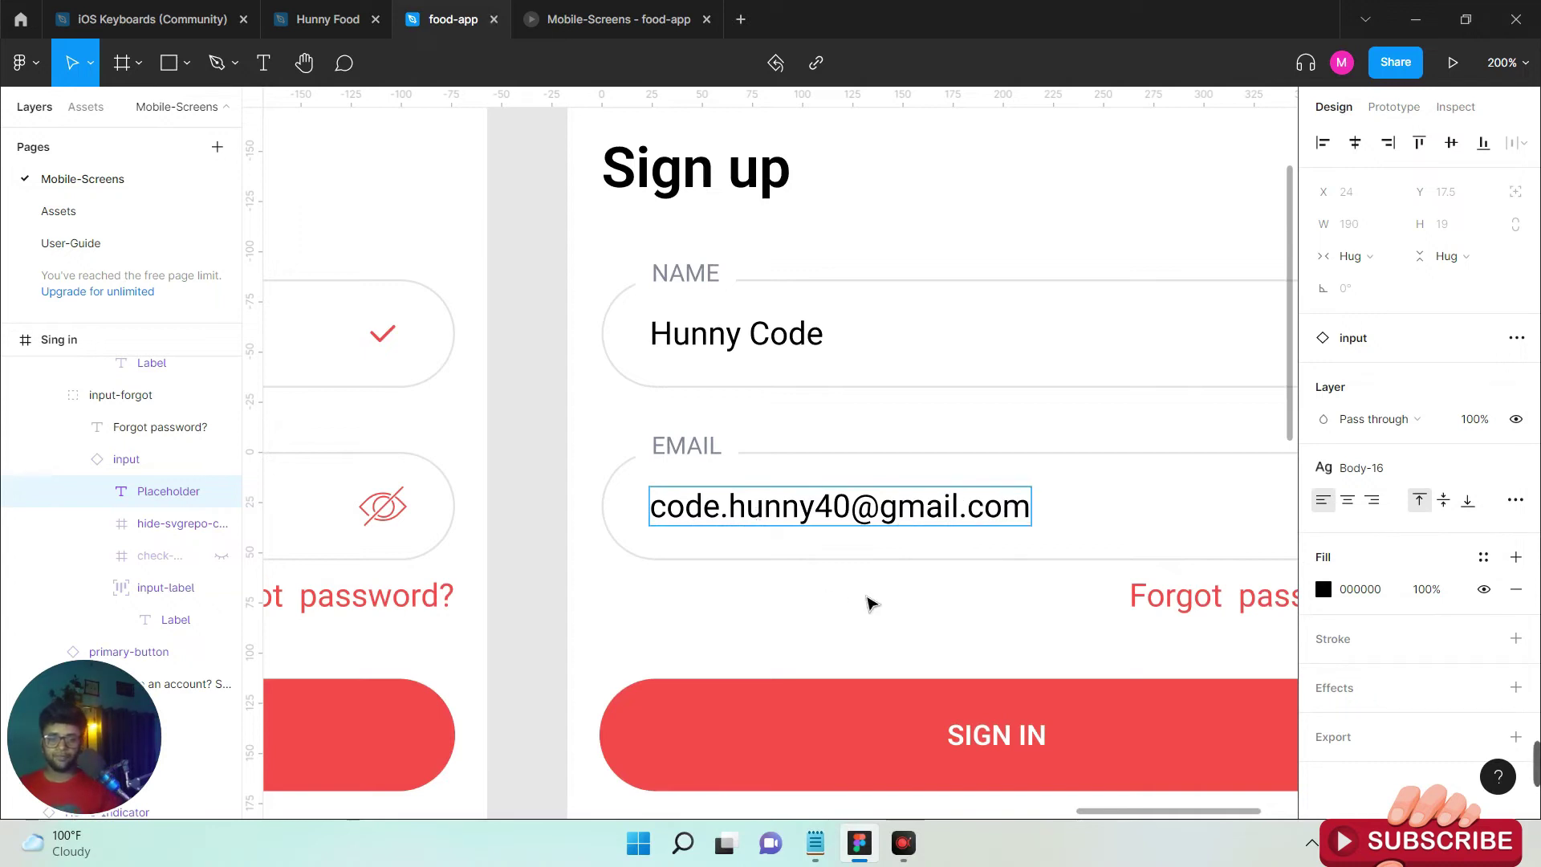
key("Escape")
key("ctrl+minus")
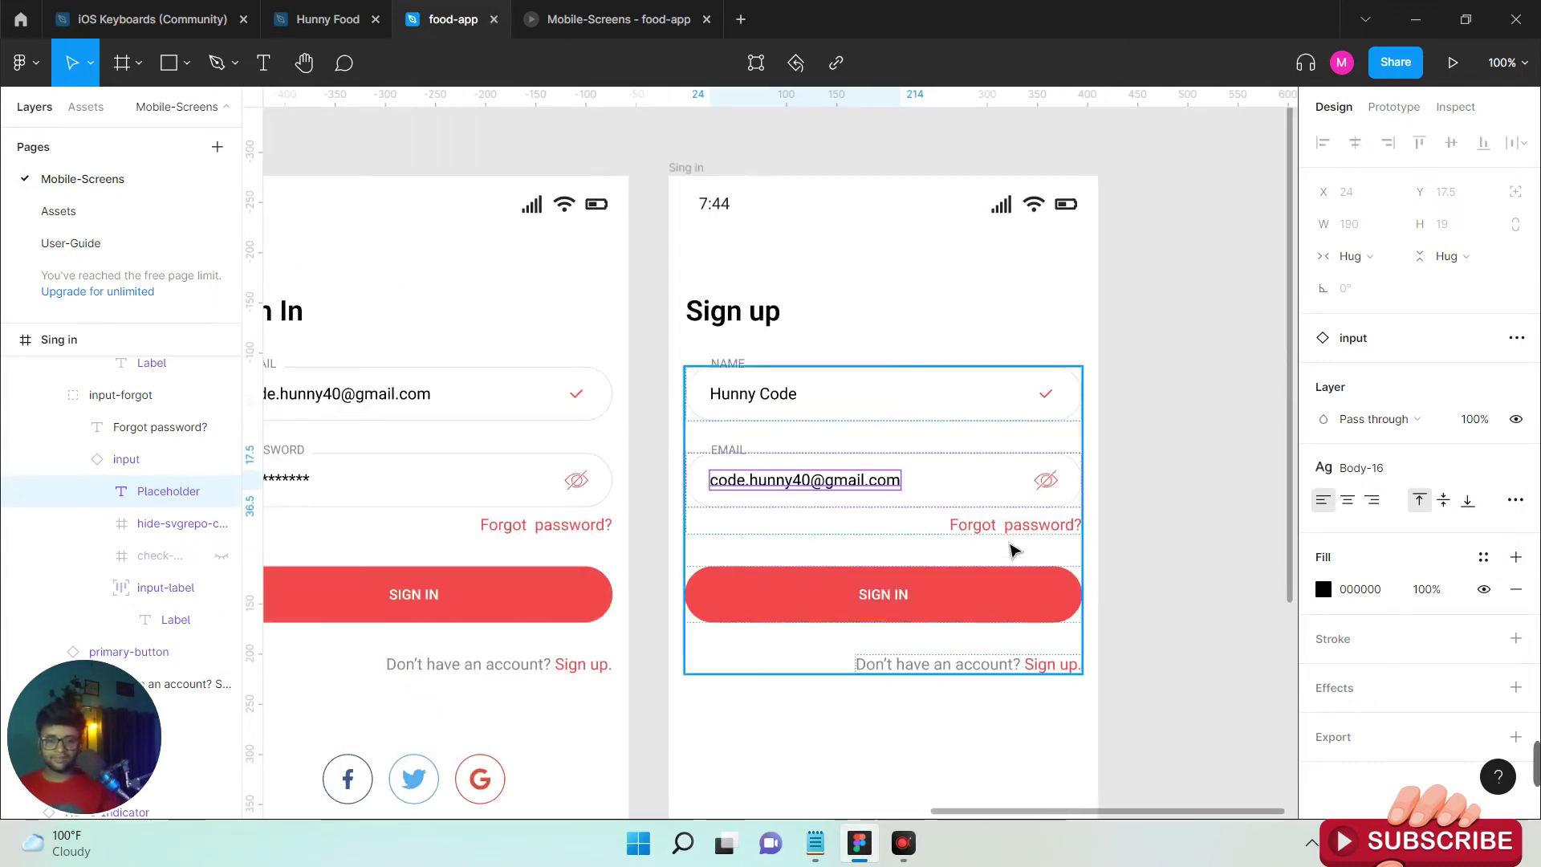
- Delete the Forgot password? link from the Sign up form
left_click(1014, 536)
key("Delete")
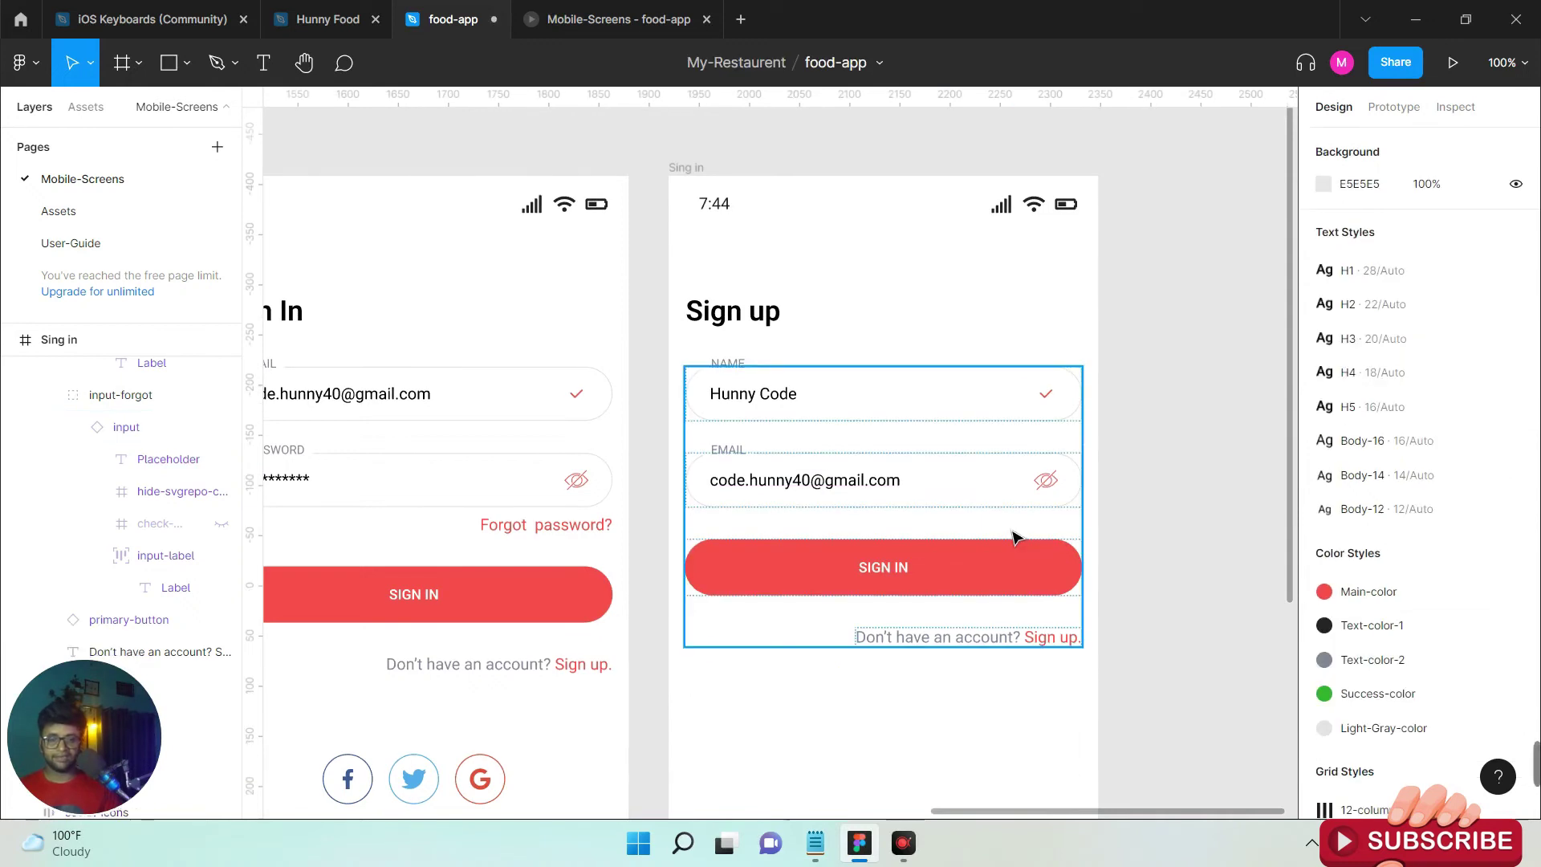
key("Escape")
left_click(328, 19)
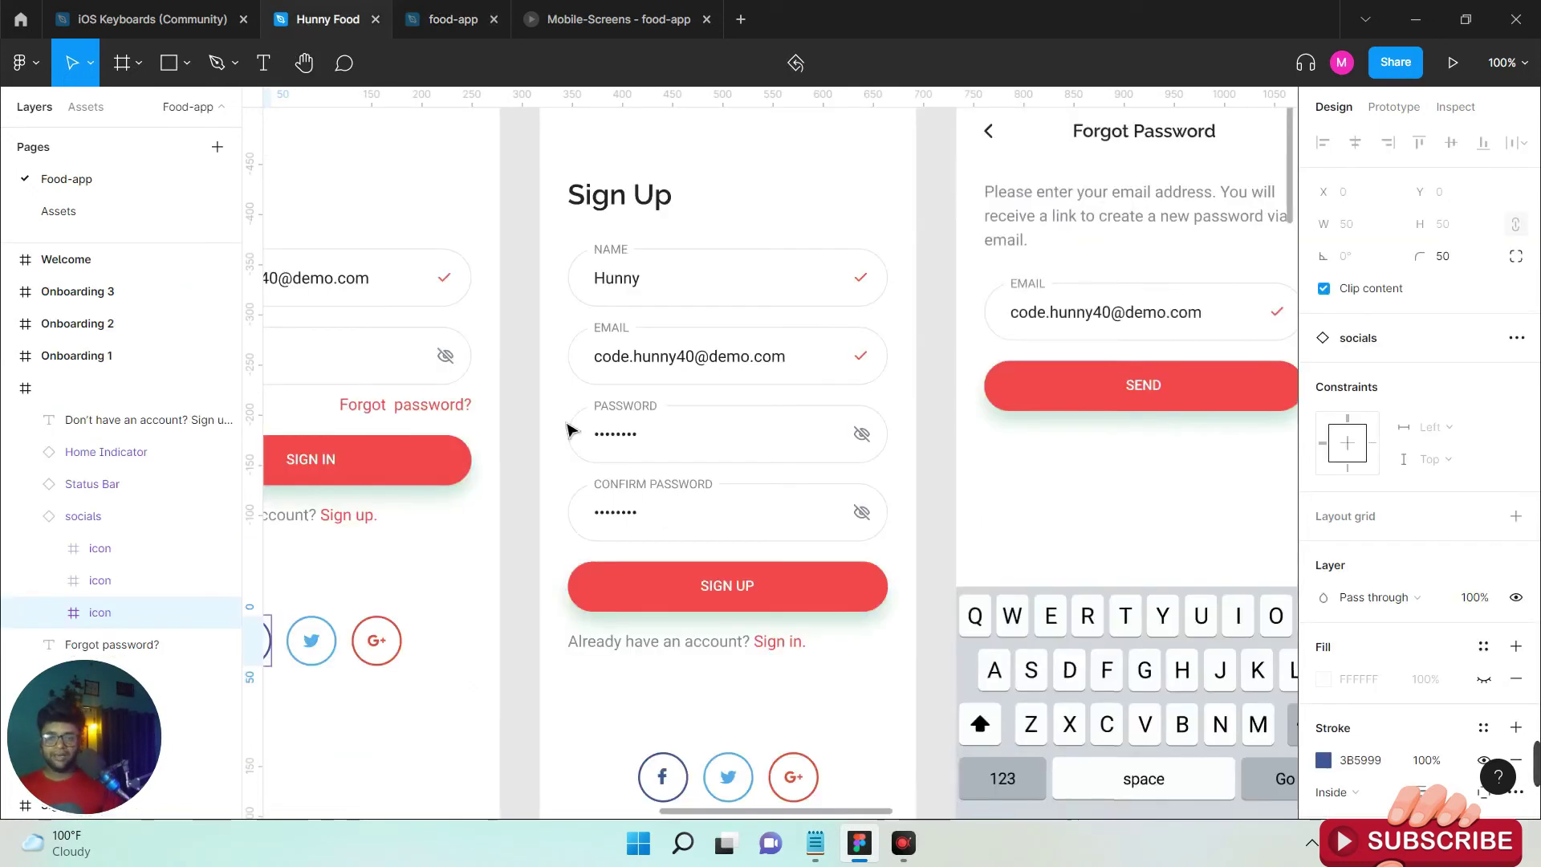
key("ctrl+Tab")
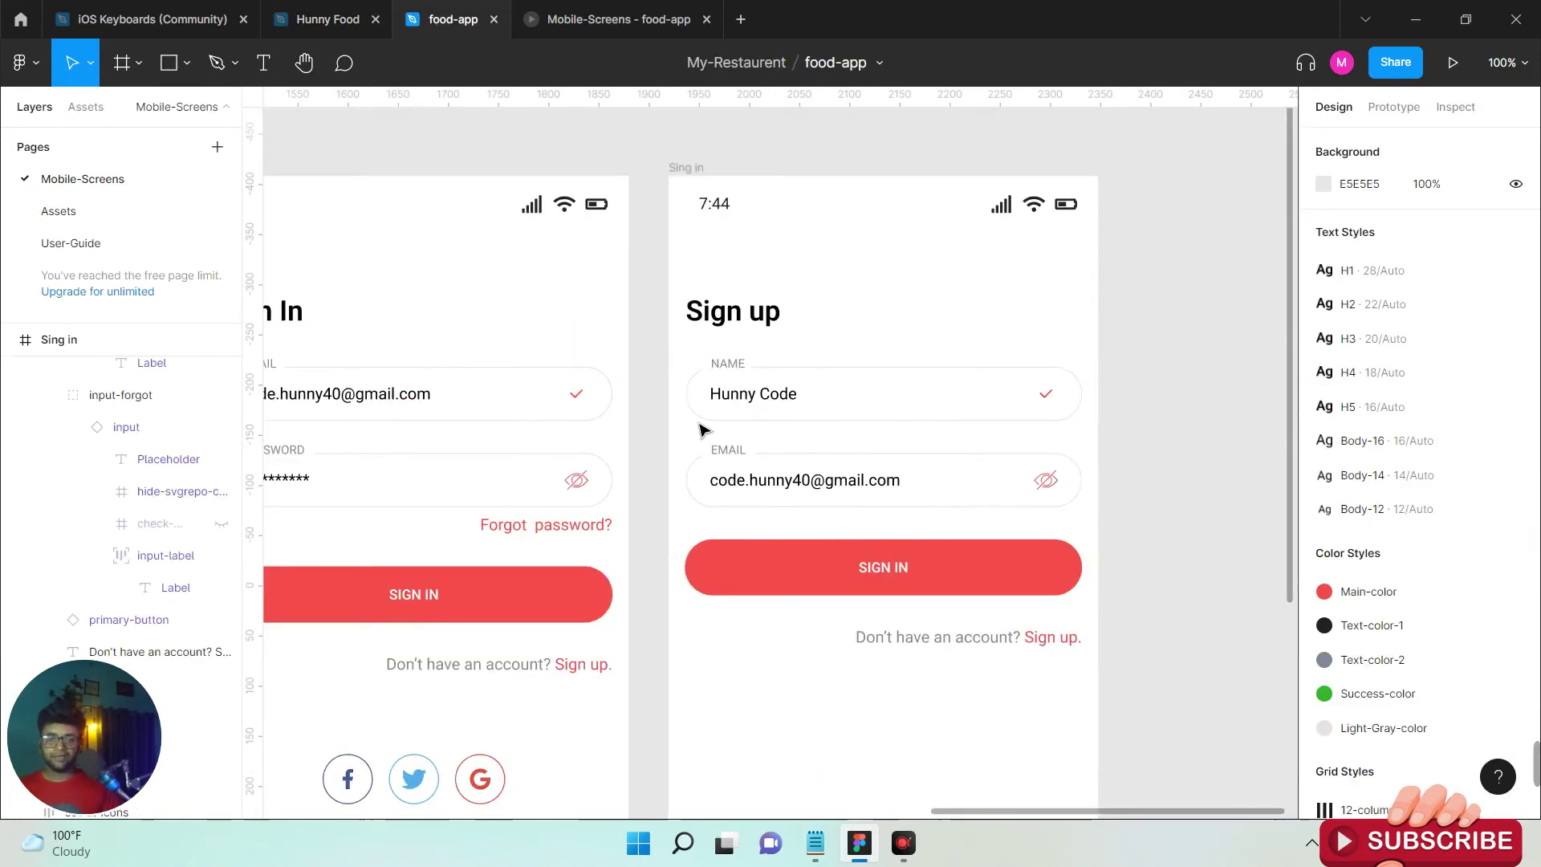
- Move the email input out of input-forgot into the form and duplicate it
double_click(772, 467)
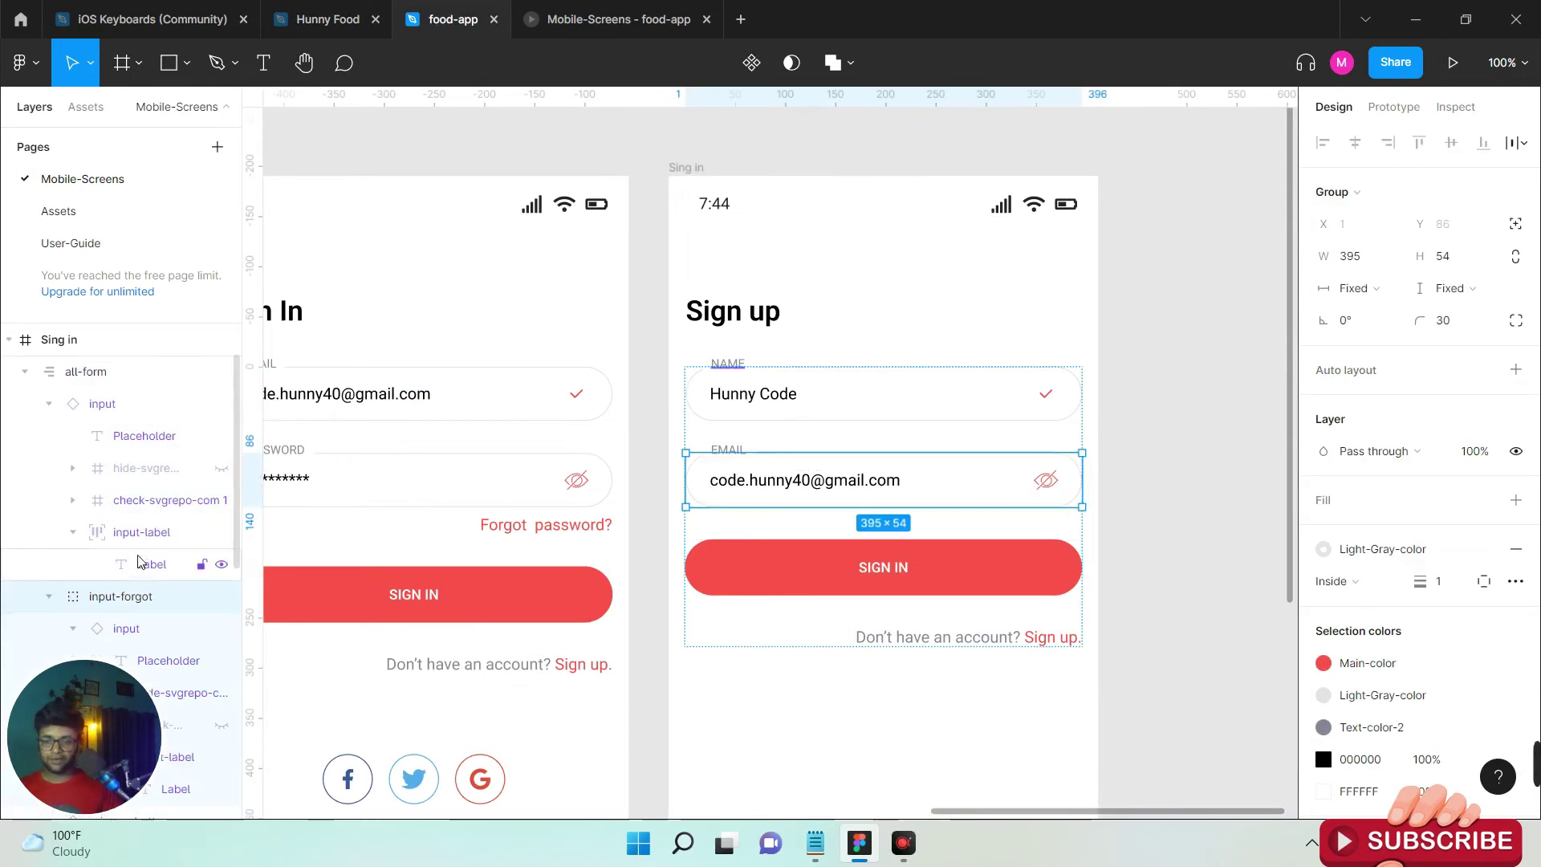
left_click(49, 396)
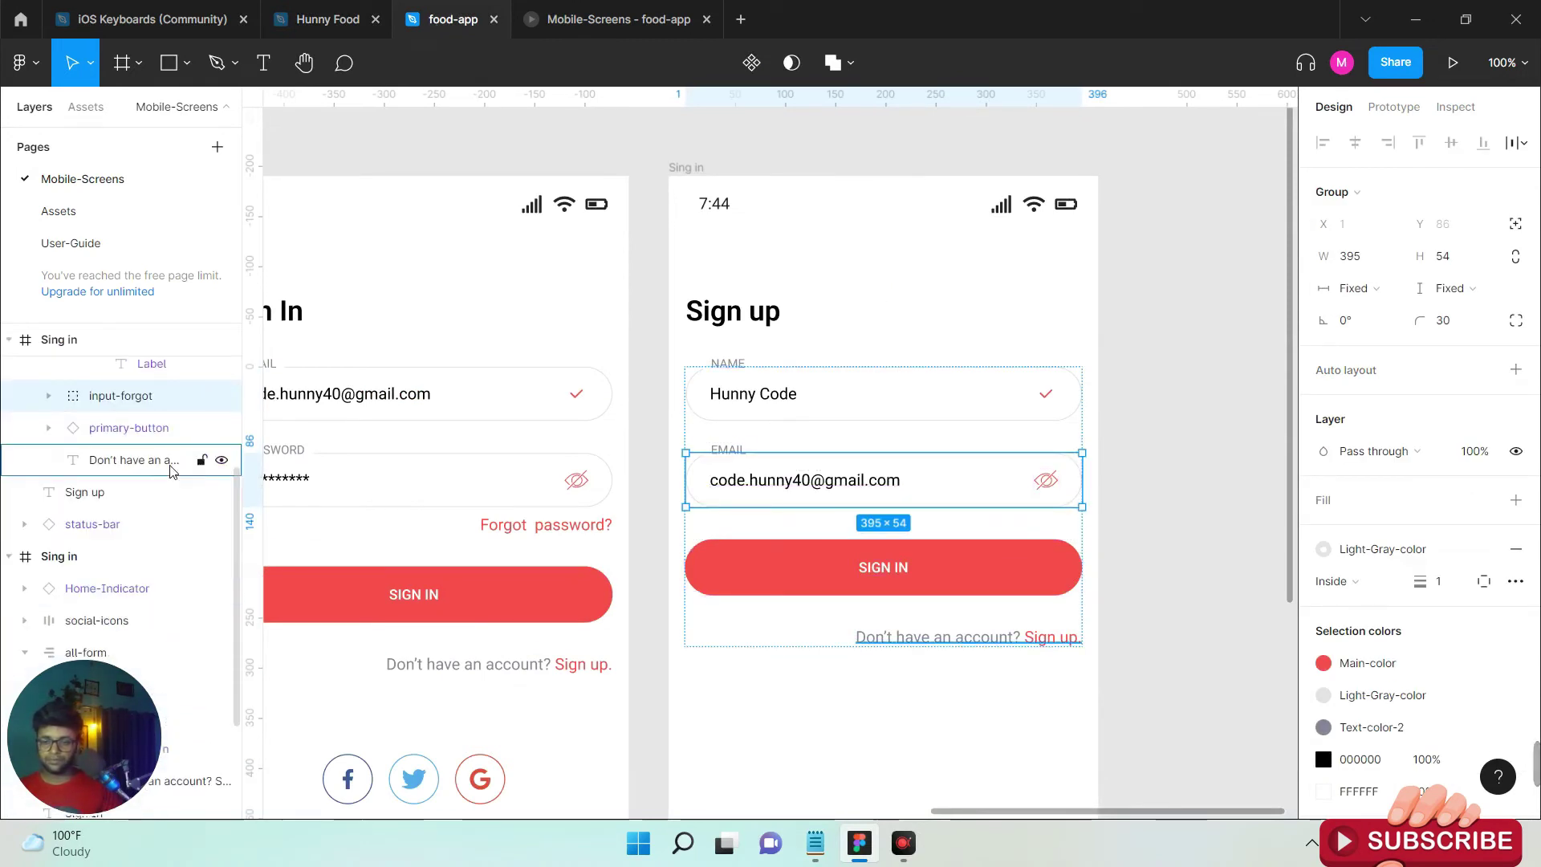
scroll(153, 474, "up", 2)
left_click(49, 496)
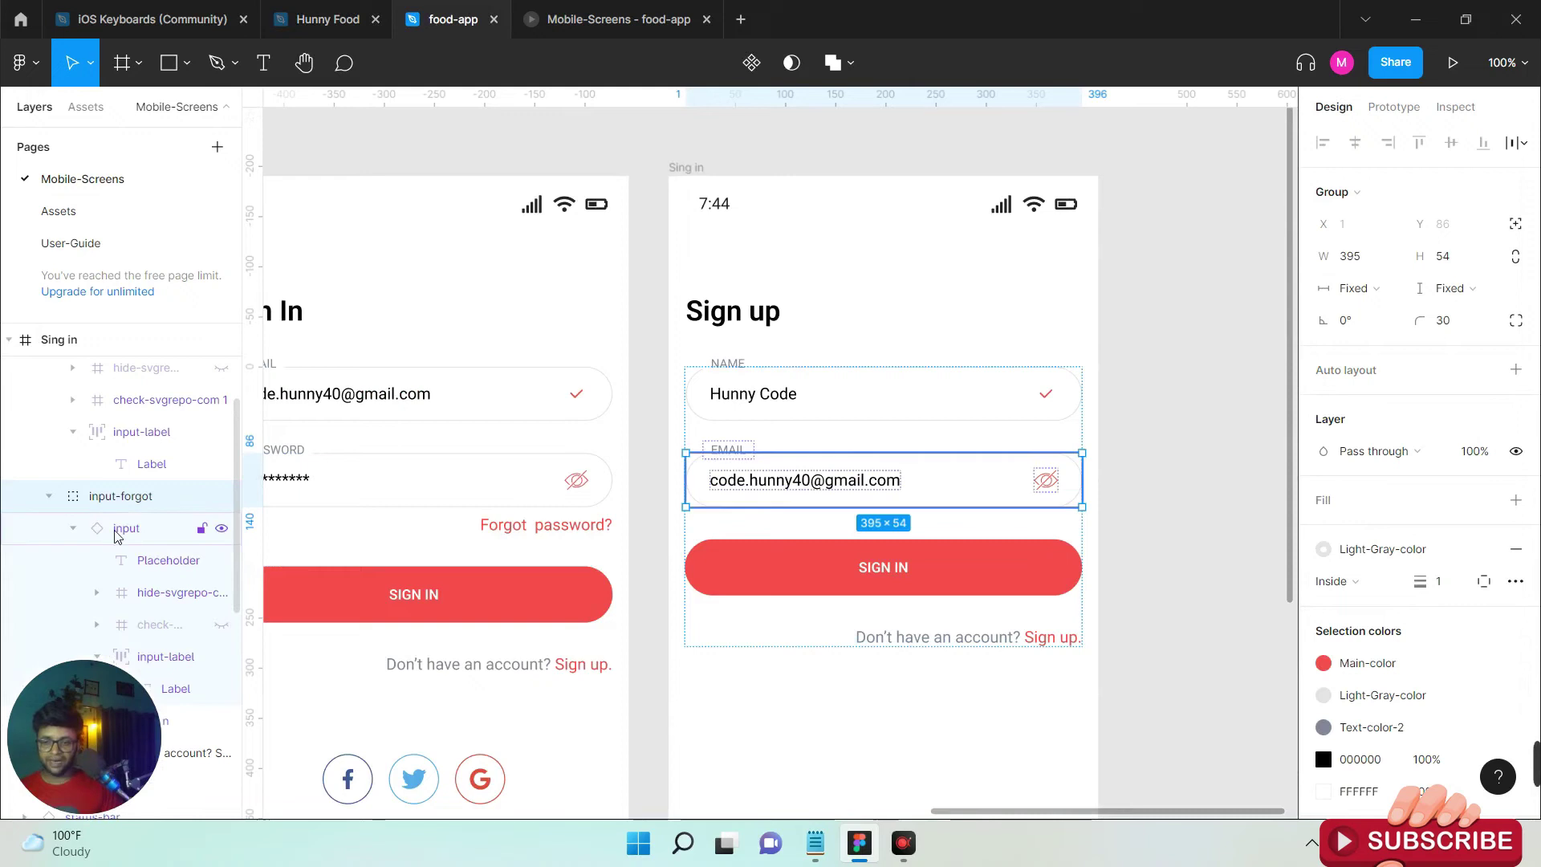
left_click(127, 530)
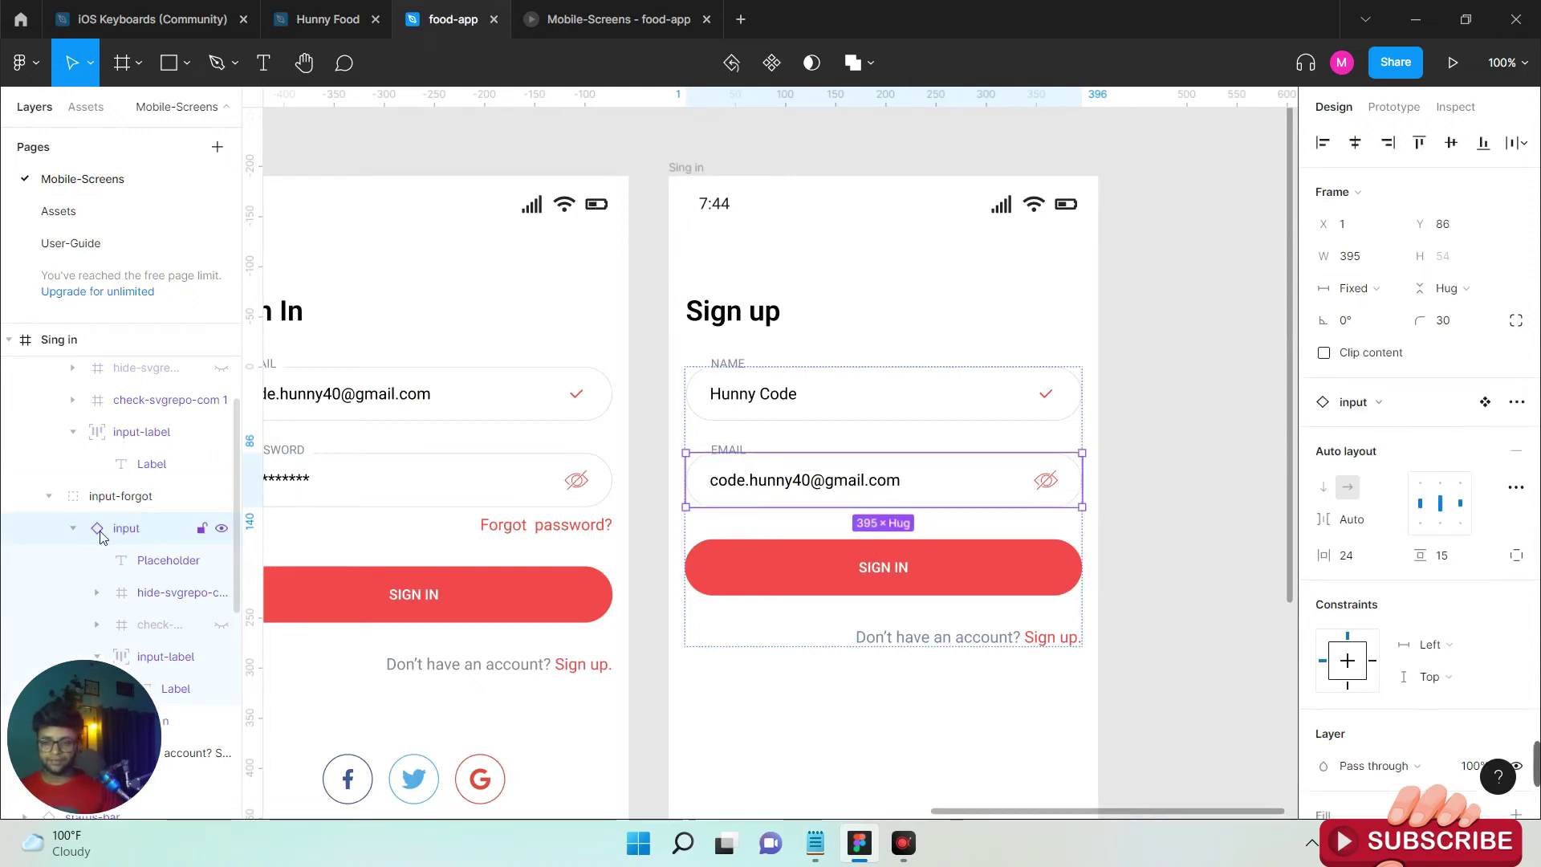
left_click(73, 528)
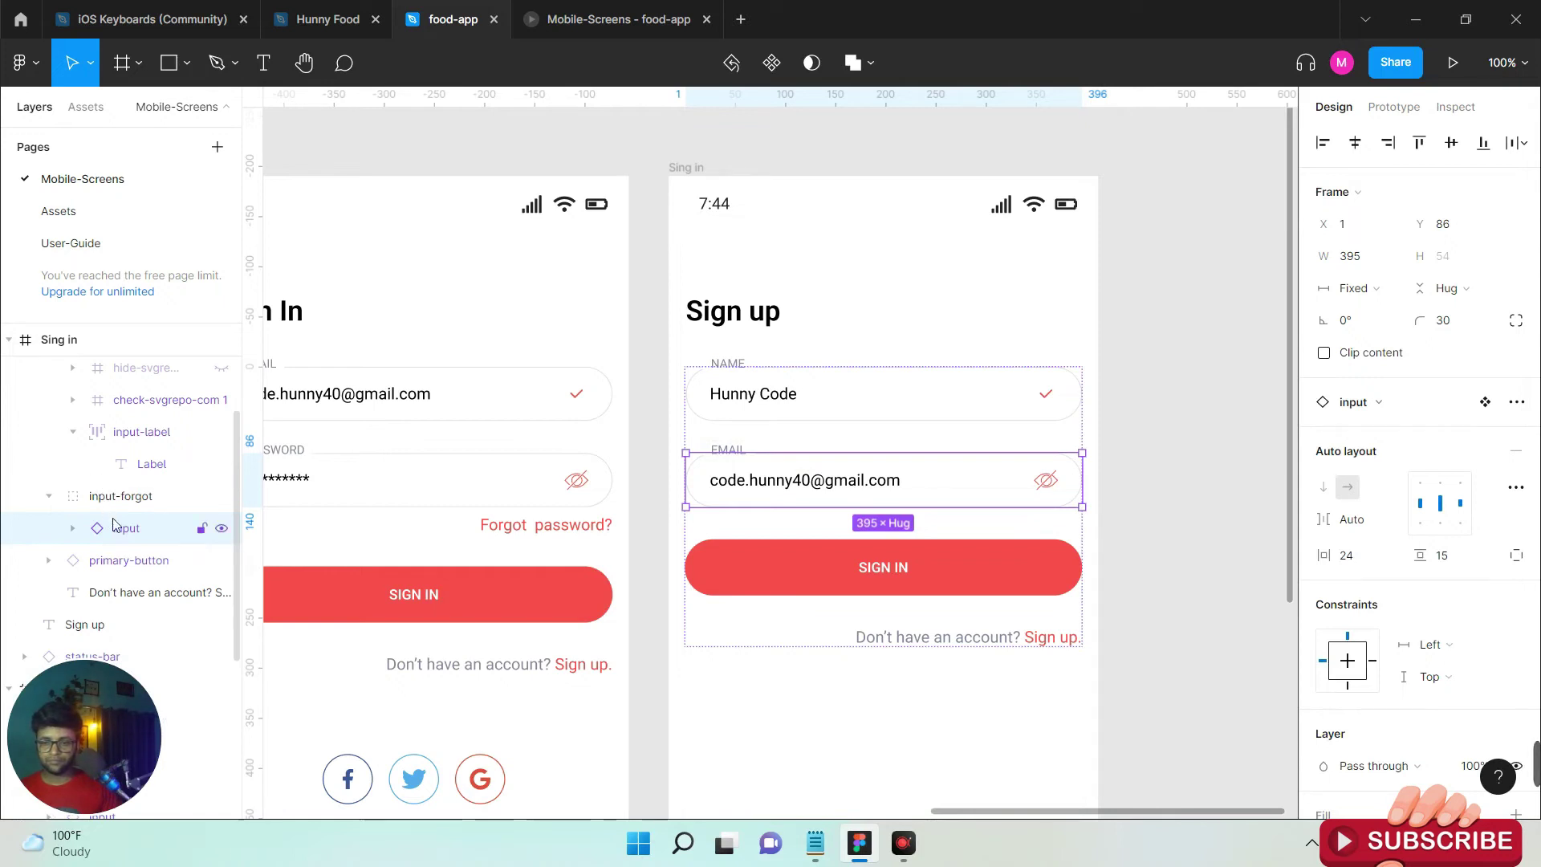
left_click_drag(118, 545, 86, 468)
mouse_move(94, 493)
left_mouse_down()
mouse_move(102, 503)
mouse_move(230, 444)
left_mouse_up()
left_click(148, 440)
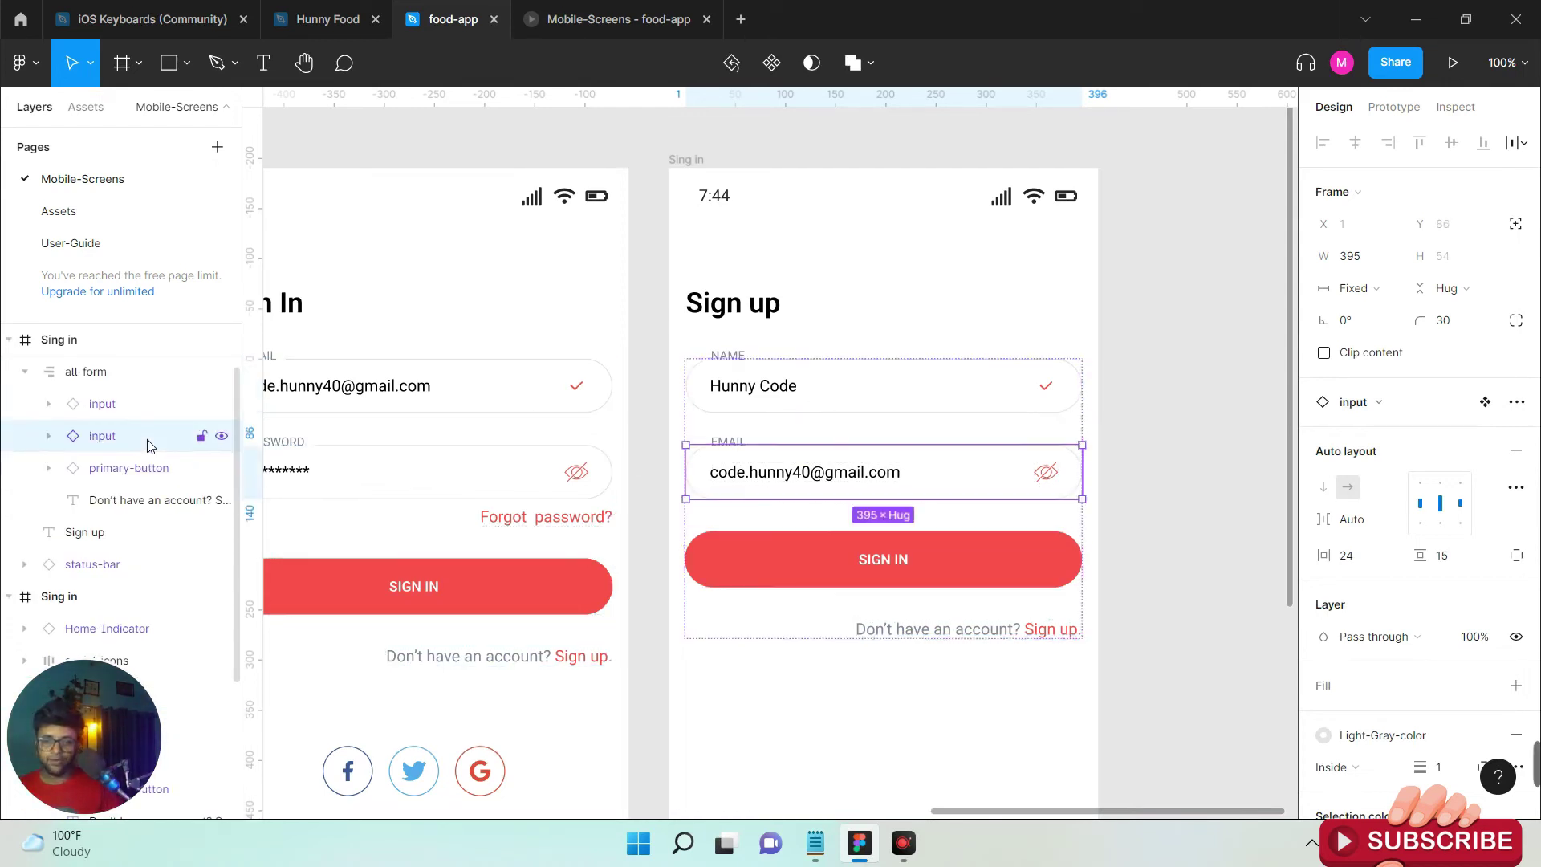
key("ctrl+d")
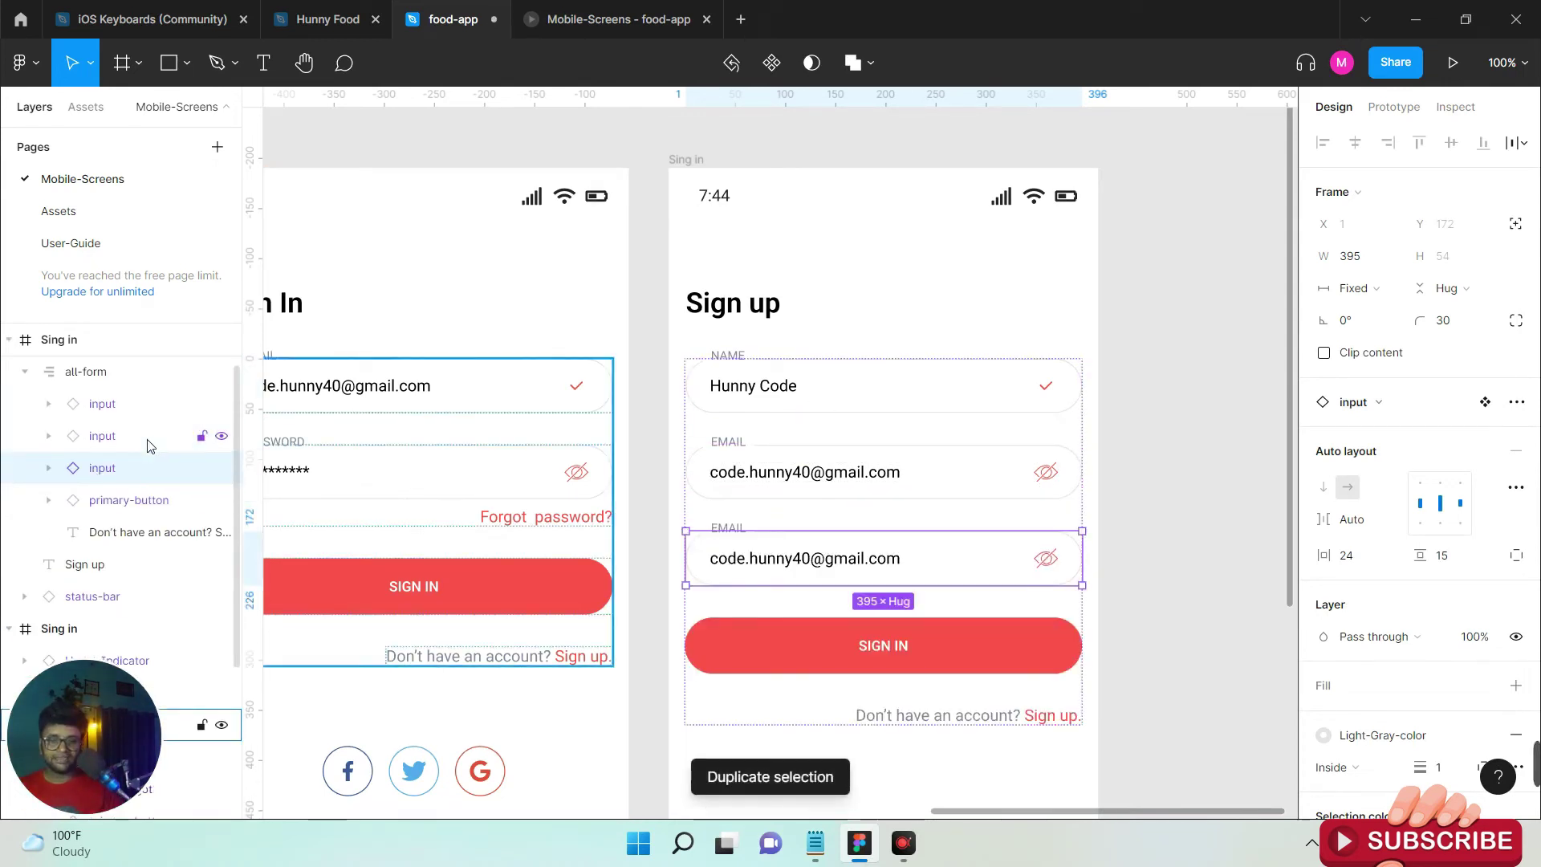
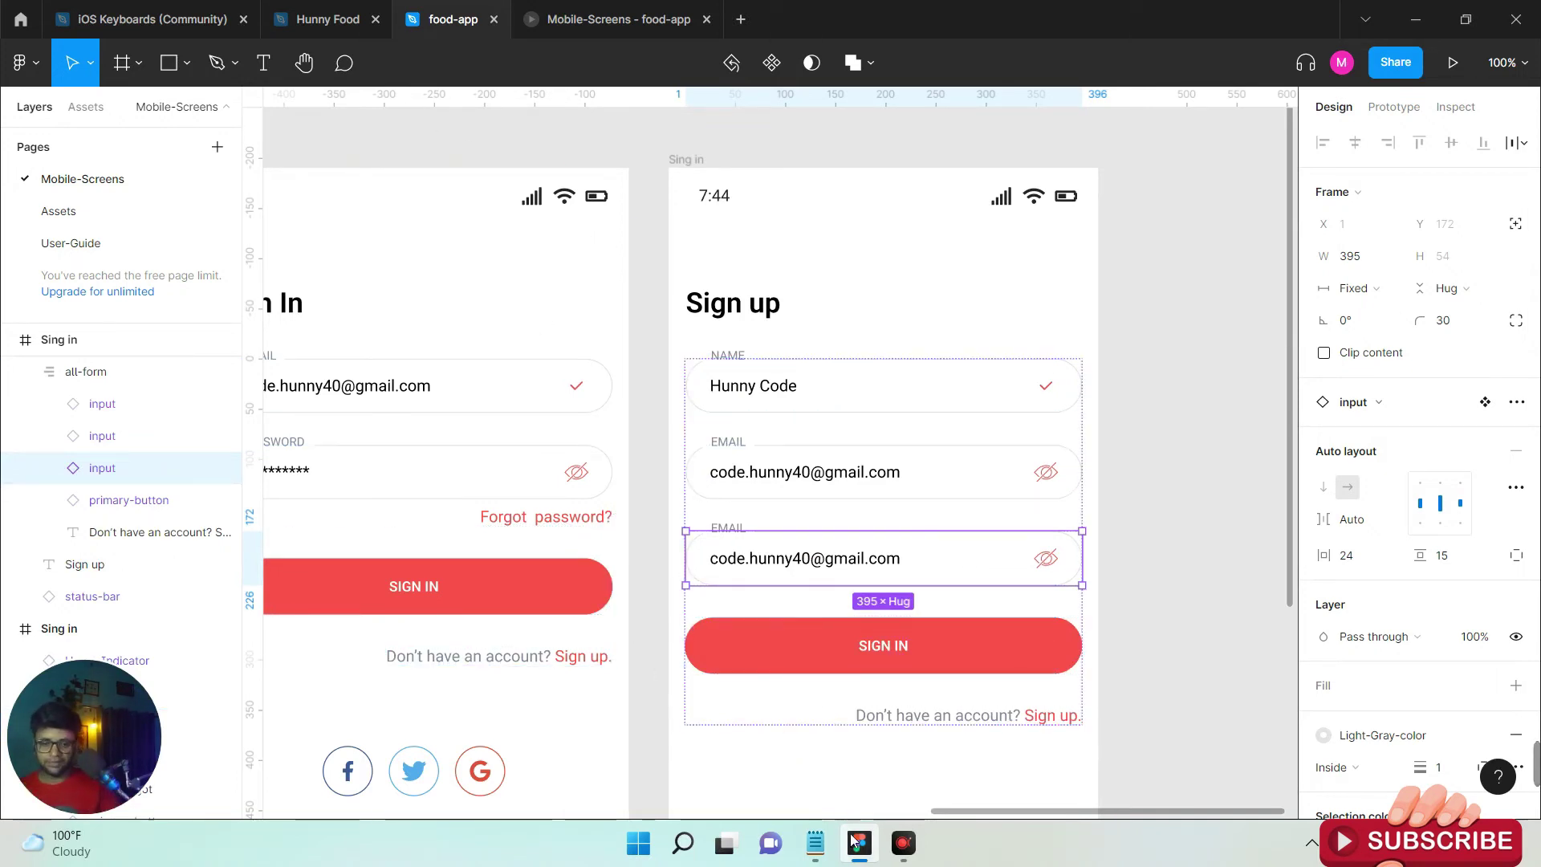
- Relabel the Sign up form's third field PASSWORD and mask its value as *****
left_click(816, 842)
left_click(859, 842)
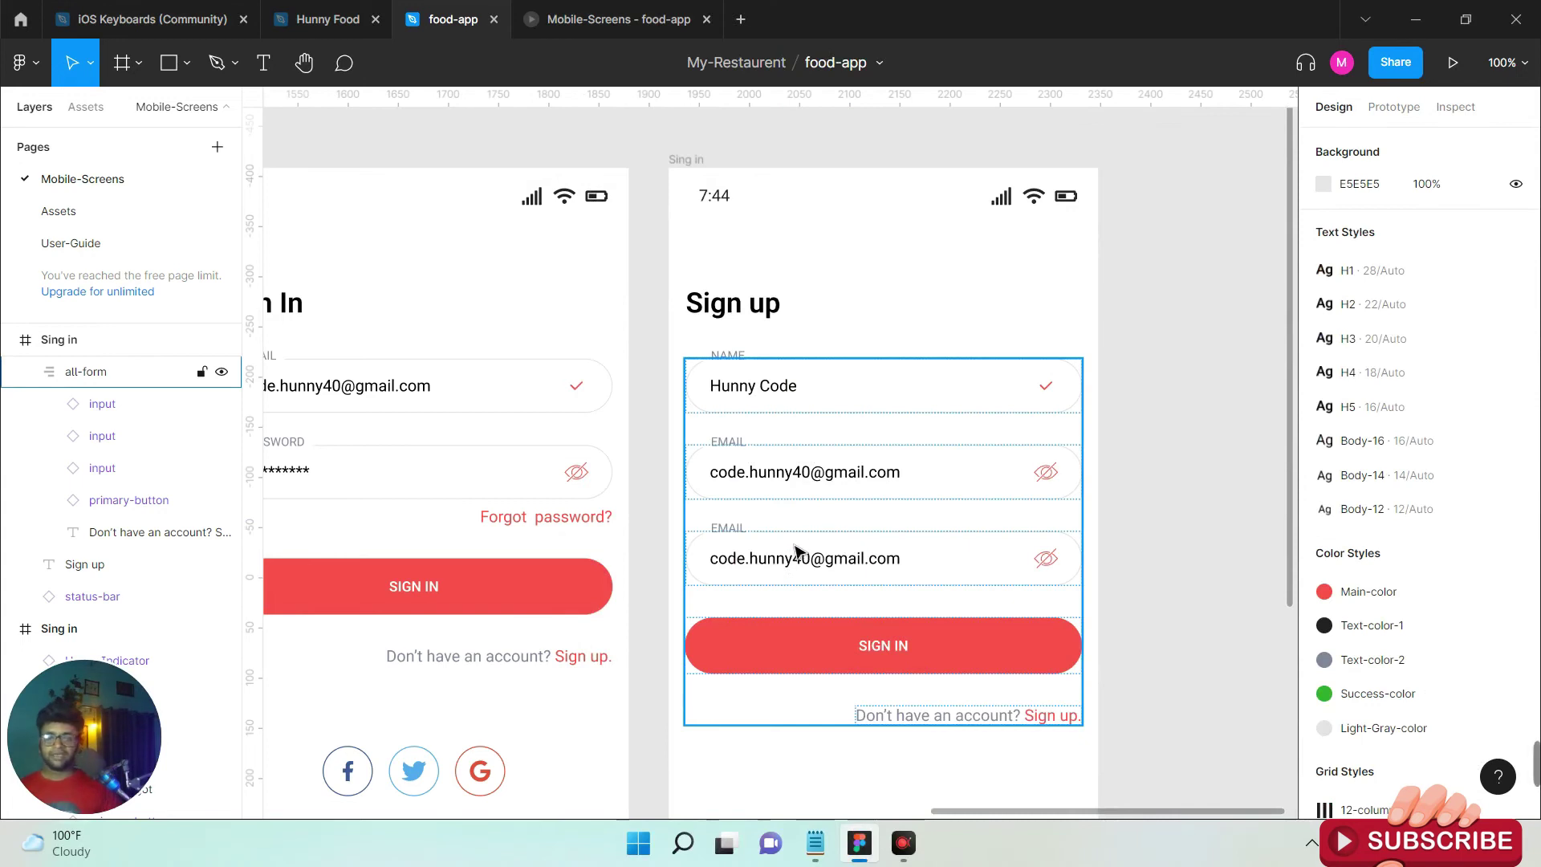
left_click(321, 19)
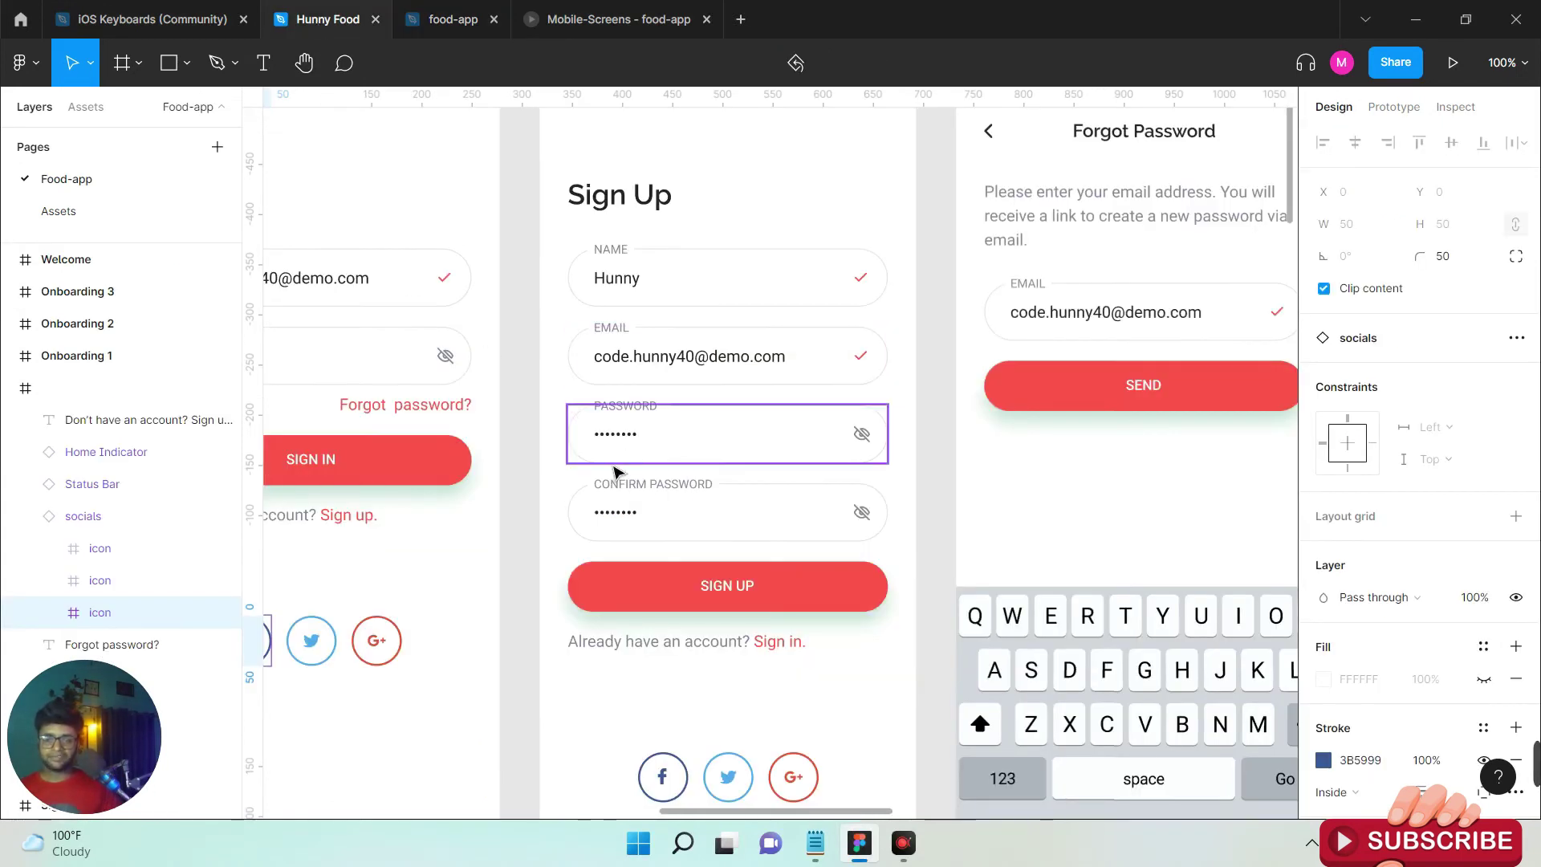
left_click(455, 20)
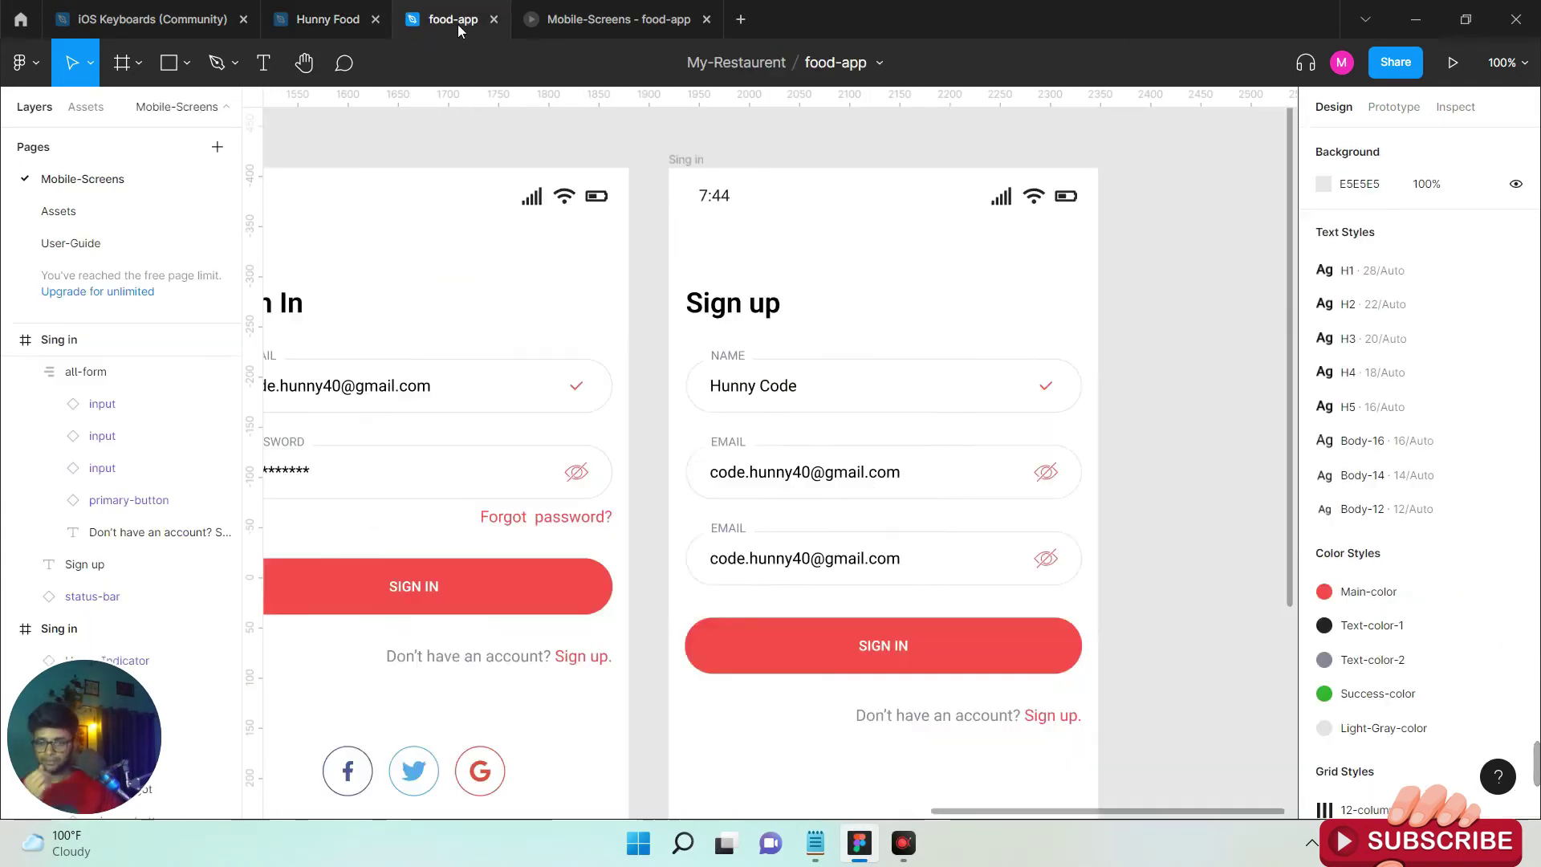
left_click(746, 536)
double_click(740, 537)
double_click(742, 536)
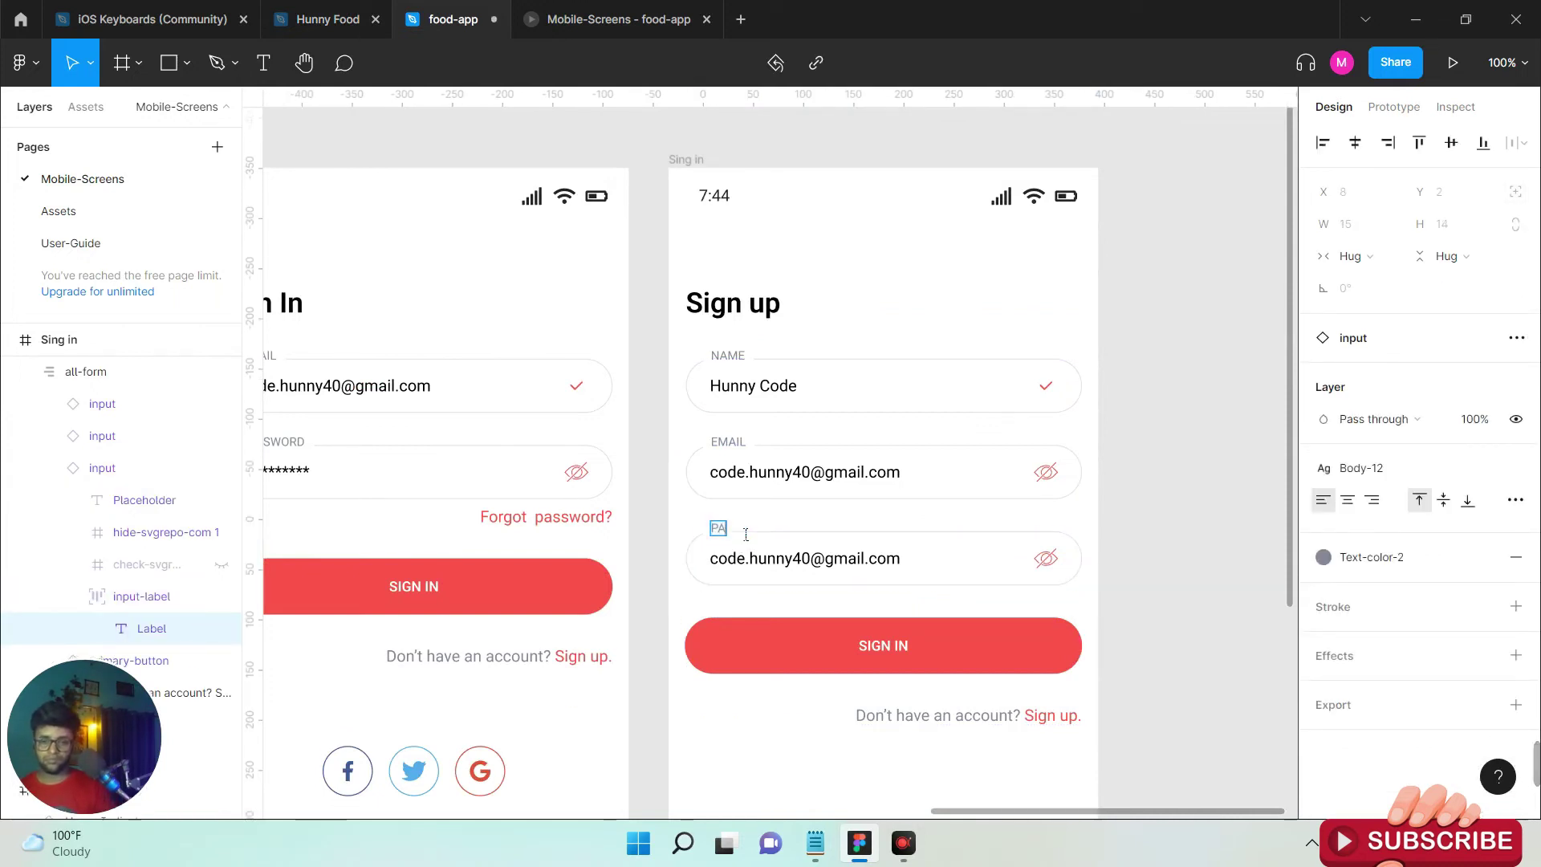
double_click(844, 561)
type("*****")
- Duplicate the password input field to add a second one below it
left_click(753, 537)
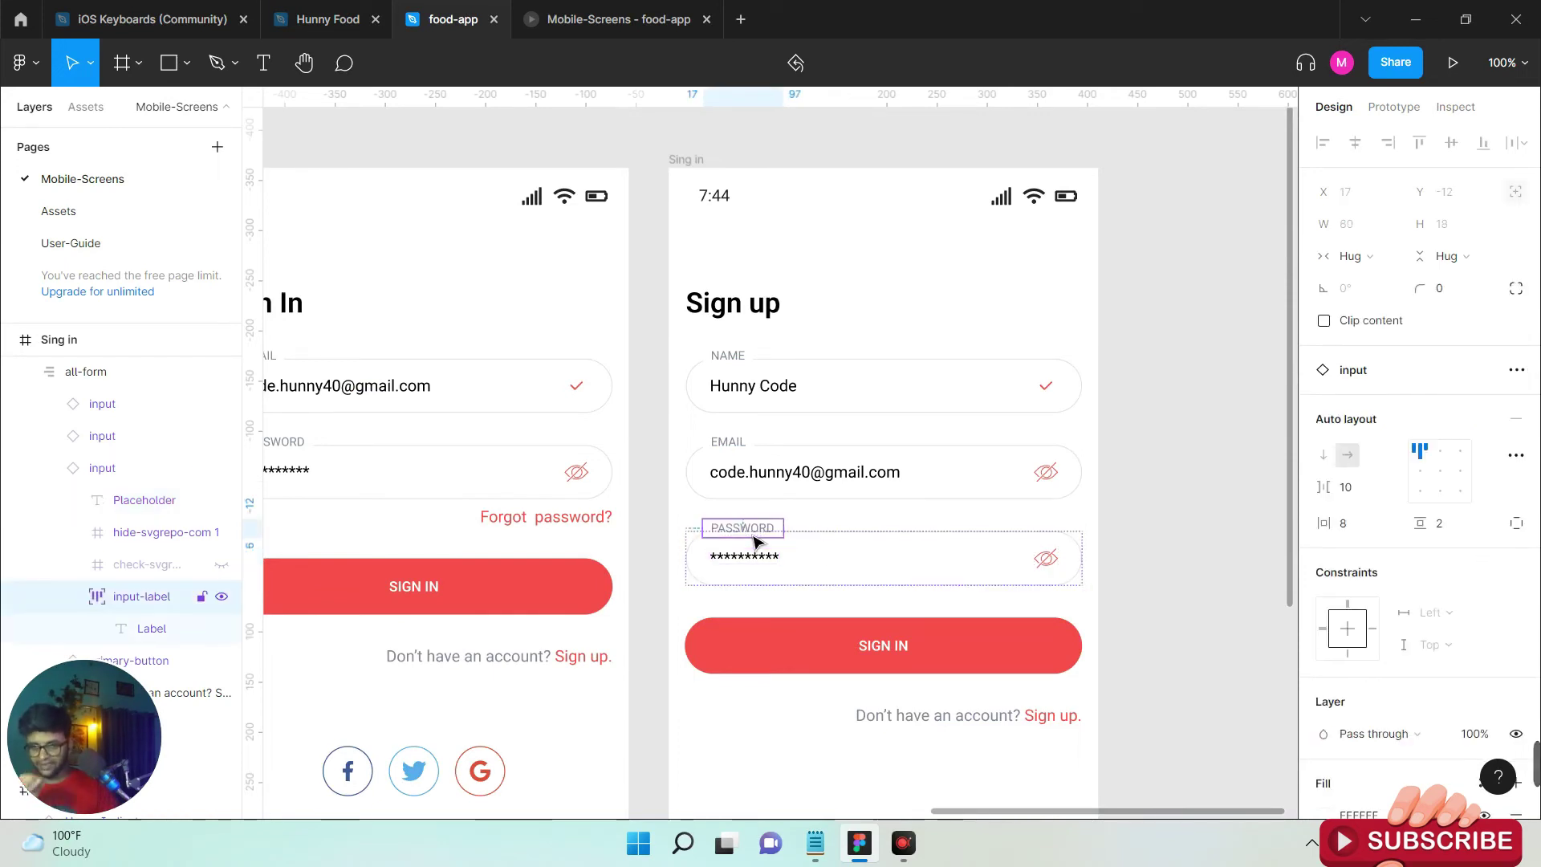
left_click(49, 470)
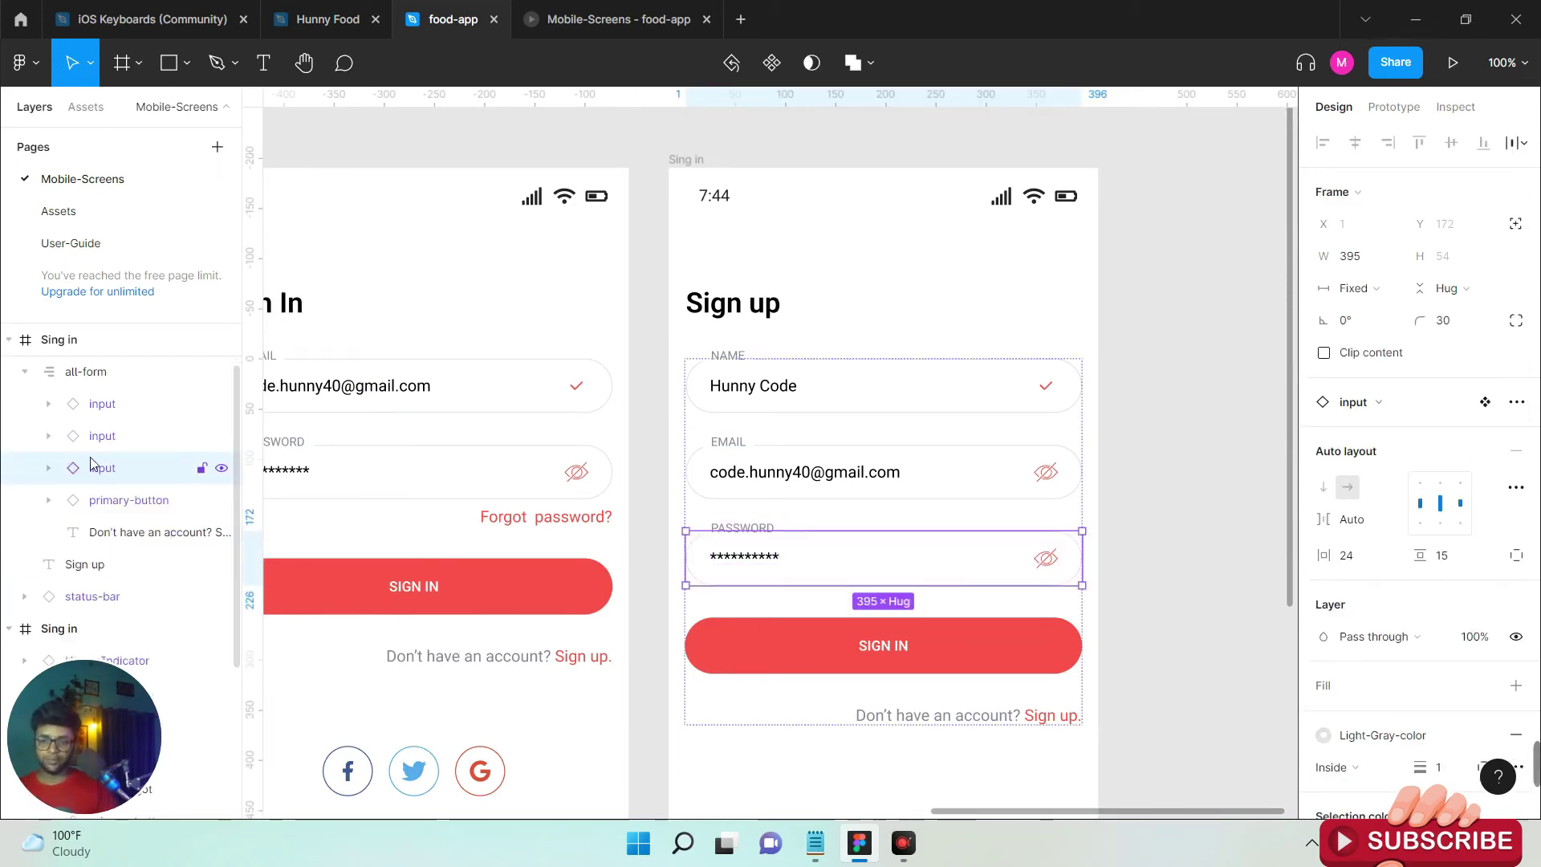
key("ctrl+d")
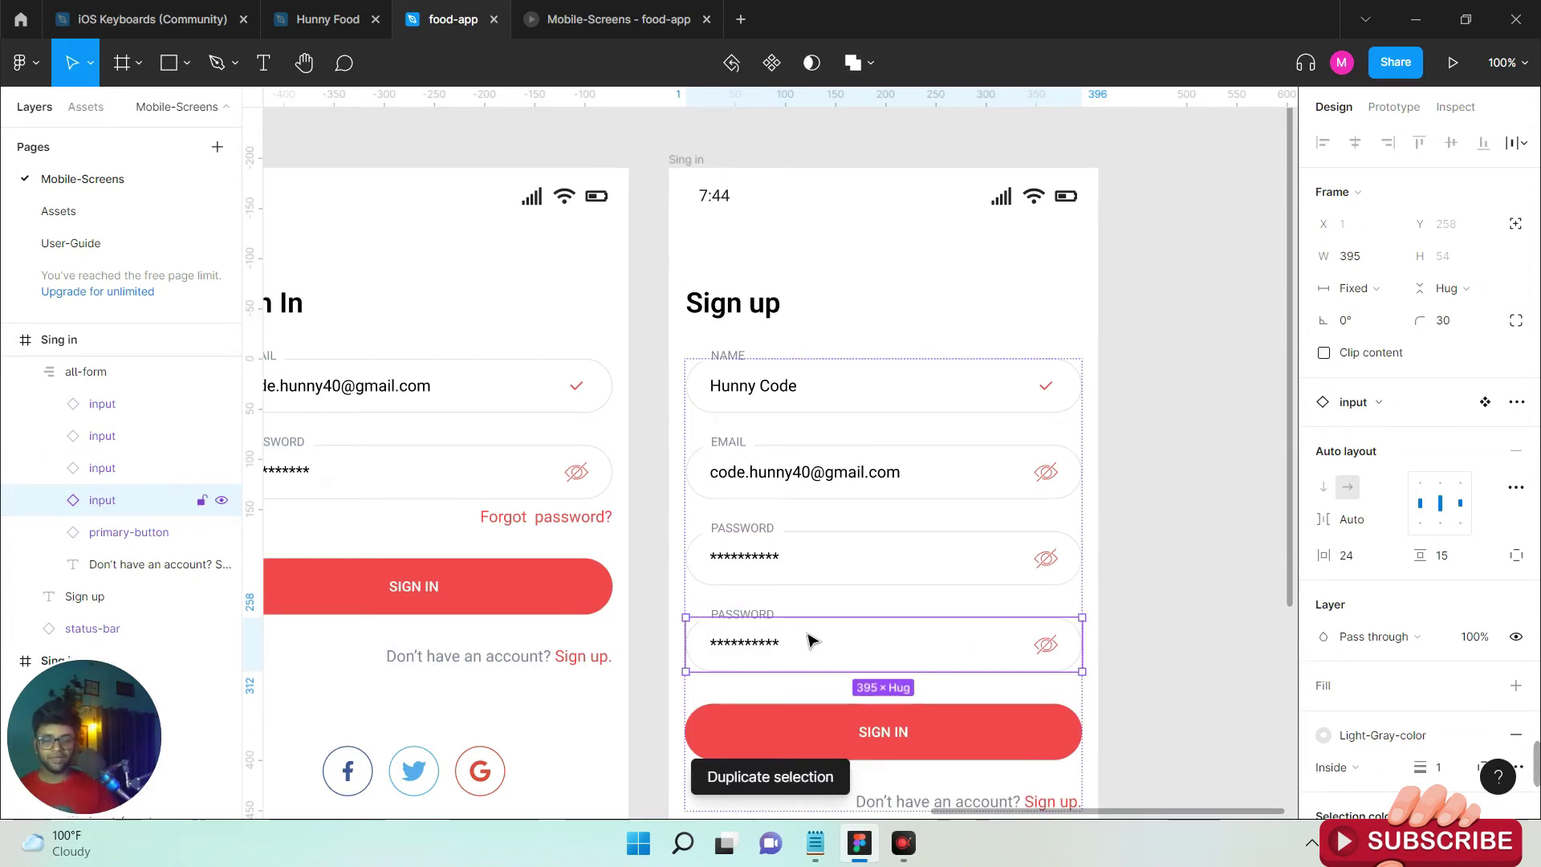
- Rename the duplicated field's label to CONFIRM PASSWORD
scroll(809, 638, "up", 3)
left_click(751, 608, "ctrl")
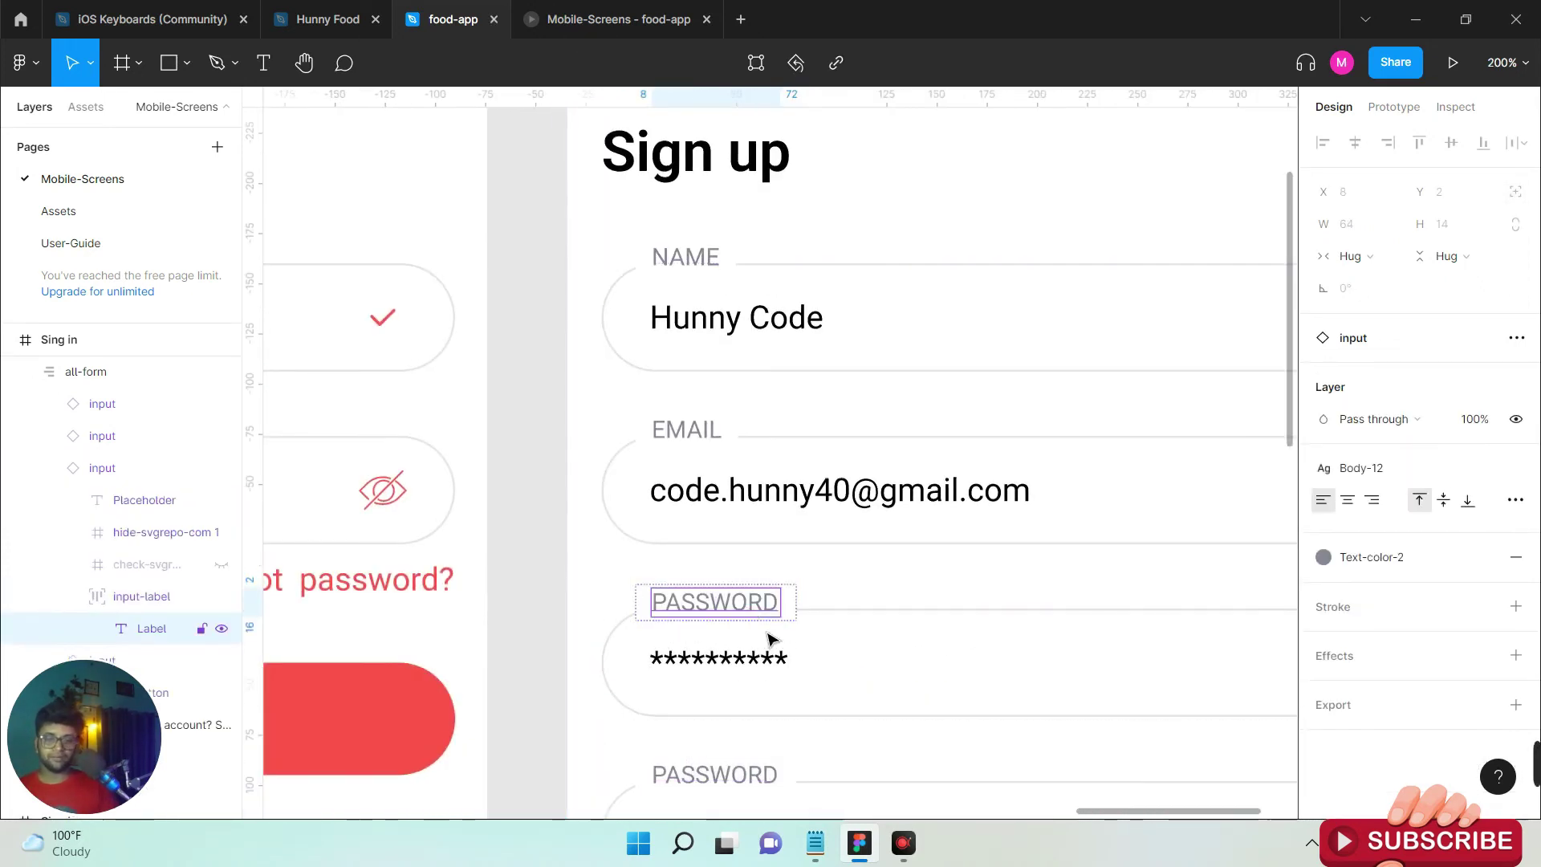
scroll(766, 674, "down", 1)
left_click(767, 750)
double_click(770, 754)
left_click(778, 757)
double_click(779, 757)
type("C")
key("BackSpace")
type("ONFITM")
key("BackSpace")
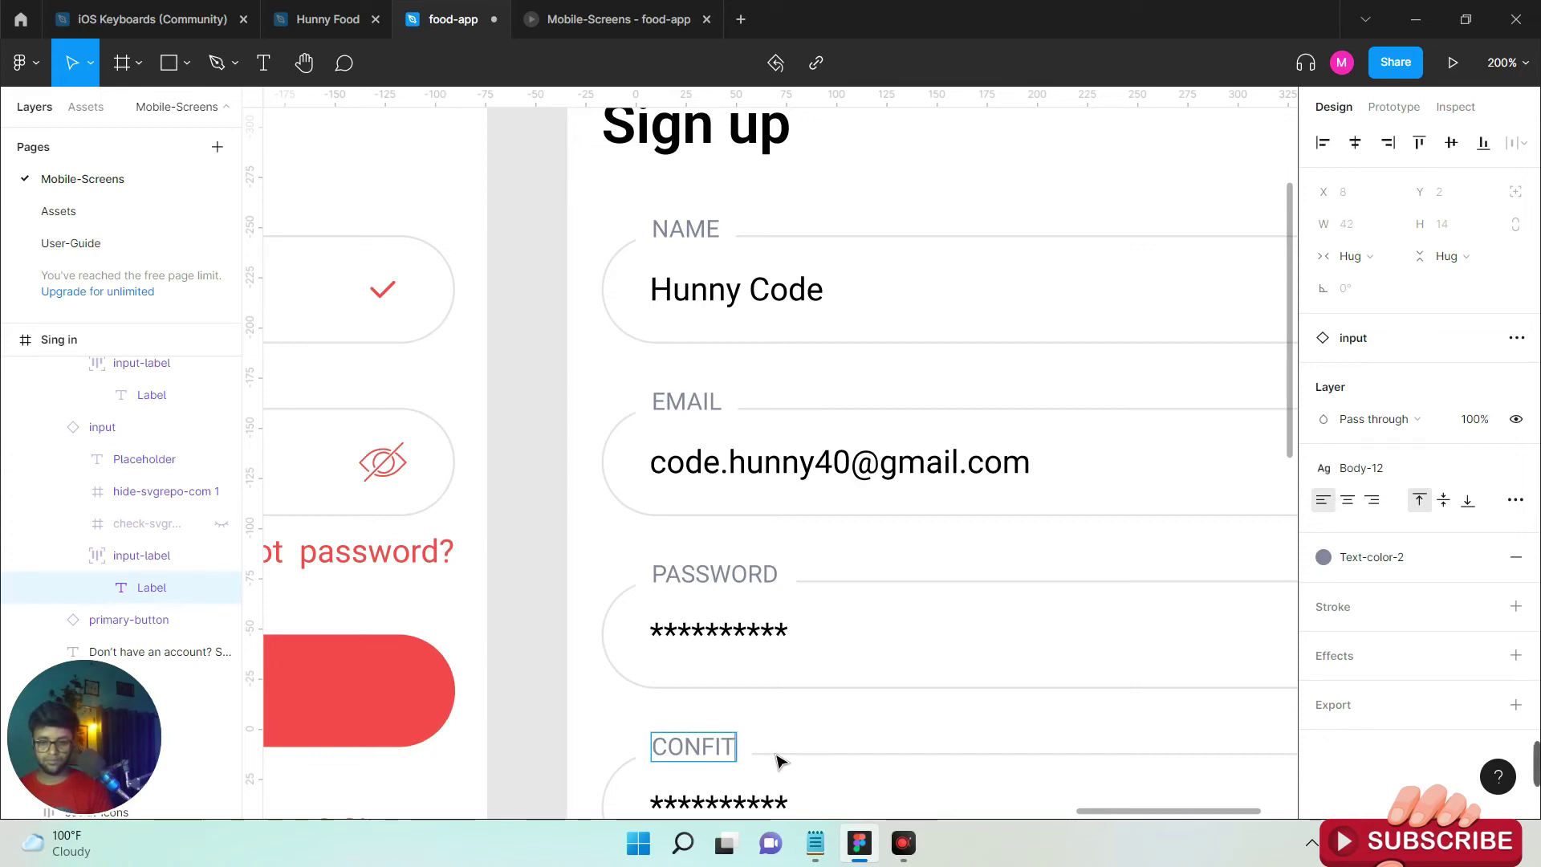
type("RM PASSWORD")
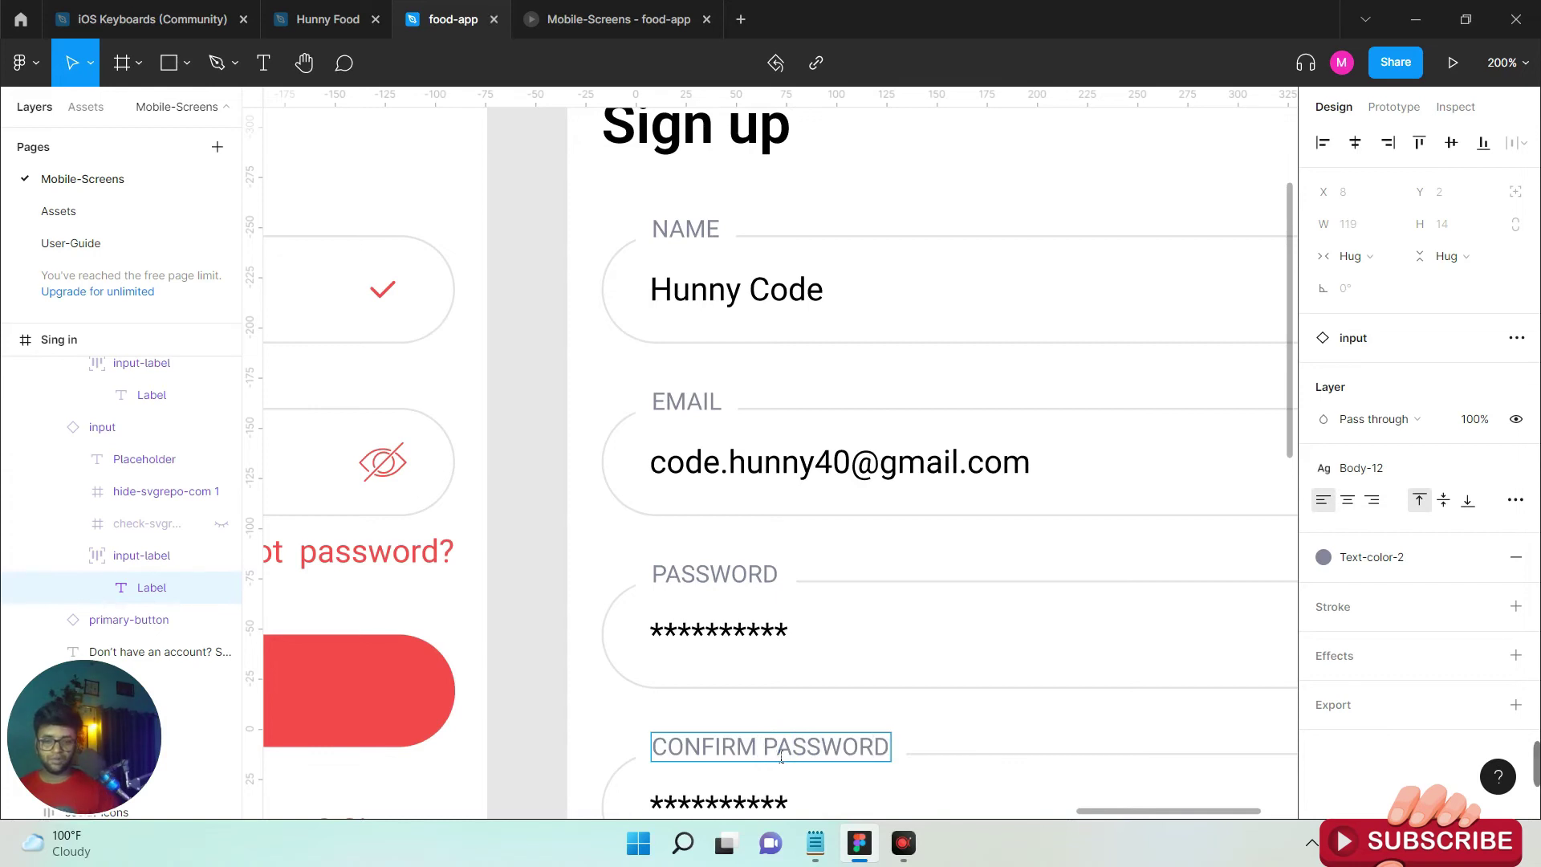
key("Escape")
- Reset the canvas zoom and switch to the Hunny Food reference file
key("shift+0")
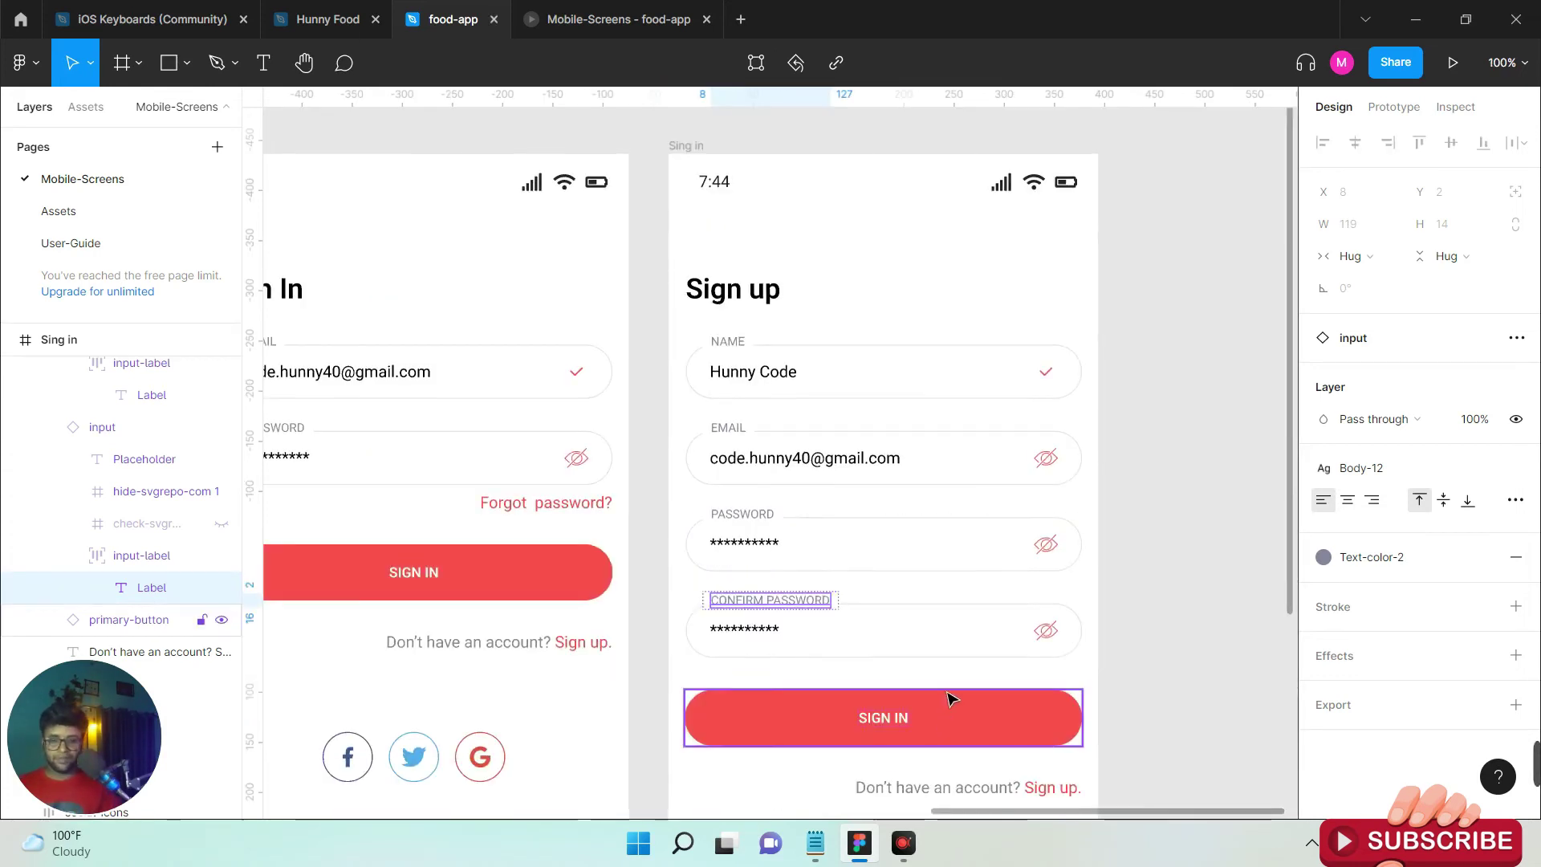
scroll(950, 699, "down", 1)
left_click(327, 19)
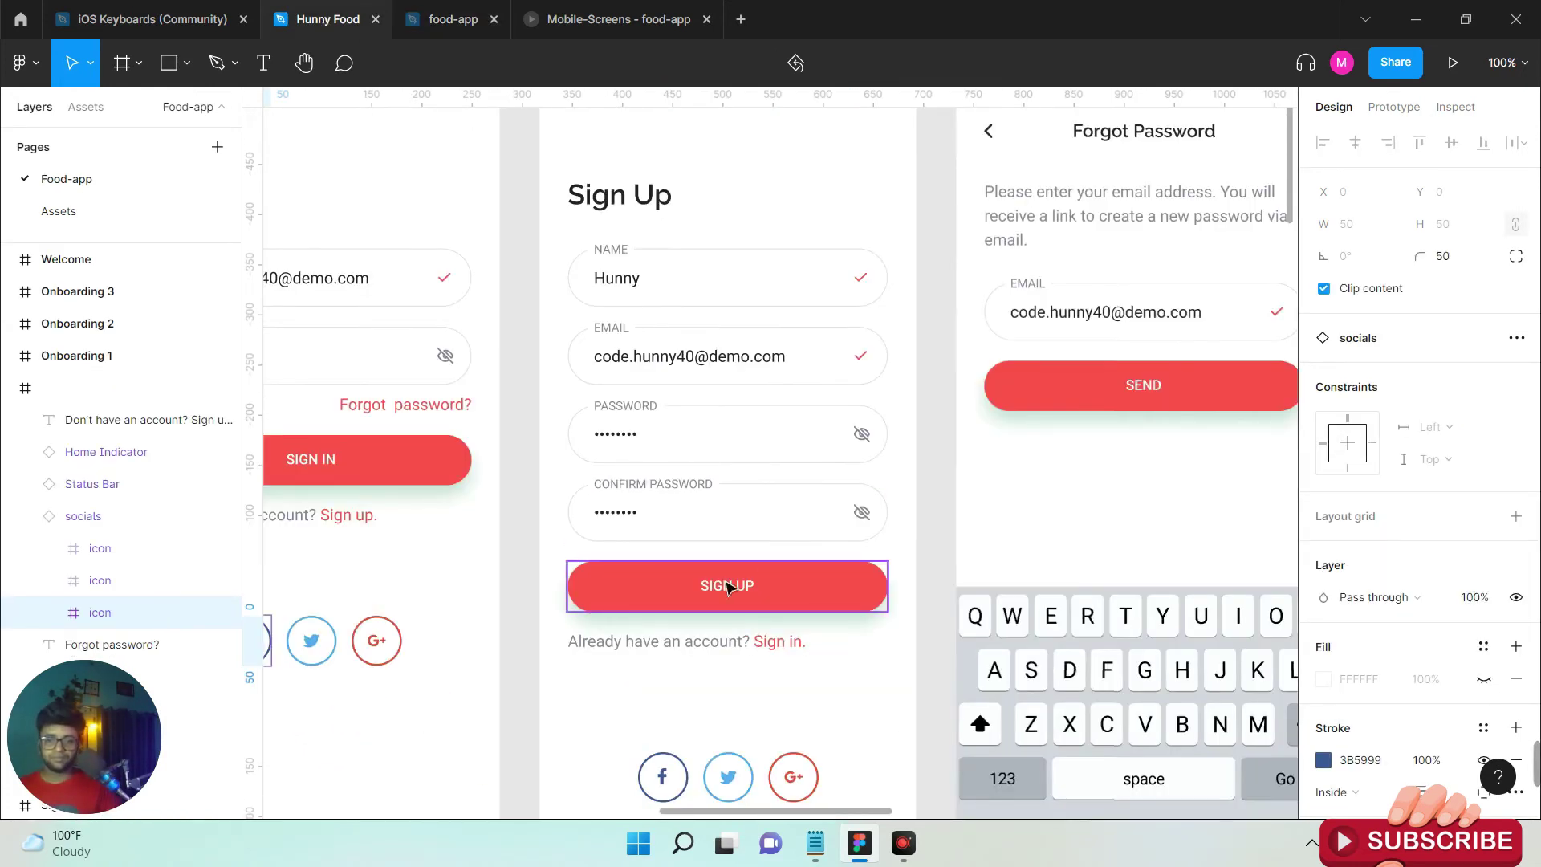
- Change the Sign up screen's button text to SIGN UP, then return to Hunny Food
left_click(451, 19)
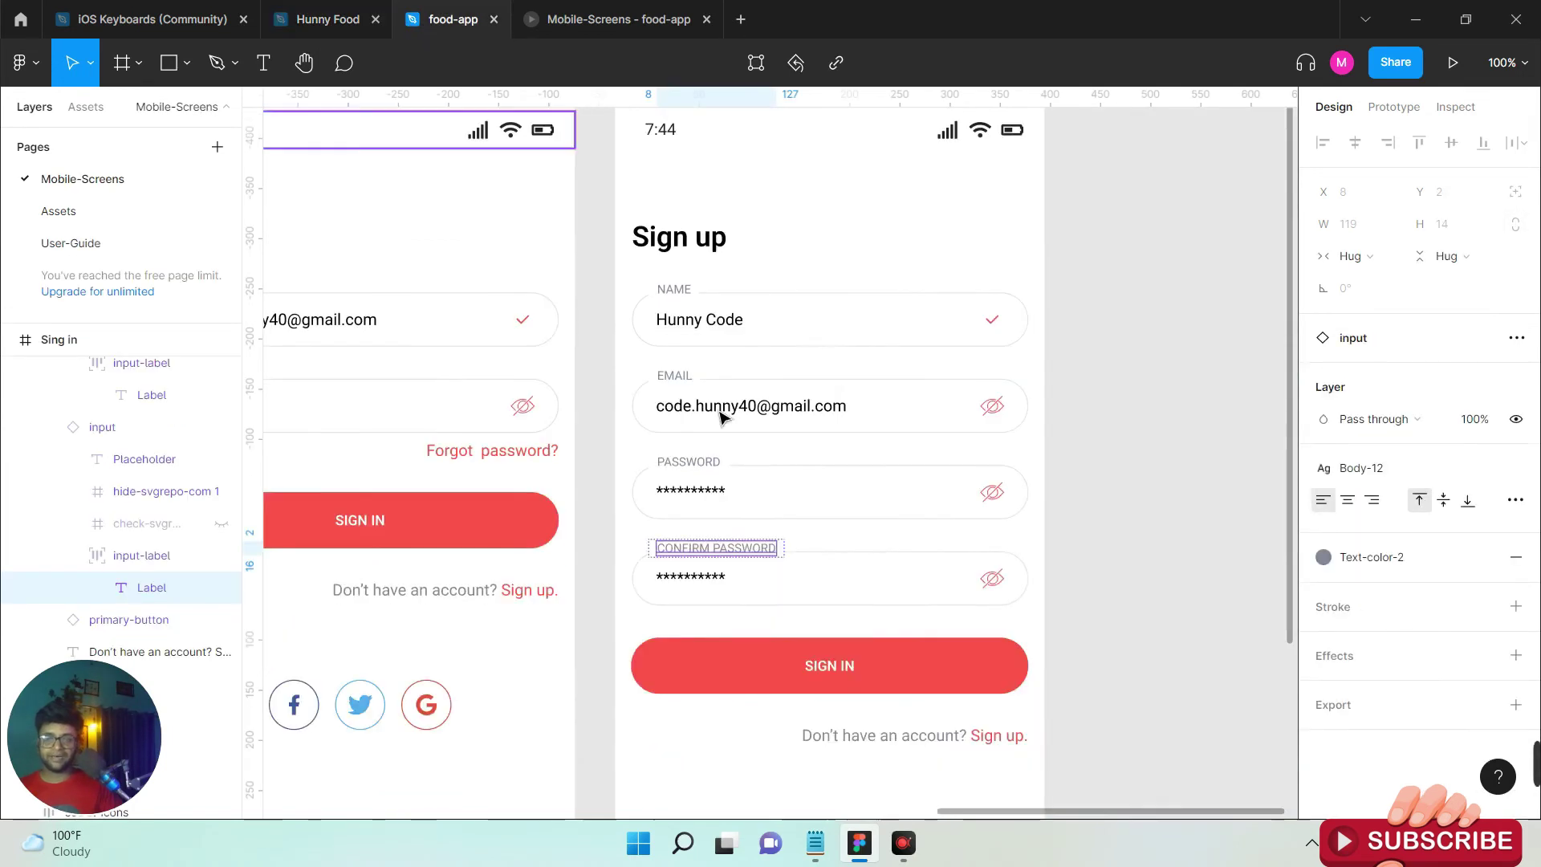
double_click(839, 673)
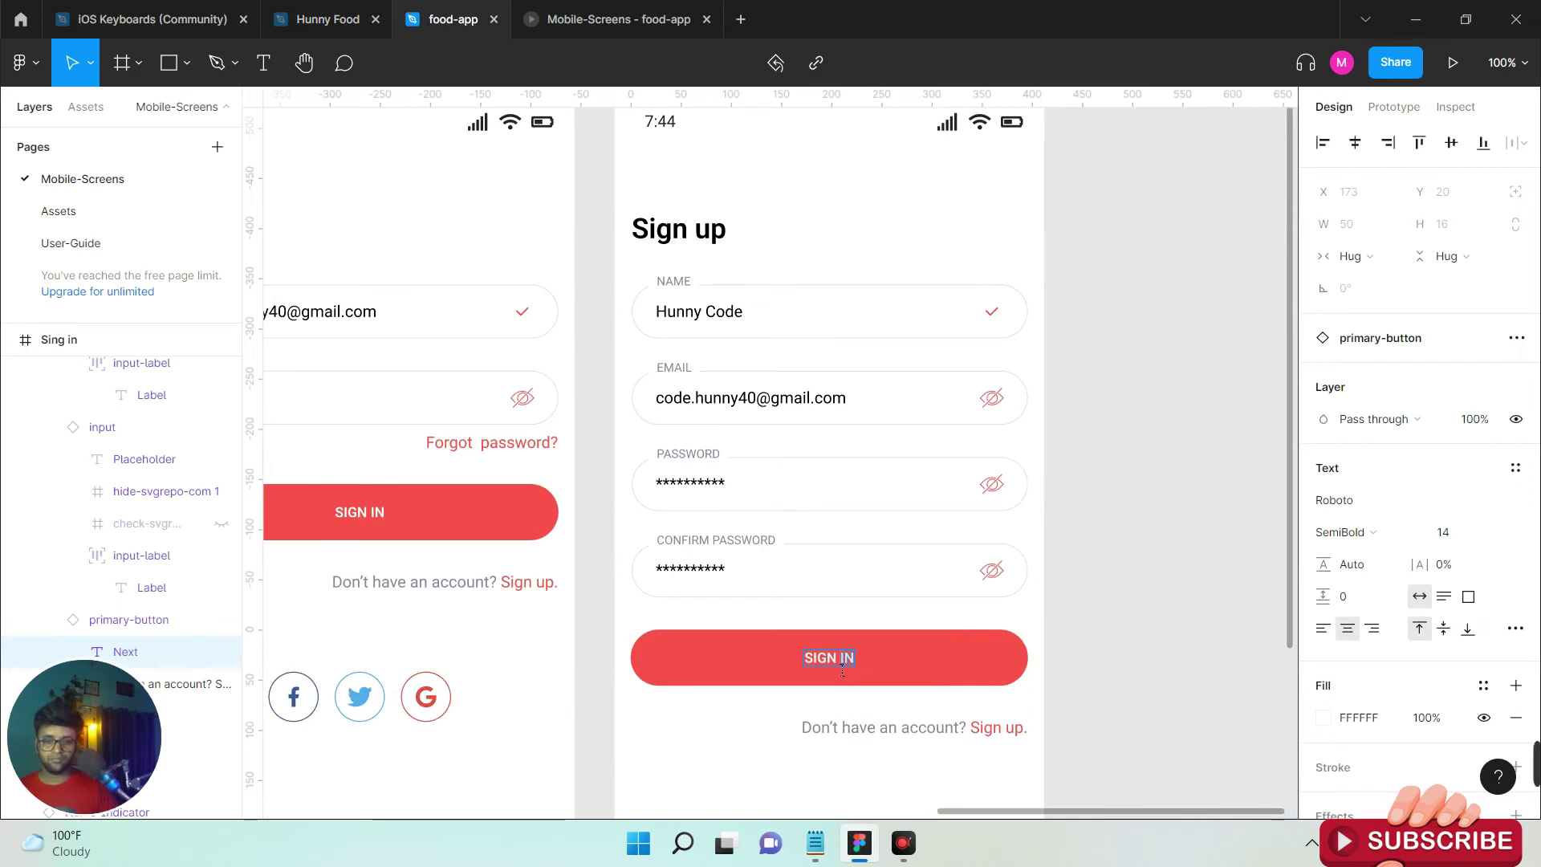
type("SIGN UP")
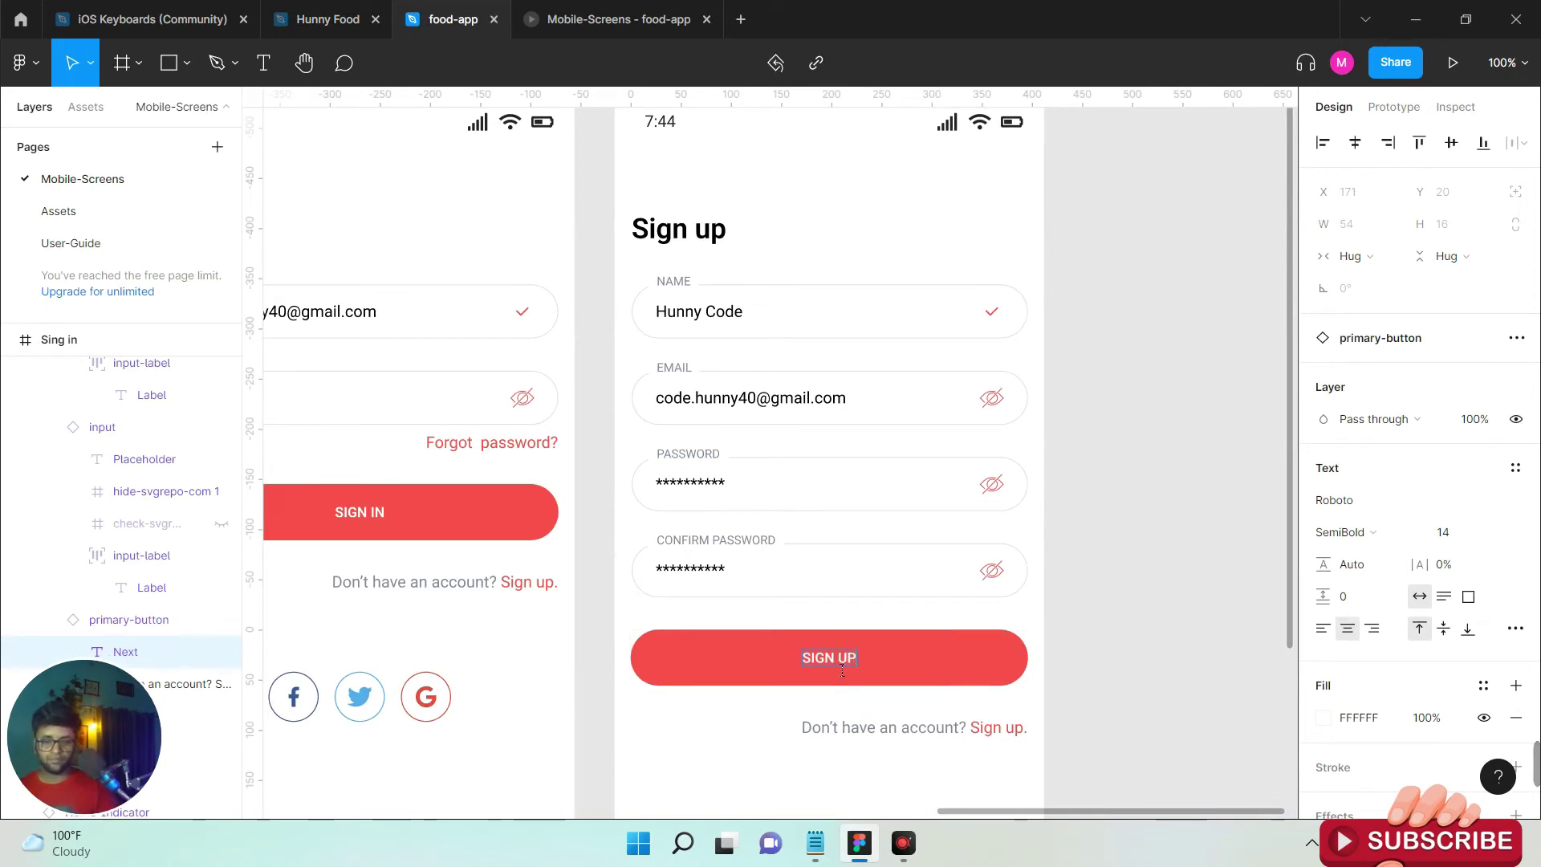
key("ctrl+shift+Tab")
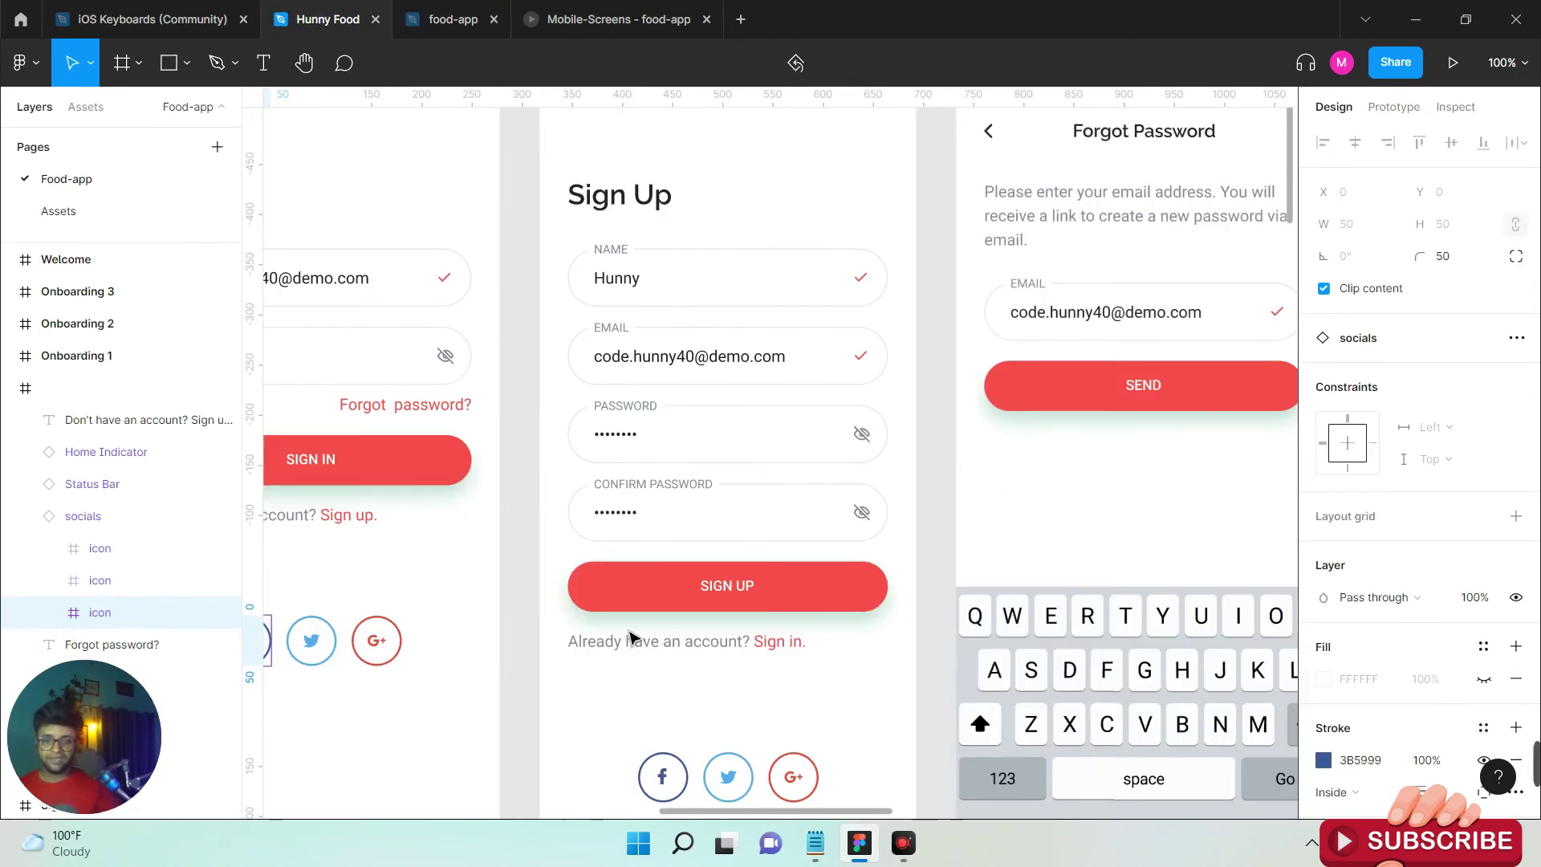
- Copy the line 'Already have an account? Sign in.' from the notes
left_click(815, 843)
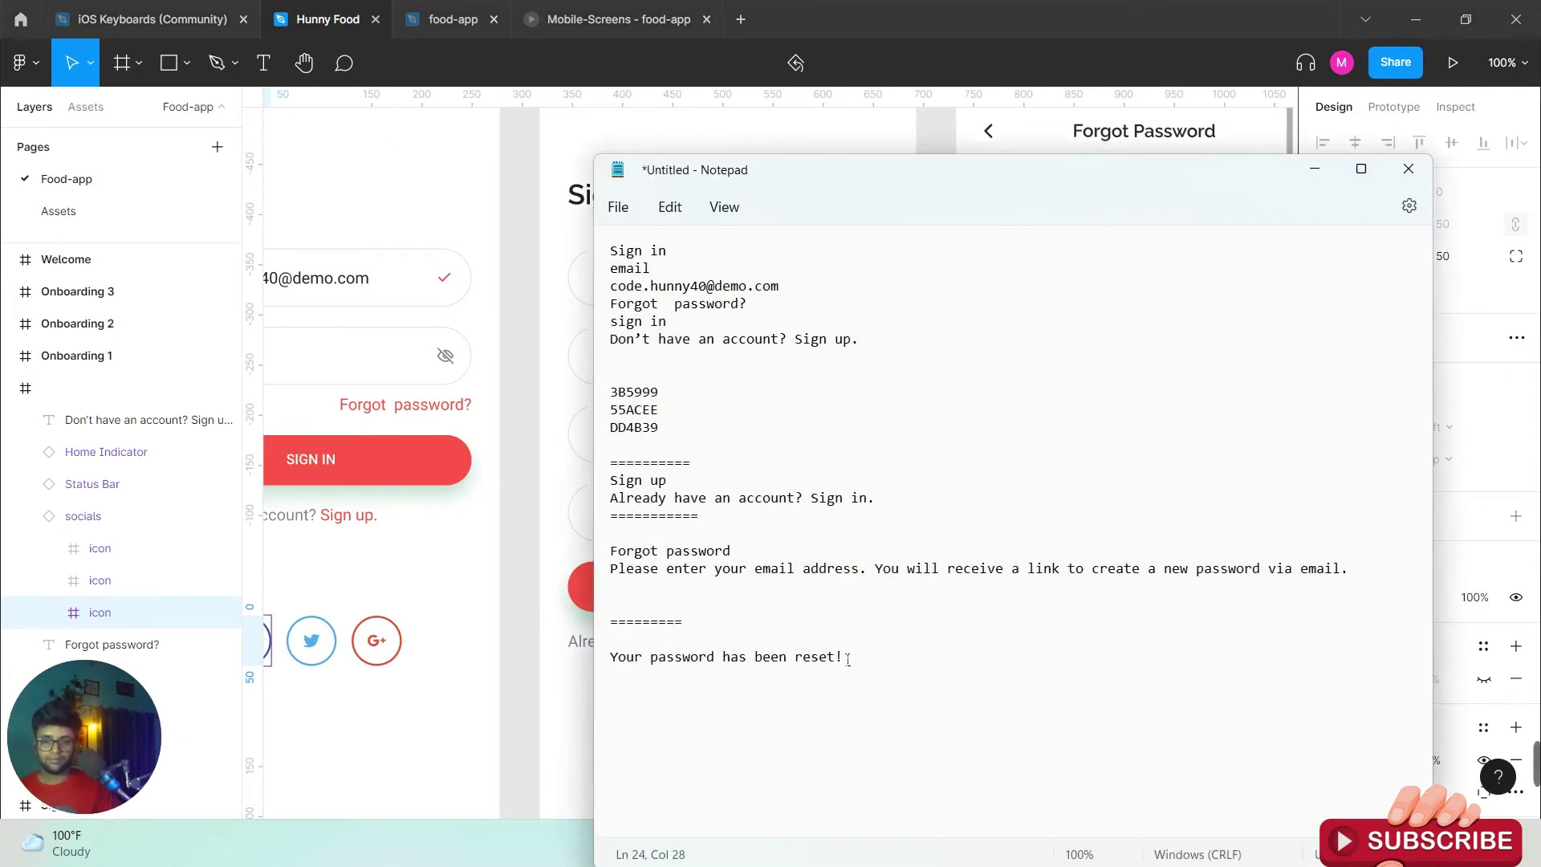
left_click_drag(876, 498, 609, 514)
key("ctrl+c")
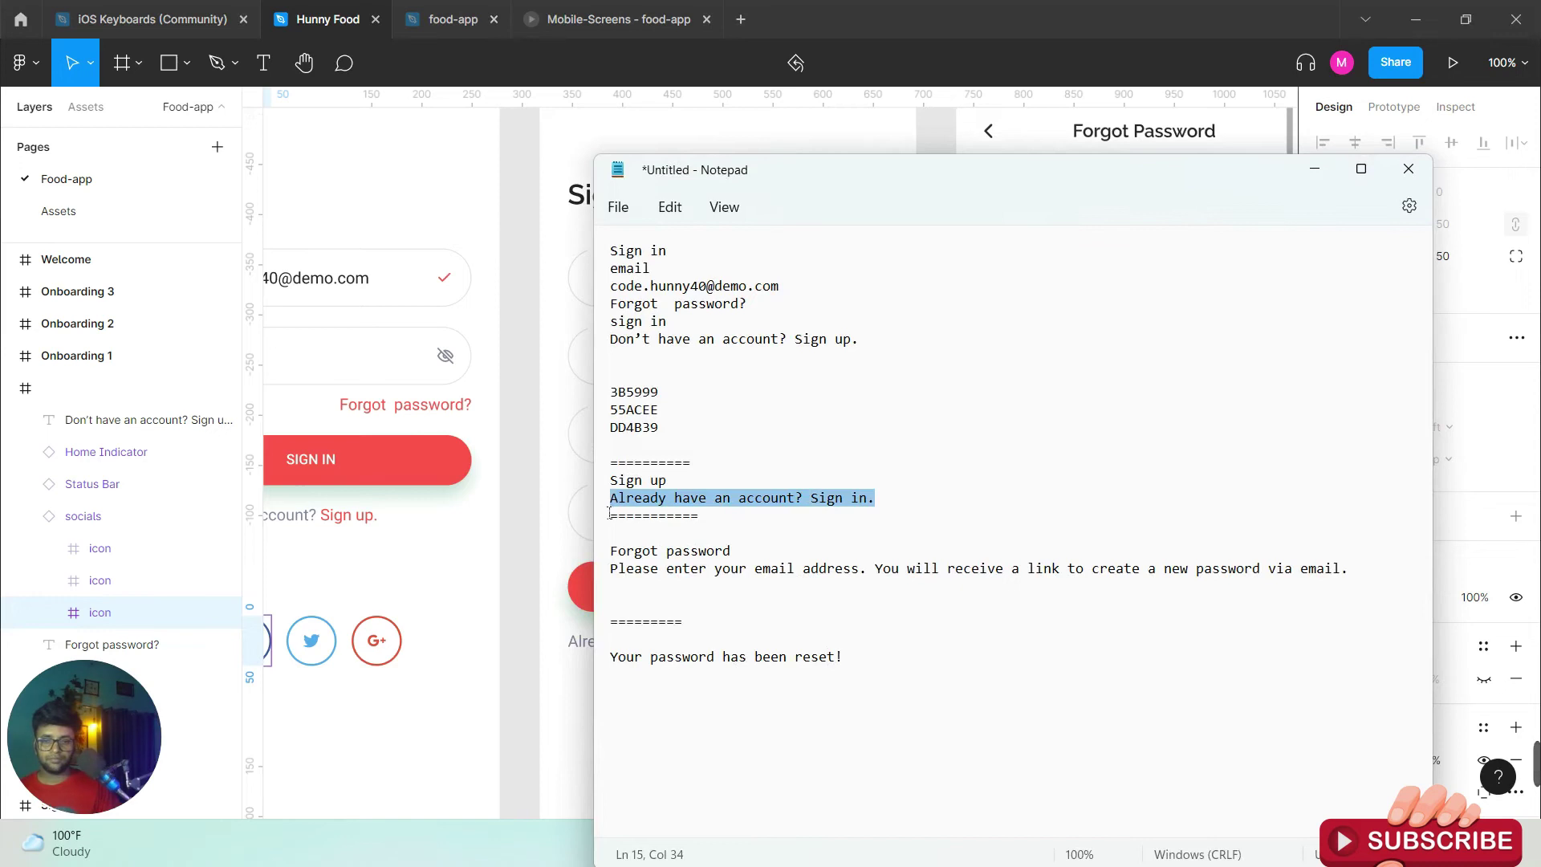
left_click(1315, 169)
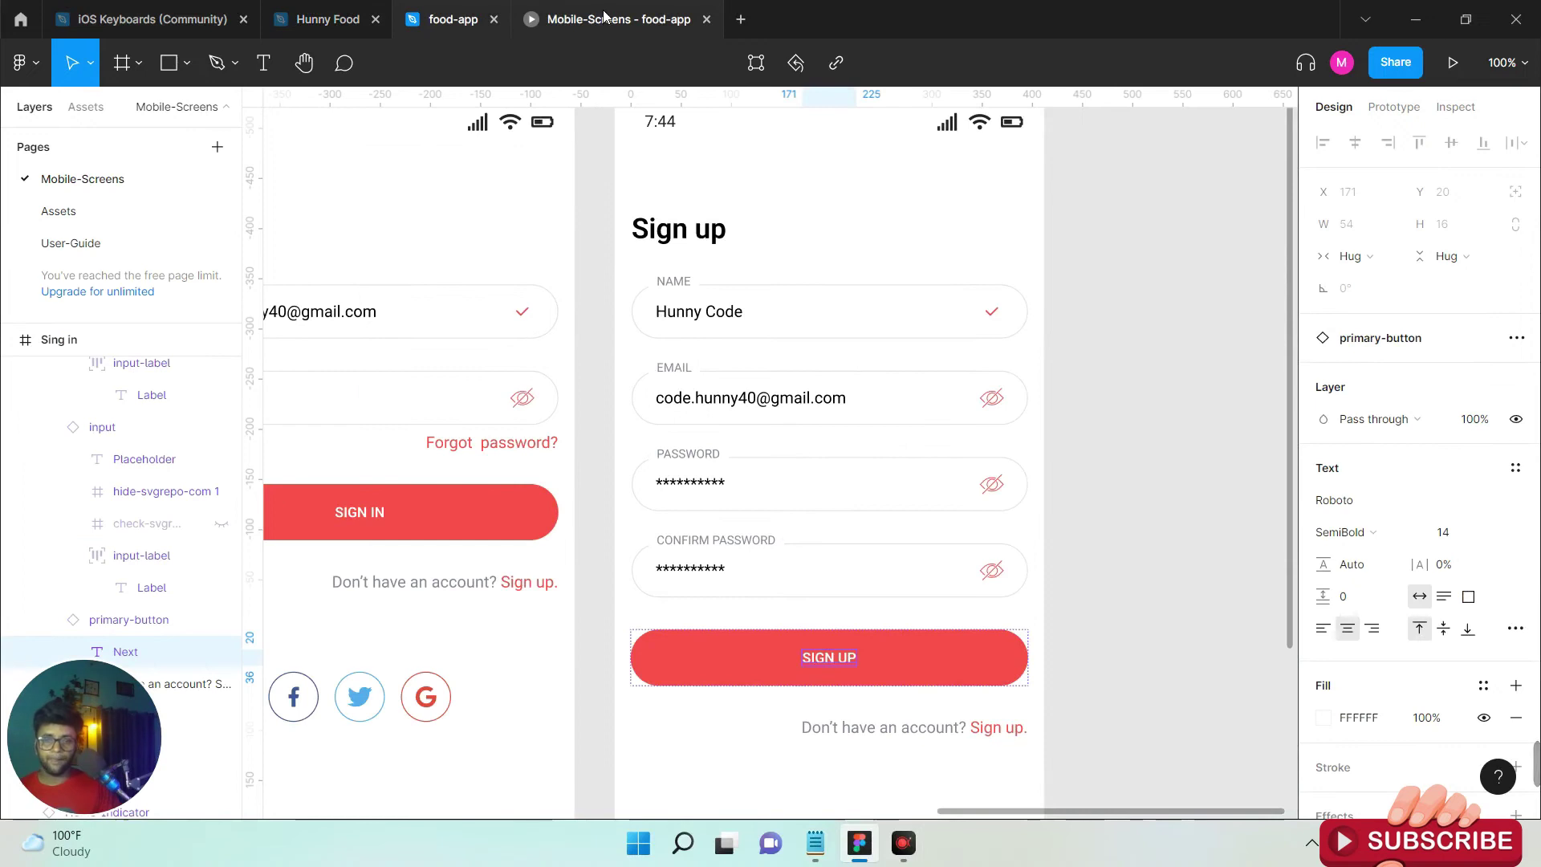
left_click(610, 20)
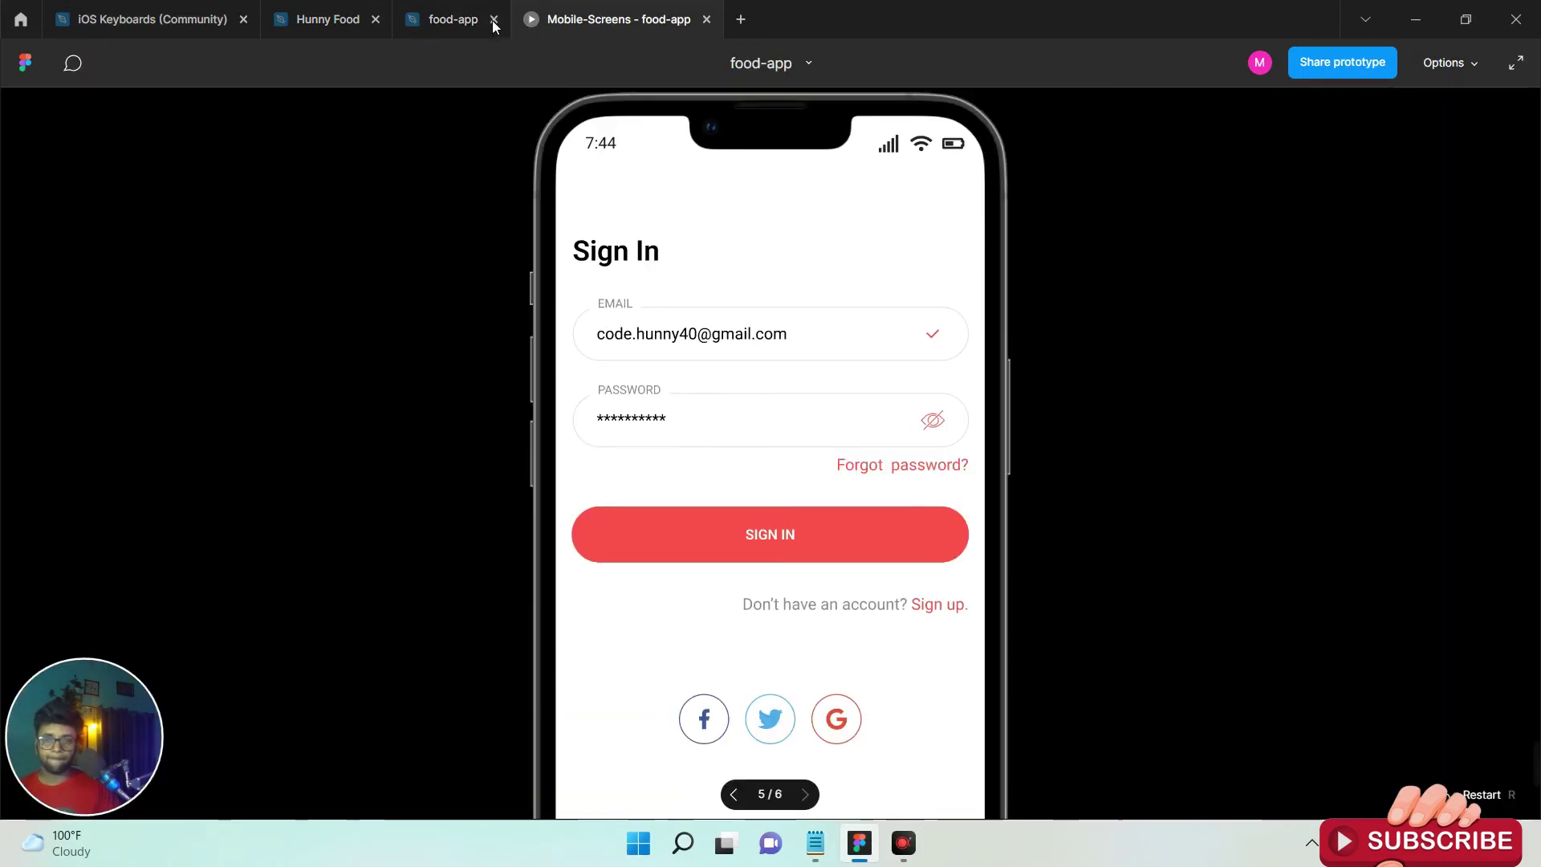
left_click(482, 20)
- Replace the Sign up footer text with 'Already have an account? Sign in.'
double_click(887, 739)
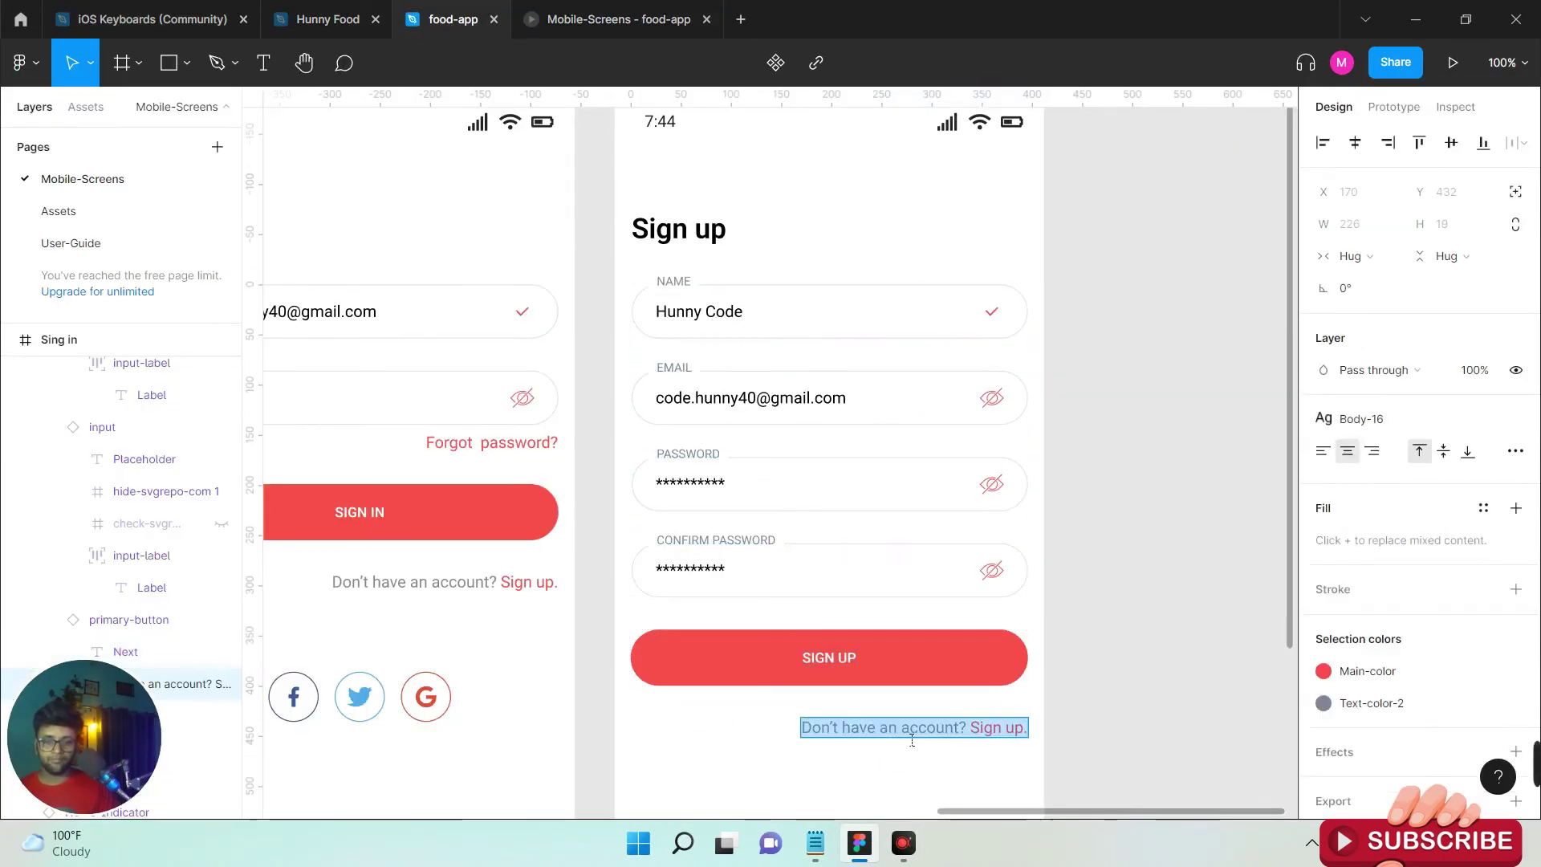
key("ctrl+v")
key("Escape")
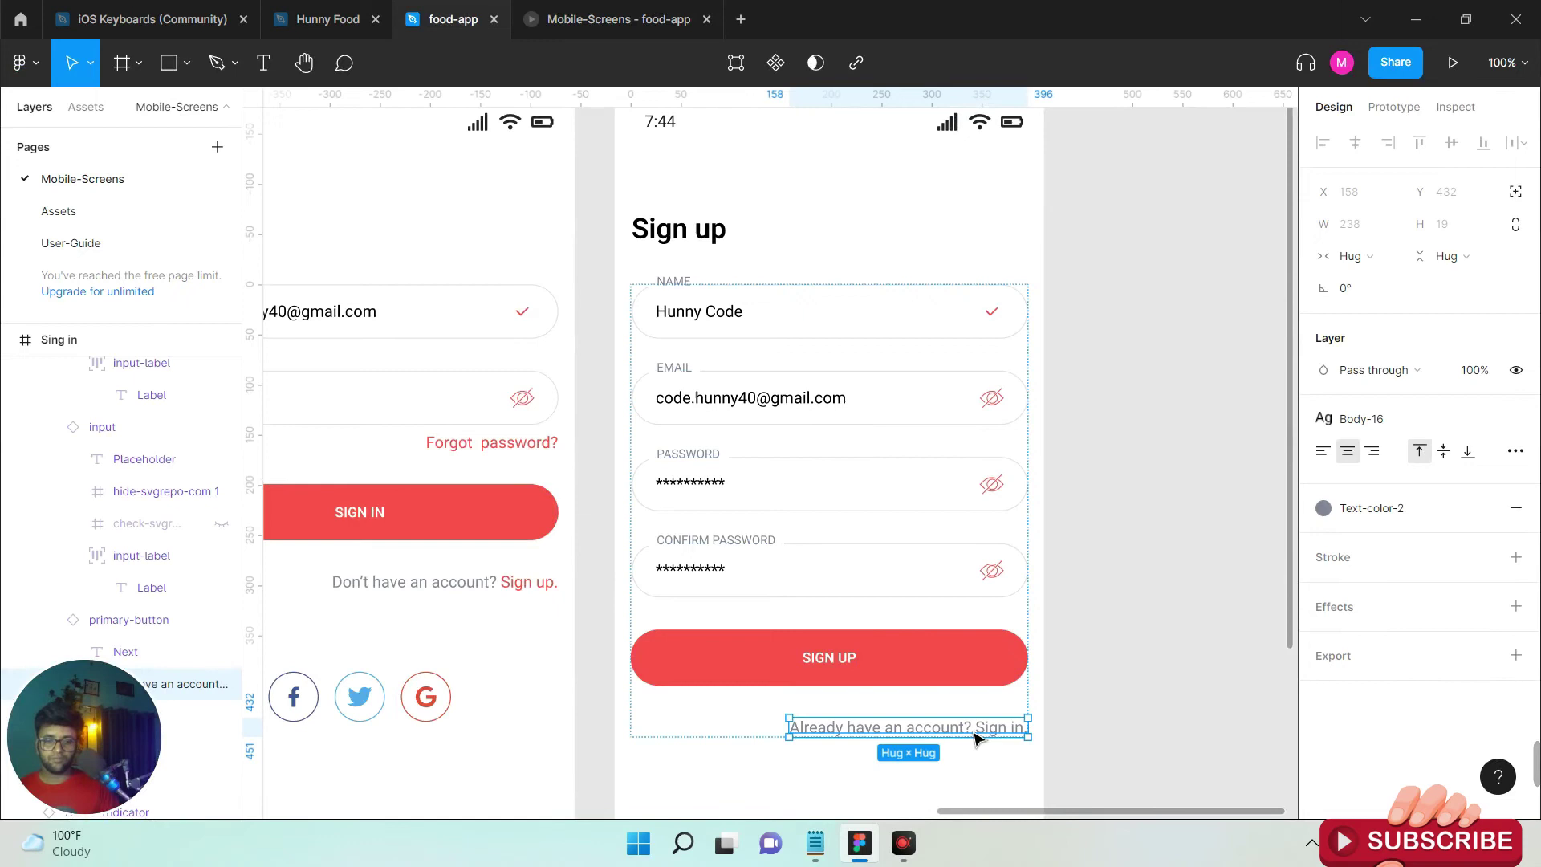
key("Return")
left_click(986, 735)
left_click_drag(982, 736, 1047, 732)
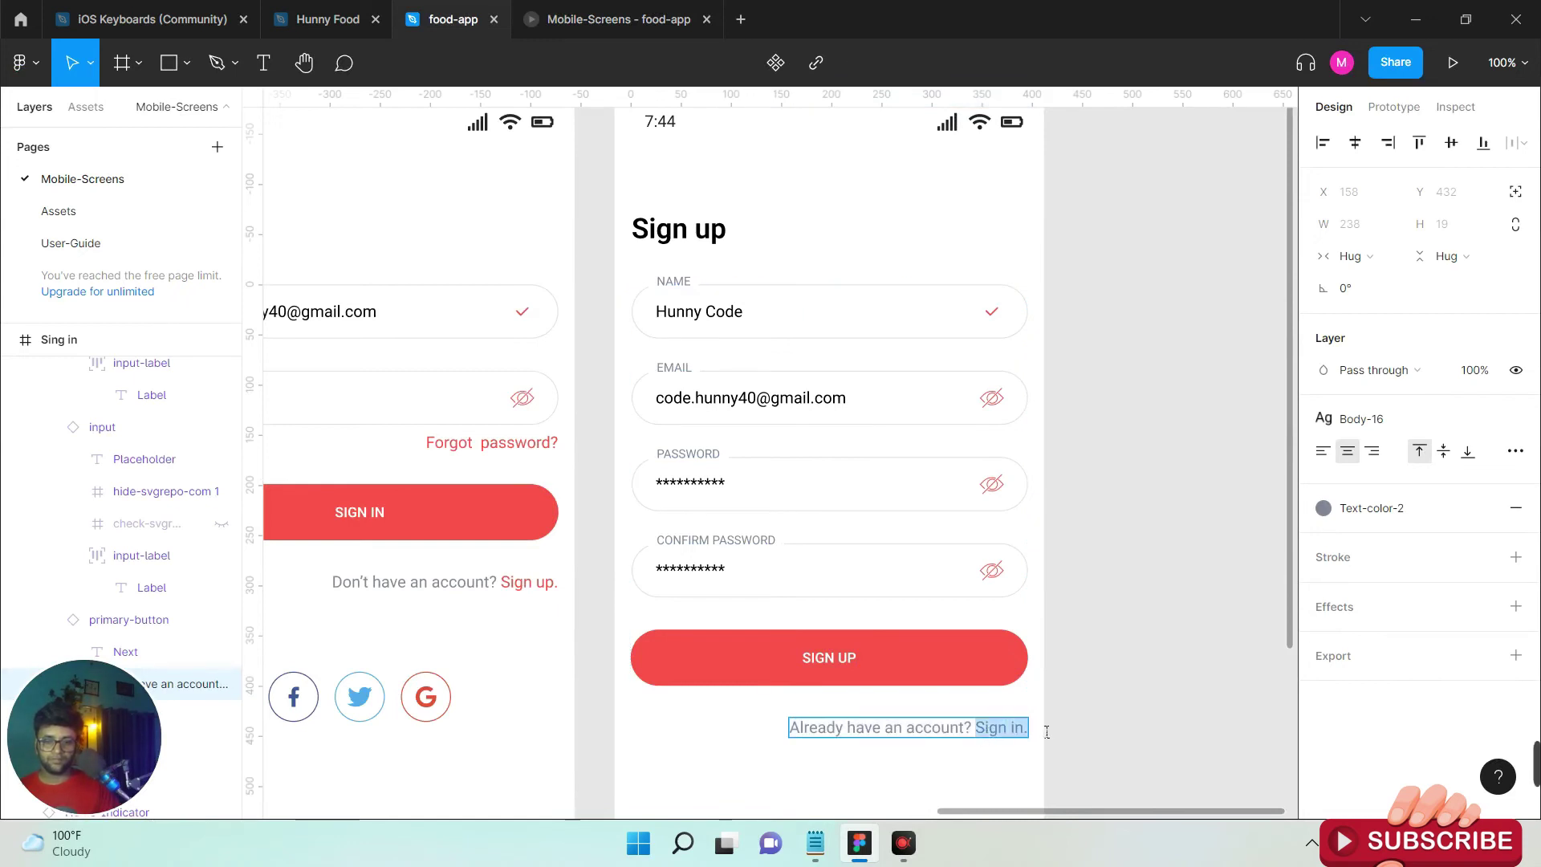
key("Escape")
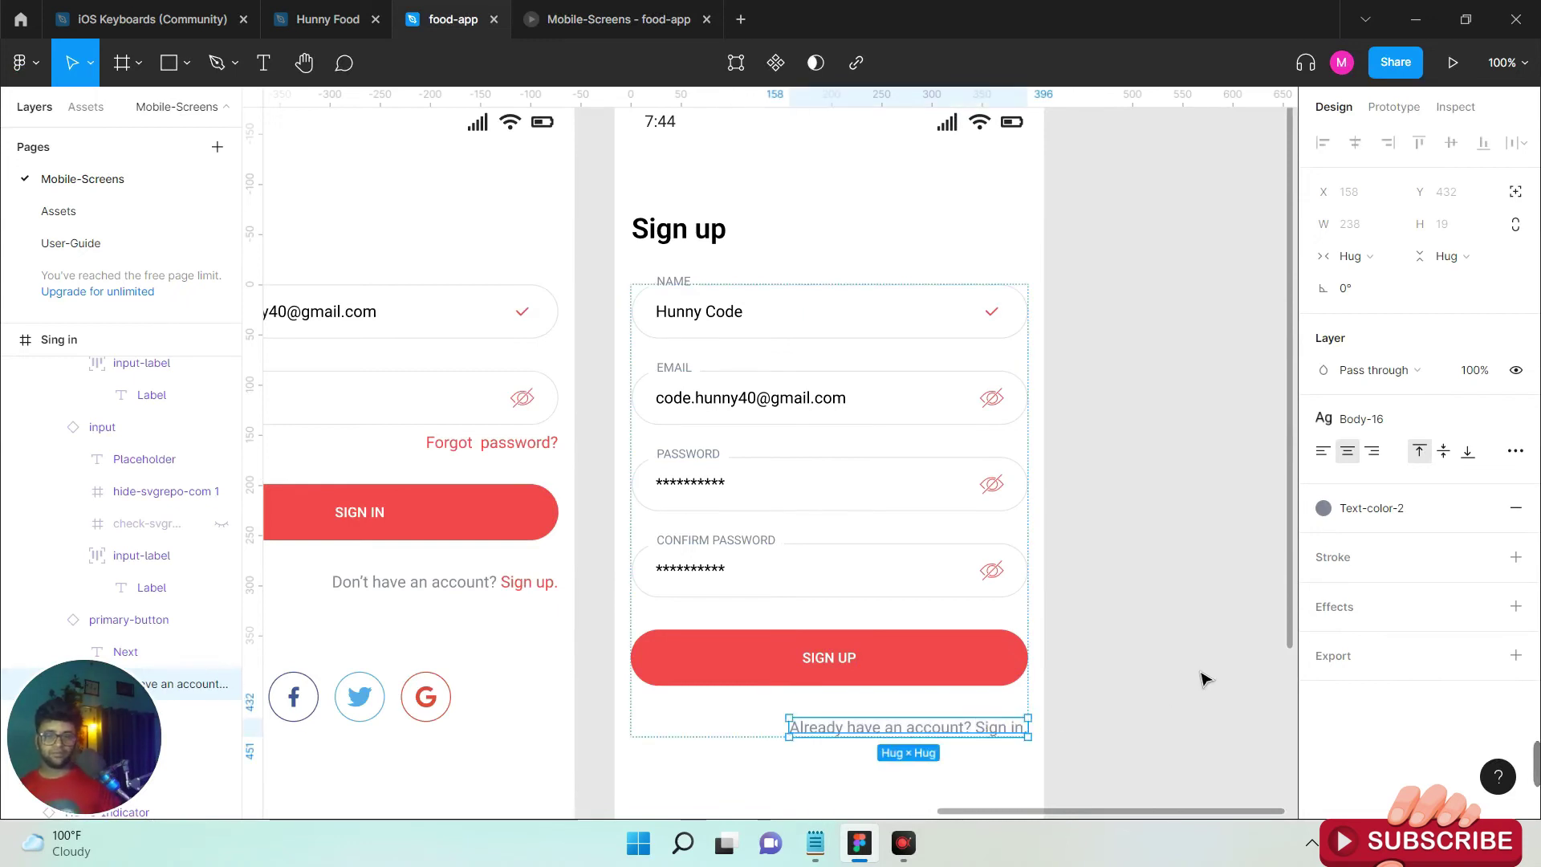
key("Escape")
- Glance at the Hunny Food reference, then return to the food-app file
left_click(327, 20)
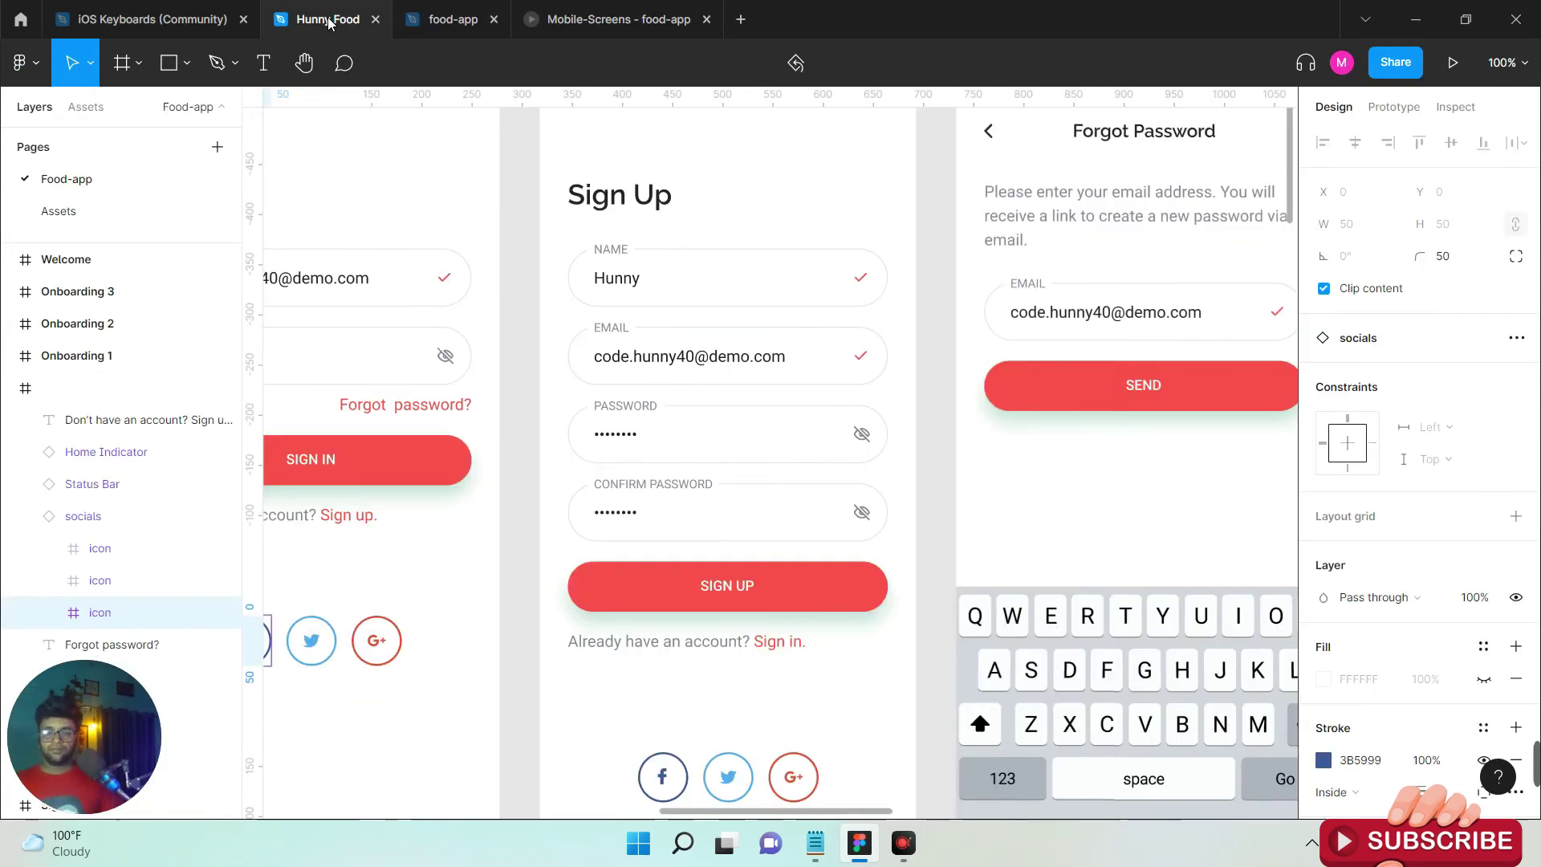
scroll(835, 522, "left", 3)
scroll(803, 546, "right", 3)
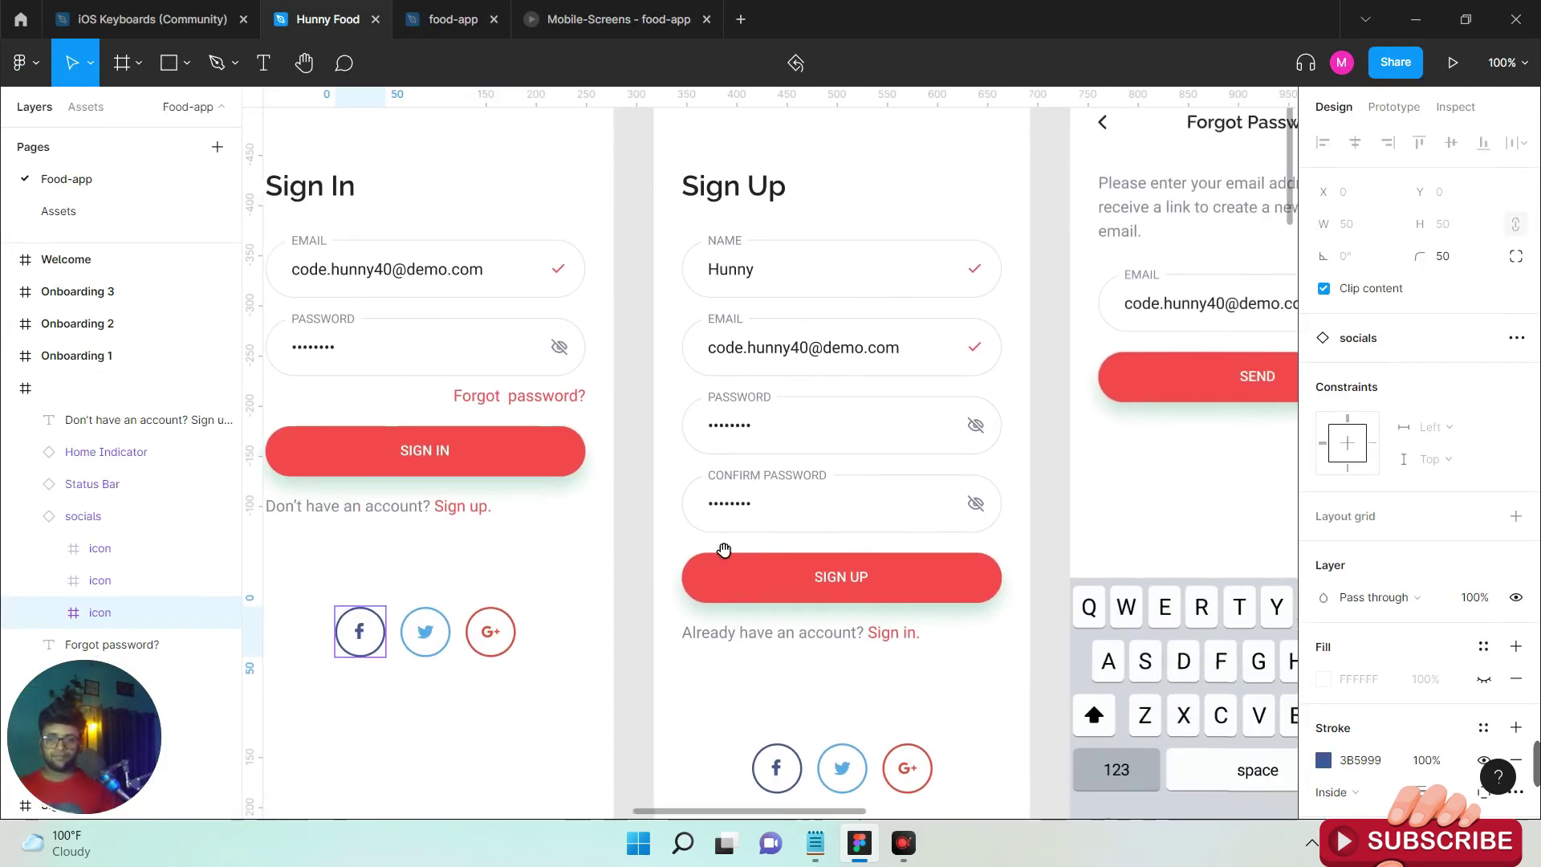
key("ctrl+Tab")
- Inspect the sign-in screen's footer text and the colour of its link
scroll(591, 596, "left", 3)
left_click(761, 566)
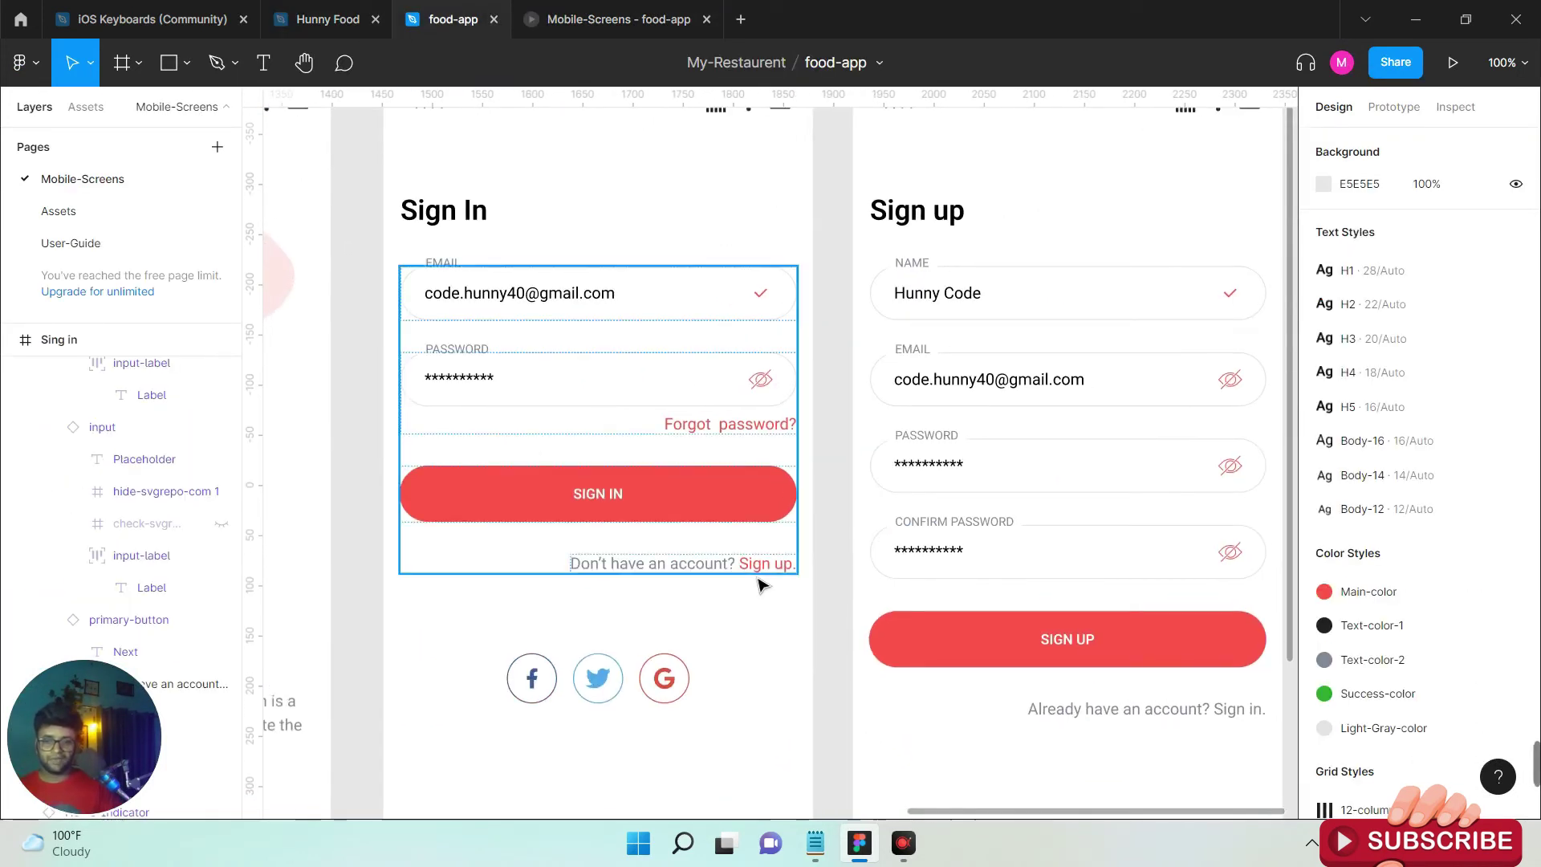
left_click(767, 566)
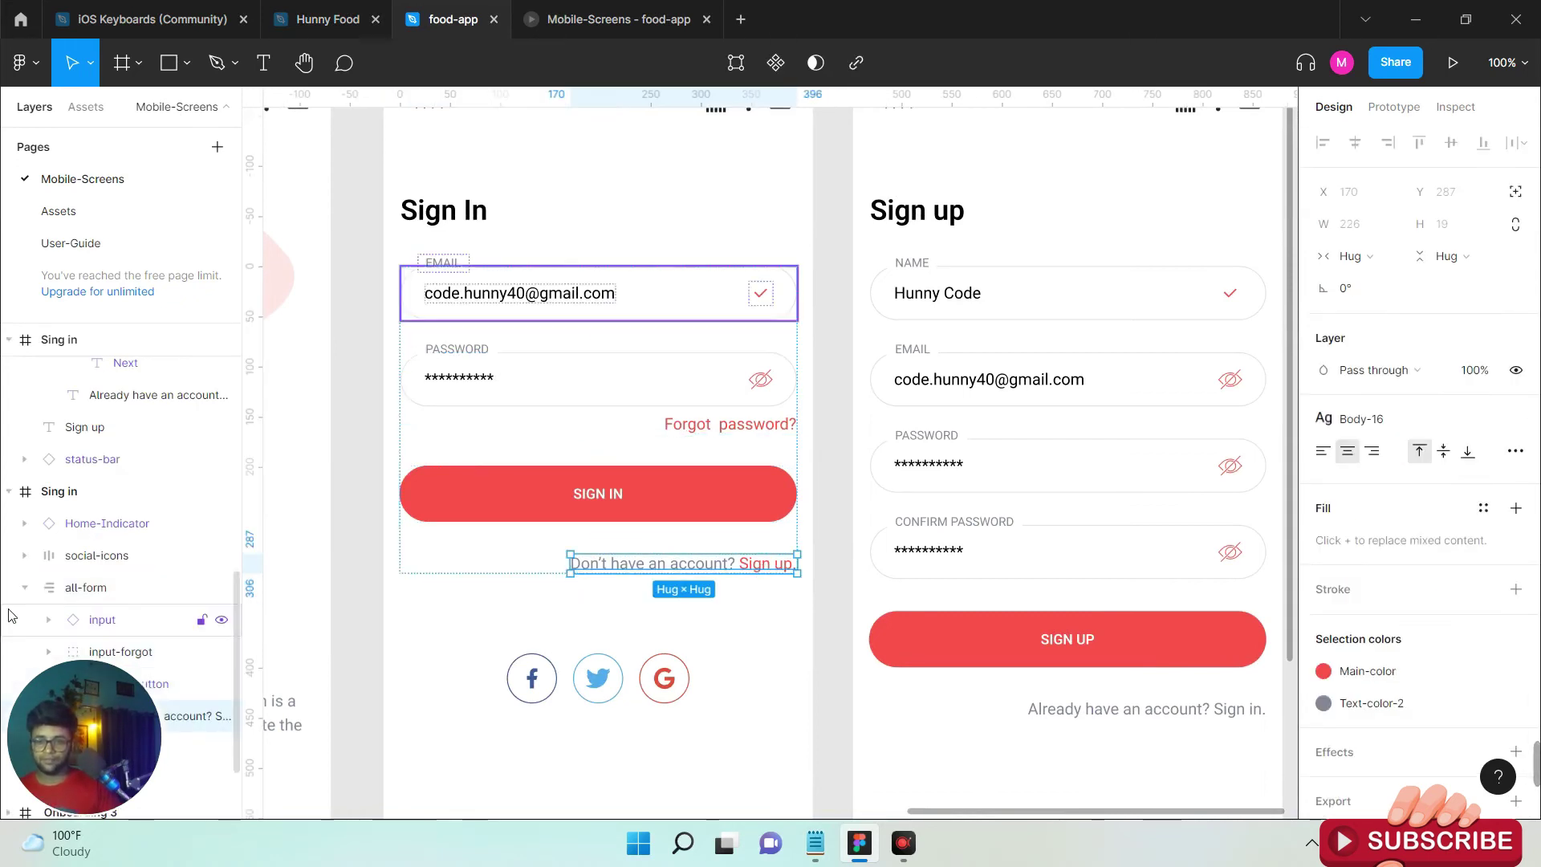
scroll(144, 626, "down", 2)
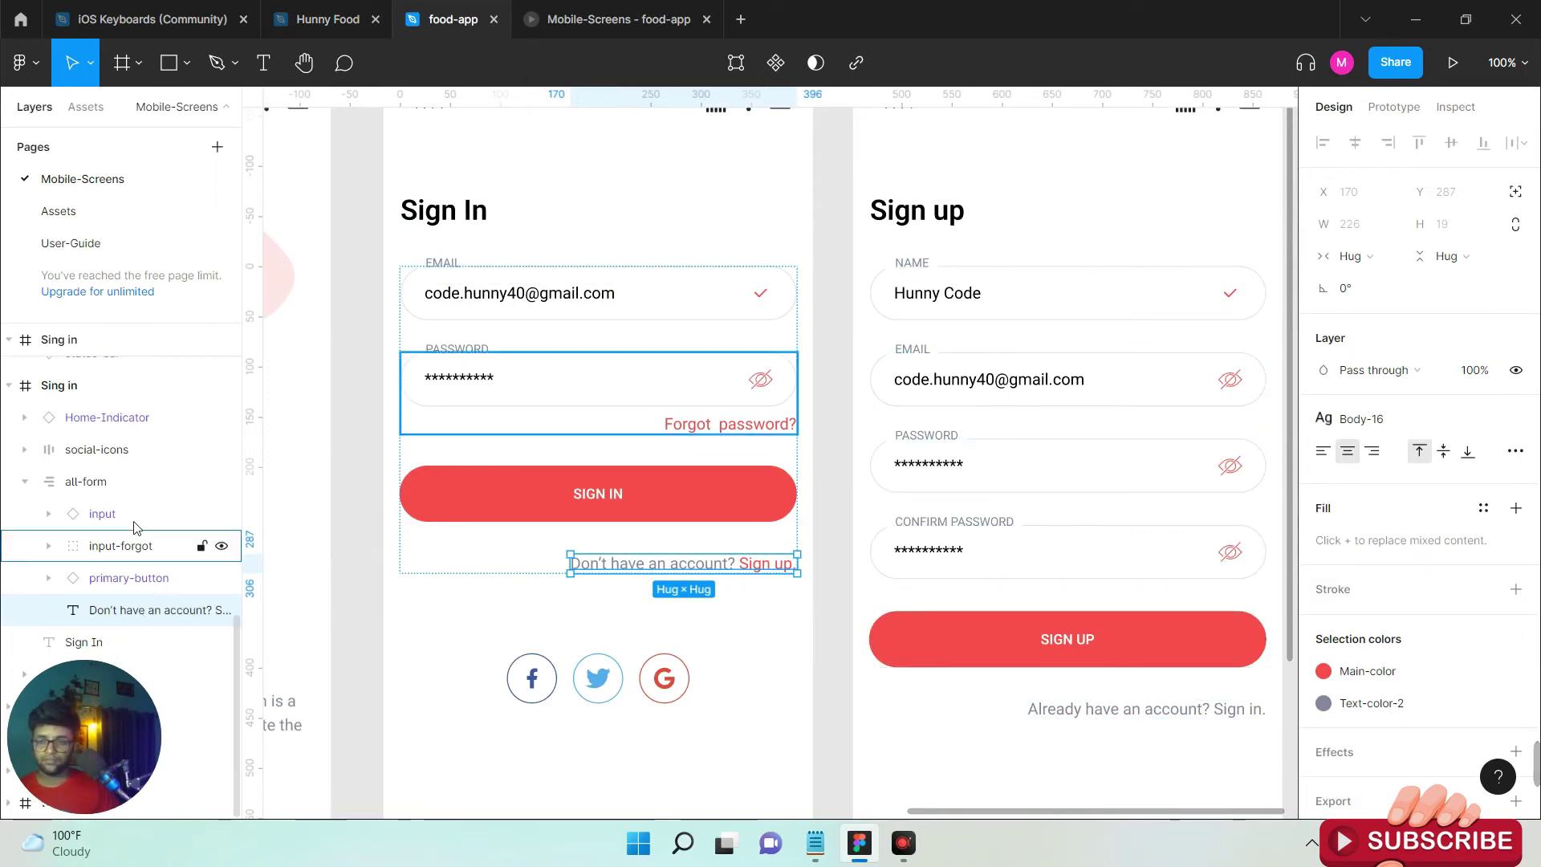
left_click(87, 483)
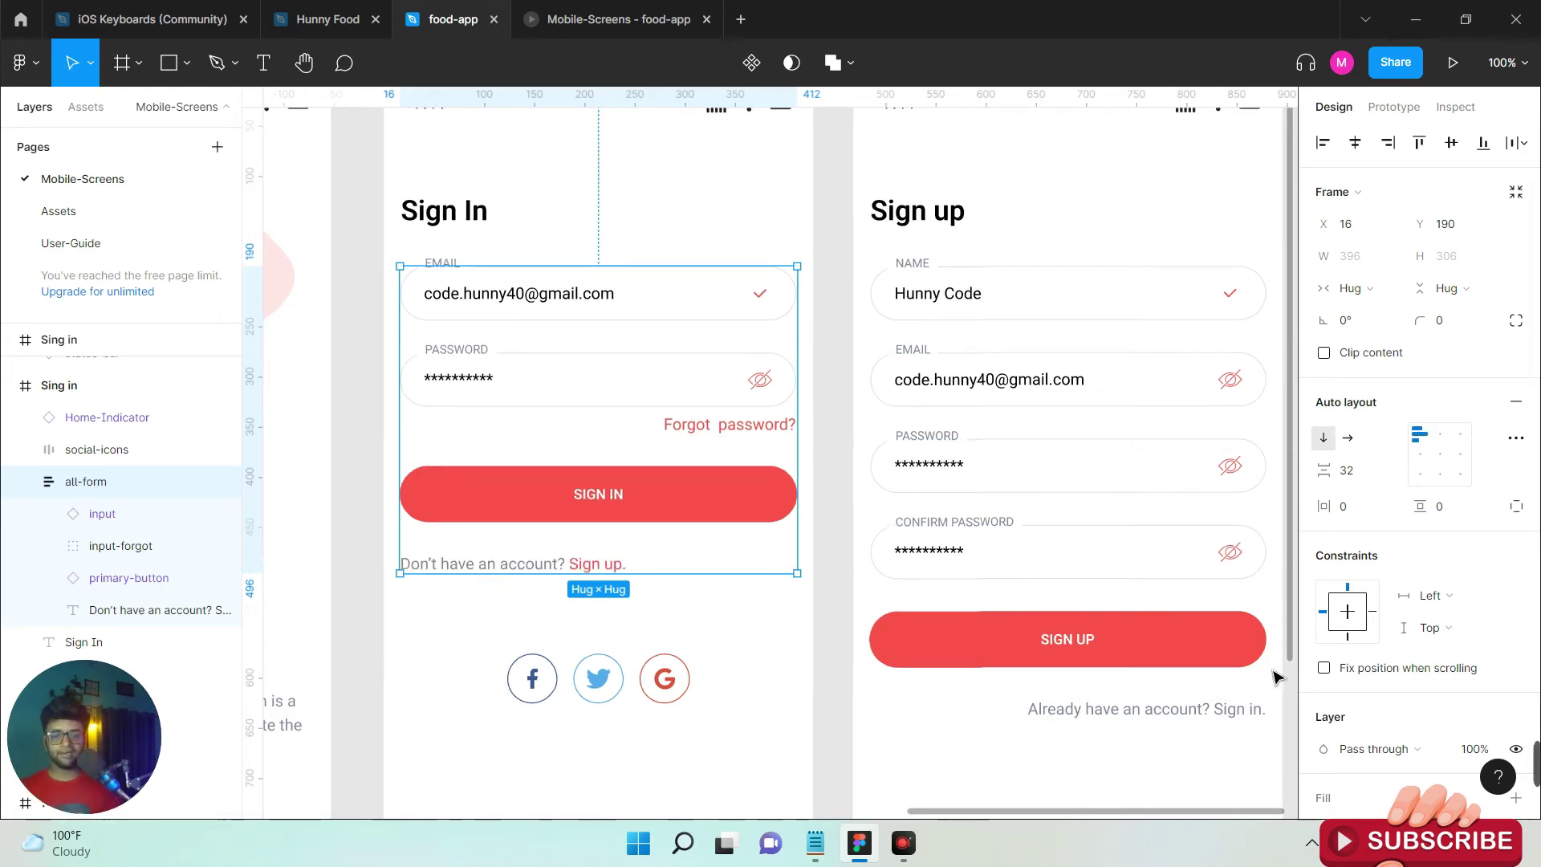
scroll(1177, 712, "down", 3)
left_click(1057, 621)
left_click(499, 447)
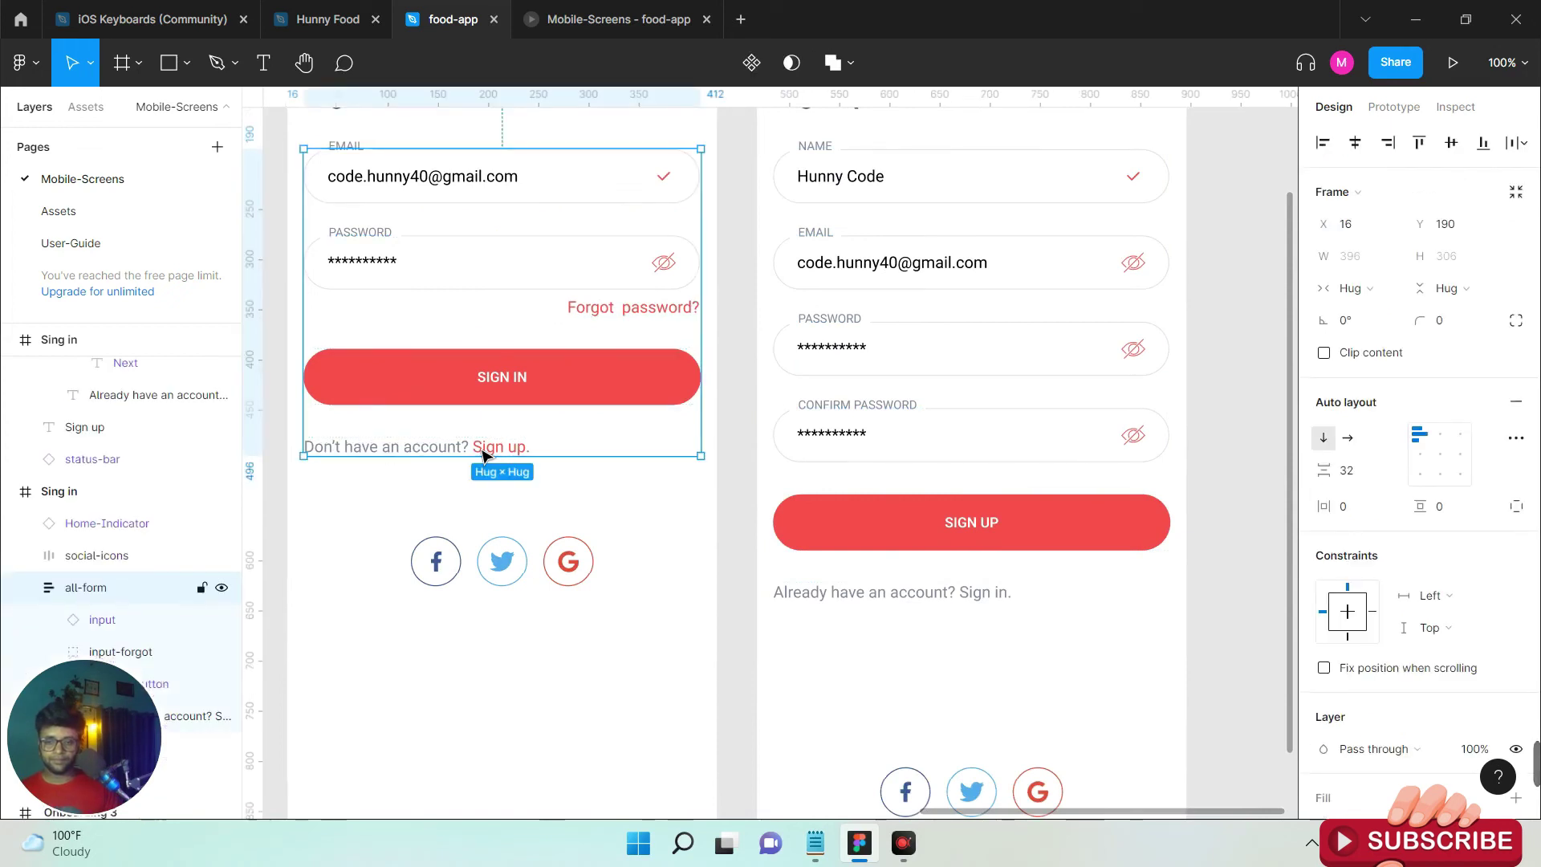
double_click(501, 450)
left_click(507, 458)
double_click(510, 459)
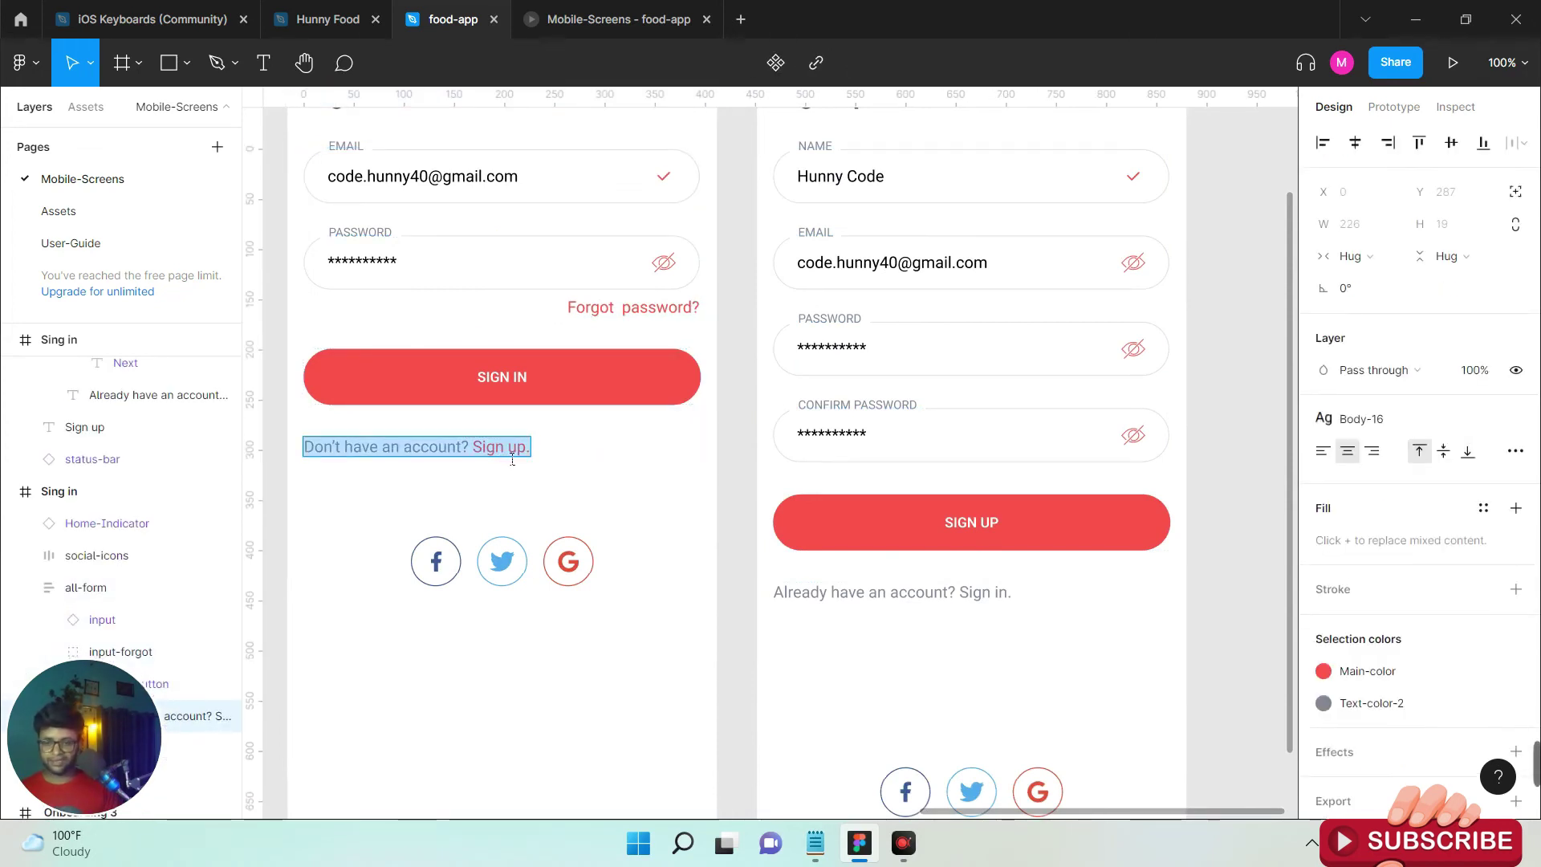
- Edit the sign-up screen's footer text, entering 'Sign up.'
left_click(966, 602)
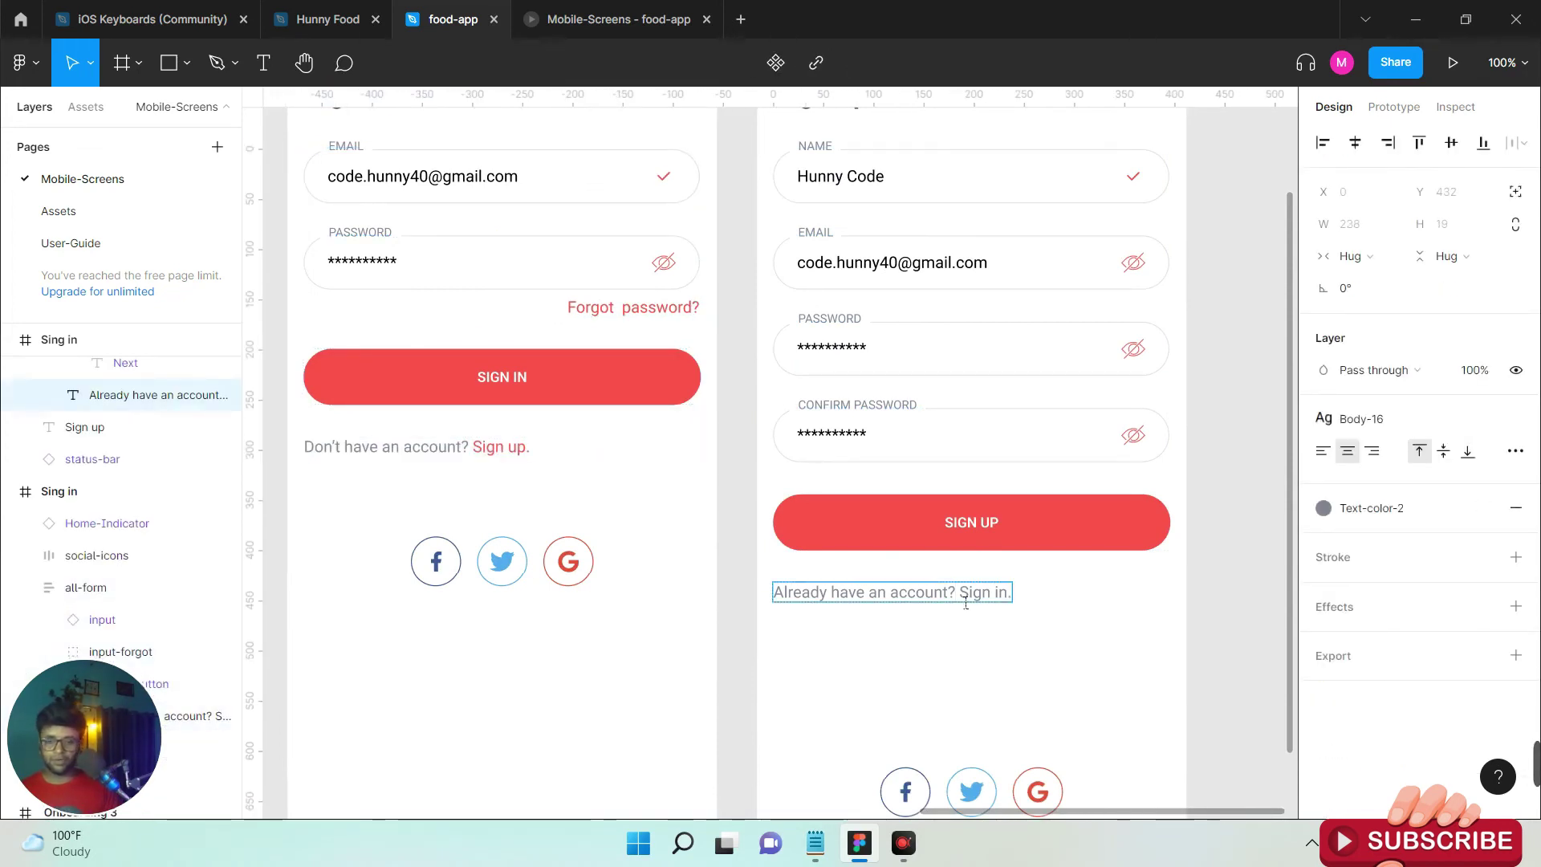
left_click(482, 452)
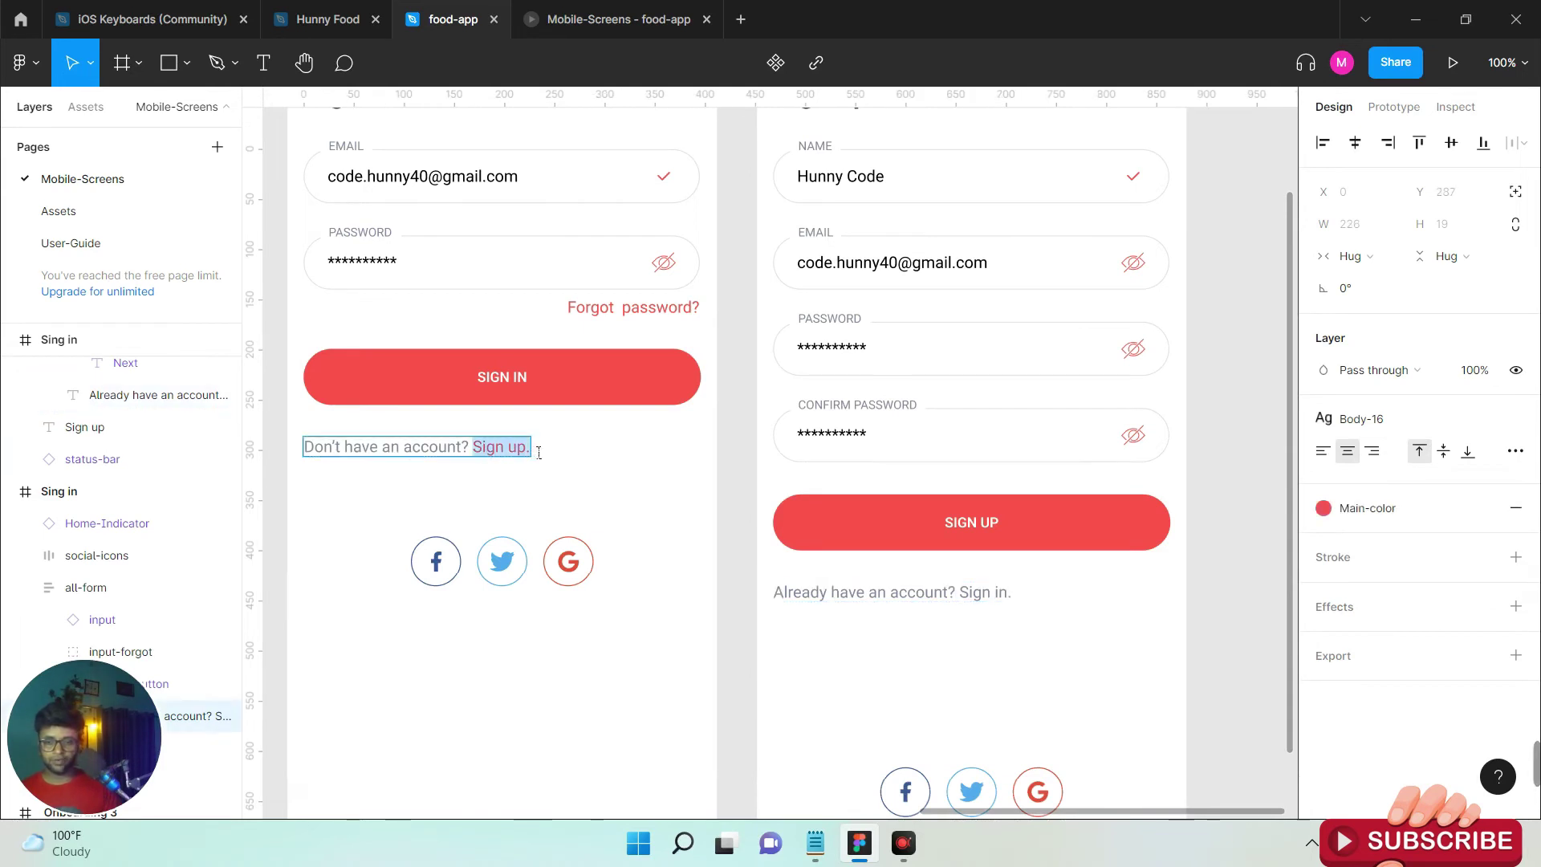
left_click(971, 602)
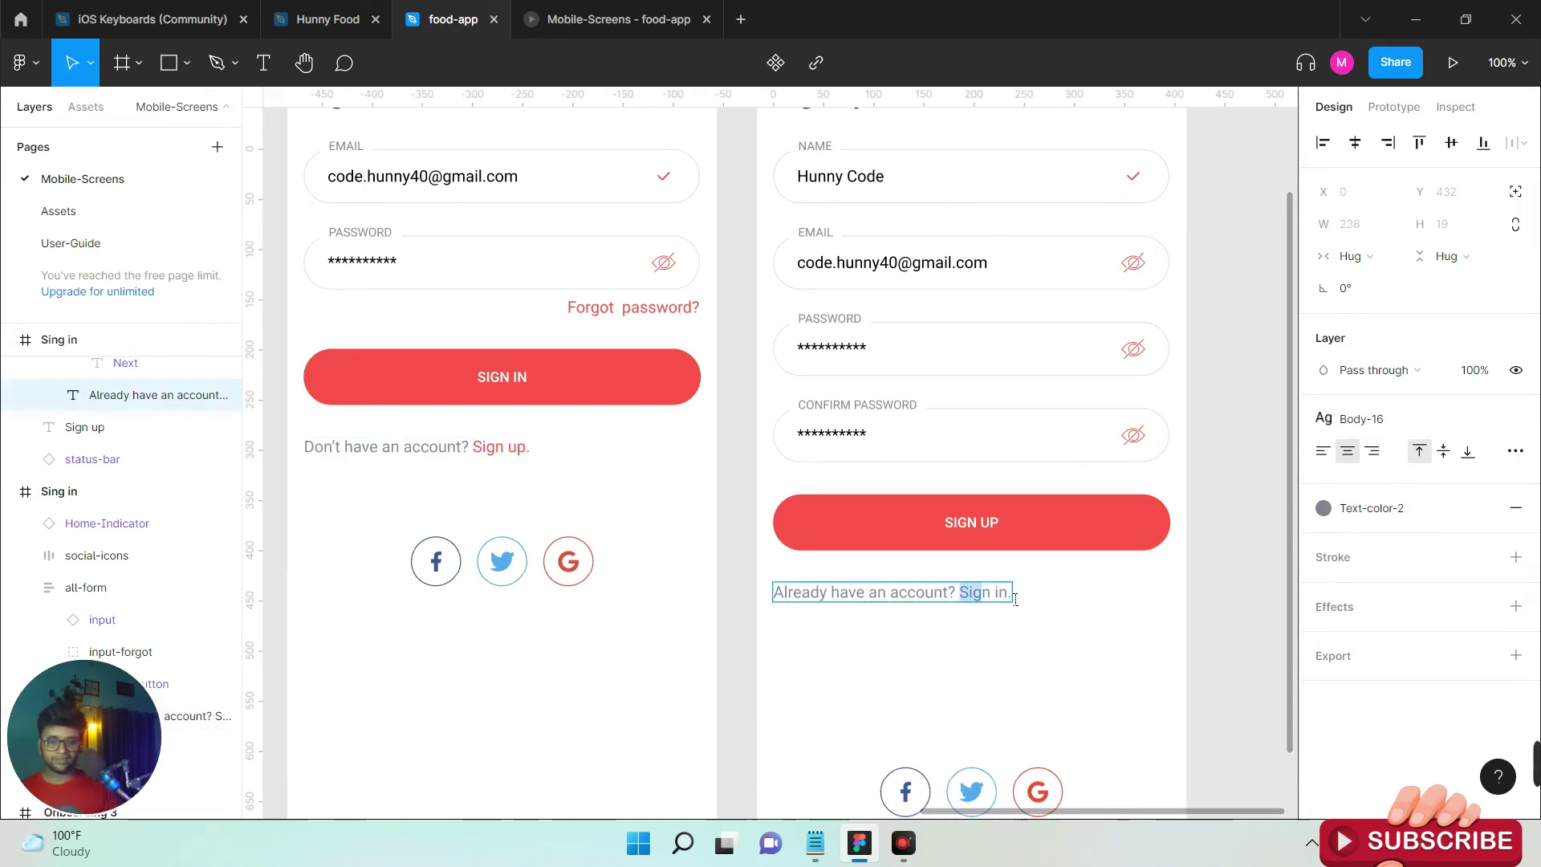
type("Sign up.")
key("Escape")
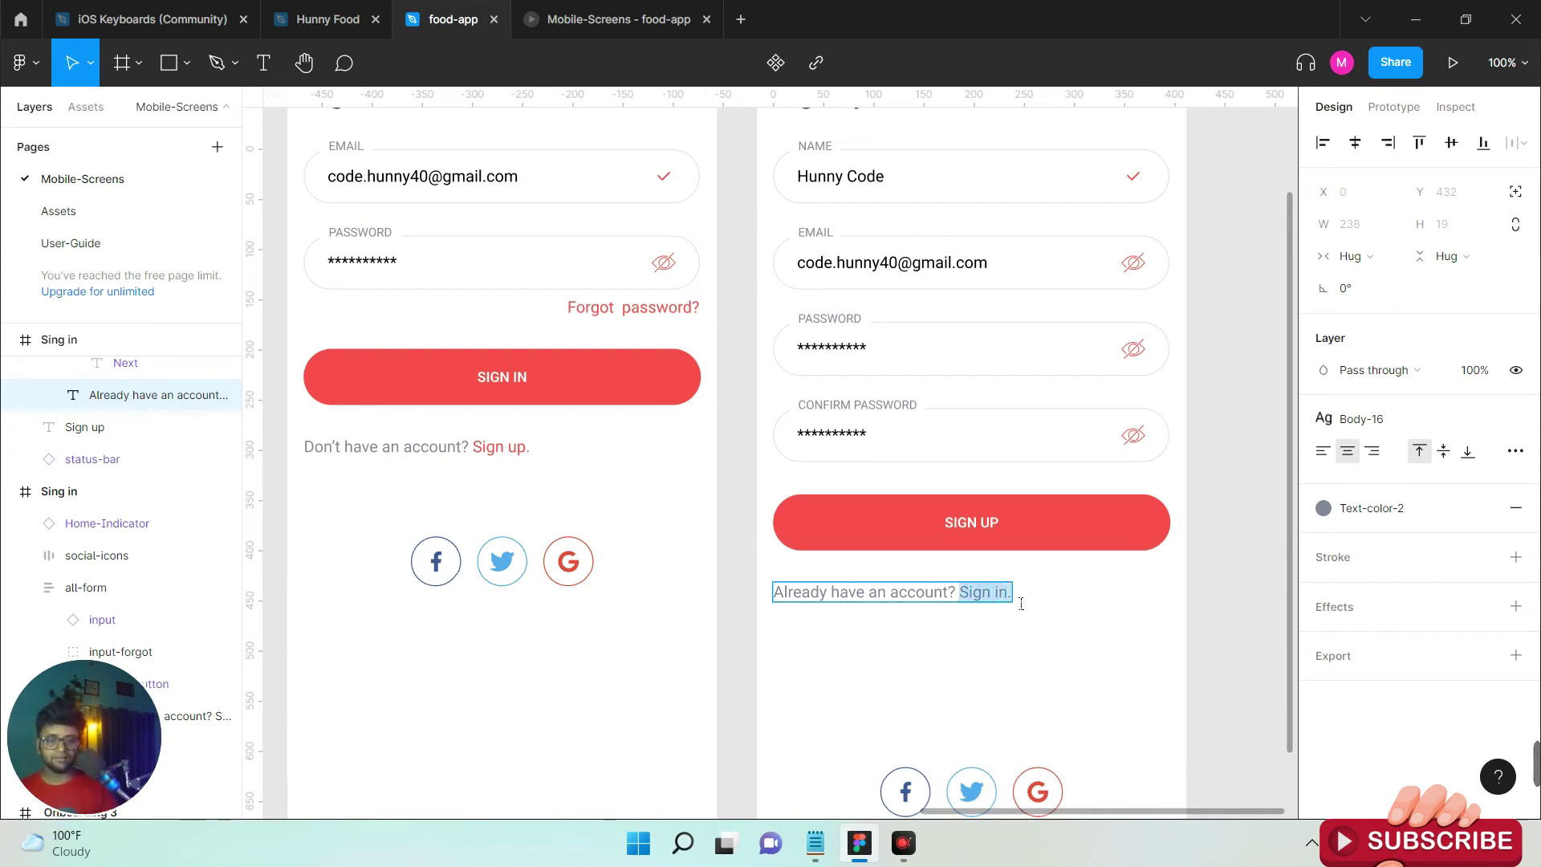
- Swap the 'Sign in.' link's grey Text-color-2 style for the red Main-color style
left_click(1485, 509)
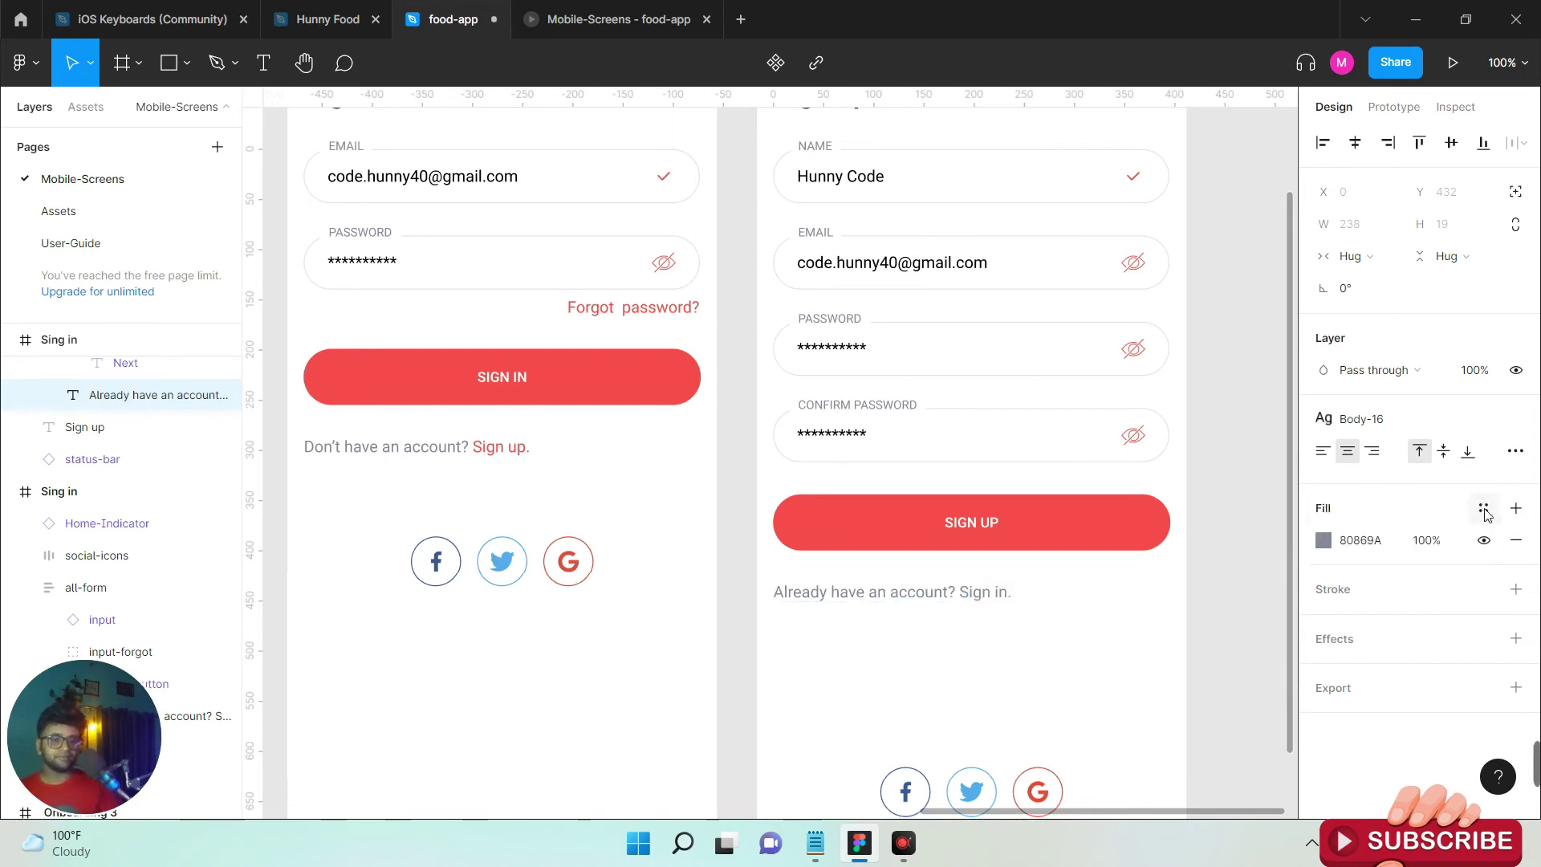
left_click(1484, 508)
left_click(1393, 634)
key("Escape")
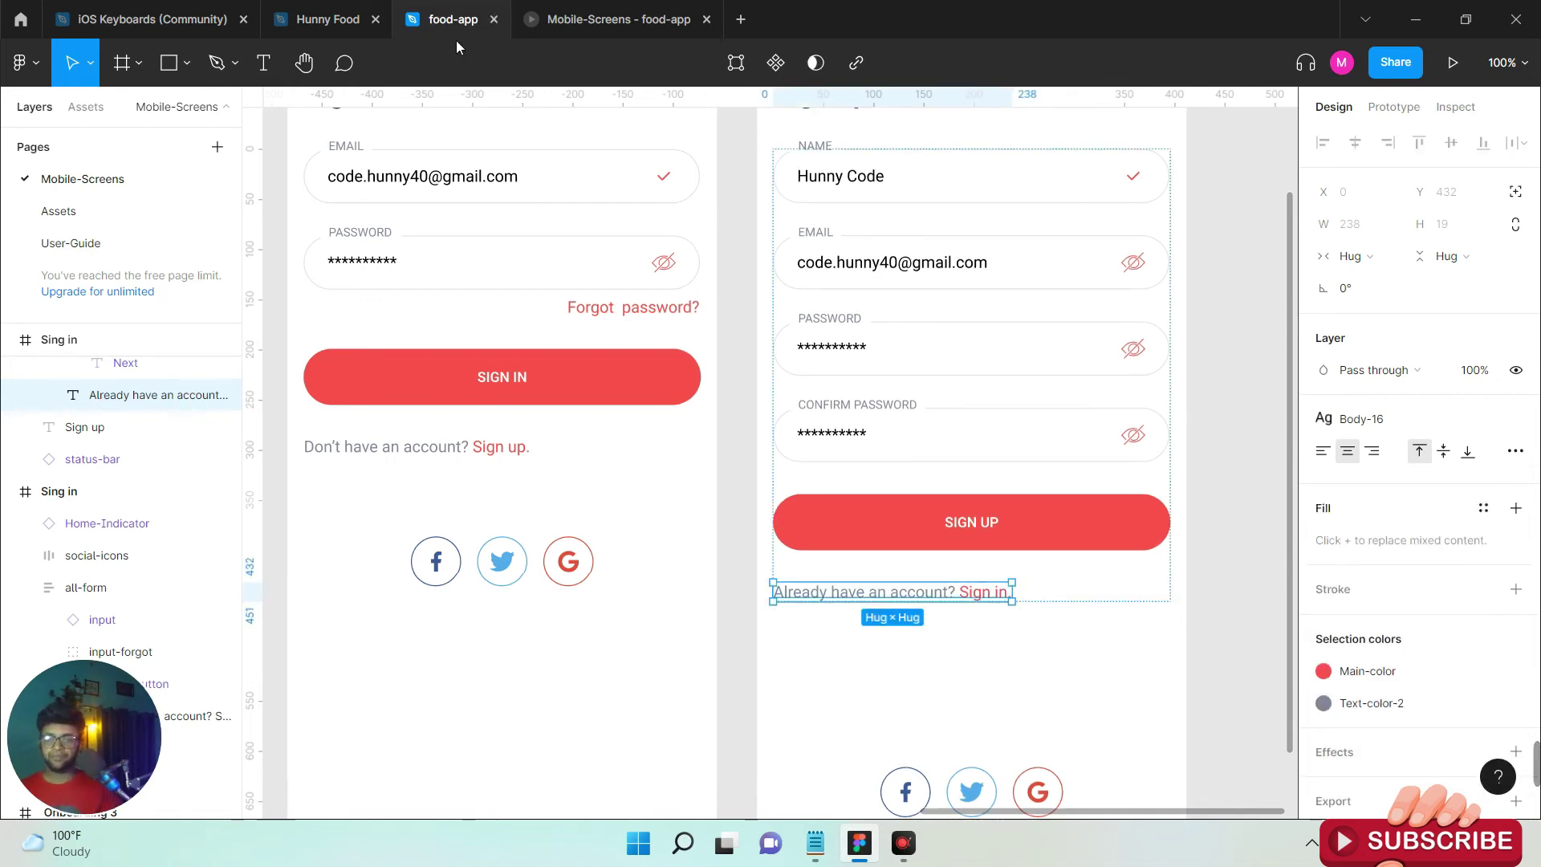
- Move the sign-up screen's social icons up beneath the footer text
left_click(505, 561)
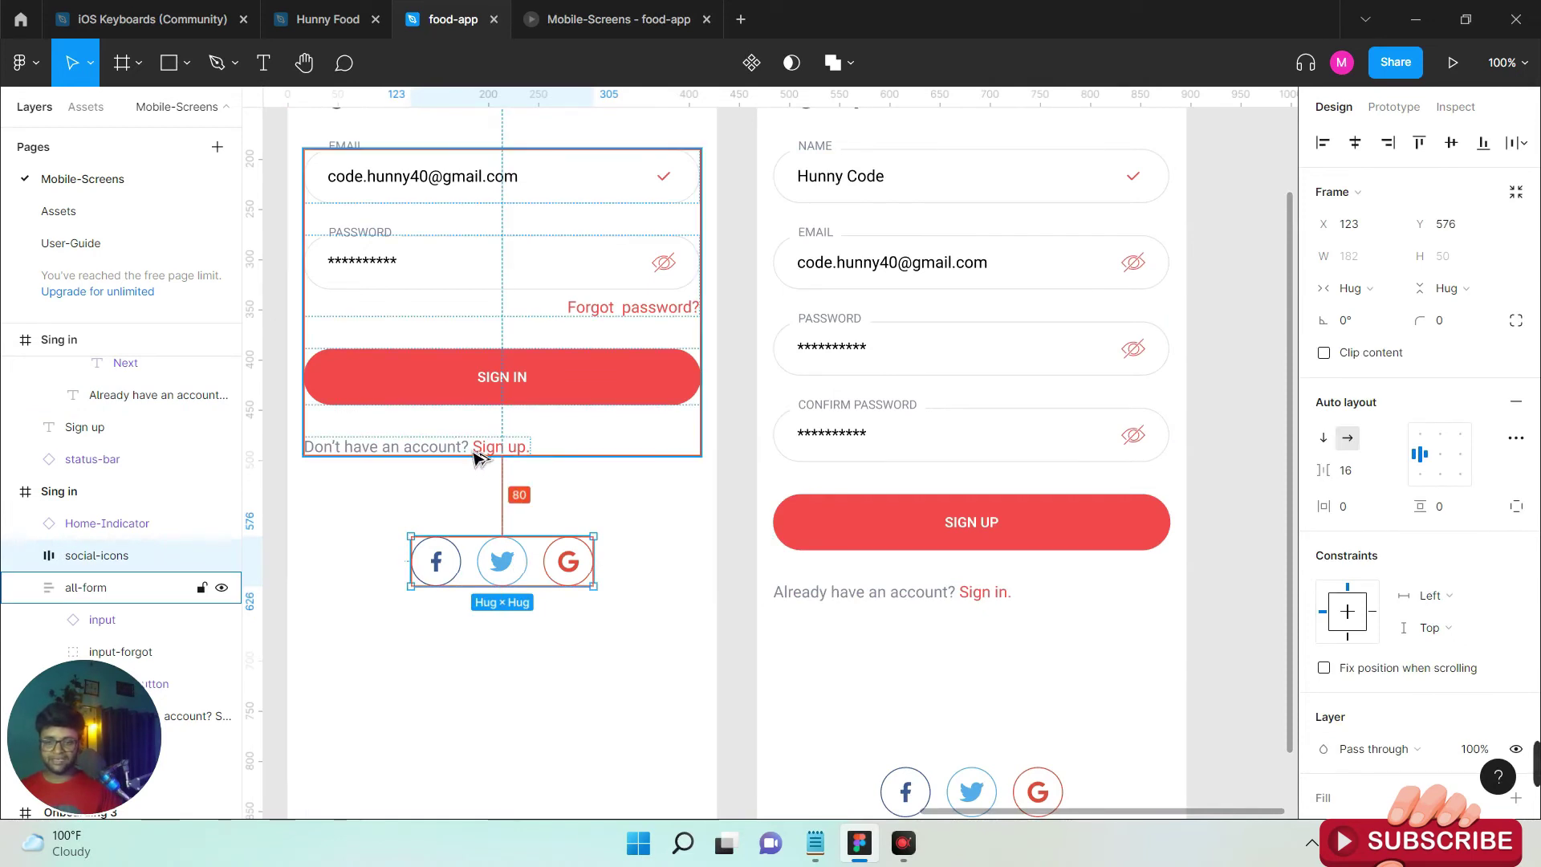
left_click(947, 596)
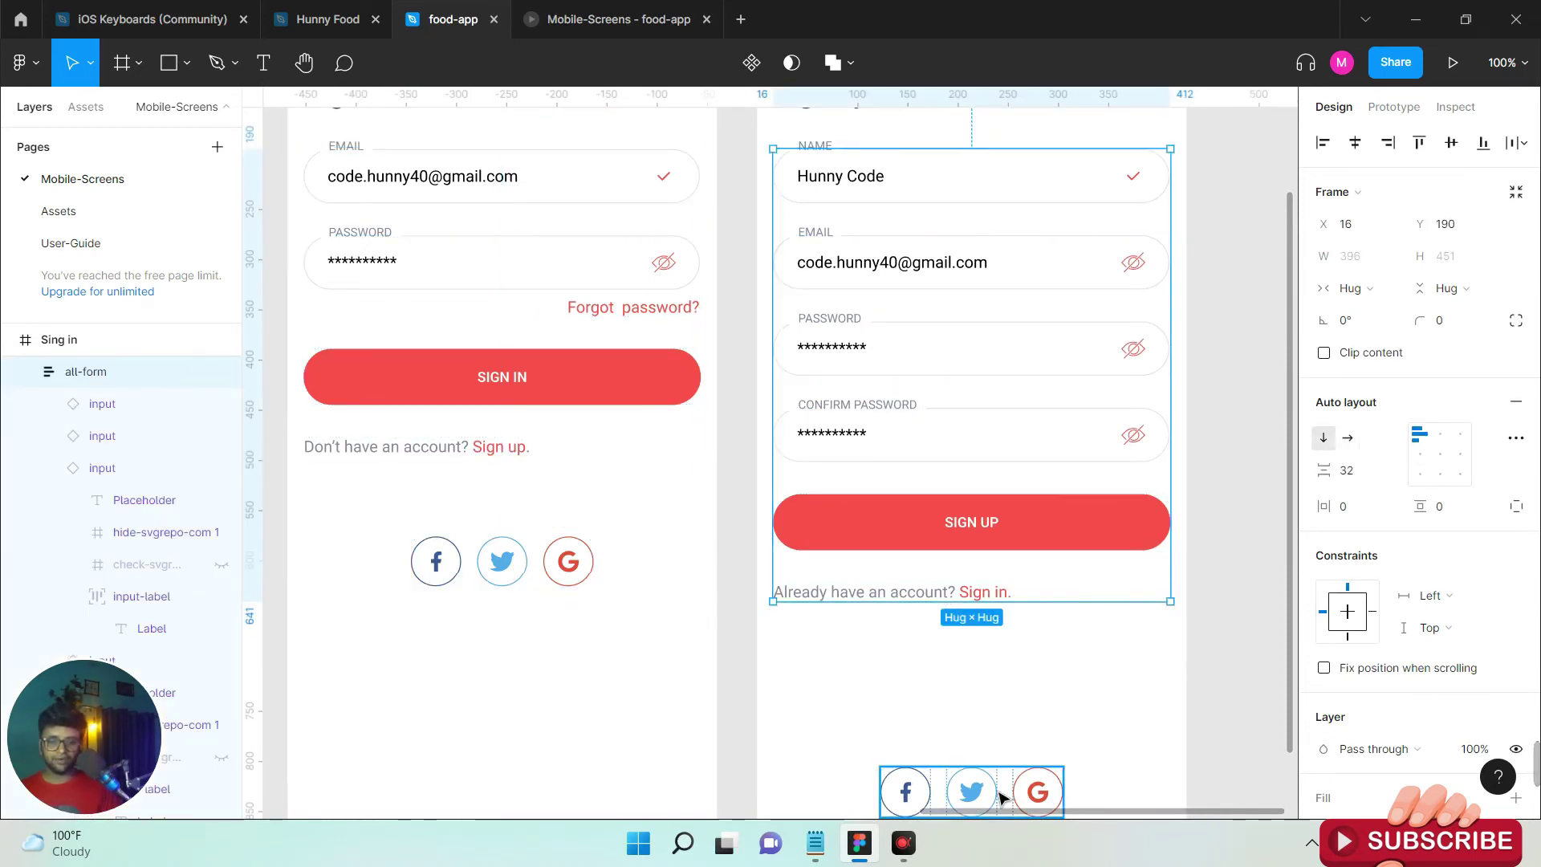
left_click(1188, 729)
scroll(1035, 747, "down", 2)
left_click(1038, 715)
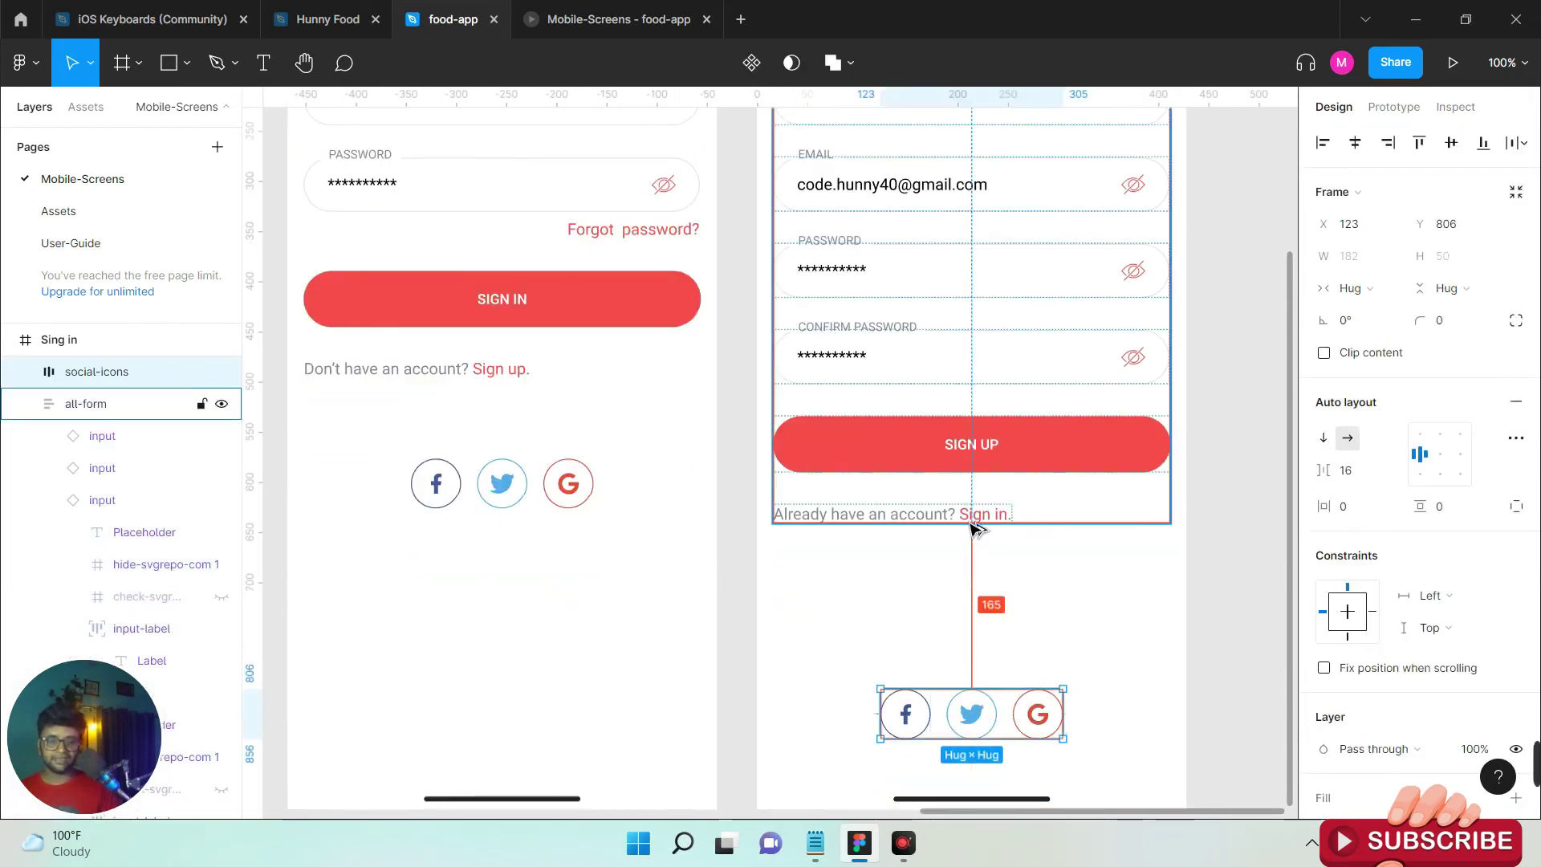
left_click_drag(1036, 710, 976, 618)
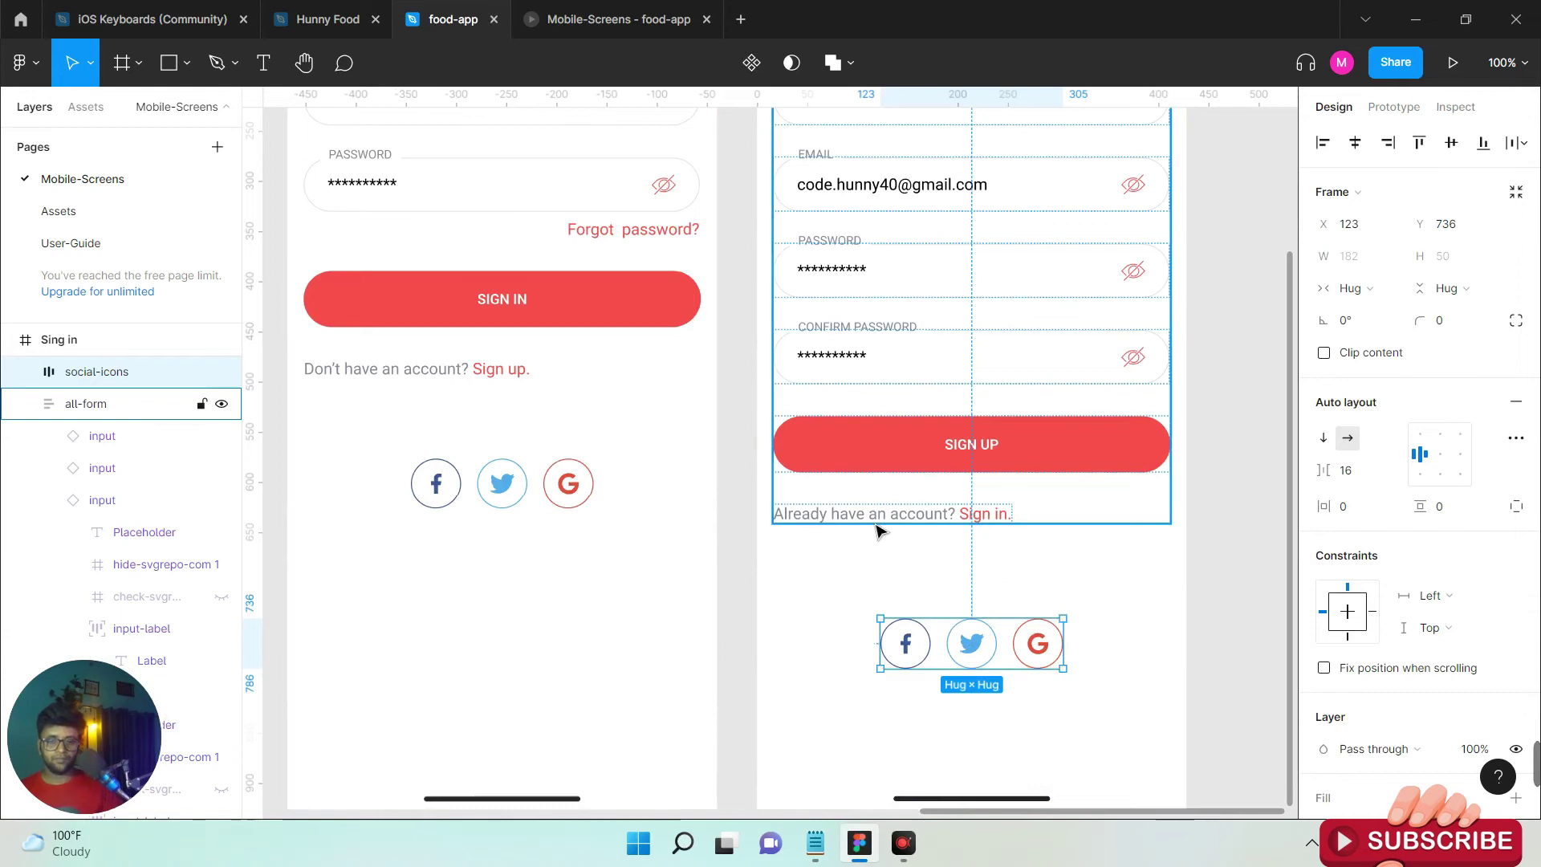
key("shift+Up")
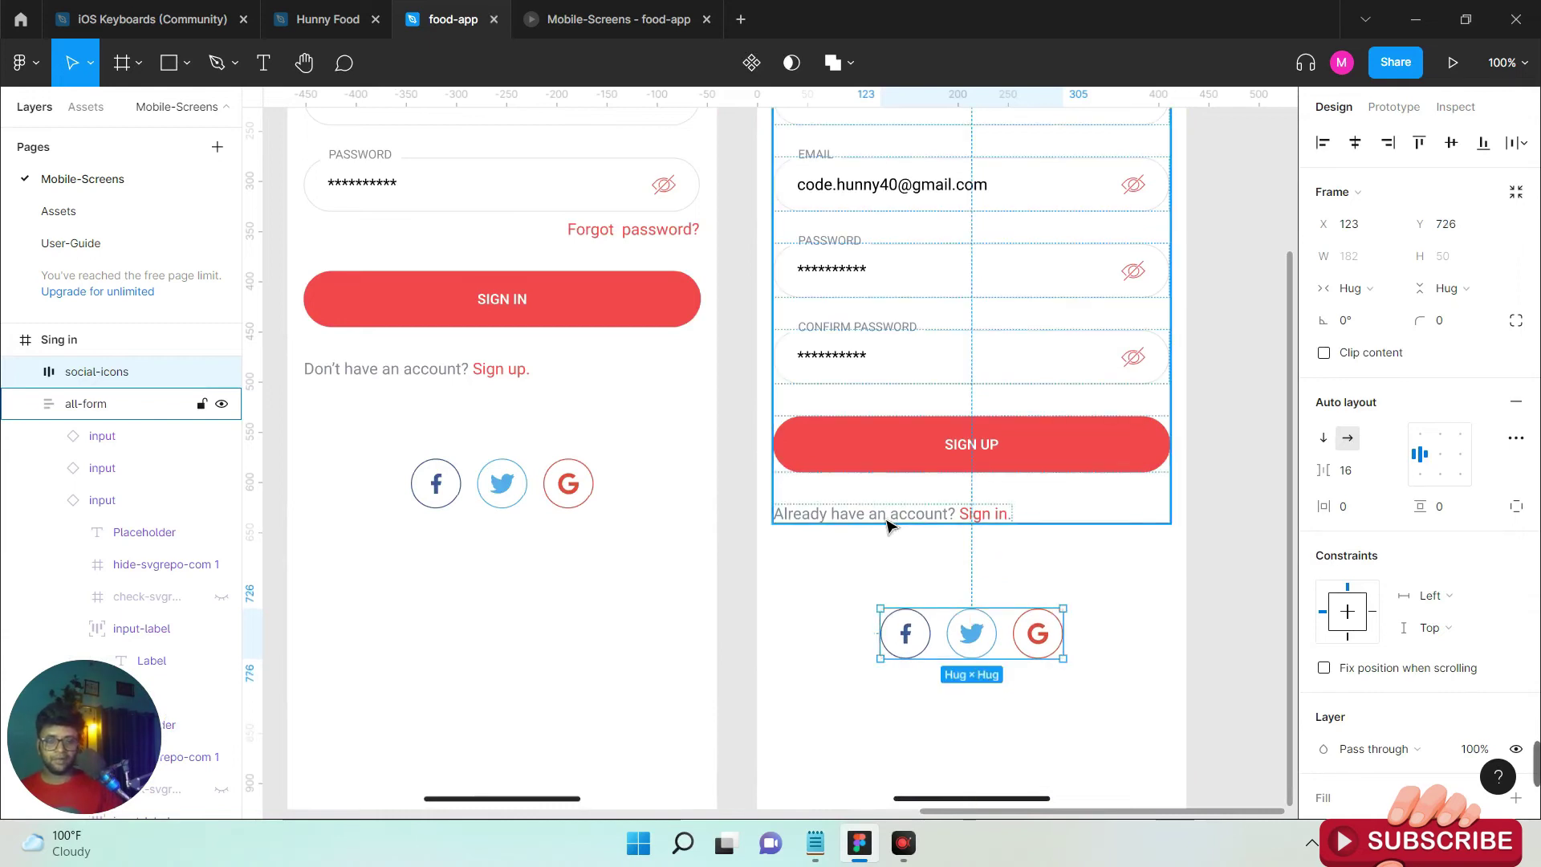
key("Up")
key("Up")
key("Up")
key("Up")
key("Up")
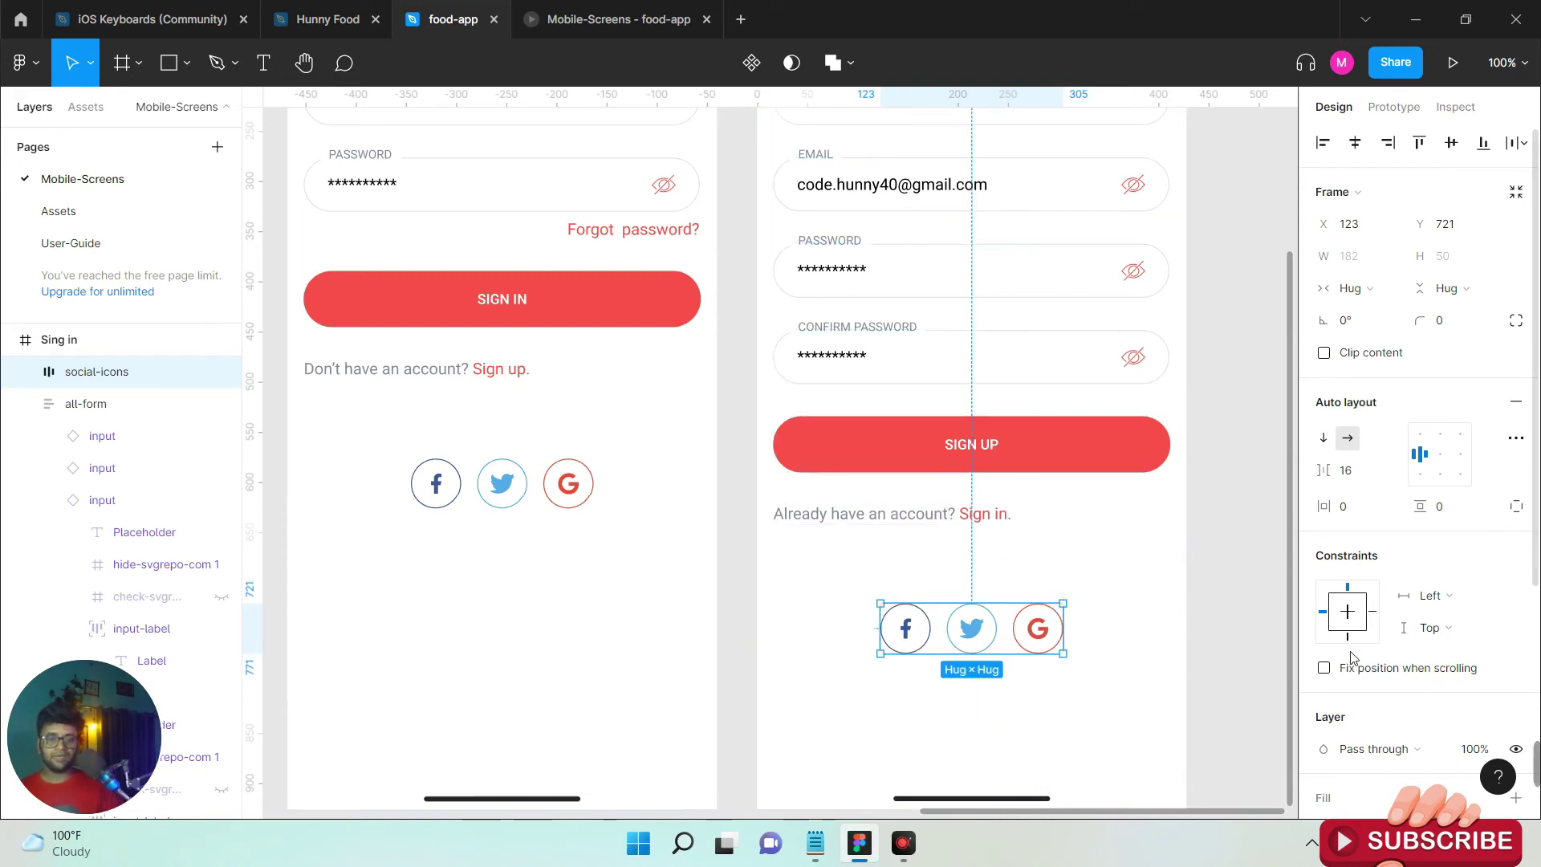
- Frame and select the whole Sign up screen and preview it as a prototype
scroll(1300, 623, "down", 3)
scroll(1301, 623, "up", 3)
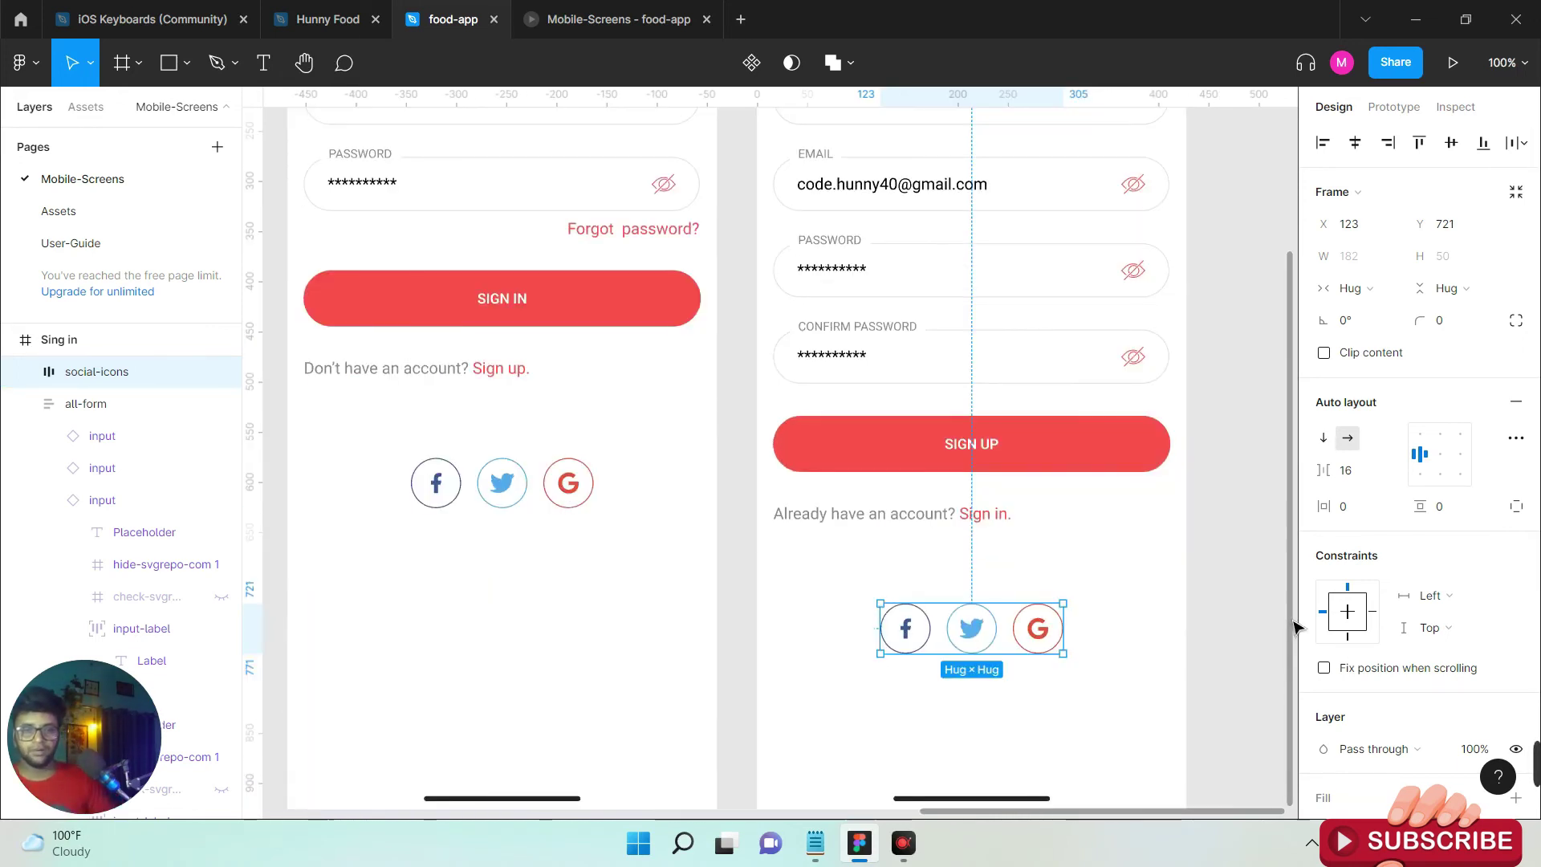
mouse_move(1101, 602)
left_mouse_down()
mouse_move(987, 728)
mouse_move(981, 781)
left_mouse_up()
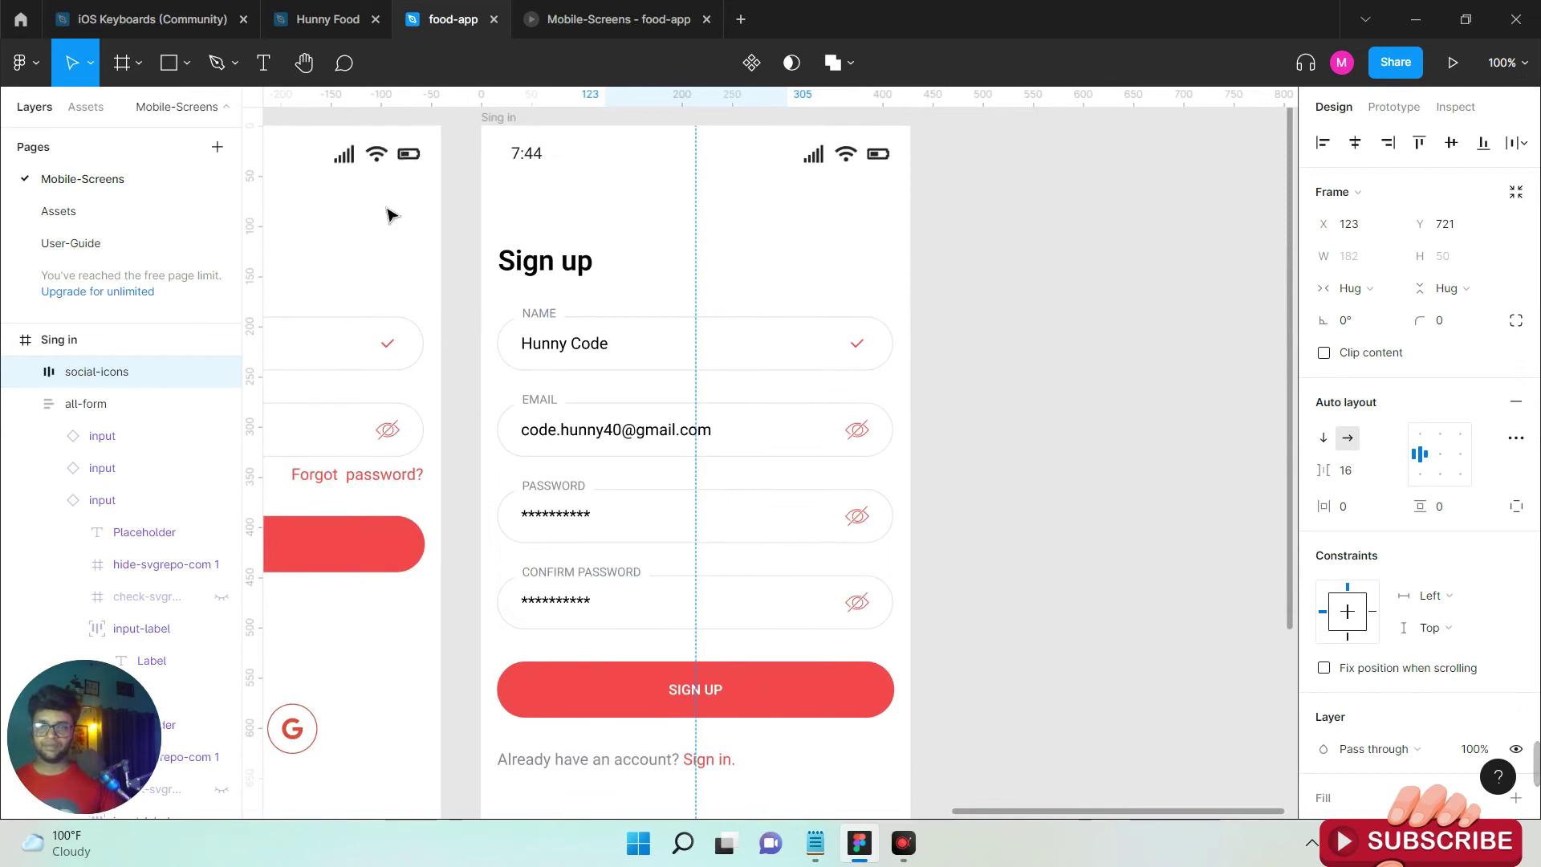
left_click(327, 19)
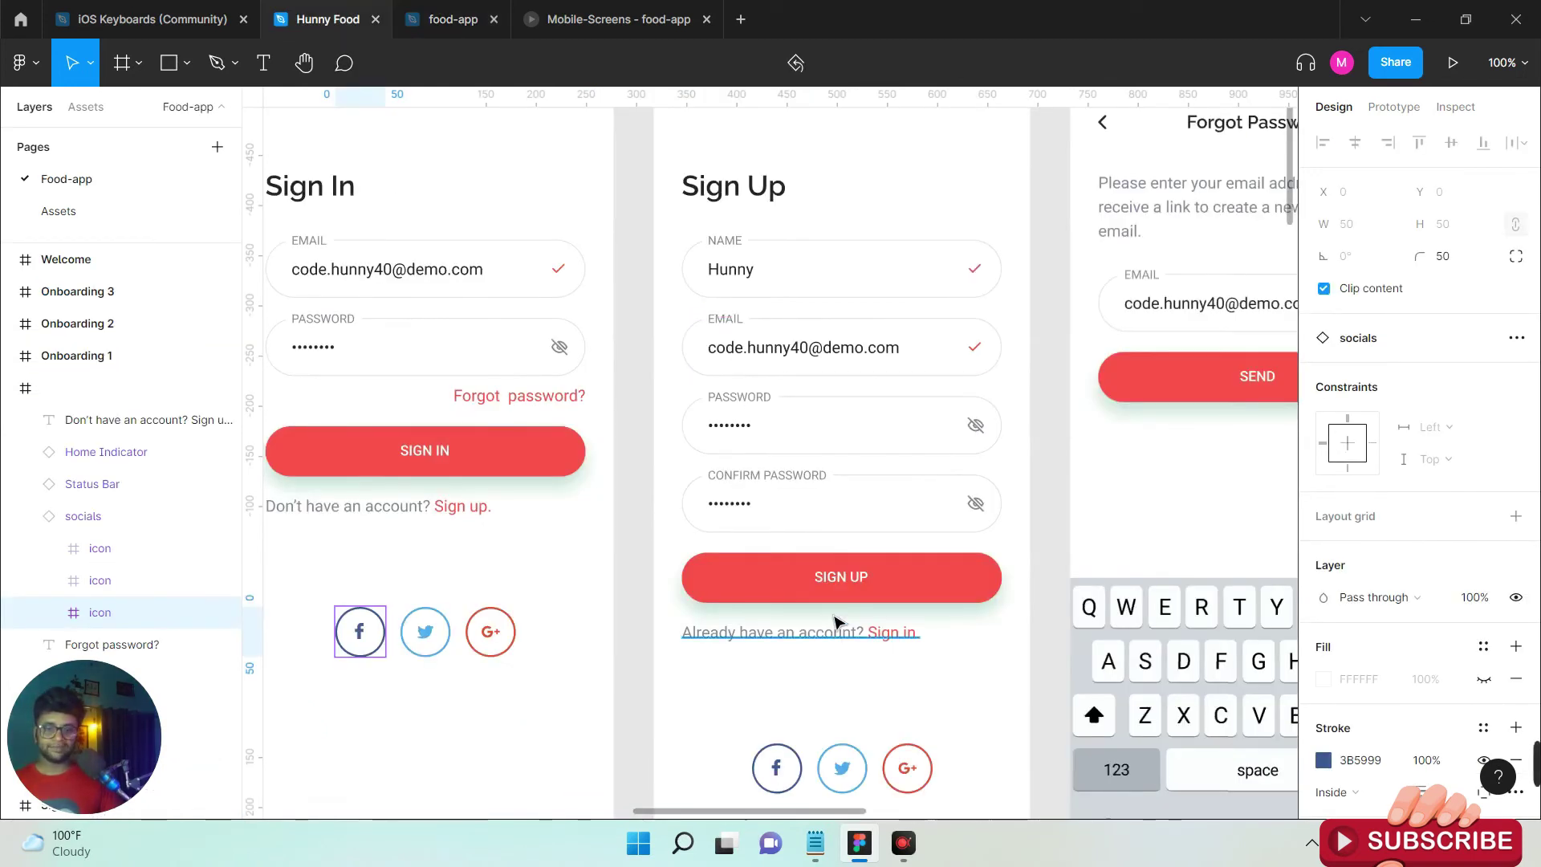
left_click(466, 19)
left_click(1099, 587)
mouse_move(955, 567)
left_mouse_down()
mouse_move(802, 400)
mouse_move(840, 510)
left_mouse_up()
scroll(795, 342, "up", 2)
left_click_drag(796, 341, 789, 503)
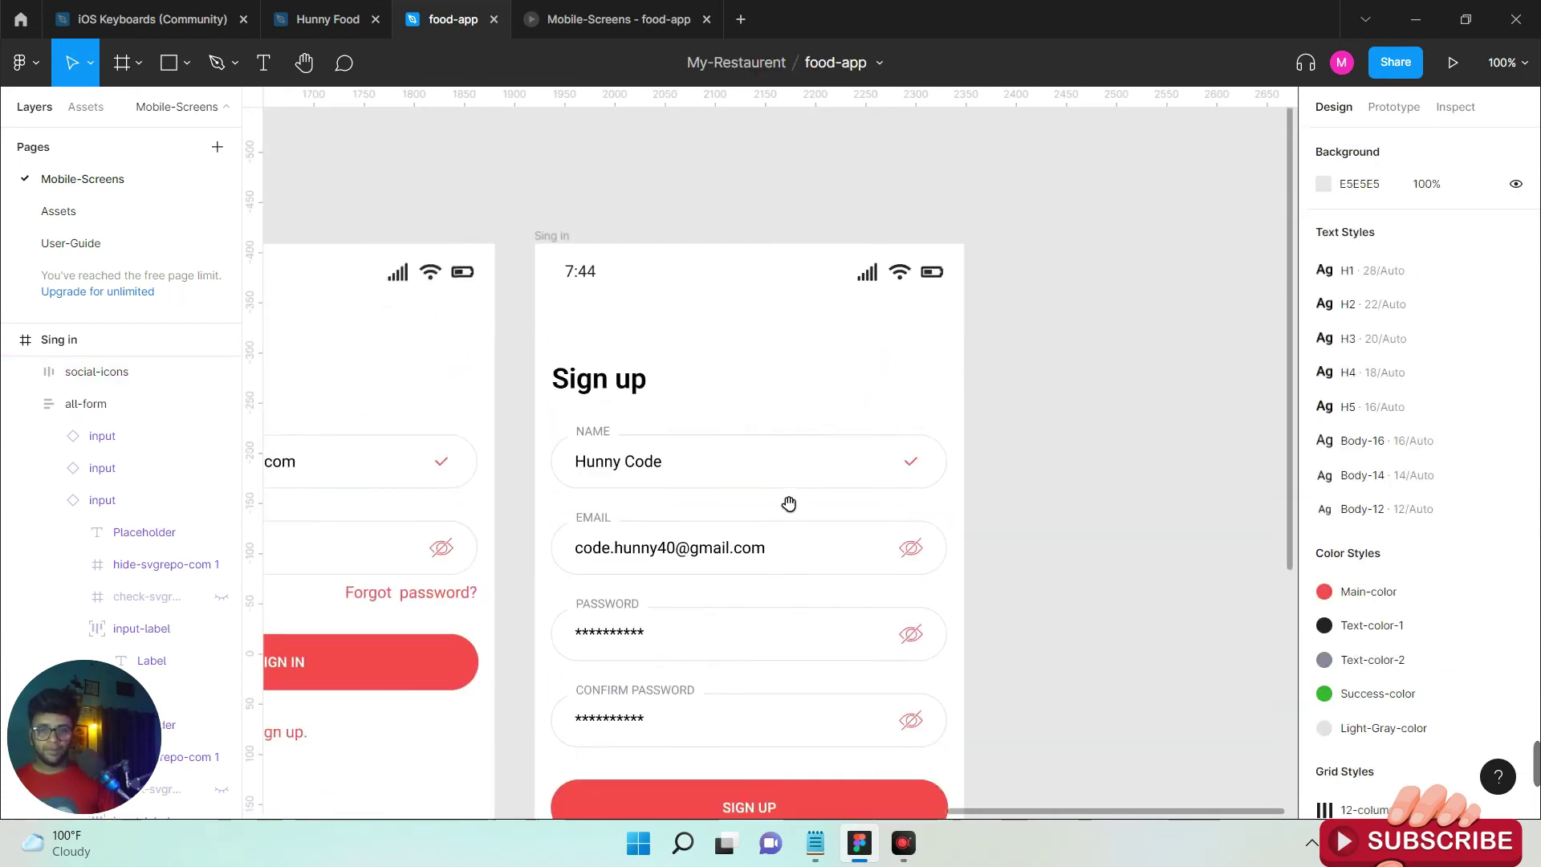
left_click(567, 254)
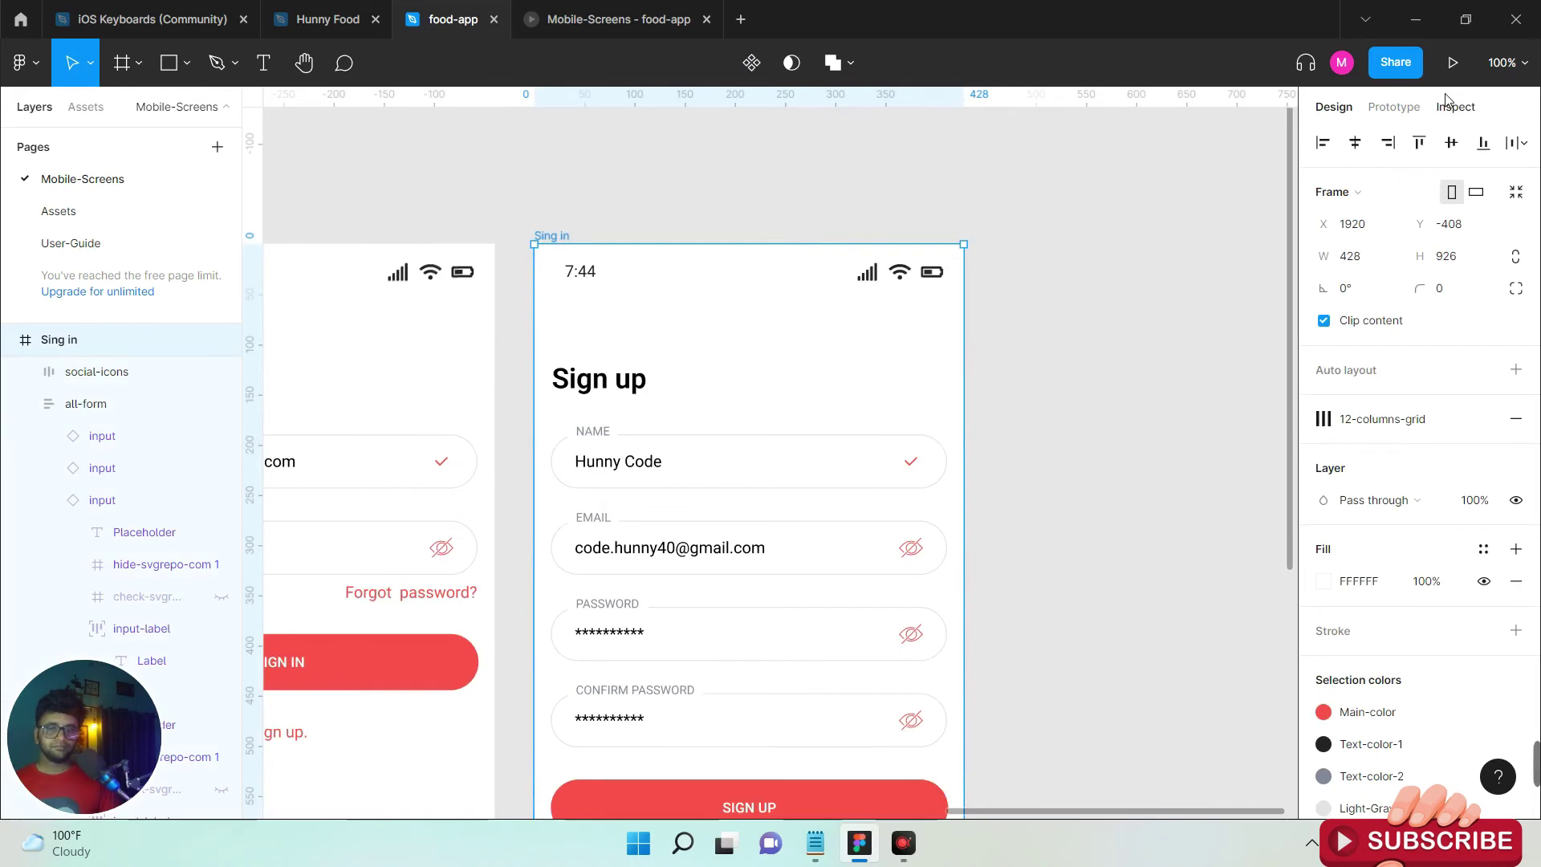
left_click(1453, 62)
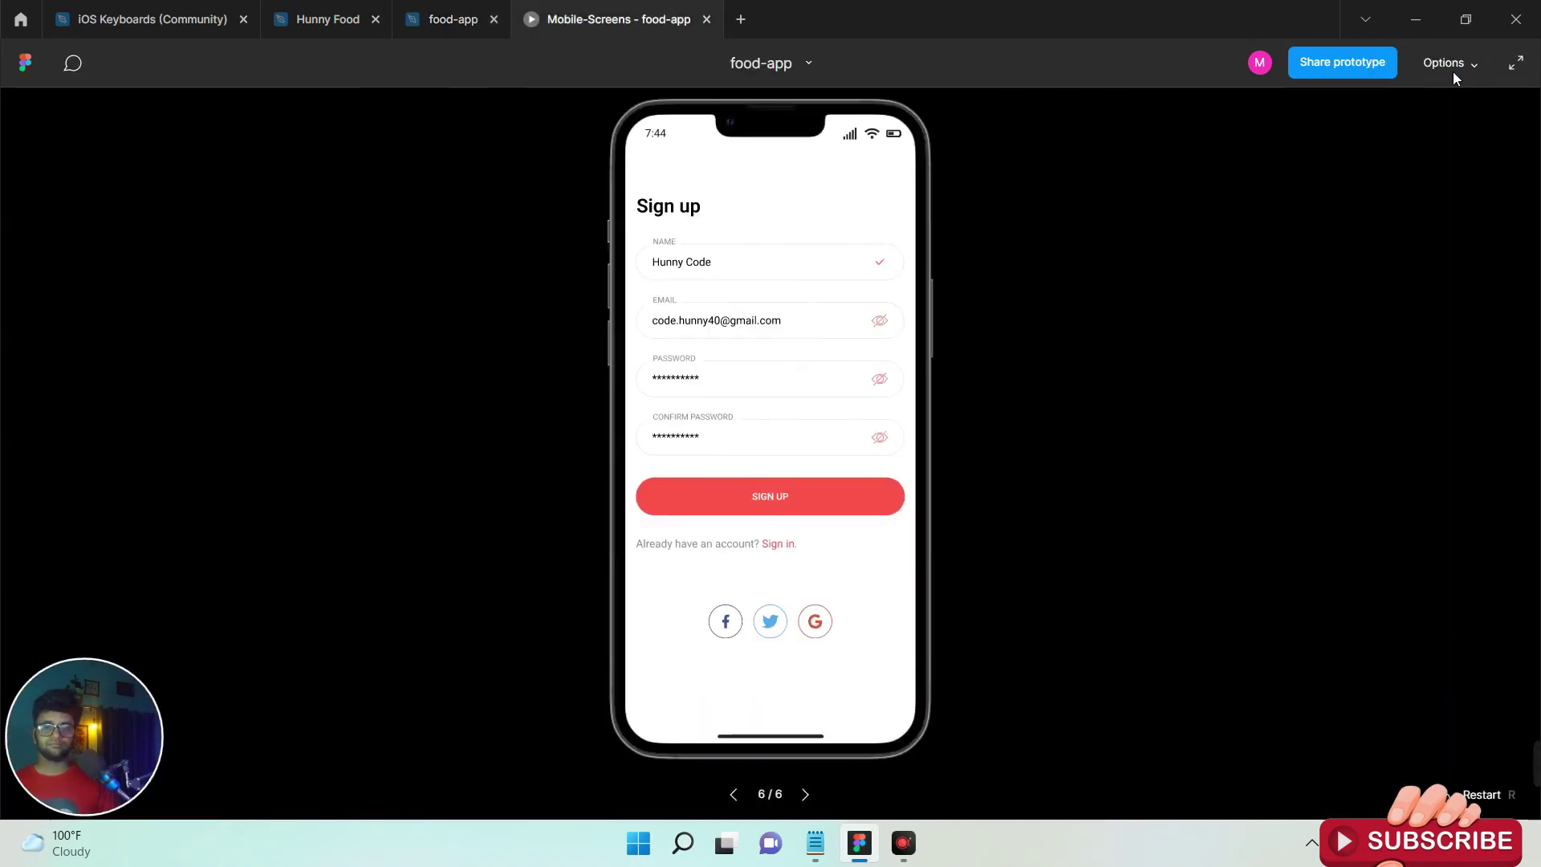
- Show the sign-up prototype at Actual size (100%), then check Hunny Food and return to food-app
left_click(1445, 65)
left_click(1424, 135)
left_click(1453, 64)
left_click(1438, 114)
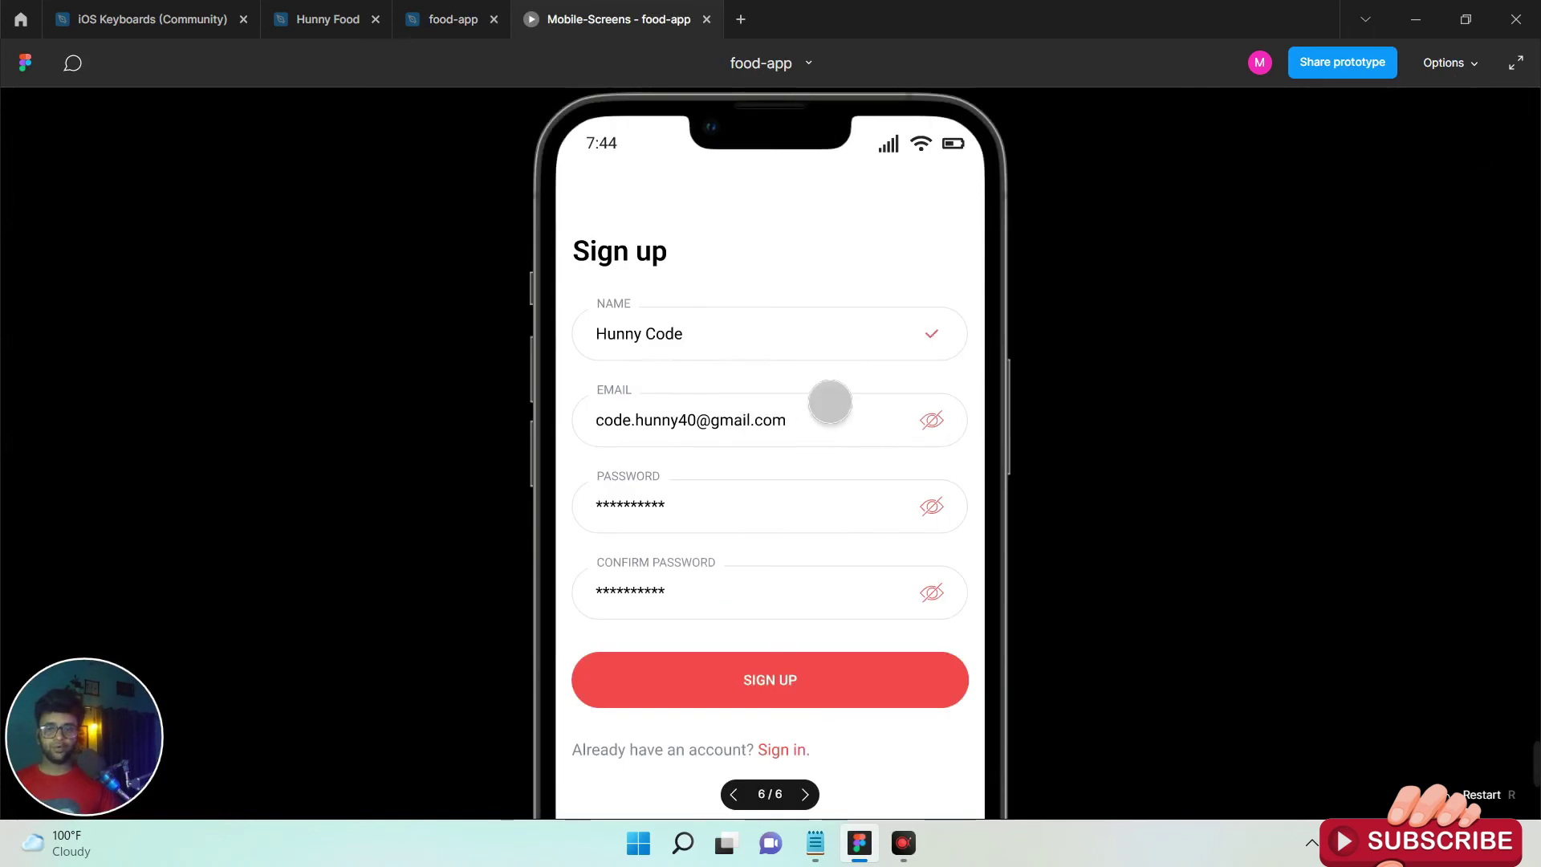
scroll(1025, 585, "down", 4)
scroll(1025, 585, "up", 4)
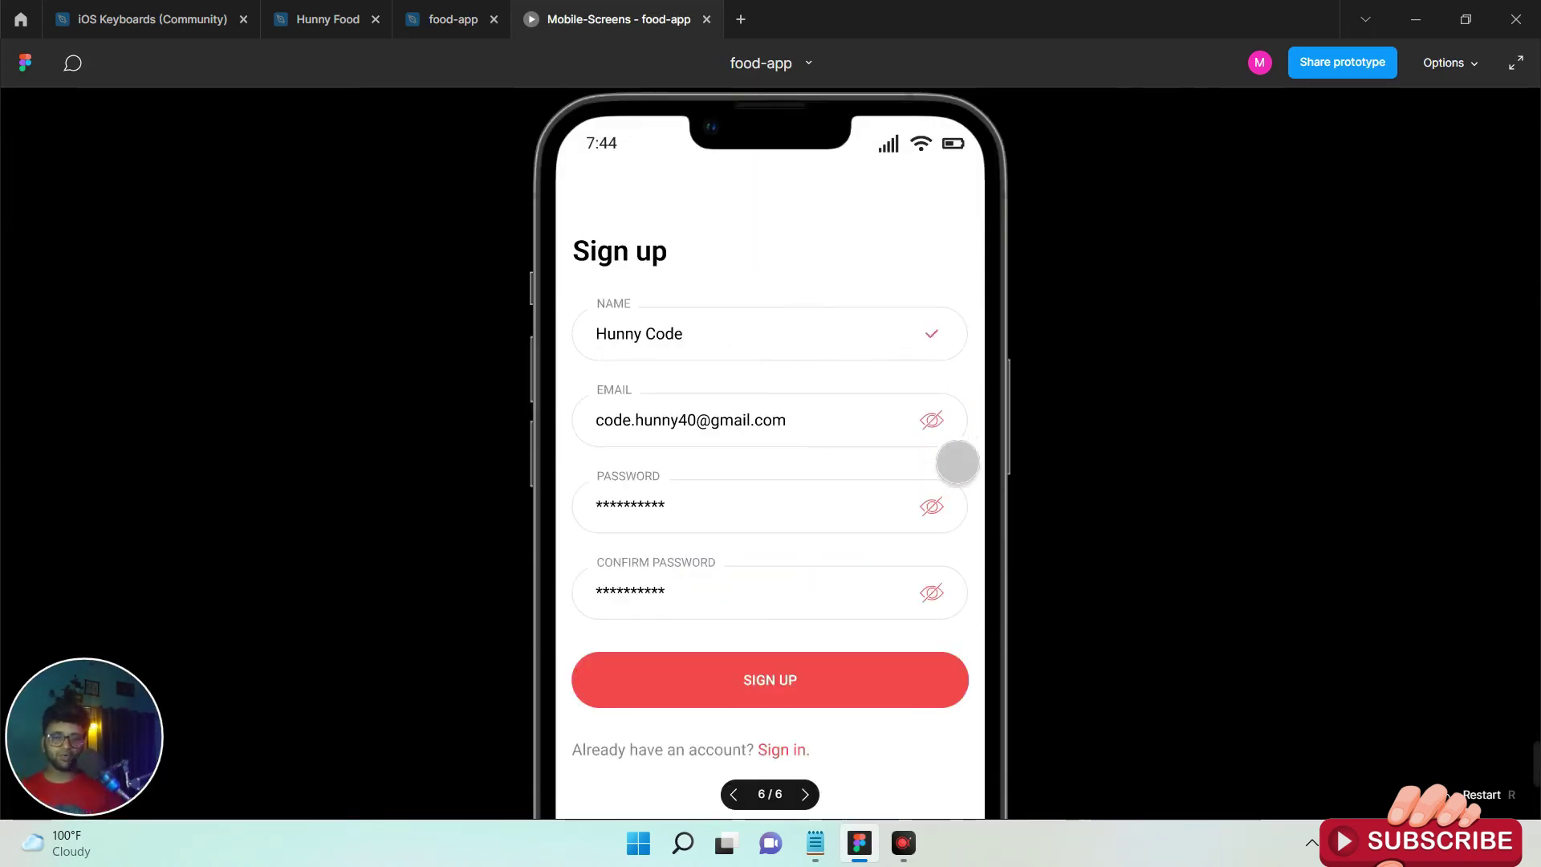
left_click(350, 26)
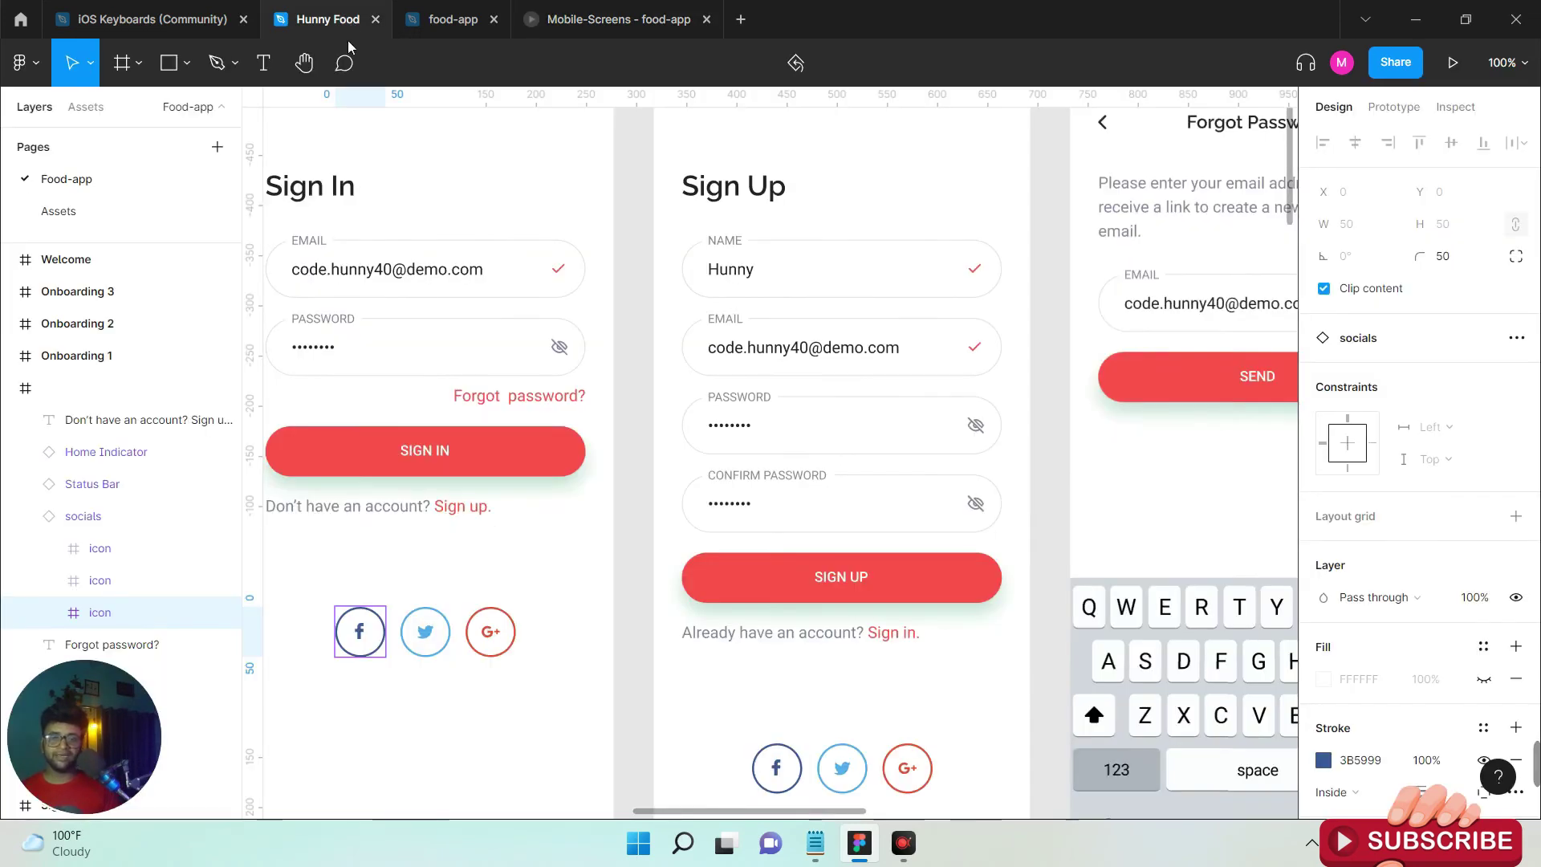
left_click(452, 19)
- Hide hide-svgrepo-com 1 and show check-svgrepo-com 1 in the email field, then view the prototype
left_click(906, 564)
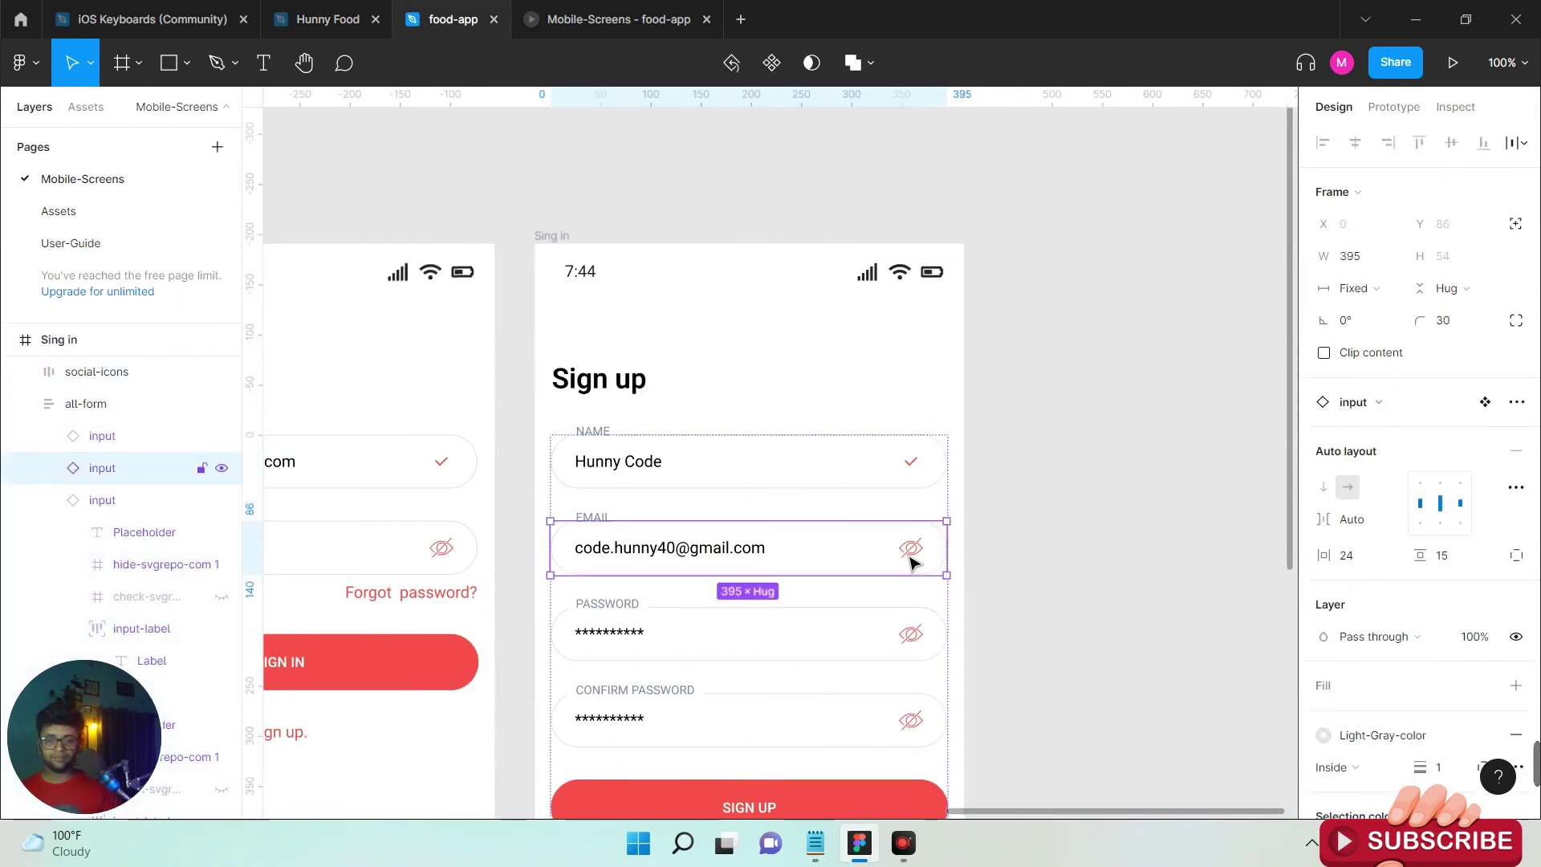
left_click(222, 532)
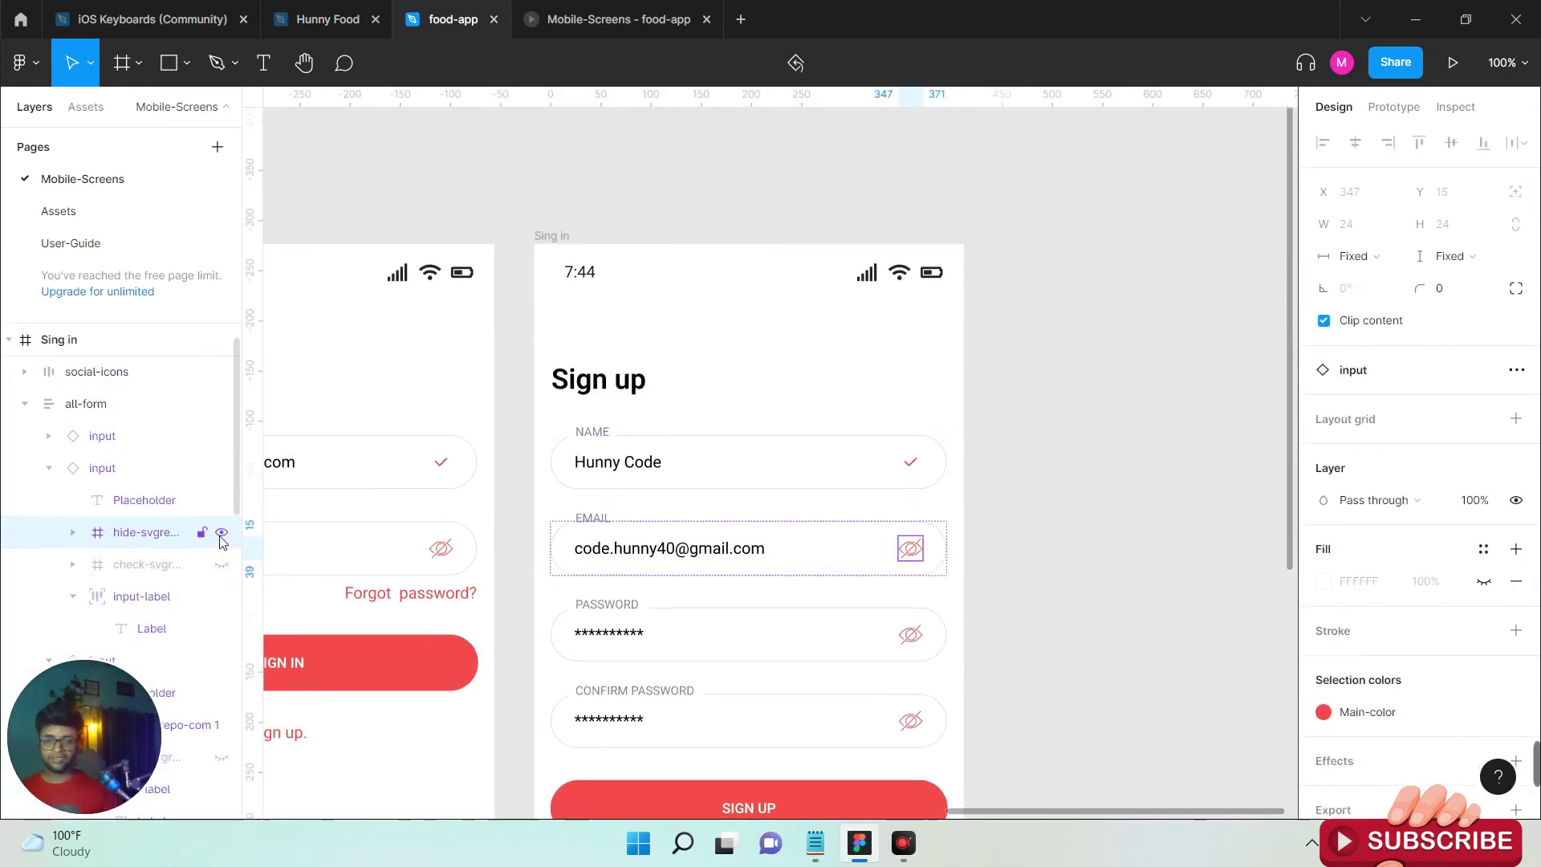
left_click(222, 565)
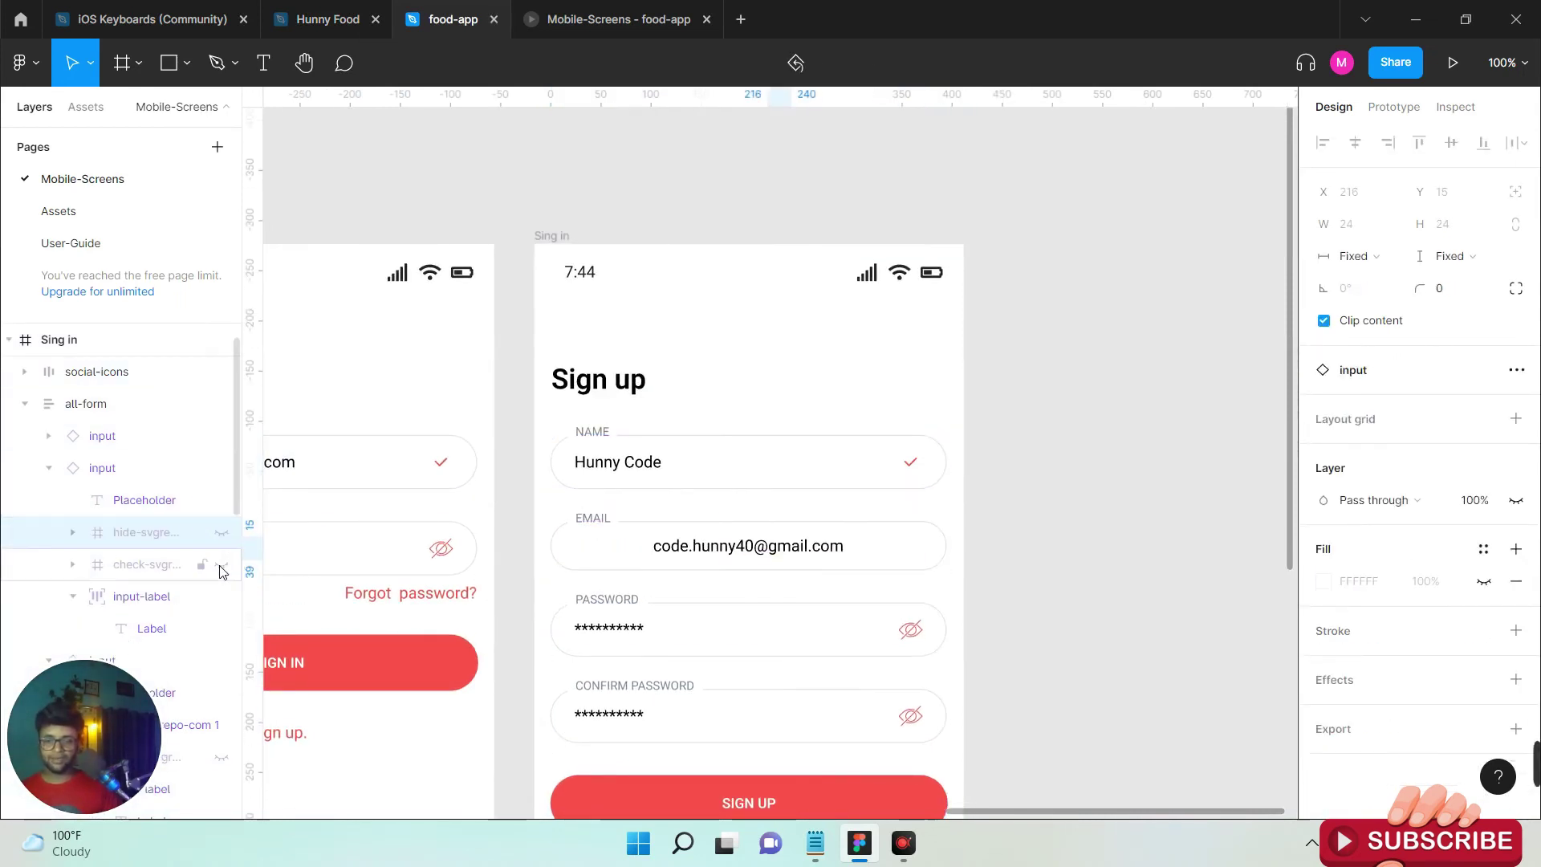
left_click(1105, 492)
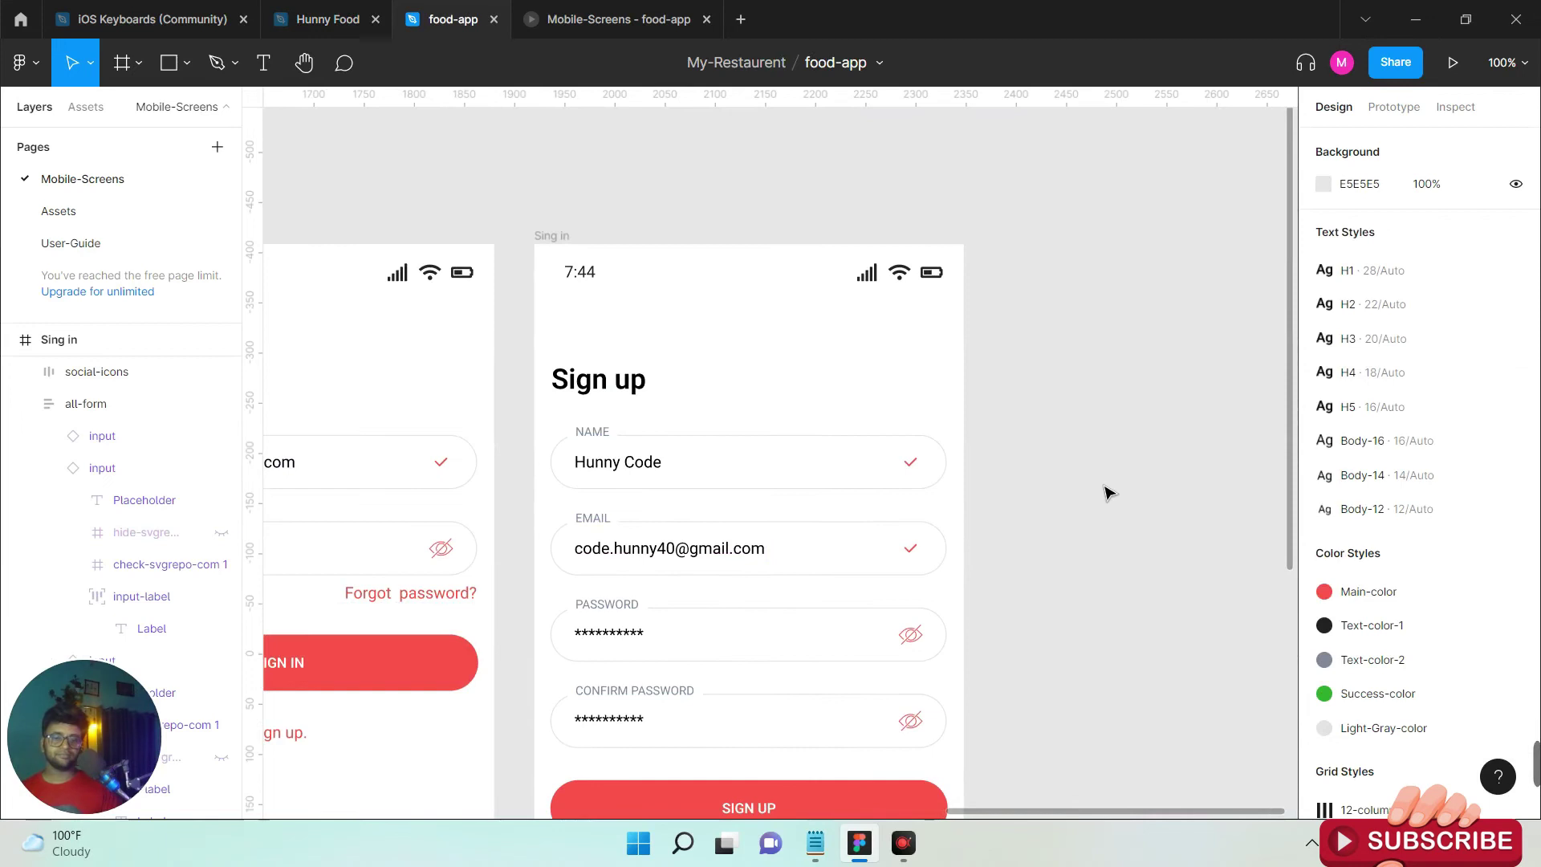
left_click(221, 565)
left_click(221, 565)
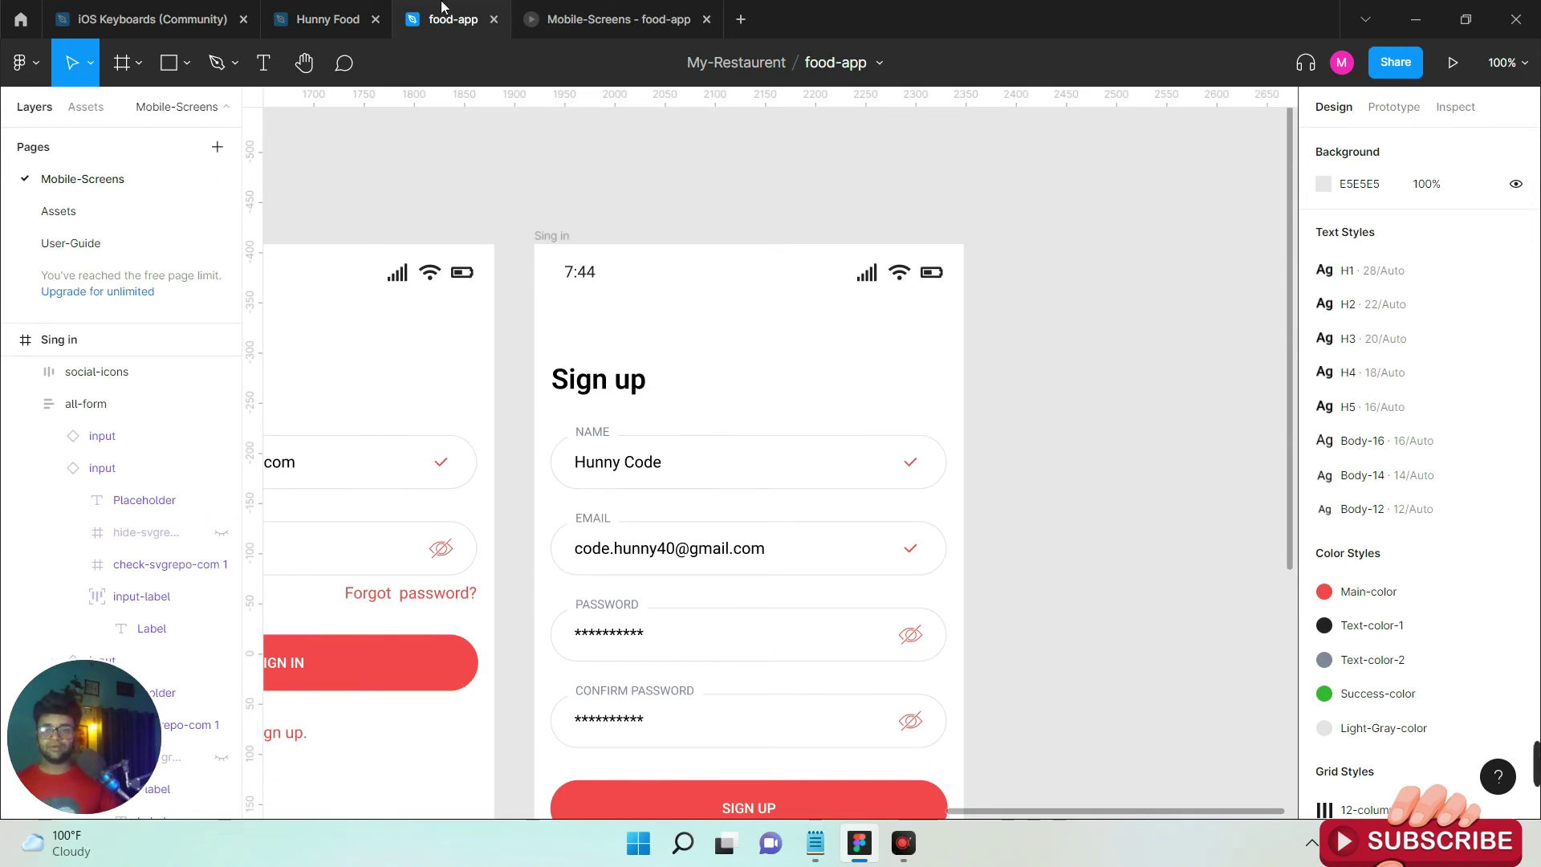
left_click(565, 19)
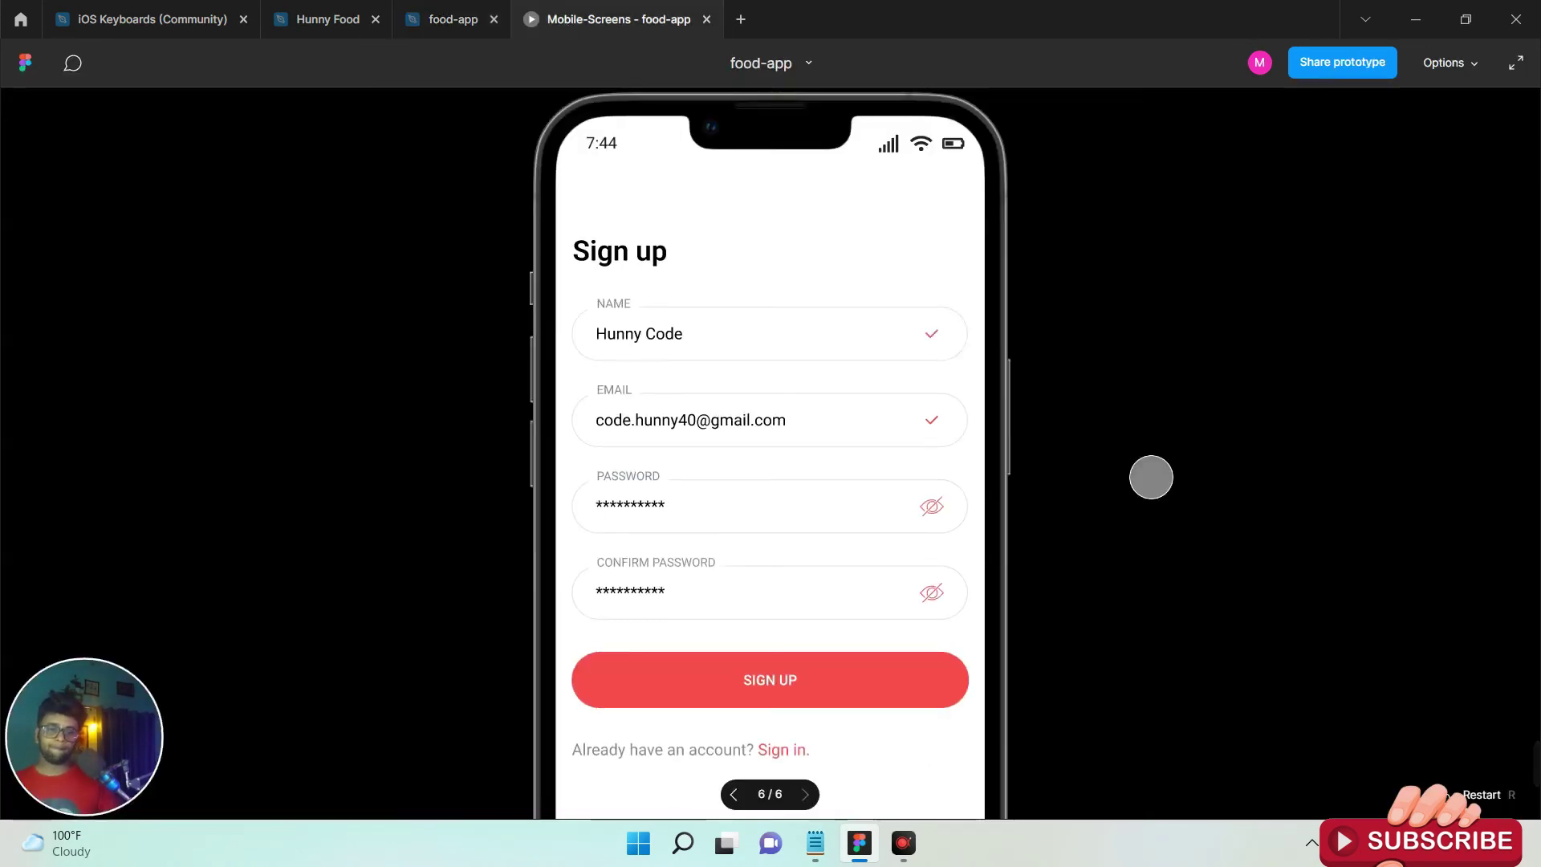
- Compare the Sign up password field across the reference, prototype and food-app file
left_click(325, 19)
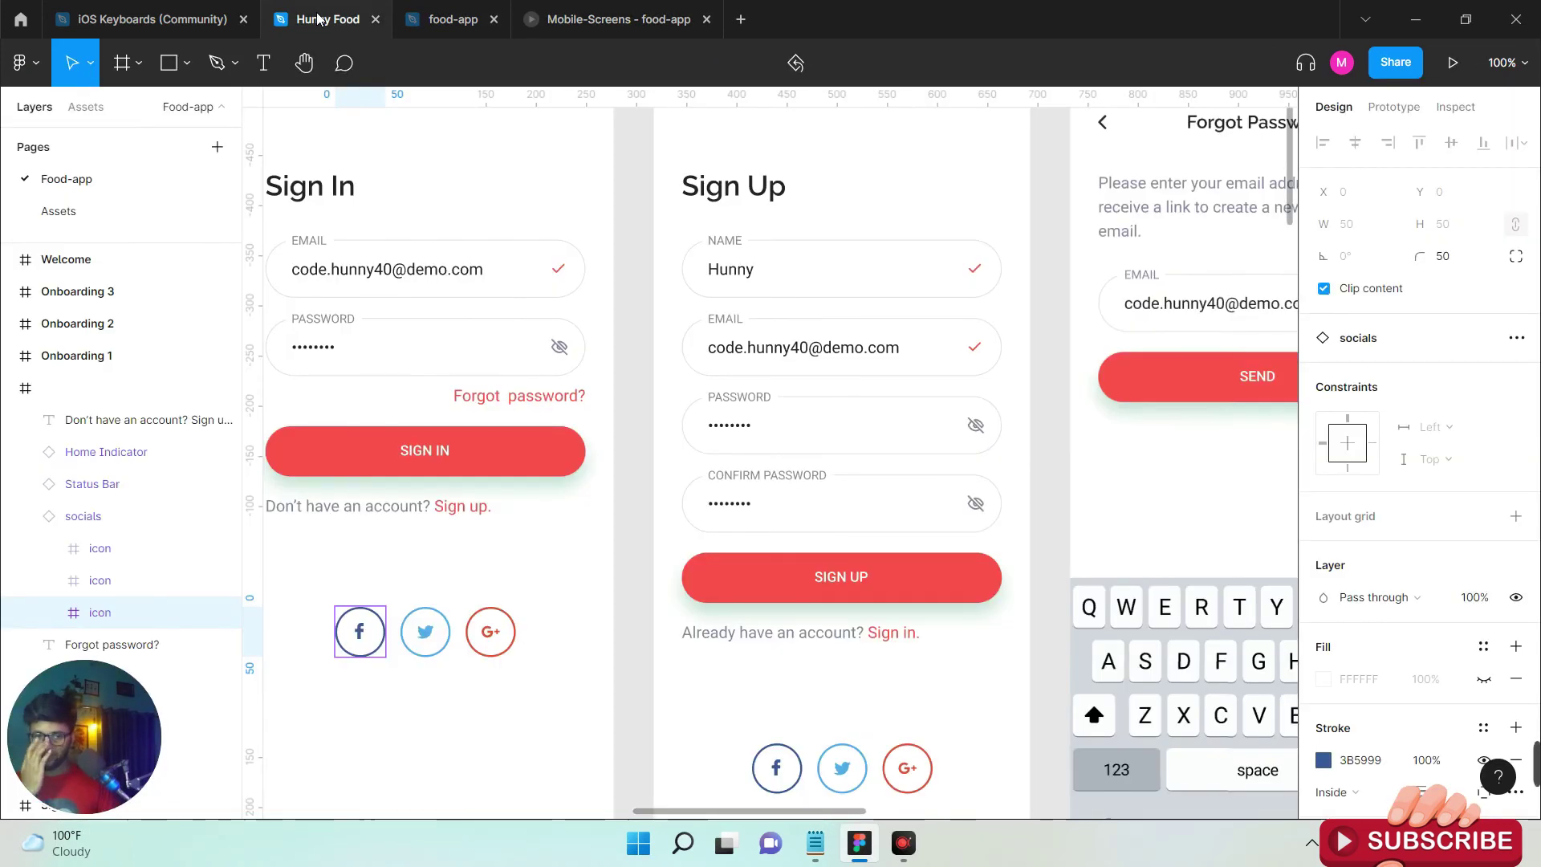
left_click(554, 19)
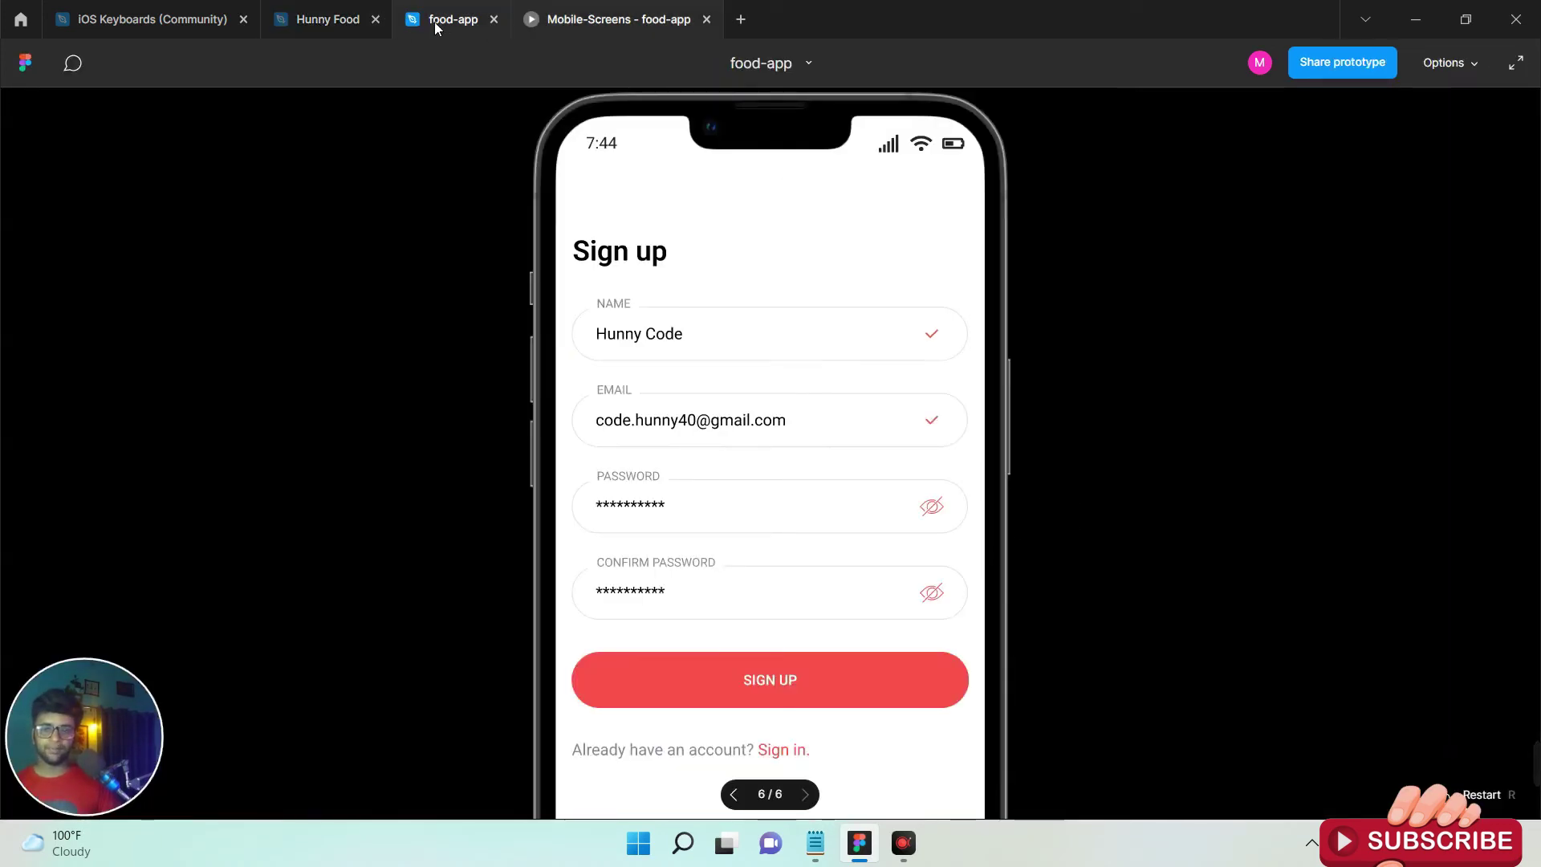
left_click(437, 20)
left_click(912, 641)
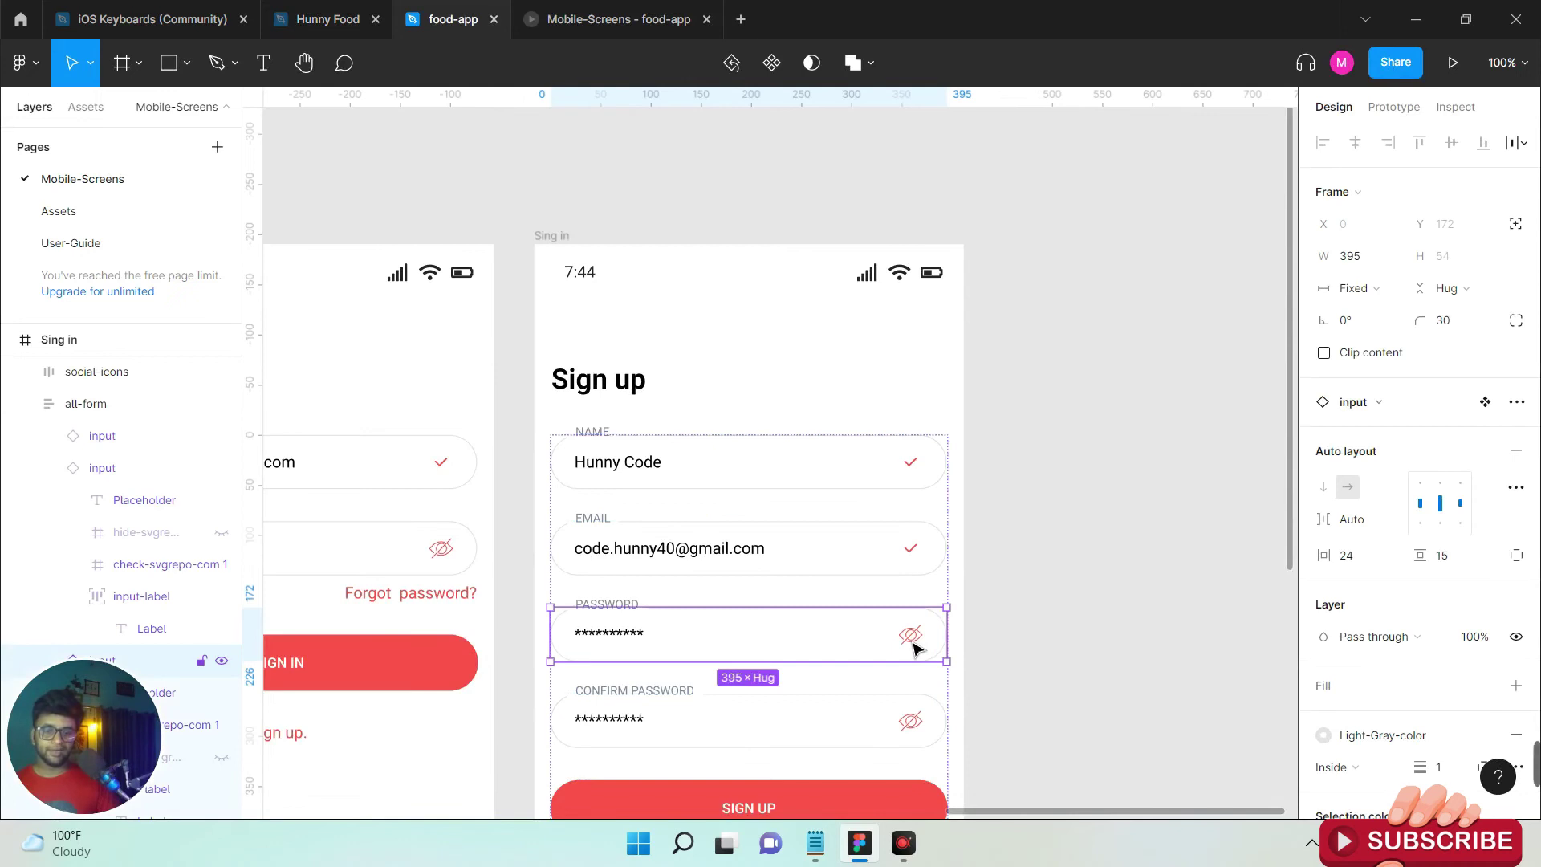
key("ctrl+shift+Tab")
left_click(978, 427)
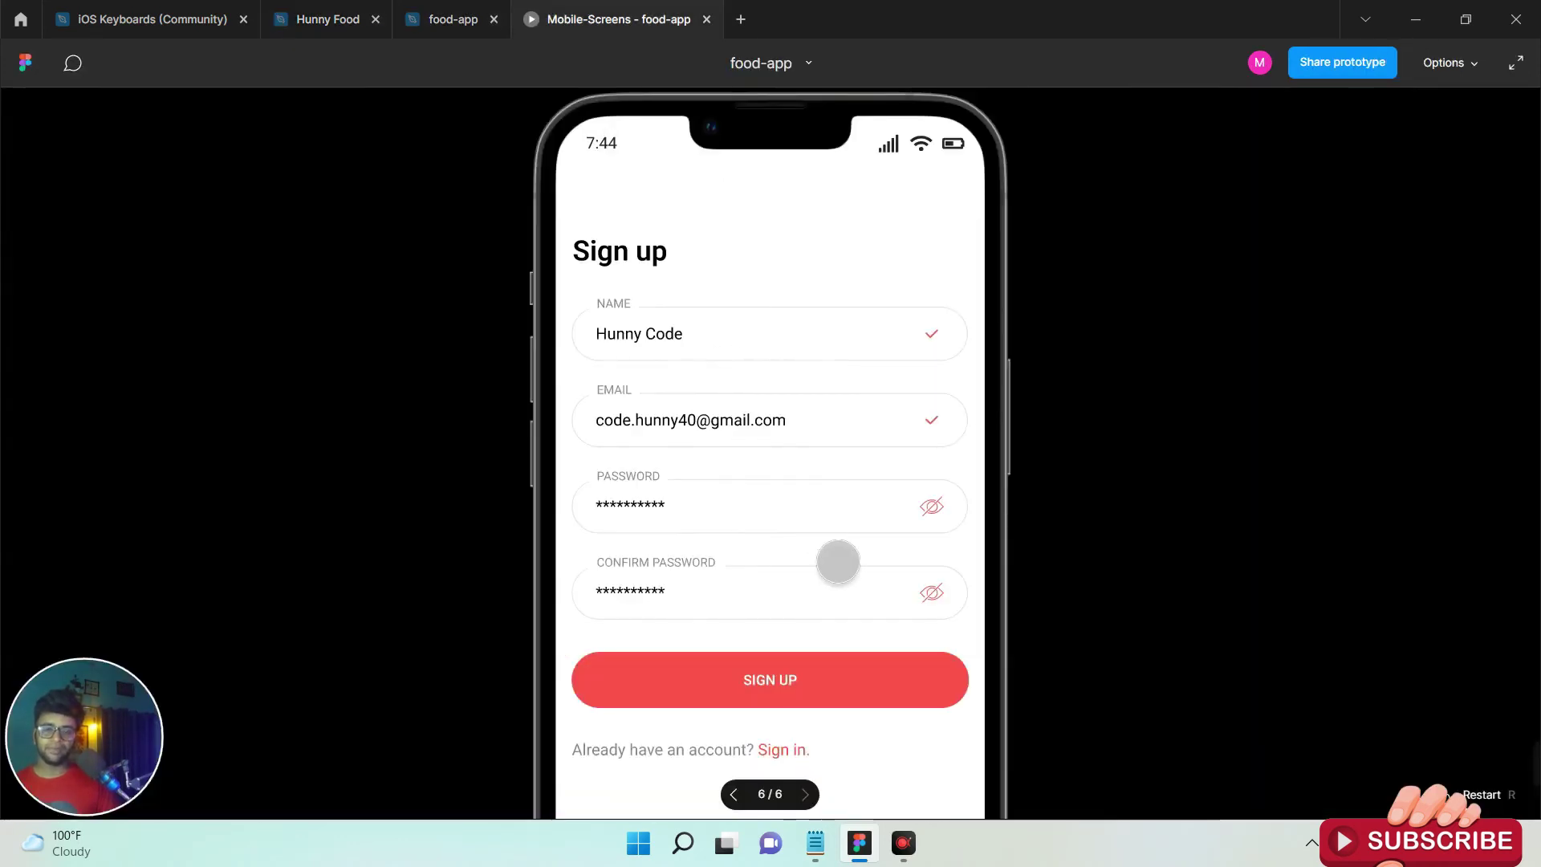
left_click(586, 19)
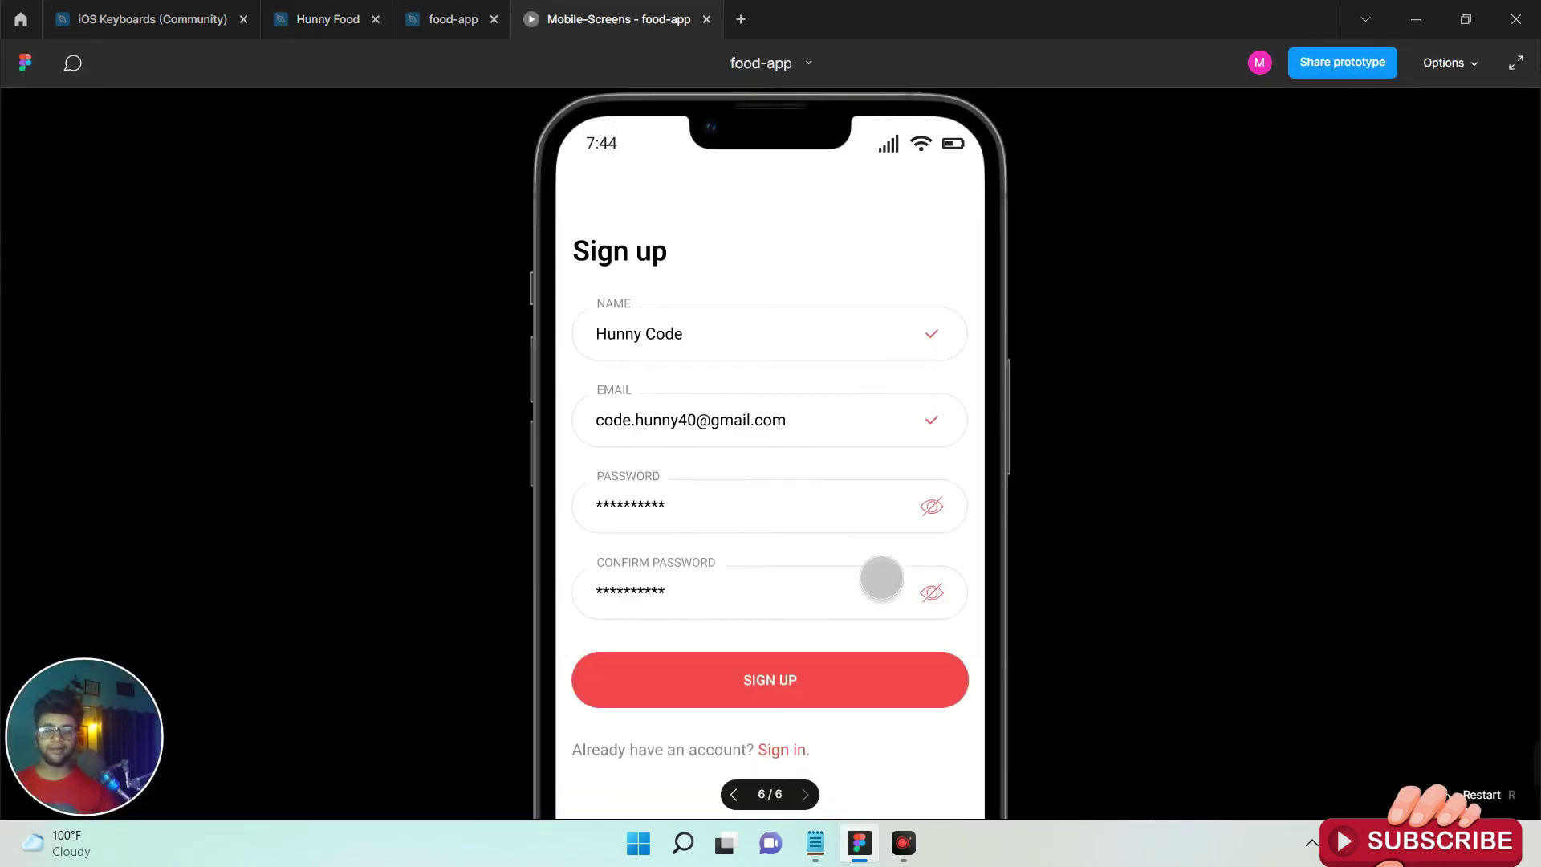
left_click(443, 21)
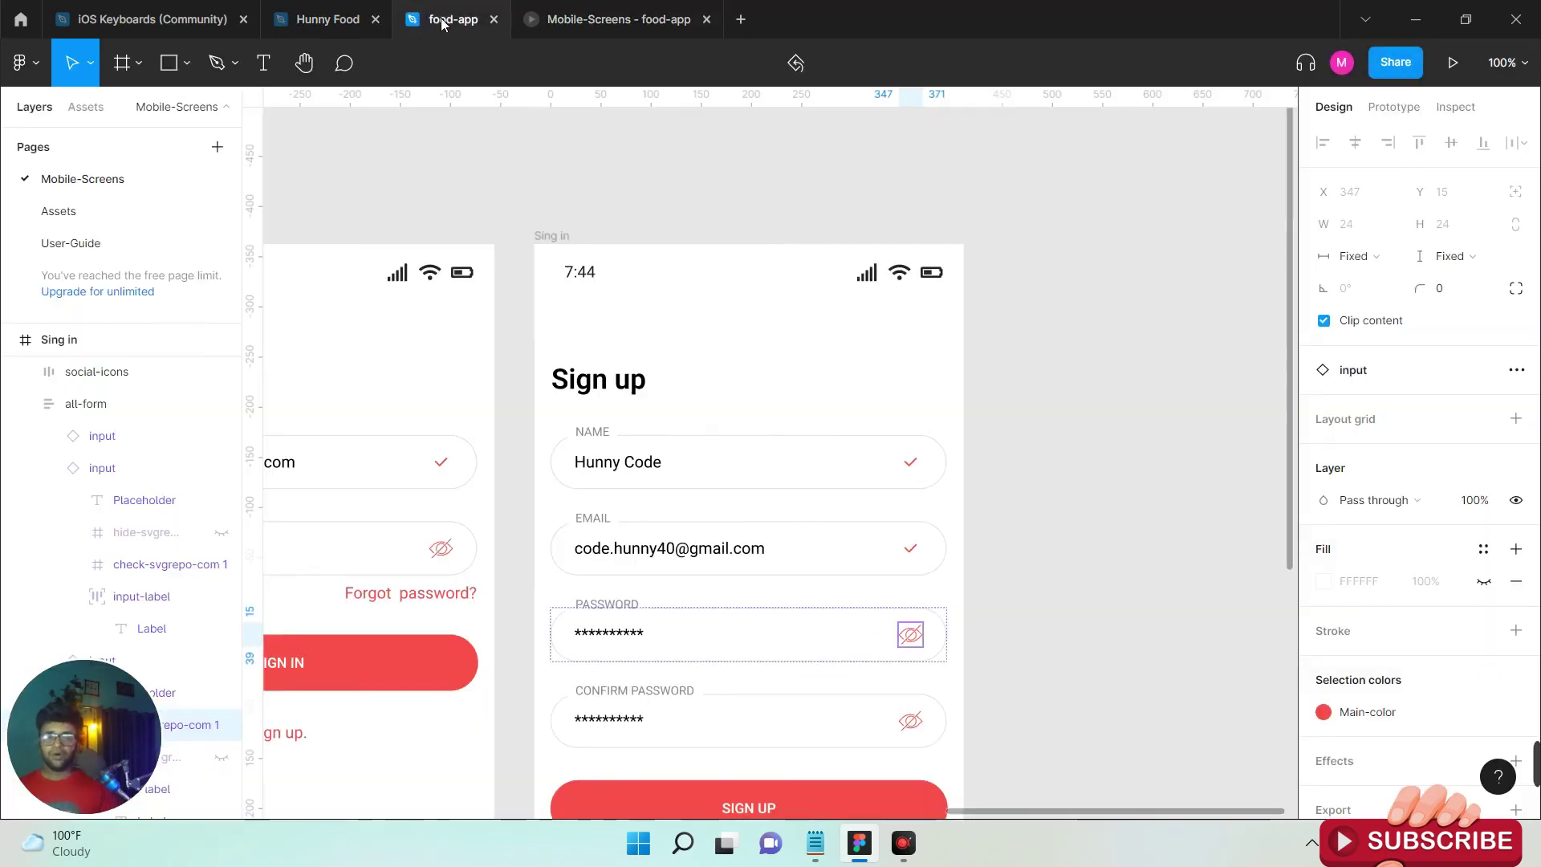
left_click(998, 430)
- Look over the reference's Forgot Password screens, then pan food-app onto the Sign up frame
left_click(322, 19)
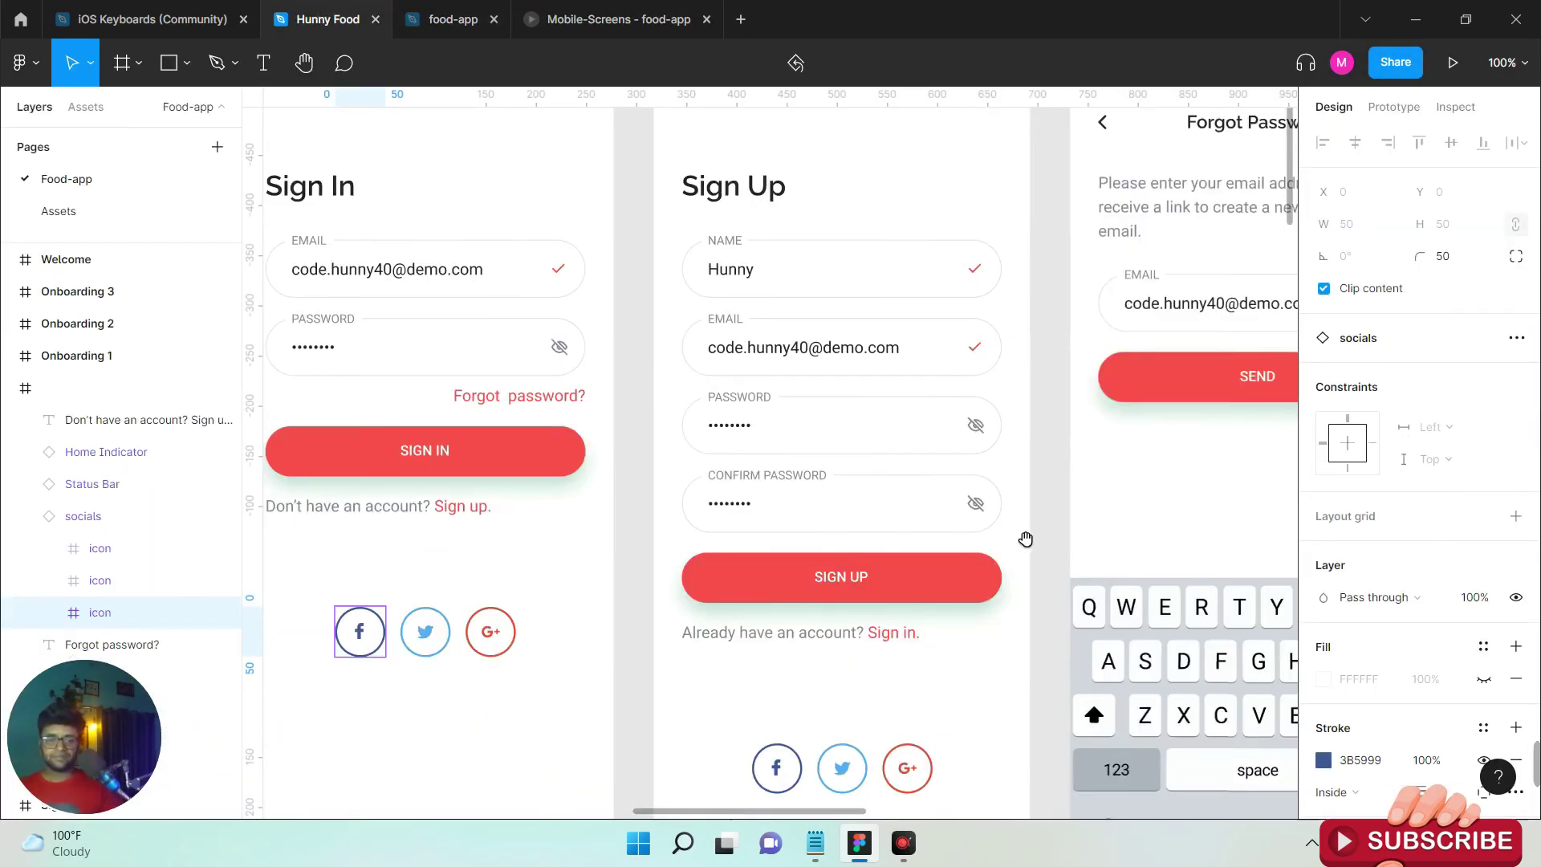
left_click_drag(1026, 538, 389, 815)
left_click(571, 22)
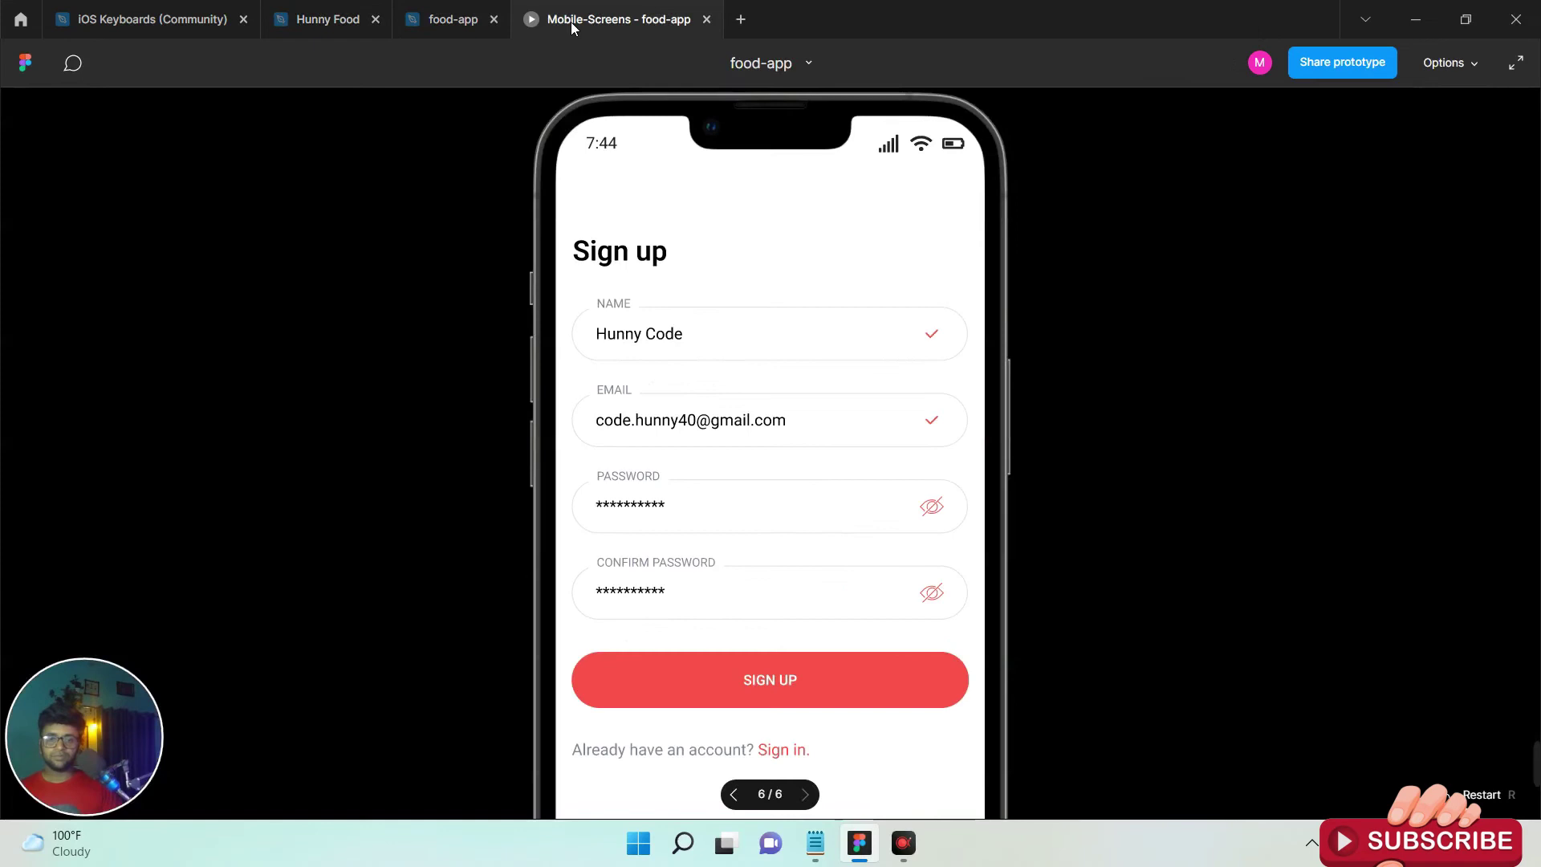
left_click(471, 16)
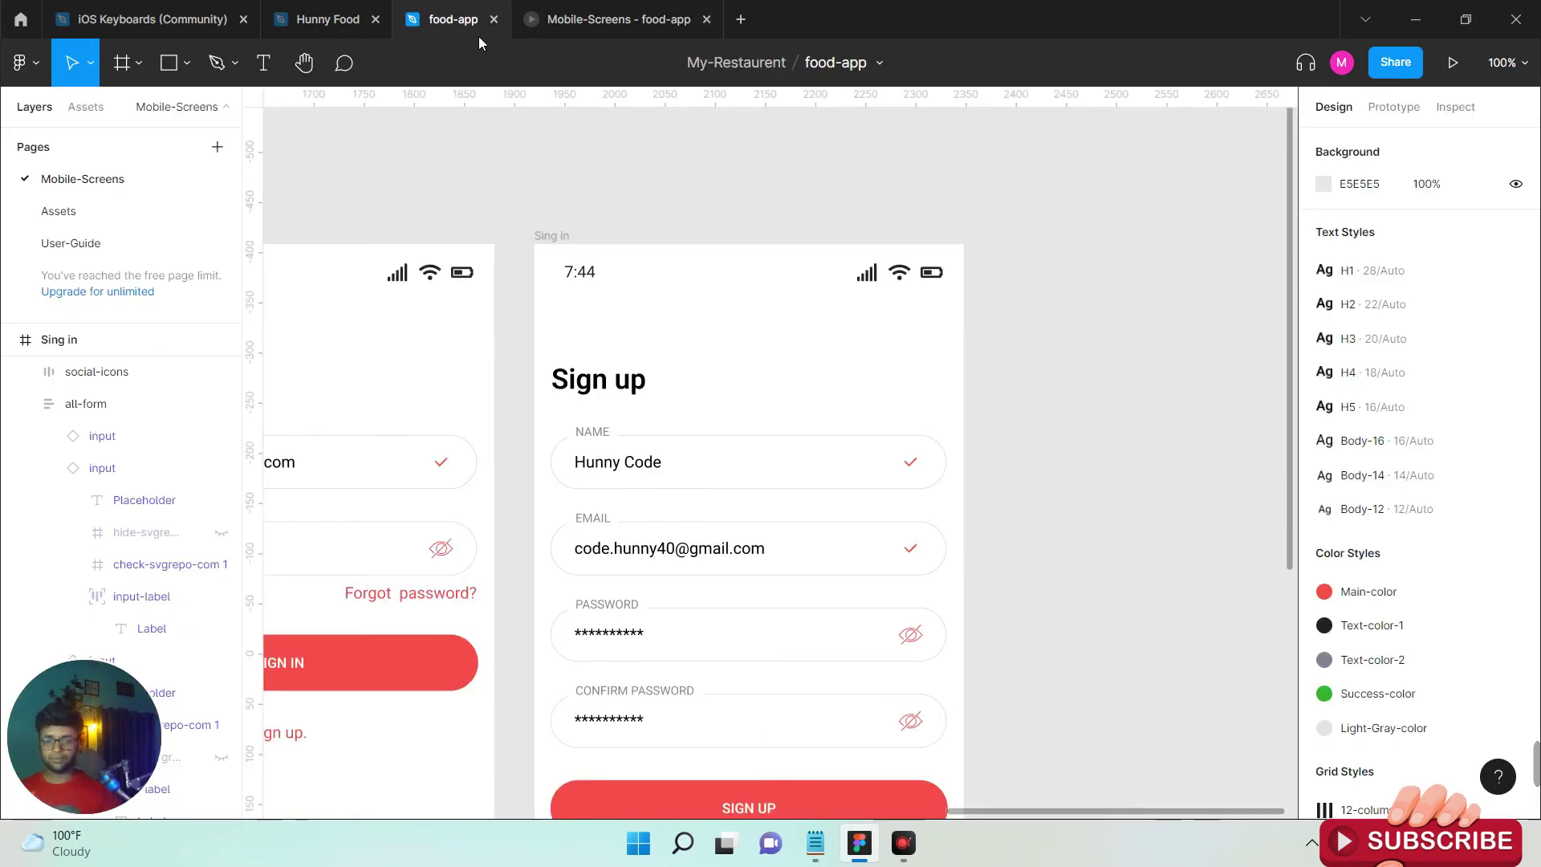
left_click(326, 23)
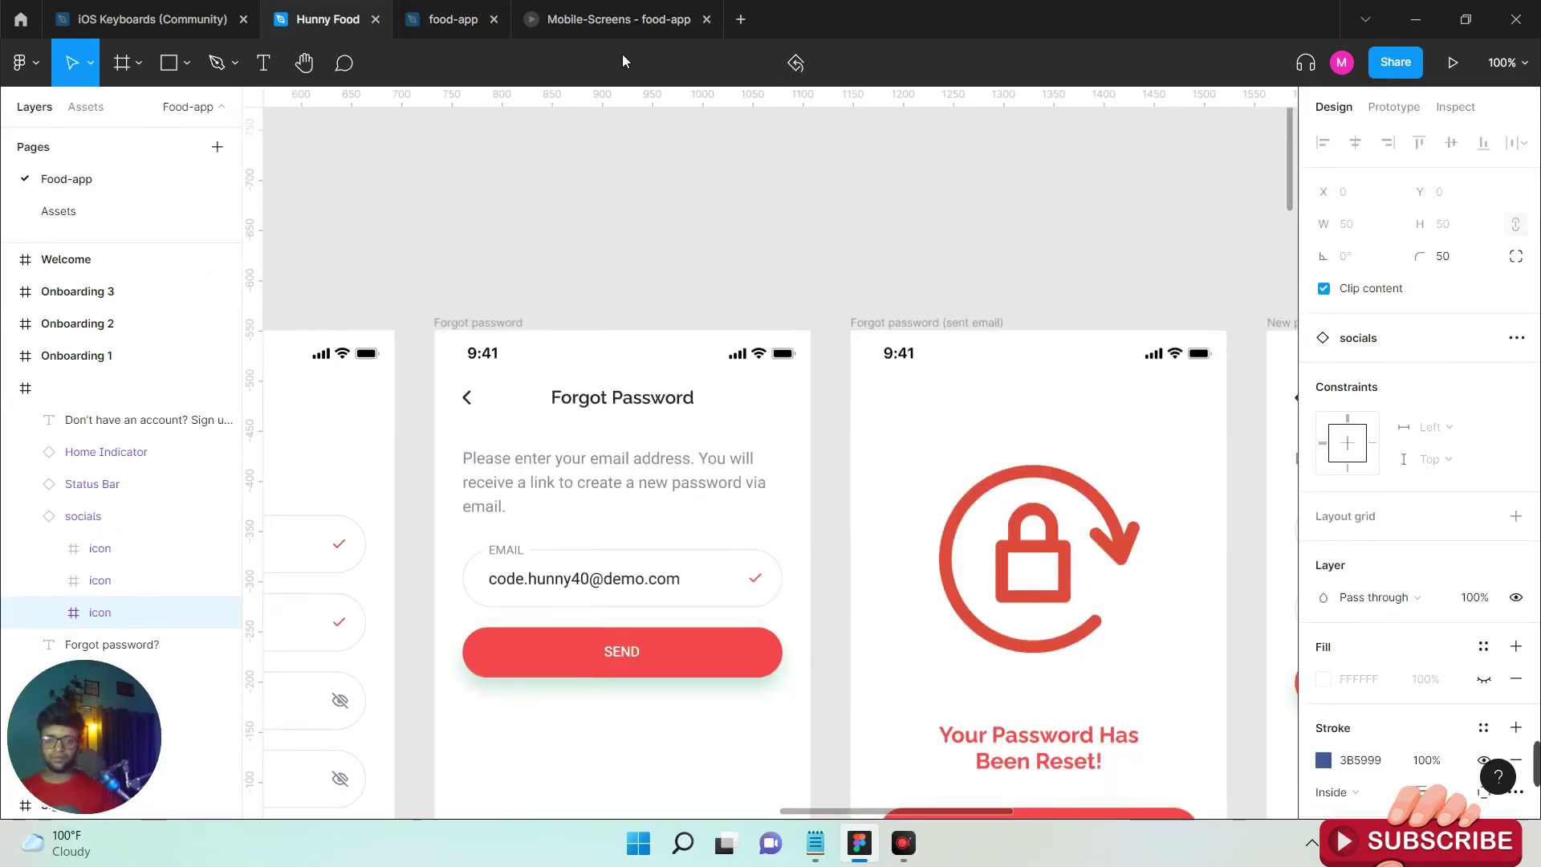
left_click(630, 20)
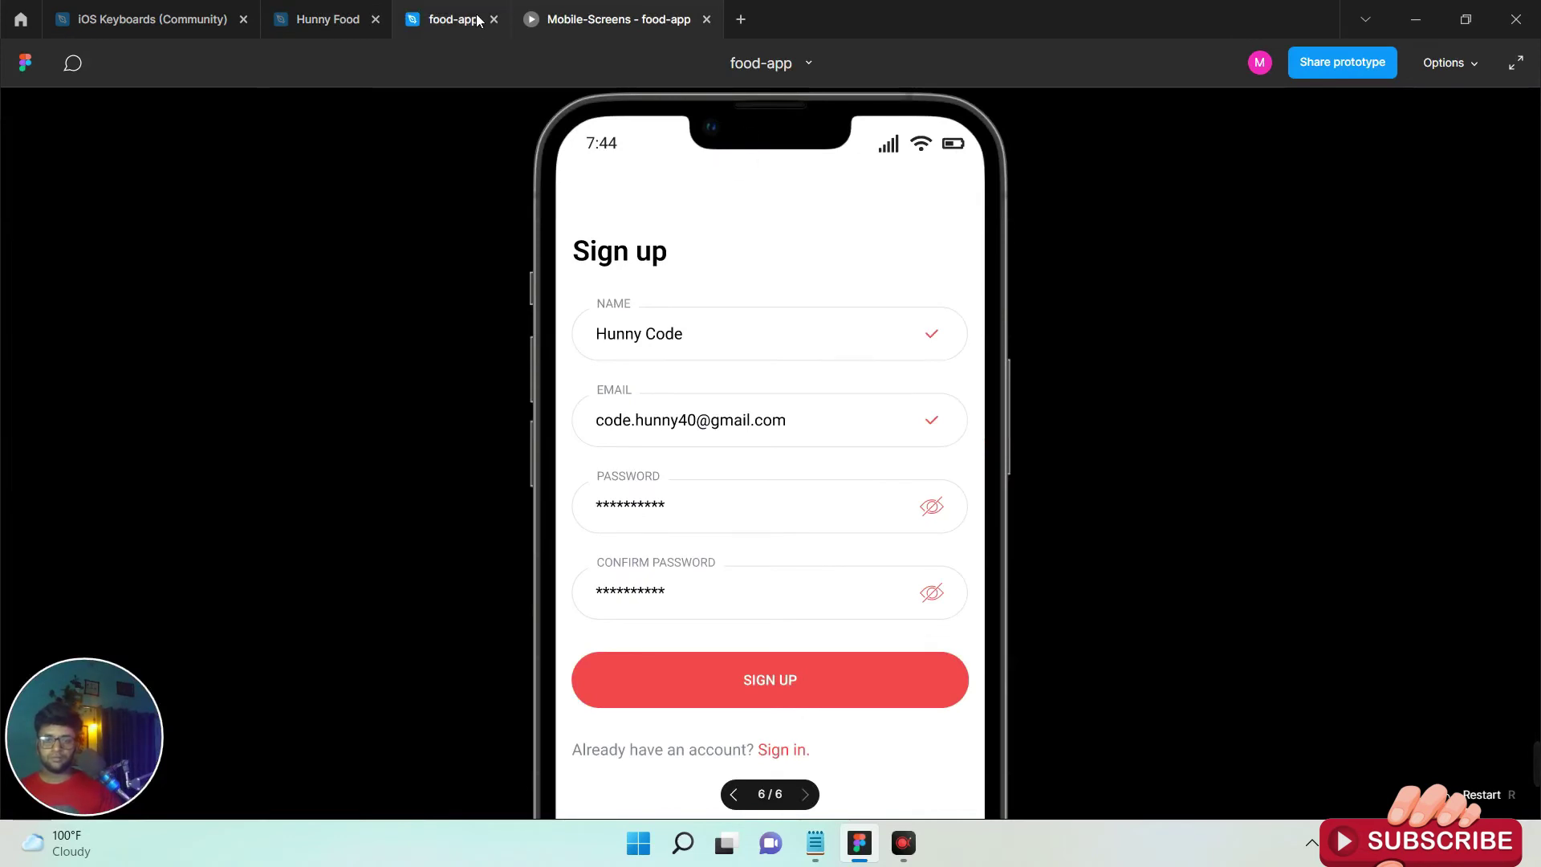
left_click(471, 20)
left_click_drag(1143, 514, 910, 482)
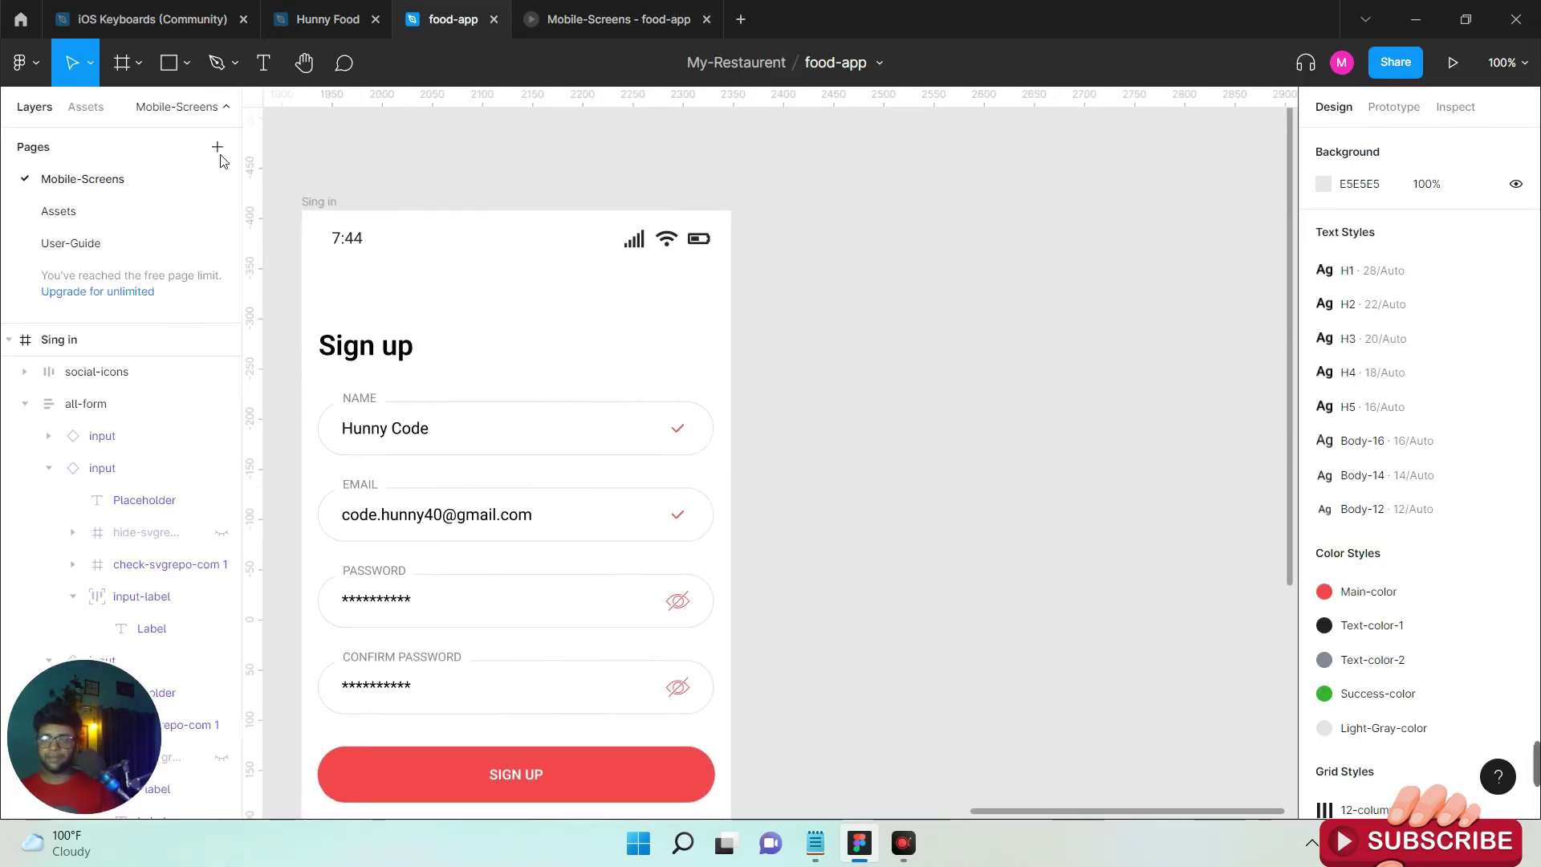
- Rename the Sign up frame 'Sing up' and duplicate it
left_click(323, 202)
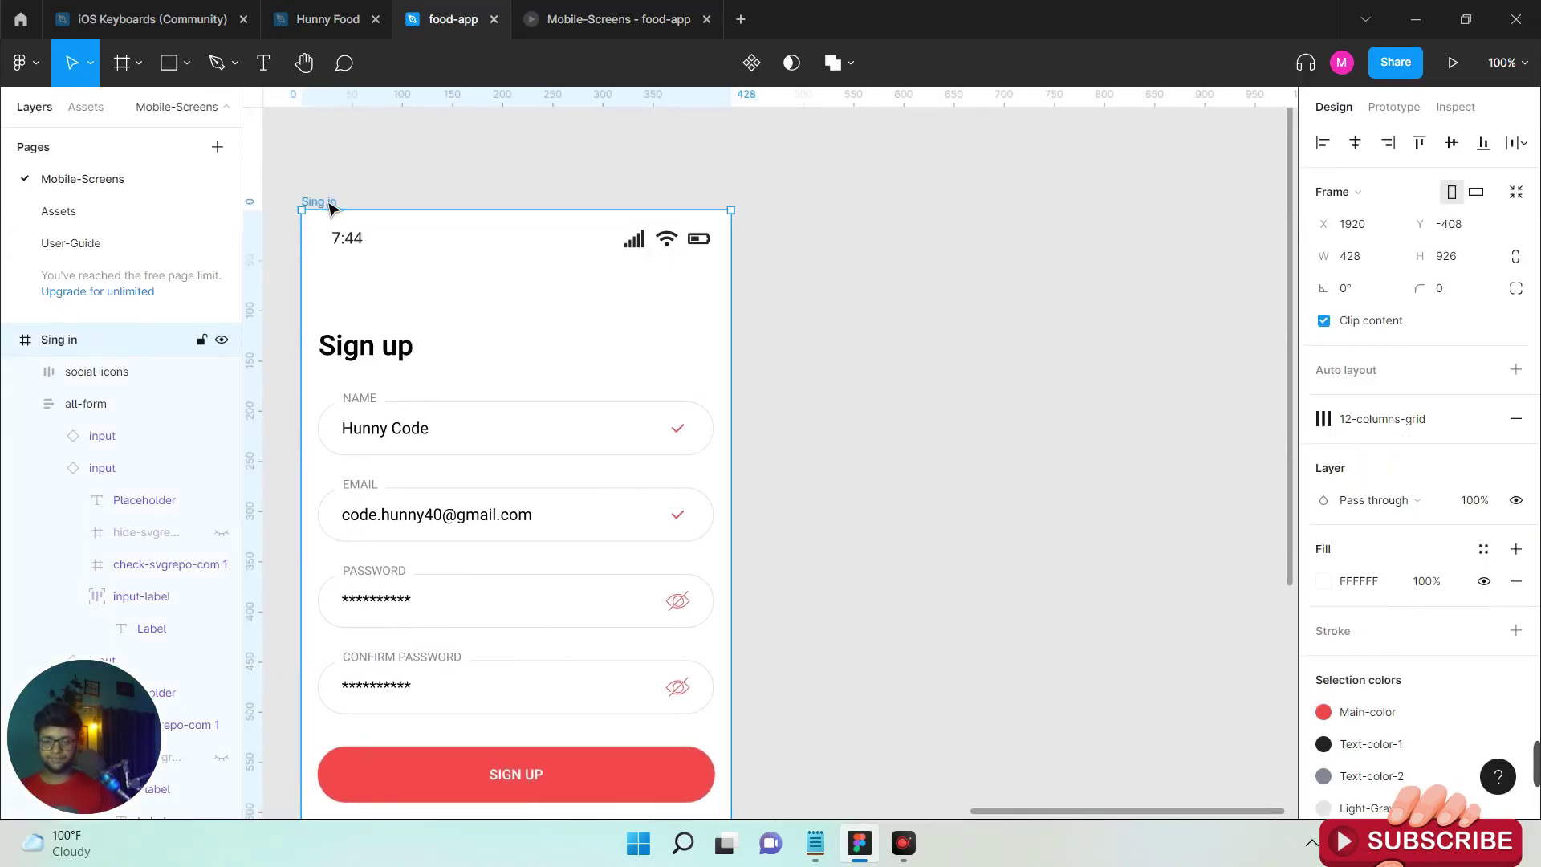
left_click_drag(356, 252, 489, 325)
double_click(463, 277)
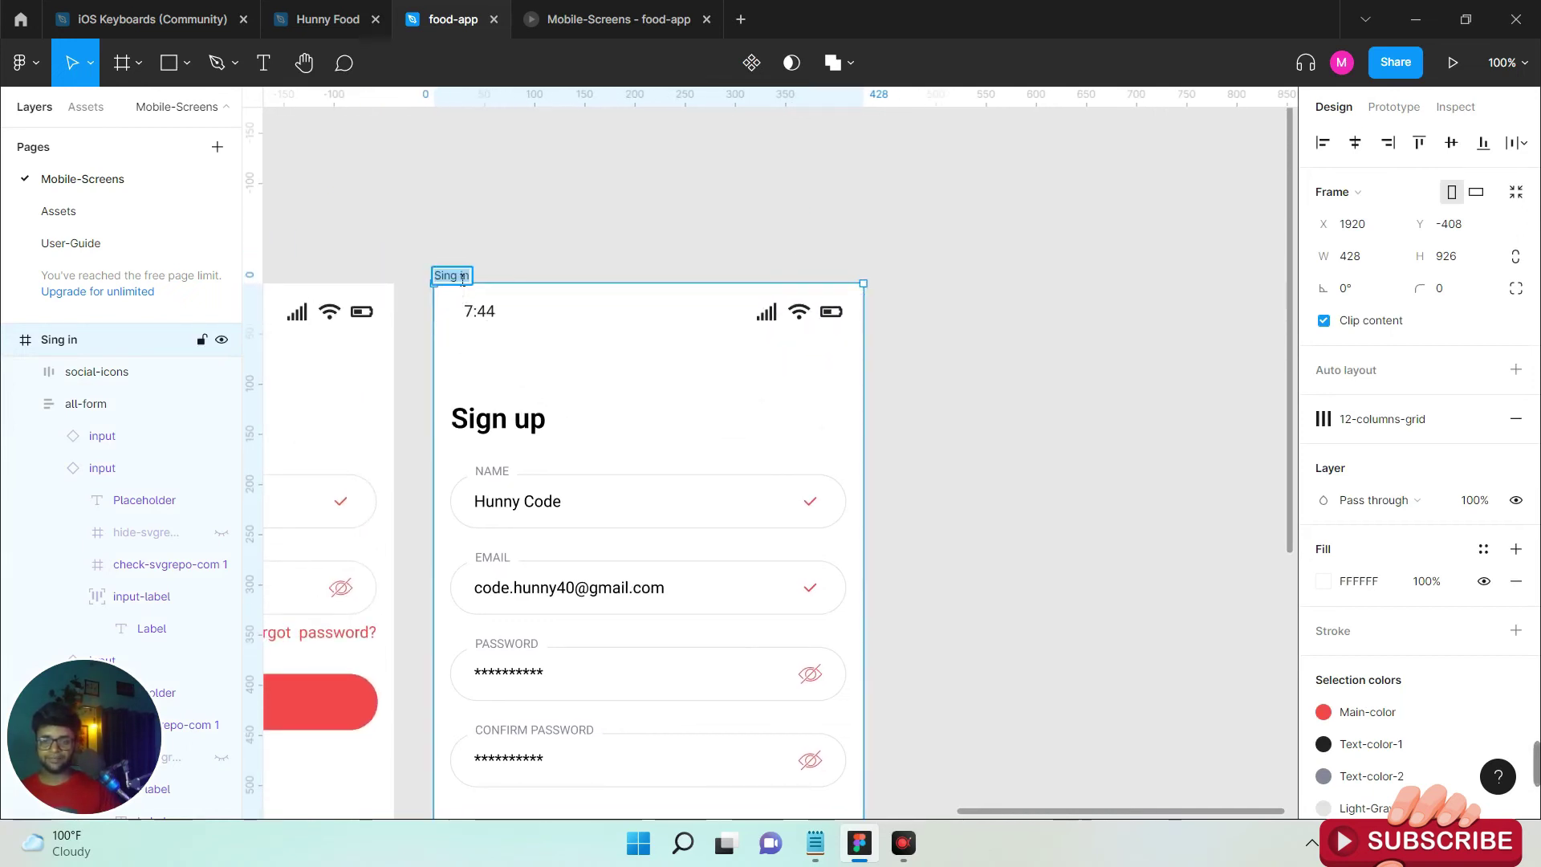
type("up")
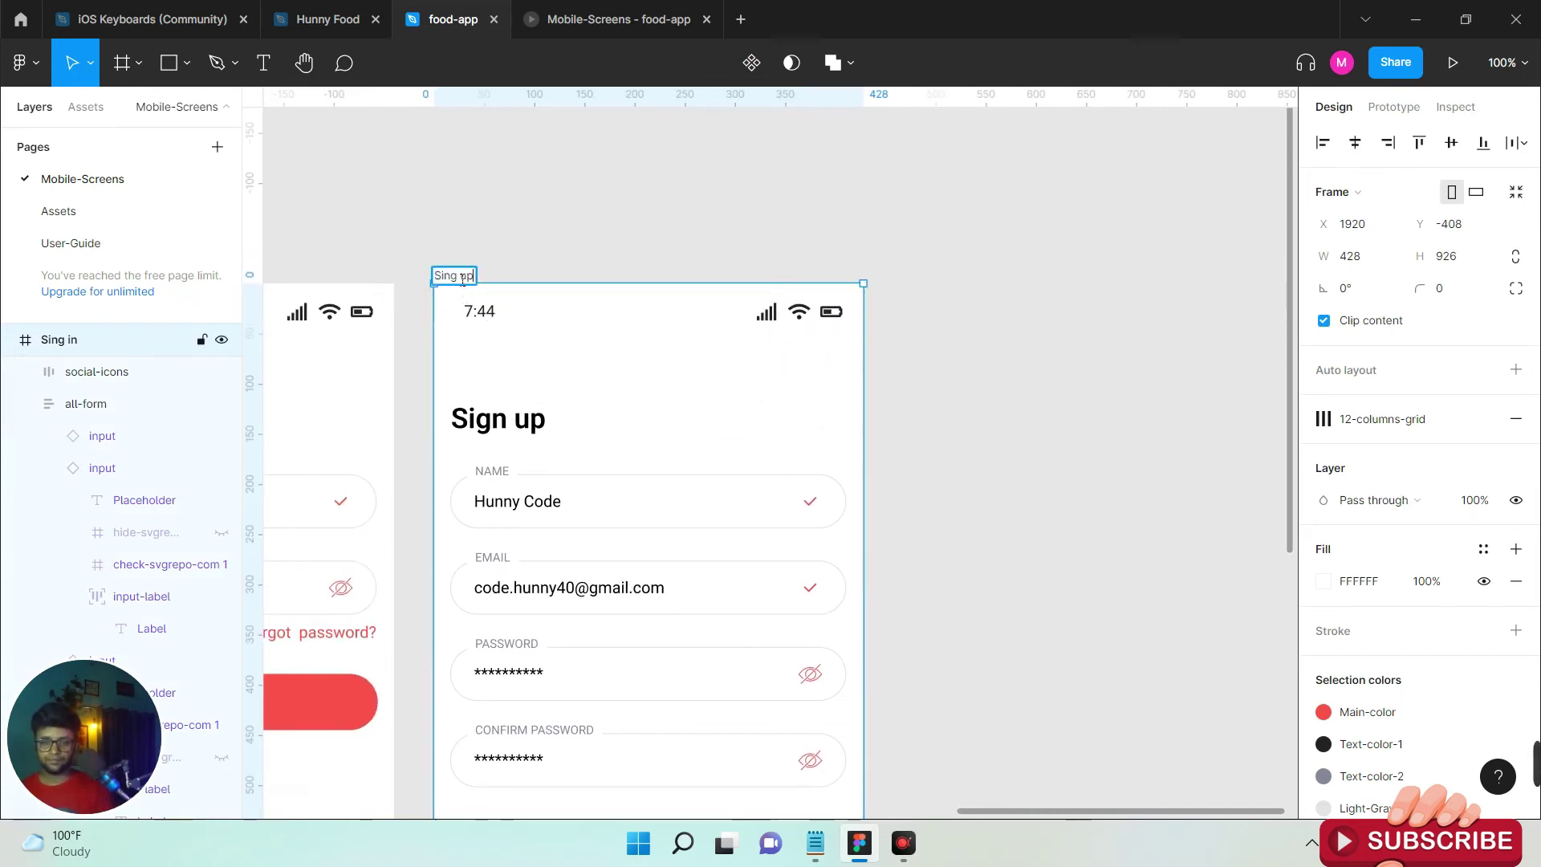
left_click(560, 251)
left_click(470, 283)
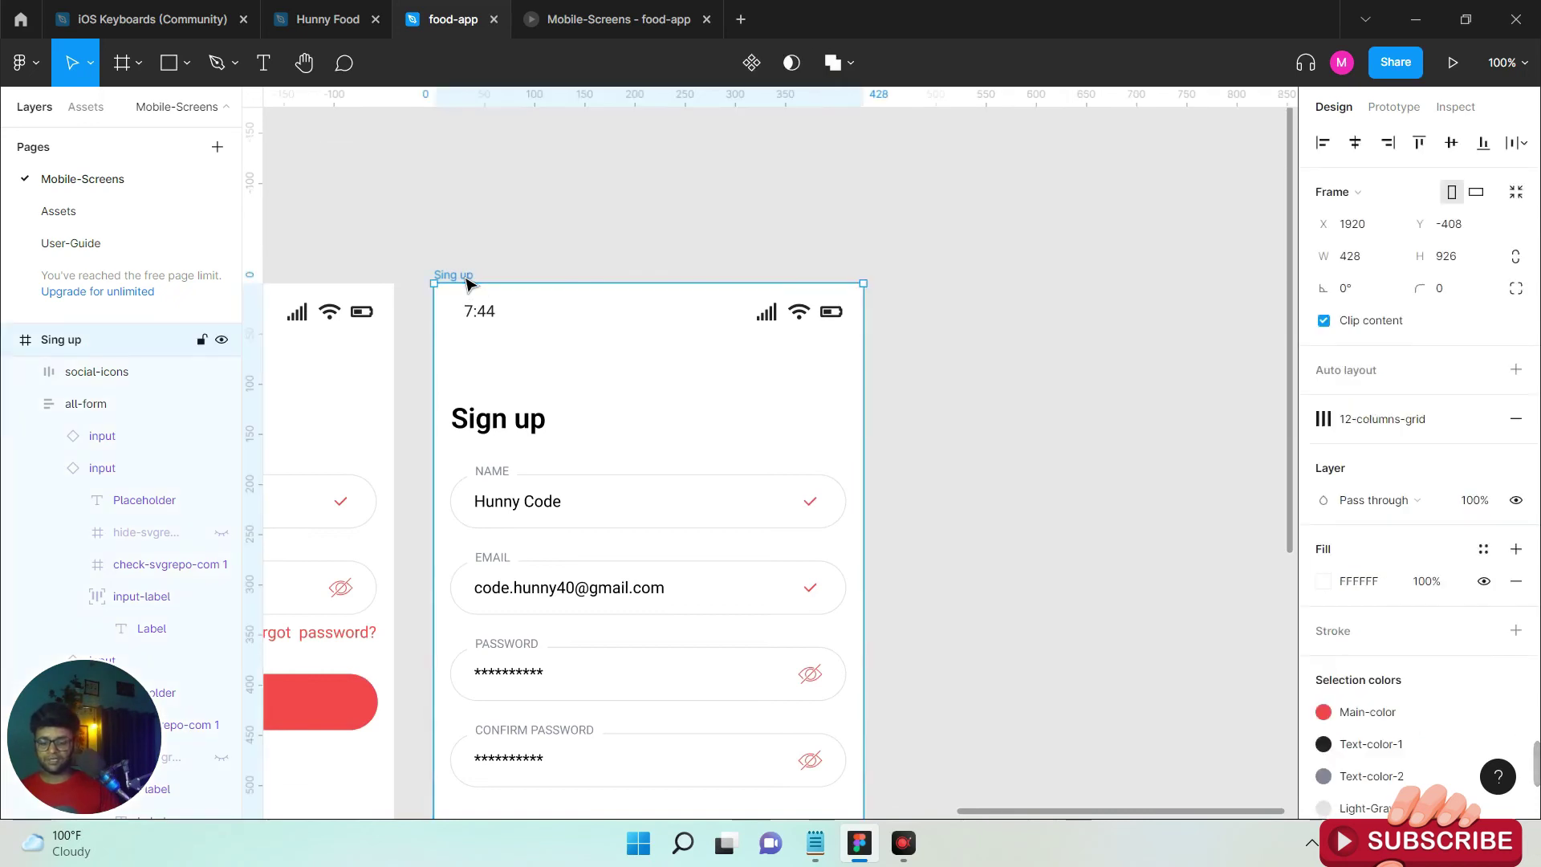
key("ctrl+d")
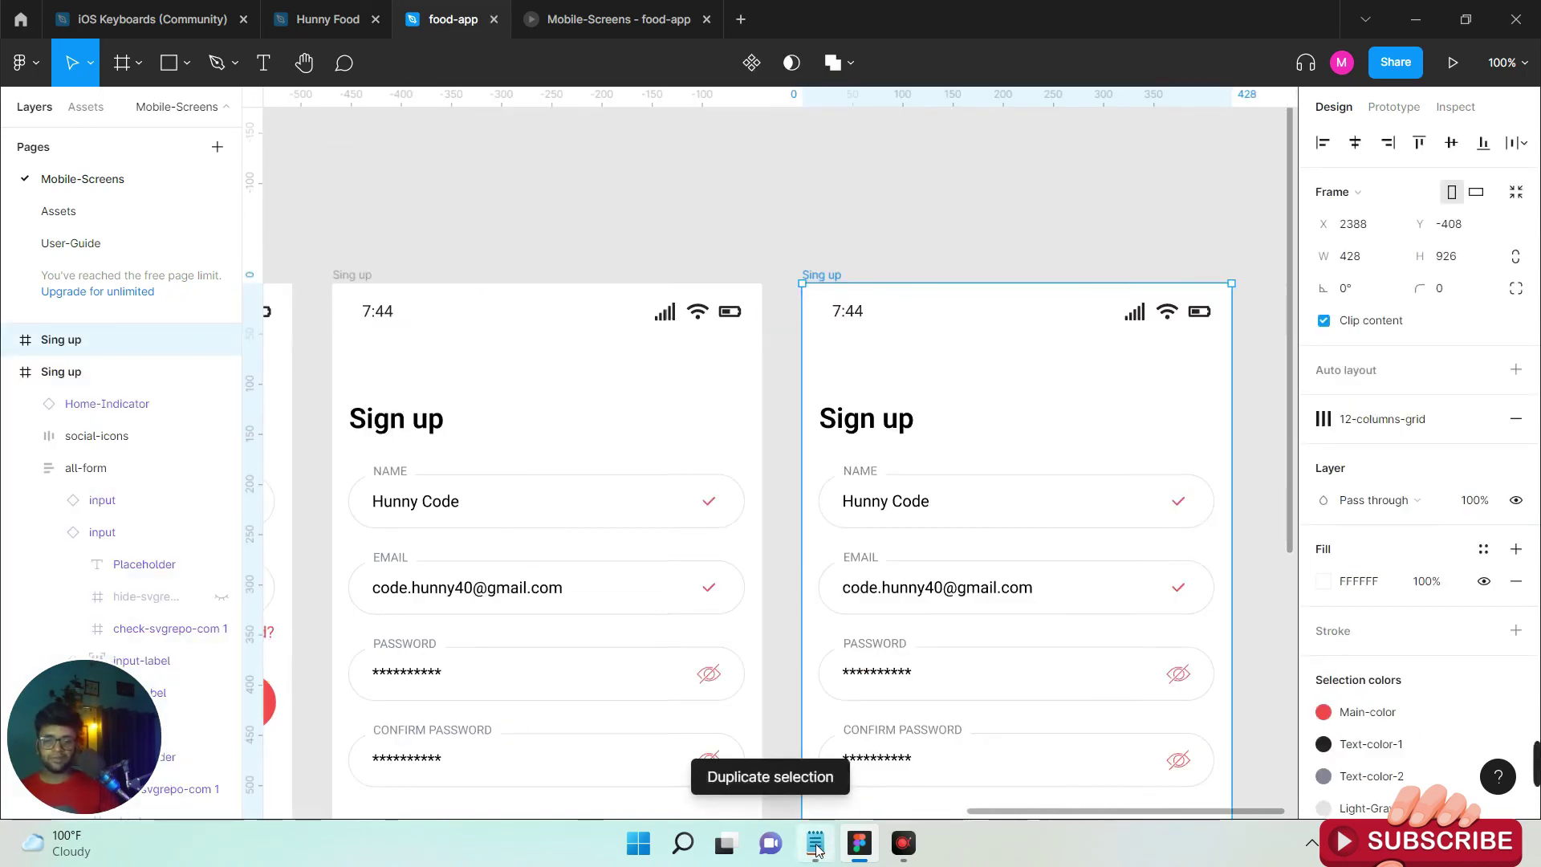
- Name the copied frame 'Forgot password' using the line copied from the notes
left_click(816, 843)
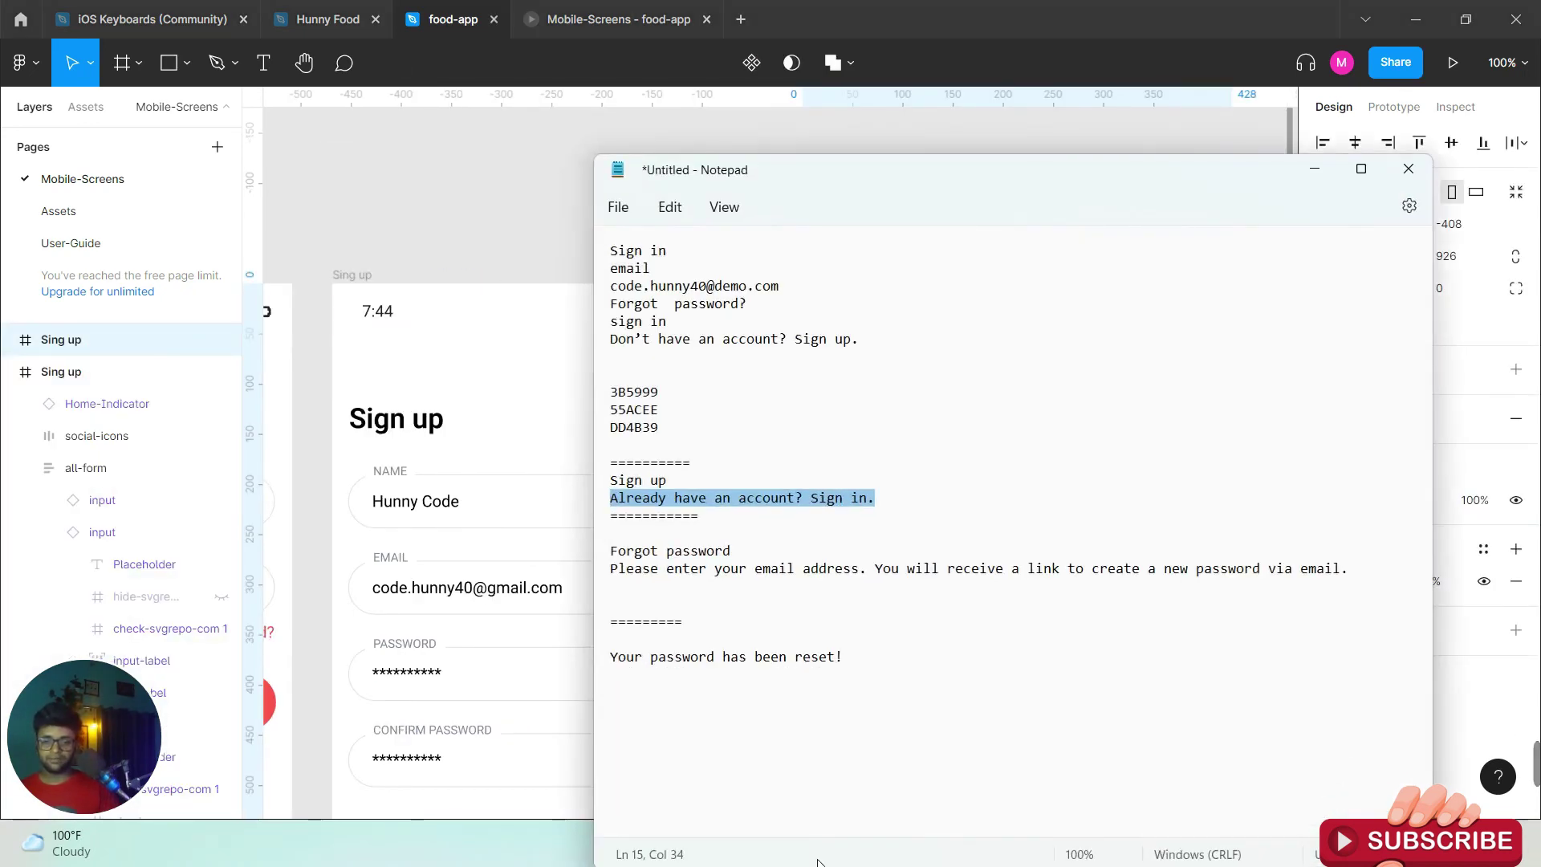
left_click(679, 570)
triple_click(744, 554)
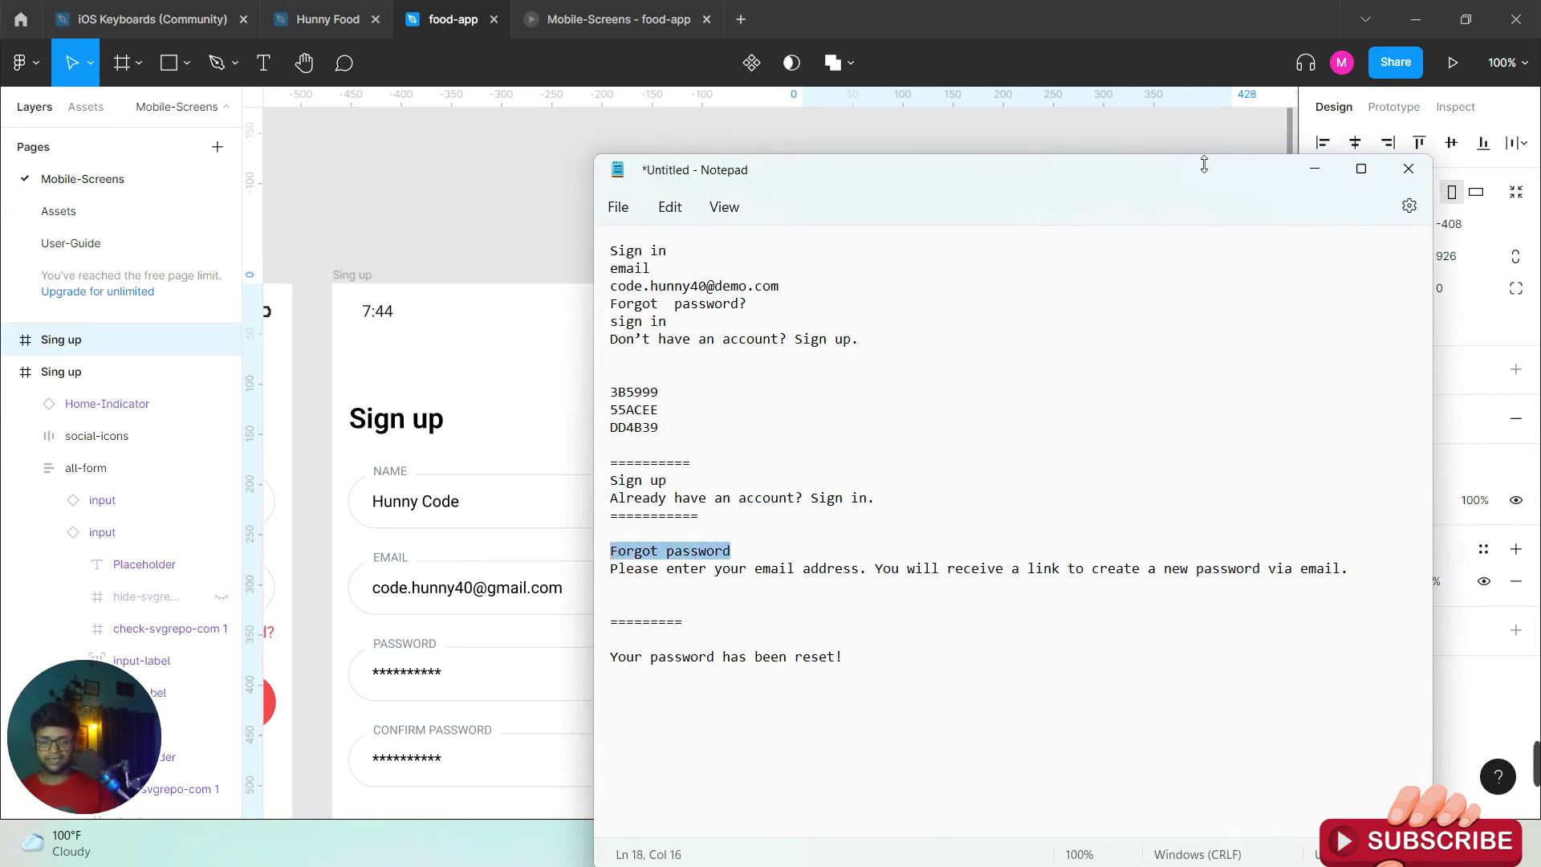
left_click(1305, 171)
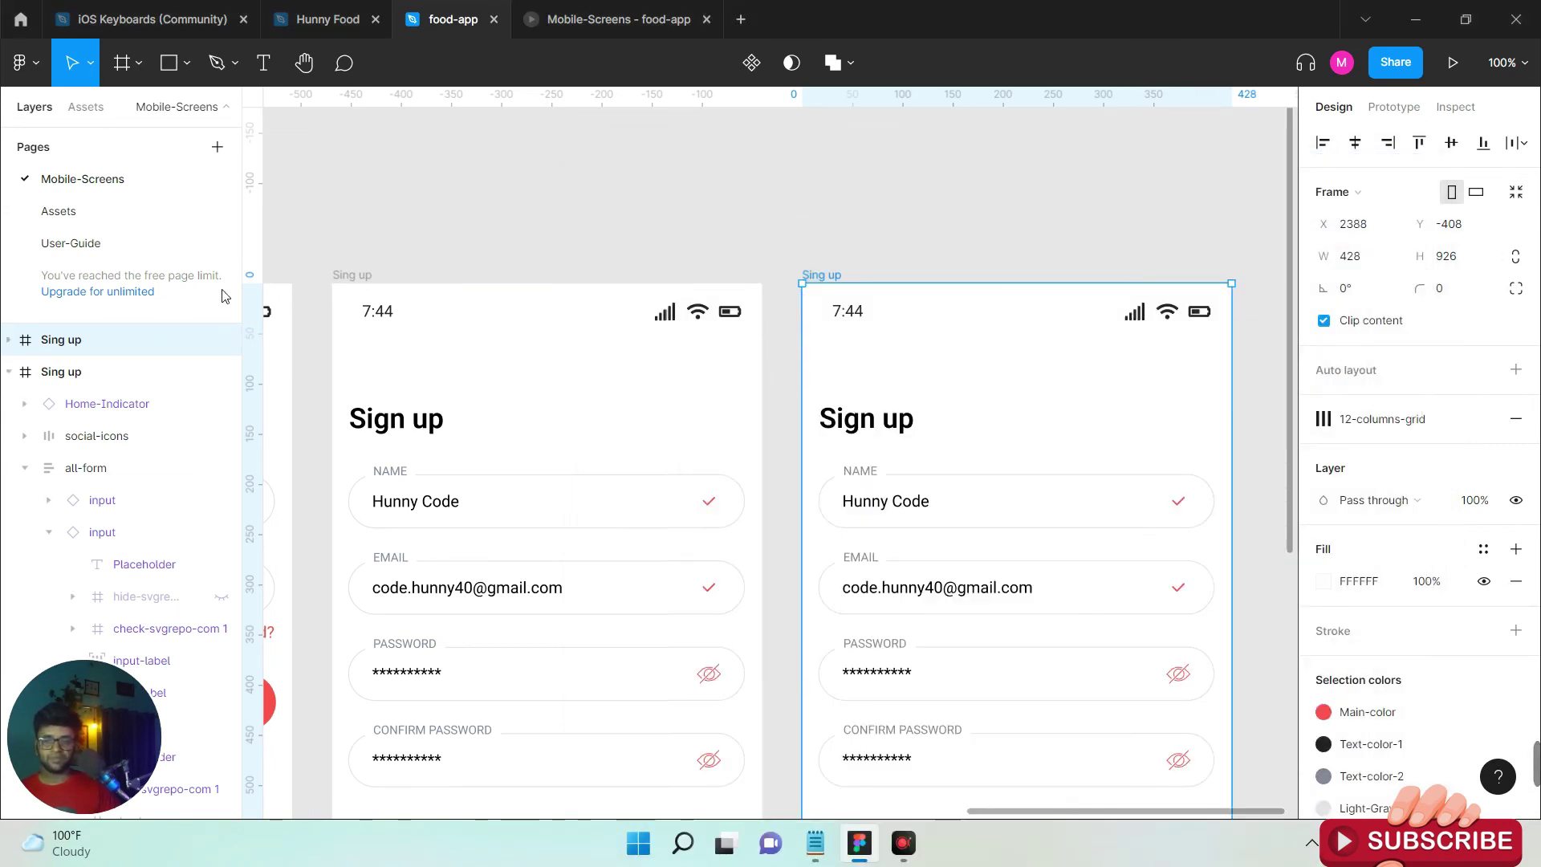
double_click(61, 340)
key("ctrl+v")
left_click(425, 233)
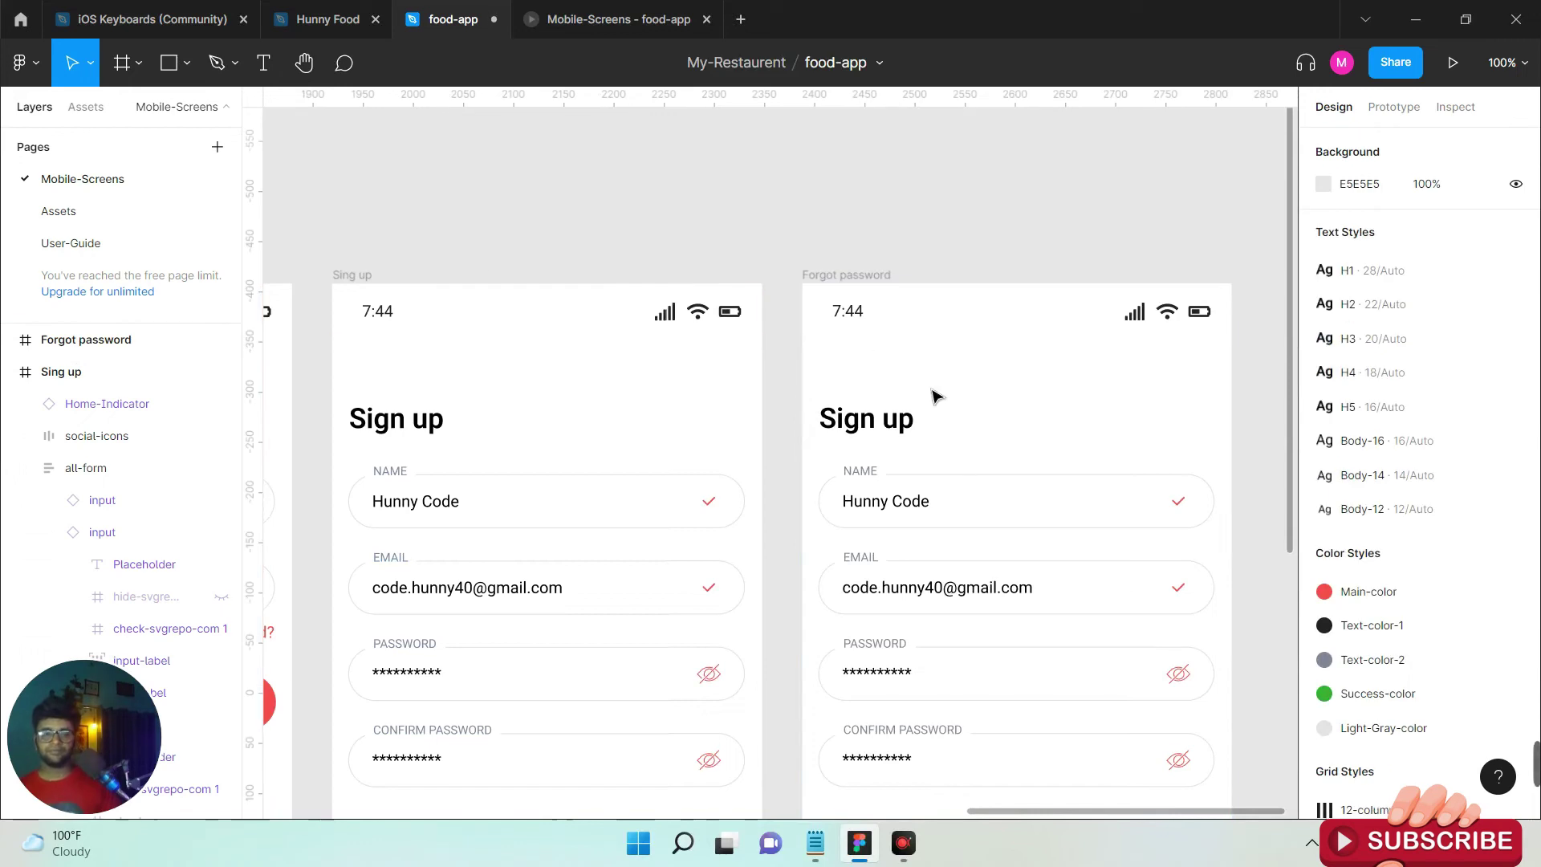
scroll(934, 502, "right", 3)
left_click(916, 338)
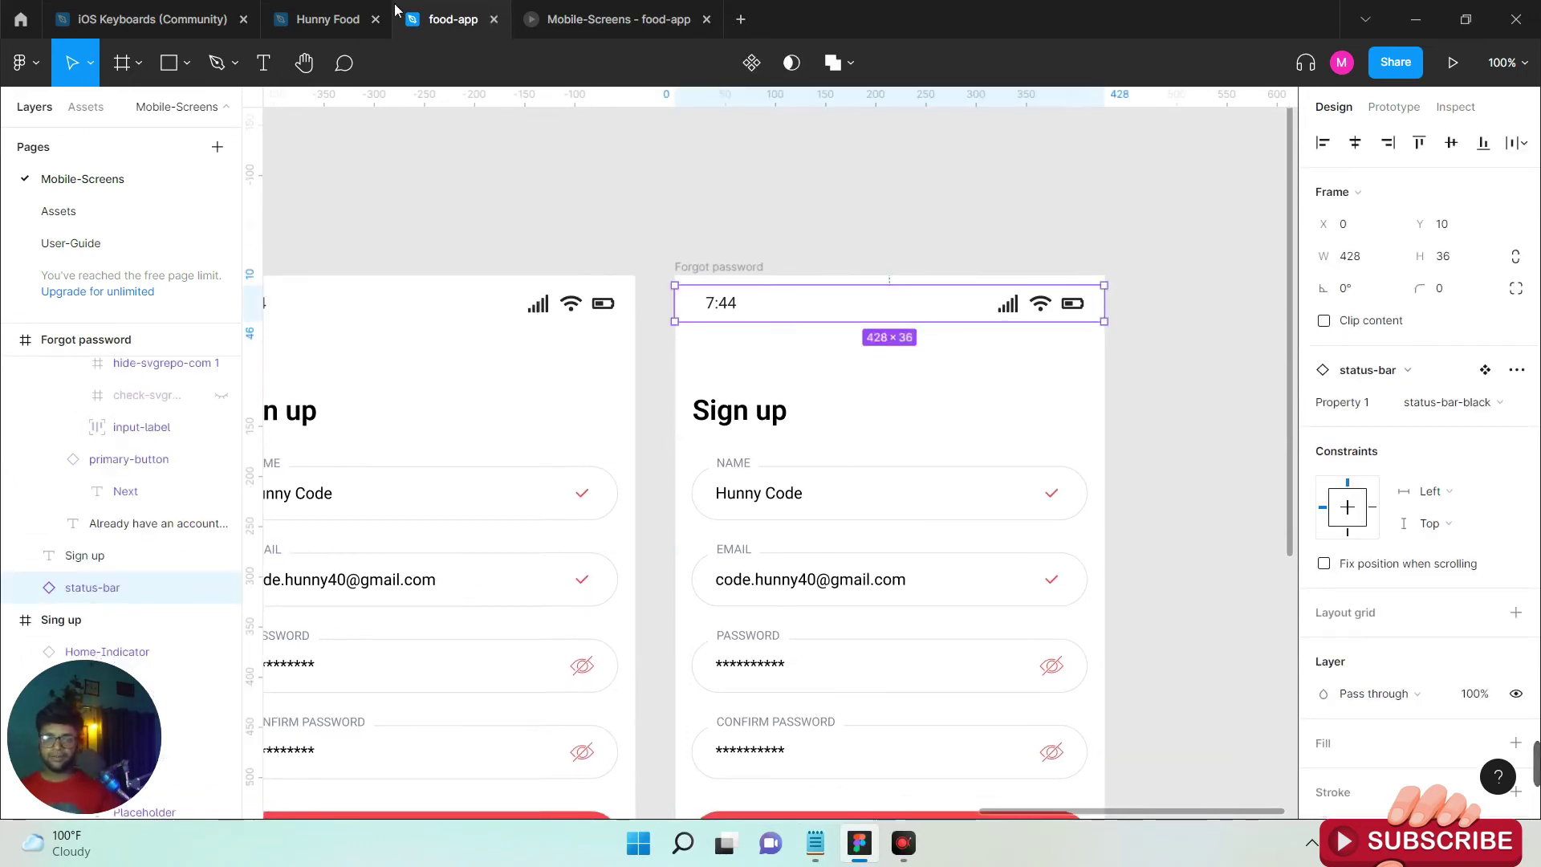
- Delete the copied form fields and leftover Sign up heading from the Forgot password frame
left_click(329, 23)
left_click(581, 401)
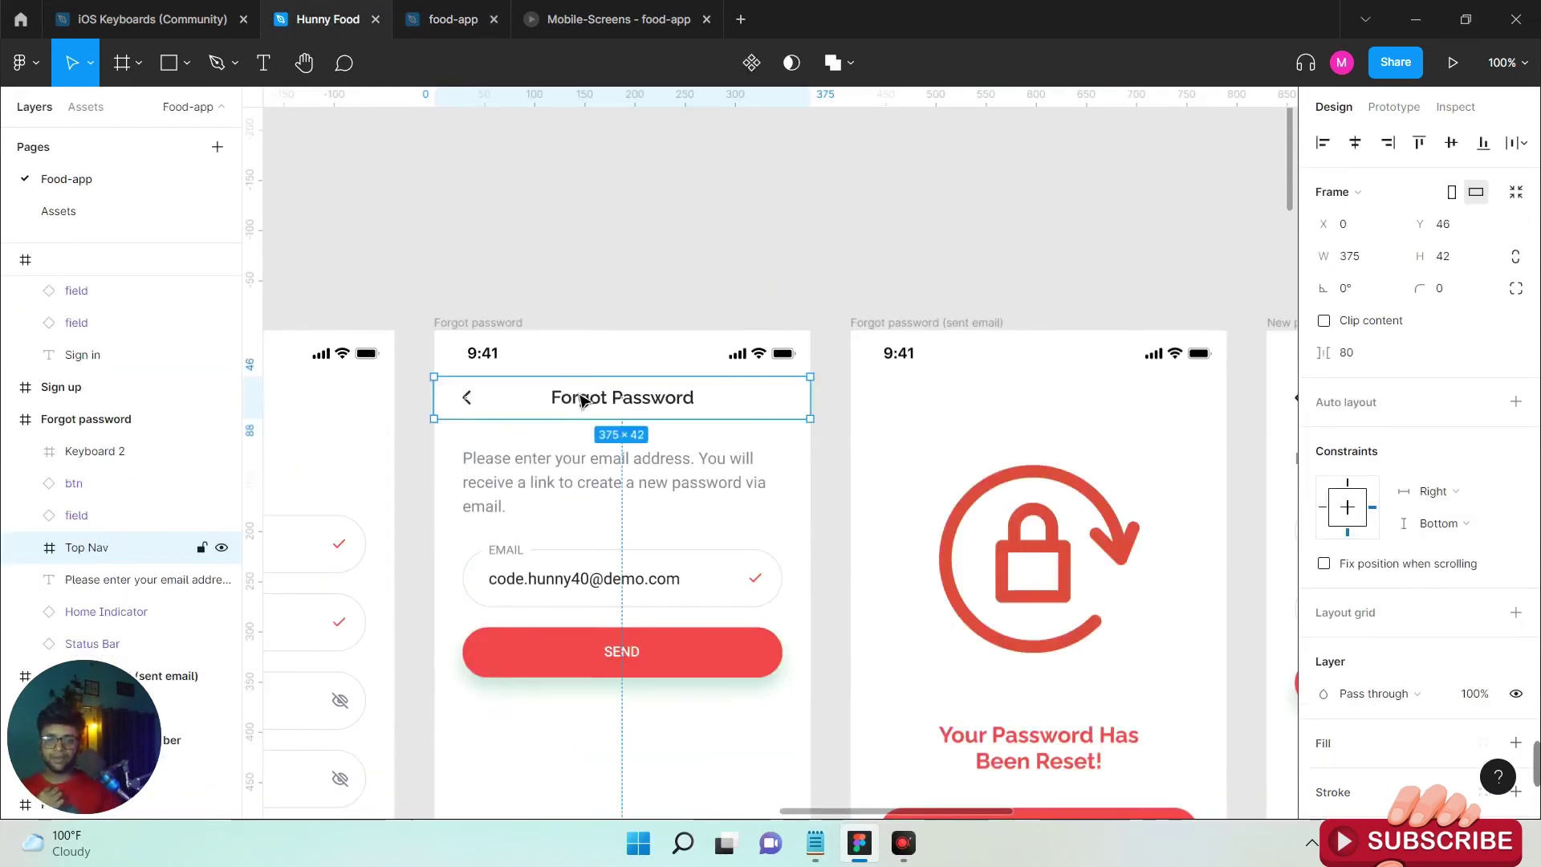
left_click(574, 478)
left_click(454, 20)
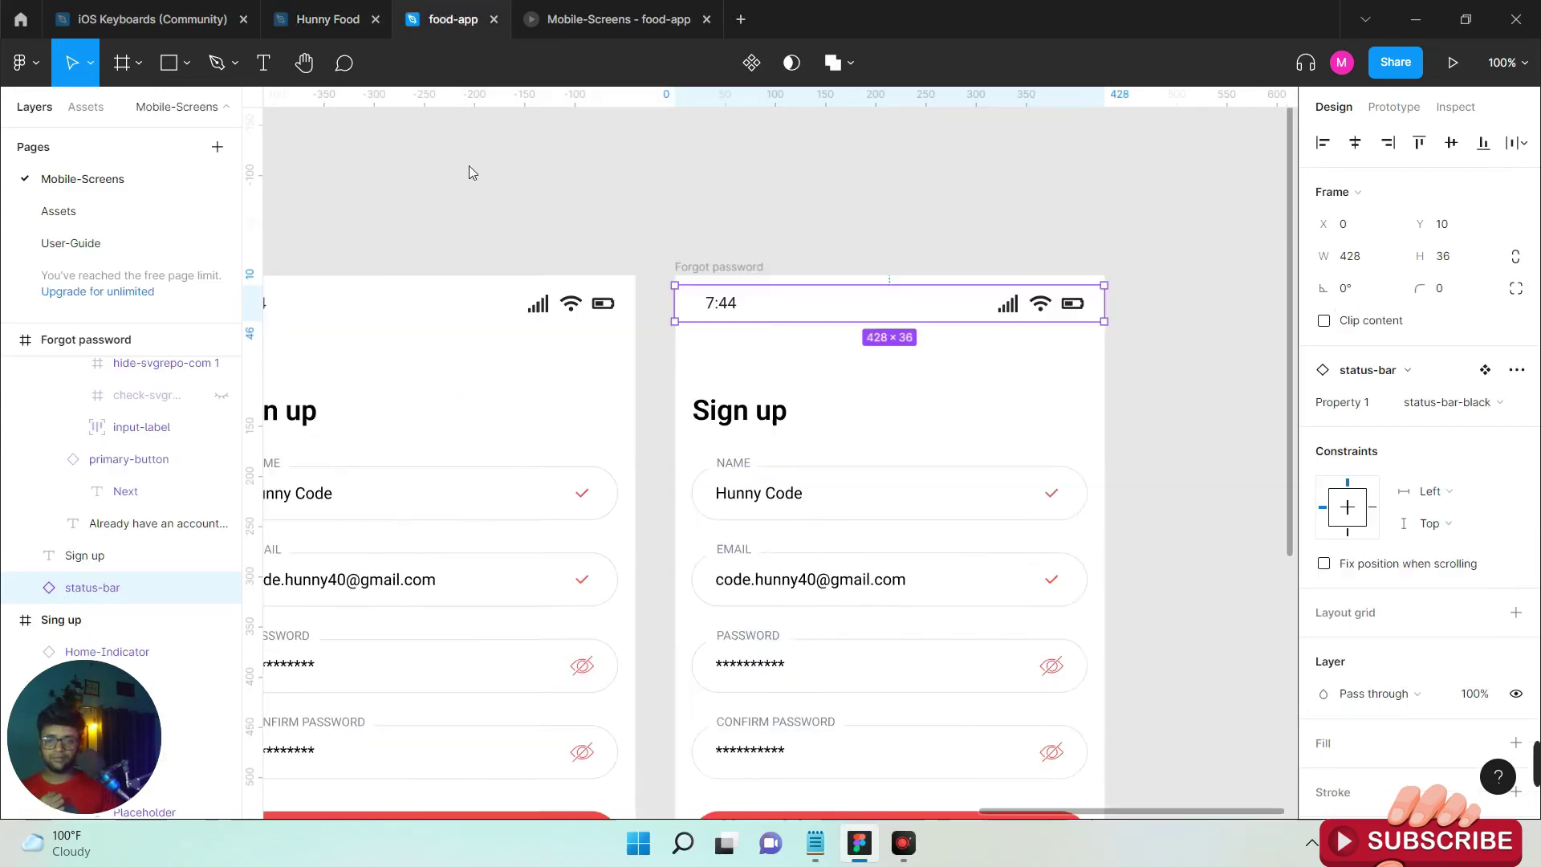
left_click(787, 514)
key("Delete")
left_click(775, 417)
key("Delete")
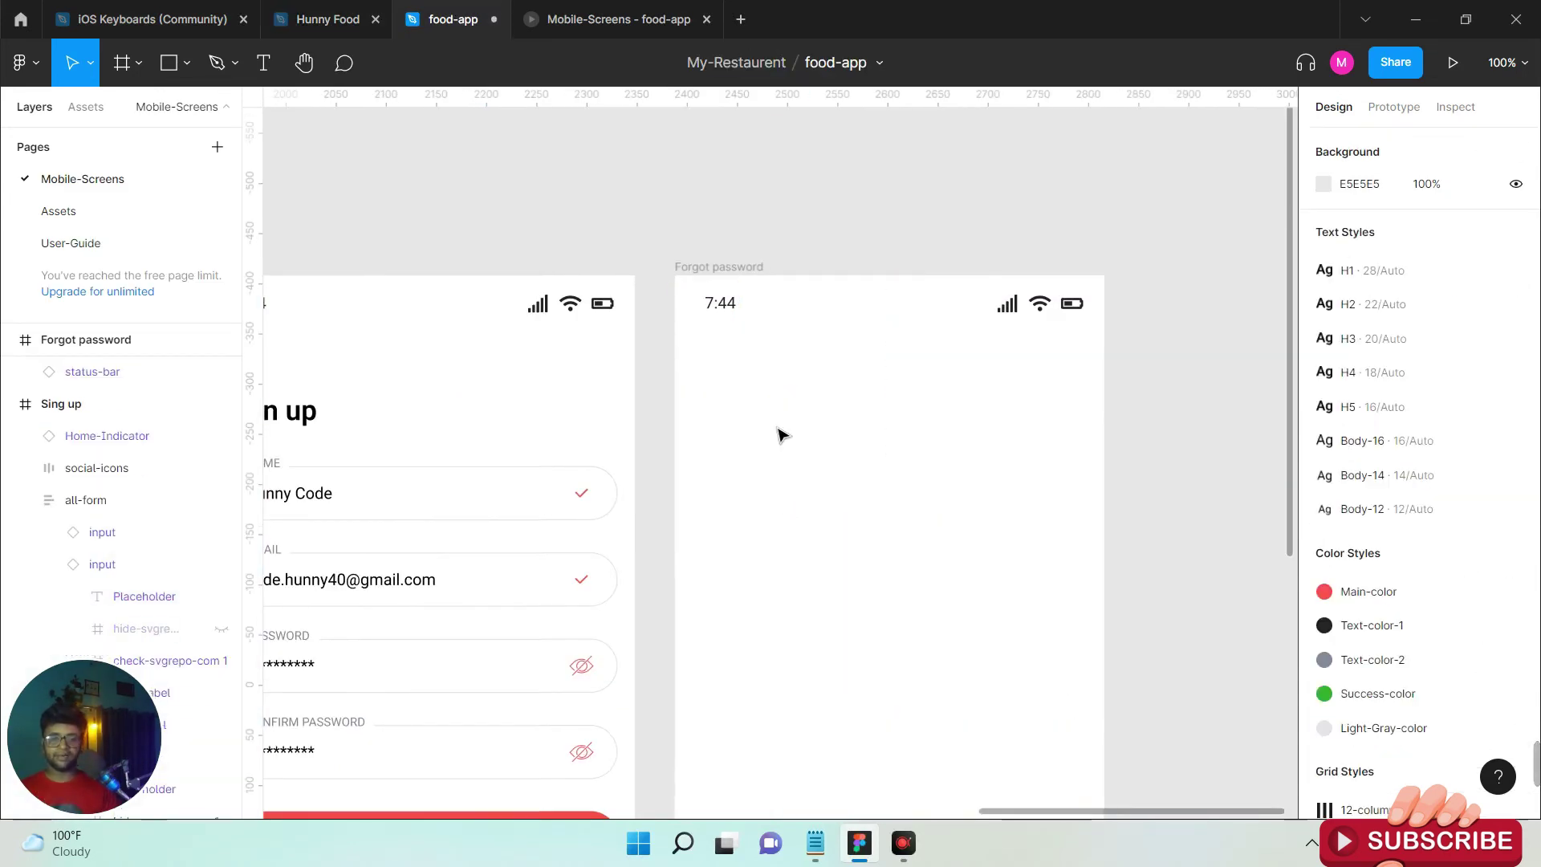
- Place a horizontally centred top navigation bar instance into the Forgot password frame
left_click(325, 19)
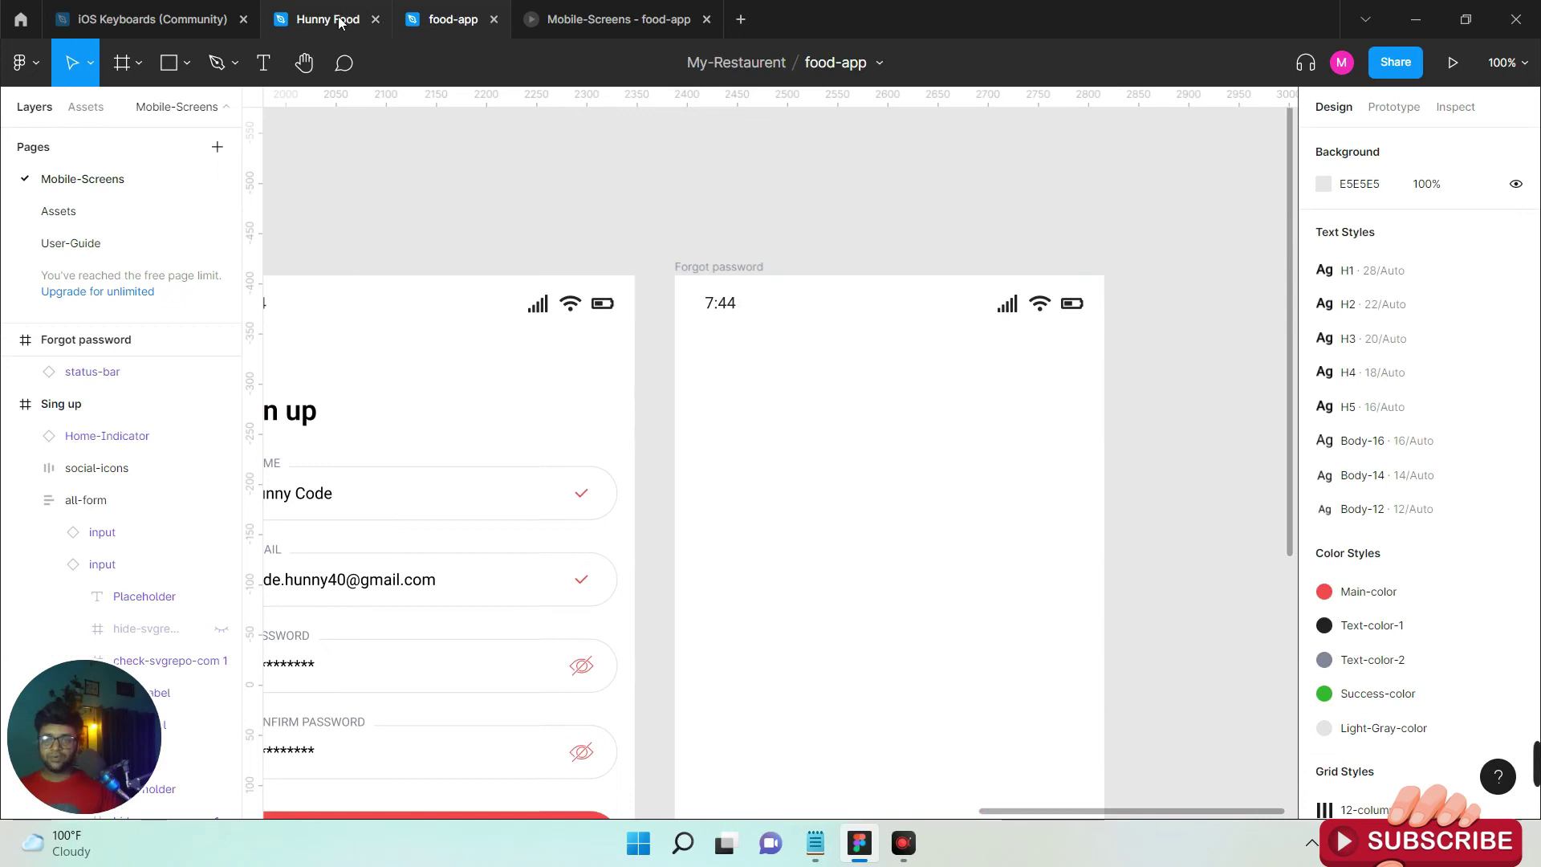
left_click(549, 402)
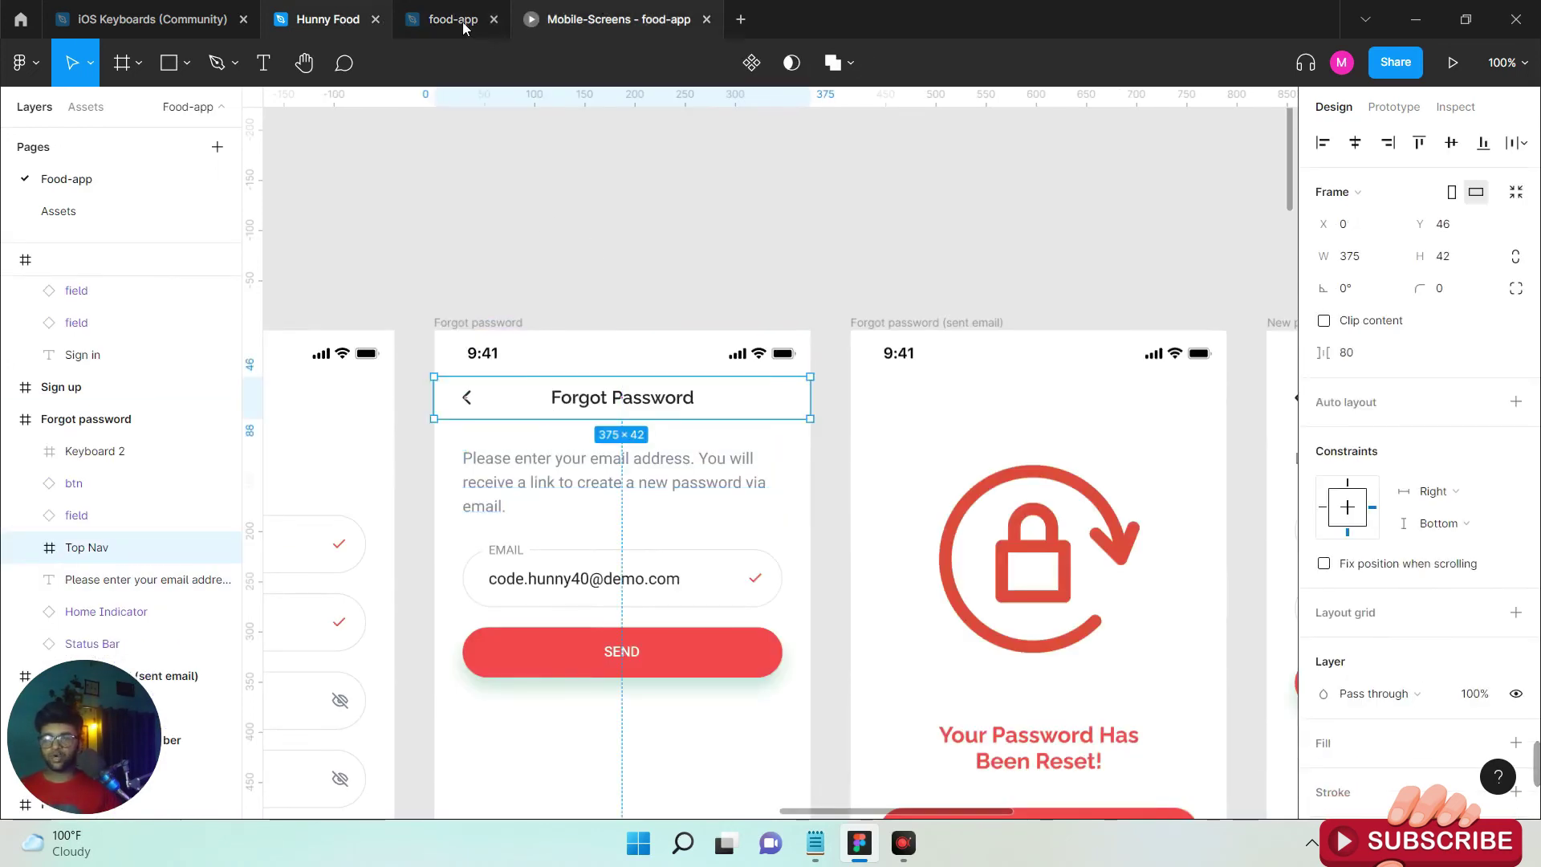
left_click(440, 23)
left_click(86, 106)
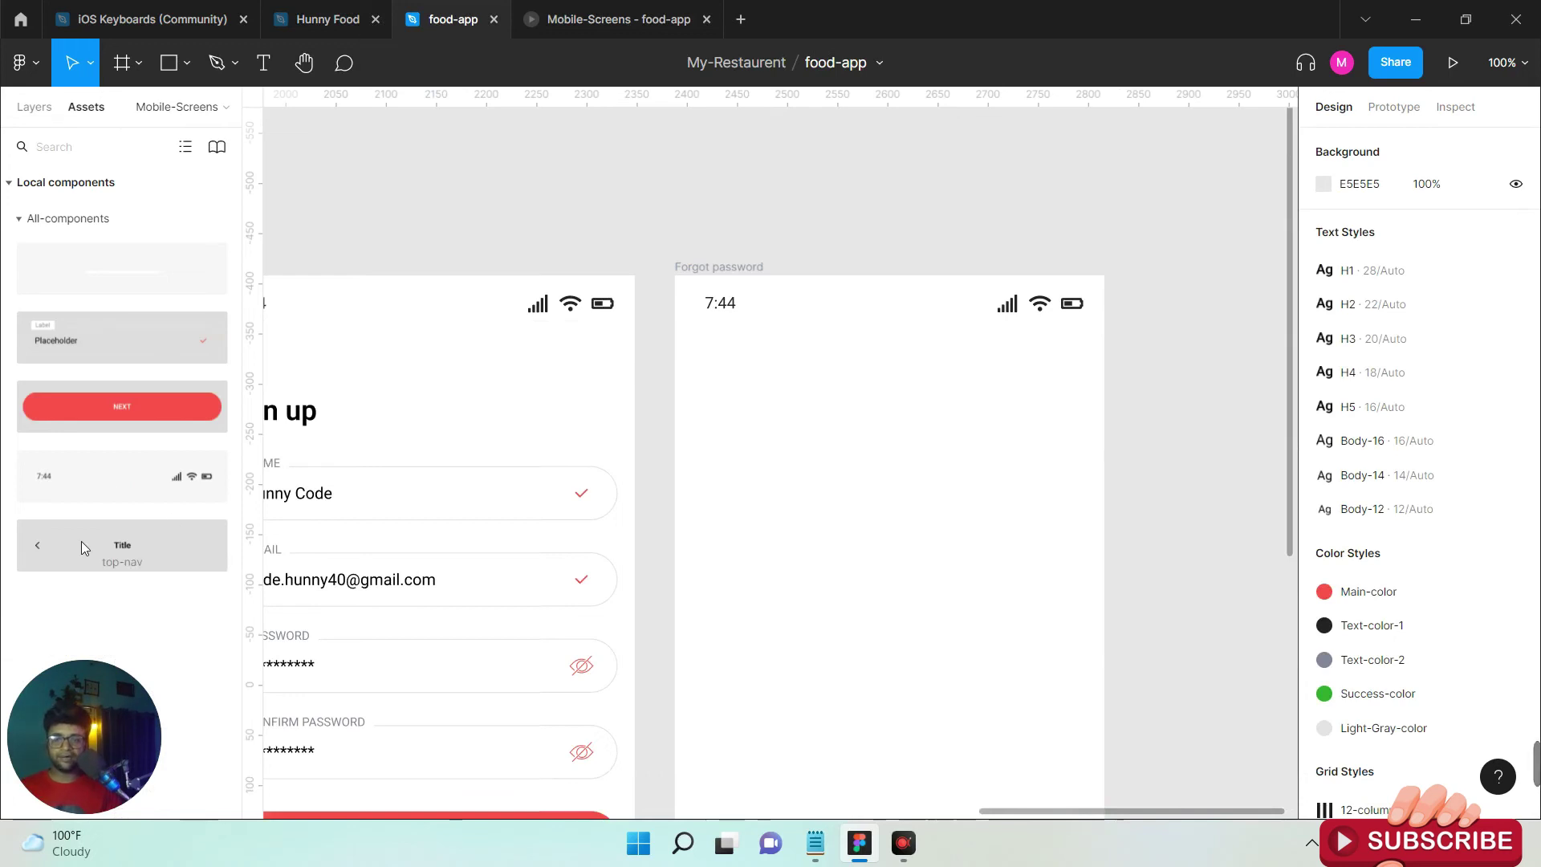
left_click_drag(80, 541, 890, 402)
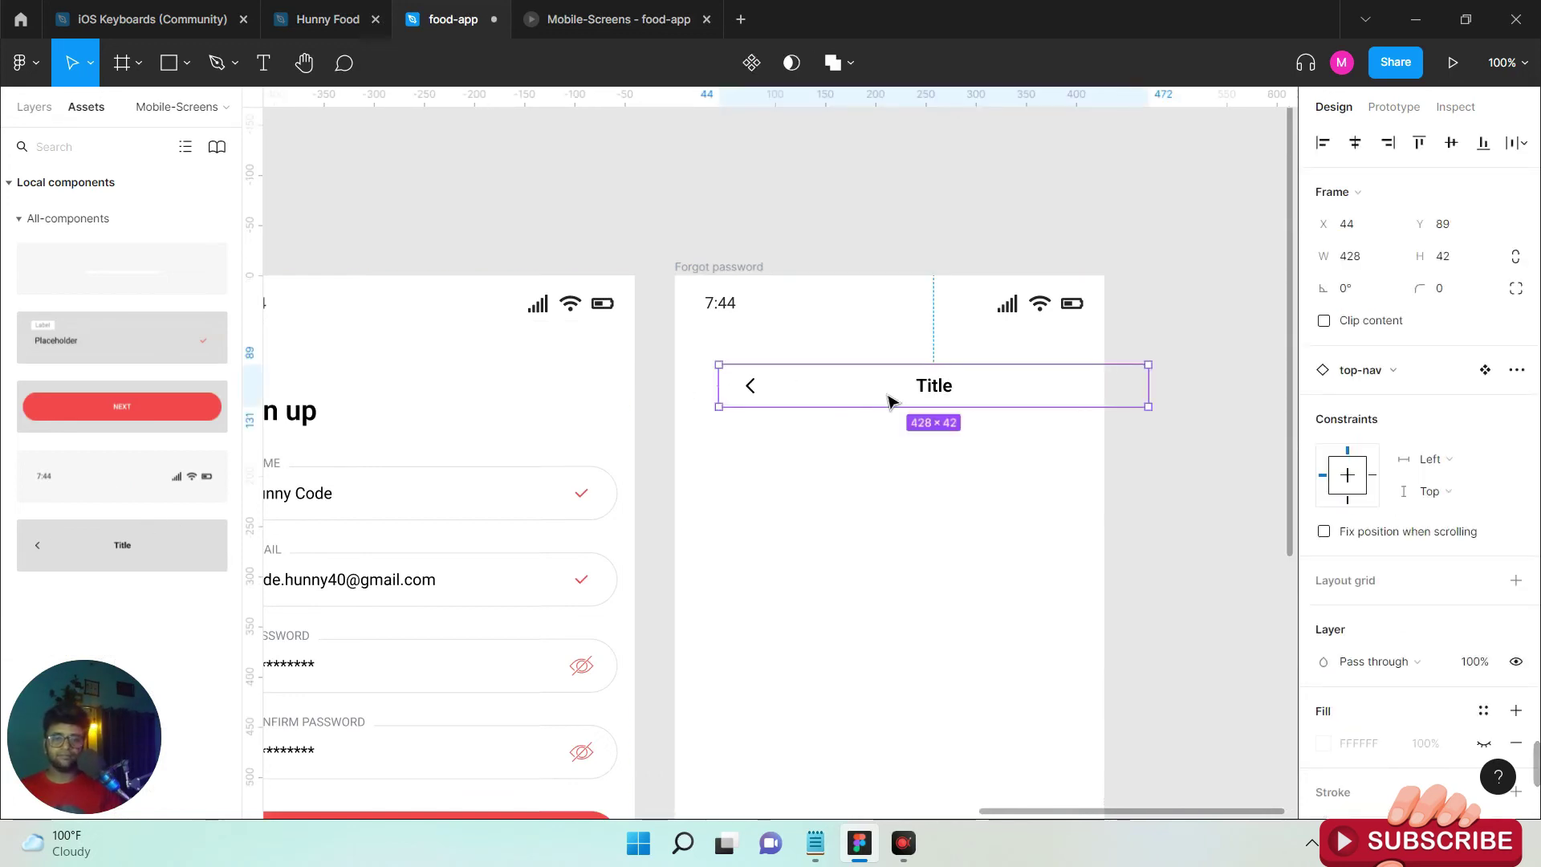
left_click(1350, 148)
- Move the top nav up so it sits just under the status bar
left_click(843, 314)
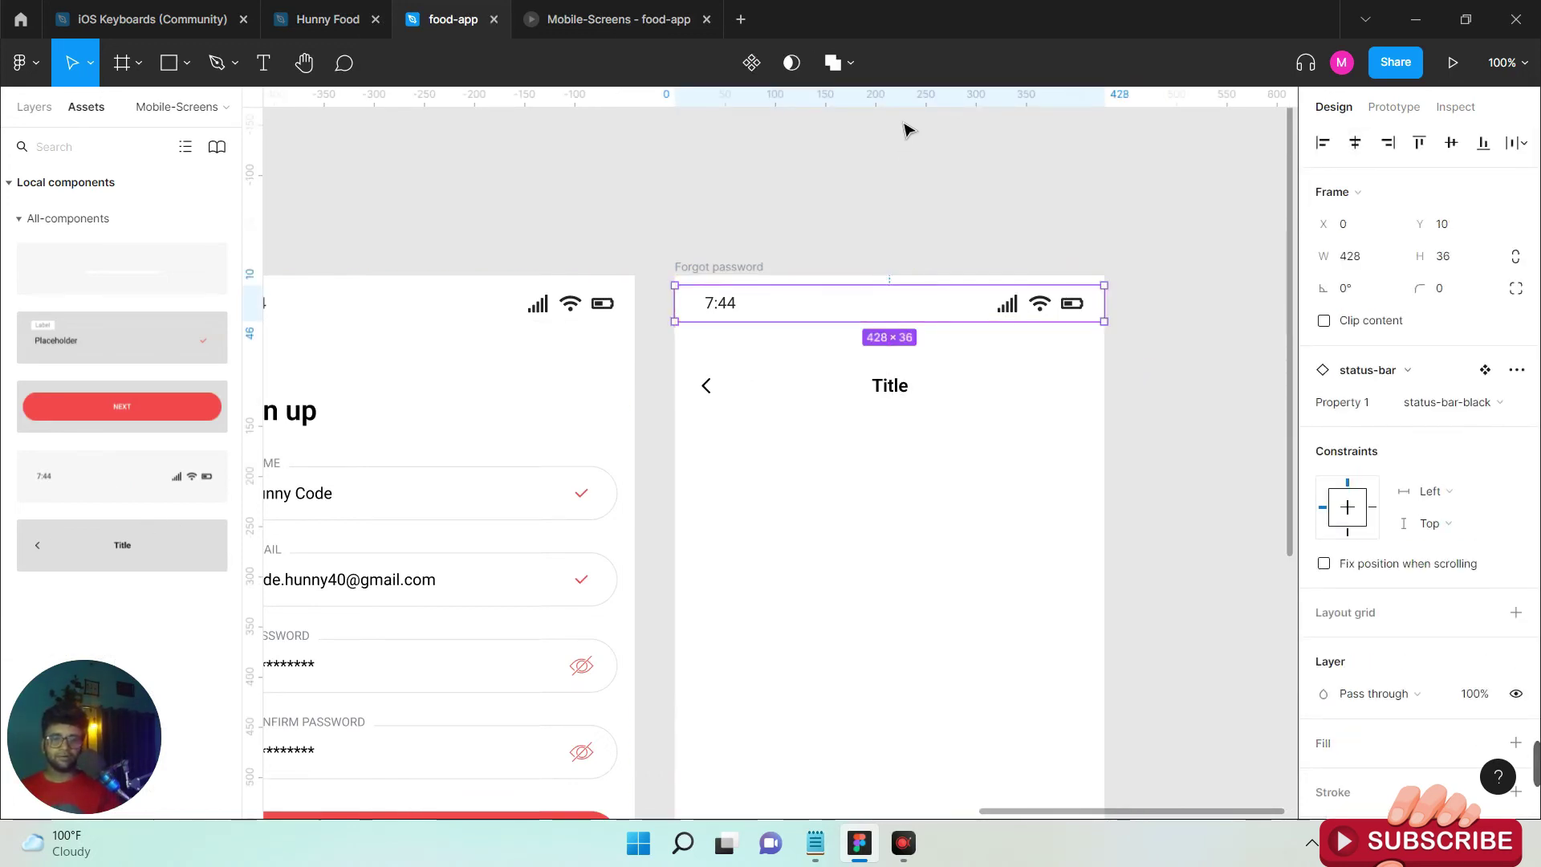
left_click(952, 381)
key("shift+Up")
key("shift+Up")
key("shift+Up")
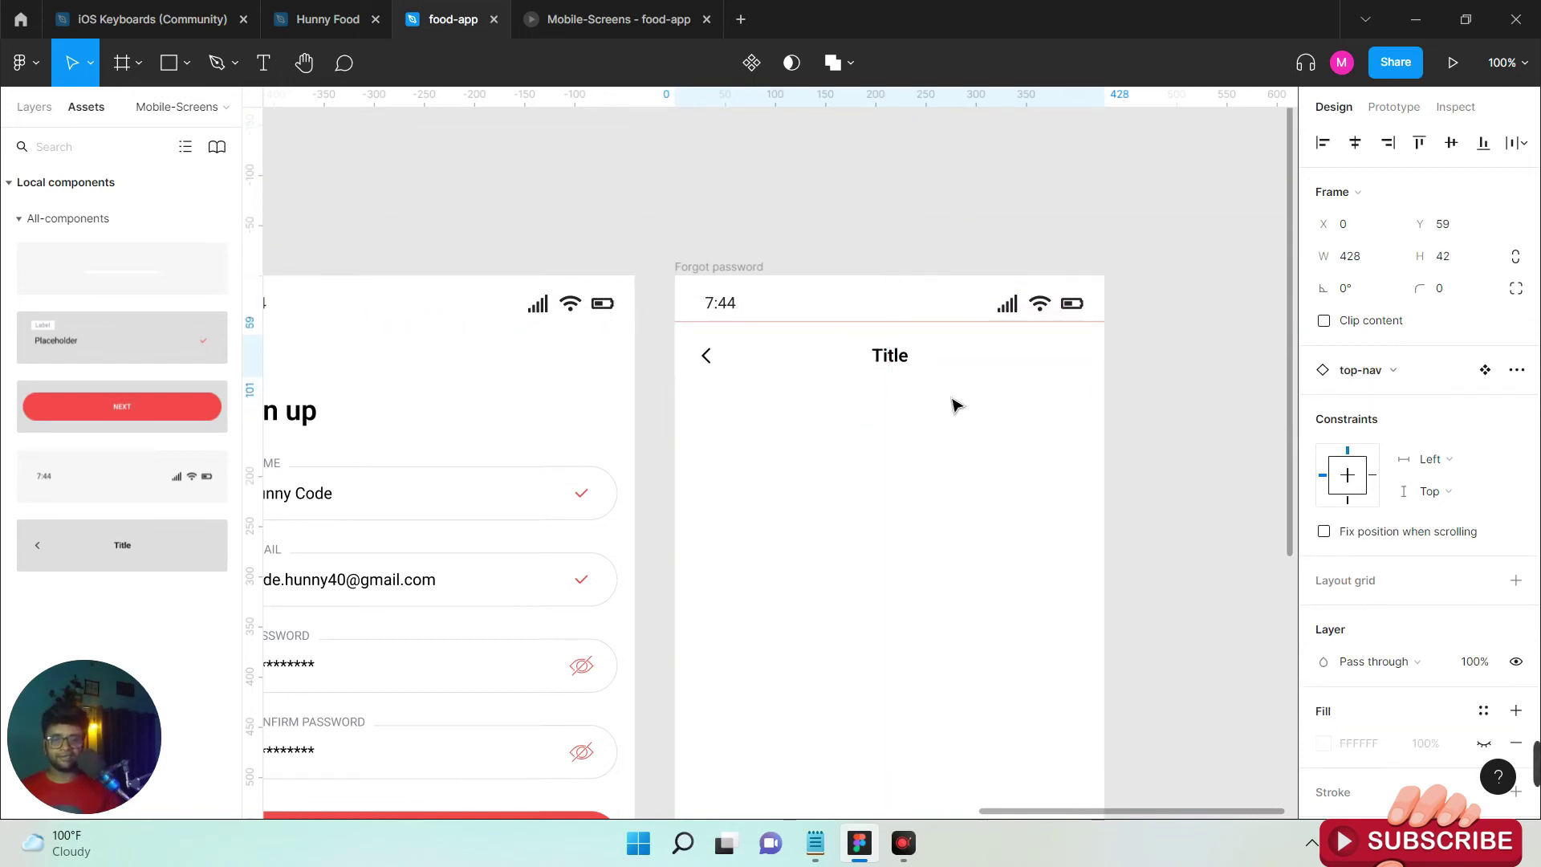
left_click_drag(963, 366, 966, 352)
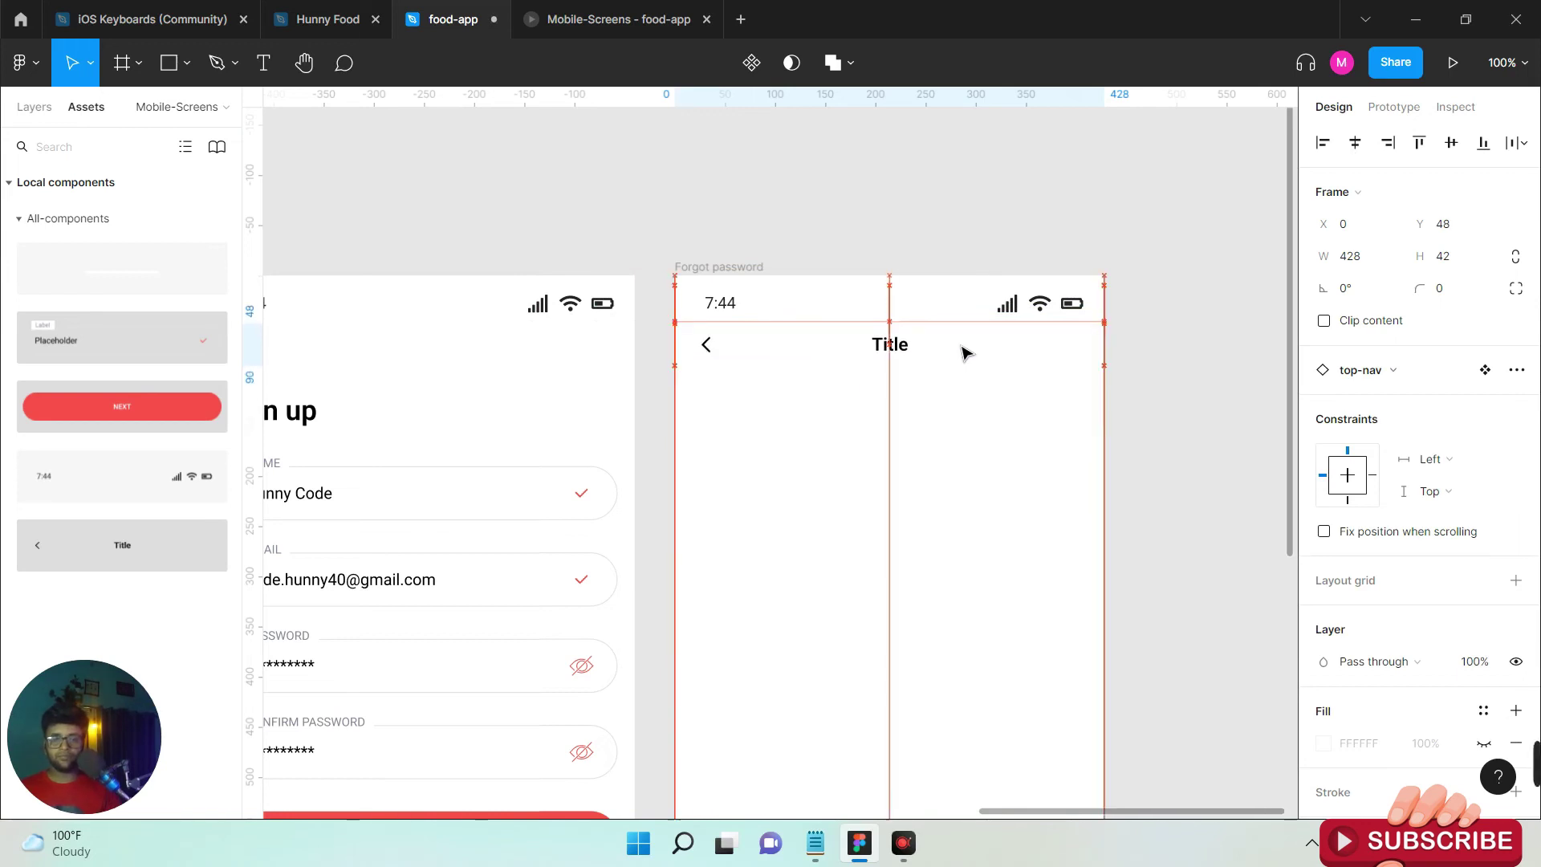
left_click_drag(966, 351, 964, 348)
left_click(1148, 341)
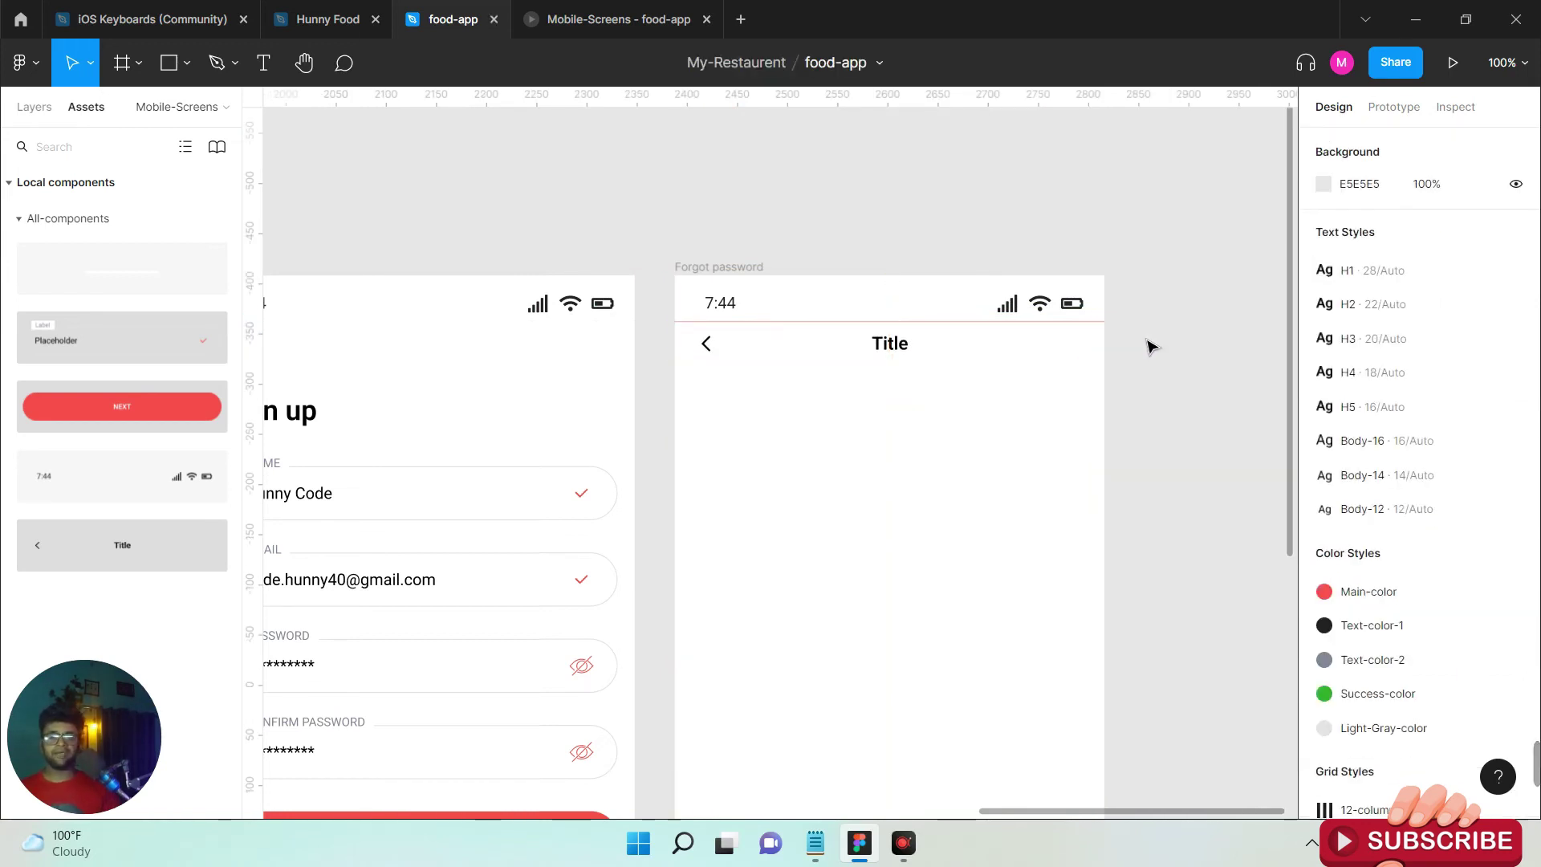
- Change the top nav's Title text to 'Forgot password'
left_click(328, 19)
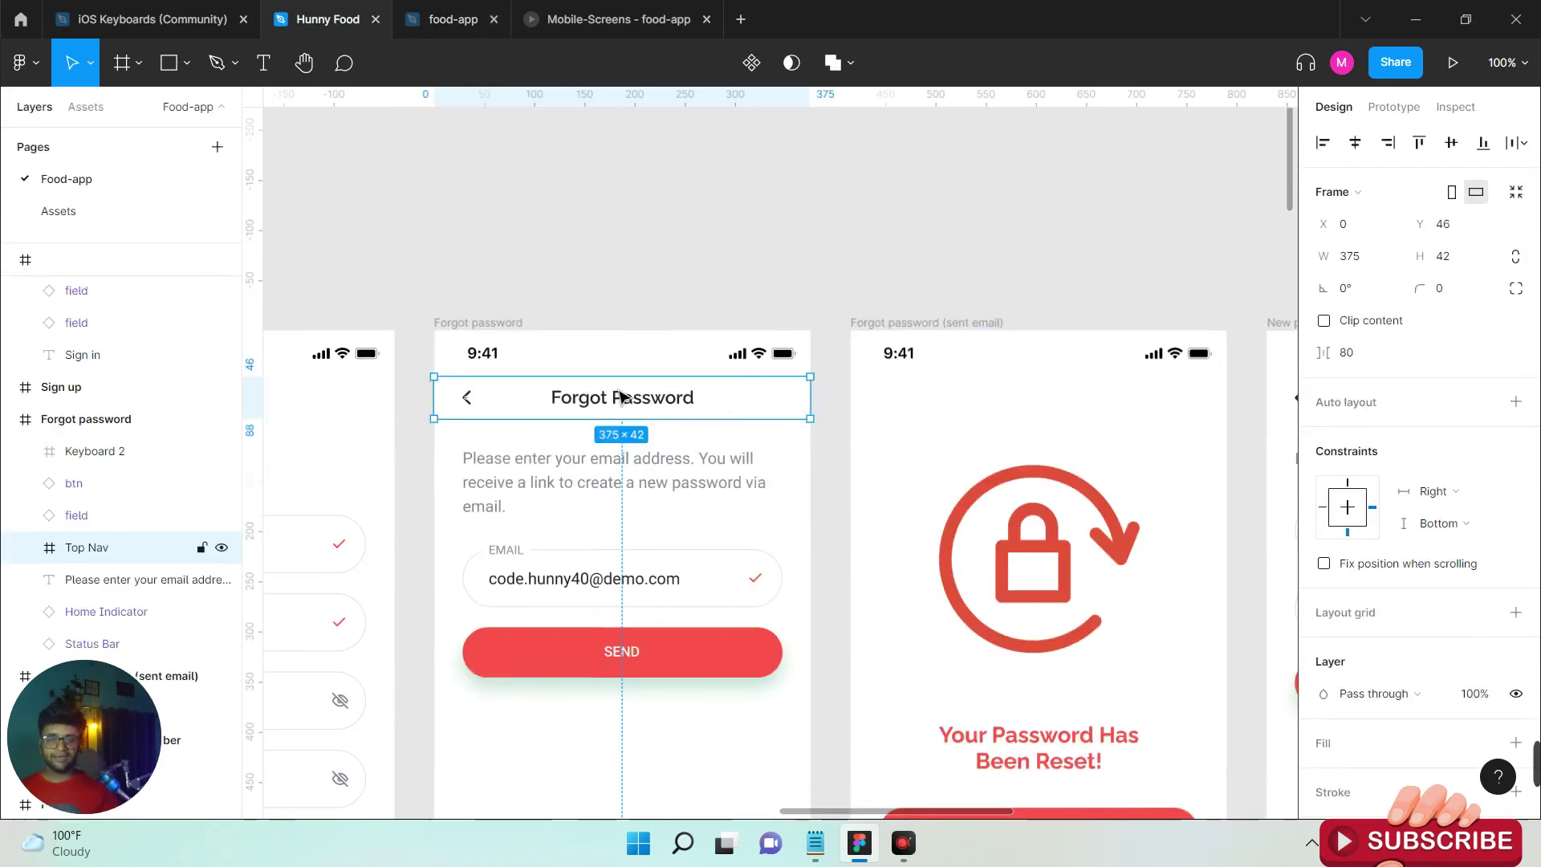
left_click(450, 20)
double_click(899, 353)
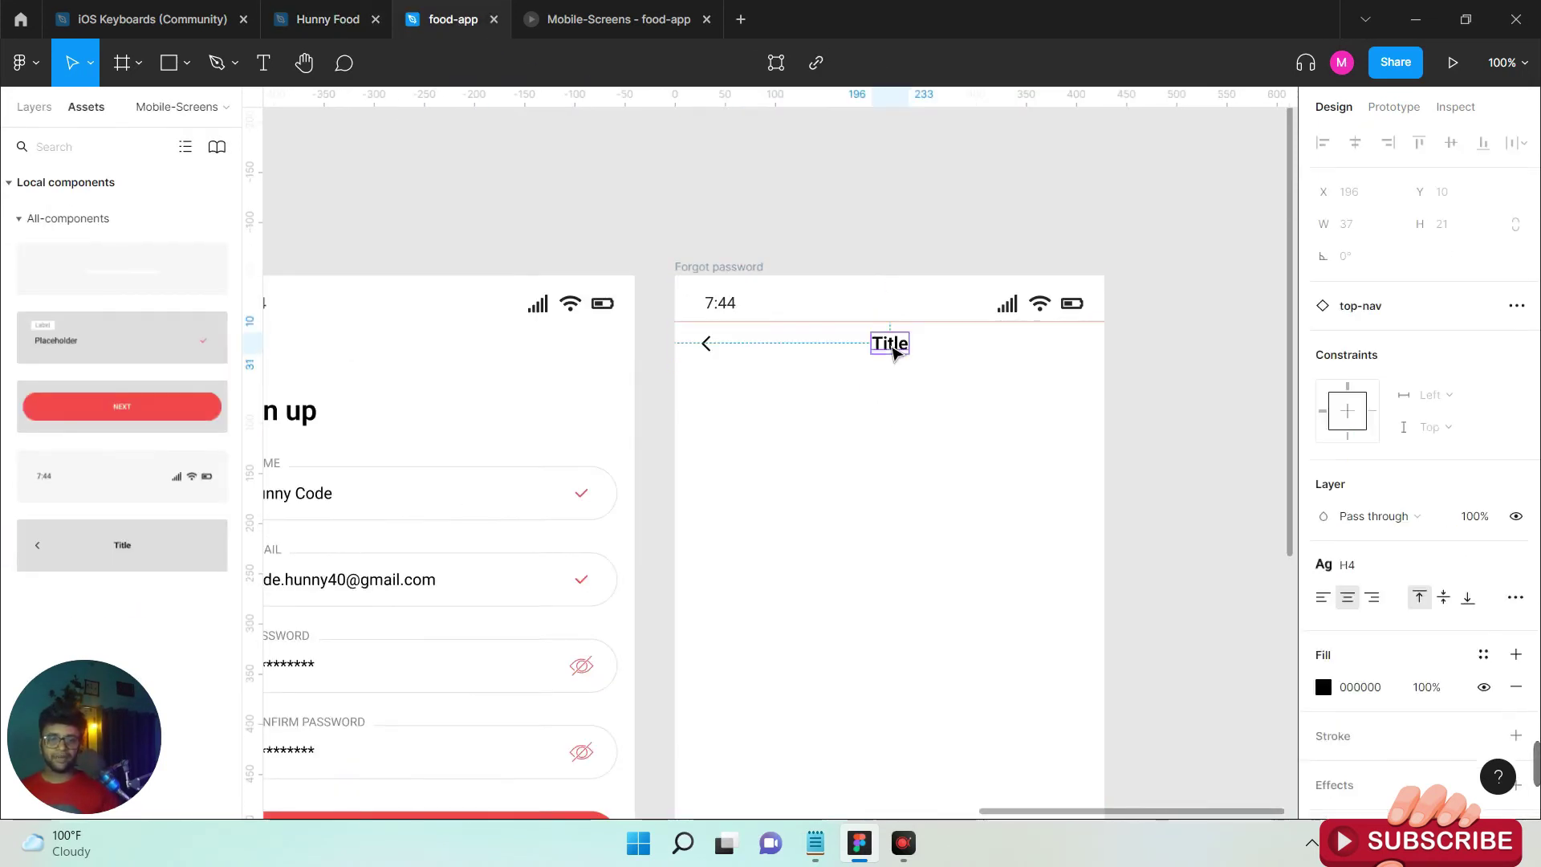
key("ctrl+v")
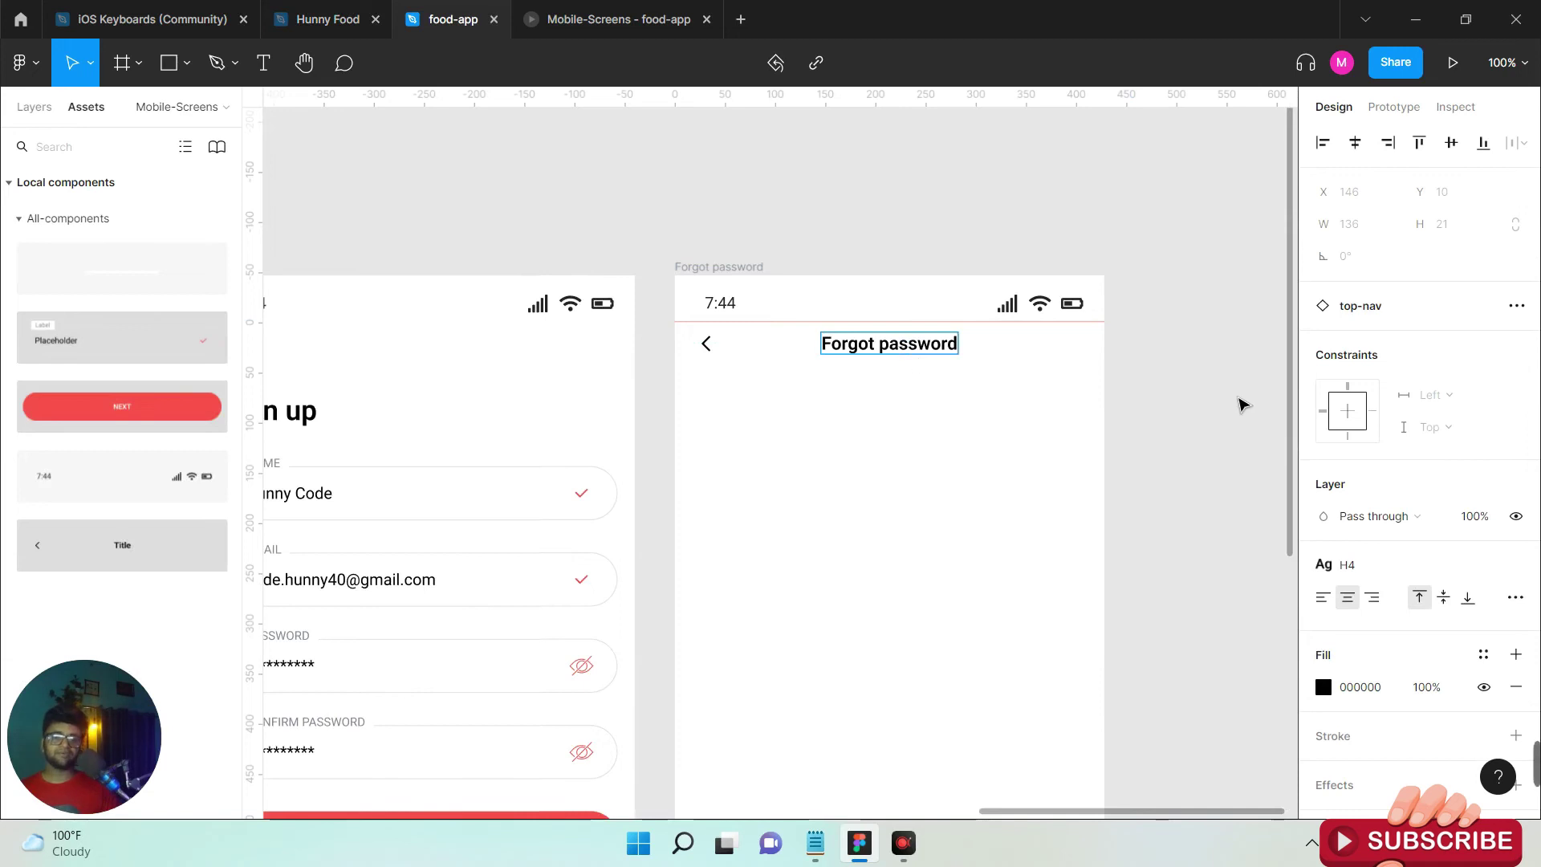
left_click(1242, 404)
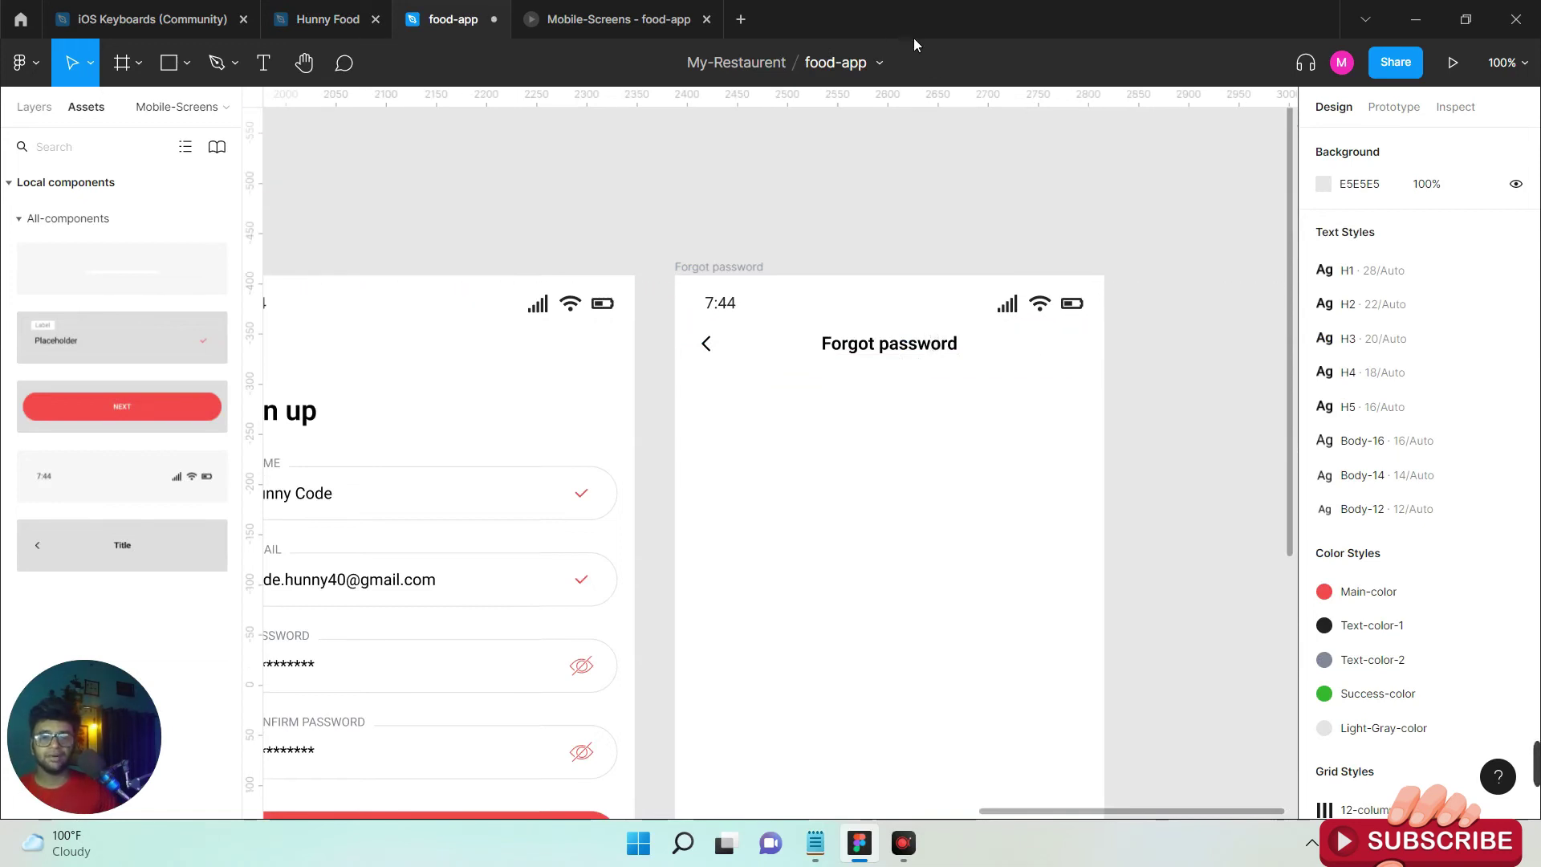
scroll(1162, 482, "down", 2)
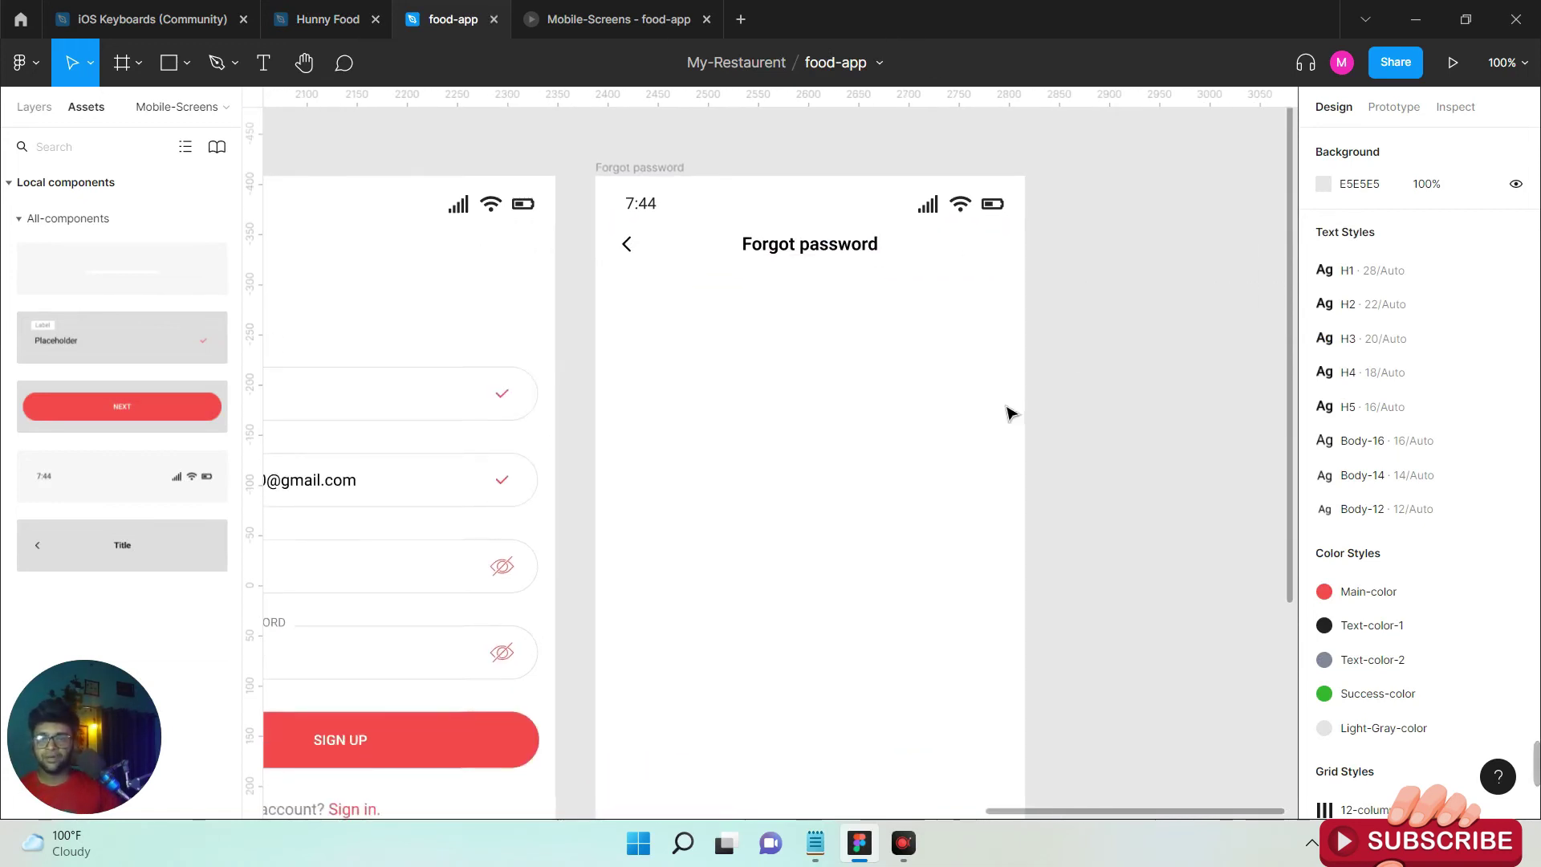
left_click(338, 22)
- Copy the email-instructions sentence from the notes and zoom in on the header with grids shown
left_click(692, 473)
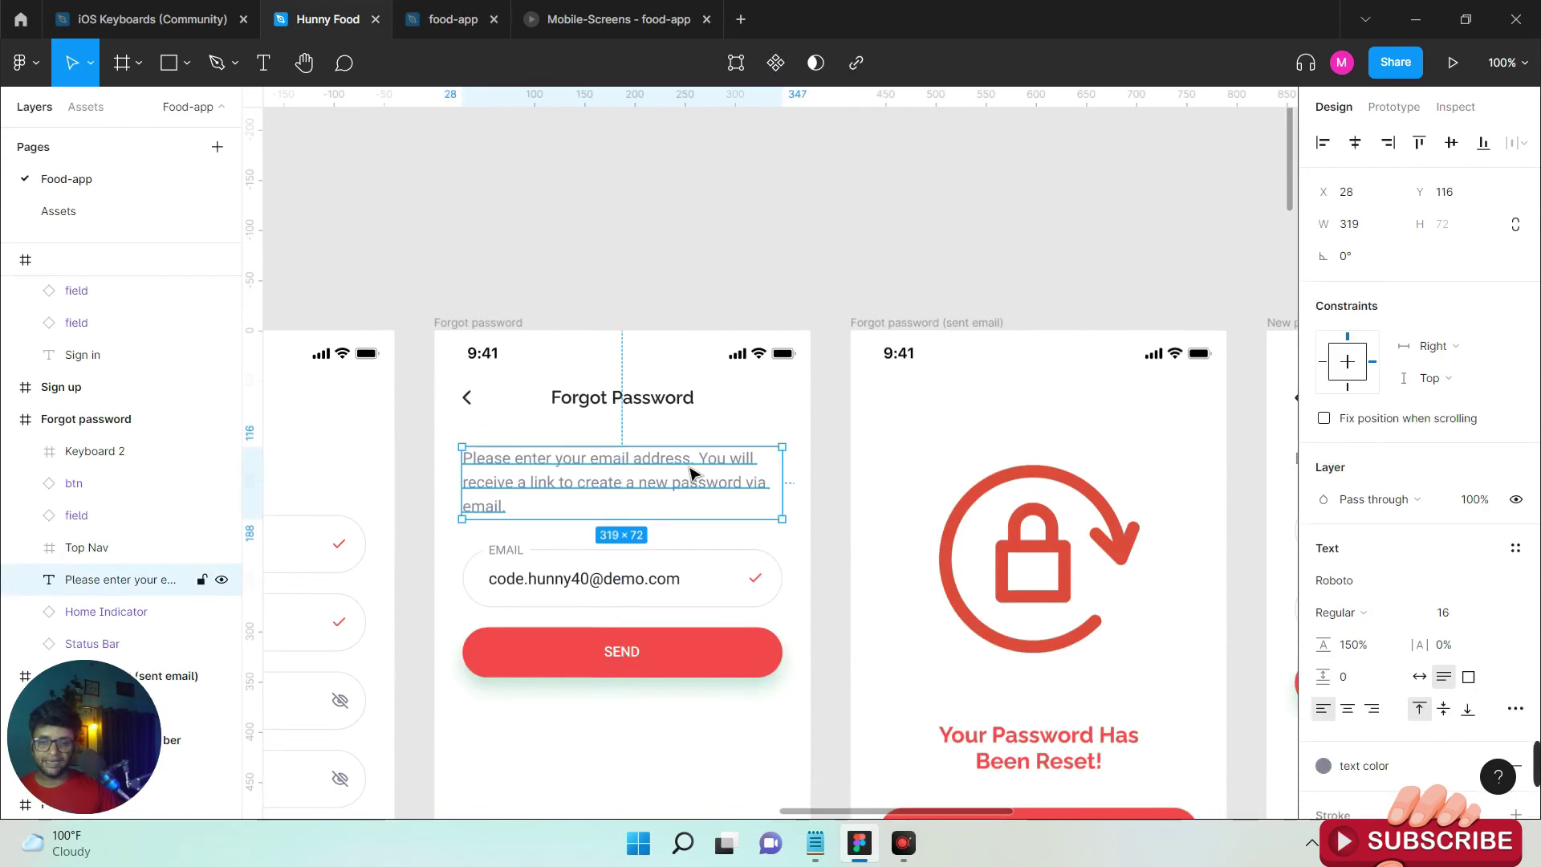
left_click(816, 843)
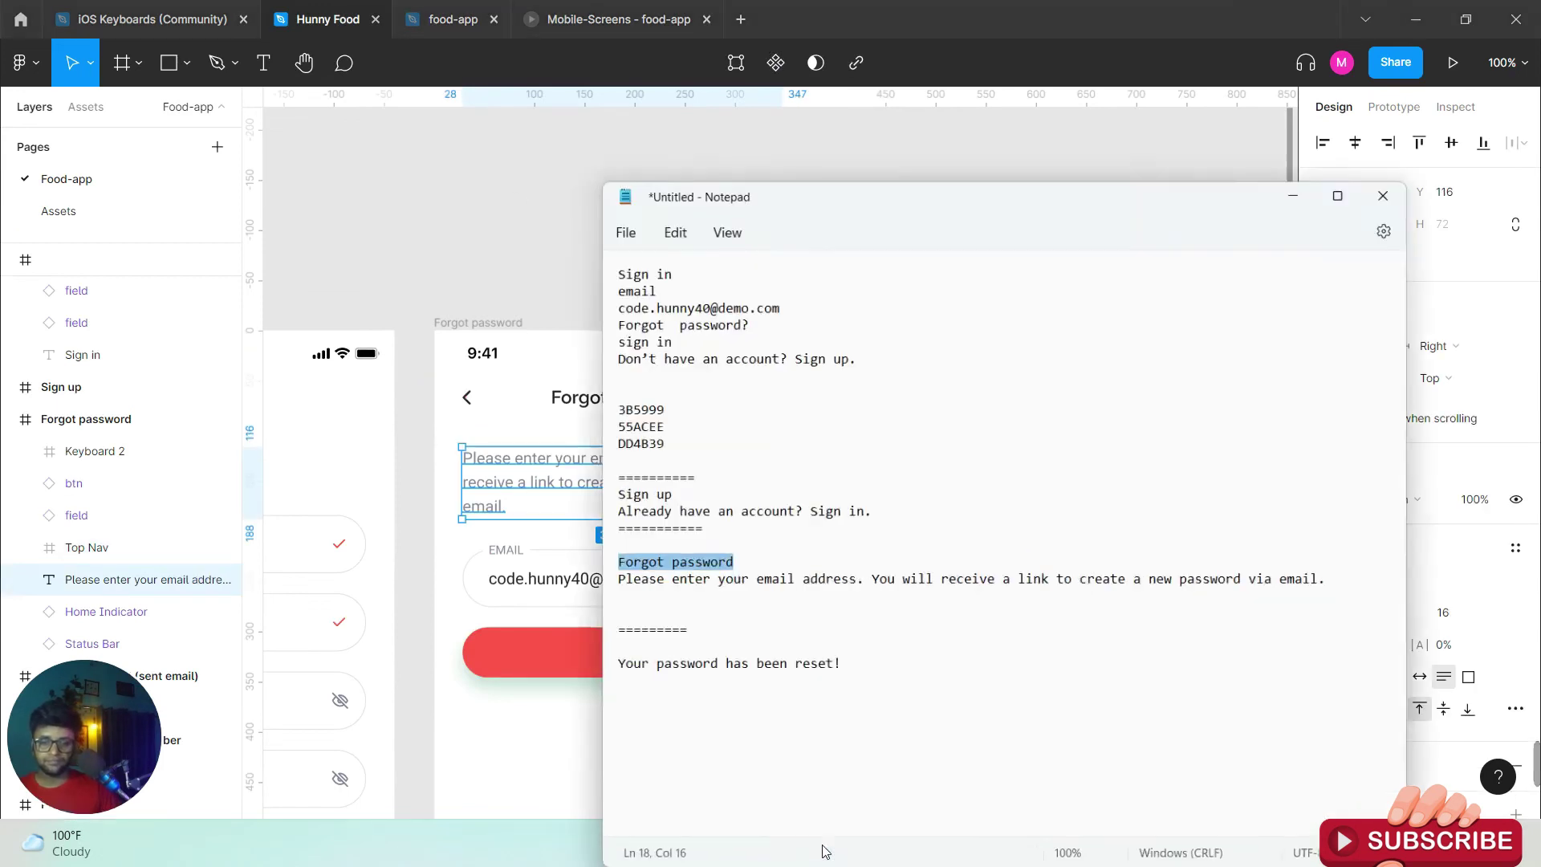
left_click_drag(1352, 568, 619, 584)
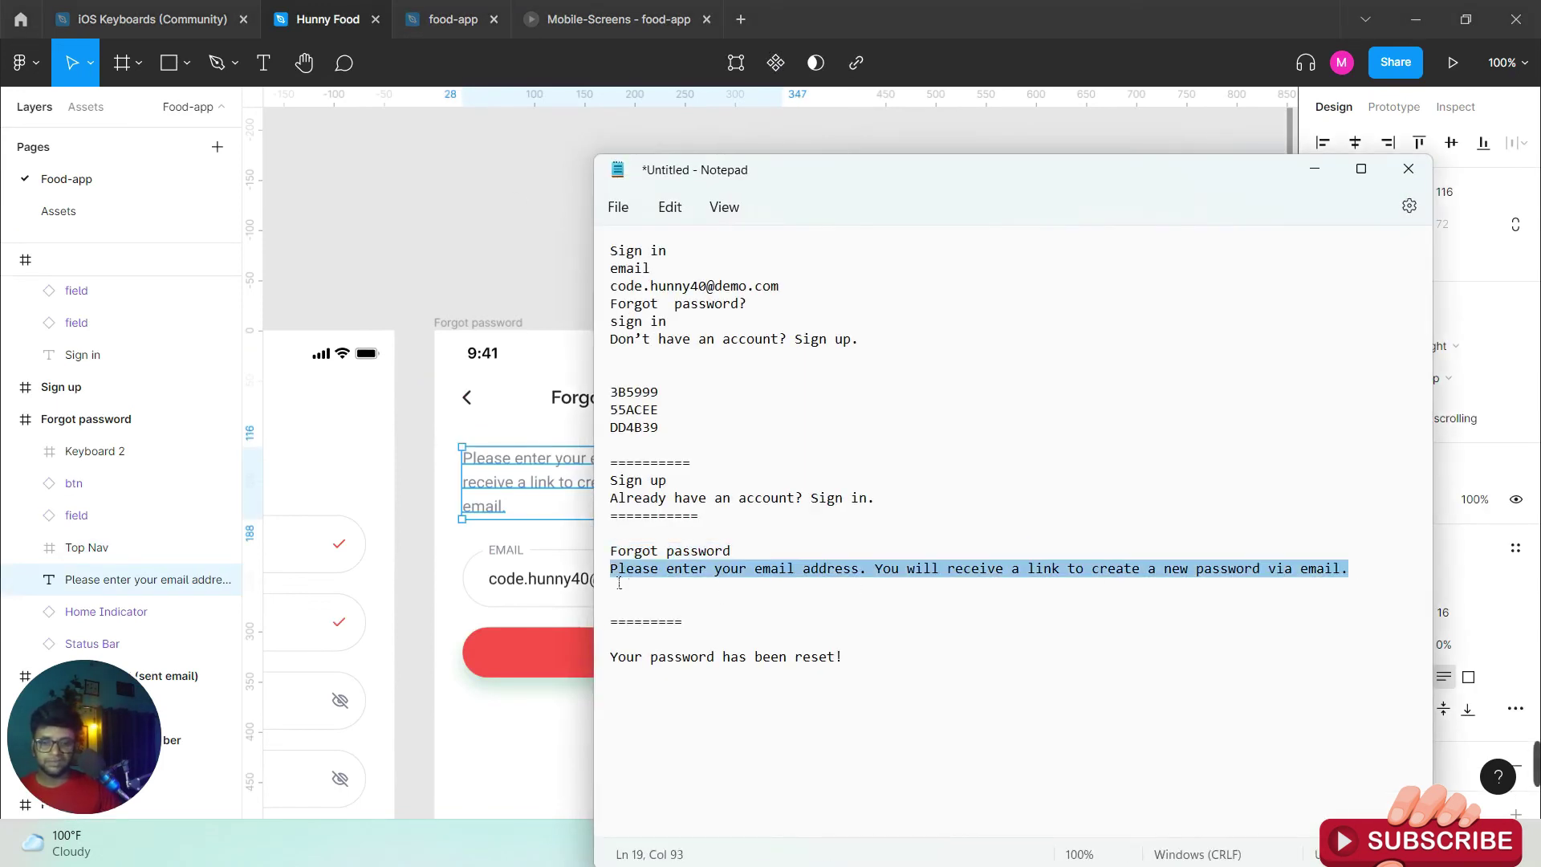
left_click(1315, 169)
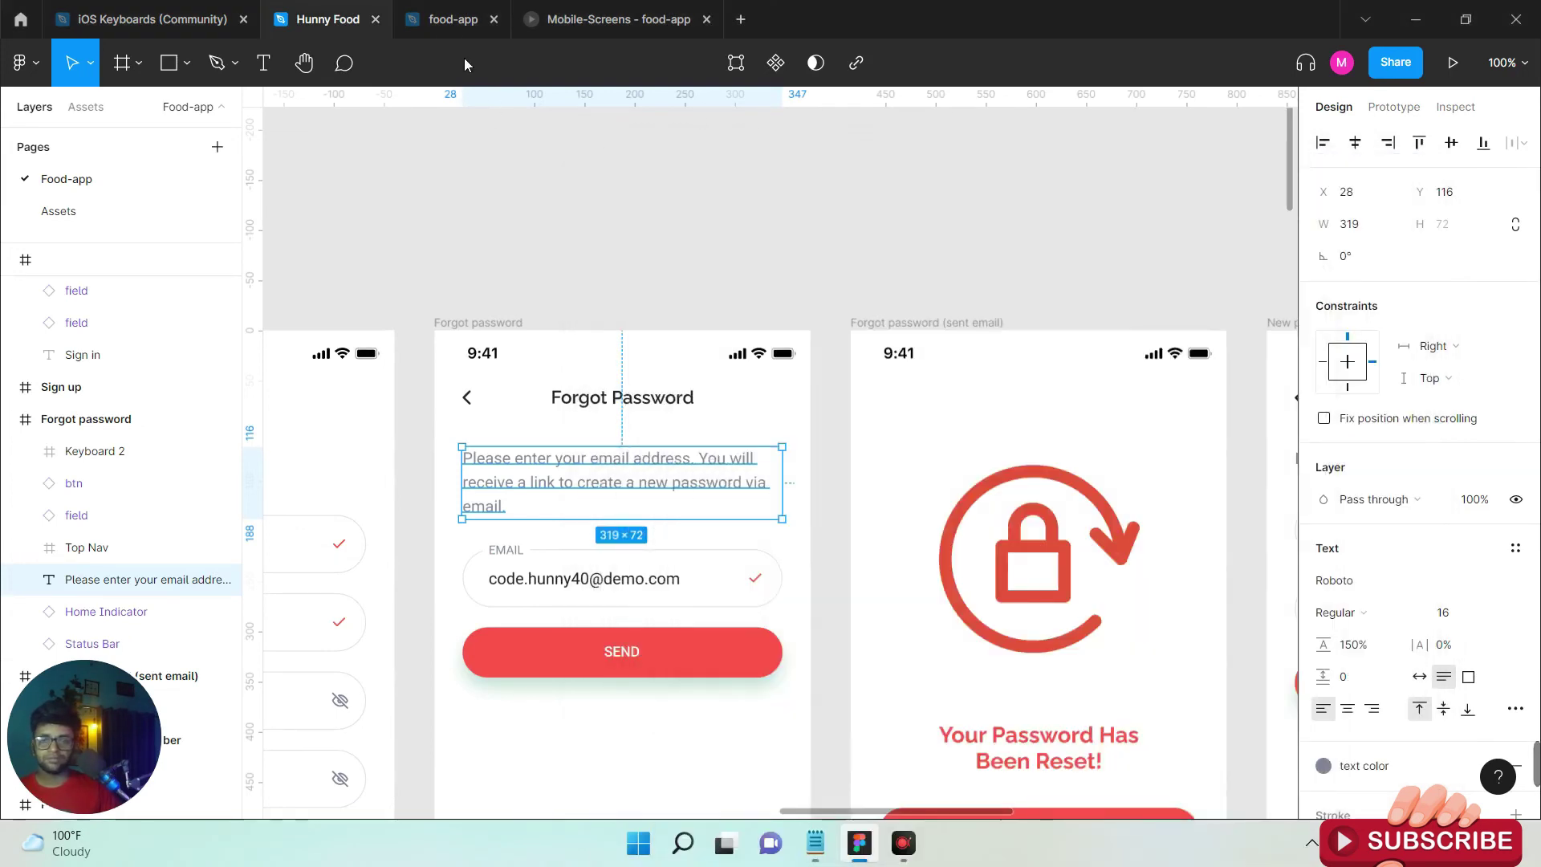
left_click(453, 19)
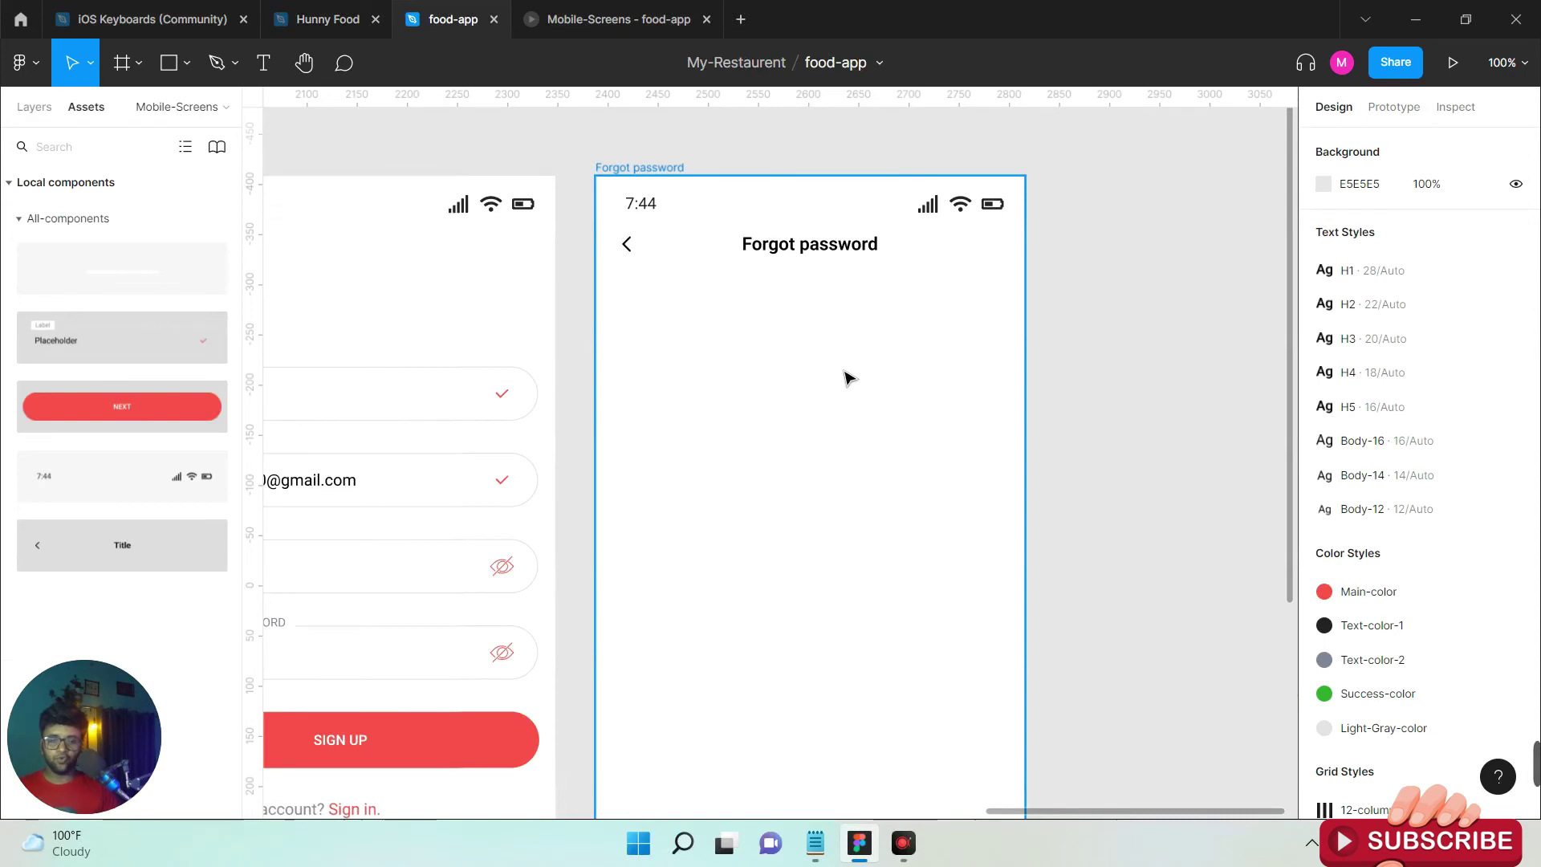
key("shift+g")
scroll(465, 262, "up", 3, "ctrl")
left_click_drag(619, 319, 786, 534)
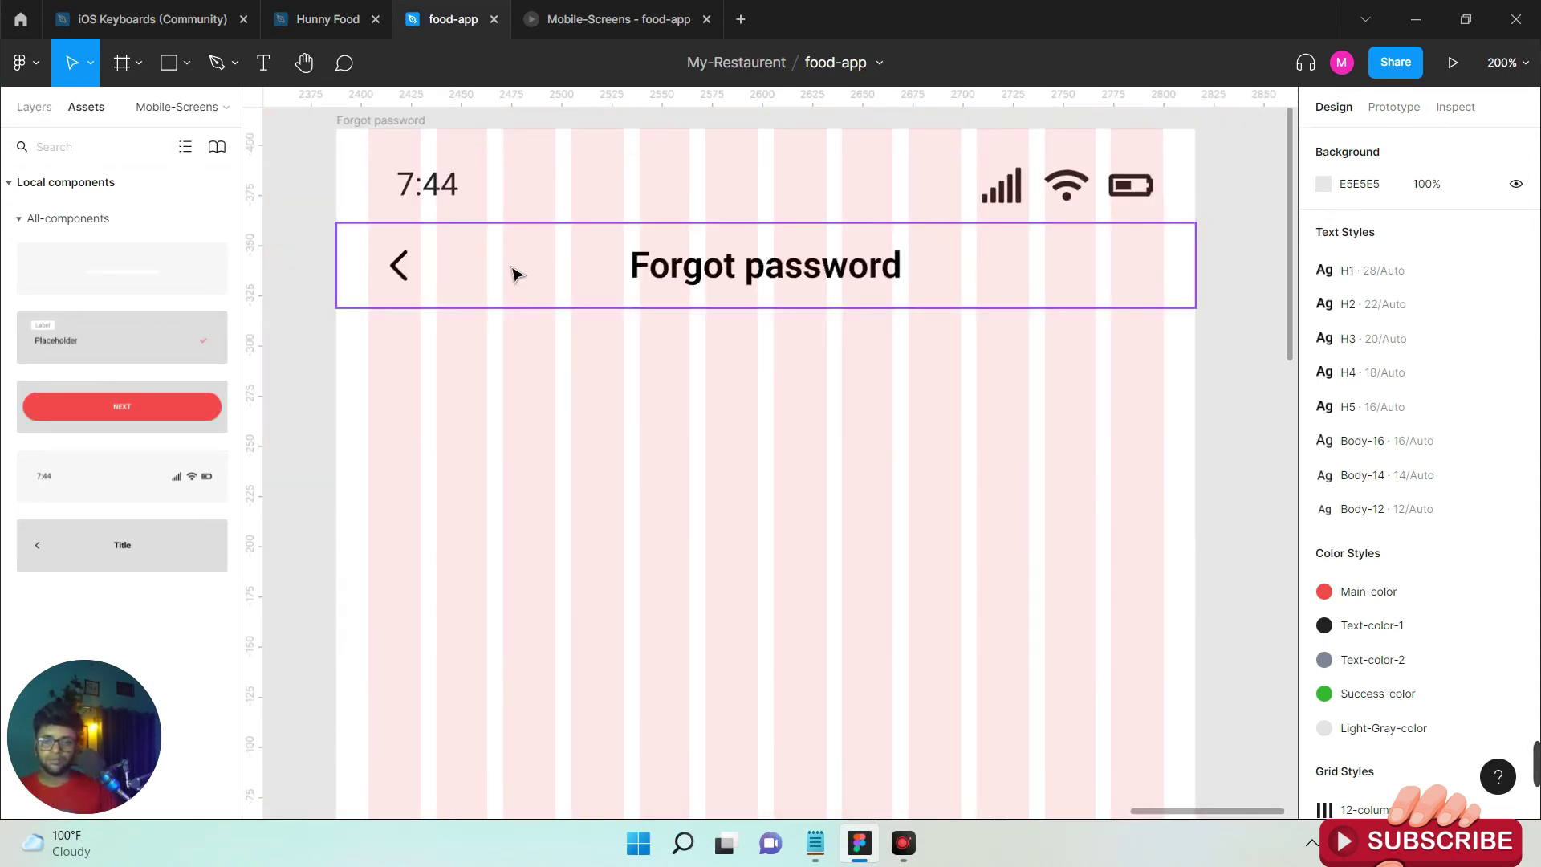
- Create a text box below the heading, paste the instructions sentence and left-align it
key("t")
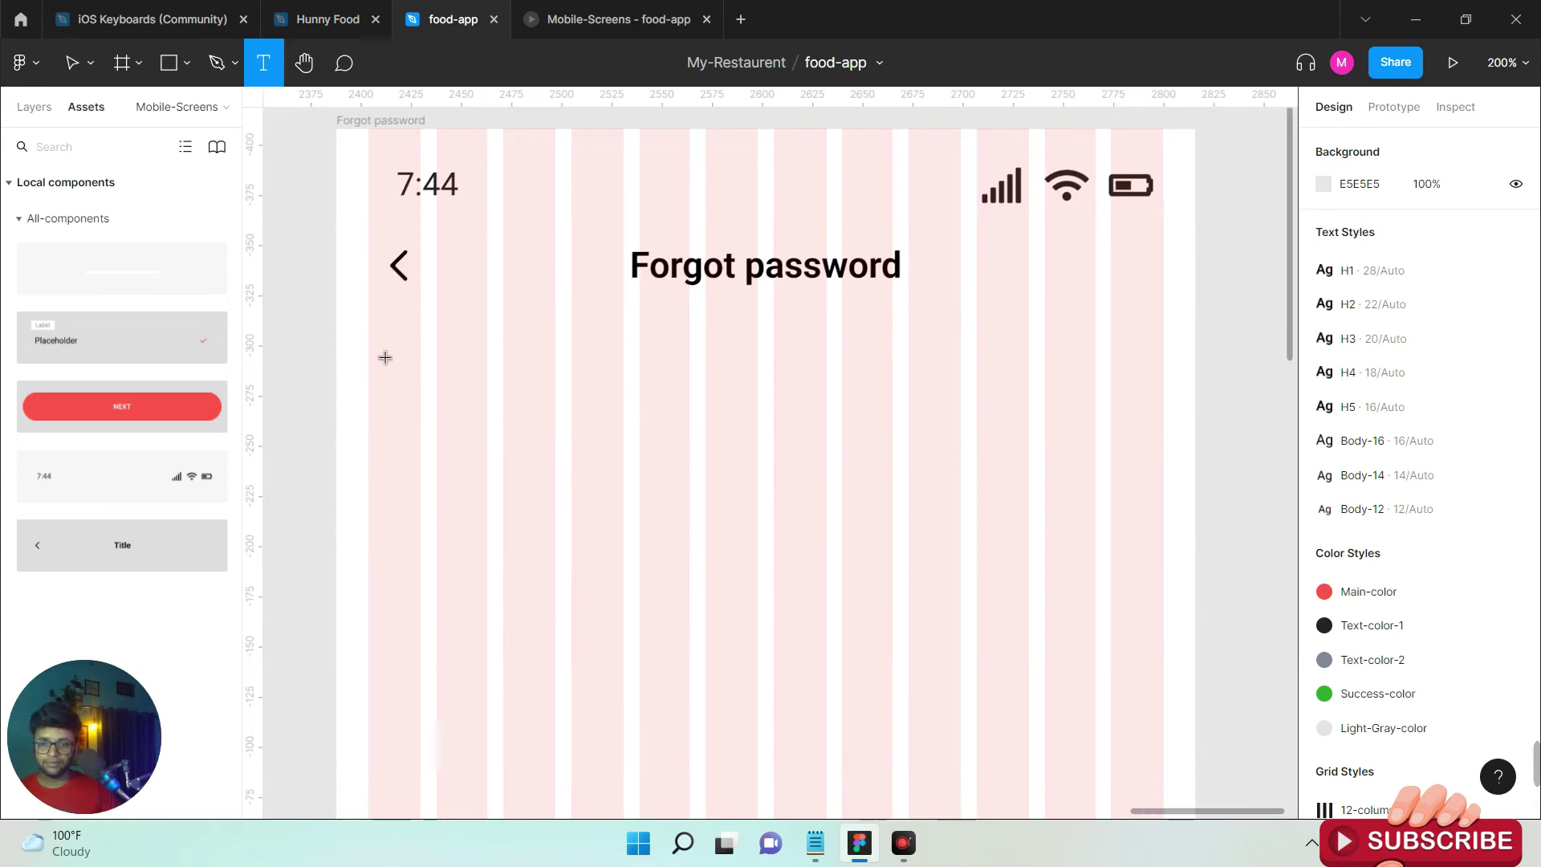
left_click_drag(369, 341, 1166, 525)
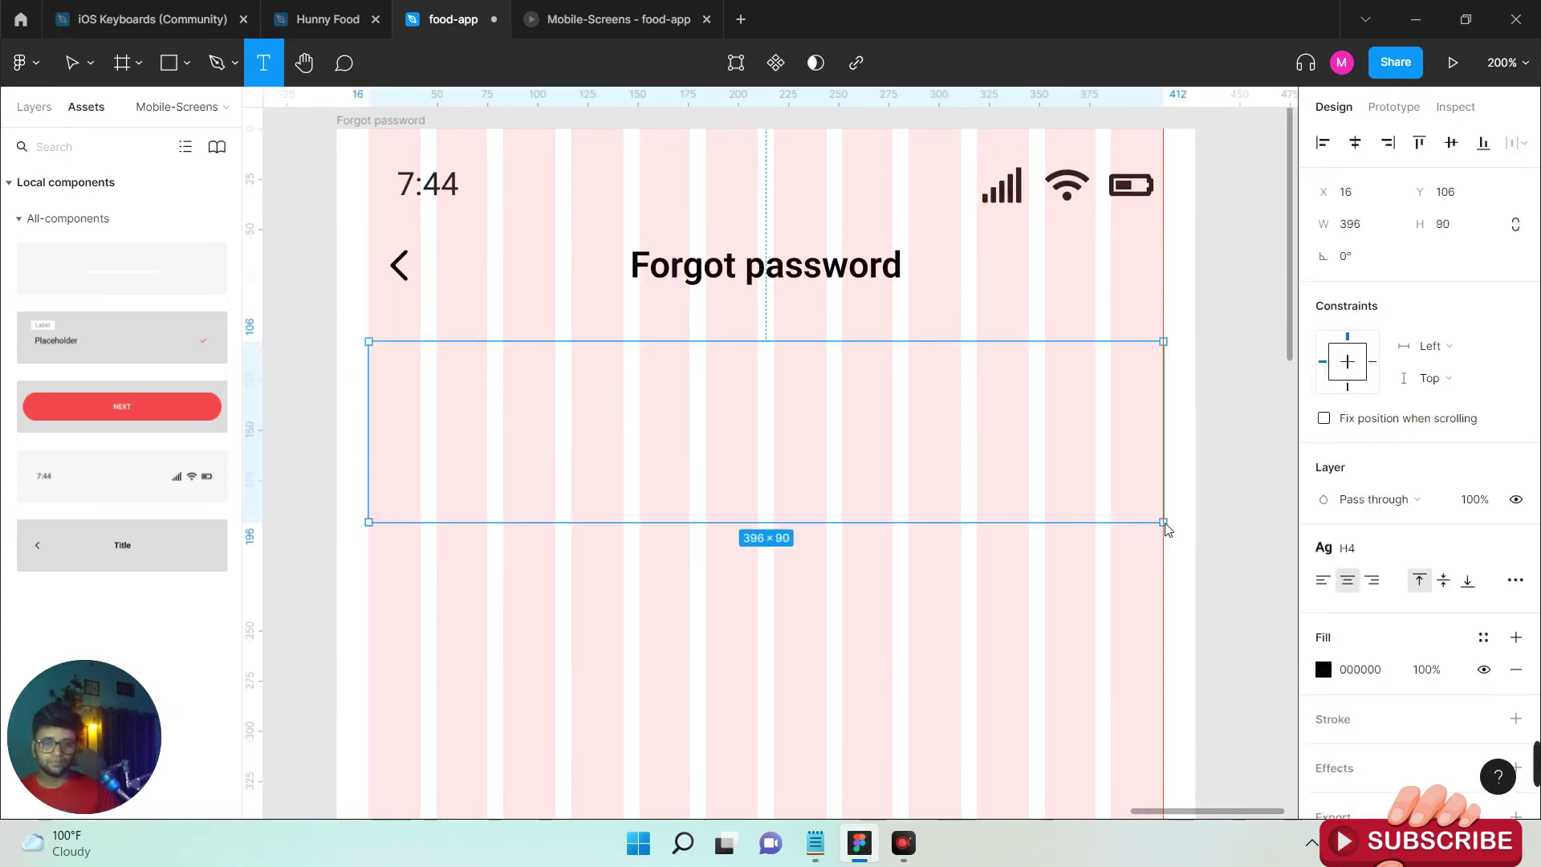
key("ctrl+v")
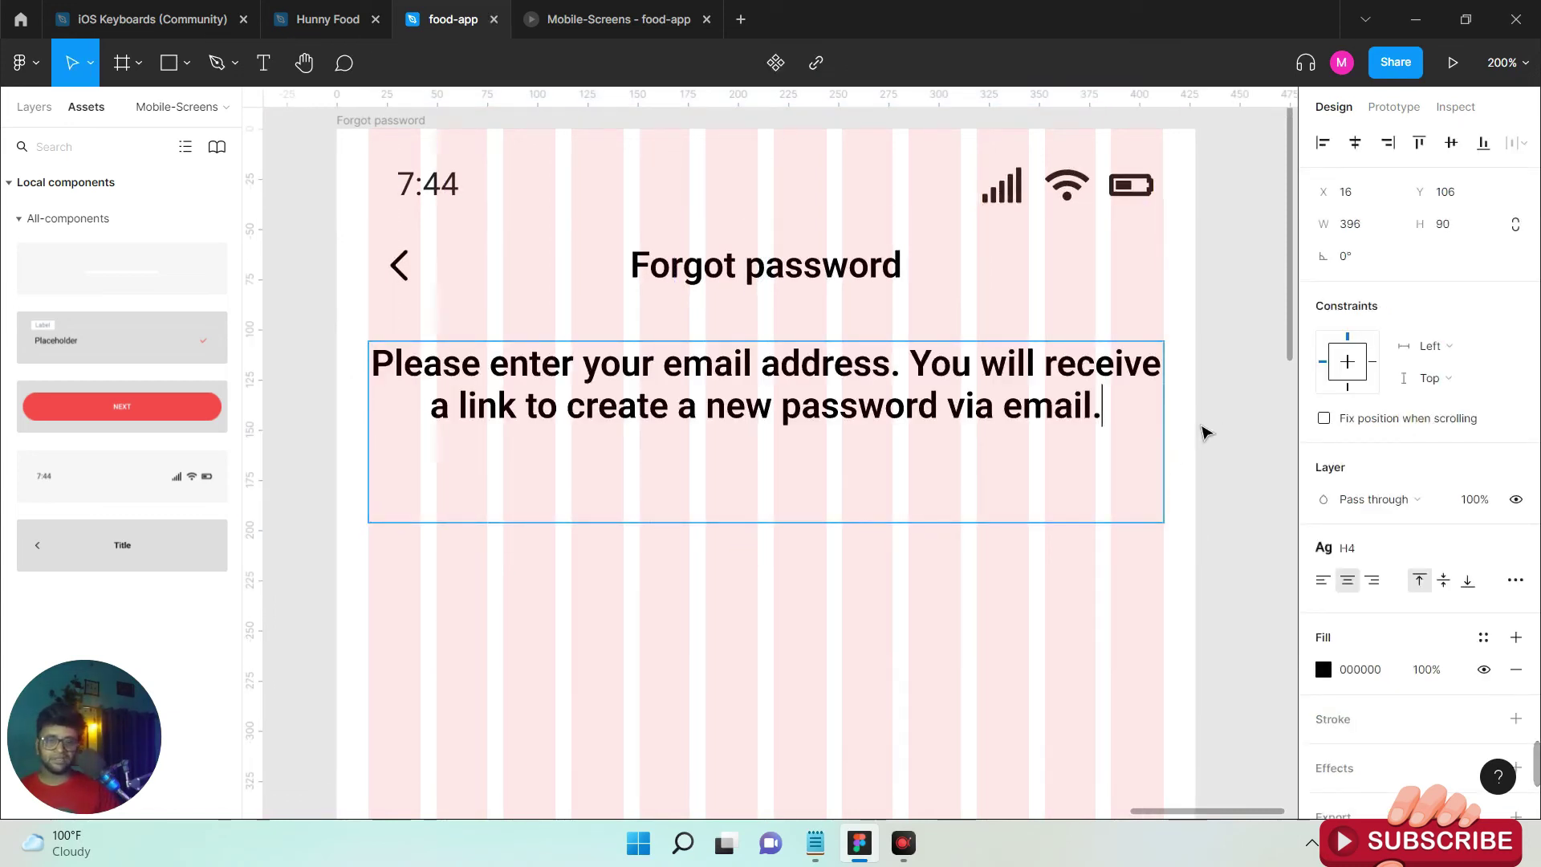
key("ctrl+a")
left_click(1326, 590)
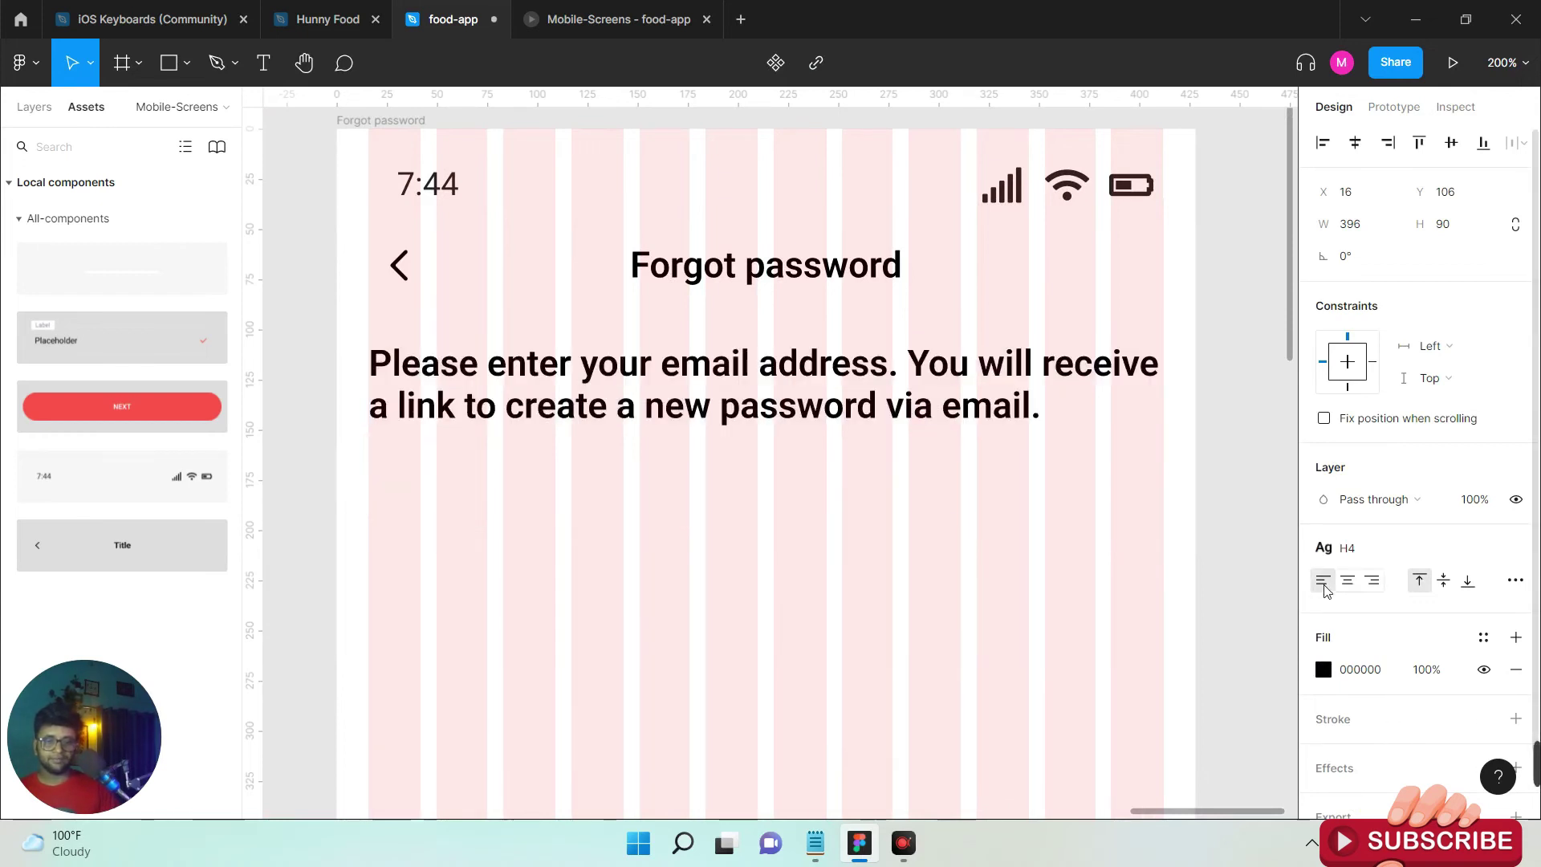
key("ctrl+a")
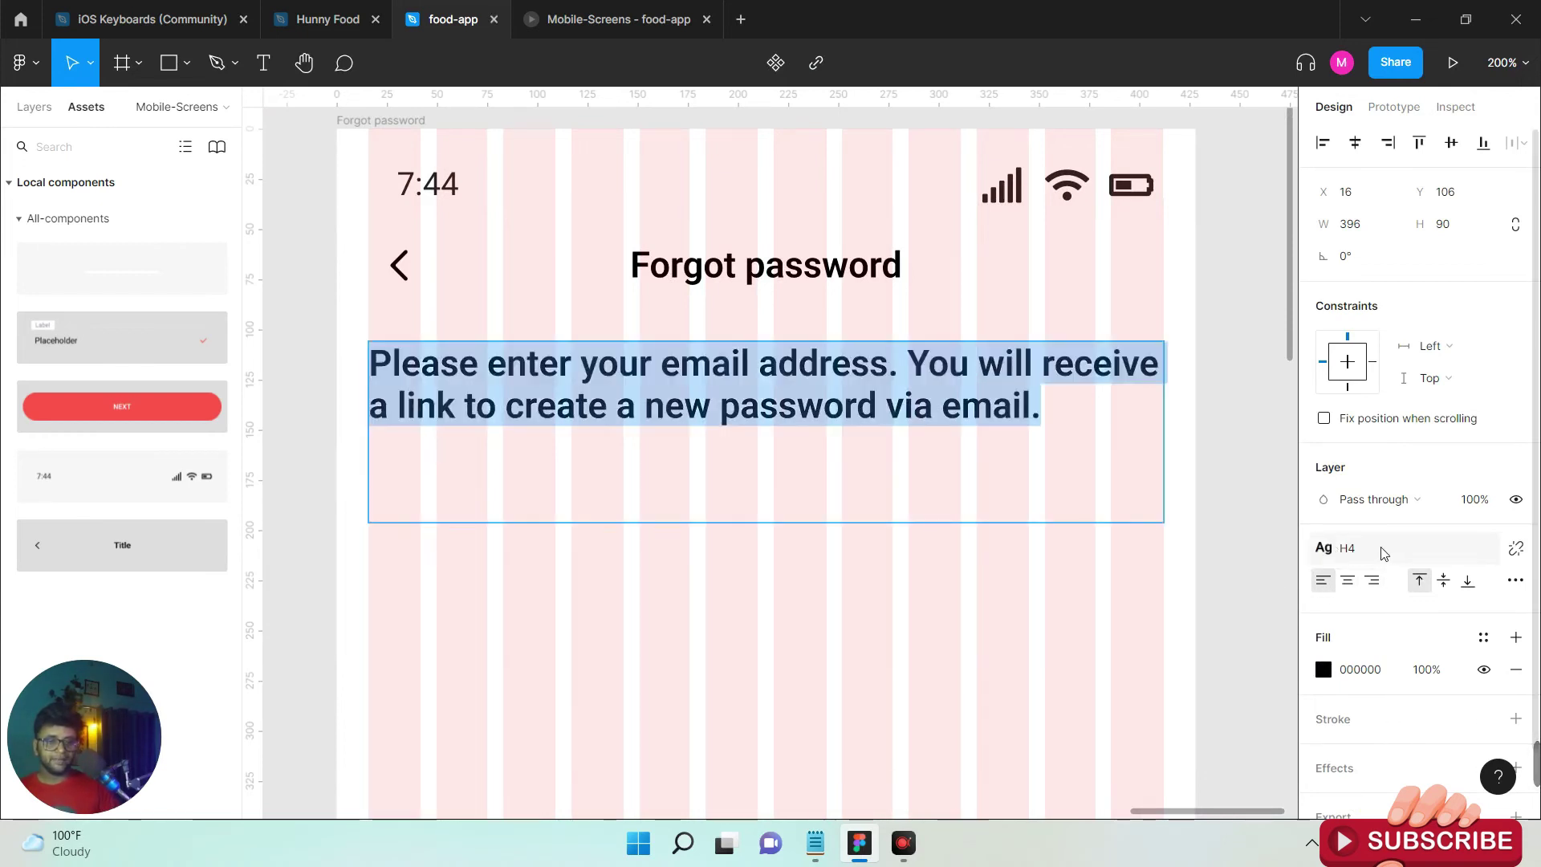
- Detach the H4 style and set the paragraph to 16 Regular with 150% line height
left_click(1516, 552)
left_click(1445, 613)
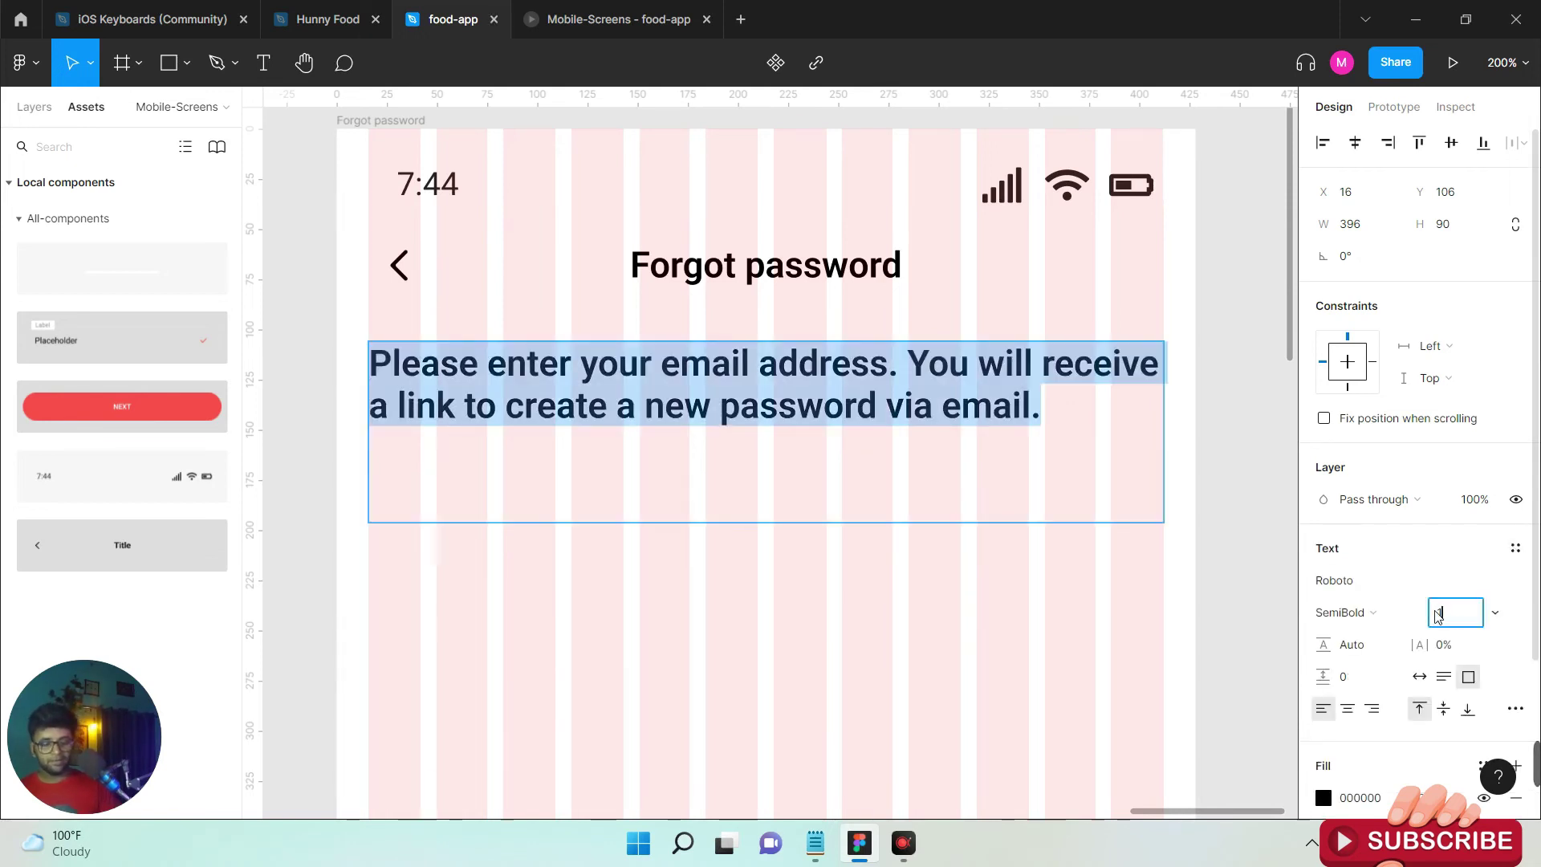
type("6")
key("Return")
left_click(1393, 615)
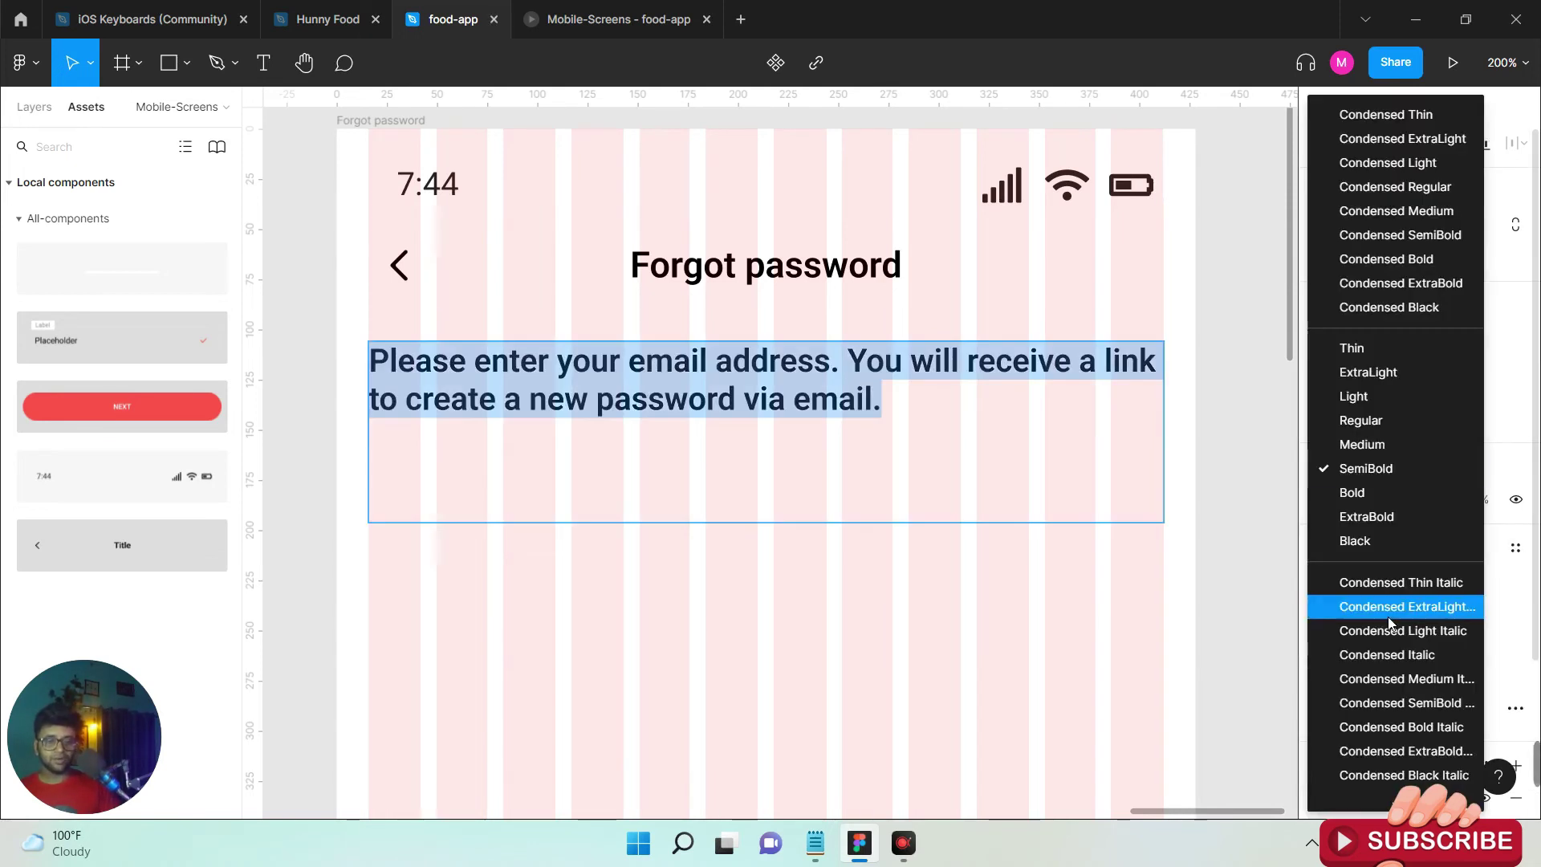
key("Return")
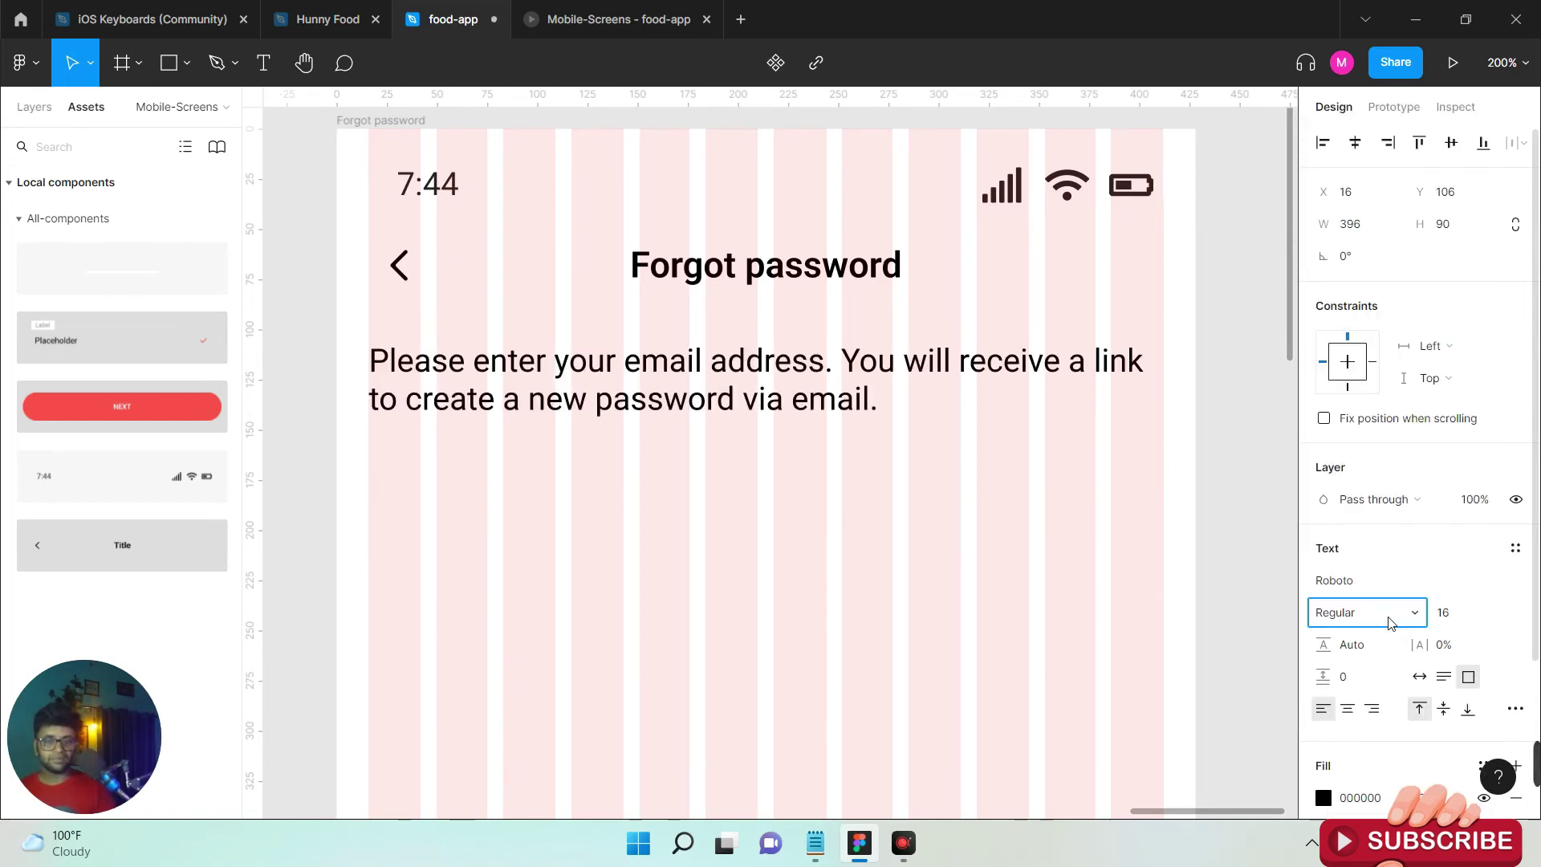
left_click(1380, 652)
type("150")
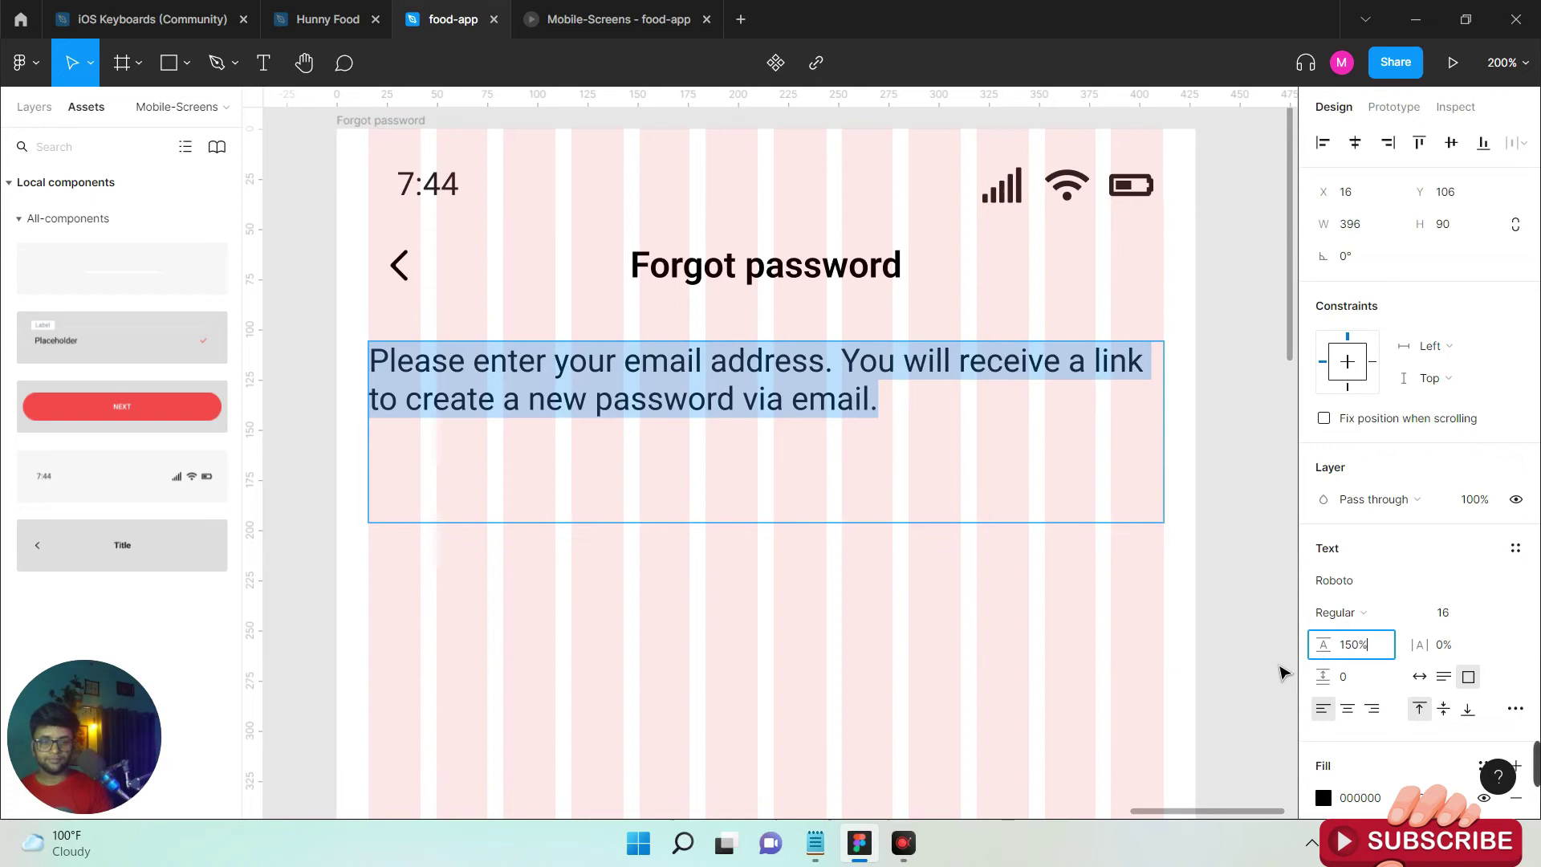
key("Return")
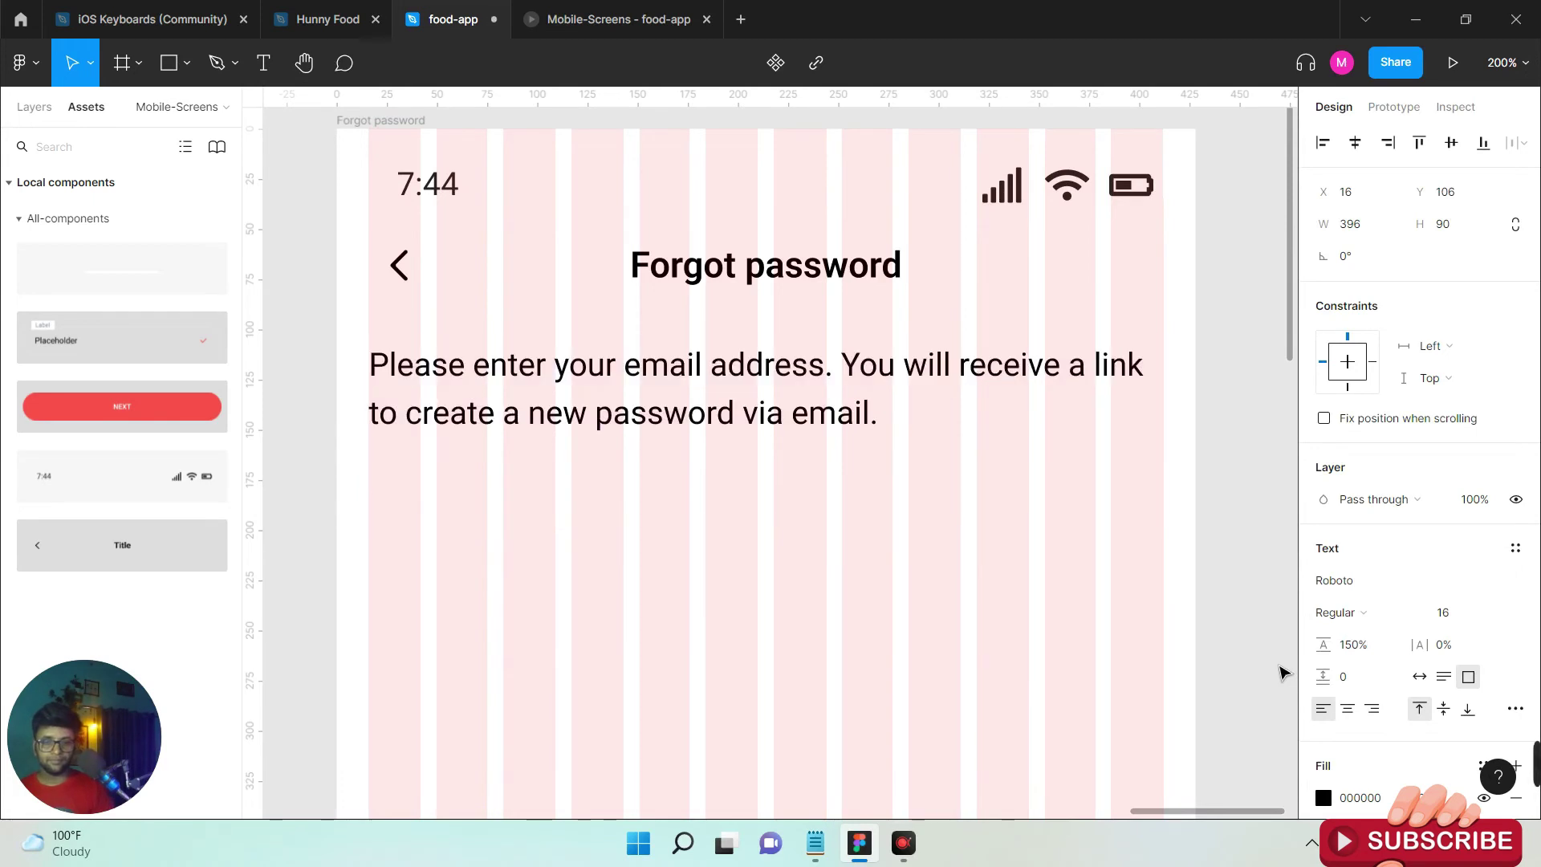
key("shift+0")
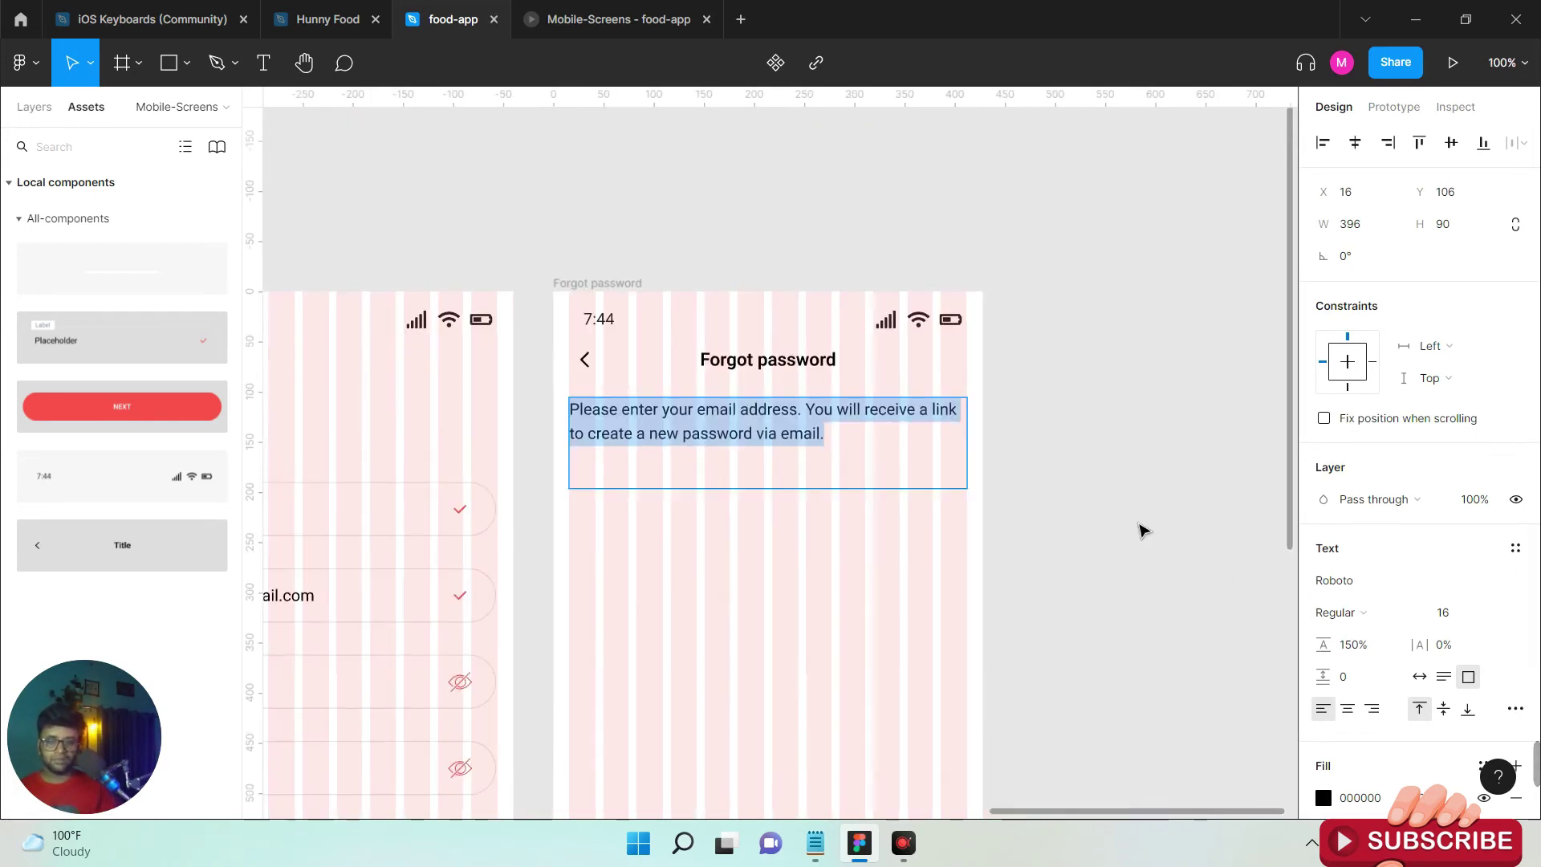
key("Escape")
- Colour the instruction paragraph with the Text-color-2 grey style
left_click(475, 18)
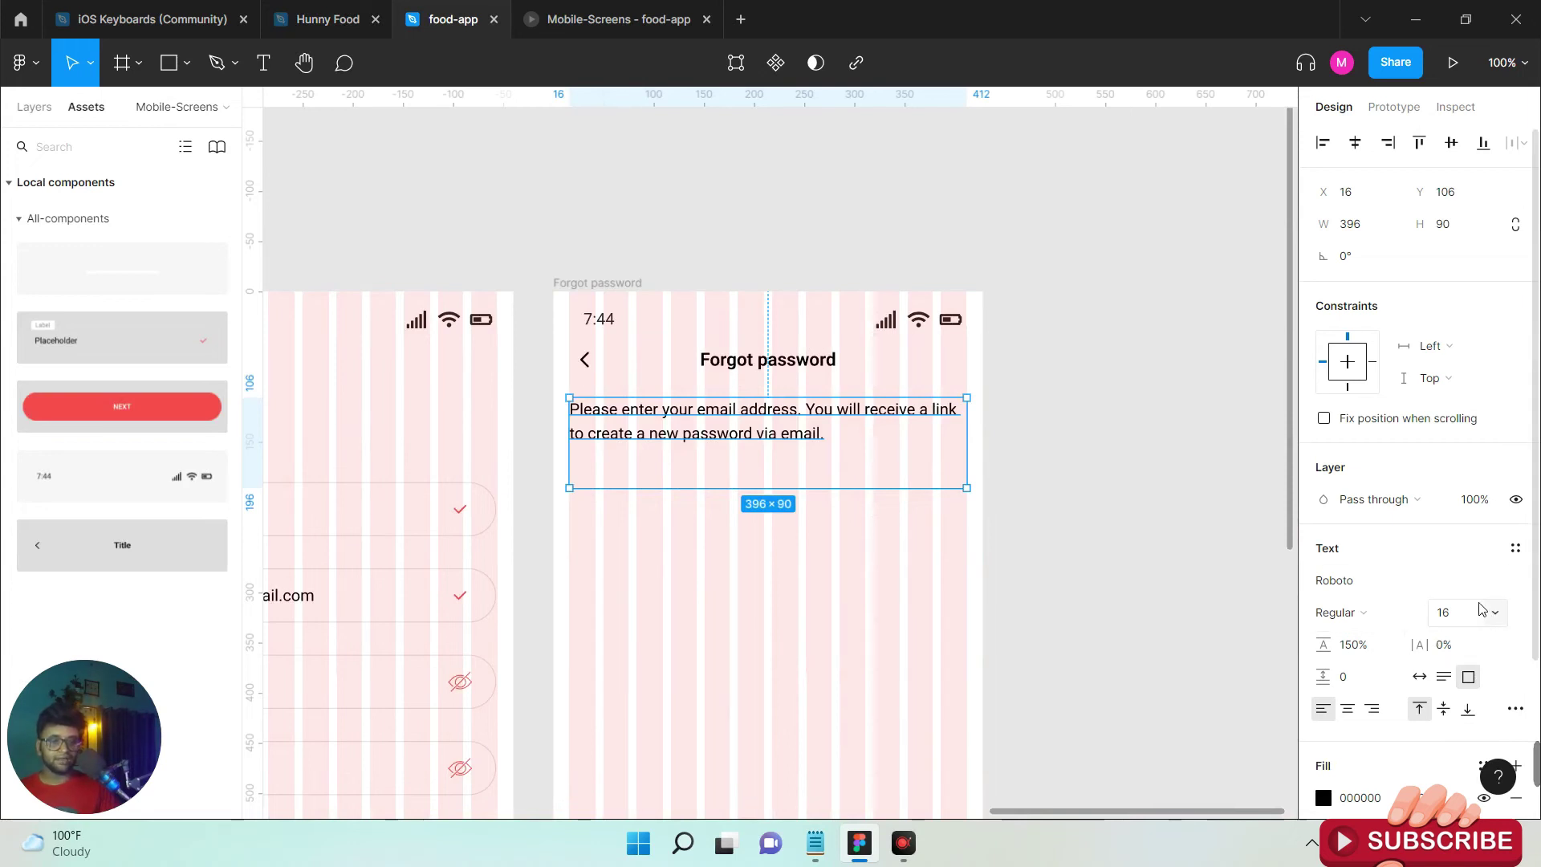
scroll(1481, 609, "down", 3)
left_click(1484, 566)
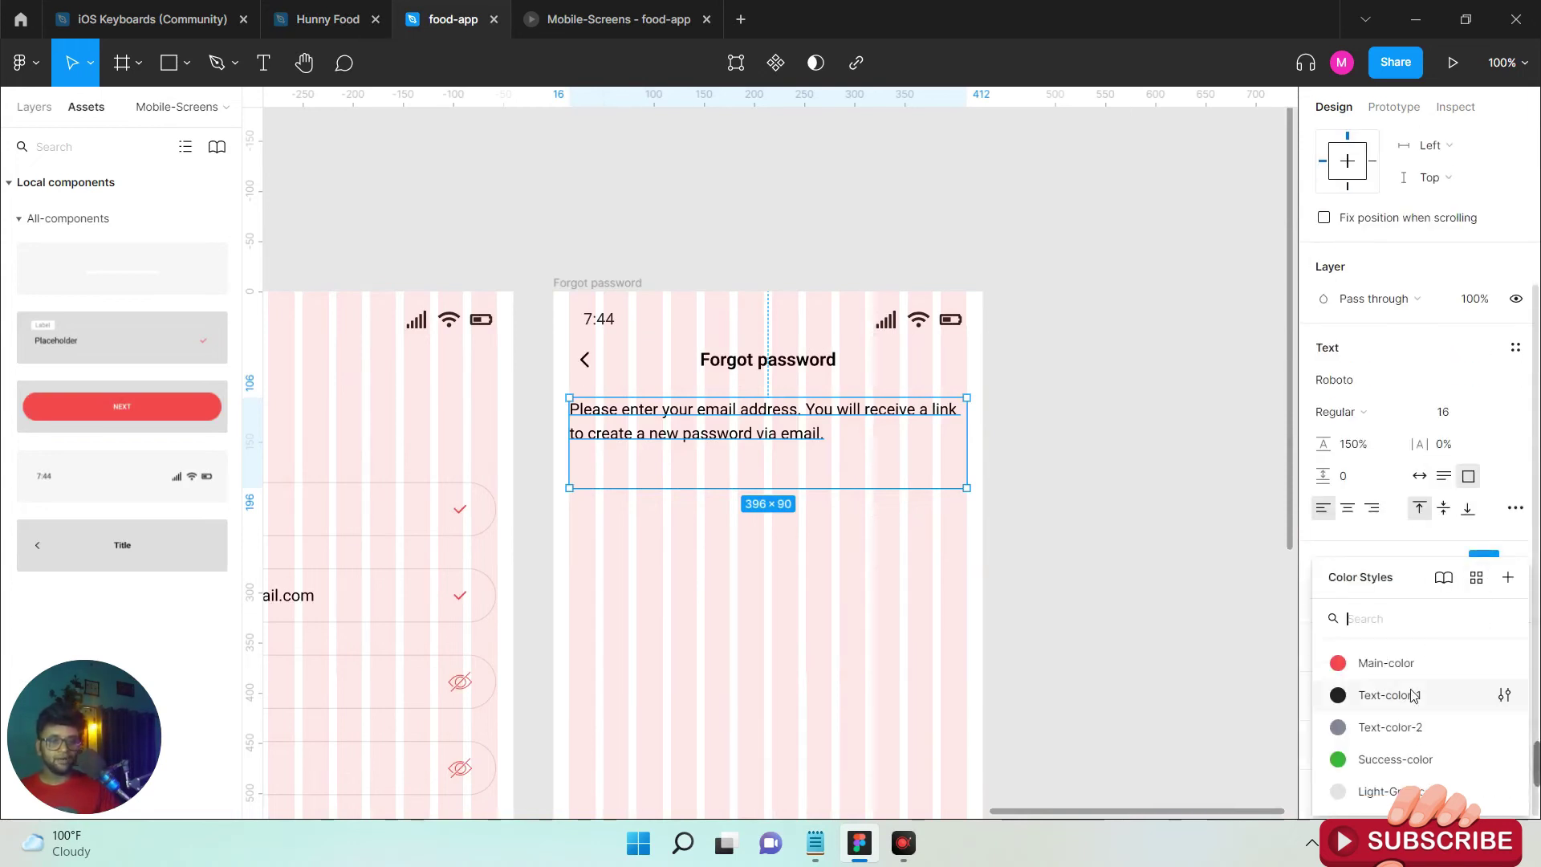
left_click(1374, 725)
left_click(1111, 573)
- Make the paragraph's text box hug its content height, keeping the text top-aligned
left_click(803, 479)
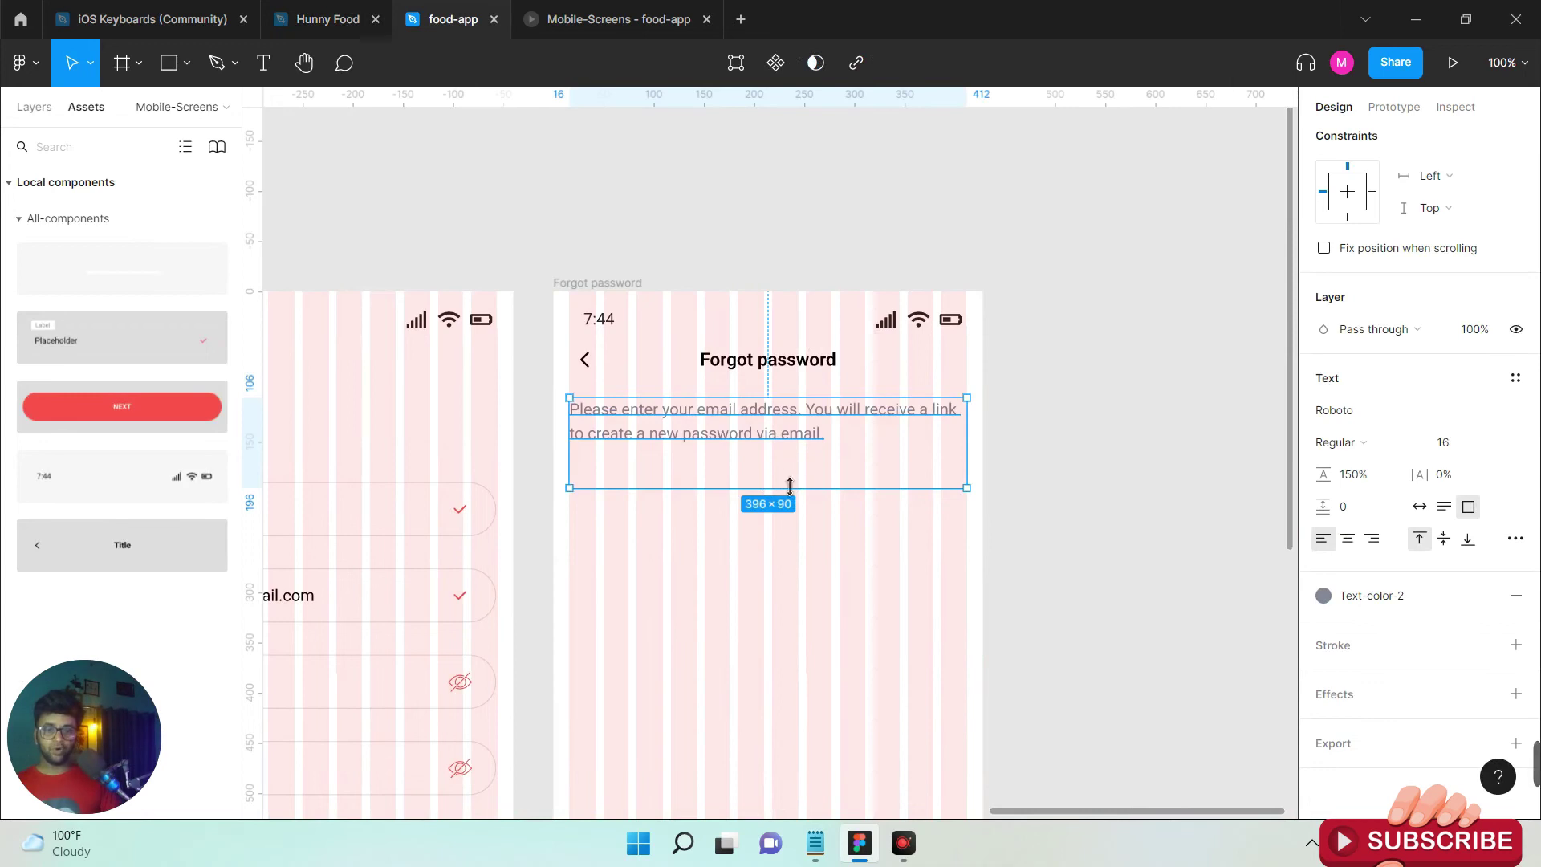
left_click(1445, 541)
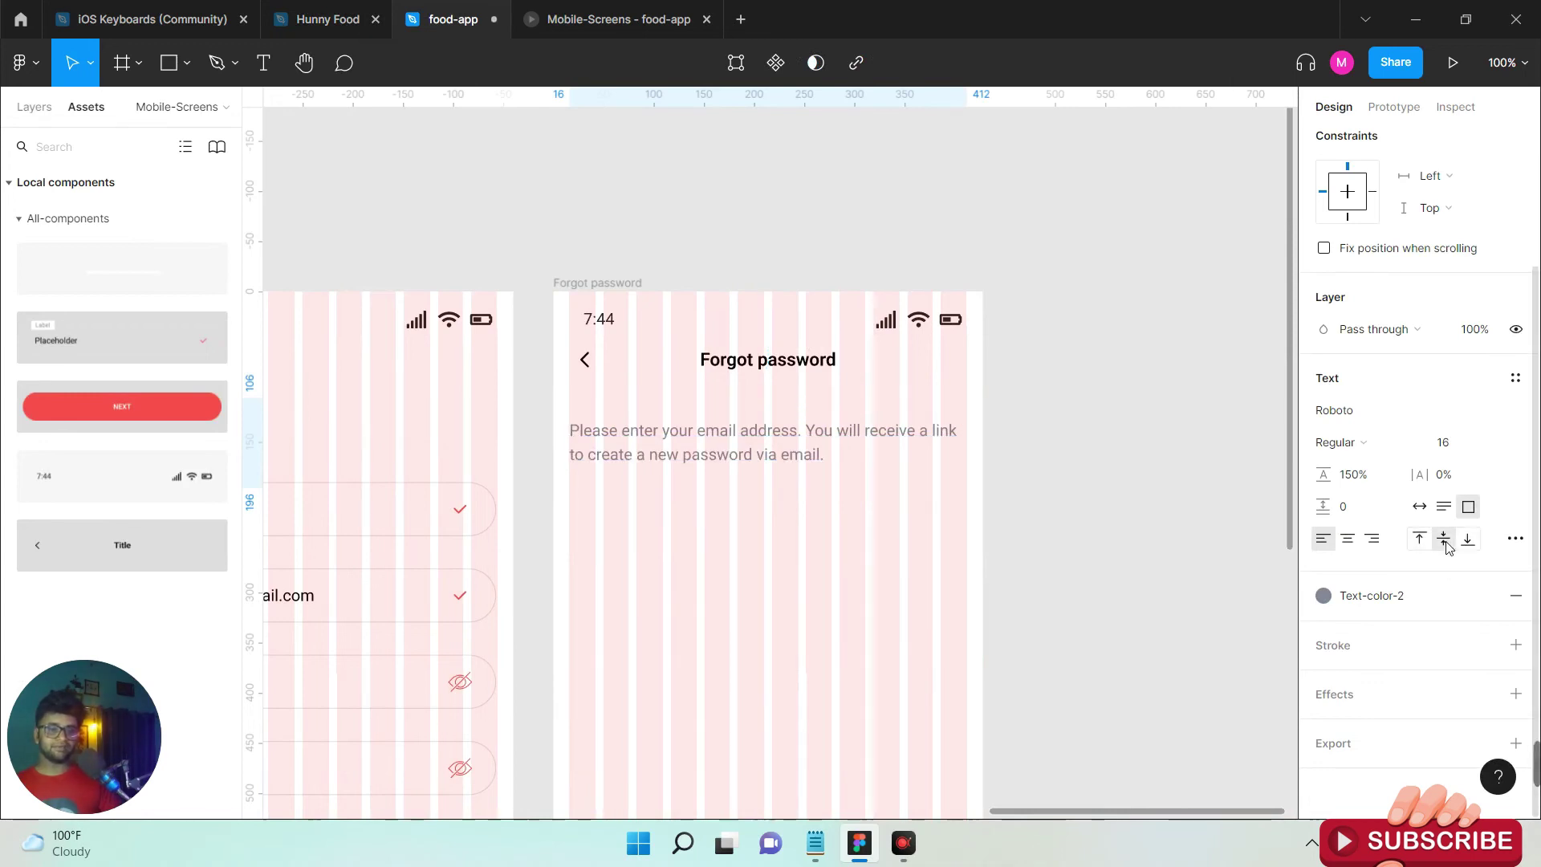
key("ctrl+z")
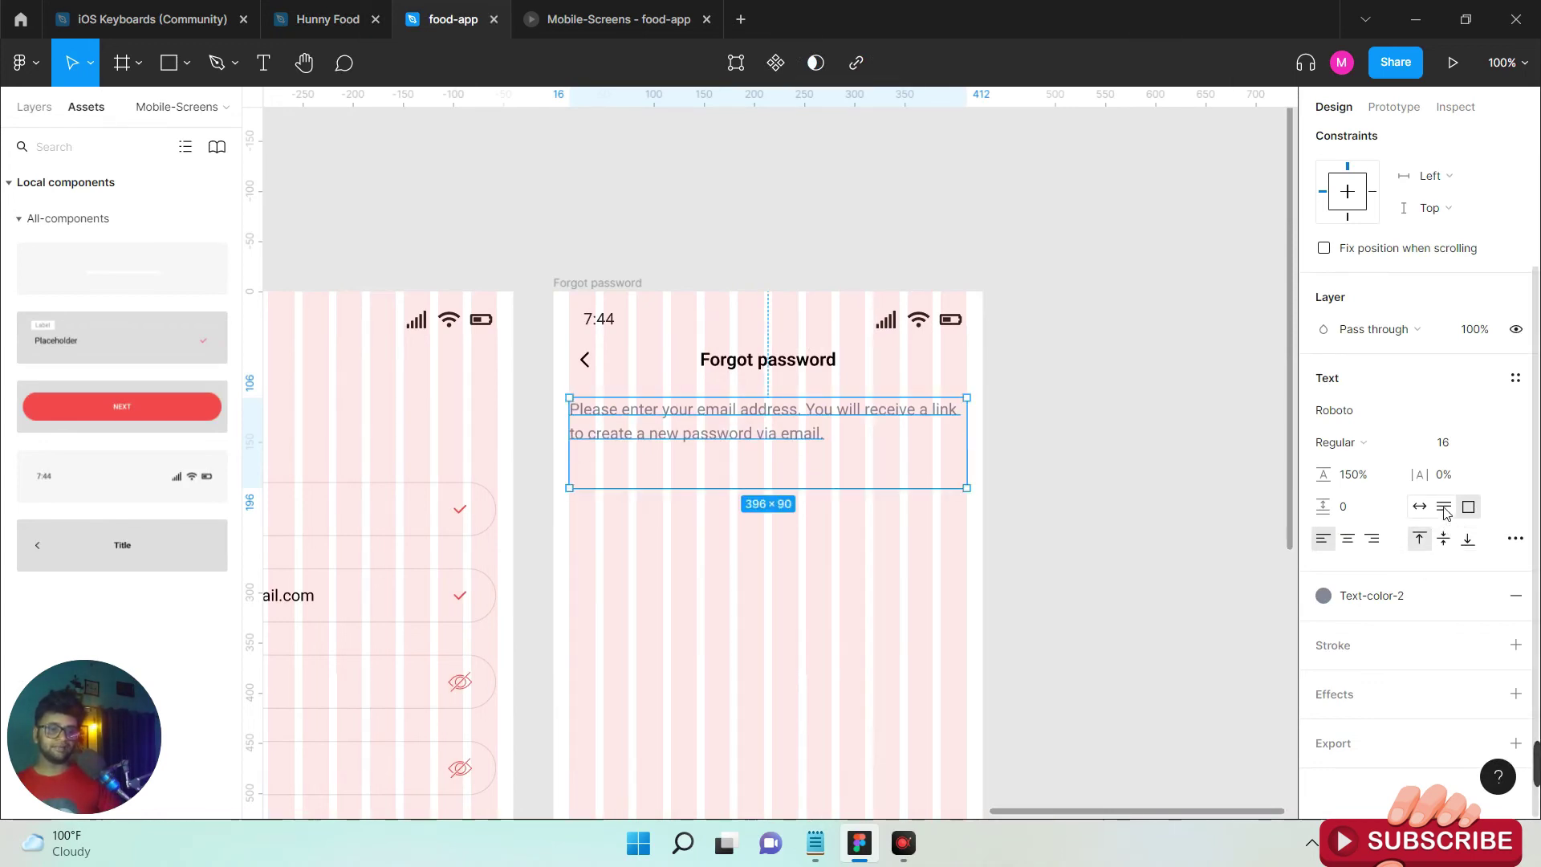
left_click(1446, 510)
left_click(1159, 520)
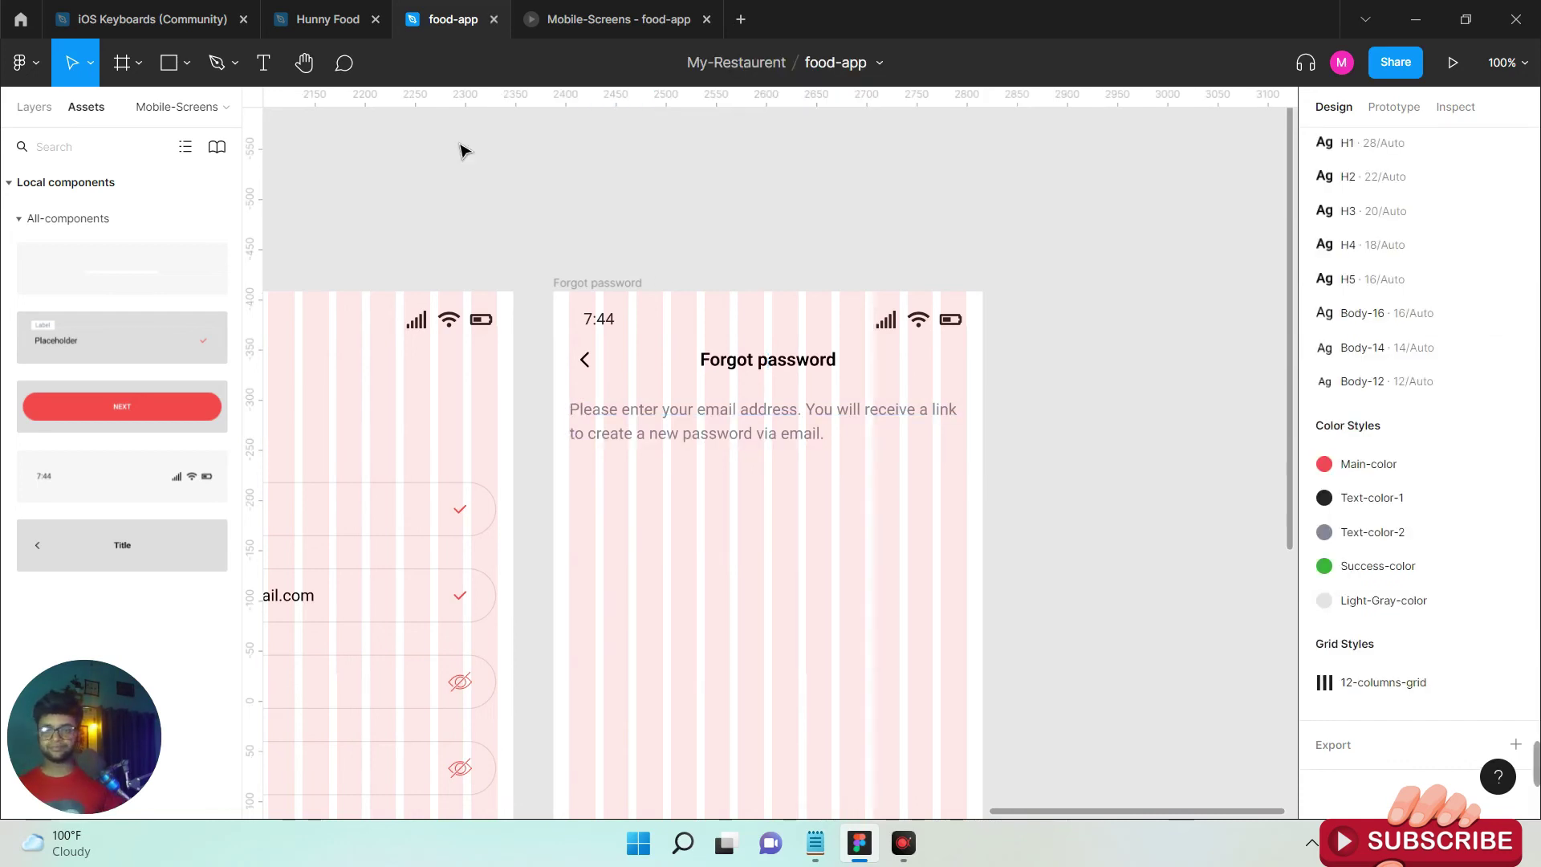
- Nudge the instruction text into place under the header, matching the Hunny Food reference
left_click(328, 19)
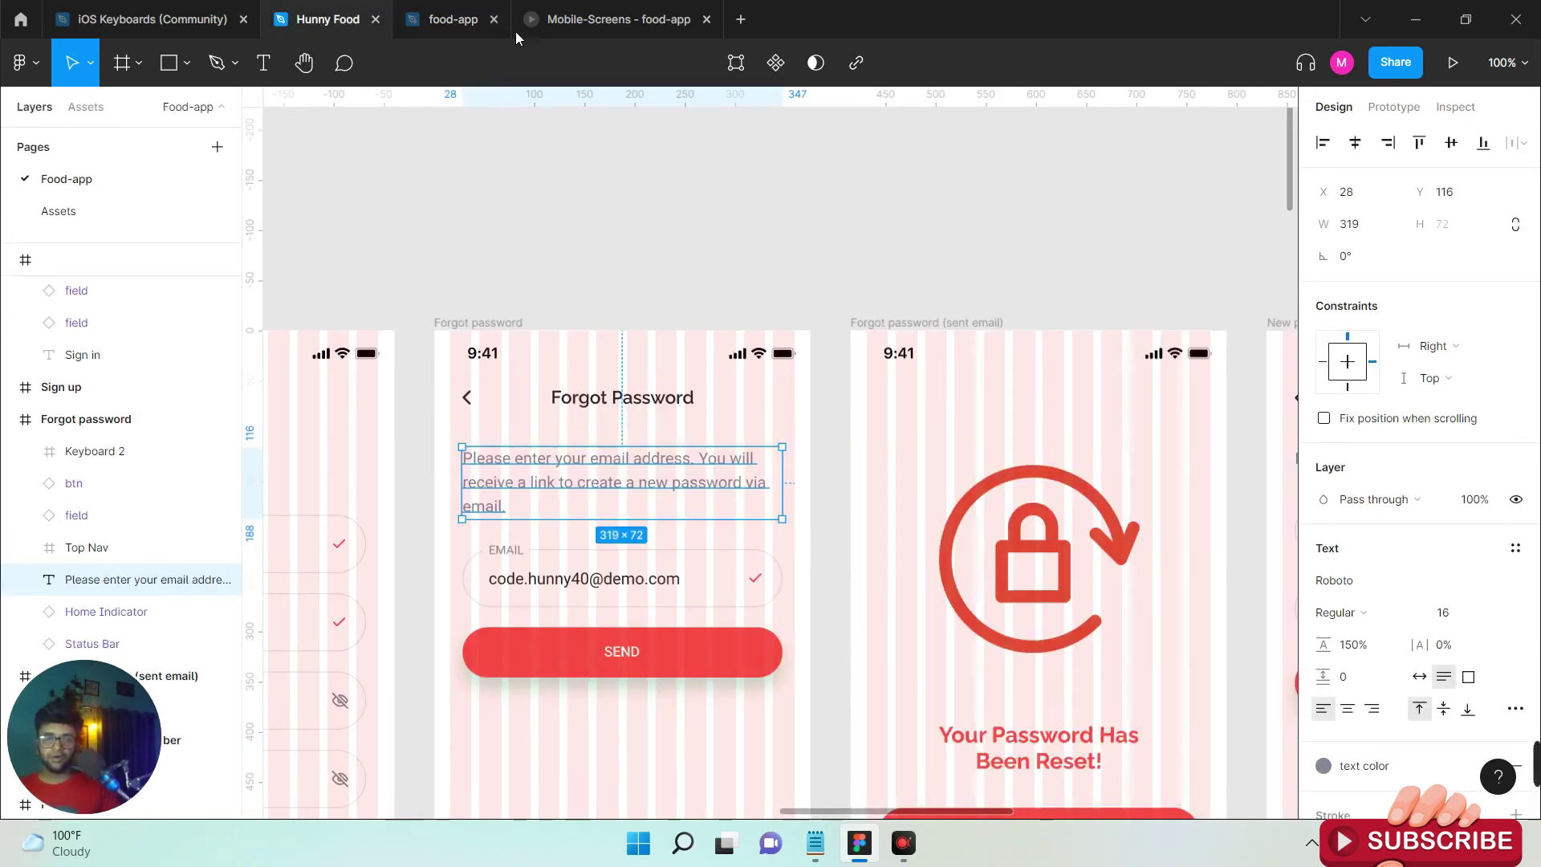
left_click(454, 19)
left_click(843, 424)
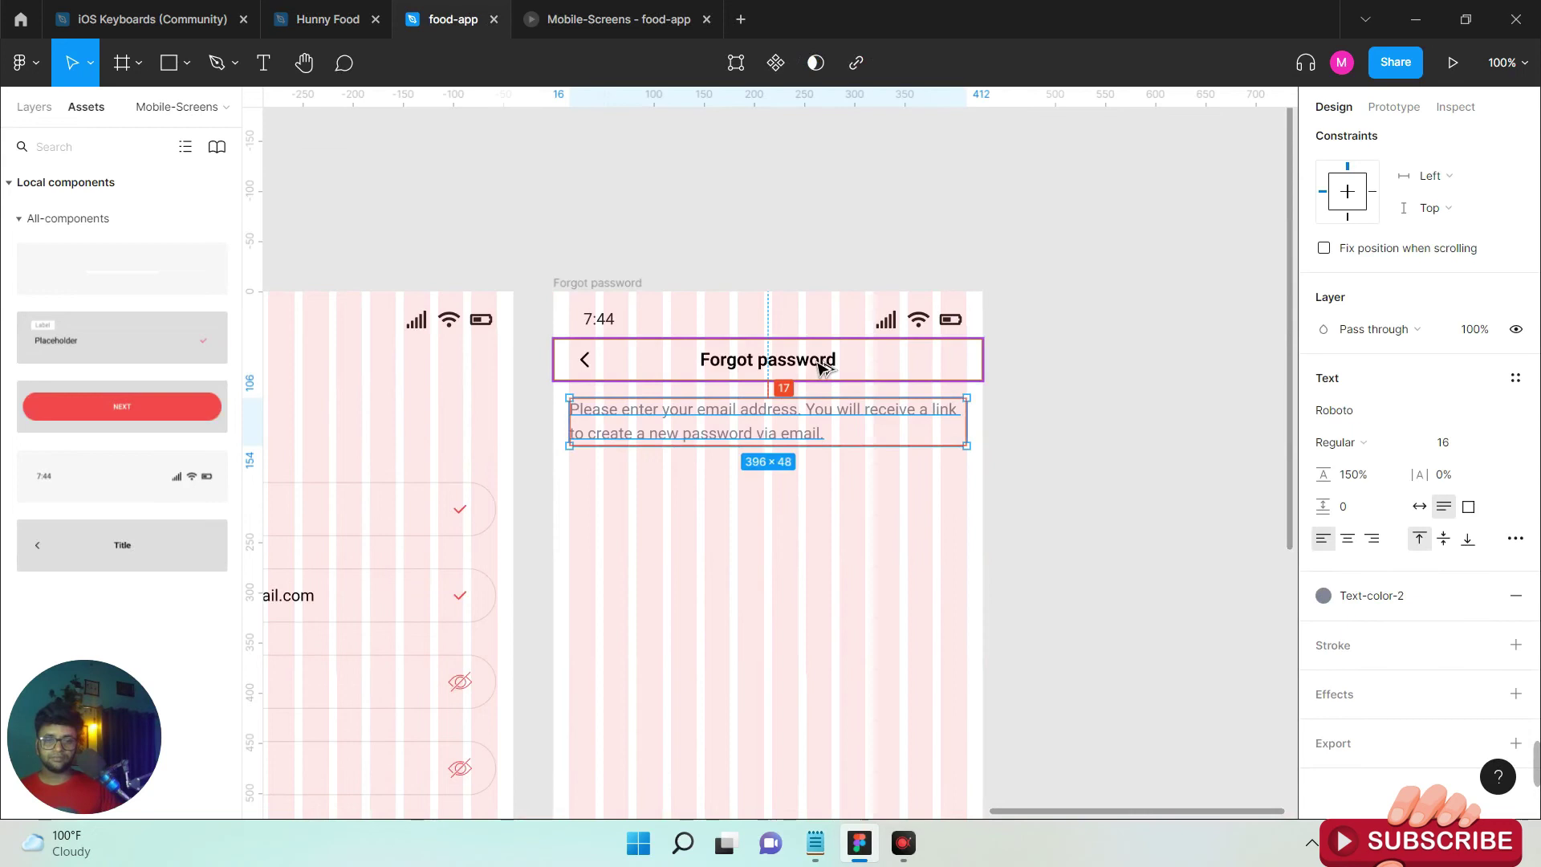
key("shift+Down")
key("shift+Down")
left_click(799, 365)
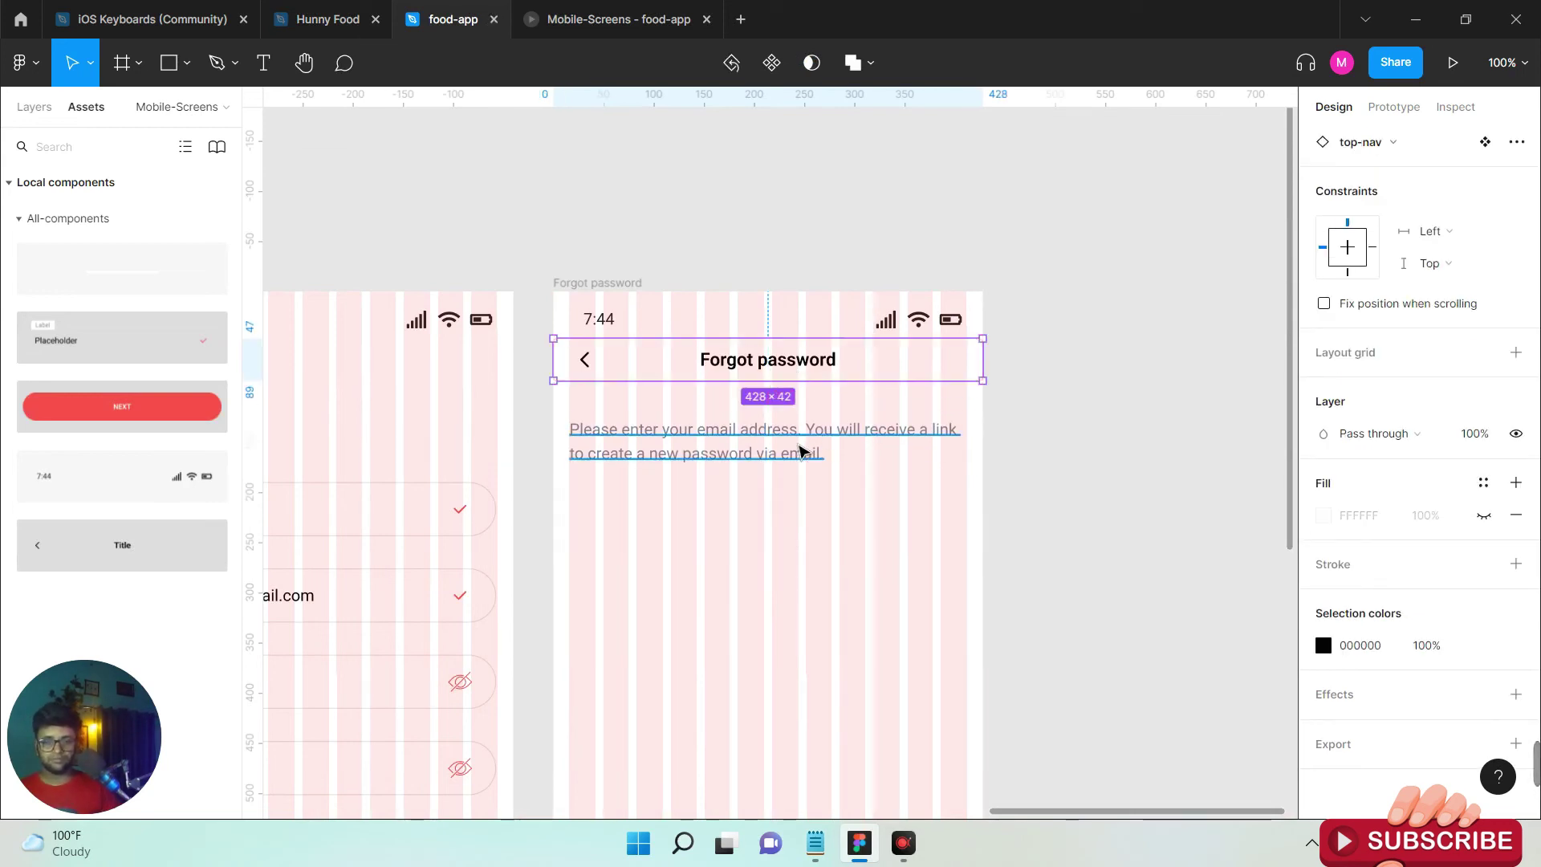
left_click(799, 451)
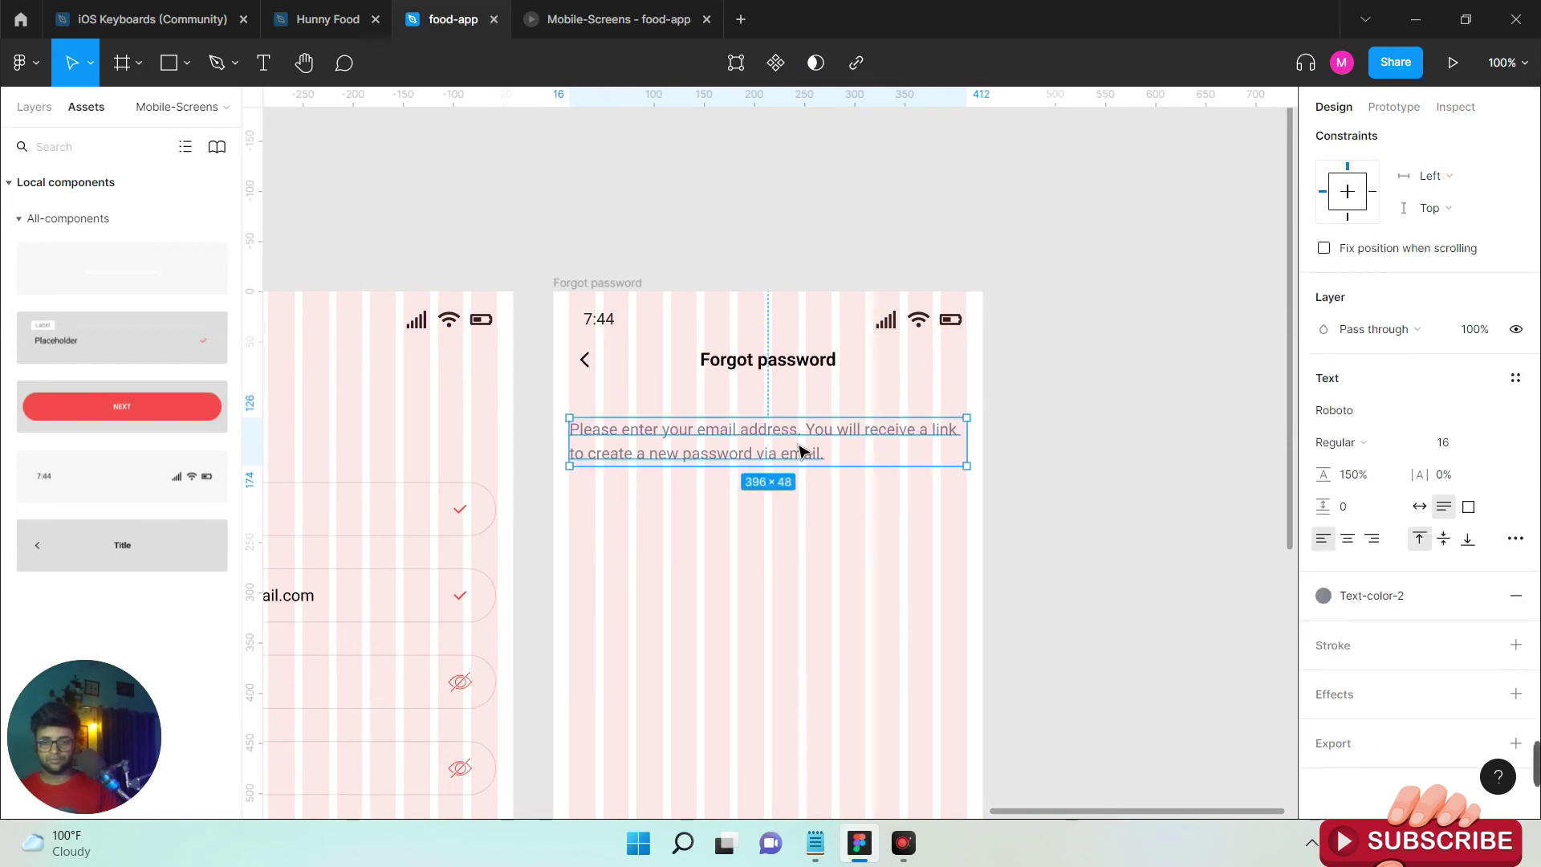
key("shift+Up")
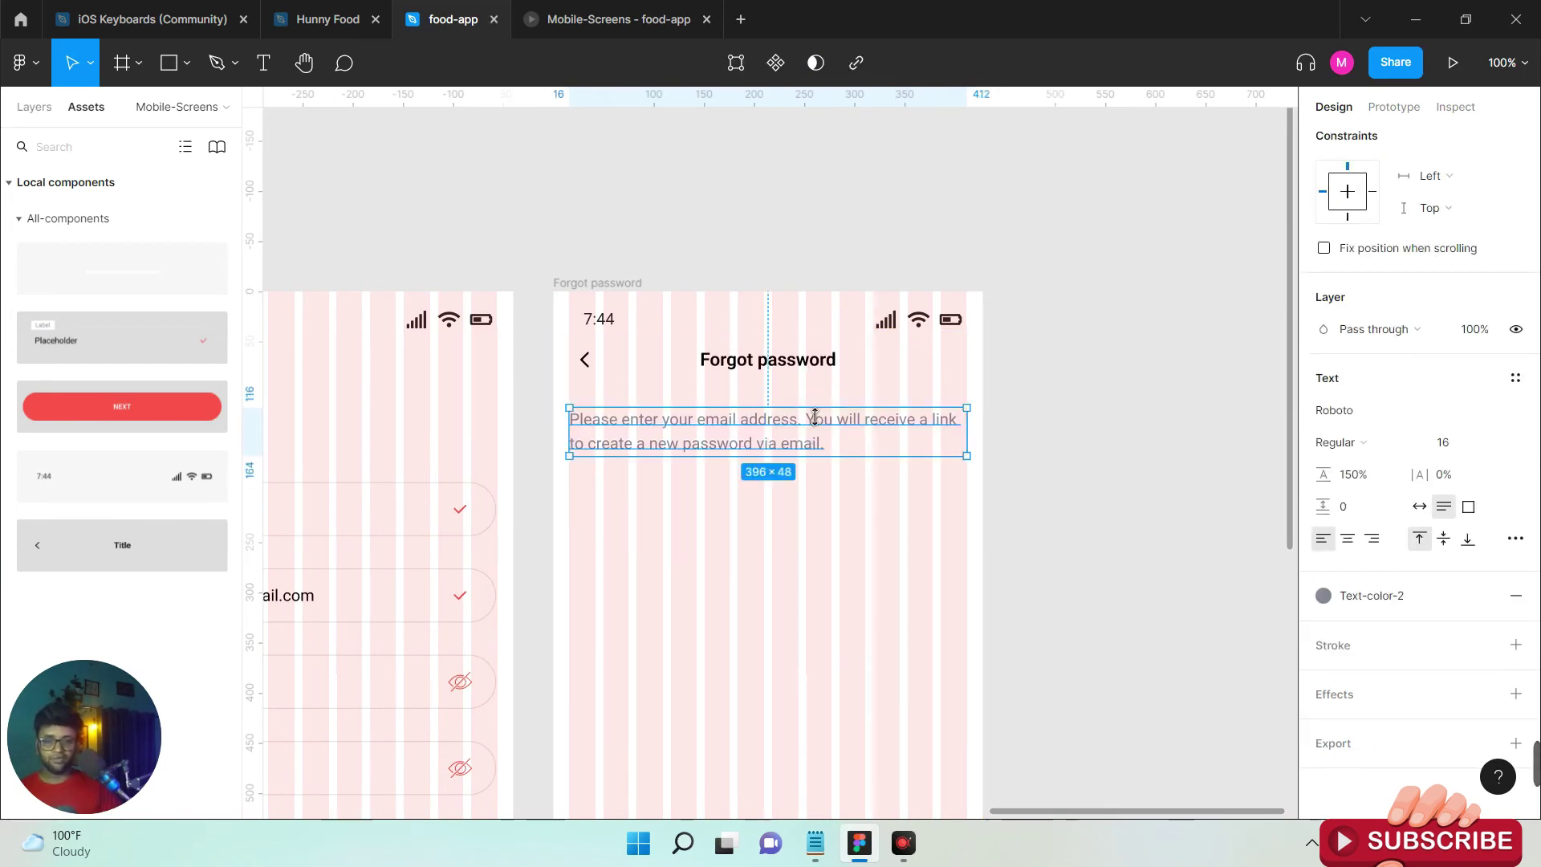
key("Down")
key("Down")
key("Down")
key("Down")
key("Down")
left_click(1052, 547)
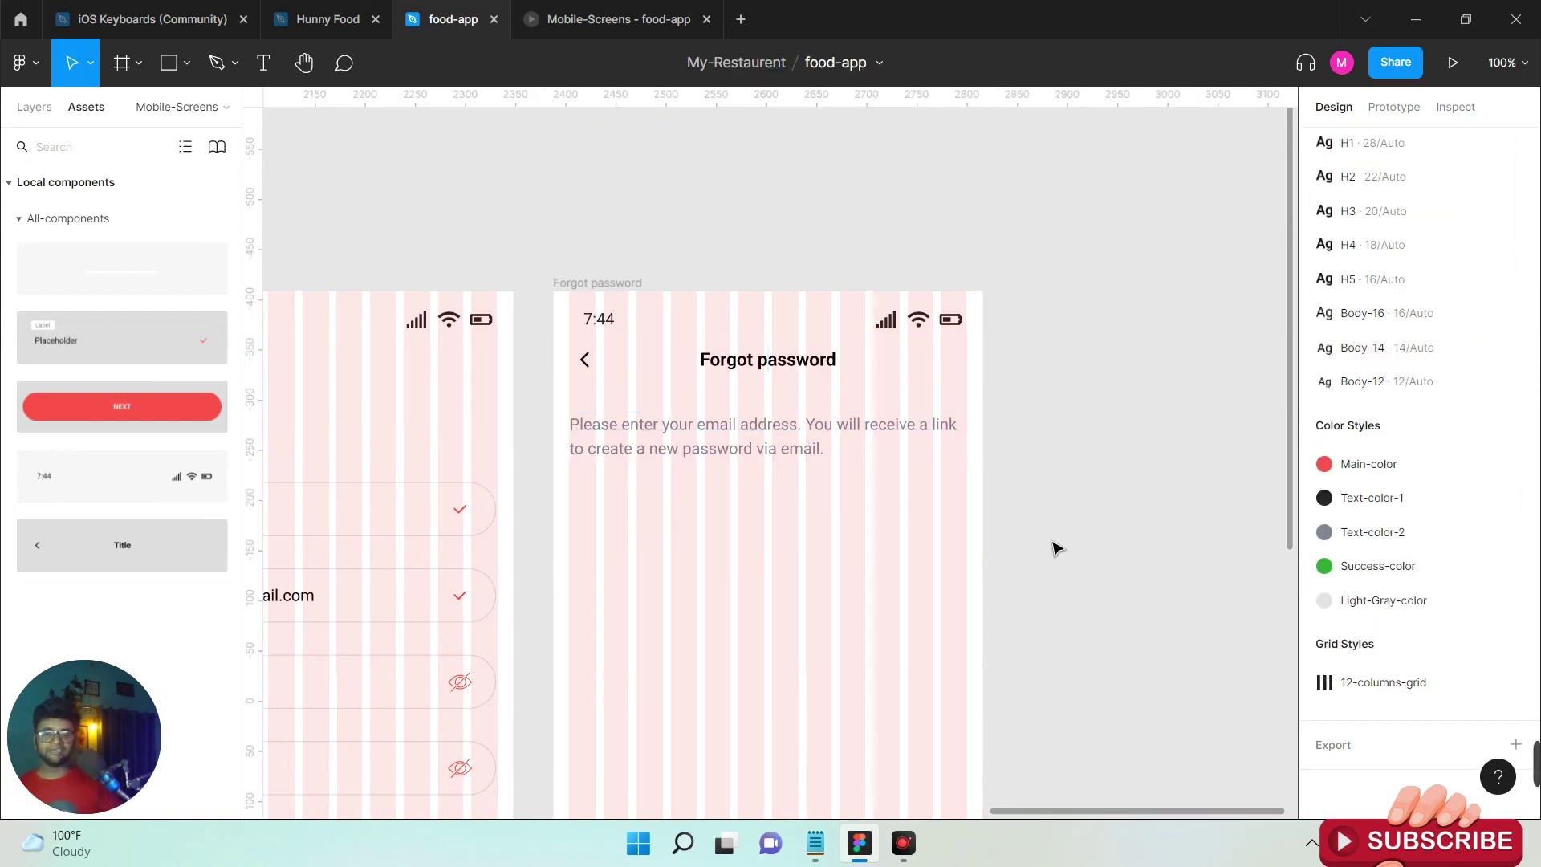
left_click(325, 19)
left_click(746, 275)
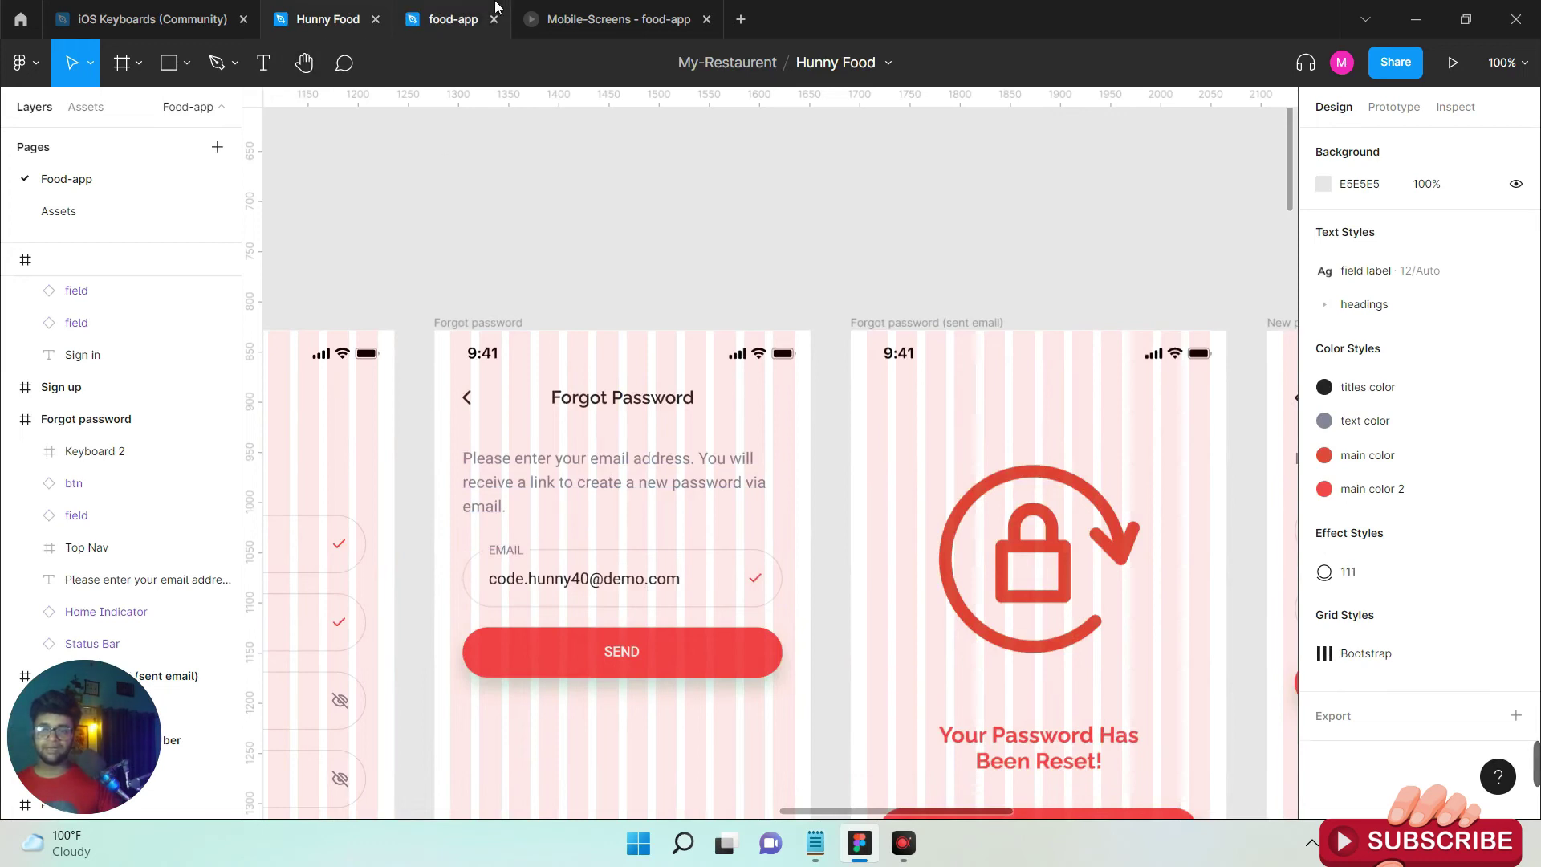
- Drop an input field component below the instructions, centre it horizontally and nudge it up 10
left_click(454, 19)
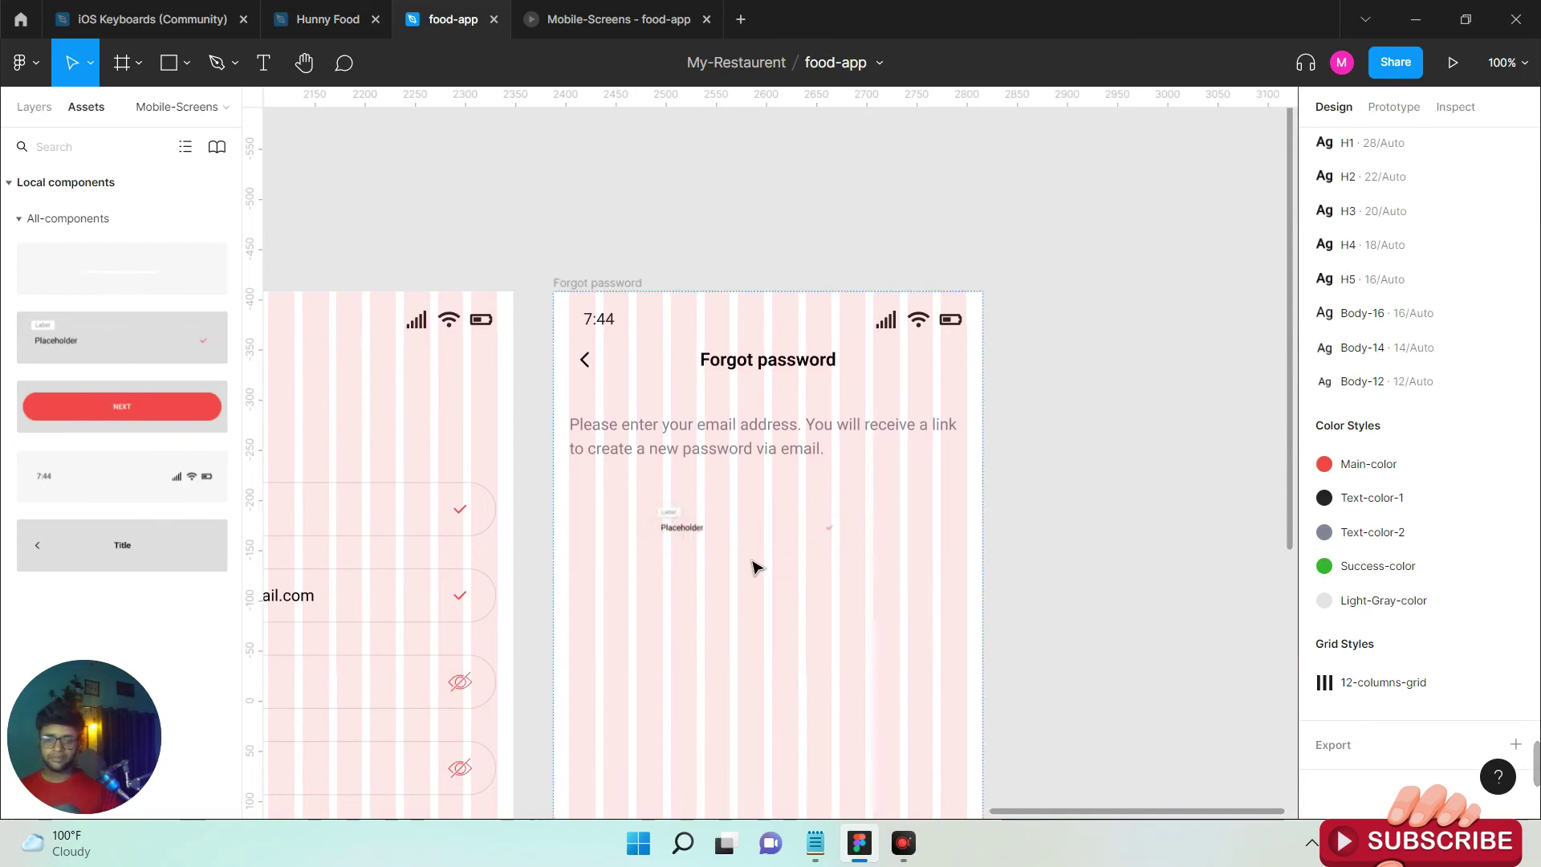
left_click_drag(109, 334, 758, 570)
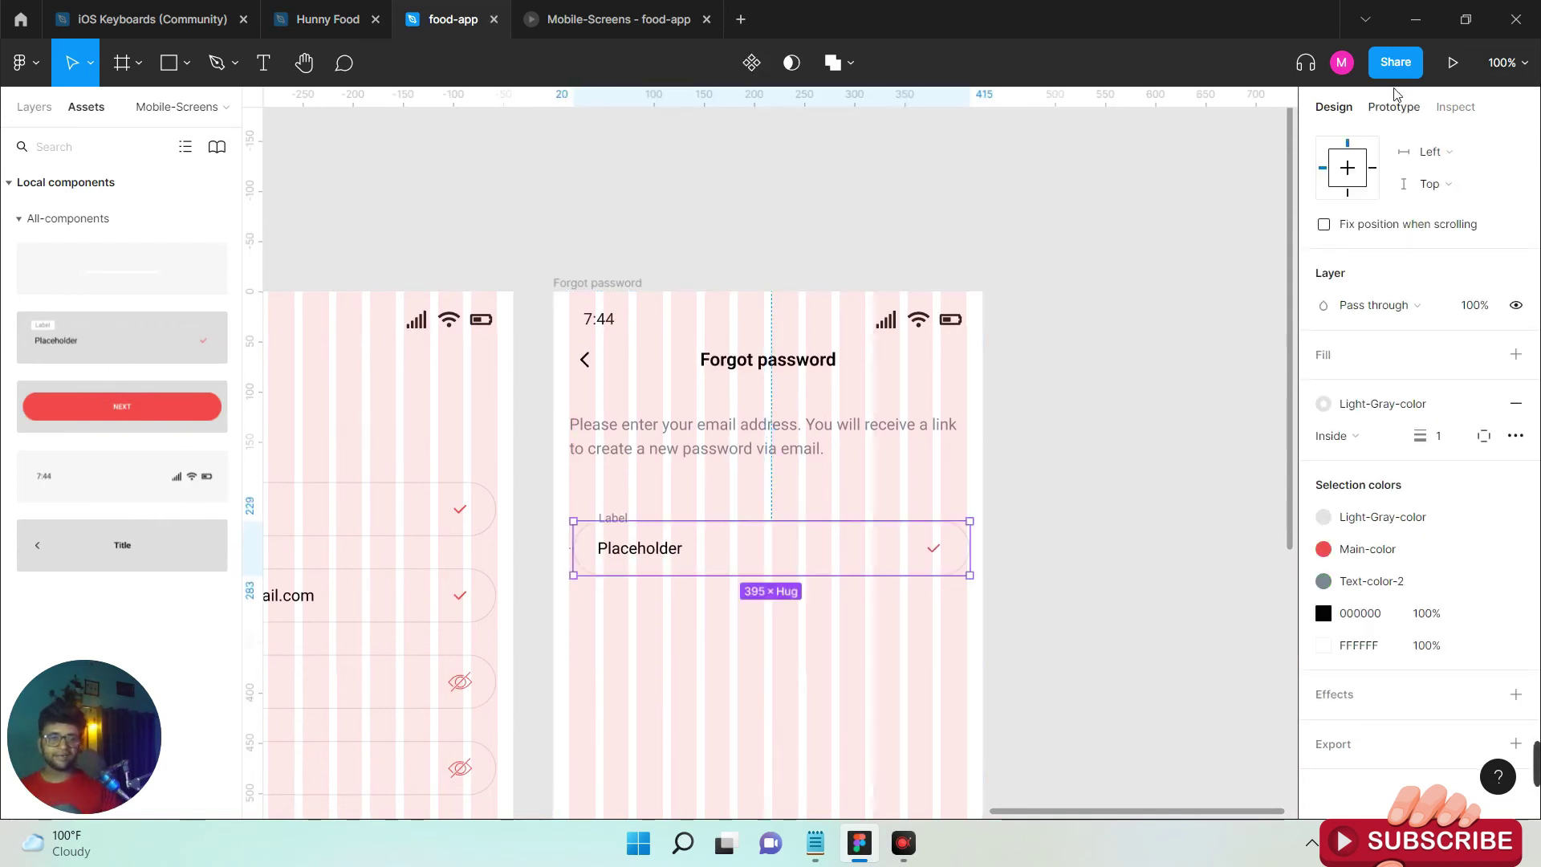
scroll(1369, 152, "up", 5)
left_click(1355, 142)
left_click(737, 454)
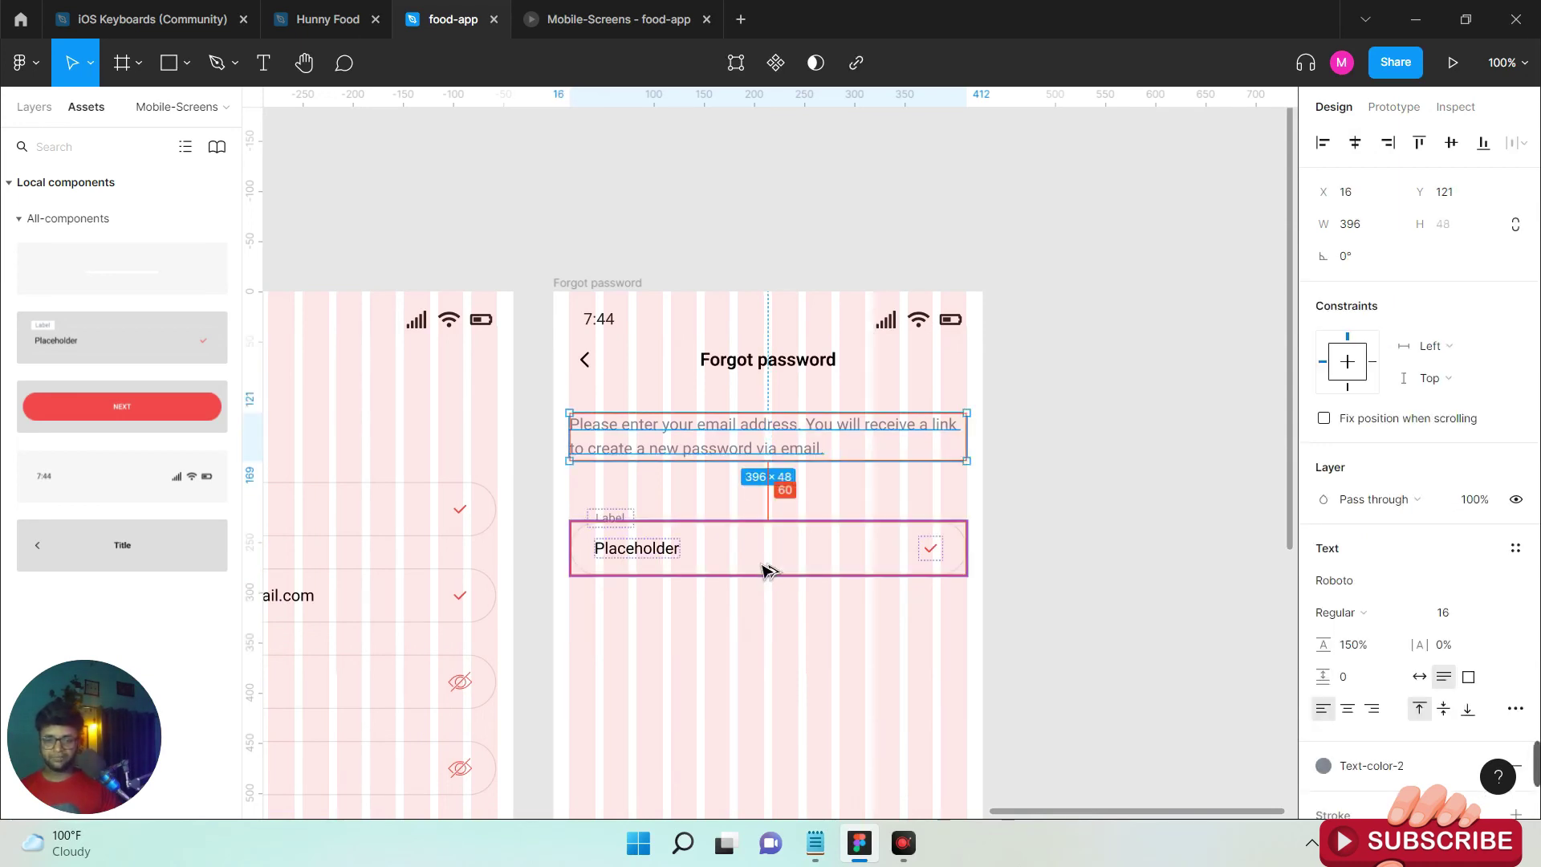
left_click_drag(763, 571, 785, 535)
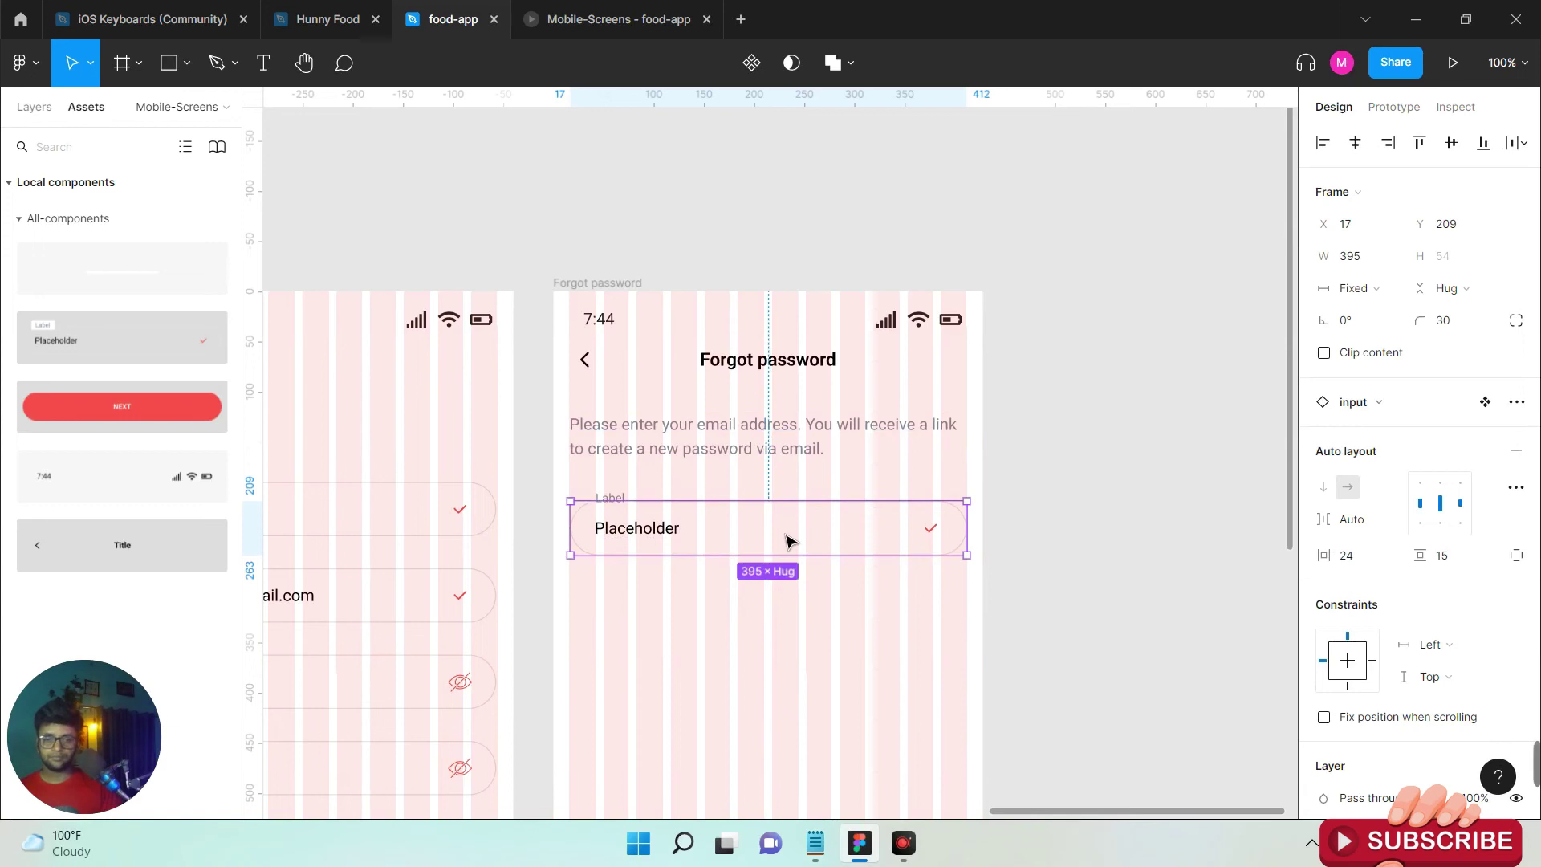
key("shift+Up")
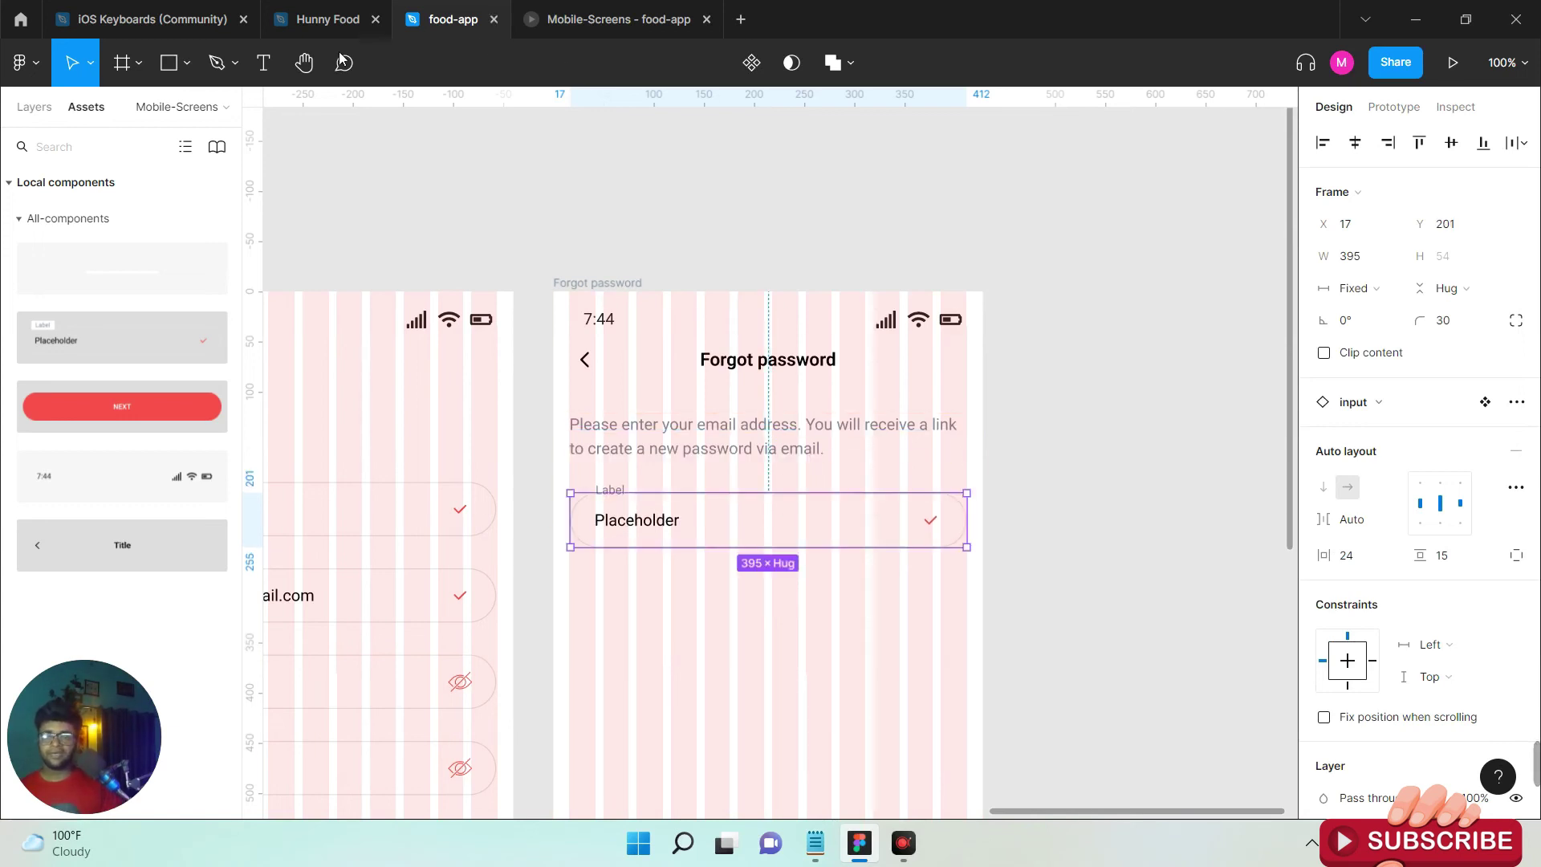
left_click(325, 36)
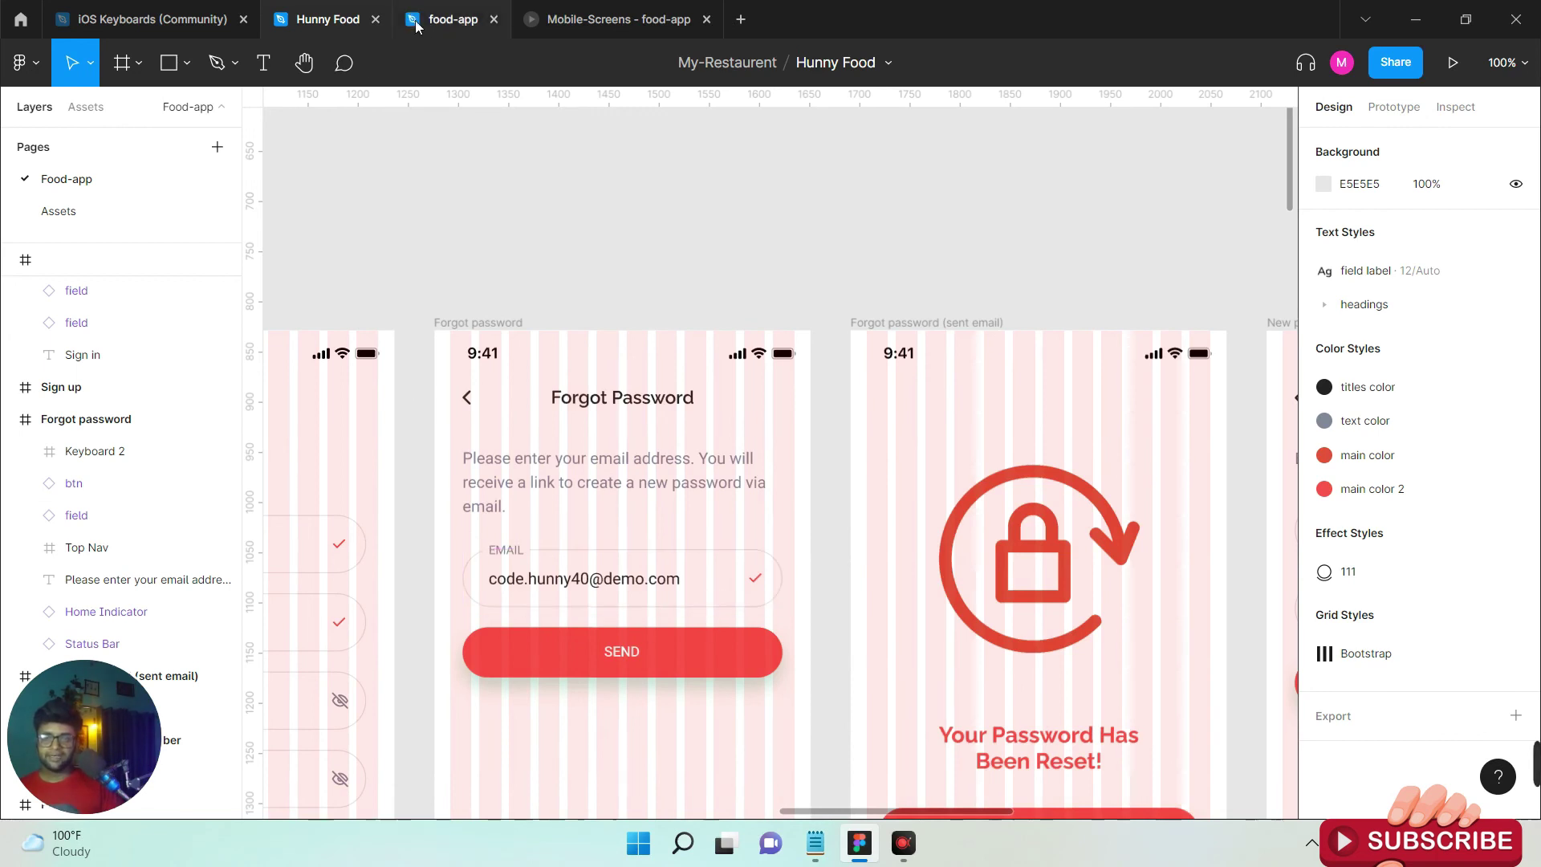
left_click(451, 20)
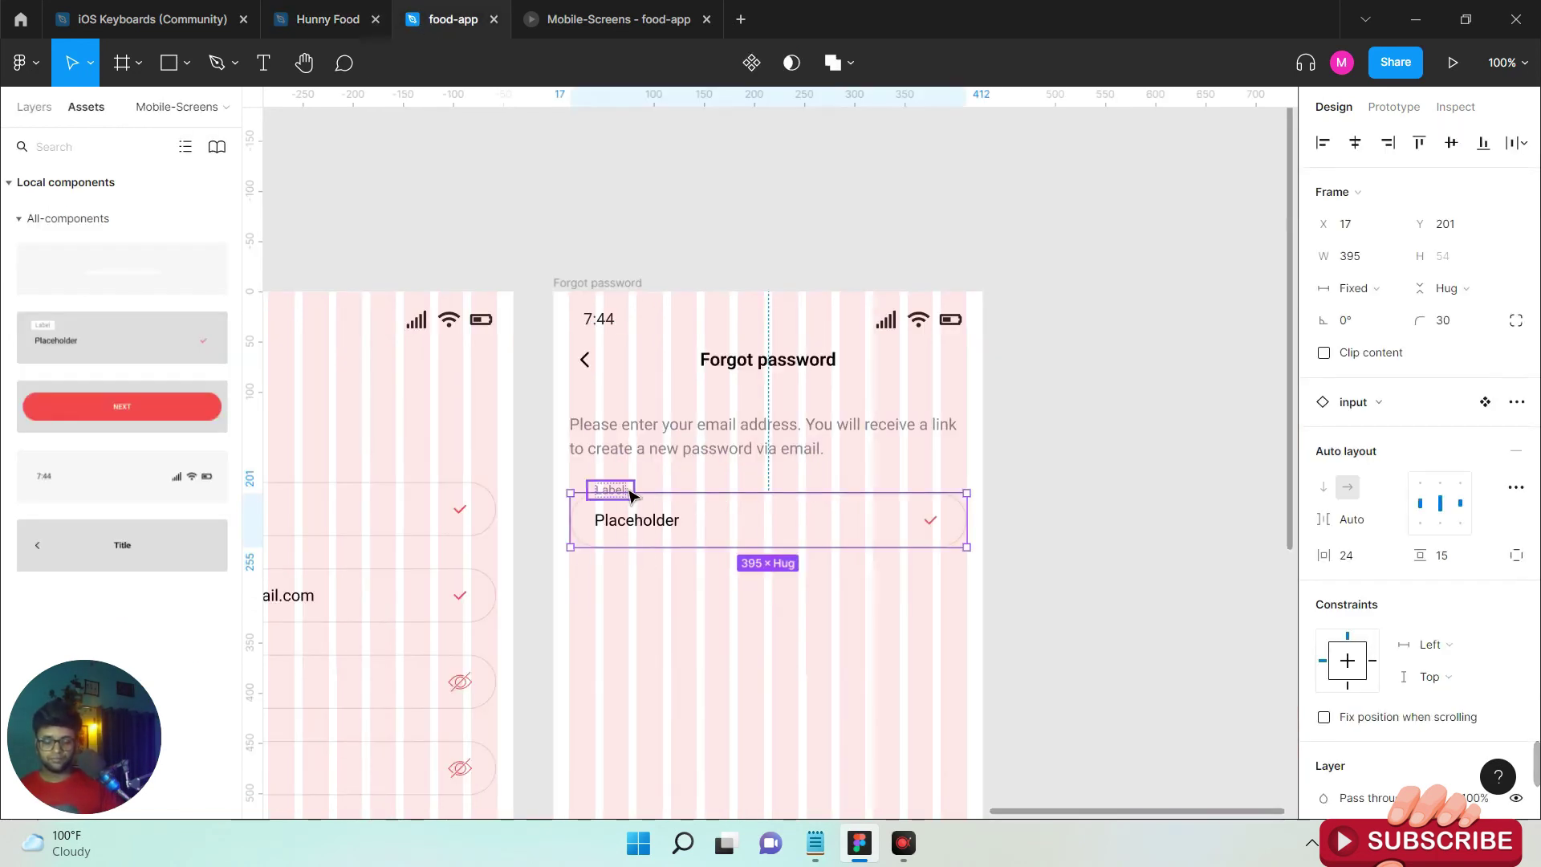
key("ctrl+plus")
- Relabel the input 'Email' and replace its placeholder with a sample email address
double_click(470, 532)
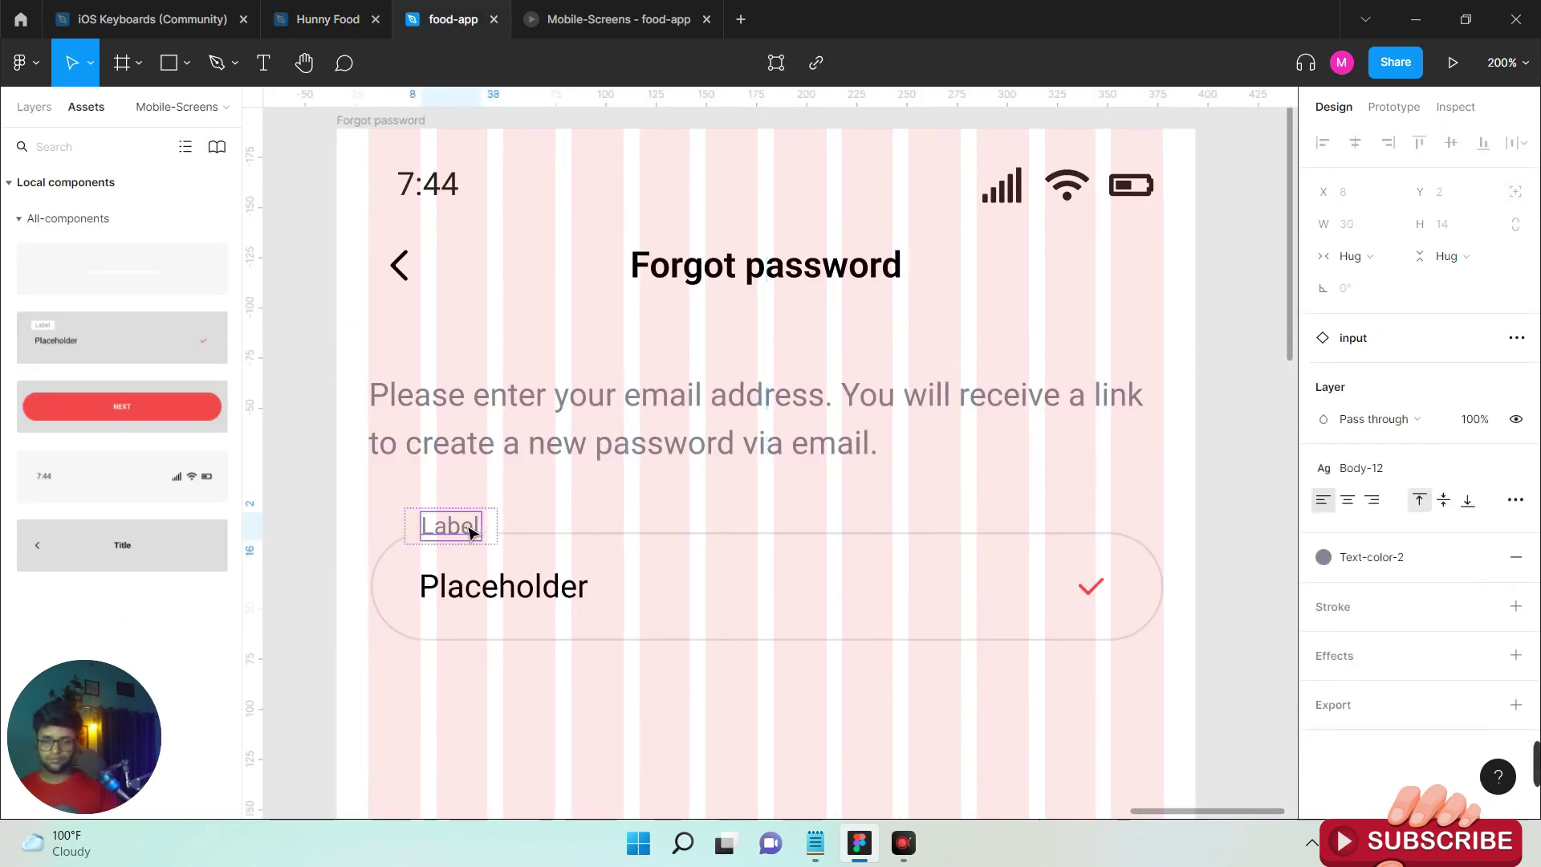
type("Email")
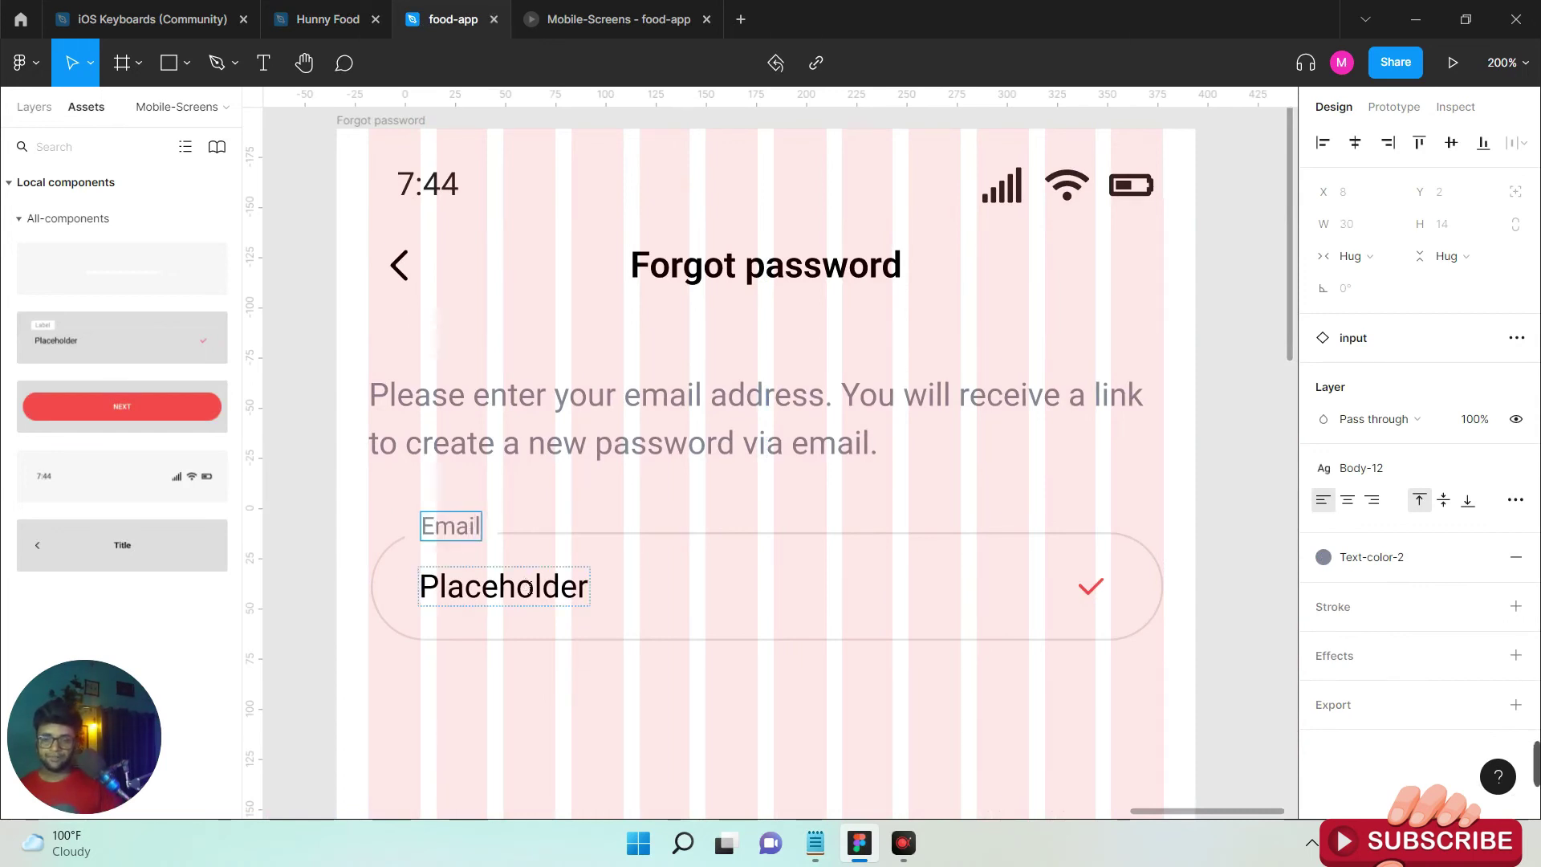
left_click(529, 588)
double_click(529, 588)
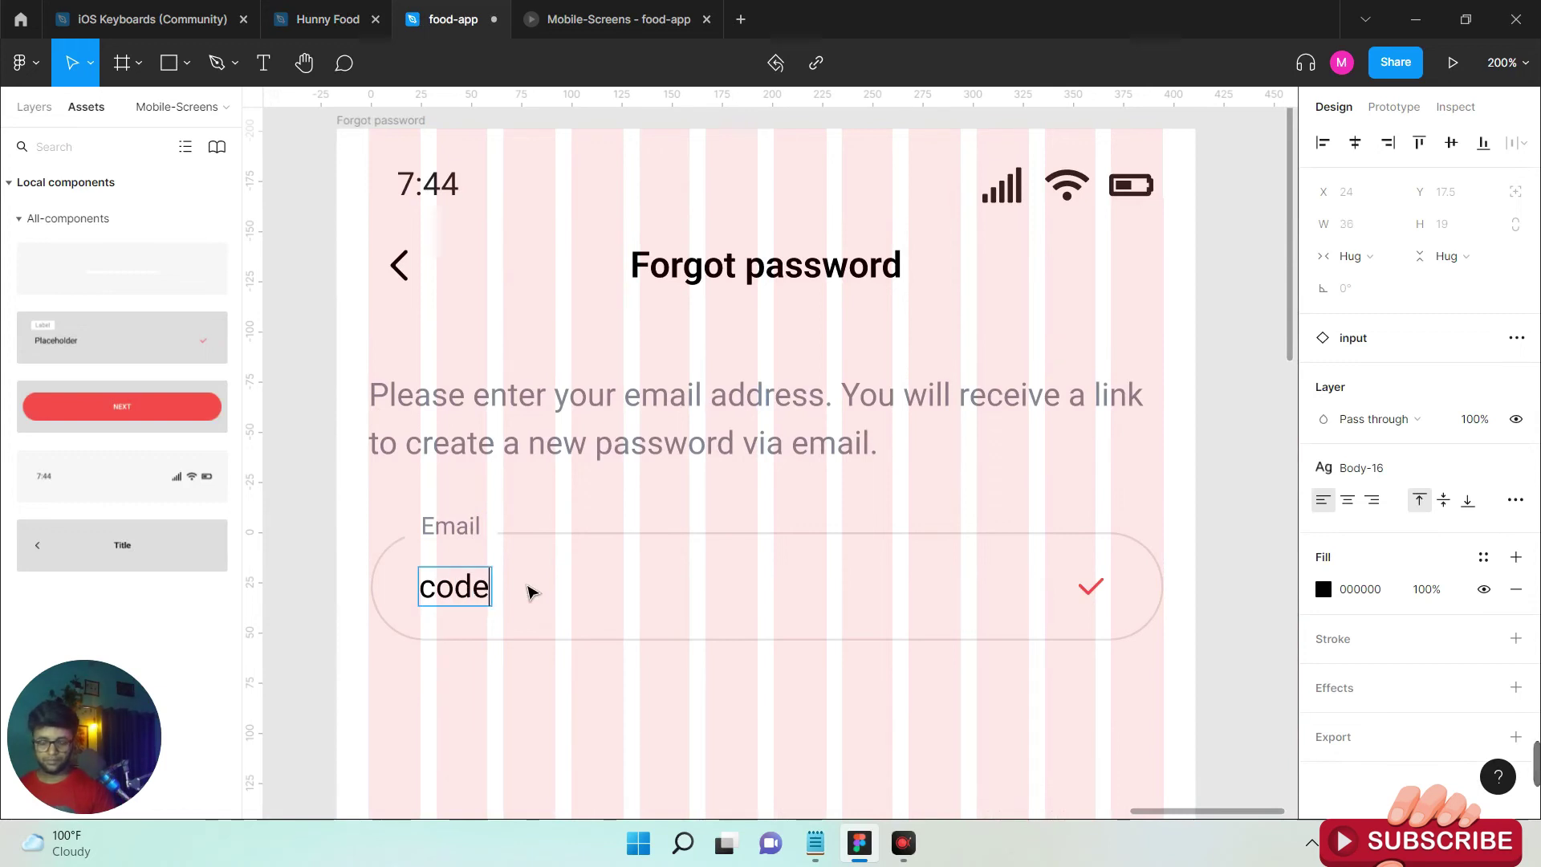
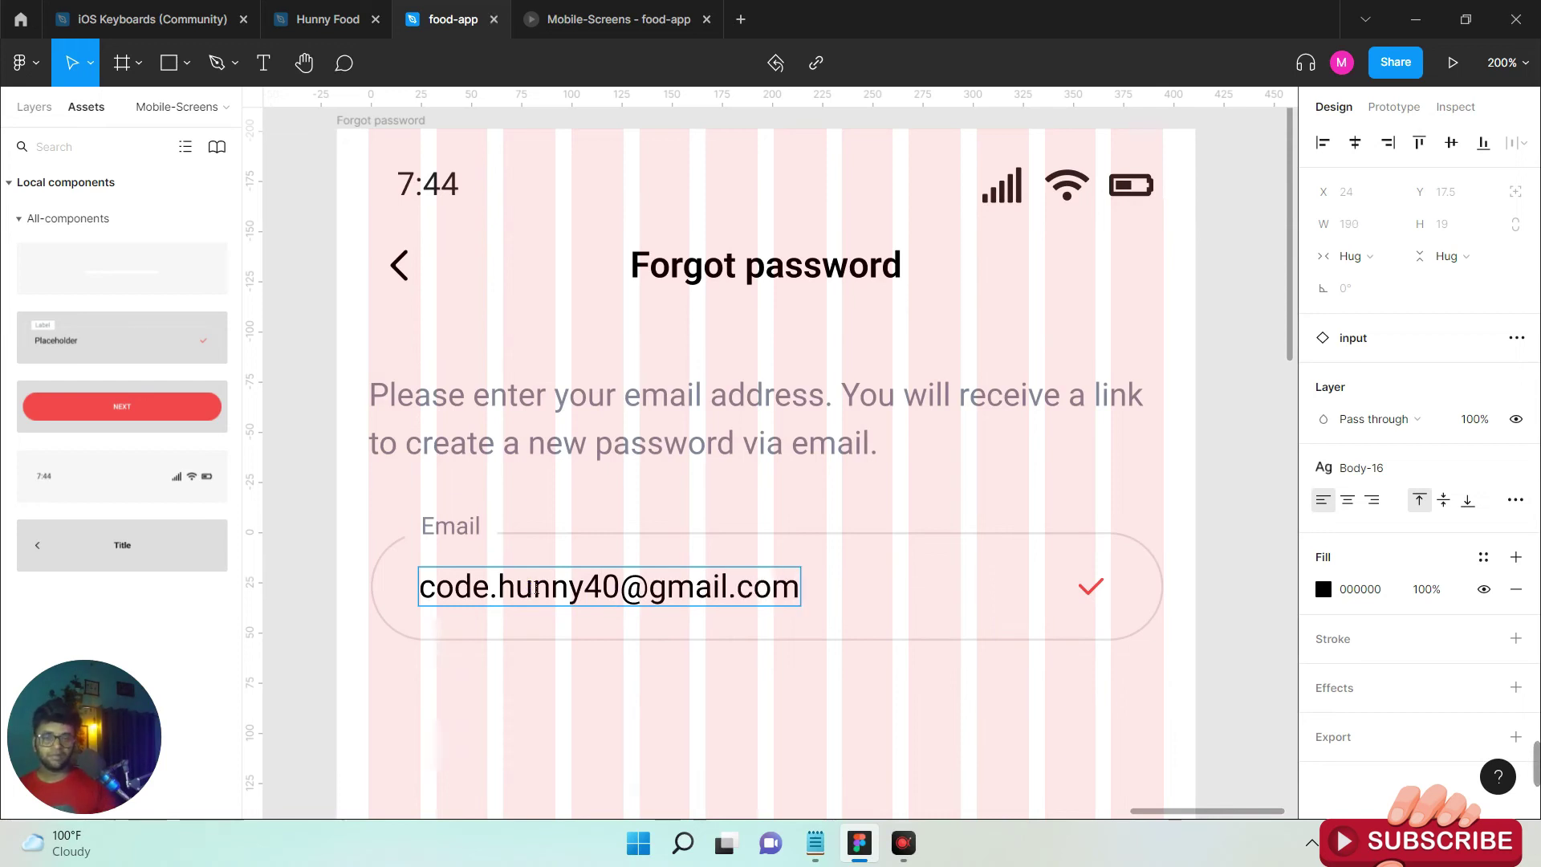
key("Escape")
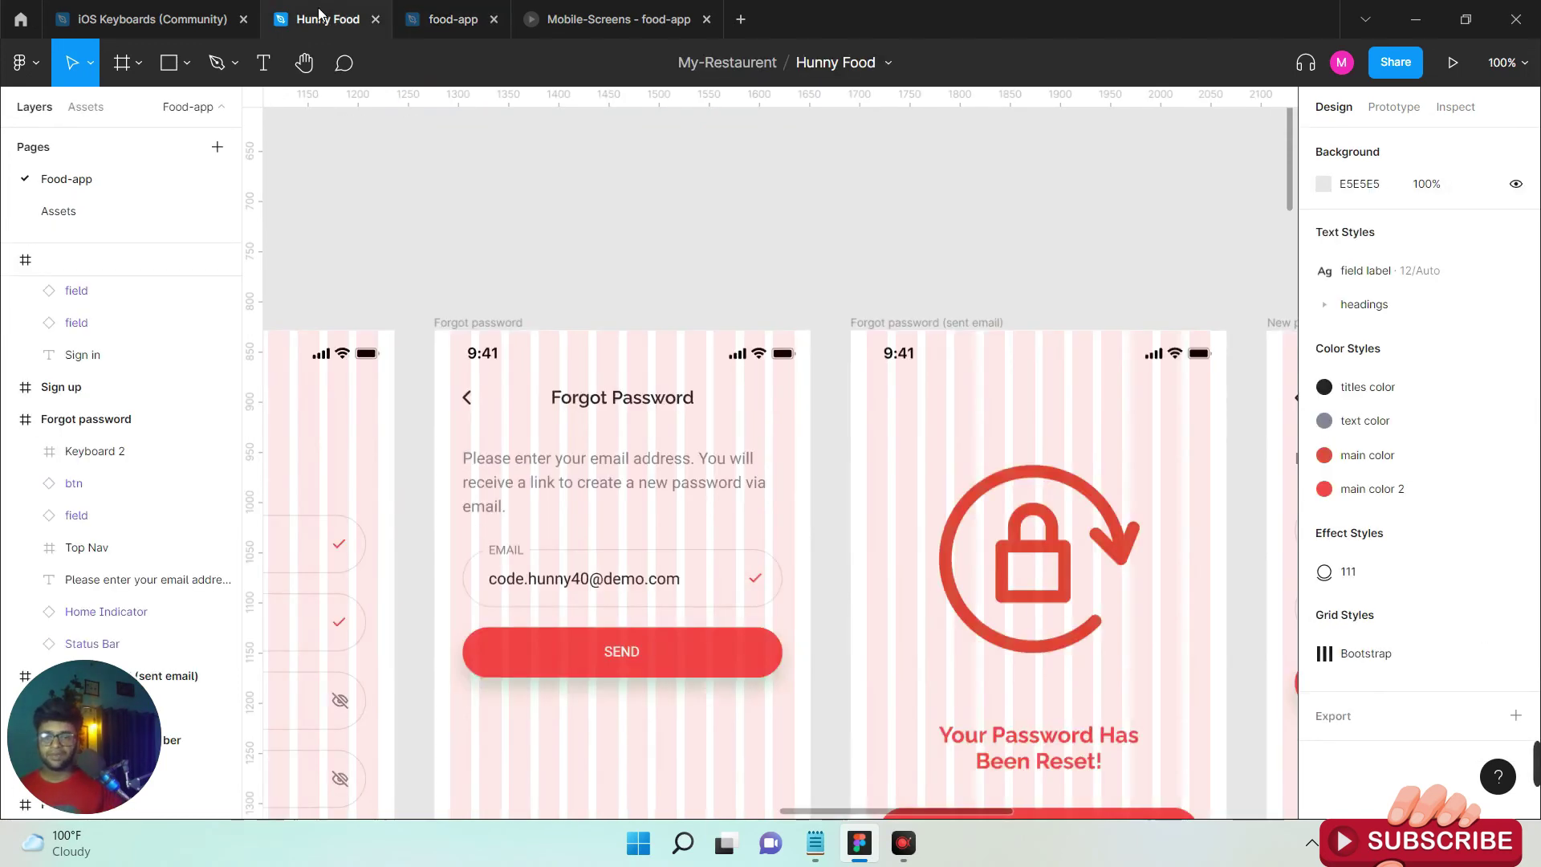
left_click(408, 29)
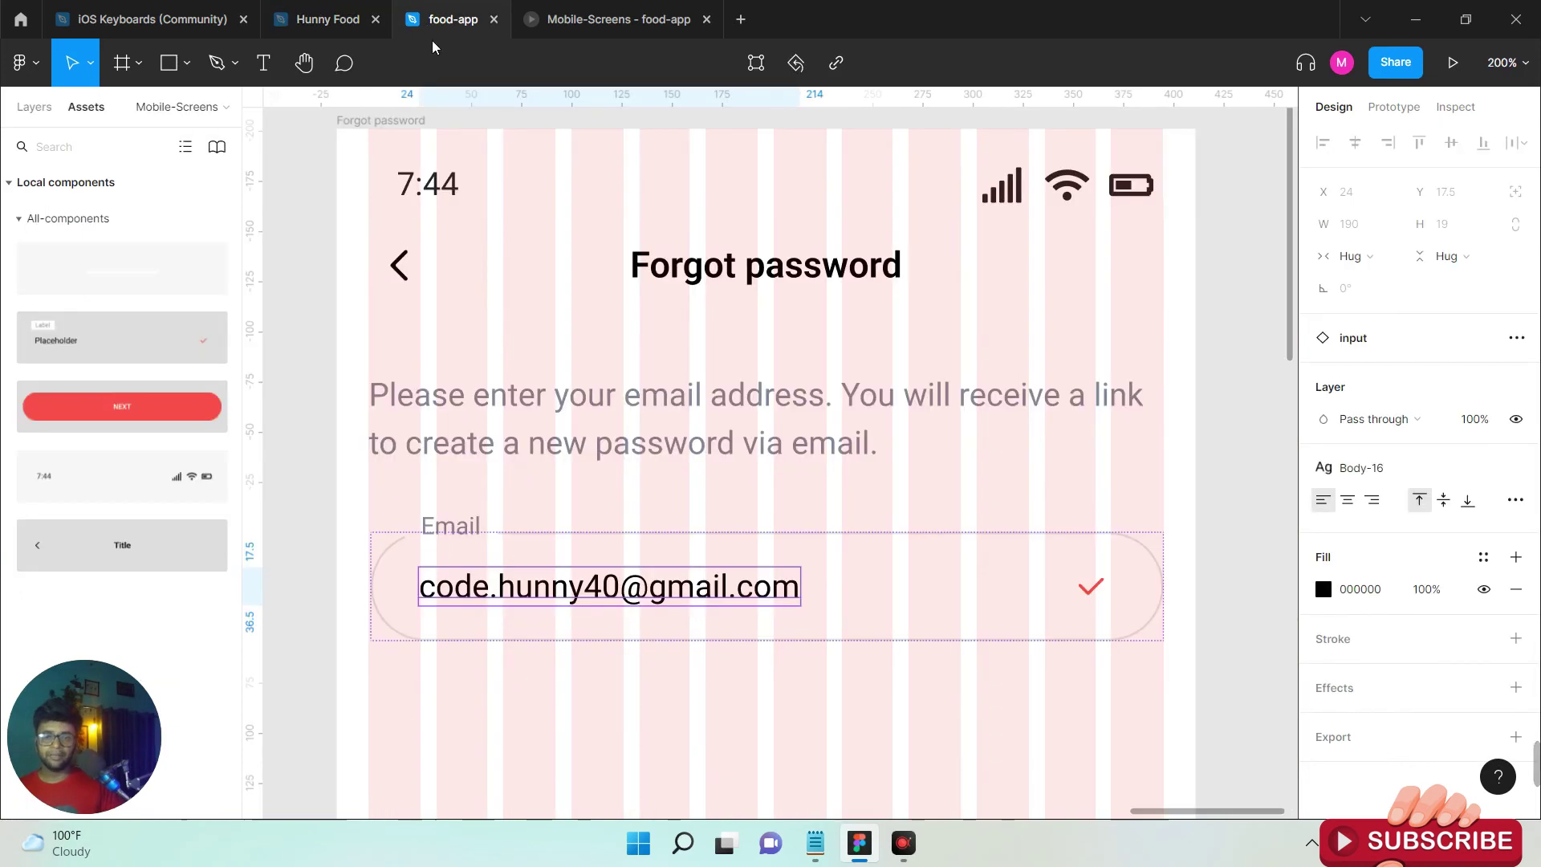
left_click_drag(1001, 697, 968, 558)
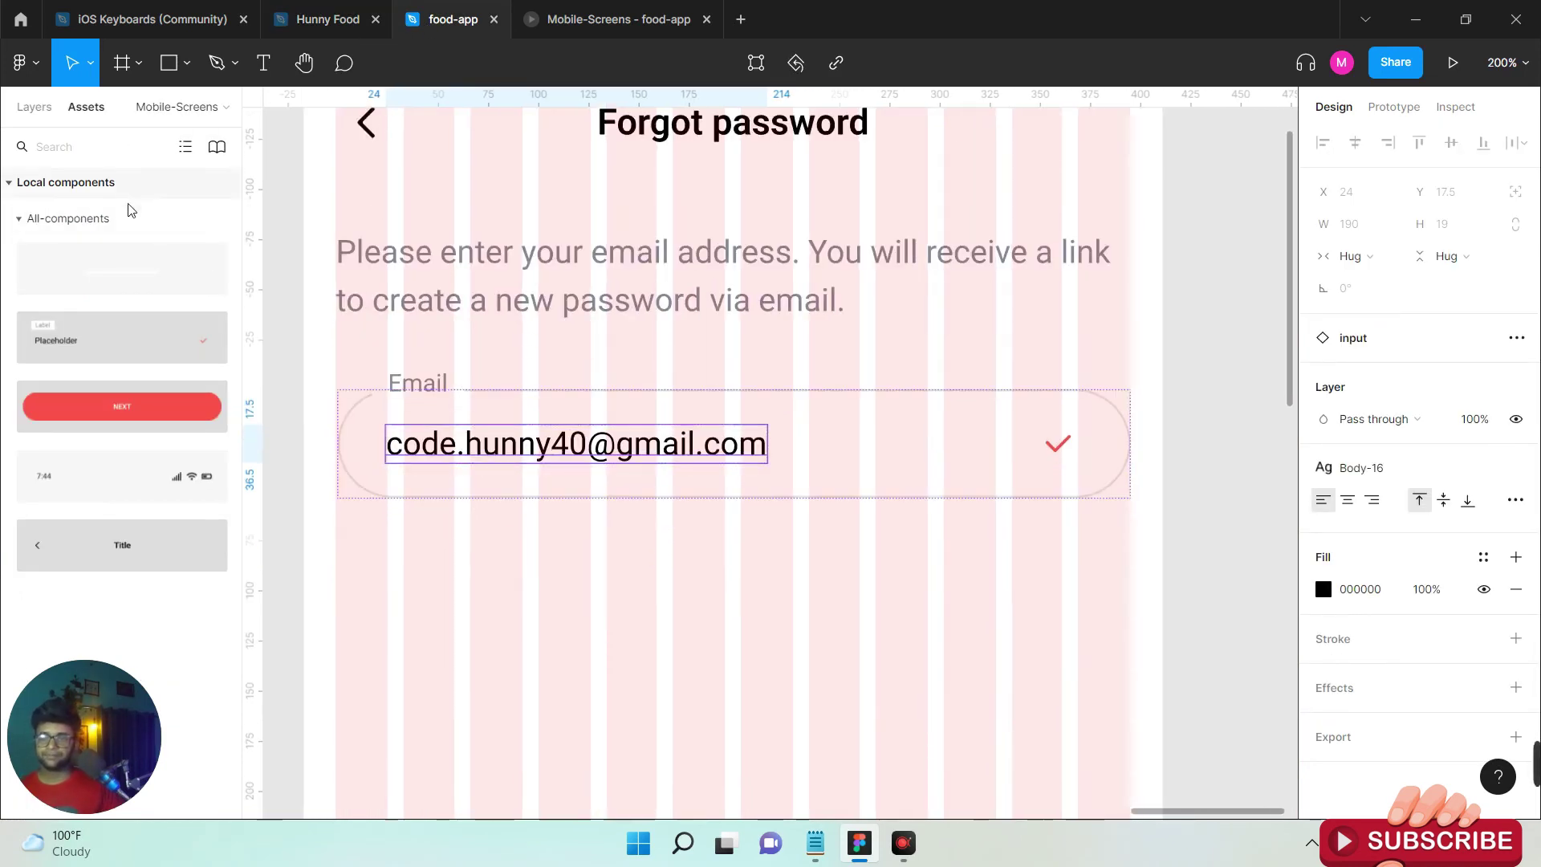
- Add a centred NEXT button below the email field, relabel it SEND, and hide the layout grids
mouse_move(122, 409)
left_mouse_down()
mouse_move(782, 638)
mouse_move(826, 623)
left_mouse_up()
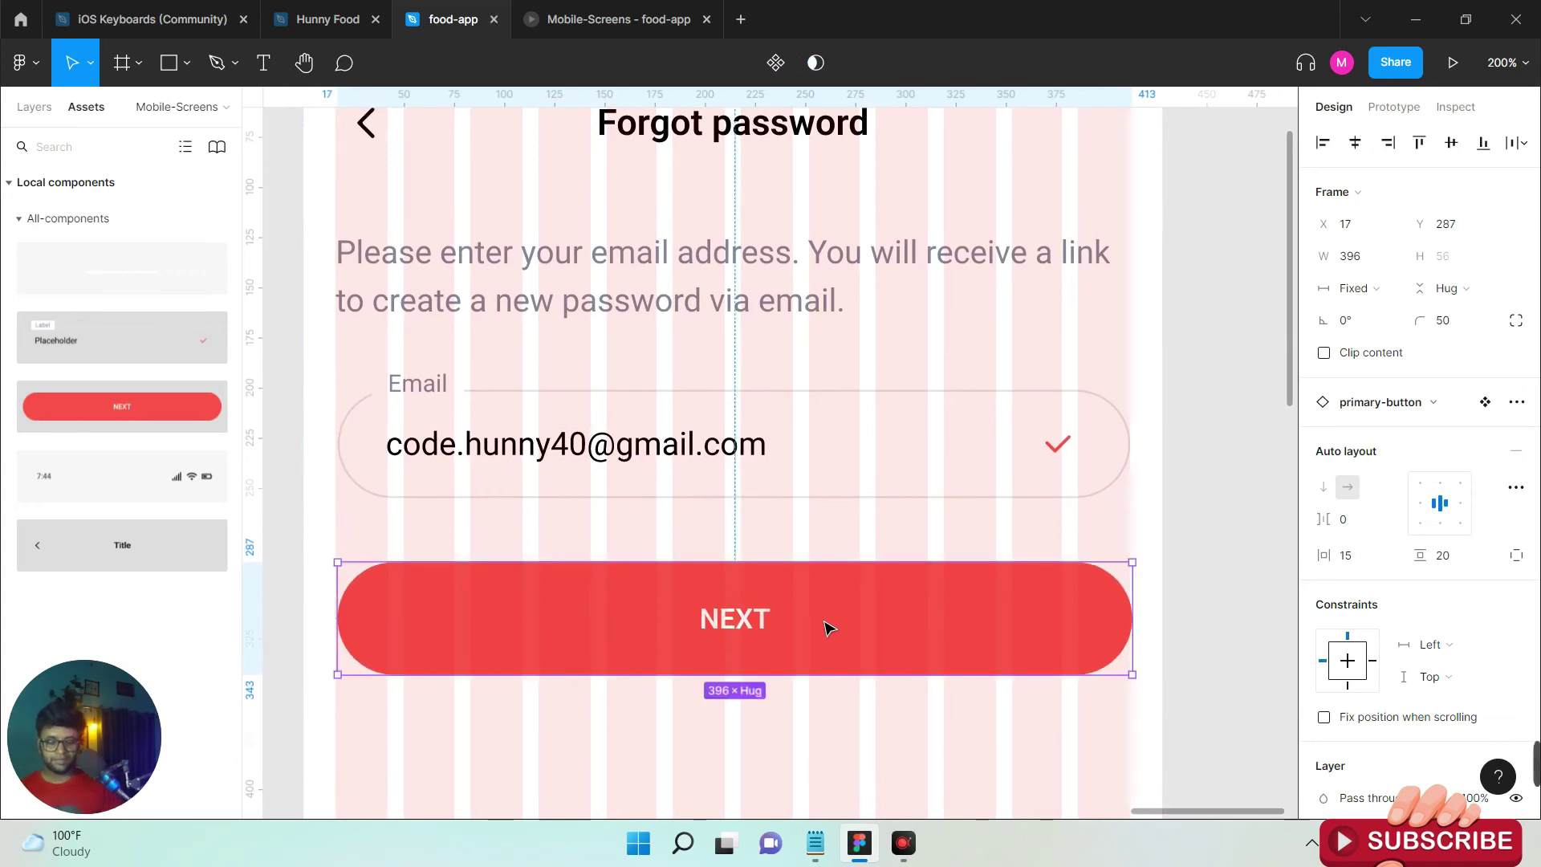
key("shift+0")
left_click(1355, 142)
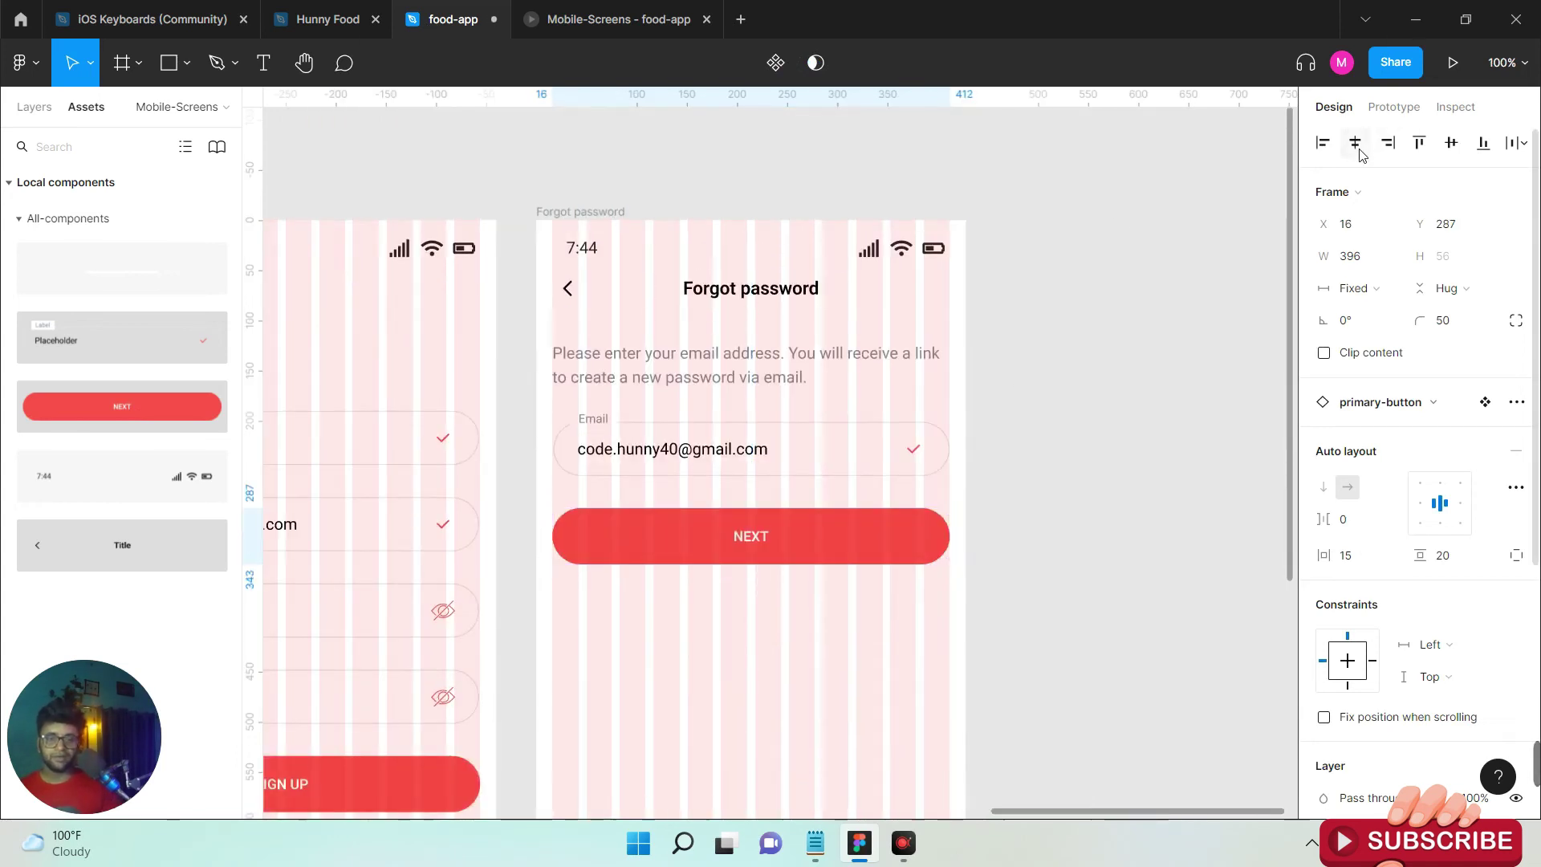
left_click(328, 19)
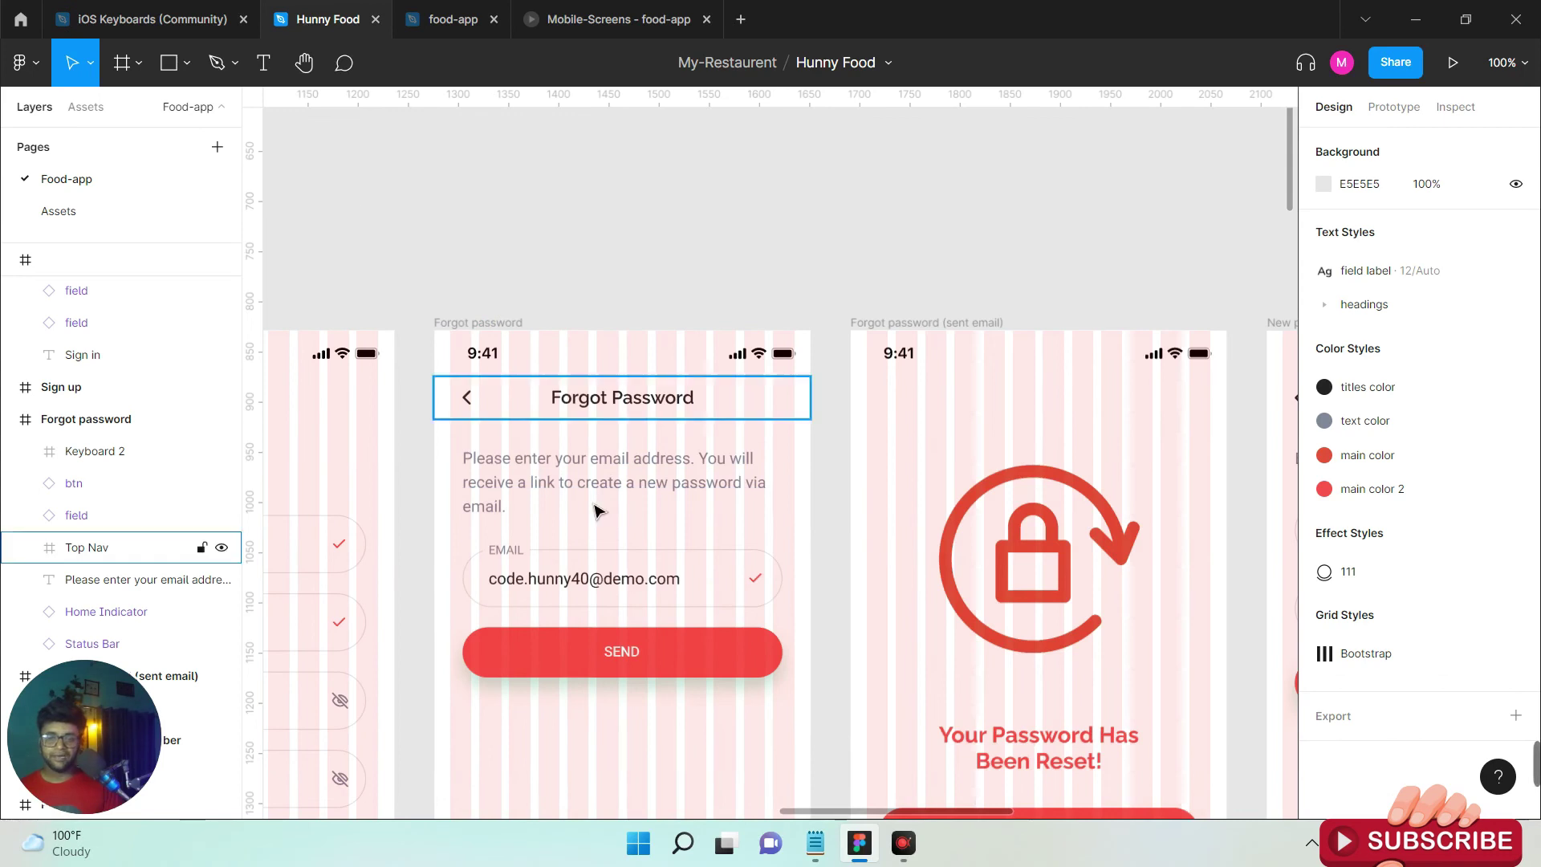
left_click(448, 19)
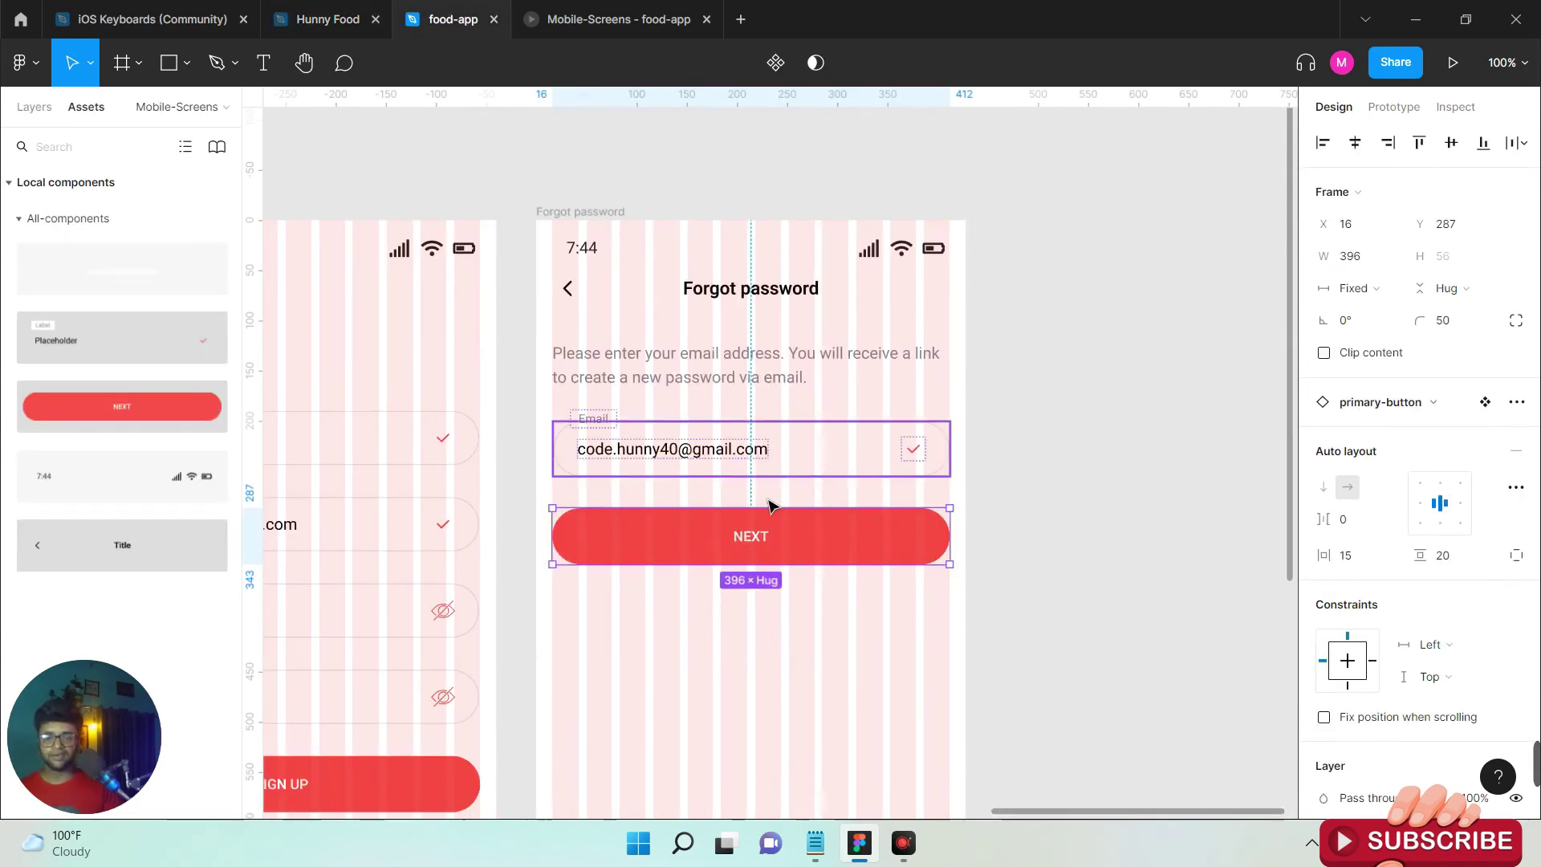
double_click(771, 551)
type("SEND")
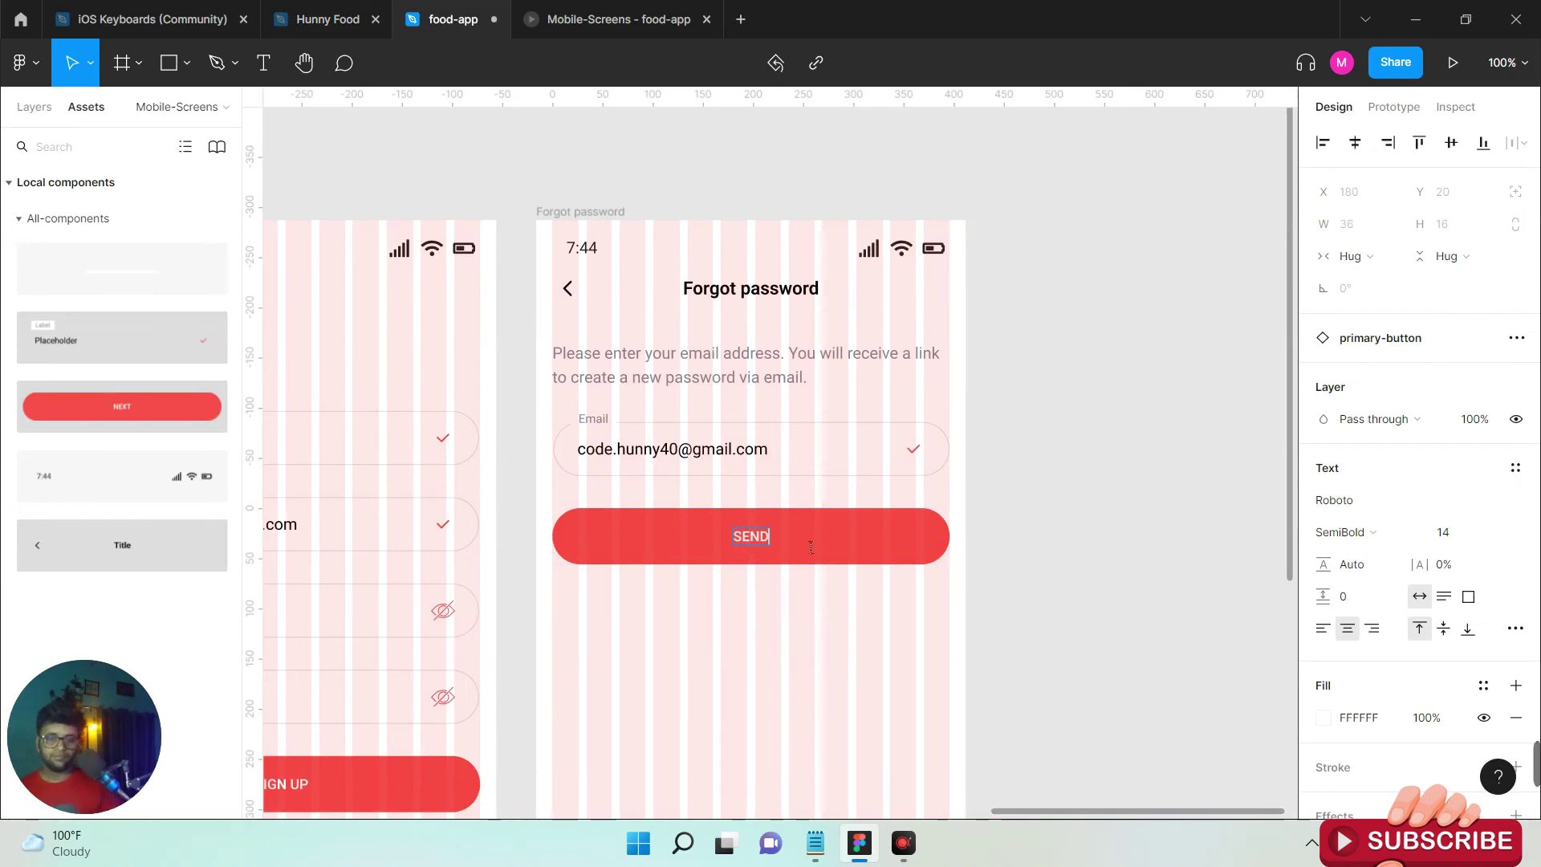
key("Escape")
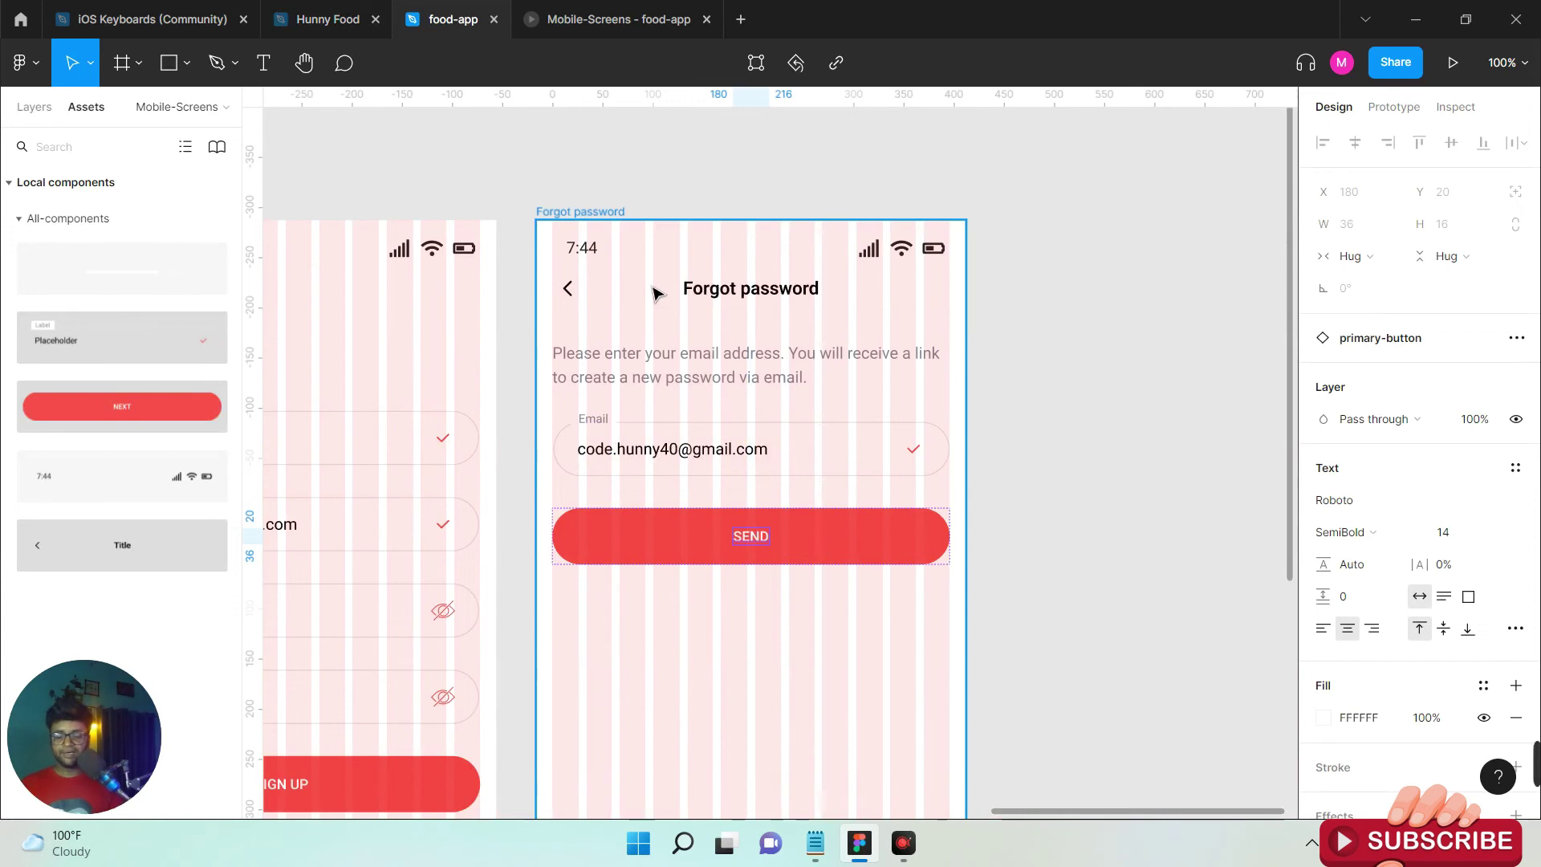
key("ctrl+shift+4")
- Compare the Hunny Food reference with the iOS Keyboards file, browsing its keyboard layouts
left_click(300, 17)
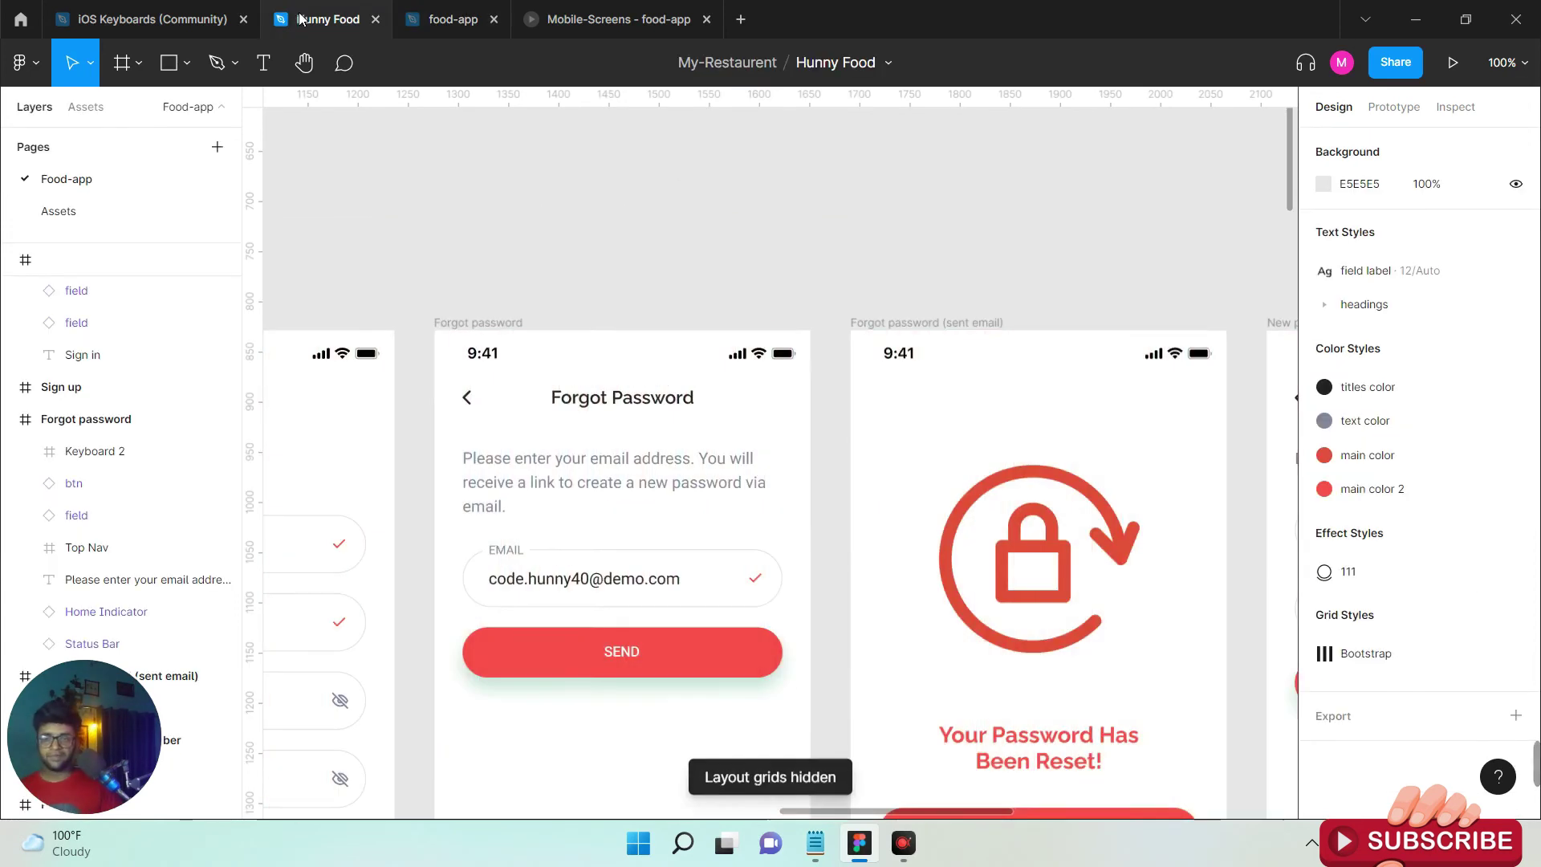
scroll(873, 470, "down", 4)
scroll(767, 497, "up", 3)
scroll(747, 546, "down", 2)
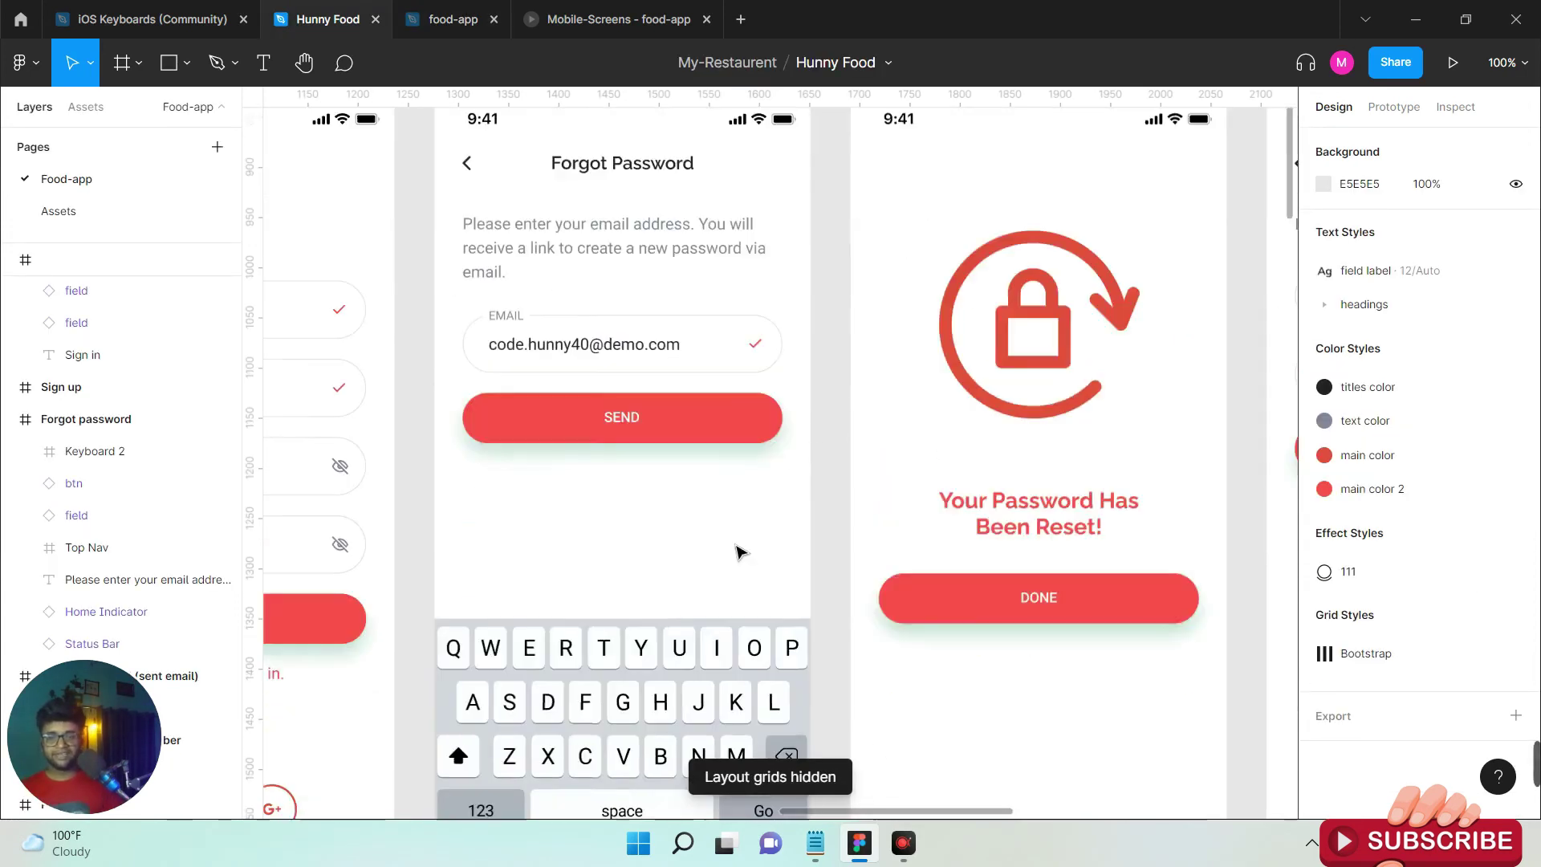
key("ctrl+shift+Tab")
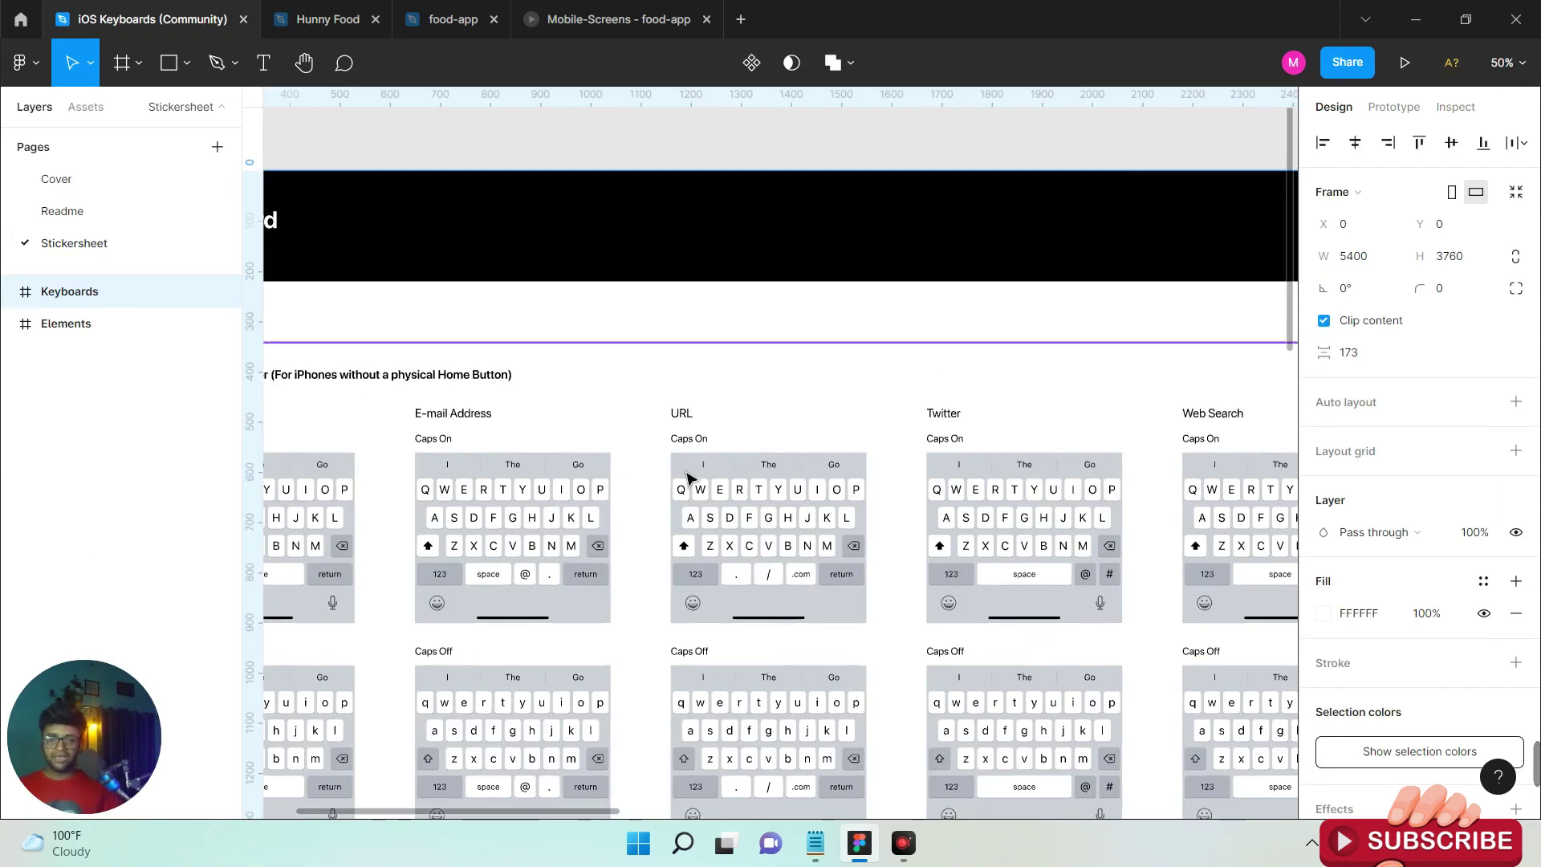
scroll(722, 497, "left", 3)
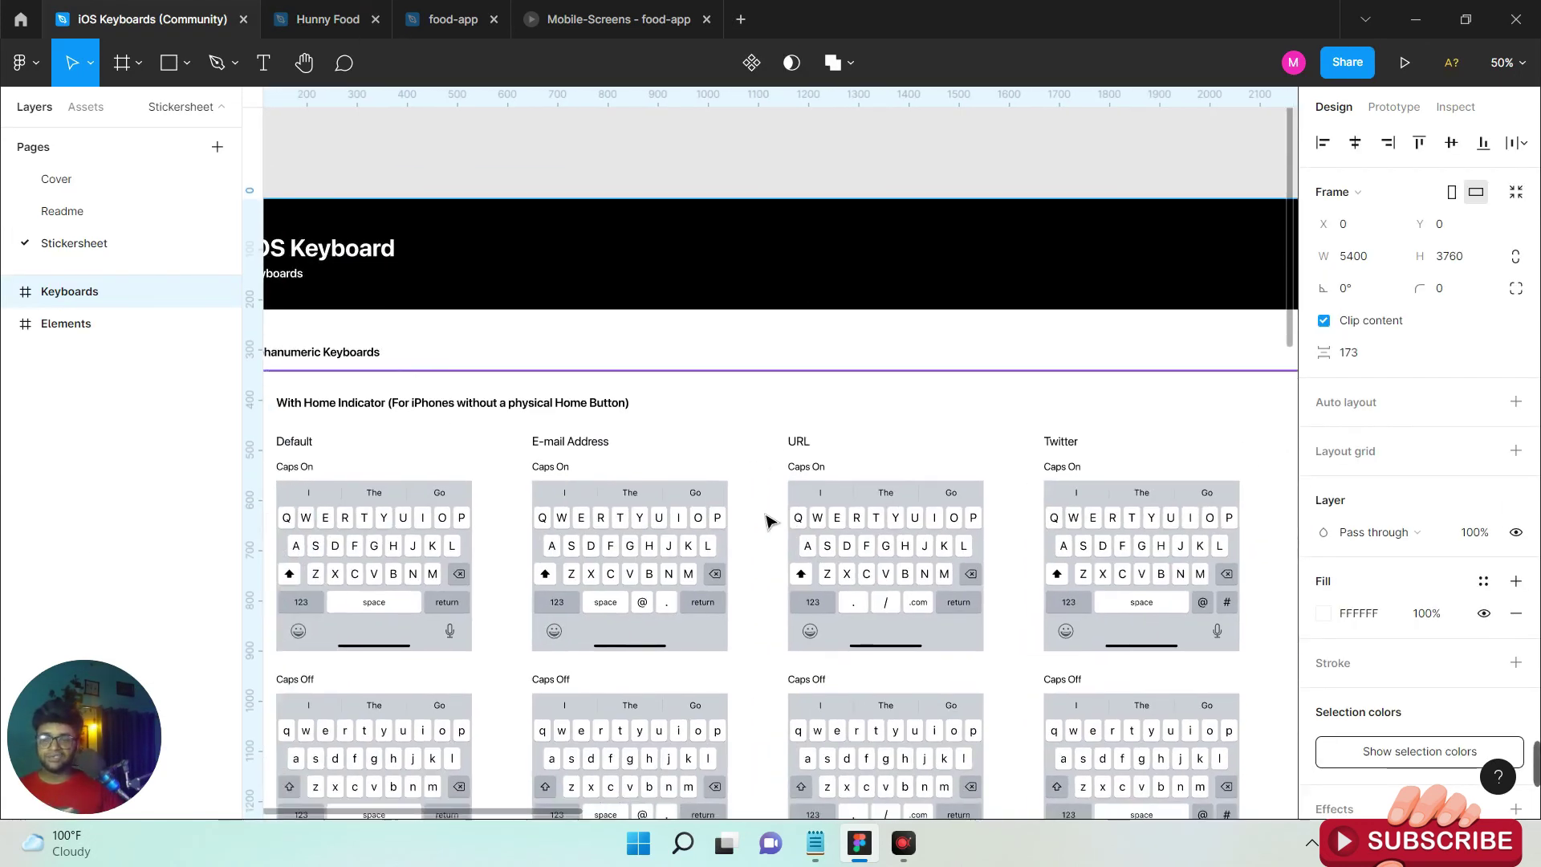
scroll(766, 522, "down", 3)
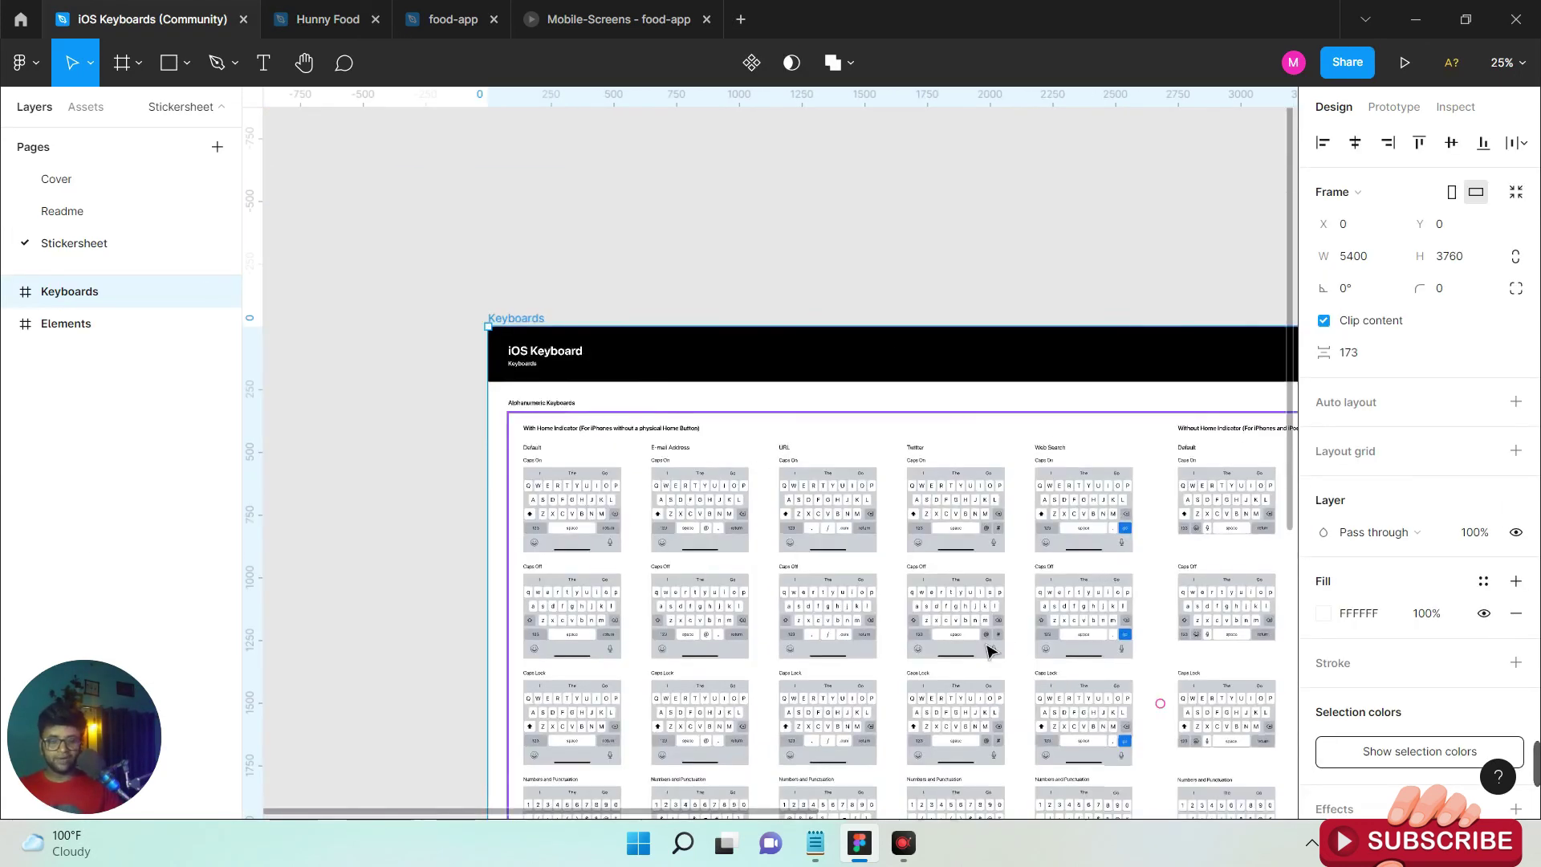
scroll(811, 433, "down", 8)
scroll(862, 341, "right", 3)
scroll(871, 385, "down", 1)
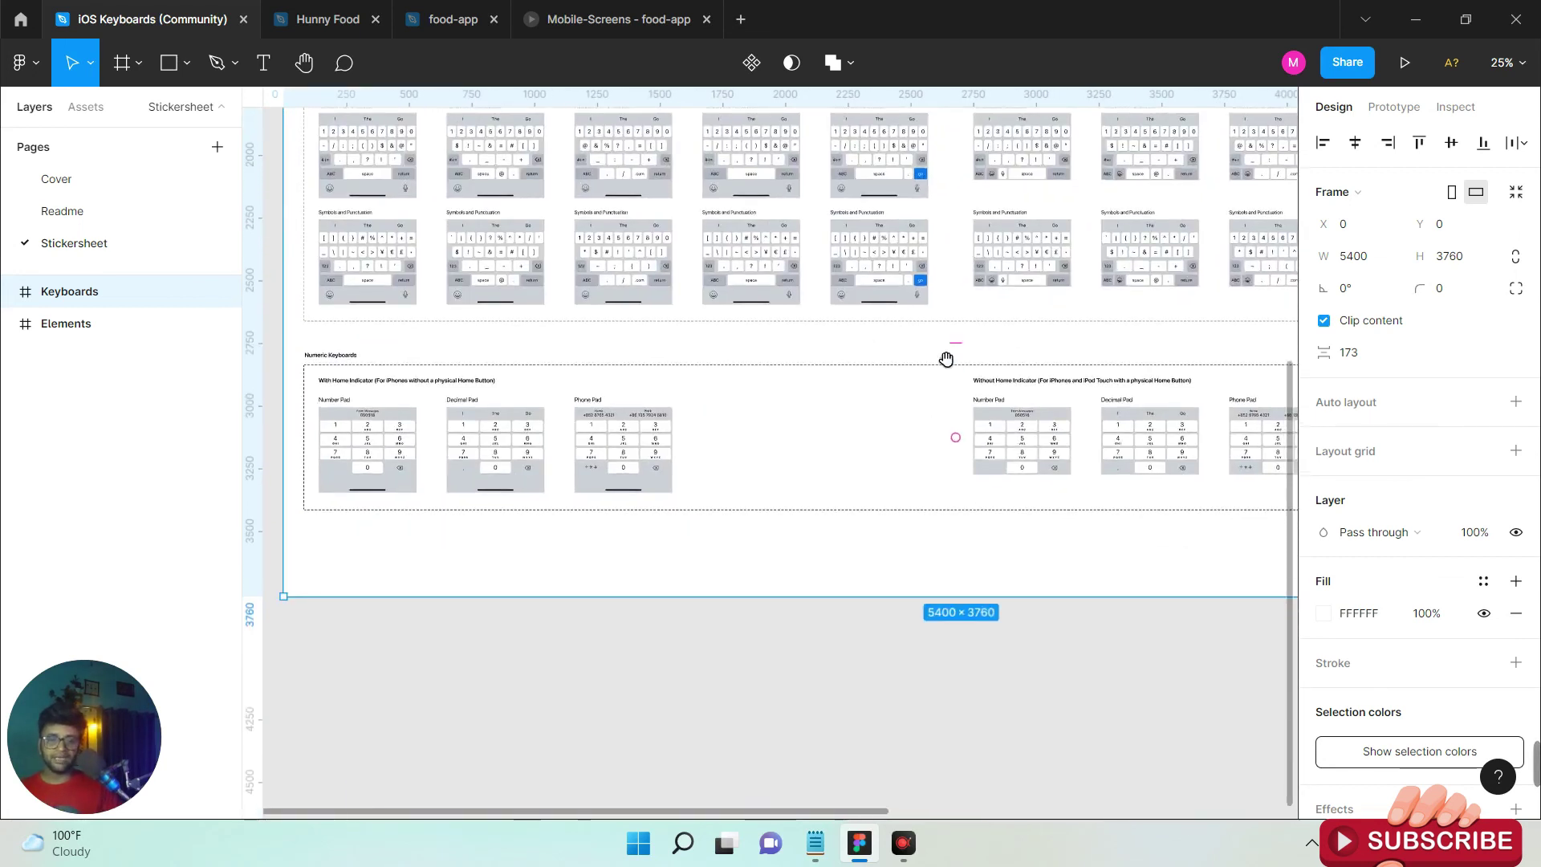
scroll(963, 482, "up", 10)
scroll(995, 698, "up", 3)
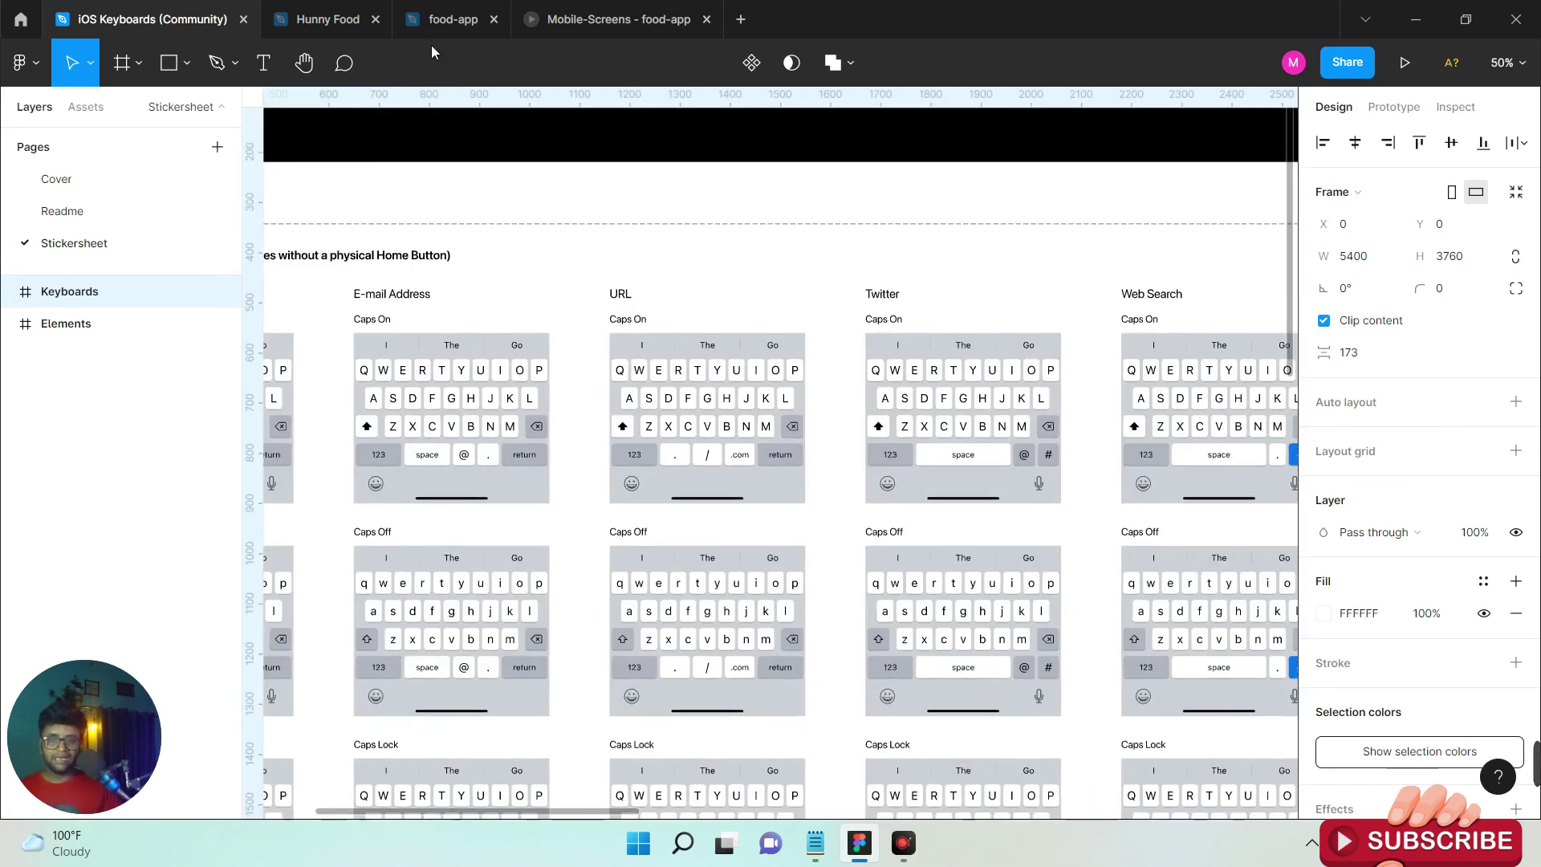
- Select the Facebook, Twitter and Google login buttons group on the Forgot password screen
left_click(306, 22)
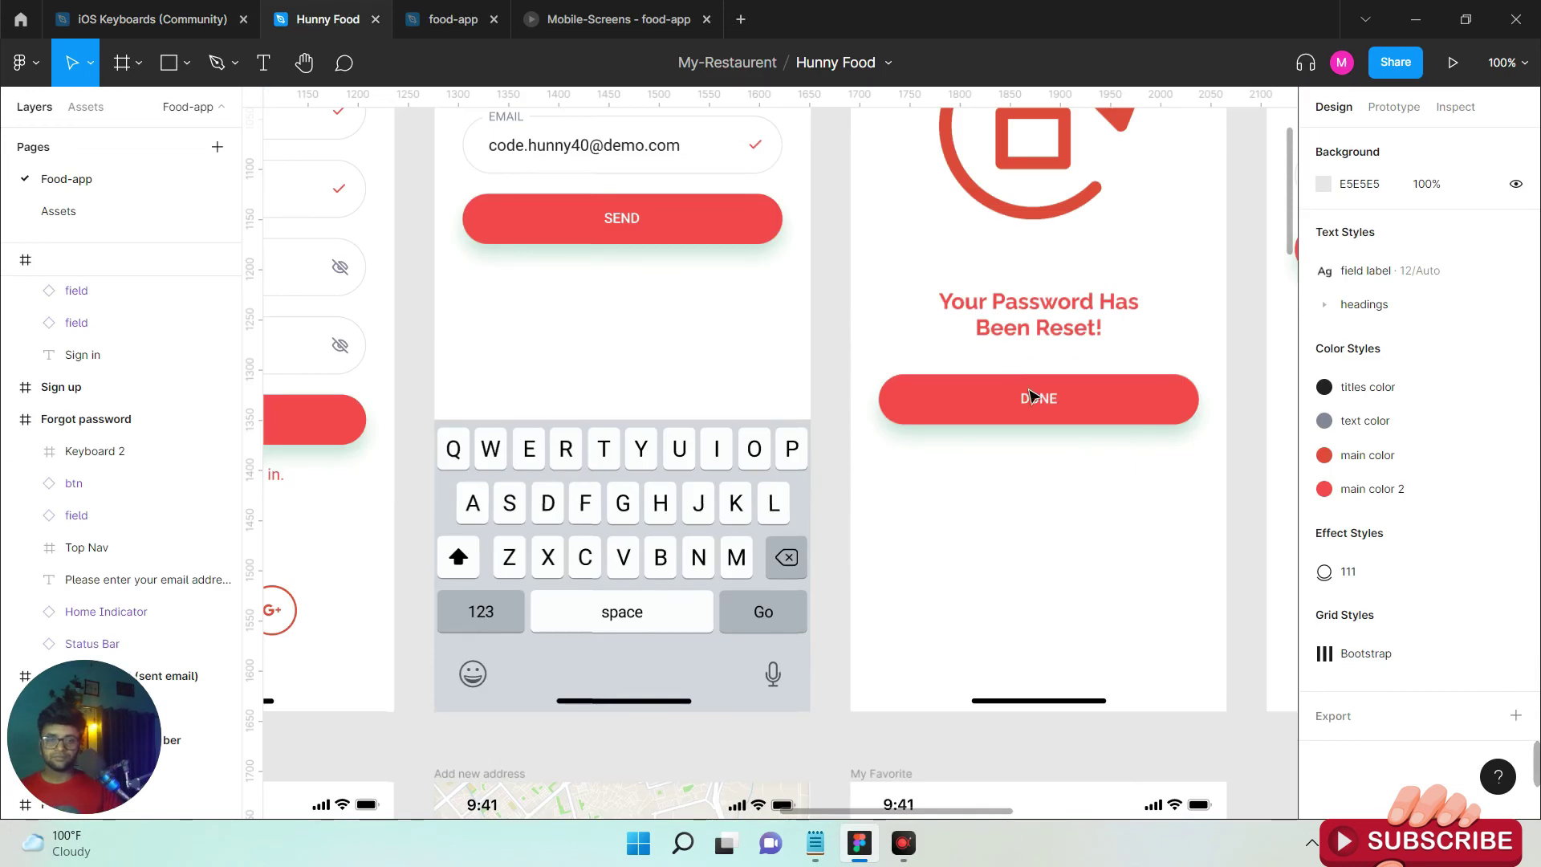
left_click(452, 19)
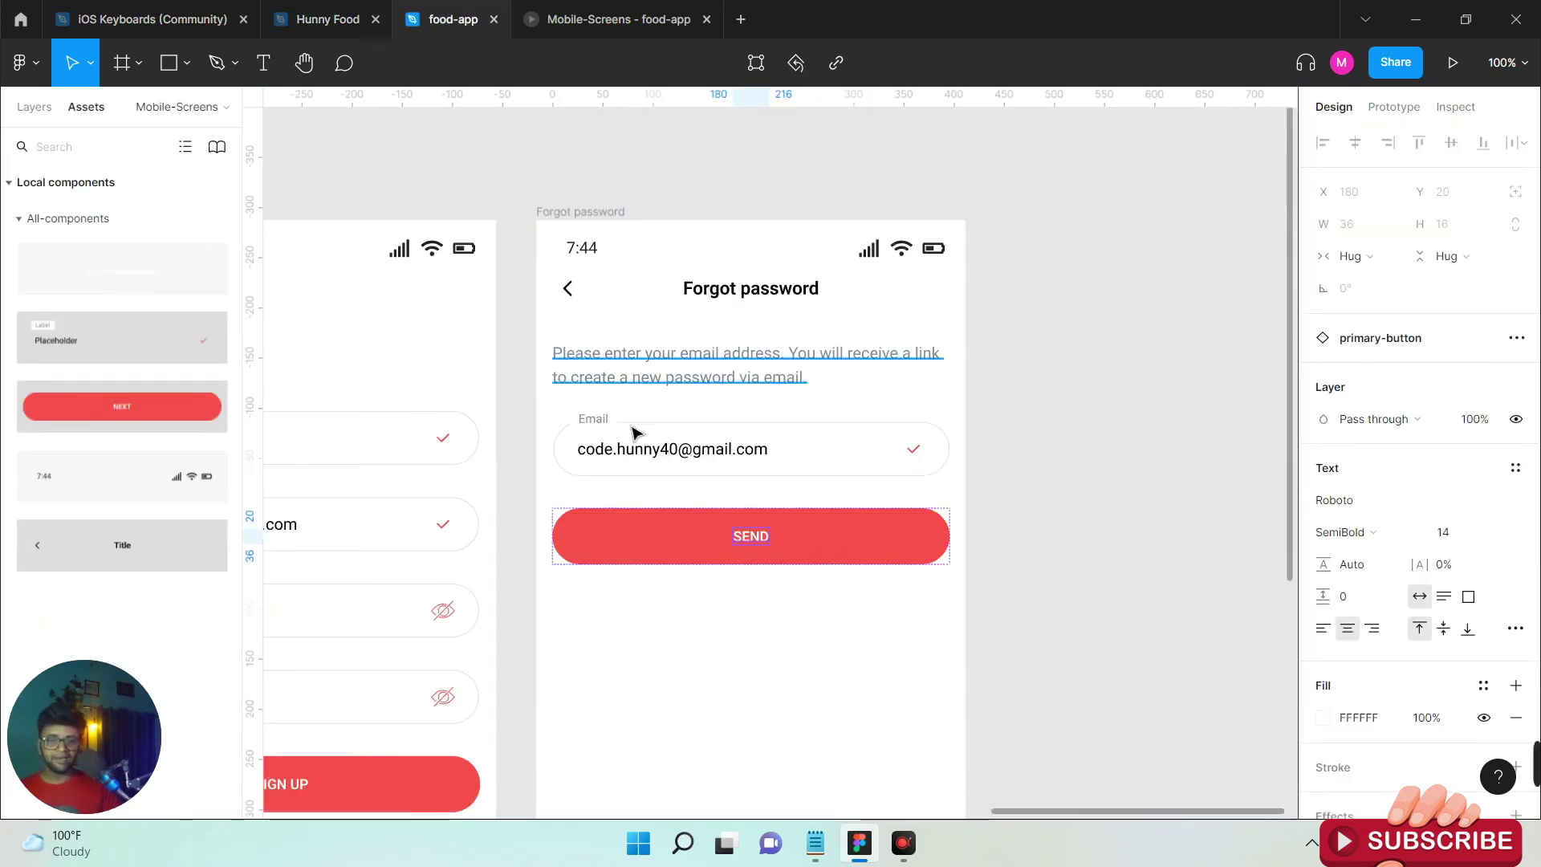
scroll(902, 636, "down", 4)
scroll(875, 482, "down", 2)
scroll(894, 551, "up", 4)
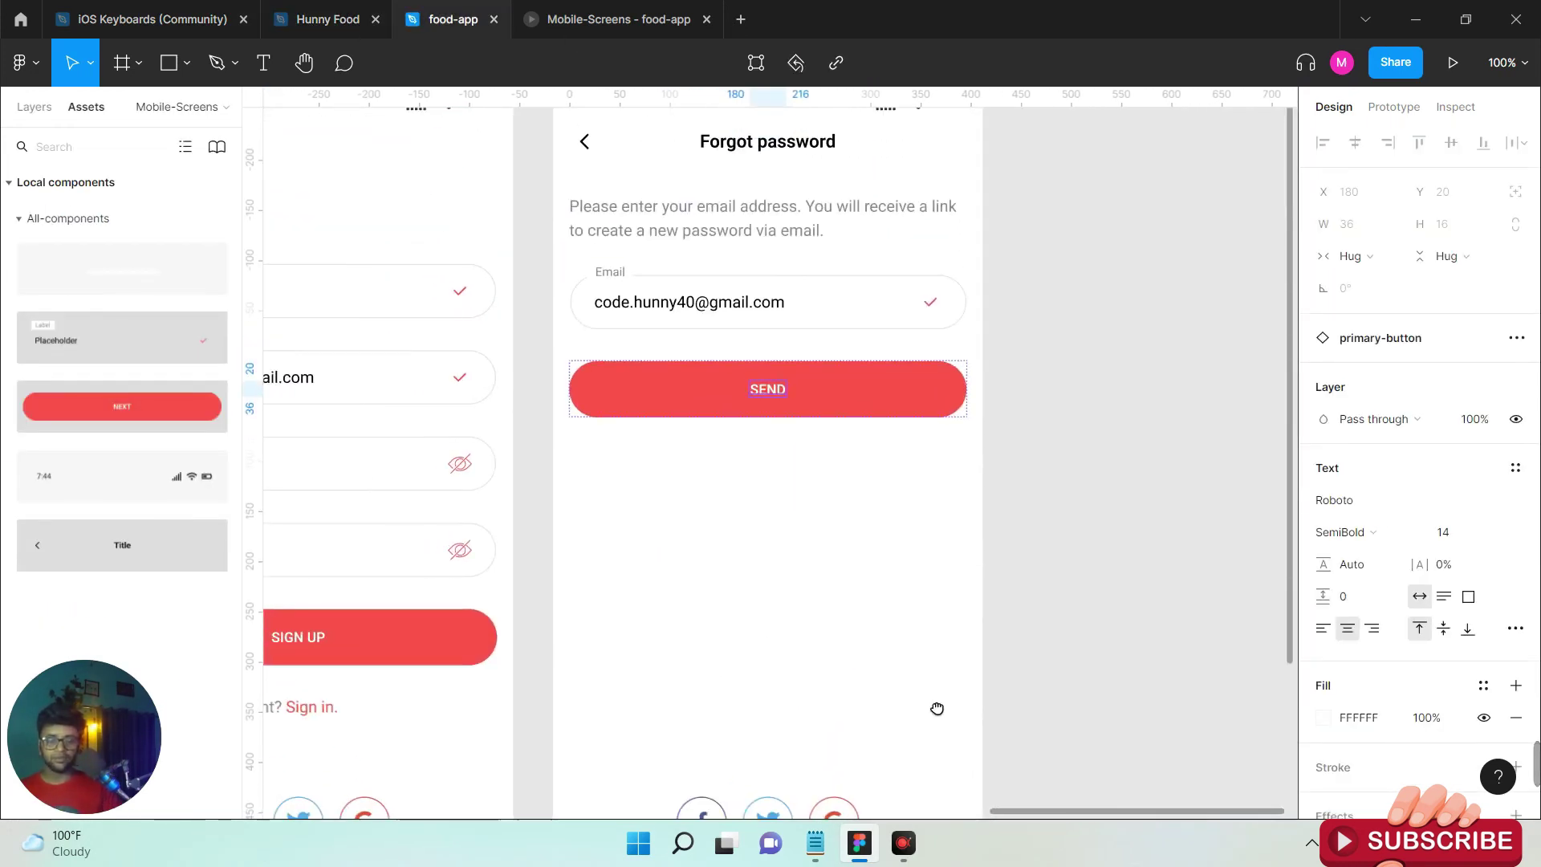
scroll(936, 723, "up", 1)
scroll(885, 357, "down", 5)
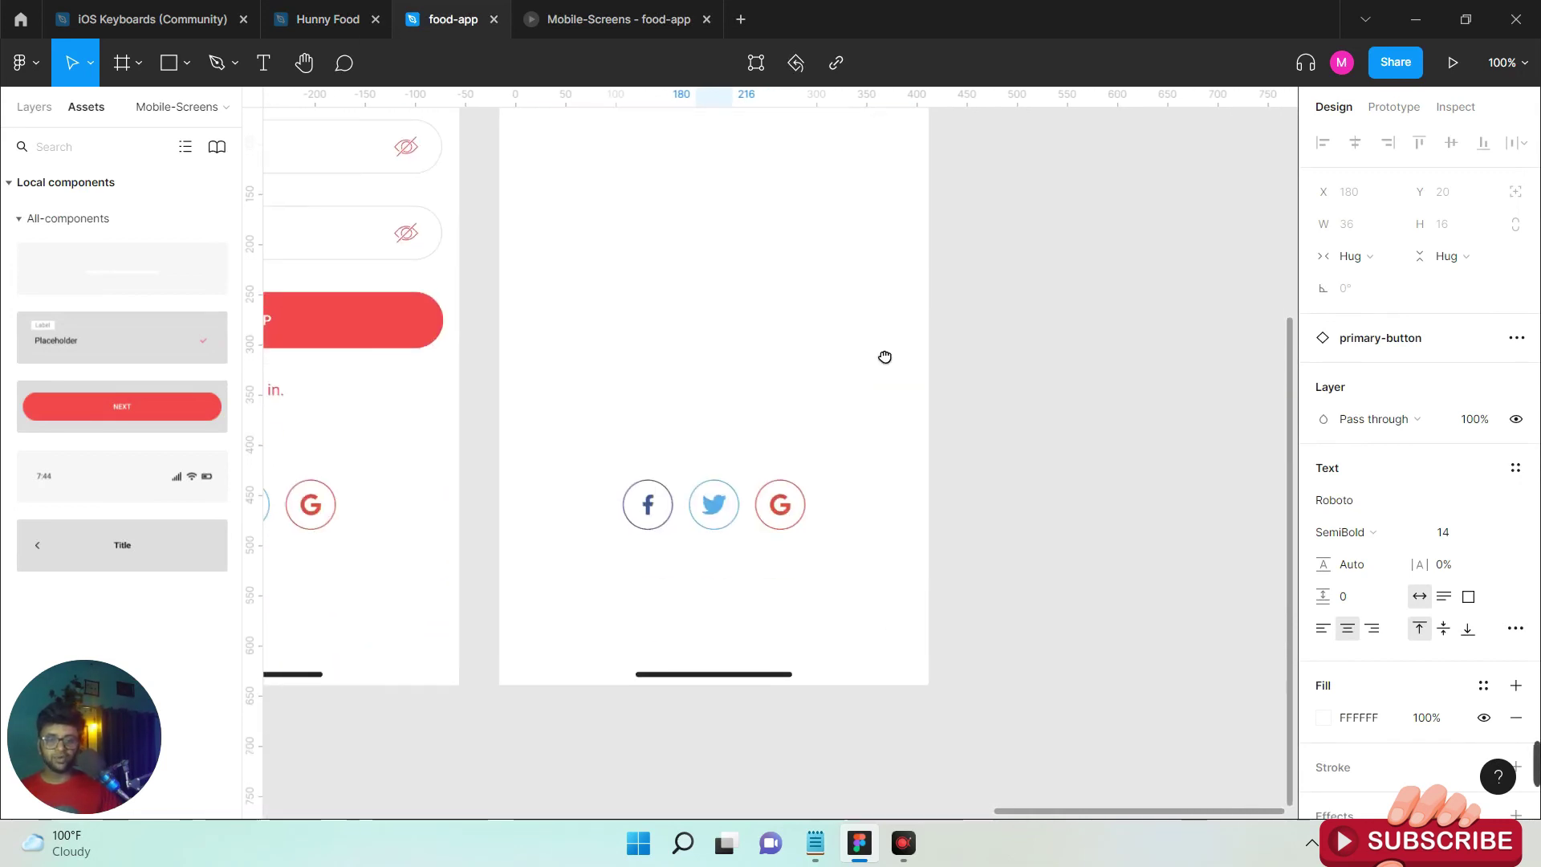
scroll(885, 357, "up", 3)
left_click(815, 652)
scroll(723, 482, "up", 4)
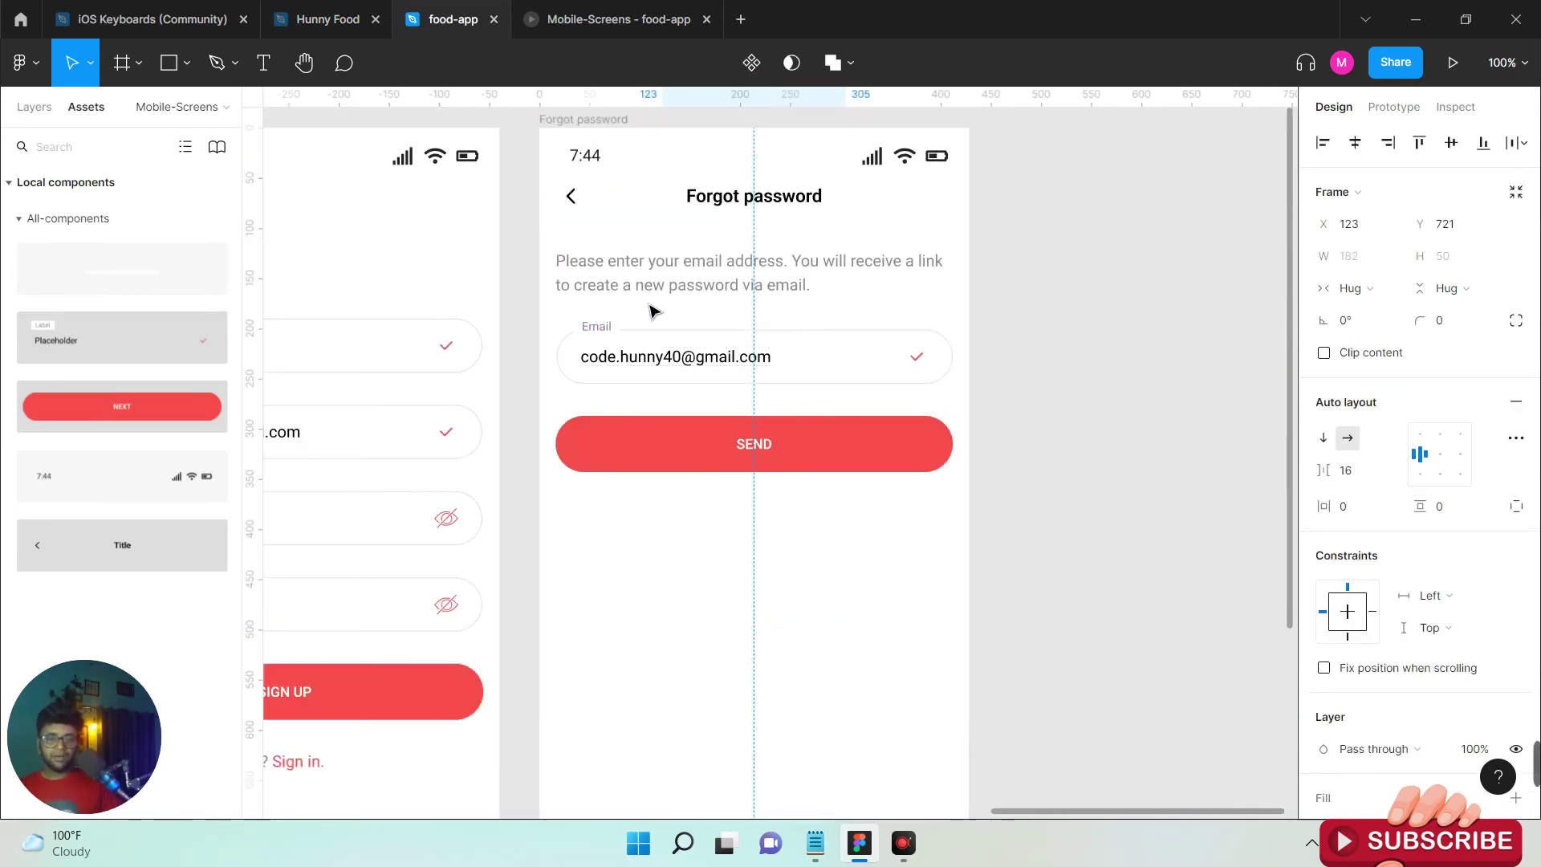
- Pick the E-mail Address Caps On keyboard in iOS Keyboards and delete the social login buttons
left_click(321, 20)
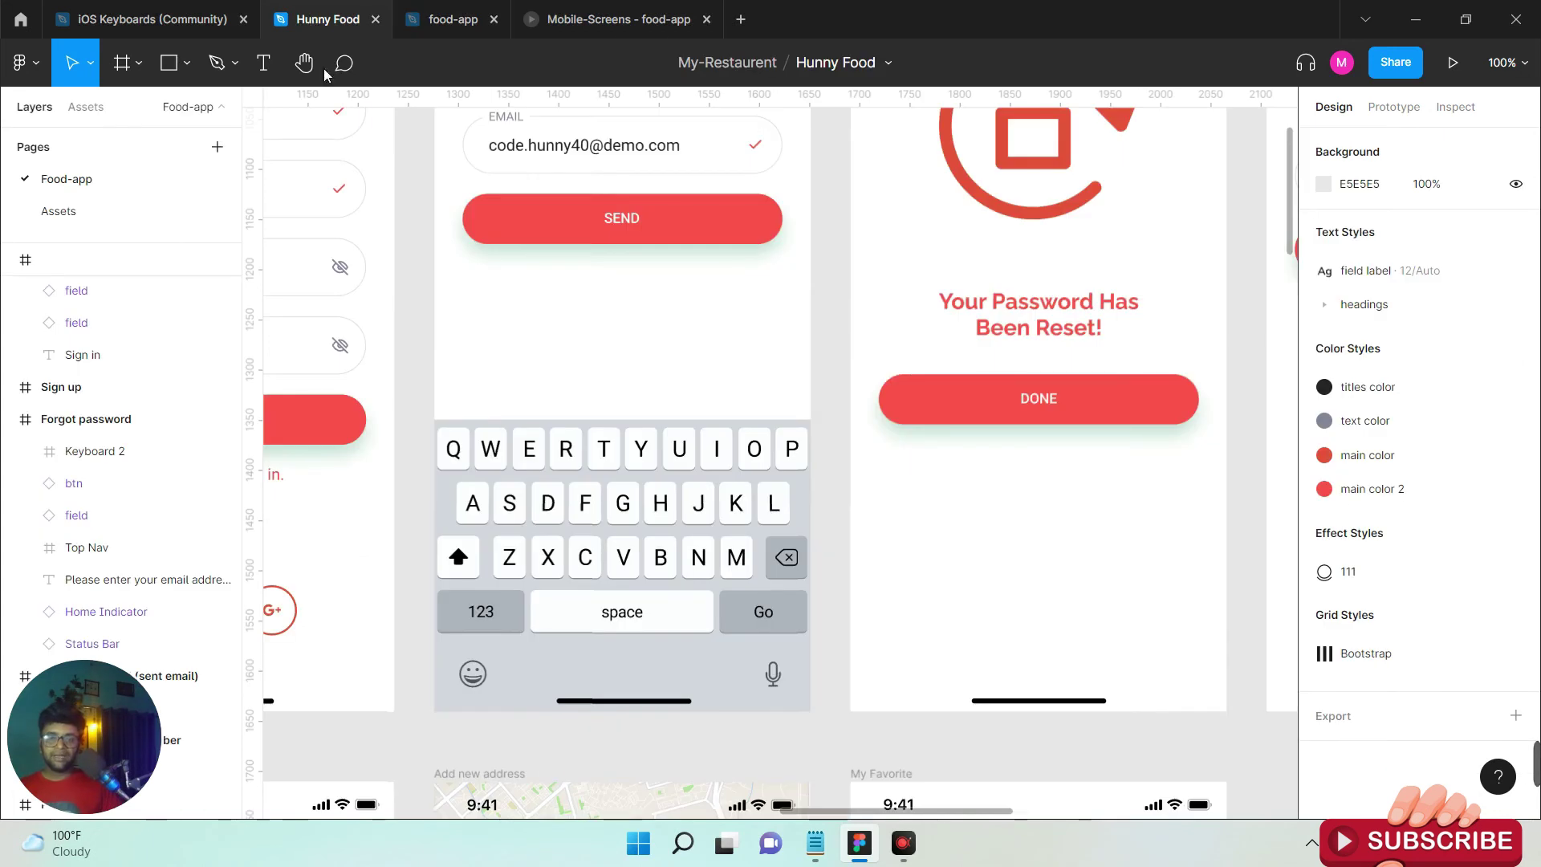
left_click(145, 24)
left_click(394, 369)
left_click(454, 19)
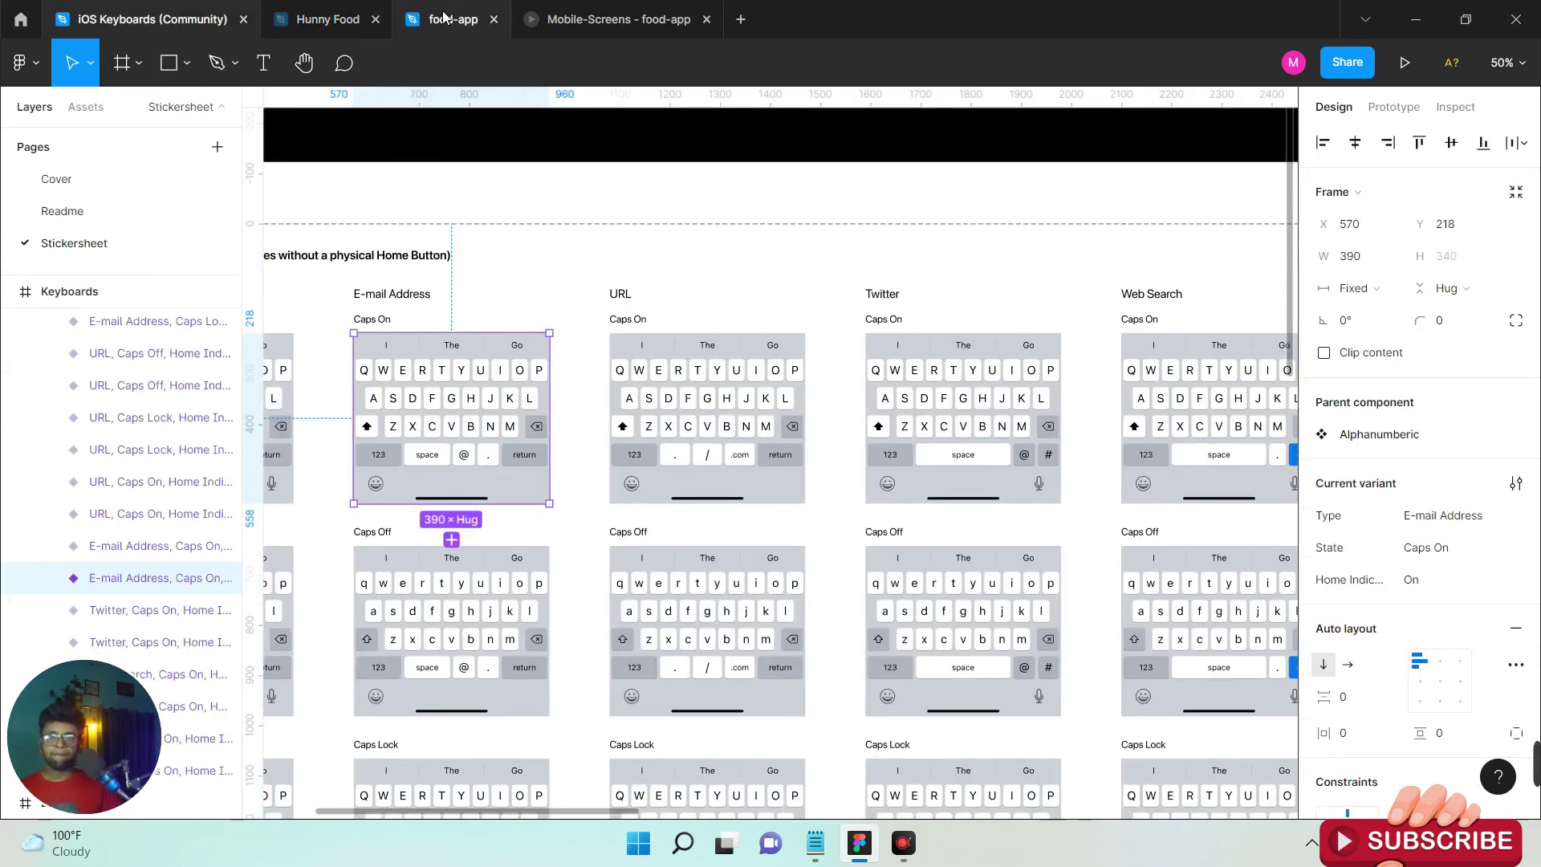
scroll(769, 466, "down", 4)
key("Delete")
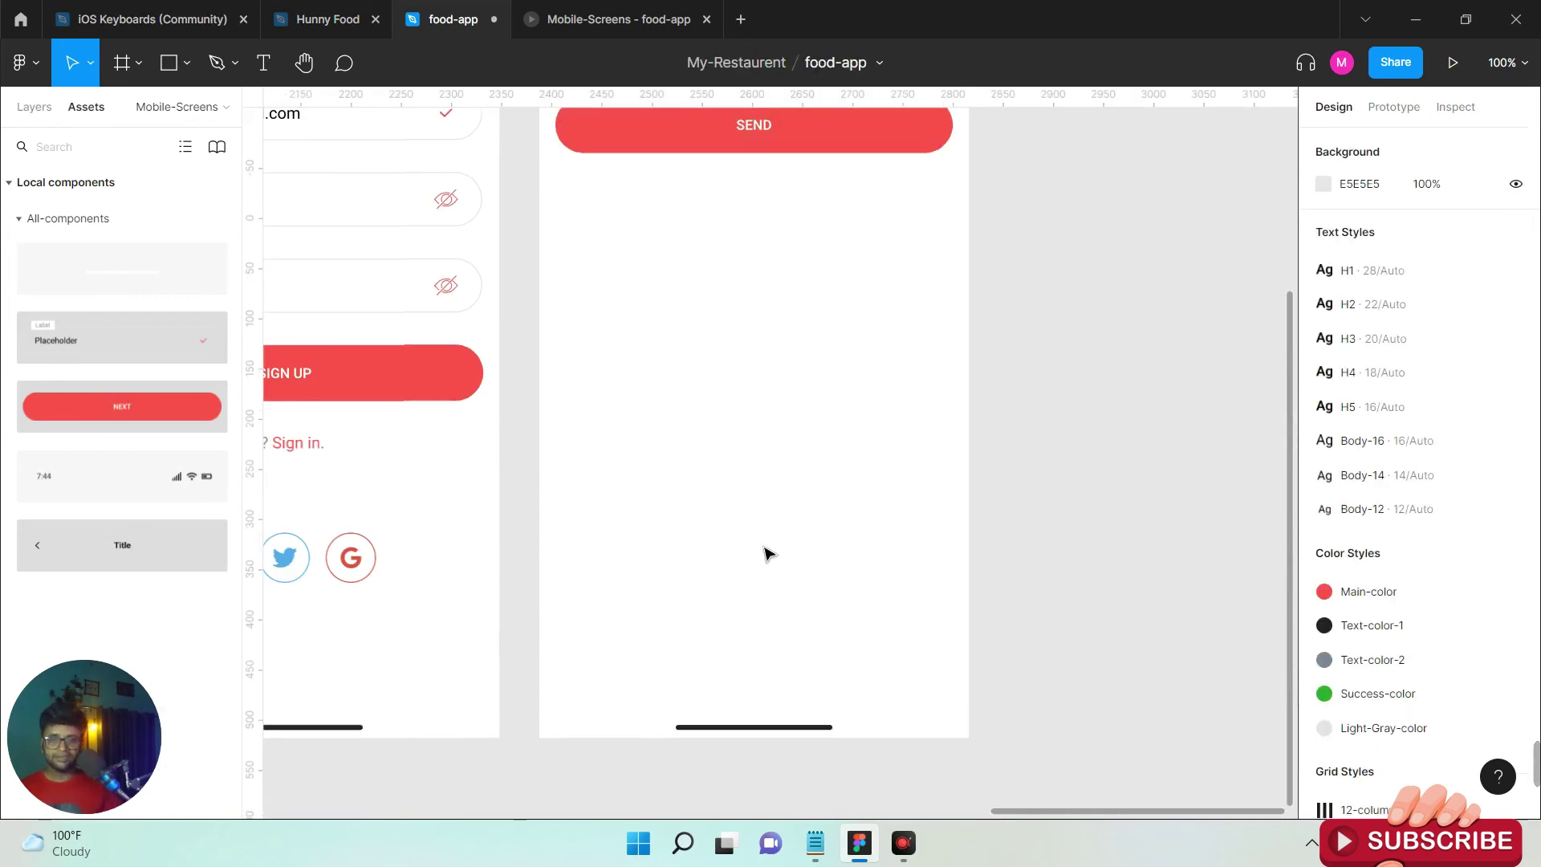
left_click(328, 19)
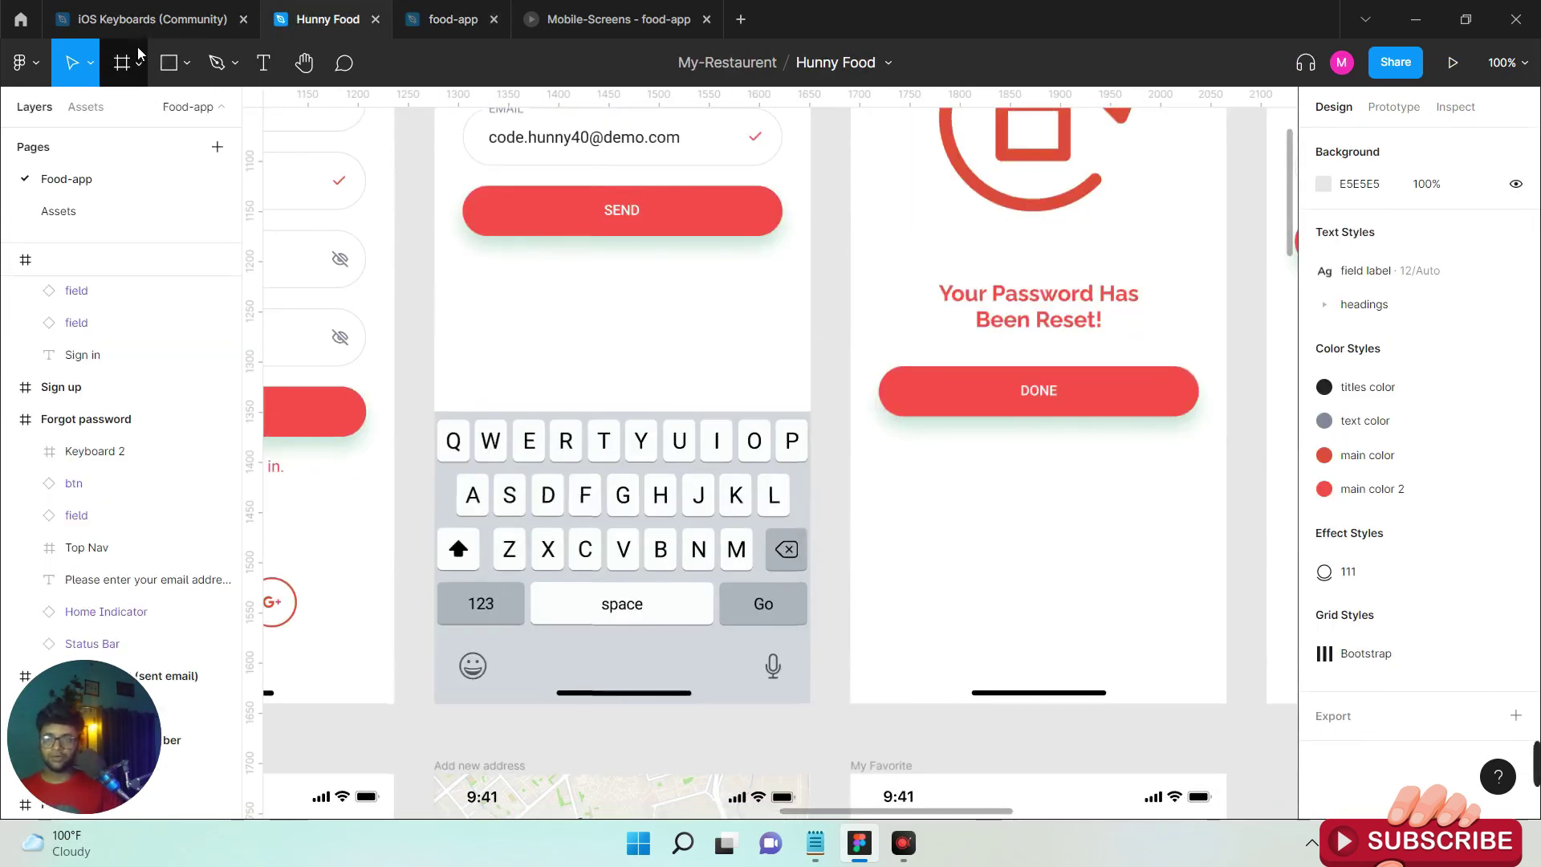
left_click(152, 20)
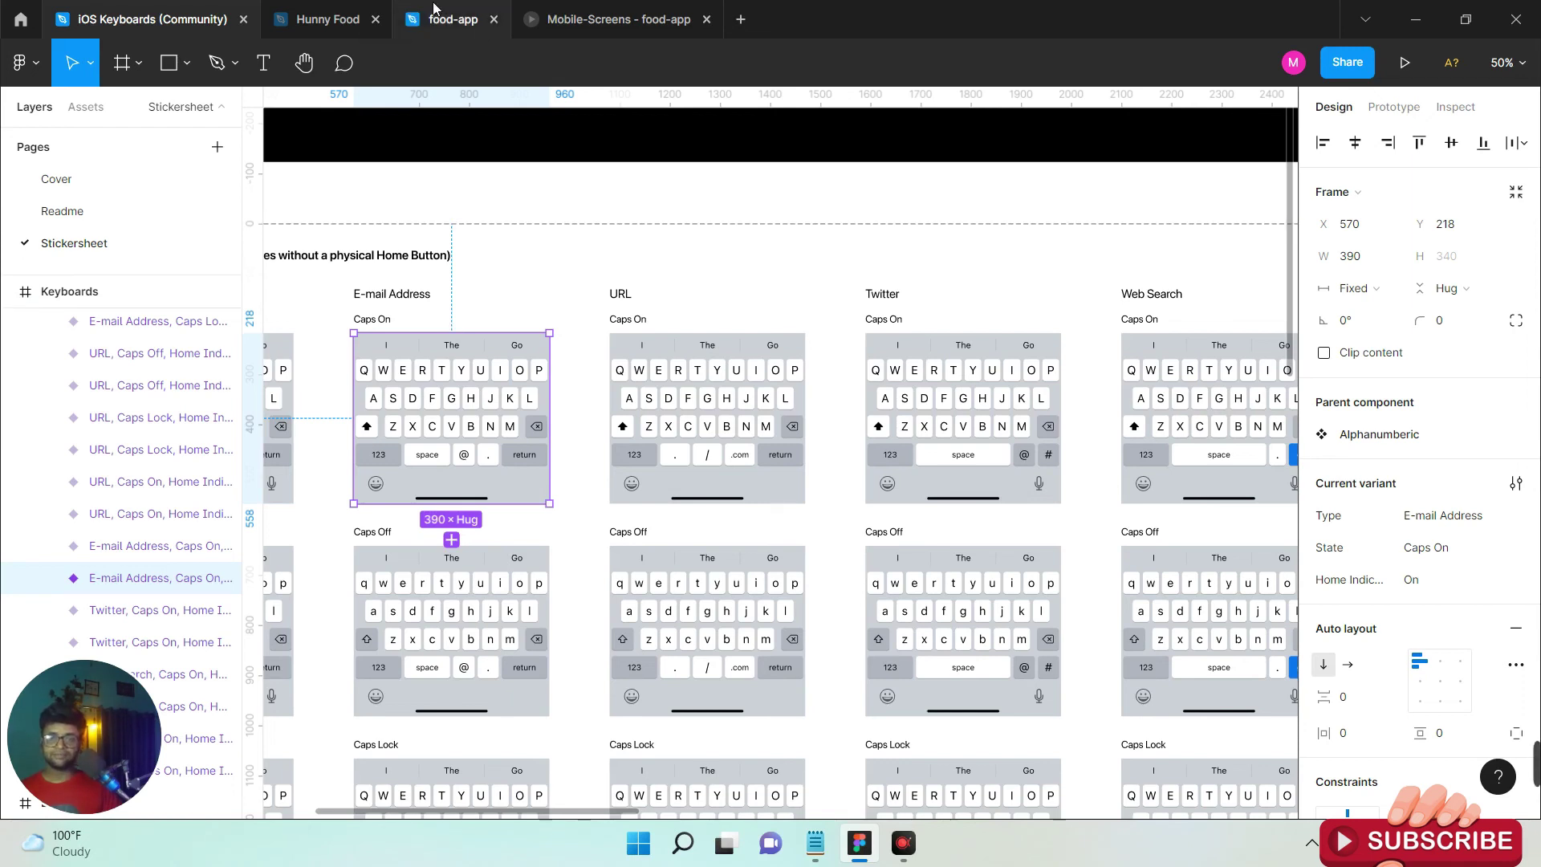
left_click(319, 20)
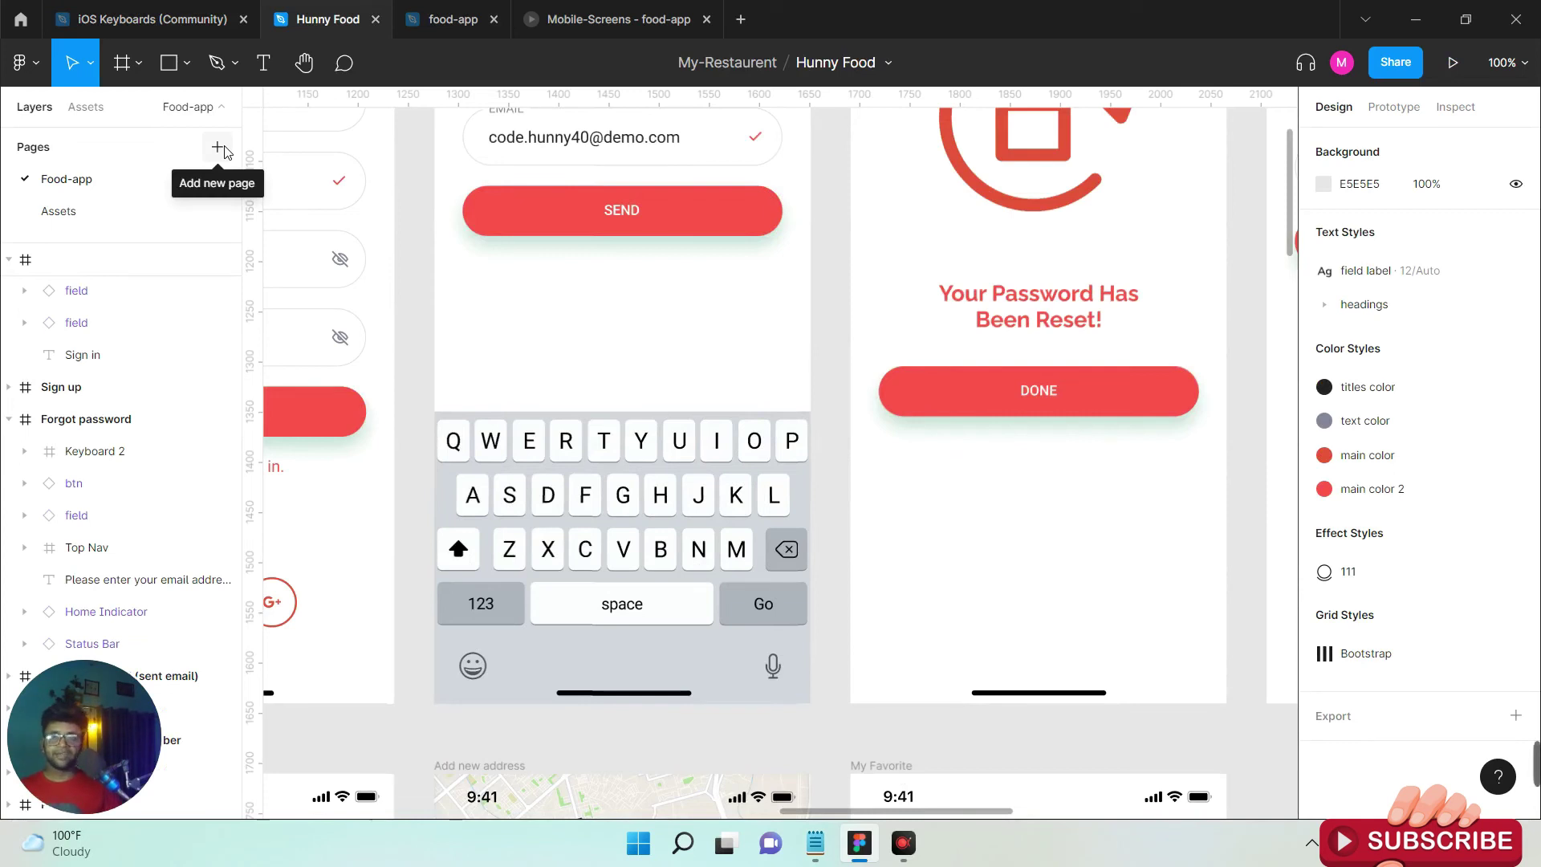
- Paste the copied keyboard onto the Assets page, then delete it again
left_click(451, 20)
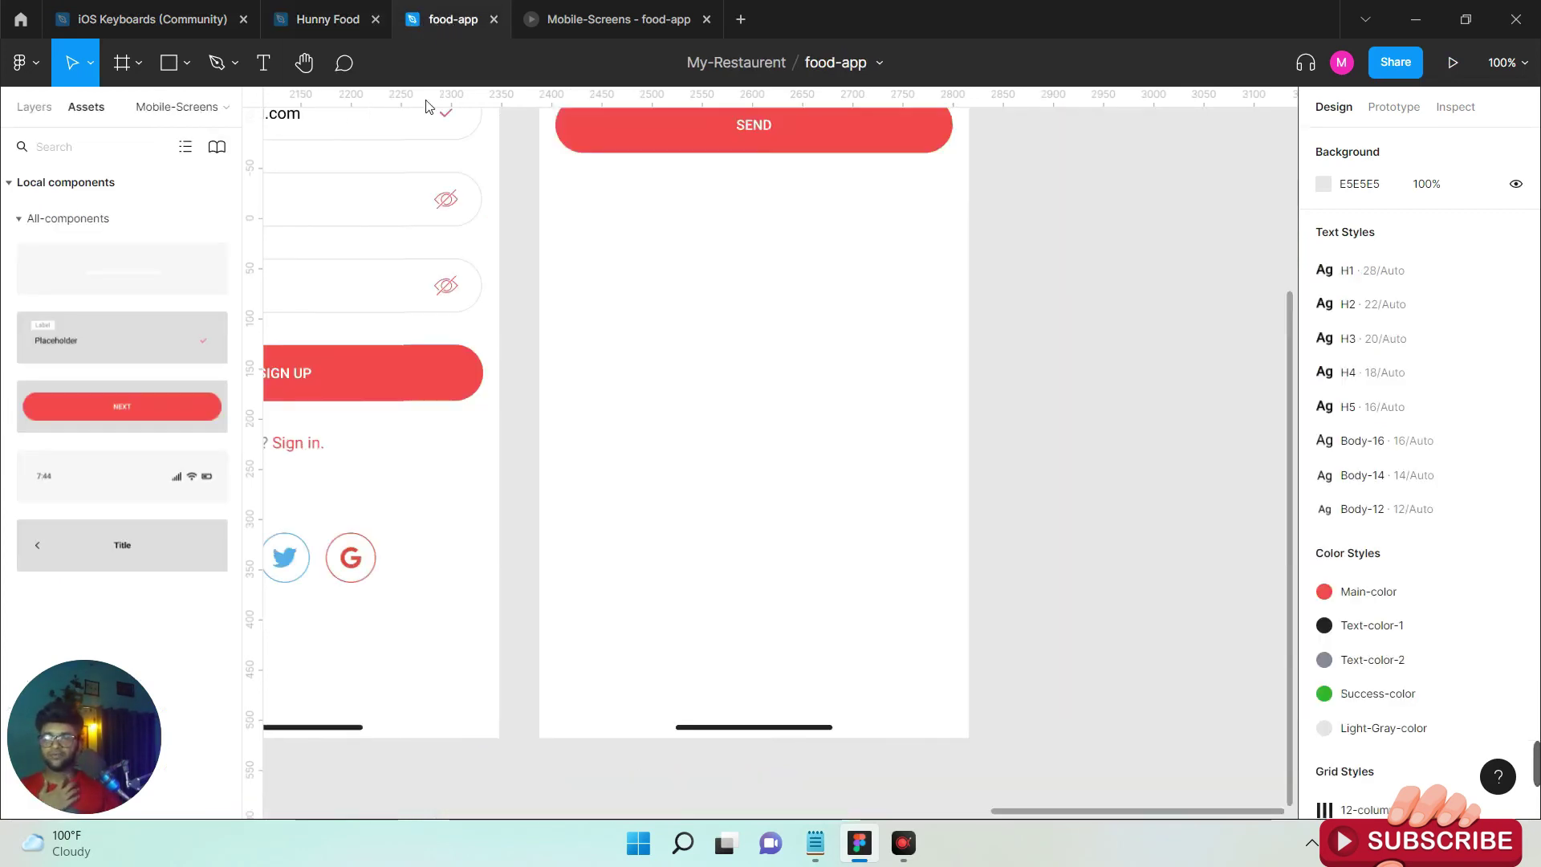
left_click(34, 107)
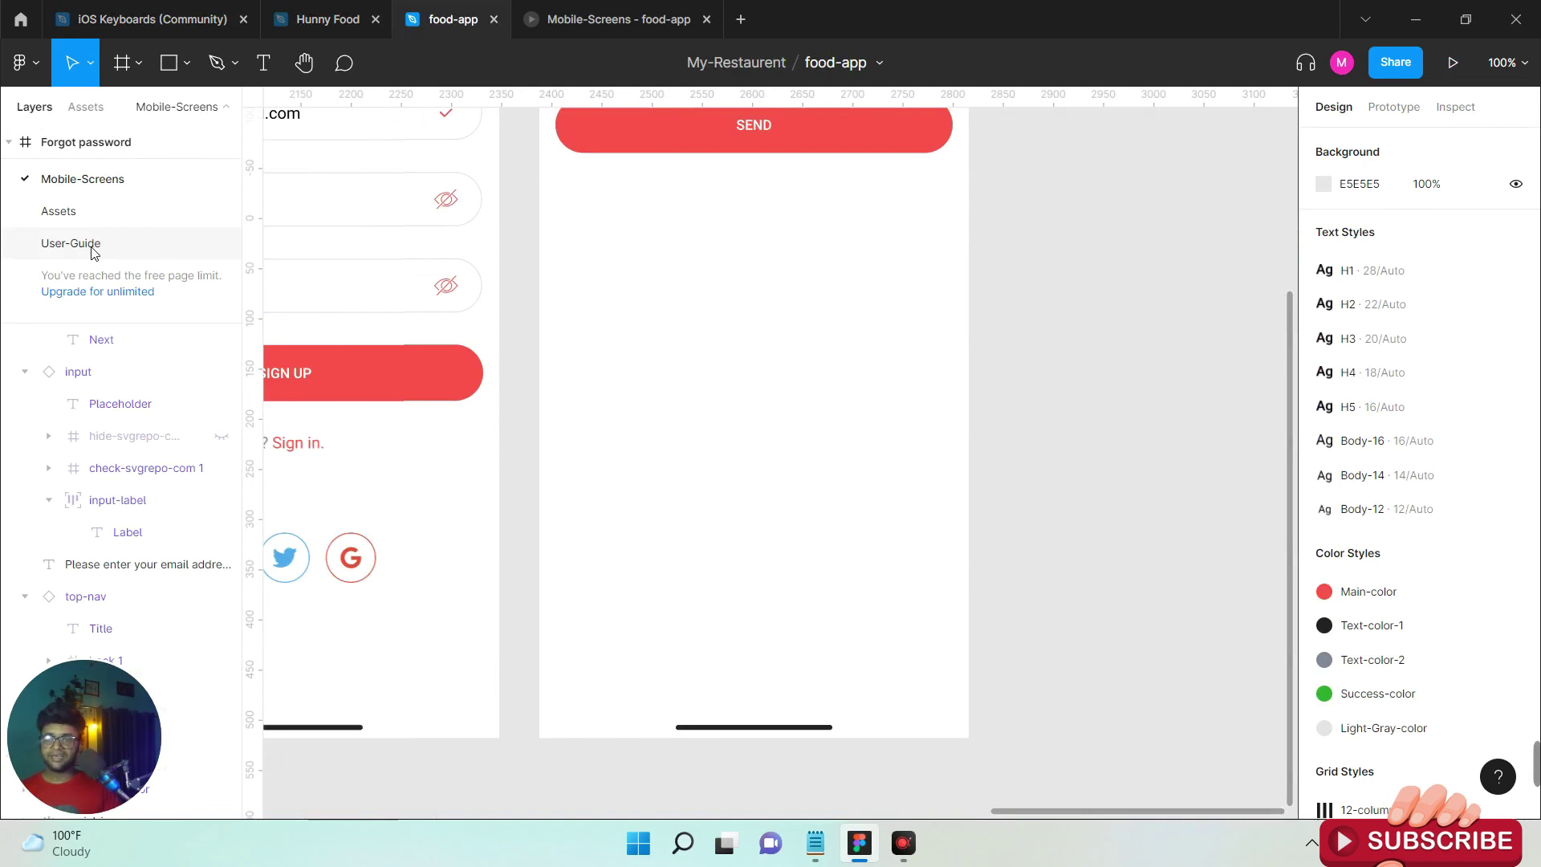
left_click(85, 213)
left_click_drag(995, 527, 1030, 354)
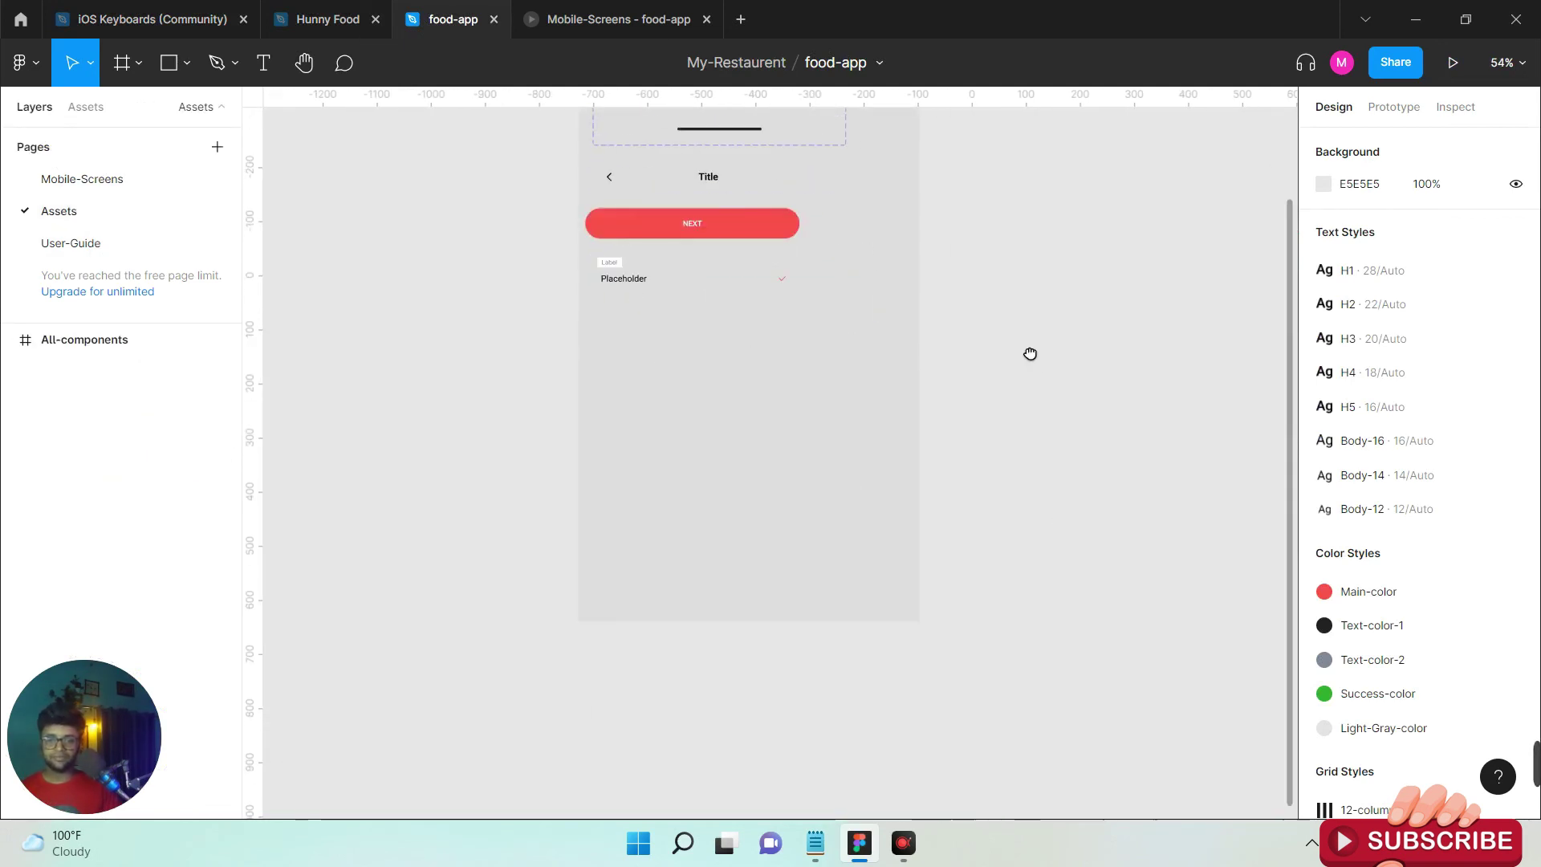
key("ctrl+v")
left_click_drag(831, 455, 774, 408)
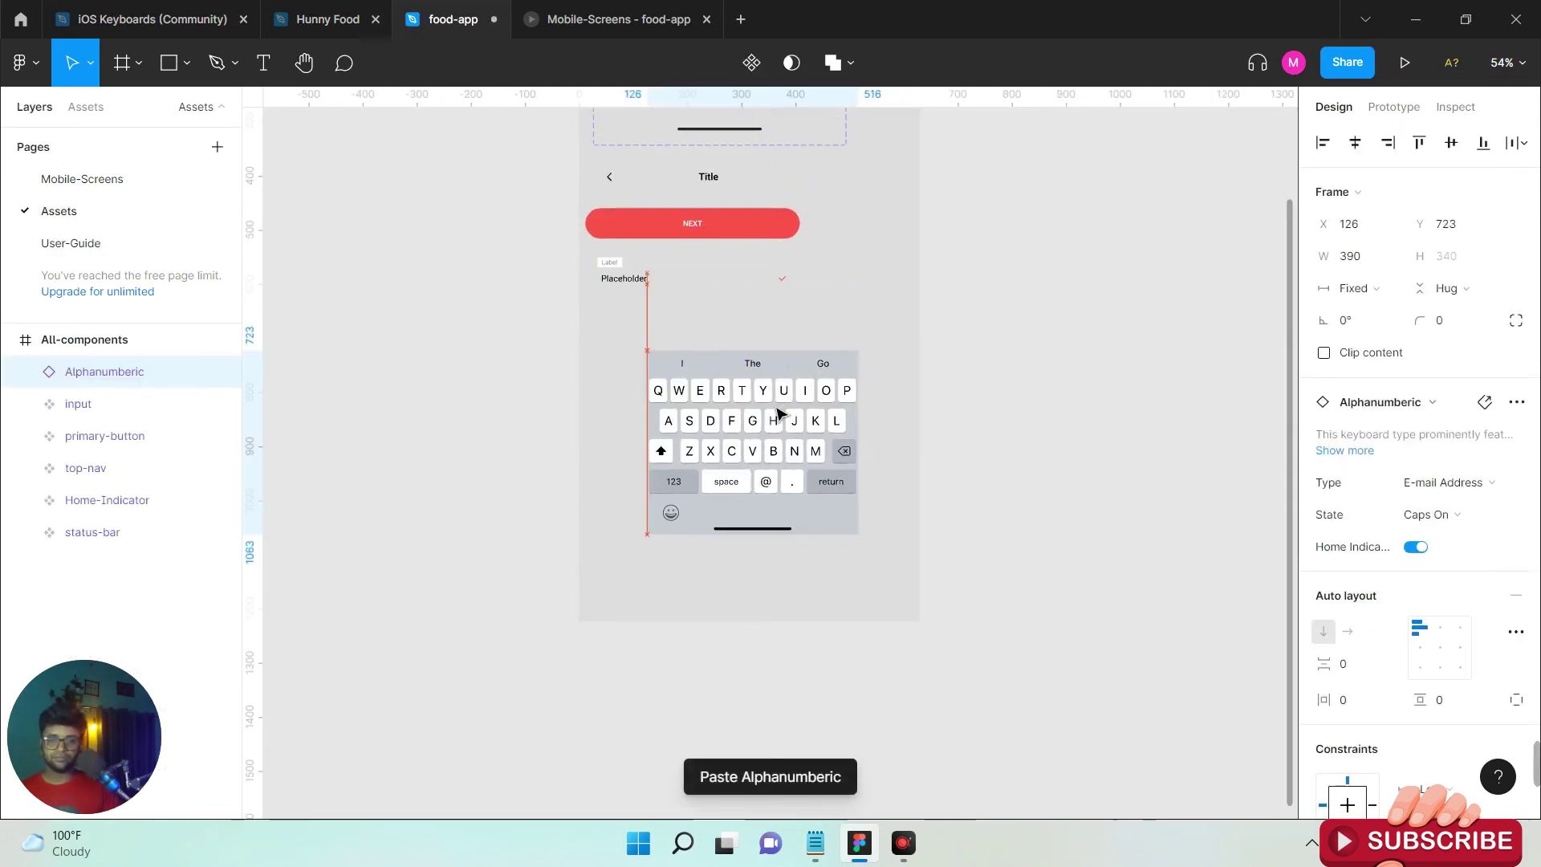
key("Delete")
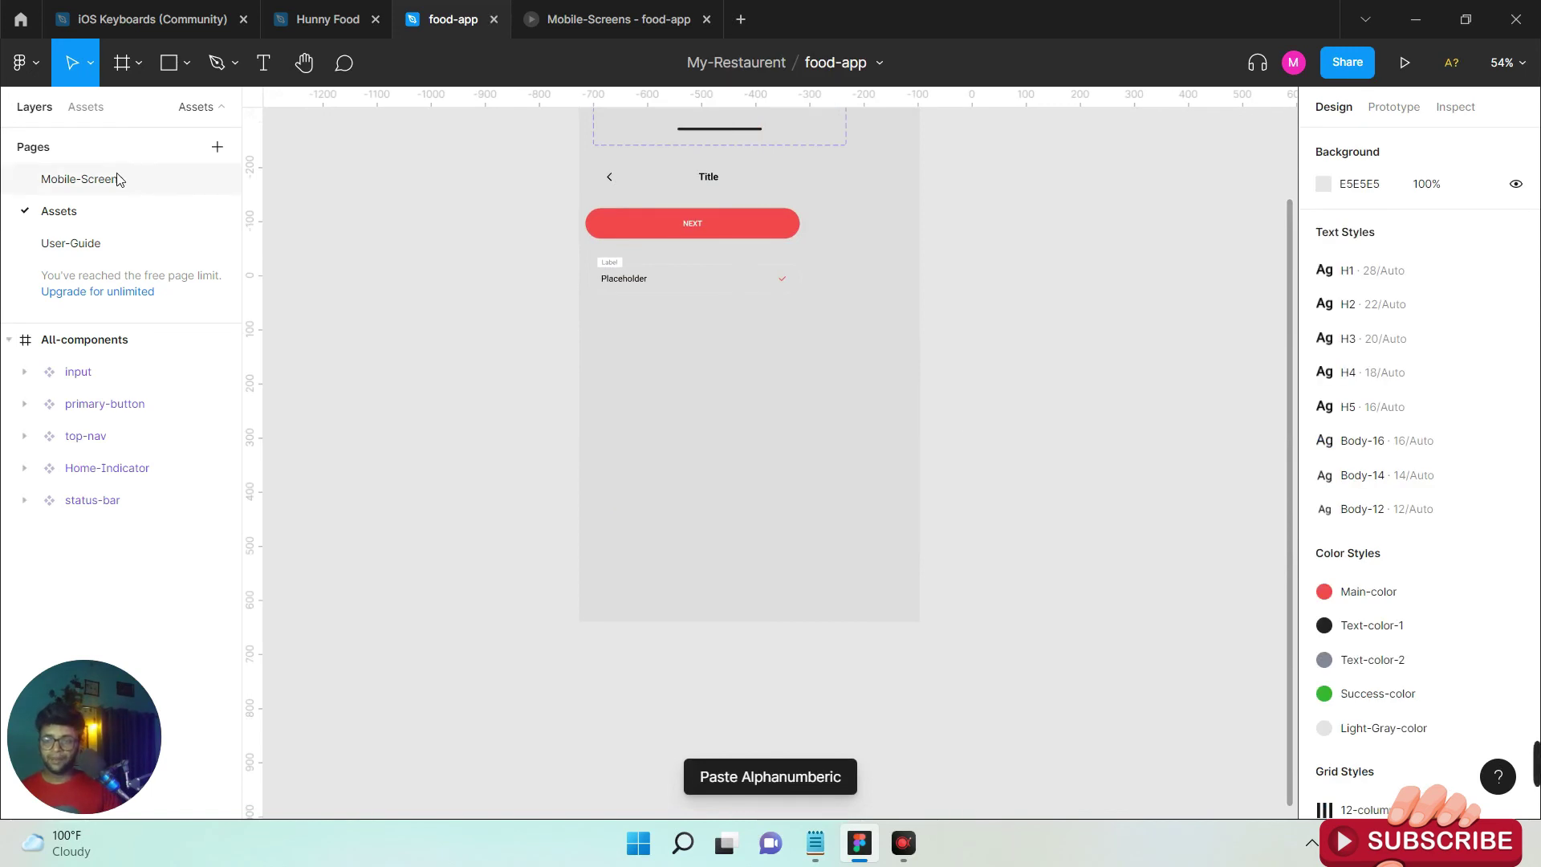
- Paste the keyboard into the Forgot password screen at its left edge, undoing a distorted stretch
left_click(121, 178)
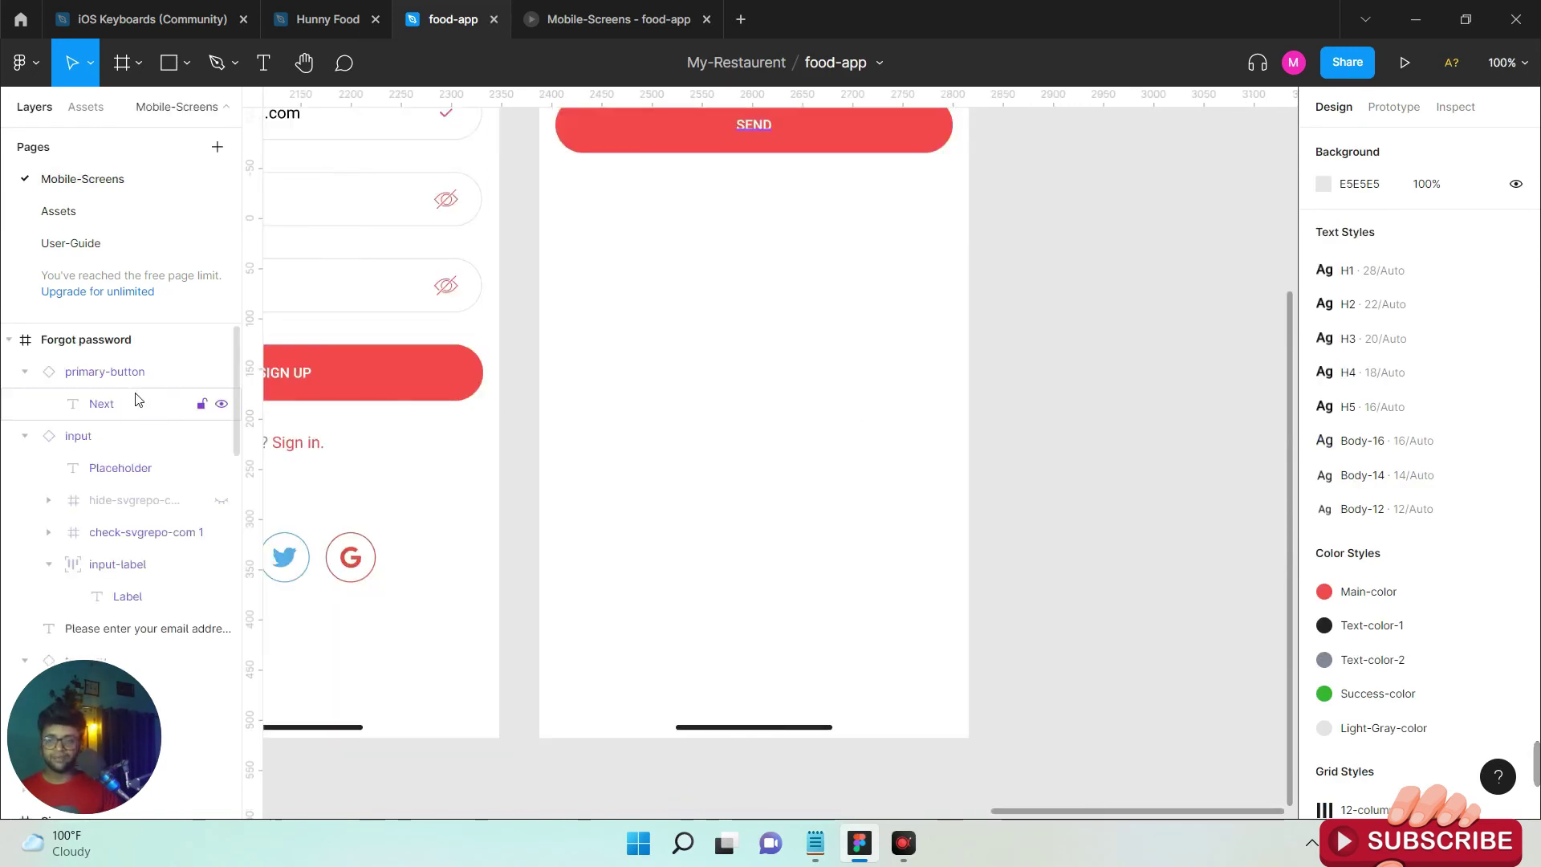
left_click(48, 340)
left_click(25, 404)
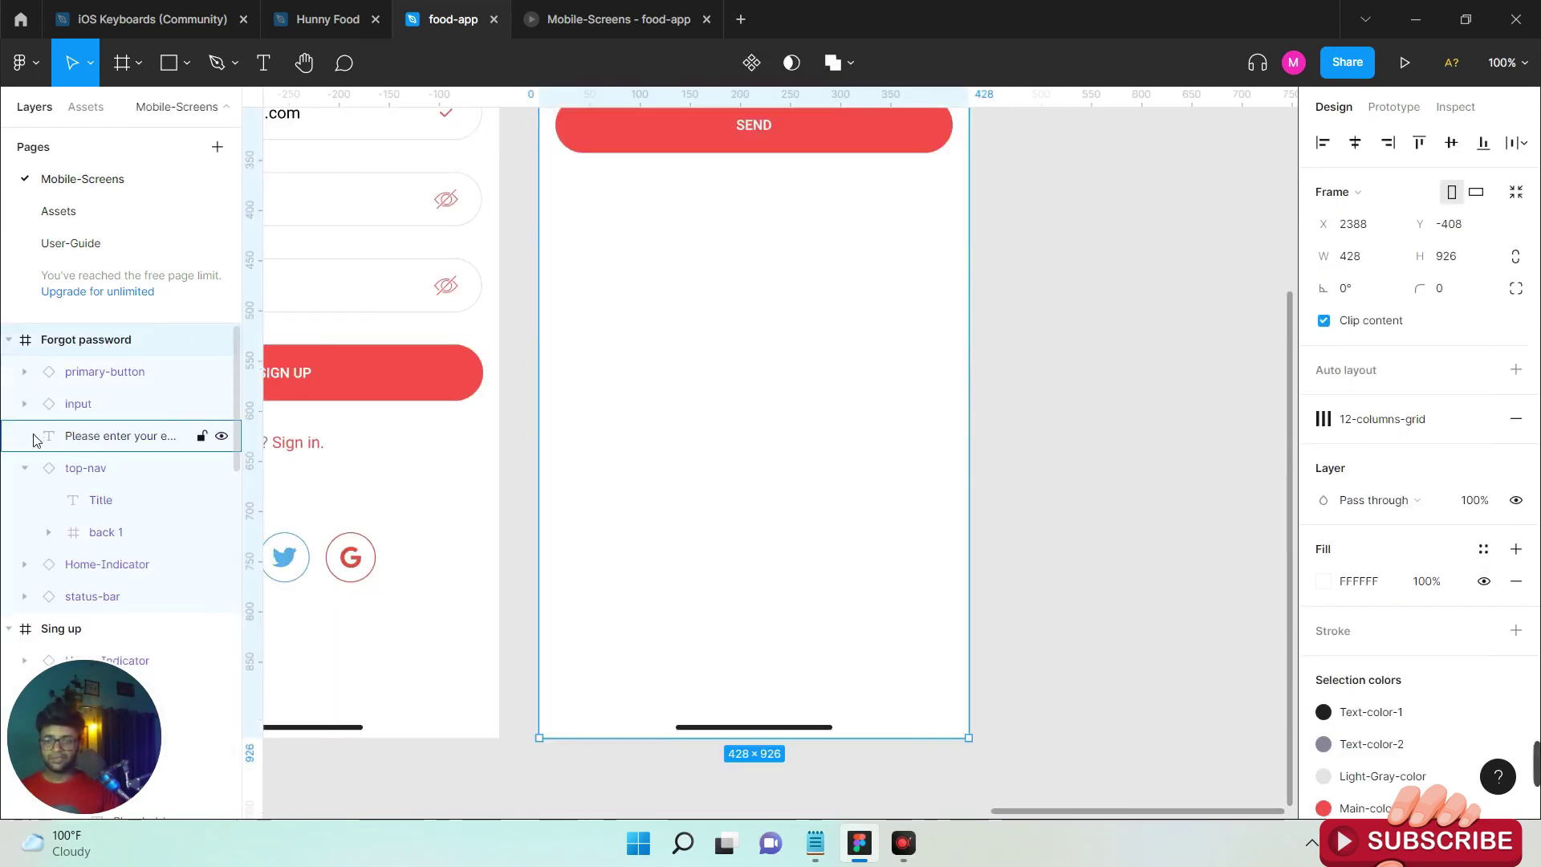
left_click(101, 532)
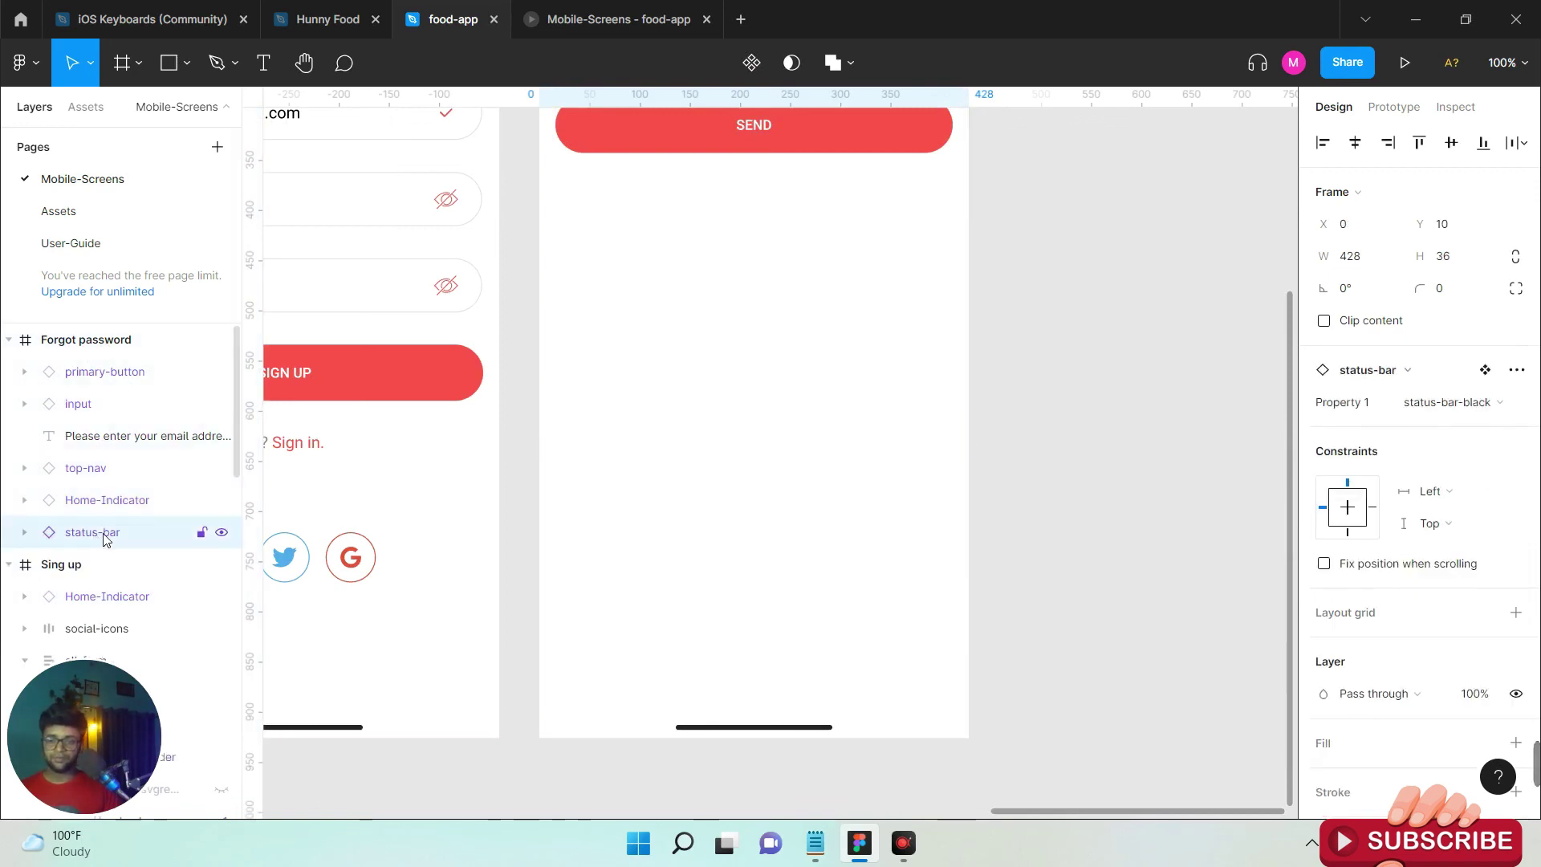
key("ctrl+v")
mouse_move(906, 631)
left_mouse_down()
mouse_move(819, 547)
mouse_move(821, 523)
left_mouse_up()
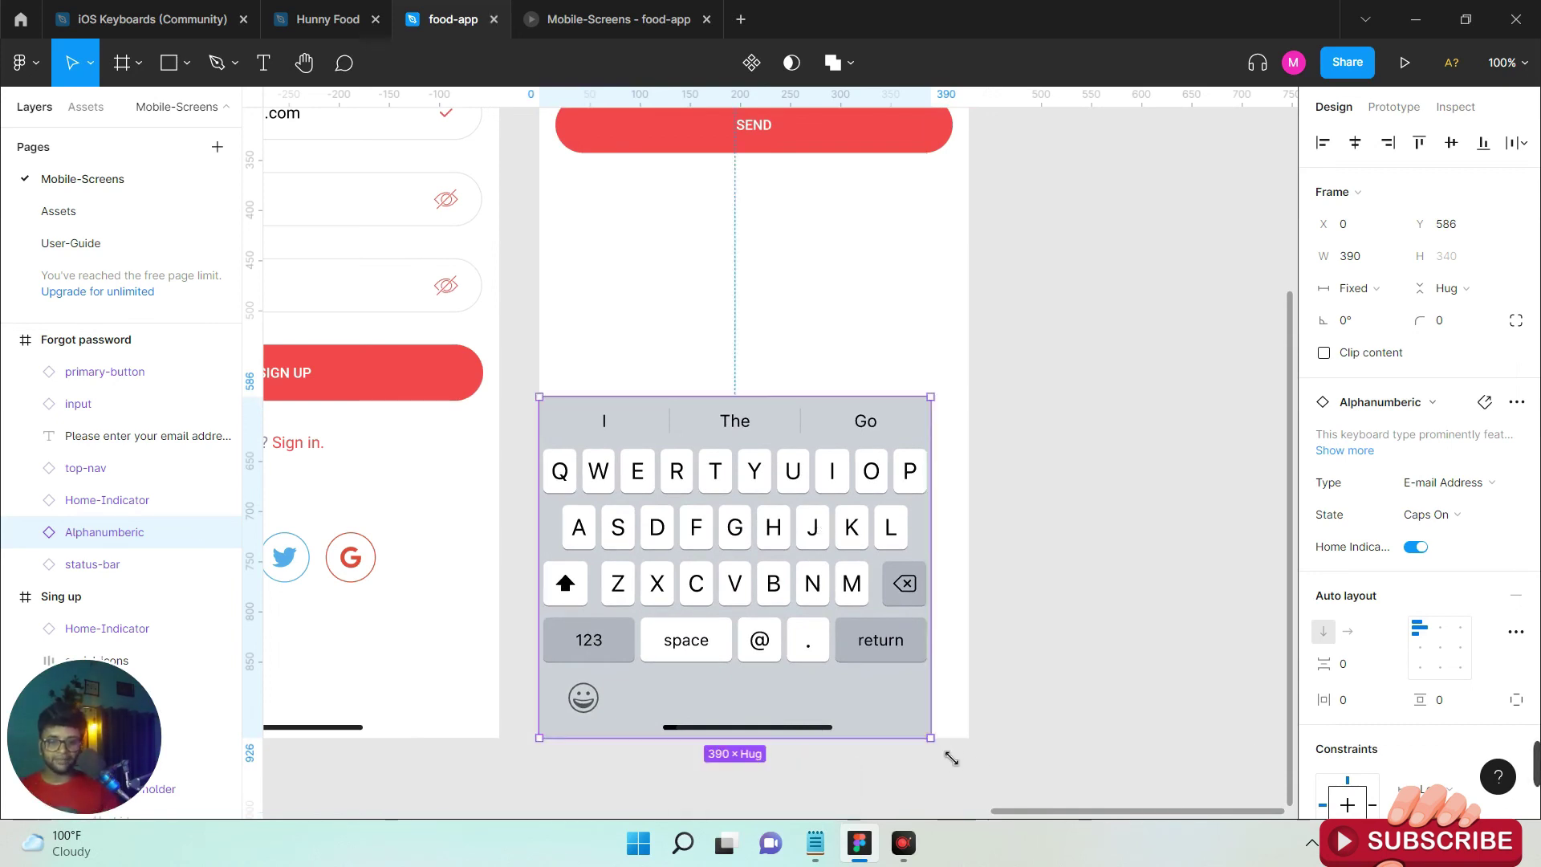
left_click_drag(951, 758, 988, 782)
key("ctrl+z")
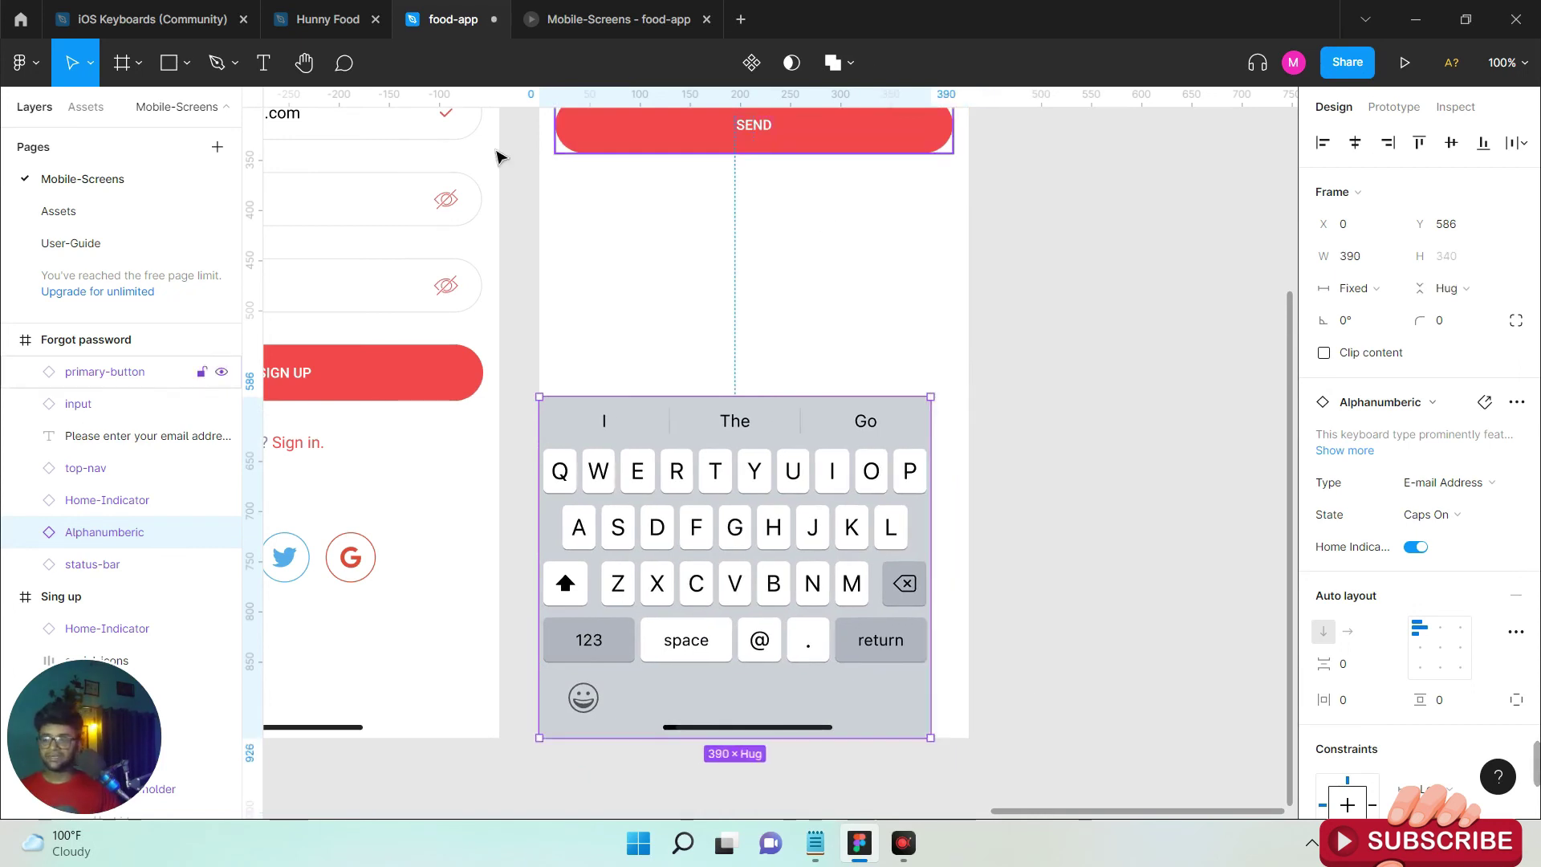
- Scale the keyboard proportionally to the full 428 px width and nudge it up 40 px
left_click(90, 63)
left_click(110, 137)
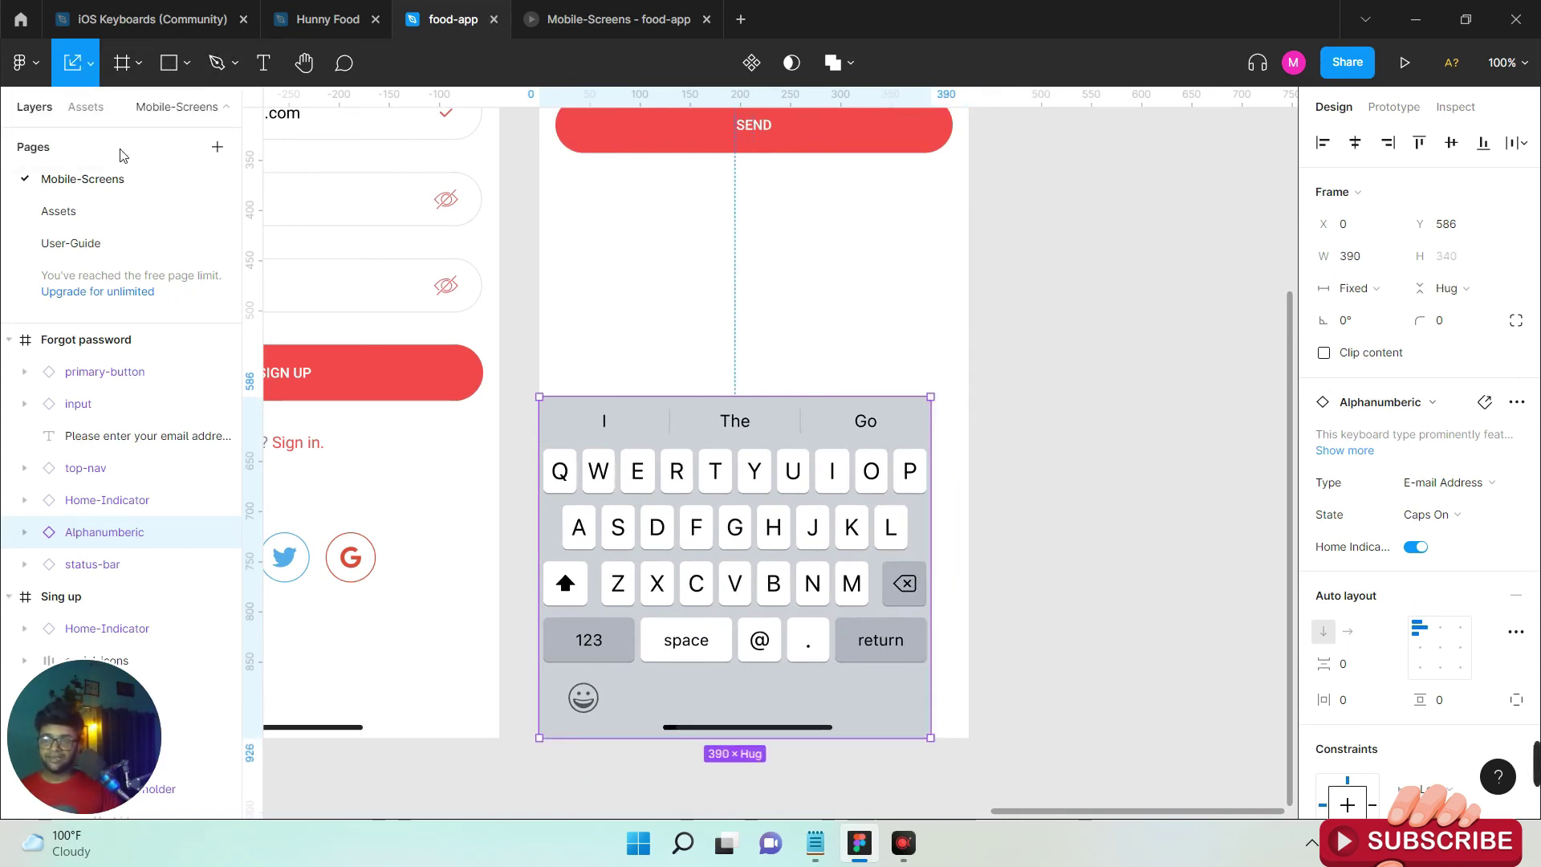
left_click_drag(946, 606, 983, 609)
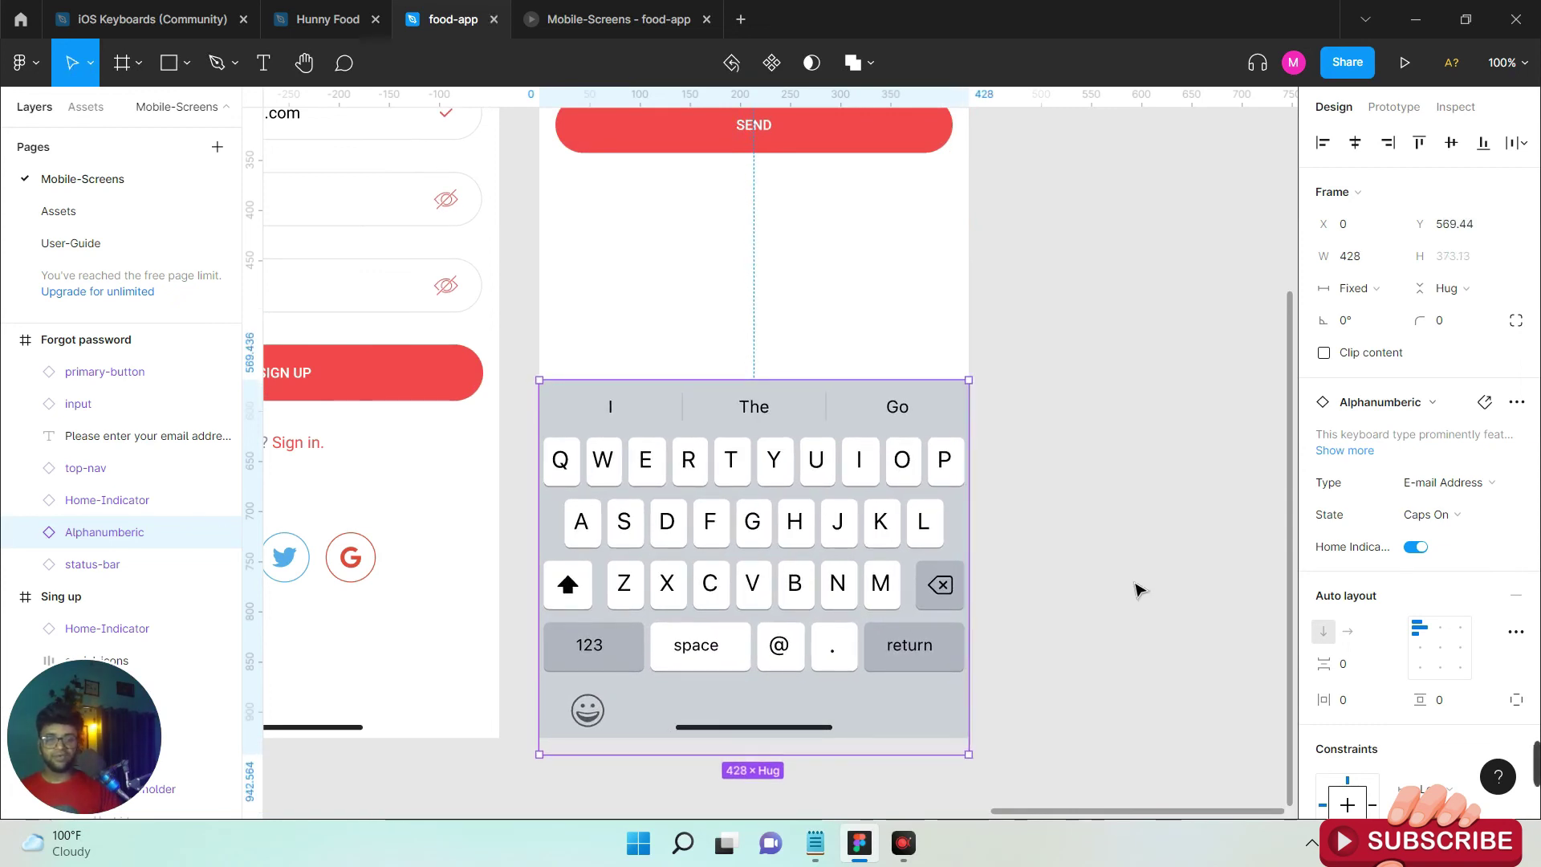
key("shift+Up")
key("shift+Up")
key("shift+Up")
key("shift+Up")
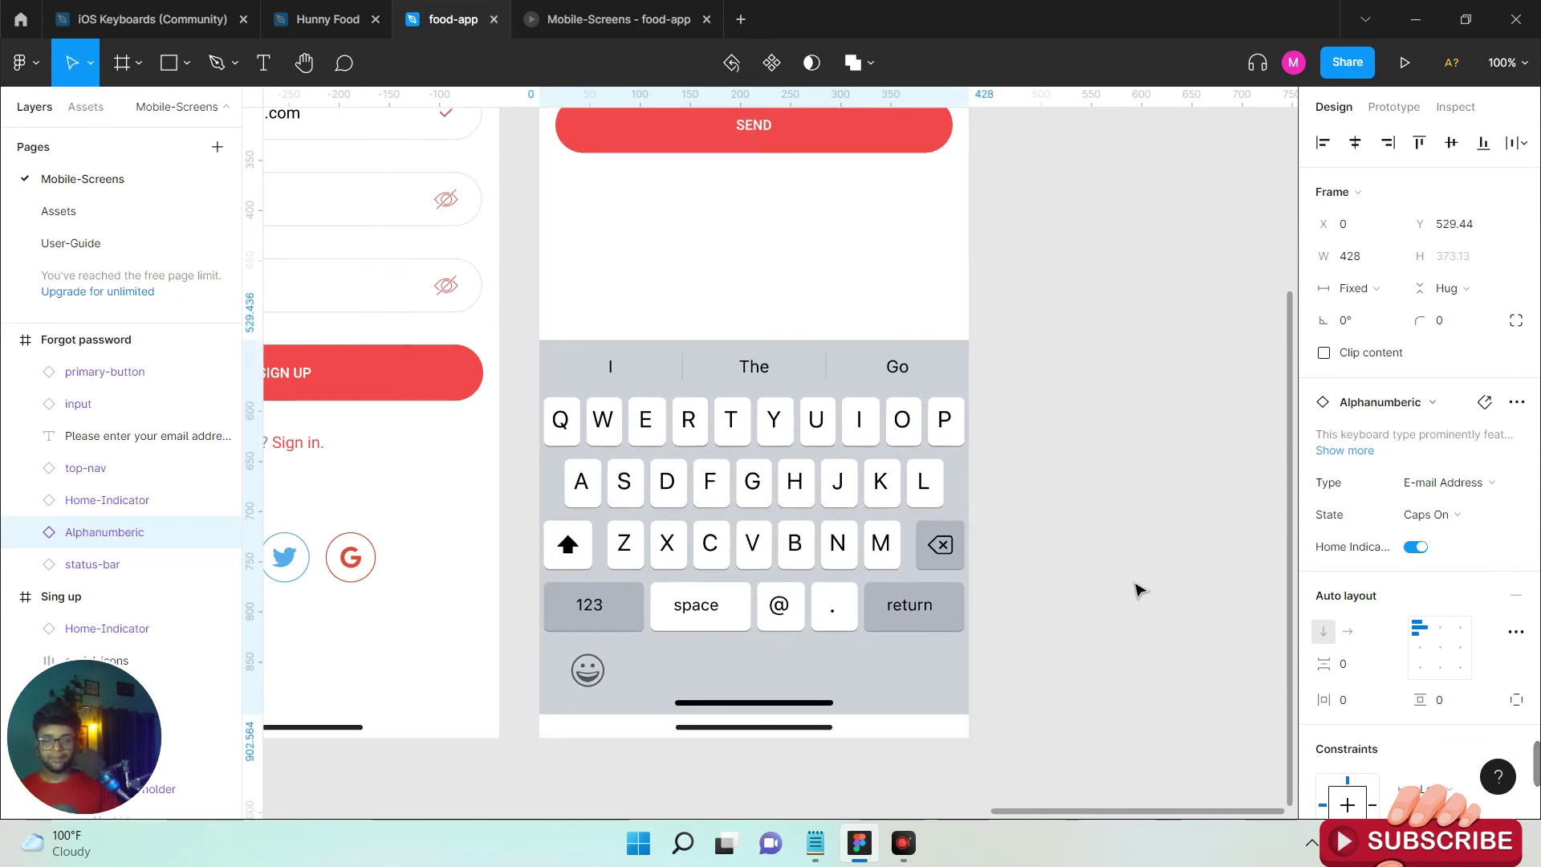
- Delete the separate home indicator and nudge the keyboard down flush with the frame bottom
left_click(813, 733)
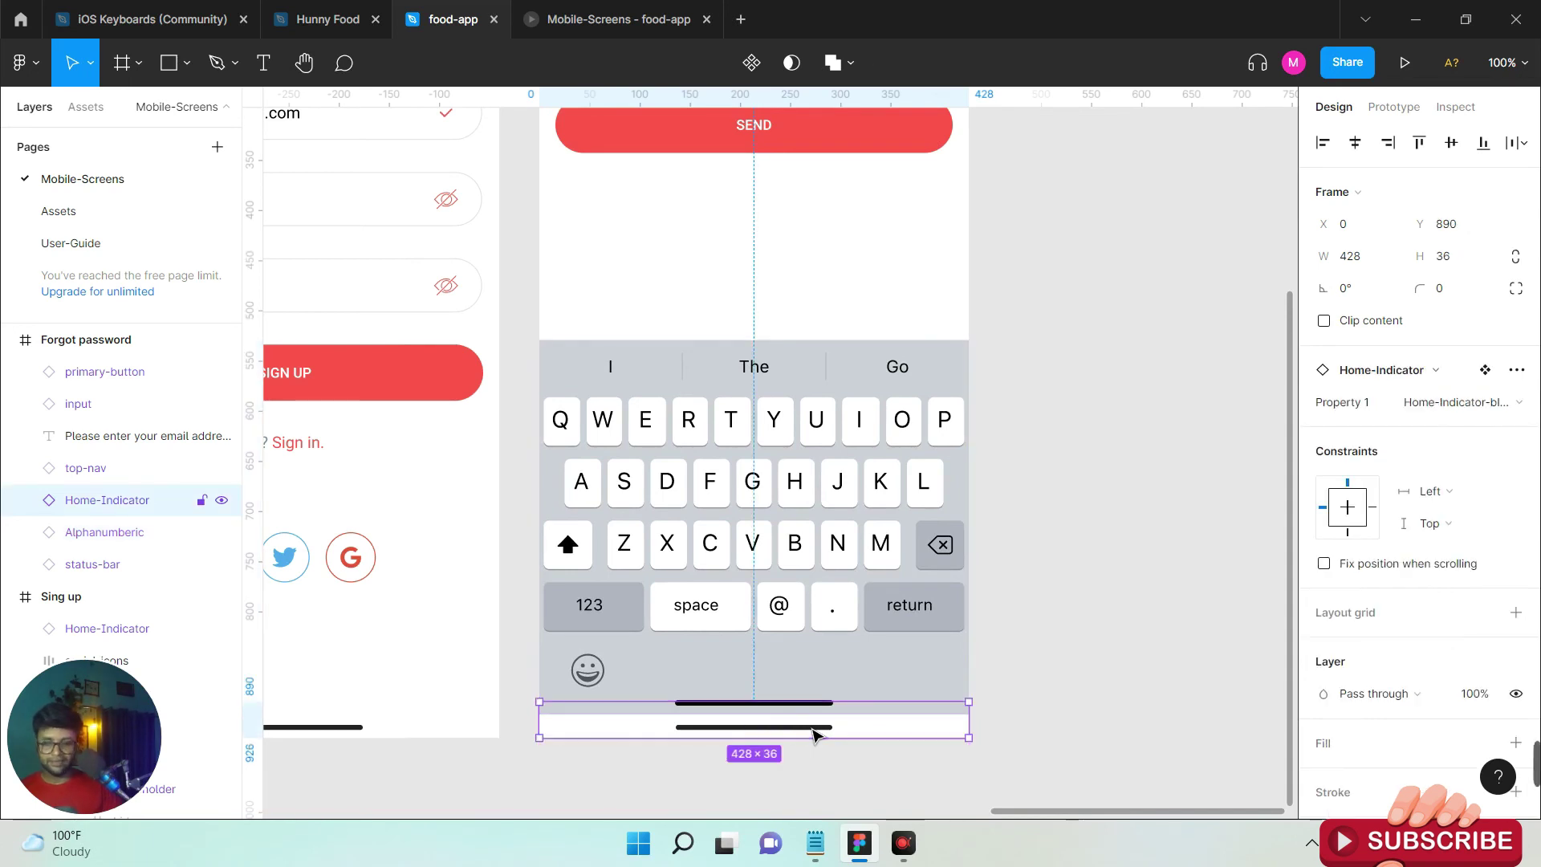
key("Delete")
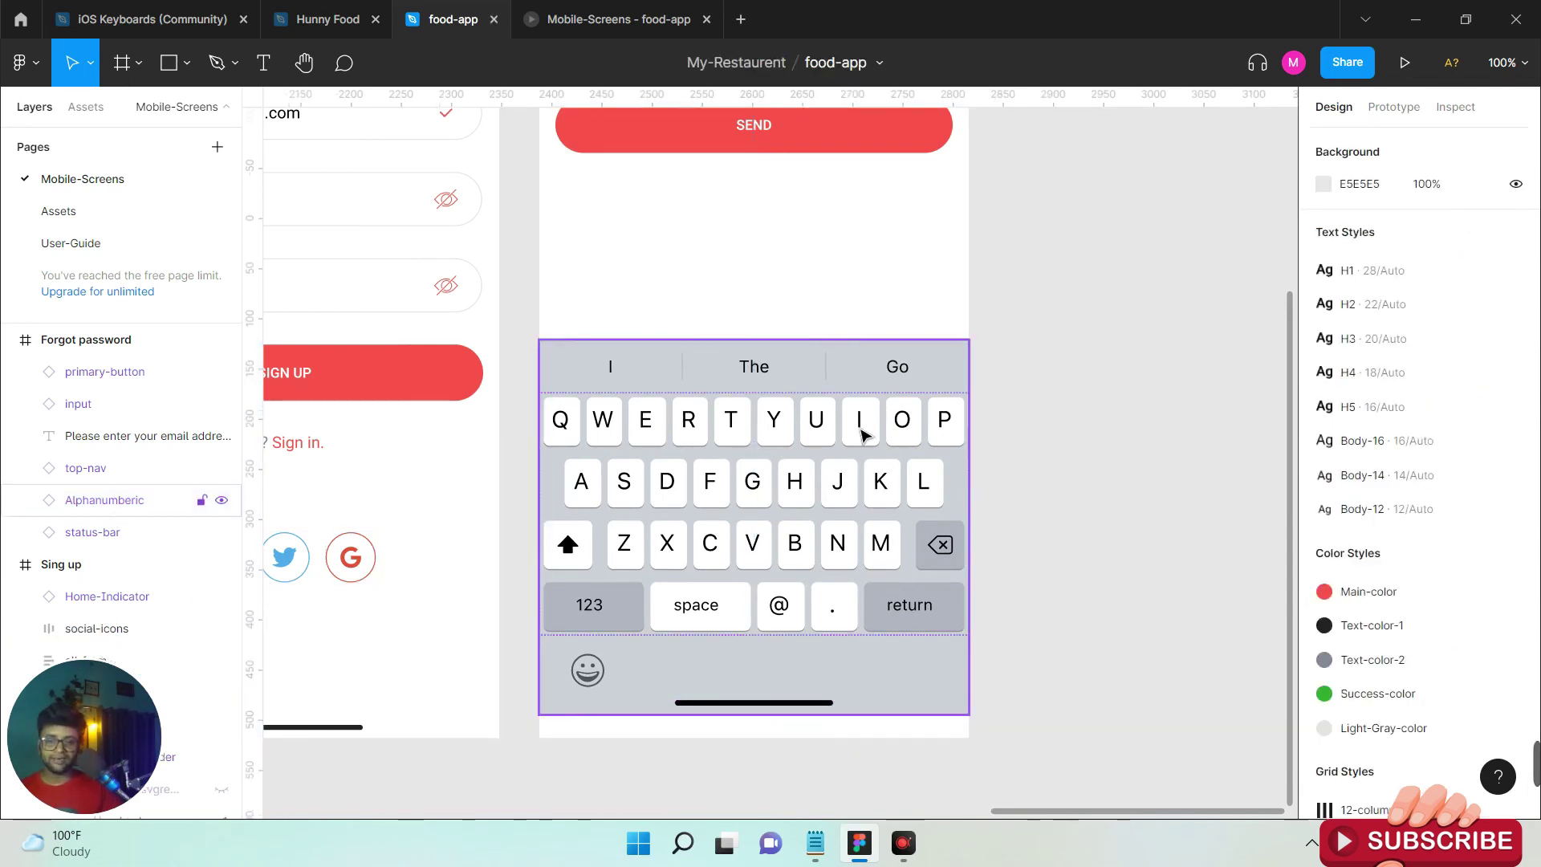
left_click(860, 376)
key("shift+Down")
key("shift+Down")
key("Down")
key("Down")
key("Down")
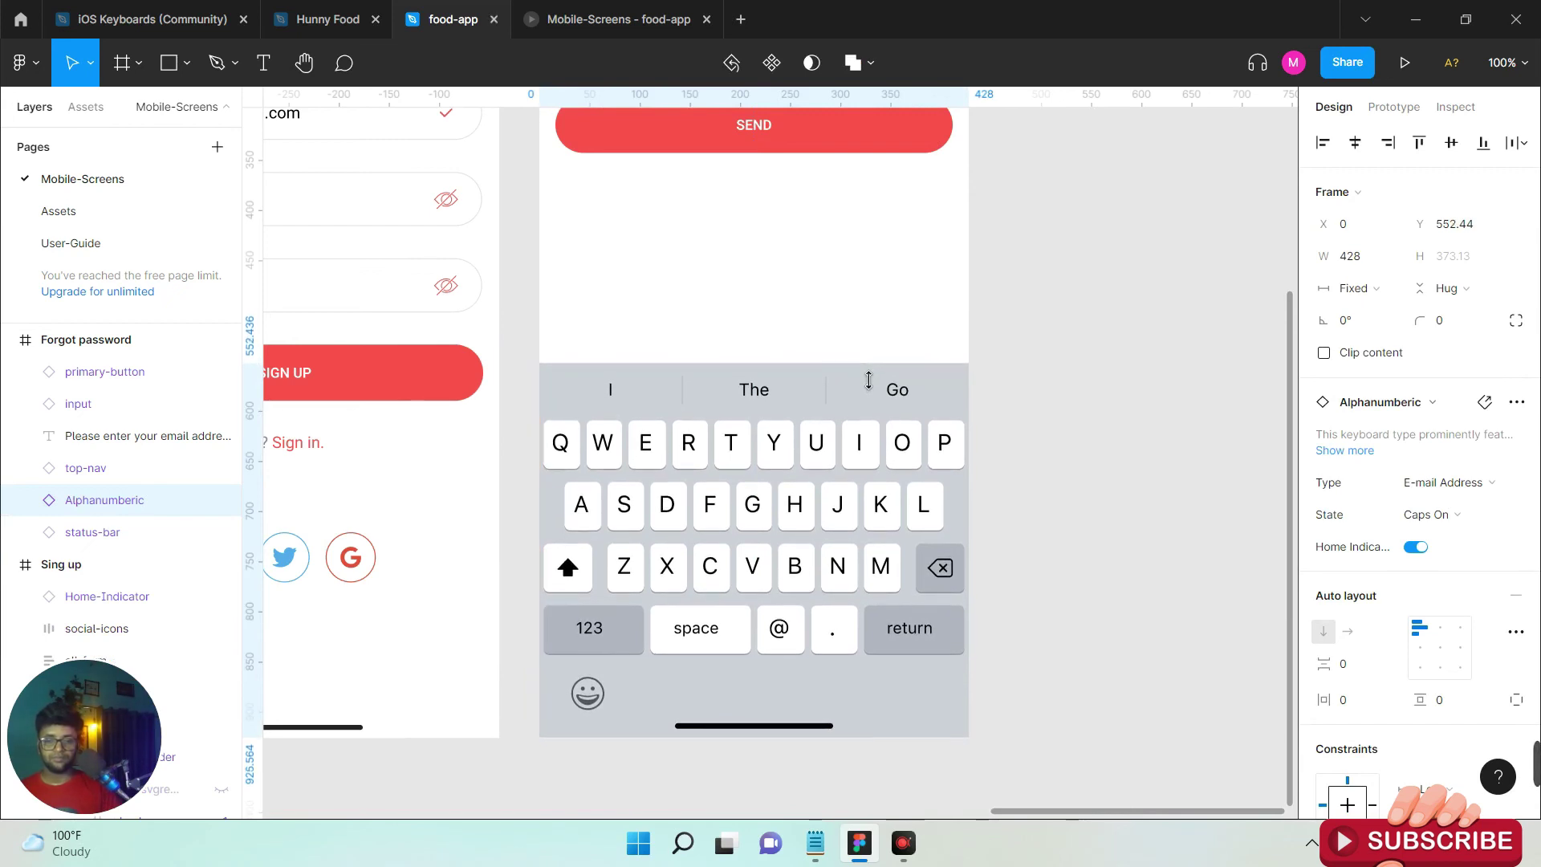
left_click(1100, 403)
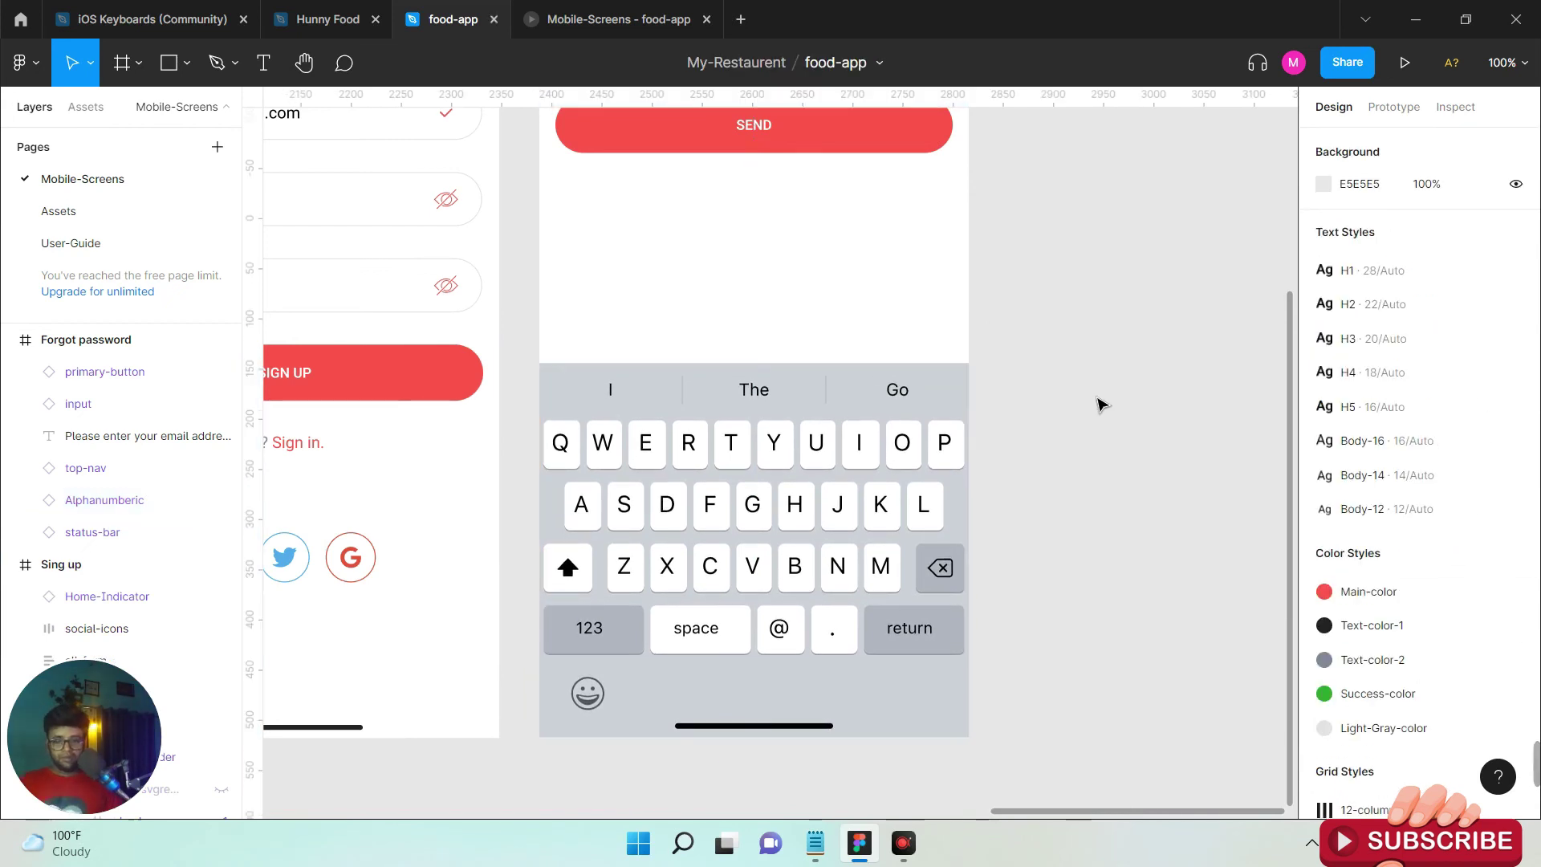
- Compare with the iOS Keyboards and Hunny Food references, then select the Forgot password frame
key("minus")
key("plus")
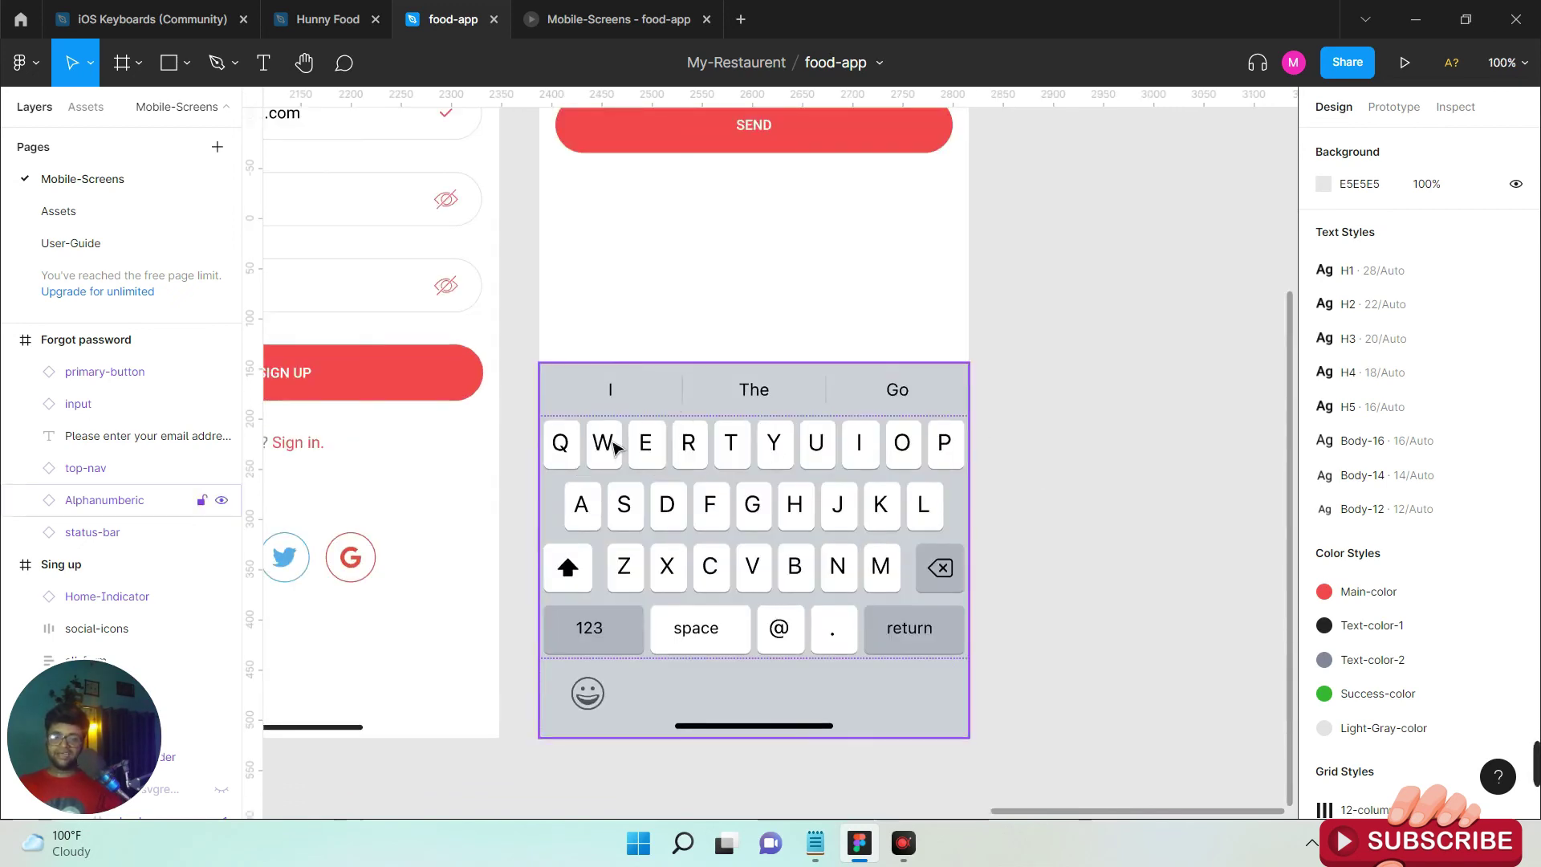
left_click(144, 19)
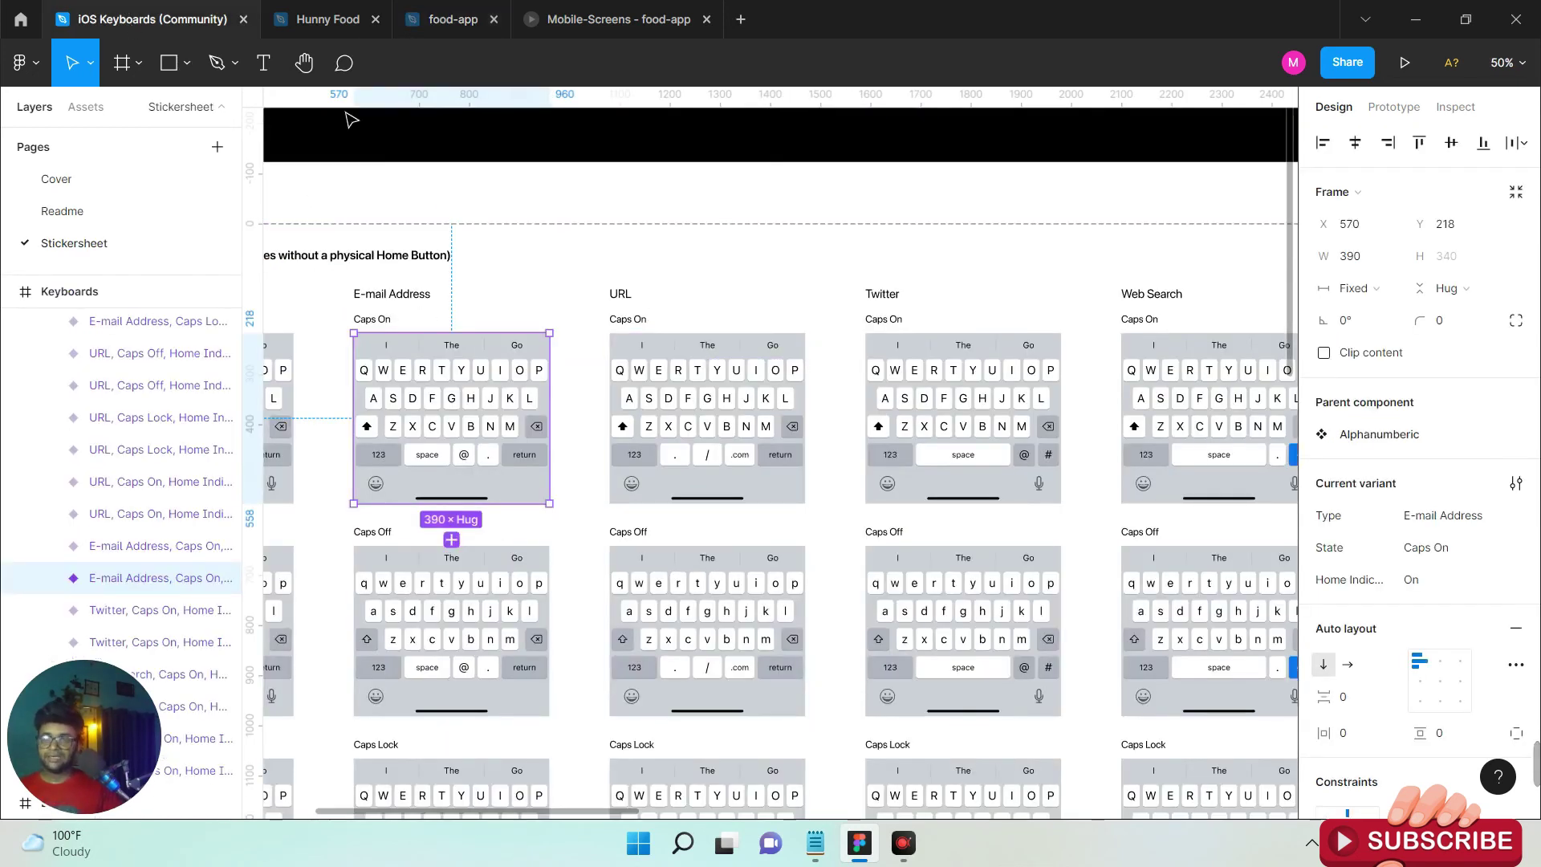
left_click(329, 20)
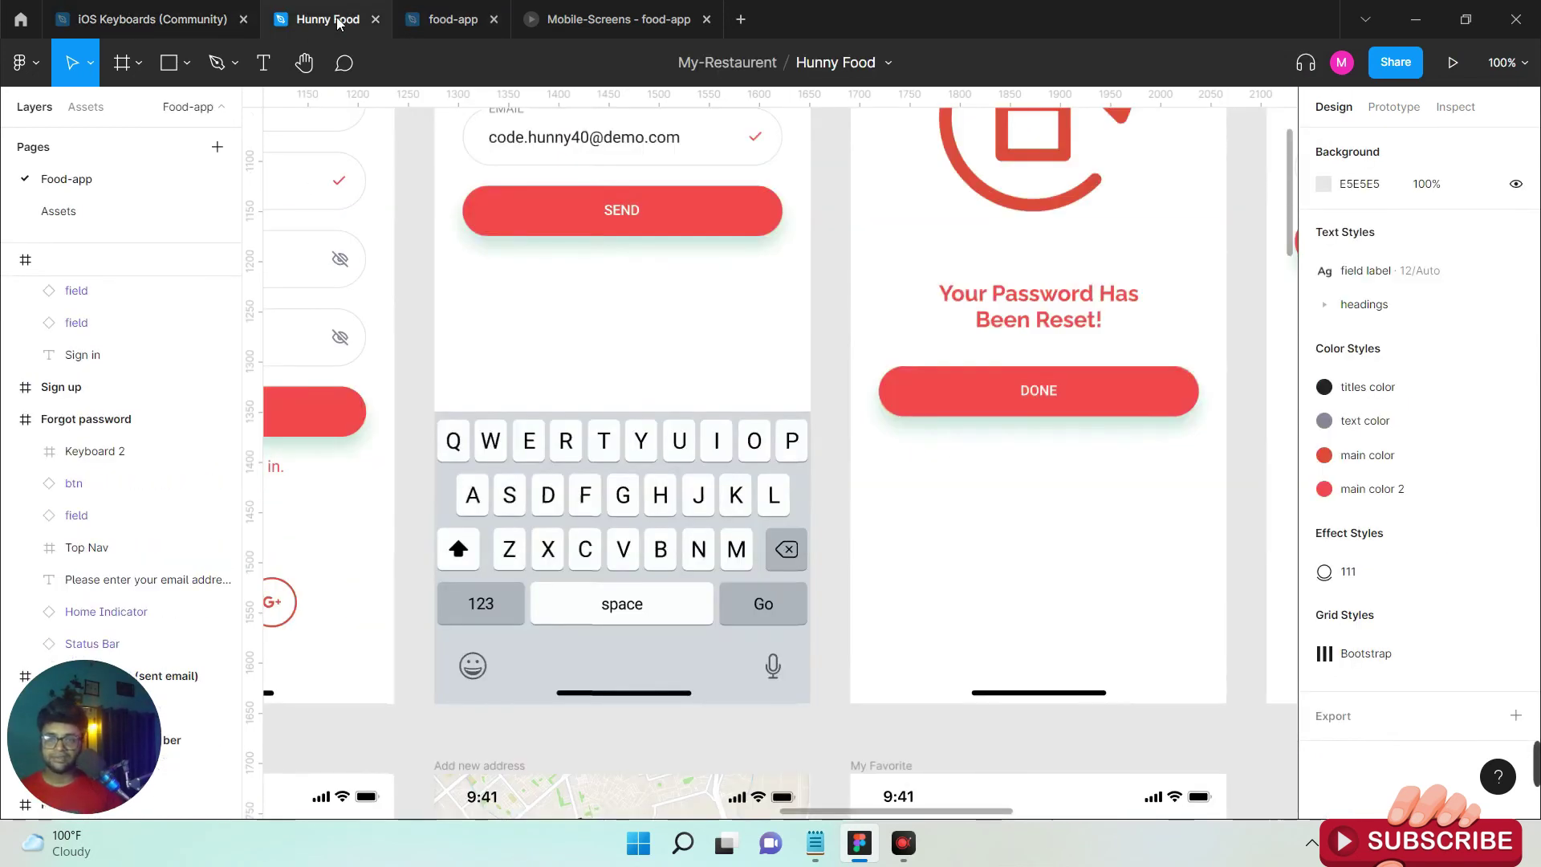
left_click(618, 19)
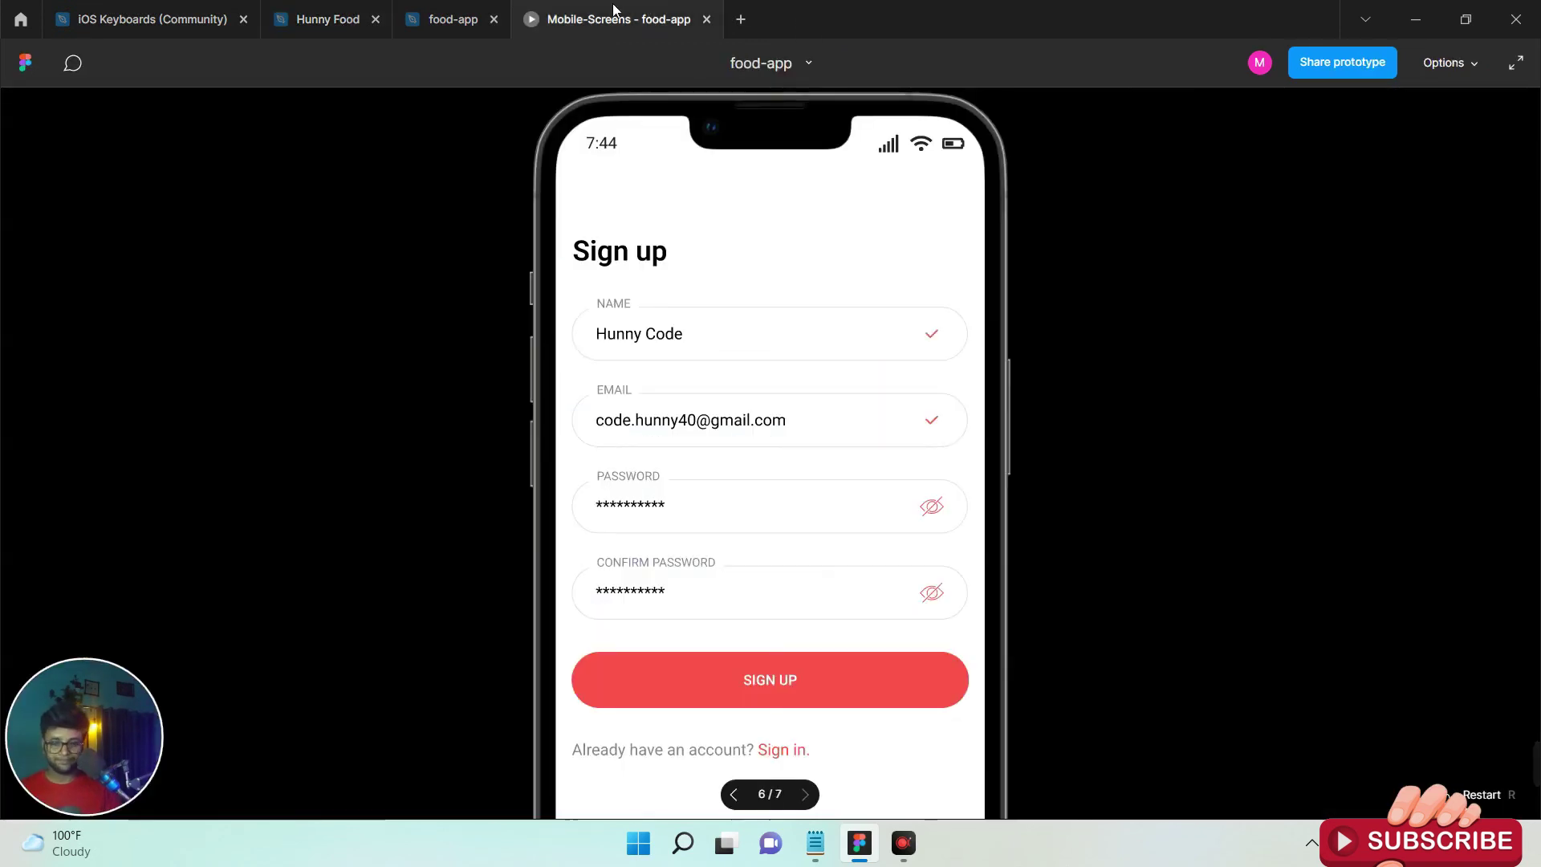
left_click(466, 18)
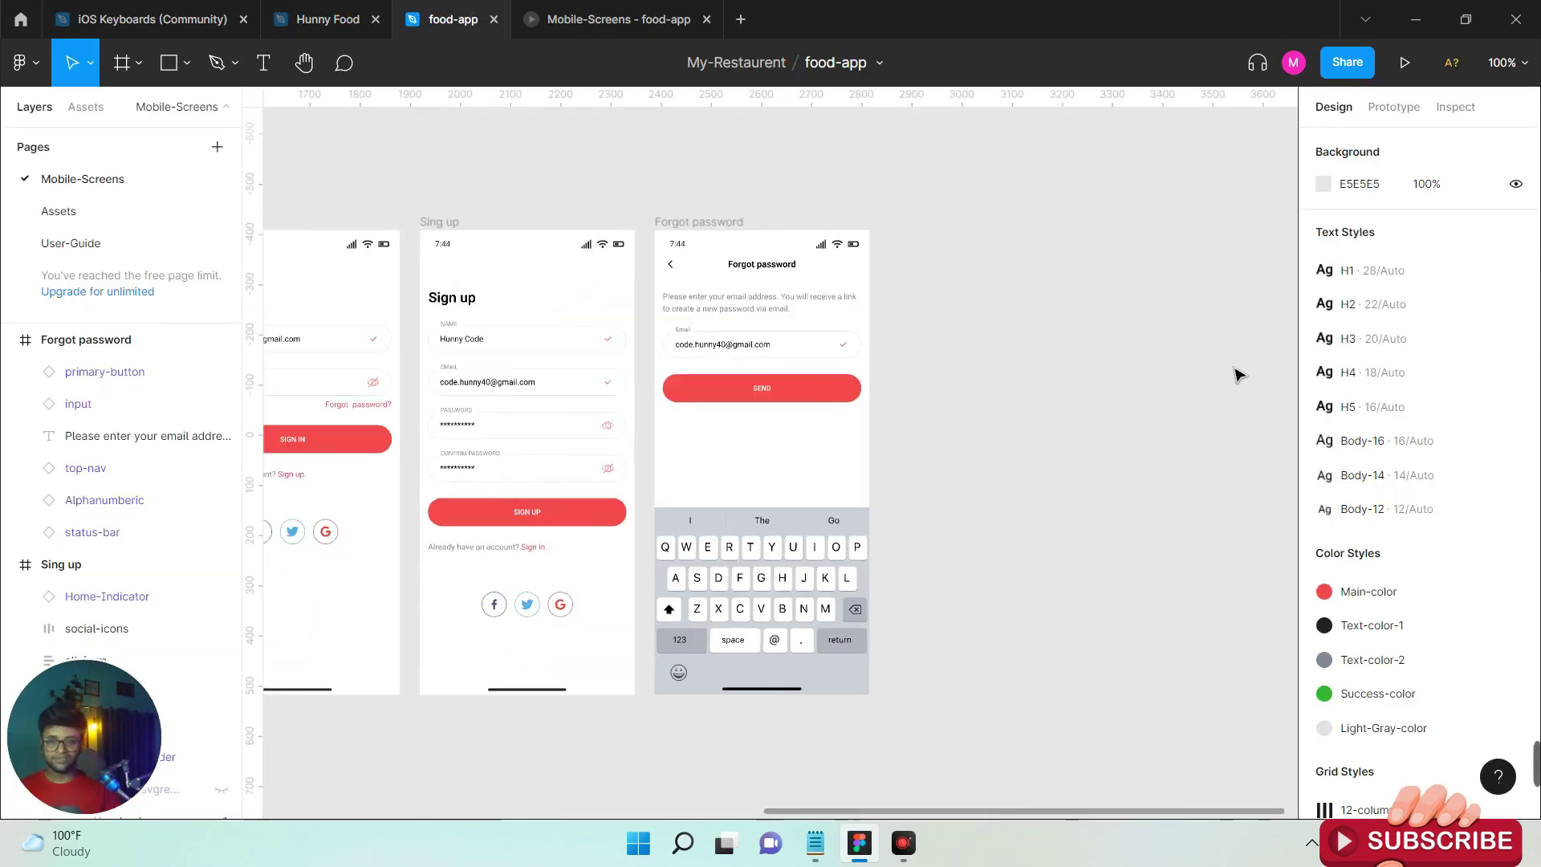
left_click(700, 222)
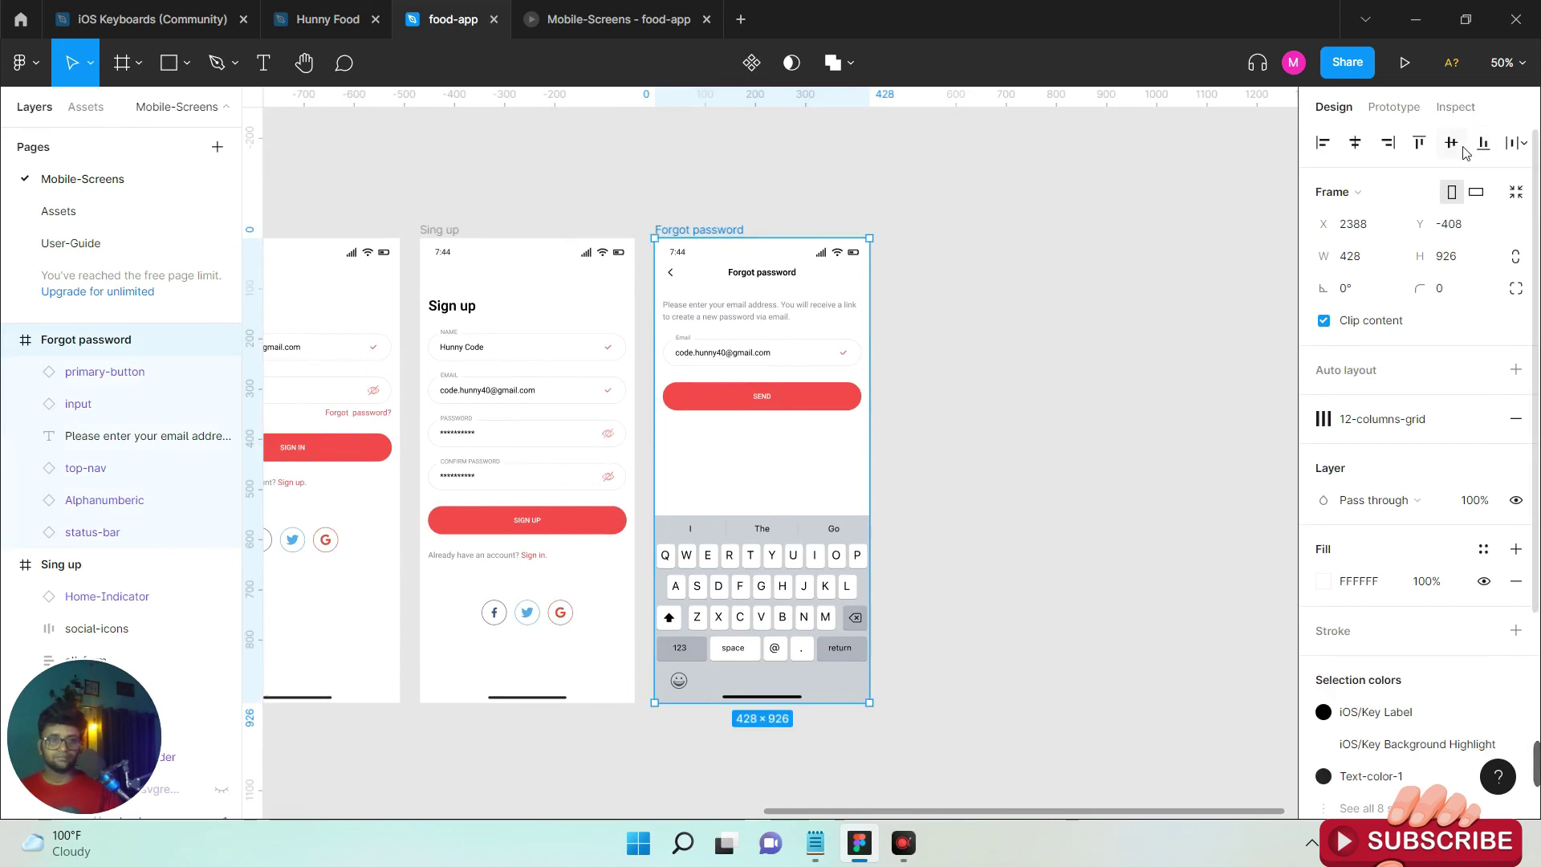
- Swap the missing SF Pro Text font for Roboto in the missing-fonts list, then deselect the frame
left_click(1452, 65)
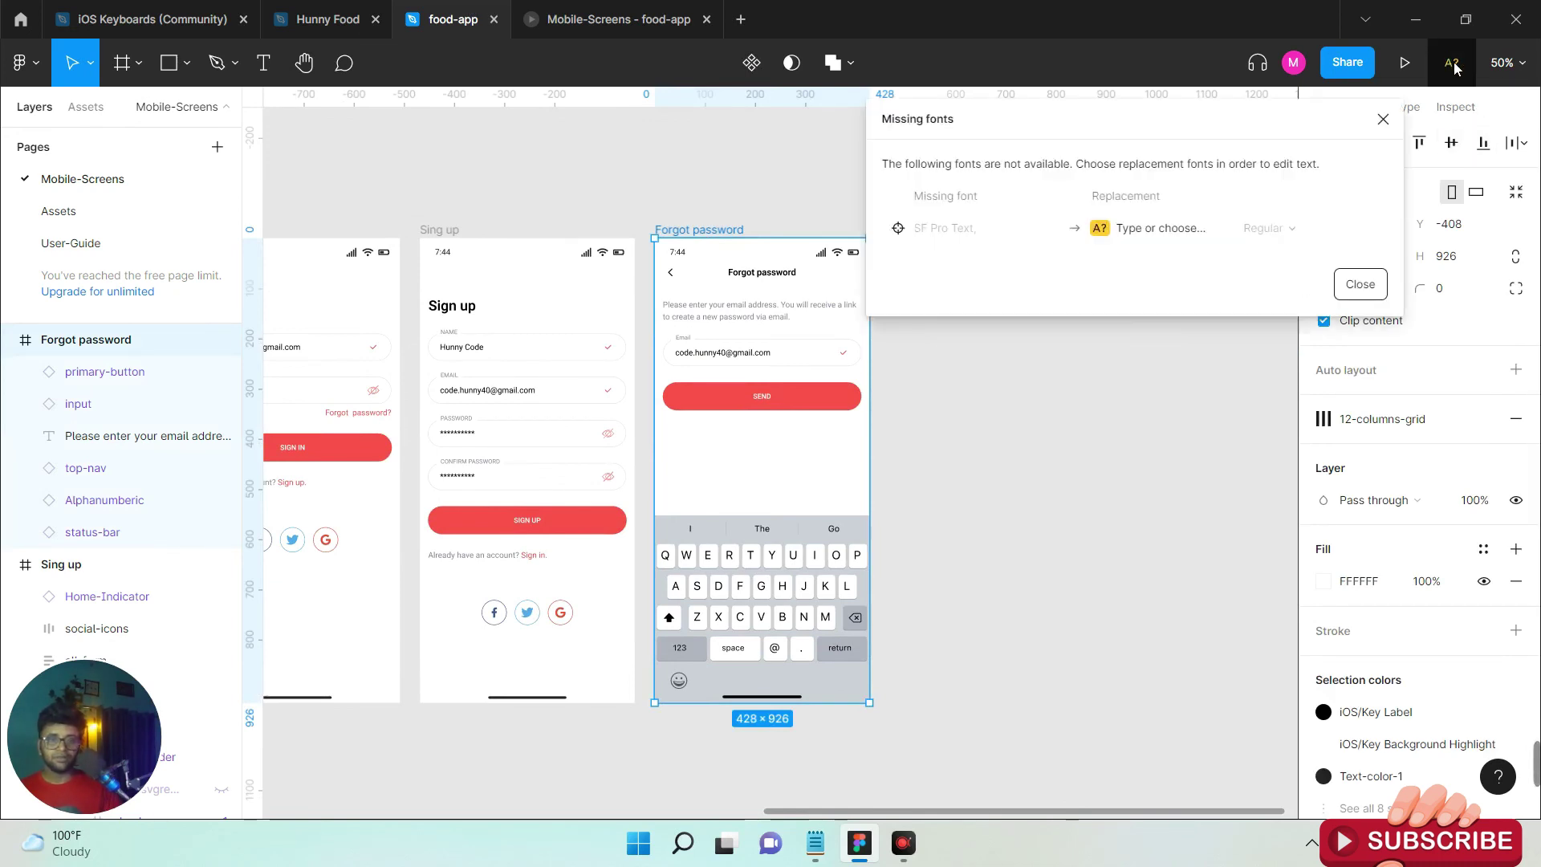
left_click(1211, 233)
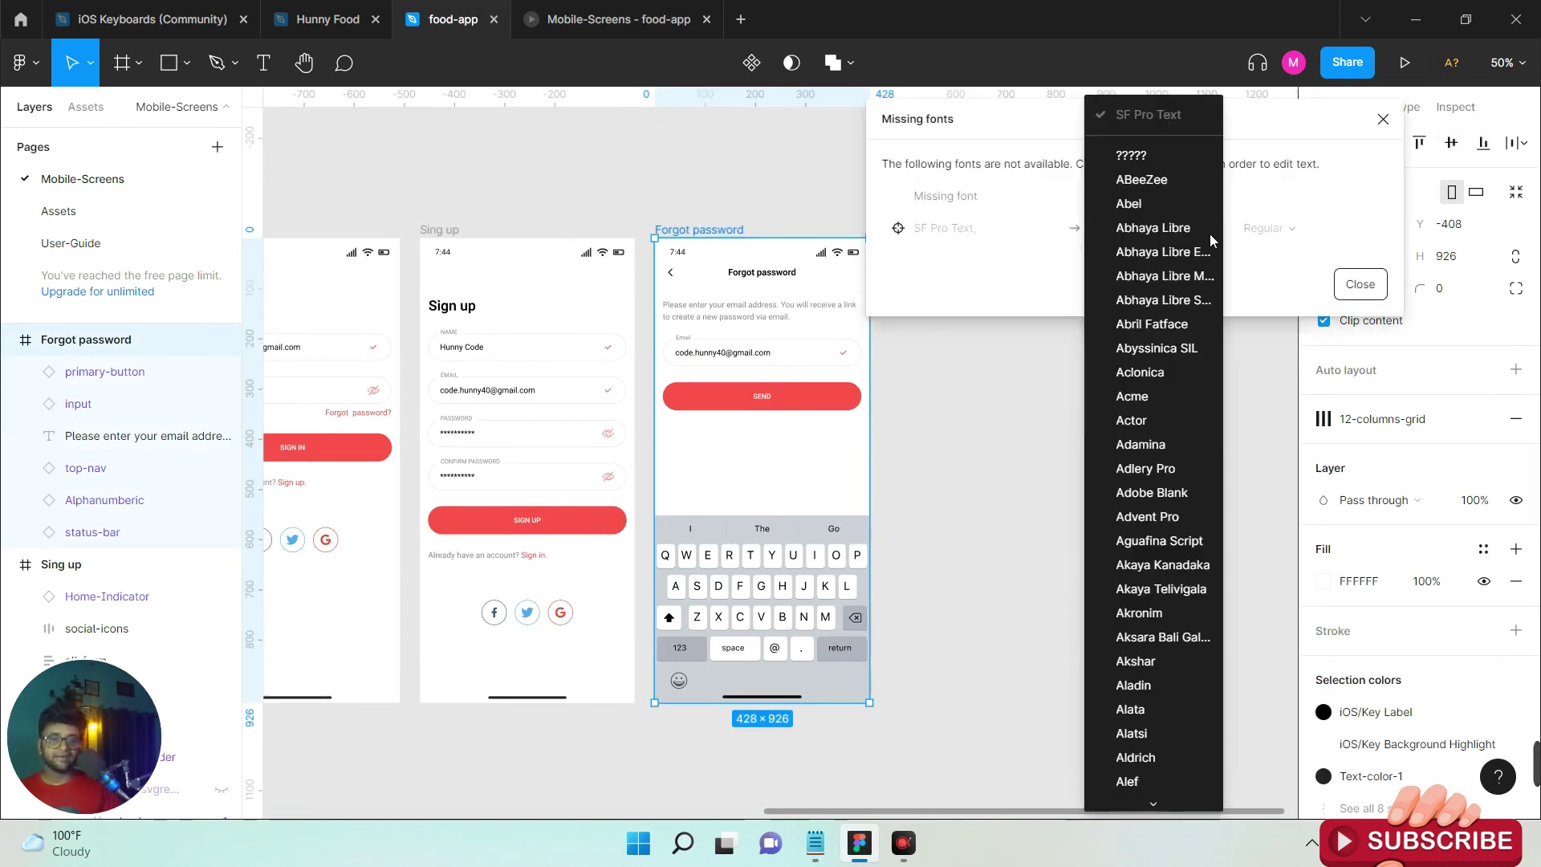
type("ro")
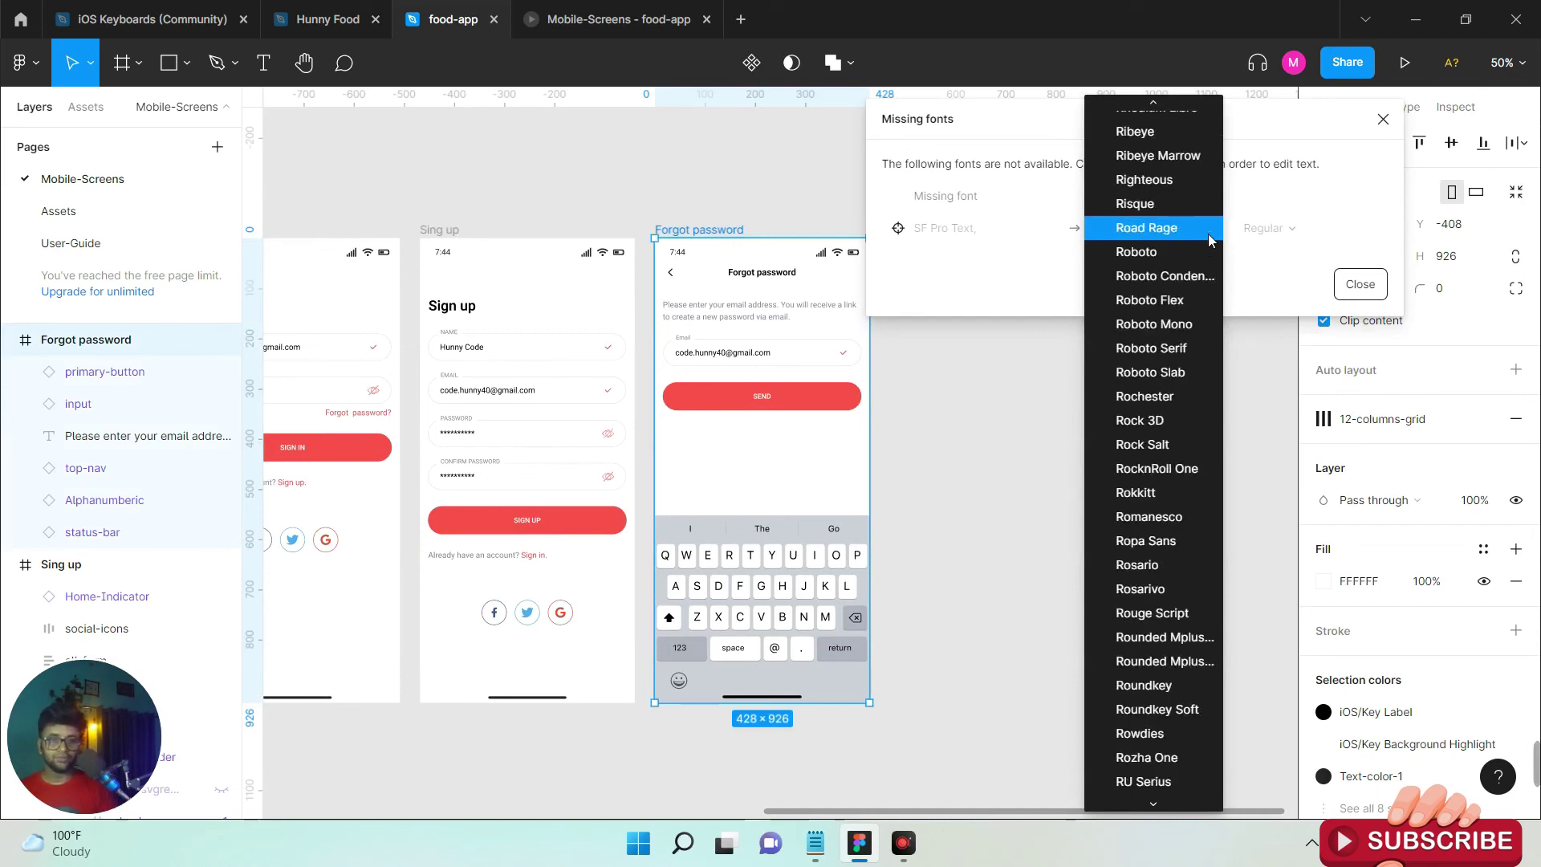
type("b")
key("Return")
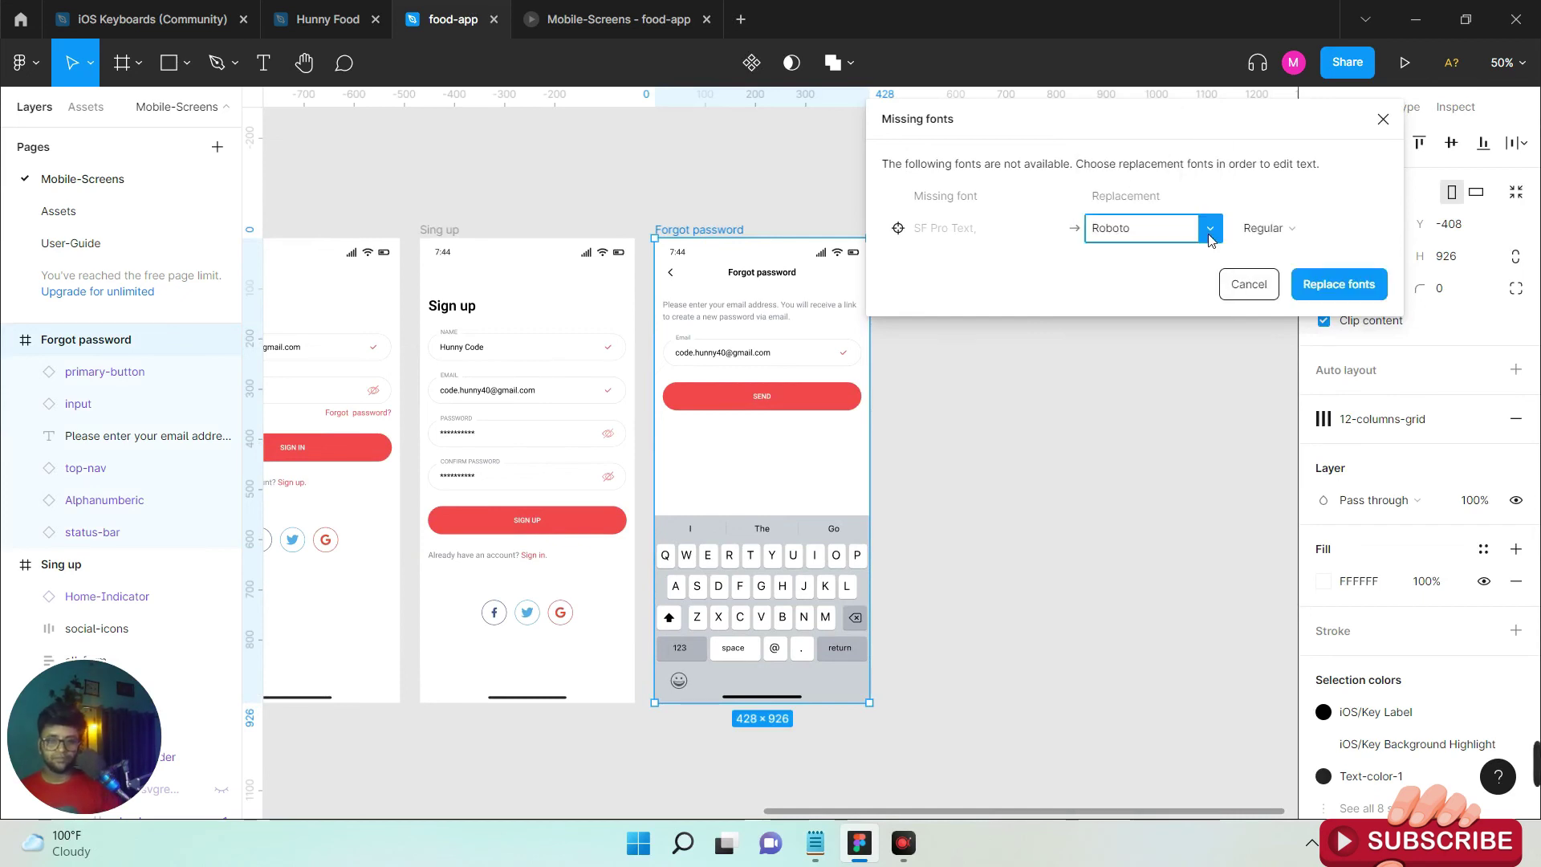
left_click(1330, 284)
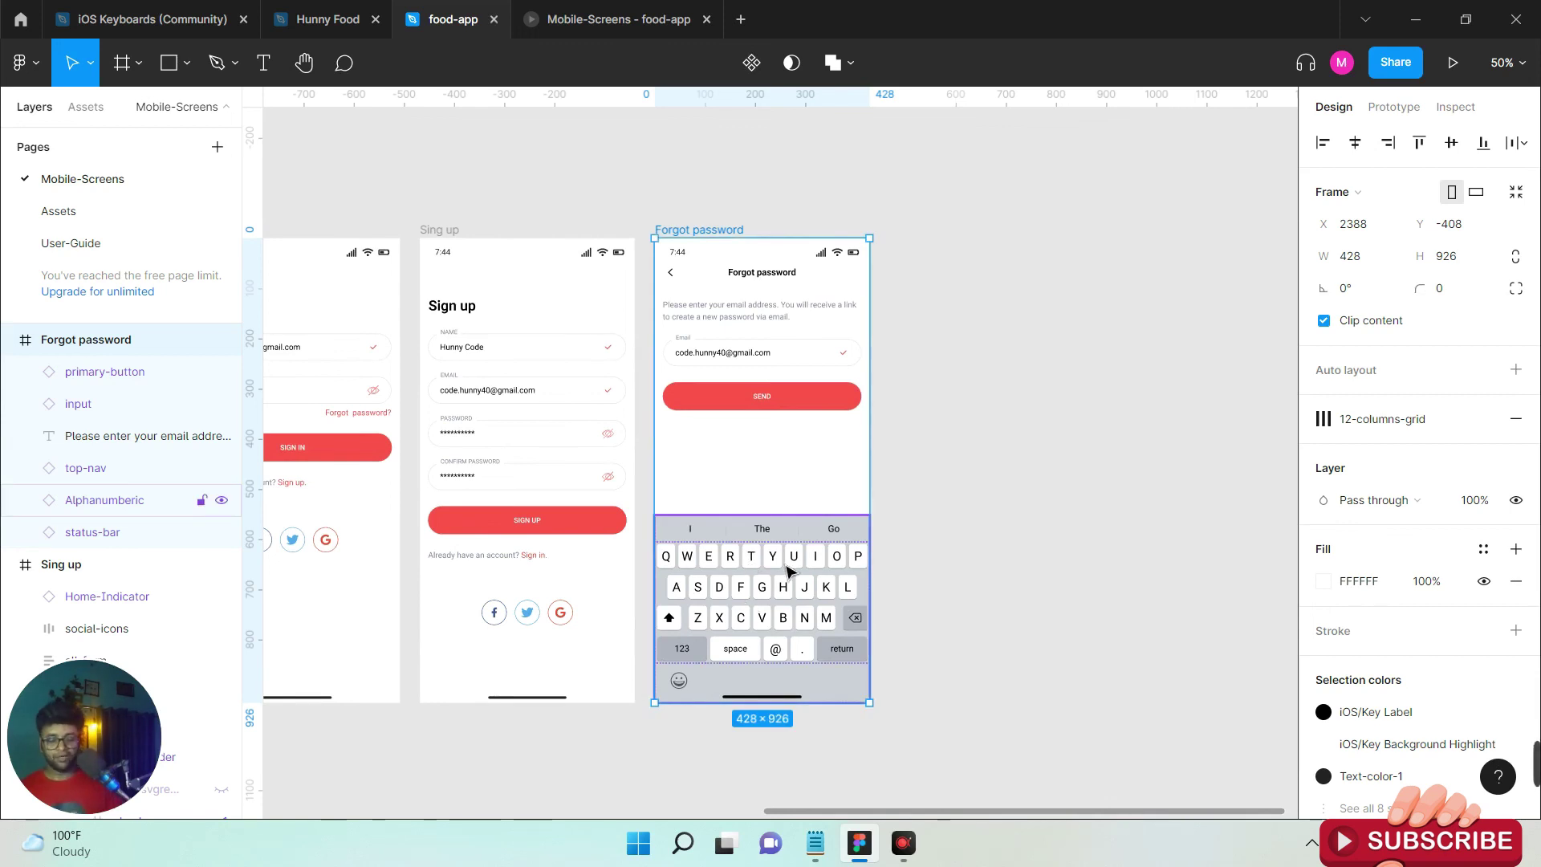
left_click(1064, 560)
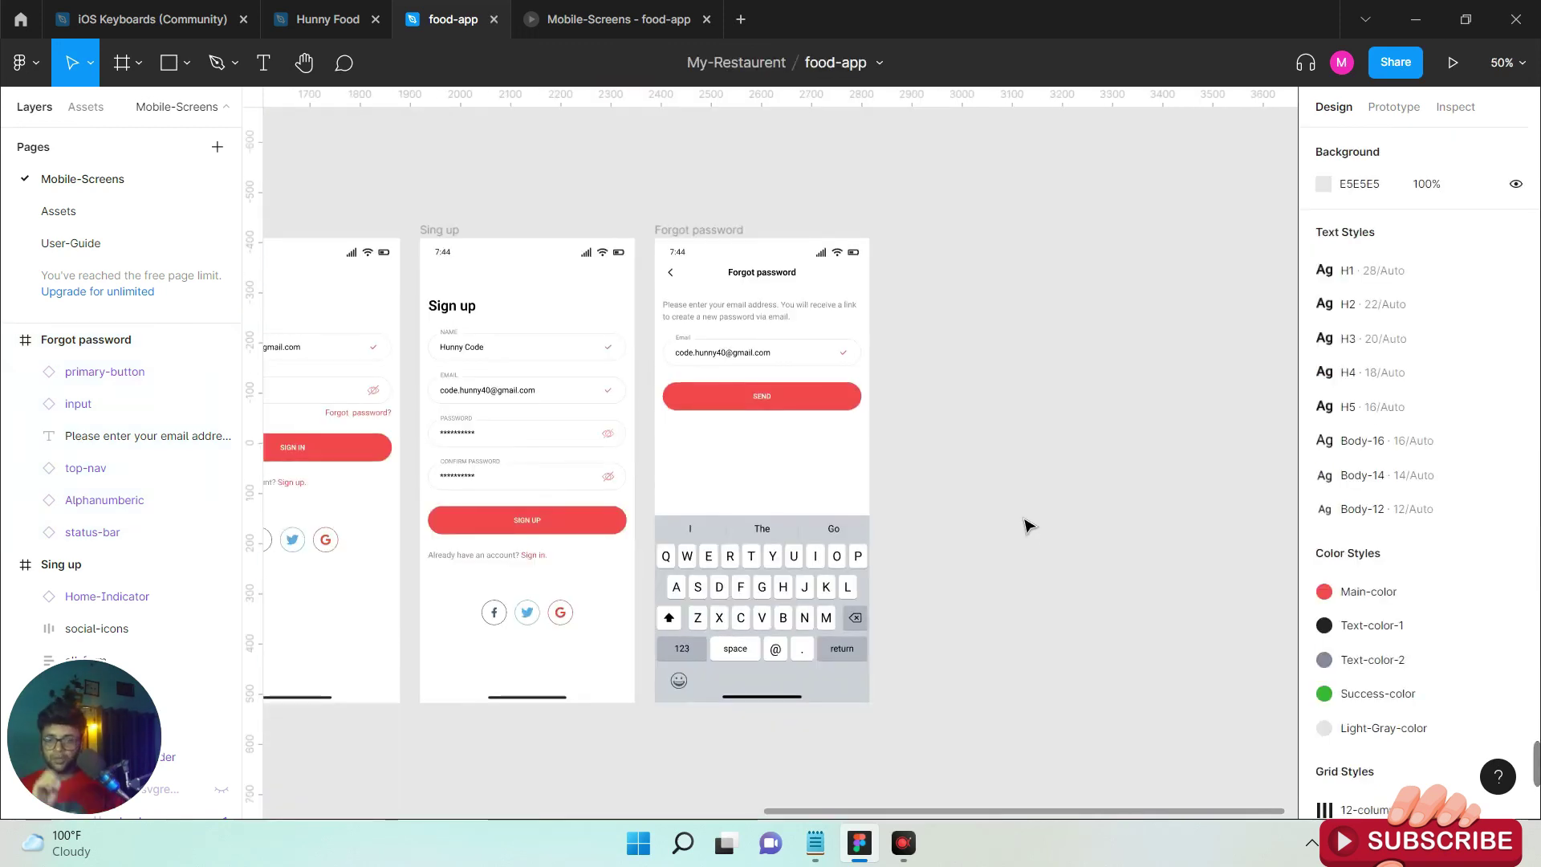
- Preview the Forgot password screen as a prototype at Actual size
scroll(830, 389, "up", 1)
left_click(734, 259)
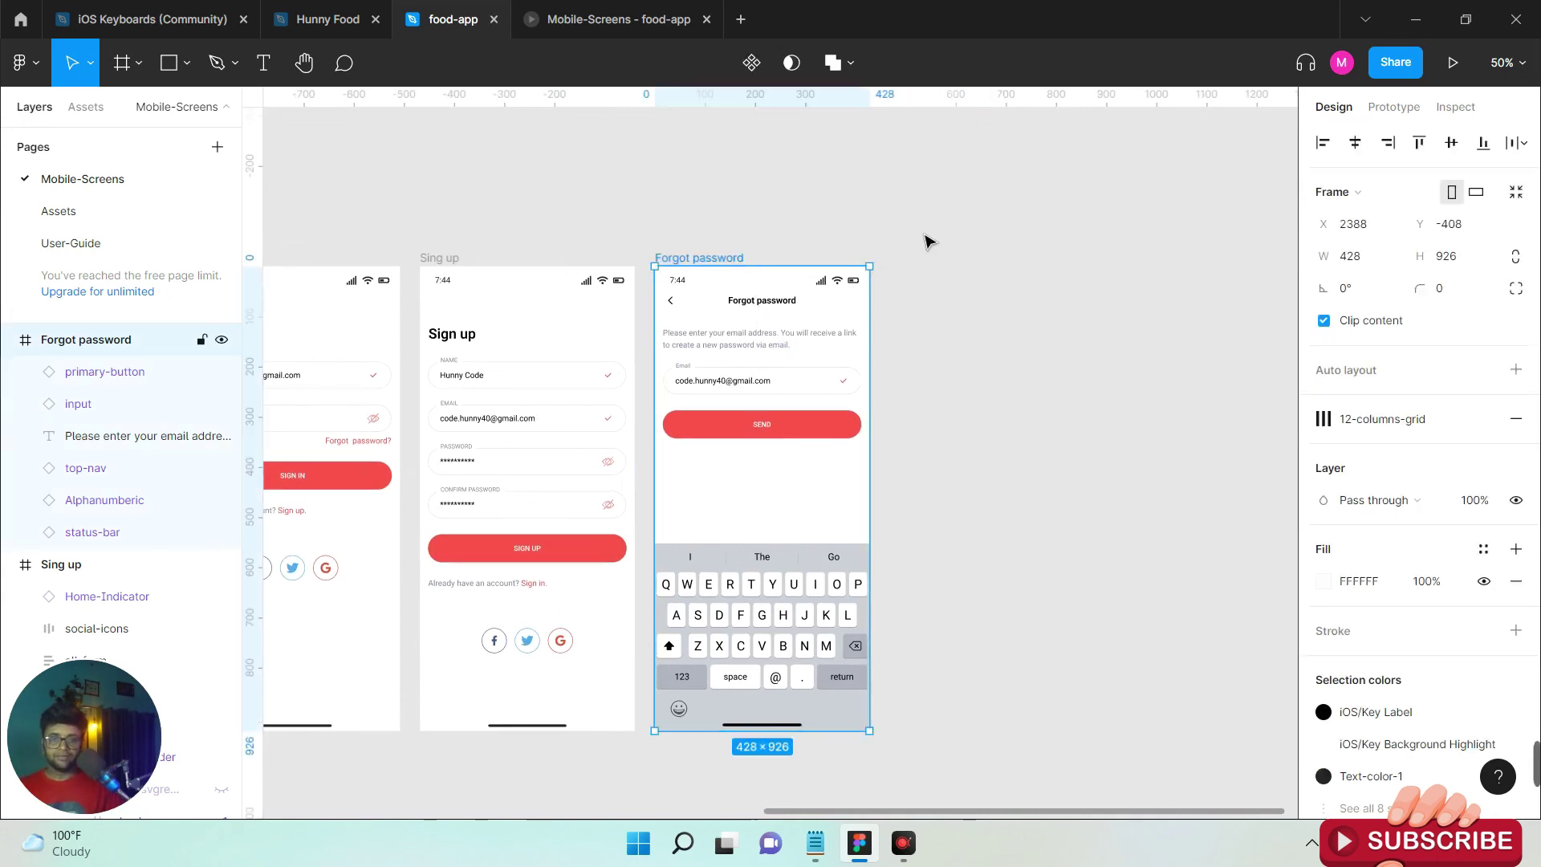
left_click(1454, 65)
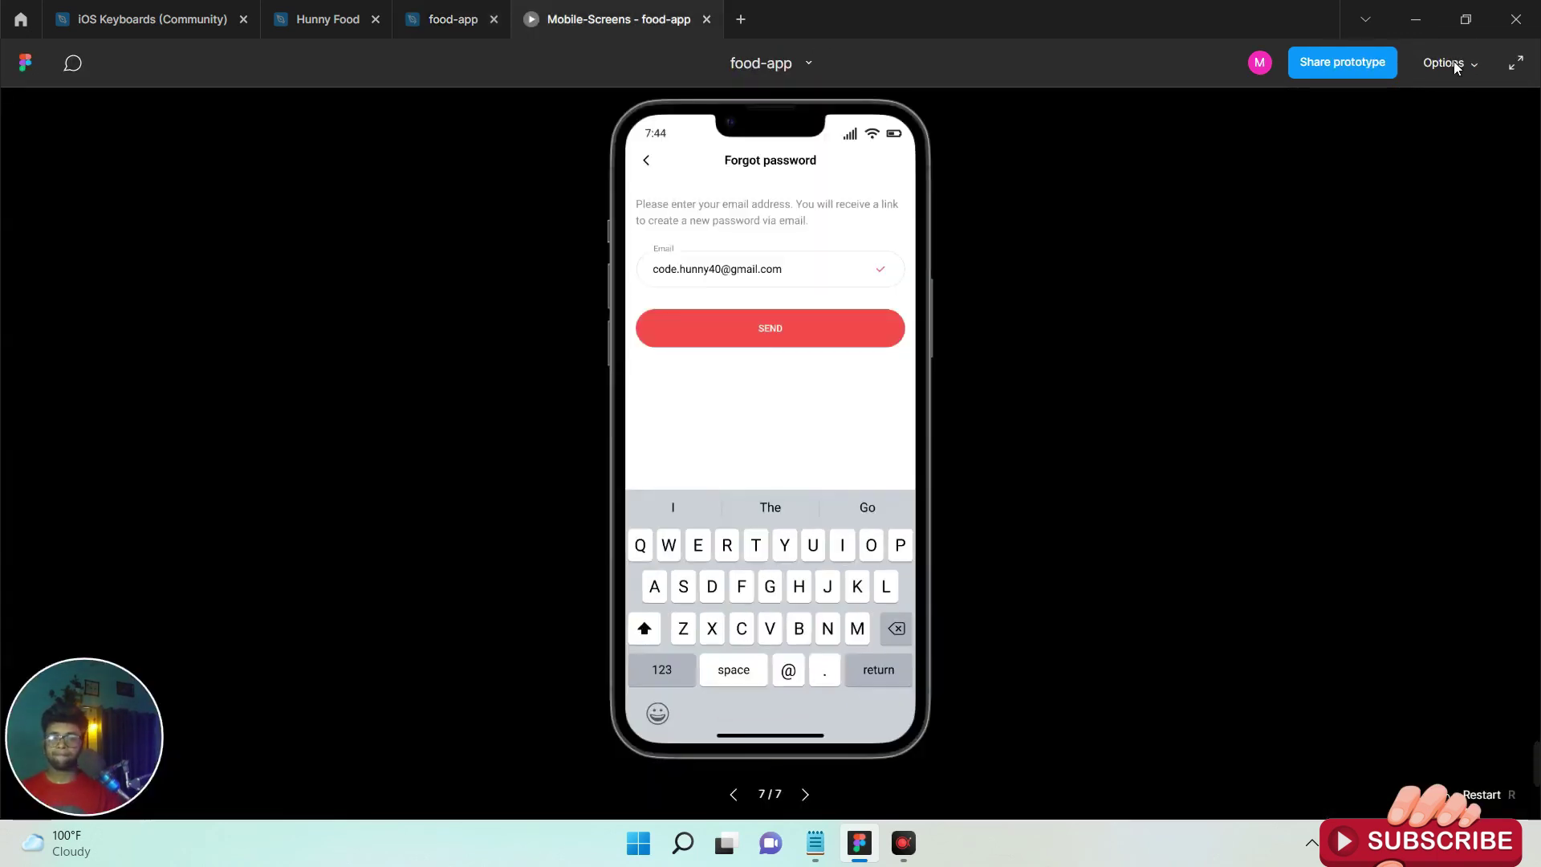
left_click(1438, 74)
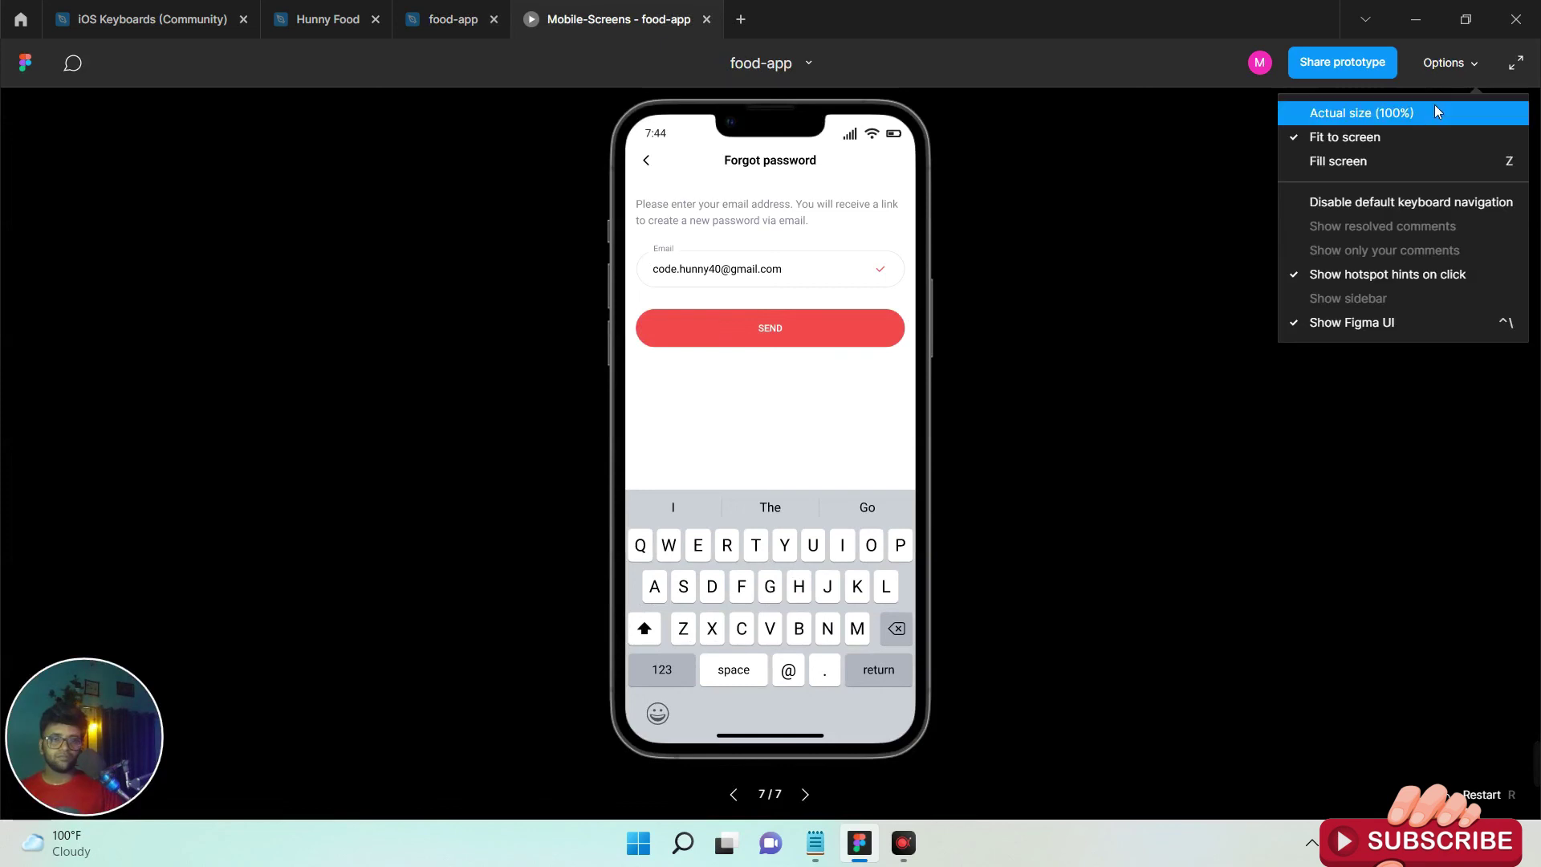
left_click(1421, 117)
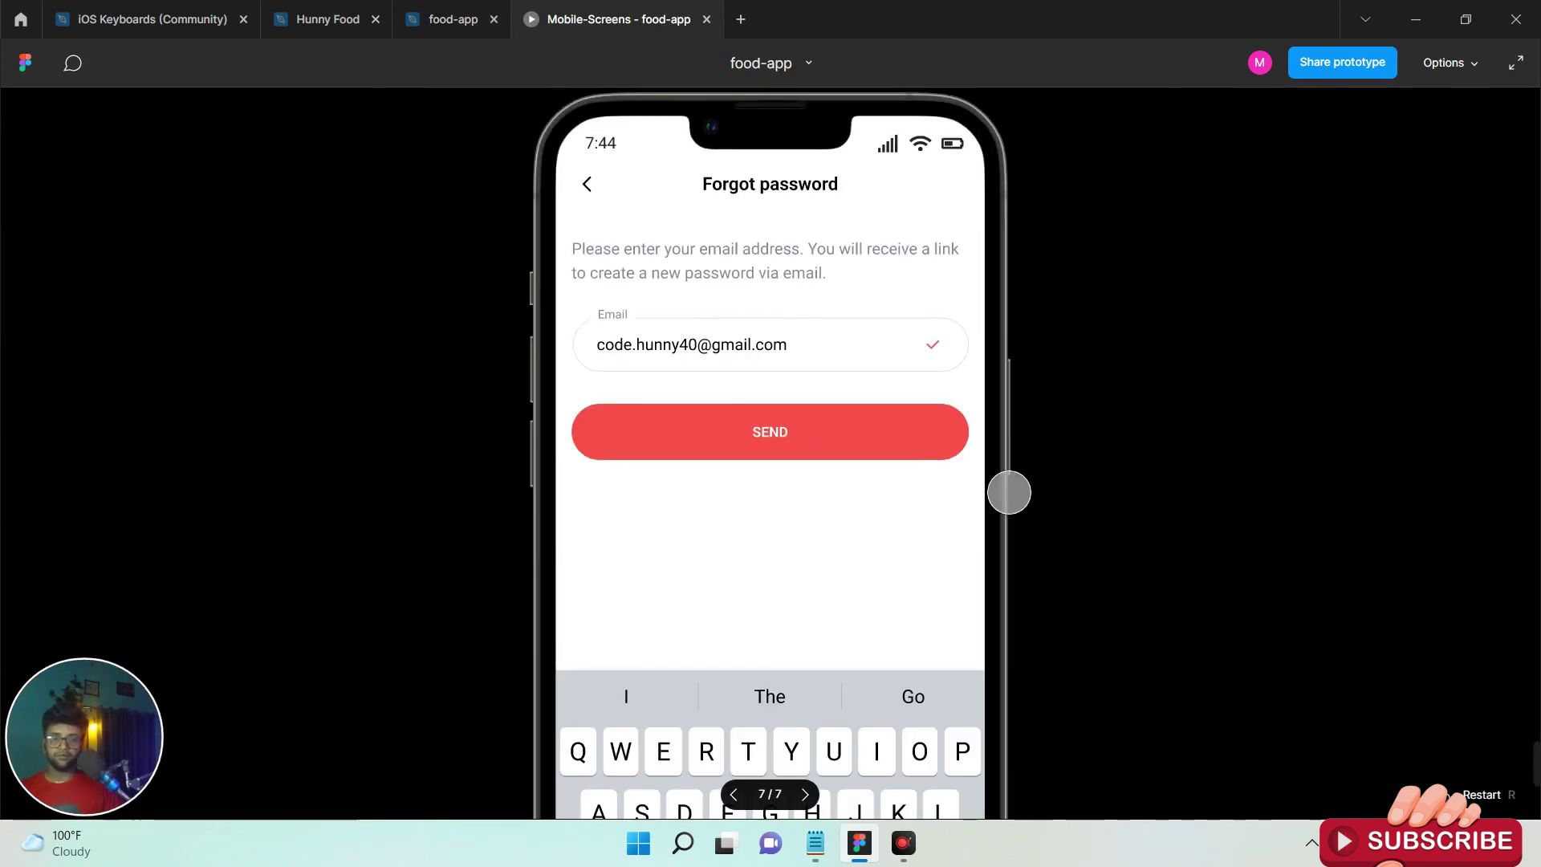
scroll(1068, 491, "up", 3)
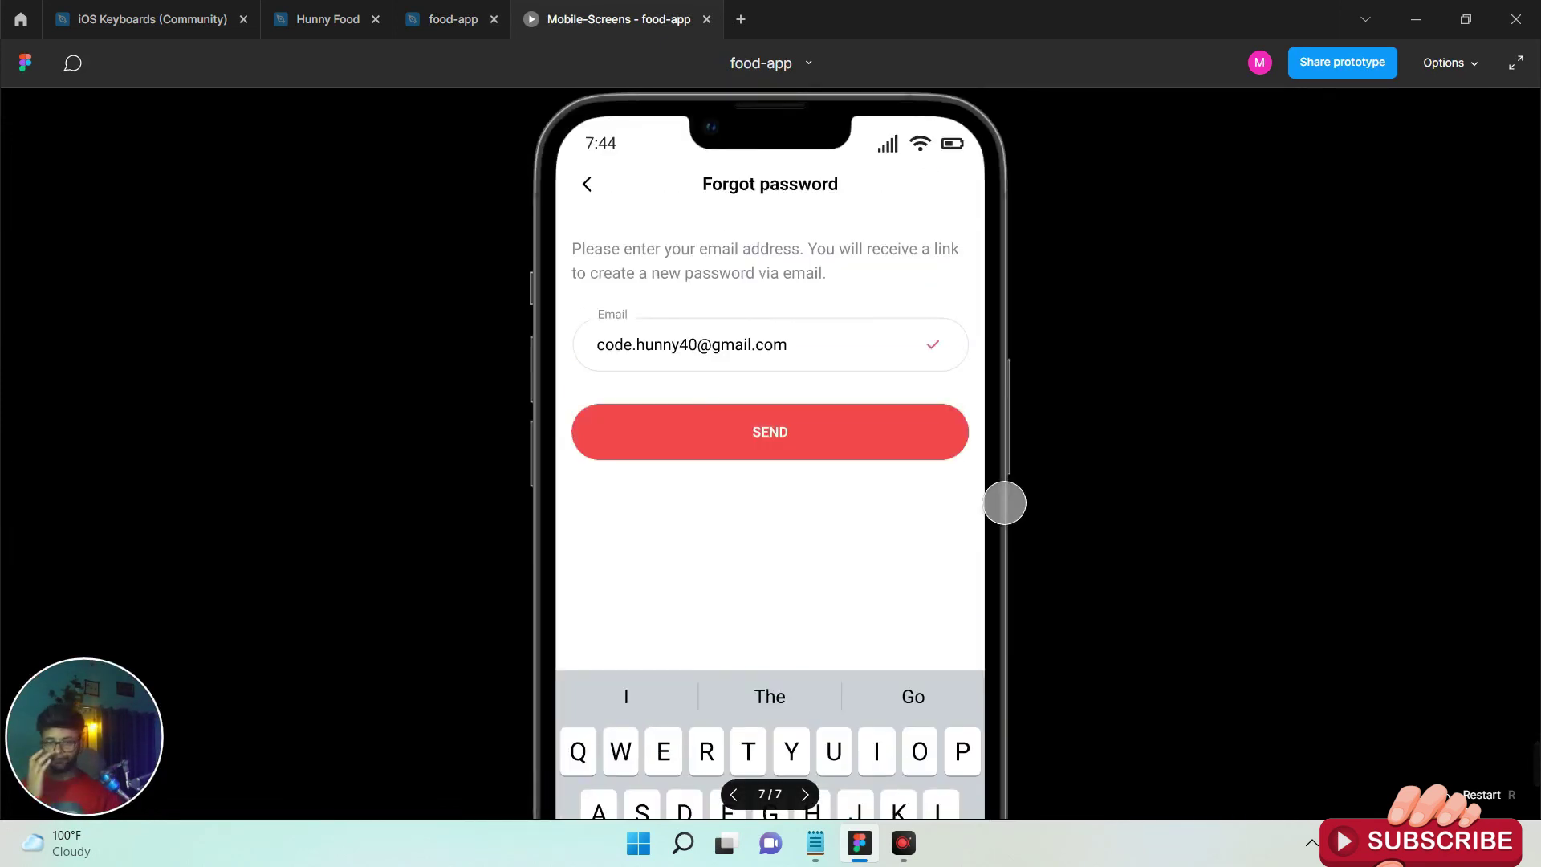
scroll(1065, 577, "down", 3)
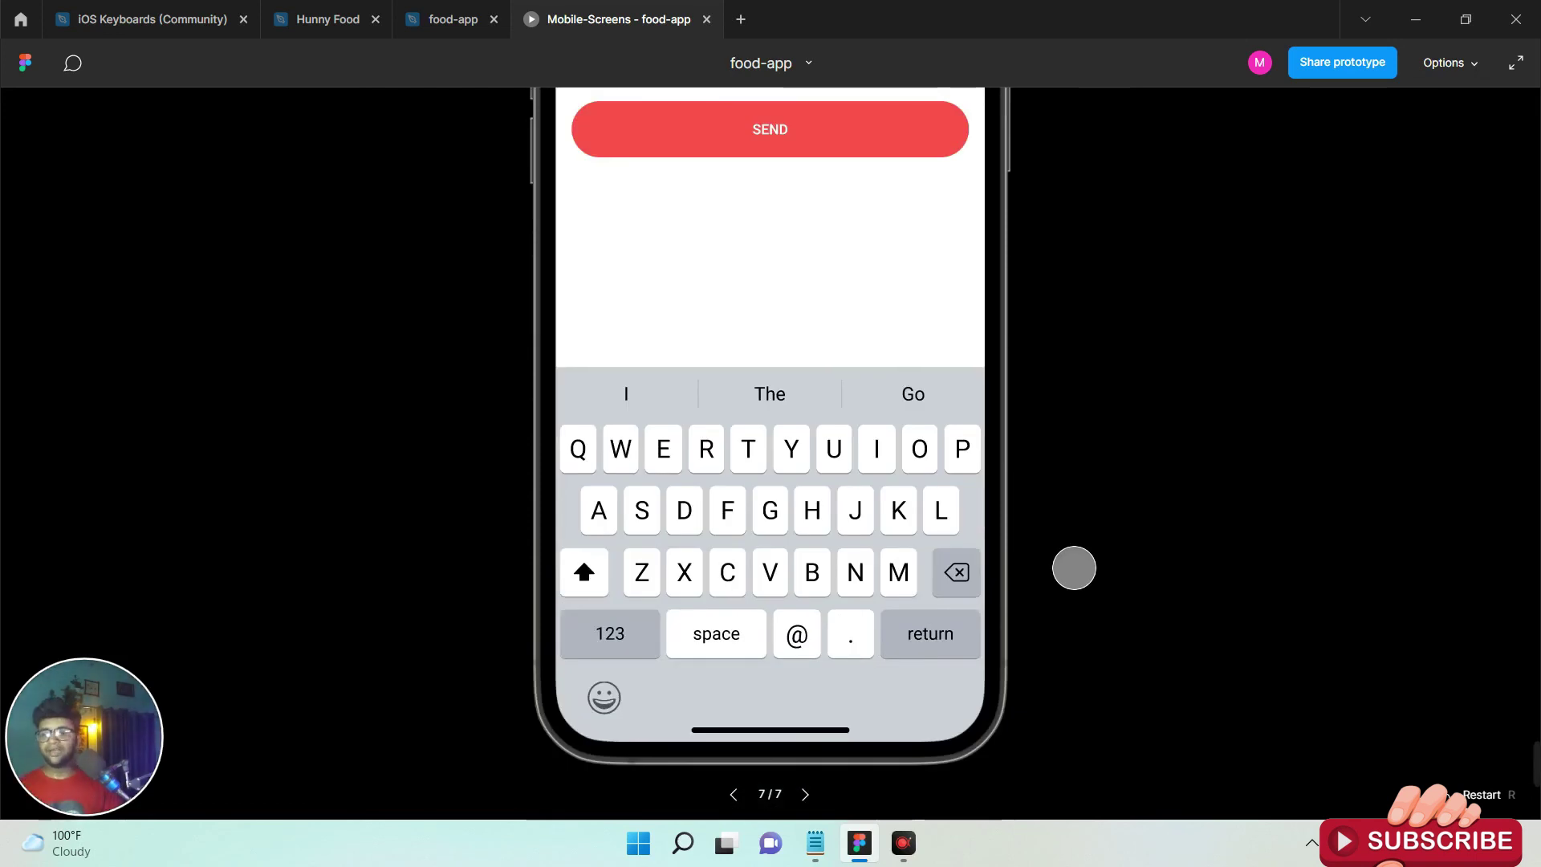
scroll(1074, 567, "up", 3)
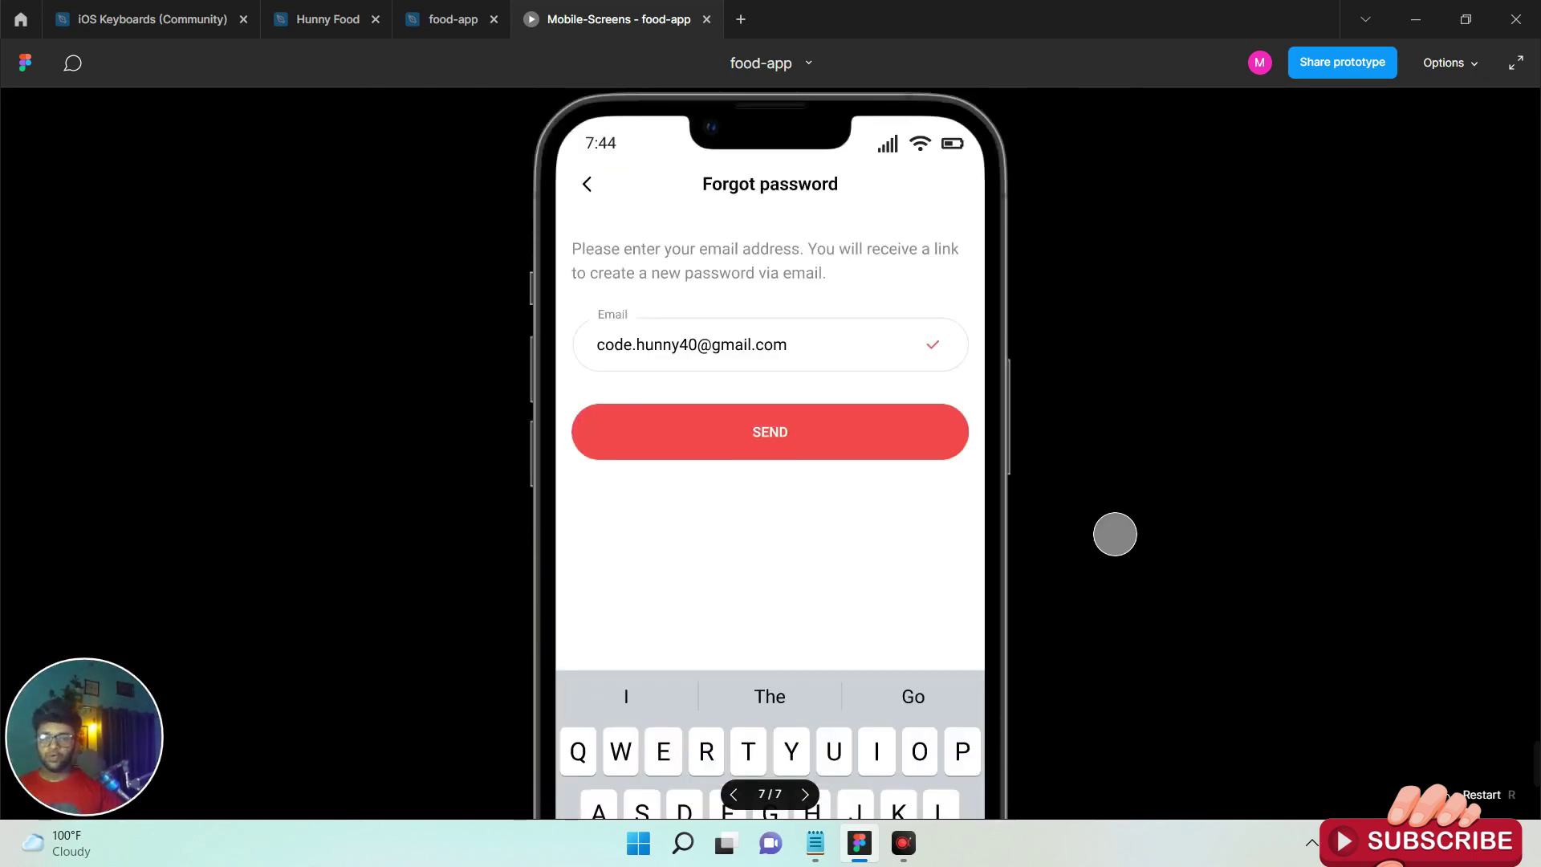
- Browse the Hunny Food reference design
left_click(327, 19)
scroll(1040, 474, "up", 2)
scroll(1044, 448, "up", 4)
scroll(1044, 448, "down", 2)
scroll(1044, 448, "right", 3)
scroll(891, 509, "down", 3)
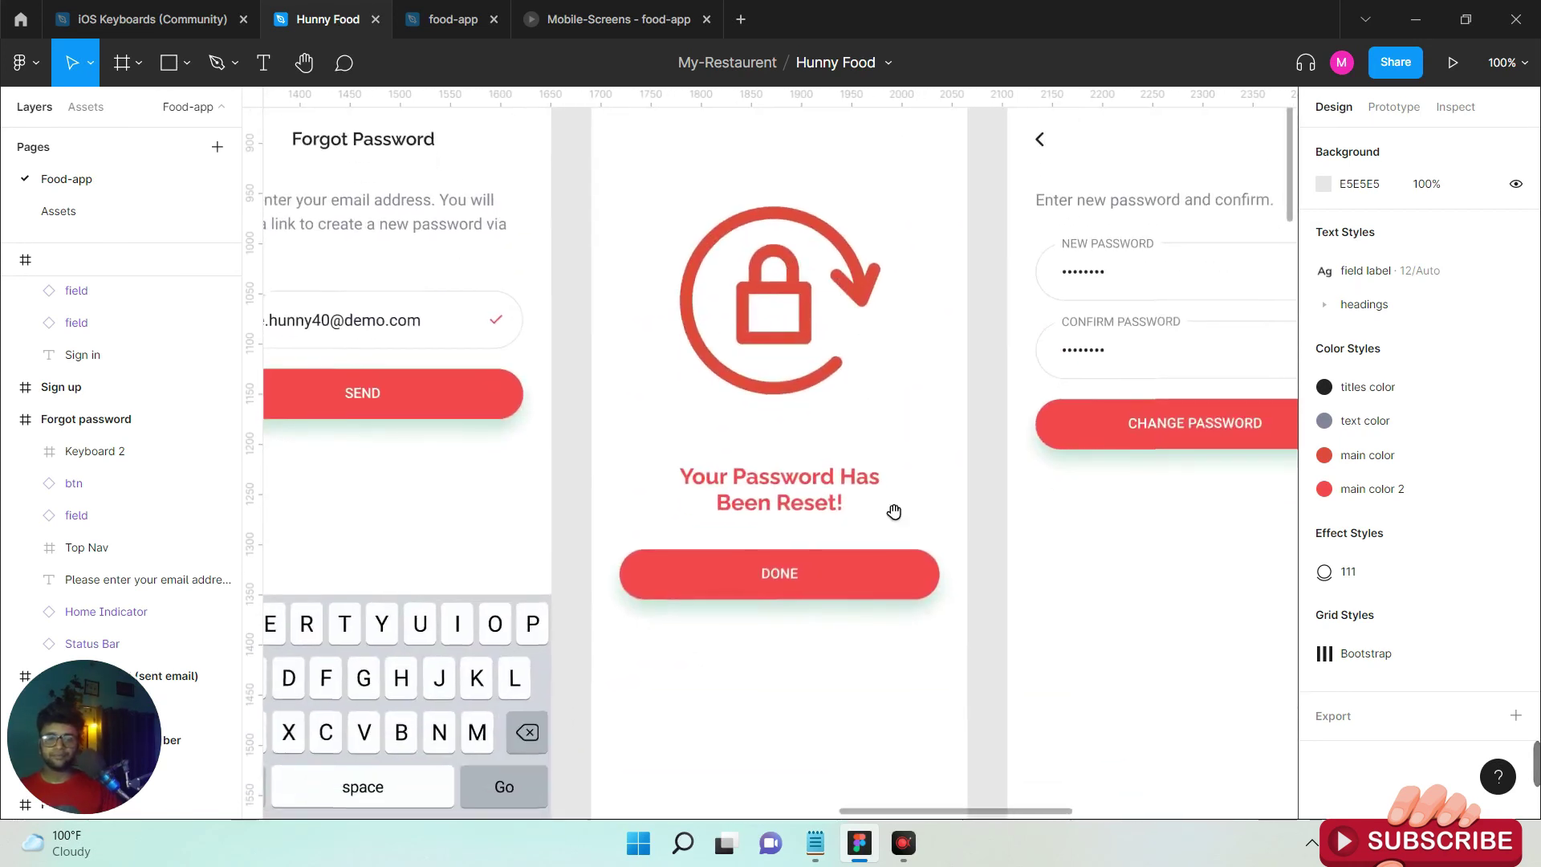
scroll(891, 510, "down", 3)
scroll(840, 604, "up", 4)
left_click(583, 24)
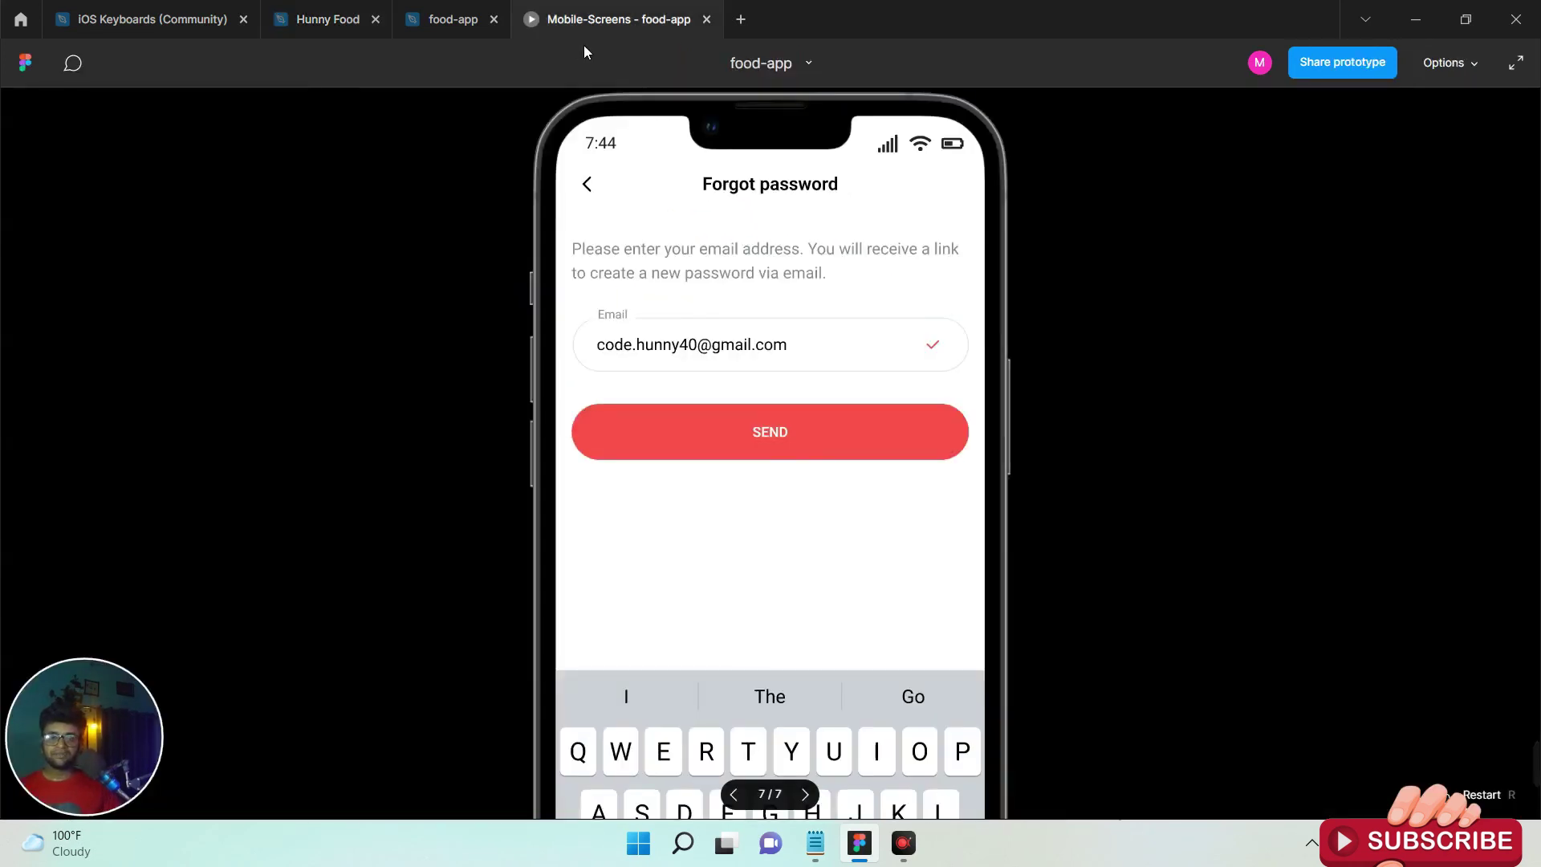
- Duplicate the Sing up frame in the food-app file with Ctrl+D
left_click(454, 20)
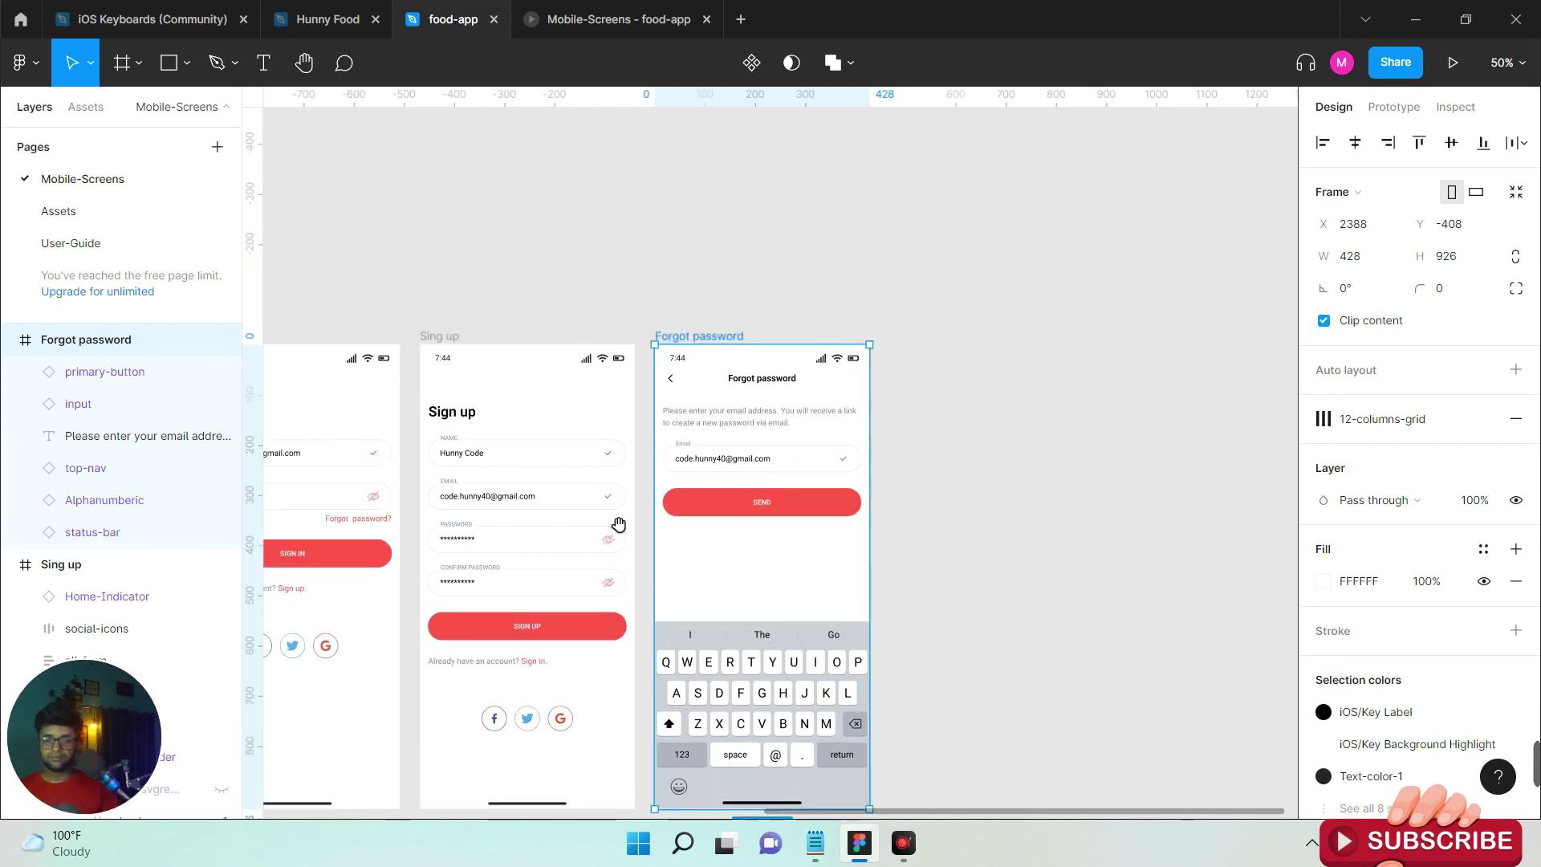
left_click_drag(618, 524, 671, 395)
left_click(531, 254)
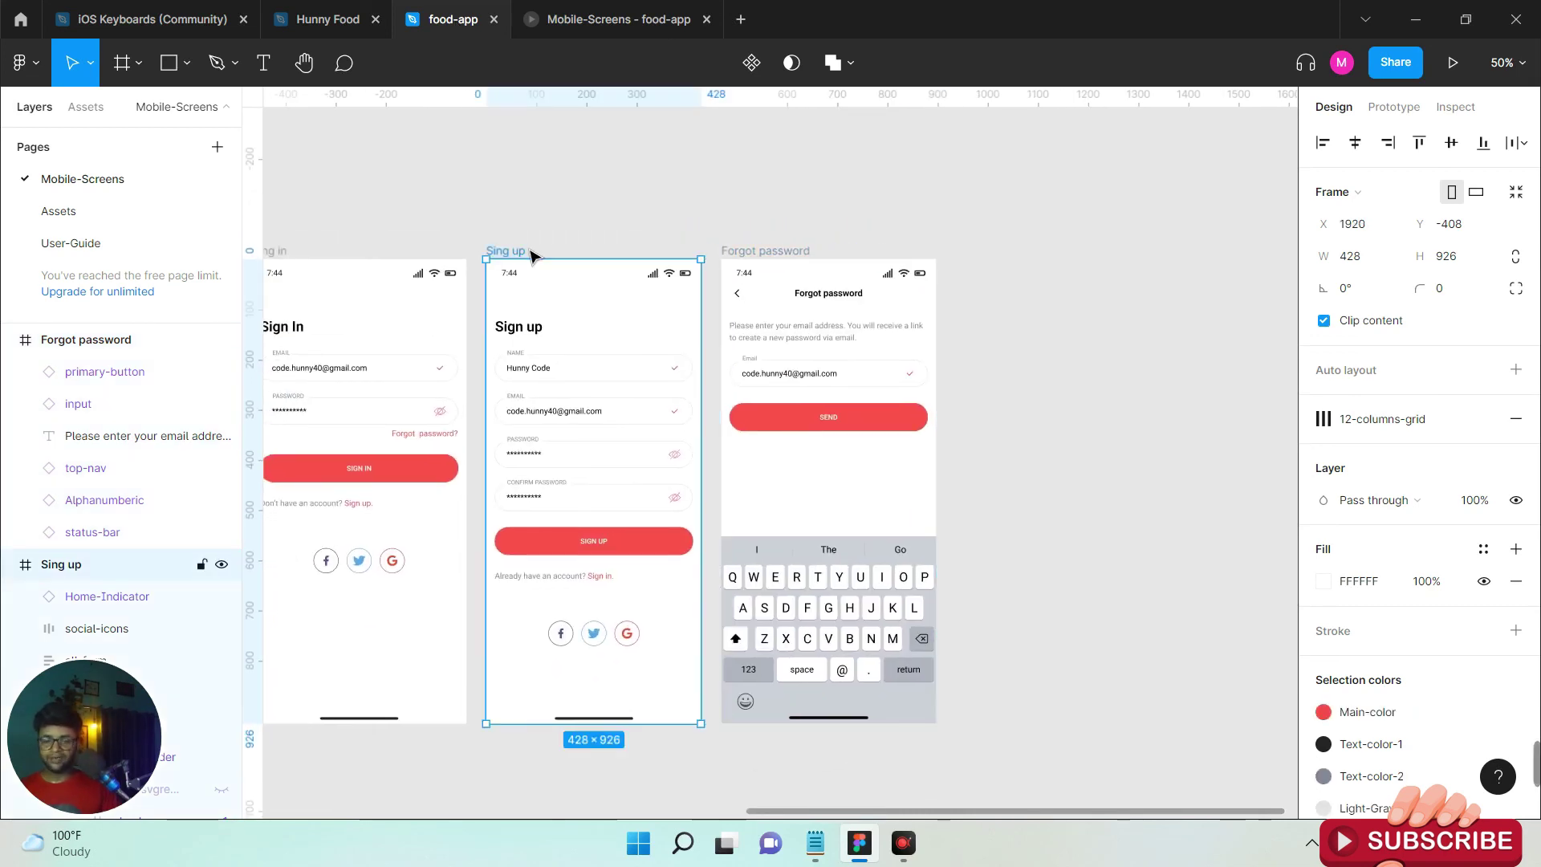
key("ctrl+d")
- Select the Forgot password (sent email) reset frame in the Hunny Food reference
left_click(327, 22)
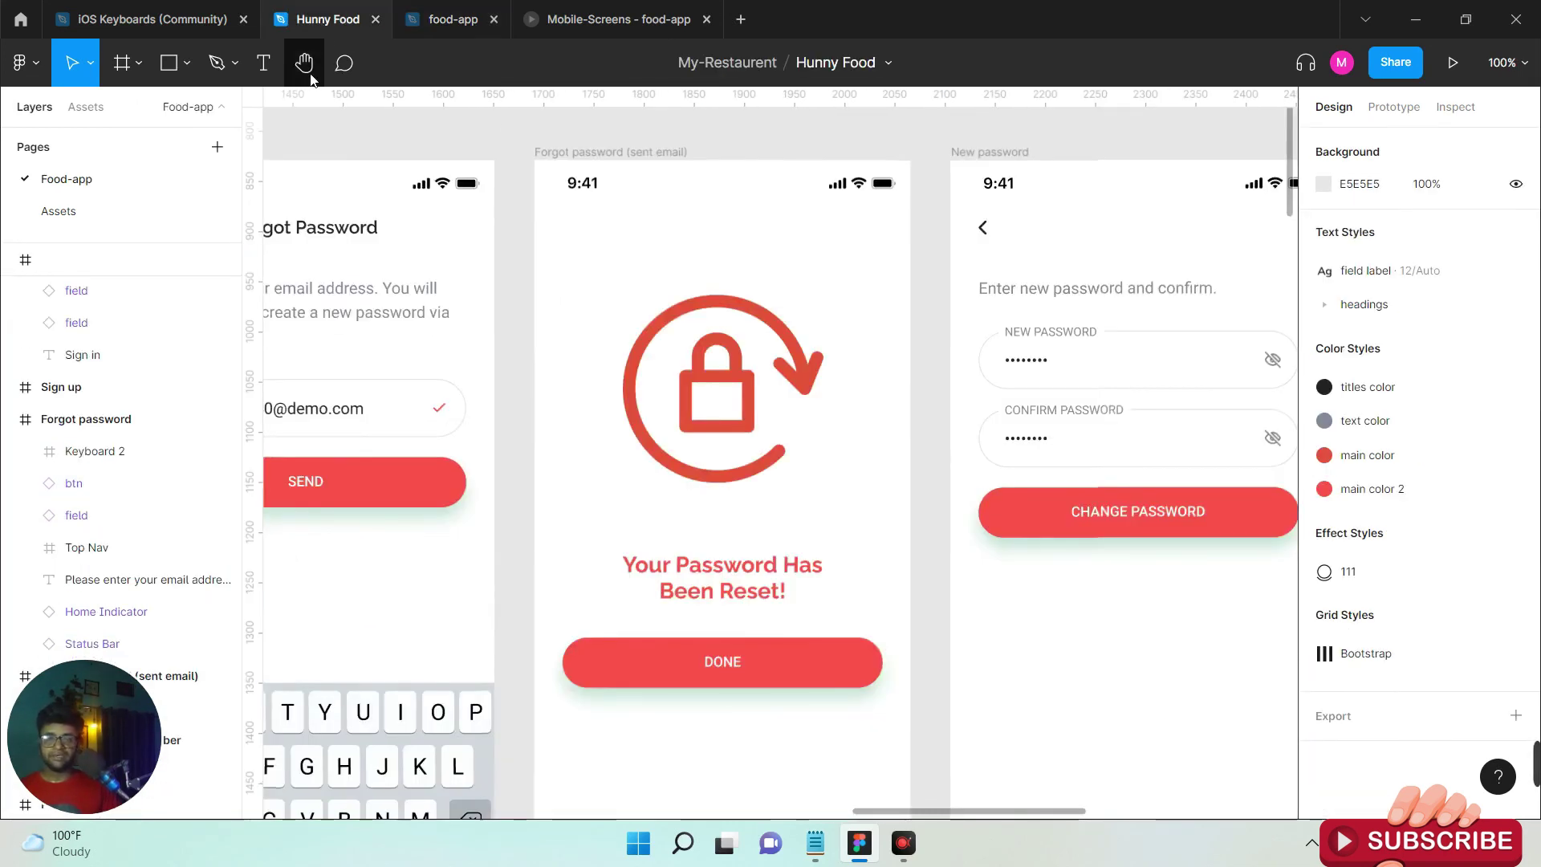
left_click(153, 20)
left_click(327, 19)
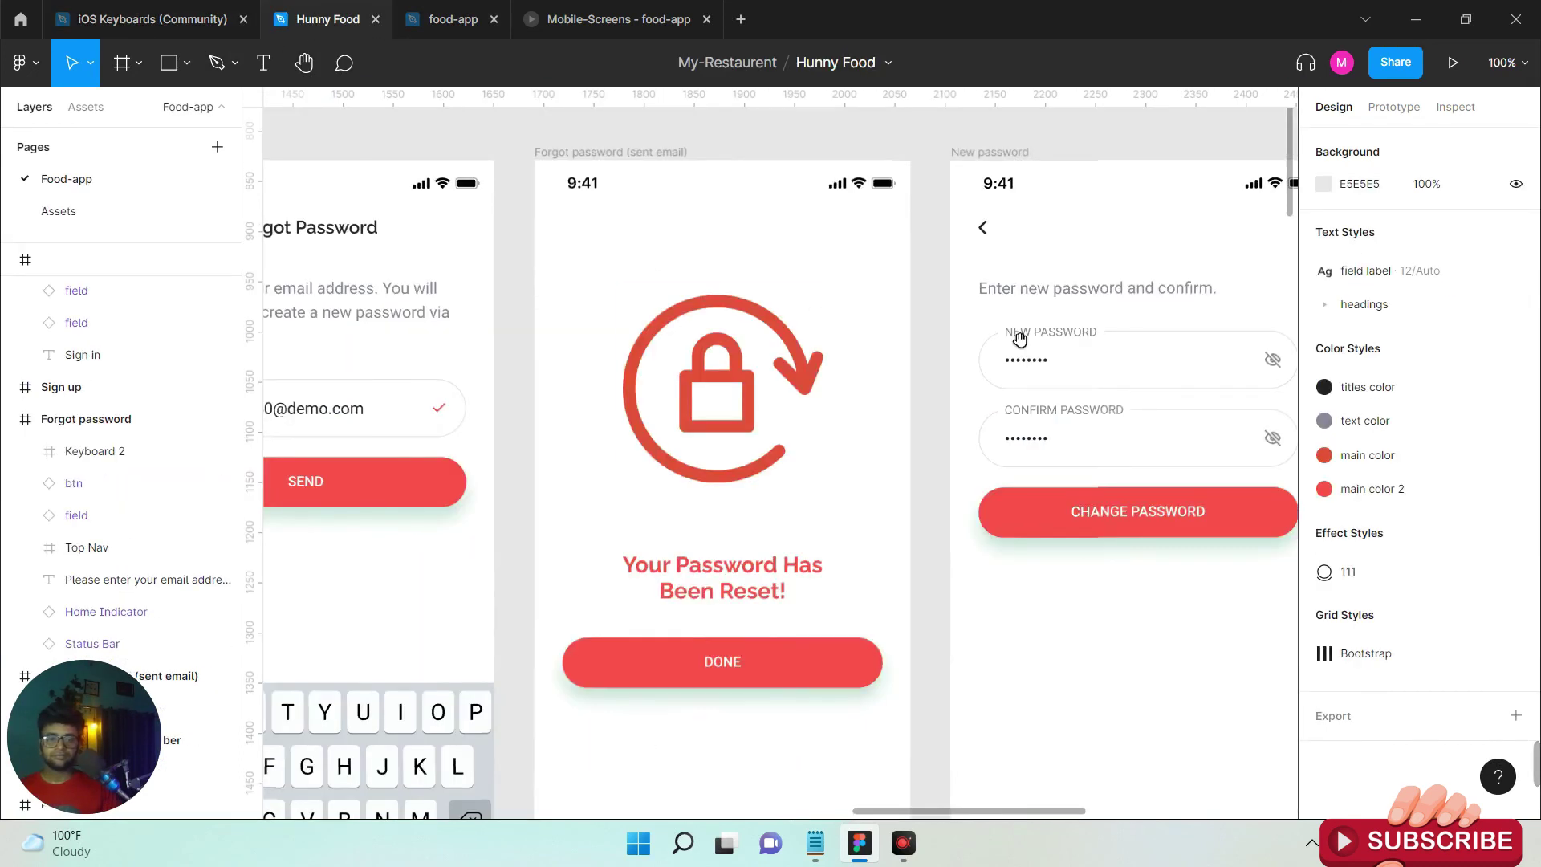
scroll(1020, 338, "right", 3)
scroll(874, 447, "left", 3)
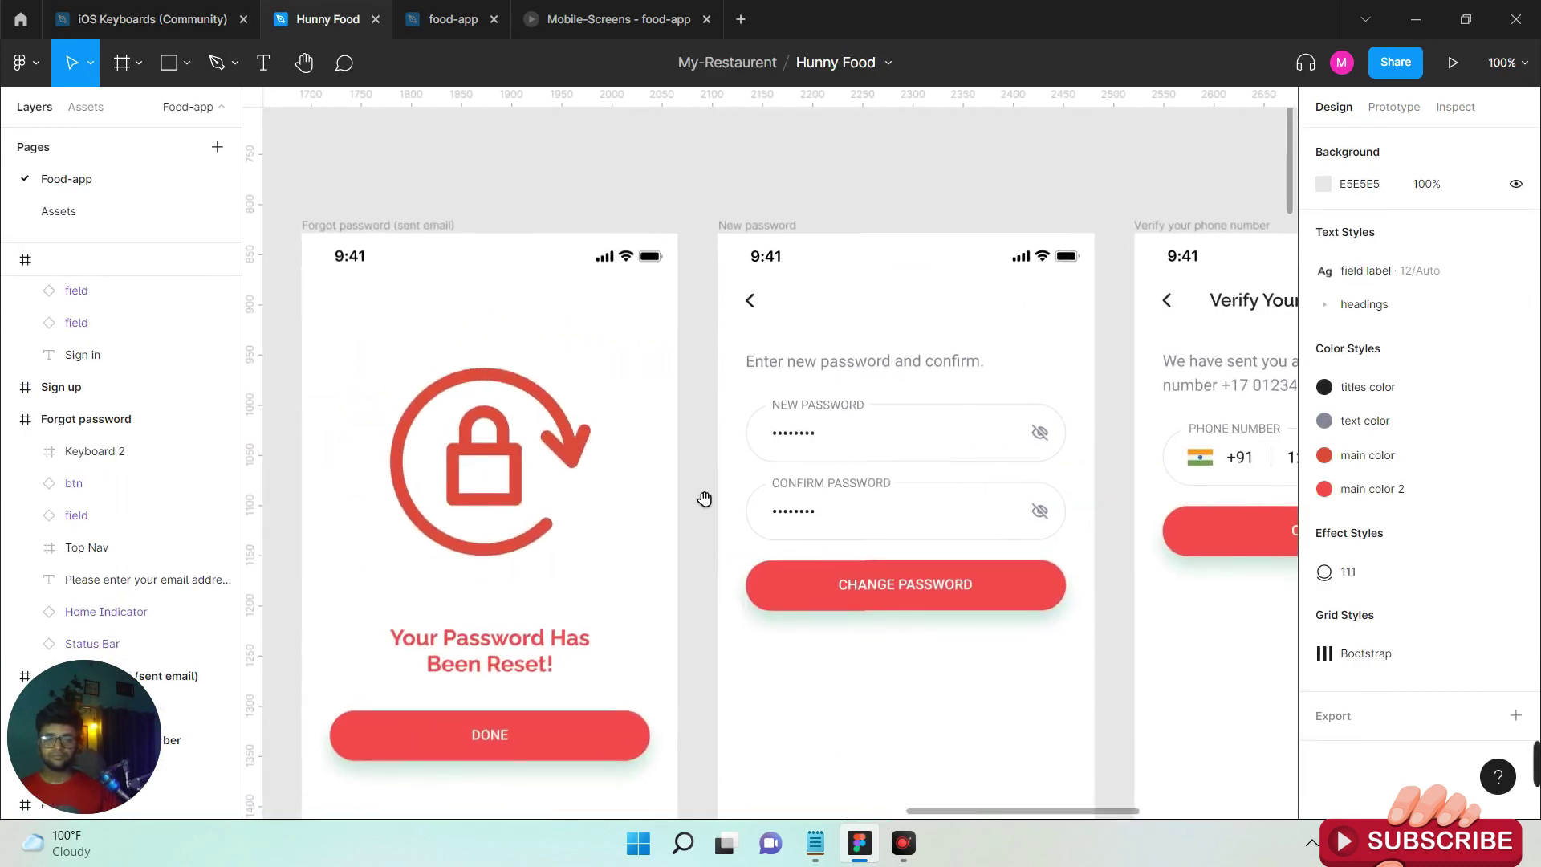
scroll(704, 499, "left", 4)
left_click(526, 242)
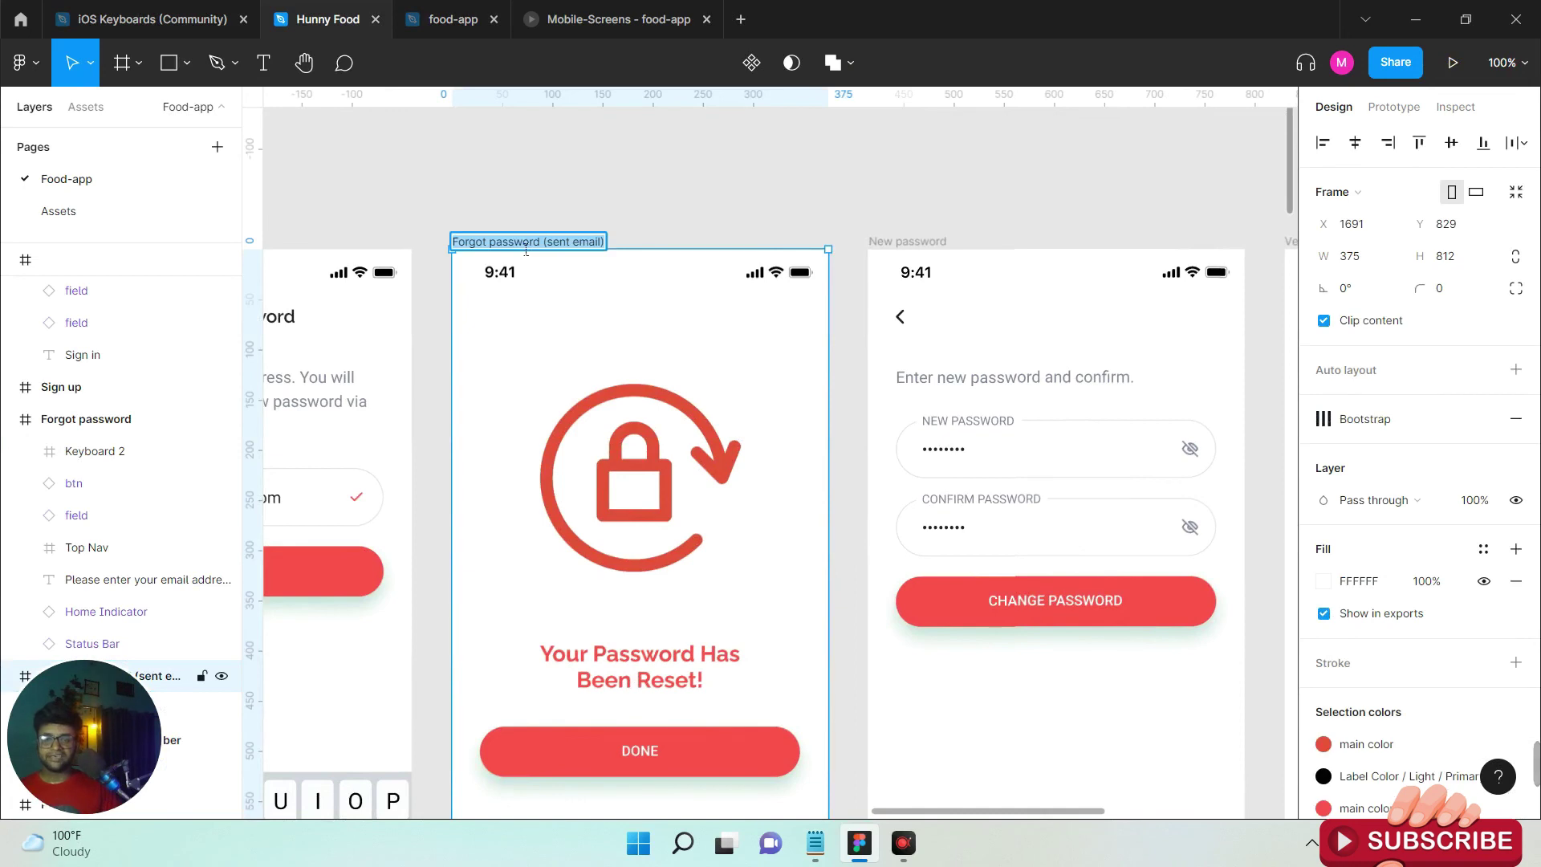
left_click(454, 19)
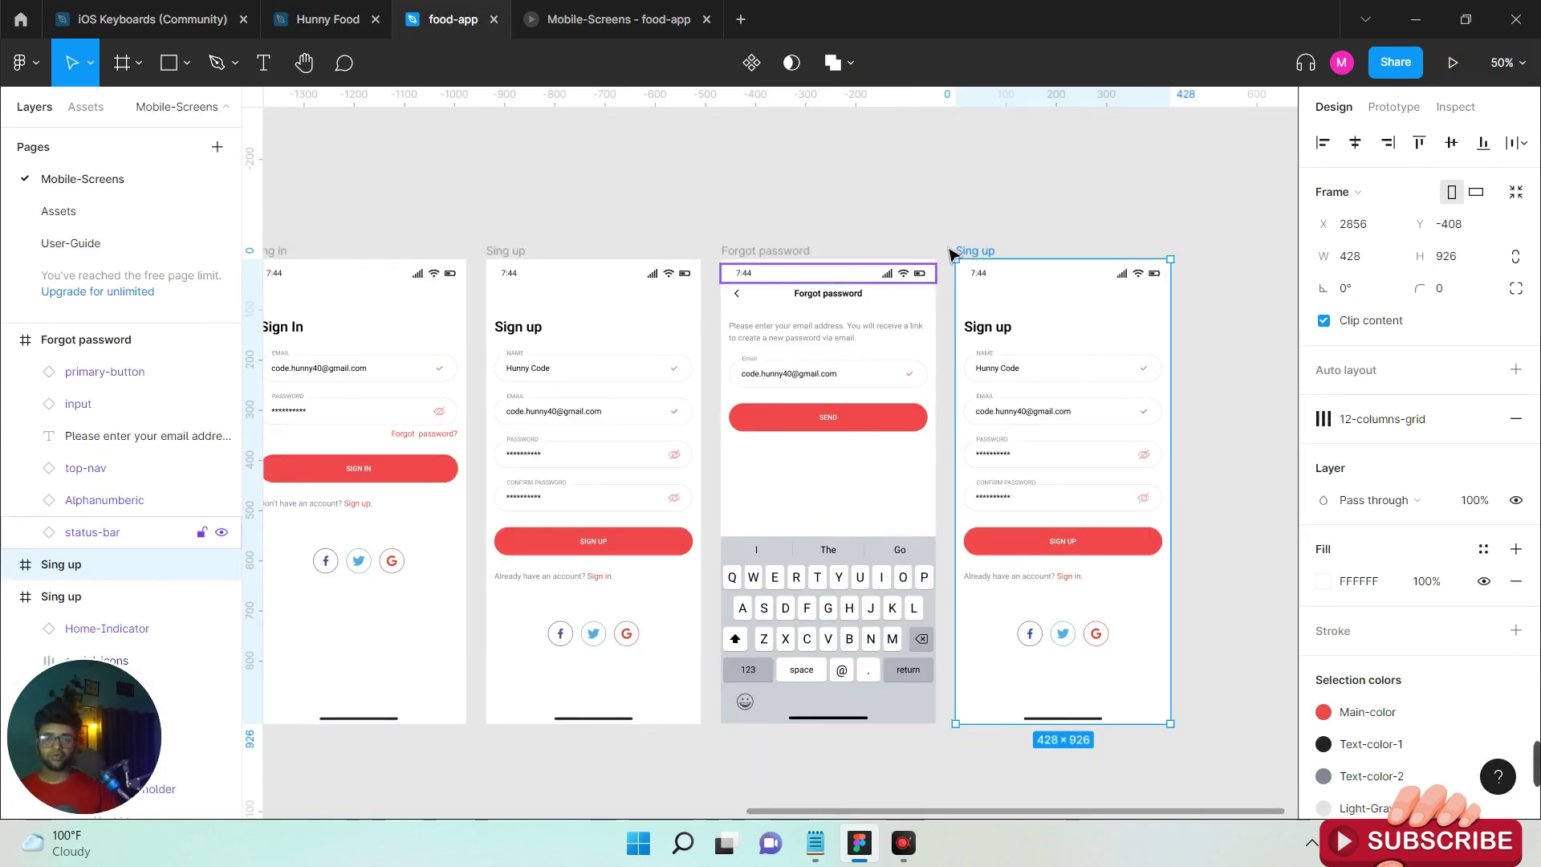
- Rename the copied Sing up frame to 'Forgot password (sent email)'
left_click(120, 372)
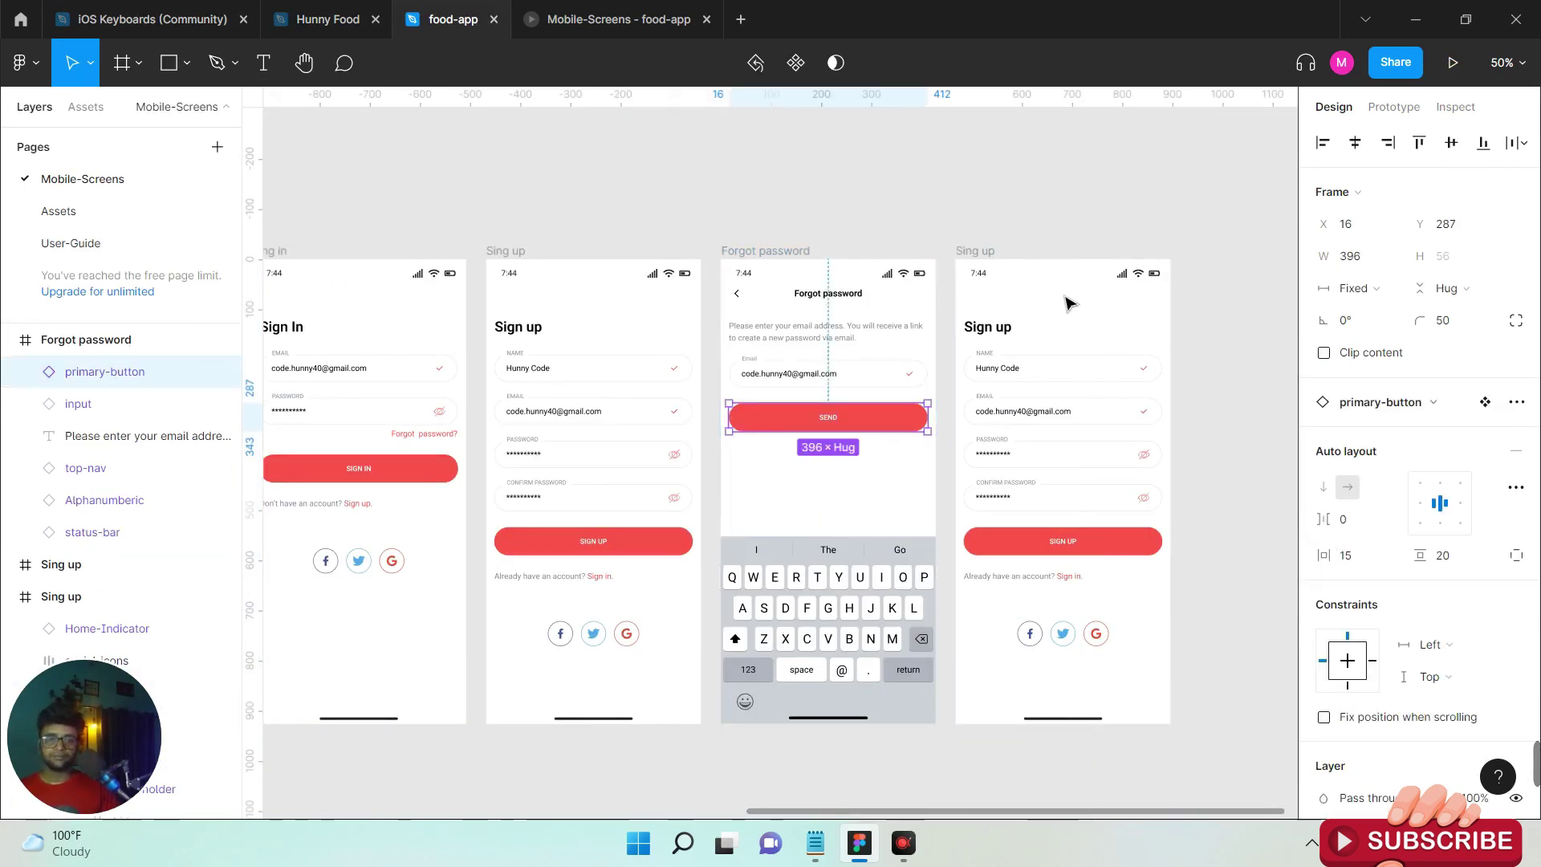
left_click(994, 254)
type("Forgot password (sent email)")
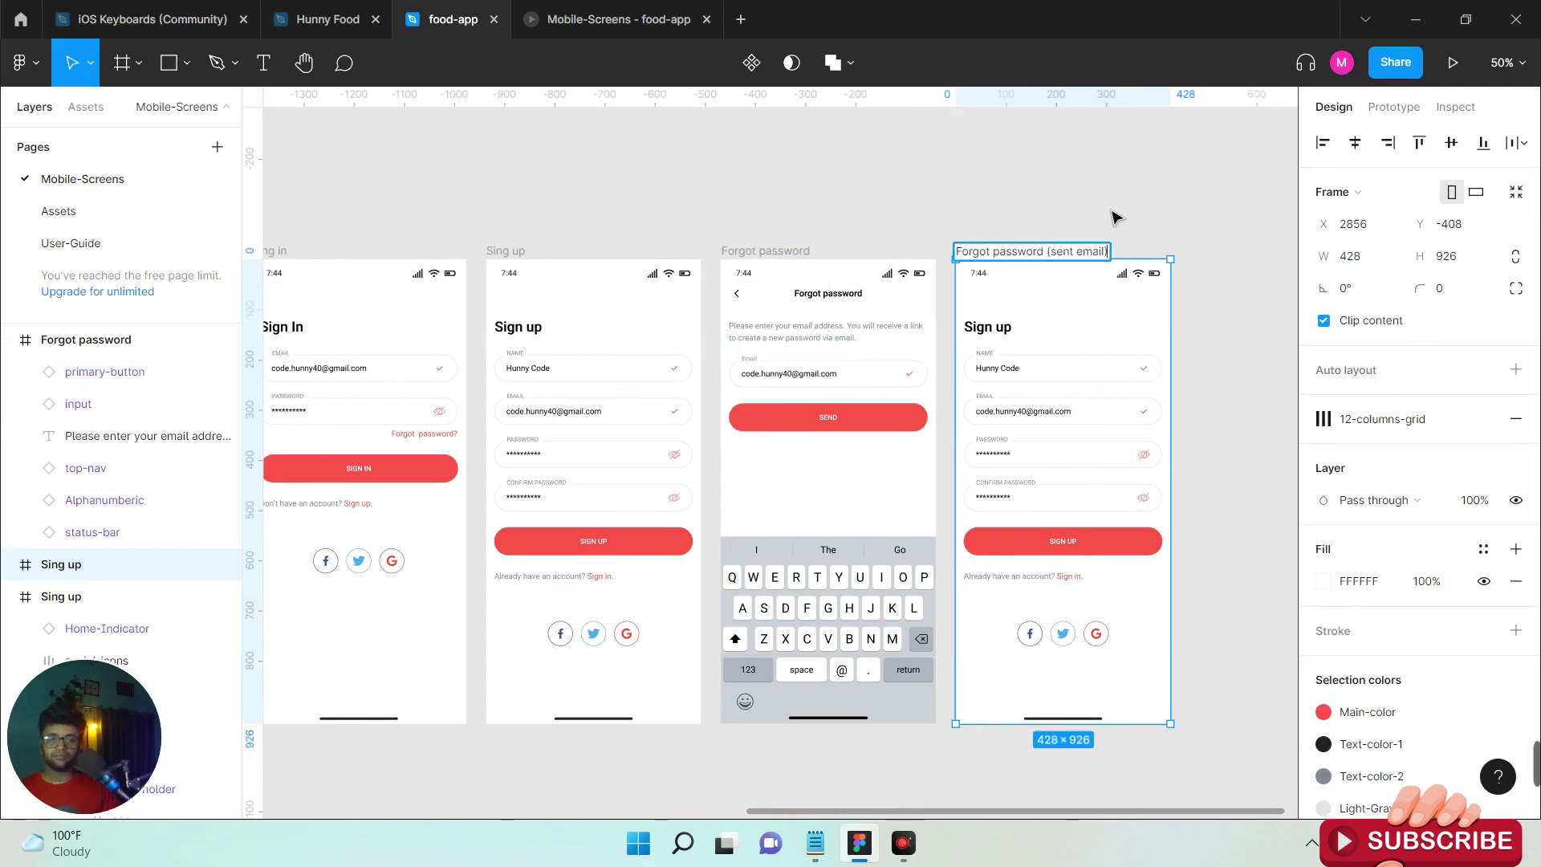
left_click(1114, 214)
key("ctrl+plus")
scroll(1193, 502, "right", 5)
- Delete the form fields, button group and Sign up heading from the new screen
left_click(673, 588)
key("Delete")
left_click(682, 255)
key("Delete")
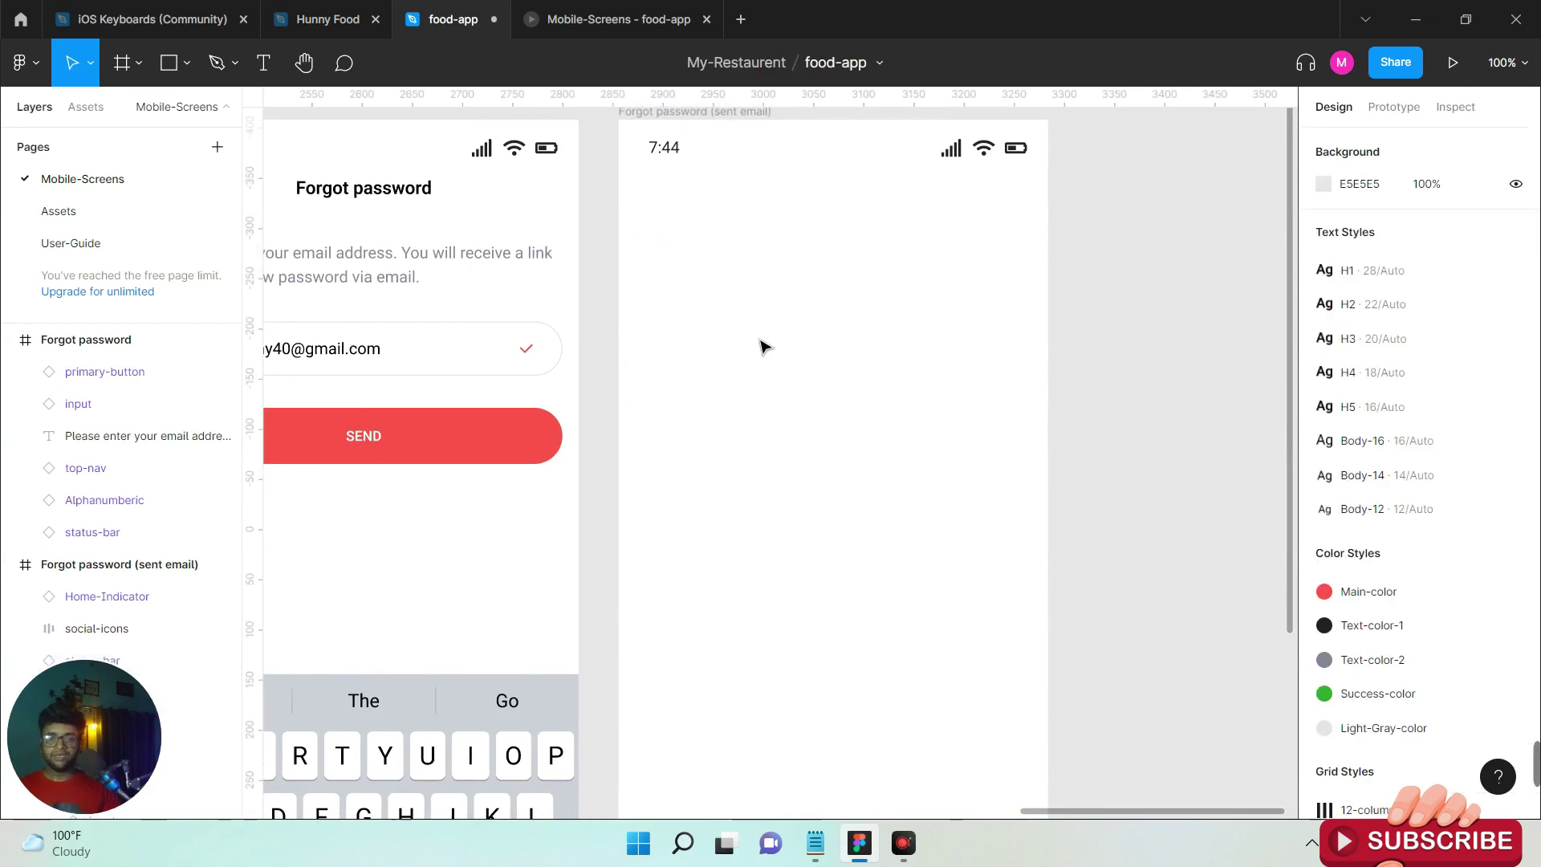
left_click(337, 17)
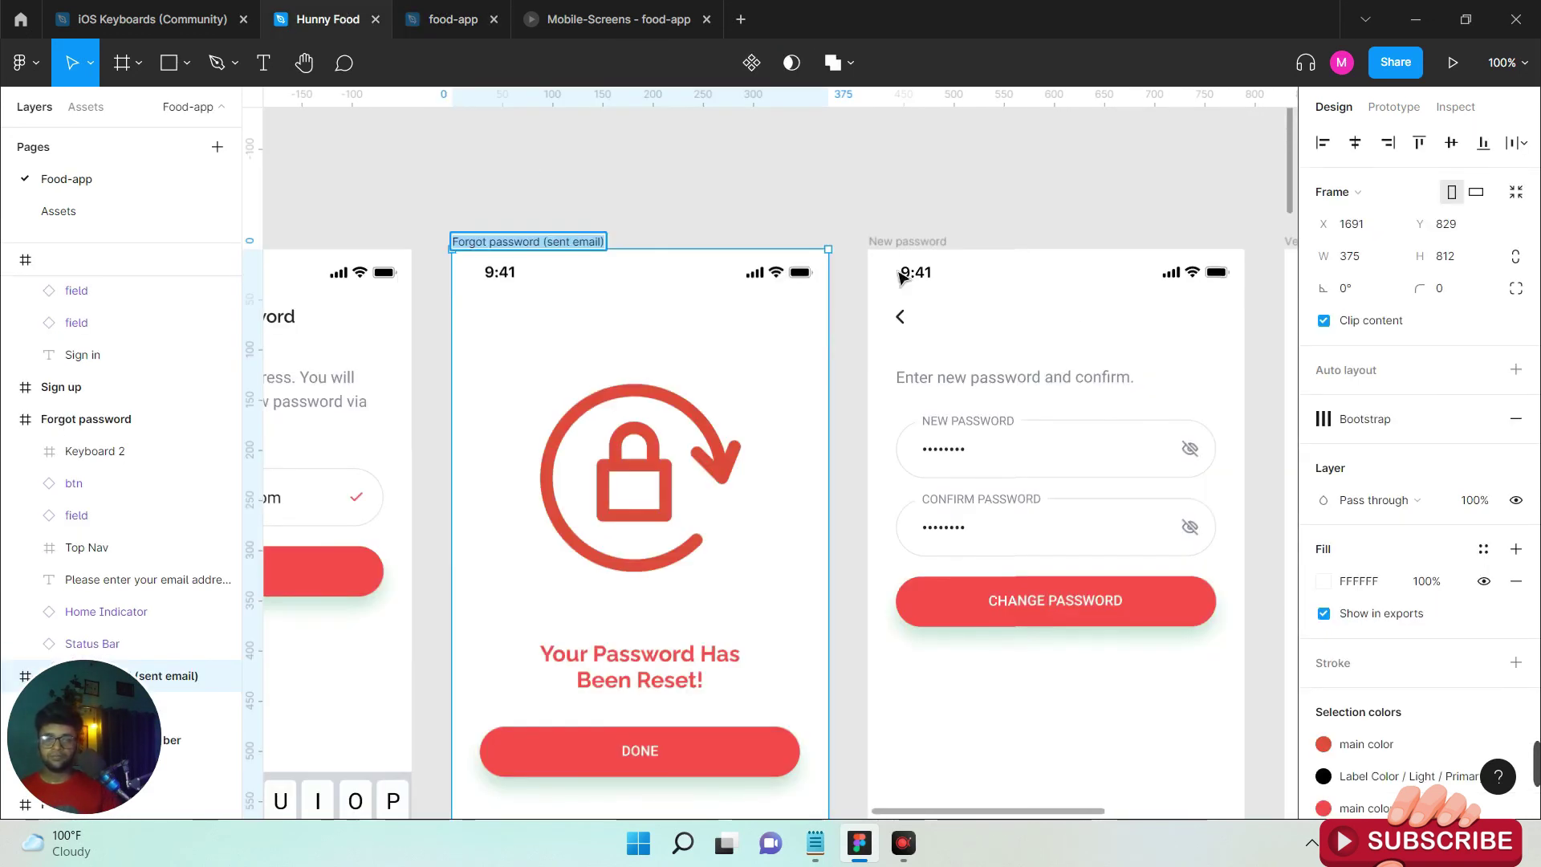
left_click(618, 18)
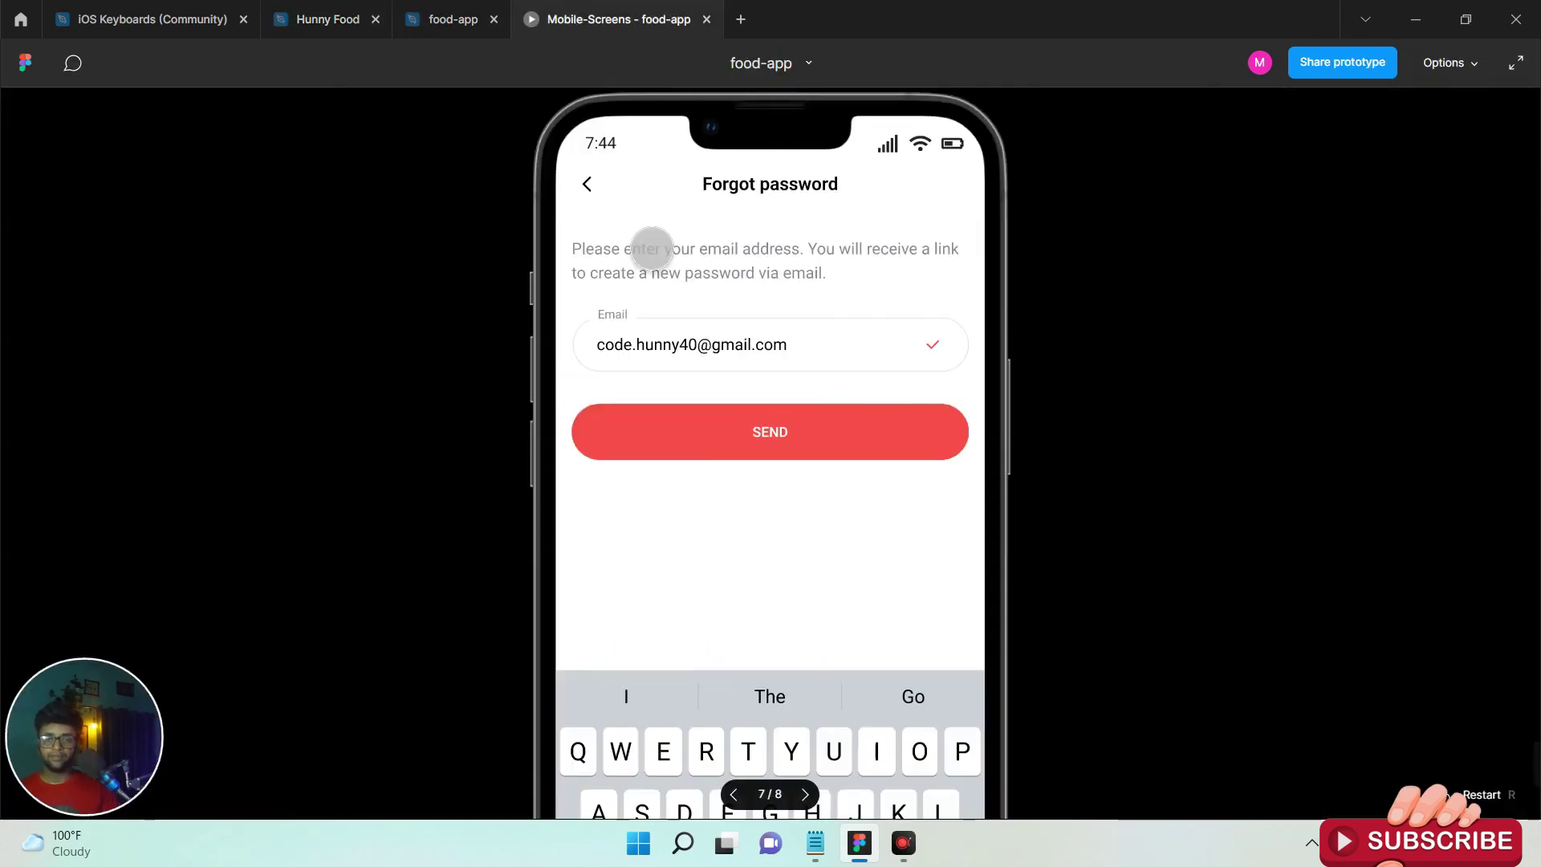
left_click(443, 19)
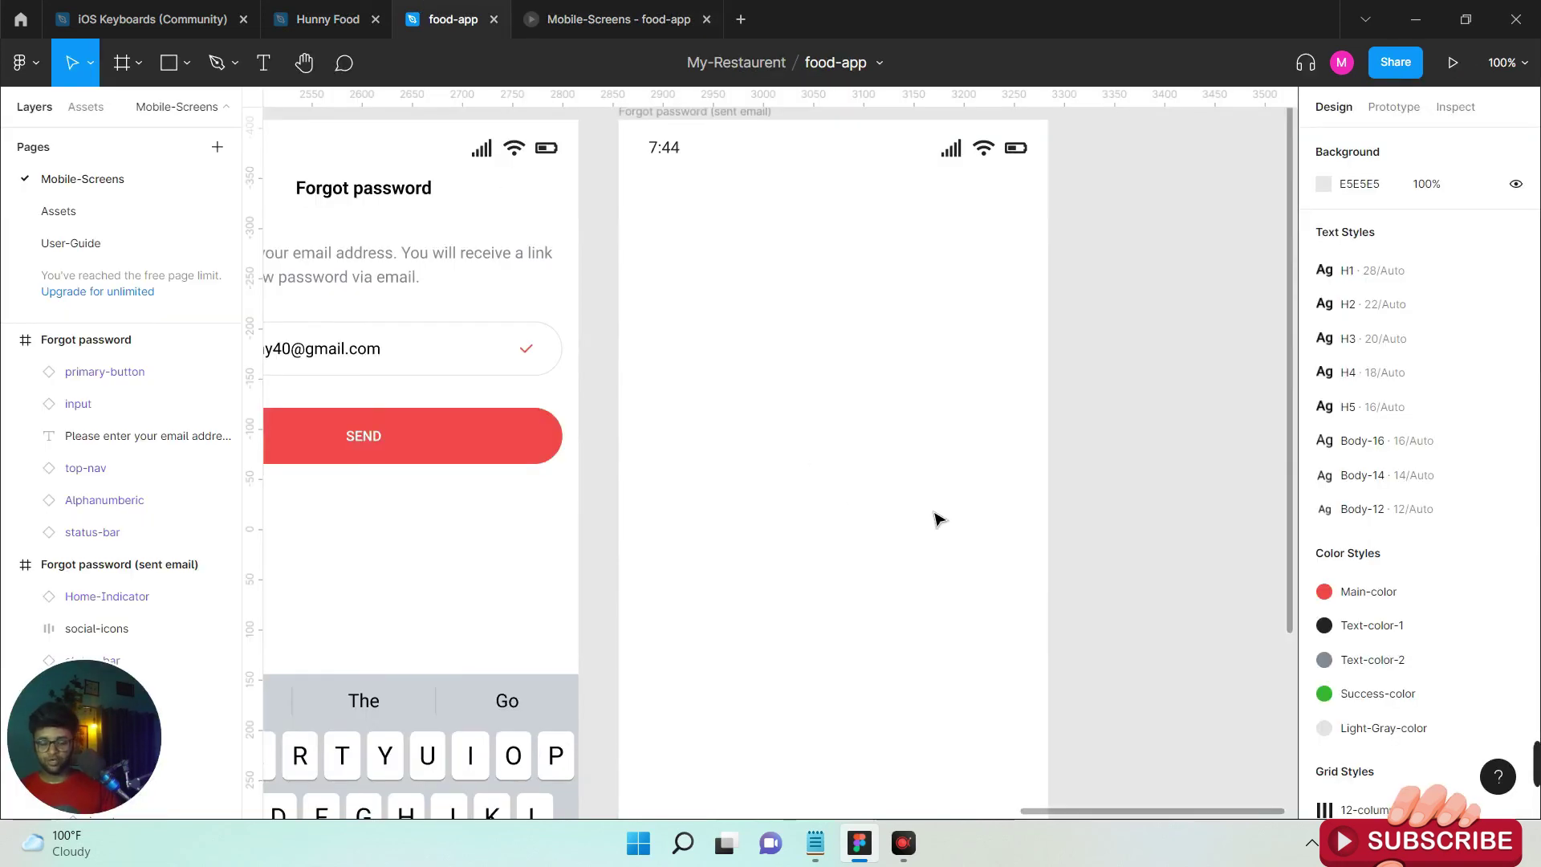
- Place the rotation-lock icon image centred on the sent-email screen
left_click(186, 63)
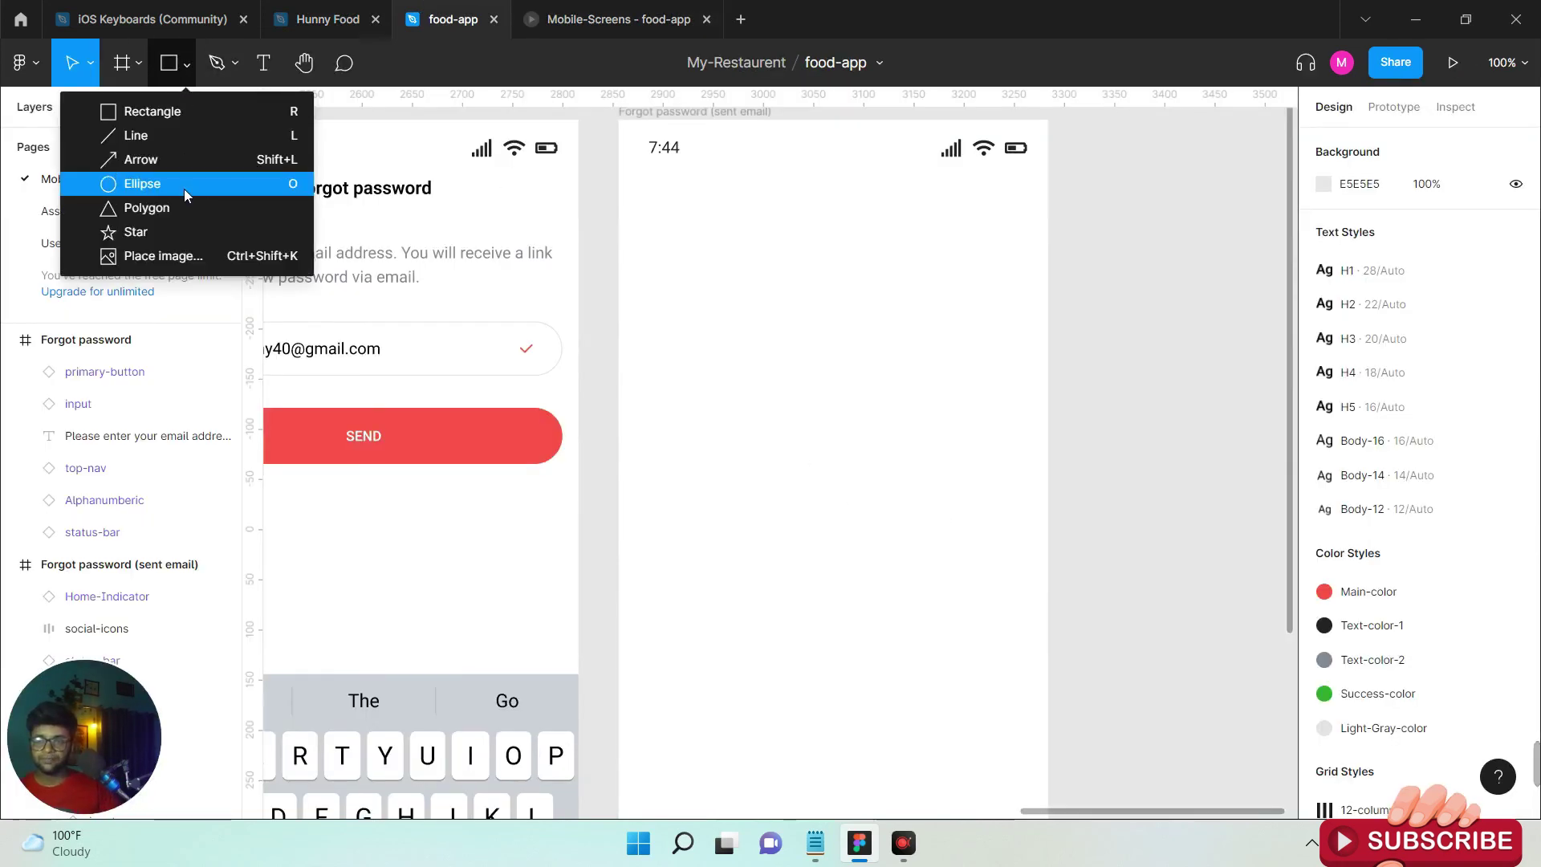
left_click(197, 255)
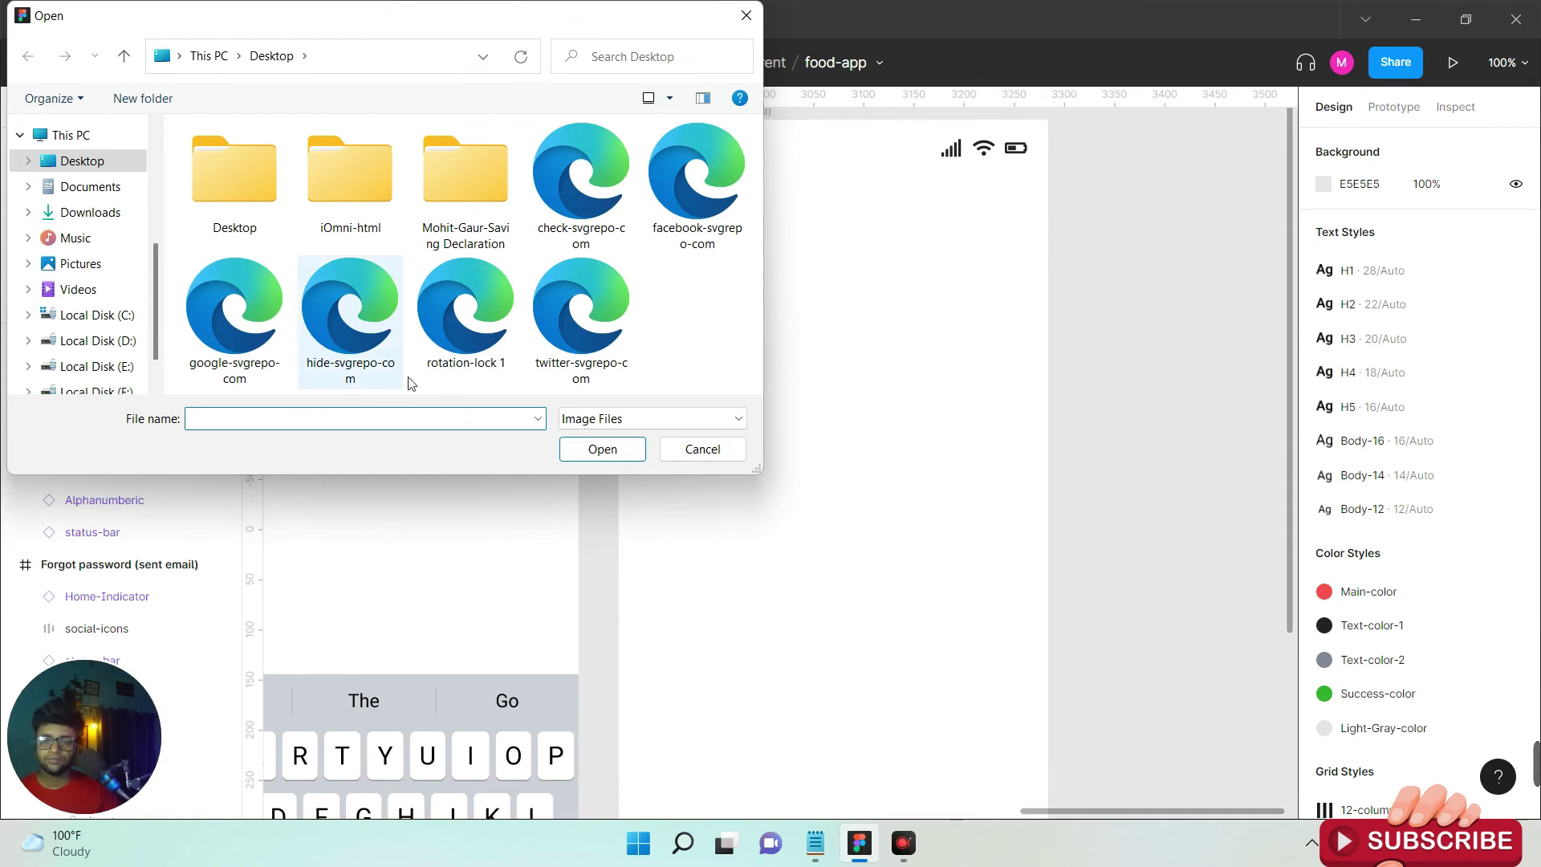
double_click(479, 333)
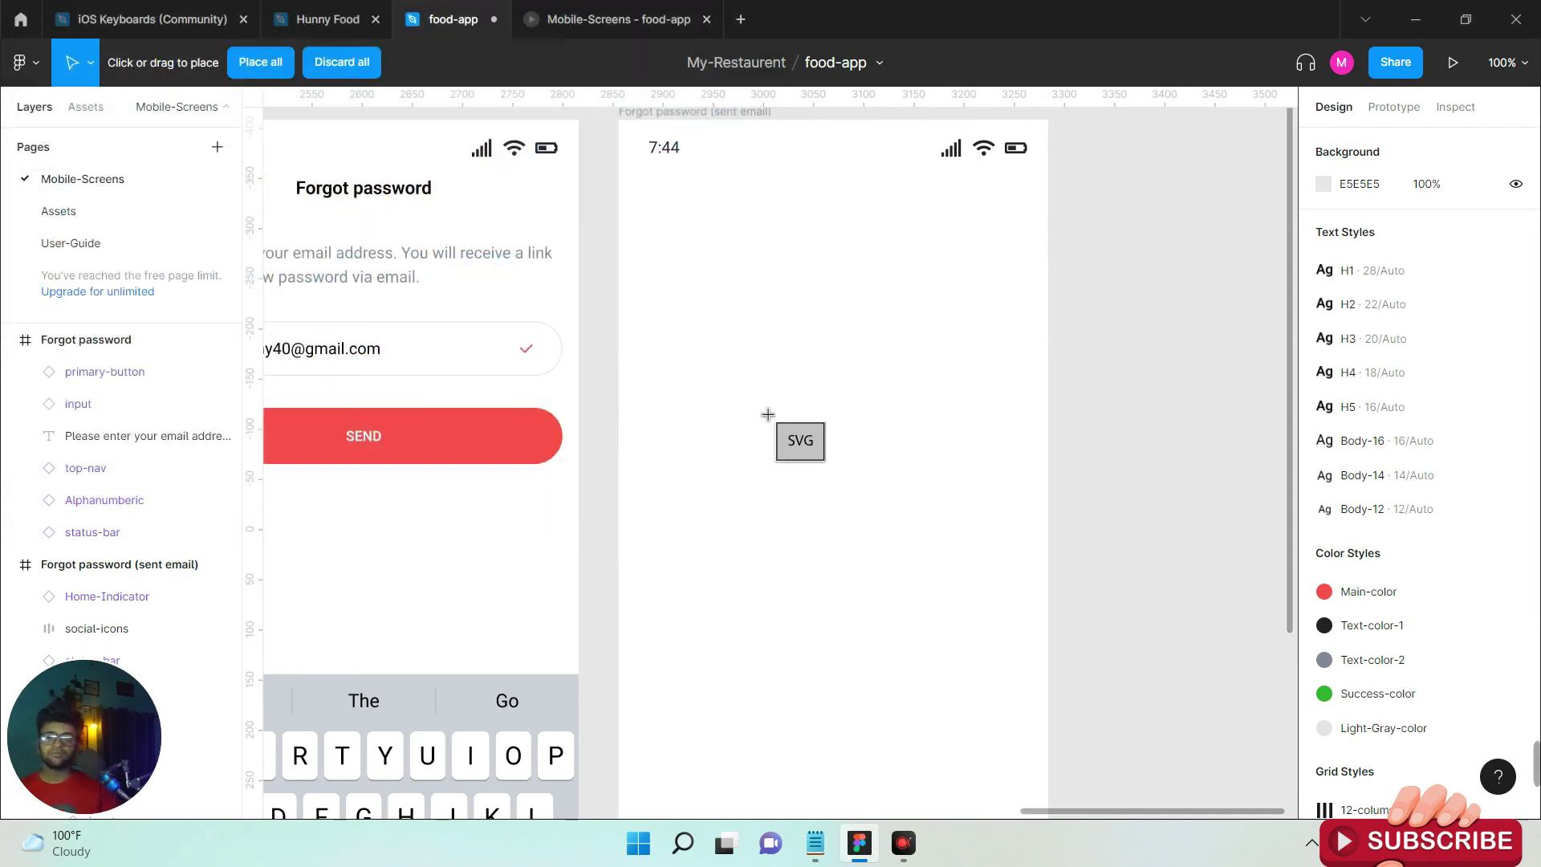
left_click(853, 366)
left_click_drag(878, 425, 887, 426)
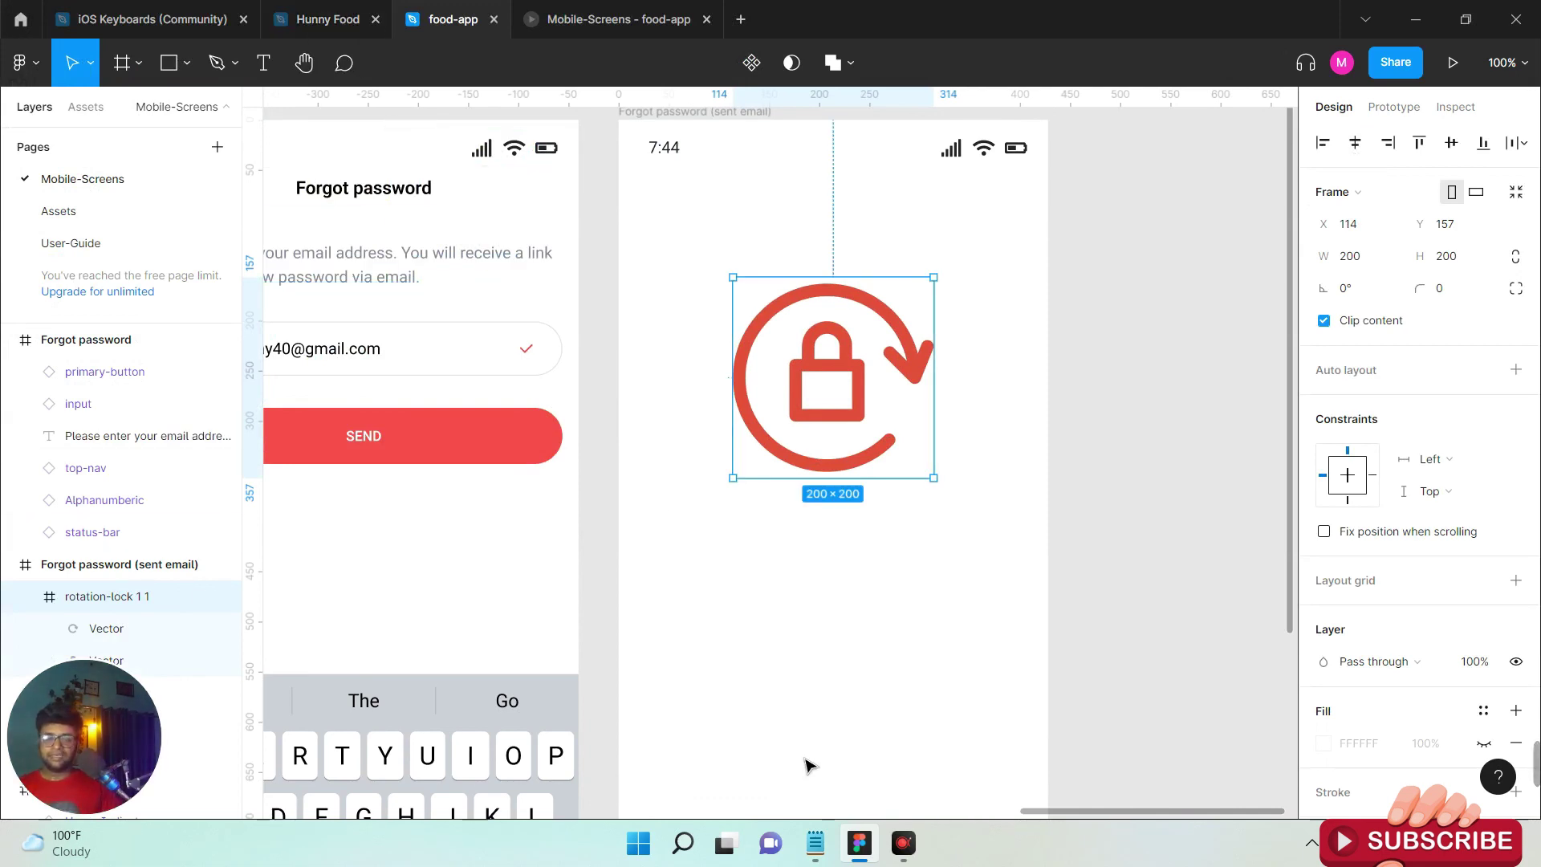
- Add the 'Your password has been reset!' sentence from the notes as text under the lock icon
left_click(813, 843)
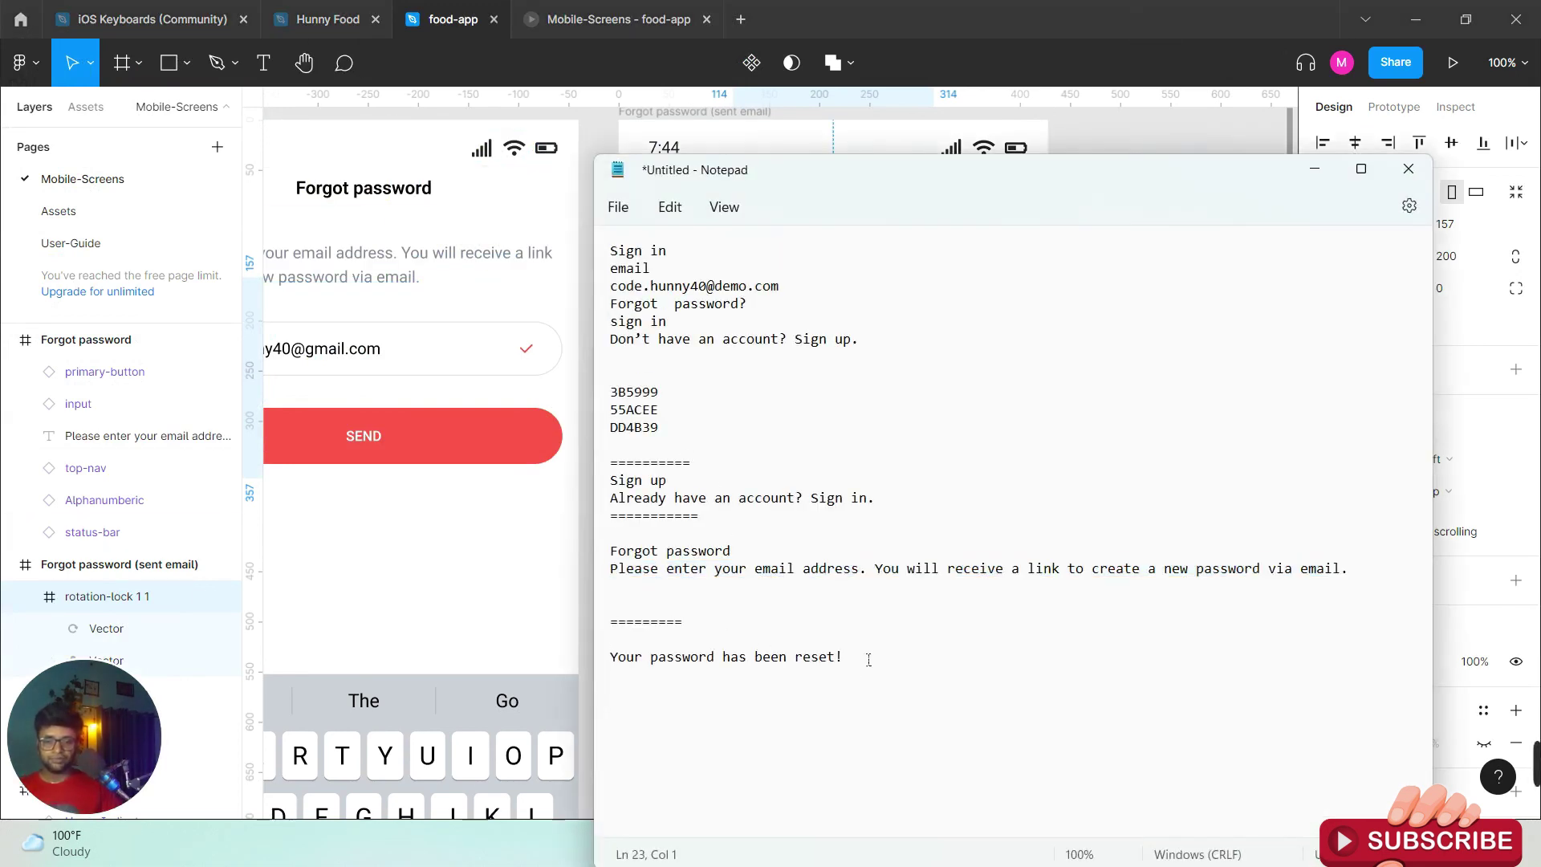
left_click_drag(869, 660, 633, 653)
key("ctrl+c")
left_click(1315, 168)
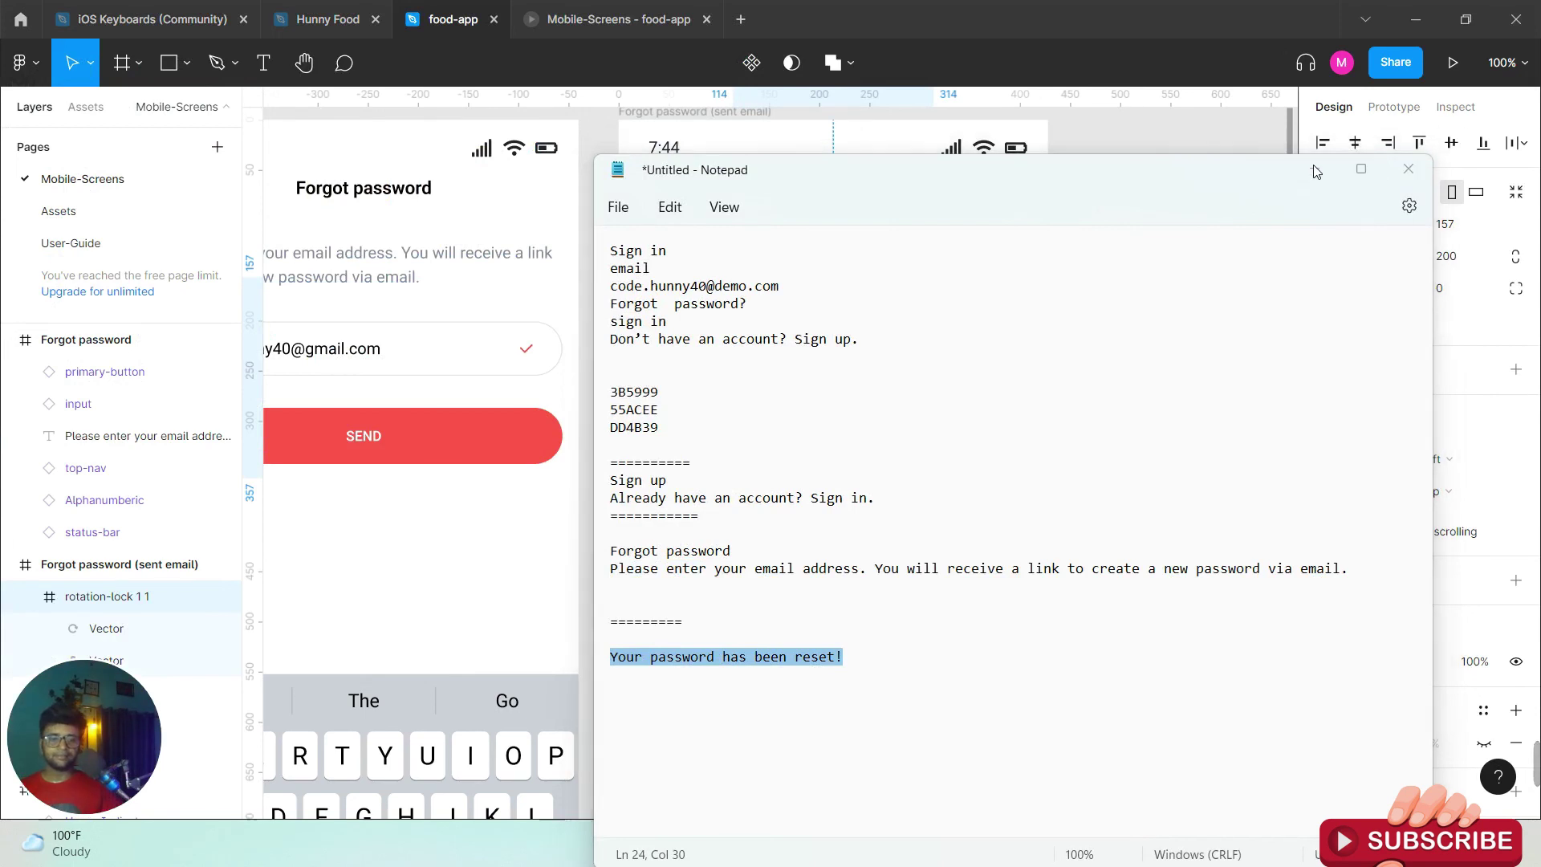
key("t")
left_click(727, 573)
key("ctrl+v")
key("Escape")
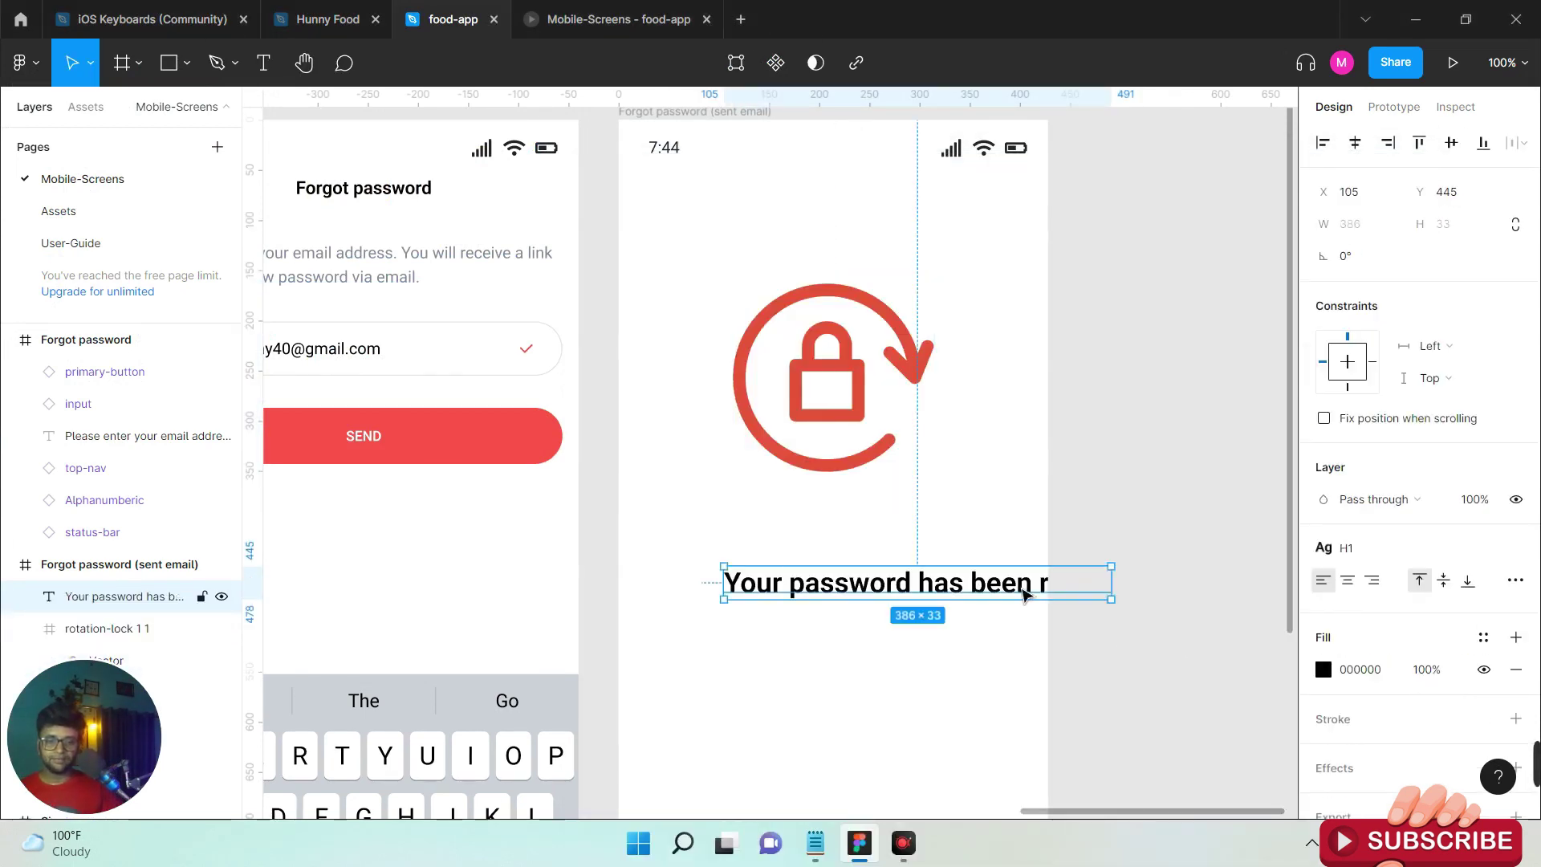
left_click_drag(923, 583, 839, 522)
left_click(316, 21)
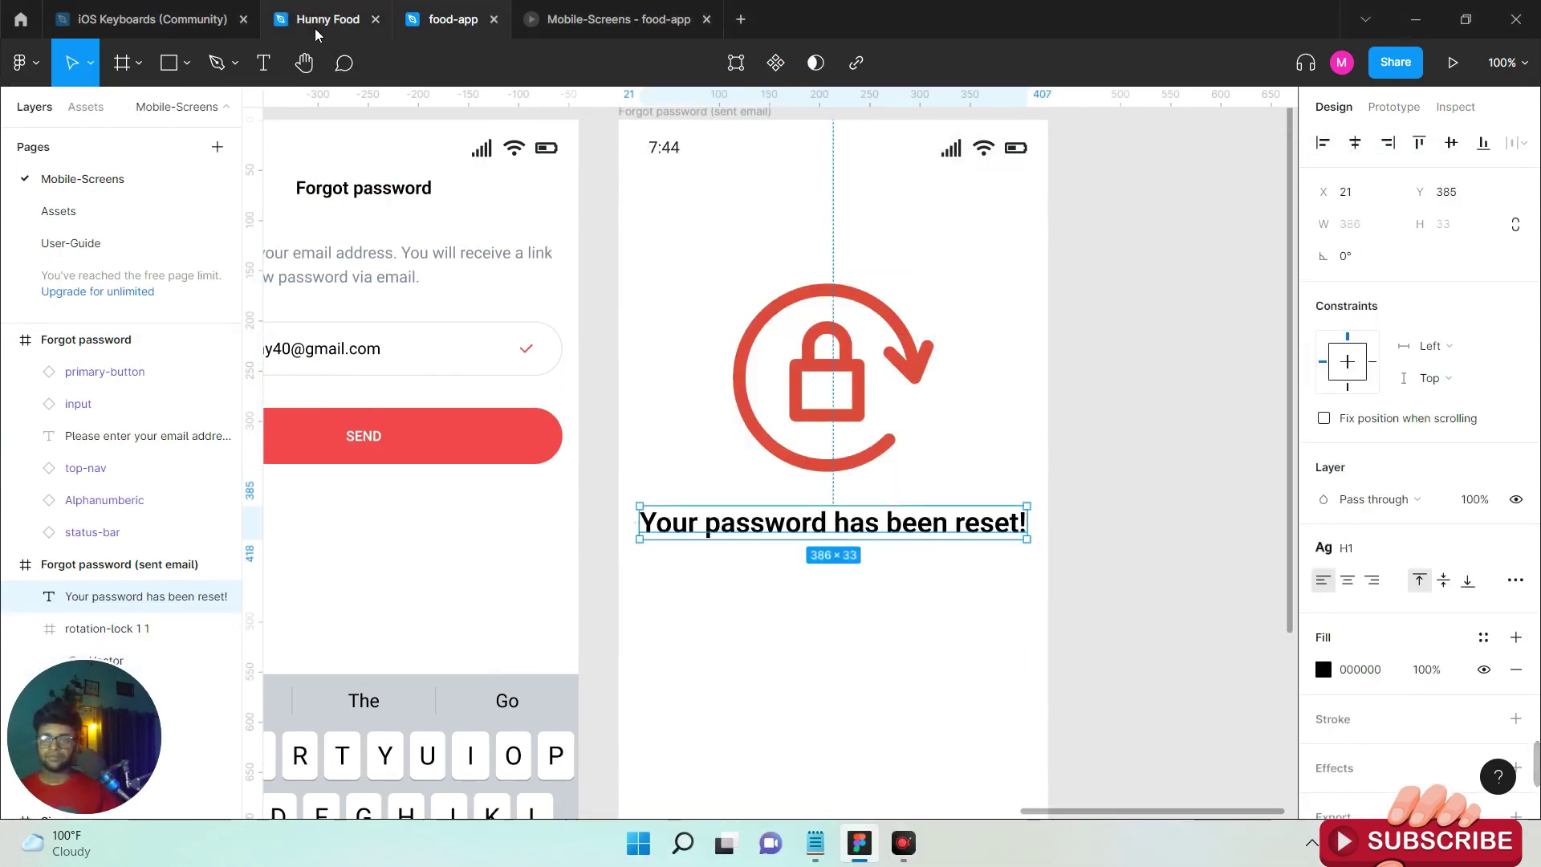
- Wrap the password-reset heading onto two lines
left_click(434, 21)
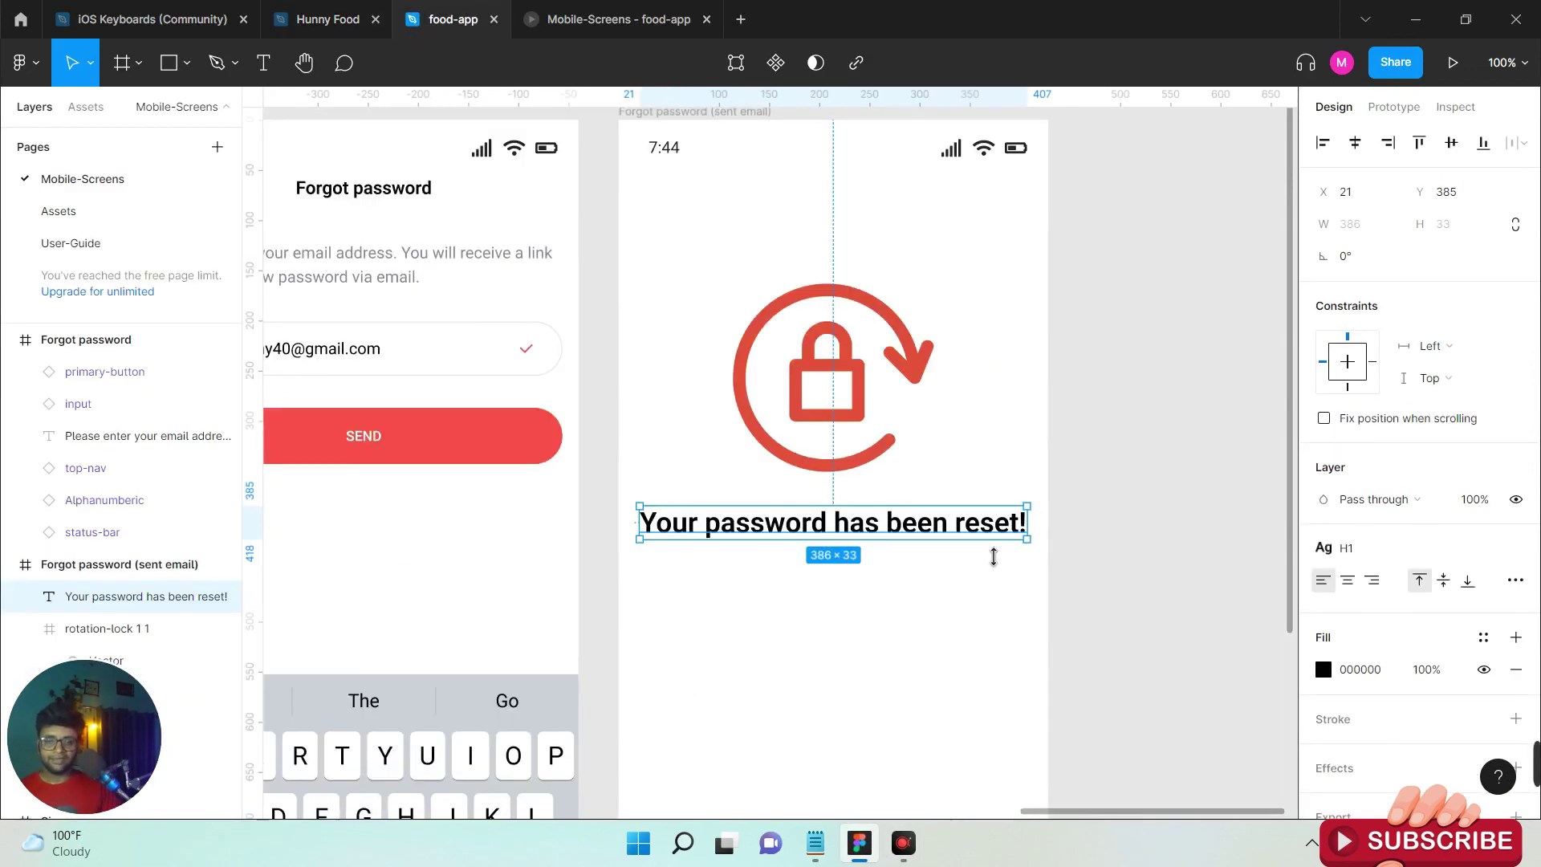
left_click(314, 32)
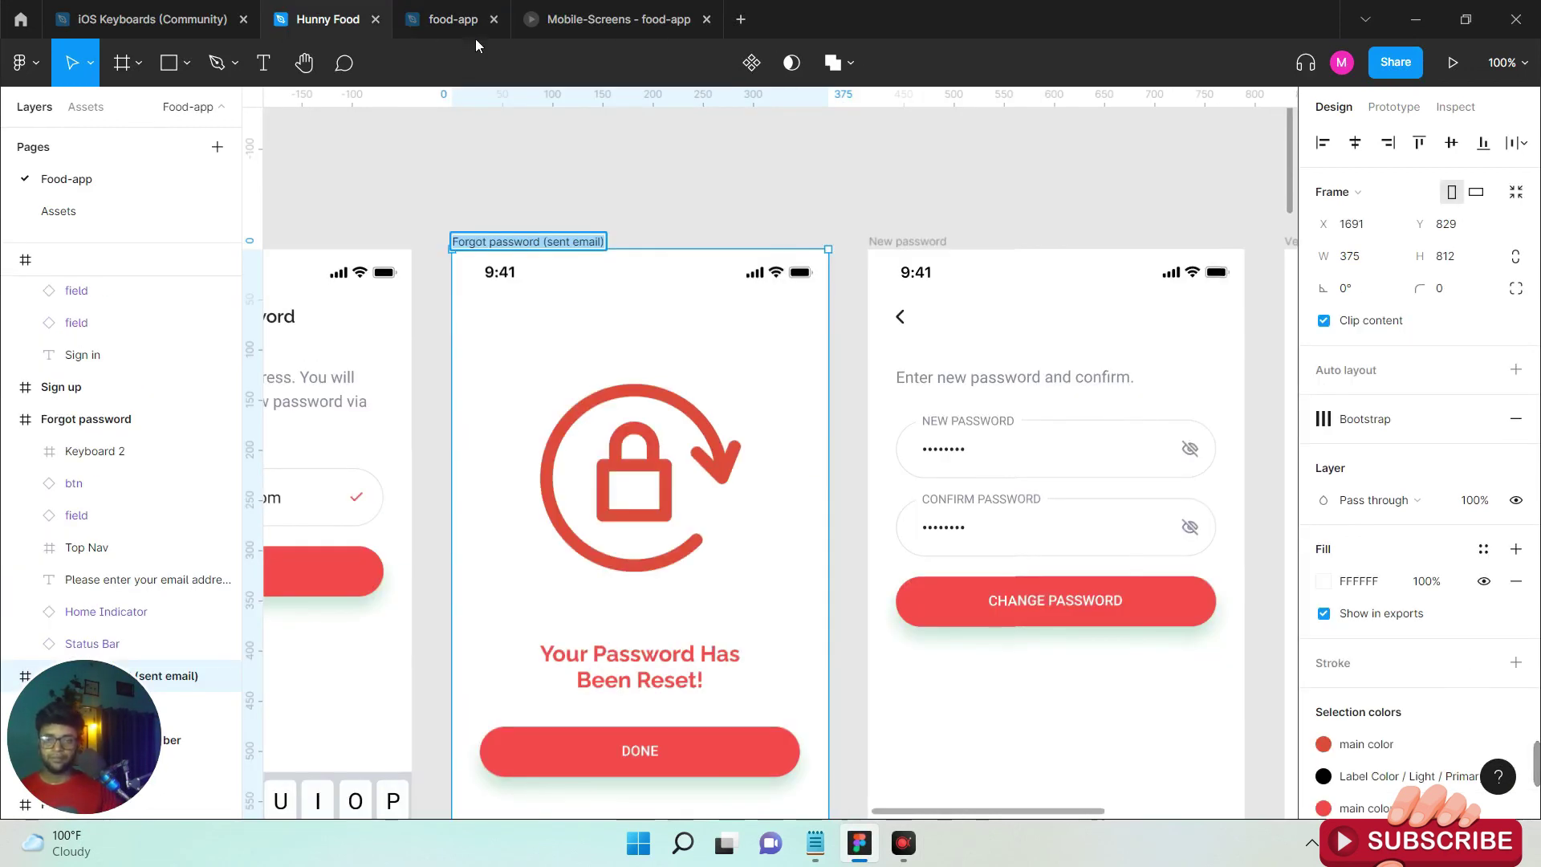
left_click(450, 21)
double_click(895, 531)
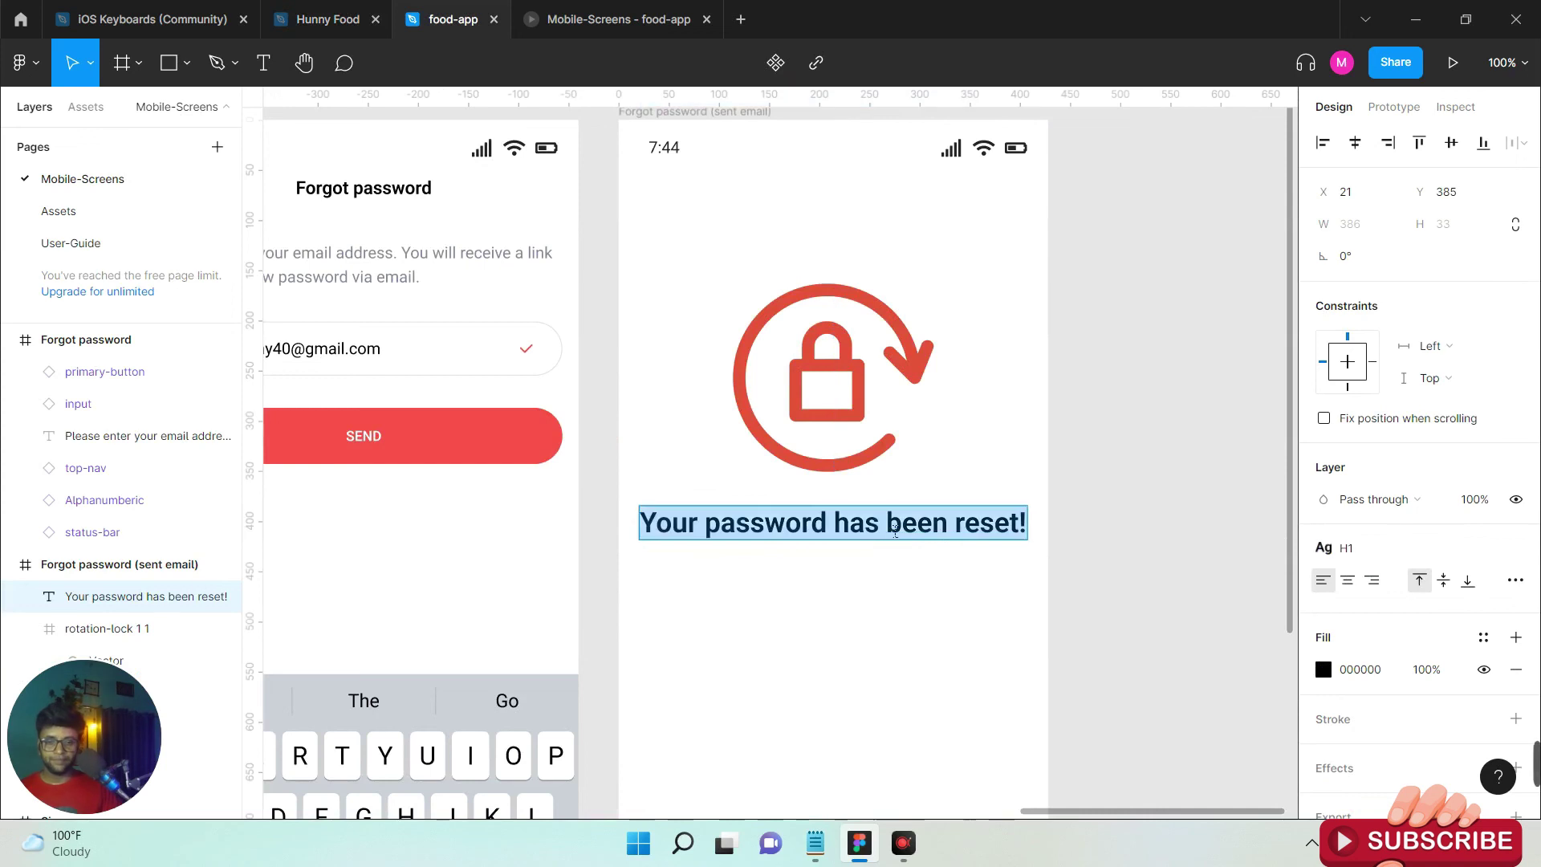
left_click(886, 527)
key("Return")
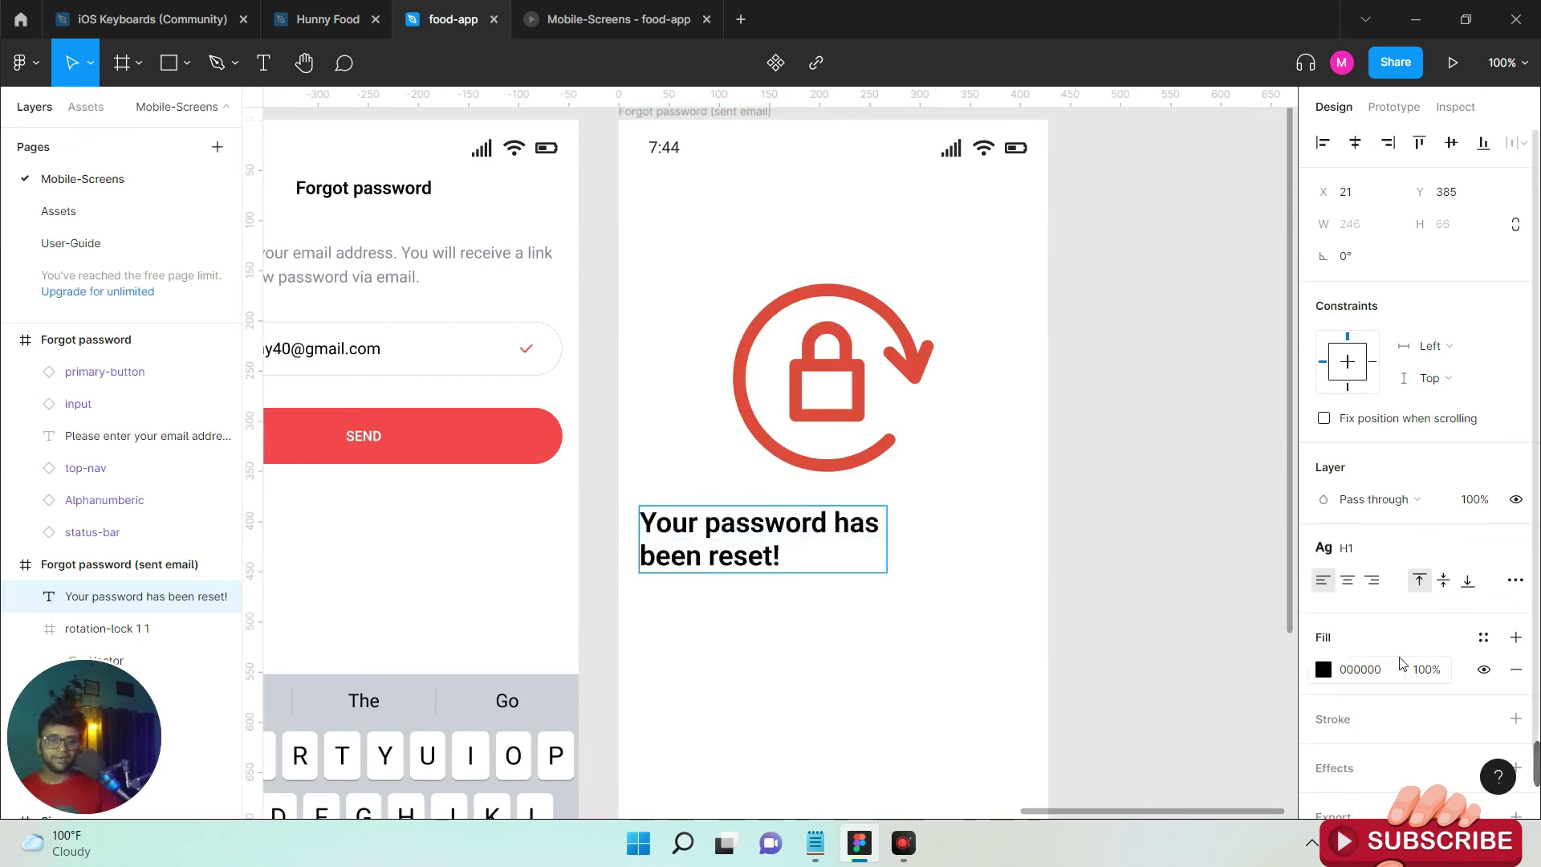
- Centre-align the heading in the frame and fill it with the Main-color red style
left_click(1347, 585)
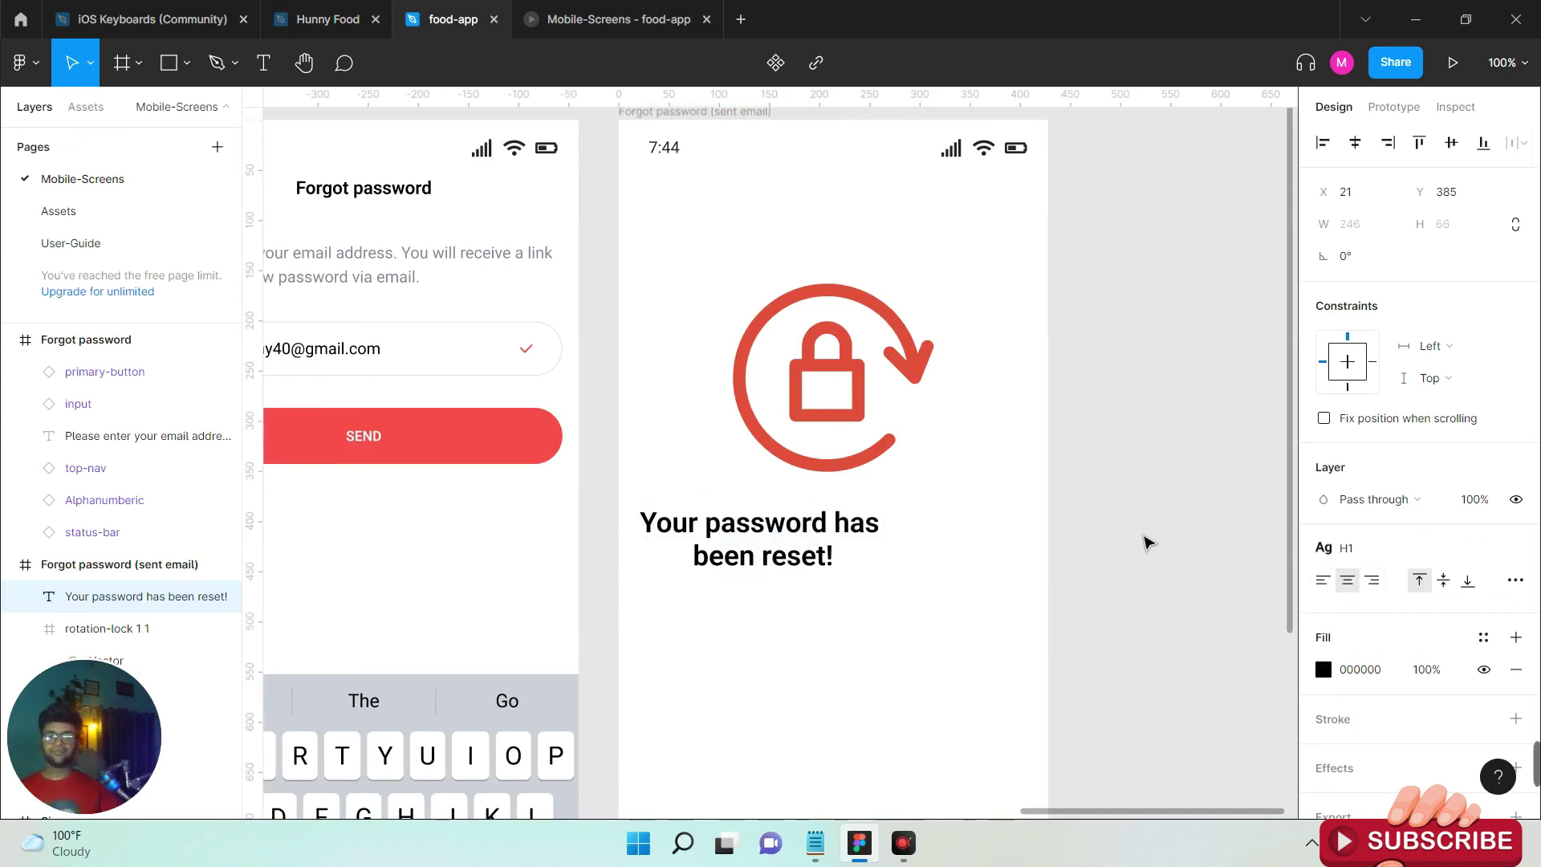
left_click(1355, 142)
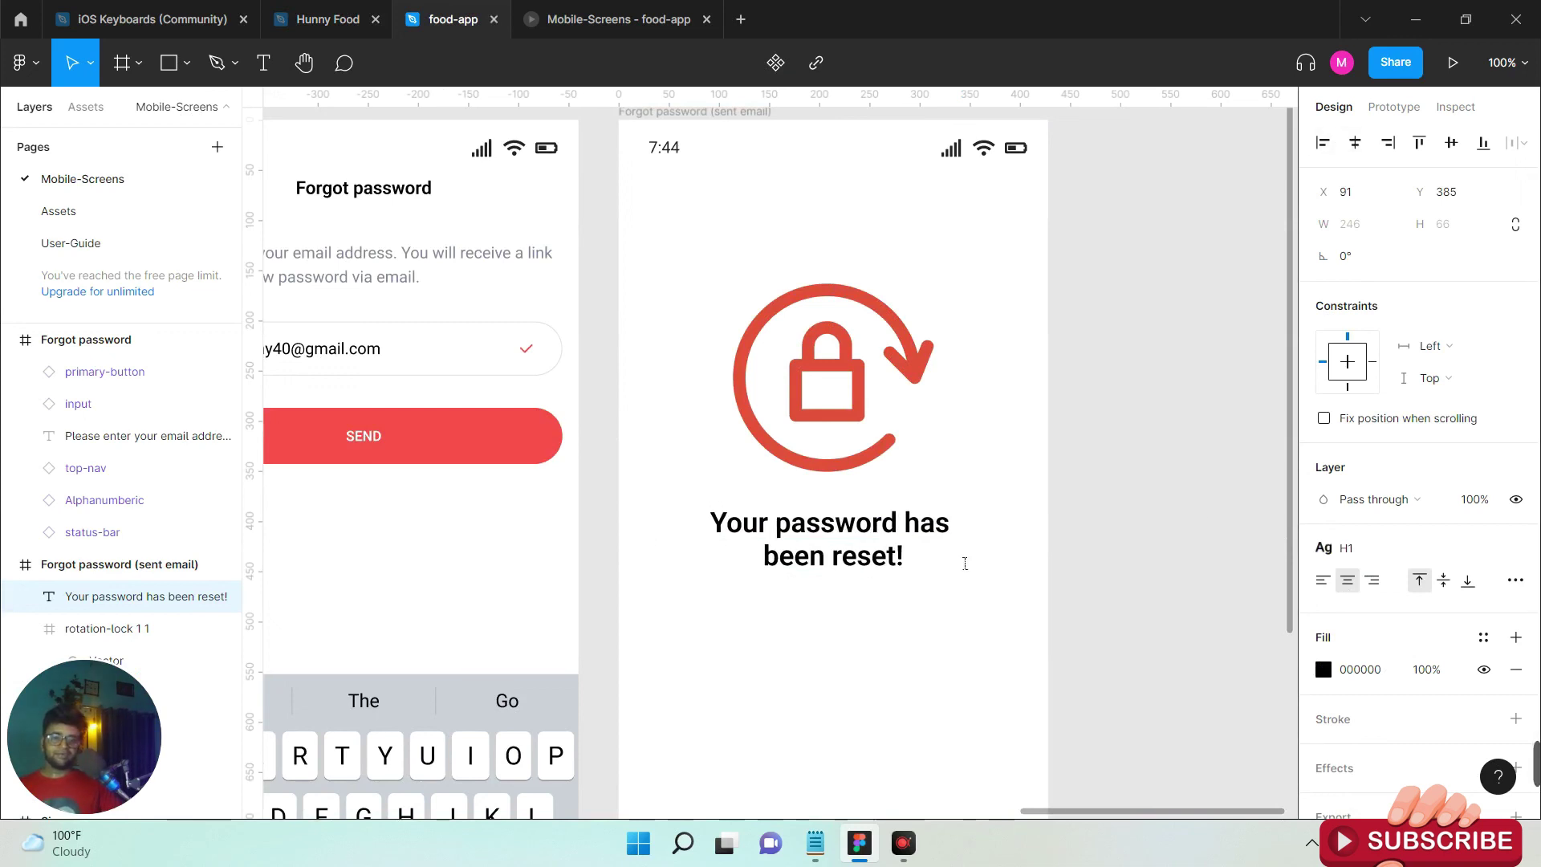
key("Escape")
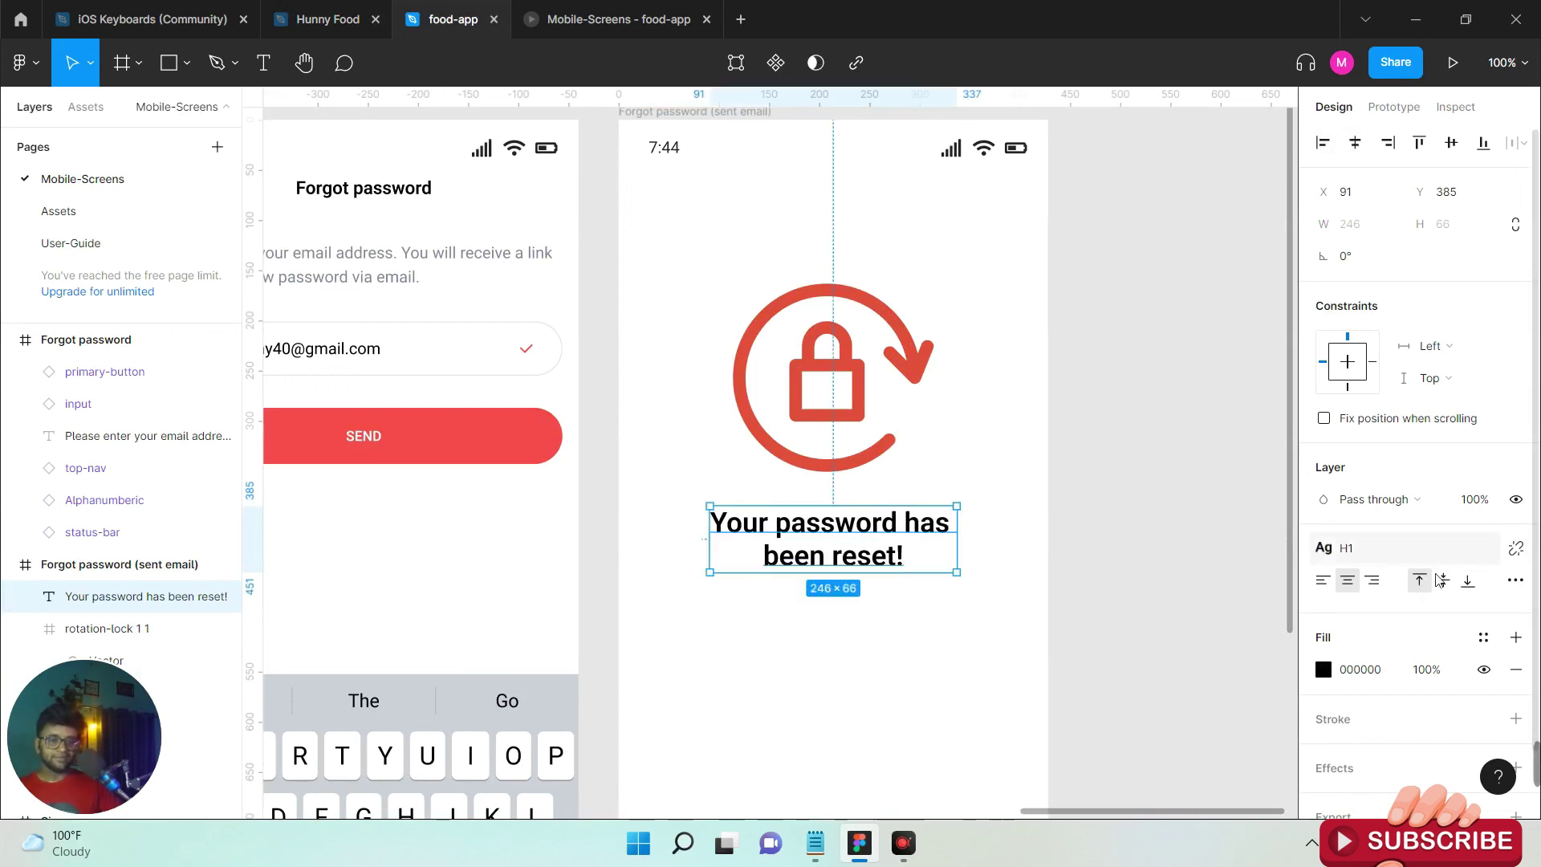
left_click(1483, 637)
left_click(1377, 662)
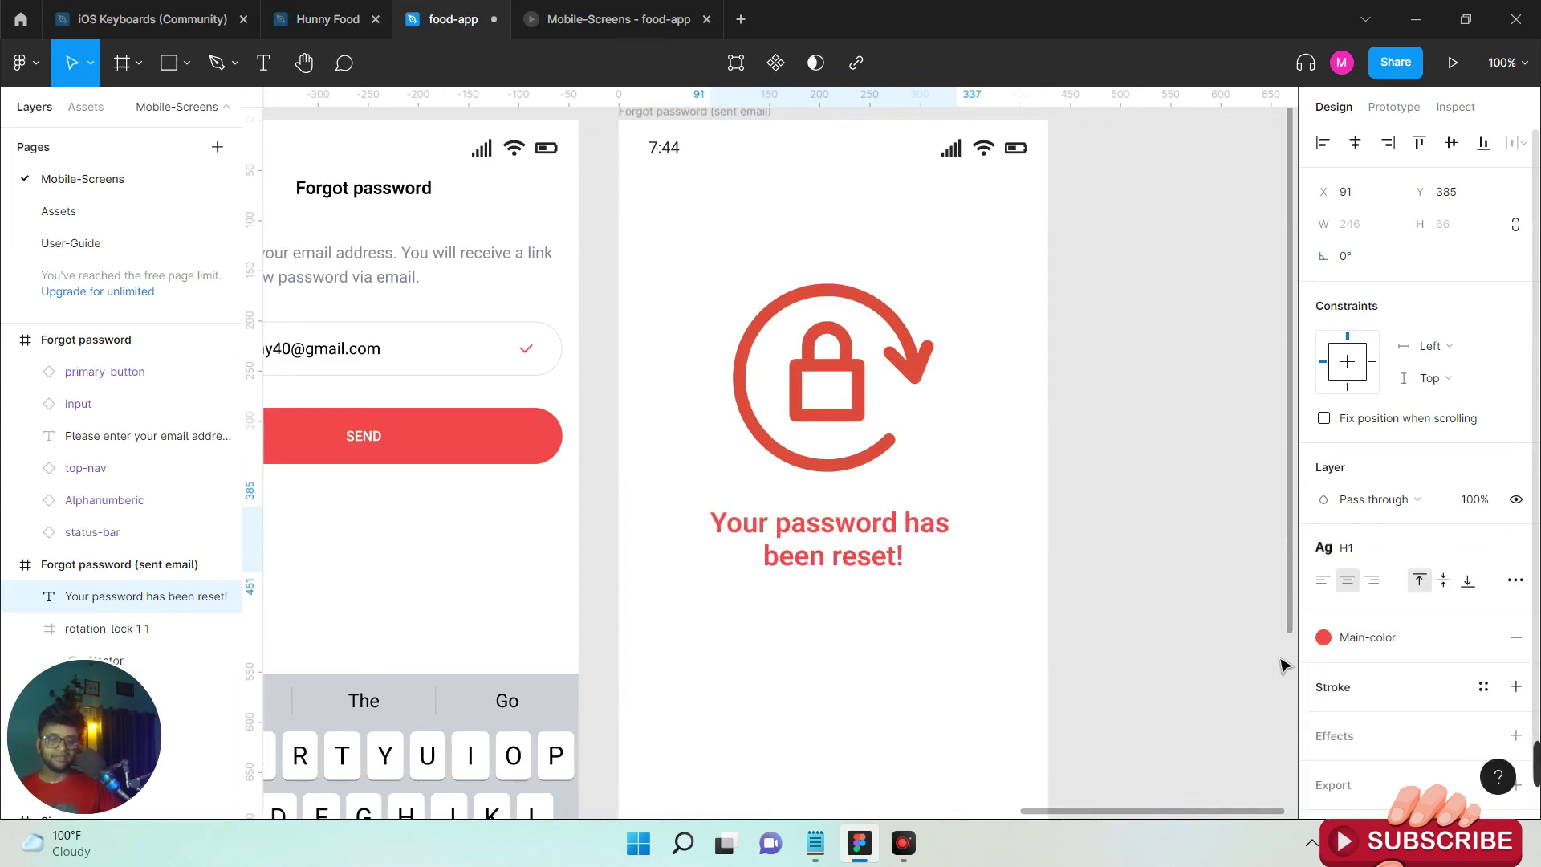
left_click(1166, 591)
- Nudge the heading slightly closer to the lock icon
left_click(908, 531)
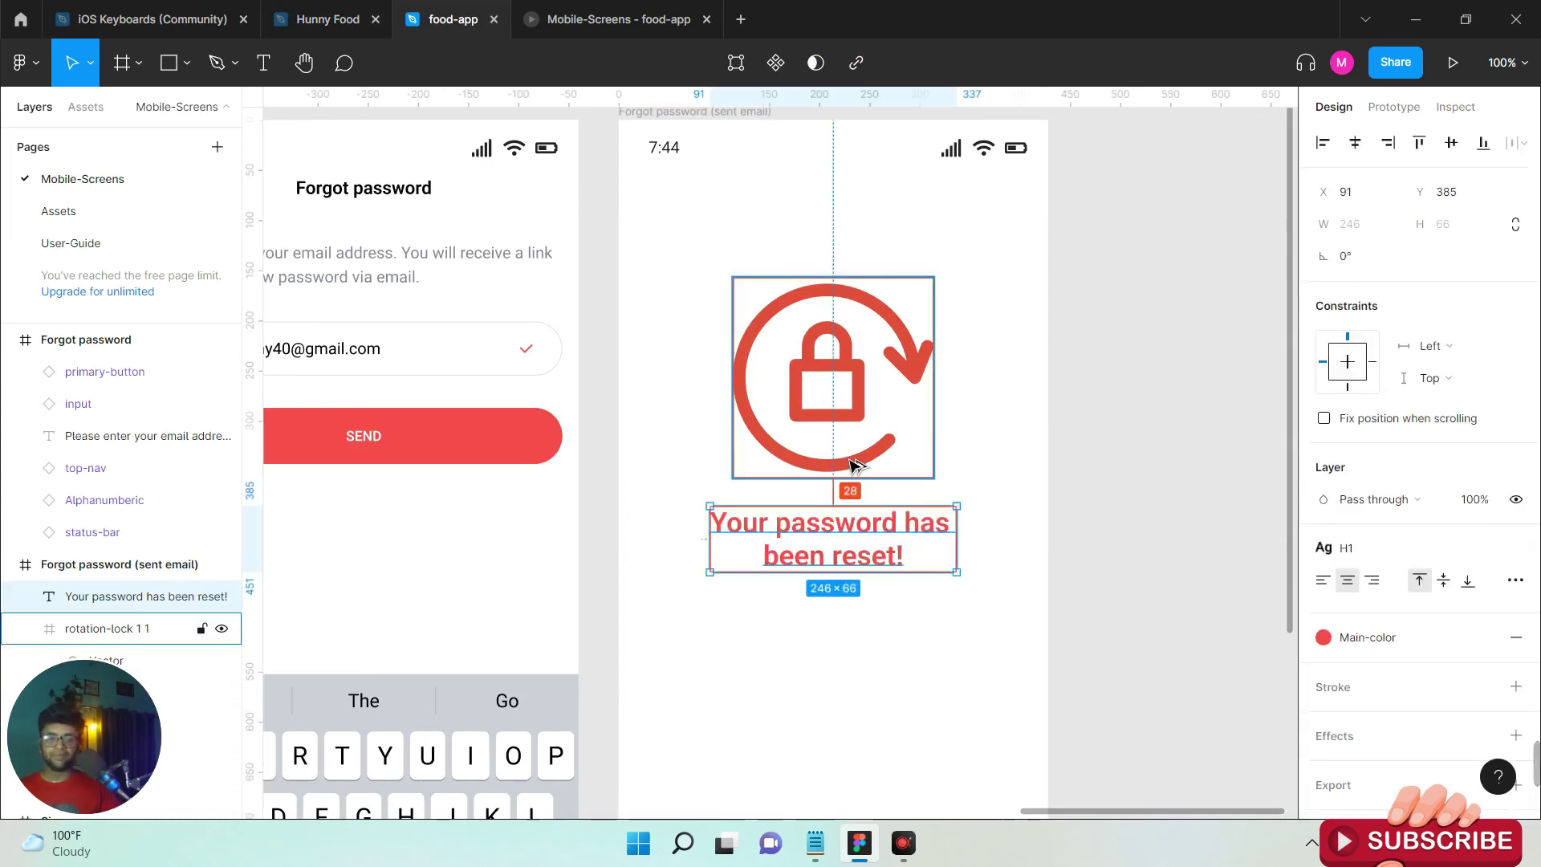
left_click_drag(875, 536, 857, 532)
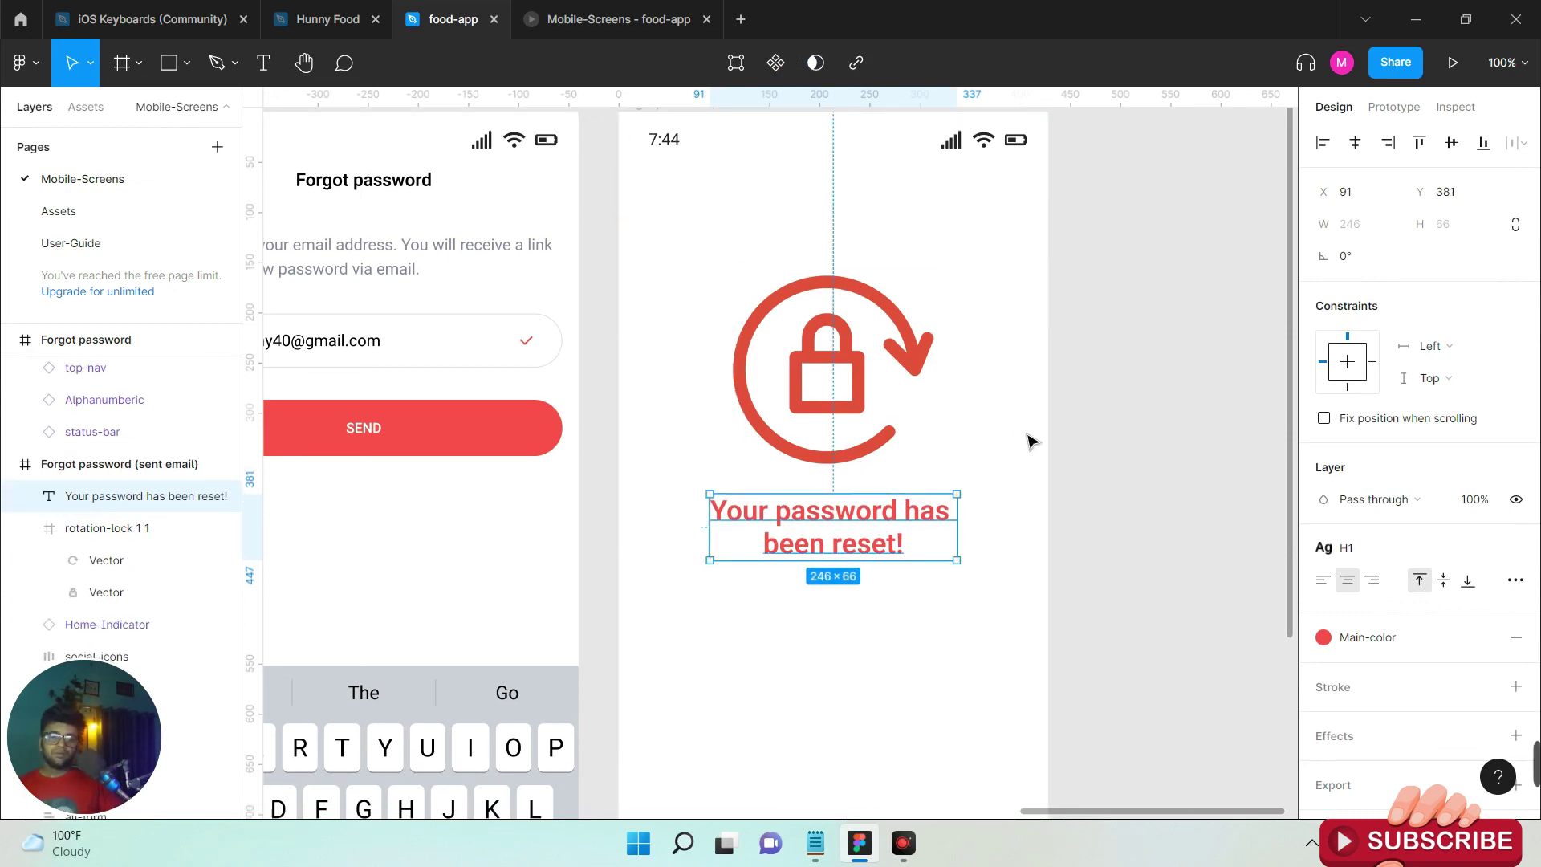
scroll(1043, 433, "down", 4)
scroll(1082, 406, "up", 1)
left_click(834, 592)
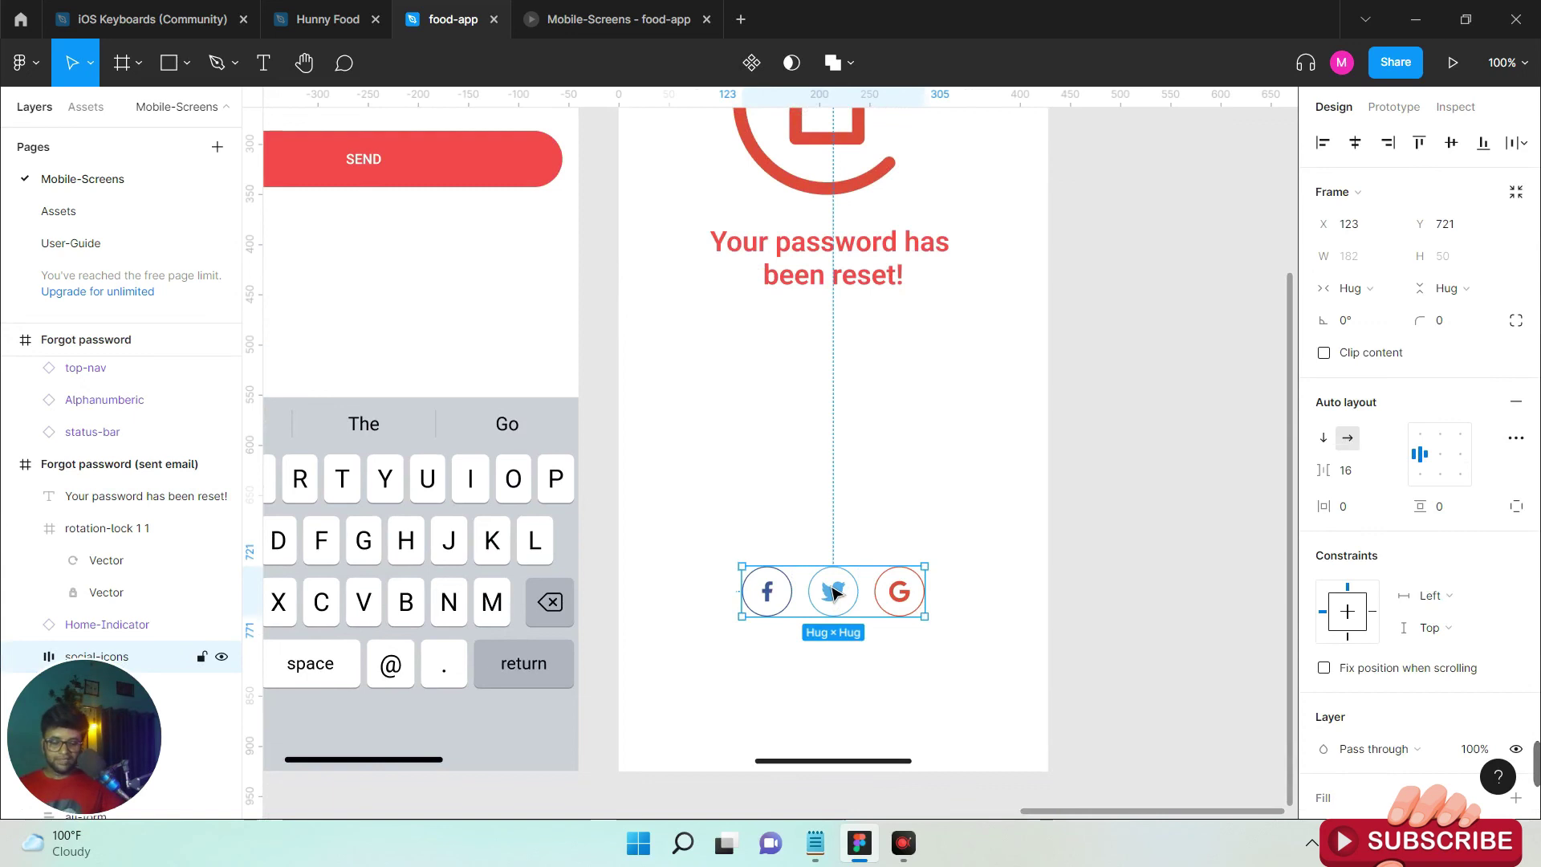
left_click(1051, 499)
- Review the DONE button on the Hunny Food reference screen
left_click(329, 19)
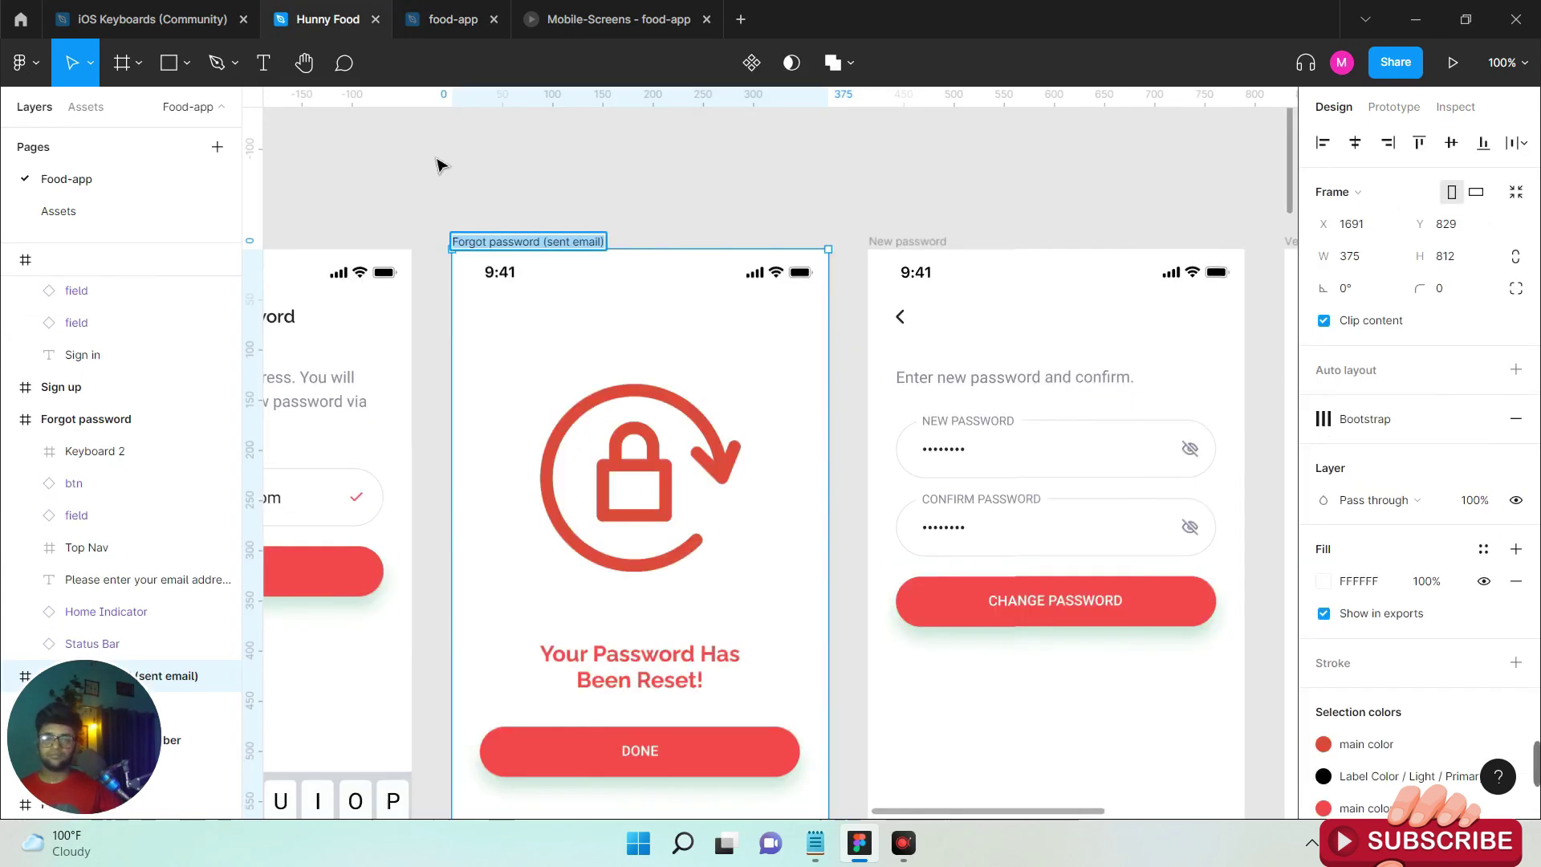
scroll(1125, 692, "down", 2)
scroll(1128, 690, "down", 1)
scroll(1124, 642, "down", 1)
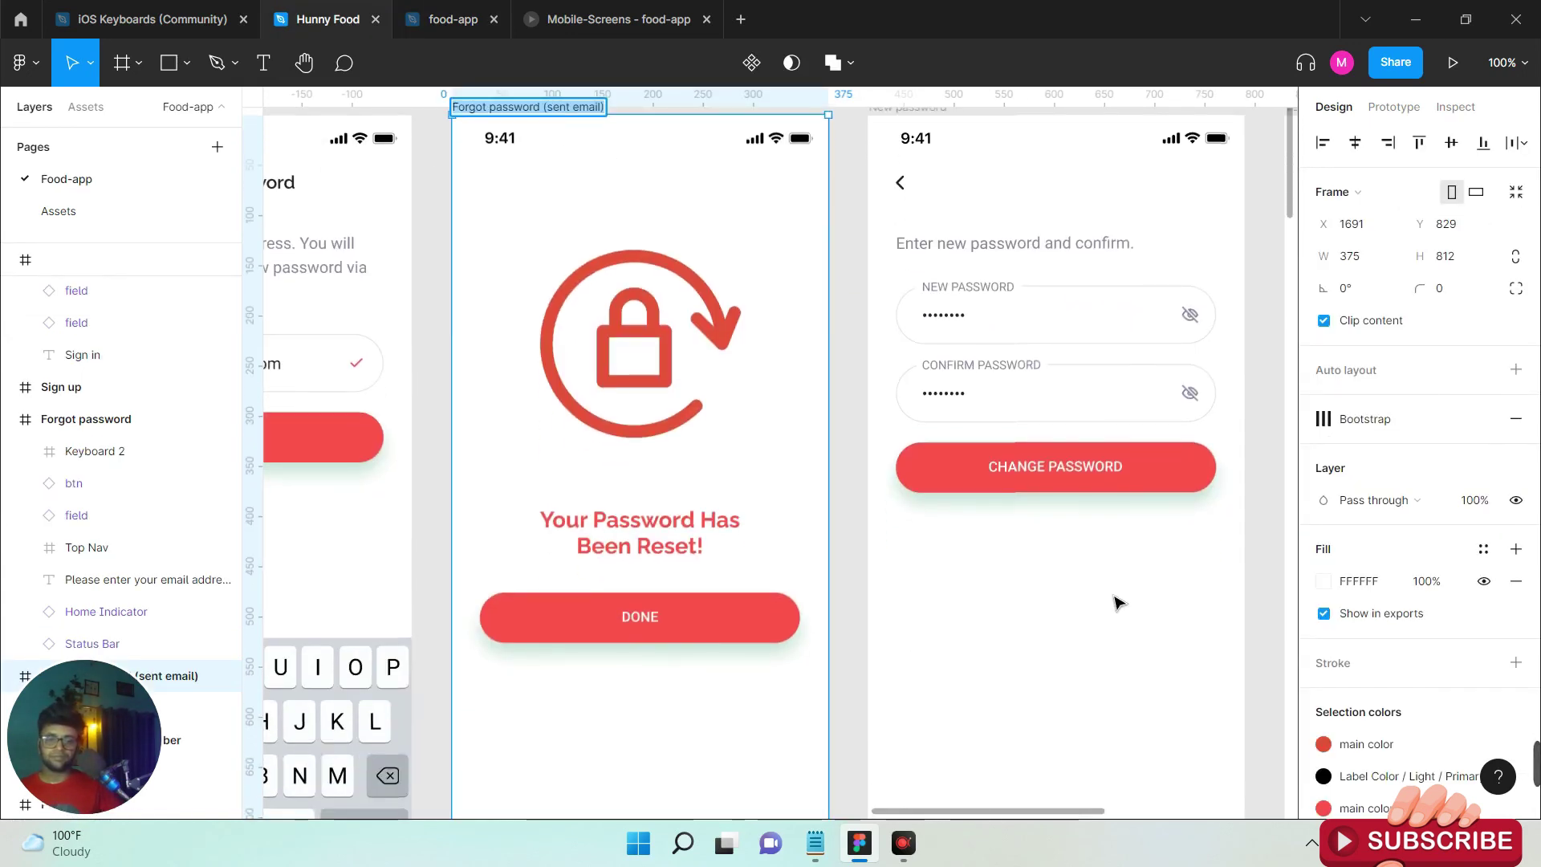
left_click(652, 633)
left_click(440, 24)
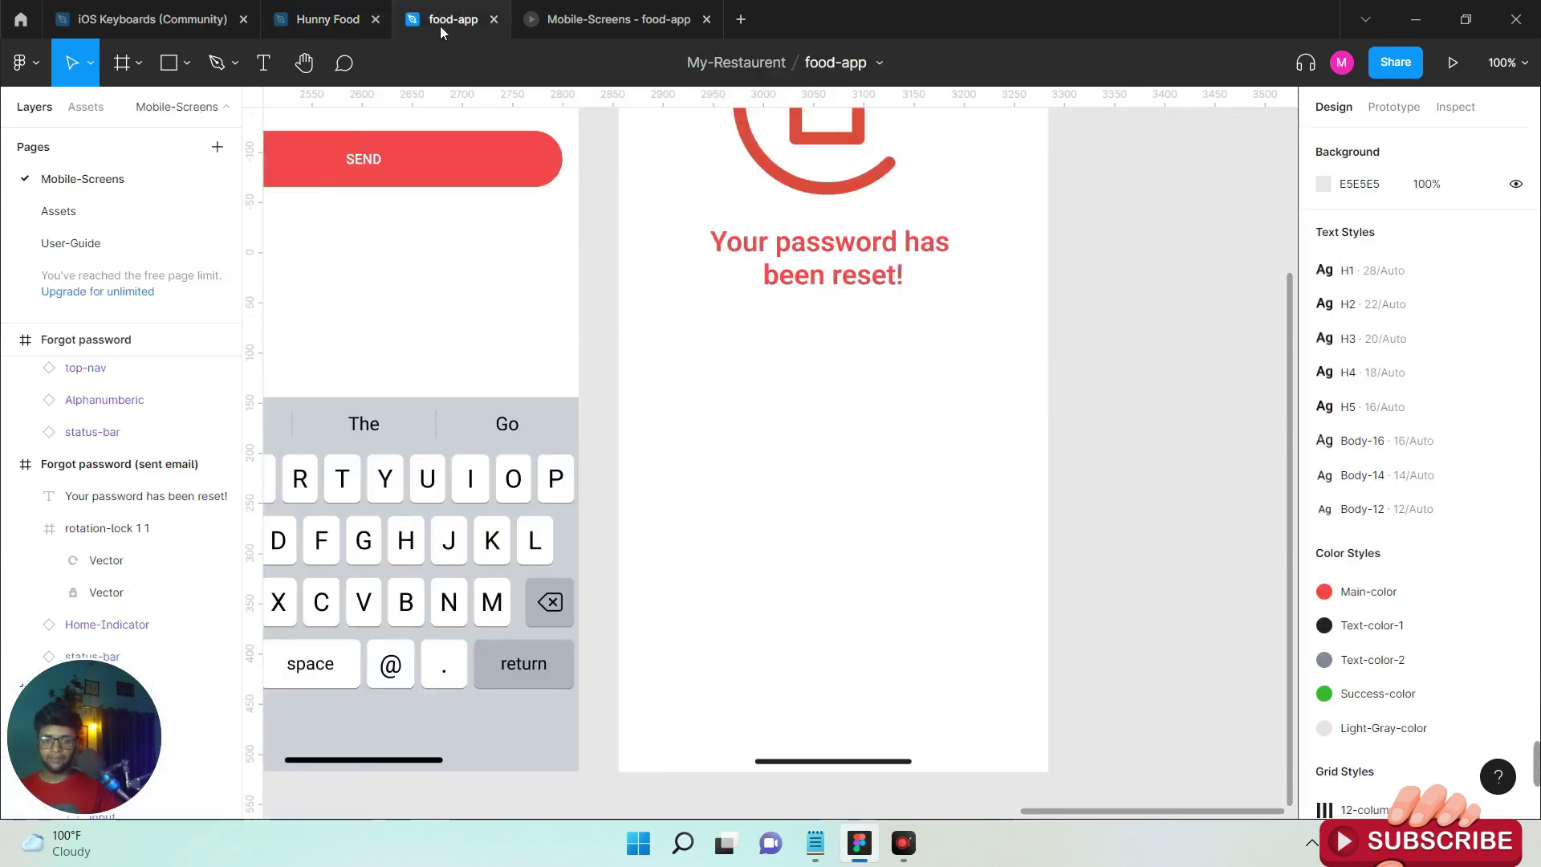
scroll(1082, 552, "up", 2)
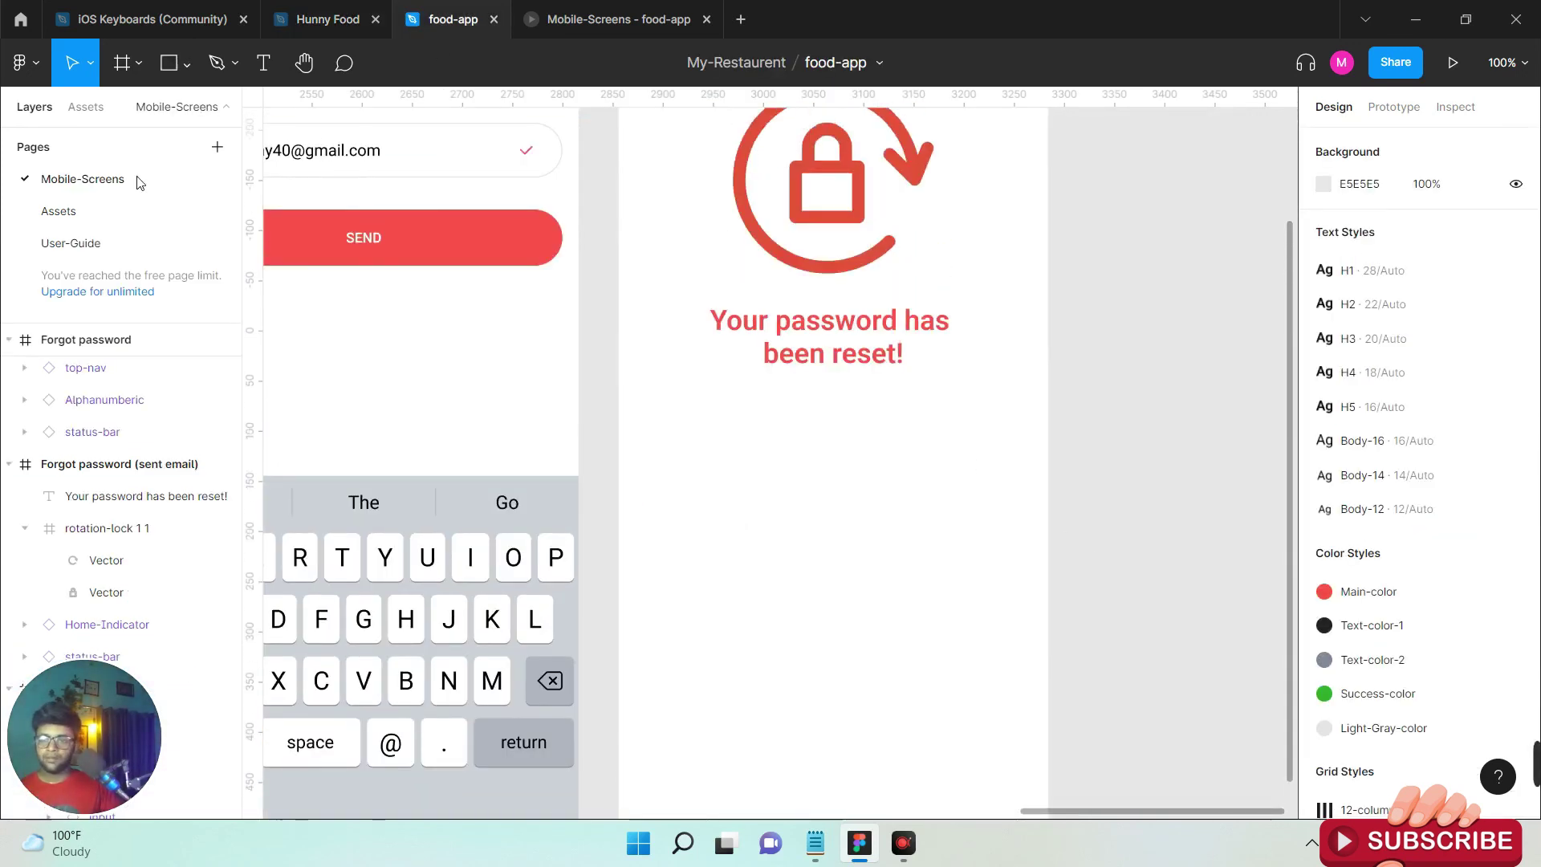
- Place the NEXT button component below the heading and relabel it DONE
left_click(85, 107)
mouse_move(143, 412)
left_mouse_down()
mouse_move(922, 494)
mouse_move(905, 465)
left_mouse_up()
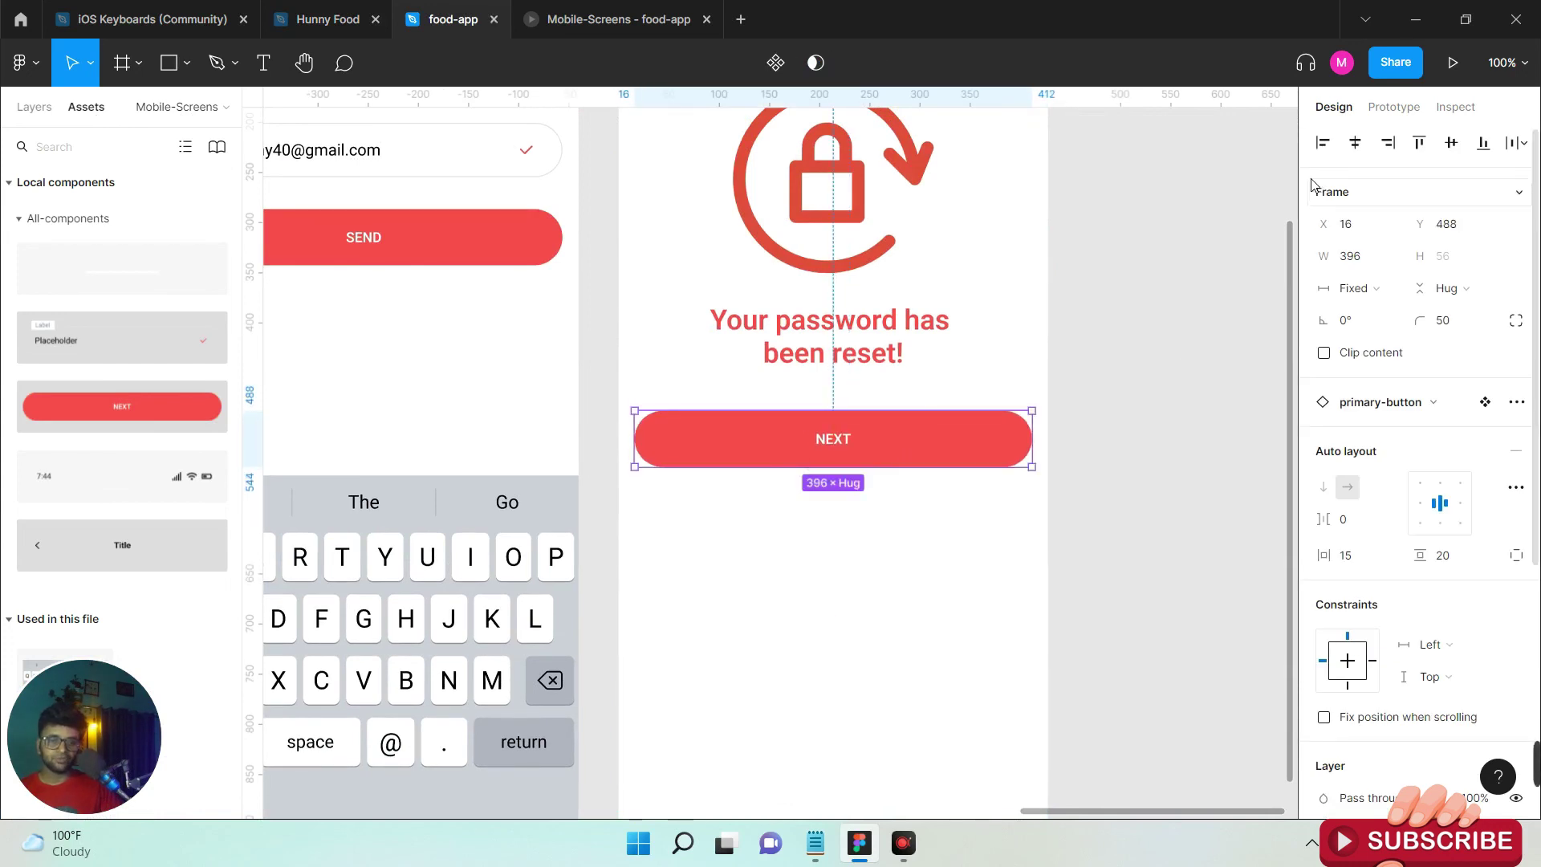
double_click(835, 446)
double_click(851, 451)
type("DO")
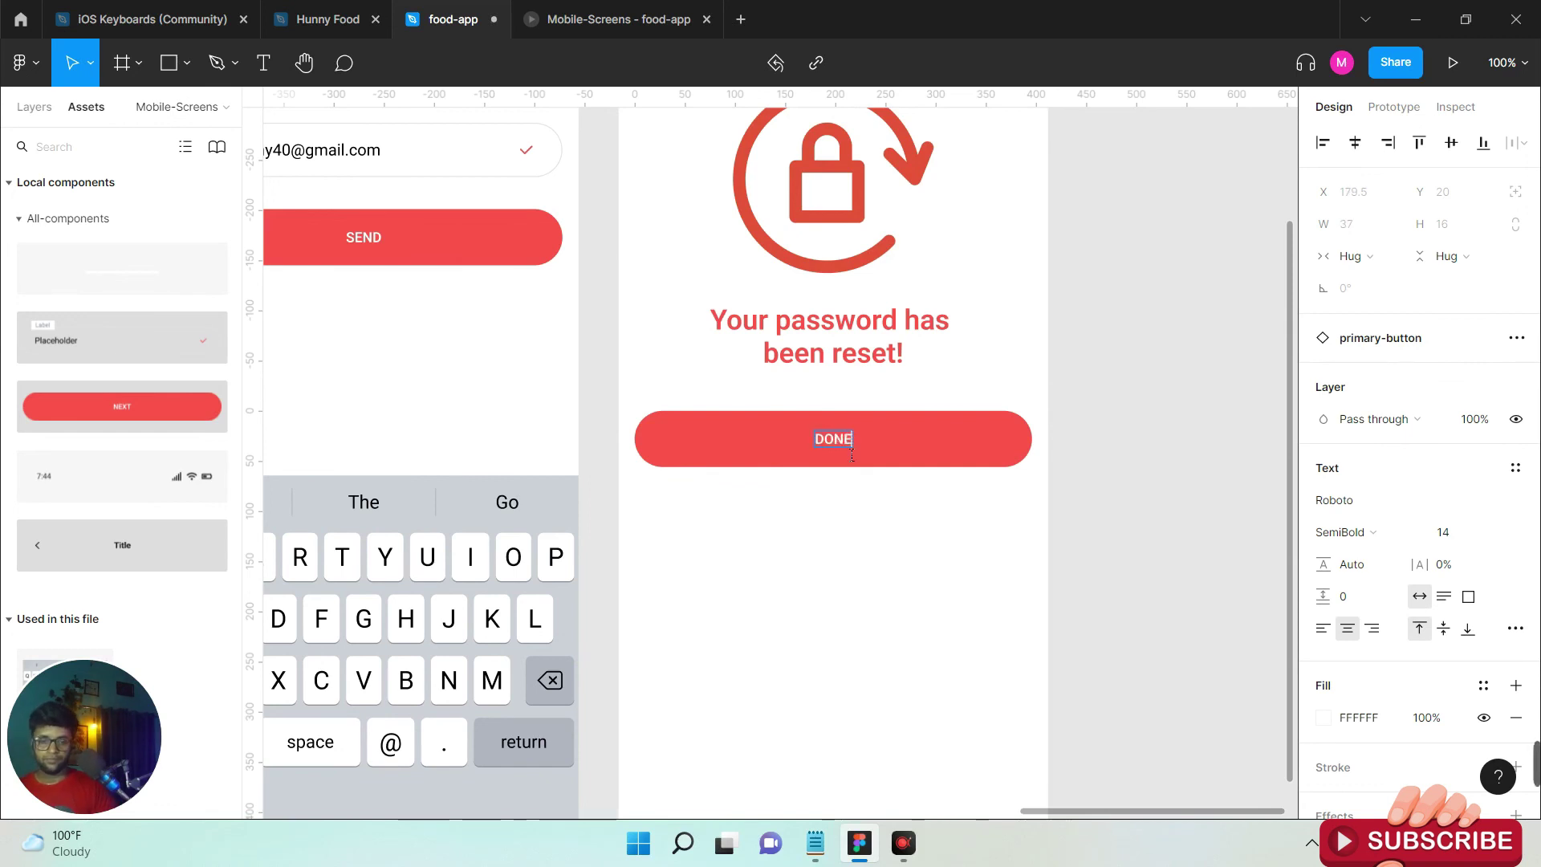
left_click(930, 544)
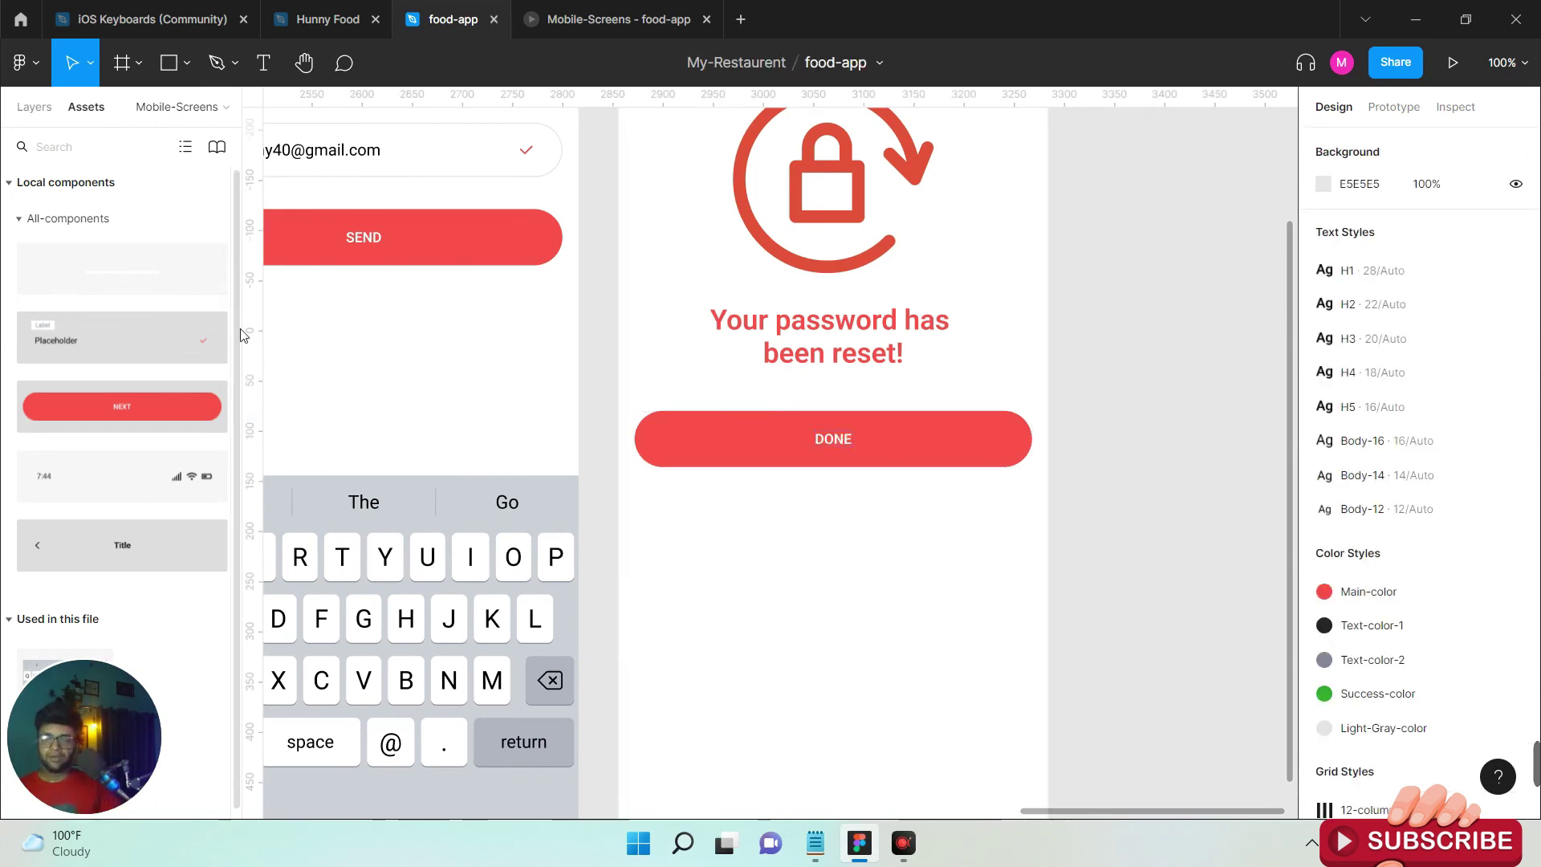
- Inspect the heading and lock icon layers, collapsing the rotation-lock 1 1 layer
left_click(34, 106)
left_click(145, 560)
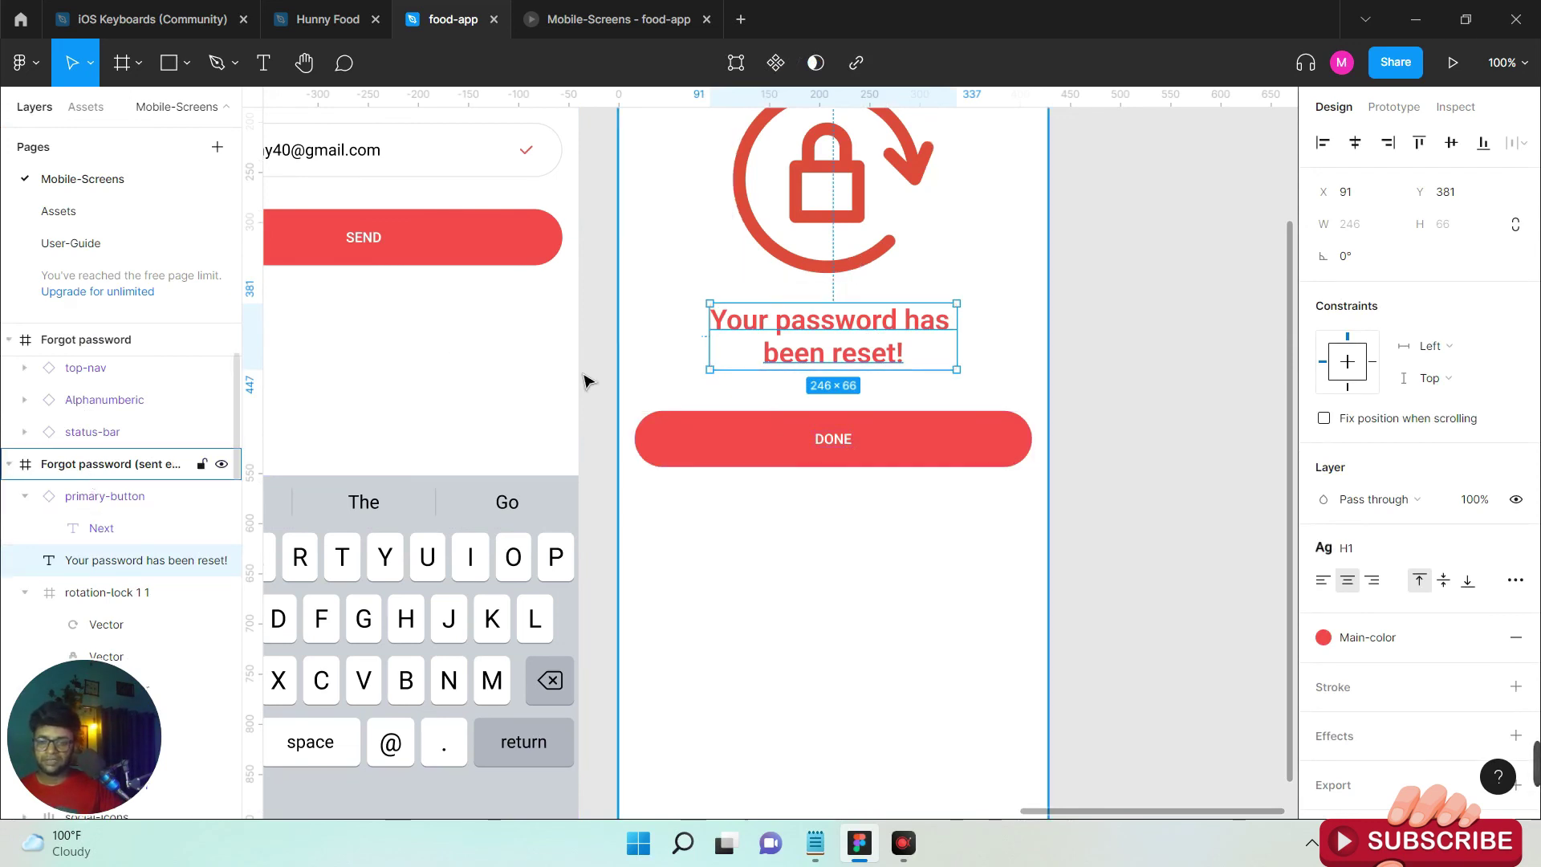
left_click(815, 240)
scroll(51, 530, "down", 2)
scroll(51, 437, "down", 2)
left_click(25, 392)
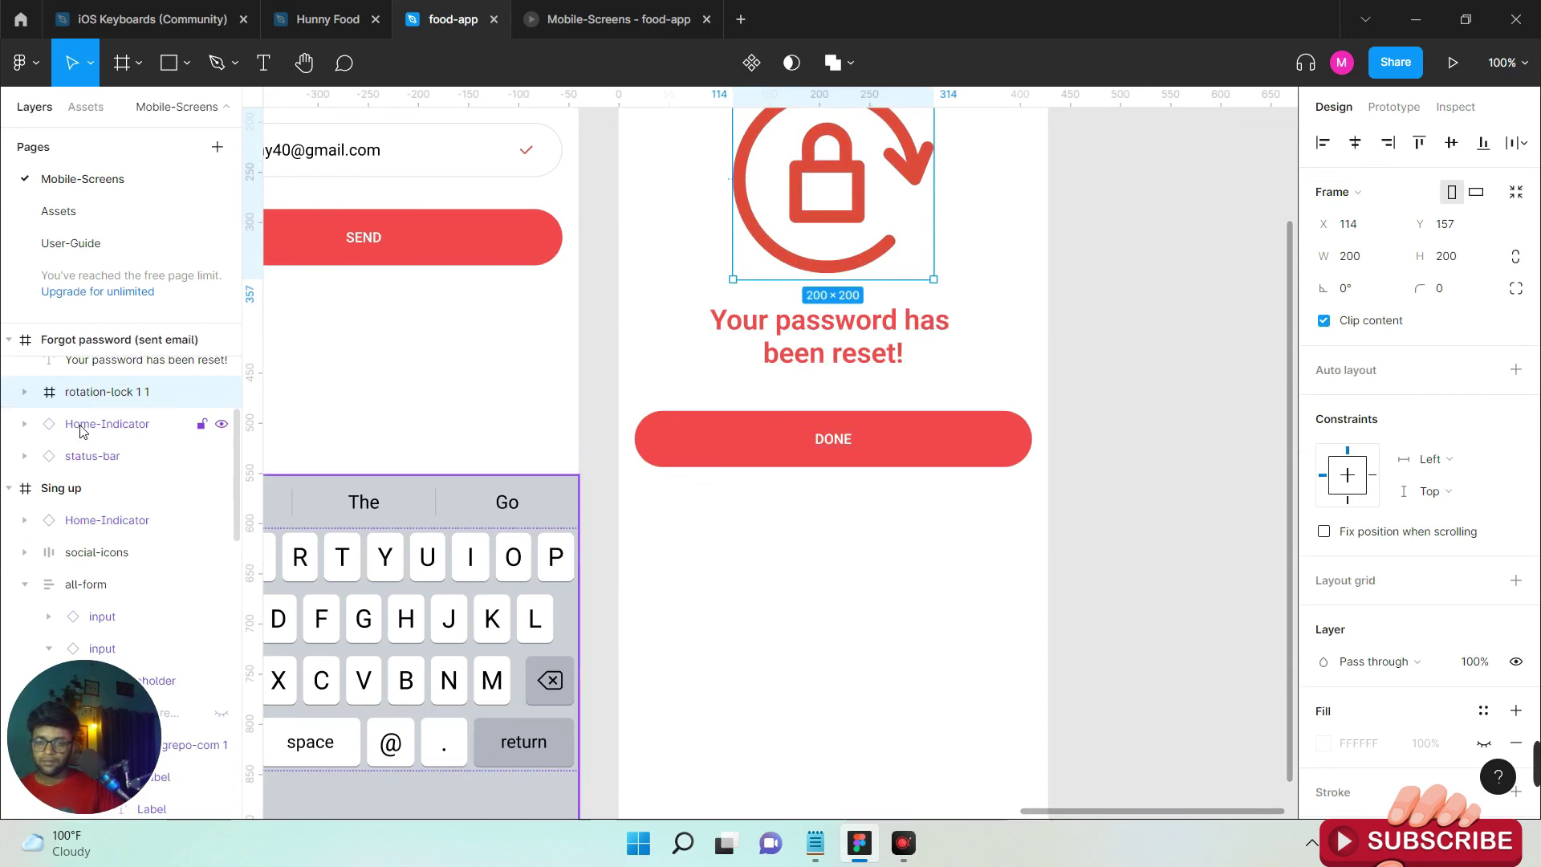
scroll(193, 474, "up", 2)
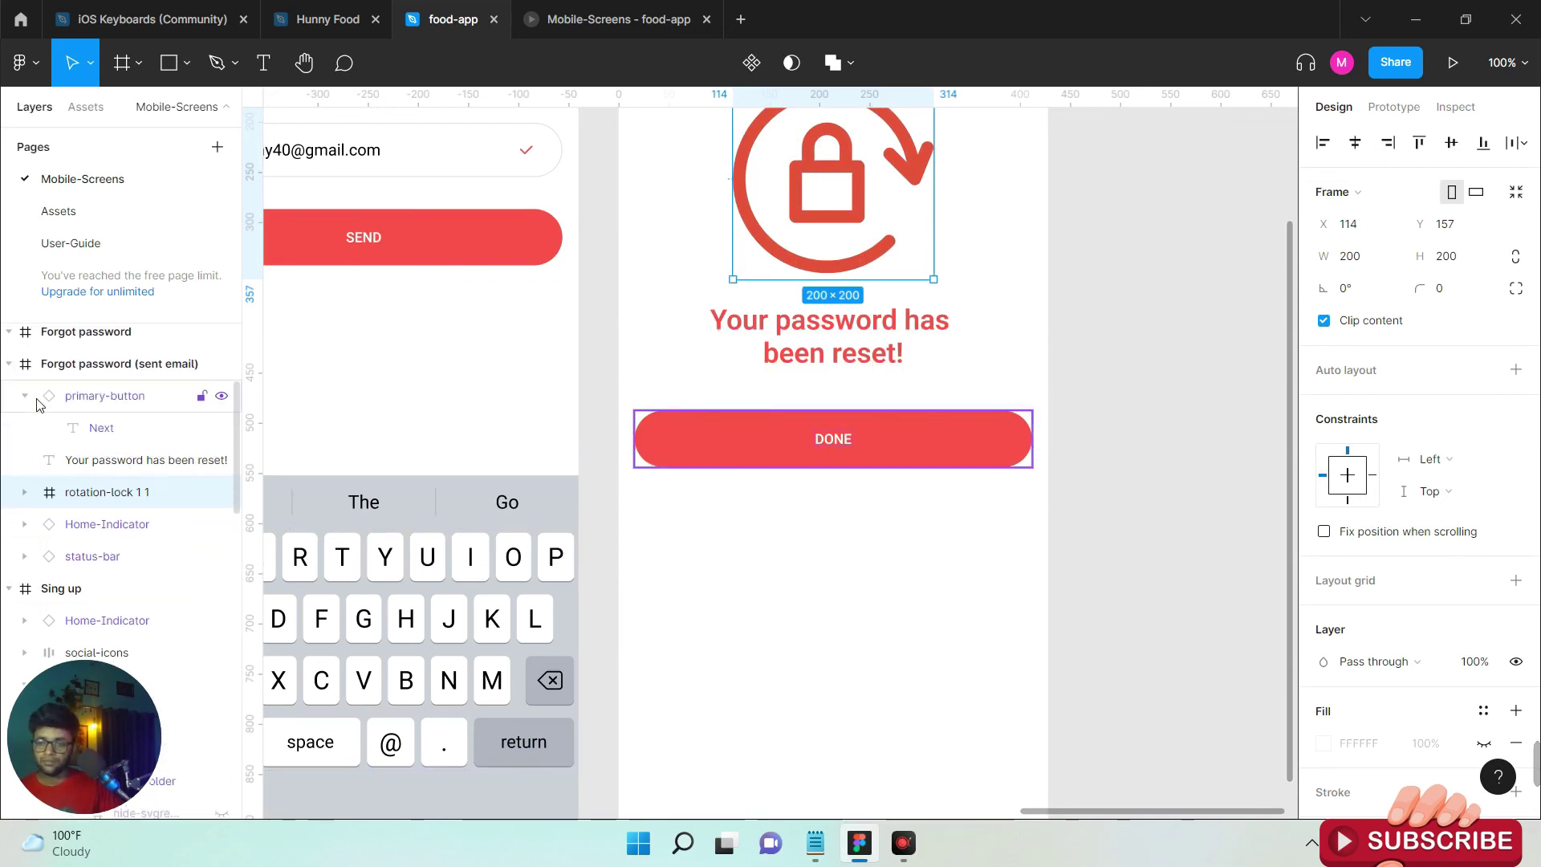
- Wrap the lock icon, heading and DONE button in an auto-layout stack named all-content
left_click(83, 396, "shift")
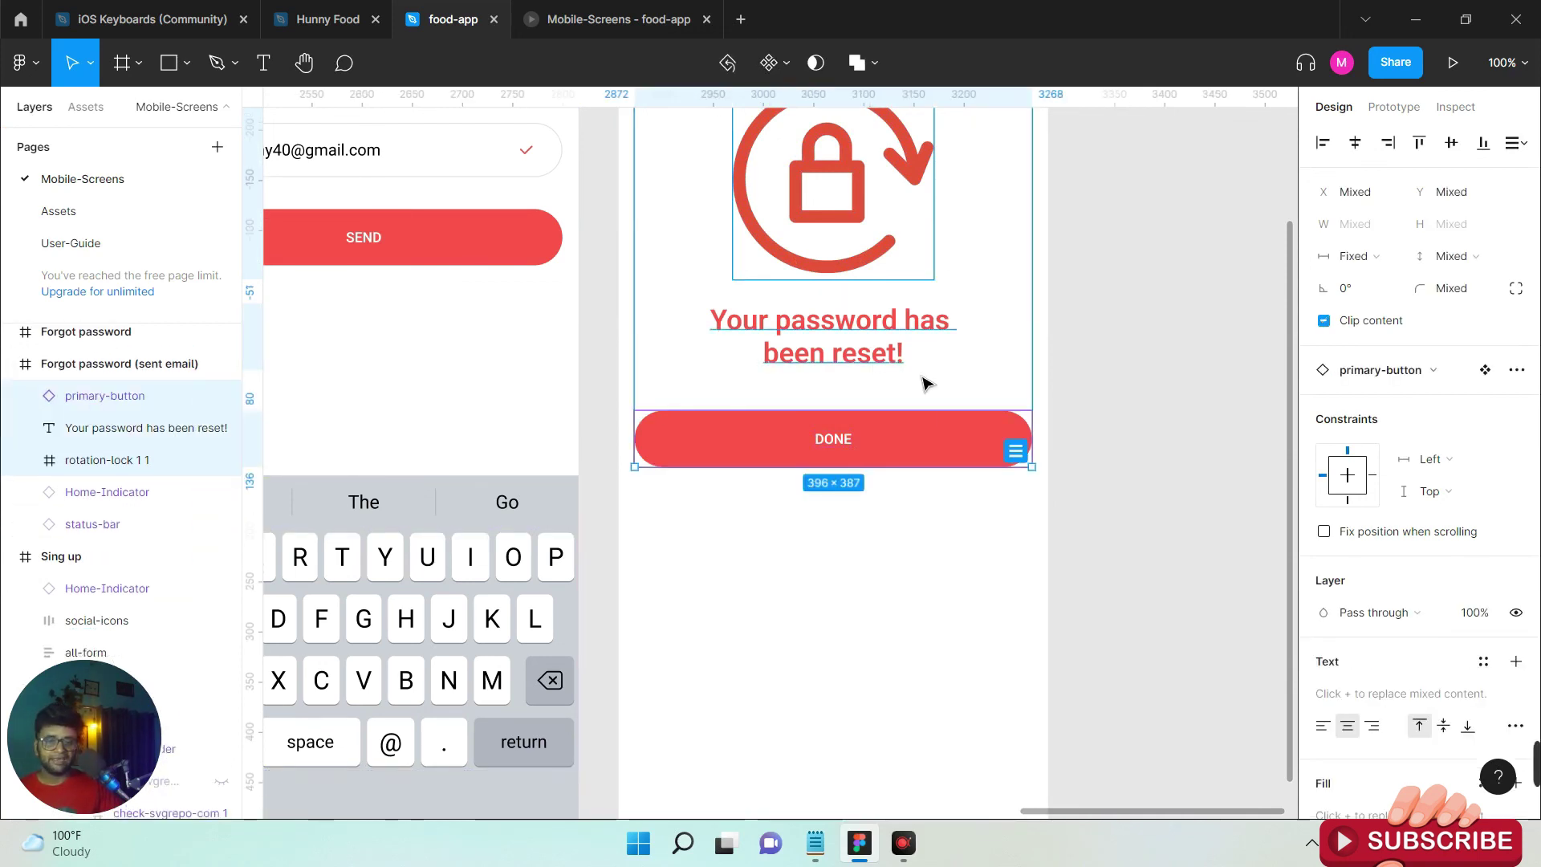
scroll(926, 384, "up", 1)
right_click(939, 450)
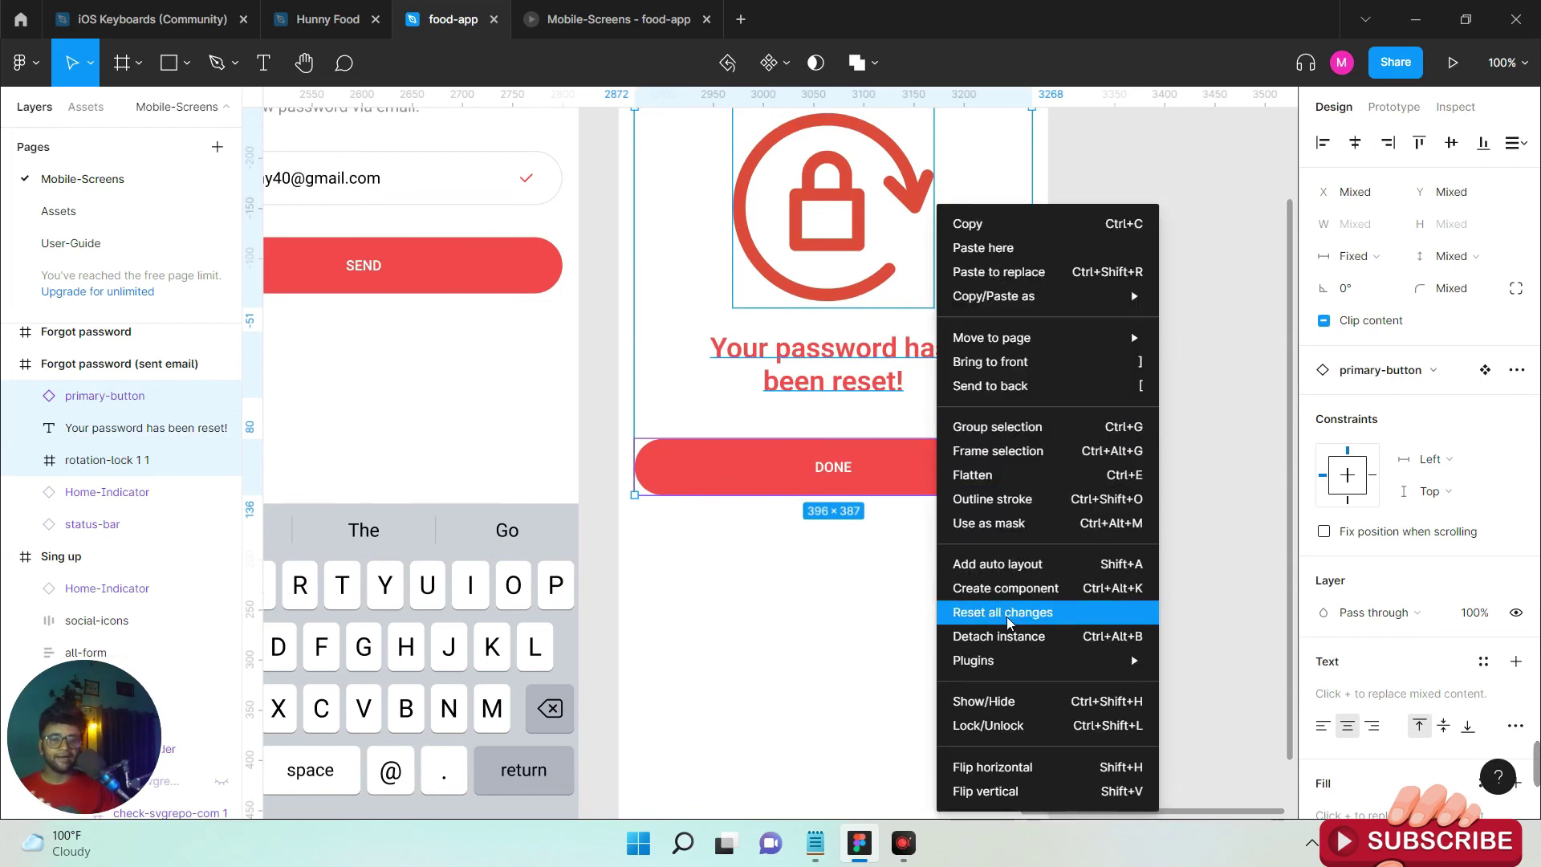
left_click(998, 564)
double_click(122, 589)
type("all-conte")
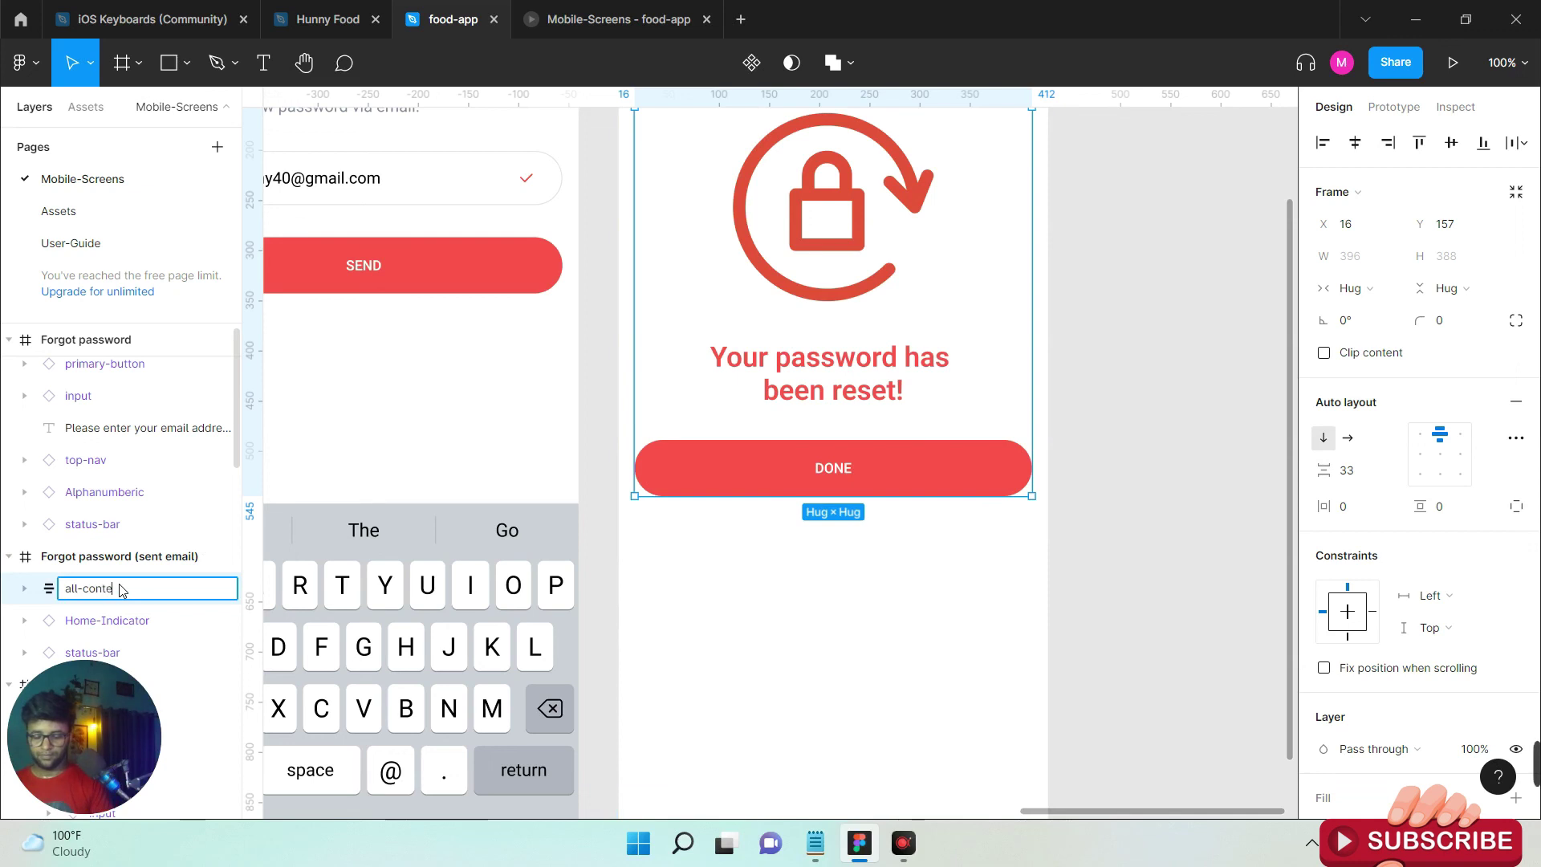
key("Return")
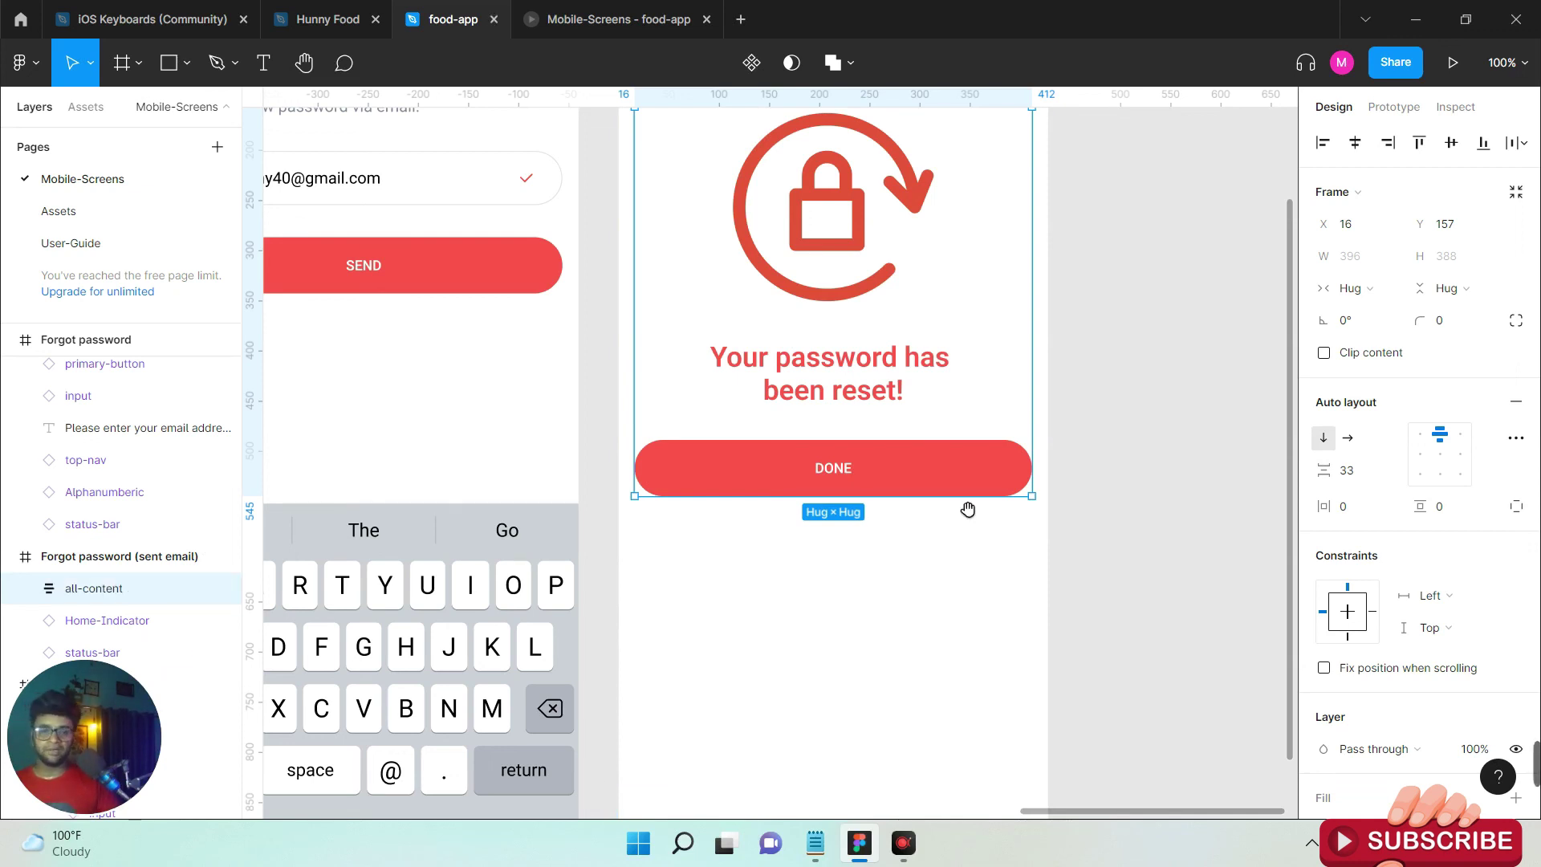
- Move the all-content stack lower on the reset screen
left_click_drag(970, 509, 854, 695)
key("minus")
key("shift+Down")
key("shift+Down")
key("shift+Down")
key("shift+Down")
key("shift+Down")
key("shift+Down")
key("shift+Down")
key("Down")
key("Down")
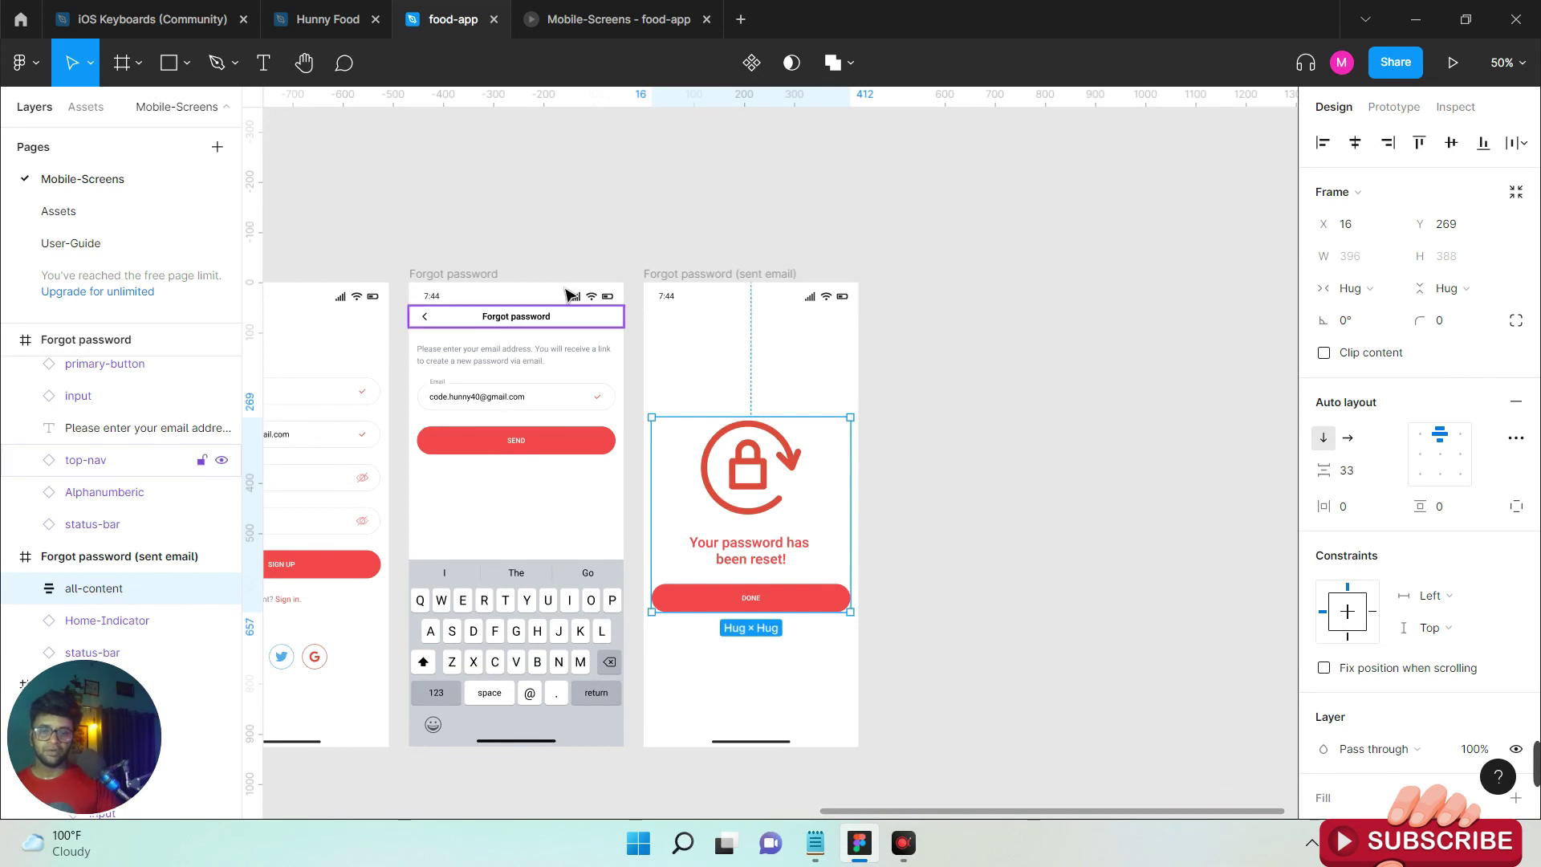
- Preview the Forgot password screen as a prototype and open its display options
left_click(687, 276)
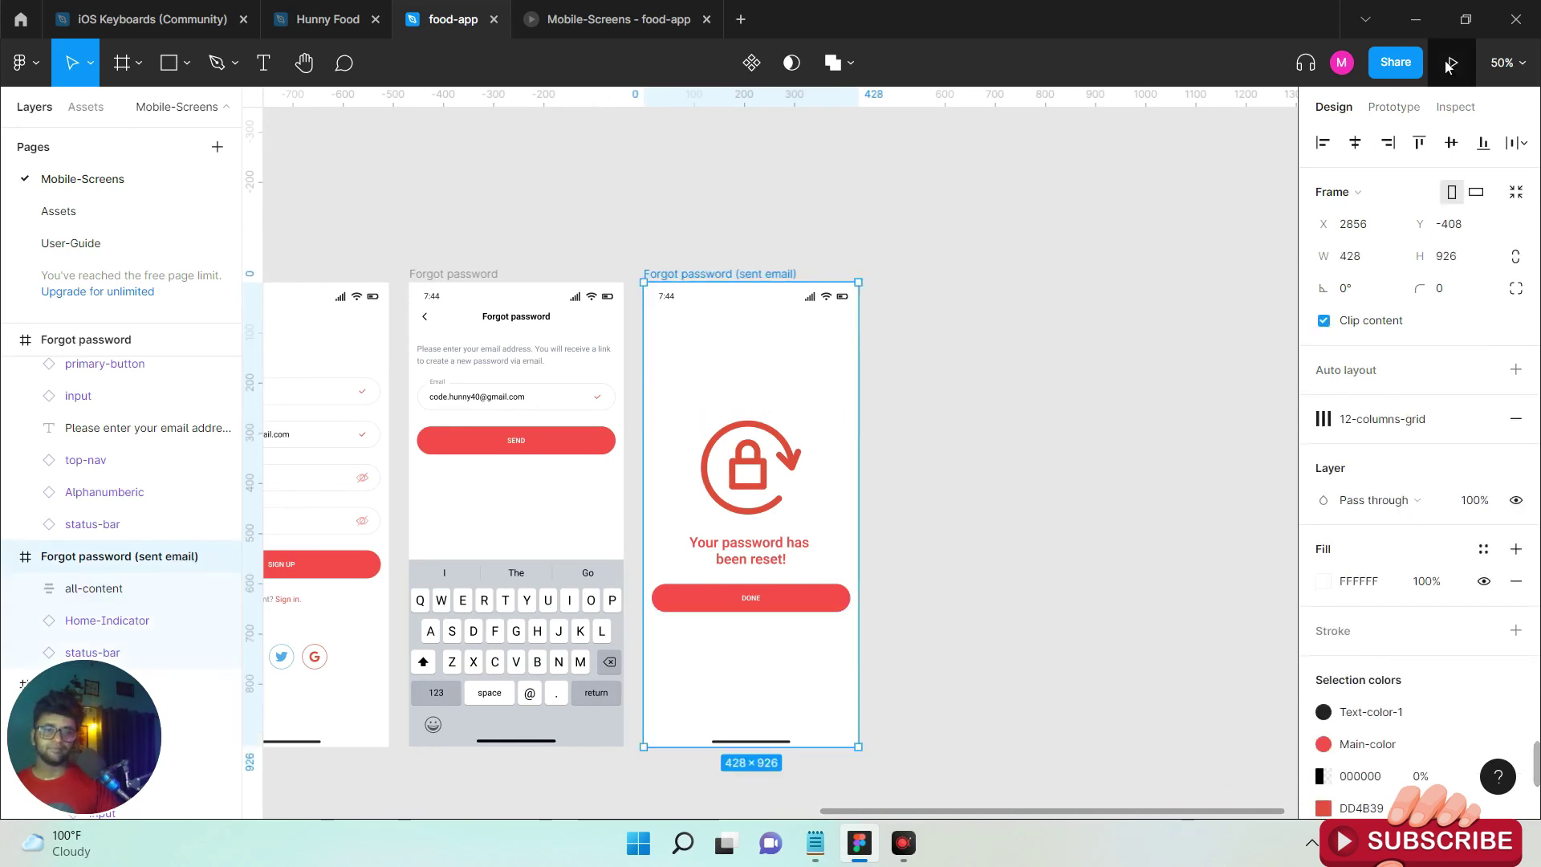
left_click(1453, 63)
left_click(1445, 63)
- Show the prototype at actual size, then return to the food-app design file
left_click(1445, 113)
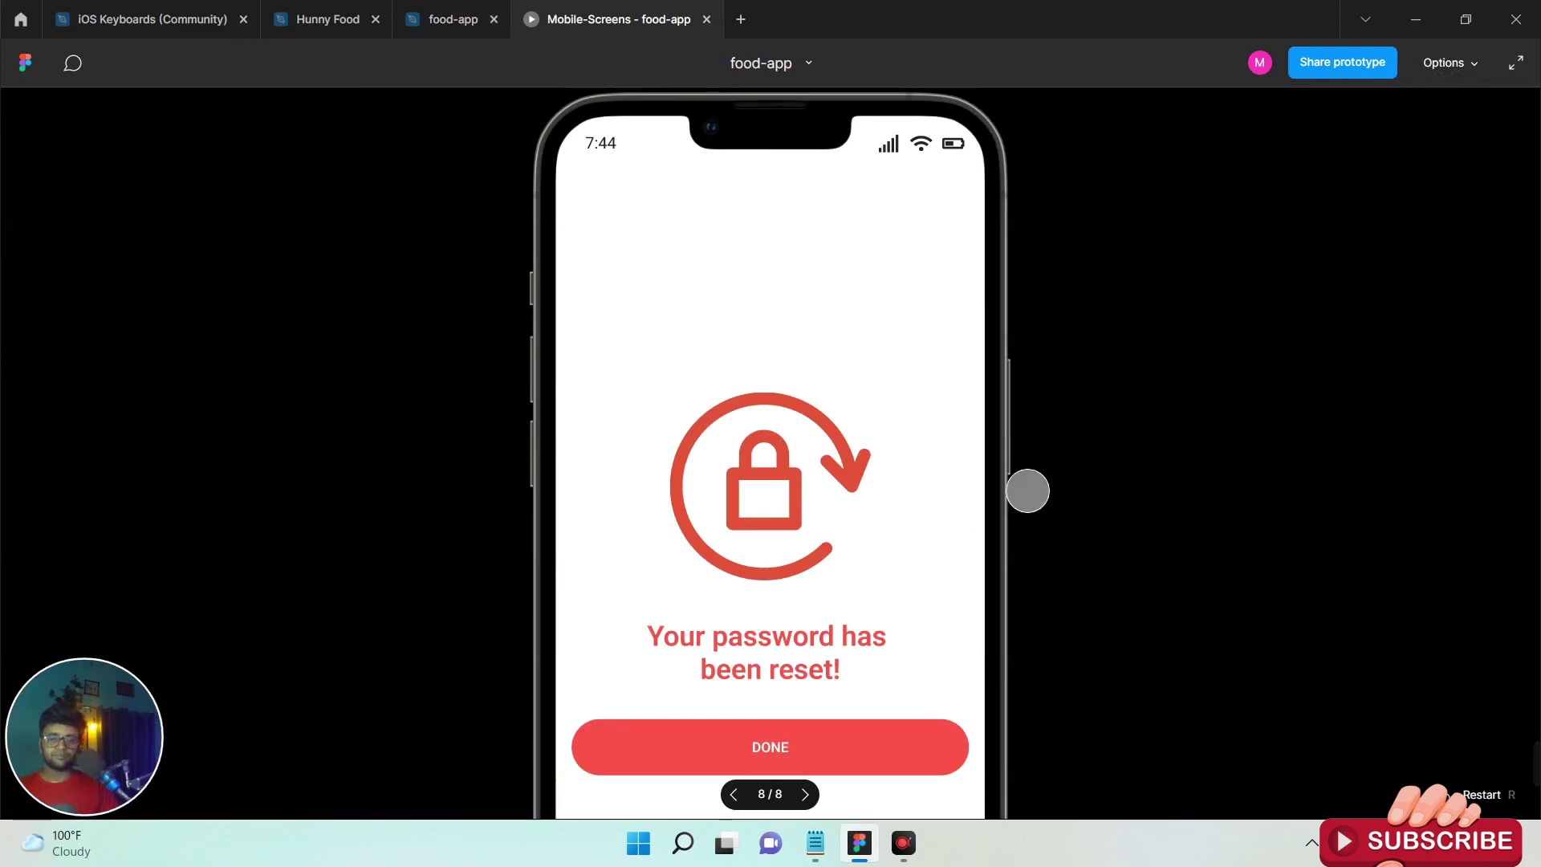
scroll(1201, 481, "down", 3)
scroll(1201, 482, "up", 3)
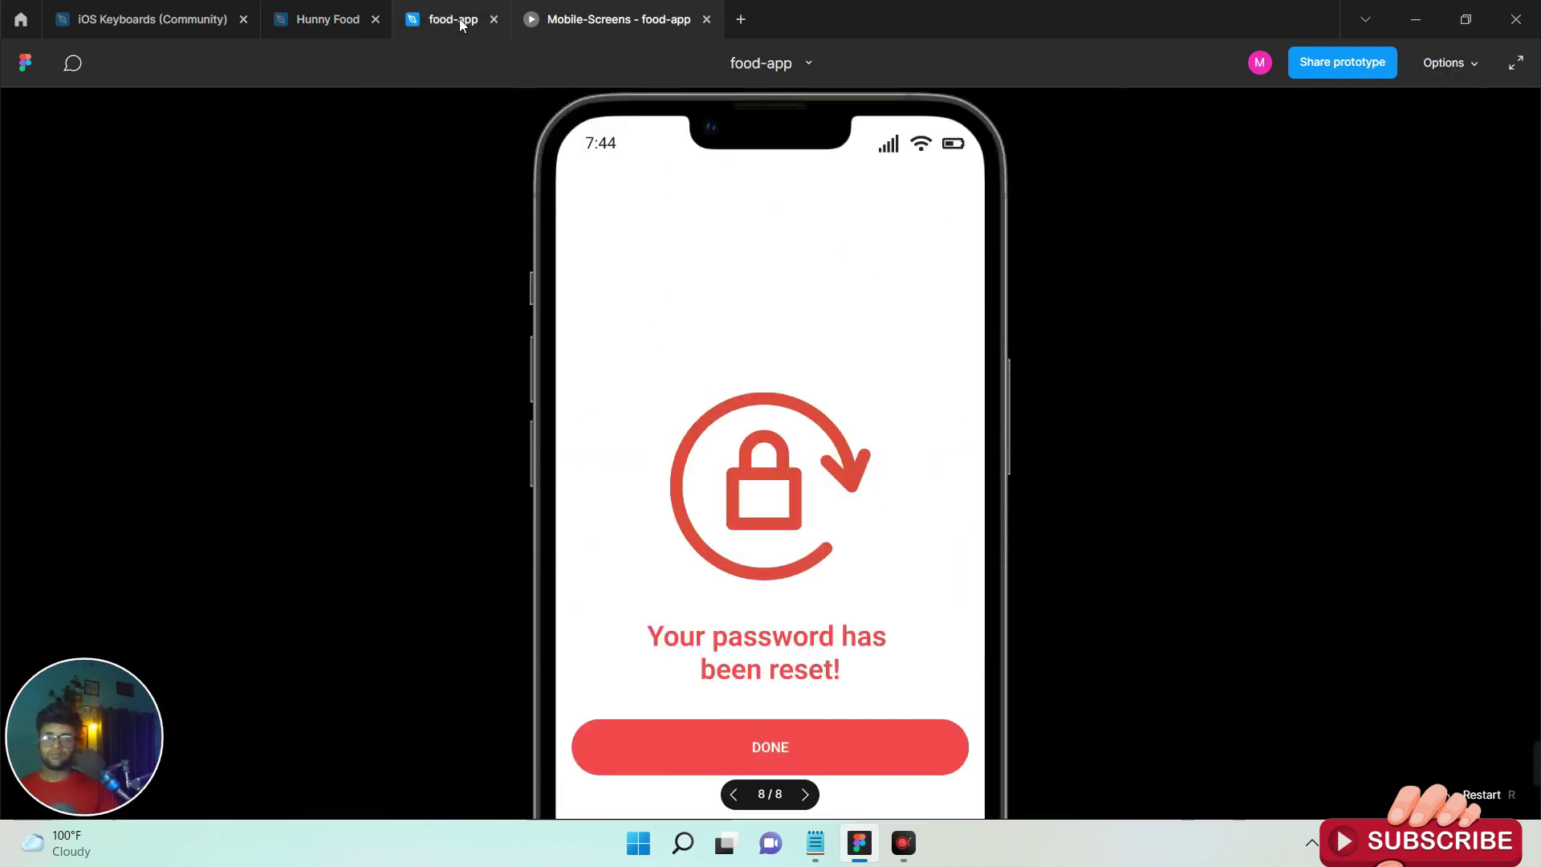
left_click(456, 19)
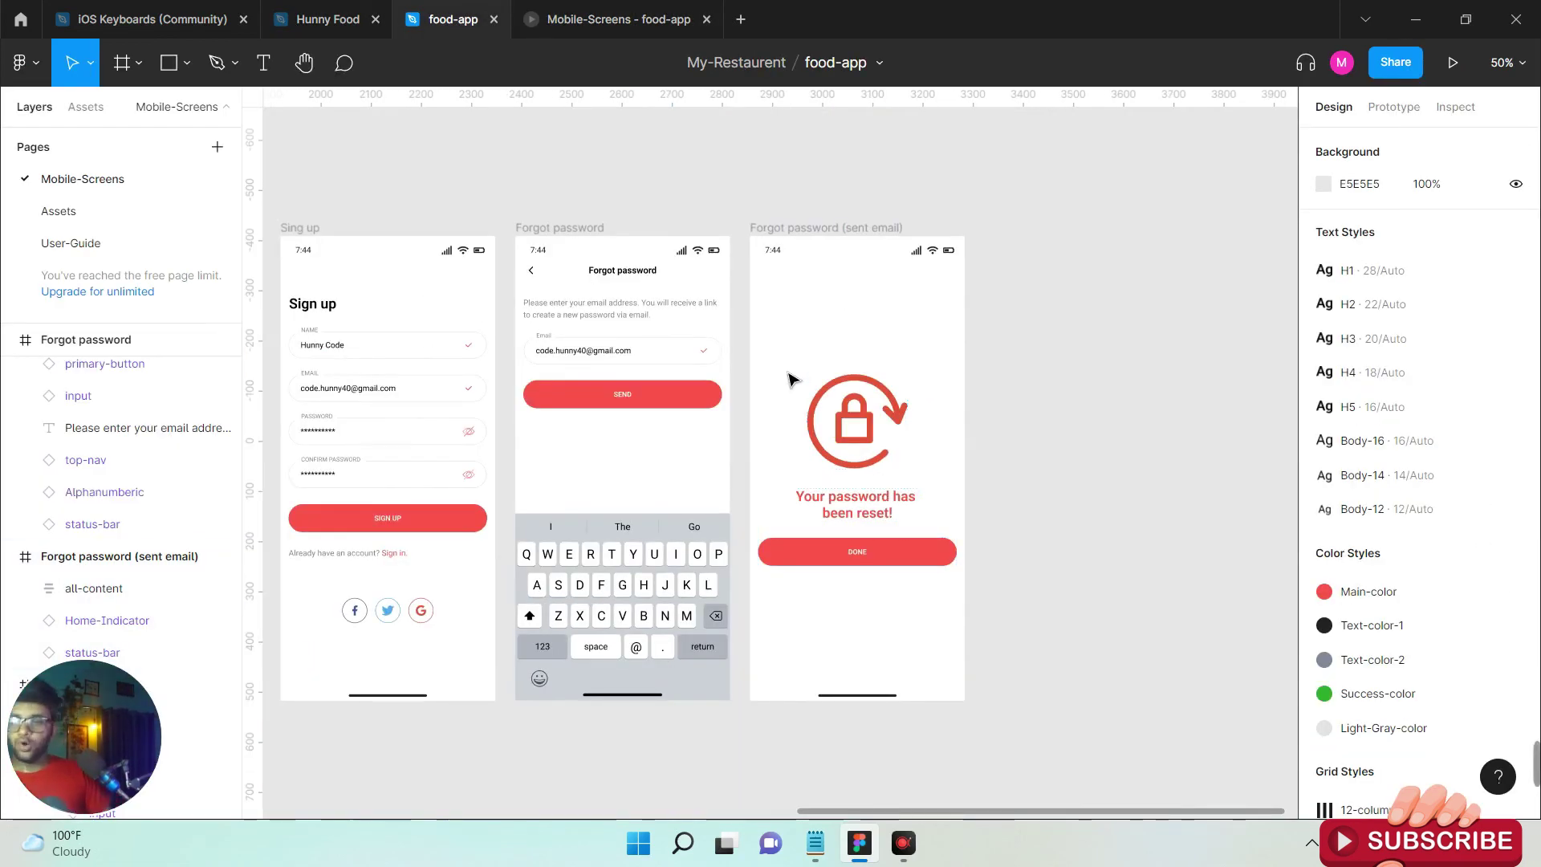
left_click(567, 19)
left_click(455, 20)
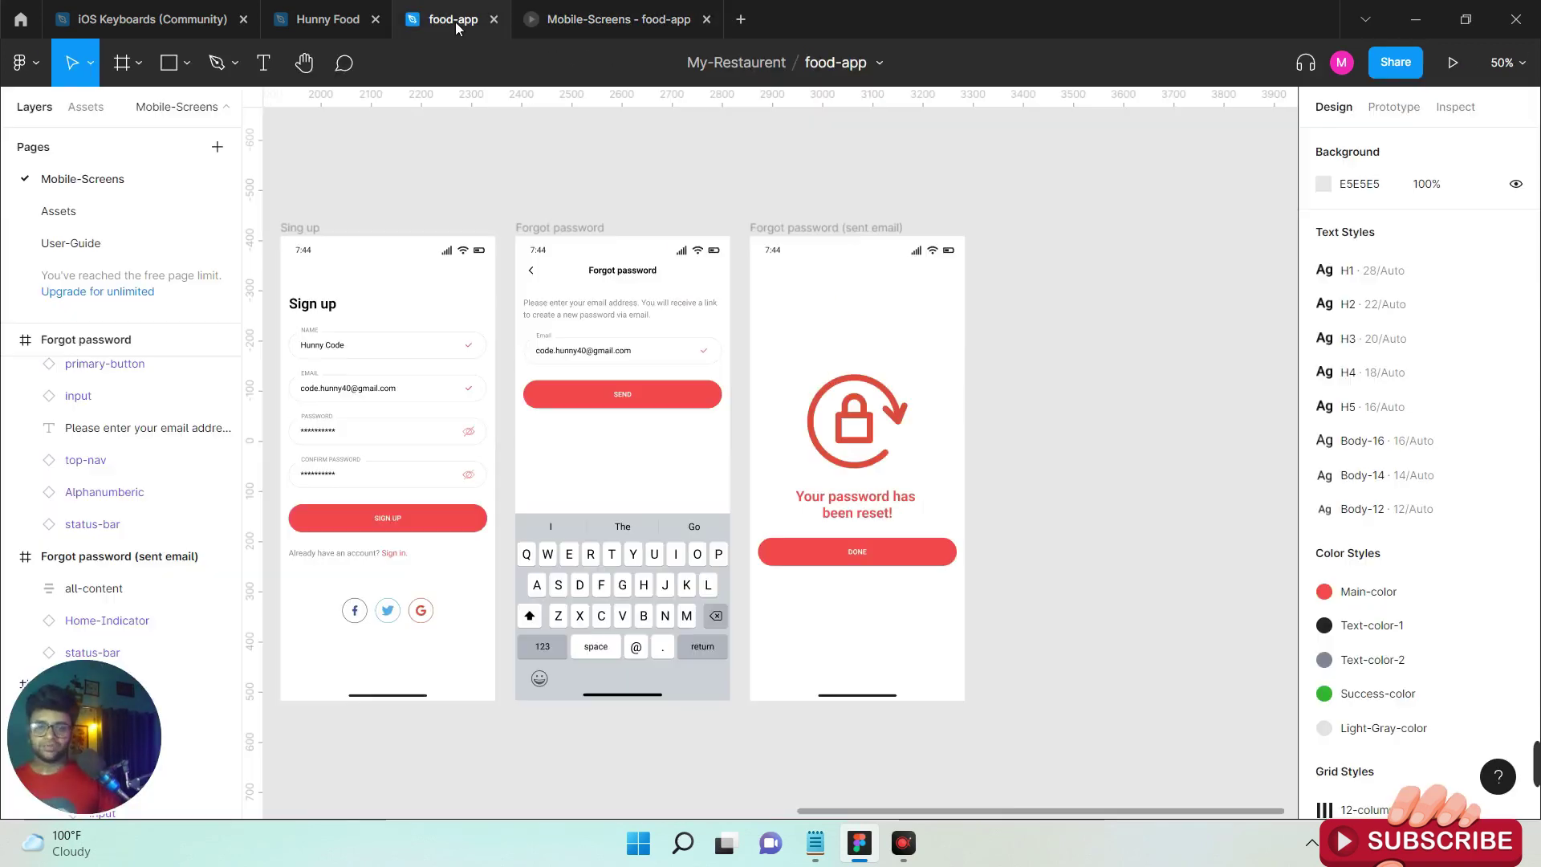
- Scroll across the Sign up, Forgot password and reset screens to compare them
scroll(1146, 527, "left", 5)
scroll(881, 627, "left", 4)
scroll(1115, 633, "left", 2)
scroll(950, 654, "left", 5)
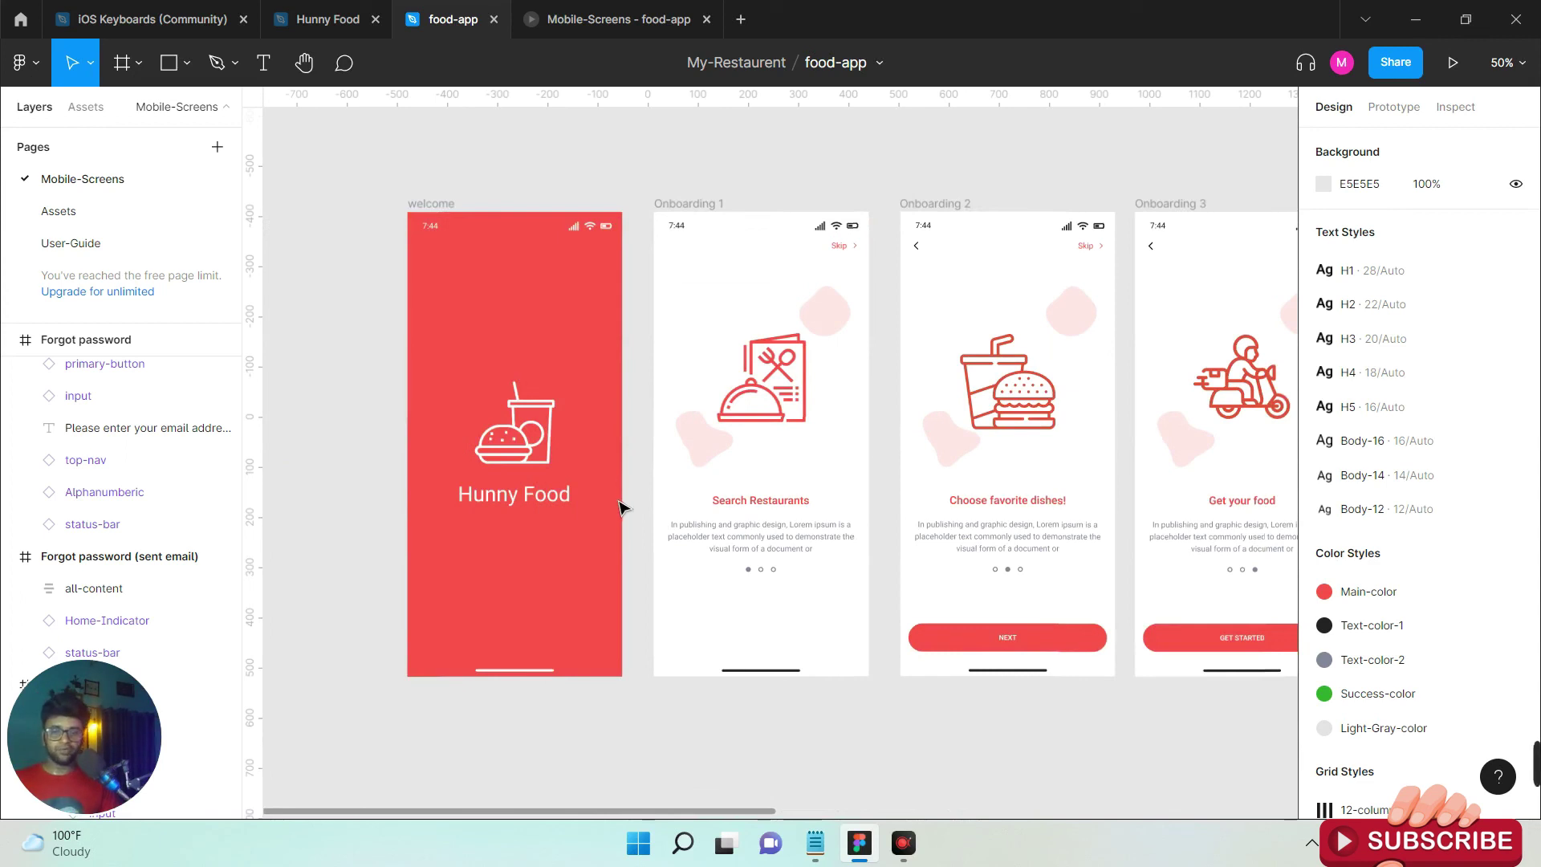
scroll(1077, 489, "right", 3)
scroll(923, 533, "right", 5)
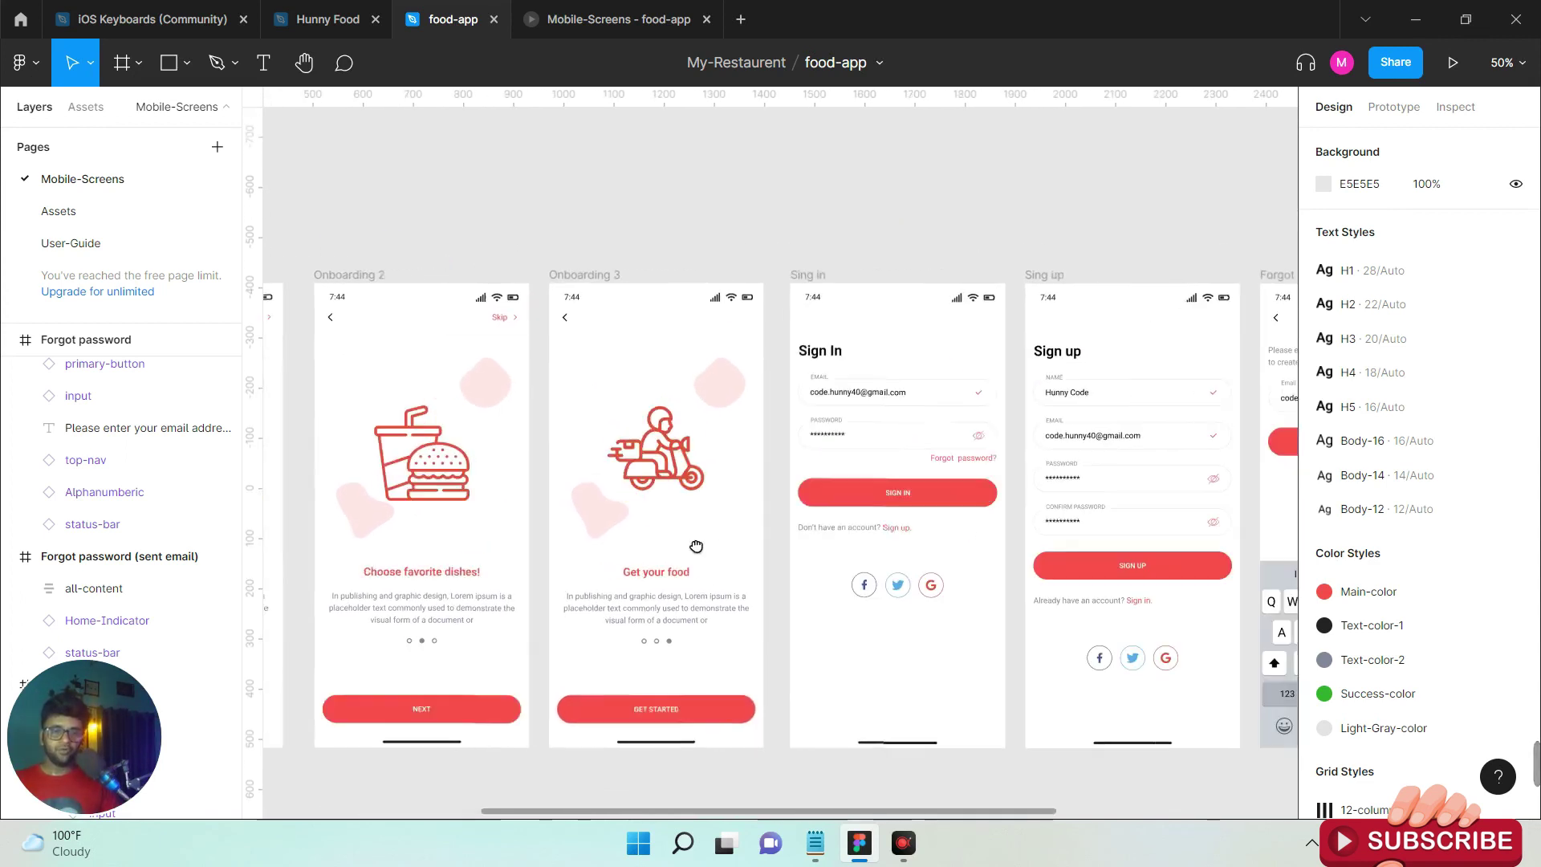
scroll(699, 543, "right", 3)
scroll(1106, 598, "right", 5)
scroll(1076, 570, "right", 4)
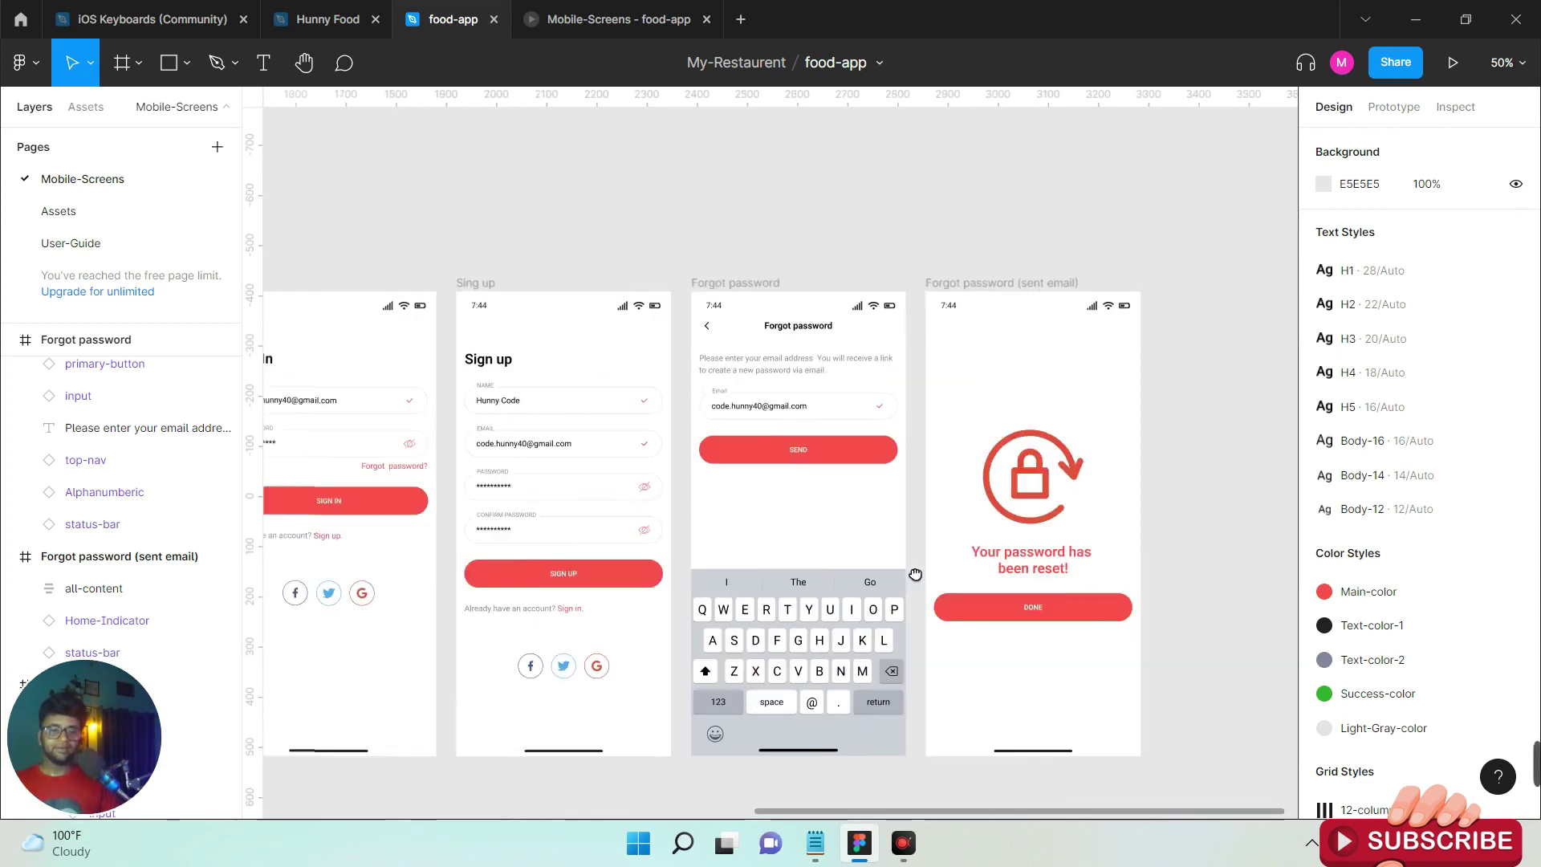
scroll(1049, 543, "right", 1)
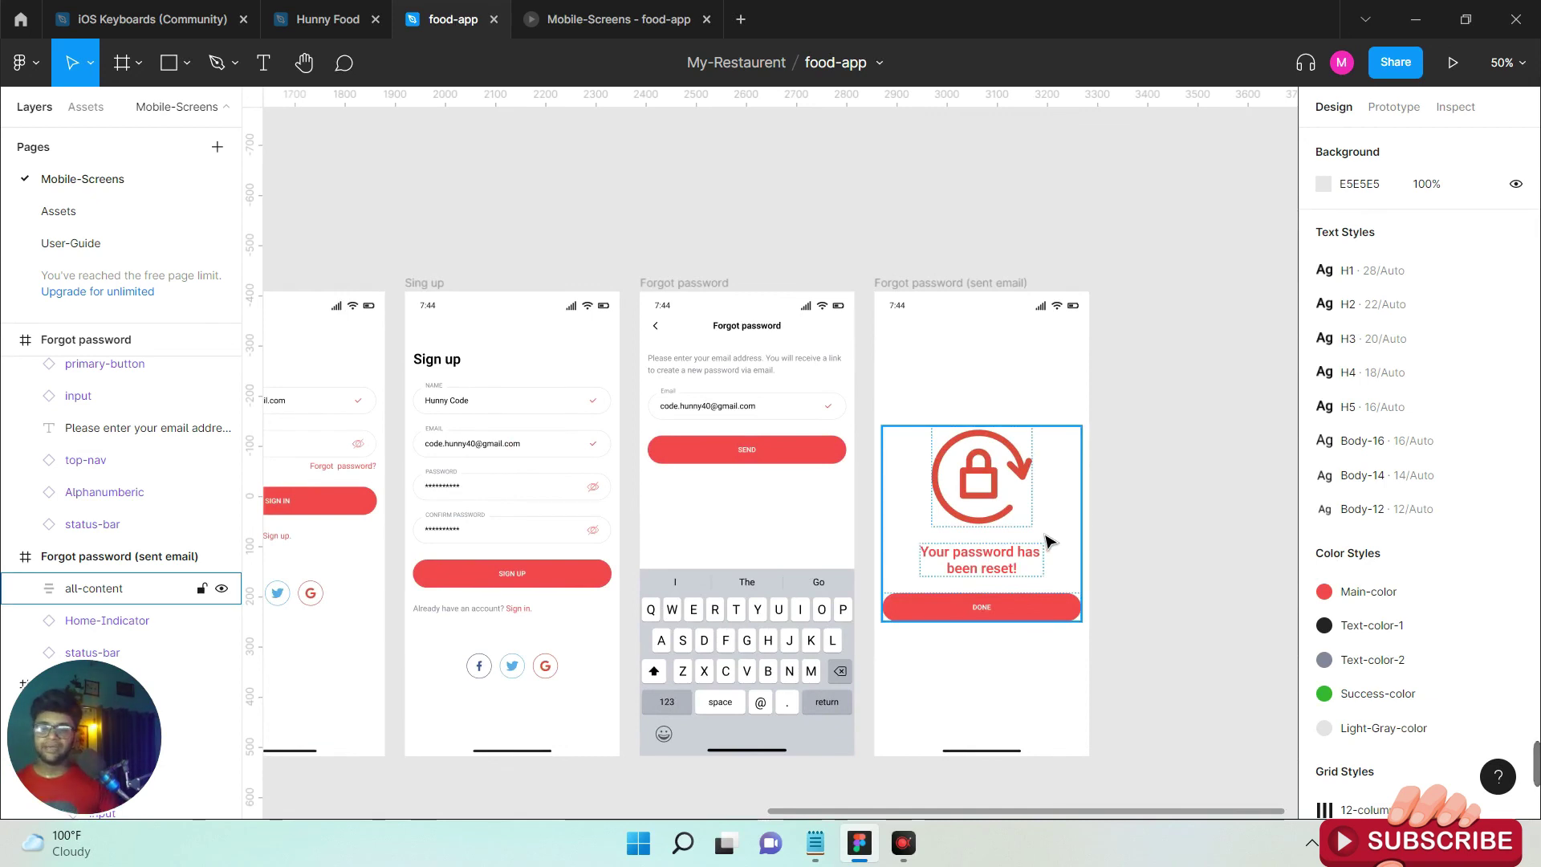
- Open the Hunny Food reference file, zoom out and browse its profile screens
left_click(185, 19)
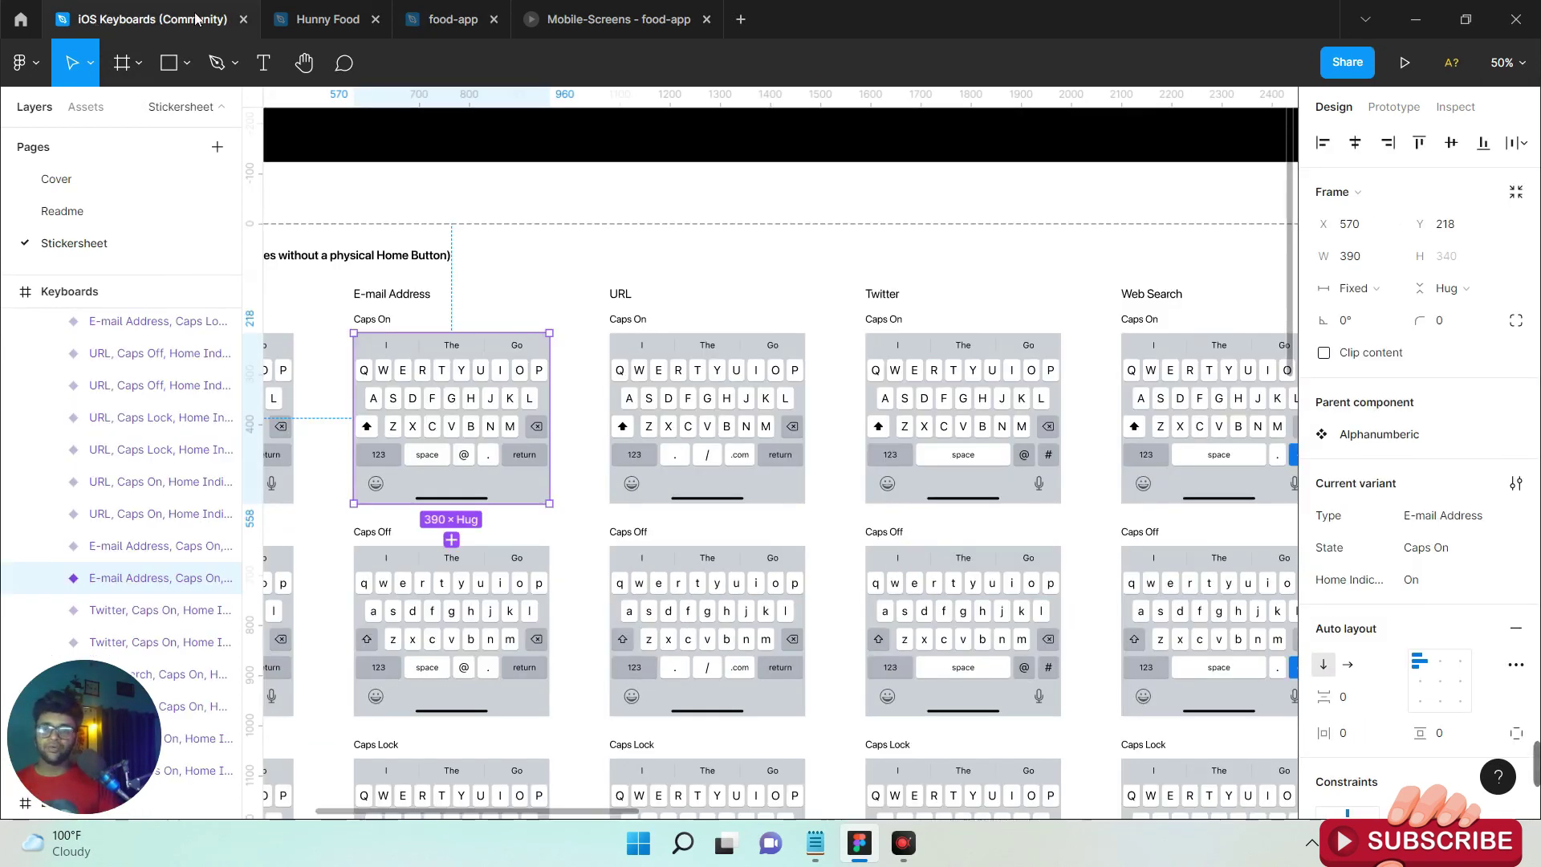
left_click(315, 24)
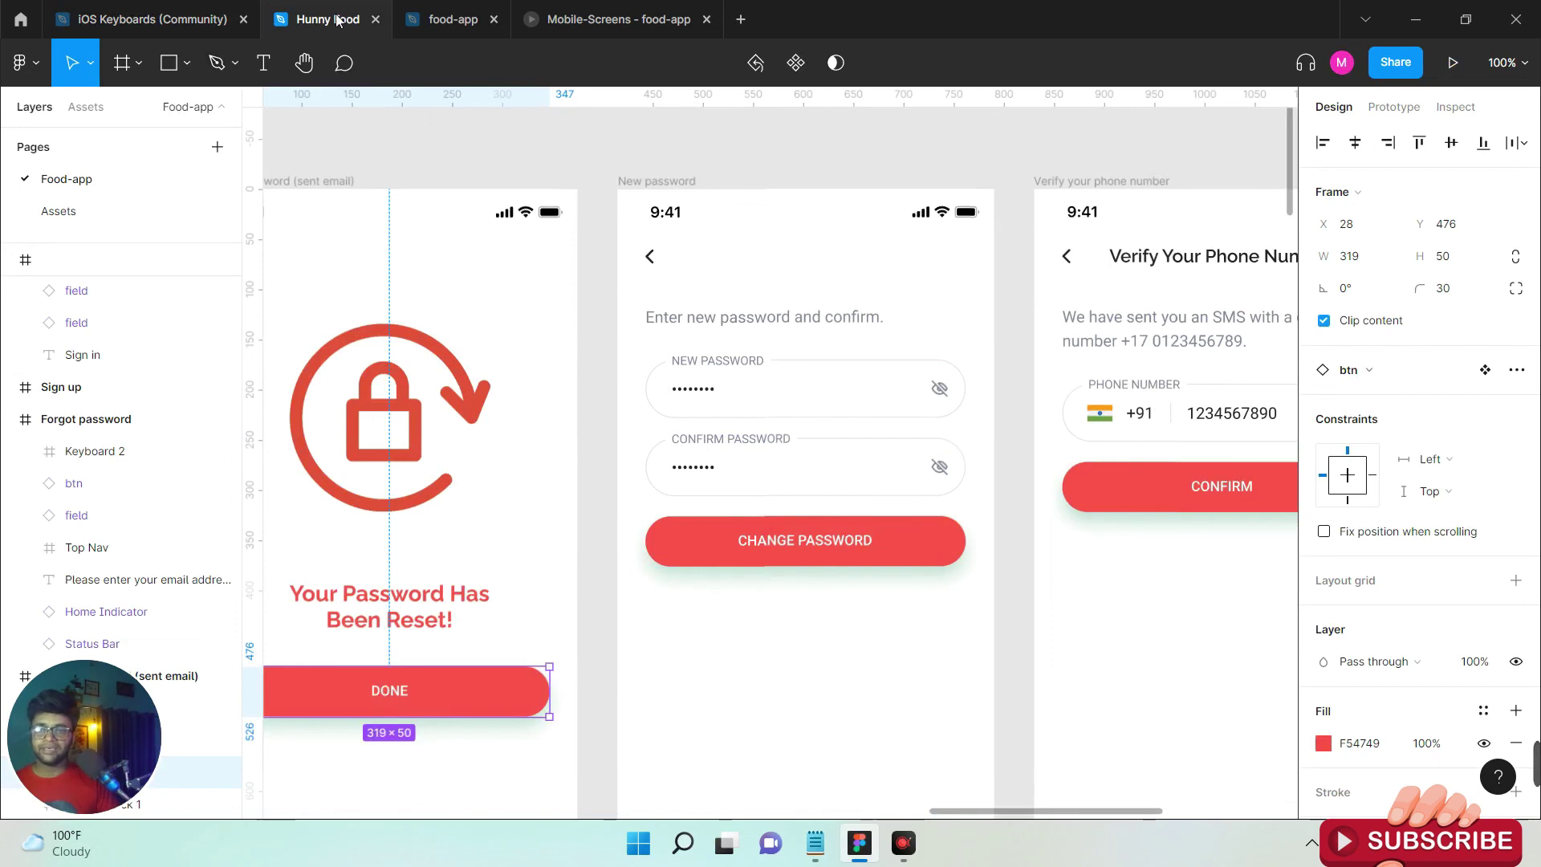
key("ctrl+minus")
scroll(943, 416, "right", 7)
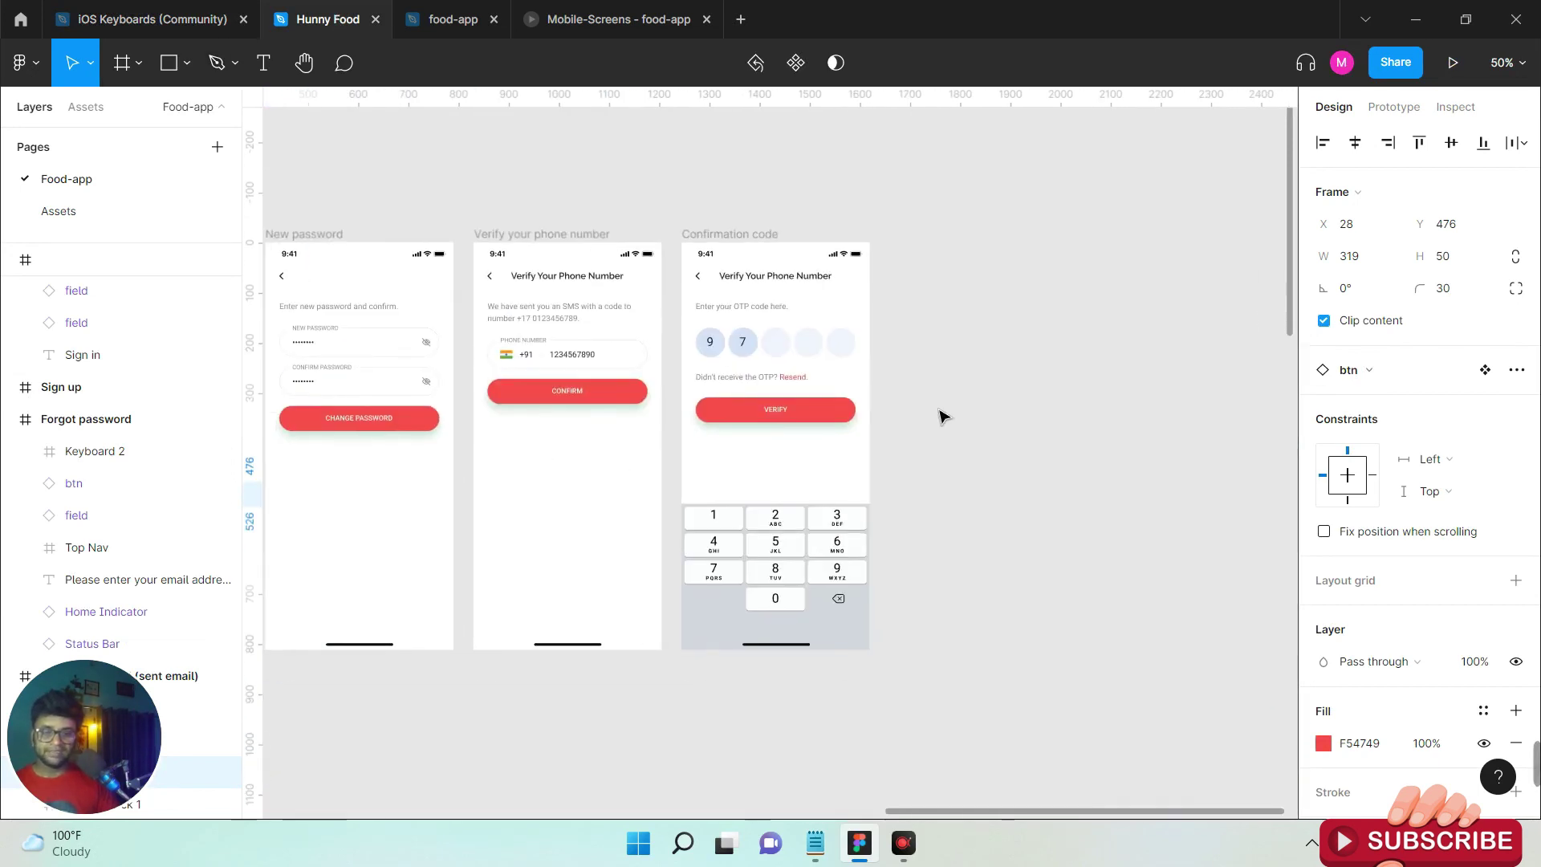
scroll(1156, 351, "down", 7)
scroll(554, 567, "left", 6)
scroll(709, 619, "left", 12)
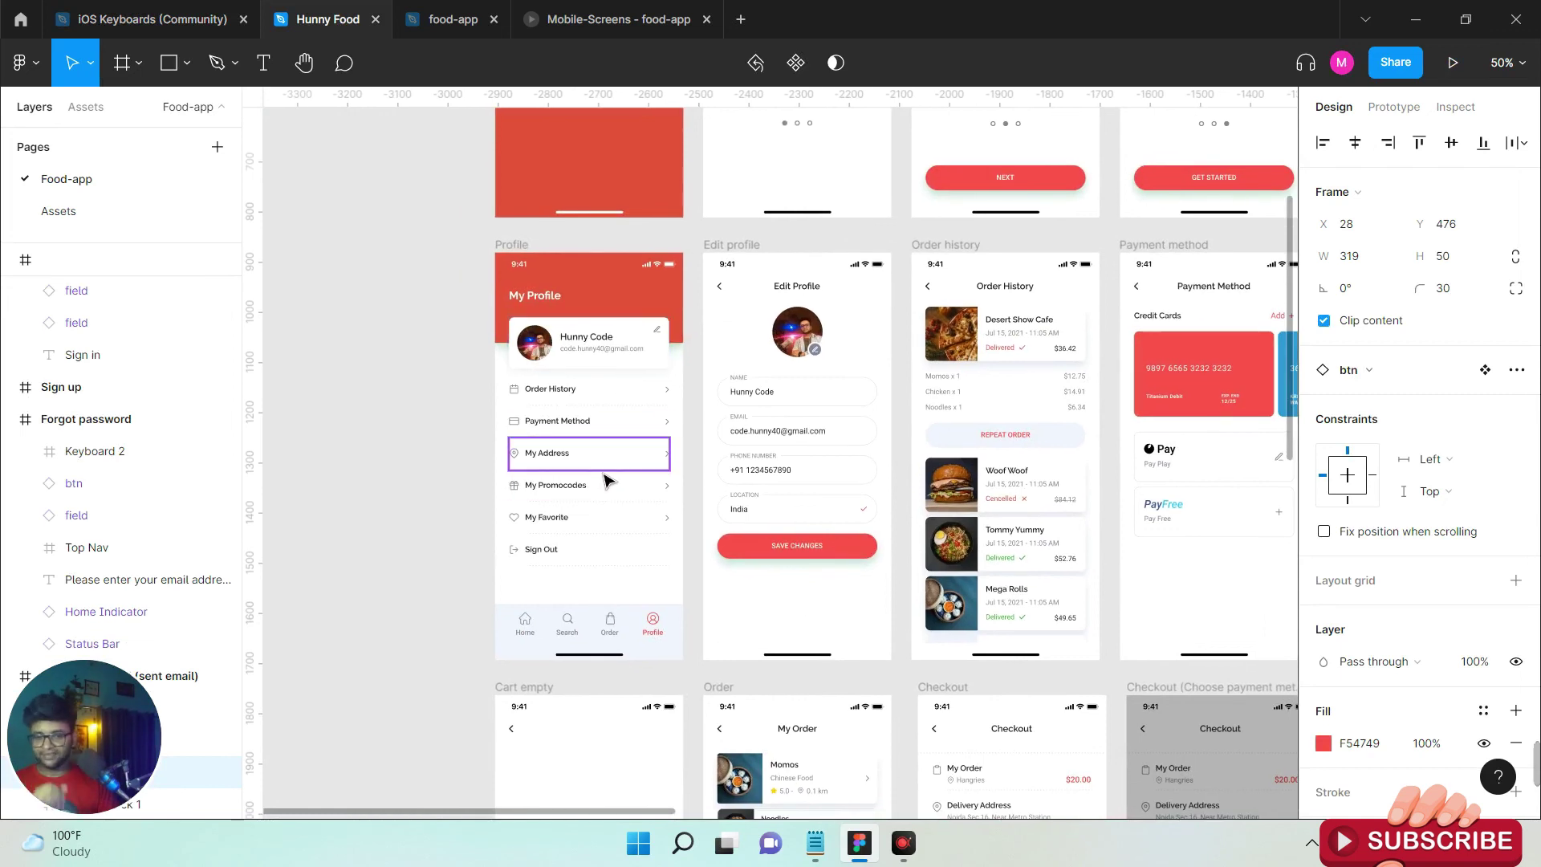
scroll(606, 480, "up", 3)
scroll(533, 481, "up", 3)
- Pan across the payment method, add new card and address screens
scroll(533, 482, "left", 5)
scroll(733, 499, "down", 3)
scroll(733, 498, "right", 4)
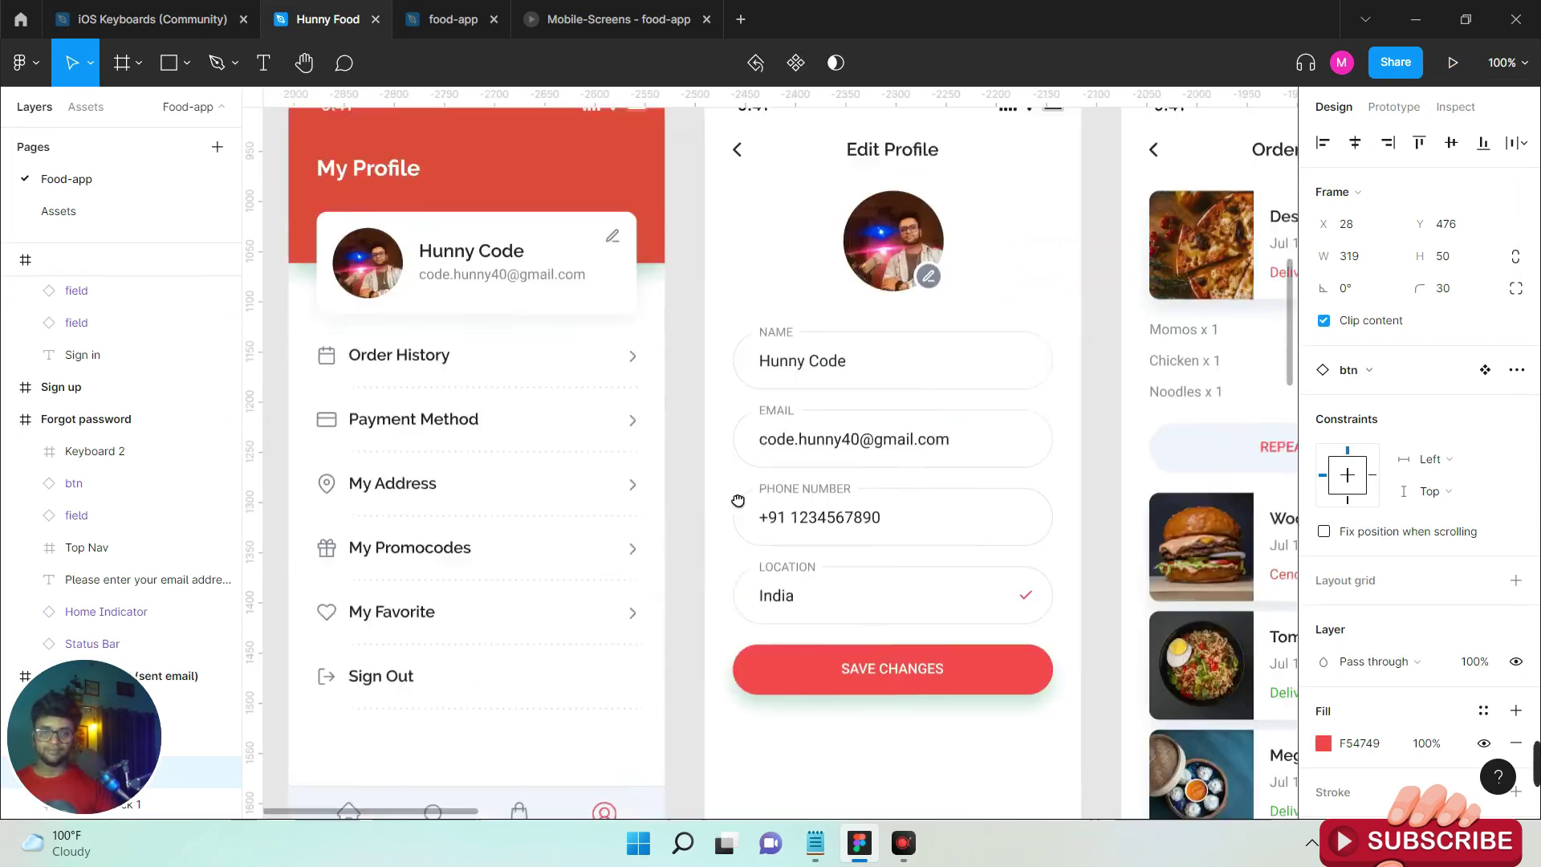
scroll(801, 432, "right", 4)
scroll(486, 636, "right", 5)
scroll(781, 540, "down", 4)
scroll(606, 674, "up", 3)
scroll(606, 674, "right", 5)
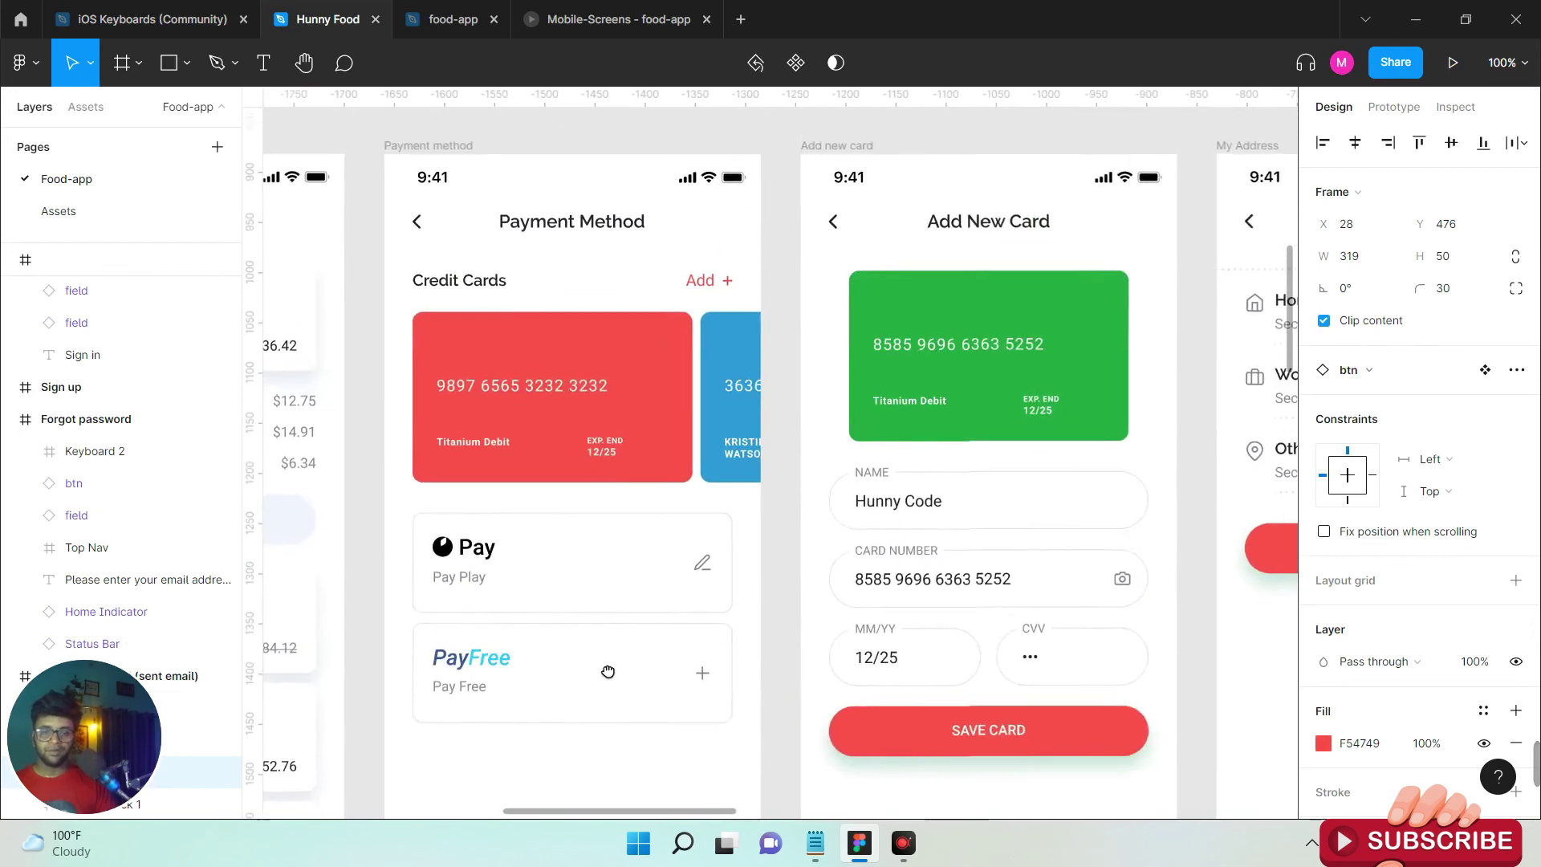
scroll(464, 702, "up", 2)
scroll(464, 702, "right", 4)
scroll(464, 702, "down", 5)
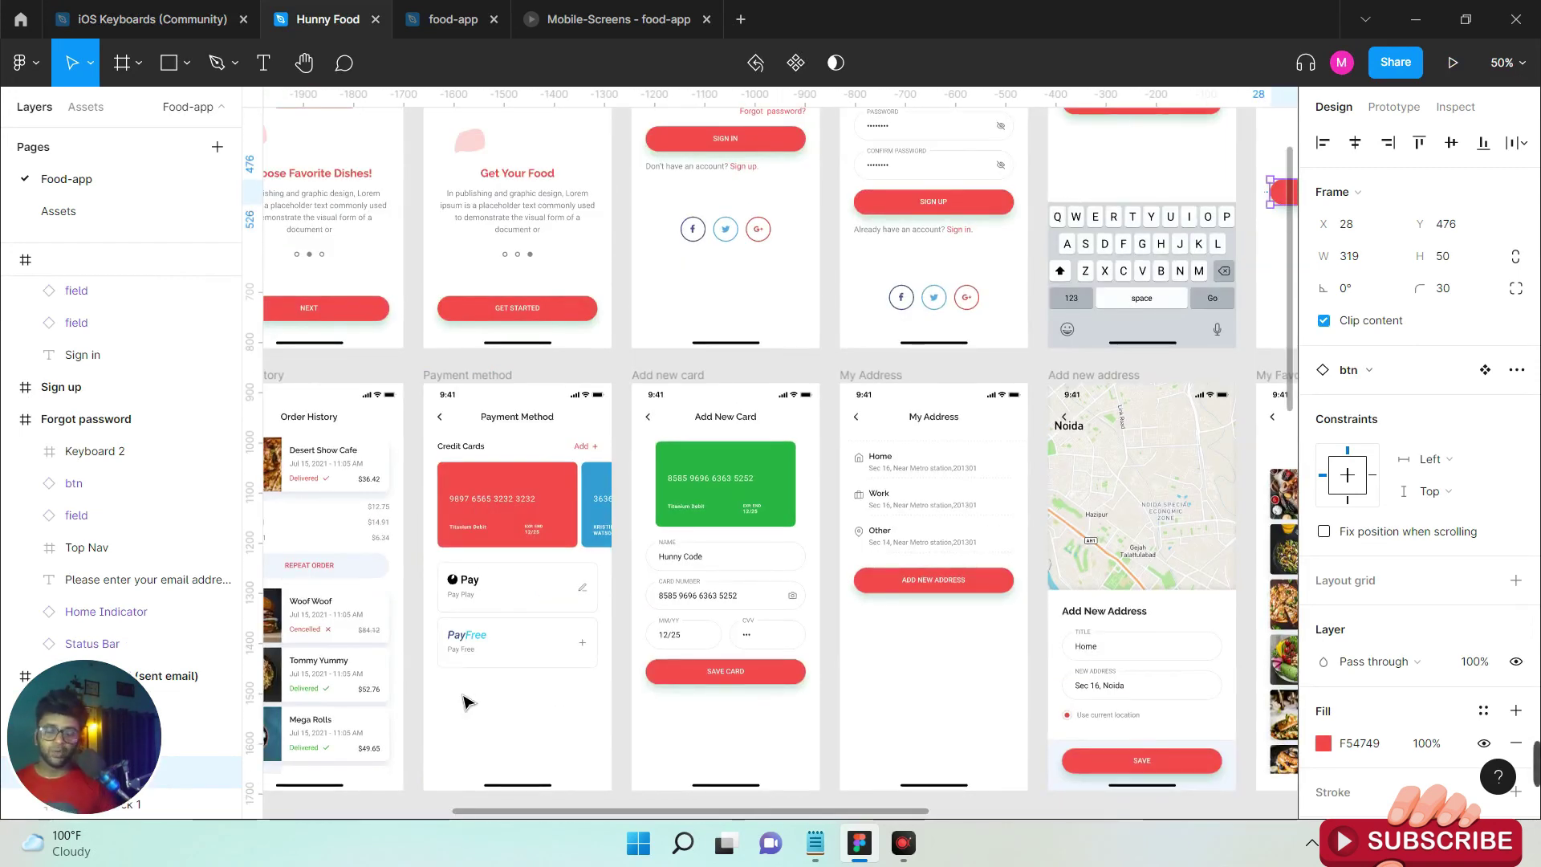